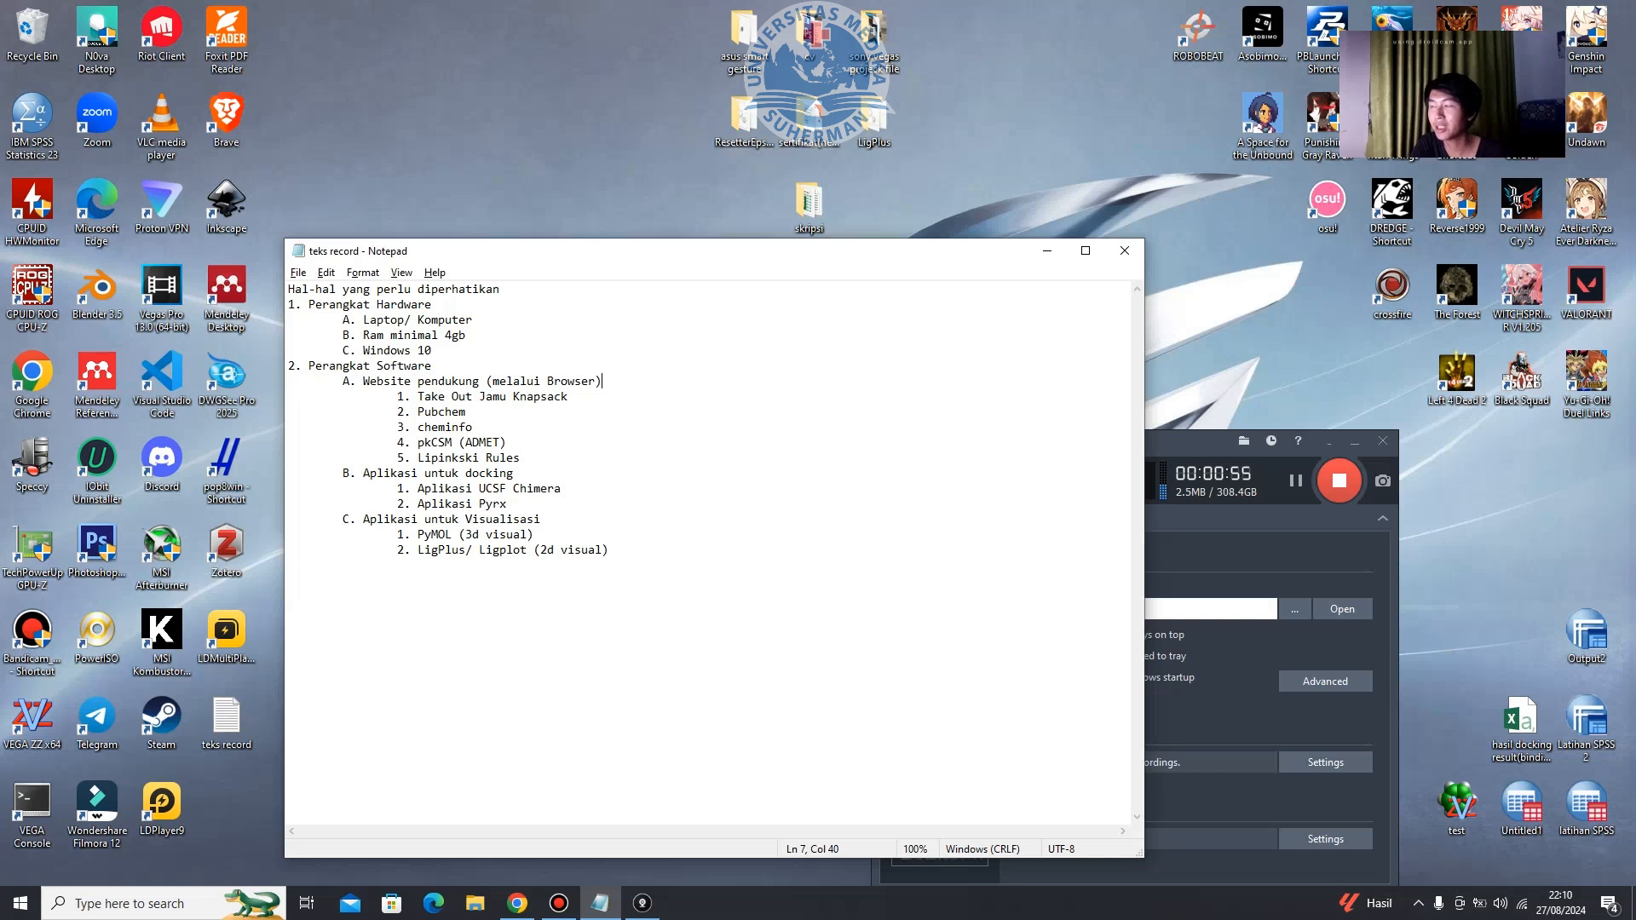
Review the hardware requirements and the list of supporting websites in the notes, highlighting entries from Take Out Jamu Knapsack to Lipinkski Rules.
left_click(432, 366)
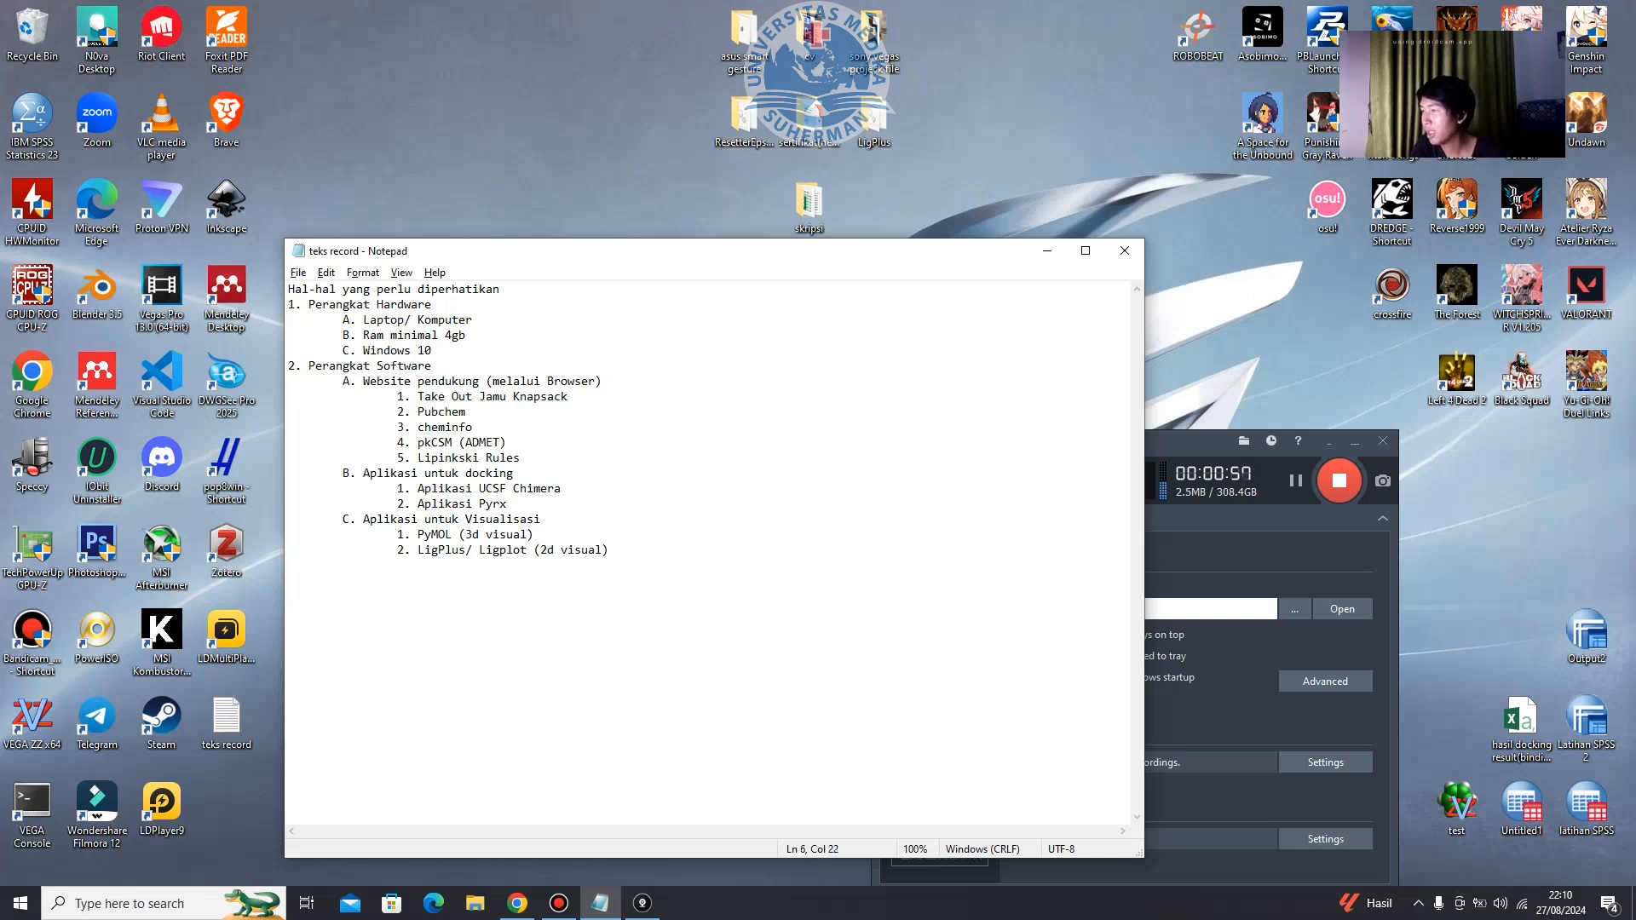
left_click_drag(432, 351, 288, 304)
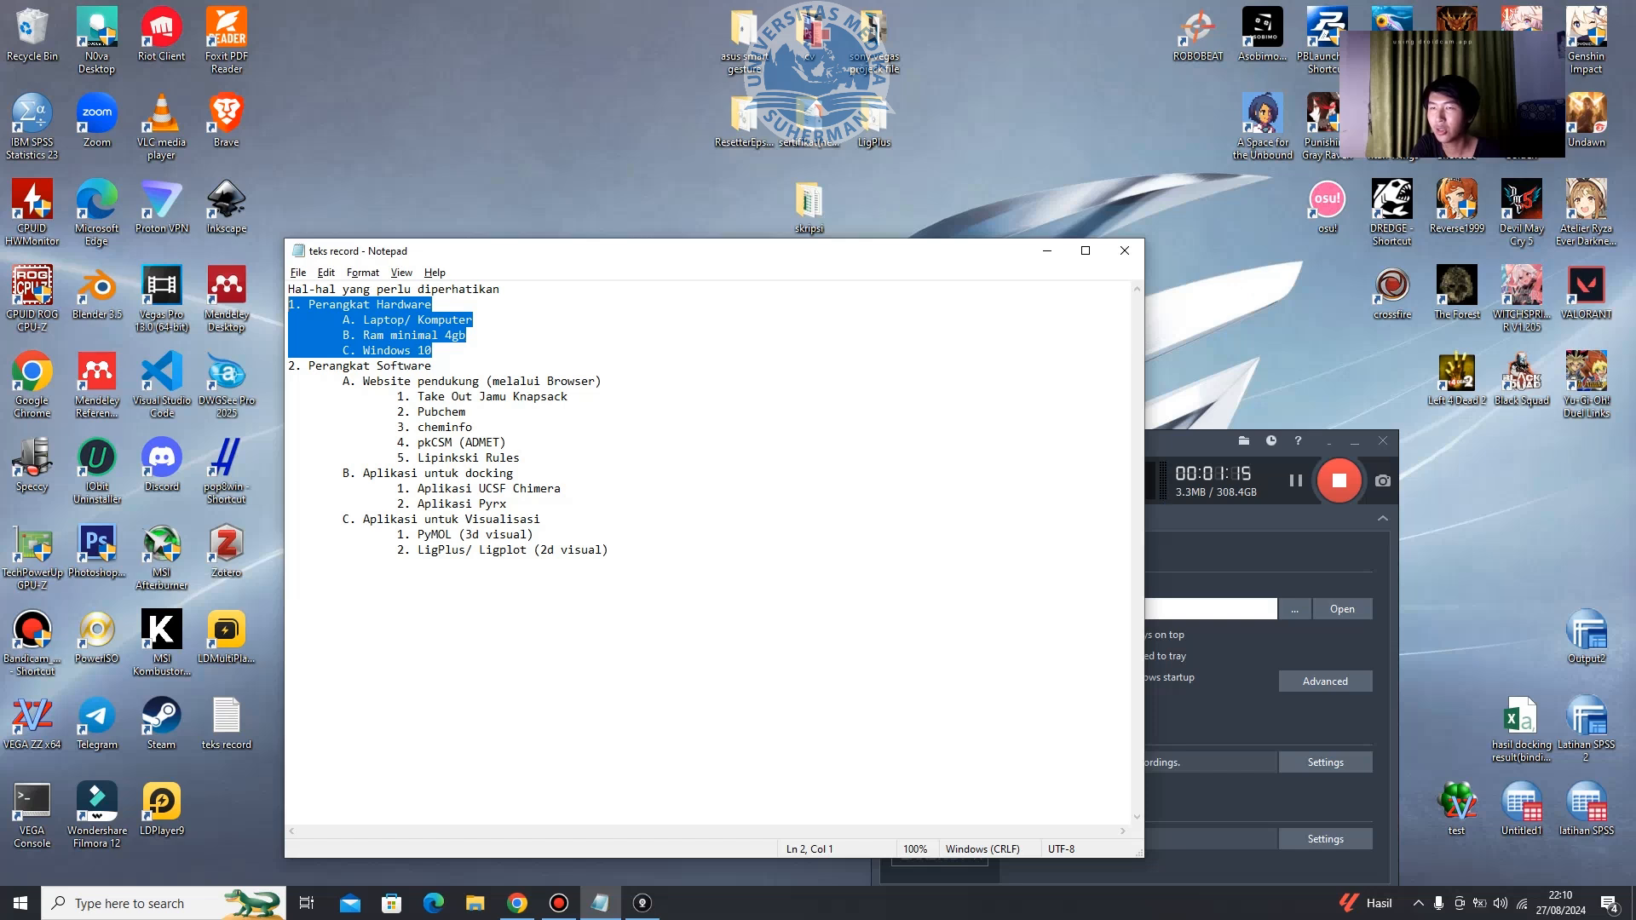
left_click(374, 381)
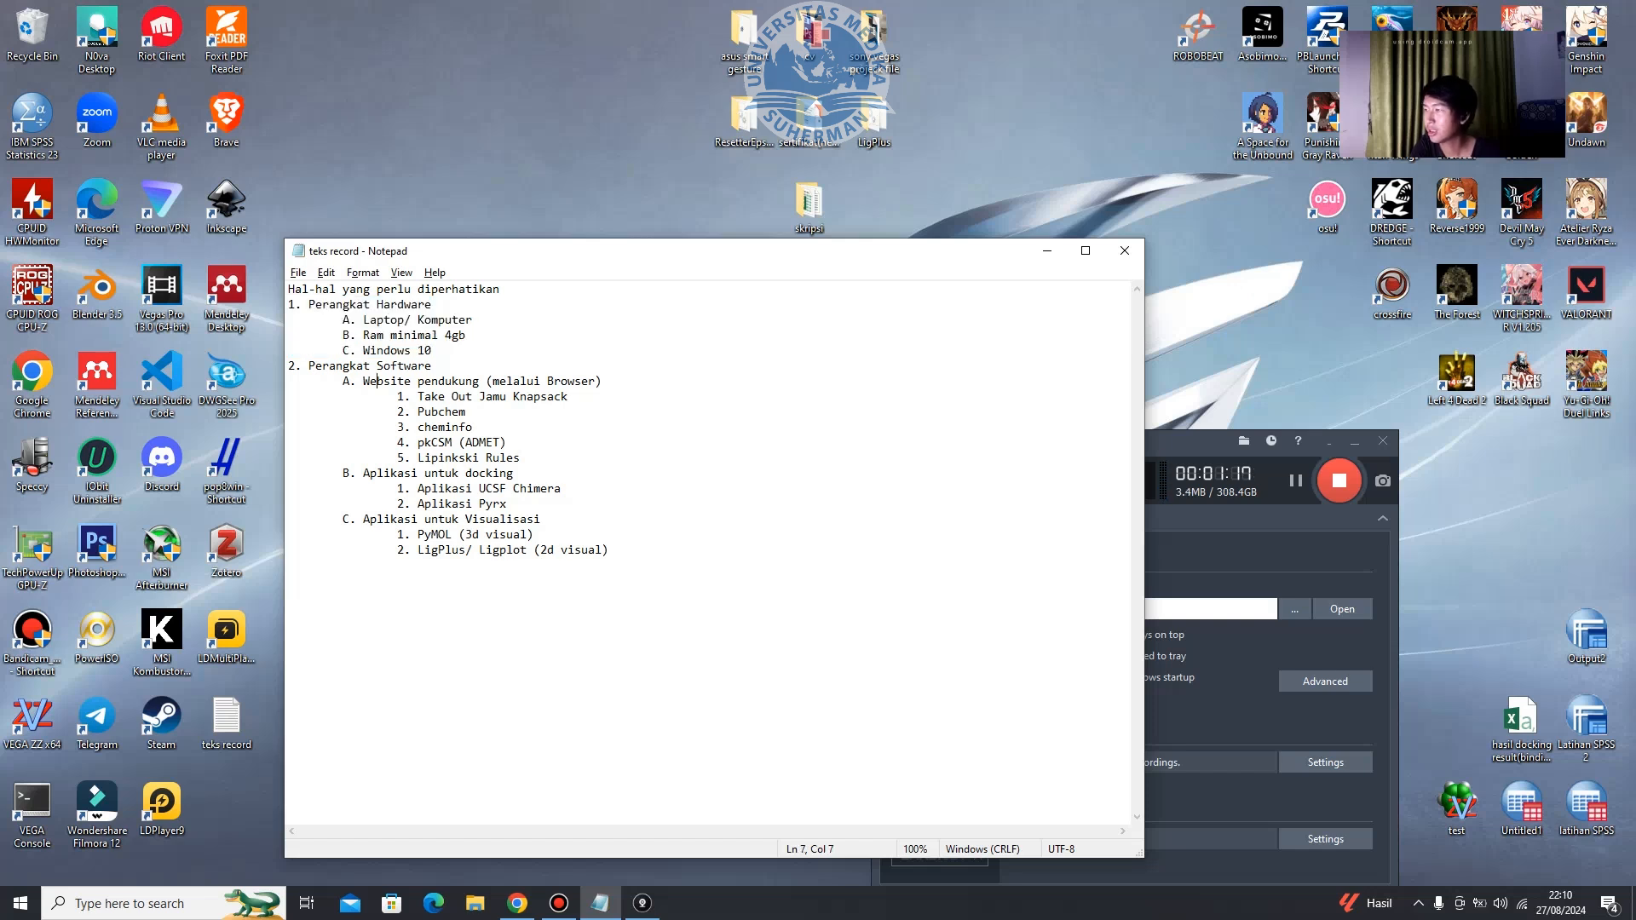
left_click_drag(436, 365, 288, 365)
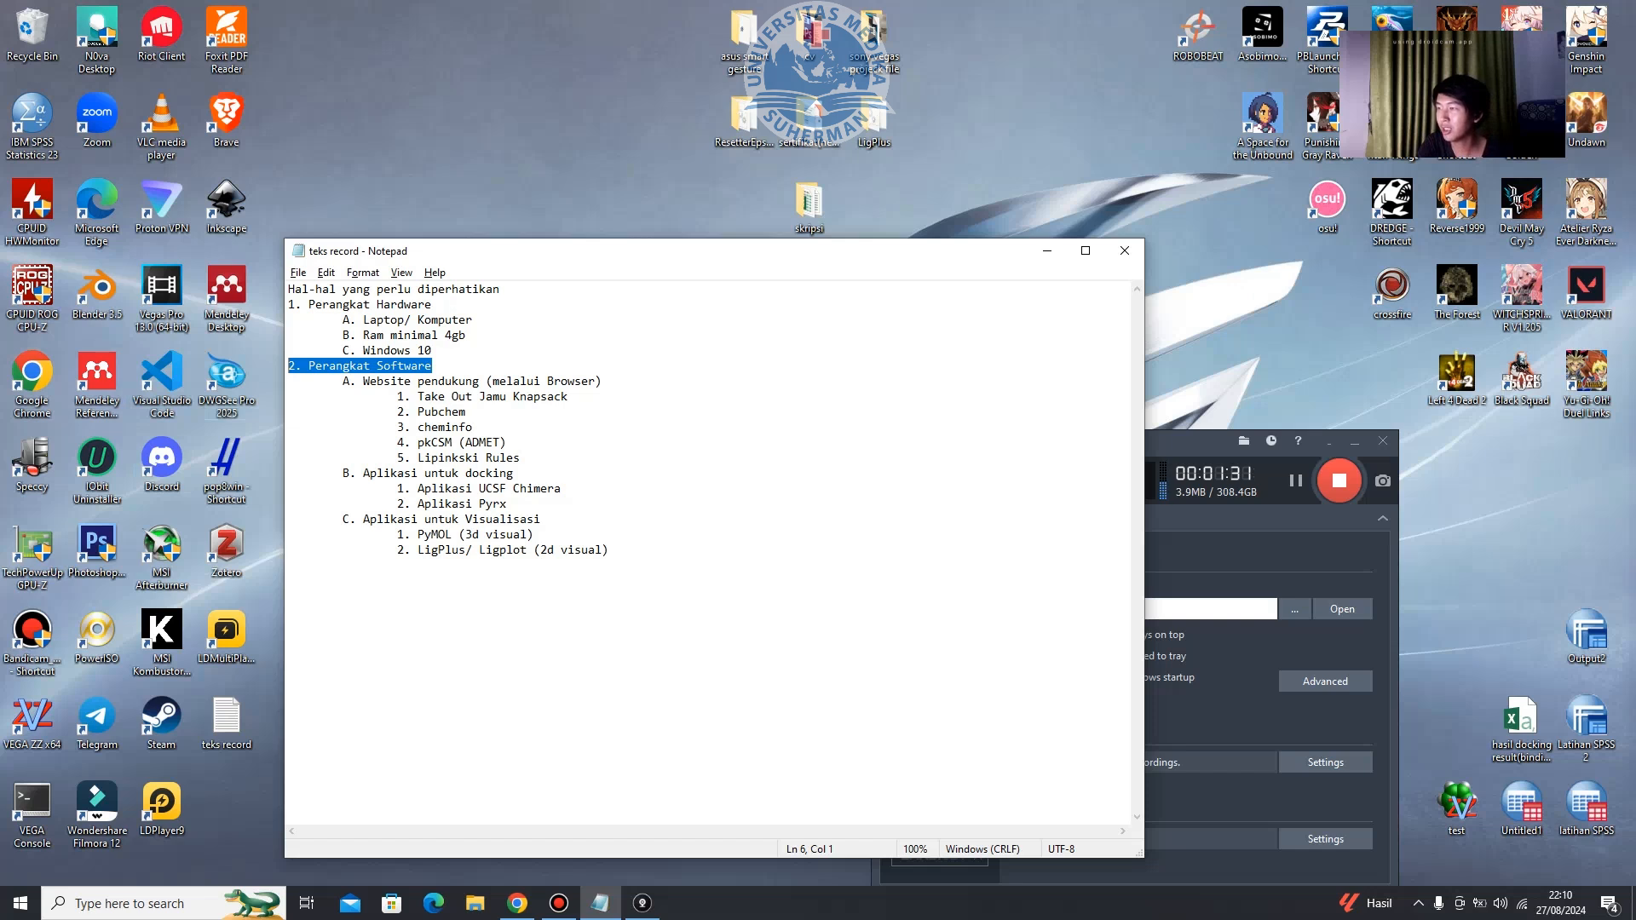
left_click_drag(570, 397, 418, 397)
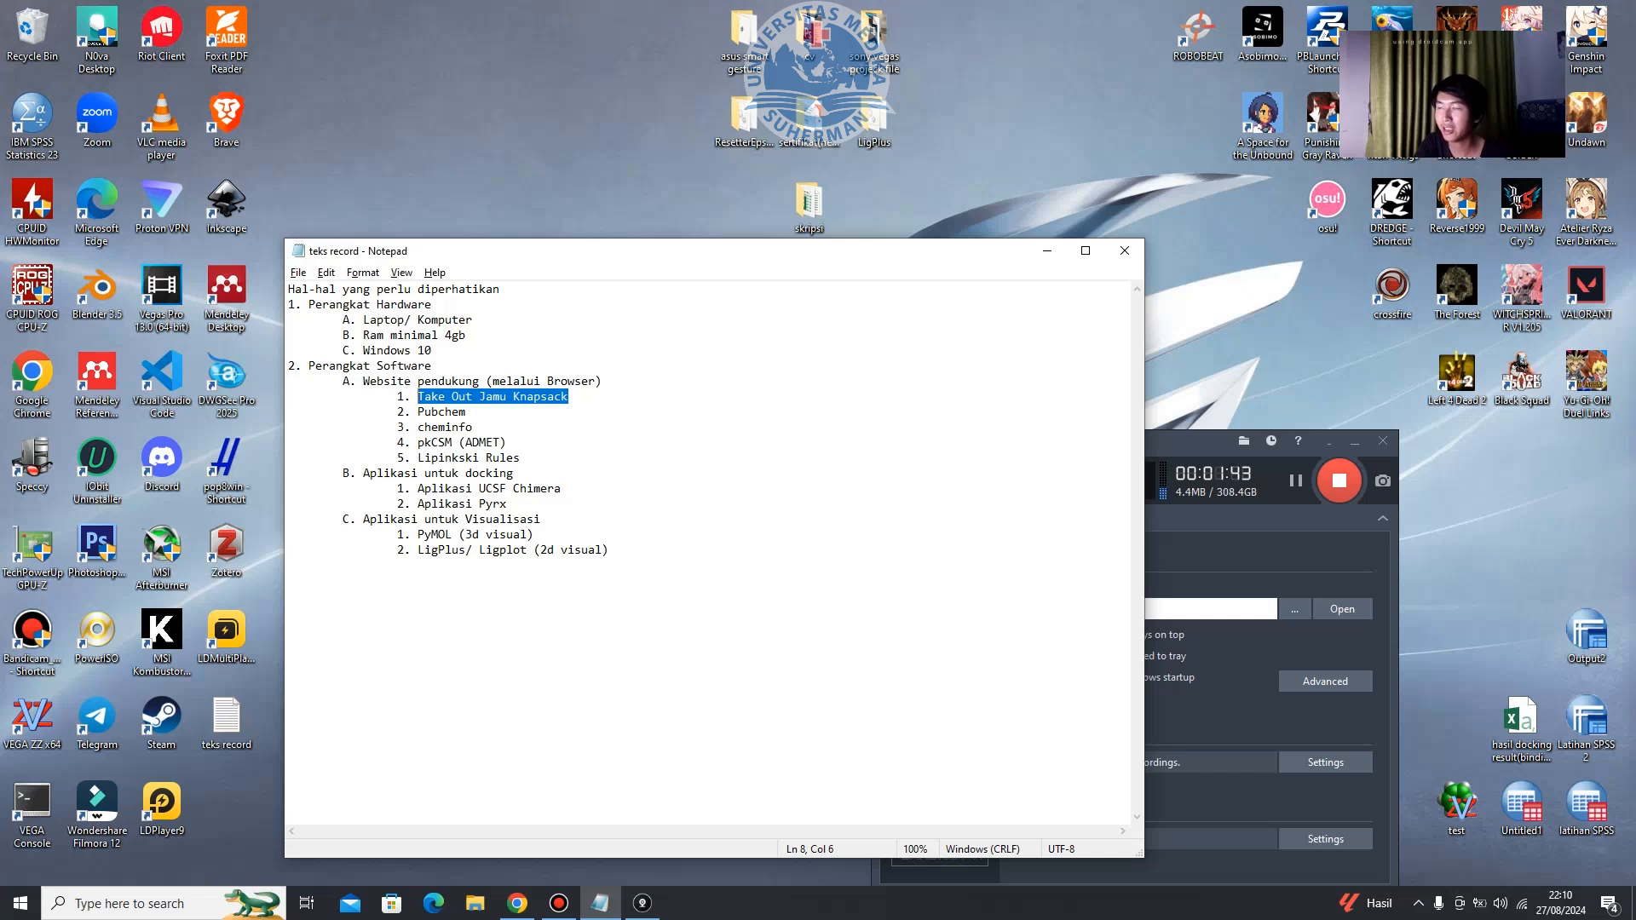
left_click_drag(468, 412, 417, 415)
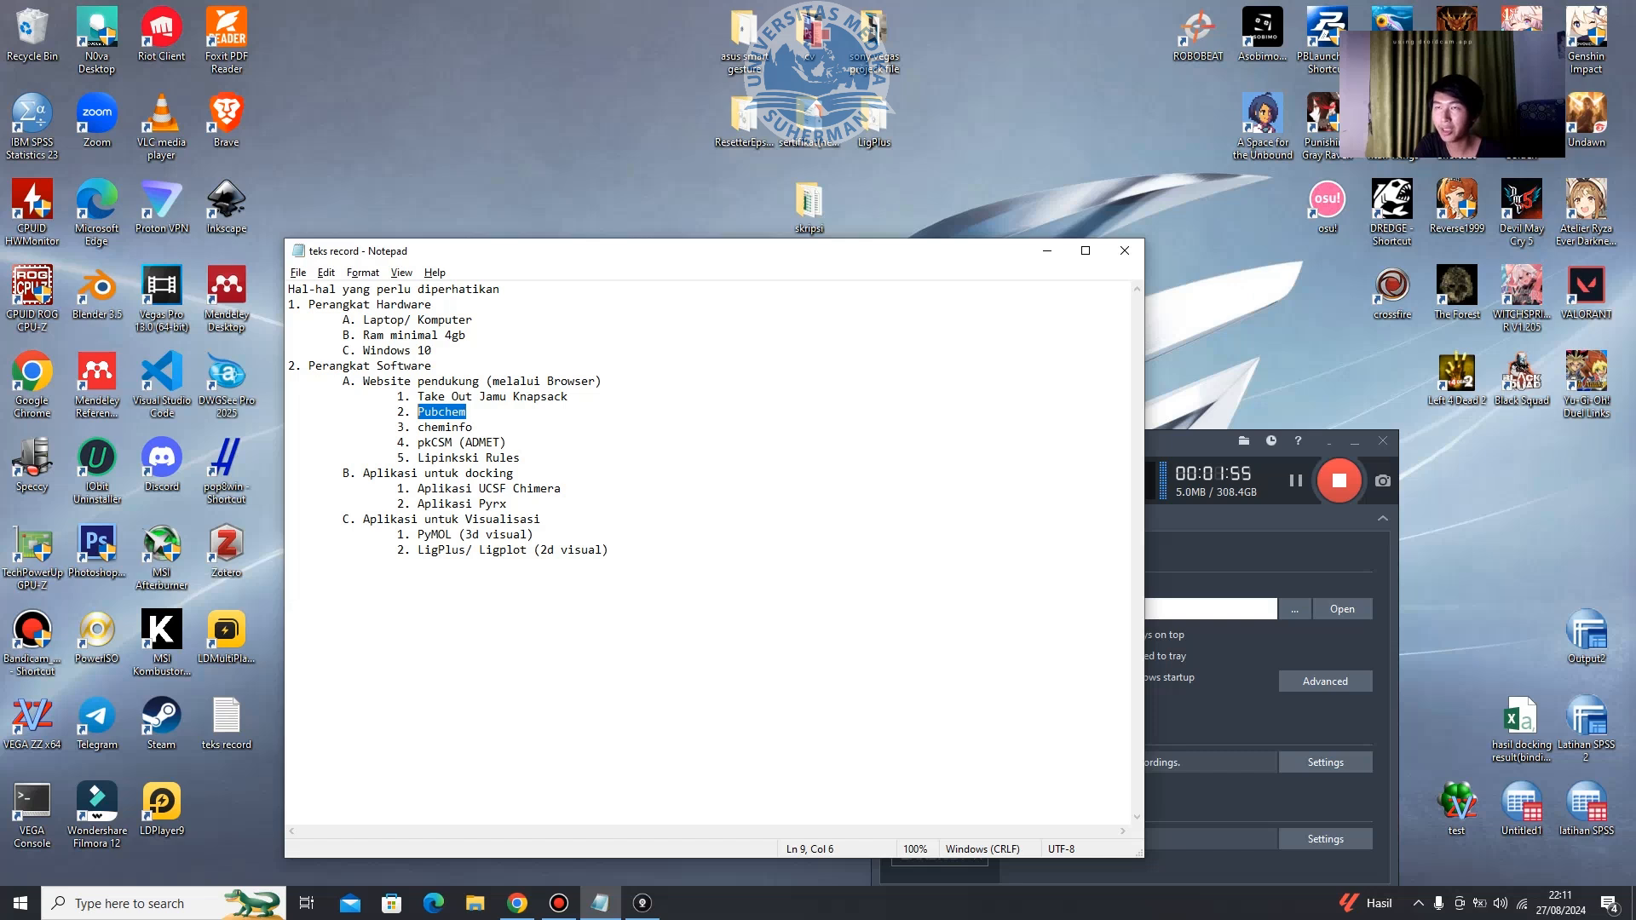
left_click(473, 427)
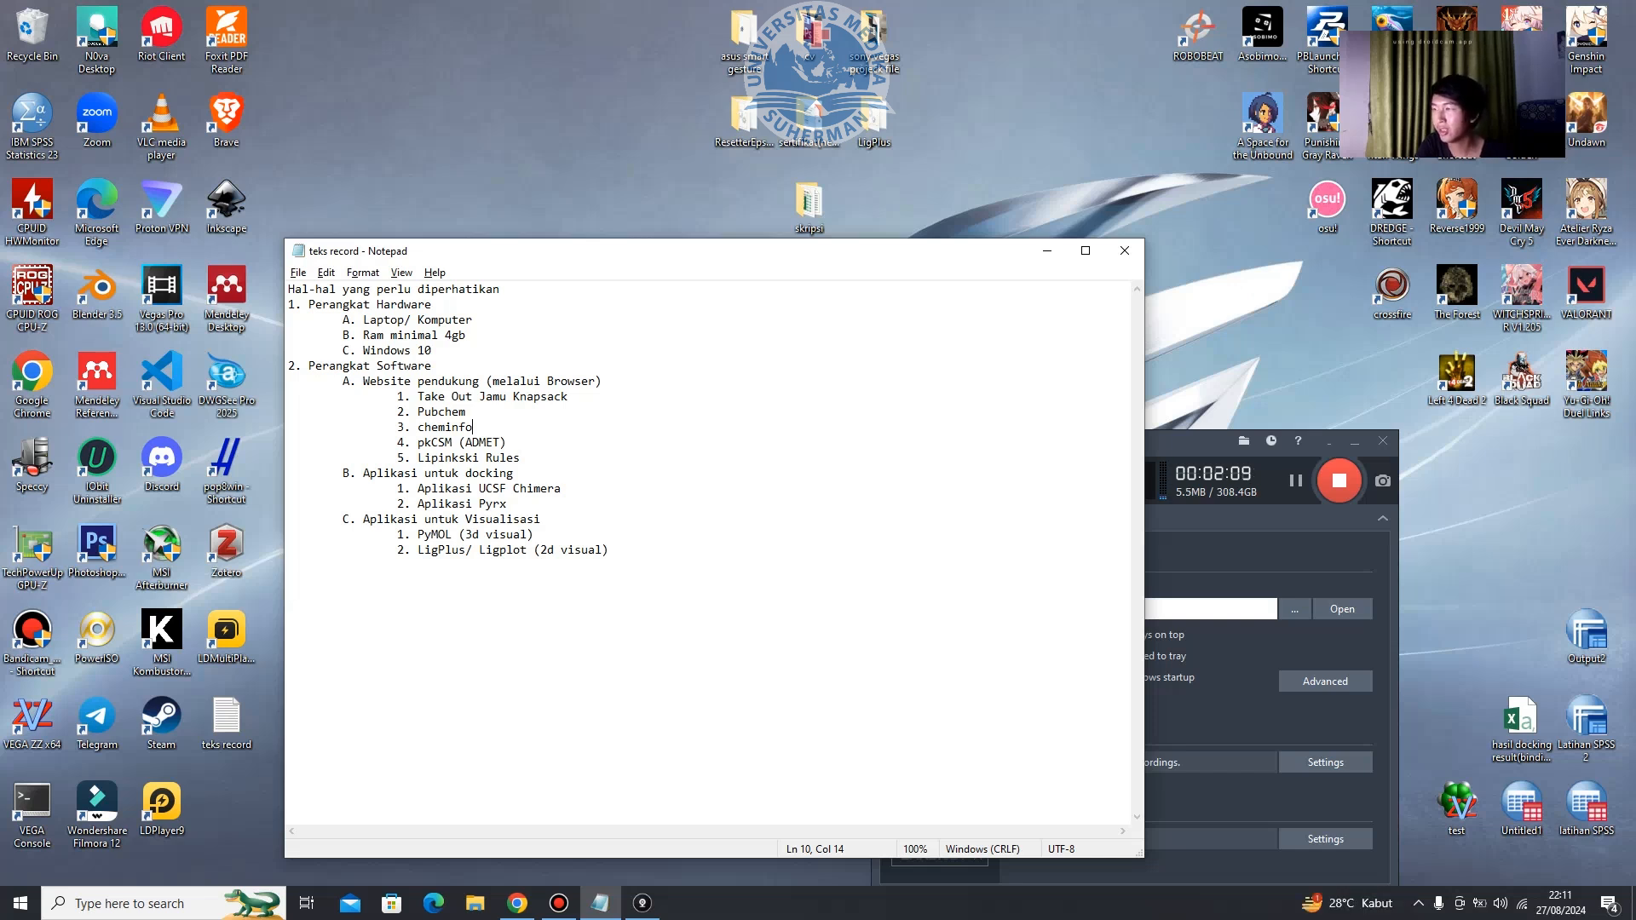
left_click_drag(521, 458, 417, 442)
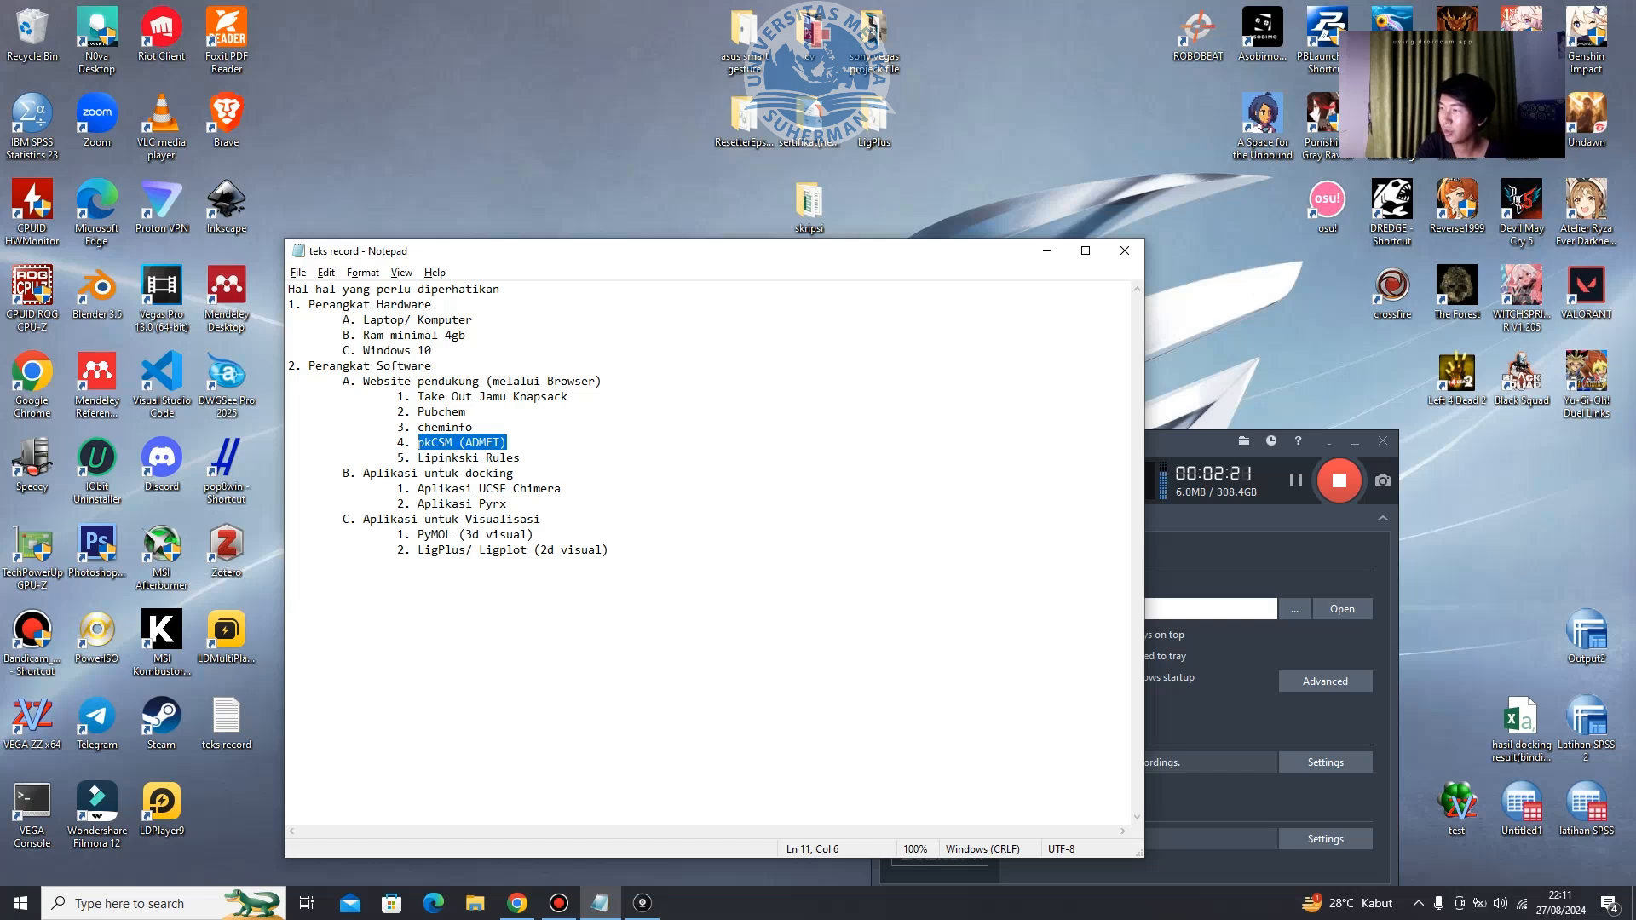
left_click_drag(520, 458, 412, 458)
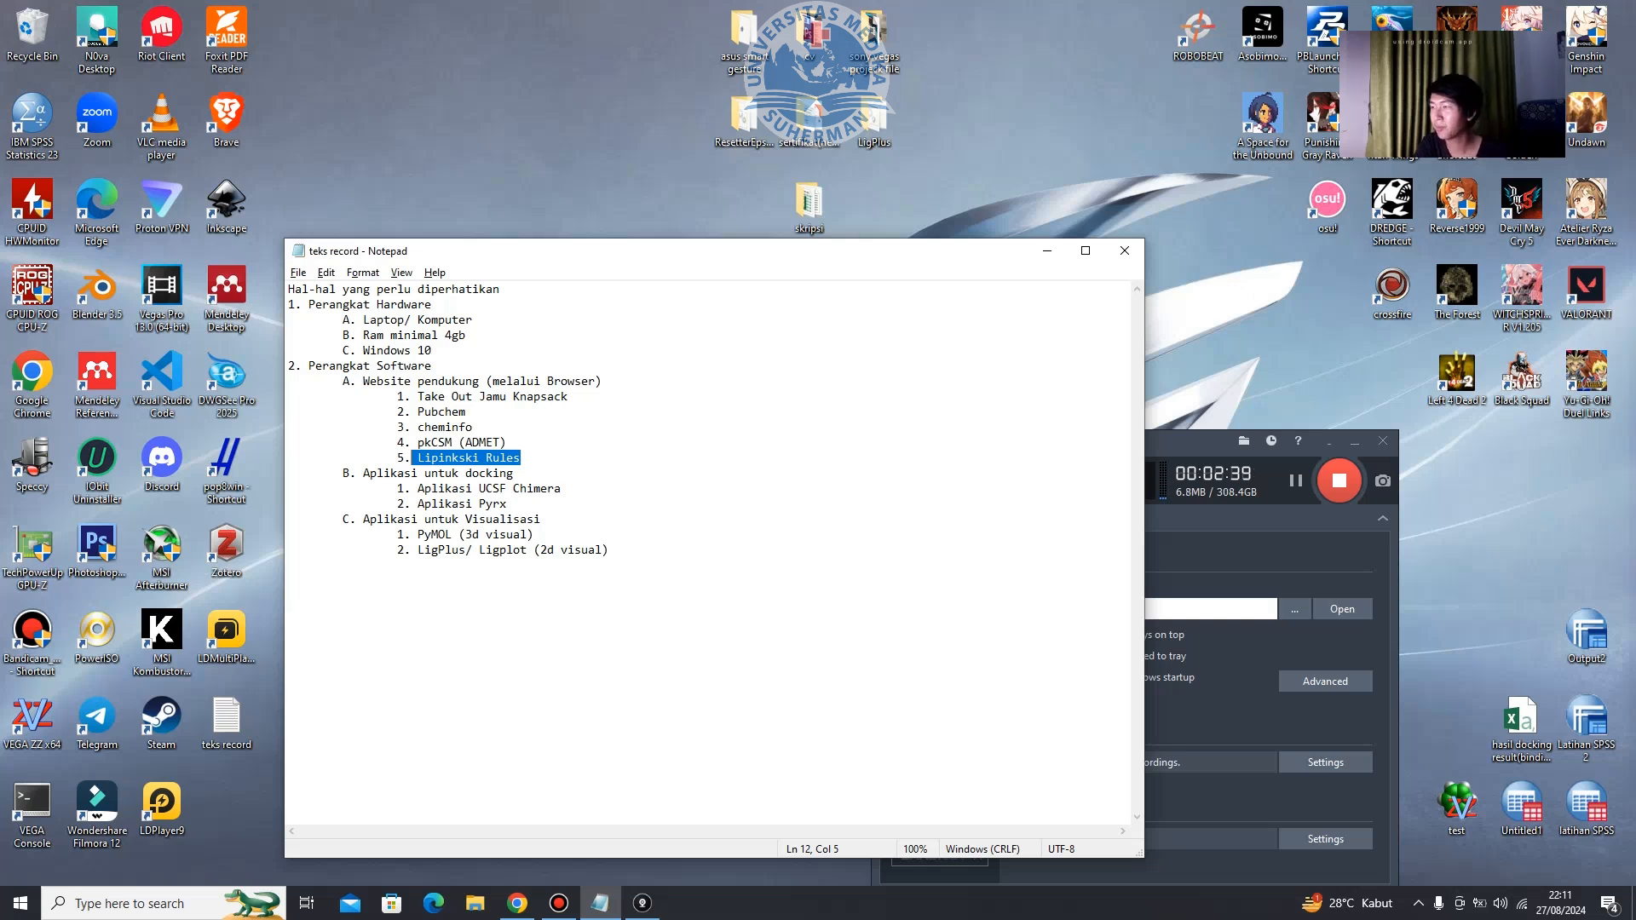
Check the protein database's name in Chrome and add "6. RCSB PDB" below Lipinkski Rules in the Notepad website list.
left_click(474, 428)
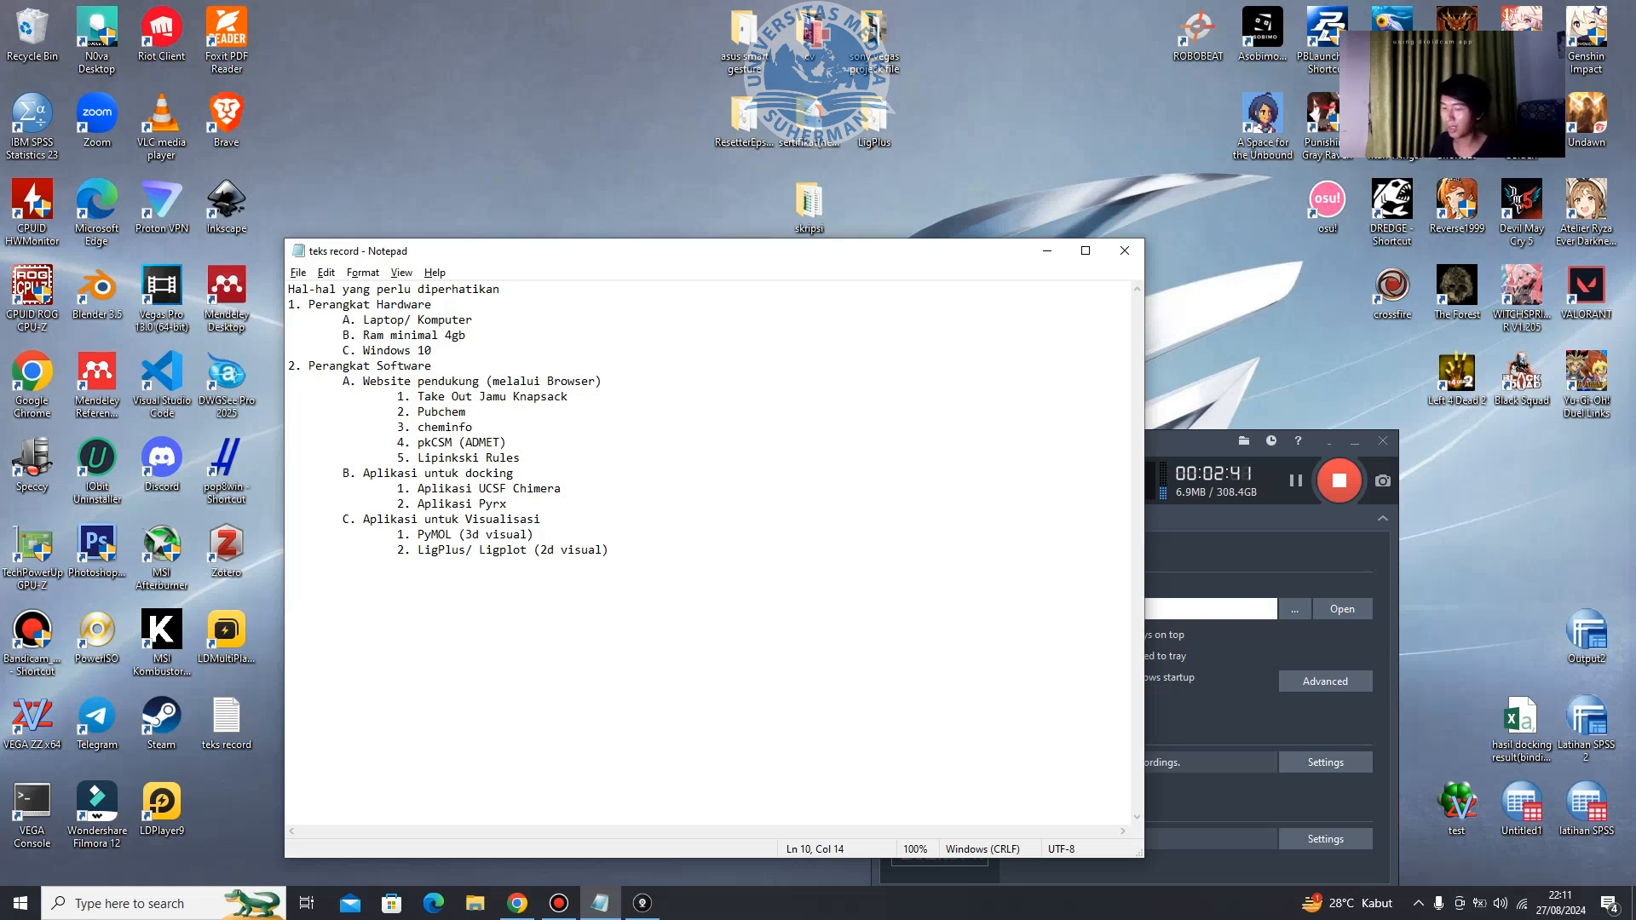
key("Return")
key("Tab")
key("Tab")
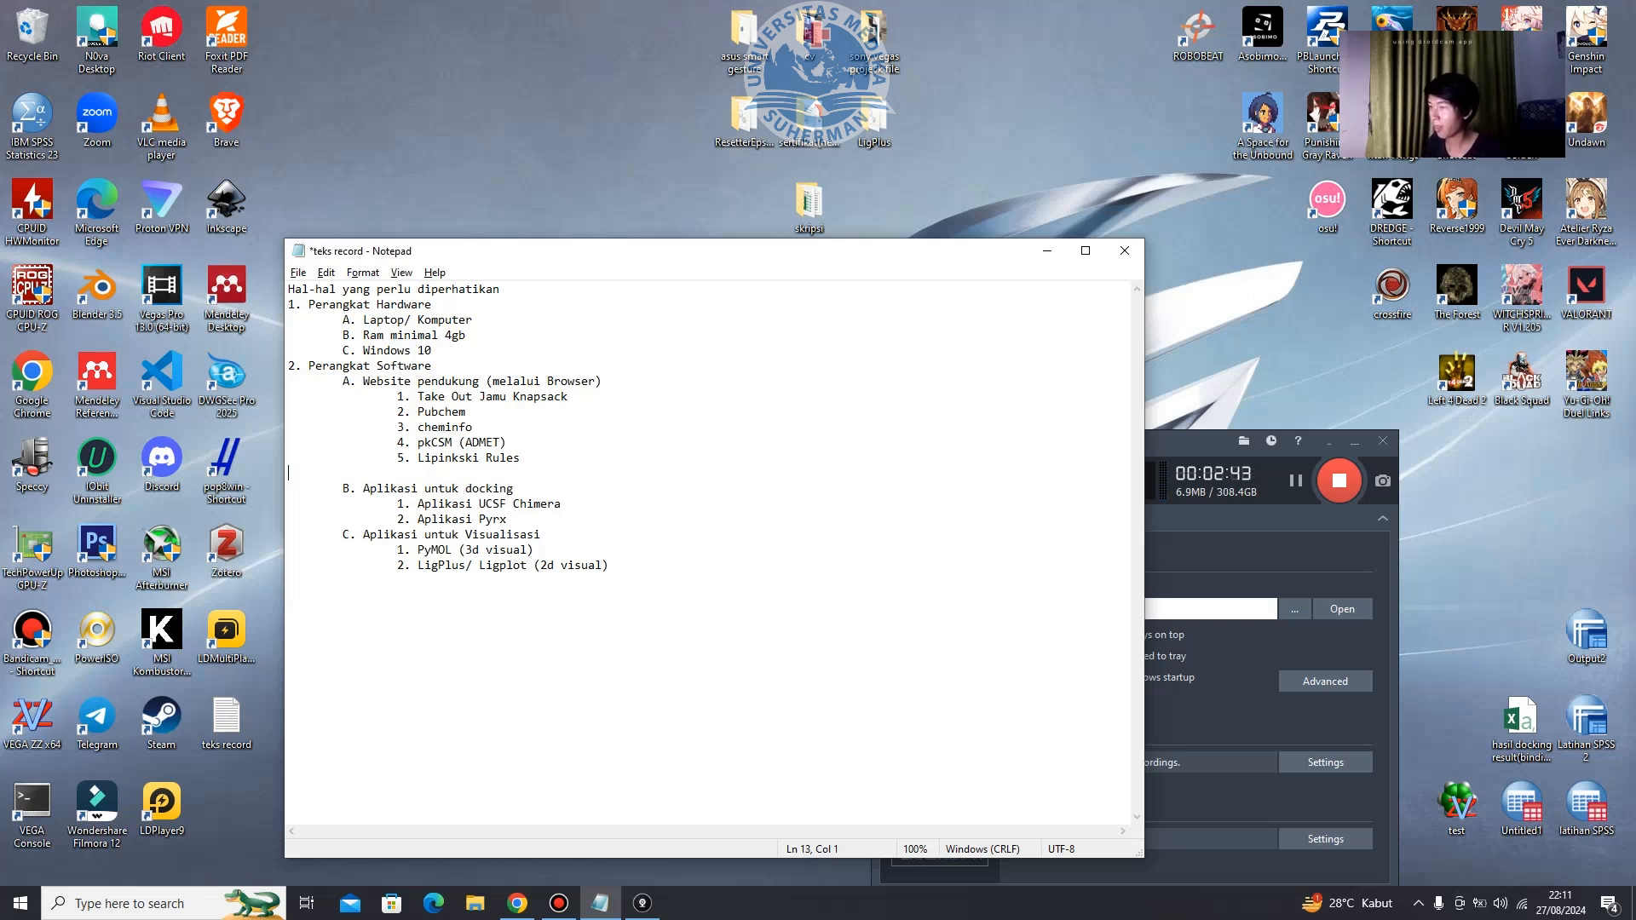
type("6.")
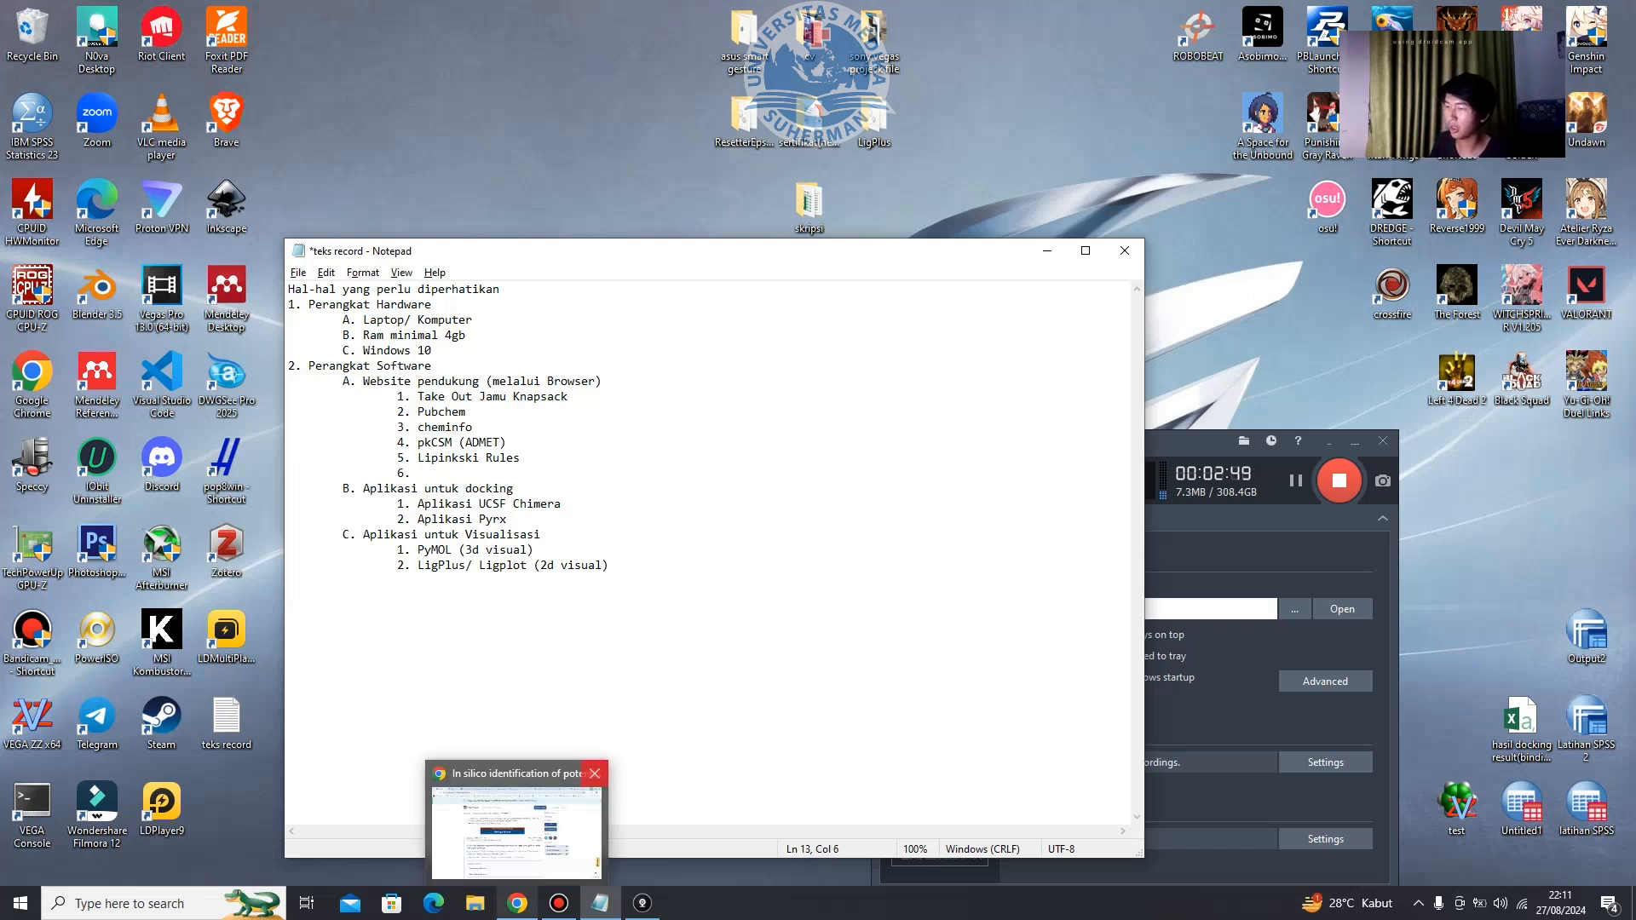
left_click(518, 903)
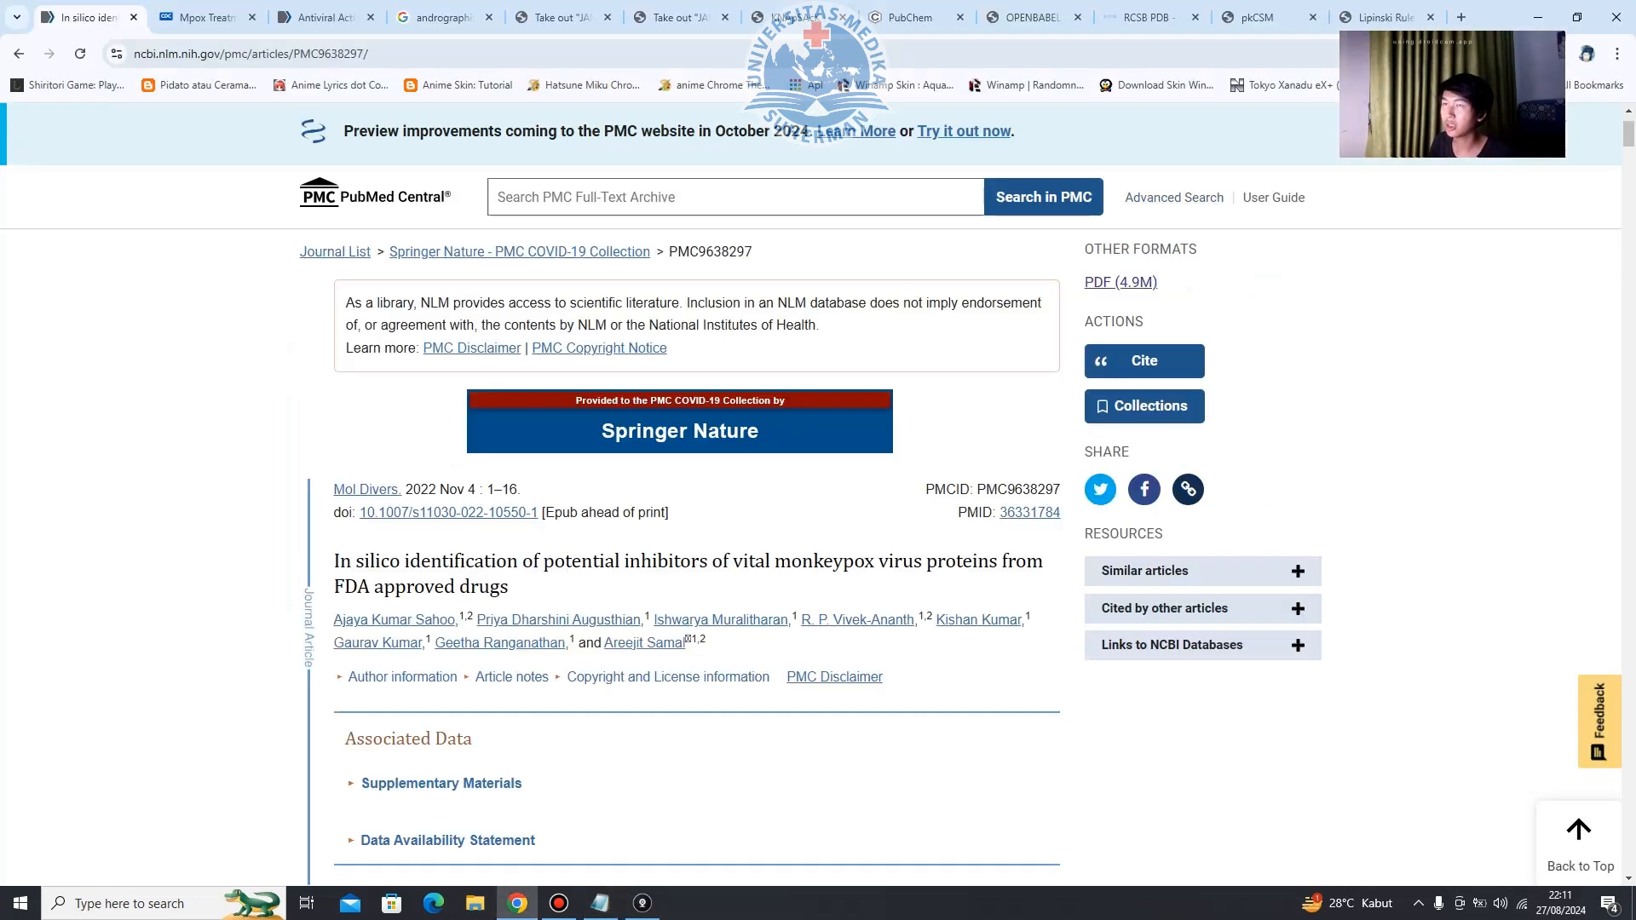
left_click(1146, 17)
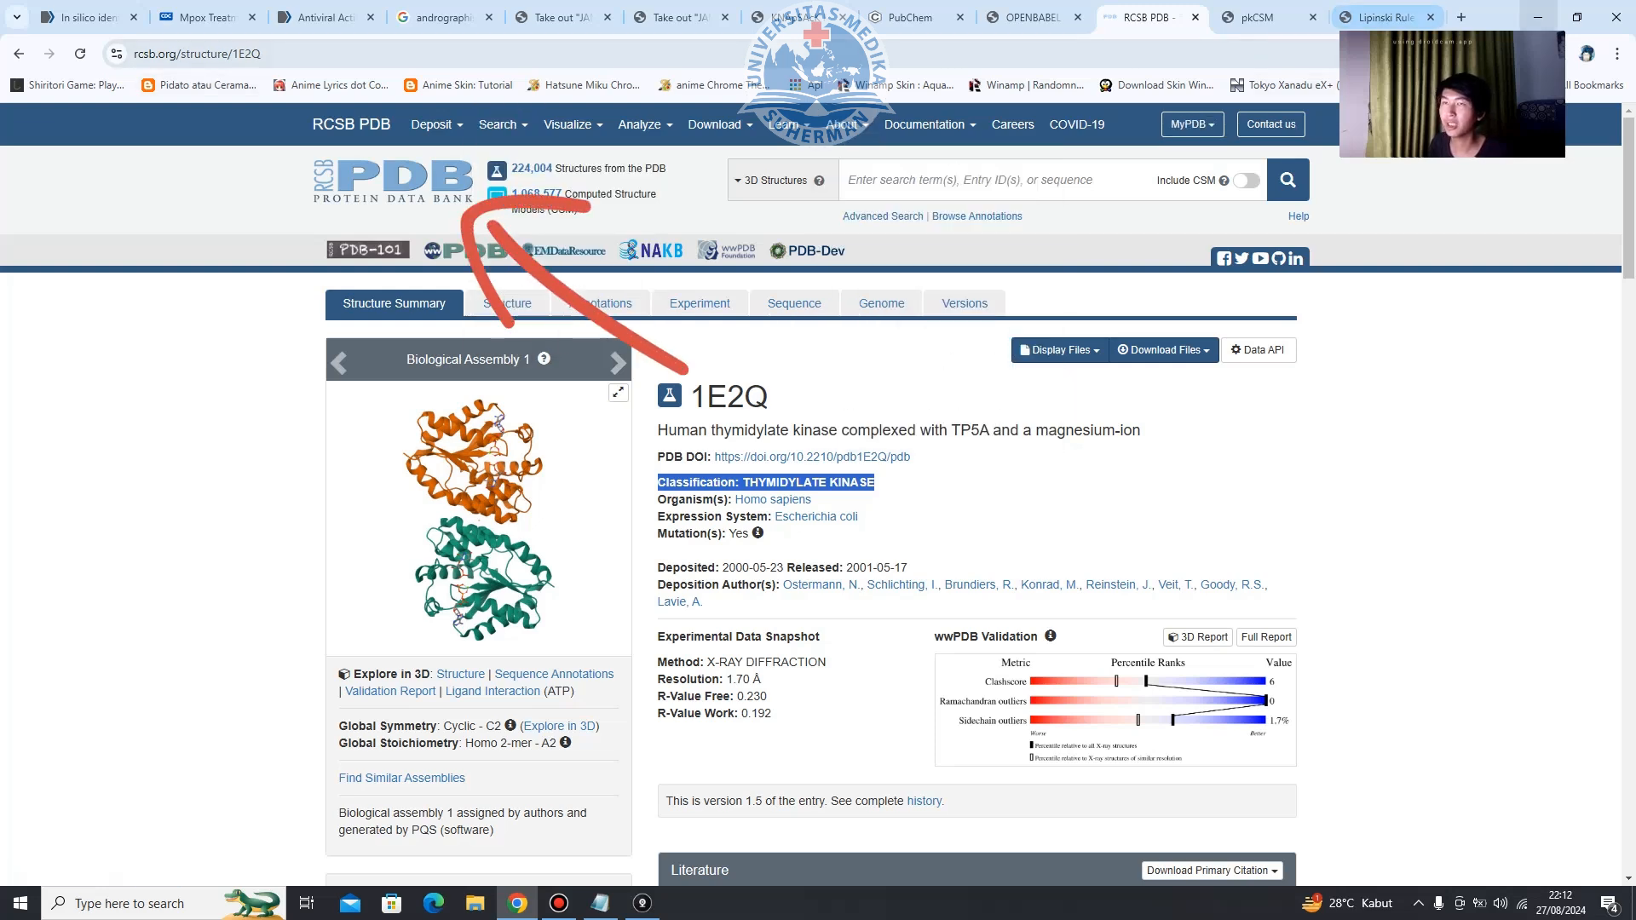
left_click(1538, 17)
type("R")
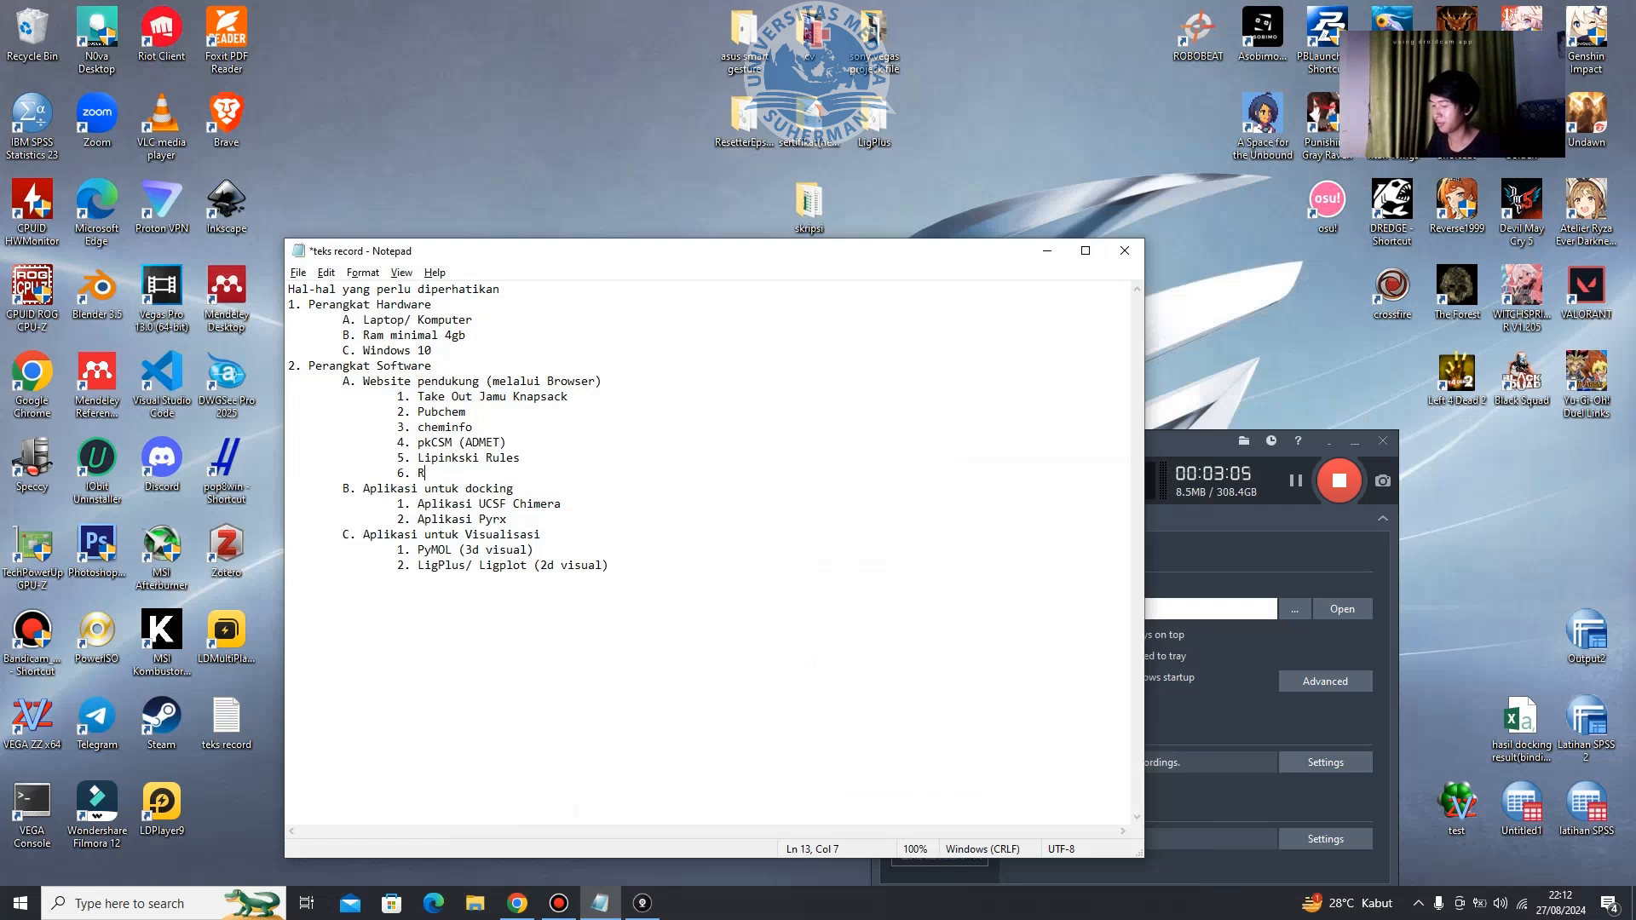
type("CSB ")
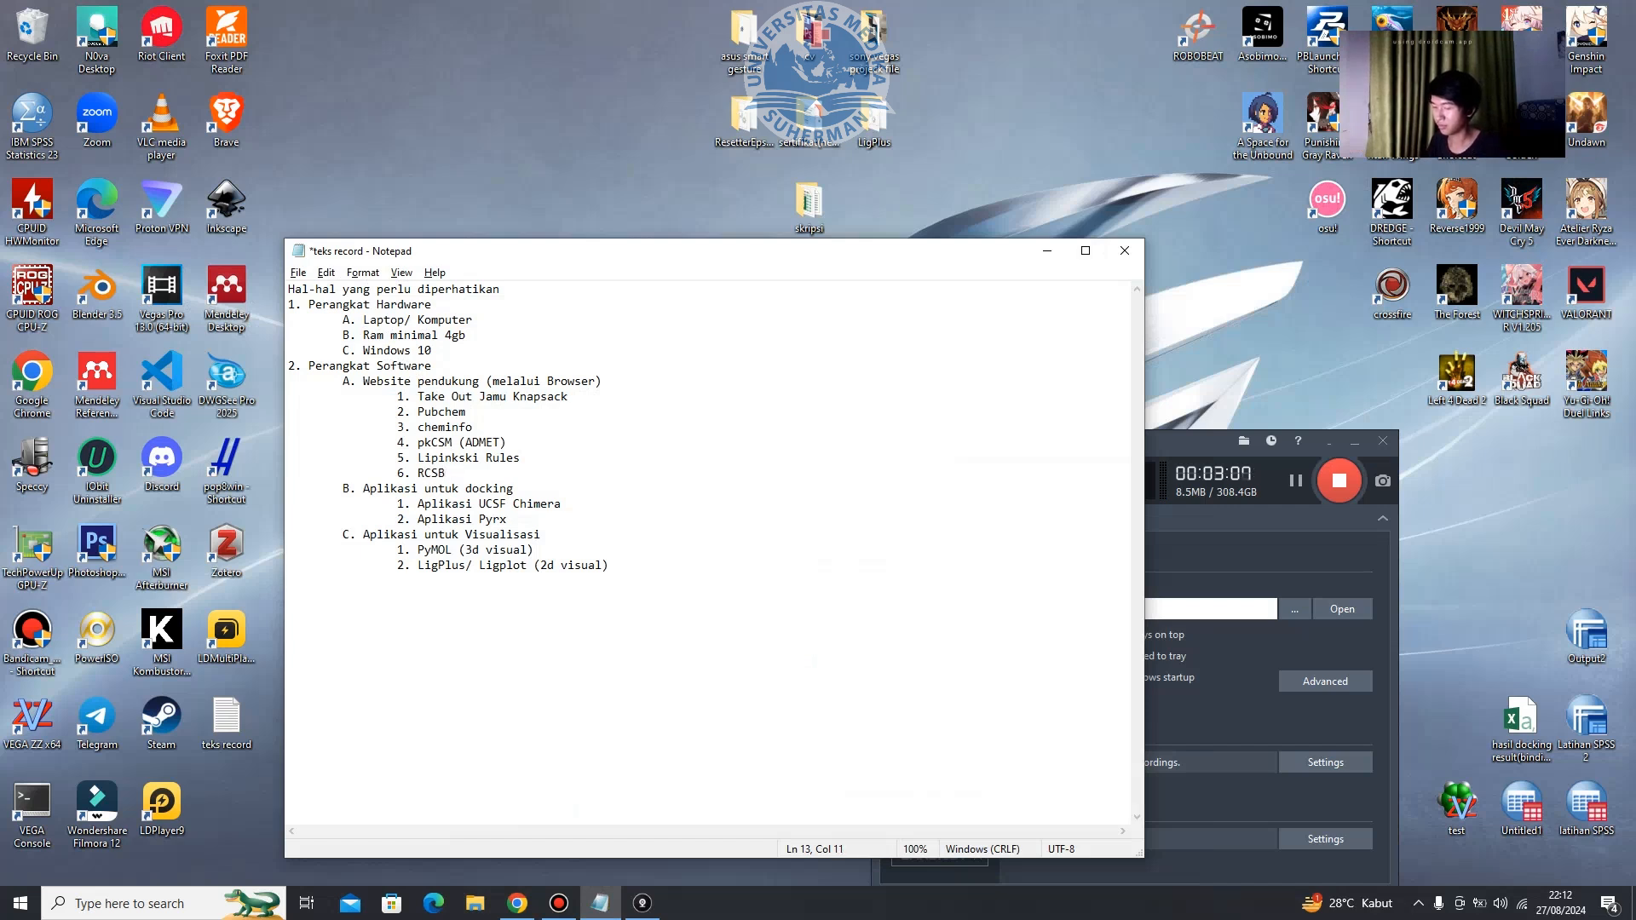
type("PDB")
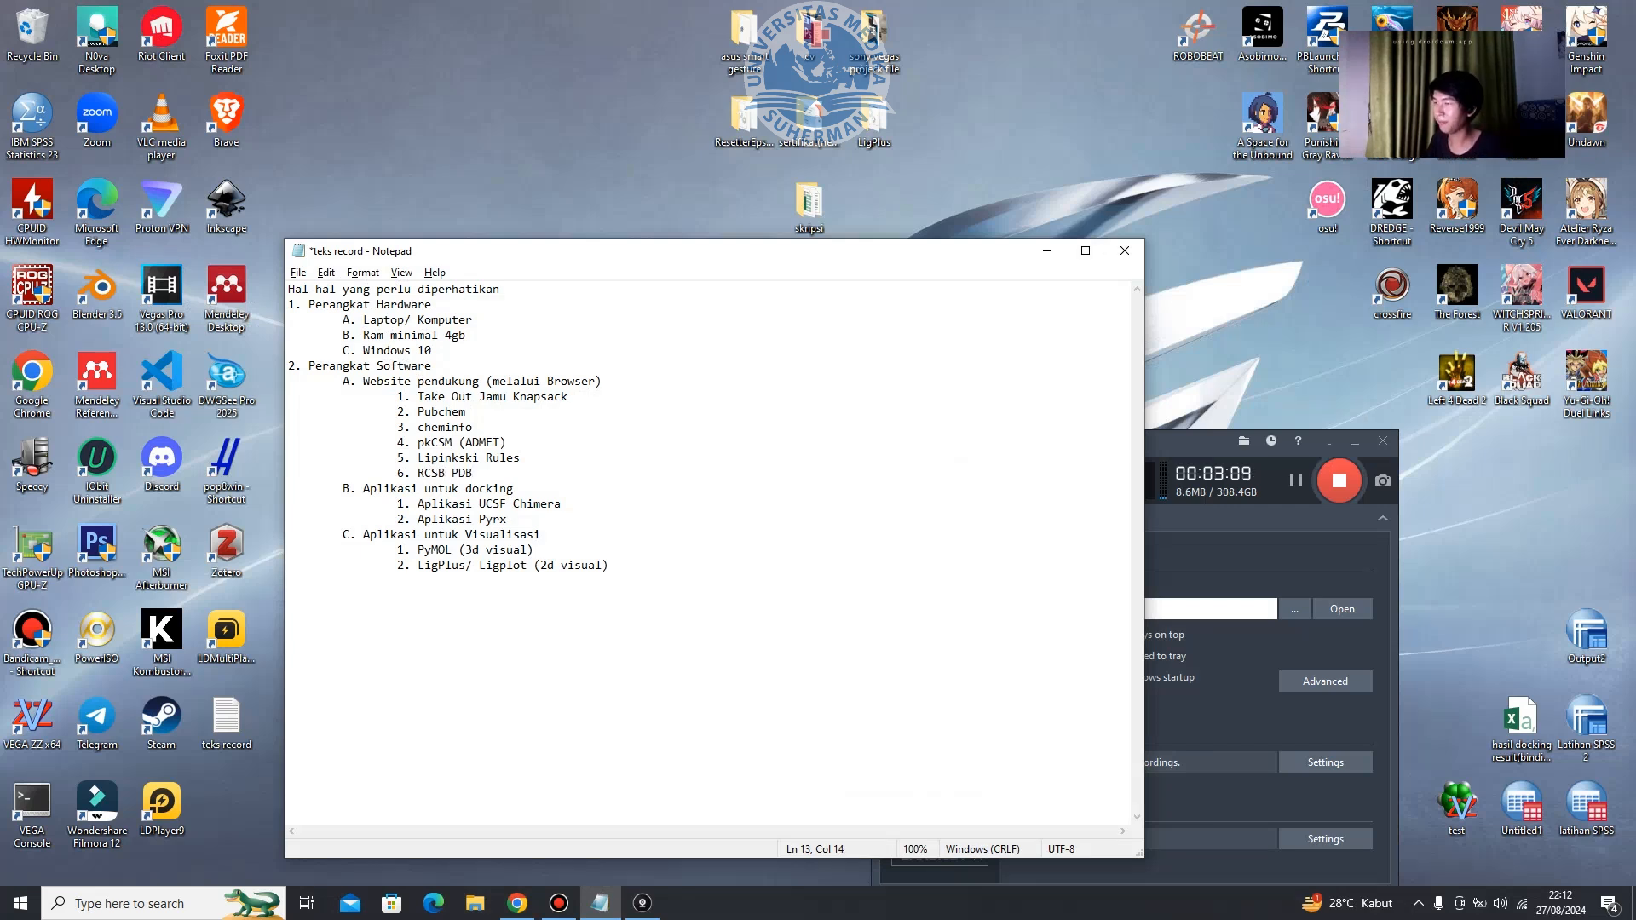
Review the docking and visualisation application lists in the notes, highlighting Pyrx, PyMOL and the 2D visual entry, plus the Take Out Jamu Knapsack website.
left_click(513, 503)
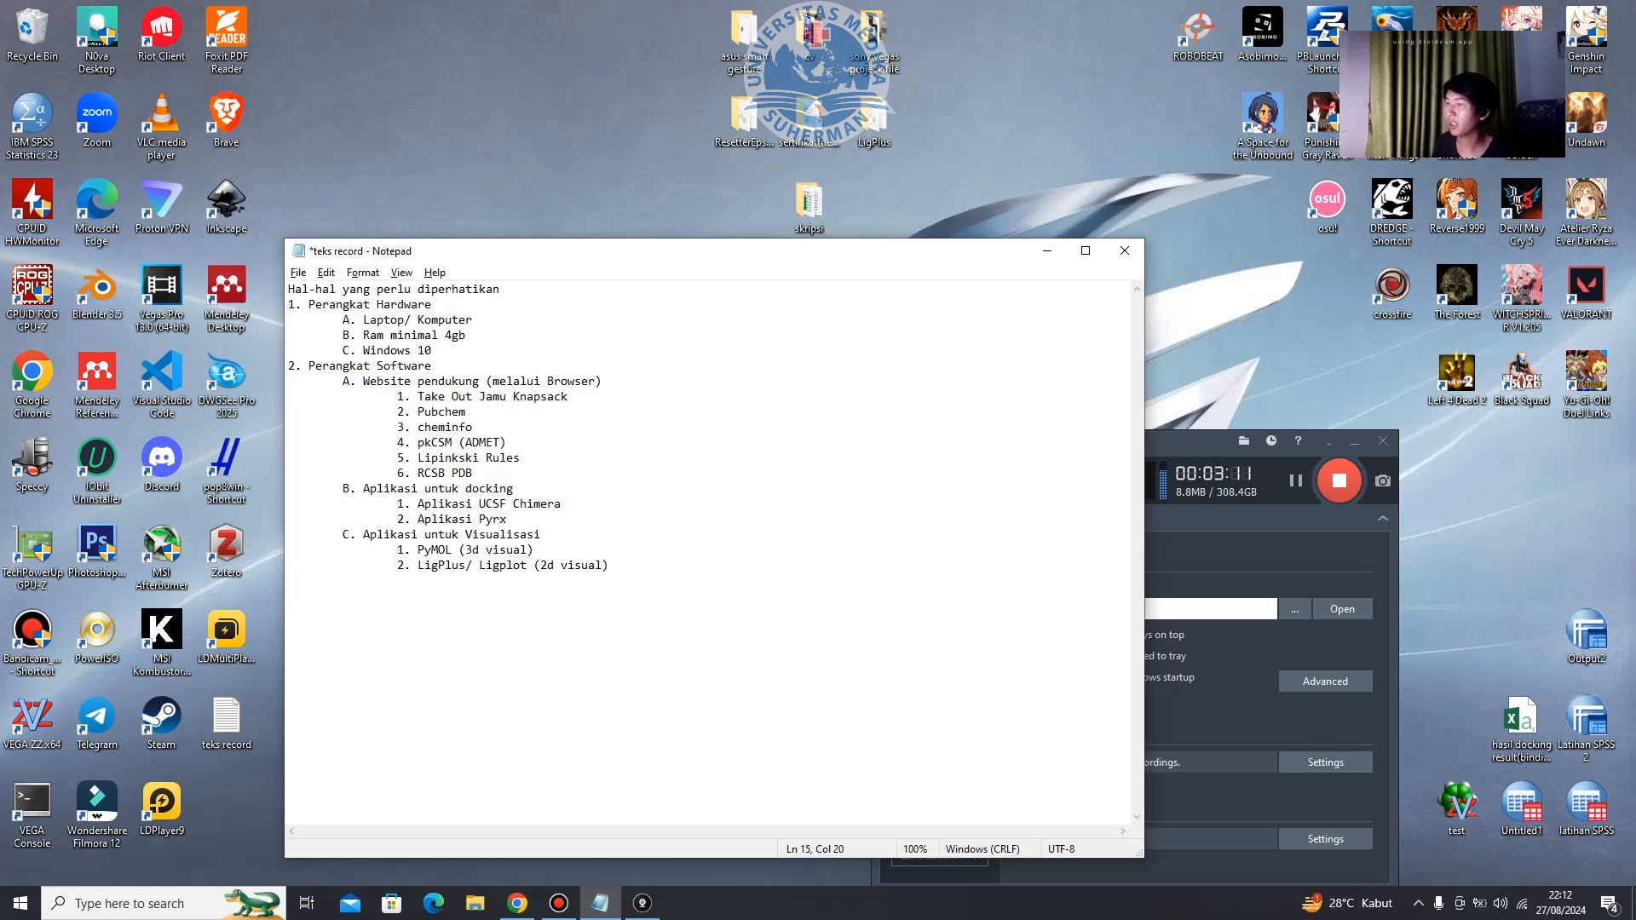
left_click_drag(681, 252, 932, 237)
left_click_drag(769, 474, 641, 474)
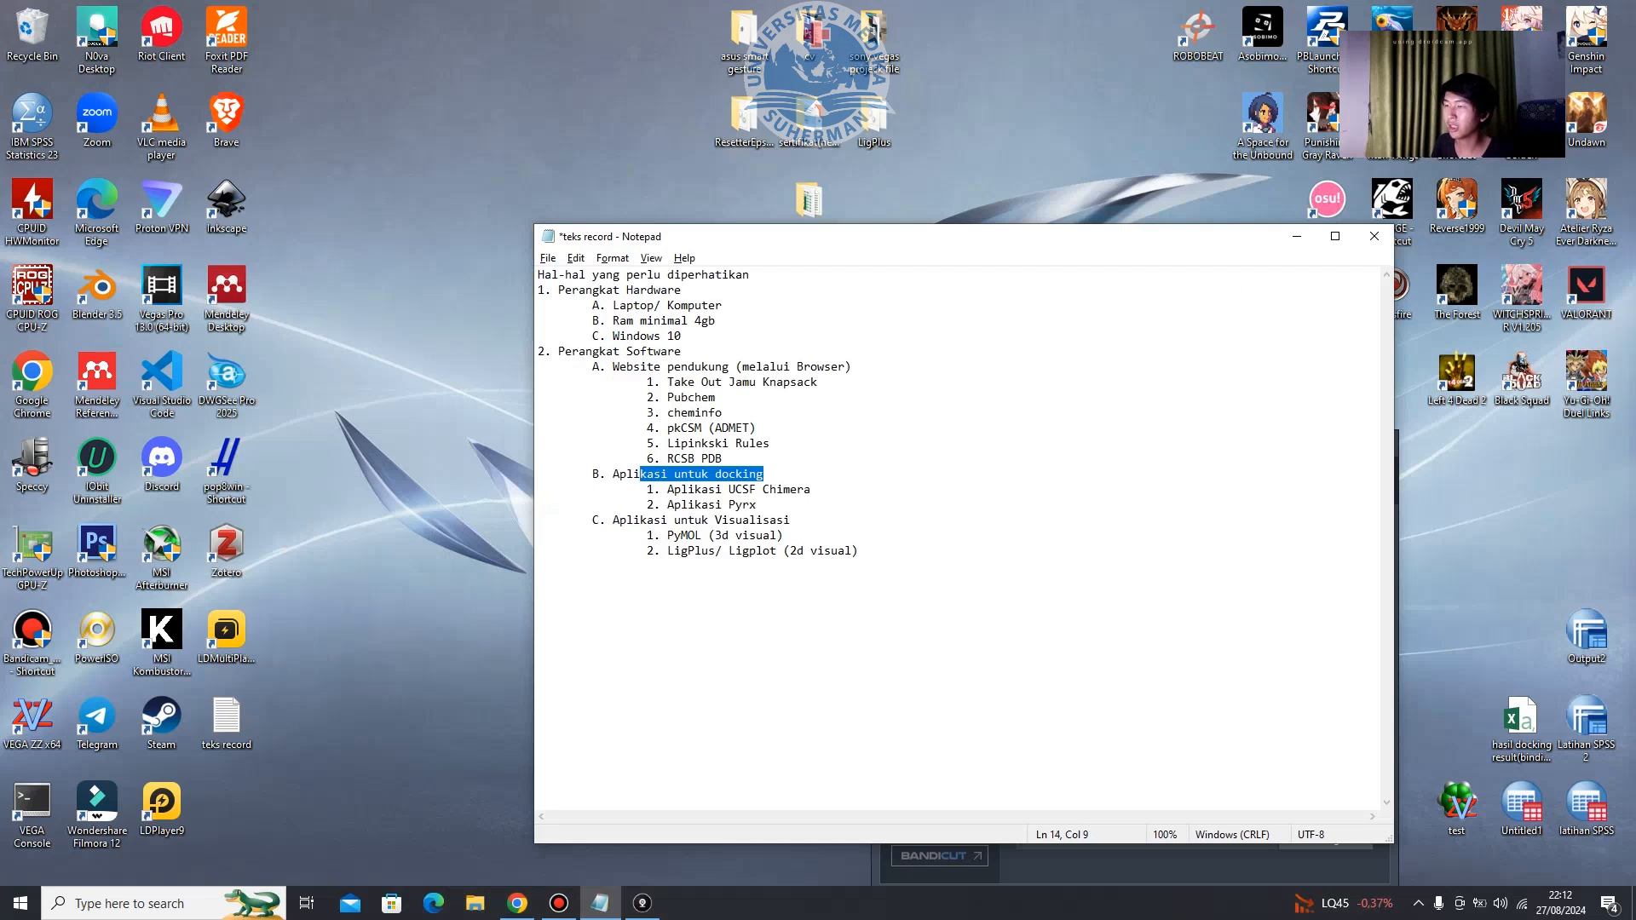
left_click(758, 506)
left_click(812, 490)
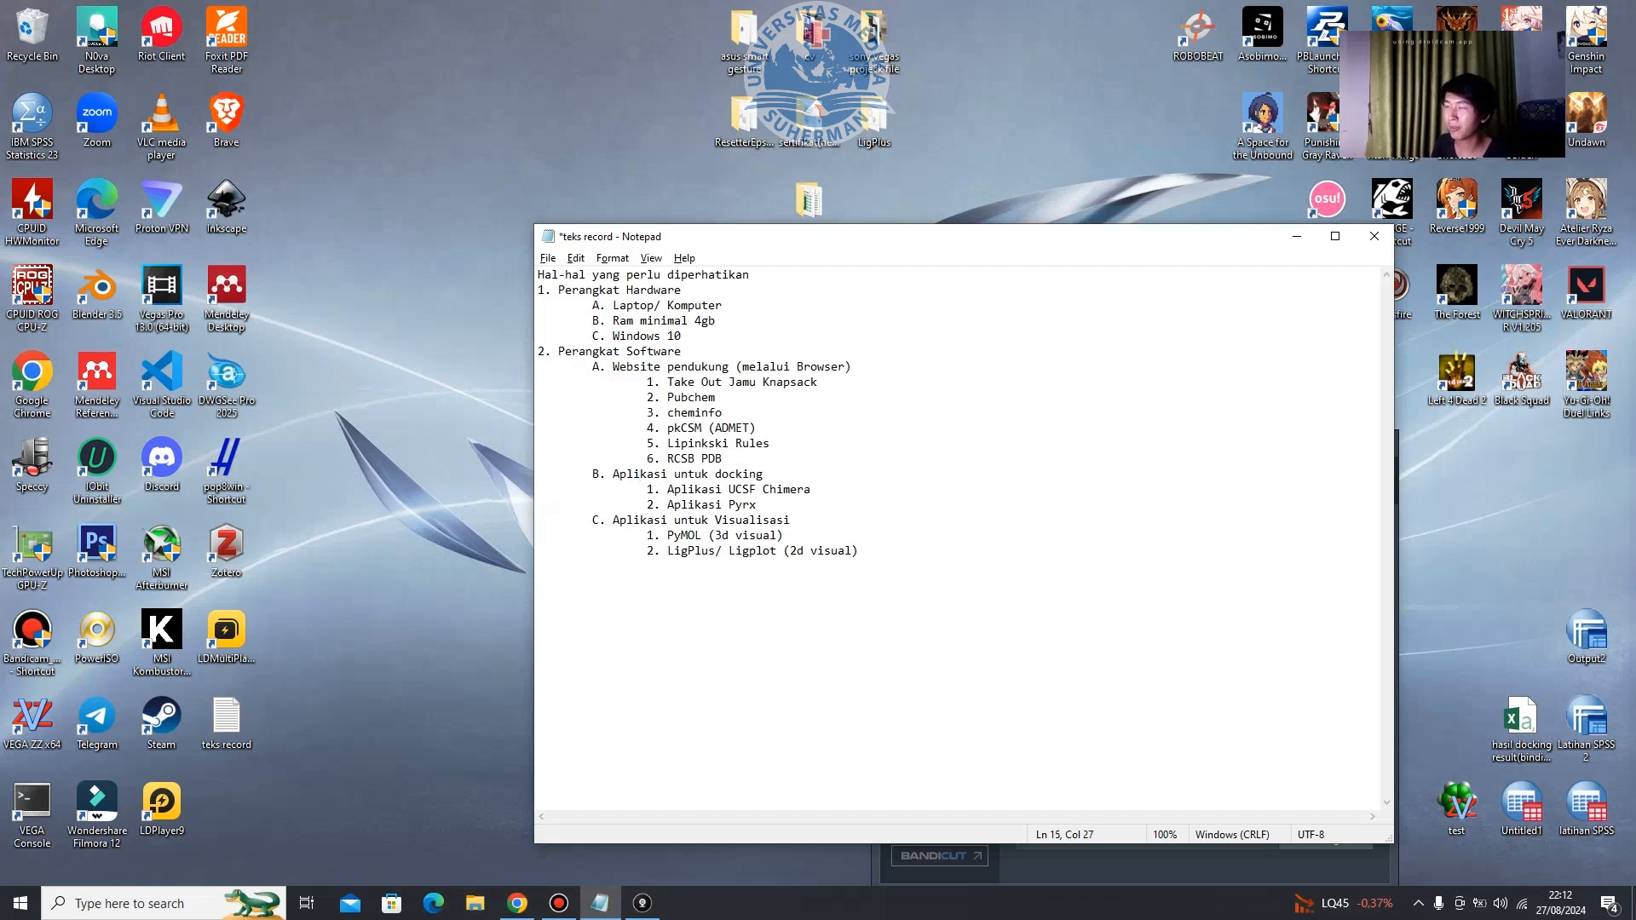
left_click_drag(724, 460, 668, 459)
left_click(758, 506)
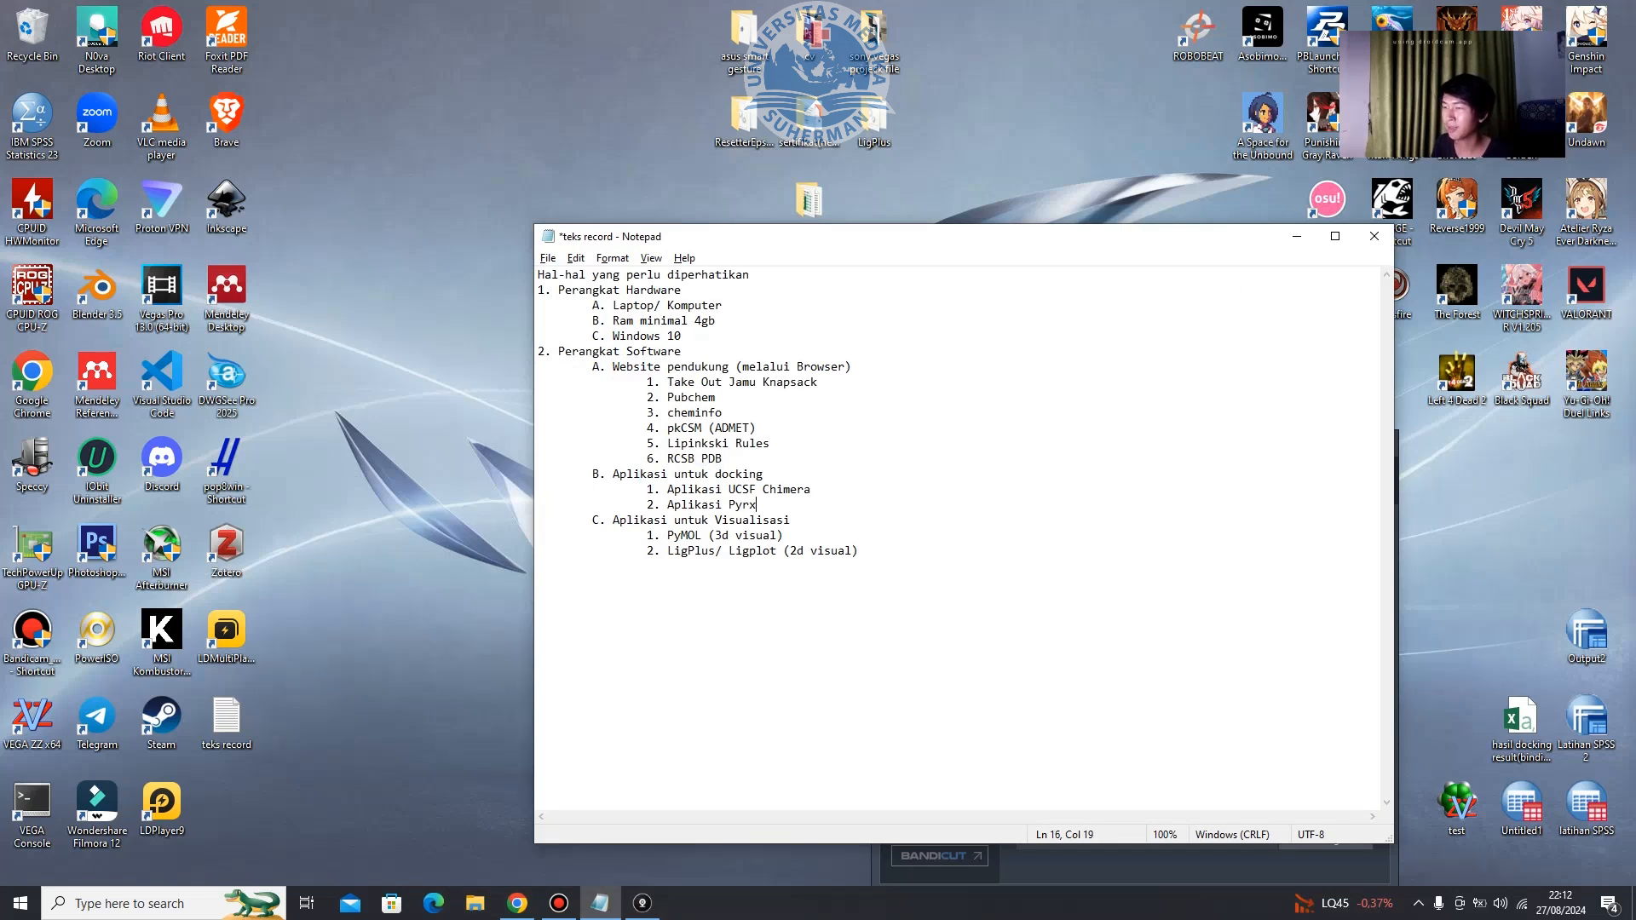
left_click_drag(757, 505, 729, 505)
left_click(770, 521)
left_click_drag(634, 520, 784, 520)
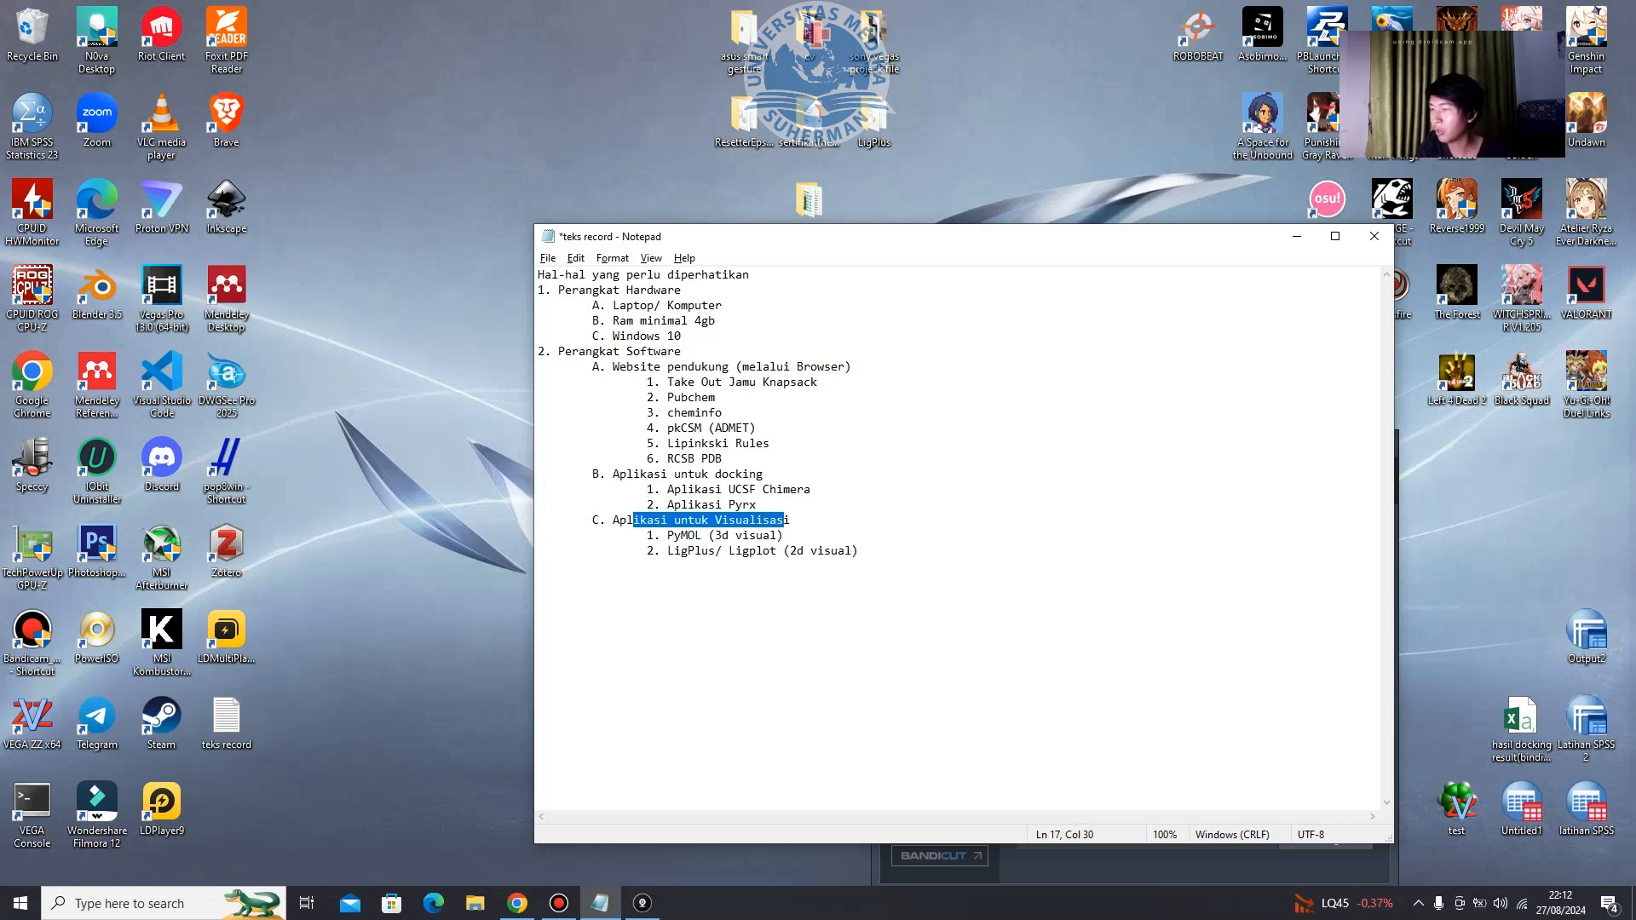
left_click_drag(715, 536, 669, 536)
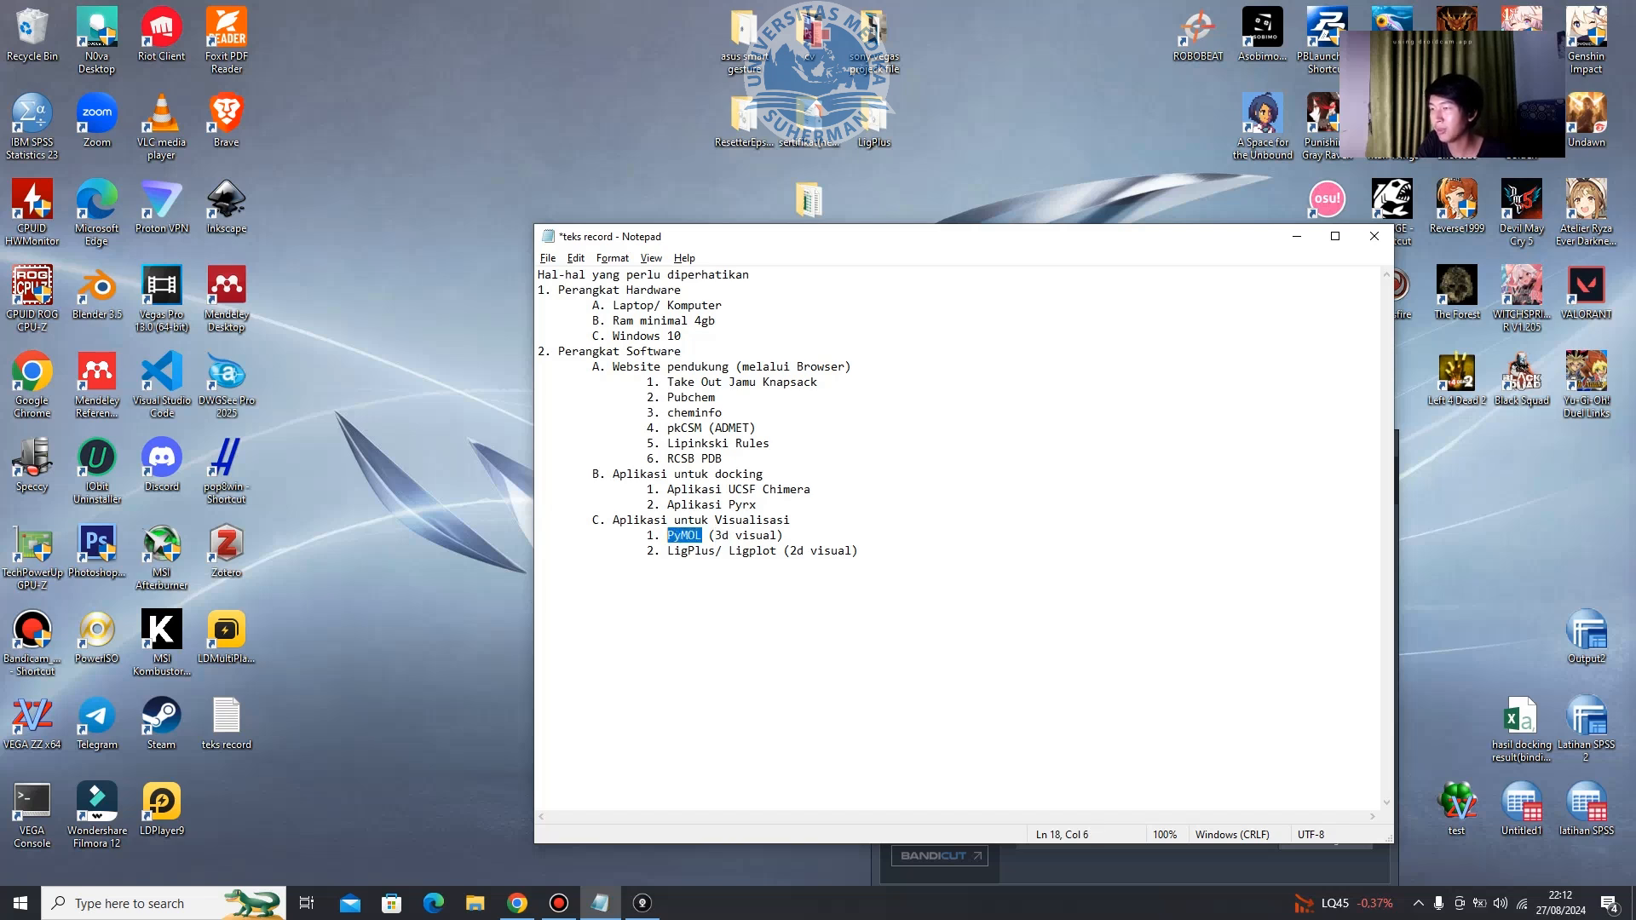
left_click_drag(798, 552, 811, 552)
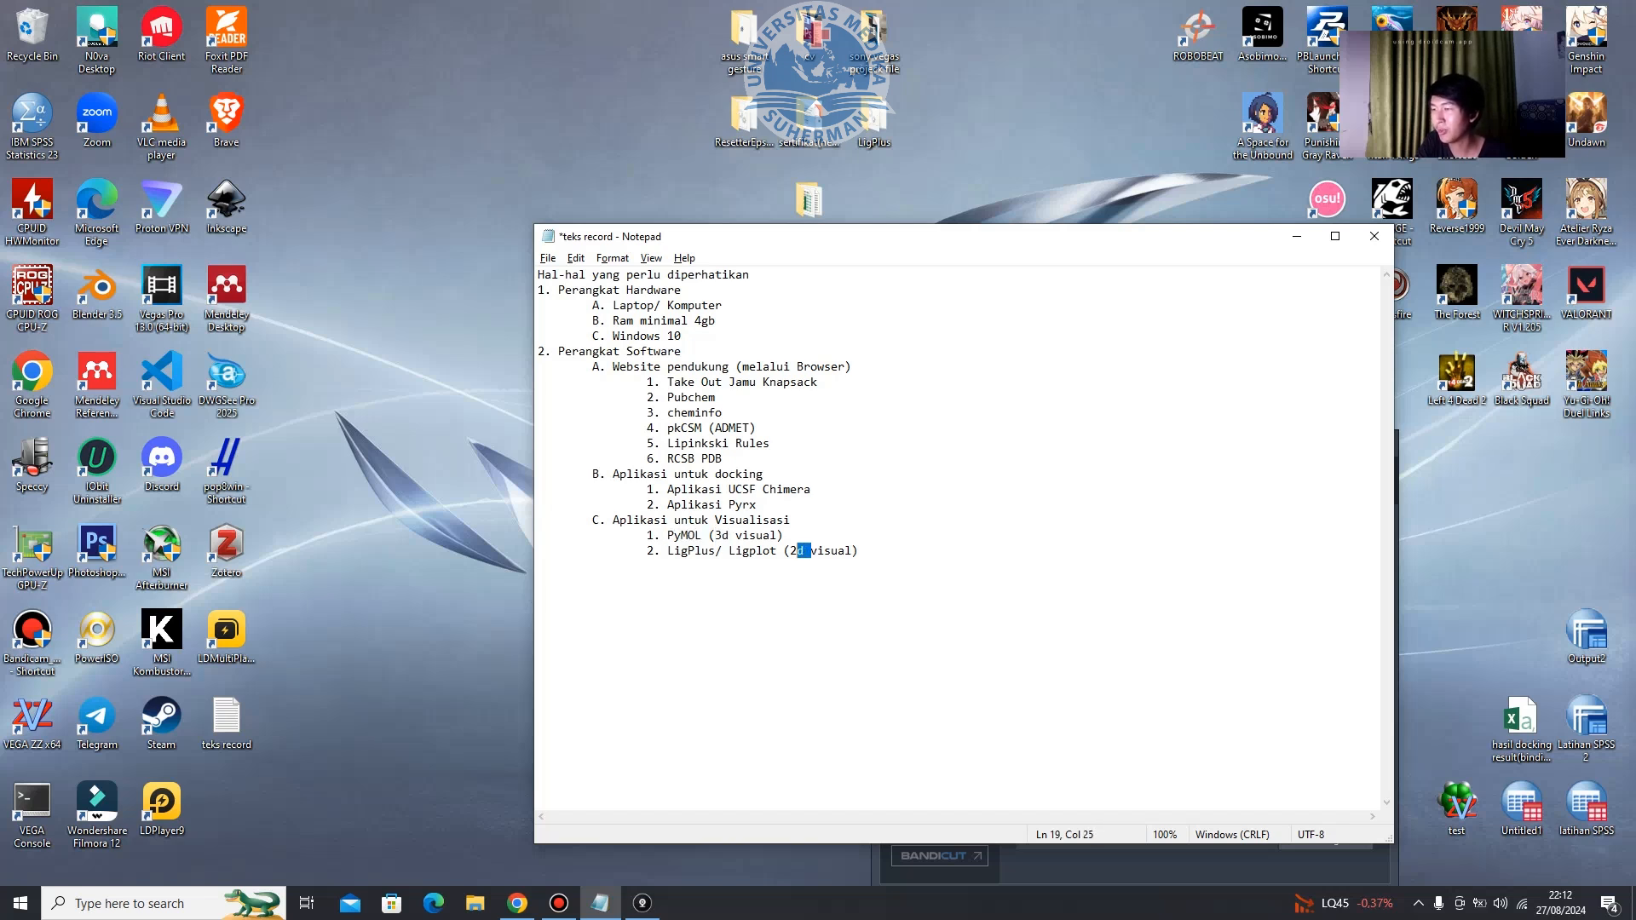
left_click(742, 552)
left_click_drag(835, 237, 661, 338)
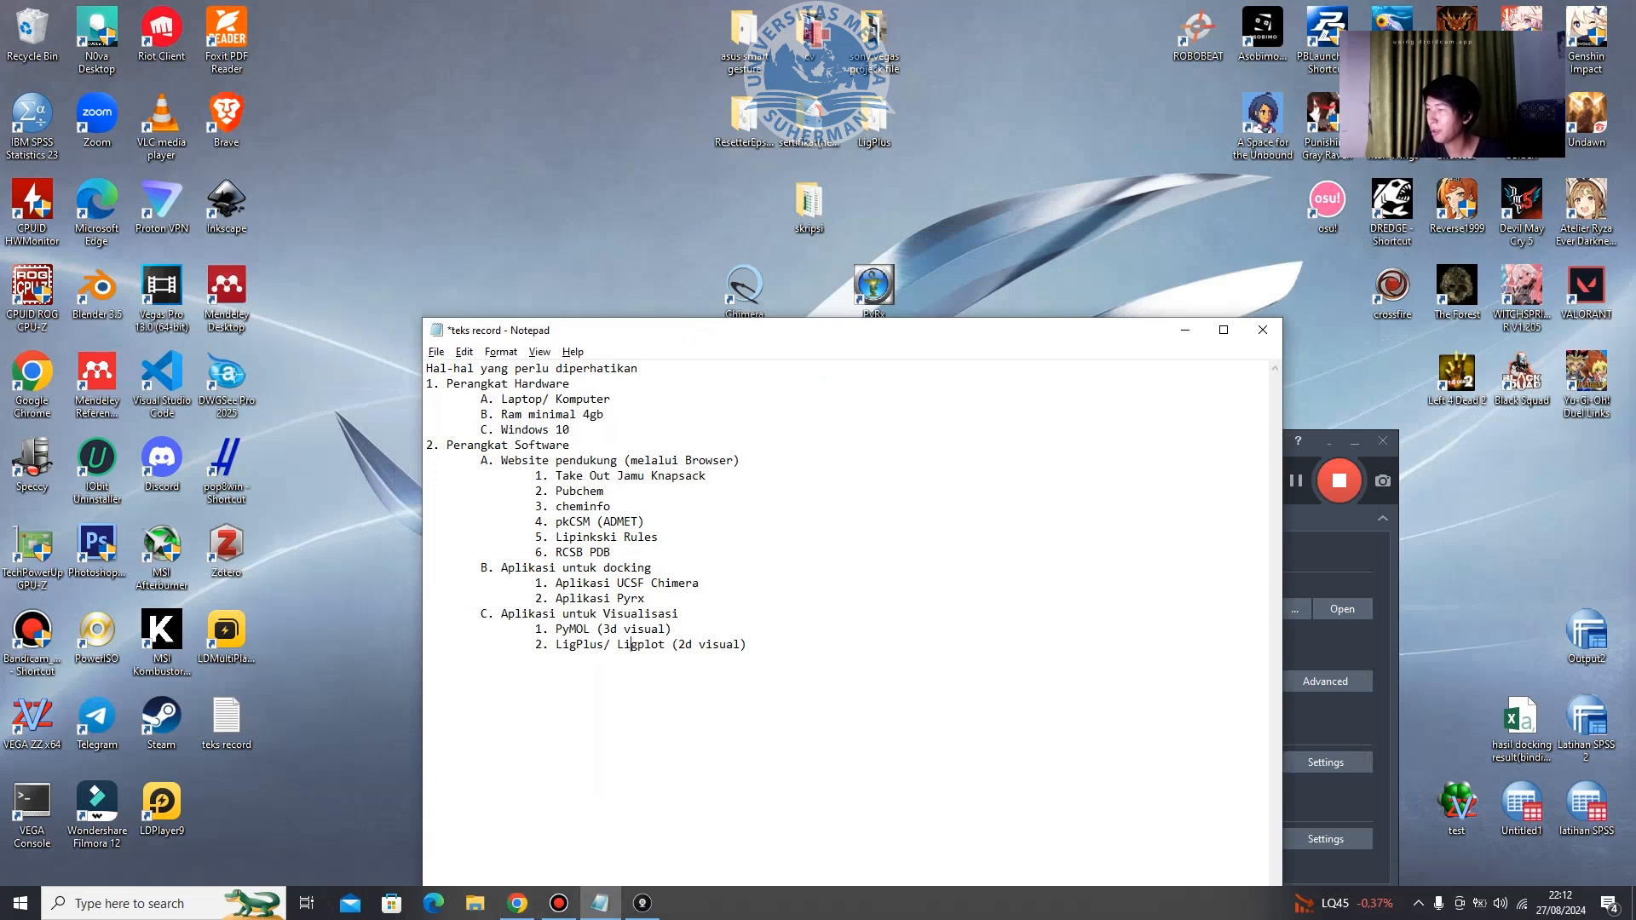
left_click_drag(707, 475, 537, 475)
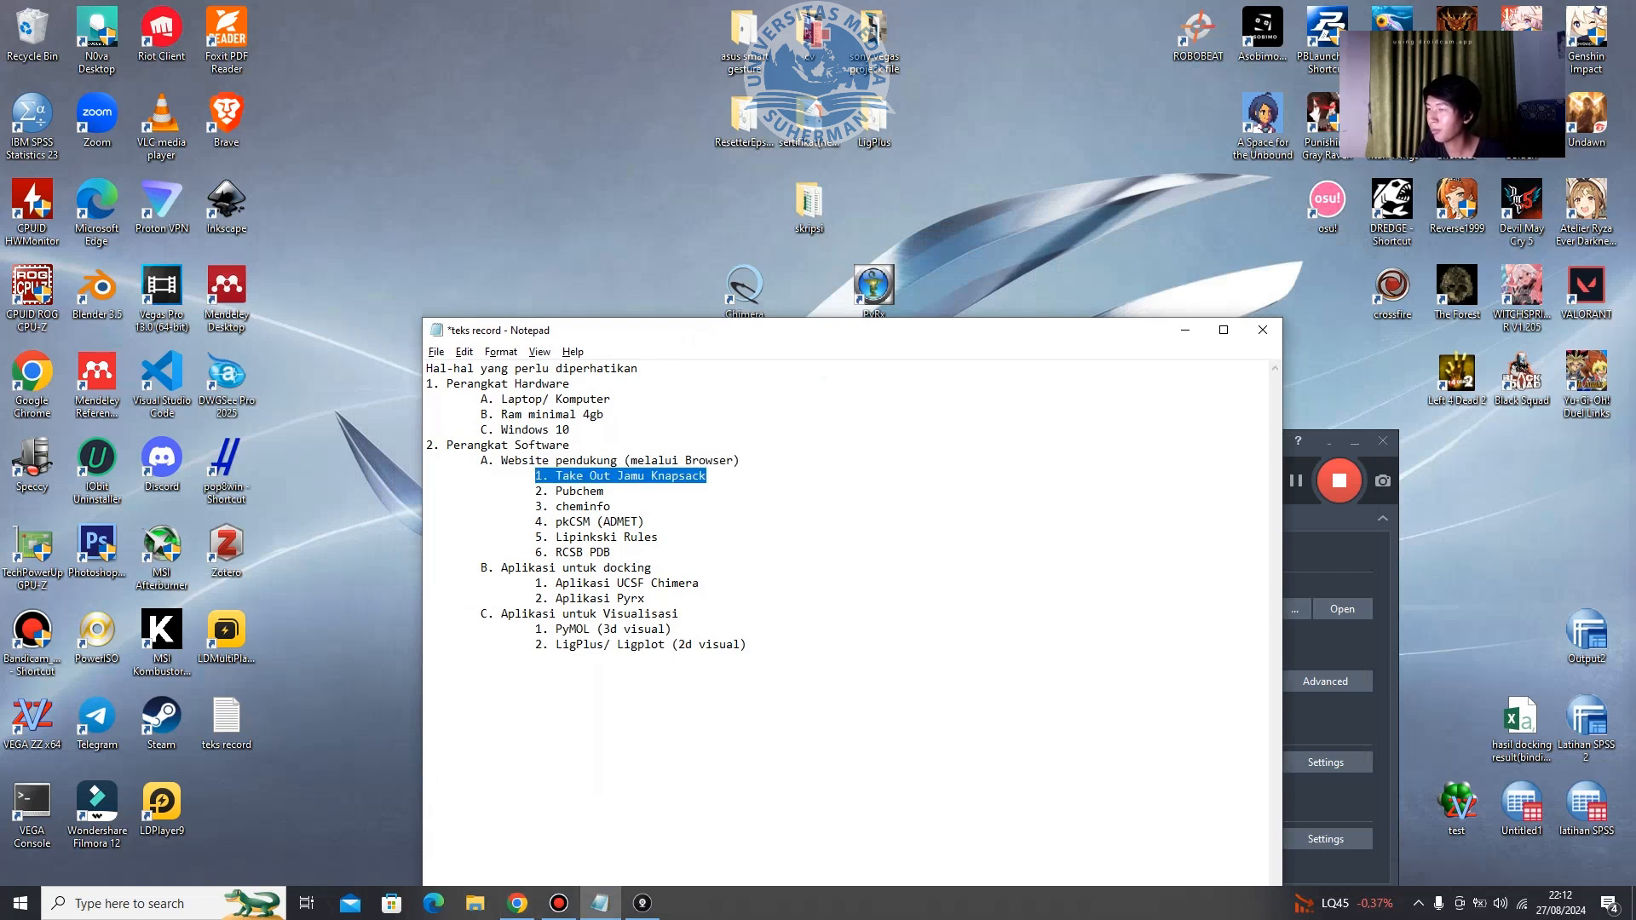
Switch to Chrome and read the PubMed Central article on monkeypox virus inhibitors through to the introduction's drug-target paragraph.
left_click(517, 903)
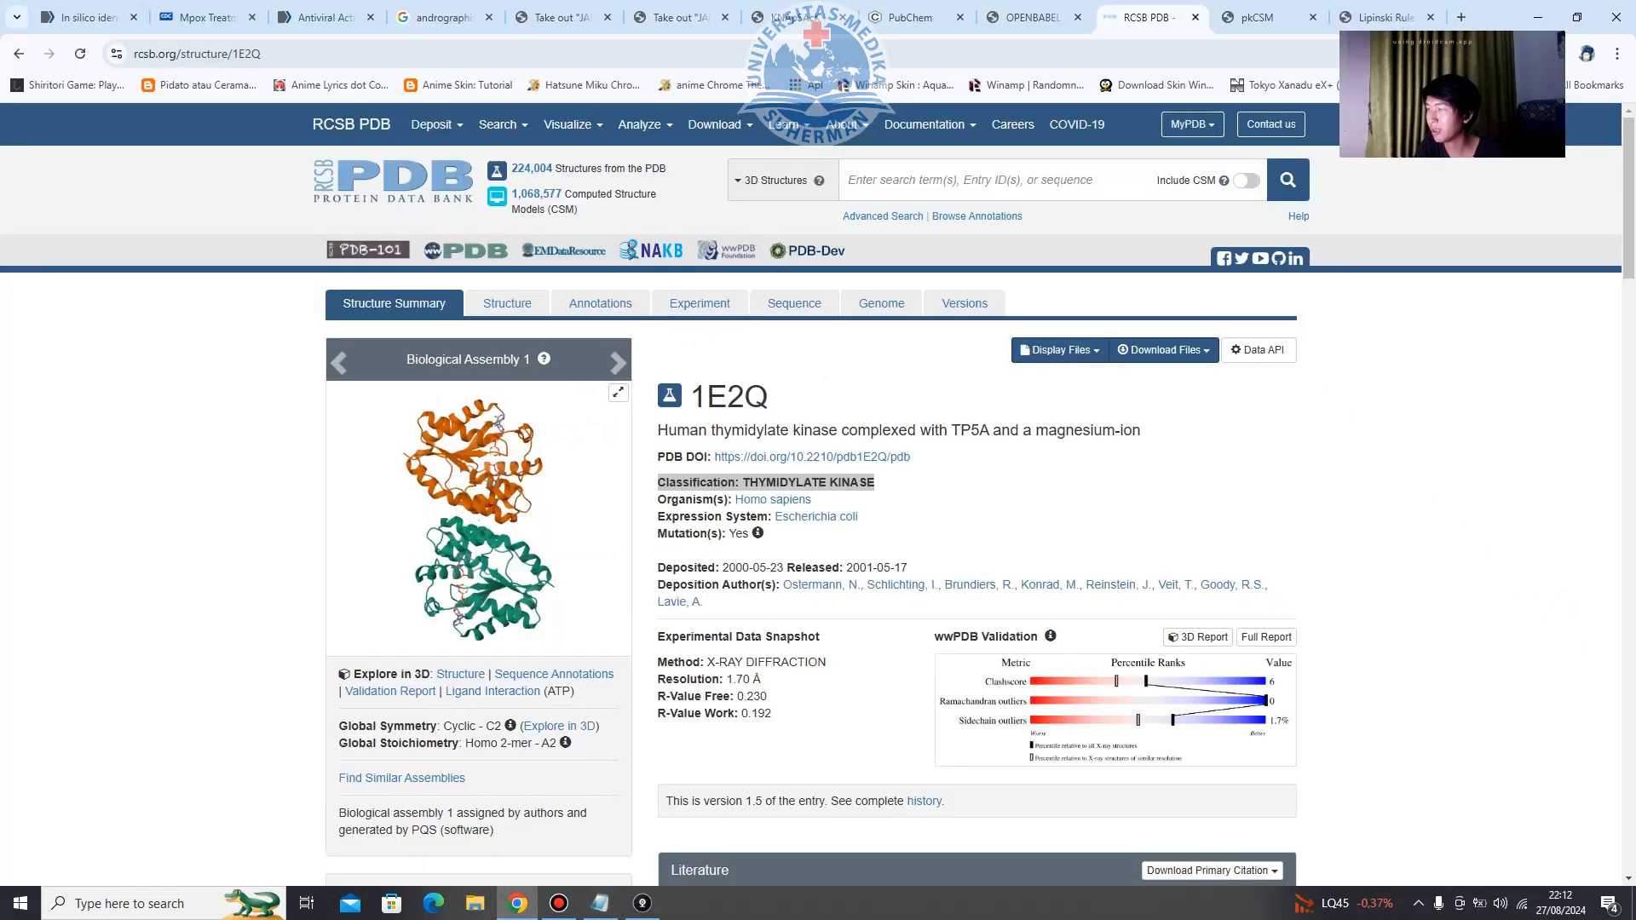
left_click(85, 17)
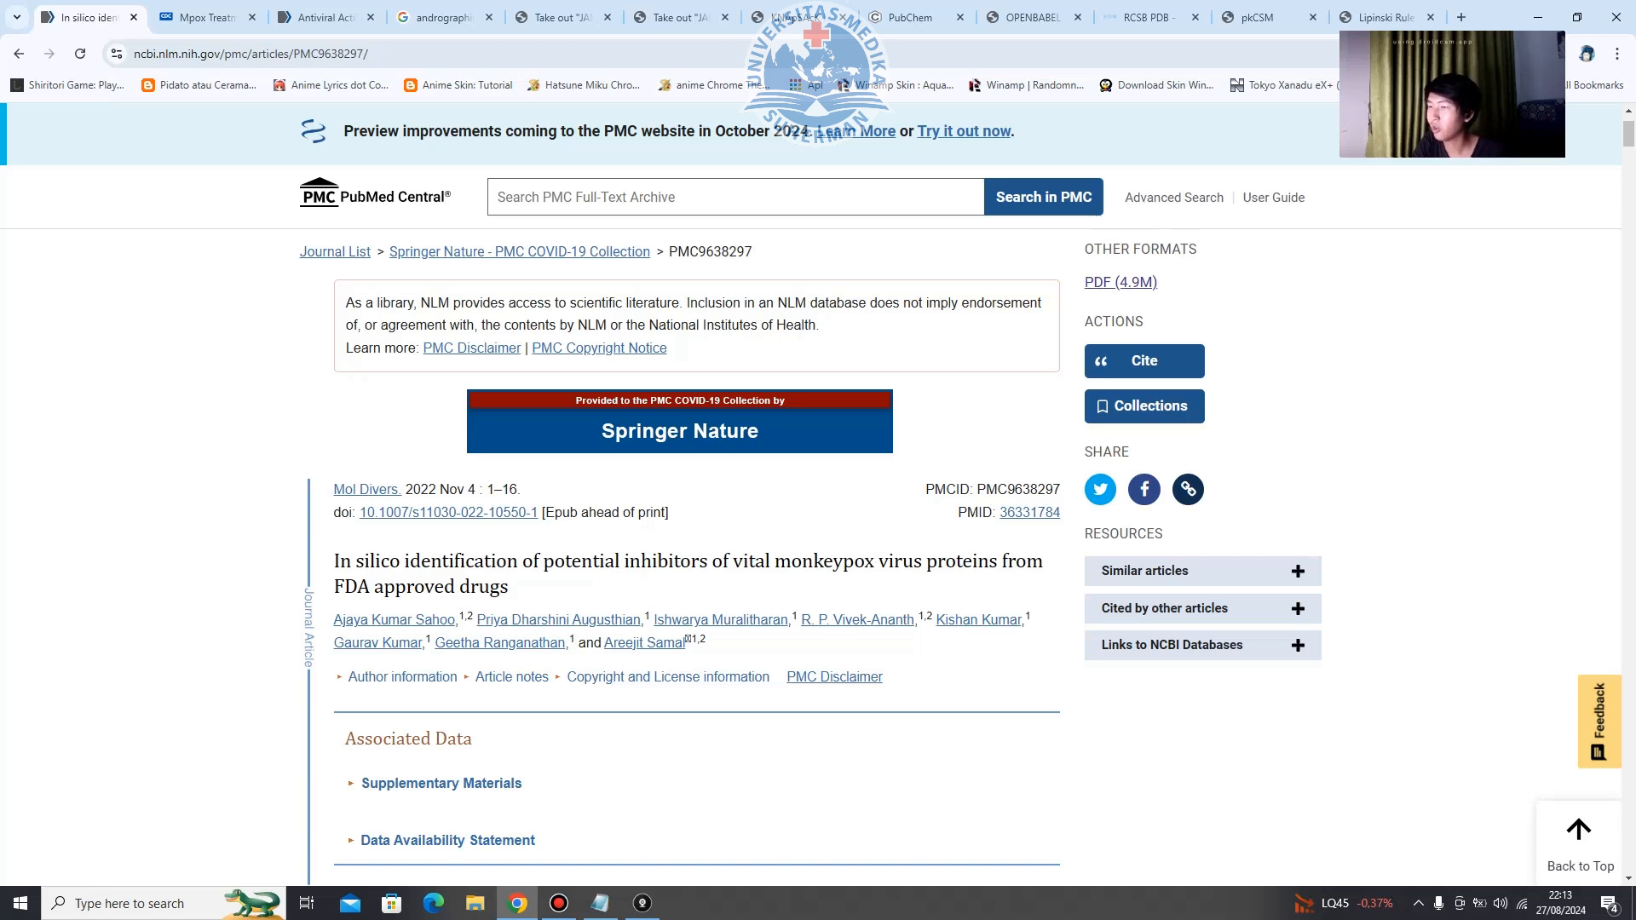
scroll(697, 495, "down", 10)
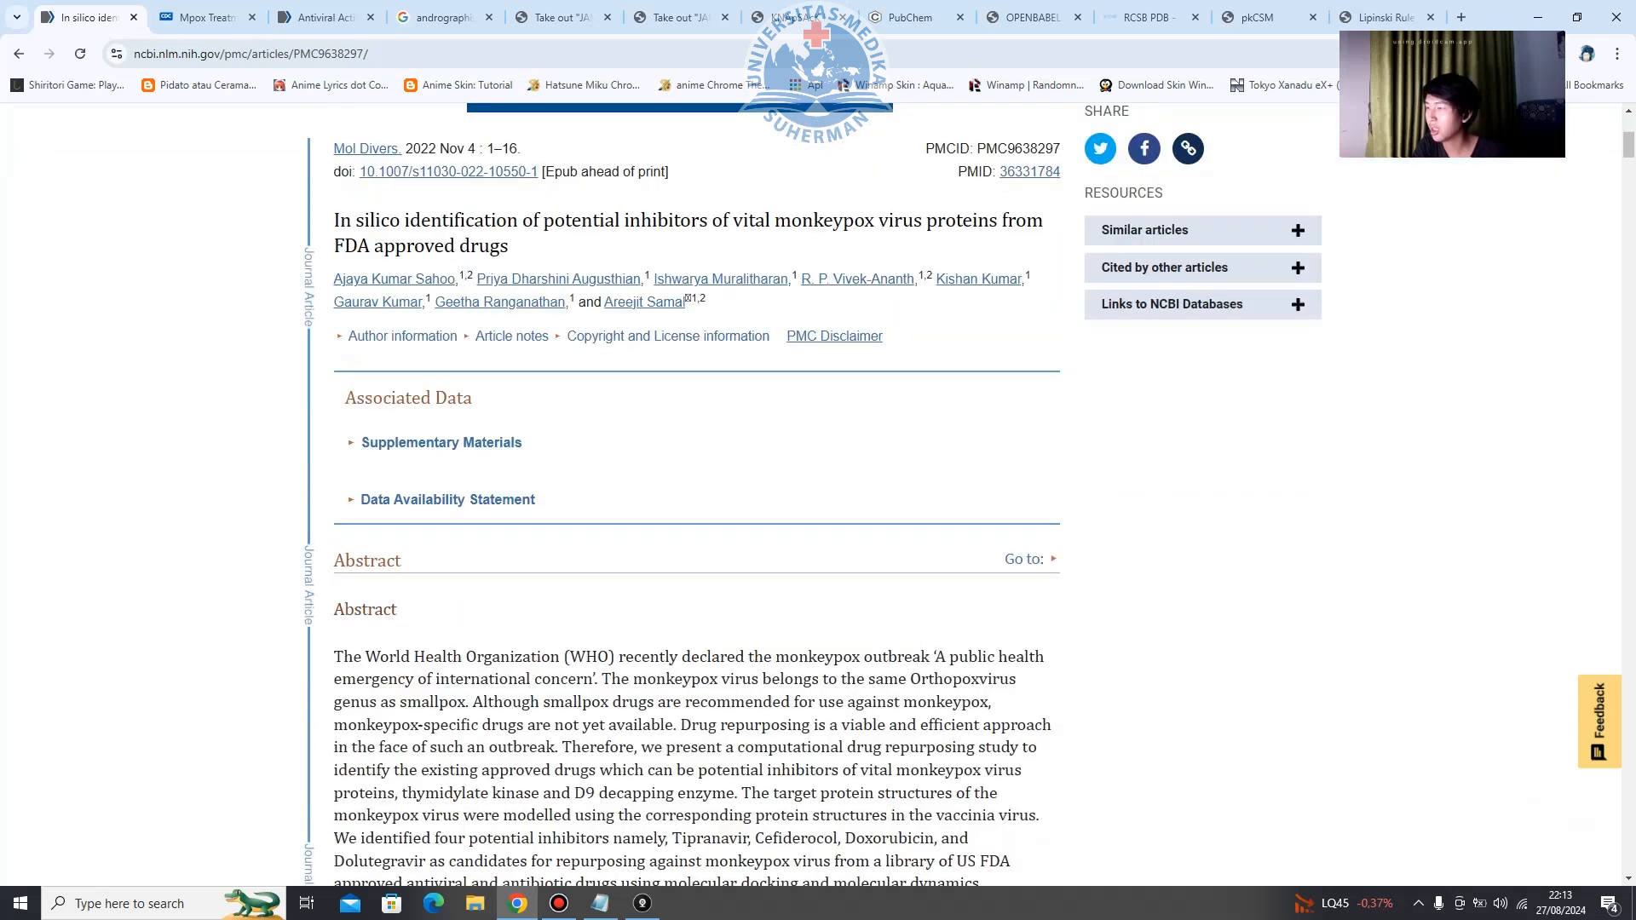
scroll(697, 494, "down", 2)
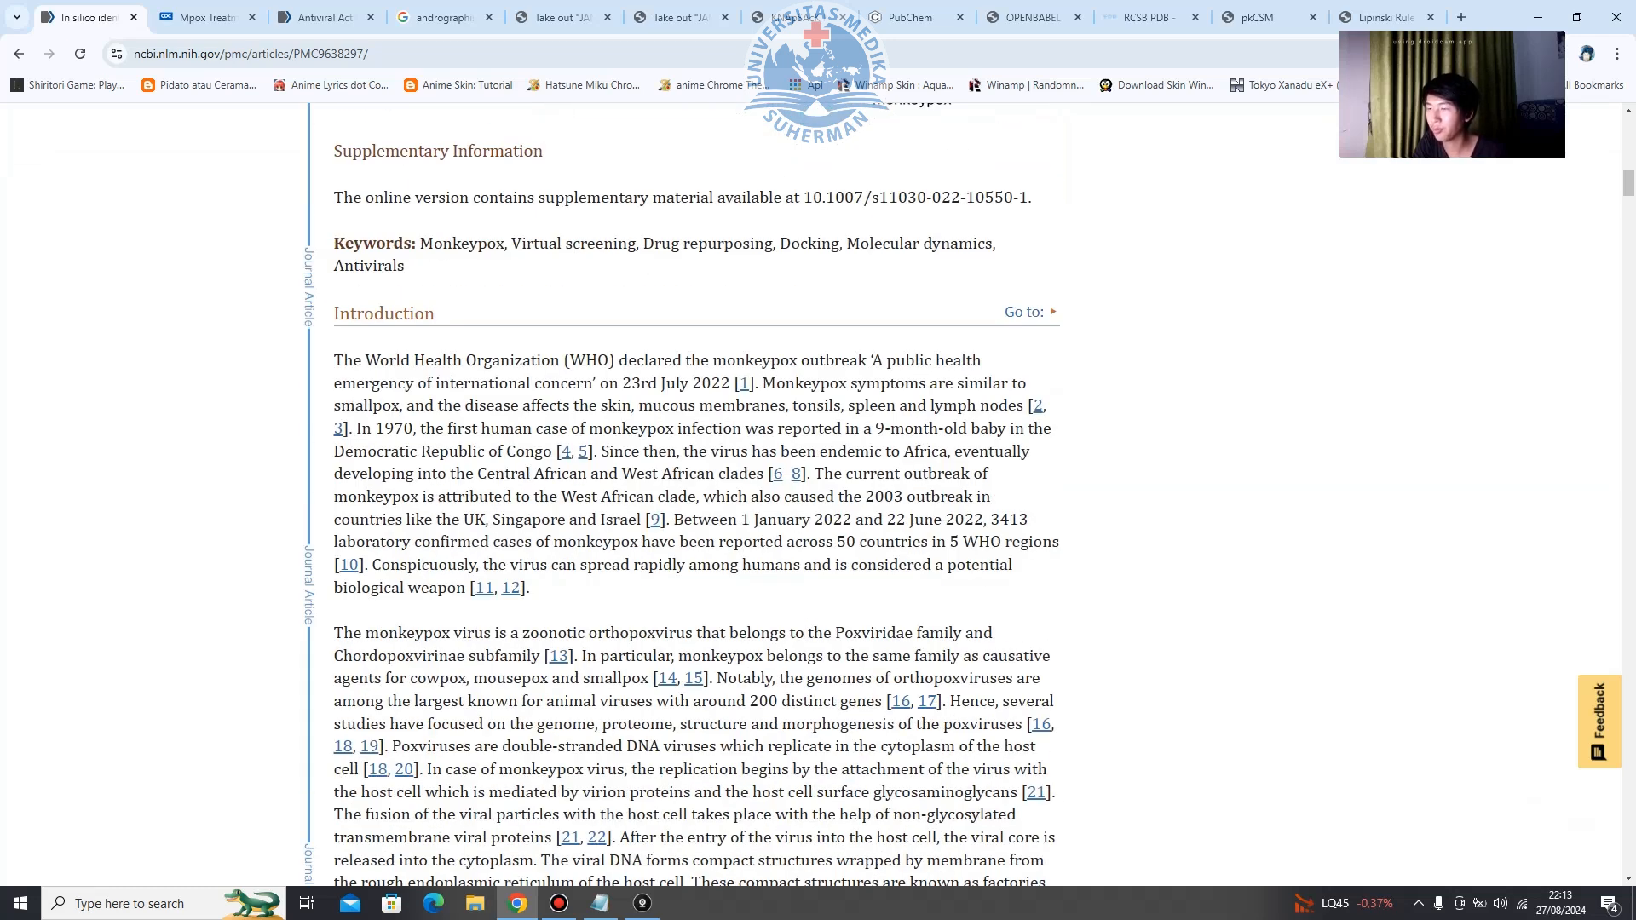
scroll(697, 495, "down", 4)
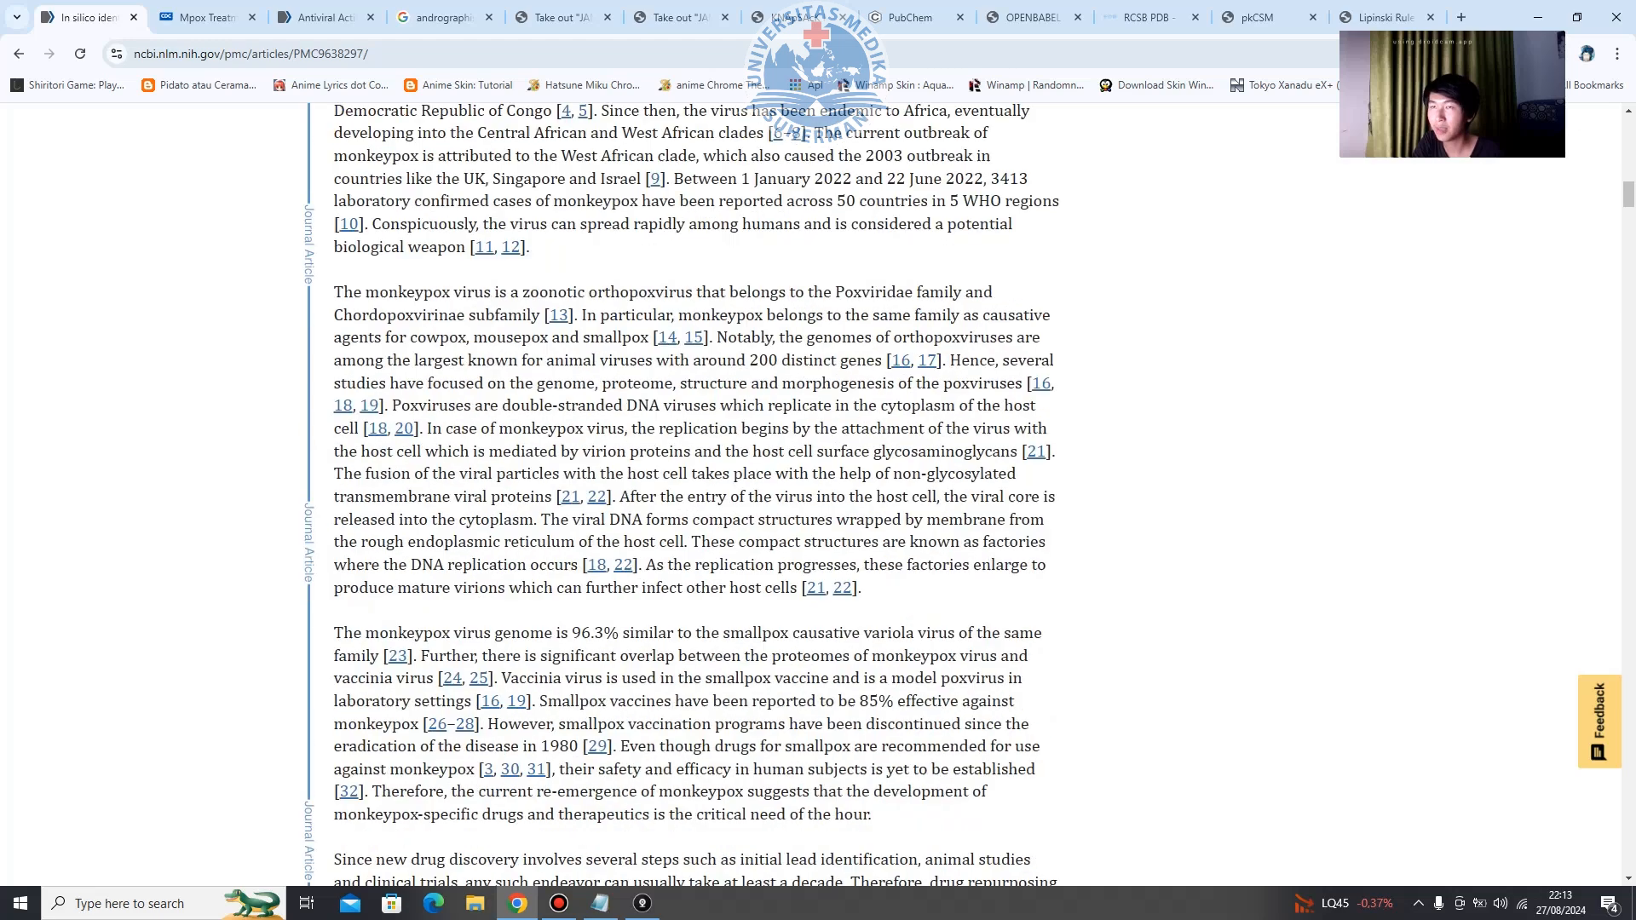
scroll(697, 494, "down", 8)
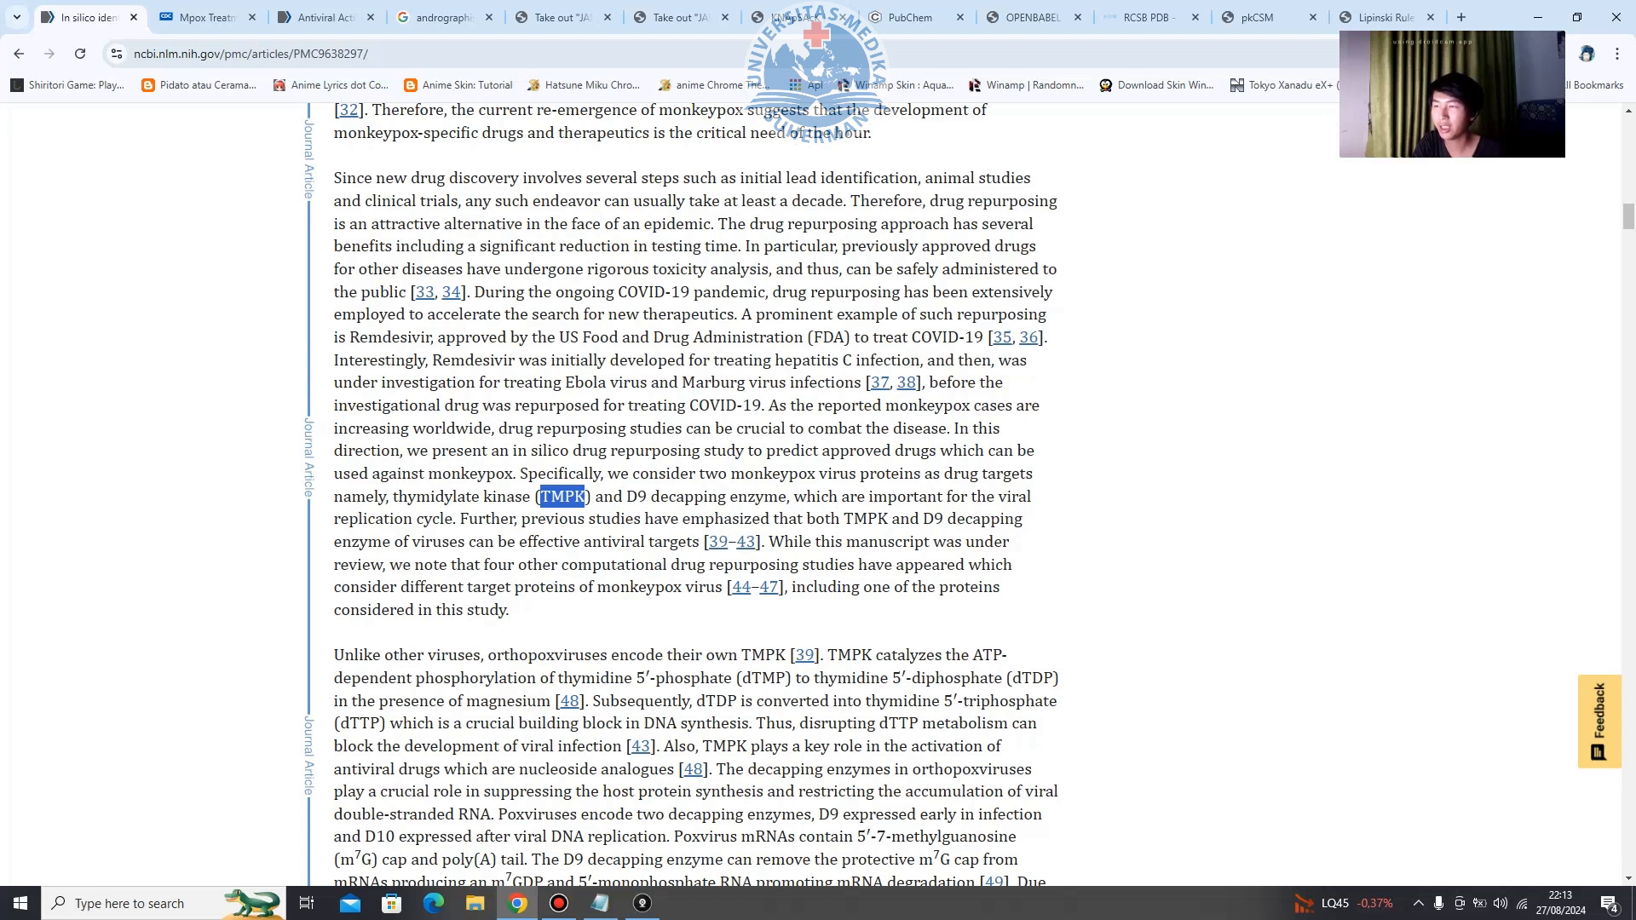
Highlight the two target proteins, thymidylate kinase (TMPK) and D9 decapping enzyme, in the article's drug repurposing paragraph.
left_click(645, 518)
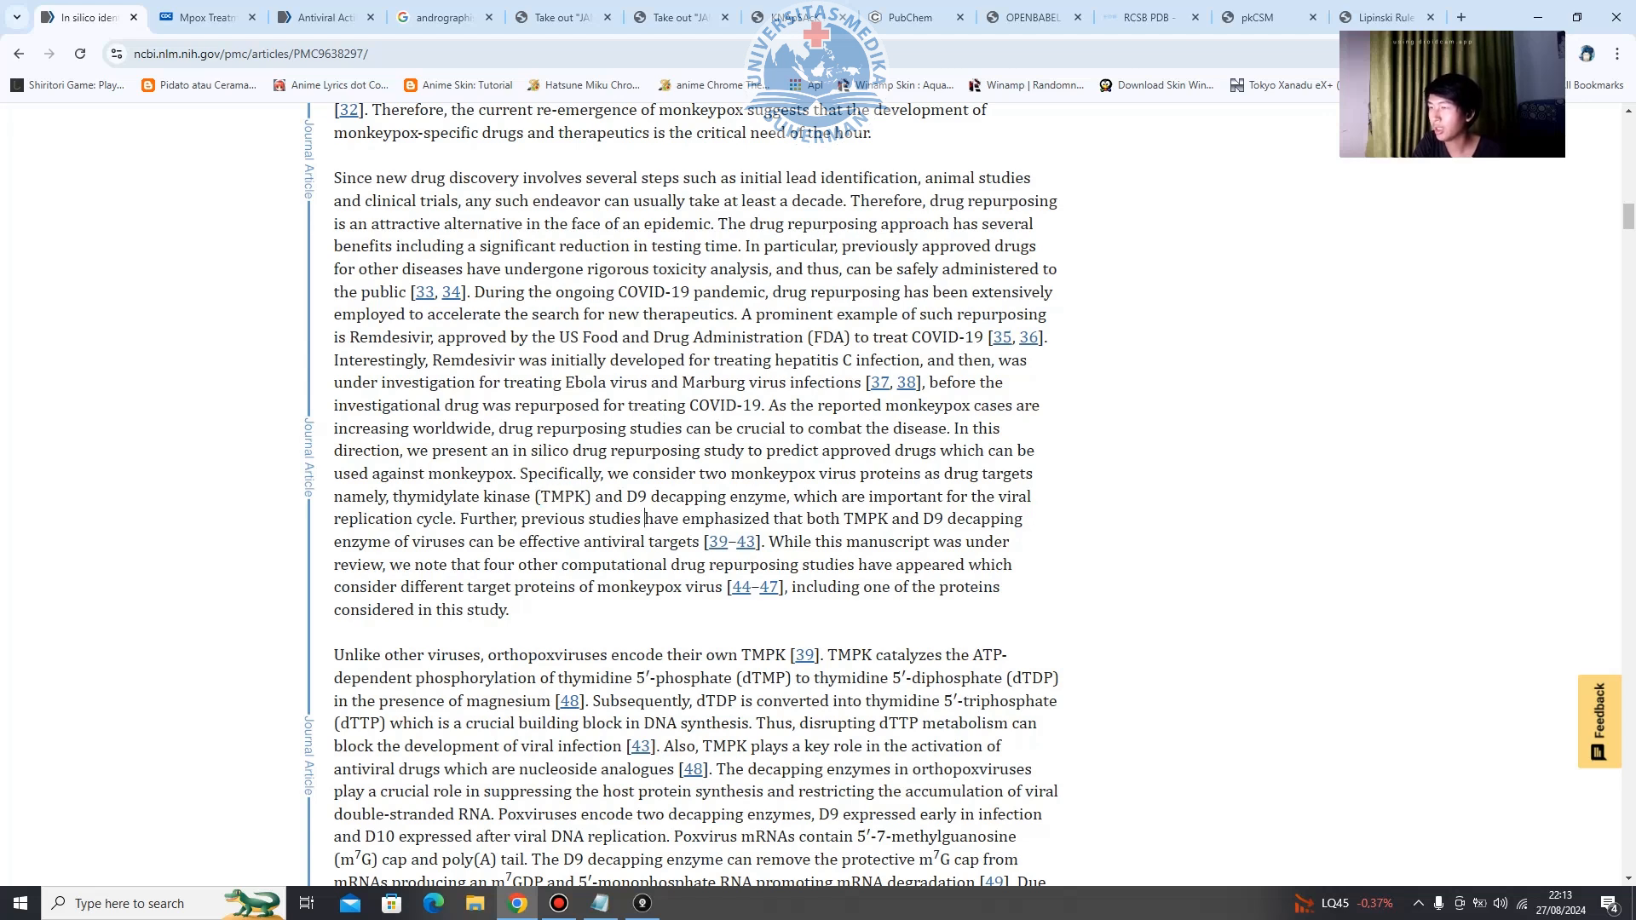
left_click_drag(551, 496, 576, 496)
left_click(576, 497)
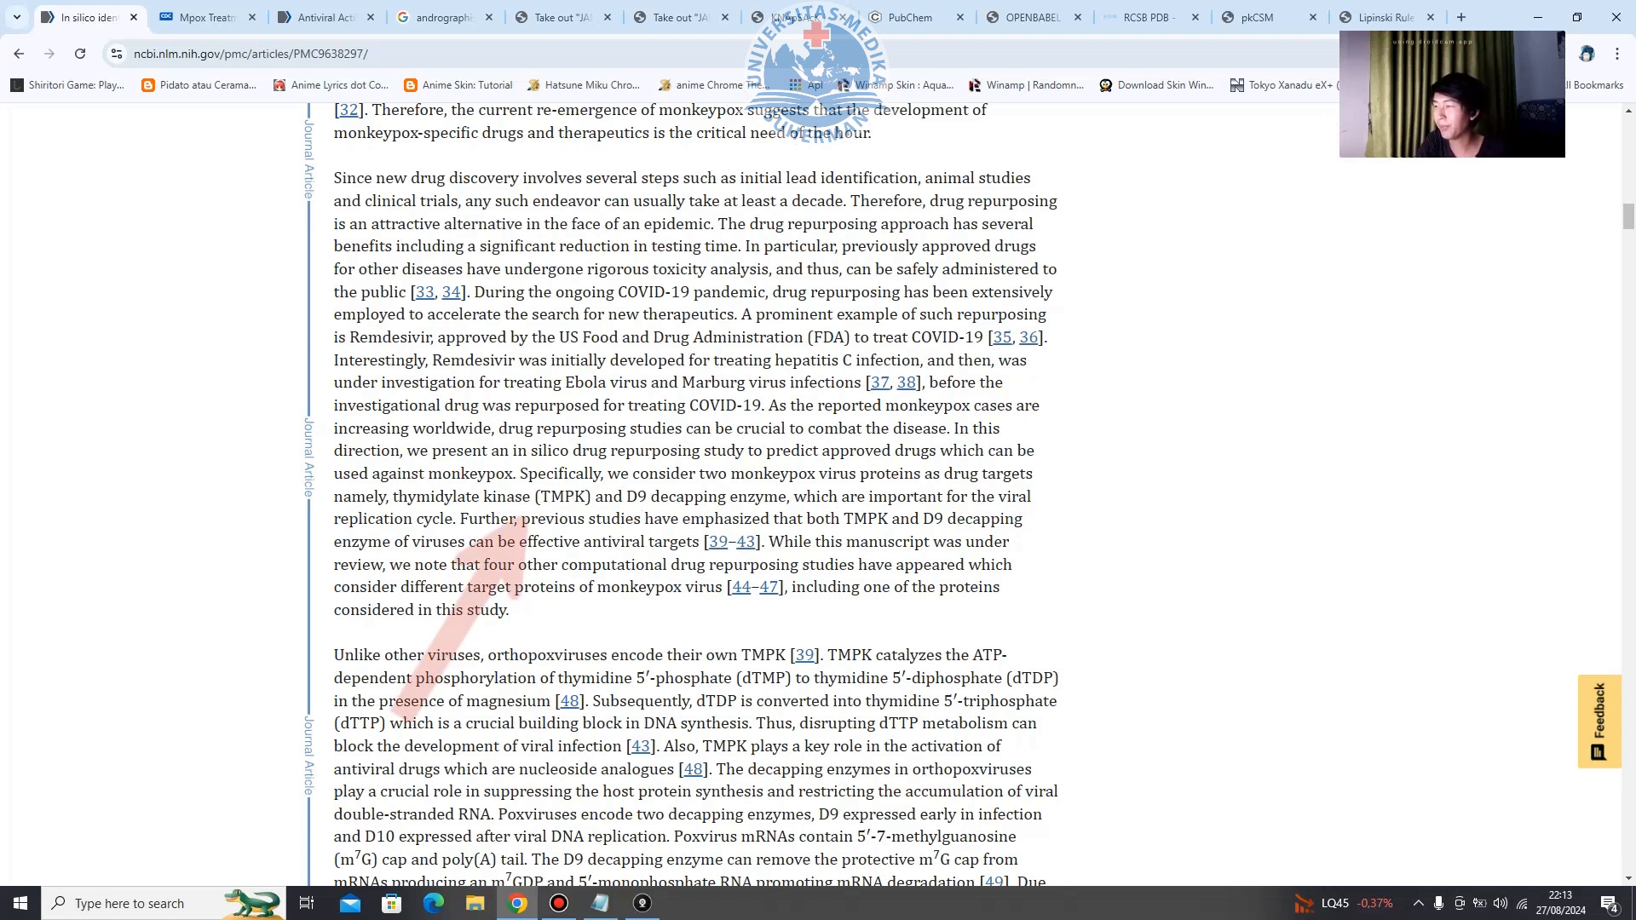
left_click_drag(393, 497, 787, 497)
left_click(787, 497)
left_click_drag(393, 496, 786, 497)
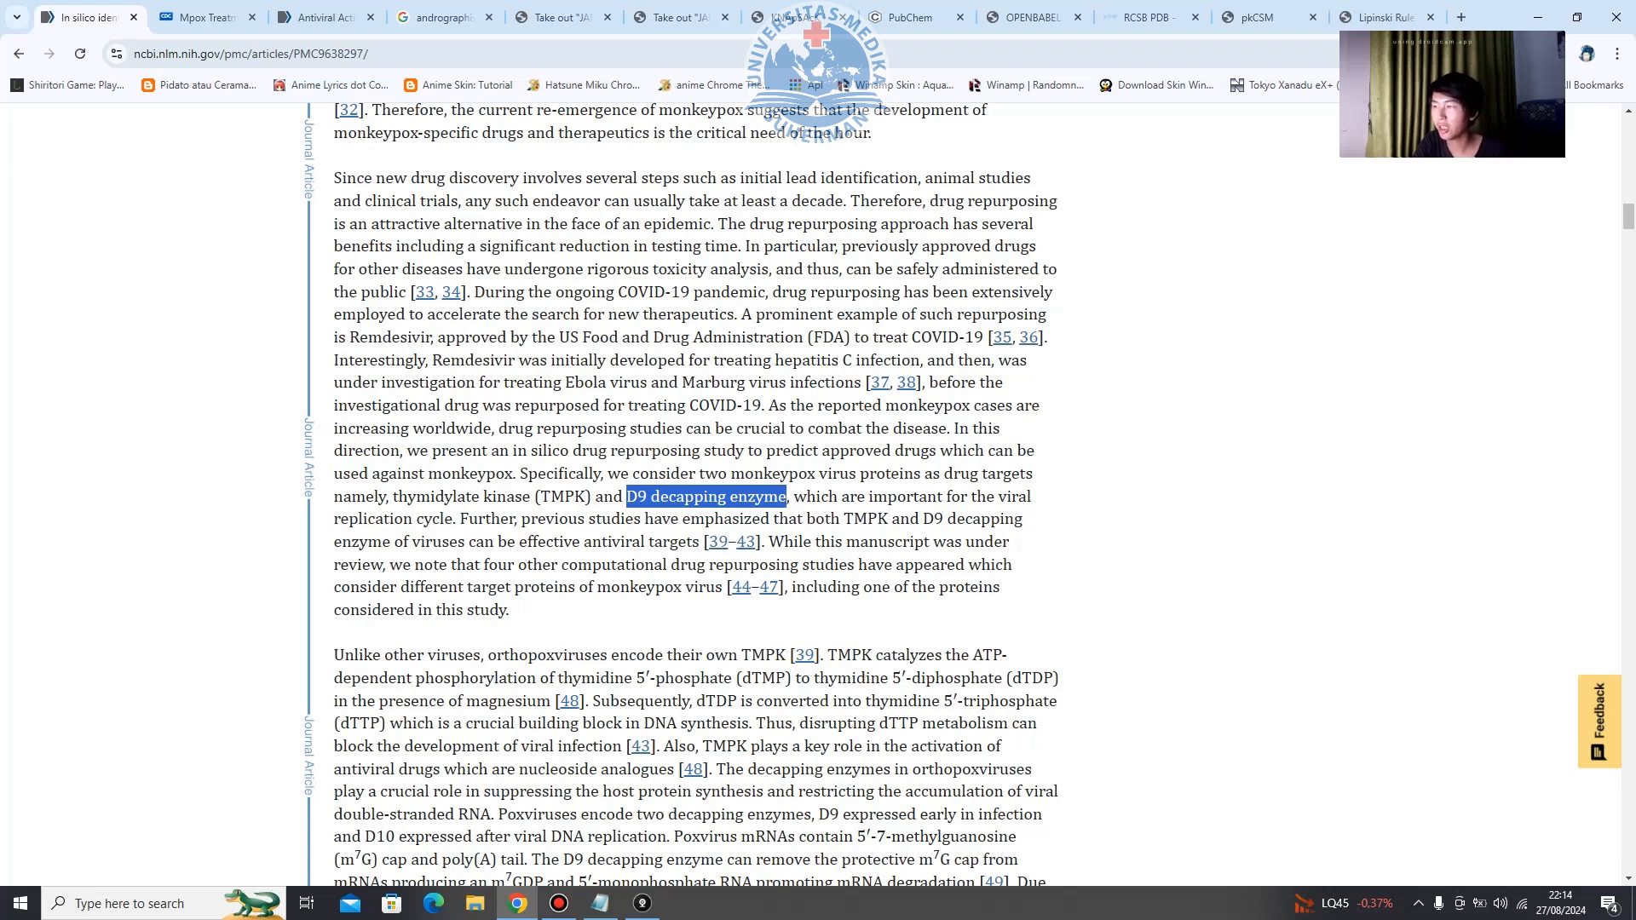
Compare the two proteins named in the drug repurposing paragraph, marking D9 decapping enzyme and settling on thymidylate kinase (TMPK) as the target.
left_click_drag(393, 496, 790, 496)
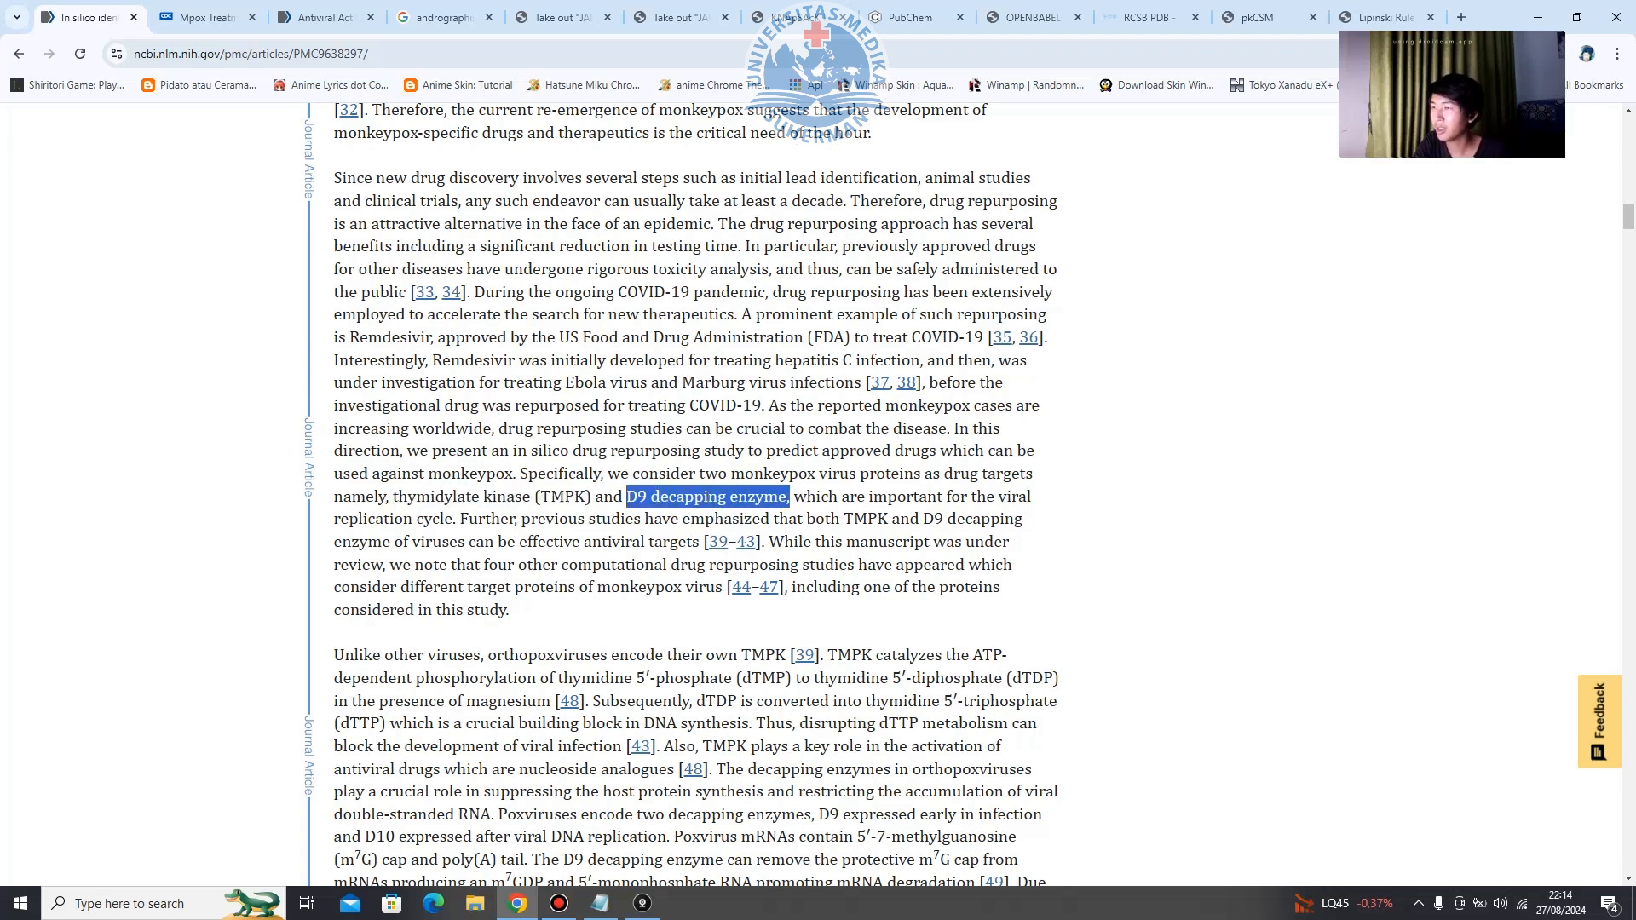
left_click_drag(393, 495, 593, 496)
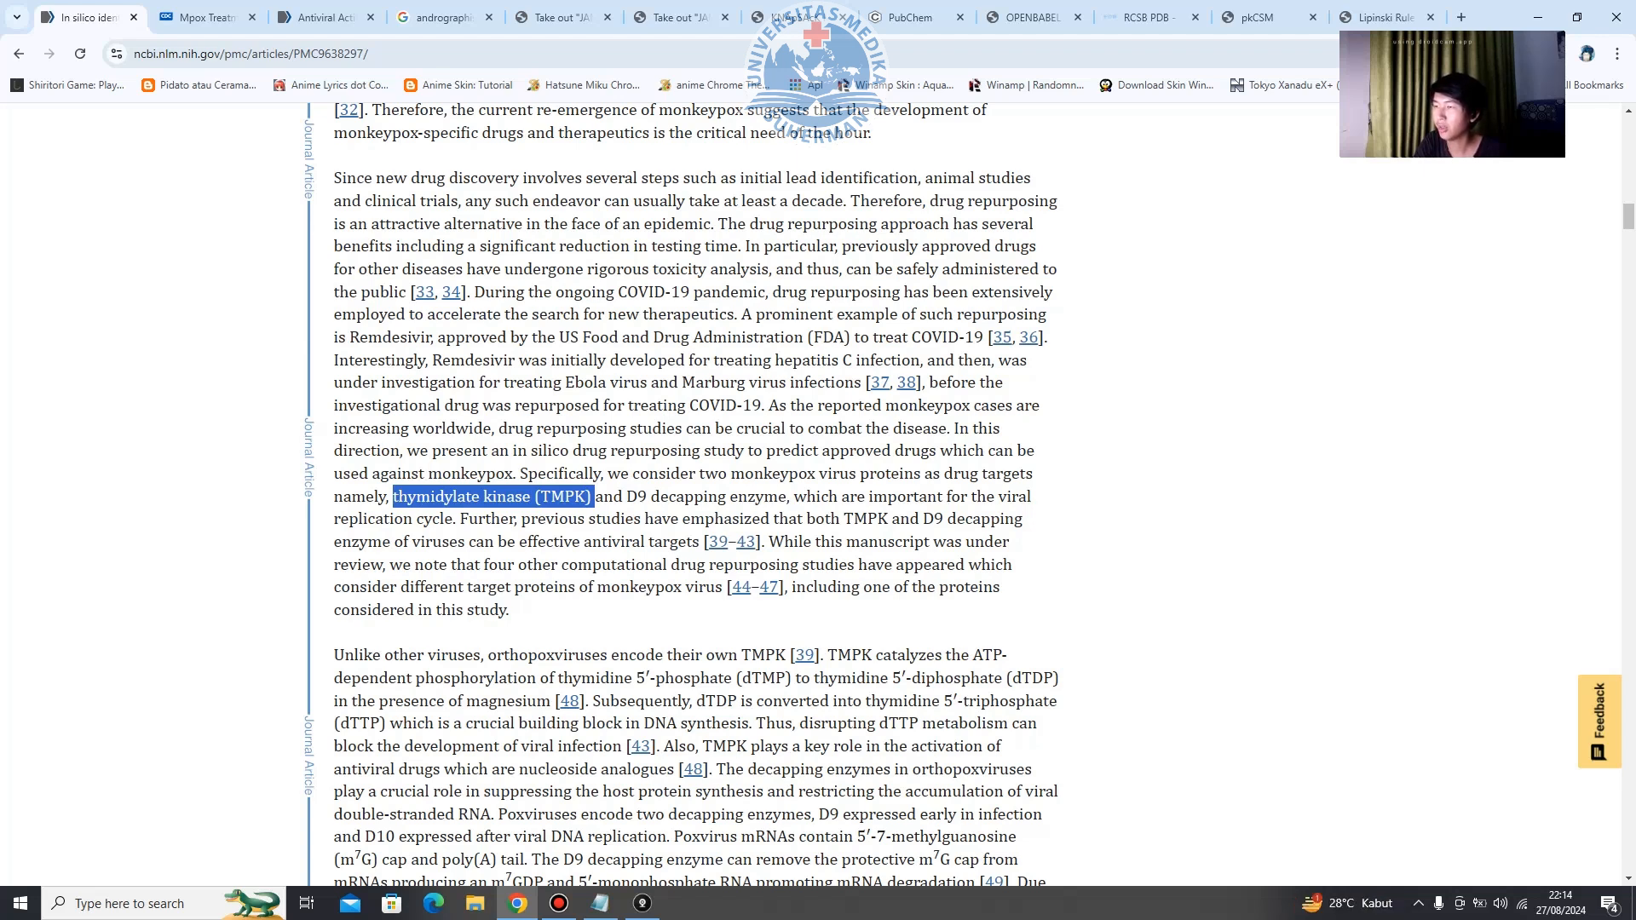
left_click_drag(623, 496, 787, 497)
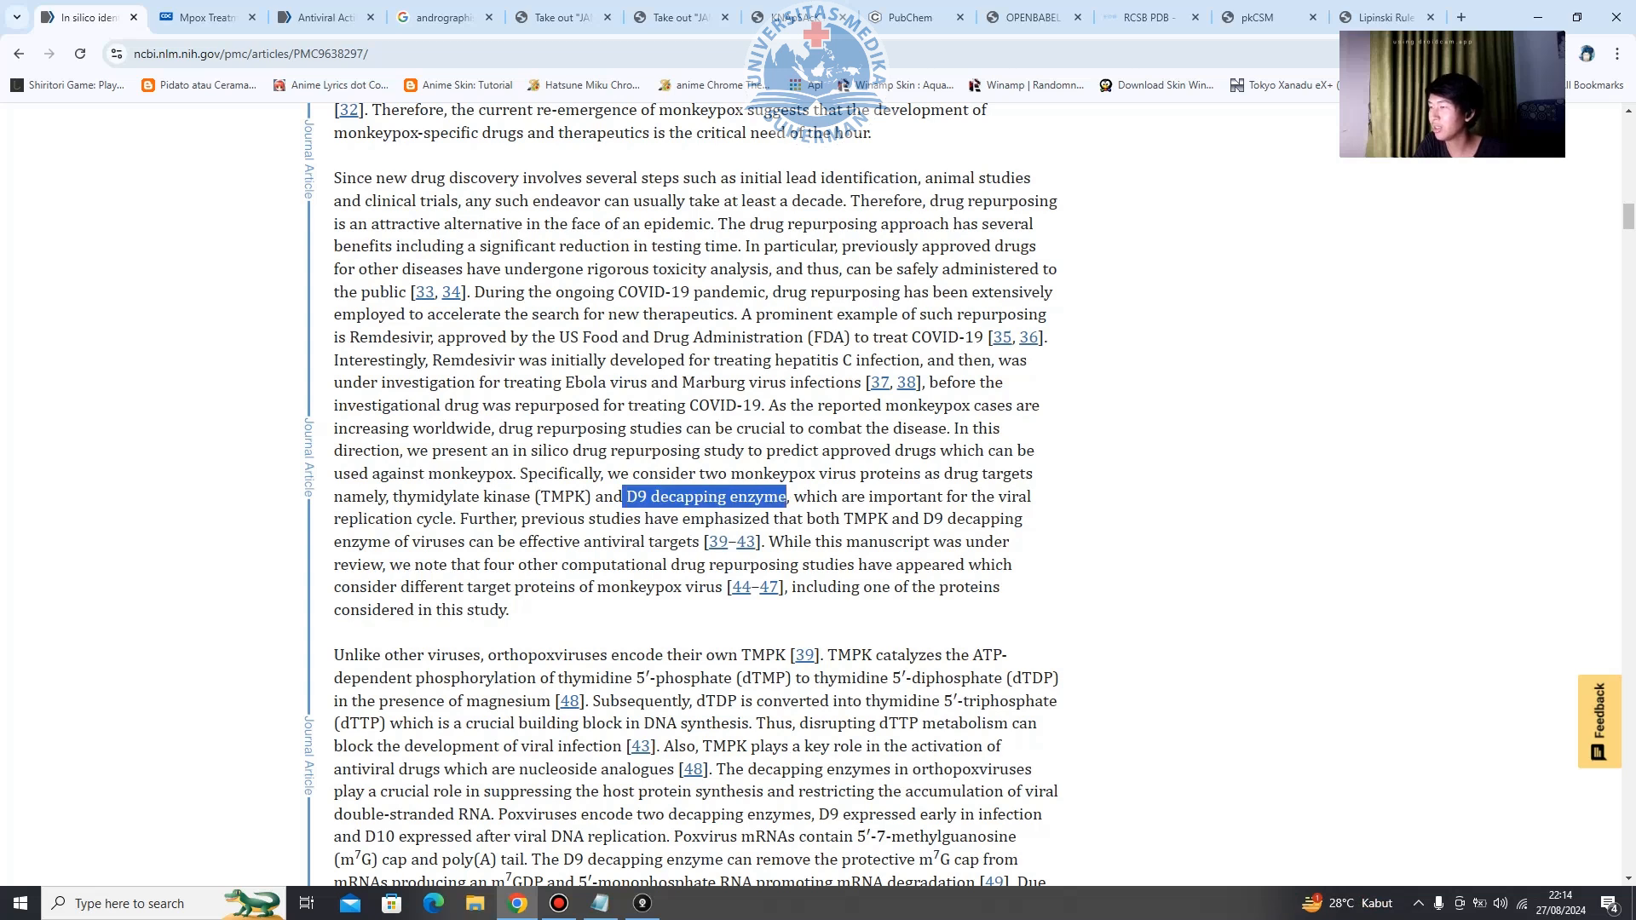
left_click_drag(386, 497, 594, 497)
left_click(594, 497)
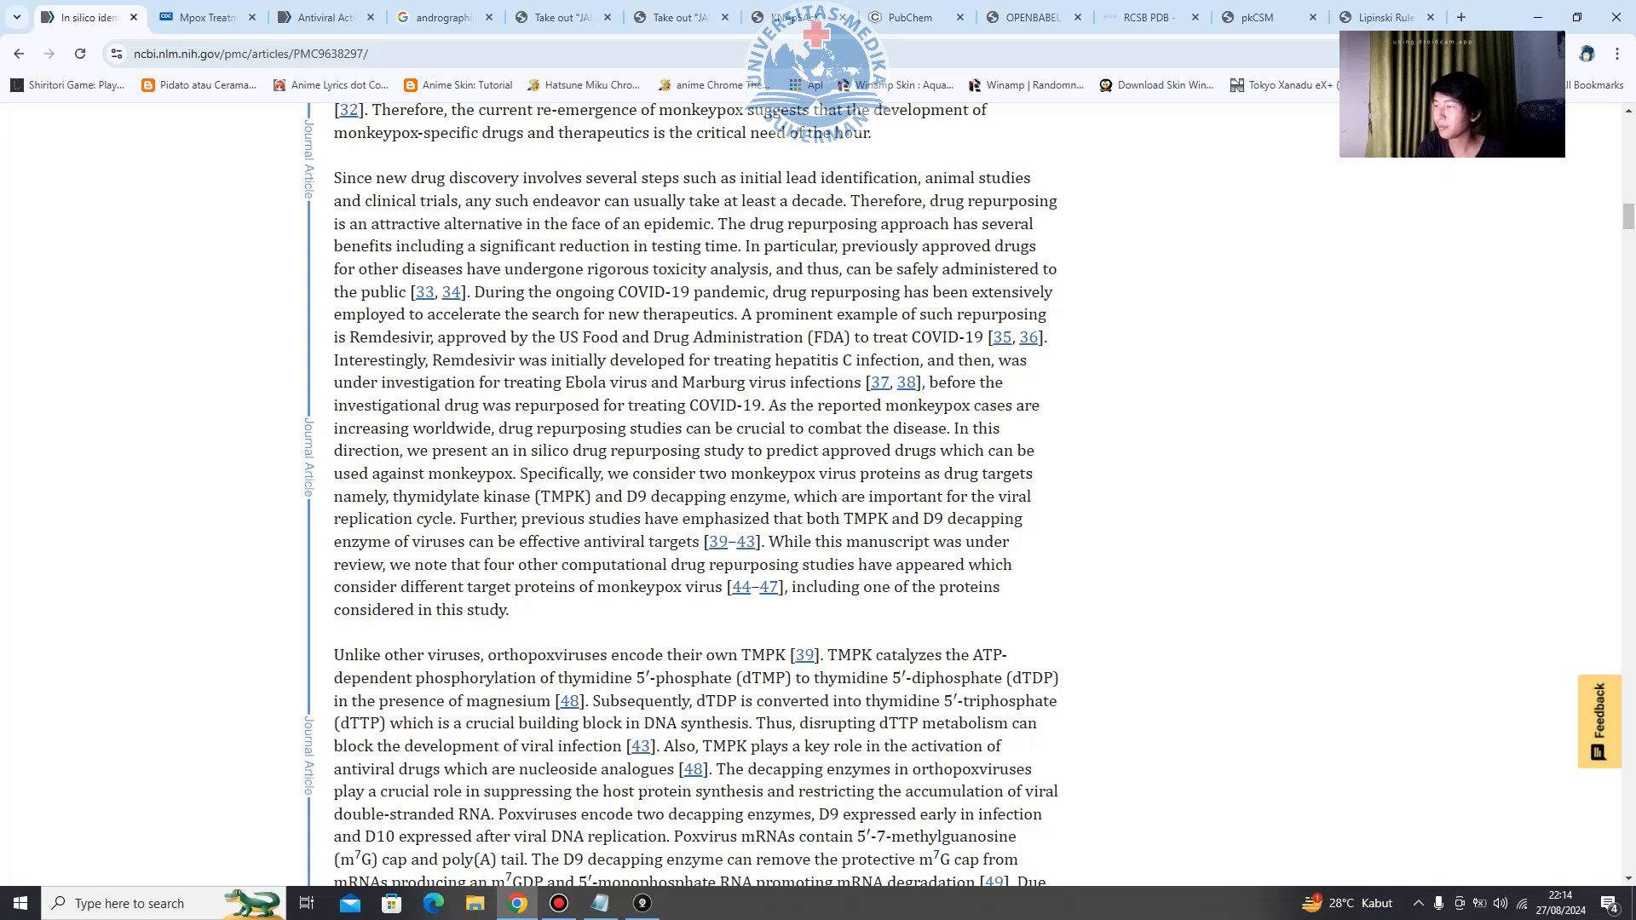
left_click_drag(393, 497, 592, 497)
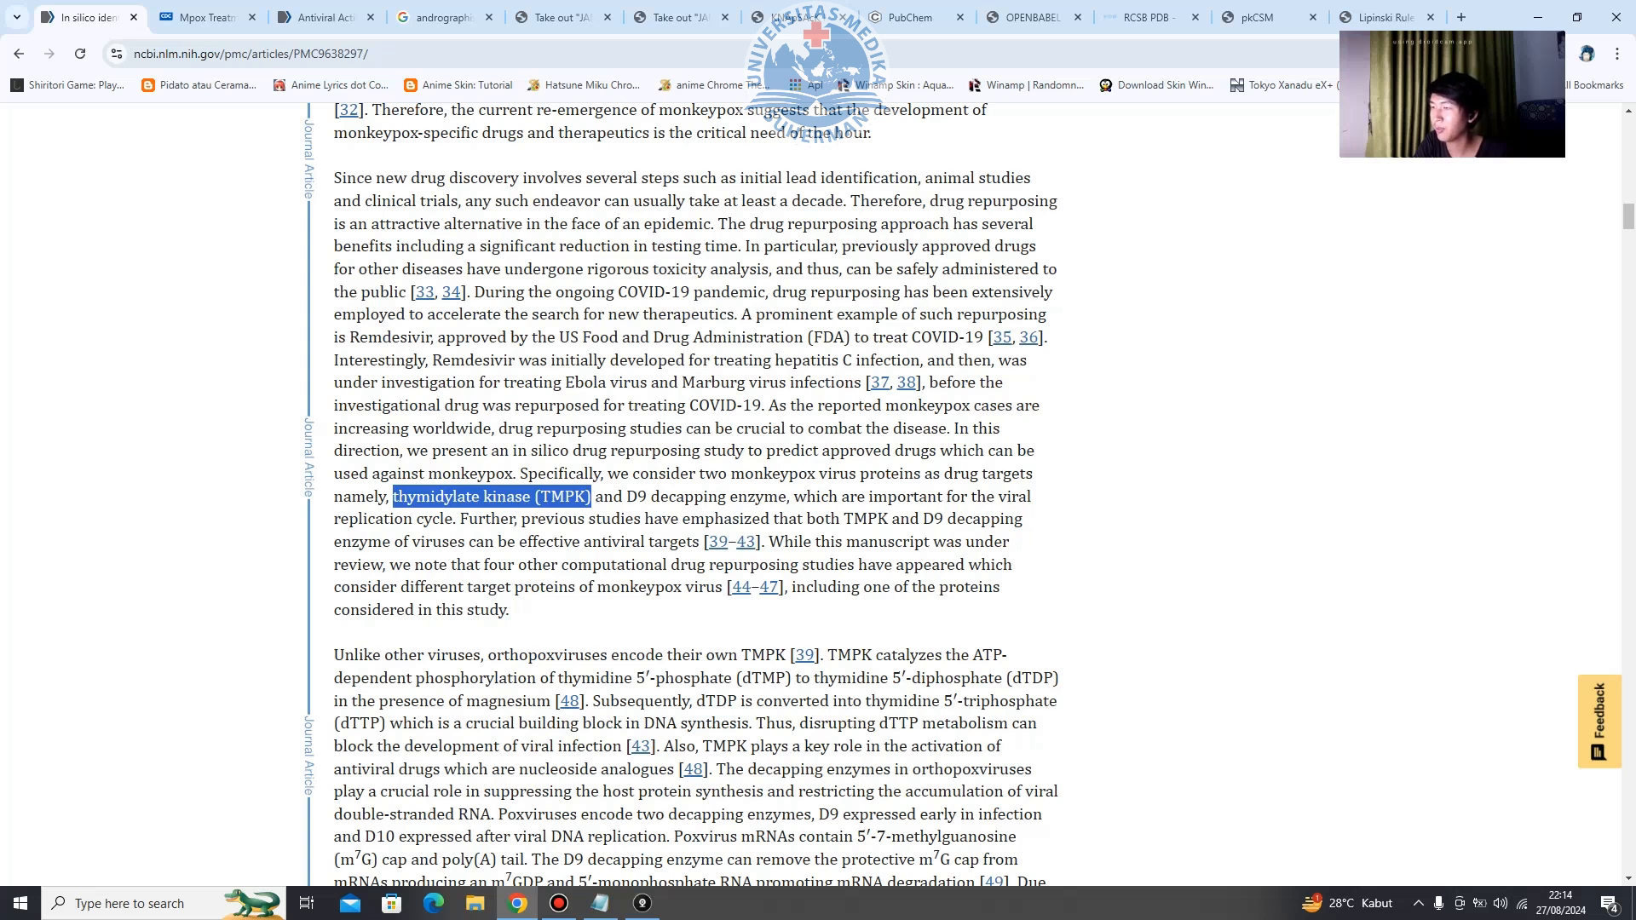
double_click(438, 497)
left_click(550, 496)
left_click_drag(392, 496, 594, 497)
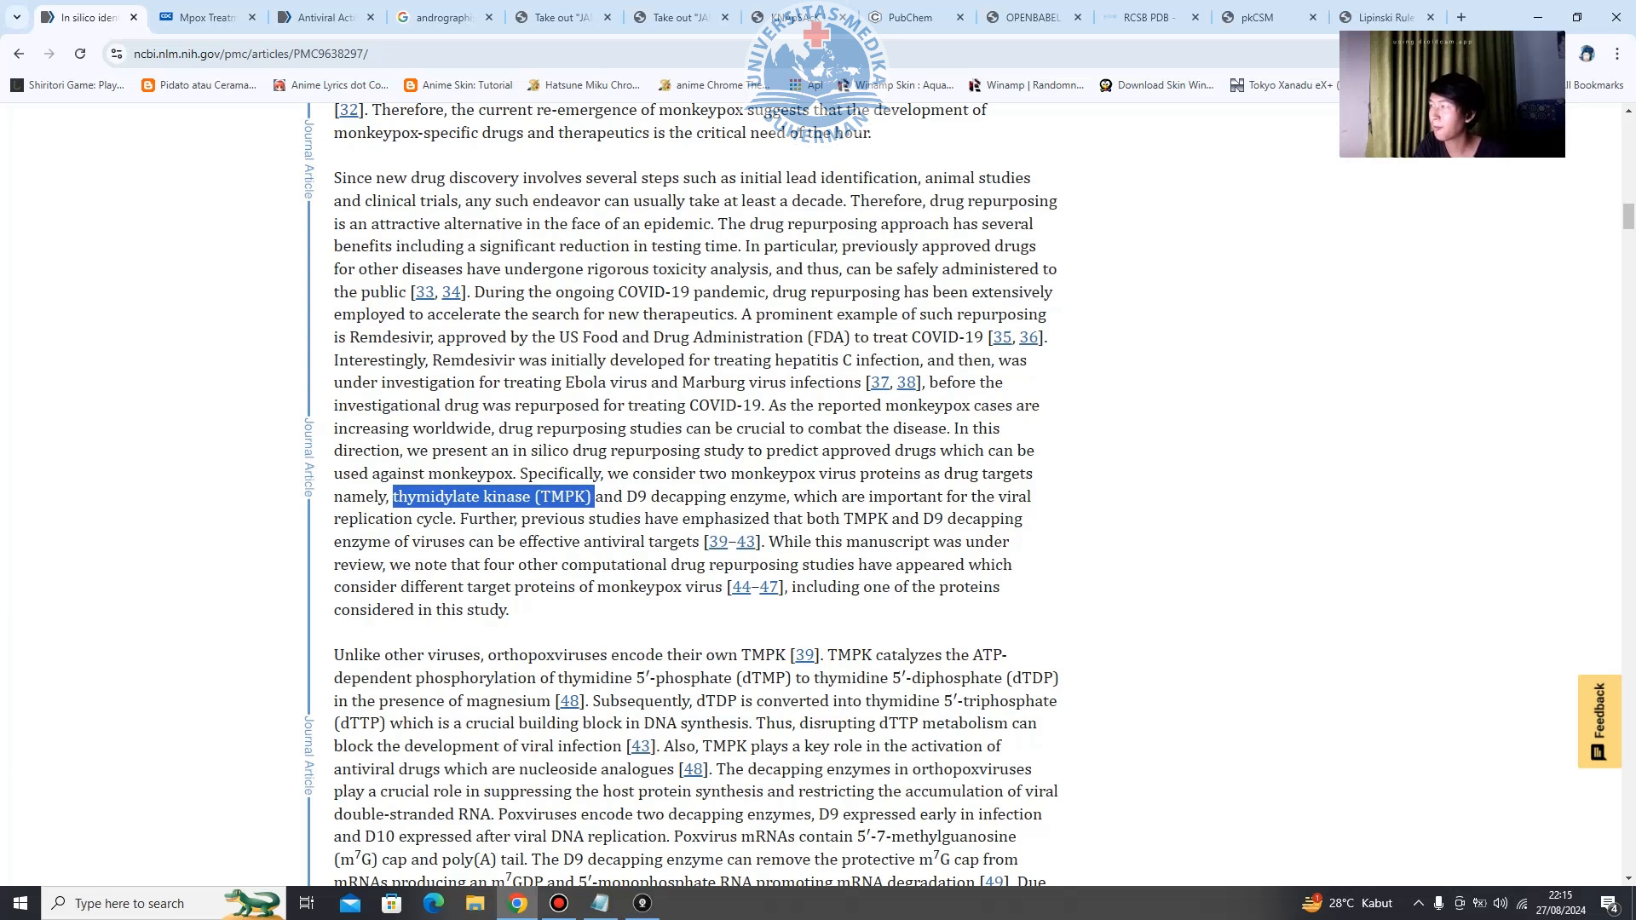
Highlight Andrographolide in the antiviral activities article's title and the plant name Sambiloto in the Google results for androgaphis paniculata.
left_click(327, 17)
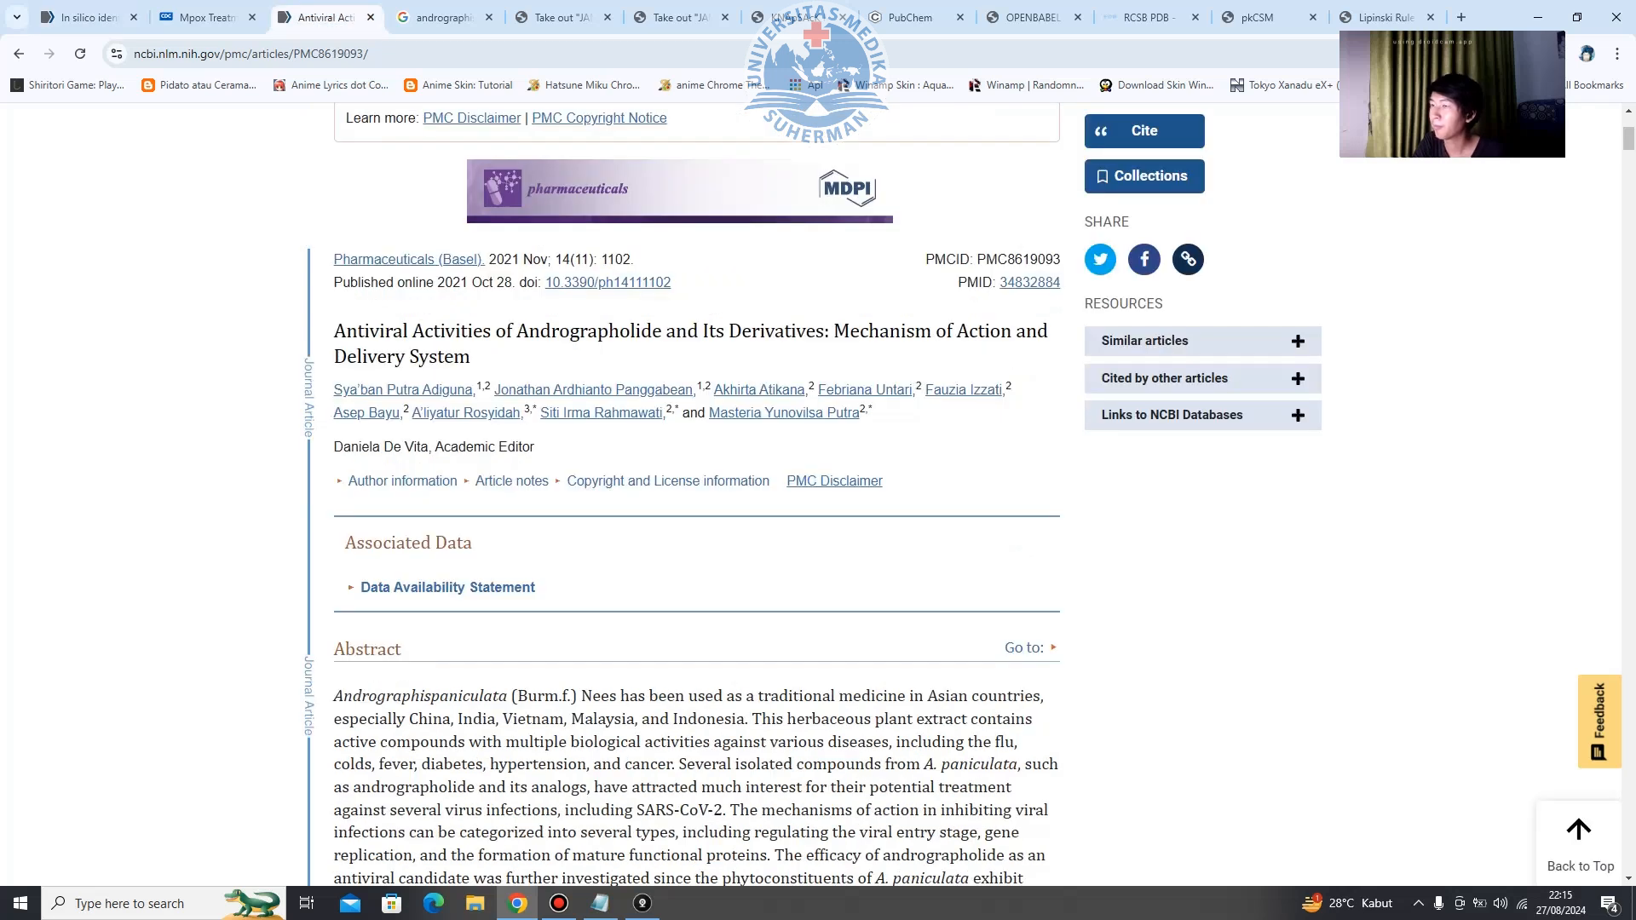
left_click_drag(616, 342, 635, 341)
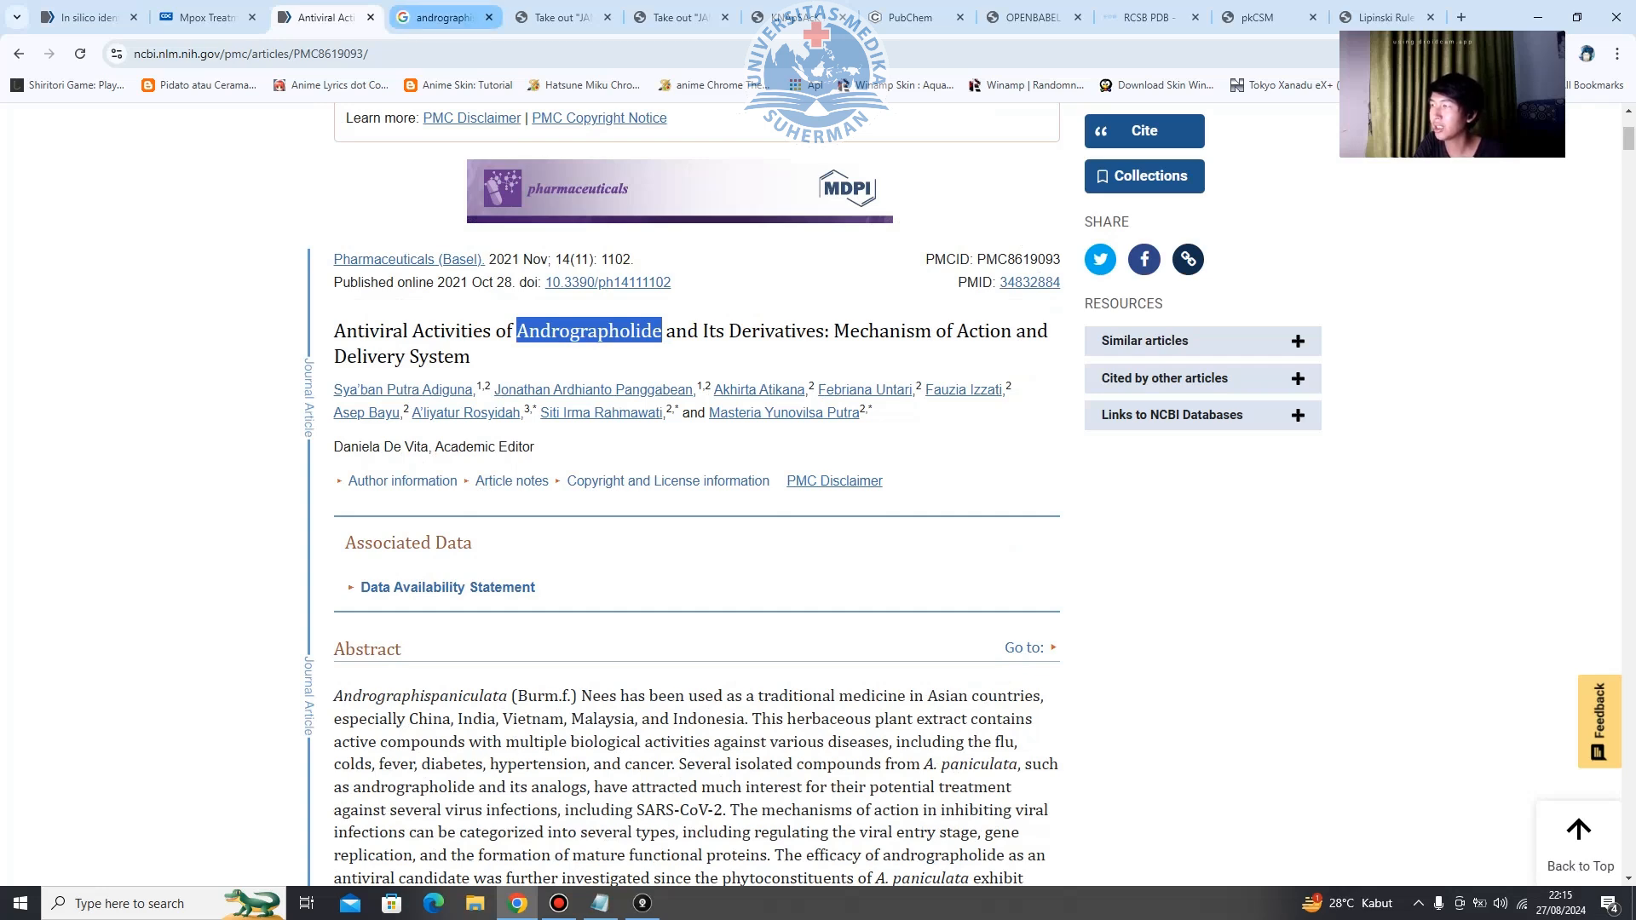
left_click(443, 17)
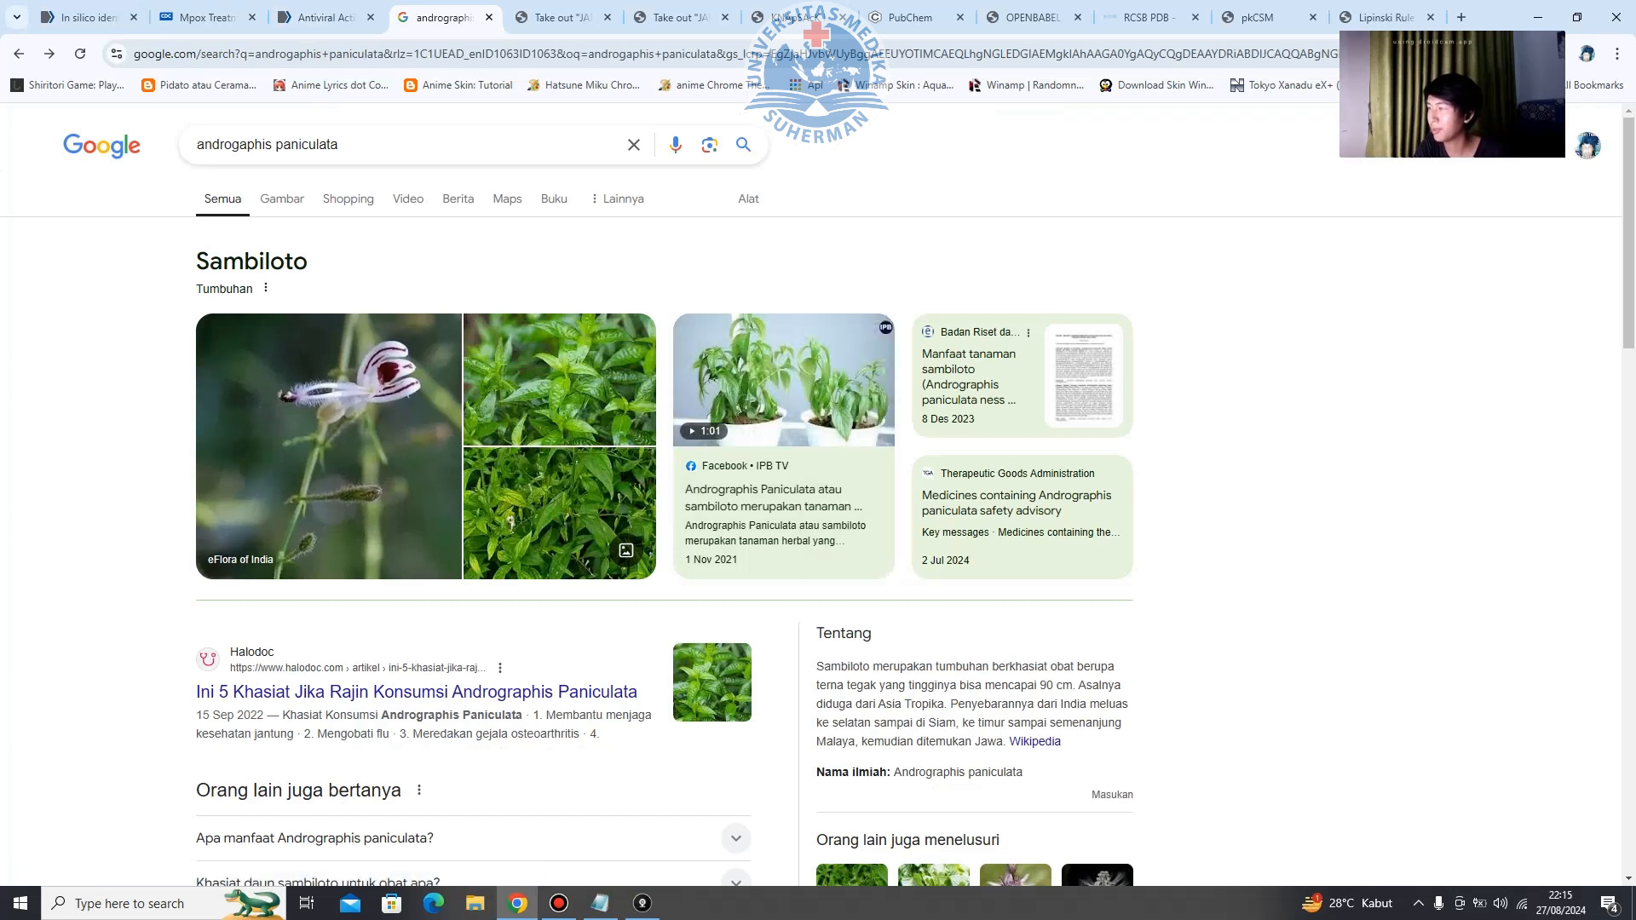
triple_click(283, 274)
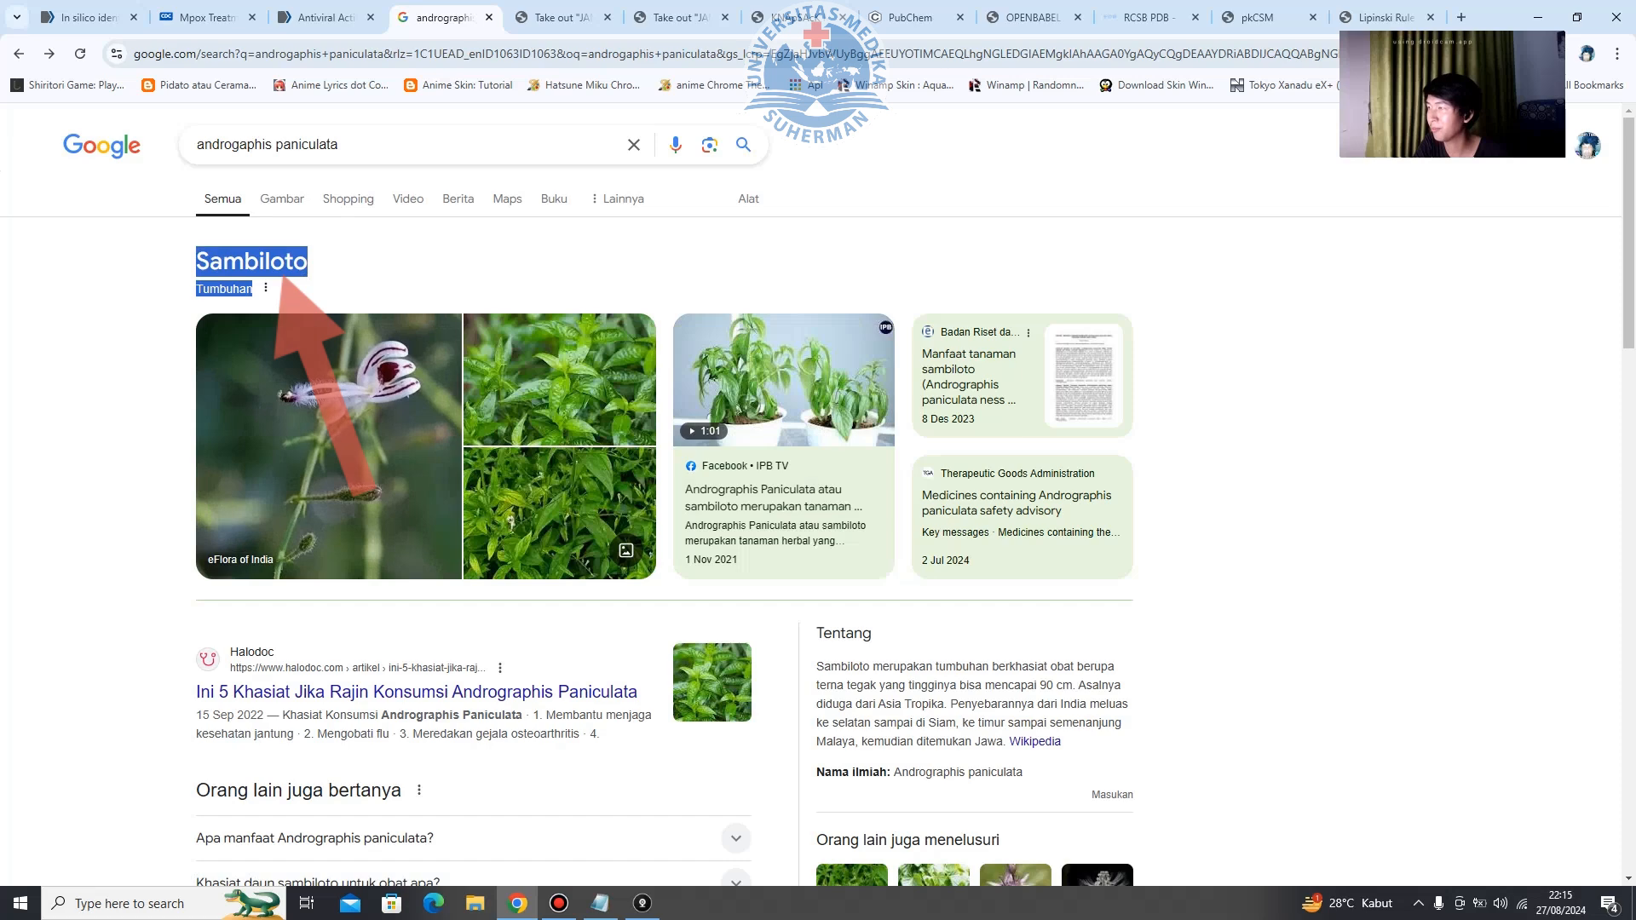
left_click(341, 274)
Return to the andrographolide article, glancing at the CDC mpox page, and highlight SARS-CoV-2 in the article's abstract.
left_click(328, 17)
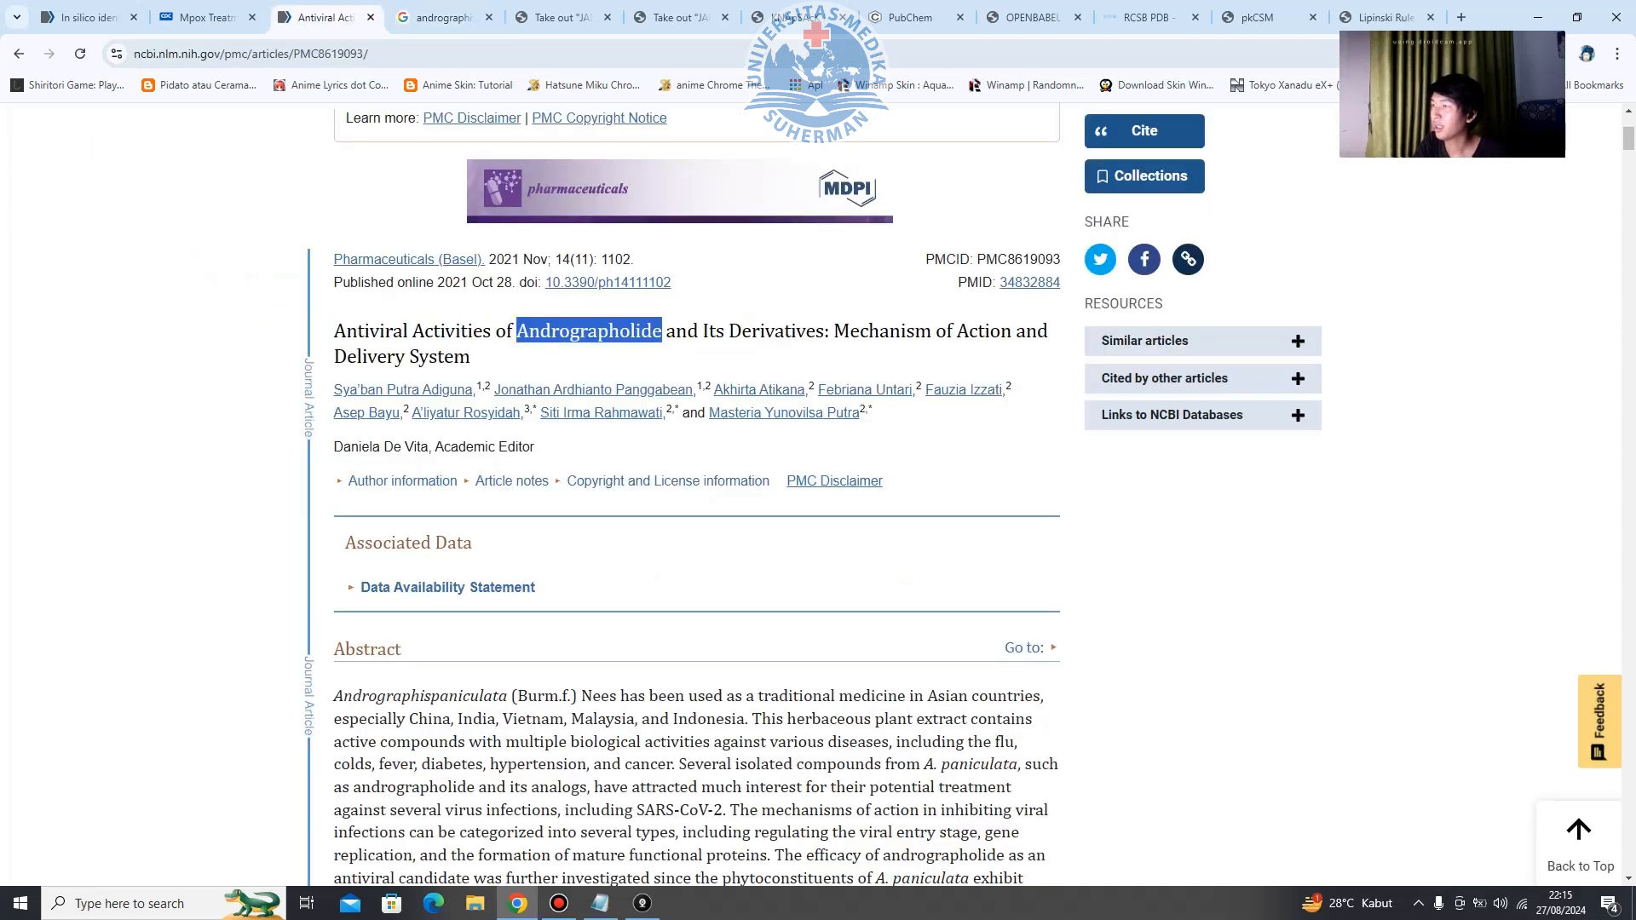
left_click(208, 17)
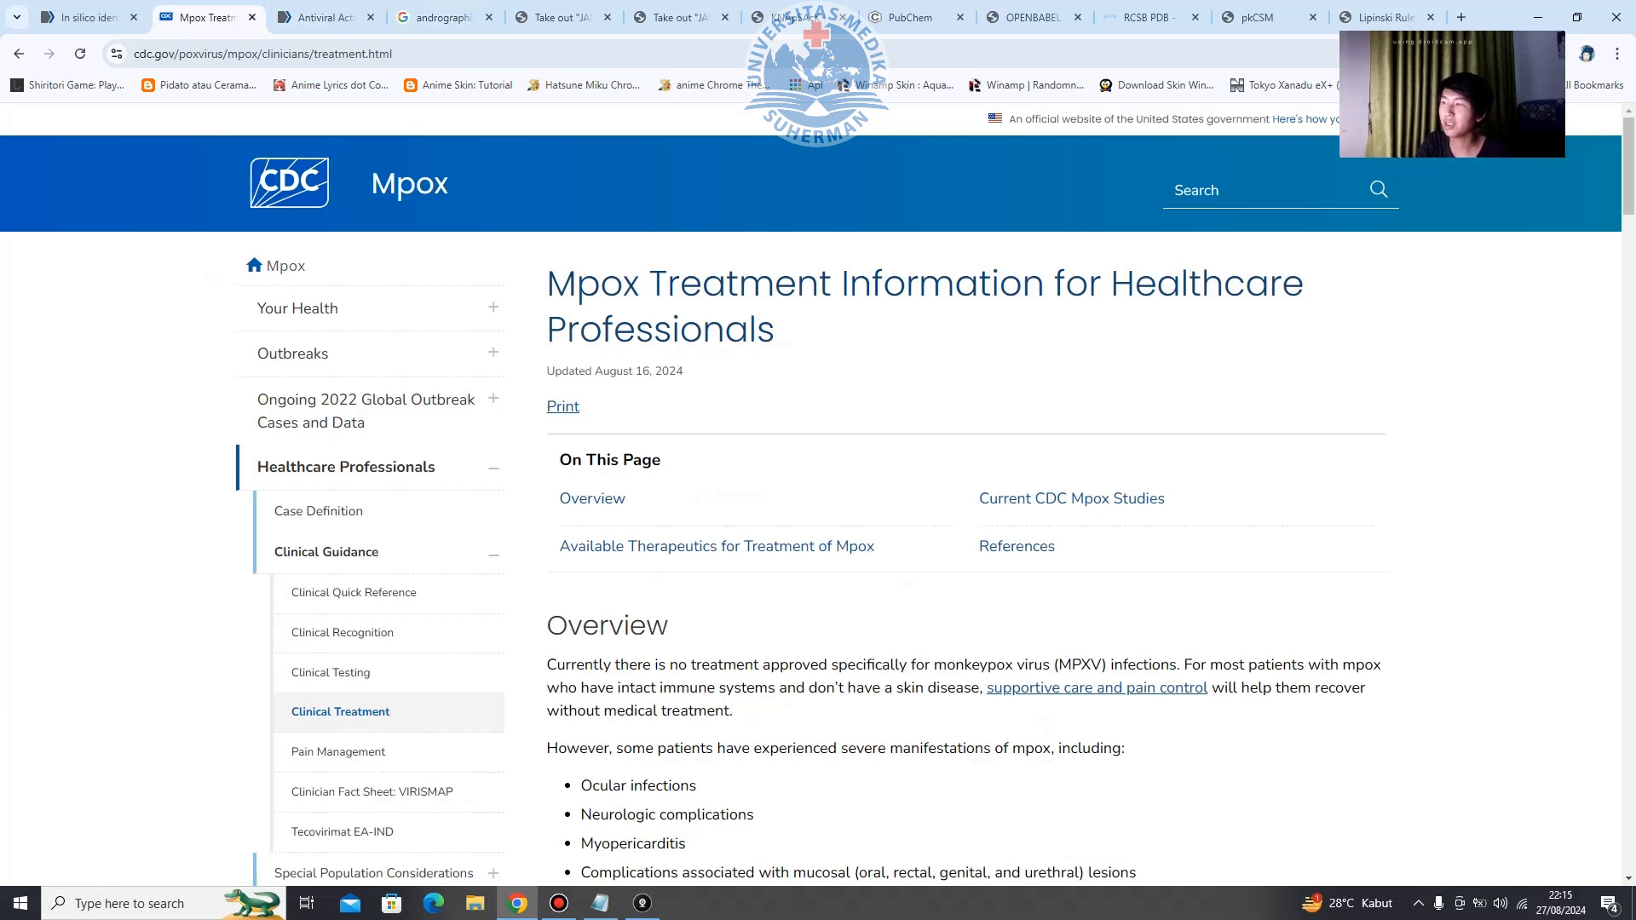
left_click(328, 17)
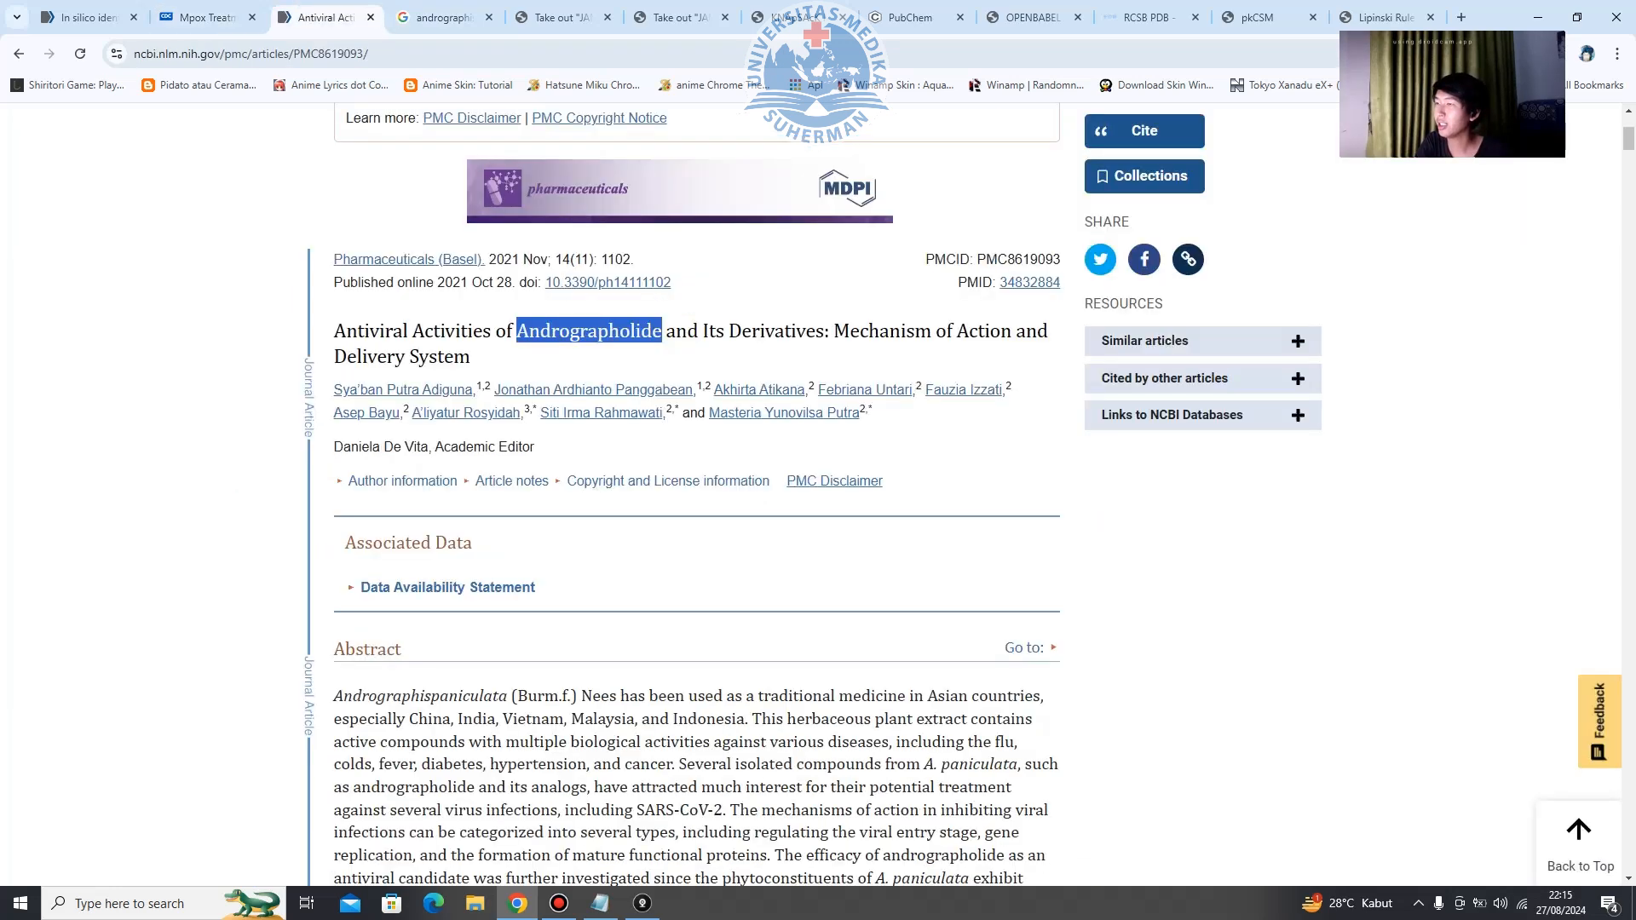
scroll(696, 495, "down", 4)
scroll(696, 494, "up", 4)
scroll(696, 494, "down", 4)
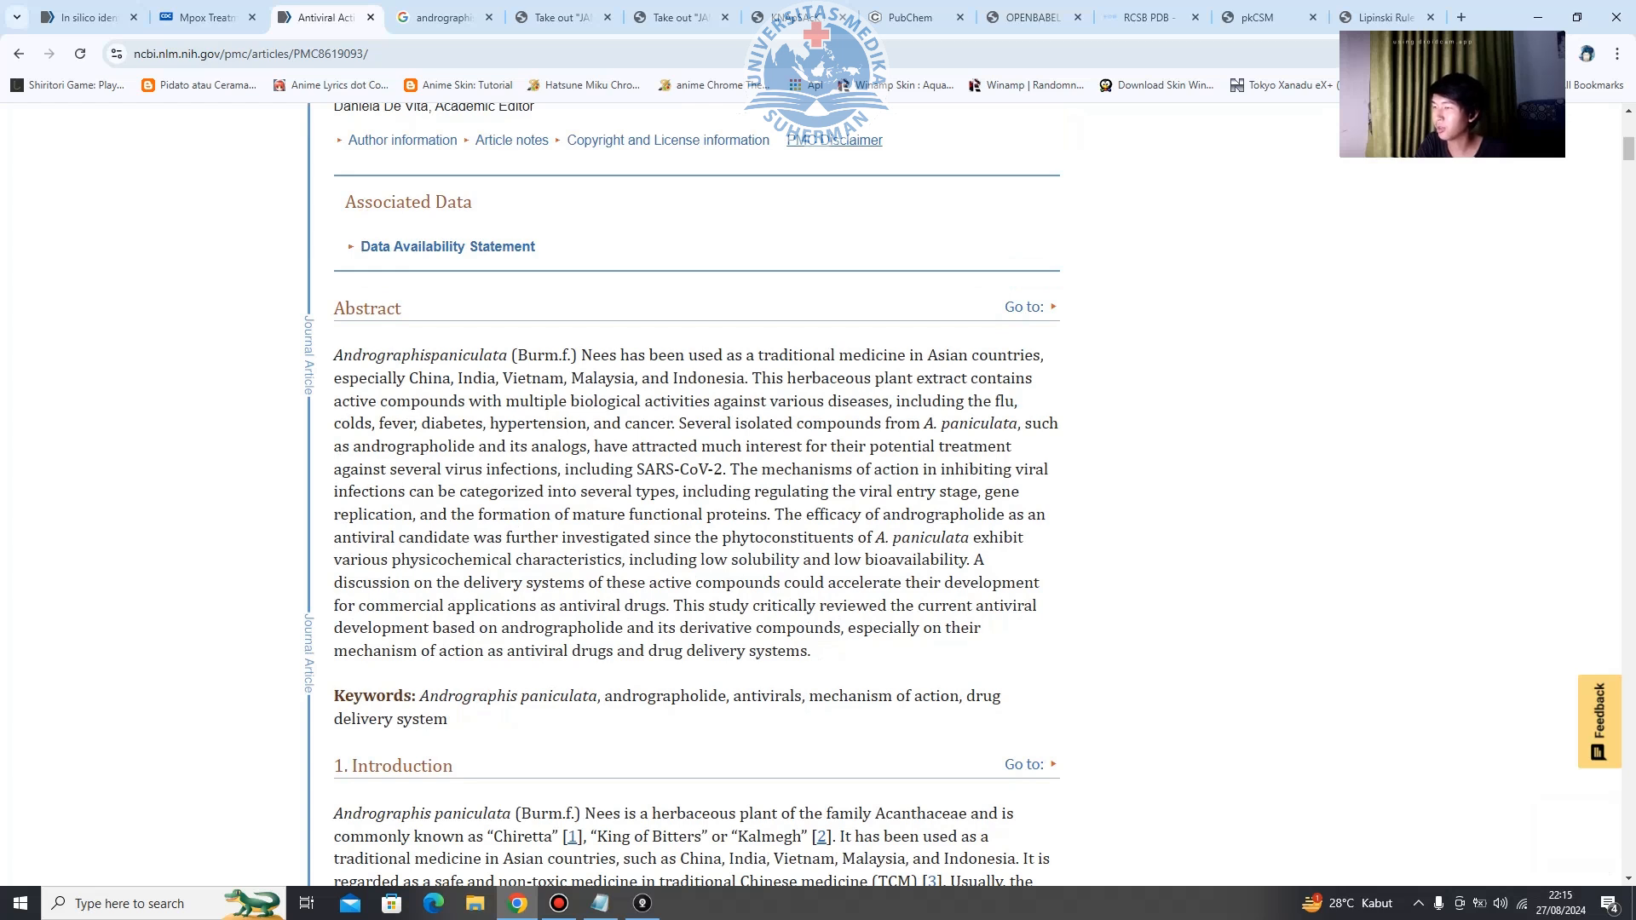
left_click_drag(636, 468, 723, 470)
scroll(696, 494, "up", 4)
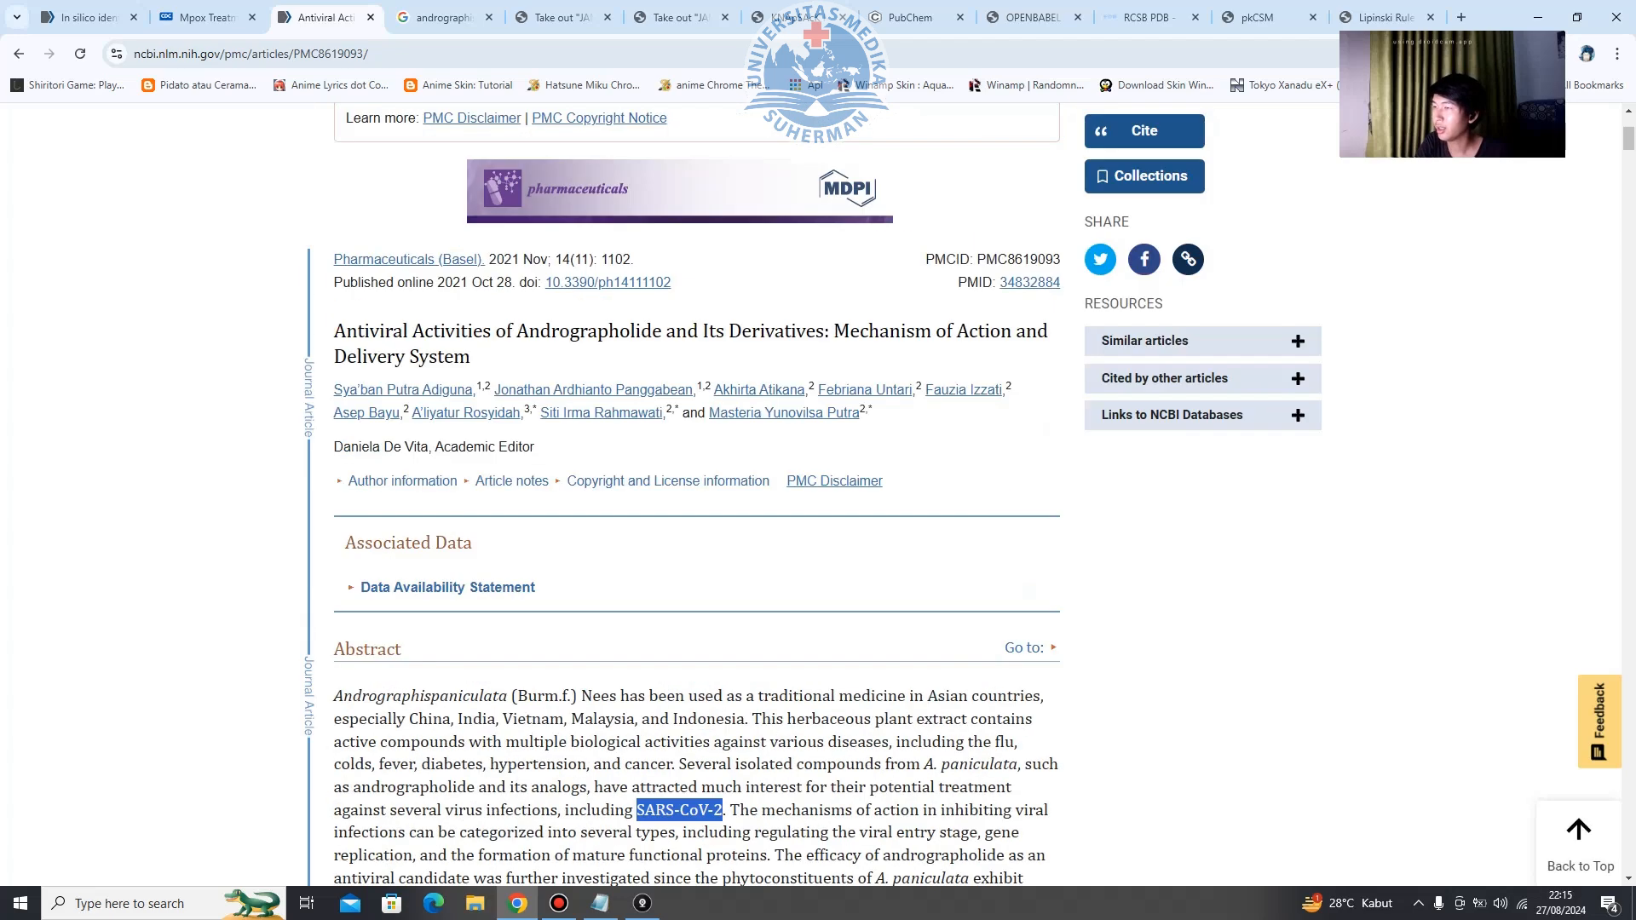
left_click(1579, 839)
Read the andrographolide article from the abstract through the introduction, examining the Figure 1 plant compounds and the reported antiviral activities.
scroll(818, 494, "down", 11)
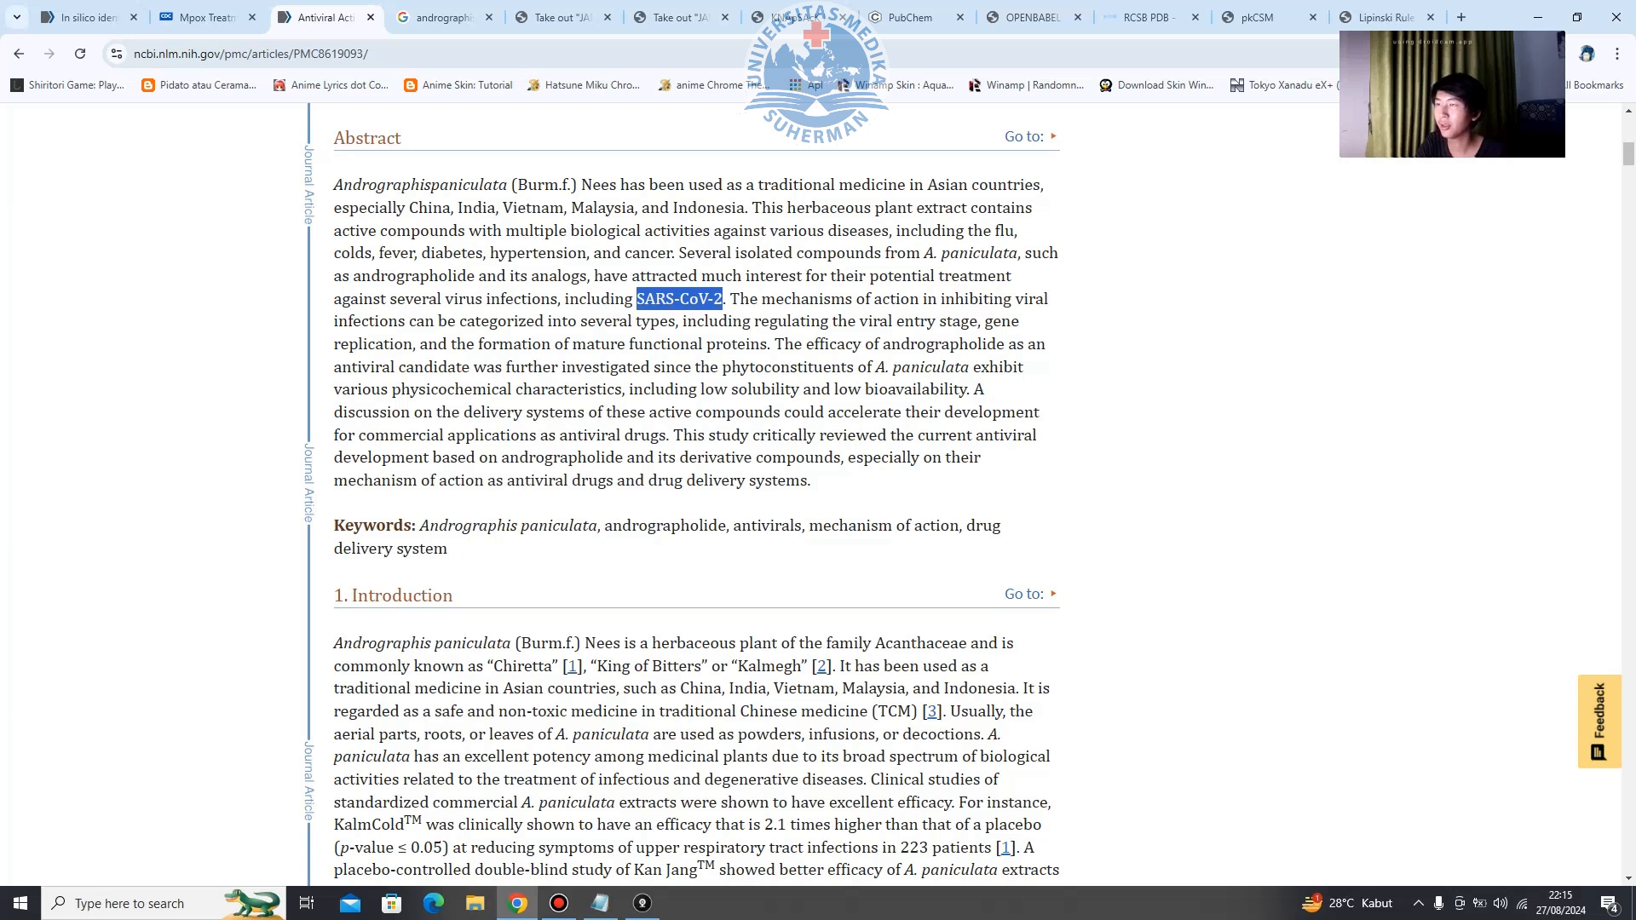
scroll(696, 494, "down", 4)
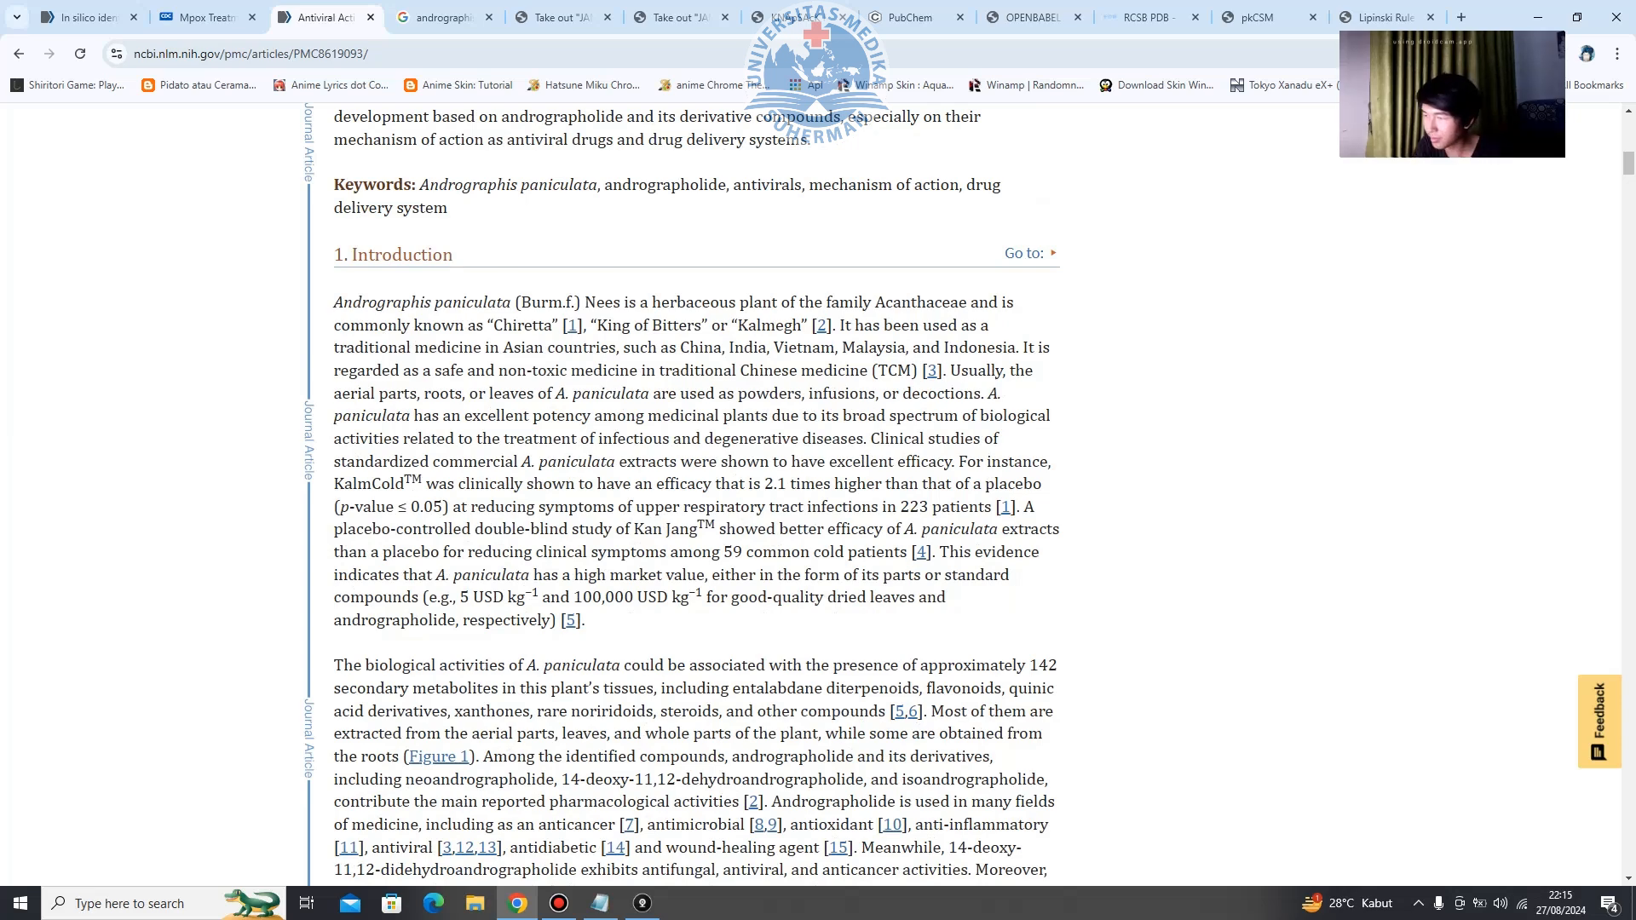
scroll(696, 494, "down", 4)
scroll(696, 494, "down", 6)
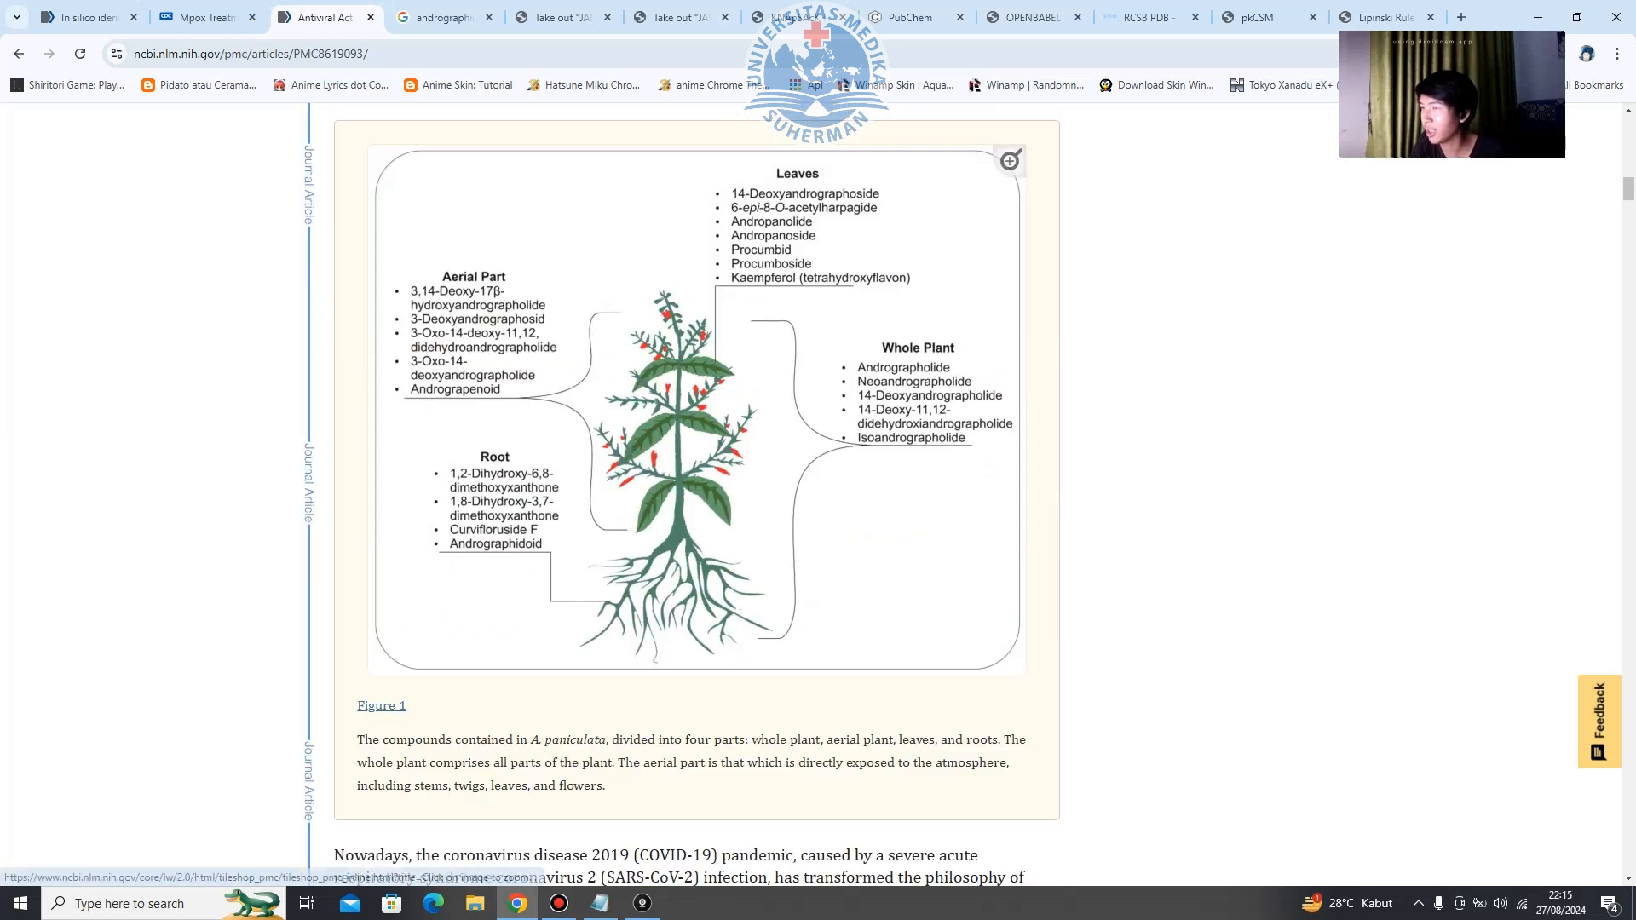
scroll(696, 494, "down", 5)
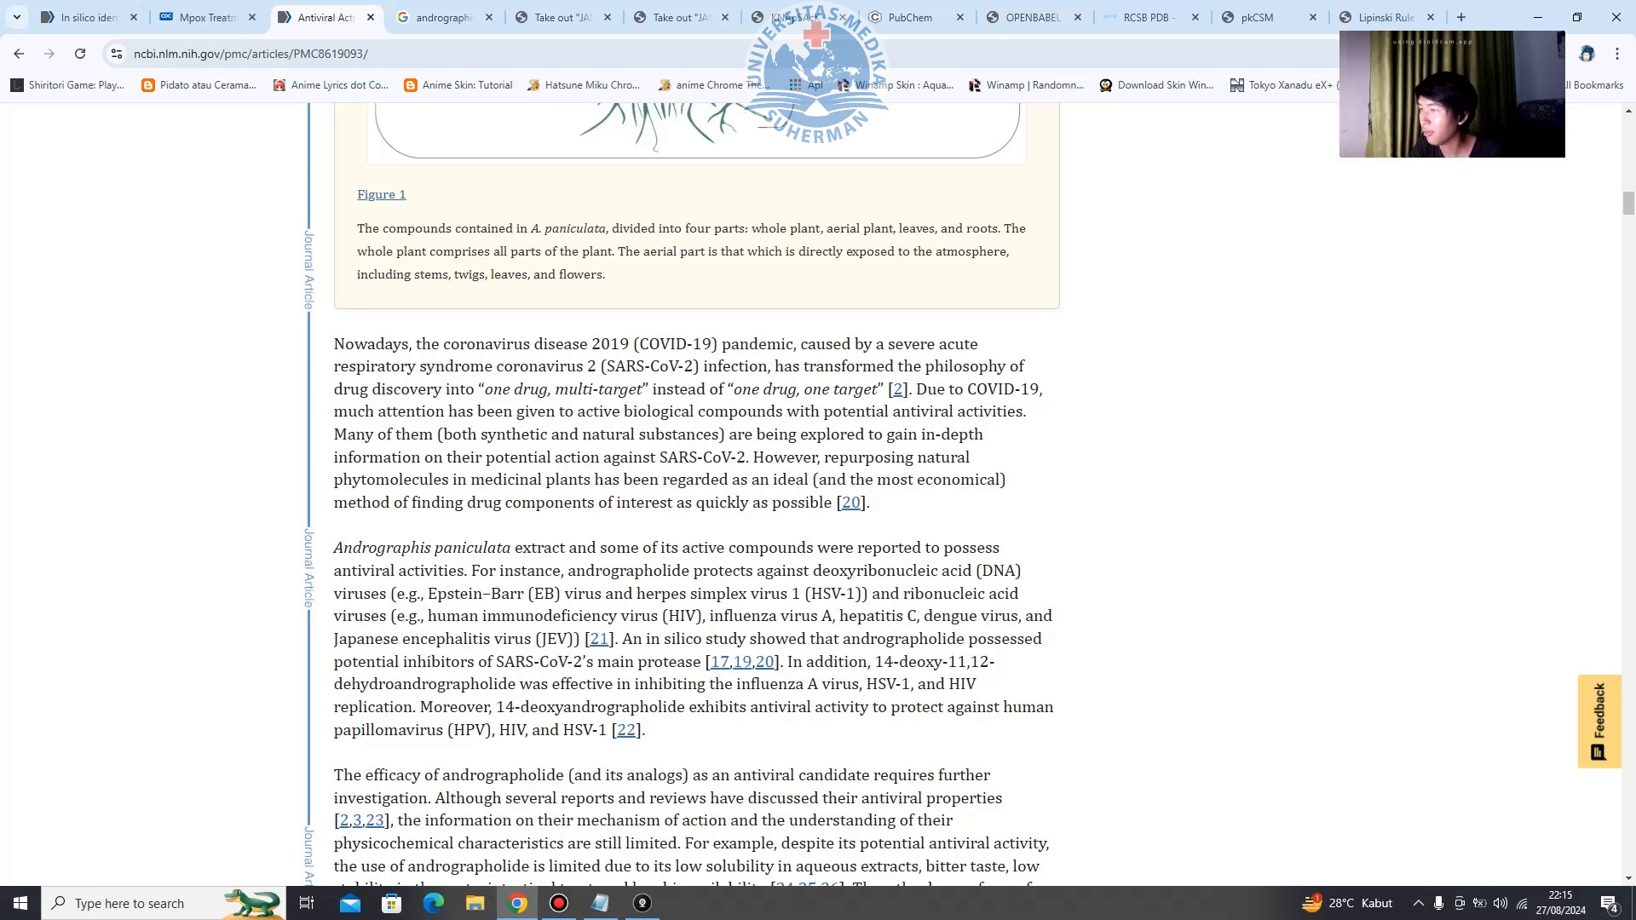
scroll(696, 494, "down", 4)
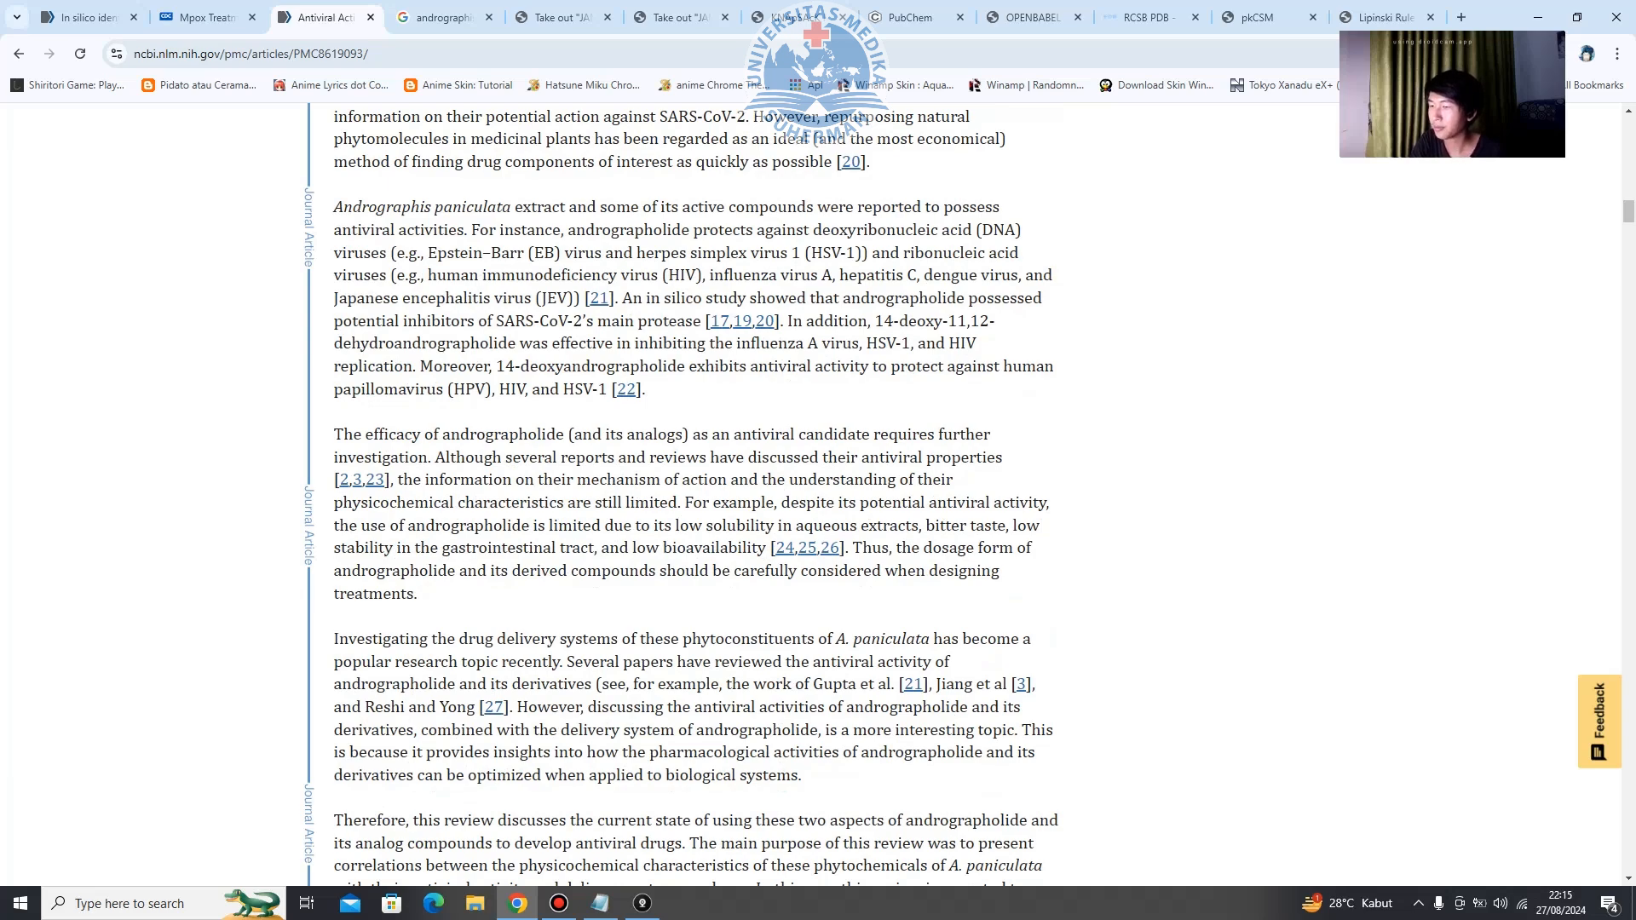
scroll(696, 495, "up", 12)
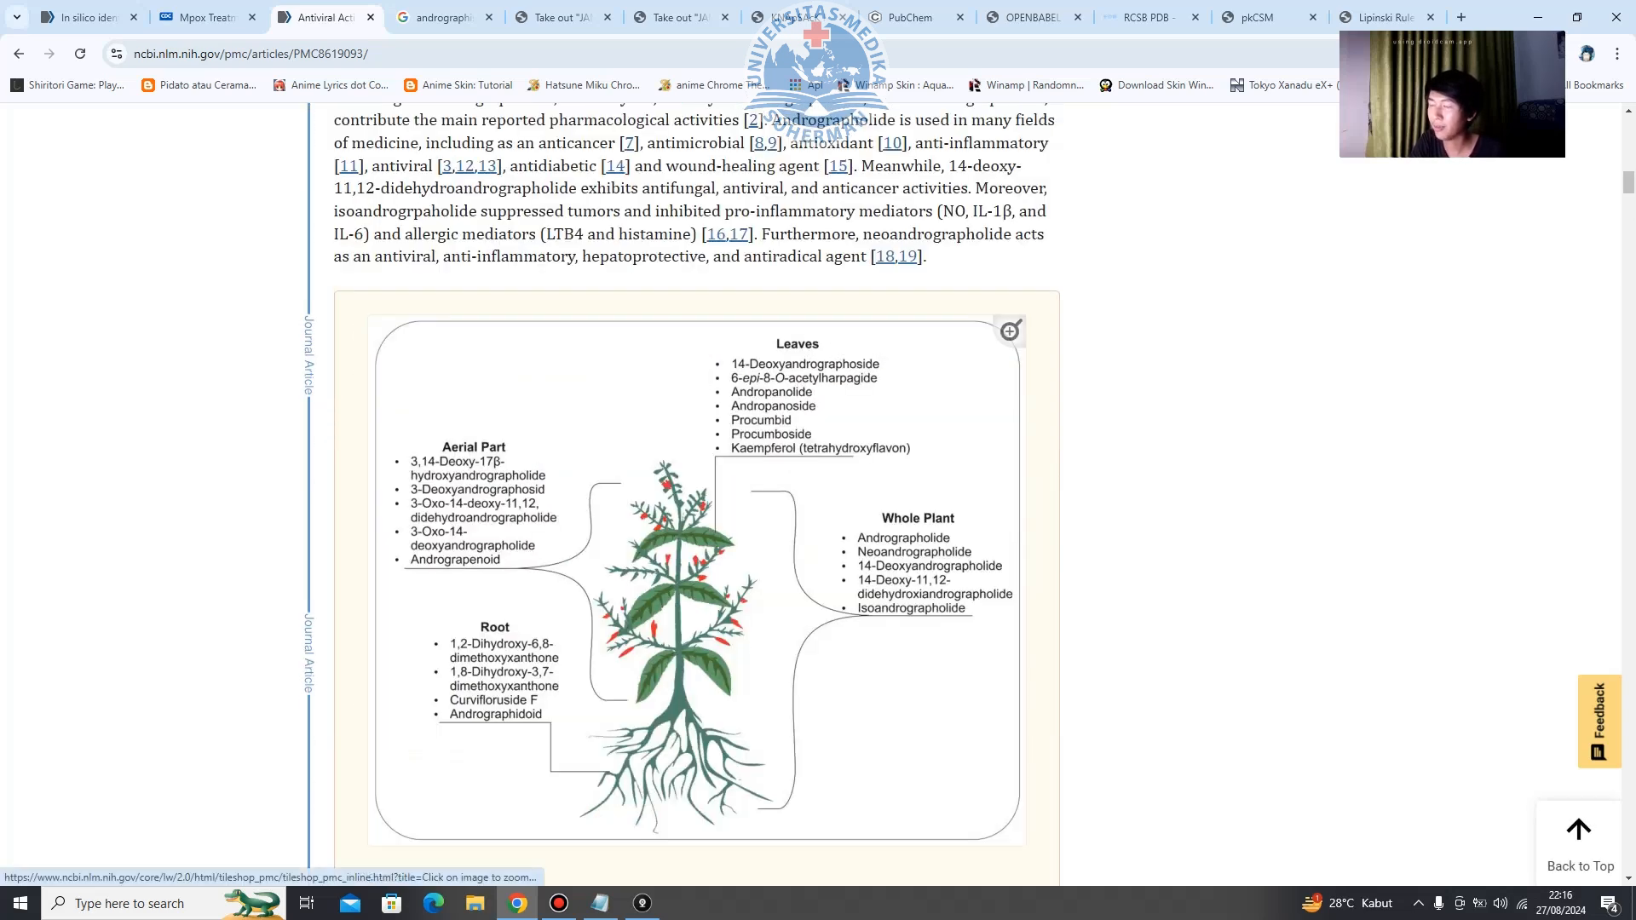
scroll(696, 494, "up", 14)
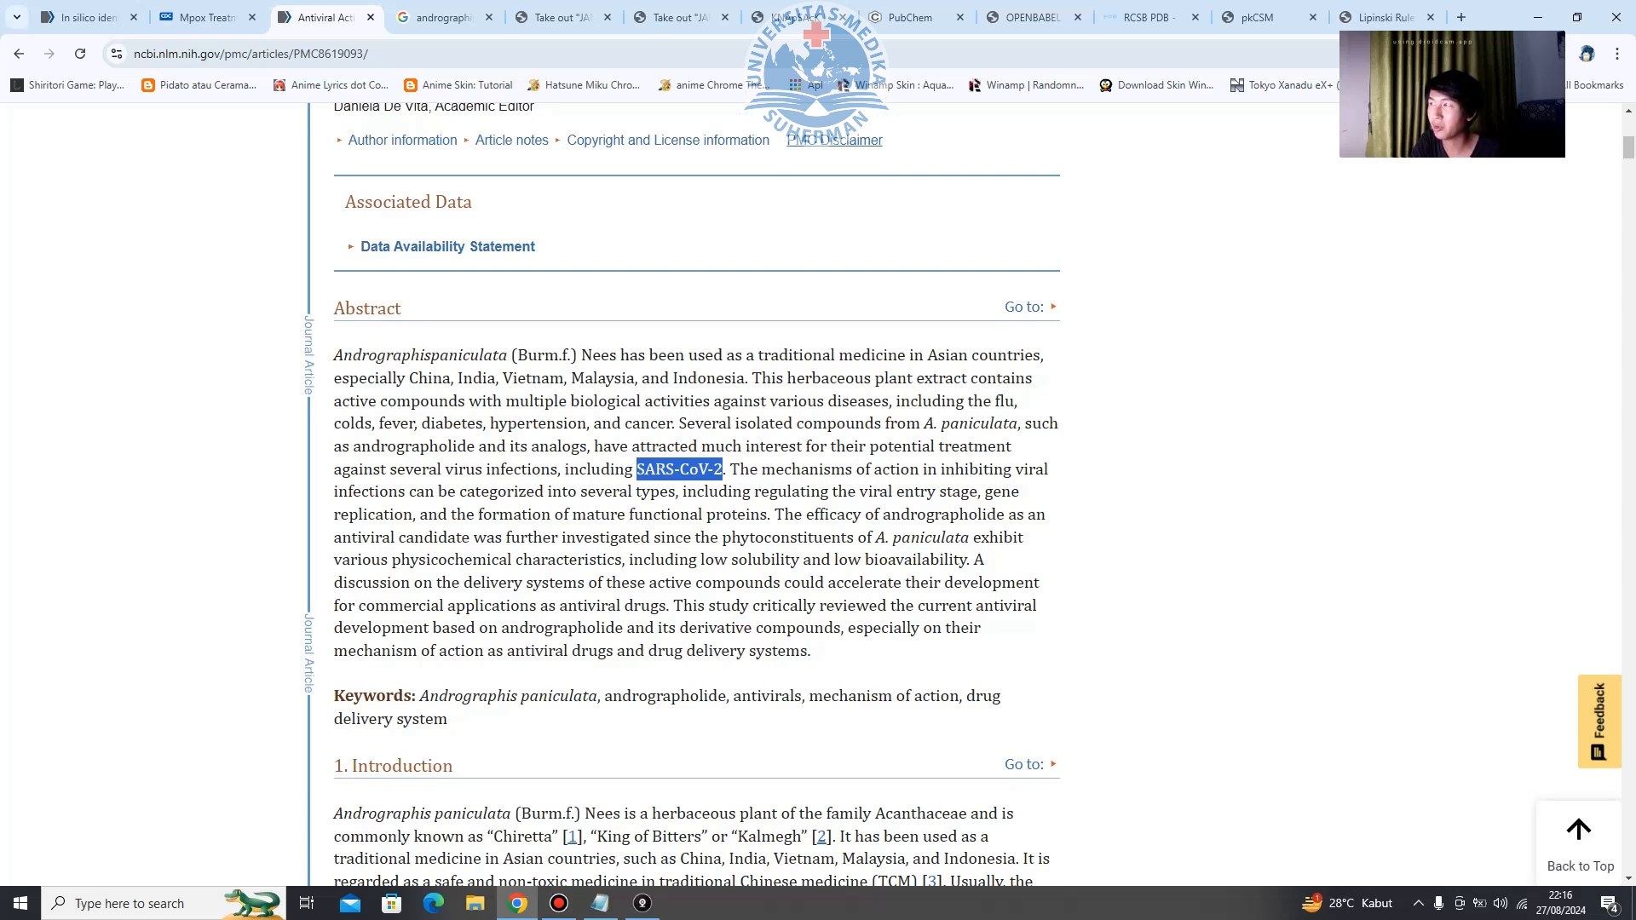
scroll(696, 494, "up", 6)
Review the CDC mpox treatment page's overview and its available therapeutics section on Tecovirimat.
left_click(208, 17)
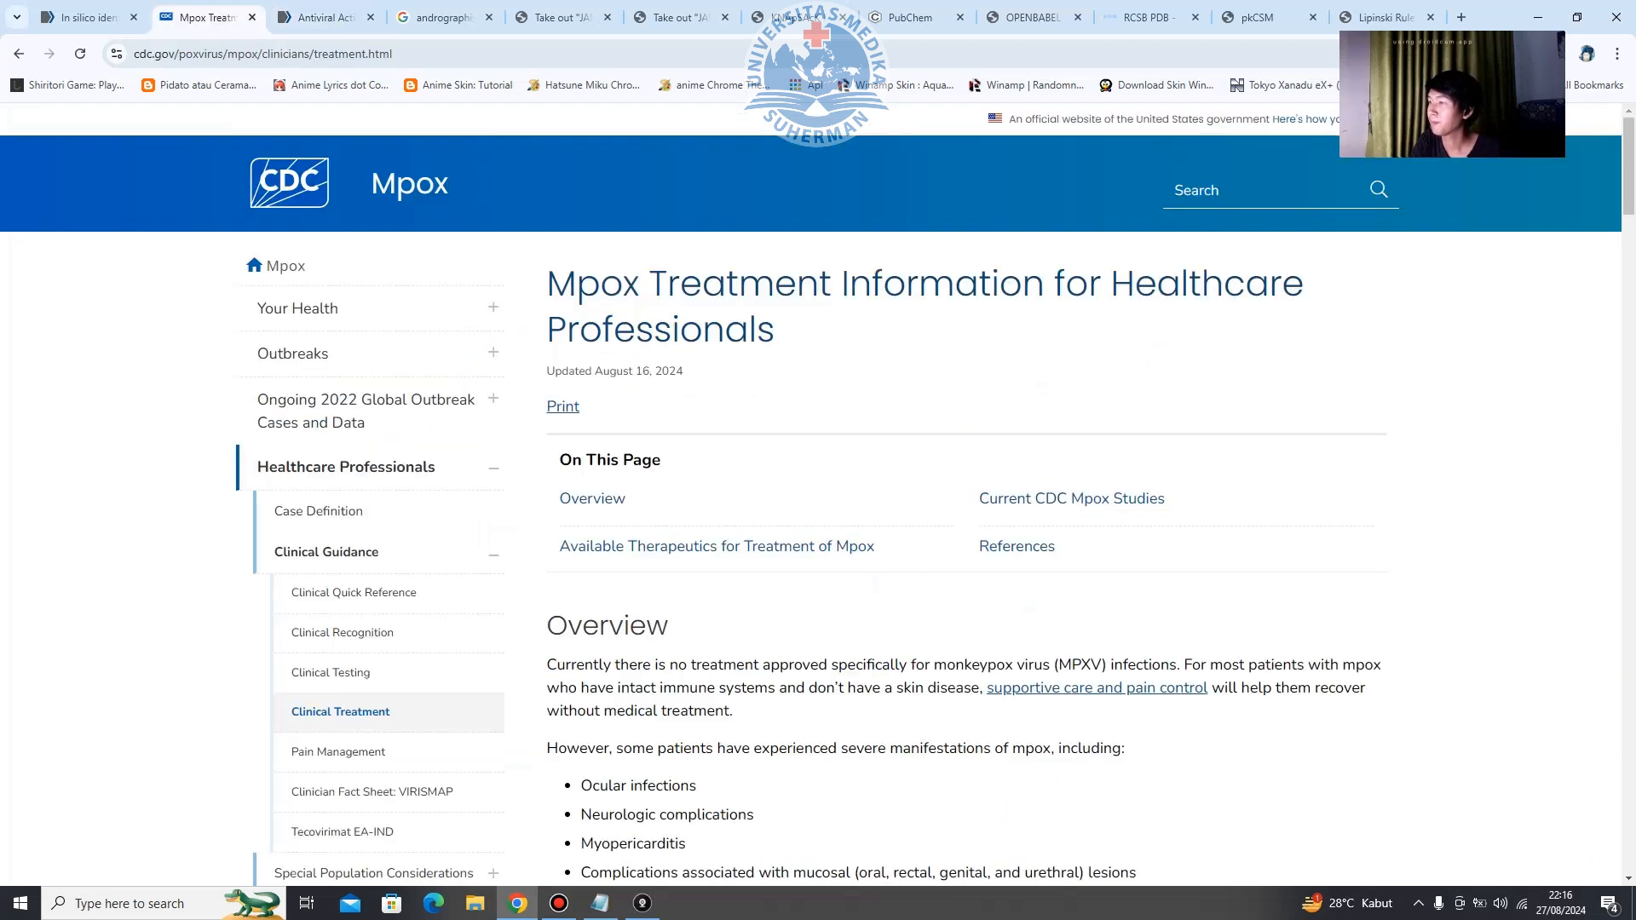
scroll(818, 494, "down", 3)
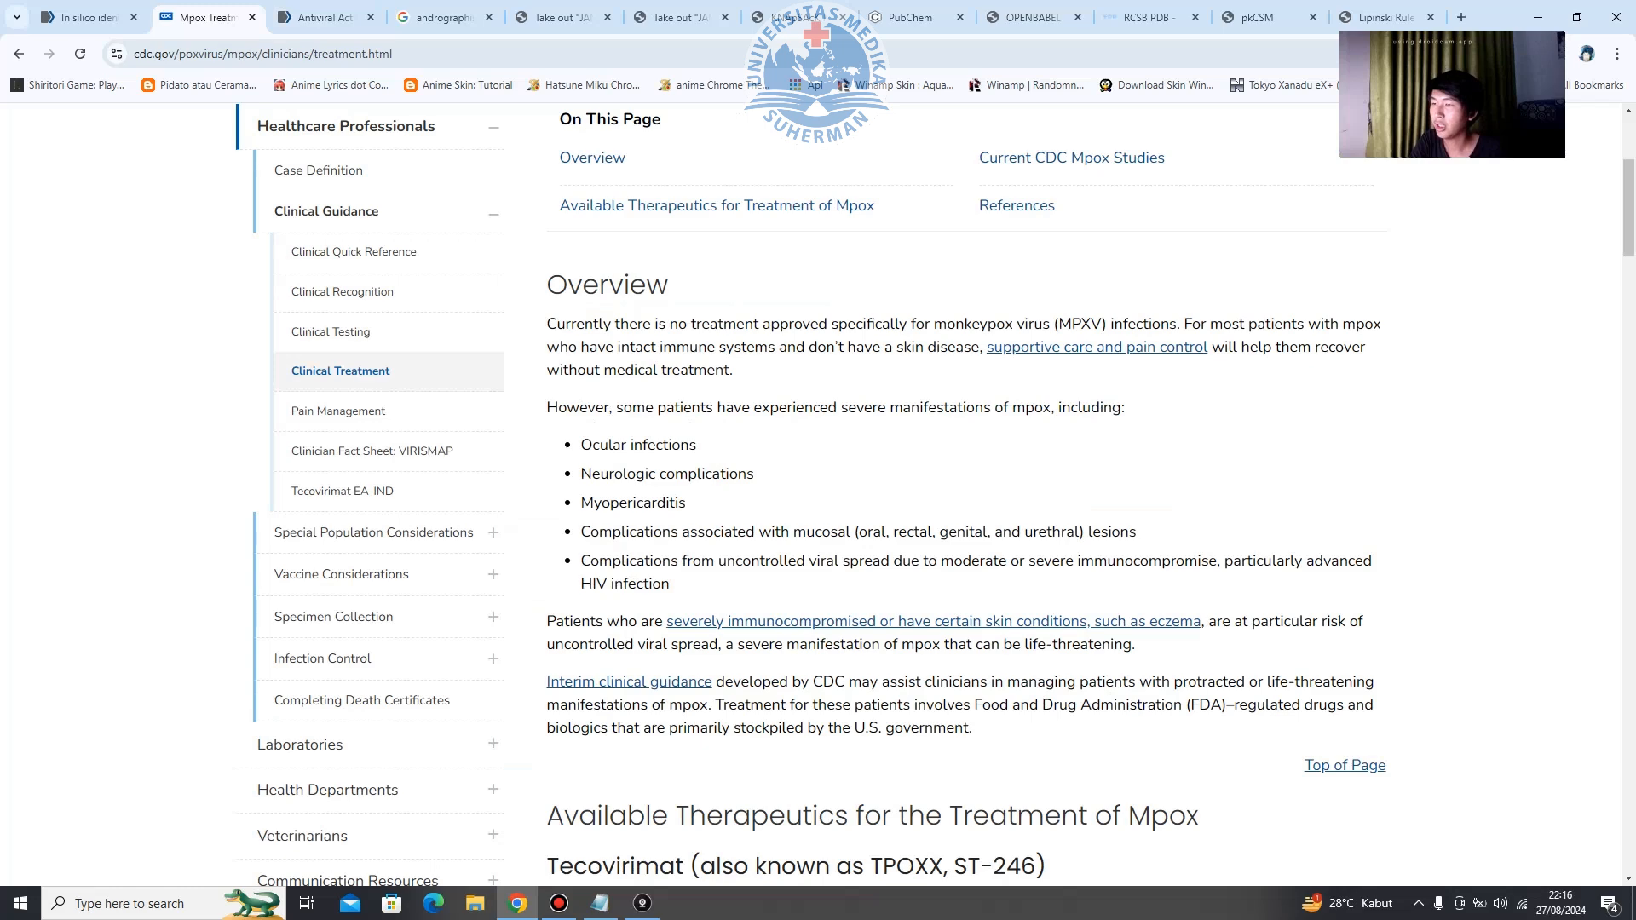
scroll(844, 490, "down", 8)
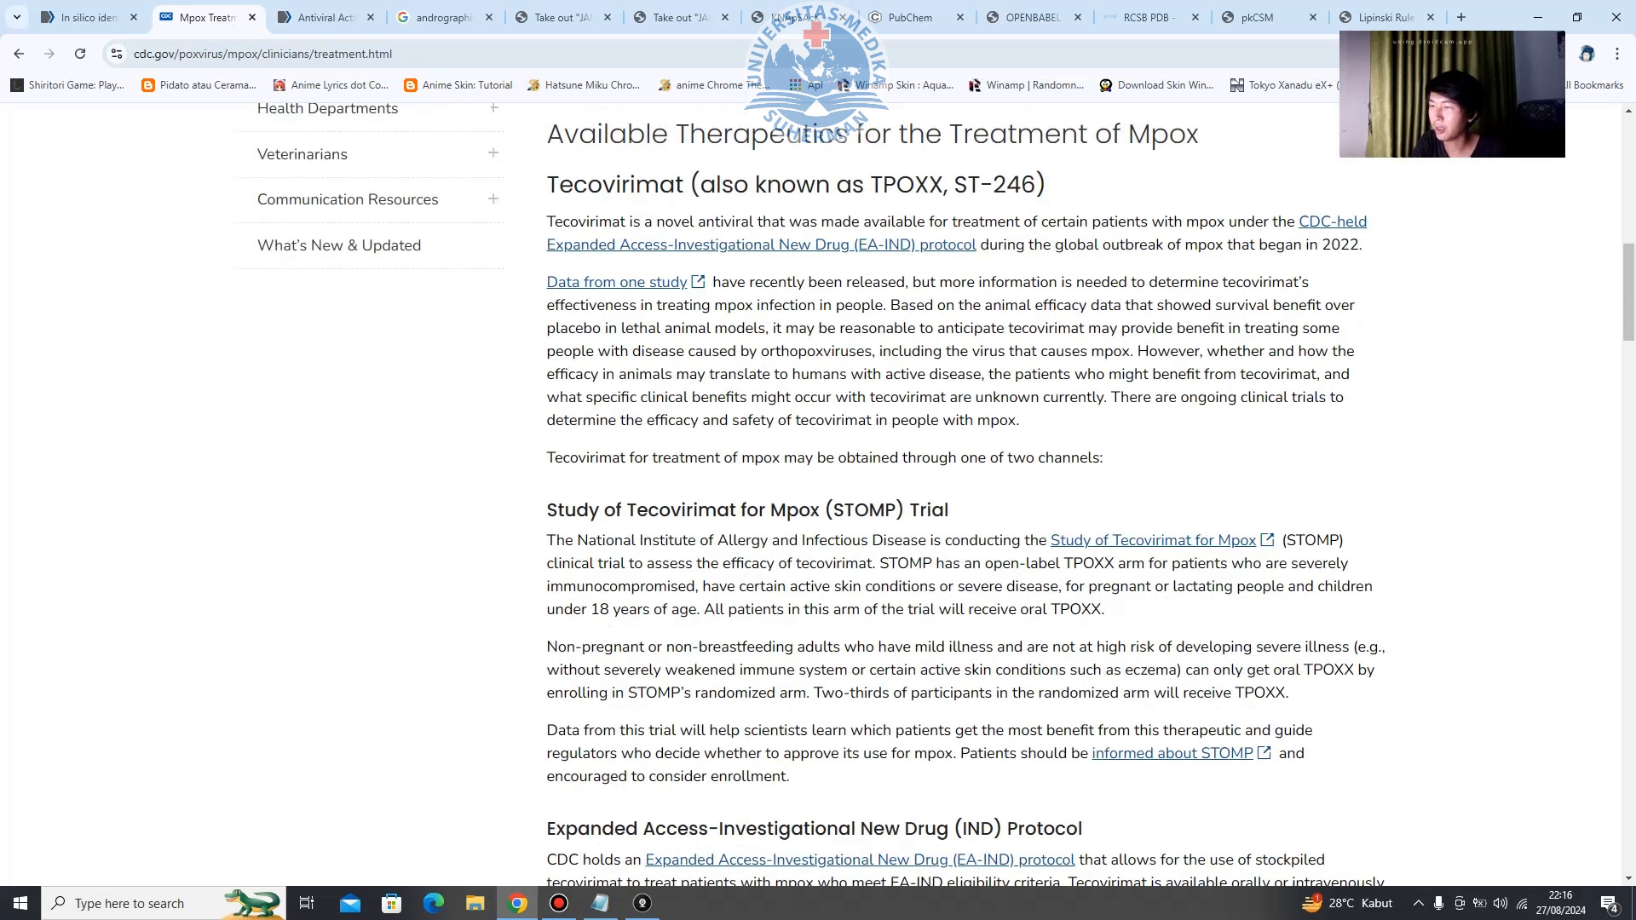
scroll(844, 490, "up", 12)
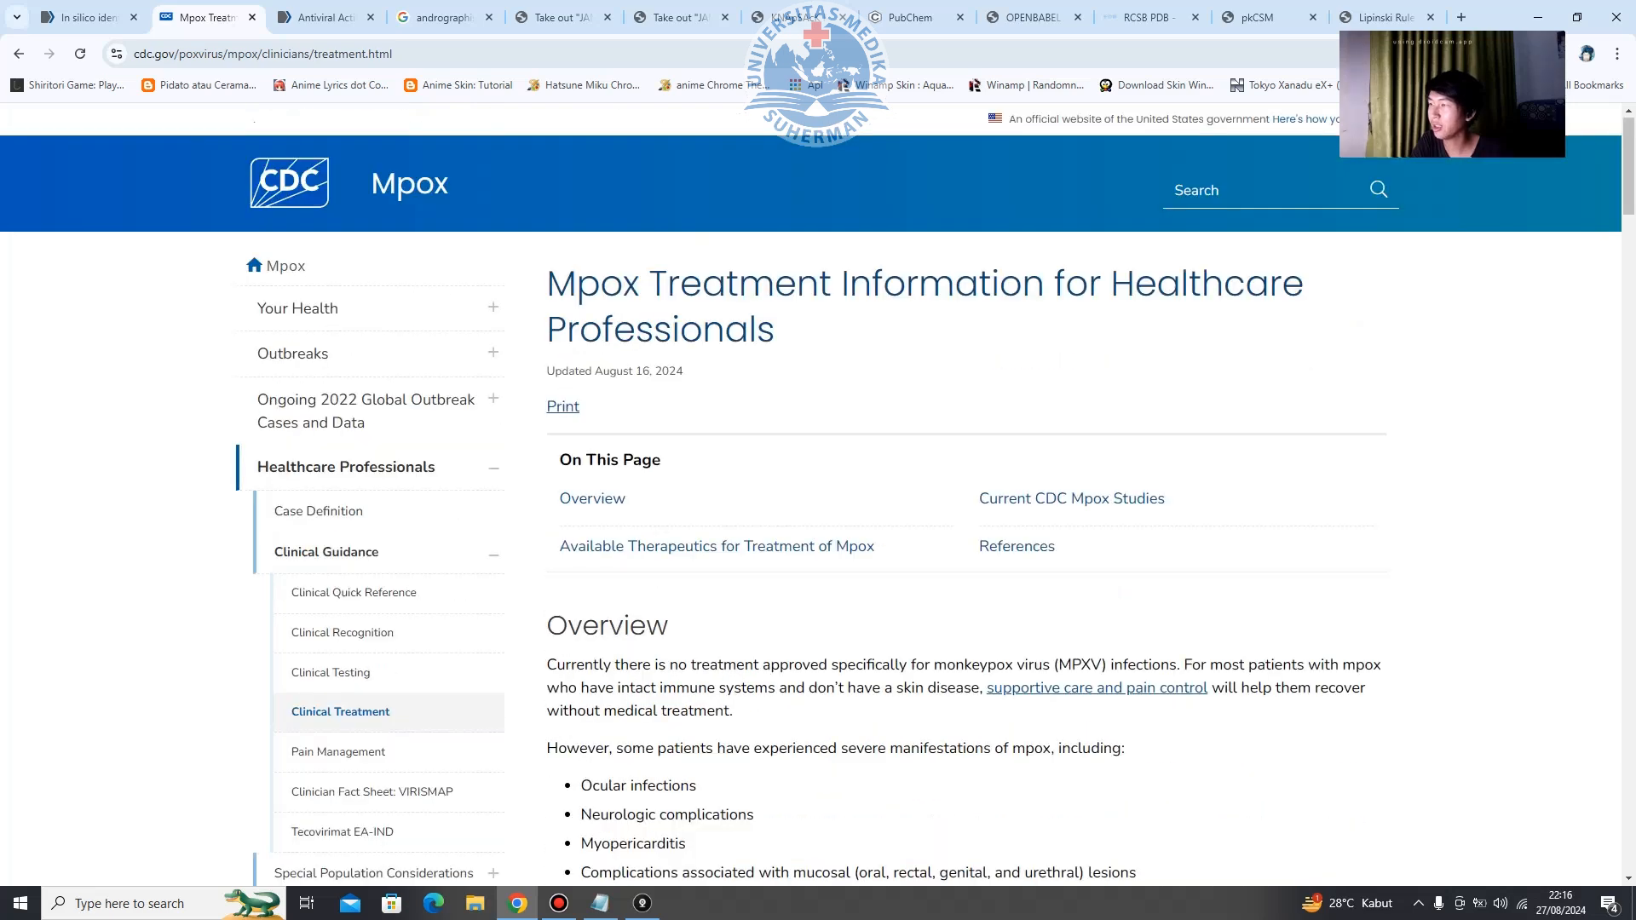
scroll(818, 490, "down", 4)
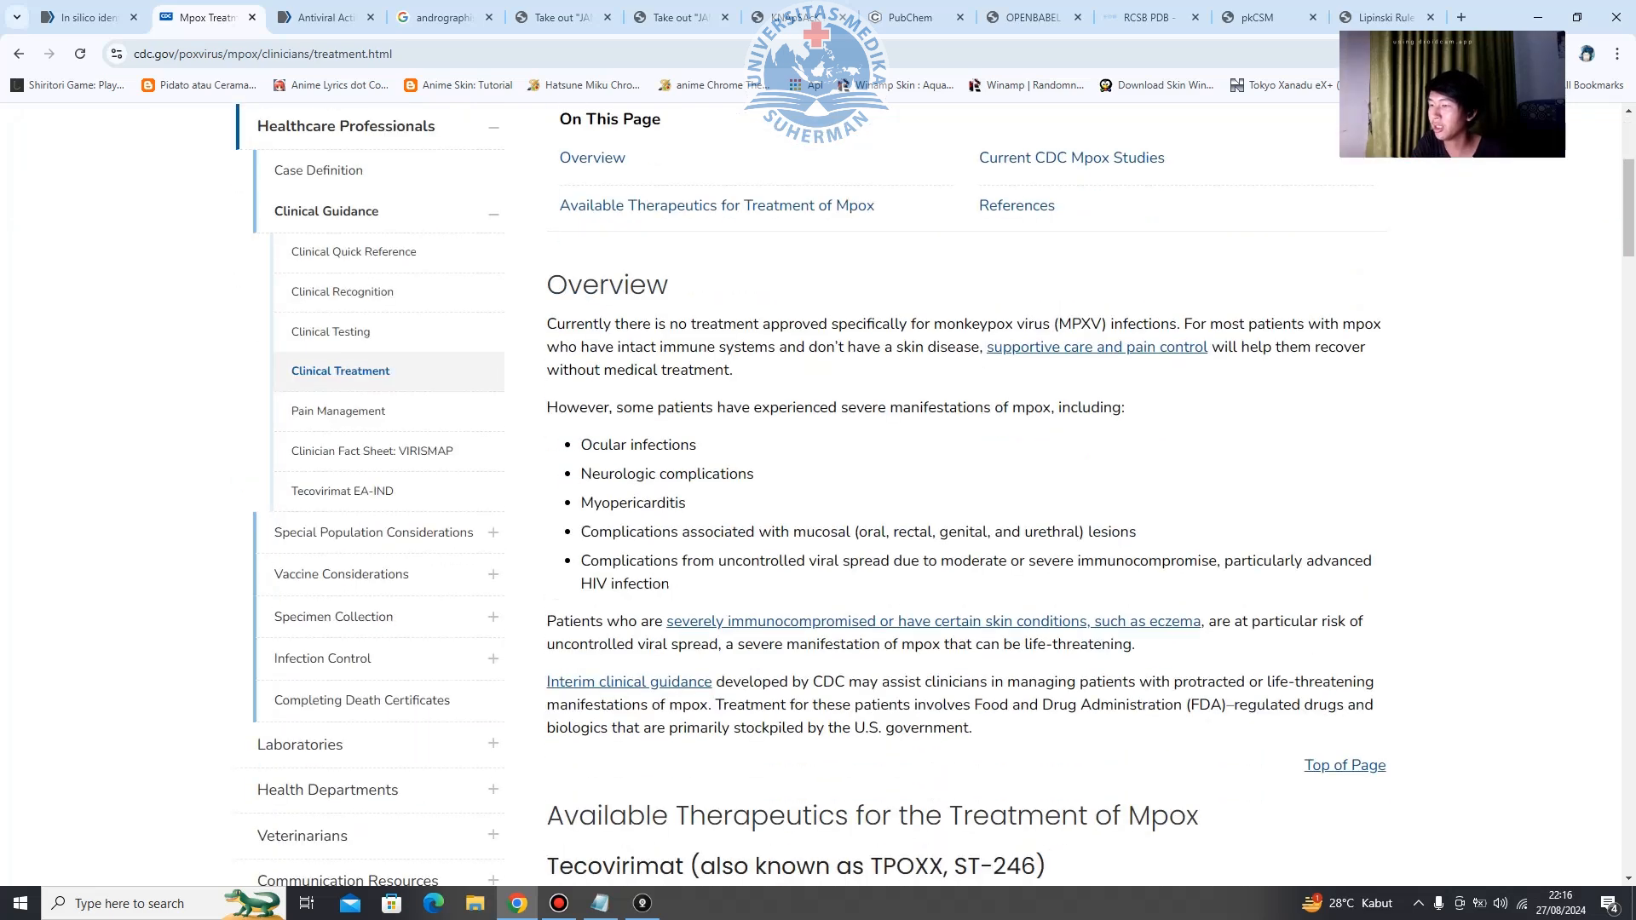
scroll(622, 452, "down", 6)
scroll(622, 453, "down", 4)
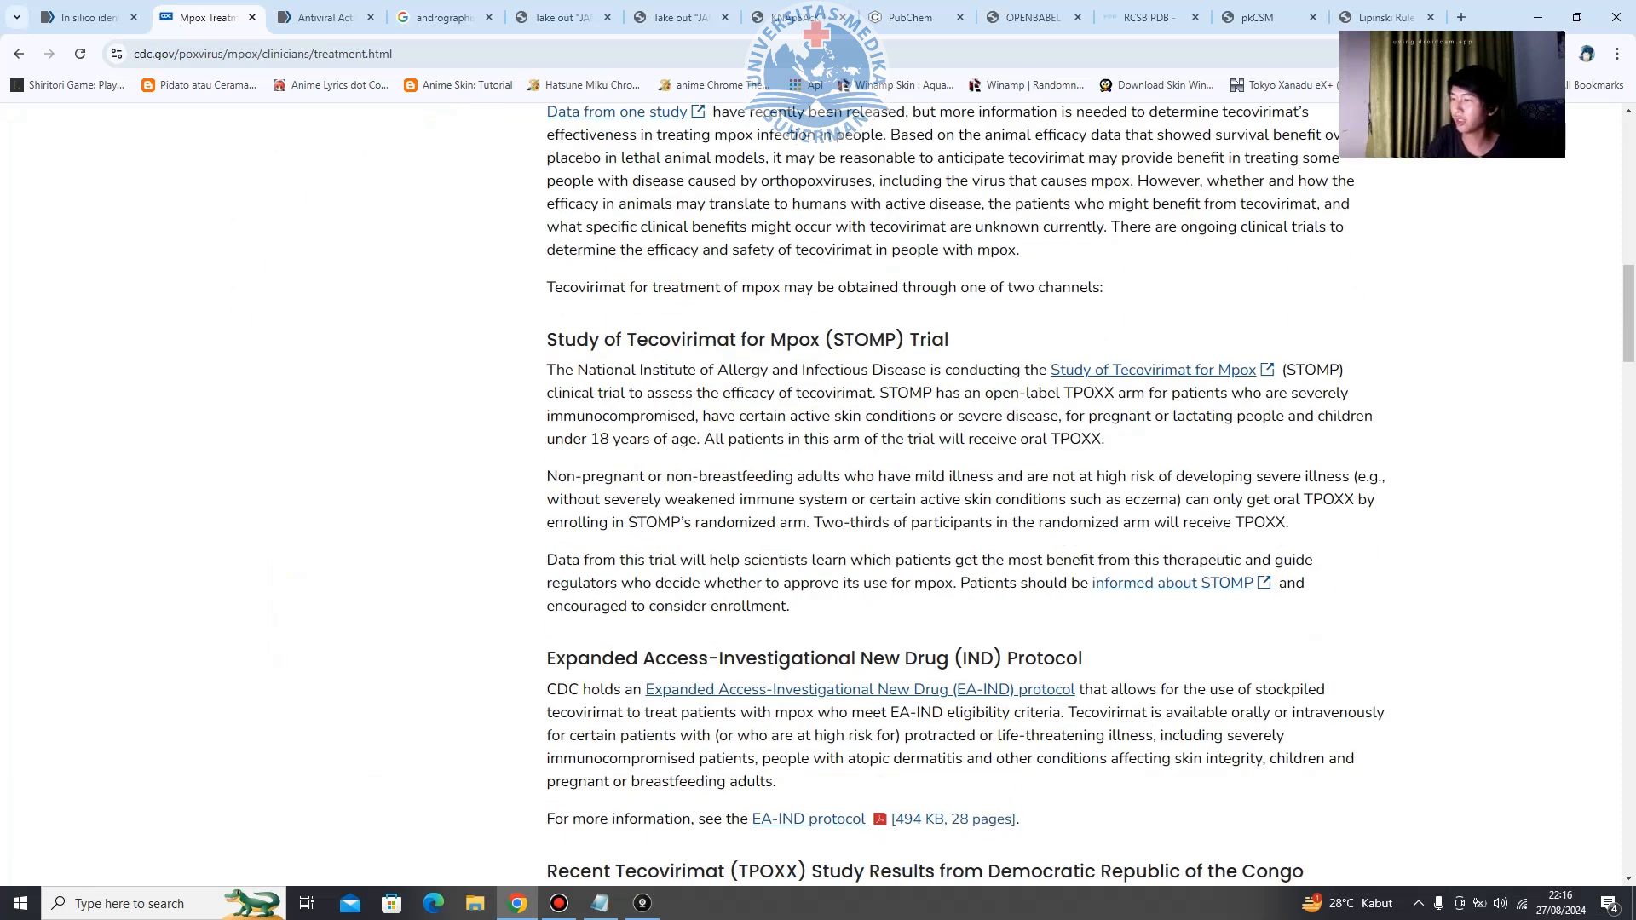
Find "cido" on the CDC mpox treatment page and highlight Cidofovir in the Additional Therapeutics section.
key("ctrl+f")
type("cid")
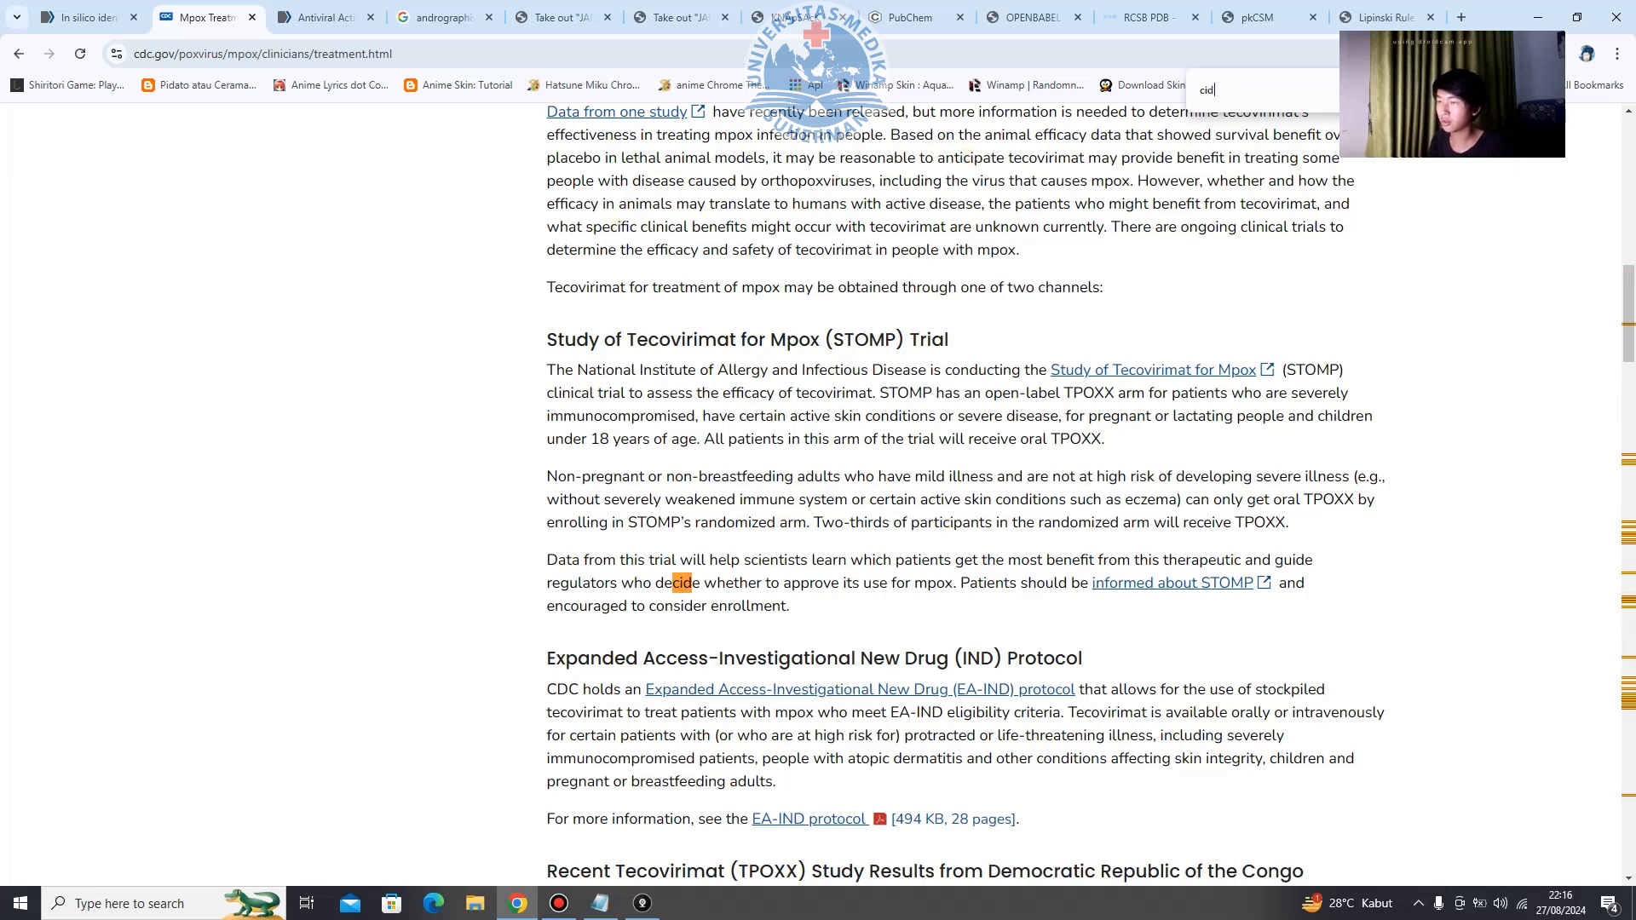
type("o")
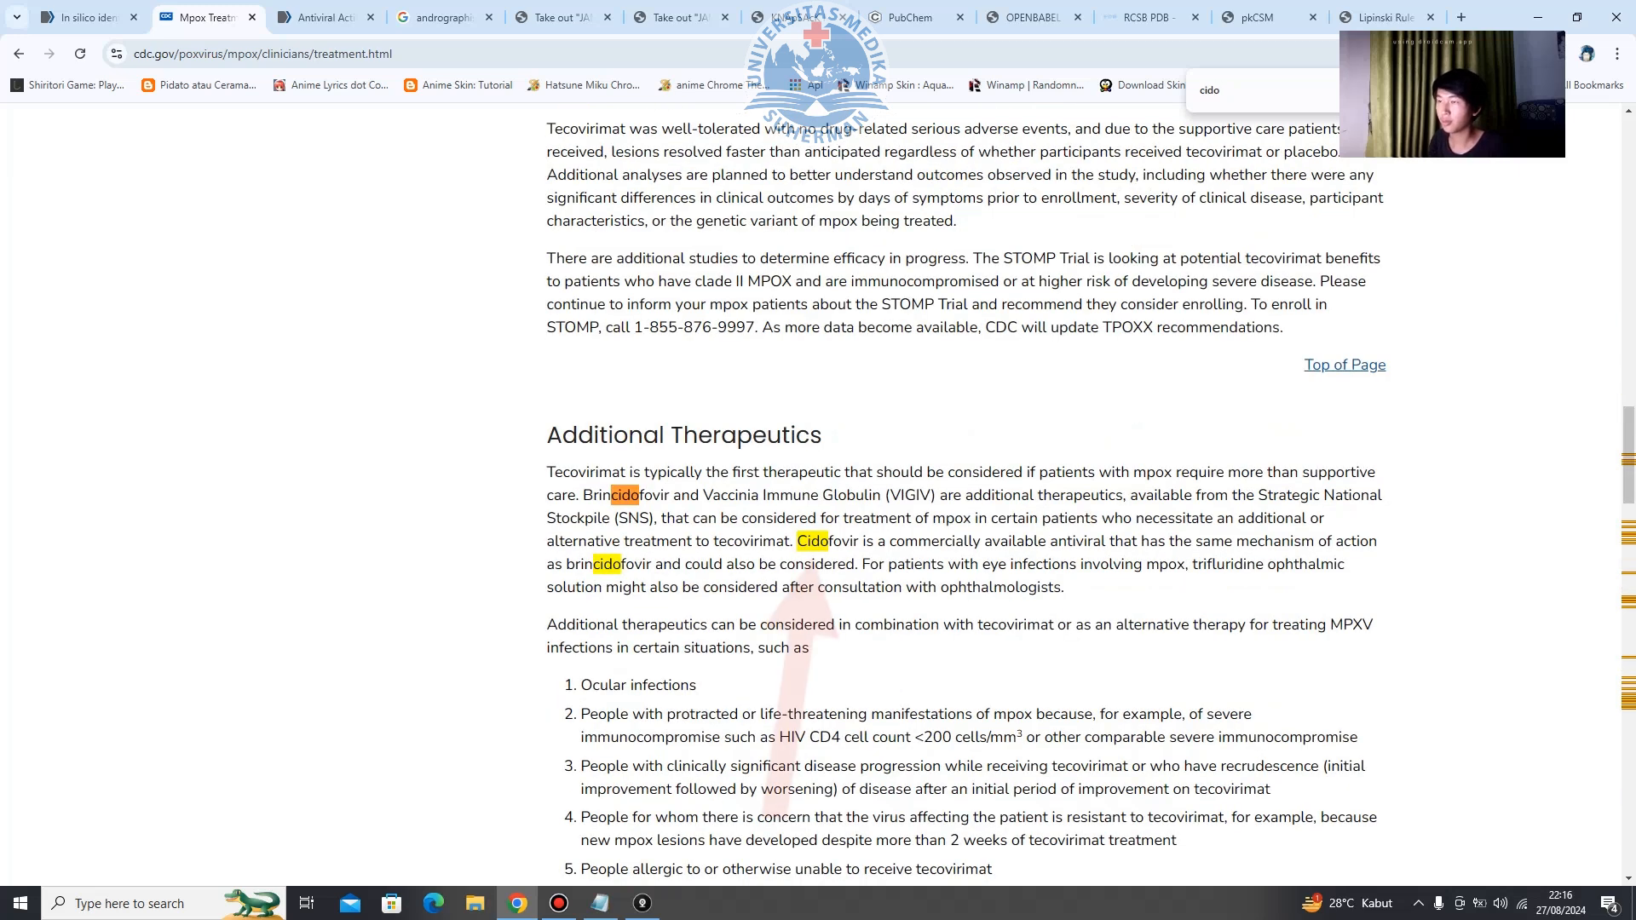
left_click_drag(797, 541, 873, 541)
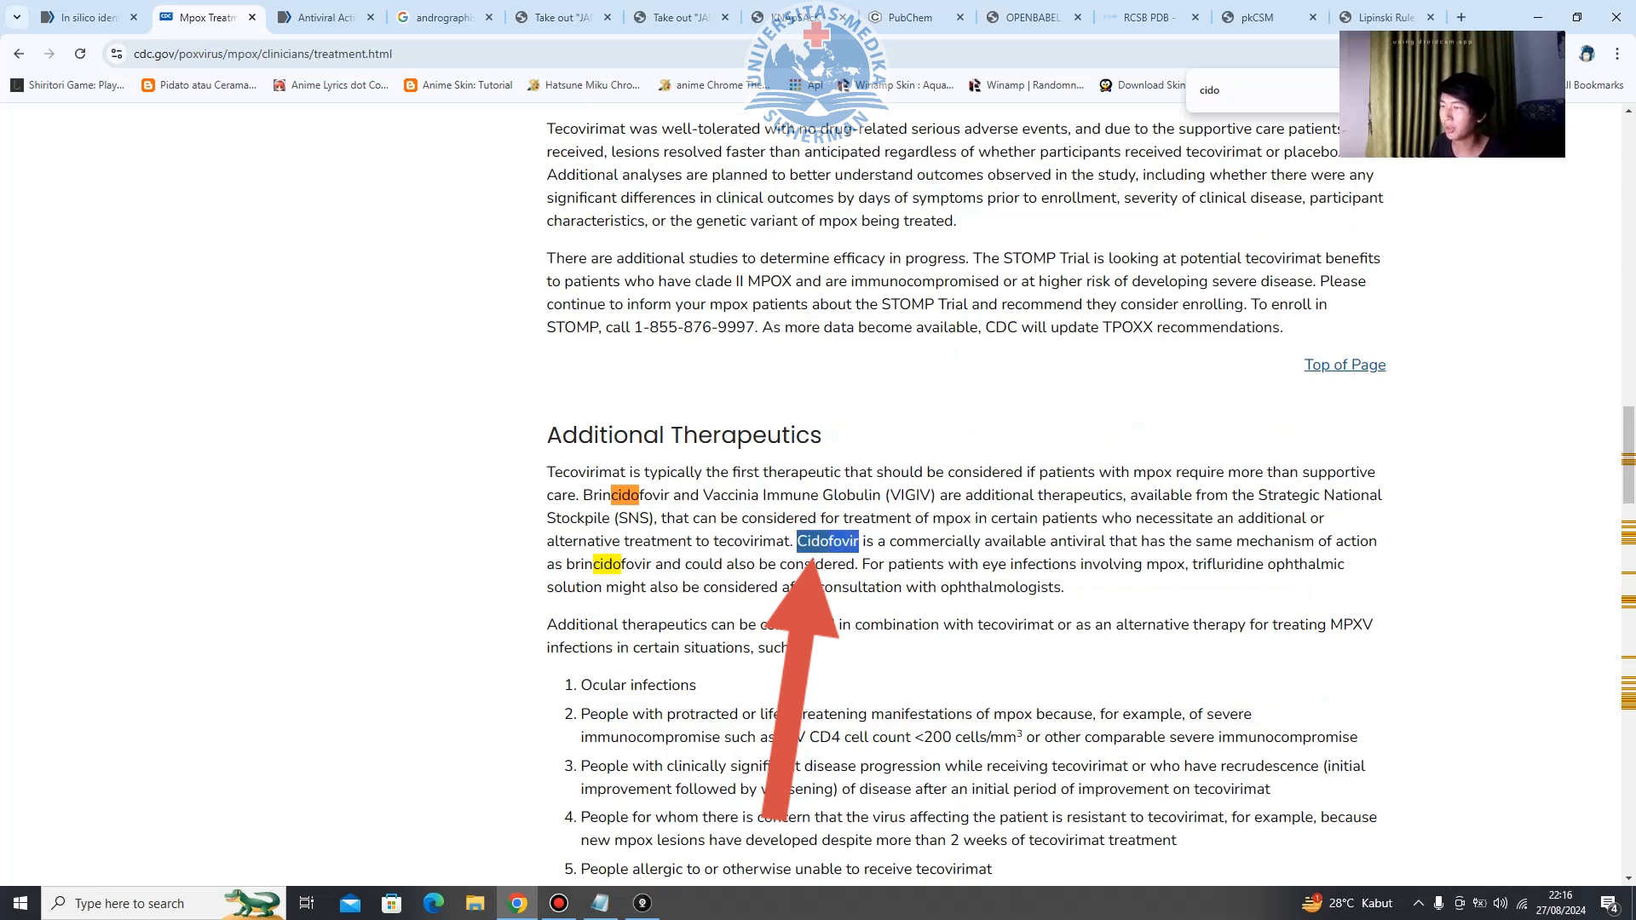
scroll(963, 494, "up", 20)
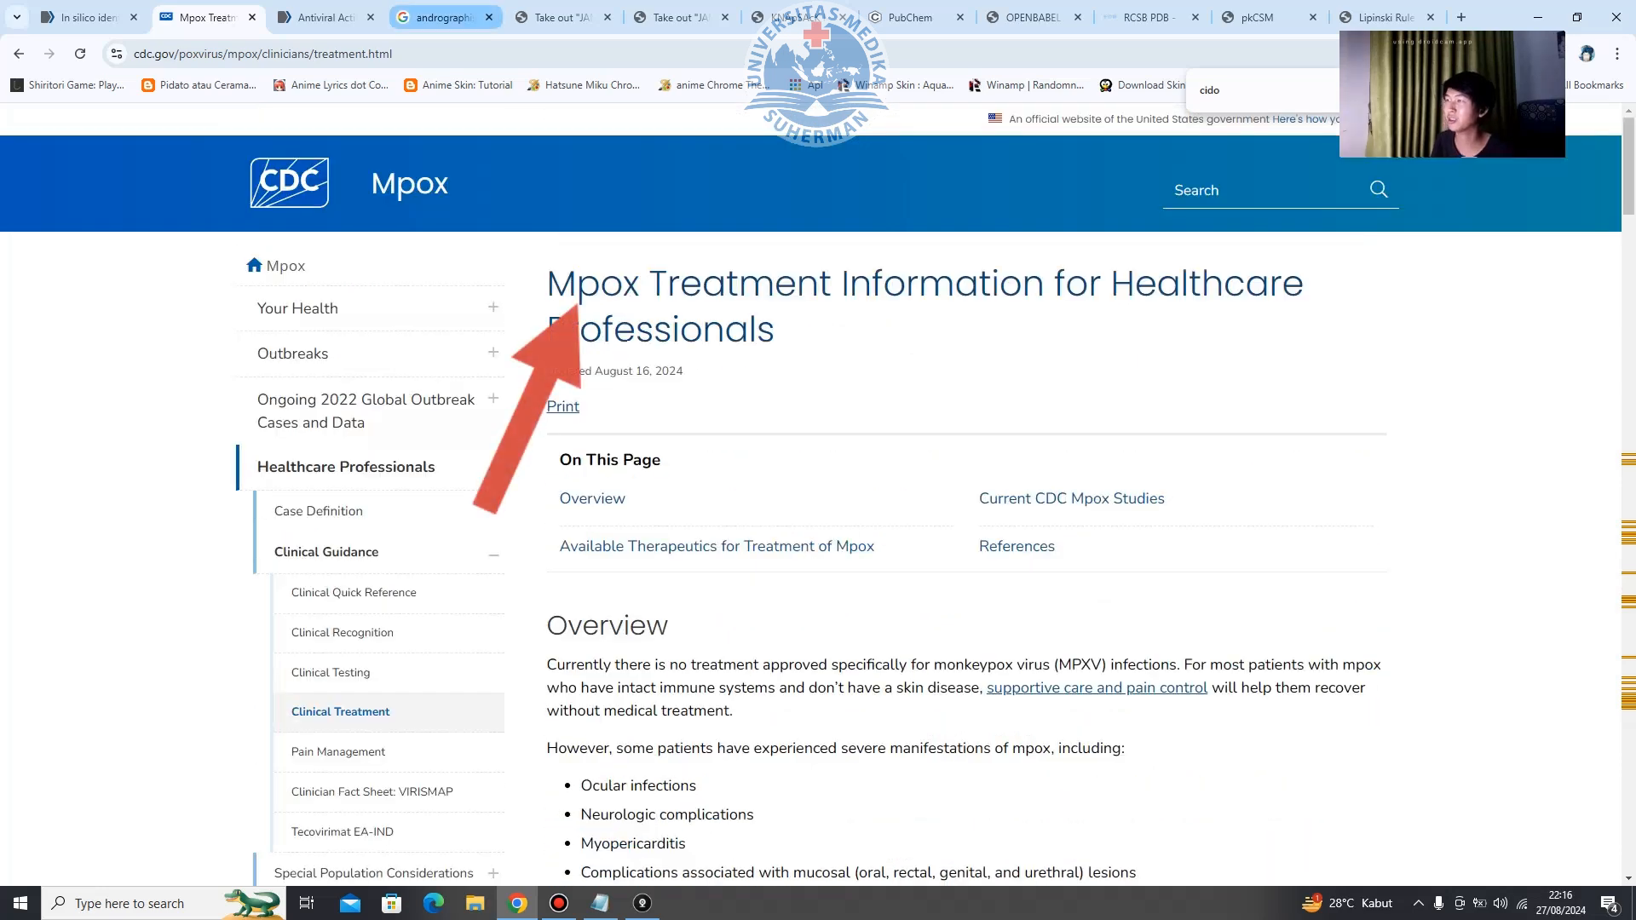
Highlight the herb keyword Andrographidis paniculata Folium on the KNApSAcK Jamu search page and return to the Google results for the plant.
left_click(443, 17)
left_click(554, 17)
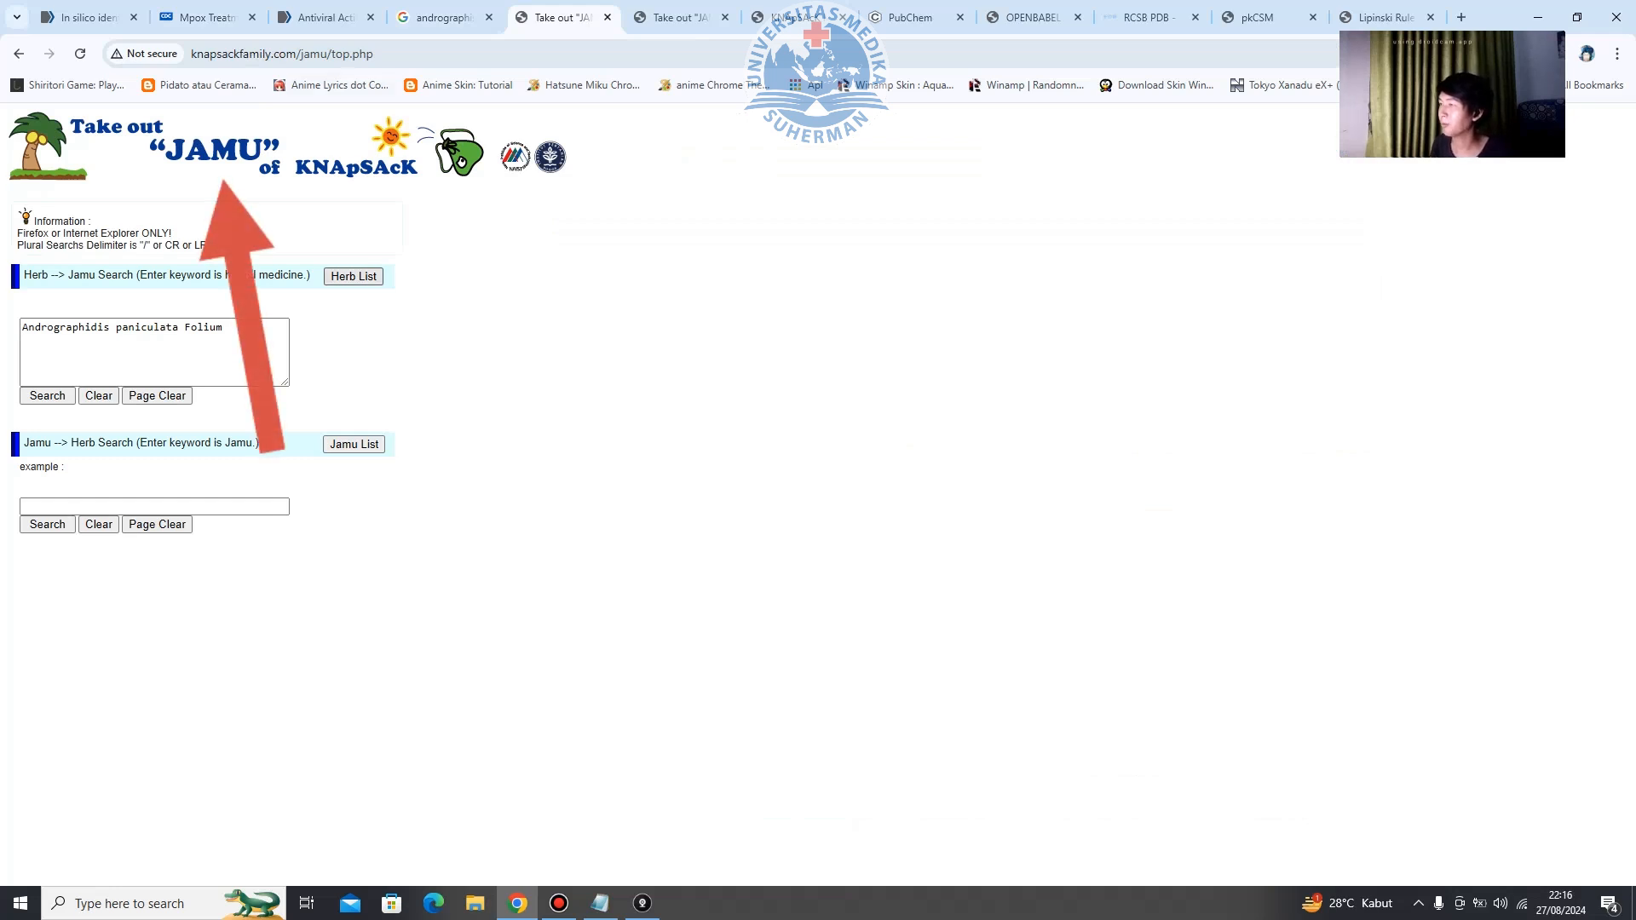
left_click_drag(239, 328, 24, 328)
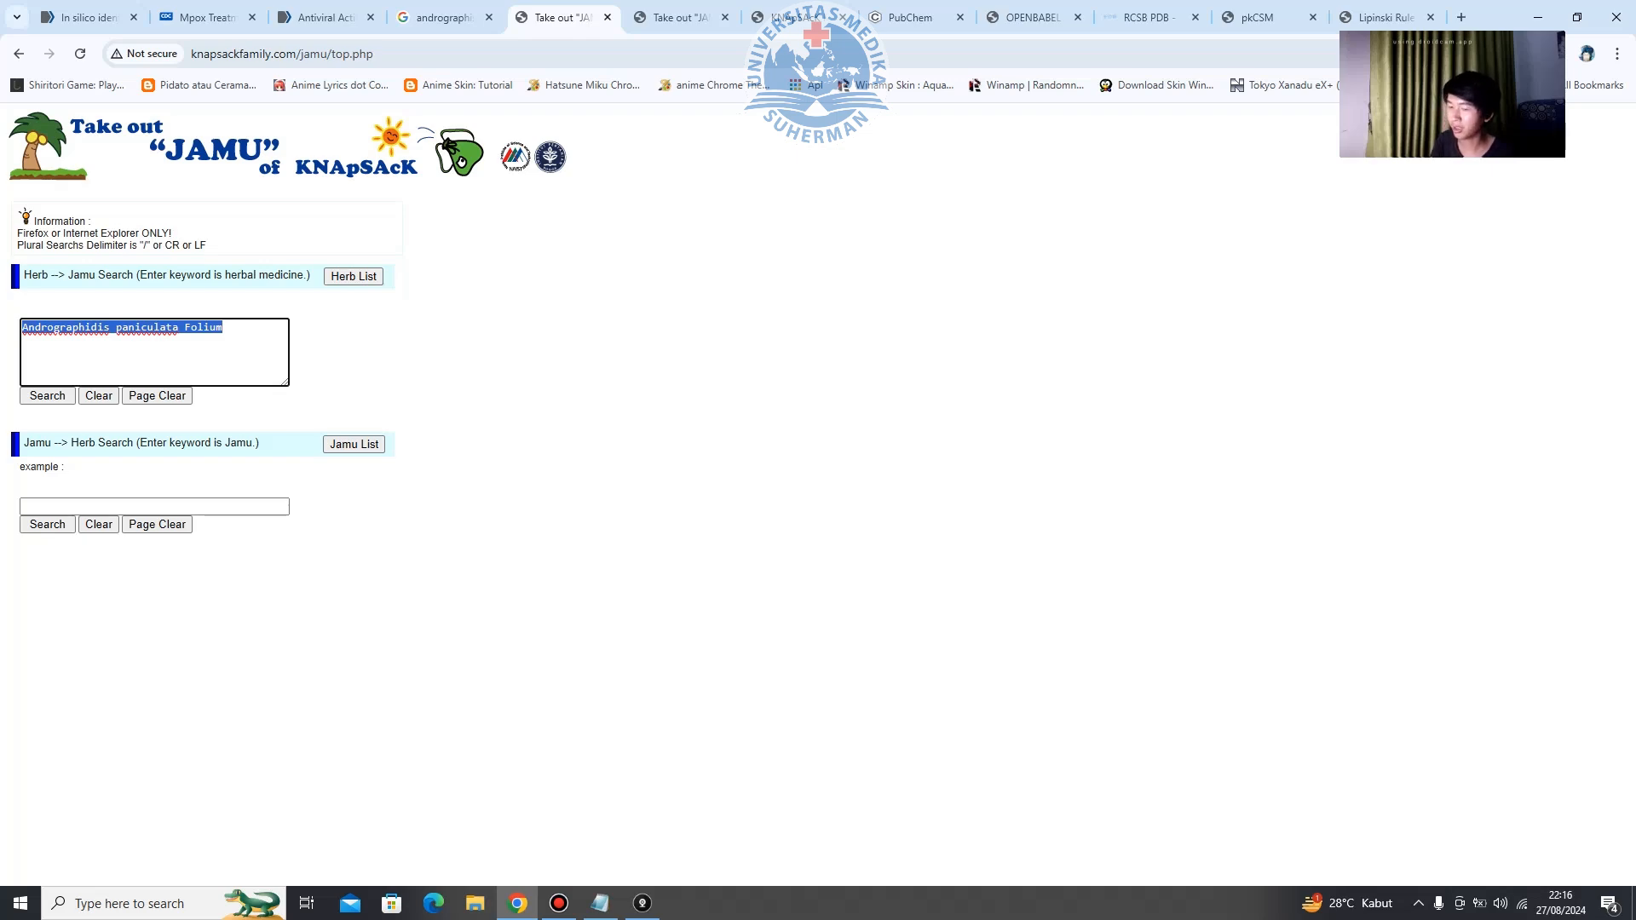
left_click(445, 17)
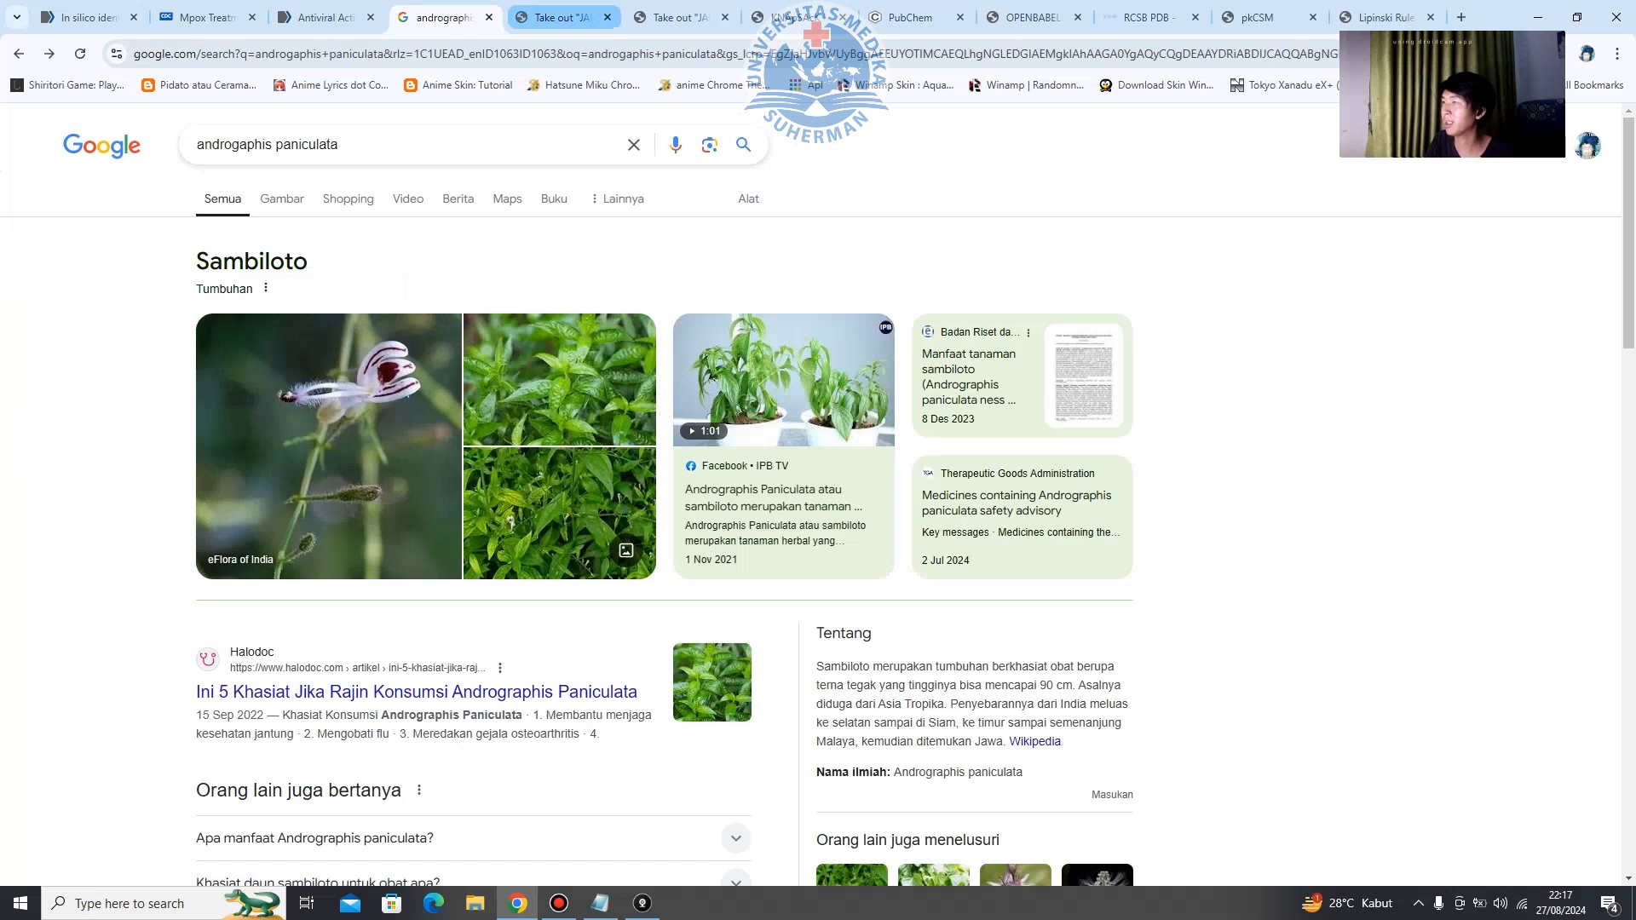
Clear the herb keyword on the KNApSAcK Jamu search page and open the herb list in an enlarged window.
left_click(554, 17)
left_click(225, 329)
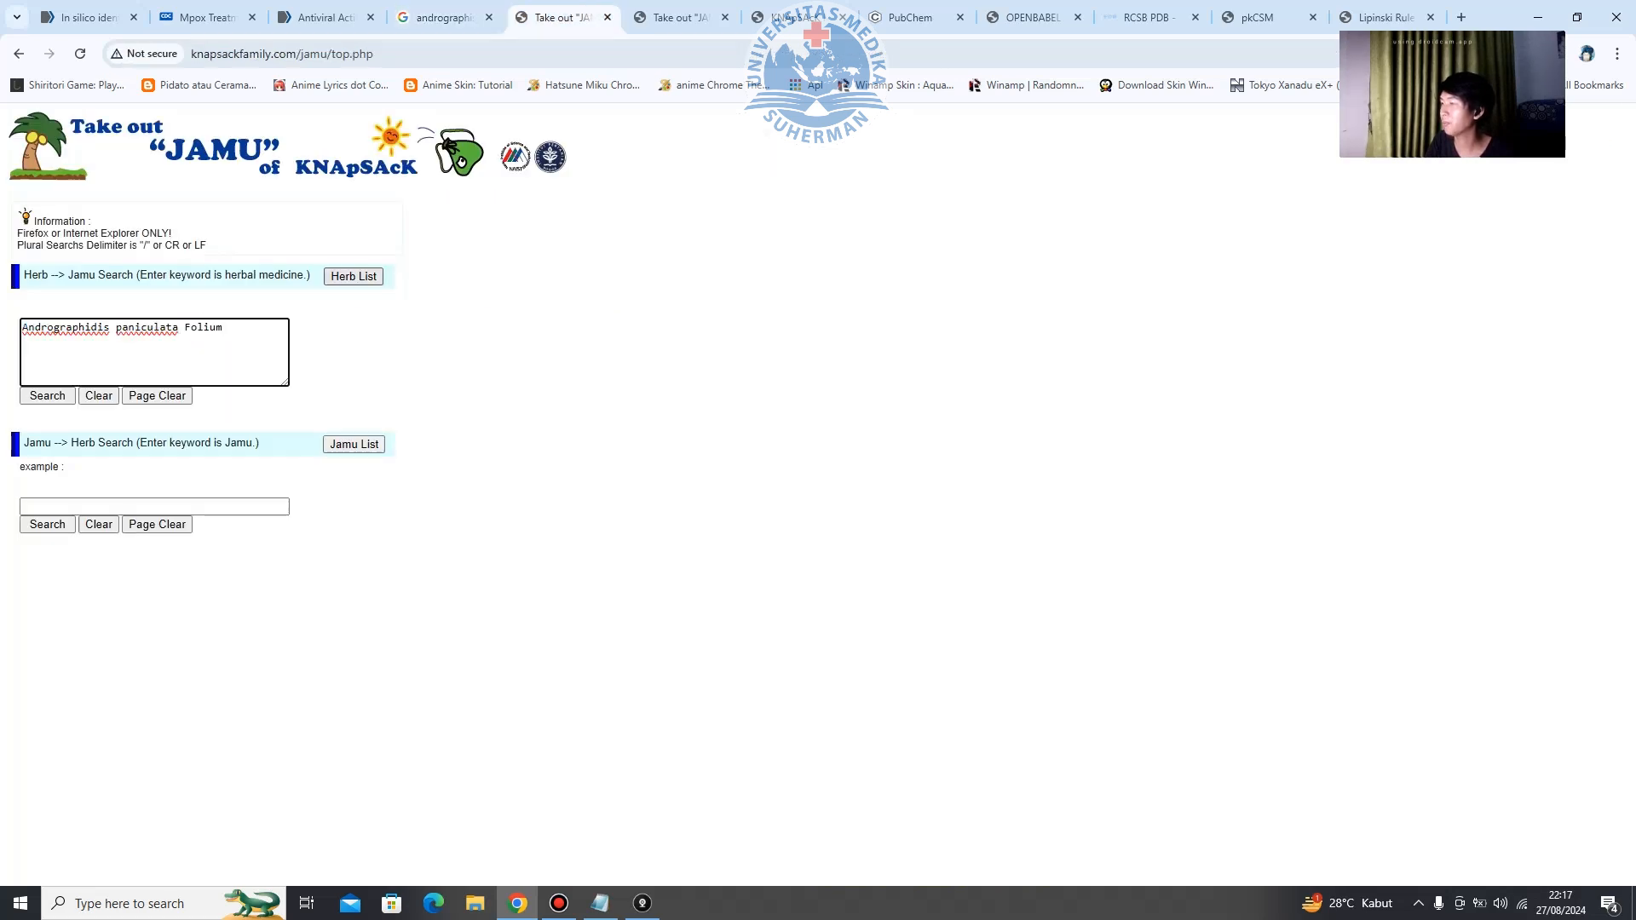
key("ctrl+a")
key("BackSpace")
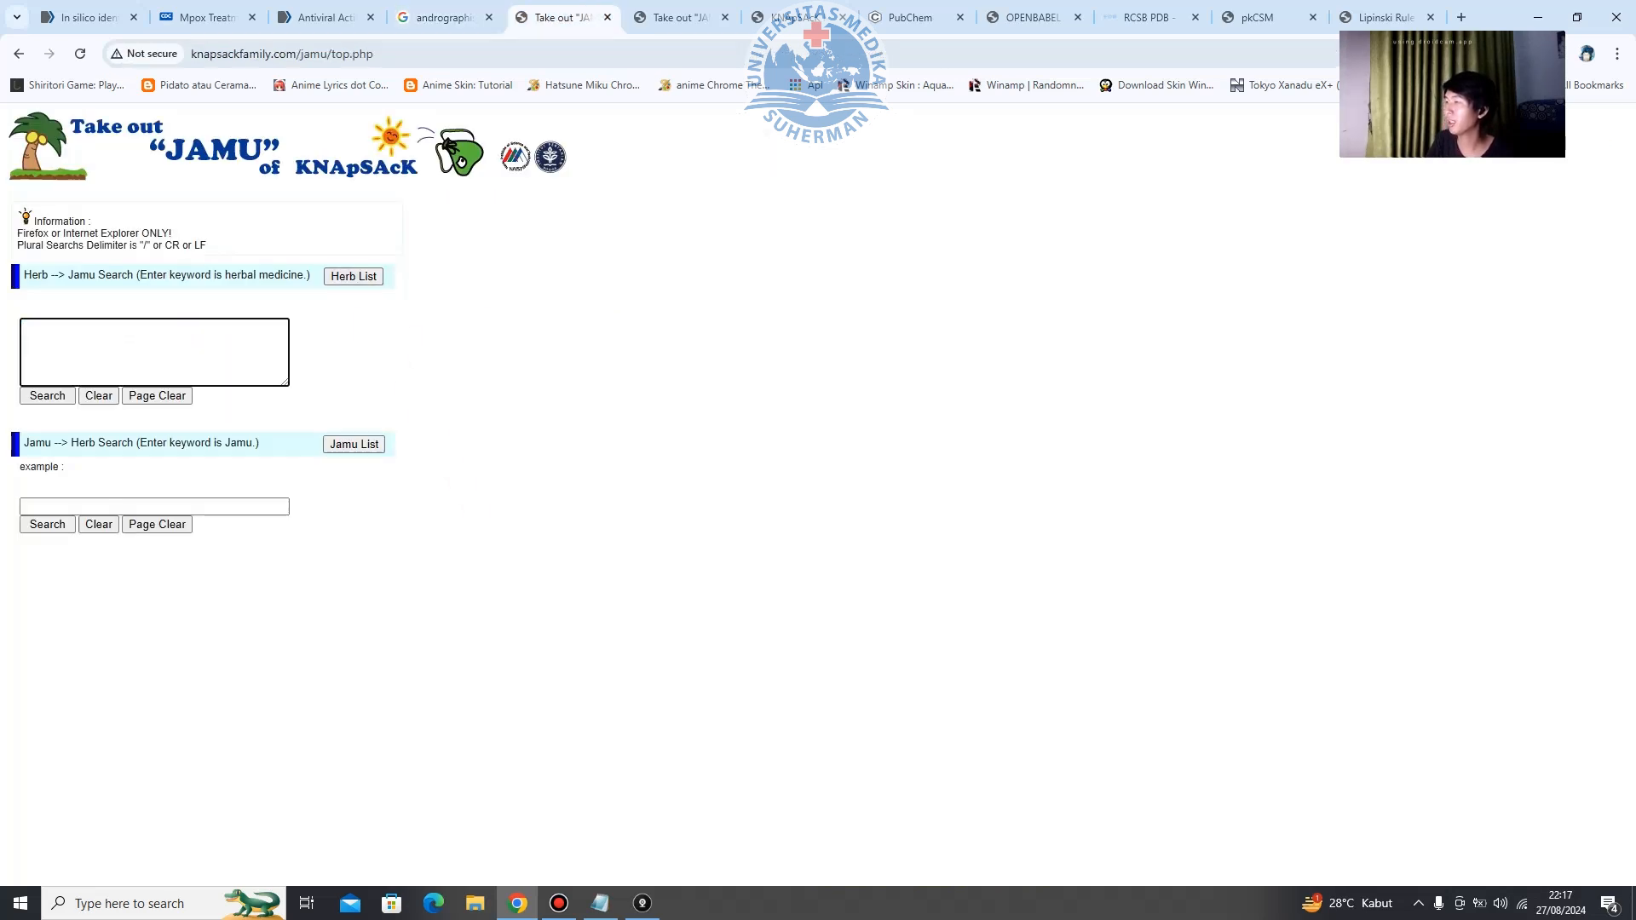
left_click(354, 276)
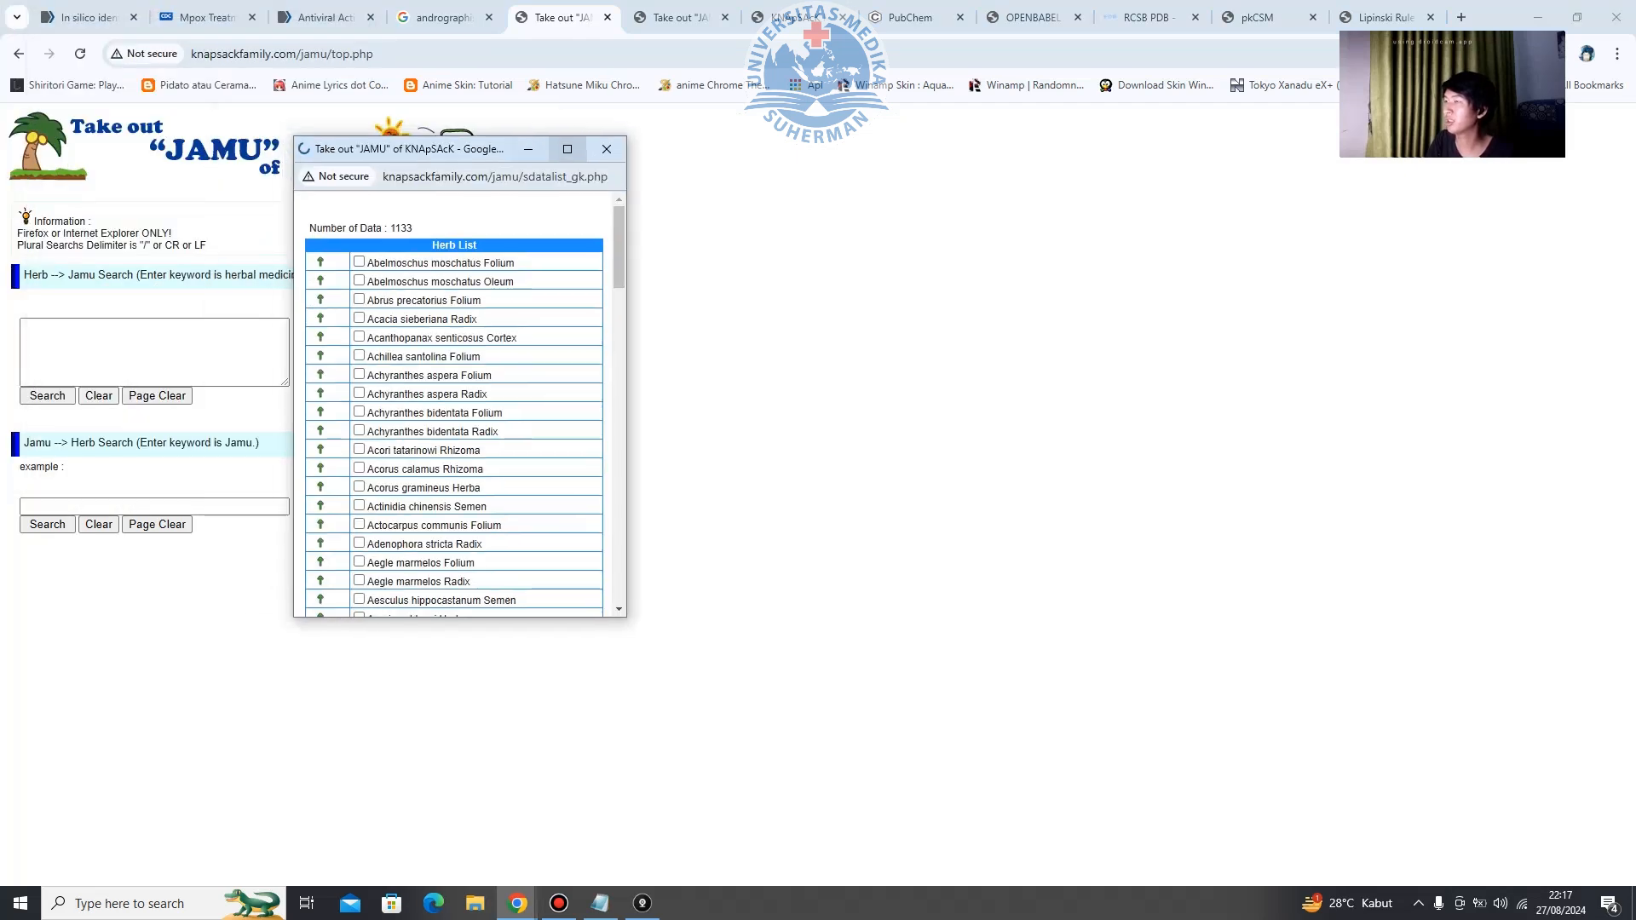
left_click(568, 149)
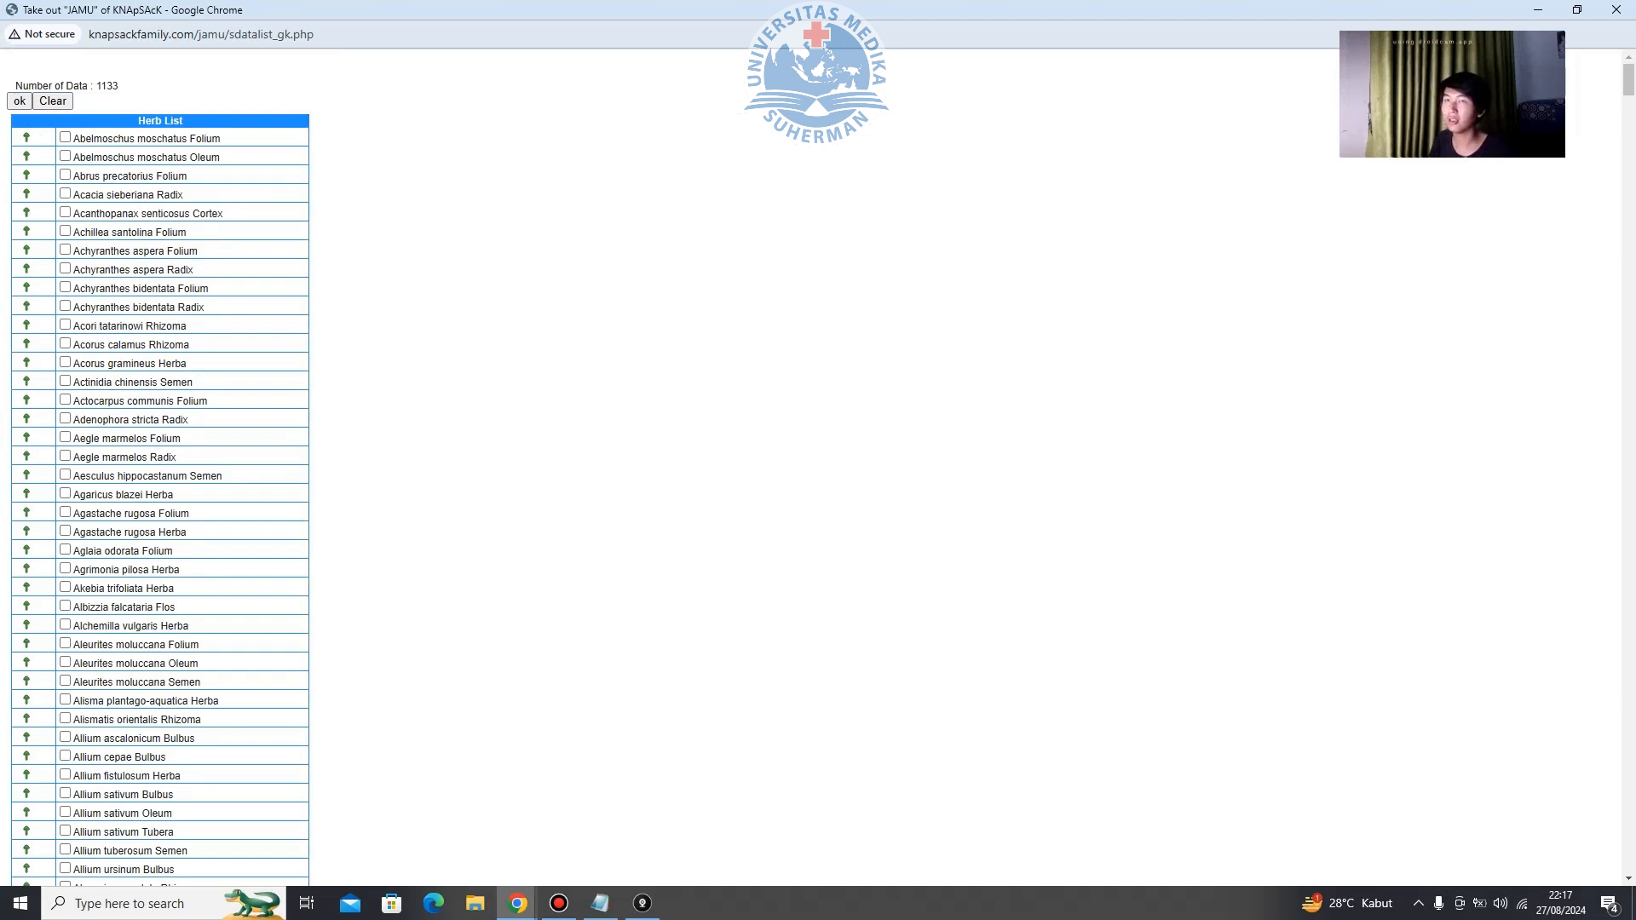
Find "panicu" in the herb list and insert Andrographidis paniculata Folium as the herb search keyword.
key("ctrl+f")
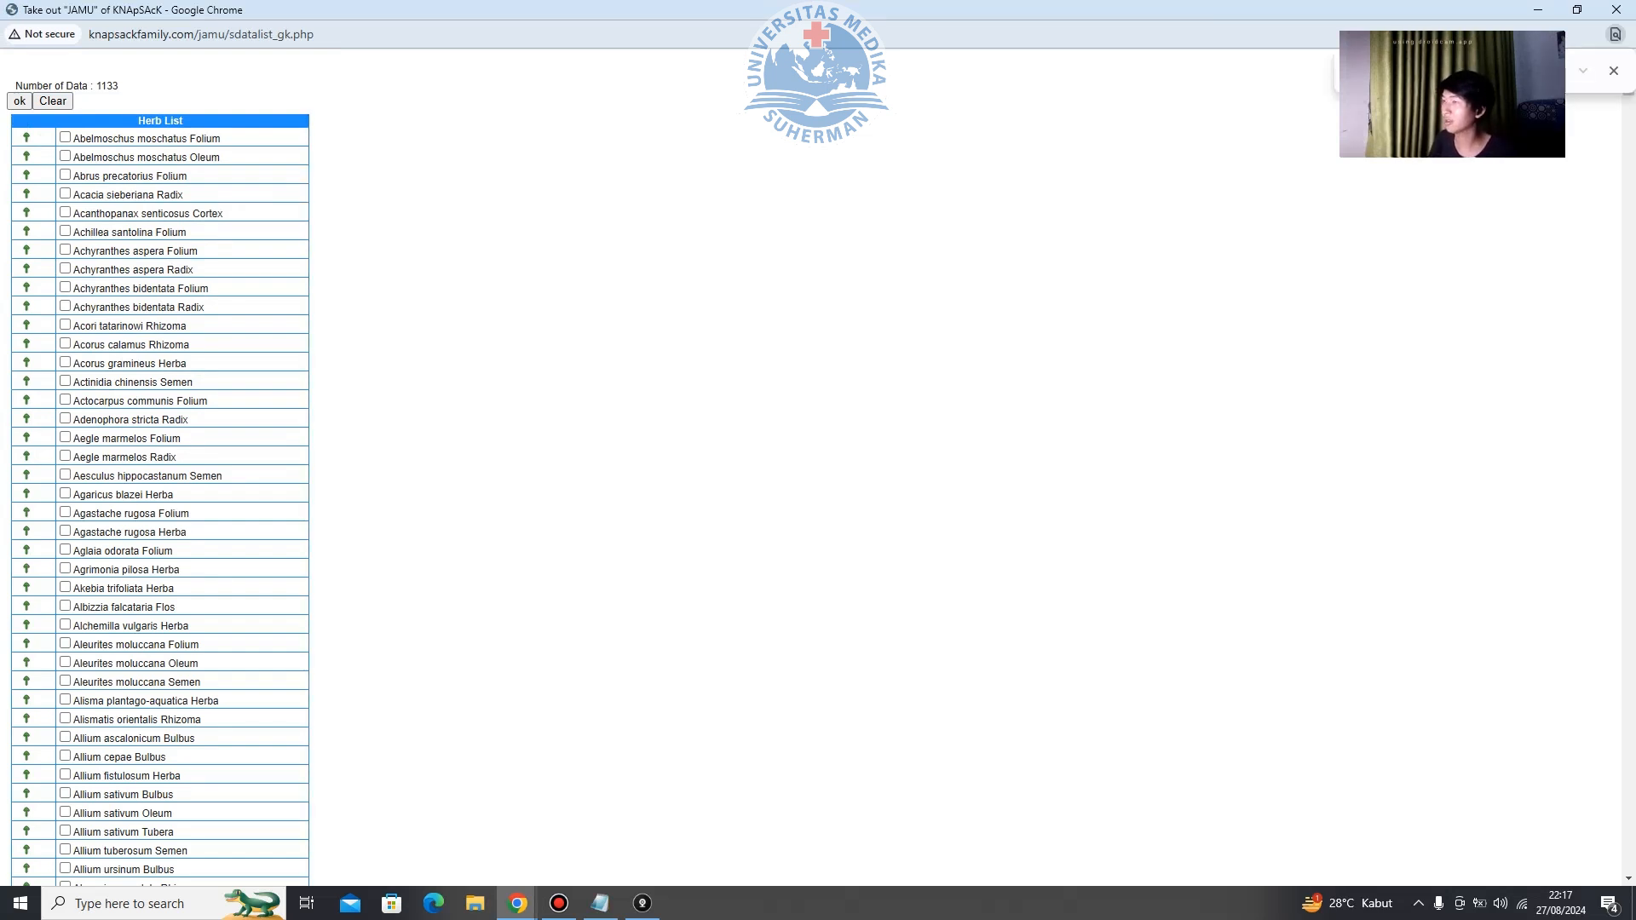
left_click_drag(1436, 10, 795, 71)
type("panicu")
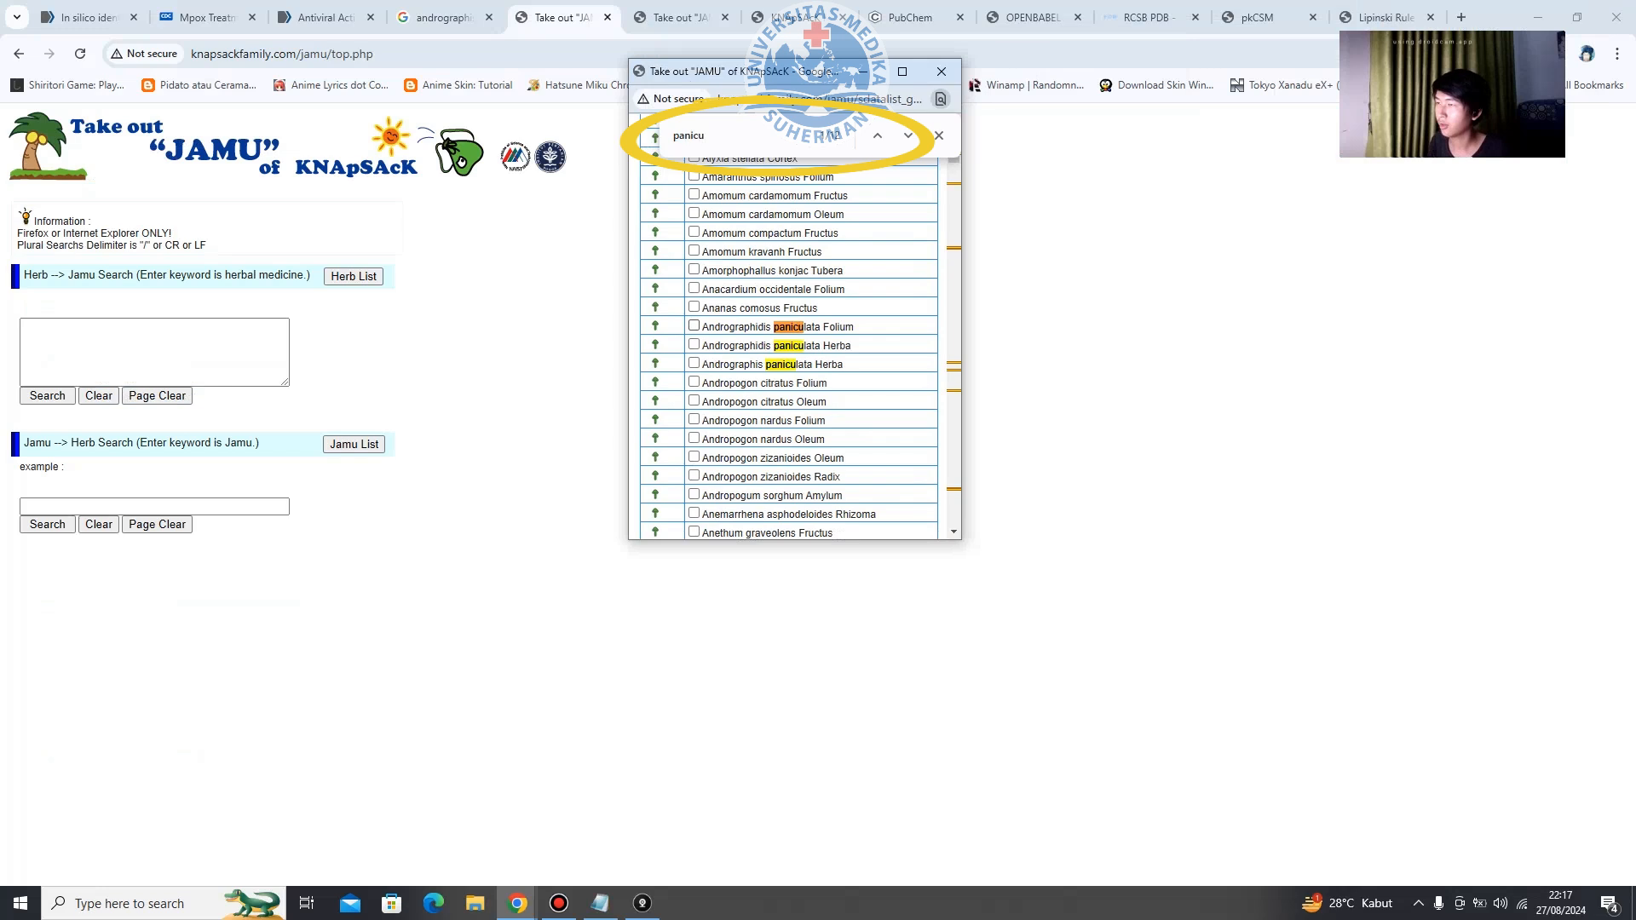
left_click(694, 325)
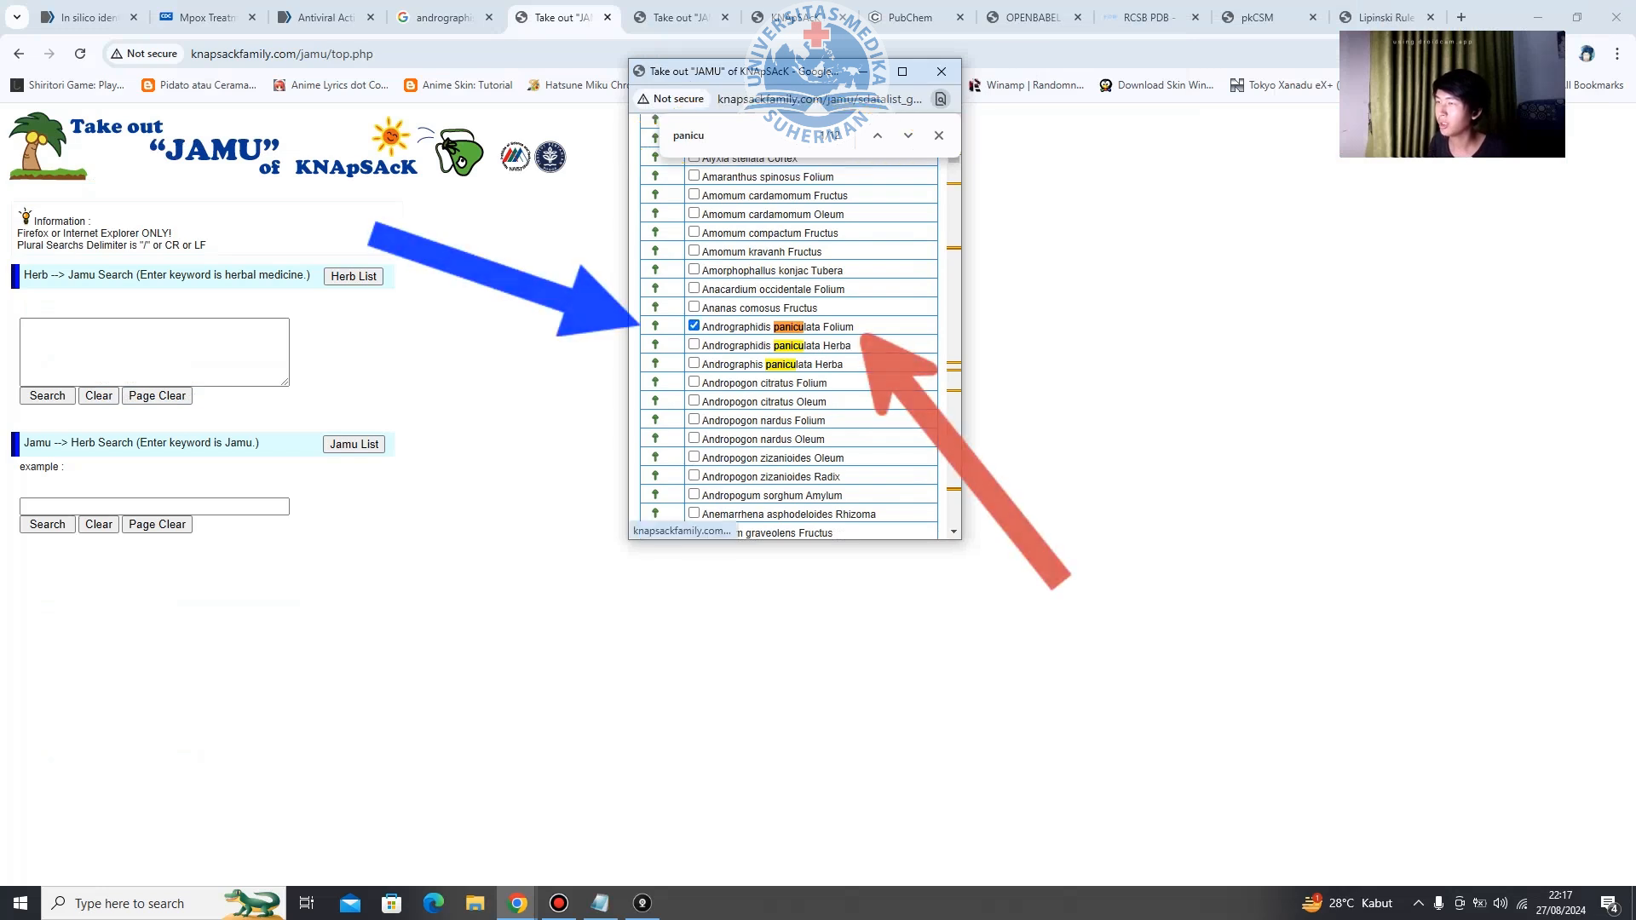
left_click(656, 326)
left_click(649, 166)
Run the Jamu search for Andrographidis paniculata Folium and open the KNApSAcK metabolite list for its scientific name, Andrographis paniculata.
left_click_drag(227, 328, 35, 328)
left_click(47, 395)
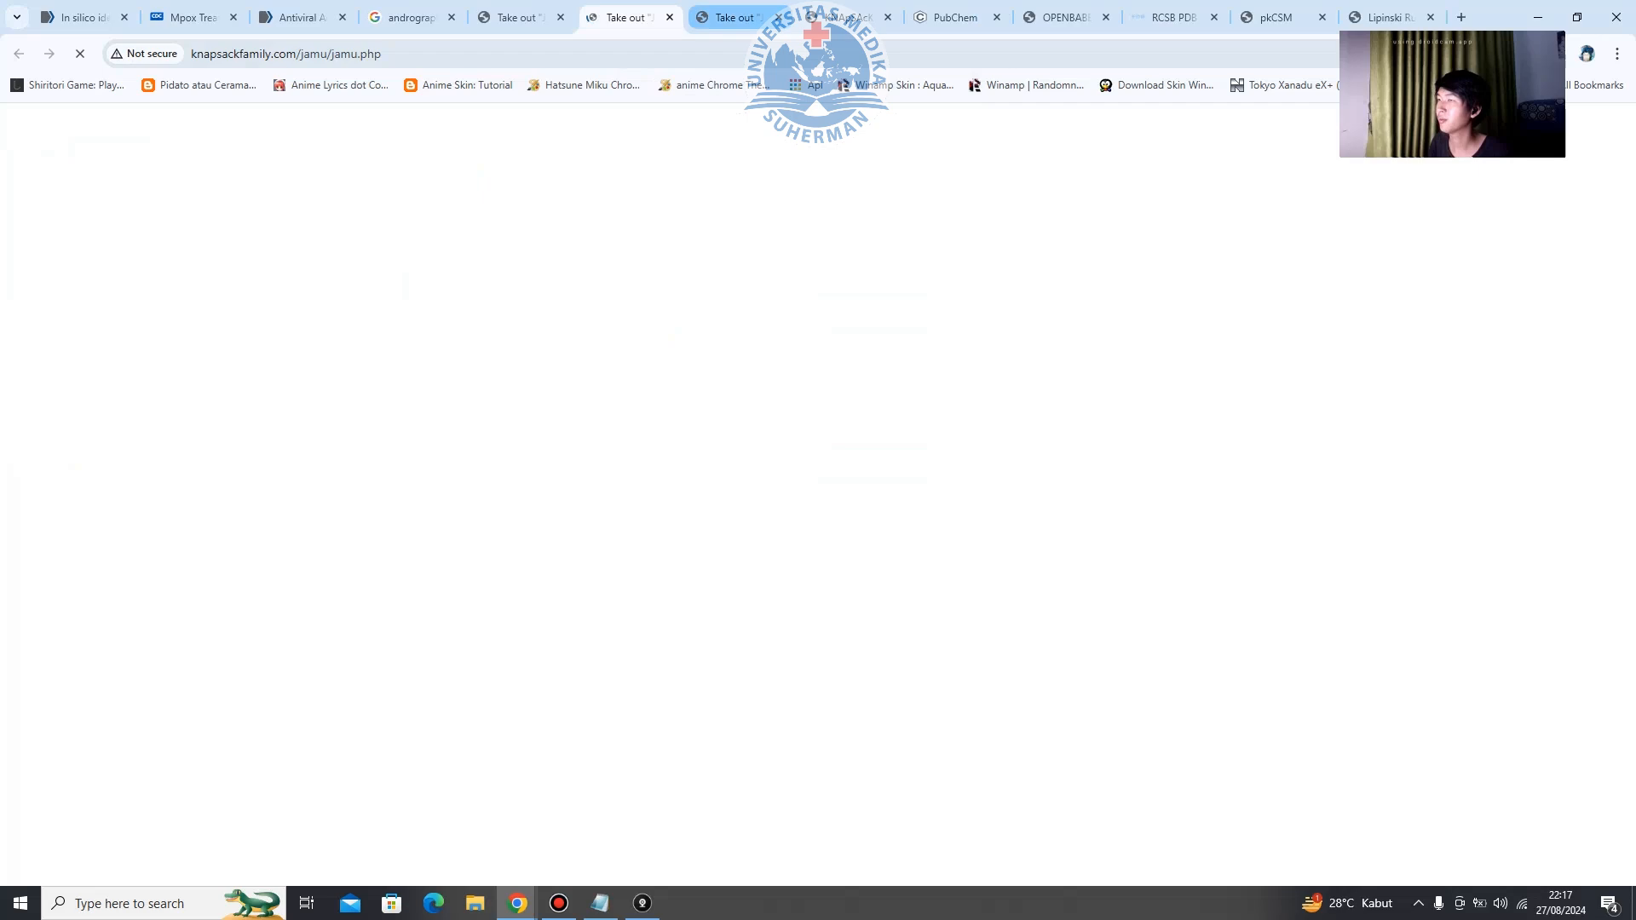
left_click(778, 17)
left_click(630, 17)
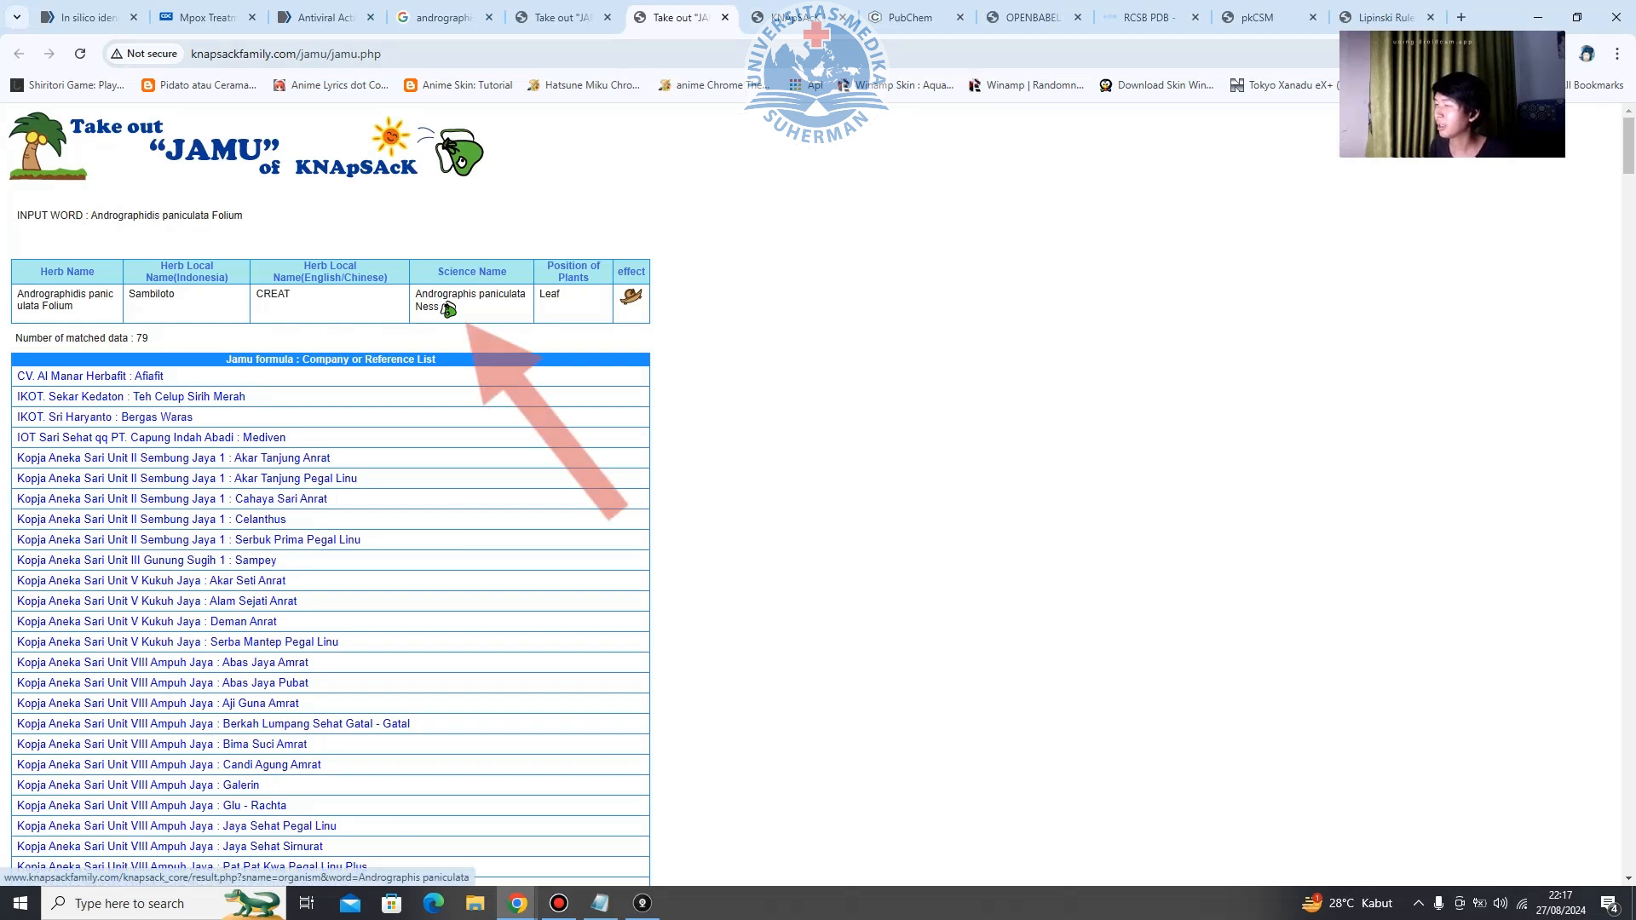
left_click(447, 309)
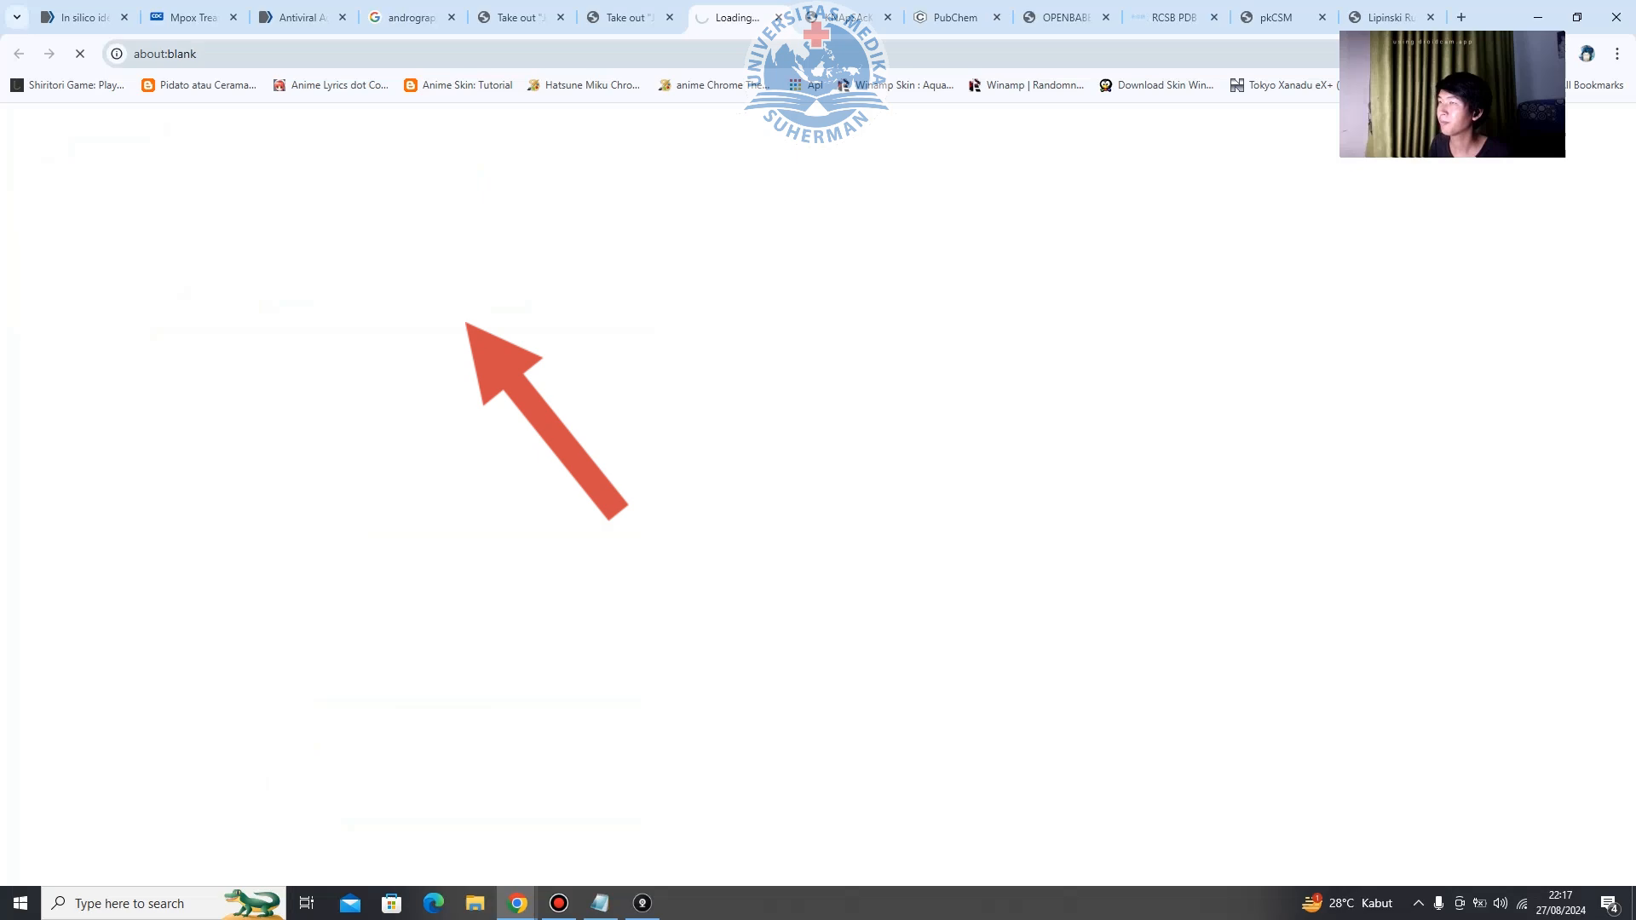
left_click(888, 17)
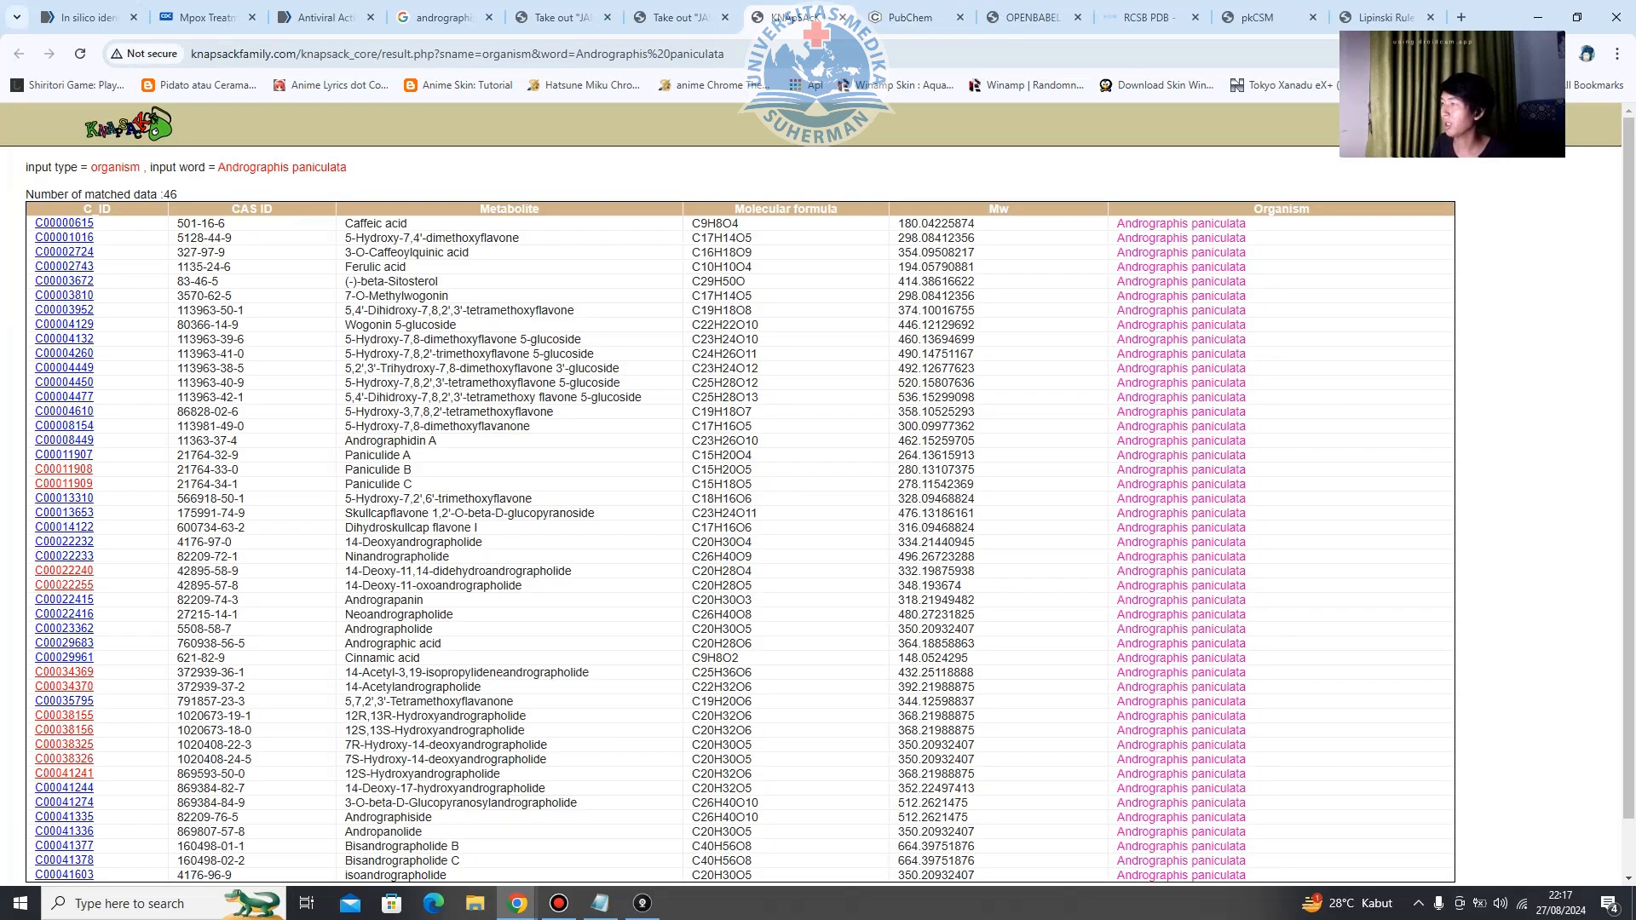
scroll(818, 494, "down", 1)
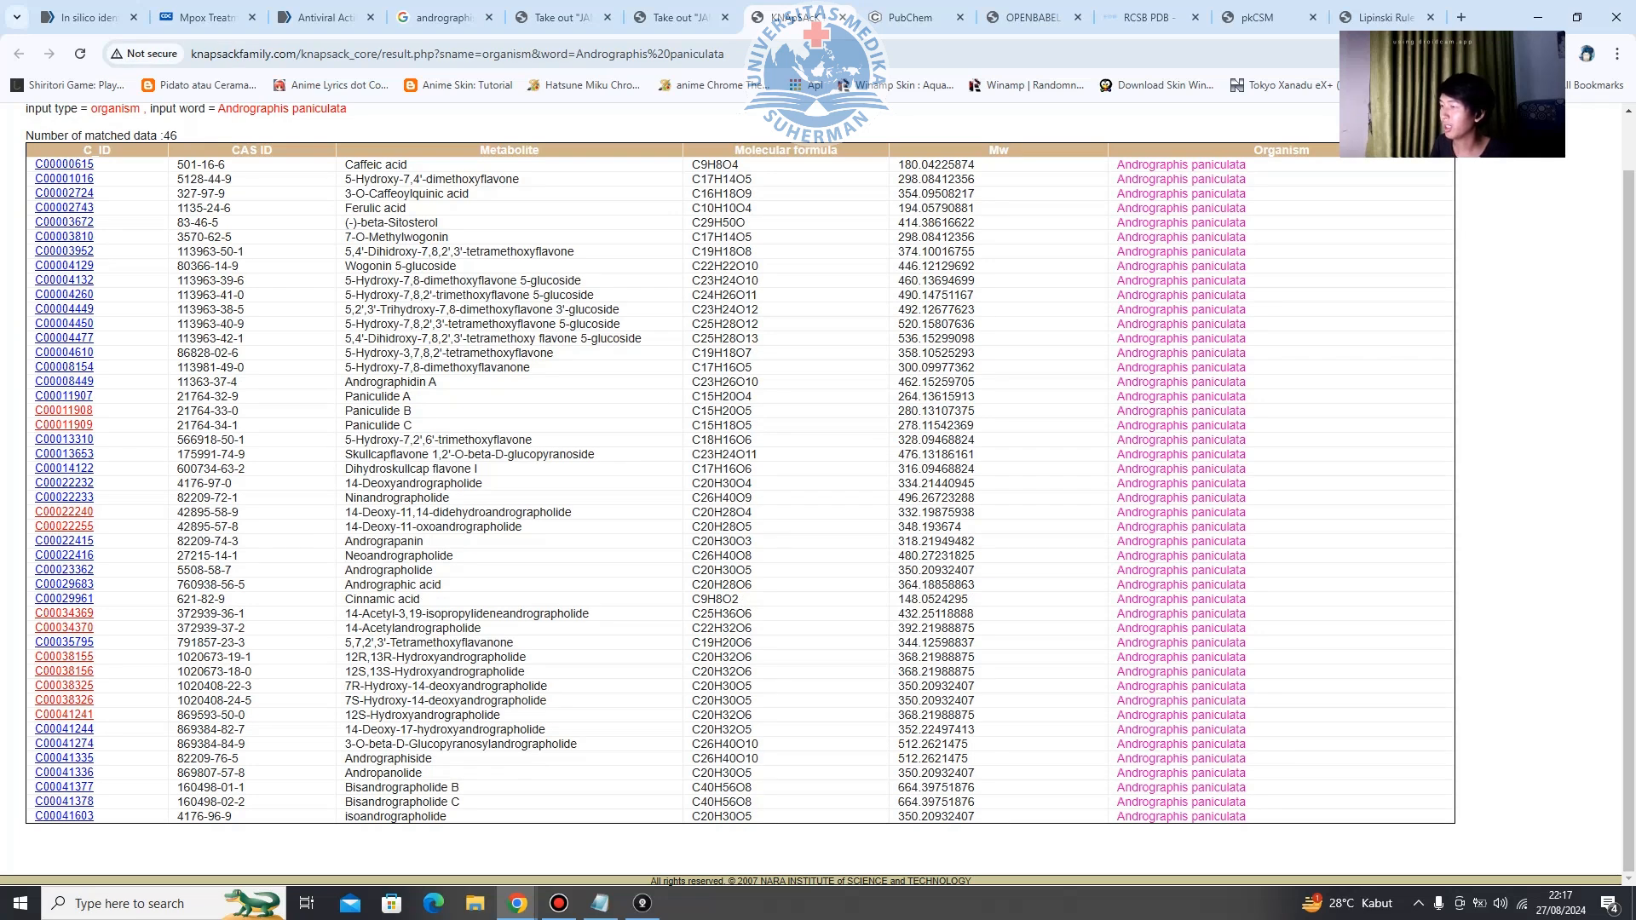
left_click(326, 17)
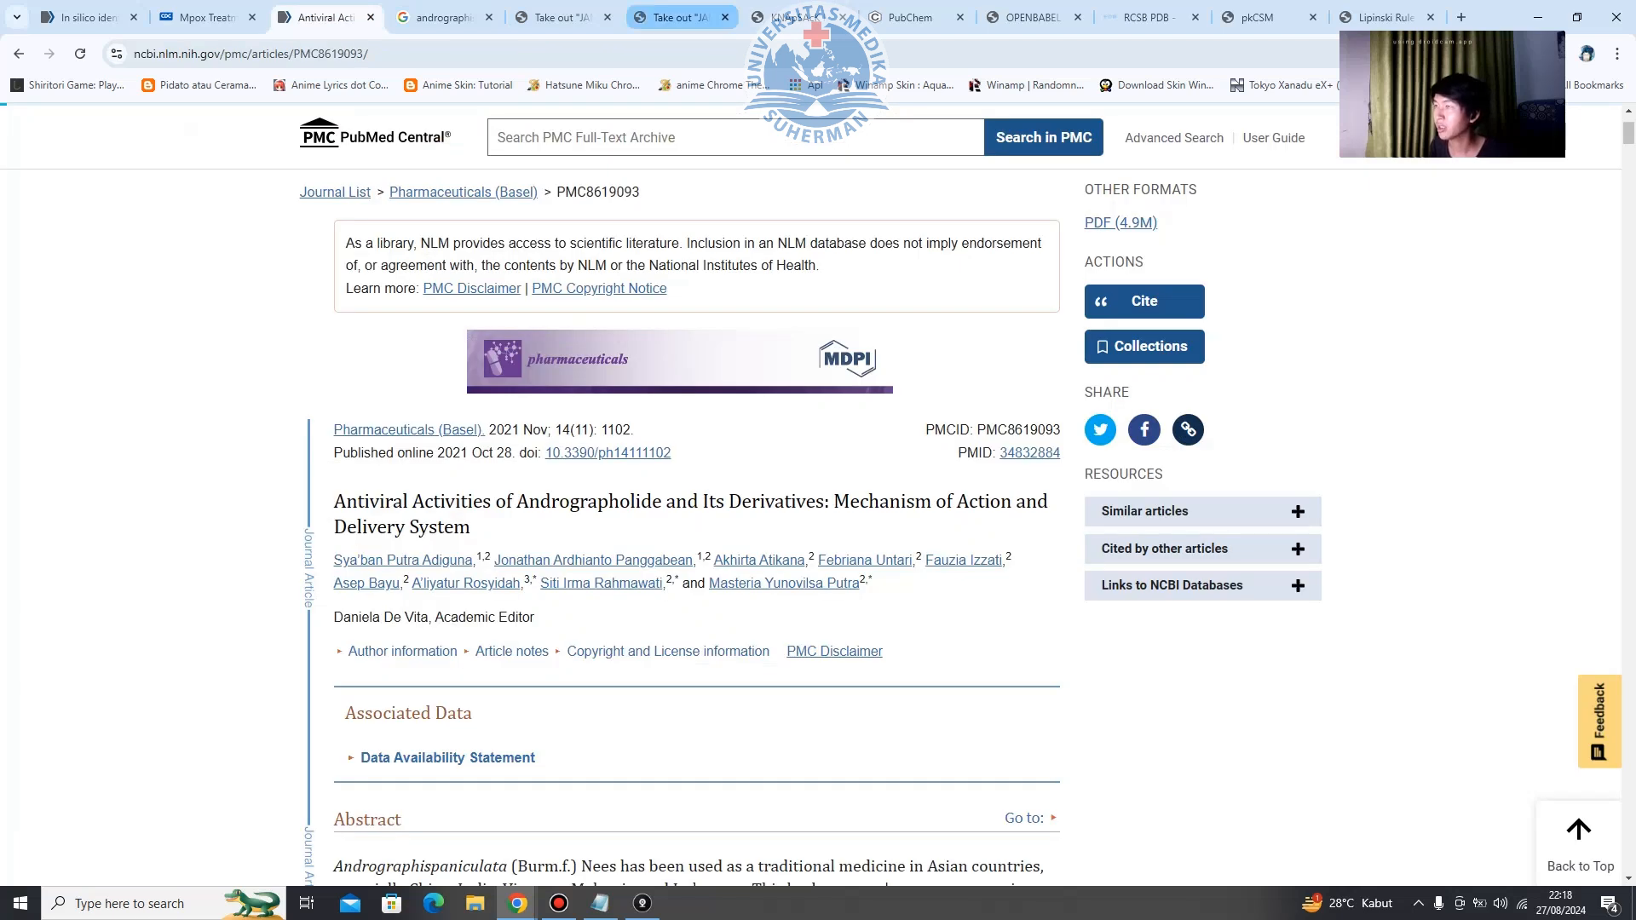
left_click(673, 17)
left_click(794, 17)
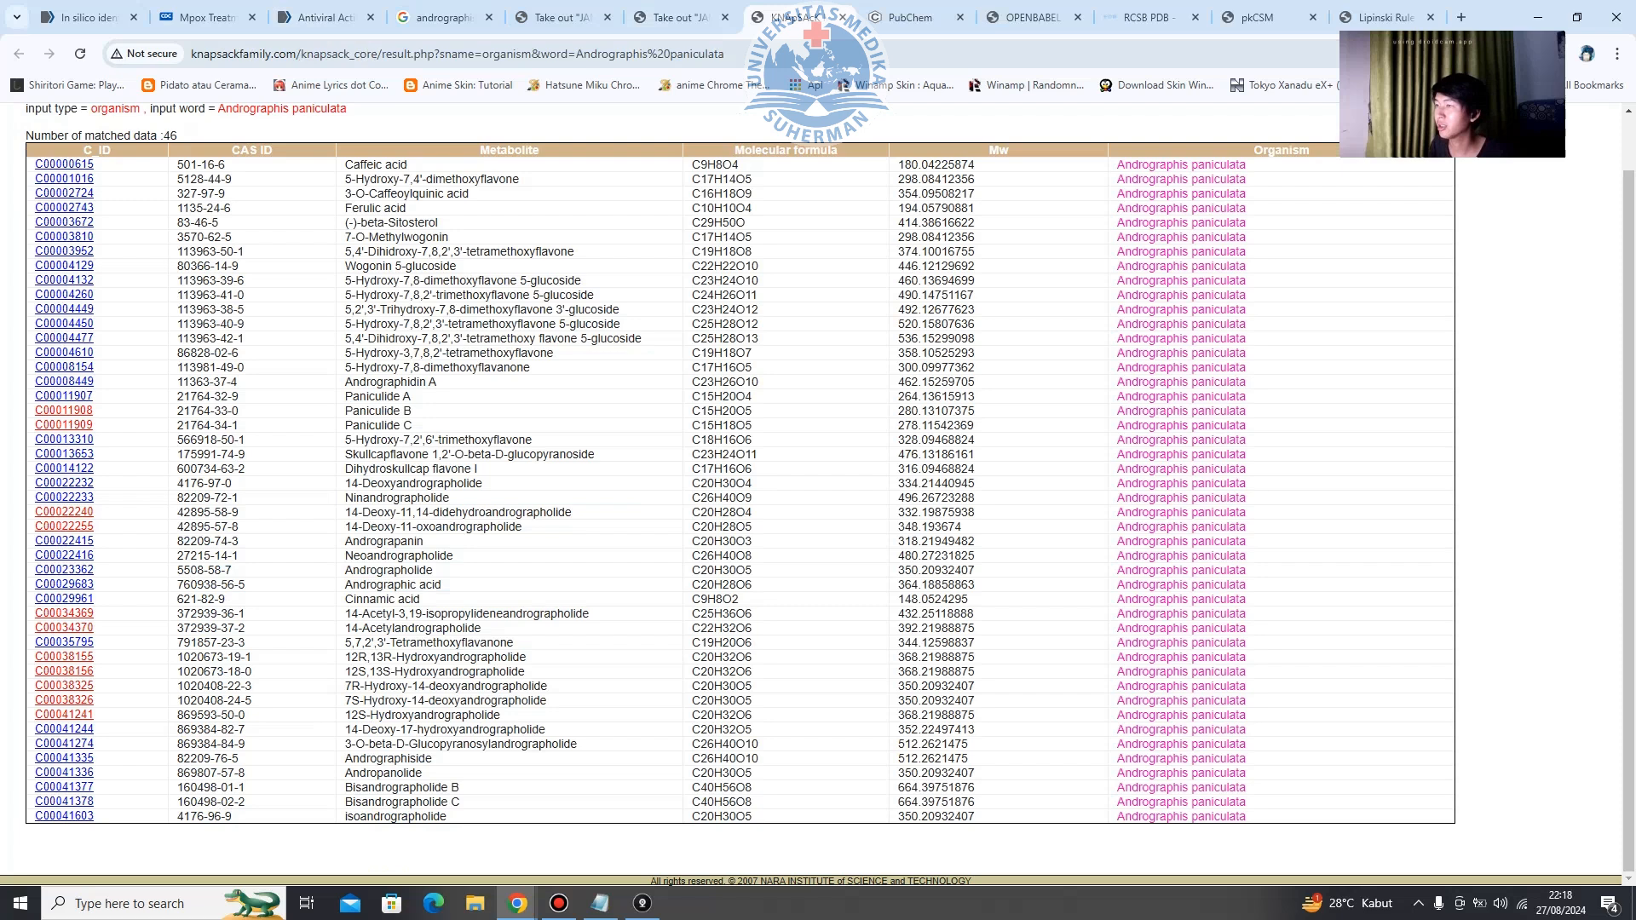
left_click(559, 904)
left_click_drag(1065, 443, 1267, 816)
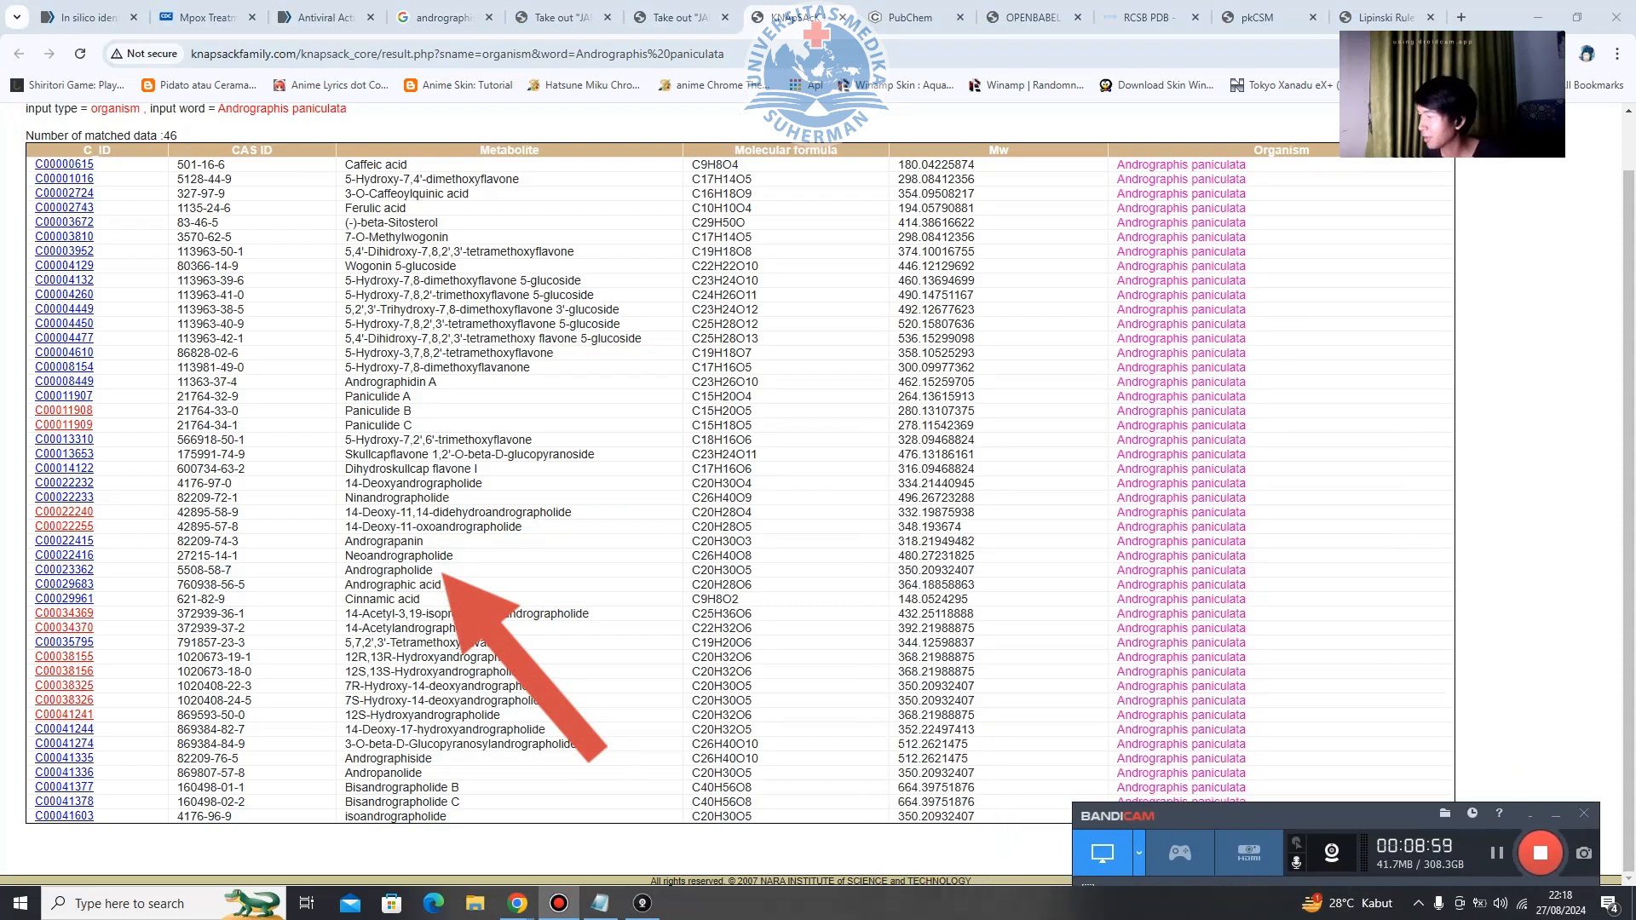
Open the Andrographolide record C00023362 from the metabolite list and copy the compound's name.
left_click(407, 556)
left_click_drag(433, 570, 177, 570)
left_click(64, 570)
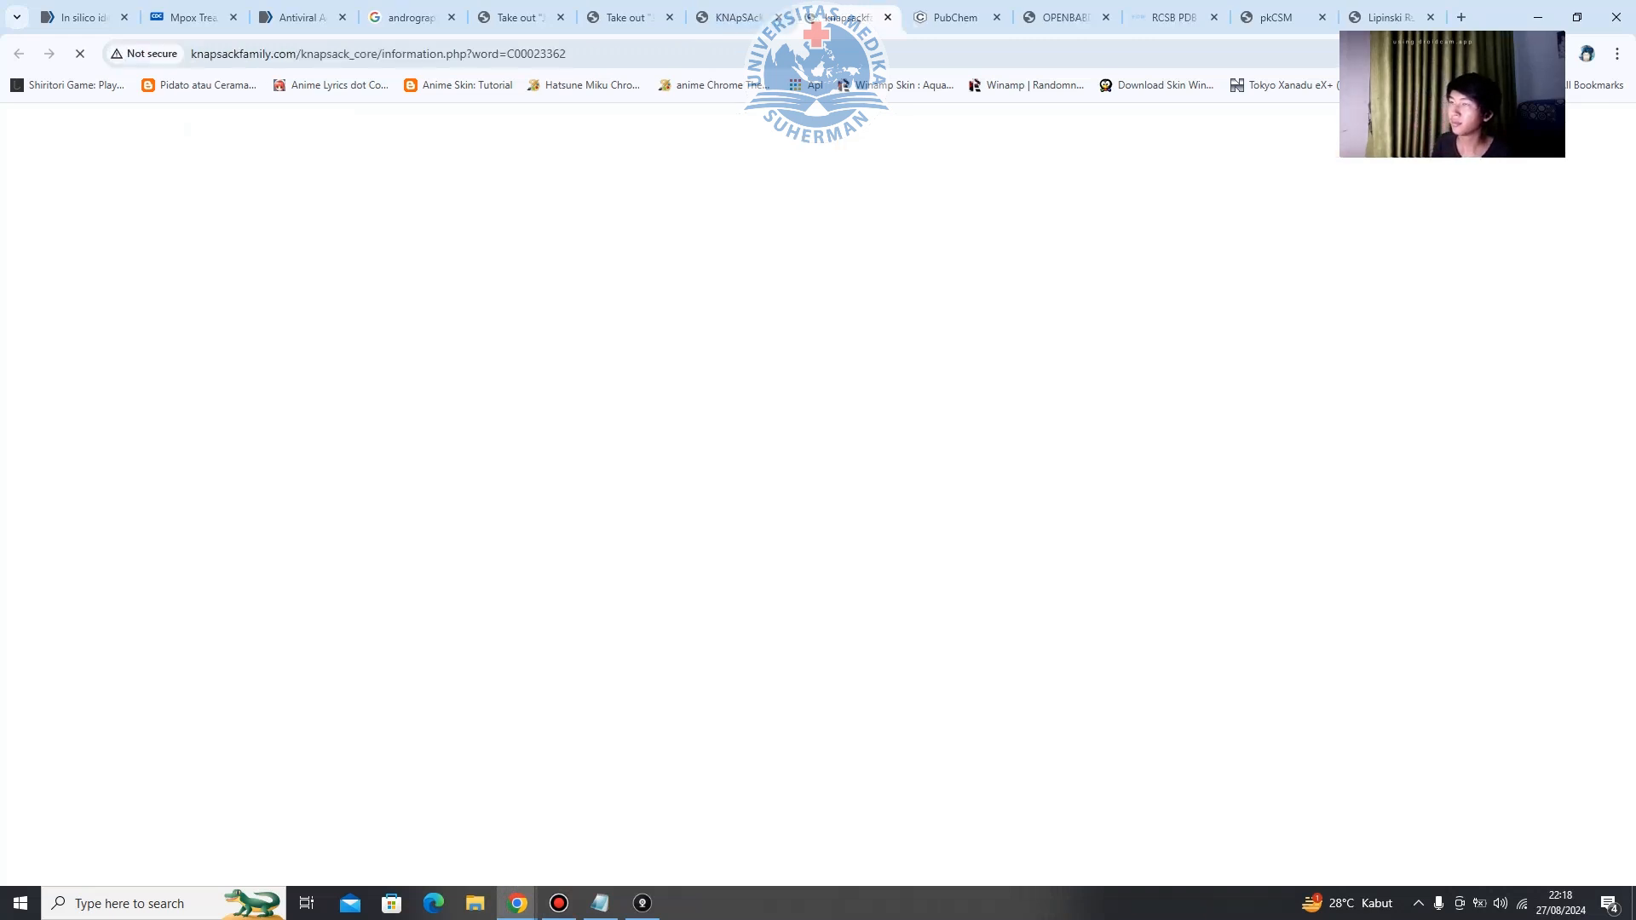
left_click_drag(217, 230, 134, 229)
key("ctrl+c")
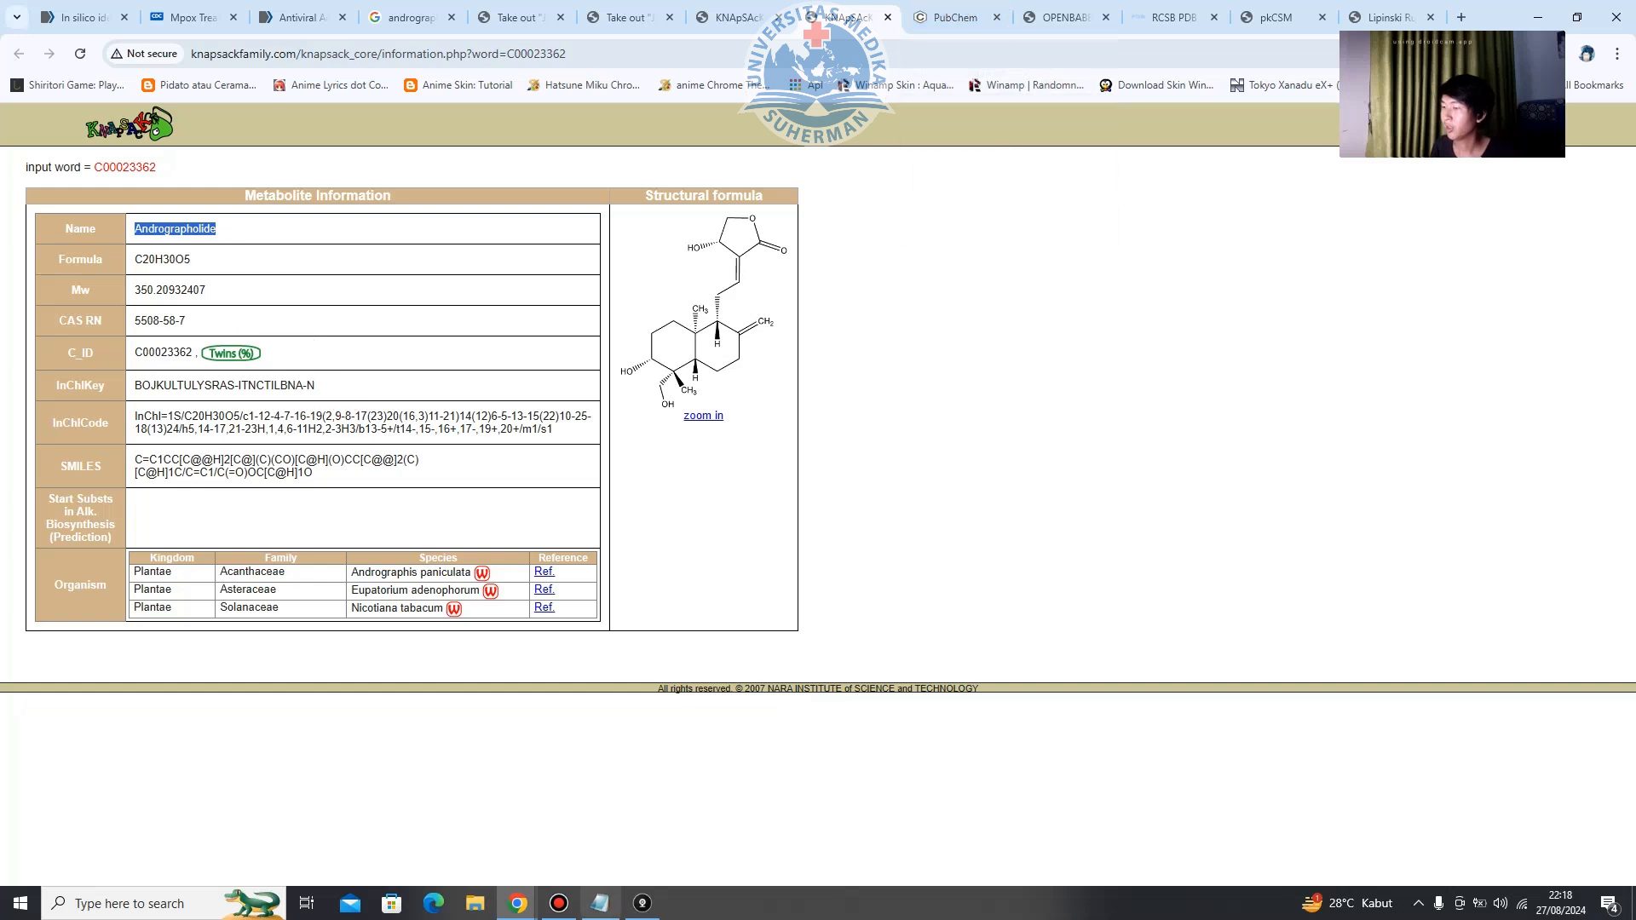
Switch to the Notepad notes, check the list of supporting websites for Pubchem, and minimize the notes.
left_click(600, 903)
left_click(606, 492)
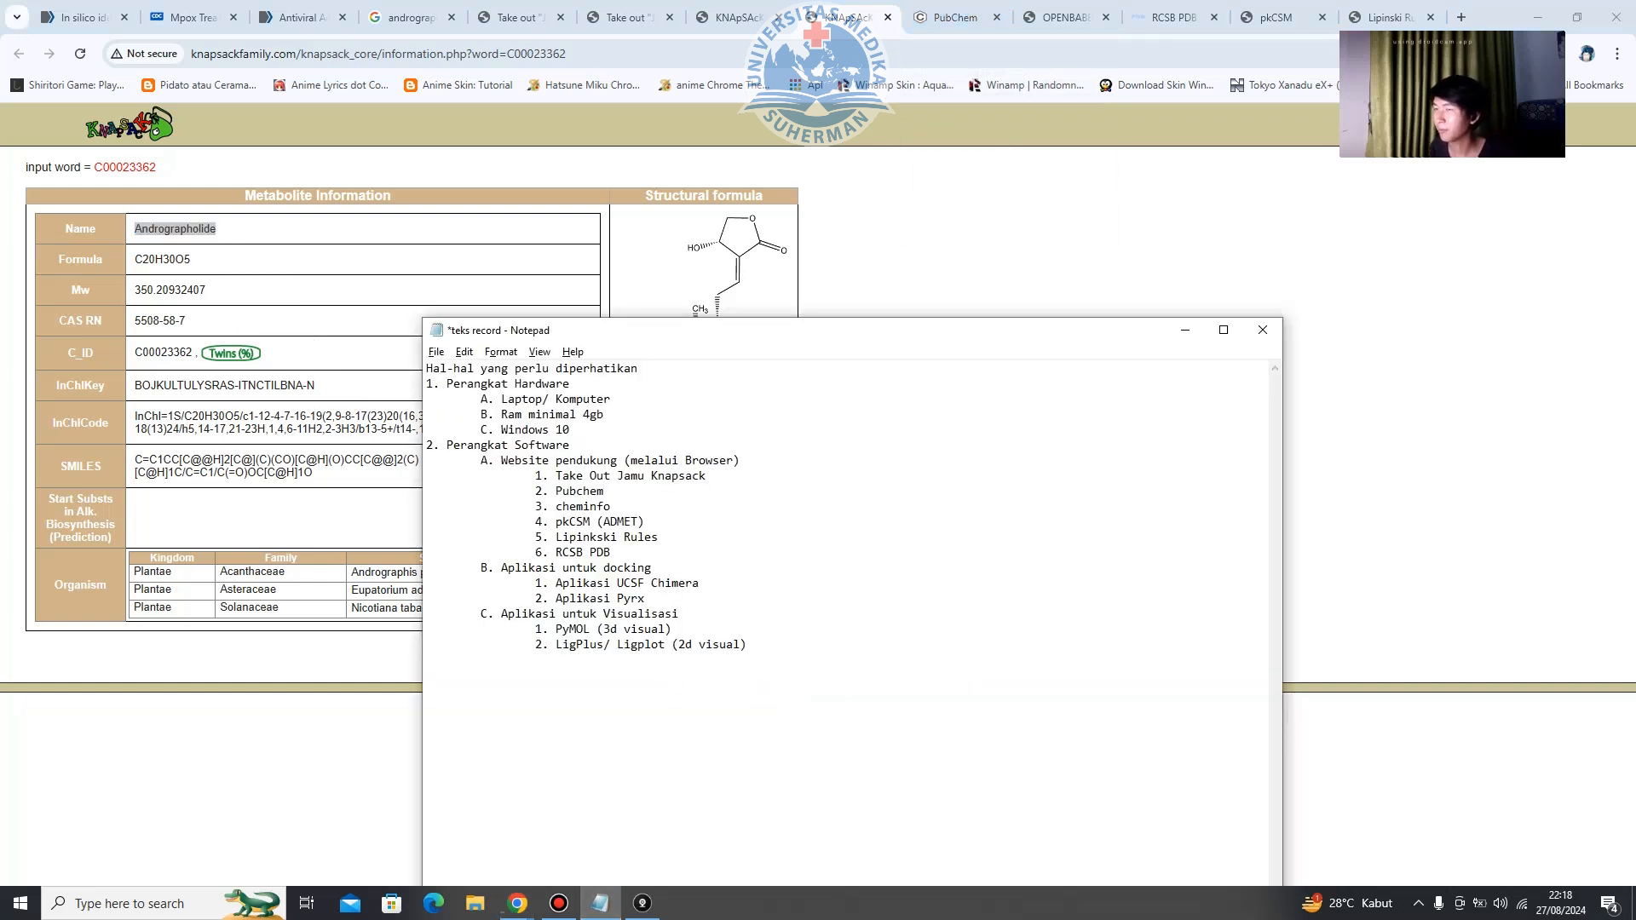
left_click(1185, 329)
Search PubChem for Andrographolide and open the compound summary of the best match.
left_click(955, 17)
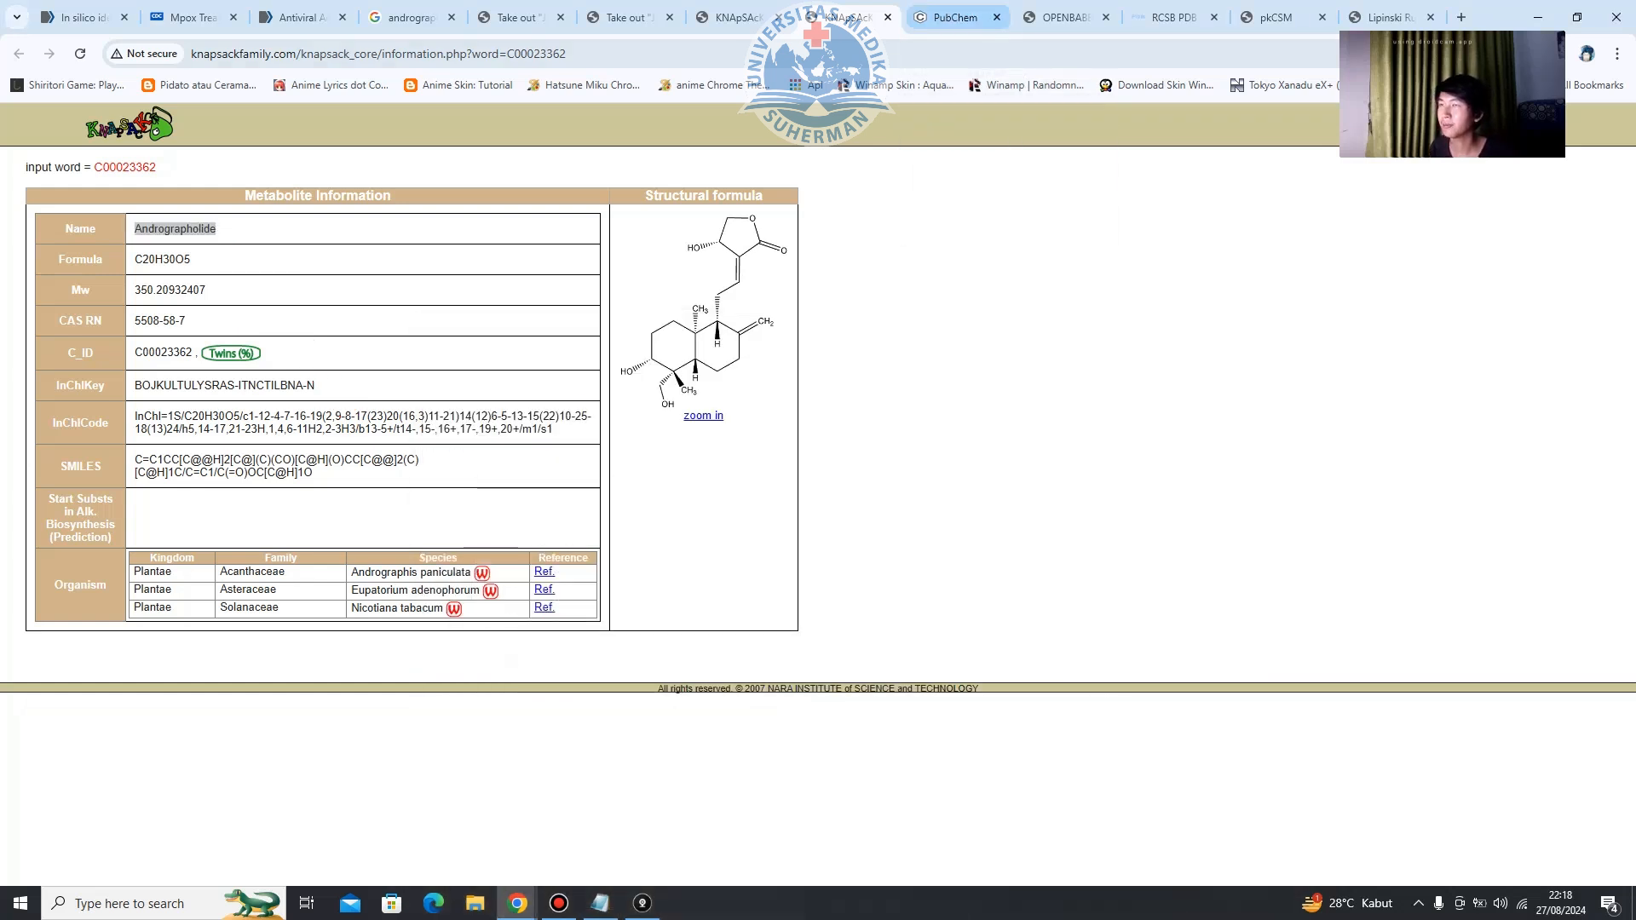
key("ctrl+v")
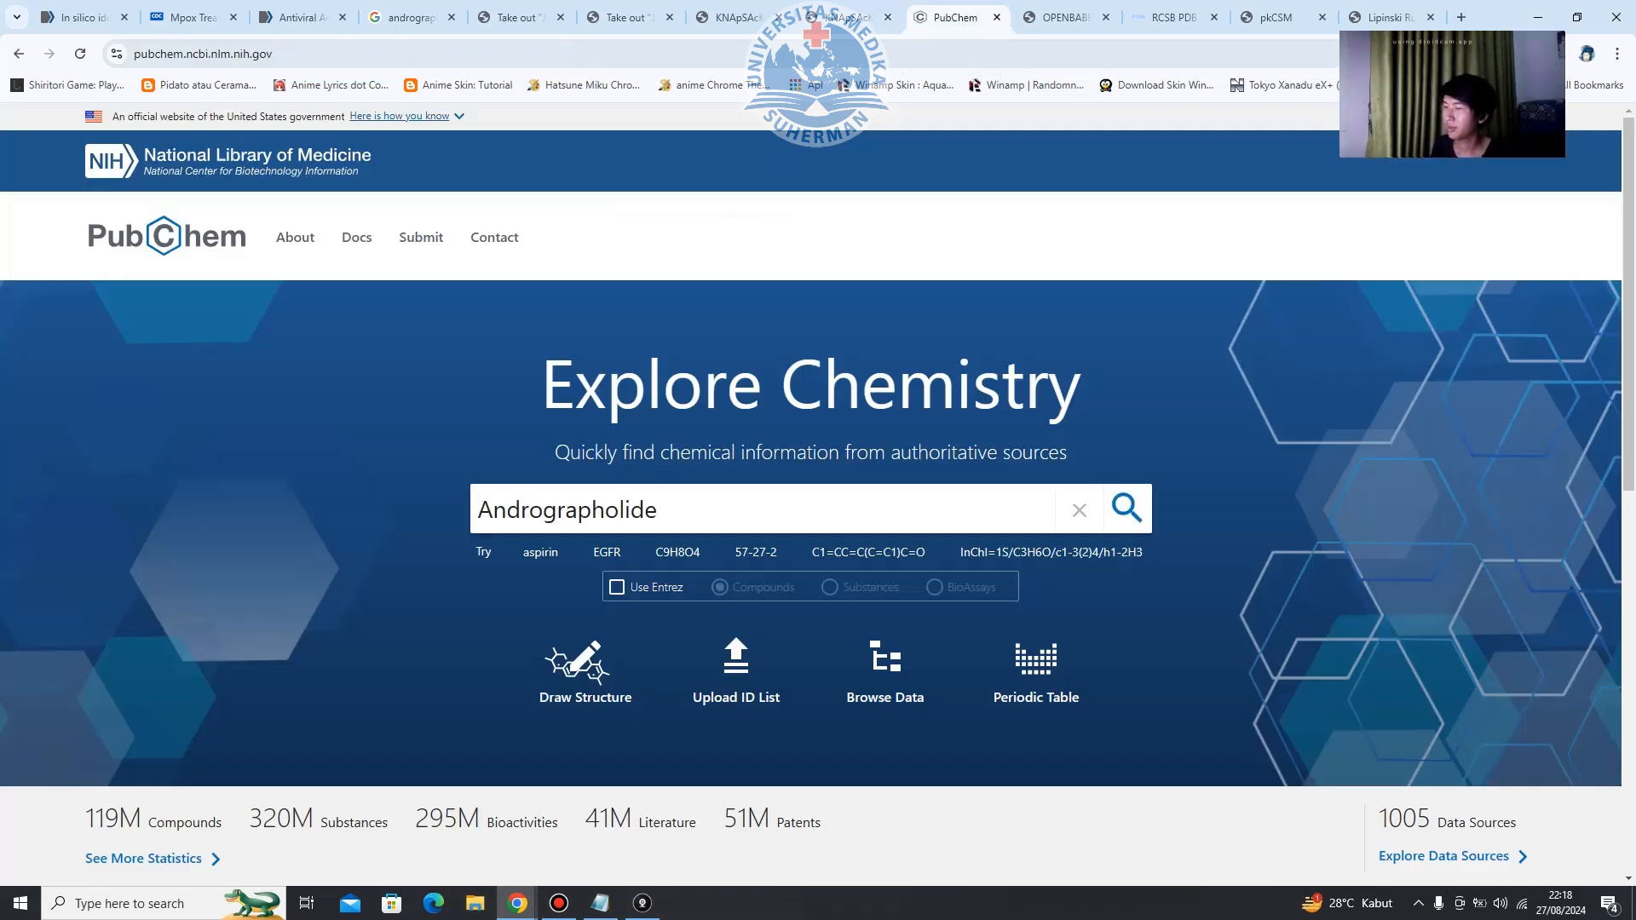
key("Return")
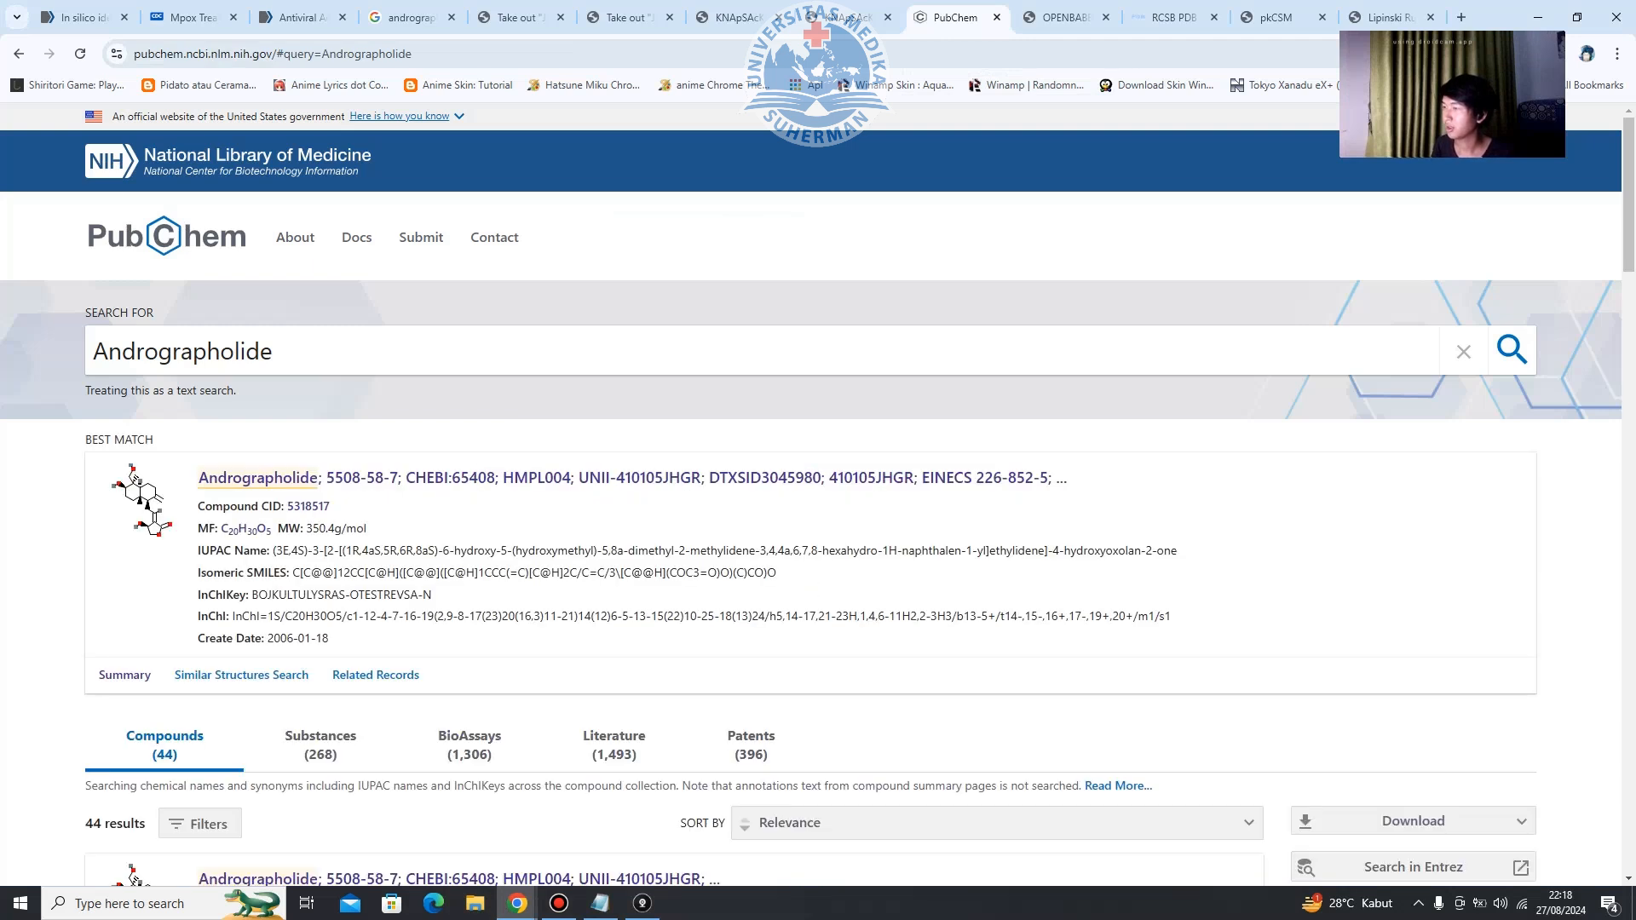
left_click(256, 477)
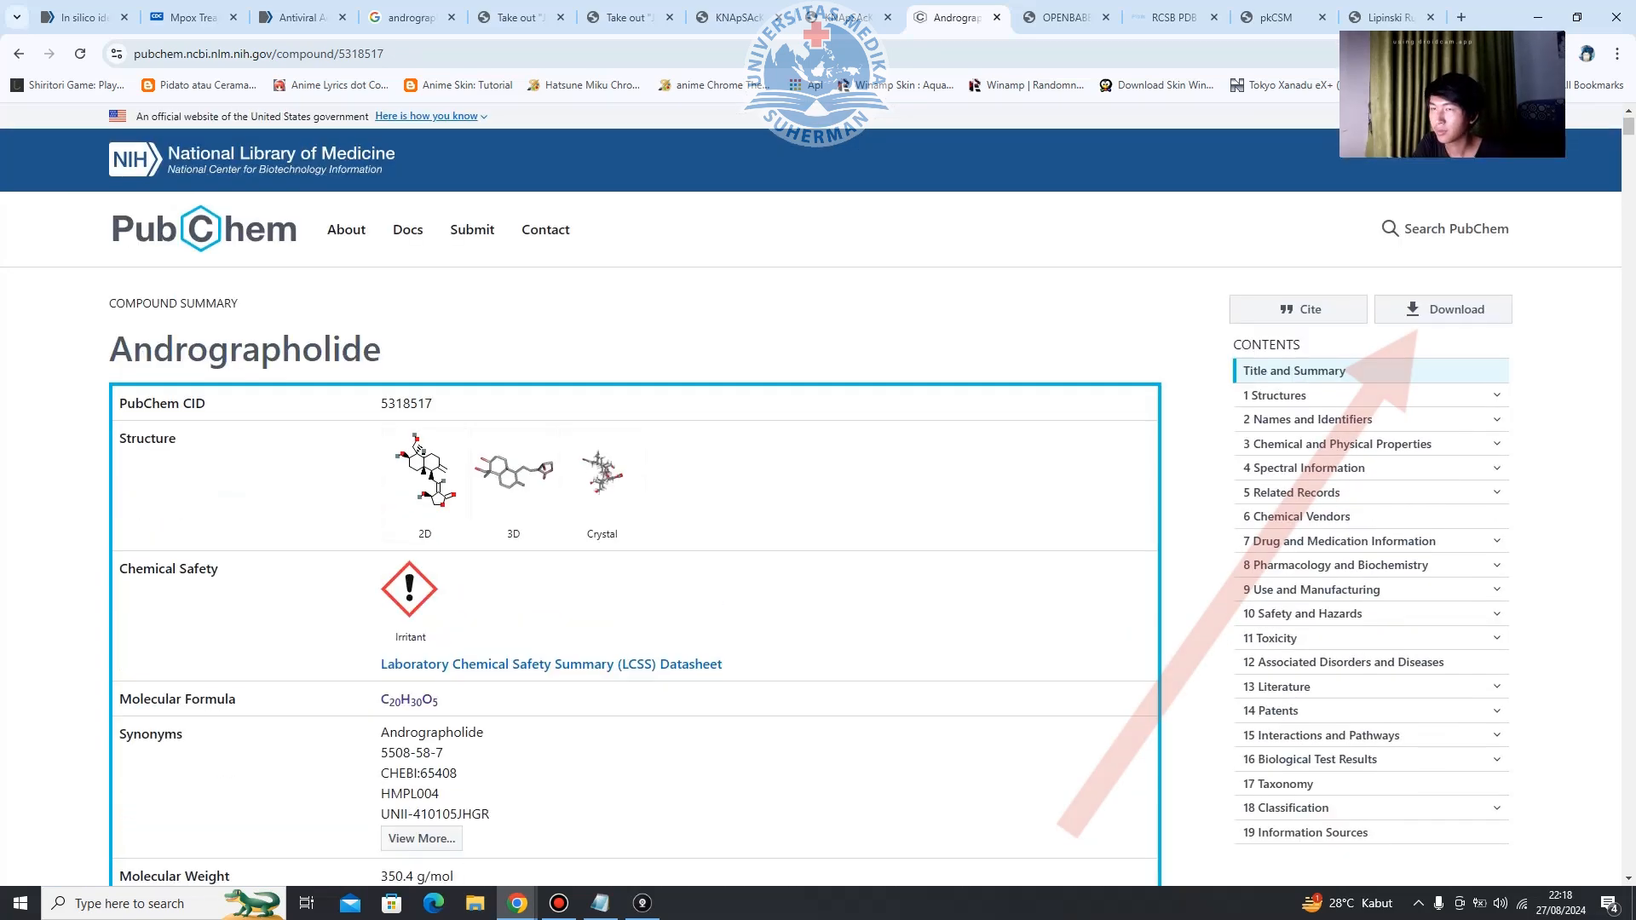
Download the 2D structure of Andrographolide in SDF format and check it in the browser's recent downloads.
left_click(1443, 308)
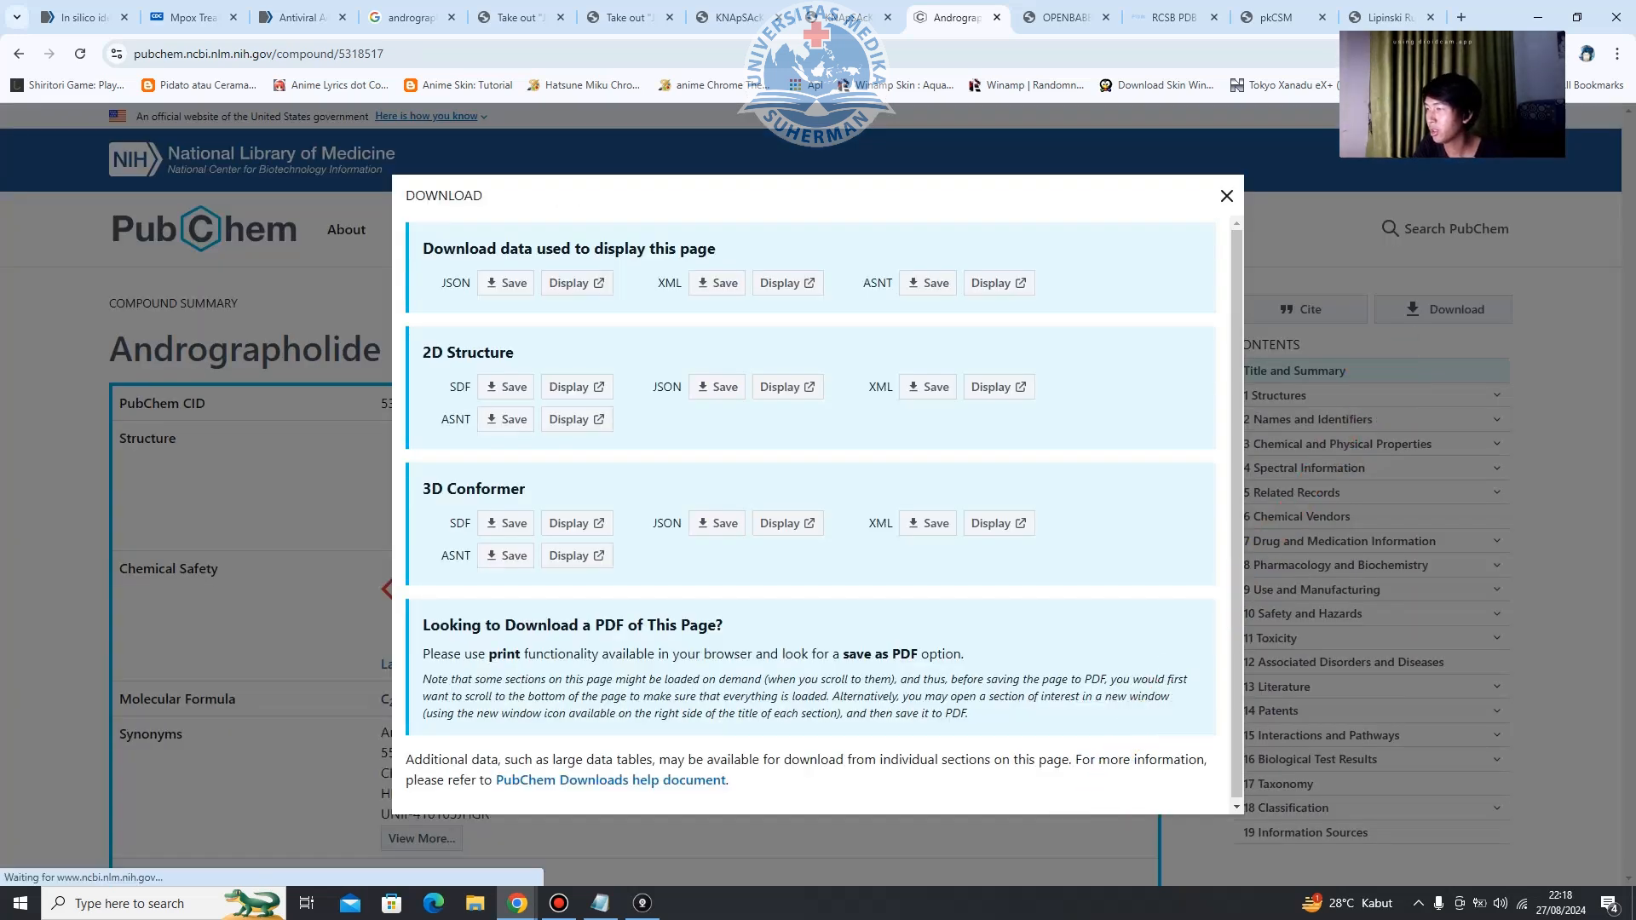
mouse_move(423, 352)
left_mouse_down()
mouse_move(515, 353)
mouse_move(471, 387)
left_mouse_up()
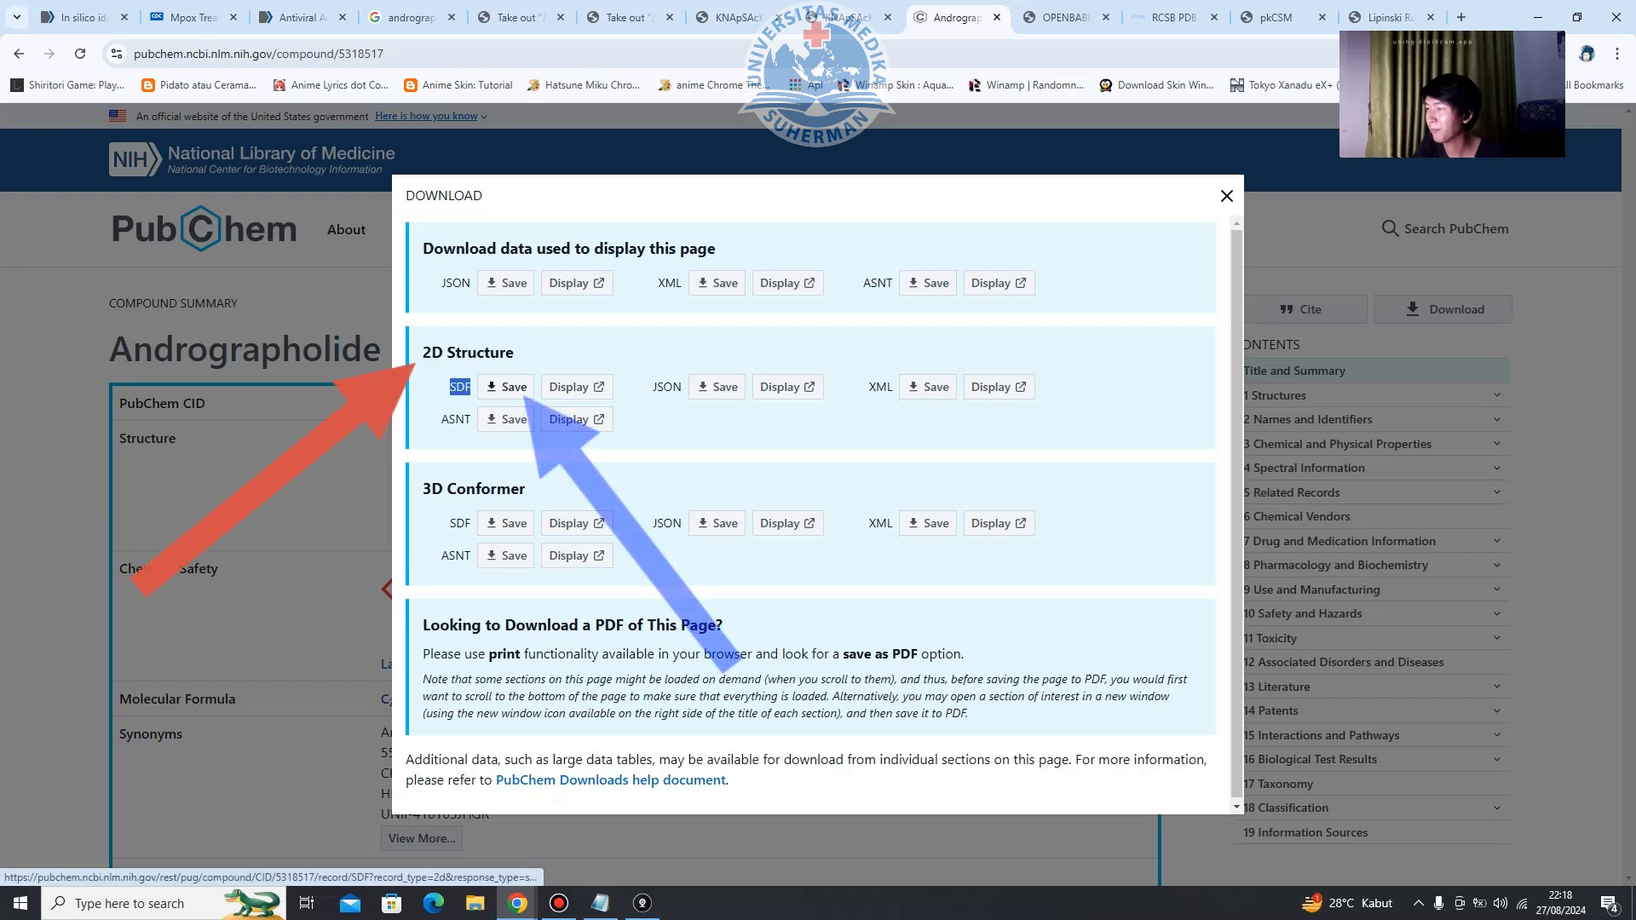
left_click(507, 387)
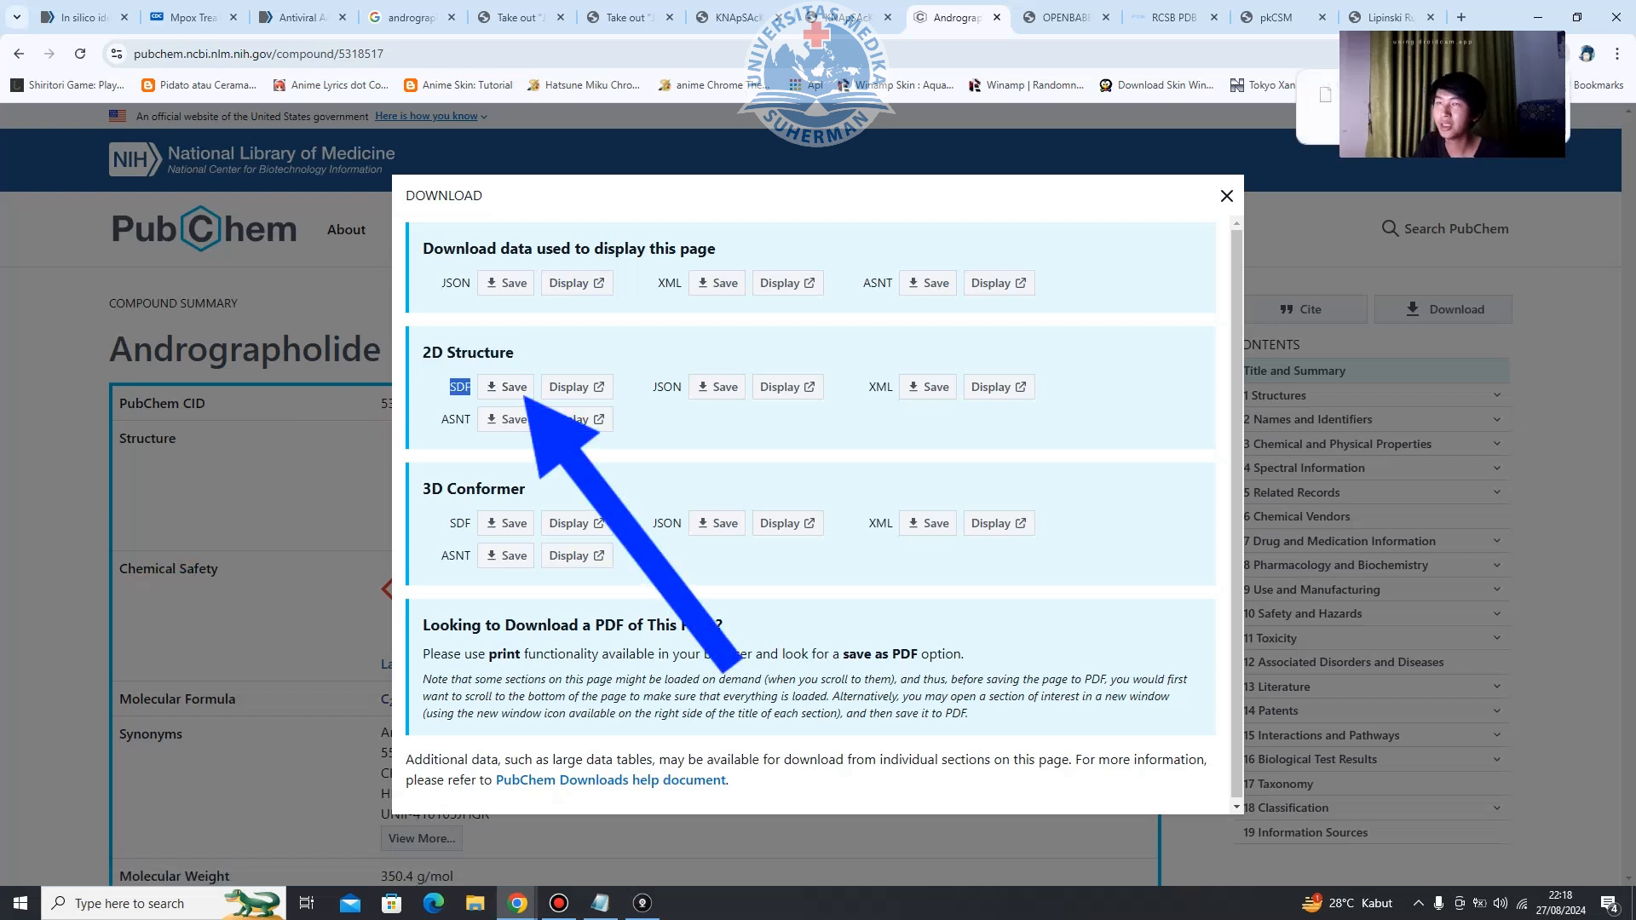
left_click_drag(1499, 17, 721, 151)
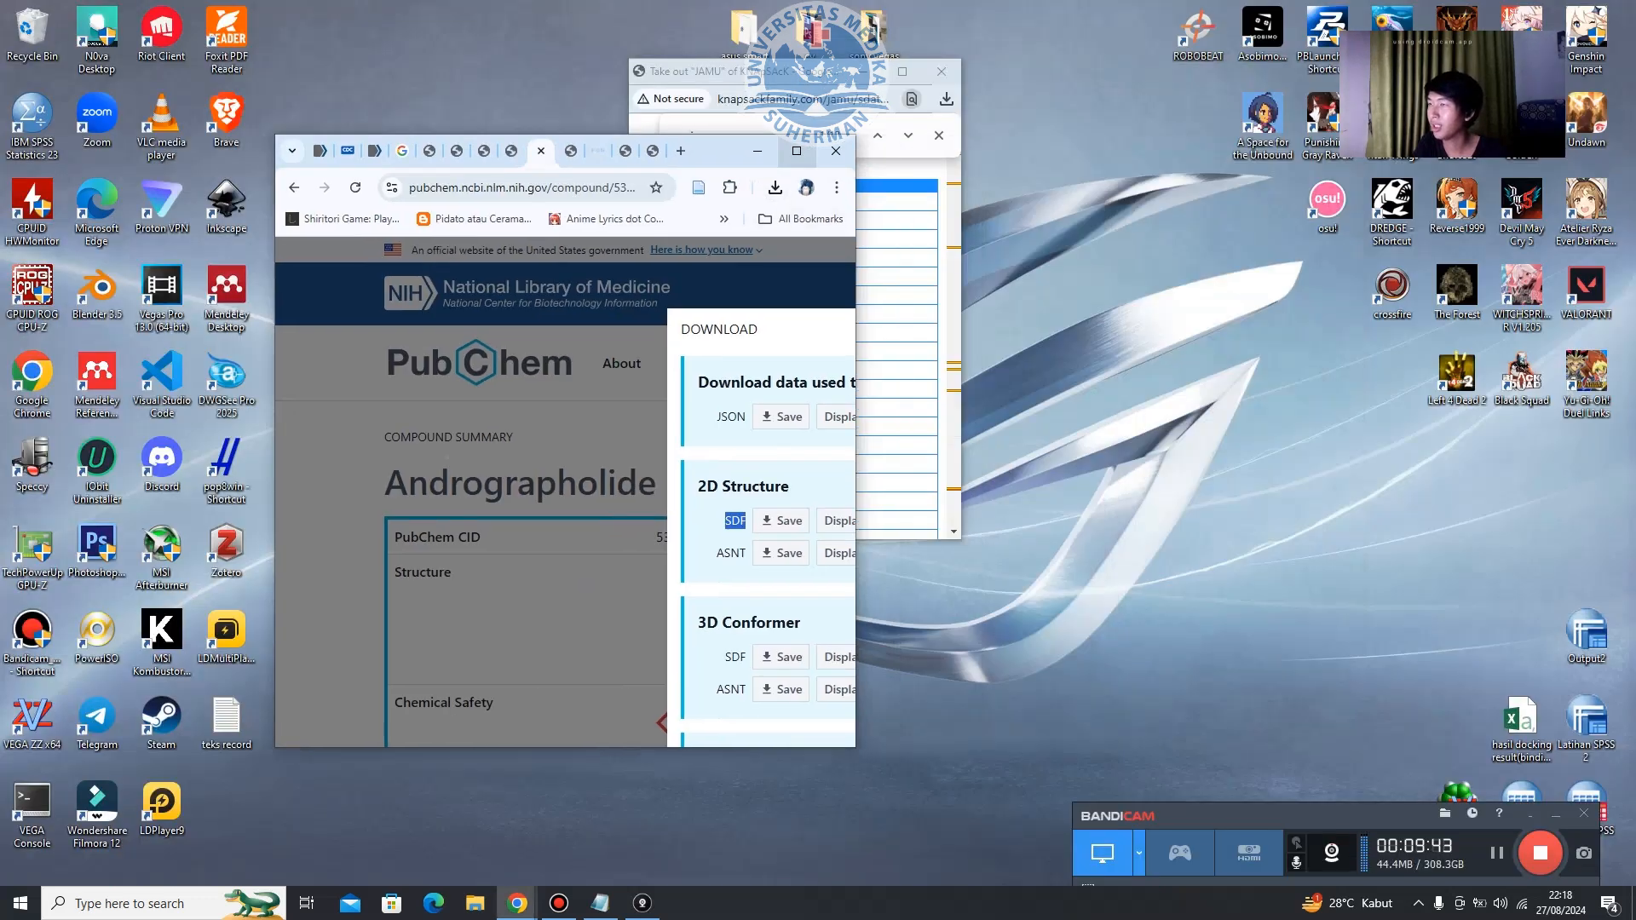
left_click(776, 187)
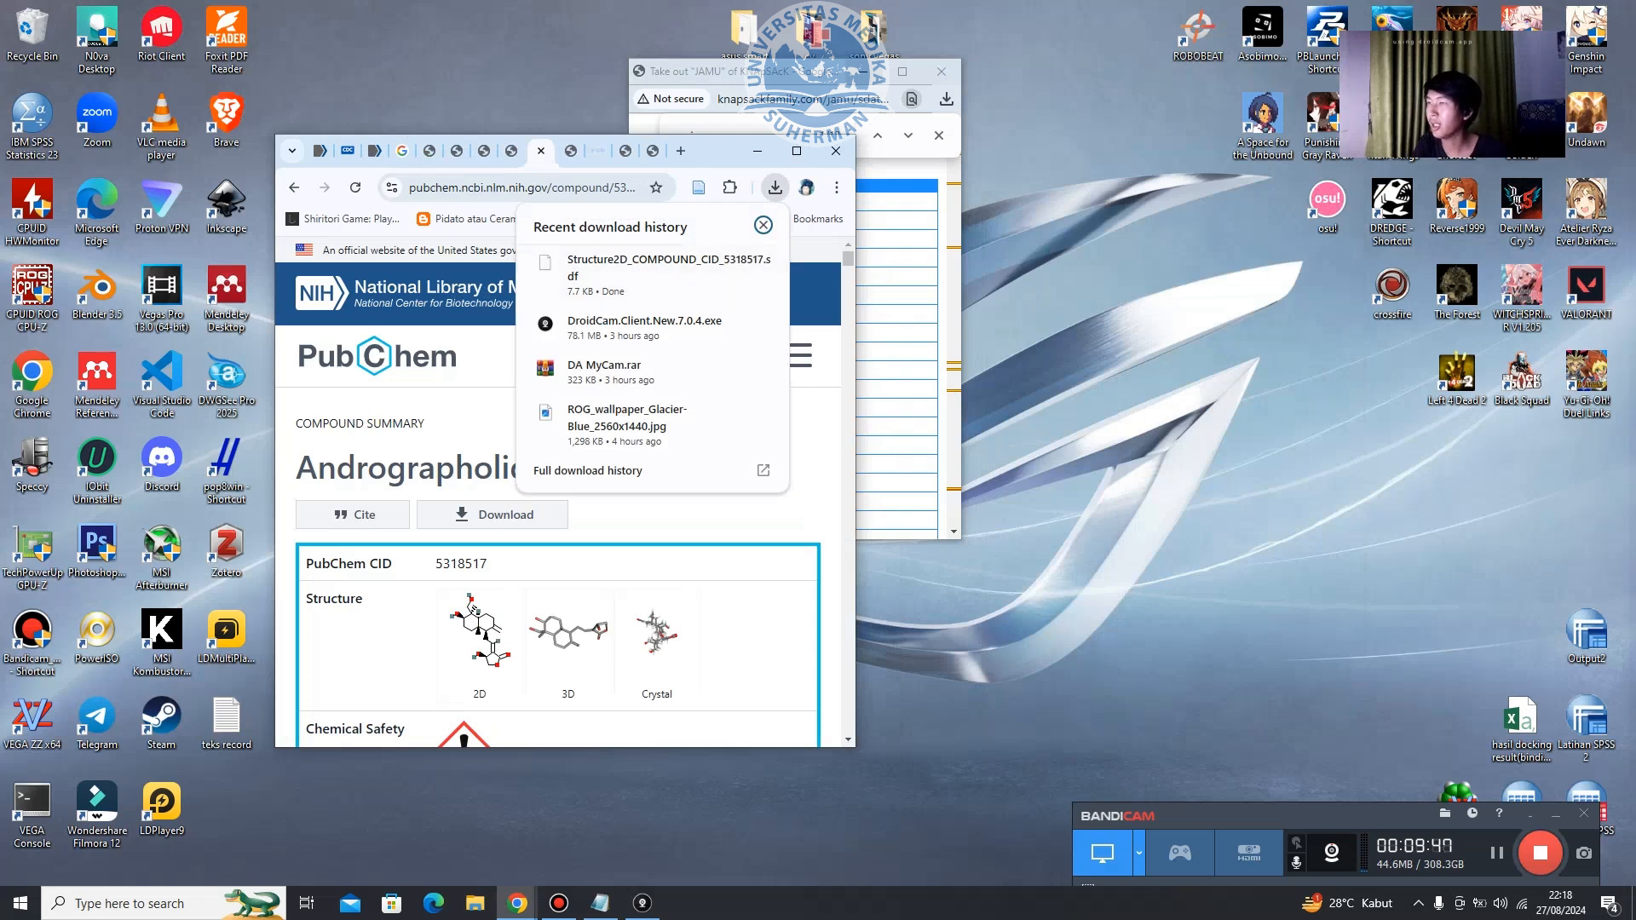
Close the herb list window and open the projeck docking folder from the desktop beside the browser window.
left_click(942, 71)
left_click_drag(720, 150, 508, 182)
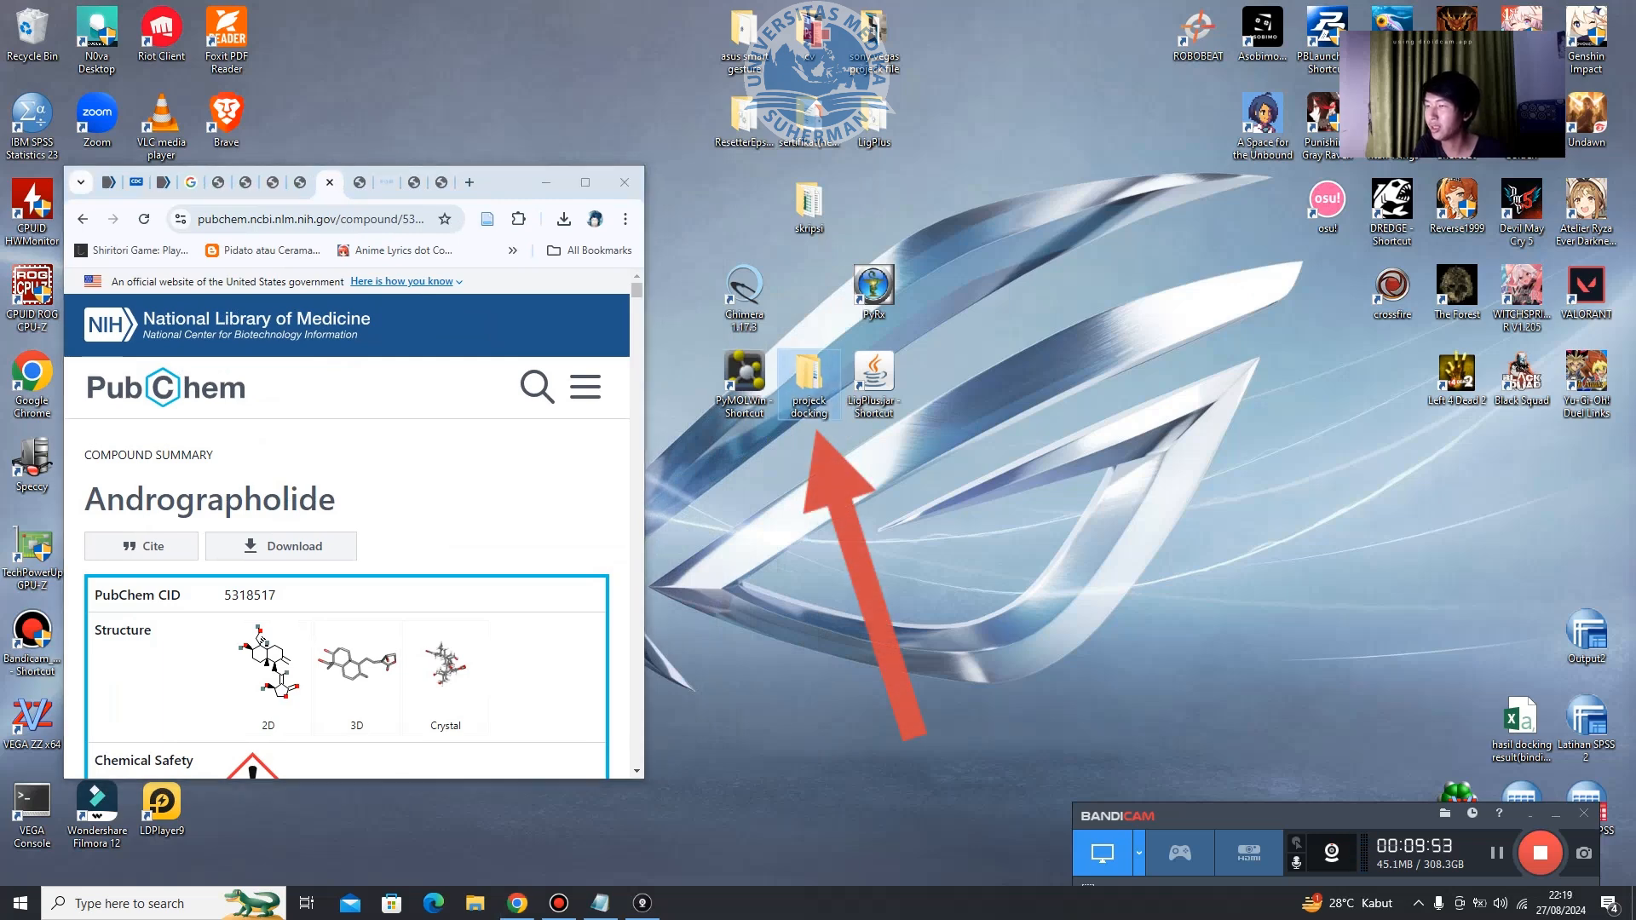
double_click(809, 375)
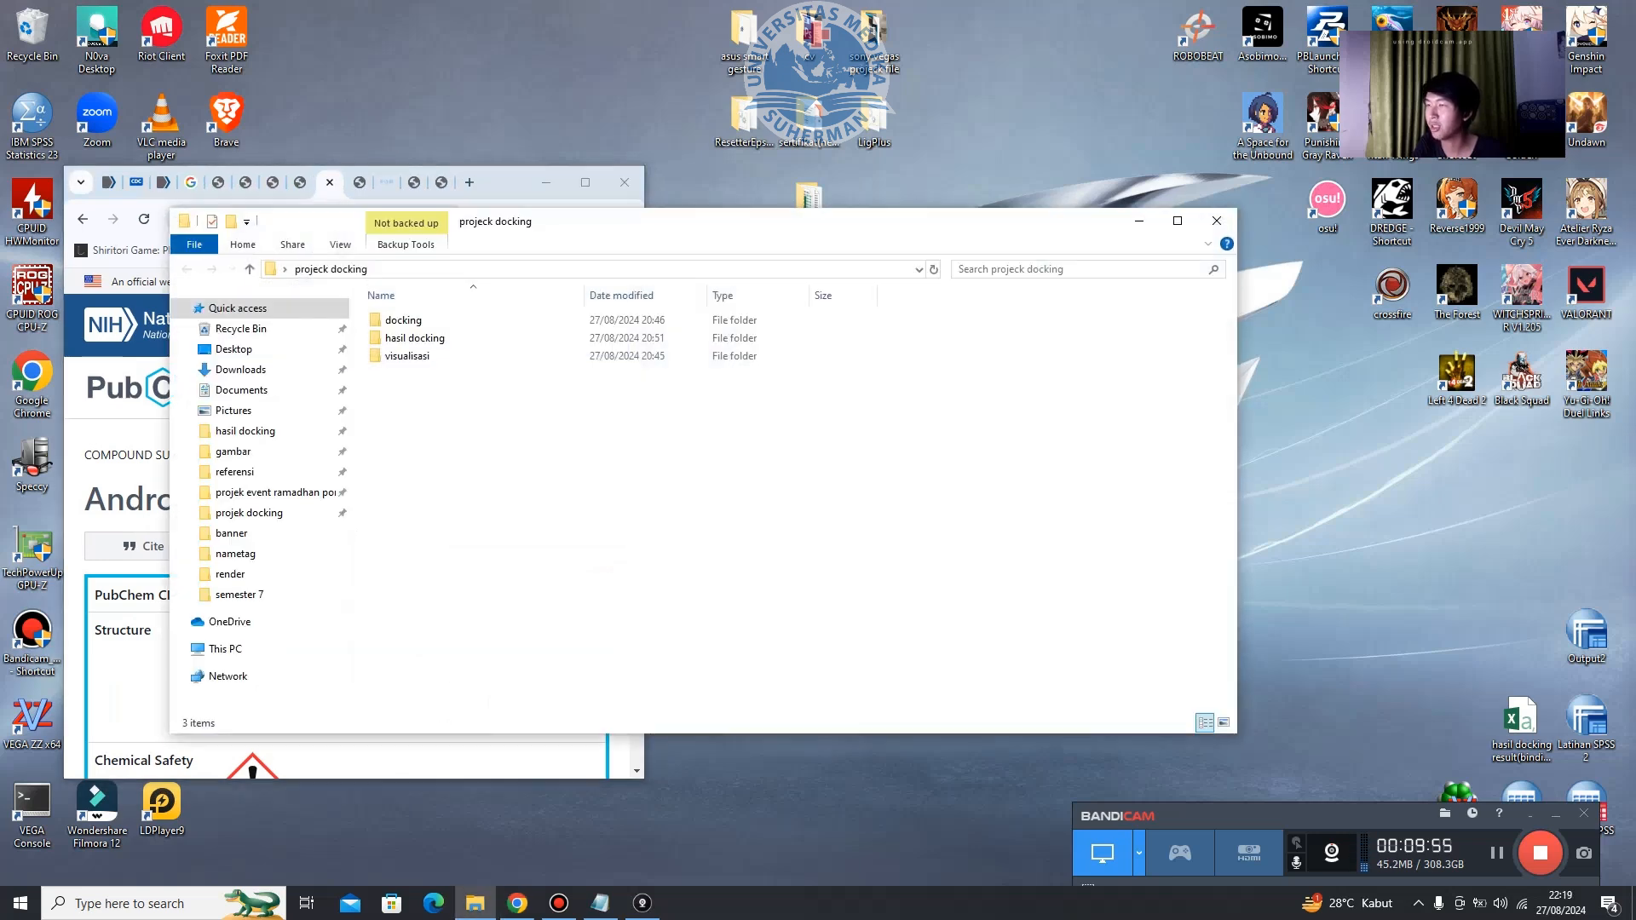
left_click_drag(724, 221, 1169, 311)
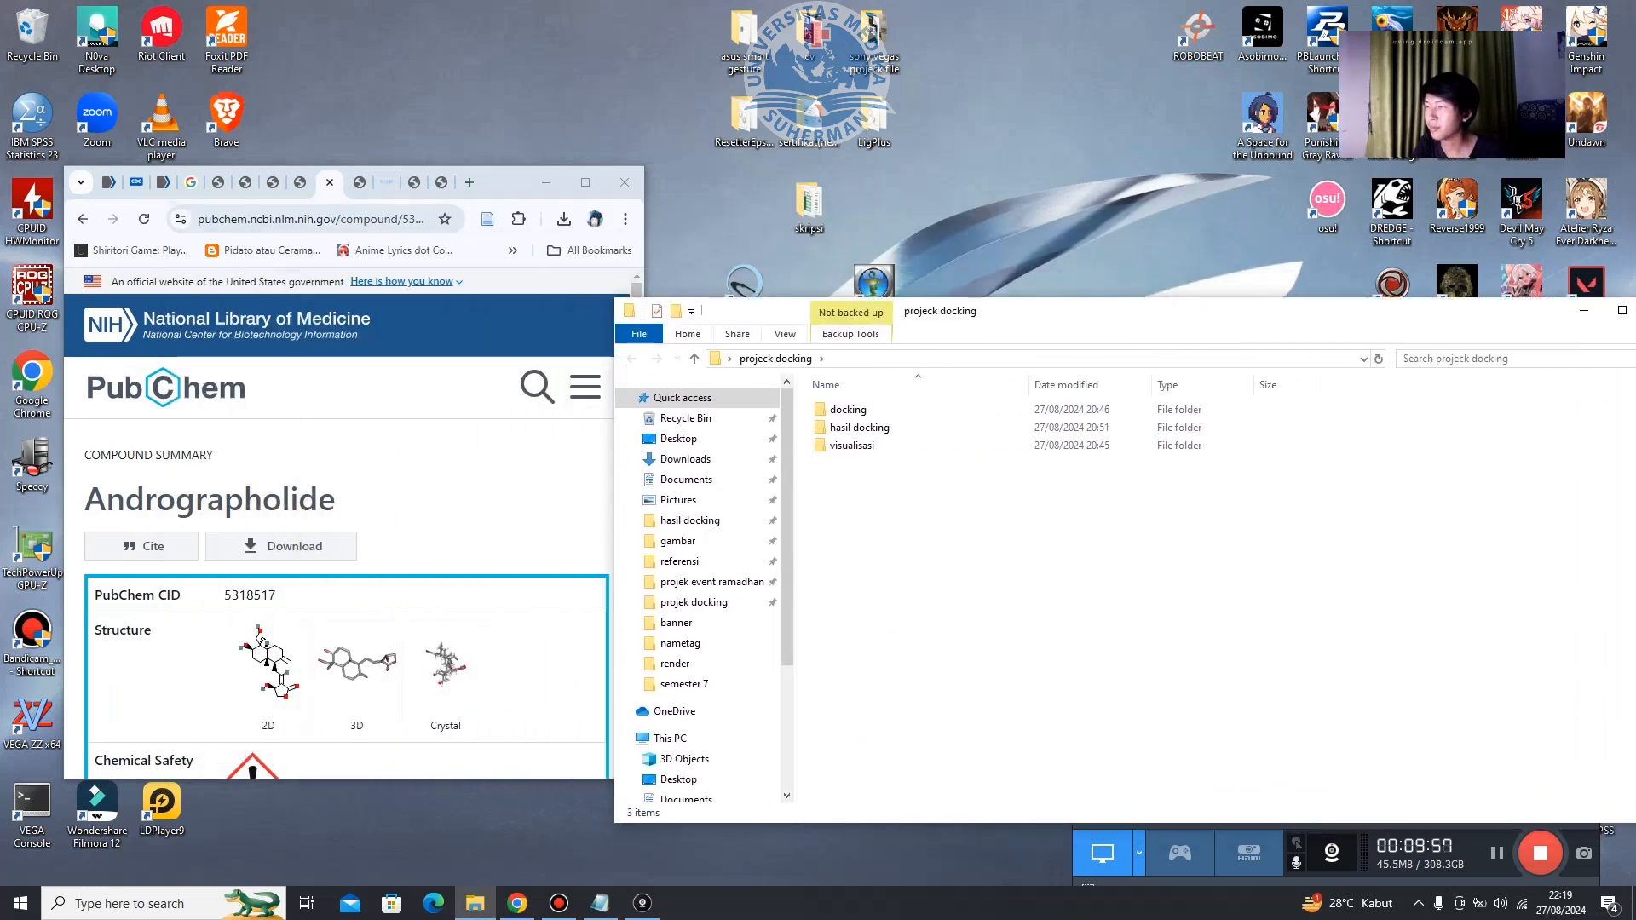
Move the downloaded Andrographolide SDF file from Downloads into projeck docking > docking > senyawa tanaman > sdf.
left_click(563, 219)
left_click(517, 293)
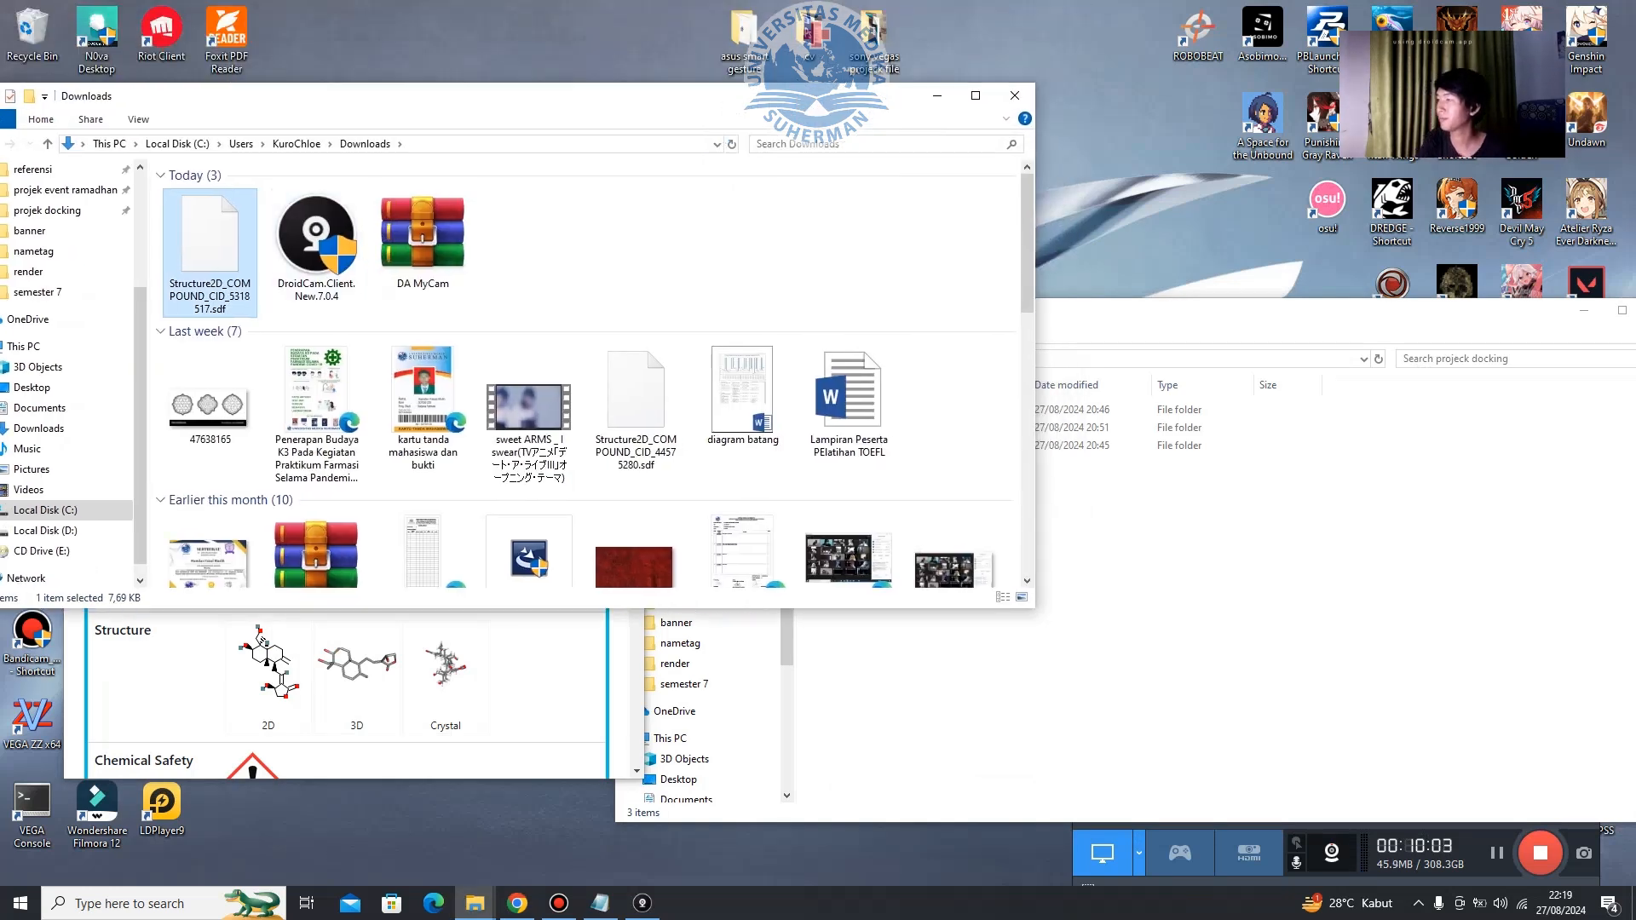
key("ctrl+x")
left_click(1125, 580)
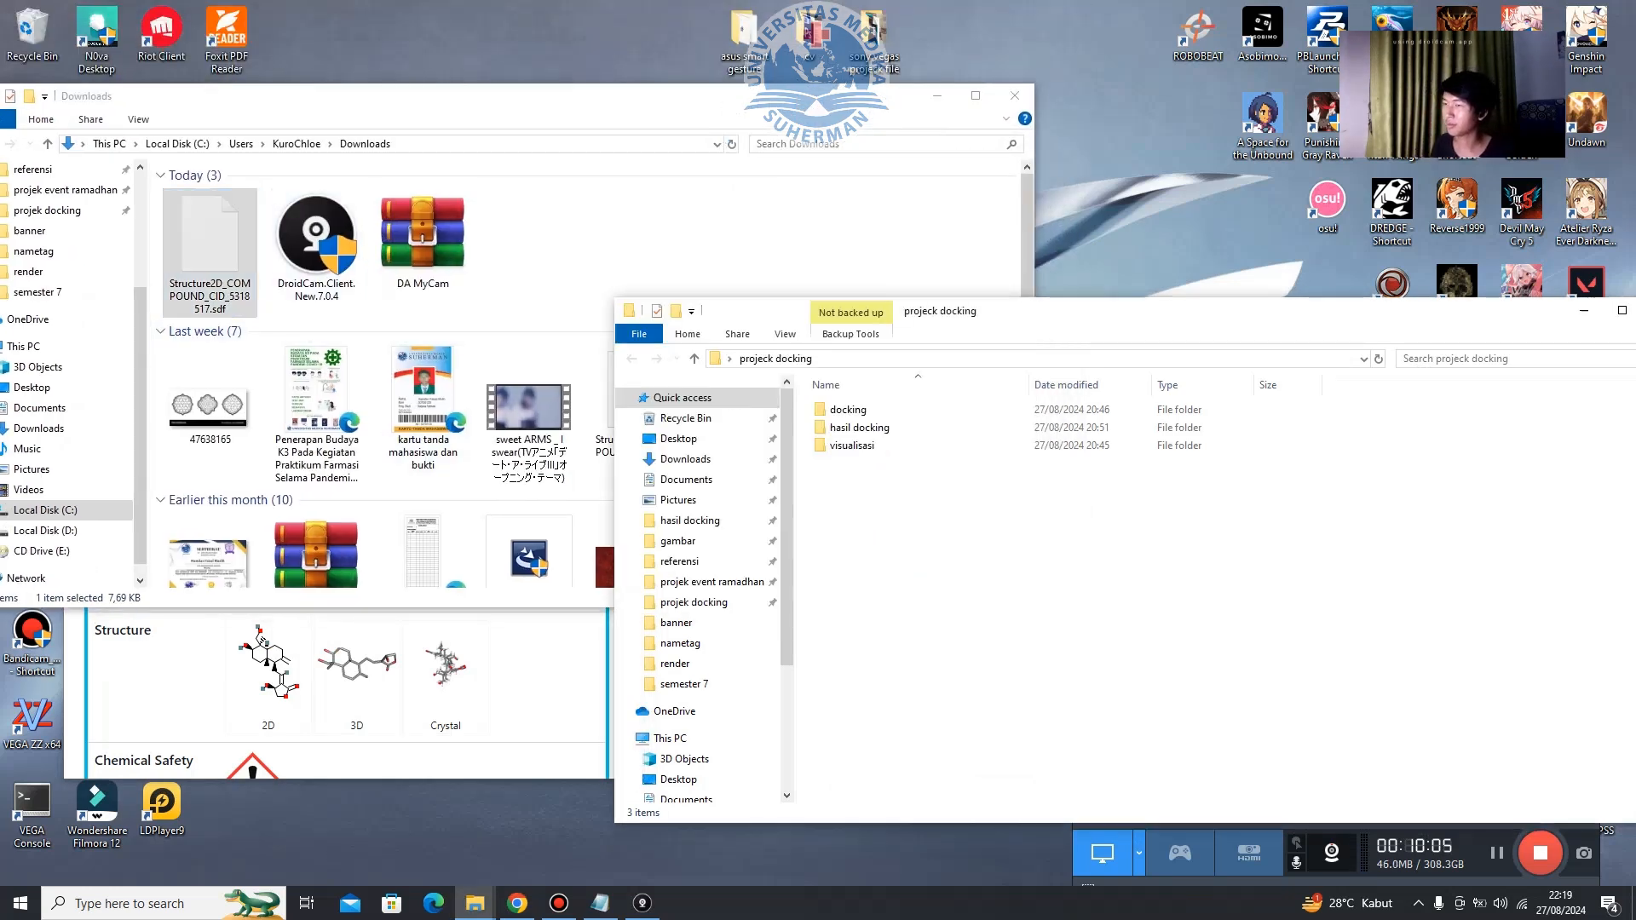
double_click(848, 410)
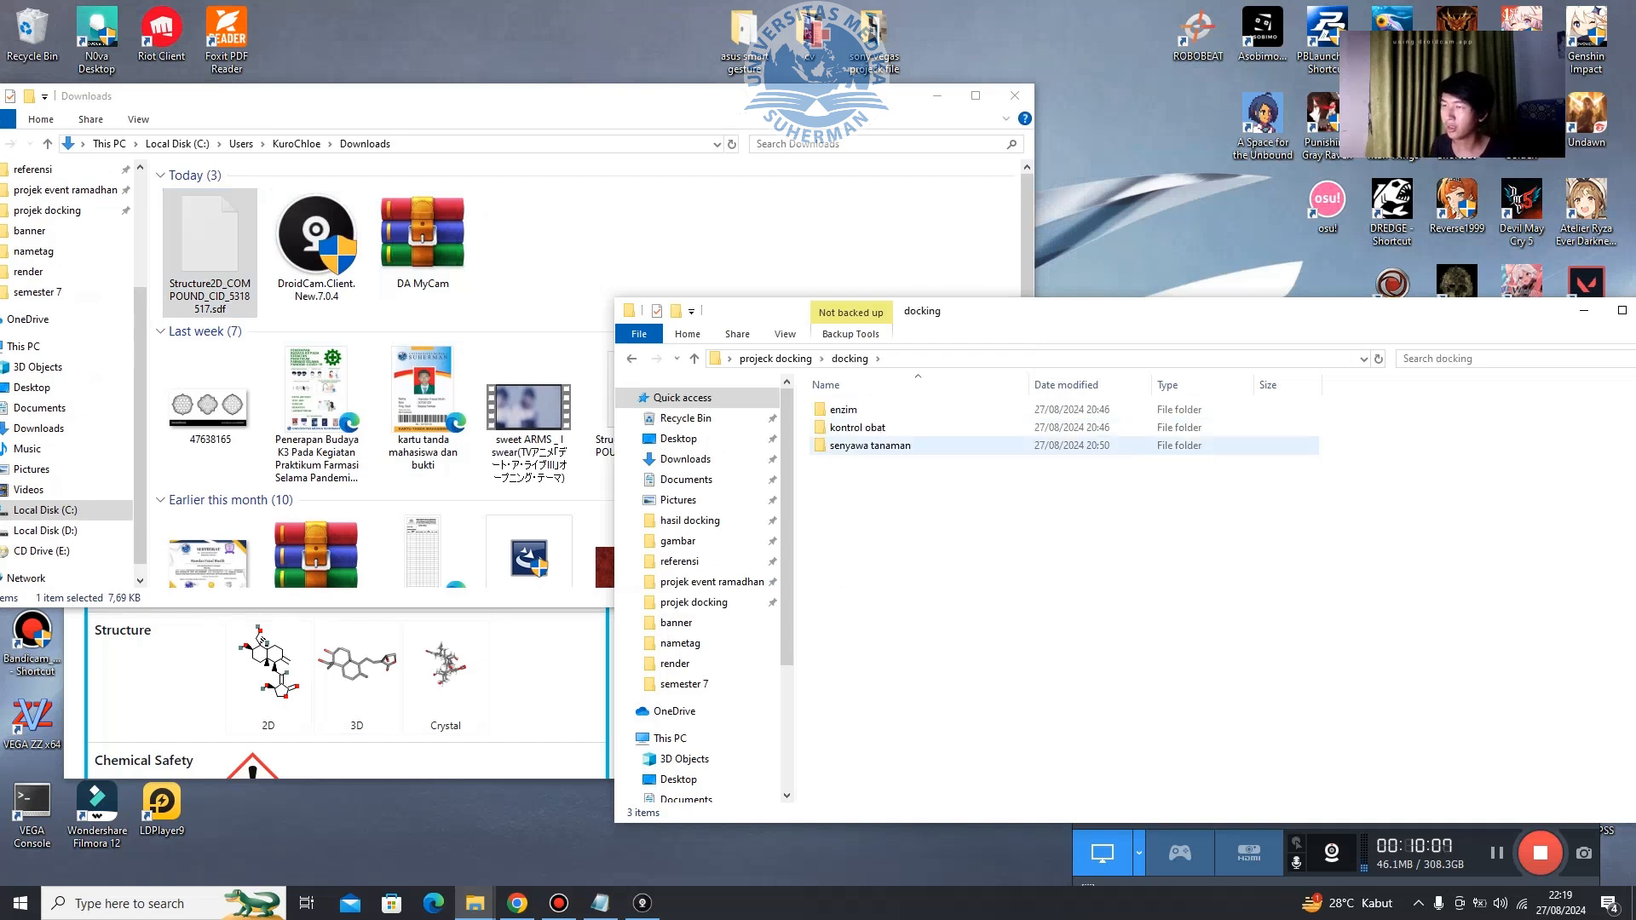
double_click(873, 445)
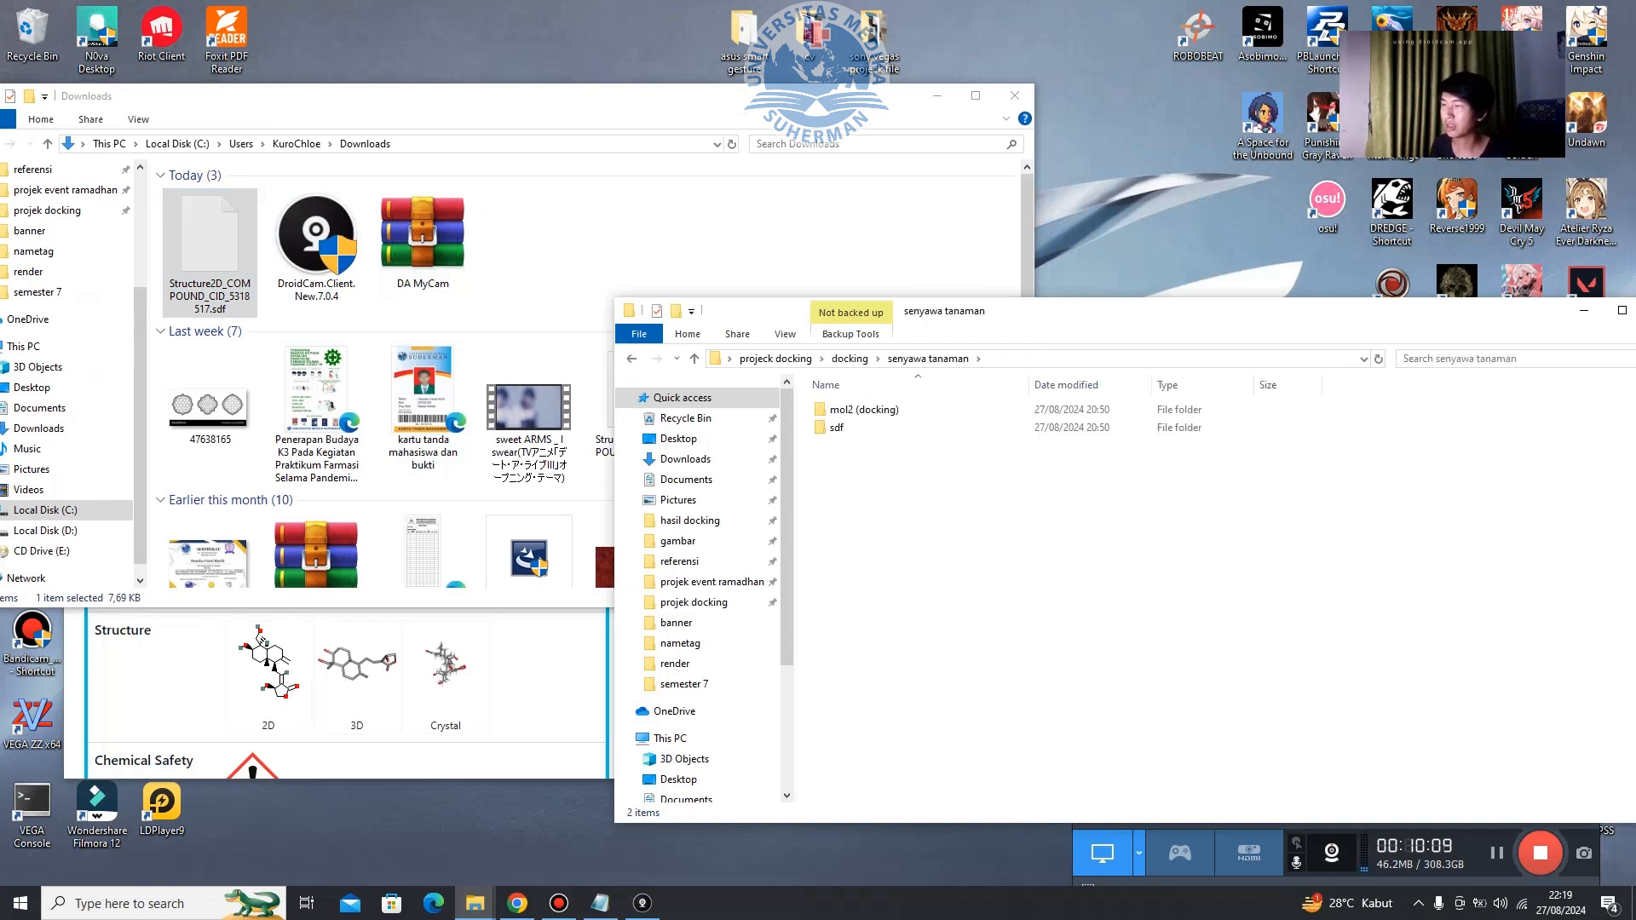
double_click(836, 427)
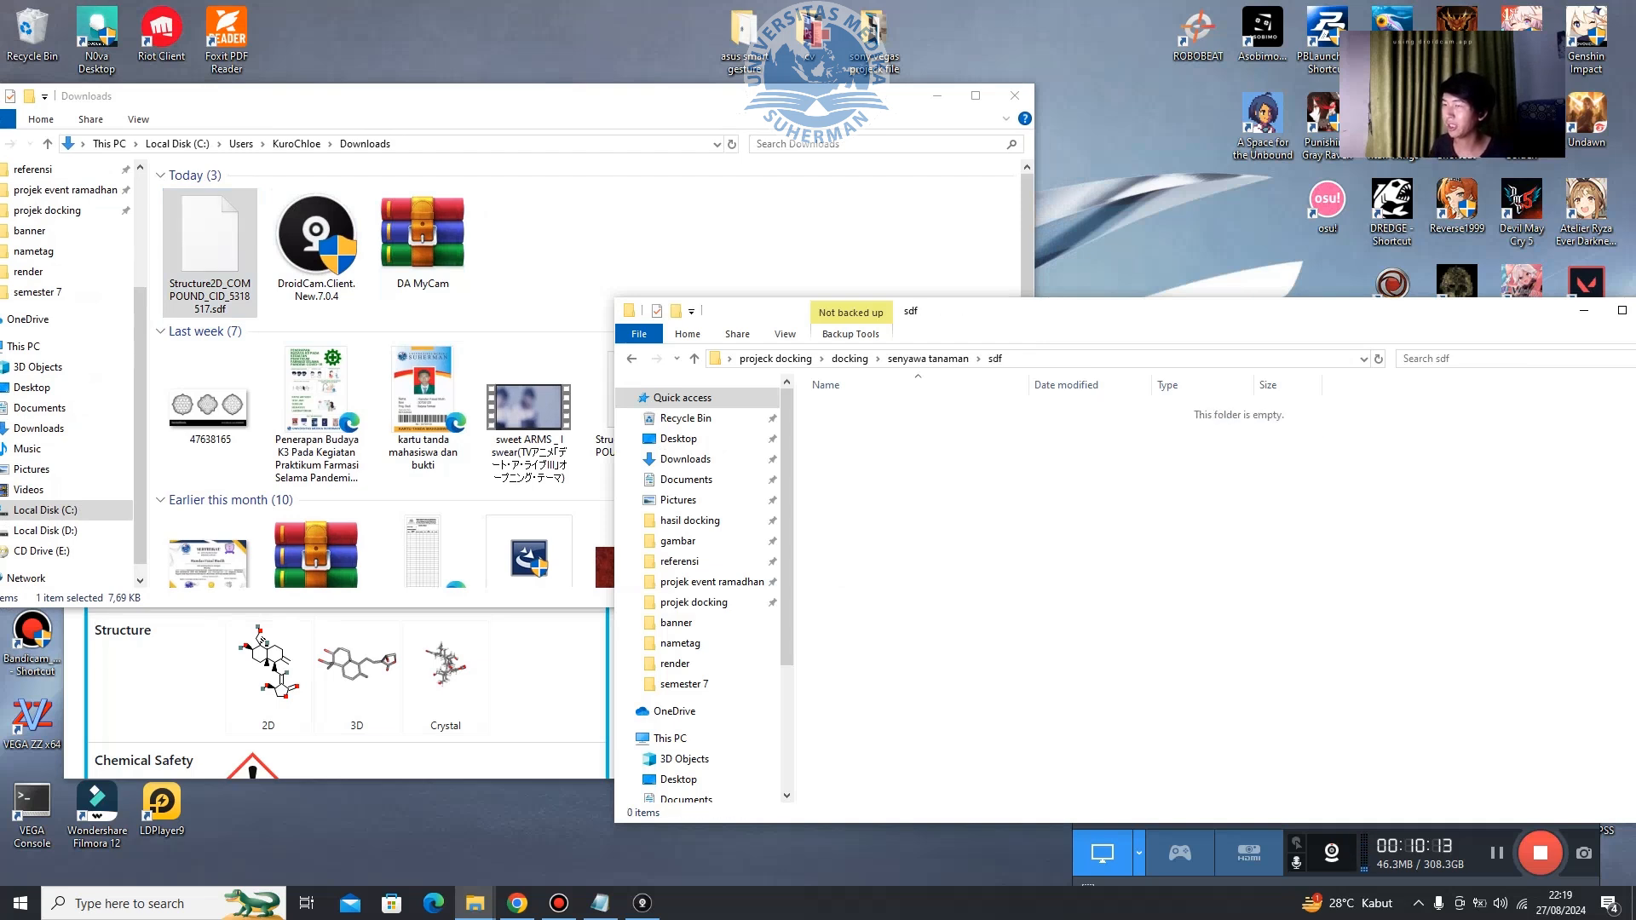
key("ctrl+v")
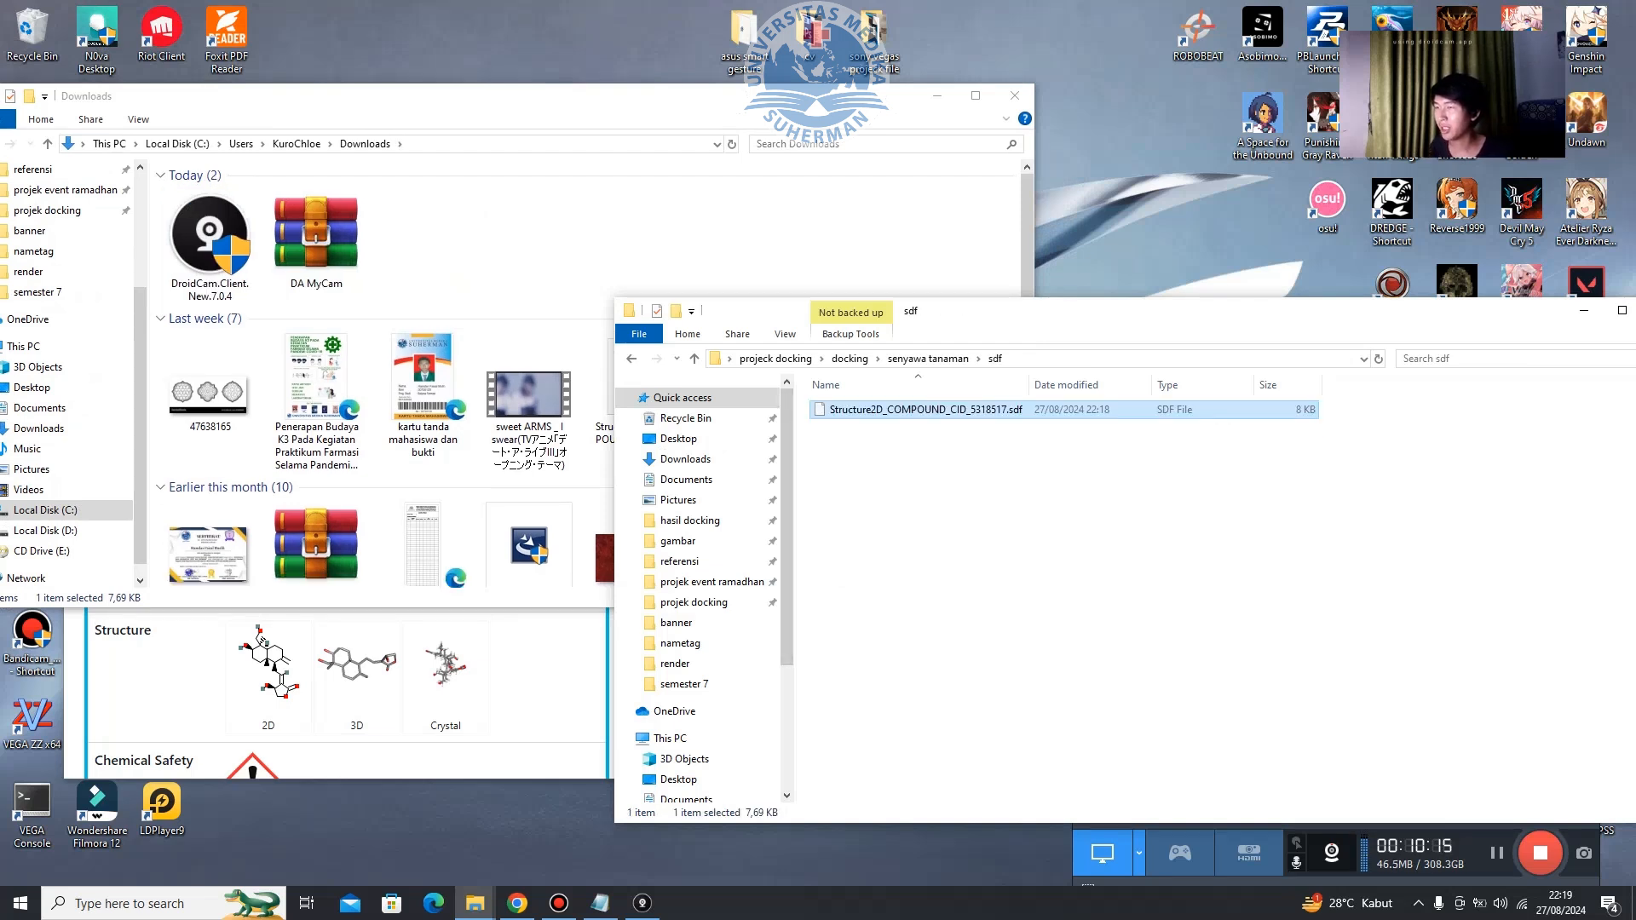
Copy the compound name from the PubChem page and rename the moved SDF file as Andrographolide.sdf.
left_click(357, 695)
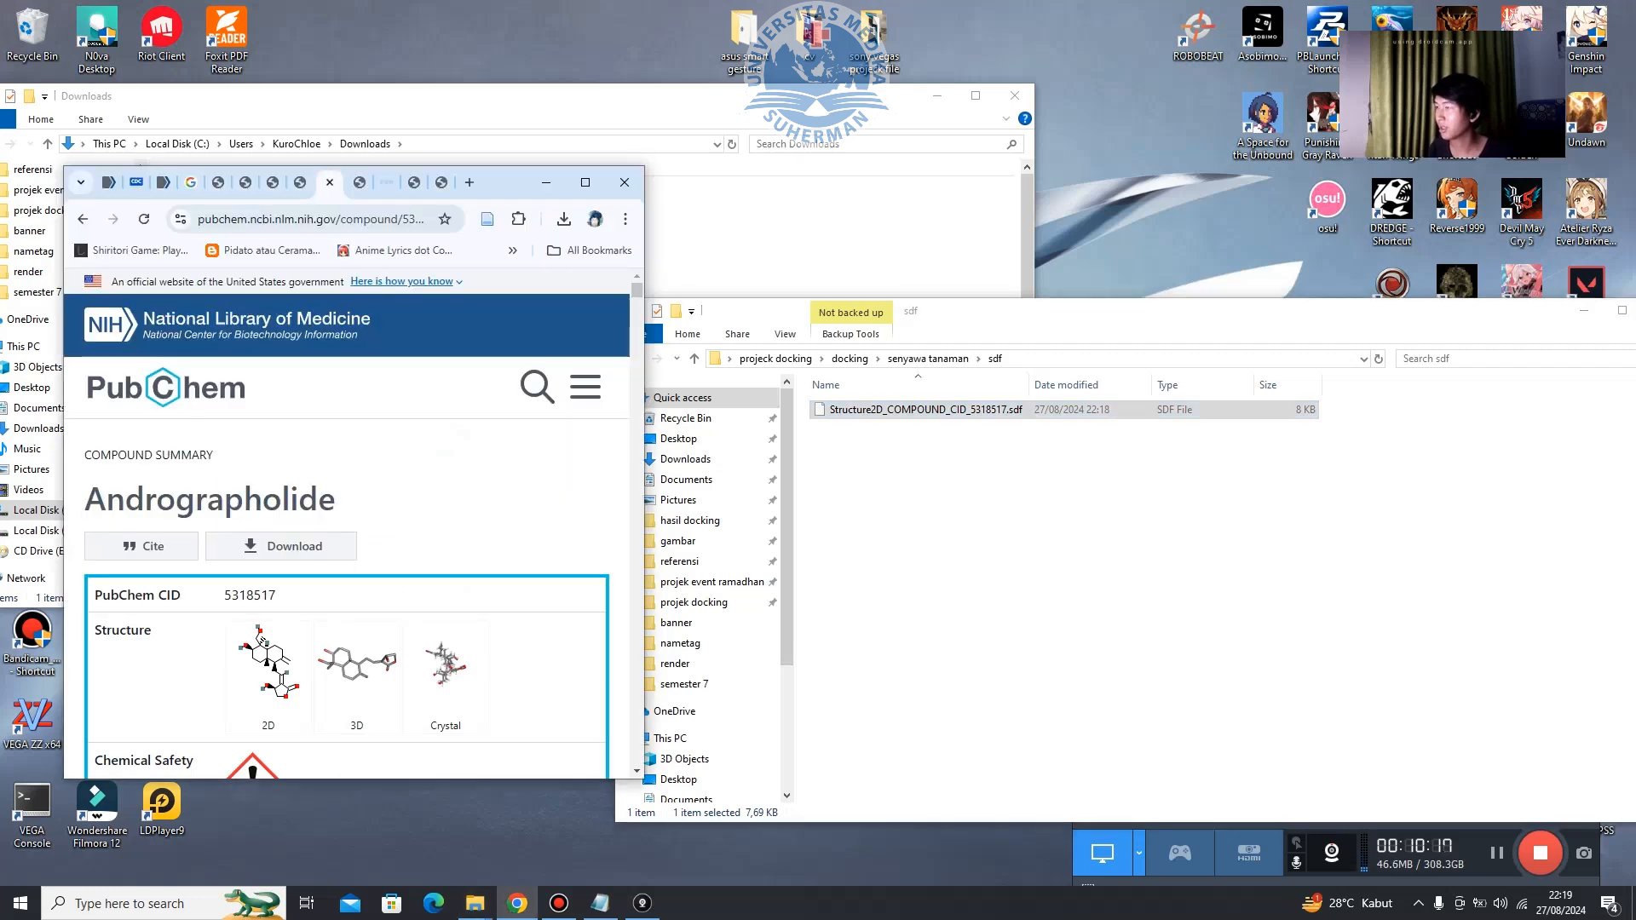
left_click_drag(337, 500, 85, 500)
key("ctrl+c")
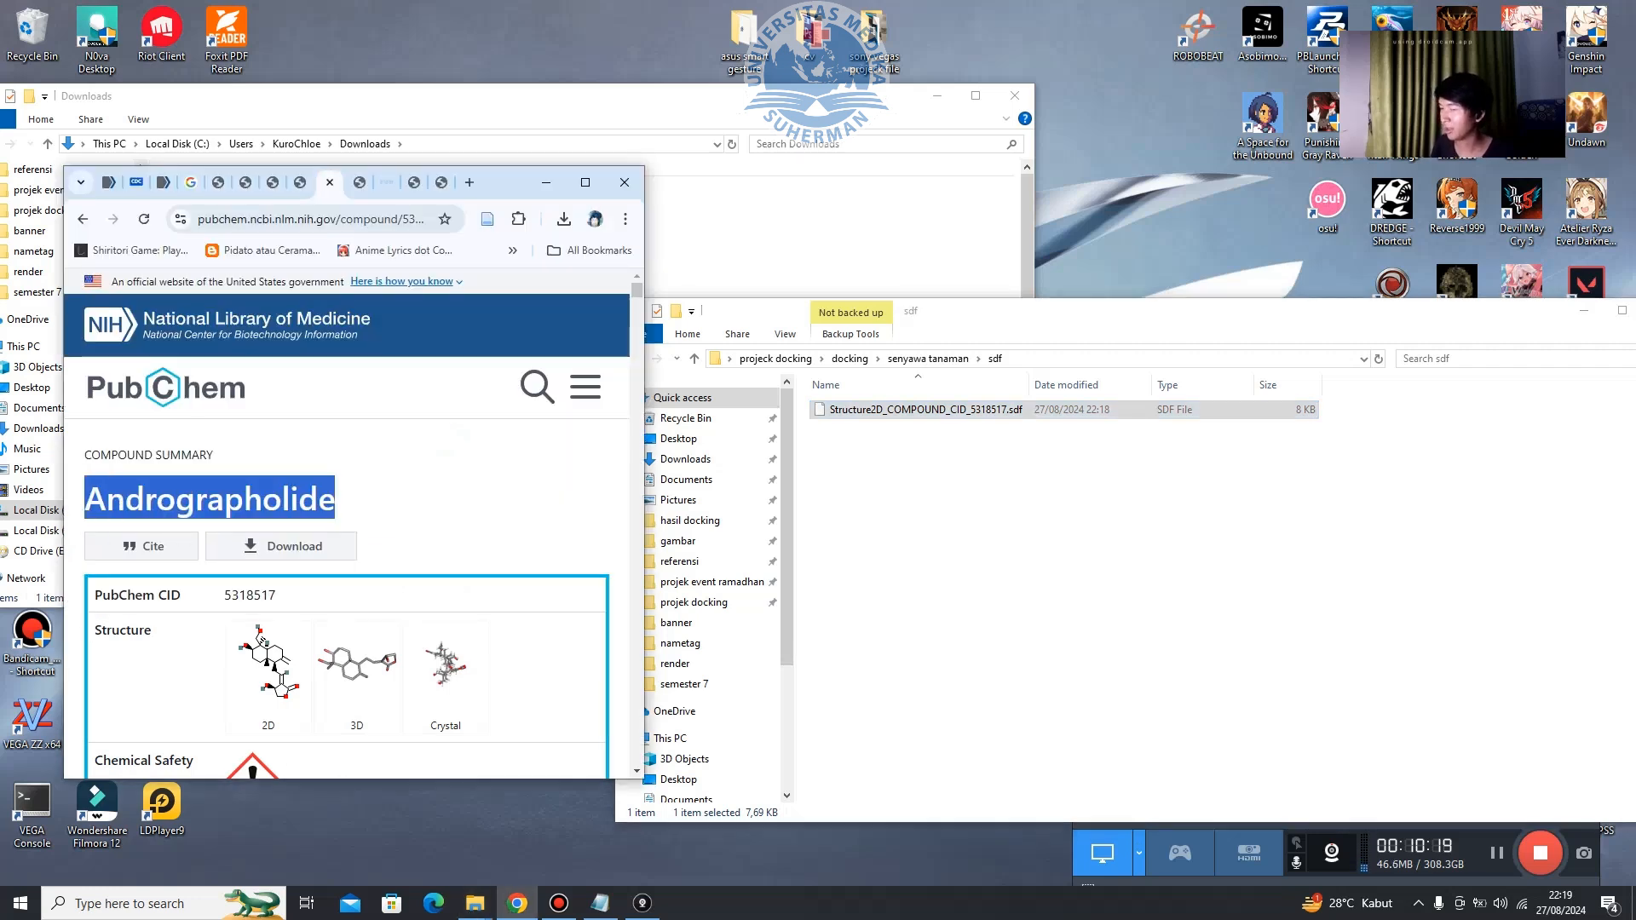
key("alt+Tab")
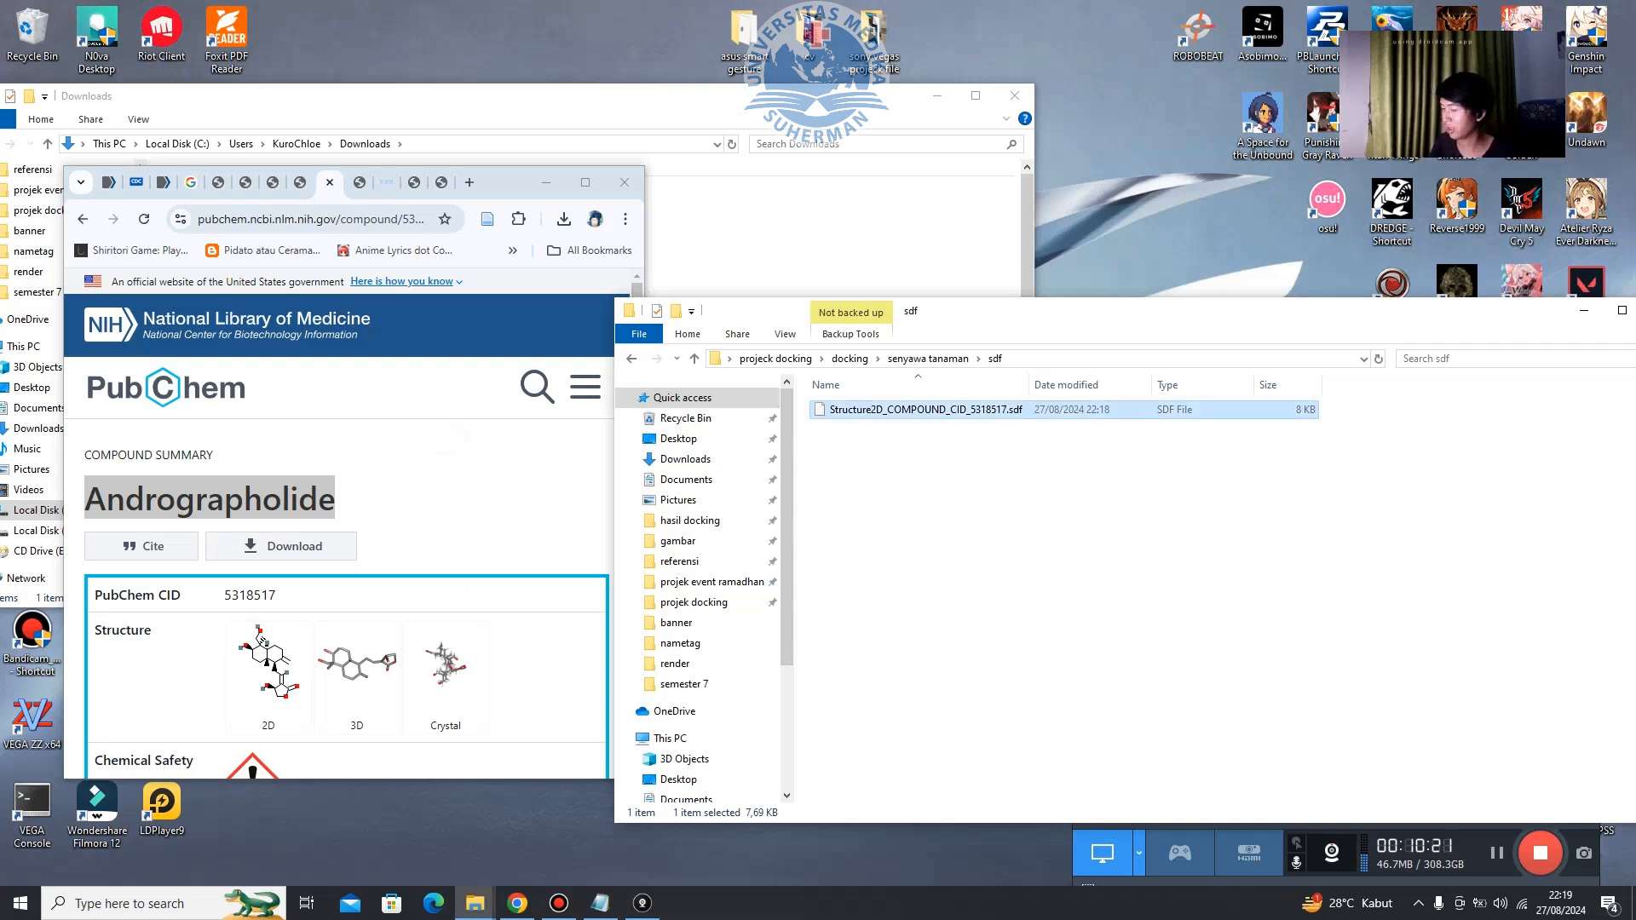
key("F2")
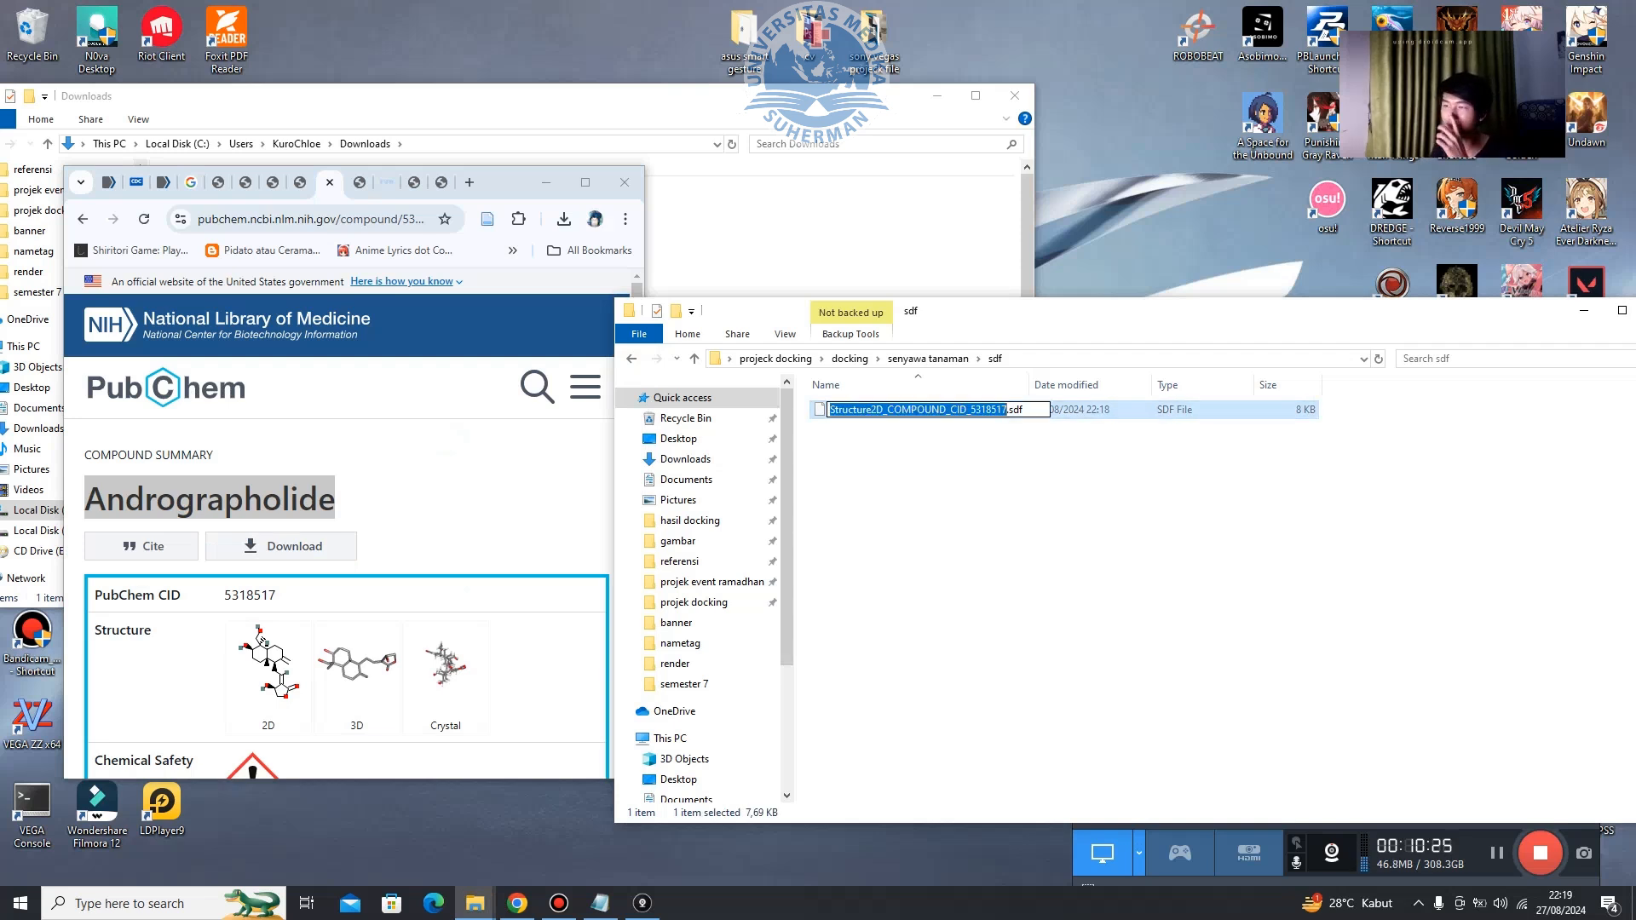
key("ctrl+v")
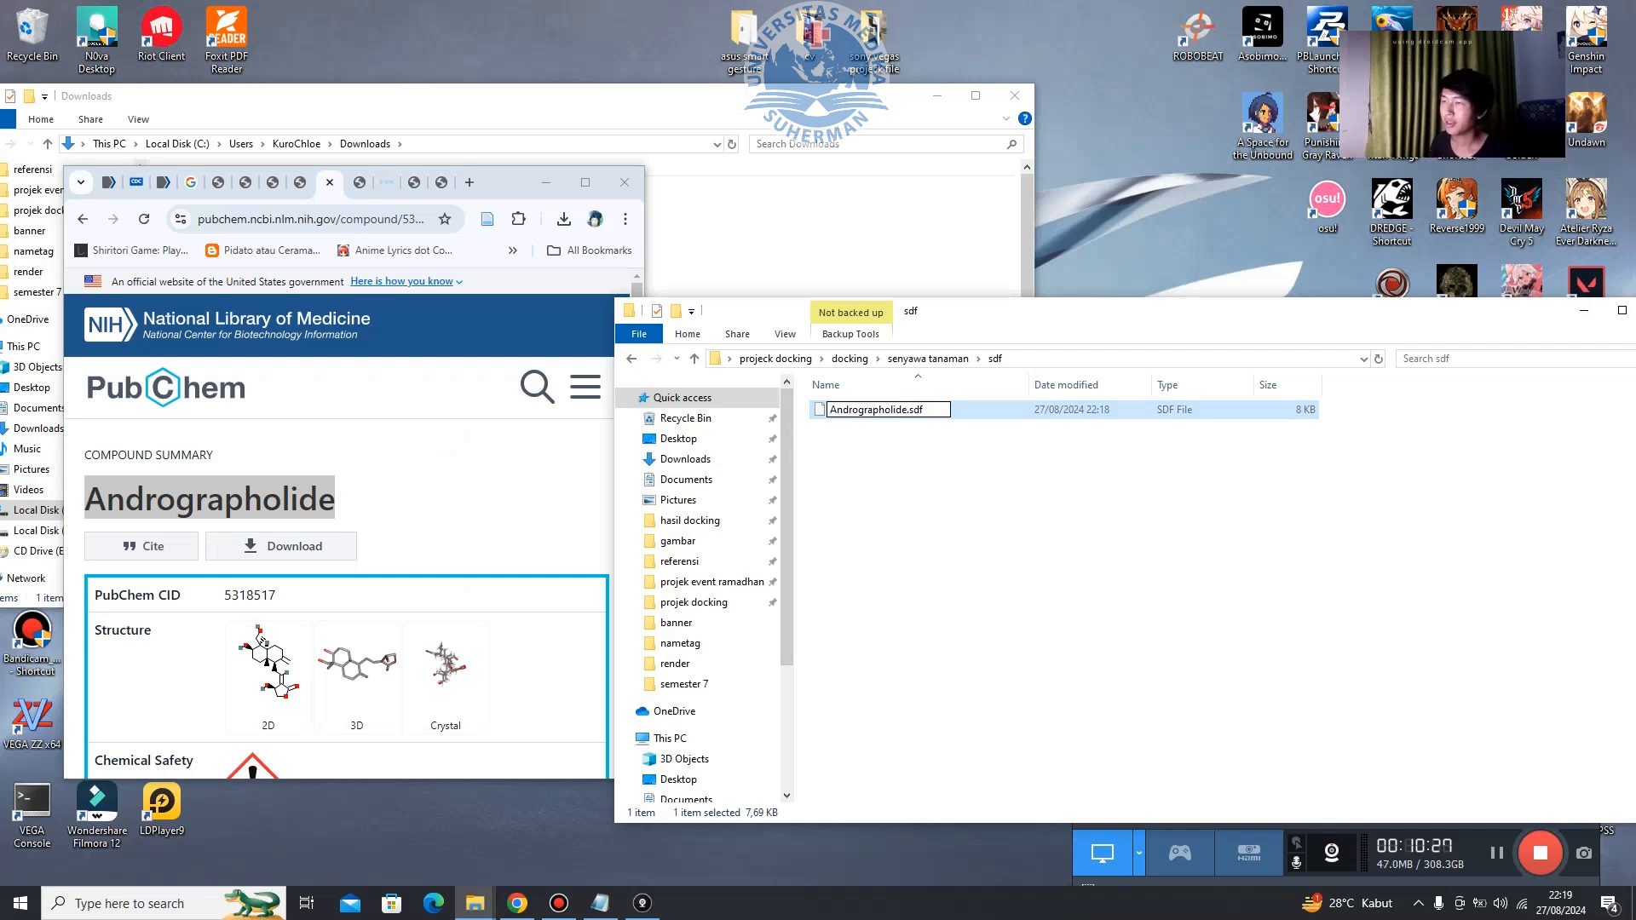
left_click(1065, 545)
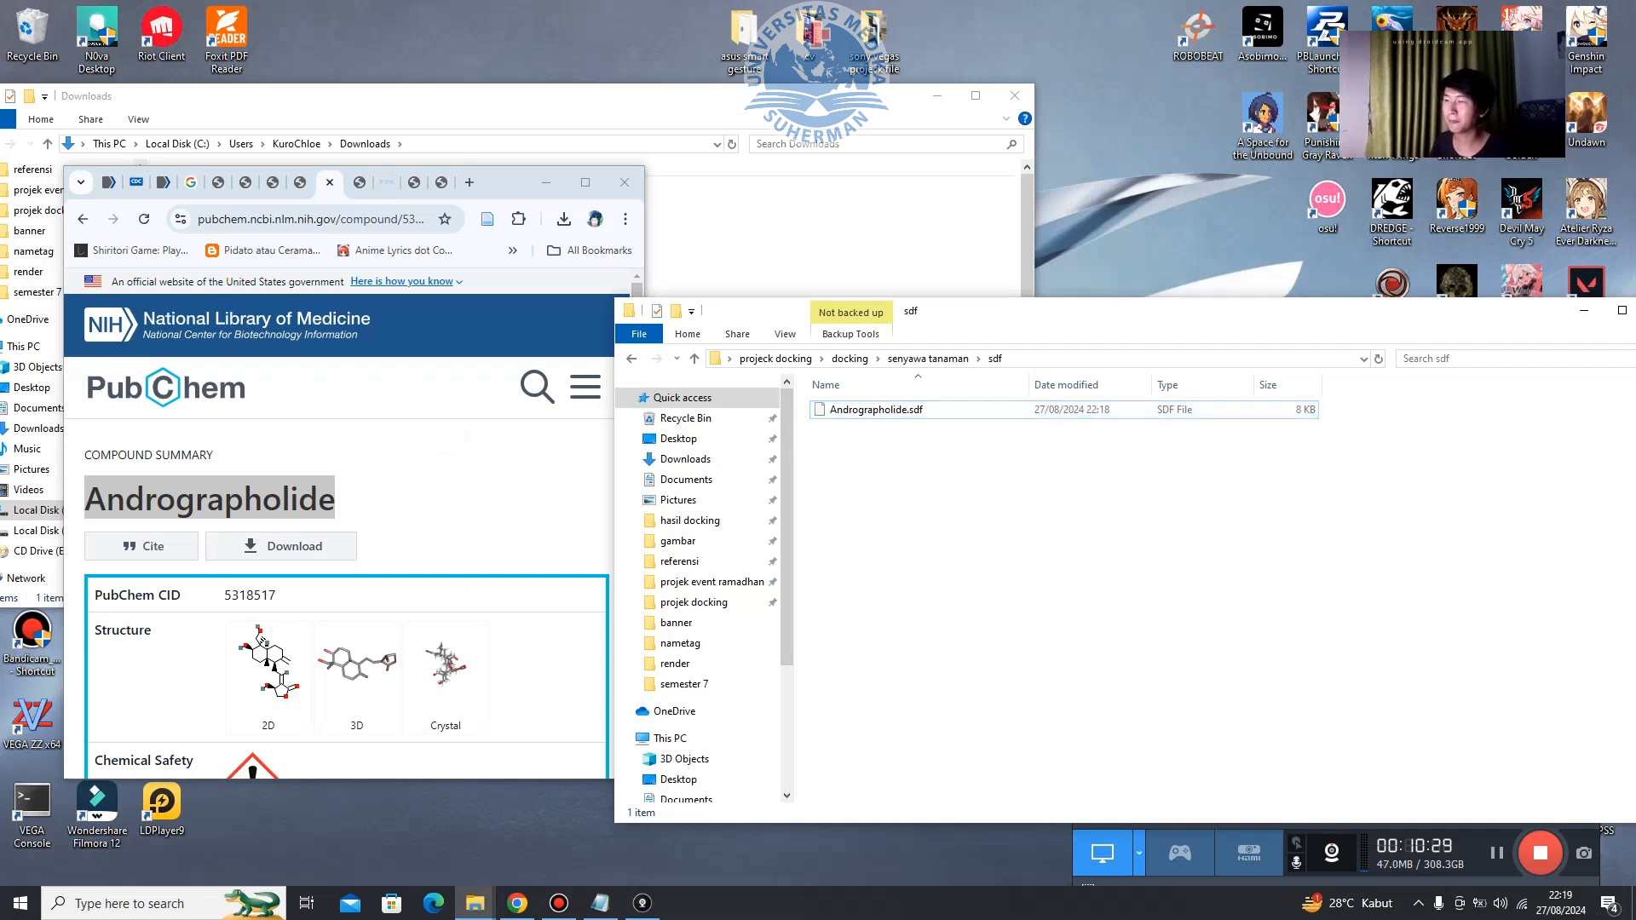
Return to the PubChem home page in the maximized browser, search for Cidofovir and open its compound summary.
left_click(585, 183)
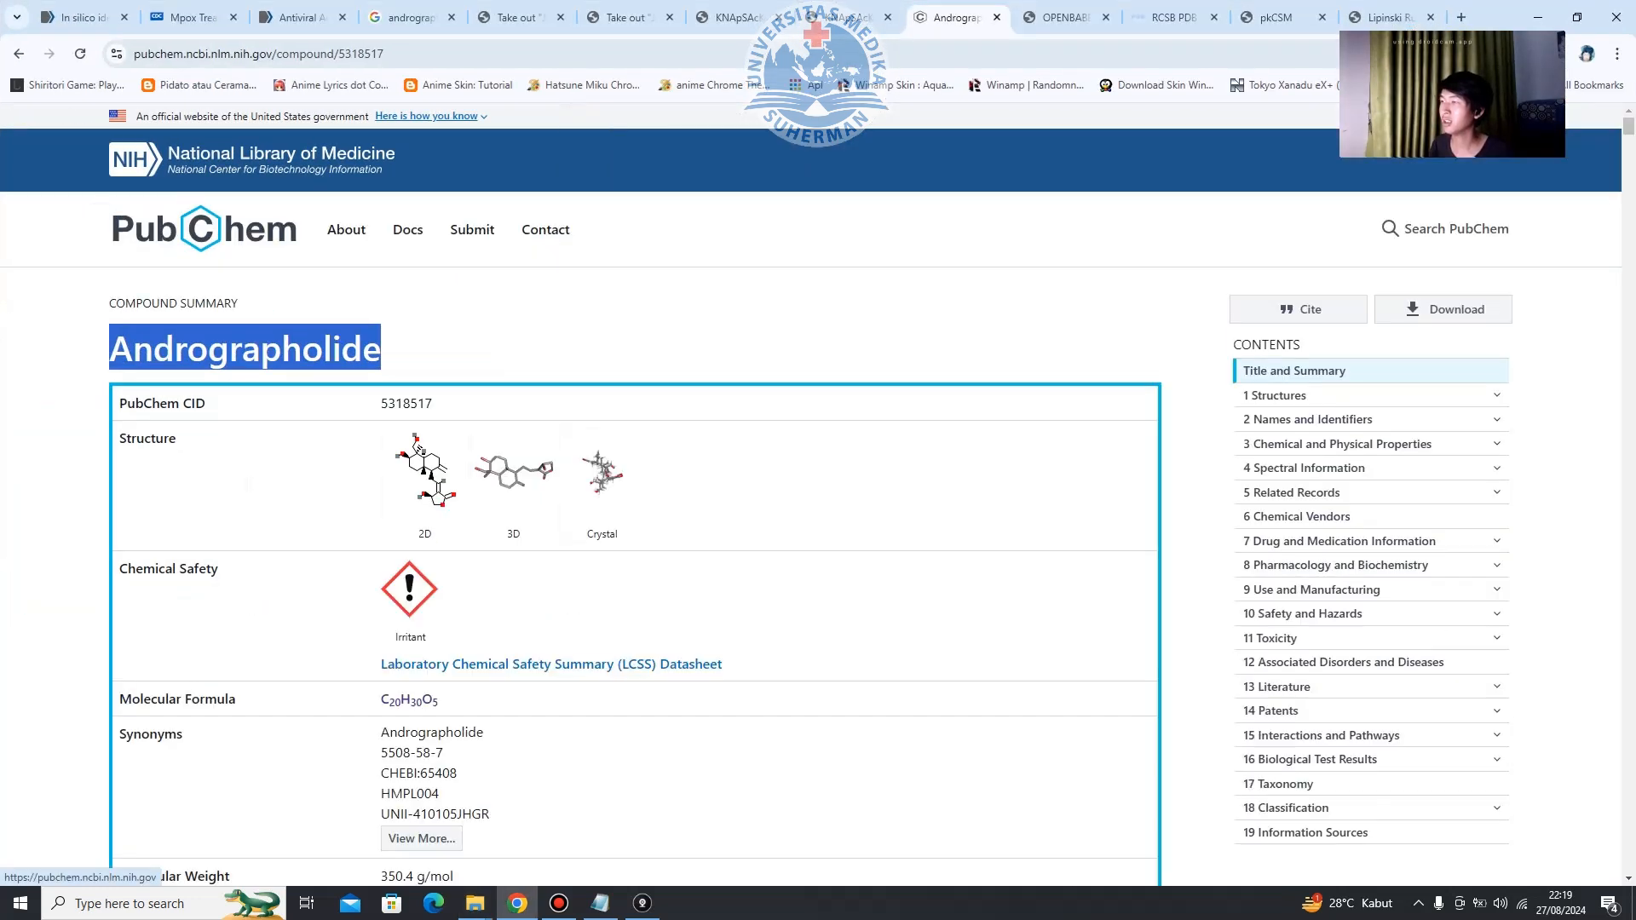
left_click(205, 229)
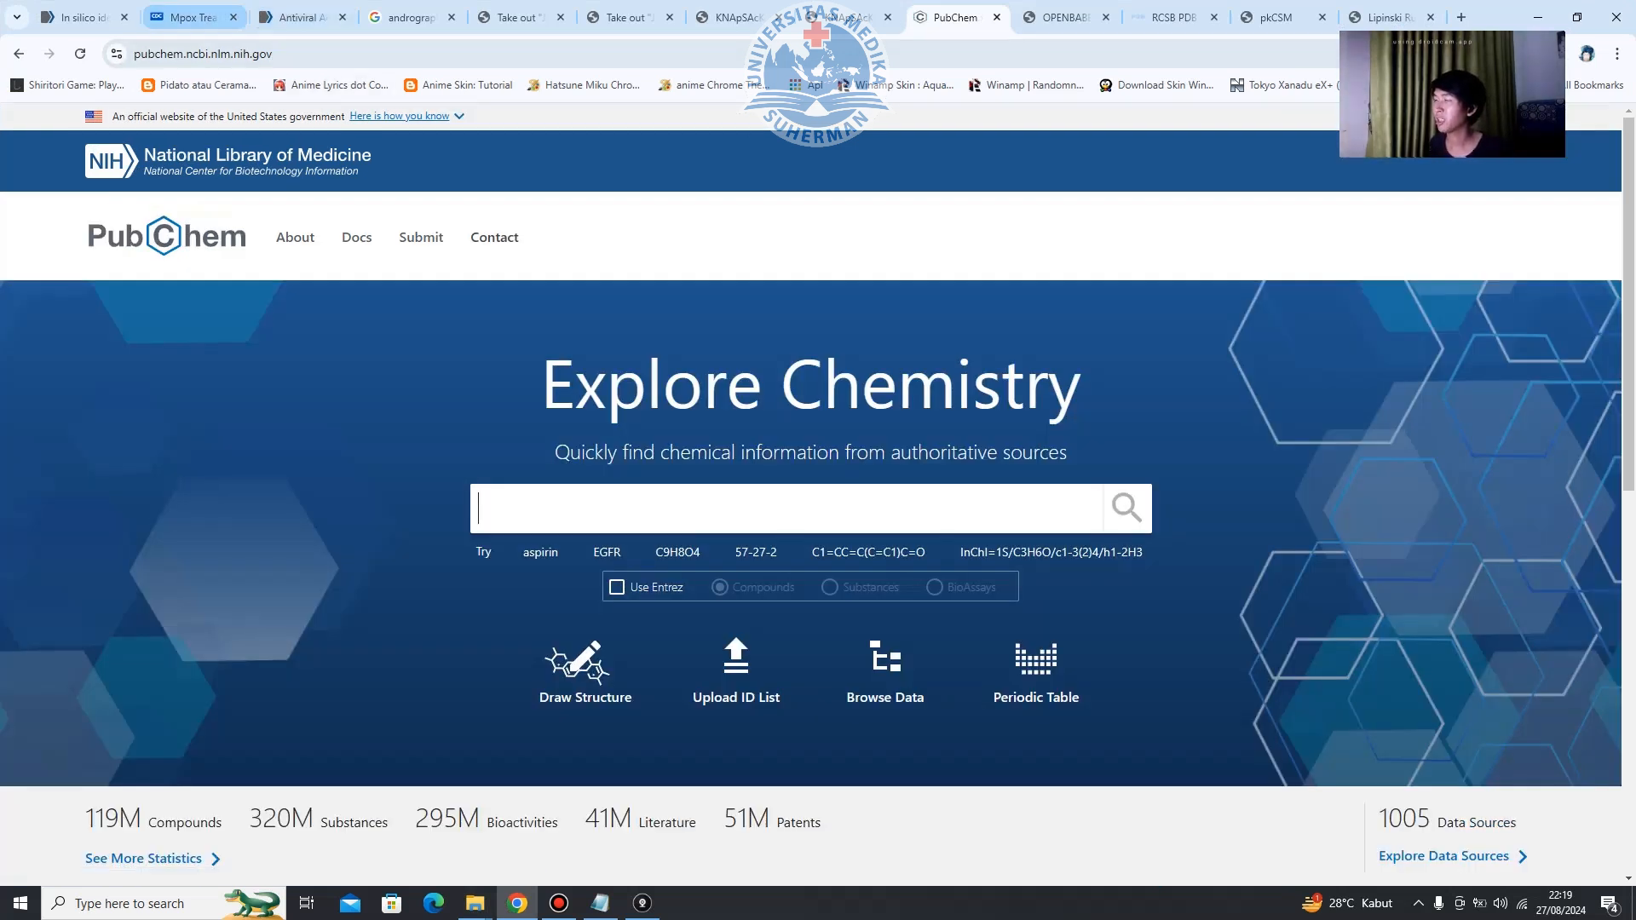
type("cidovofir")
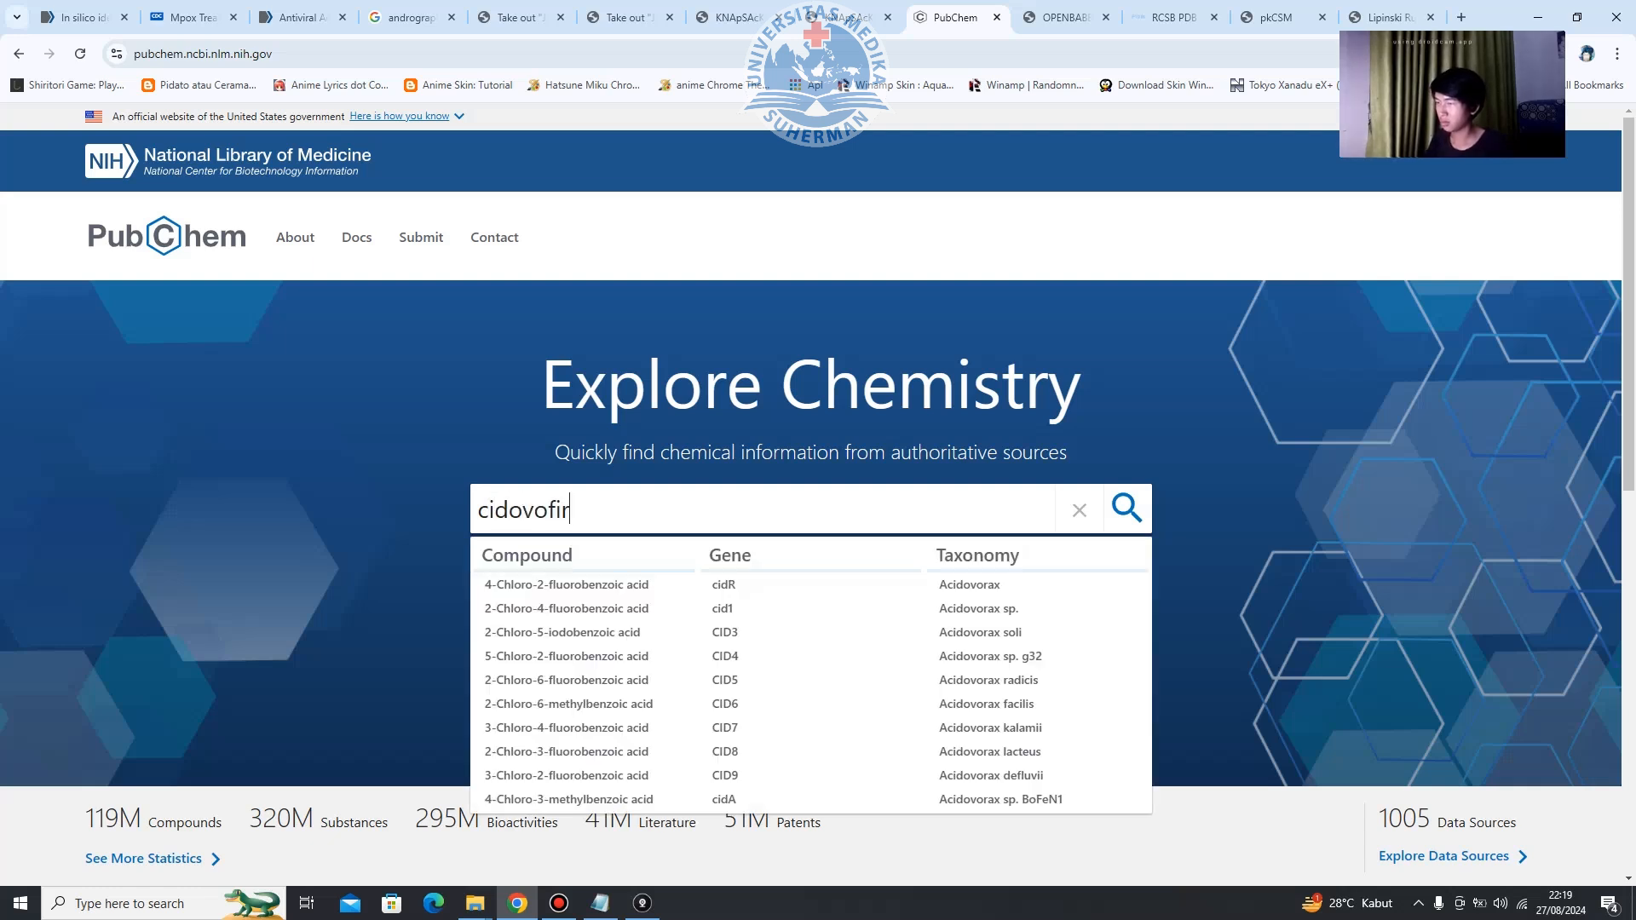
key("Down")
key("Return")
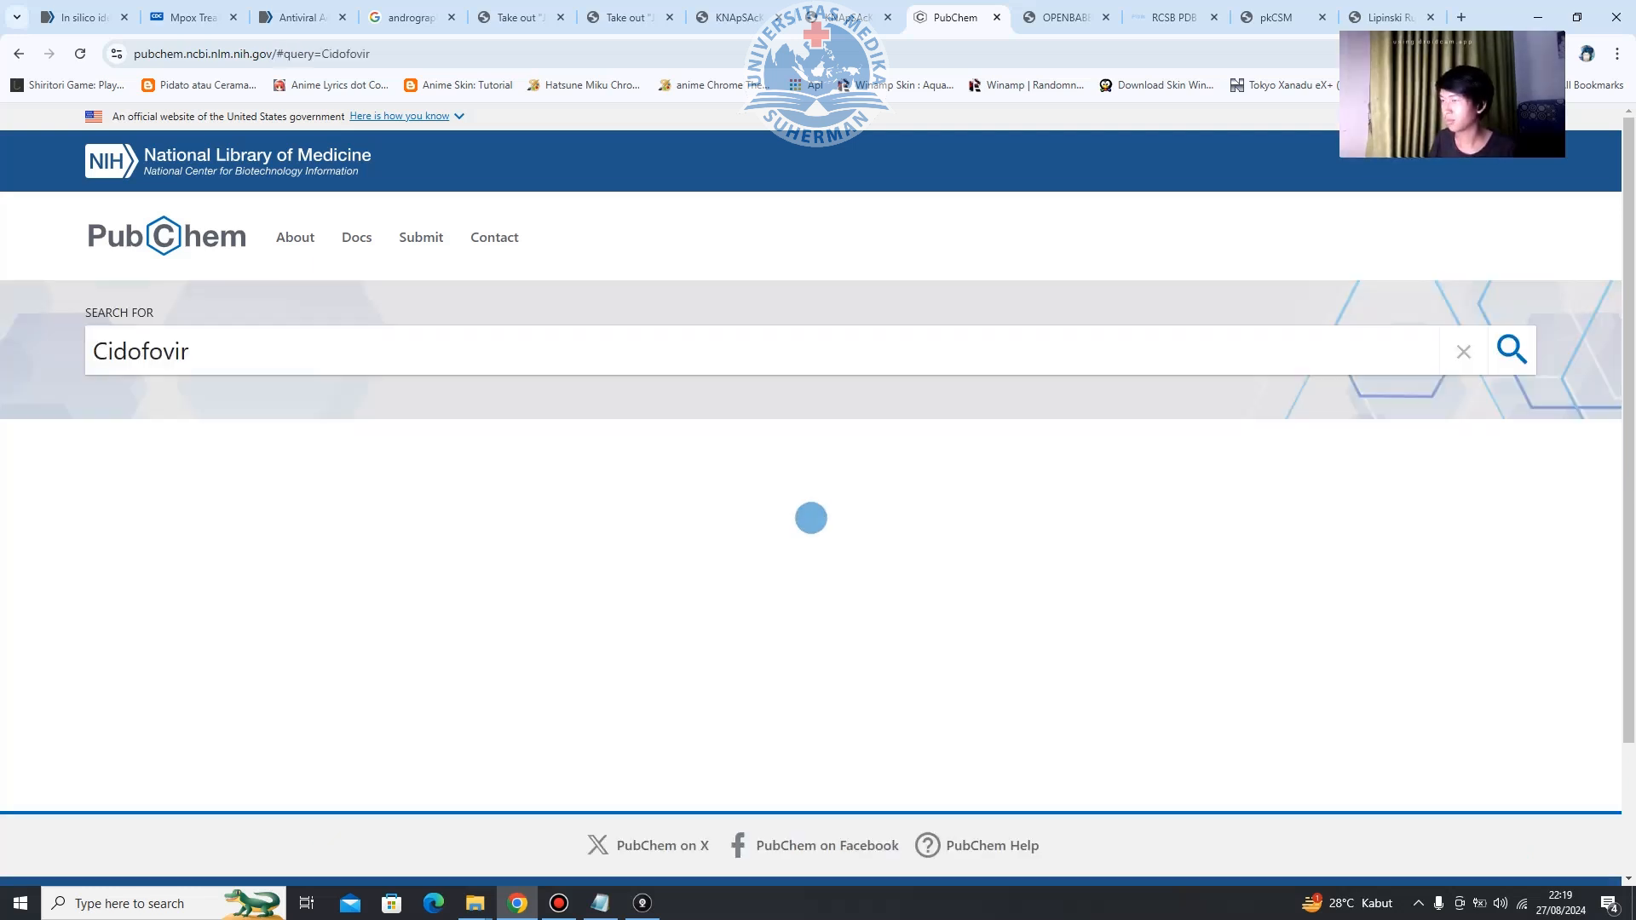
left_click(227, 478)
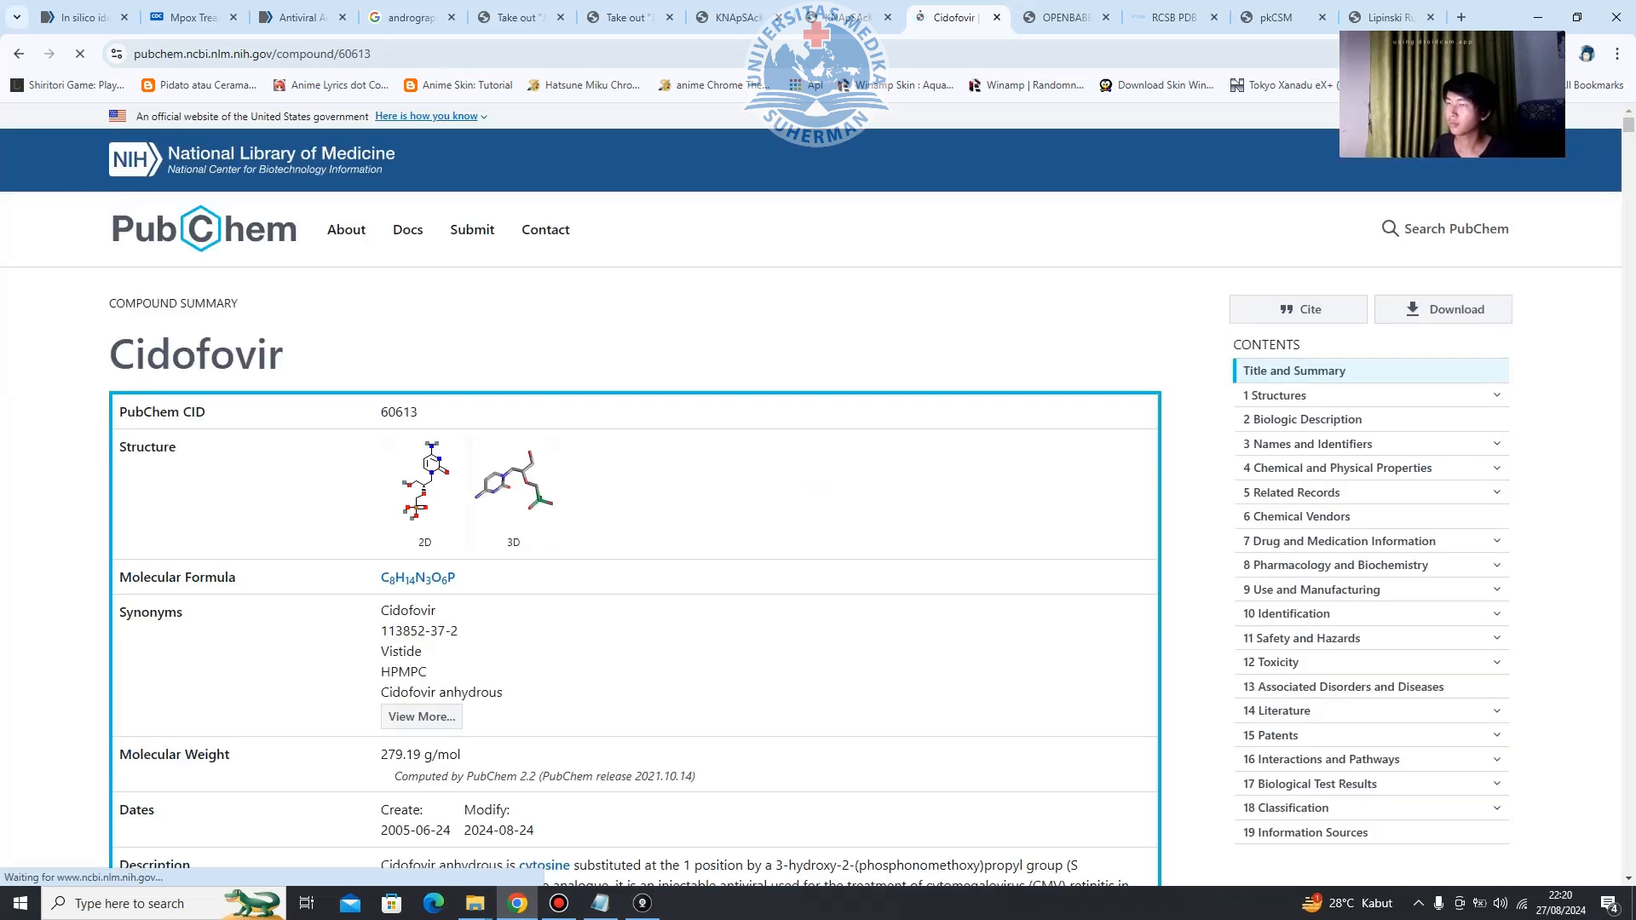
Download the 2D structure of Cidofovir in SDF format and minimize the browser window.
left_click(1443, 309)
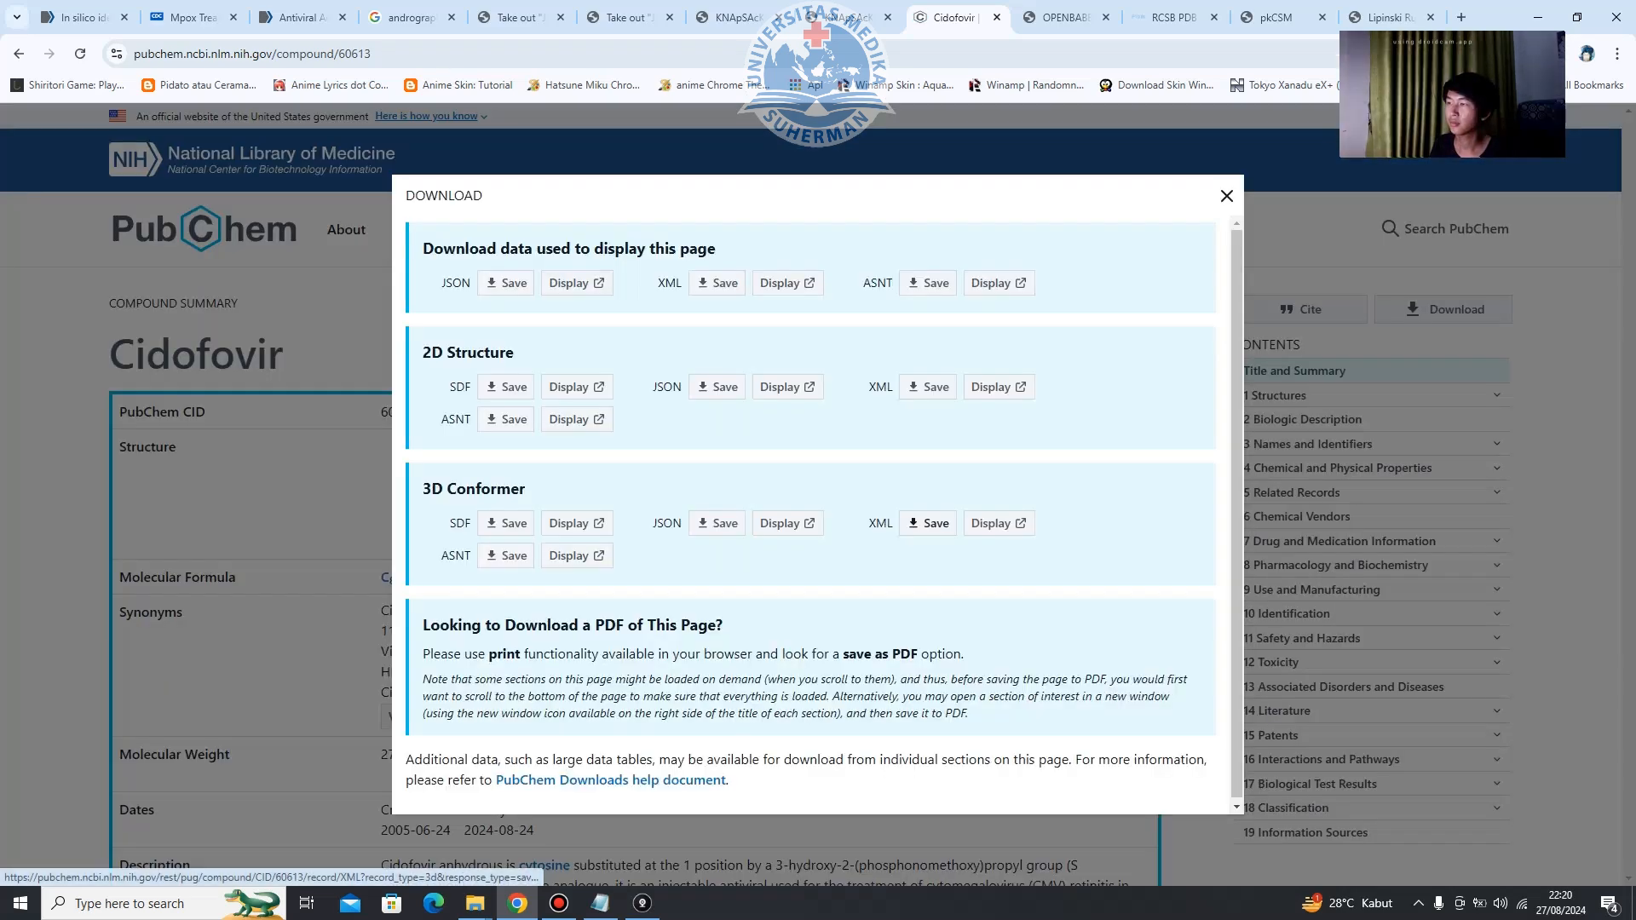
left_click(505, 387)
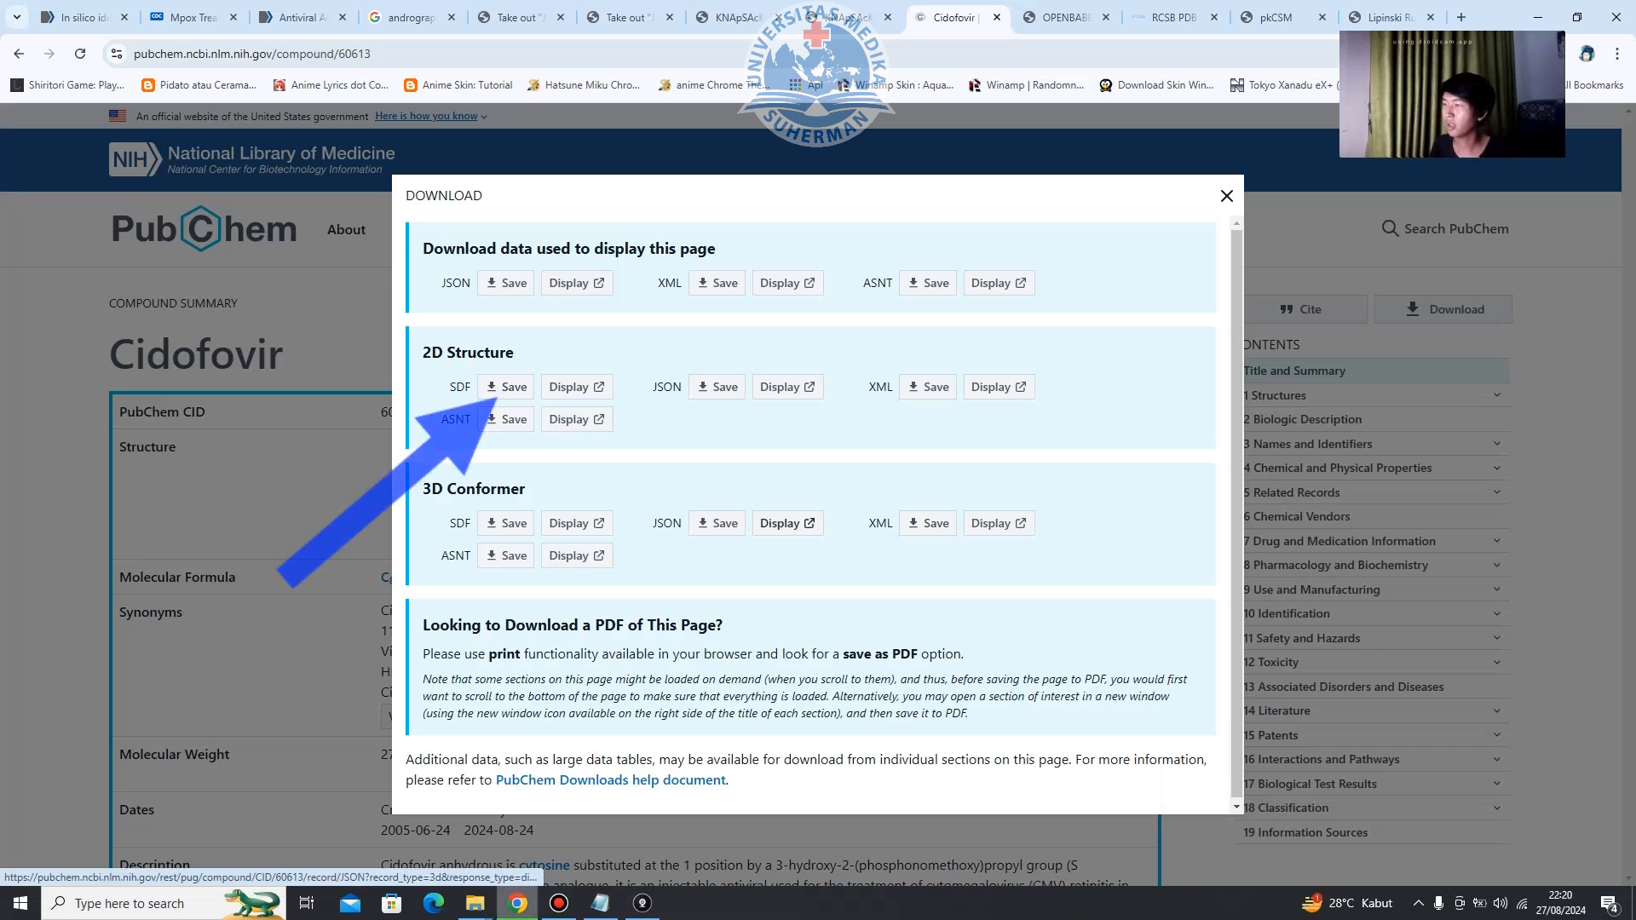
left_click_drag(1496, 17, 887, 137)
left_click(839, 137)
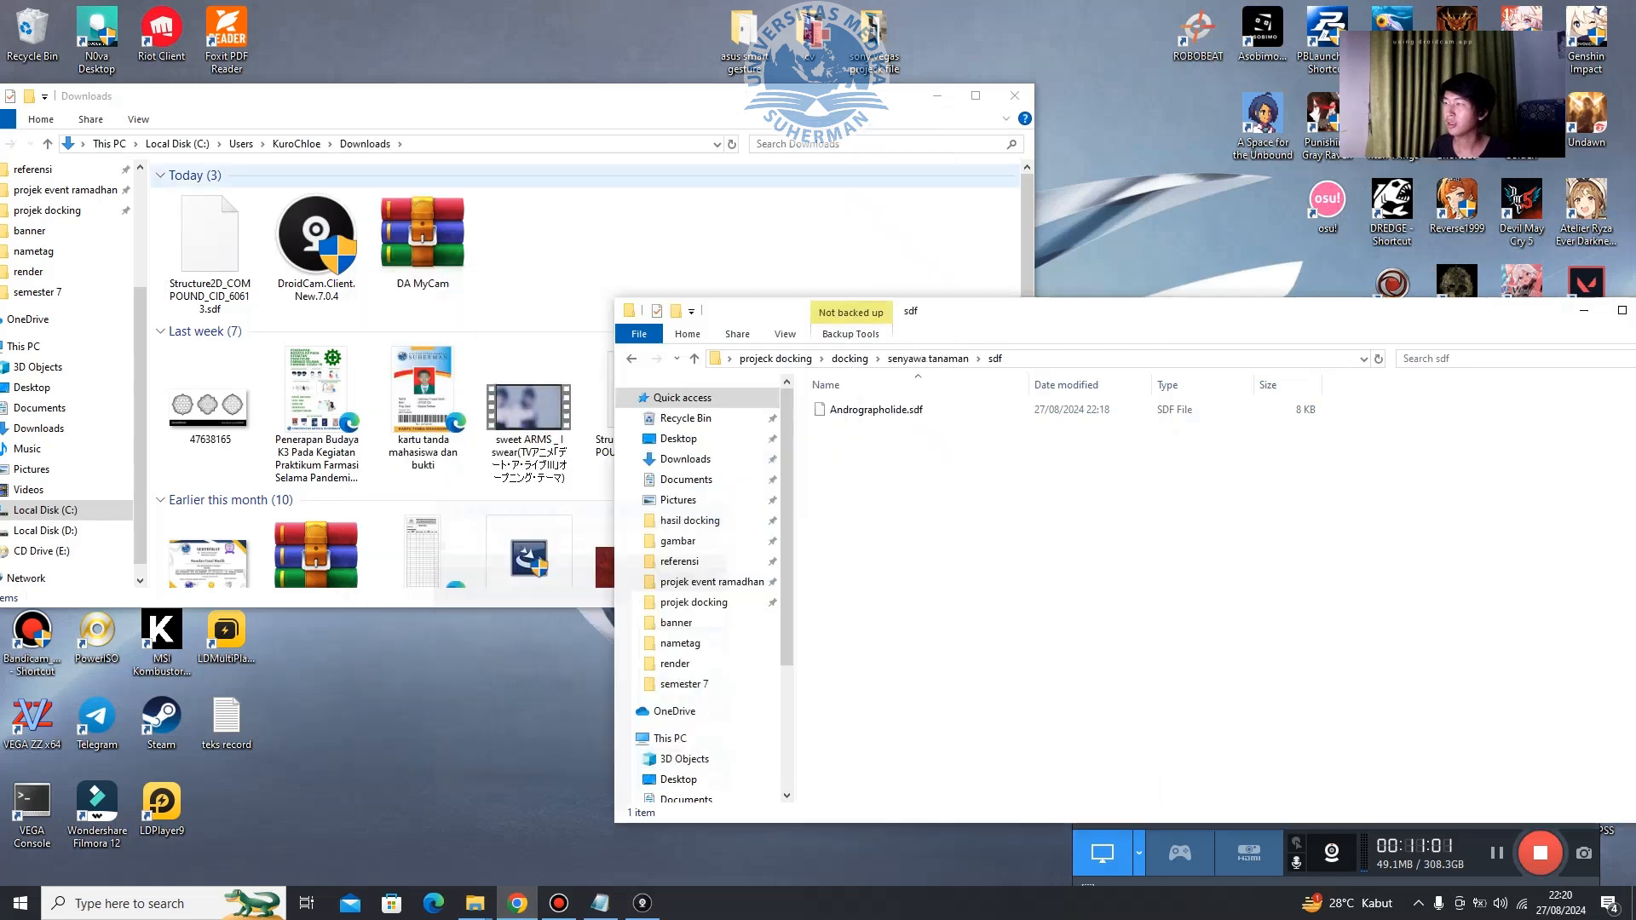
Cut Structure2D_COMPOUND_CID_60613.sdf in the Downloads folder and move that window aside to uncover the project folder.
left_click_drag(648, 96, 925, 152)
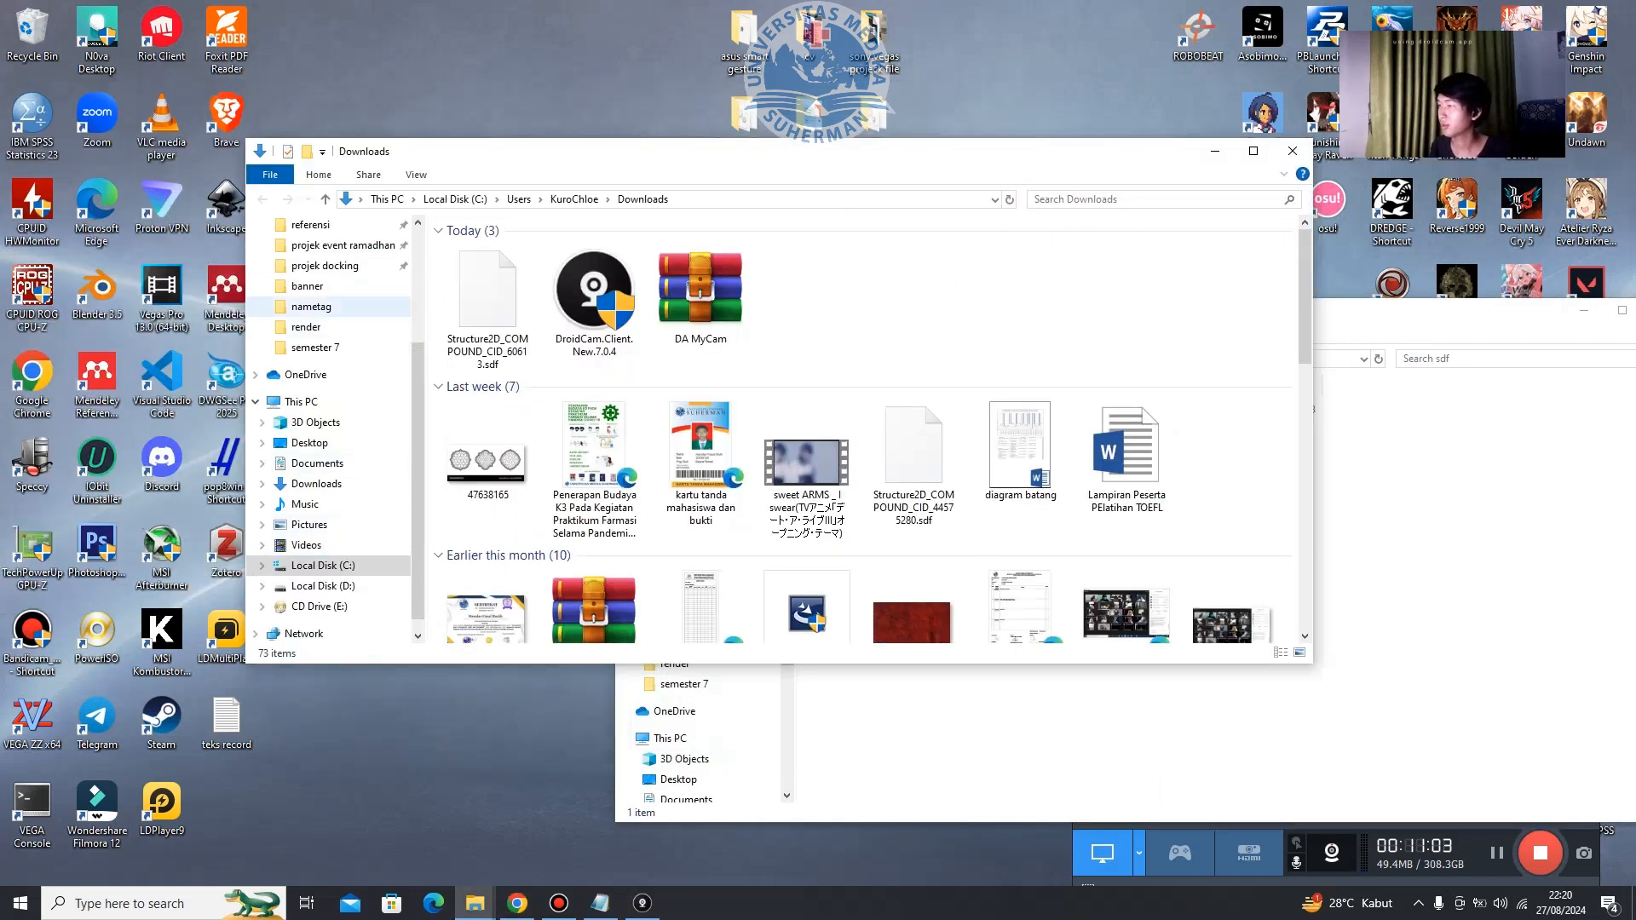
scroll(333, 307, "up", 3)
left_click(316, 299)
left_click(485, 298)
left_click_drag(852, 151, 373, 225)
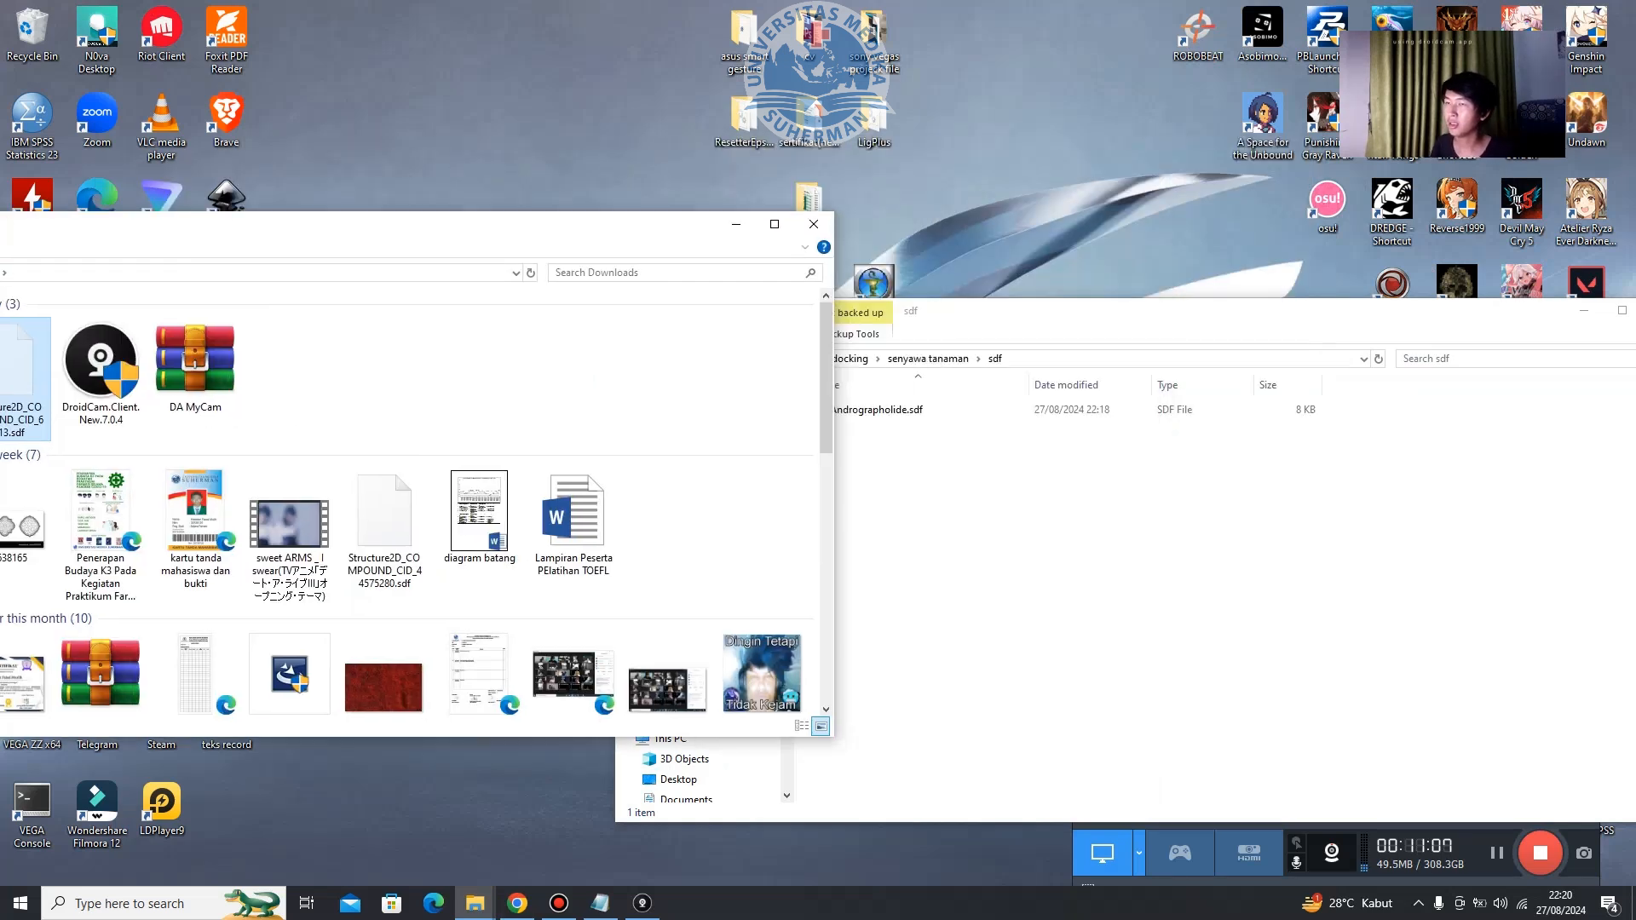
Create a new folder named sdf inside docking > kontrol obat.
left_click(1048, 545)
left_click(851, 359)
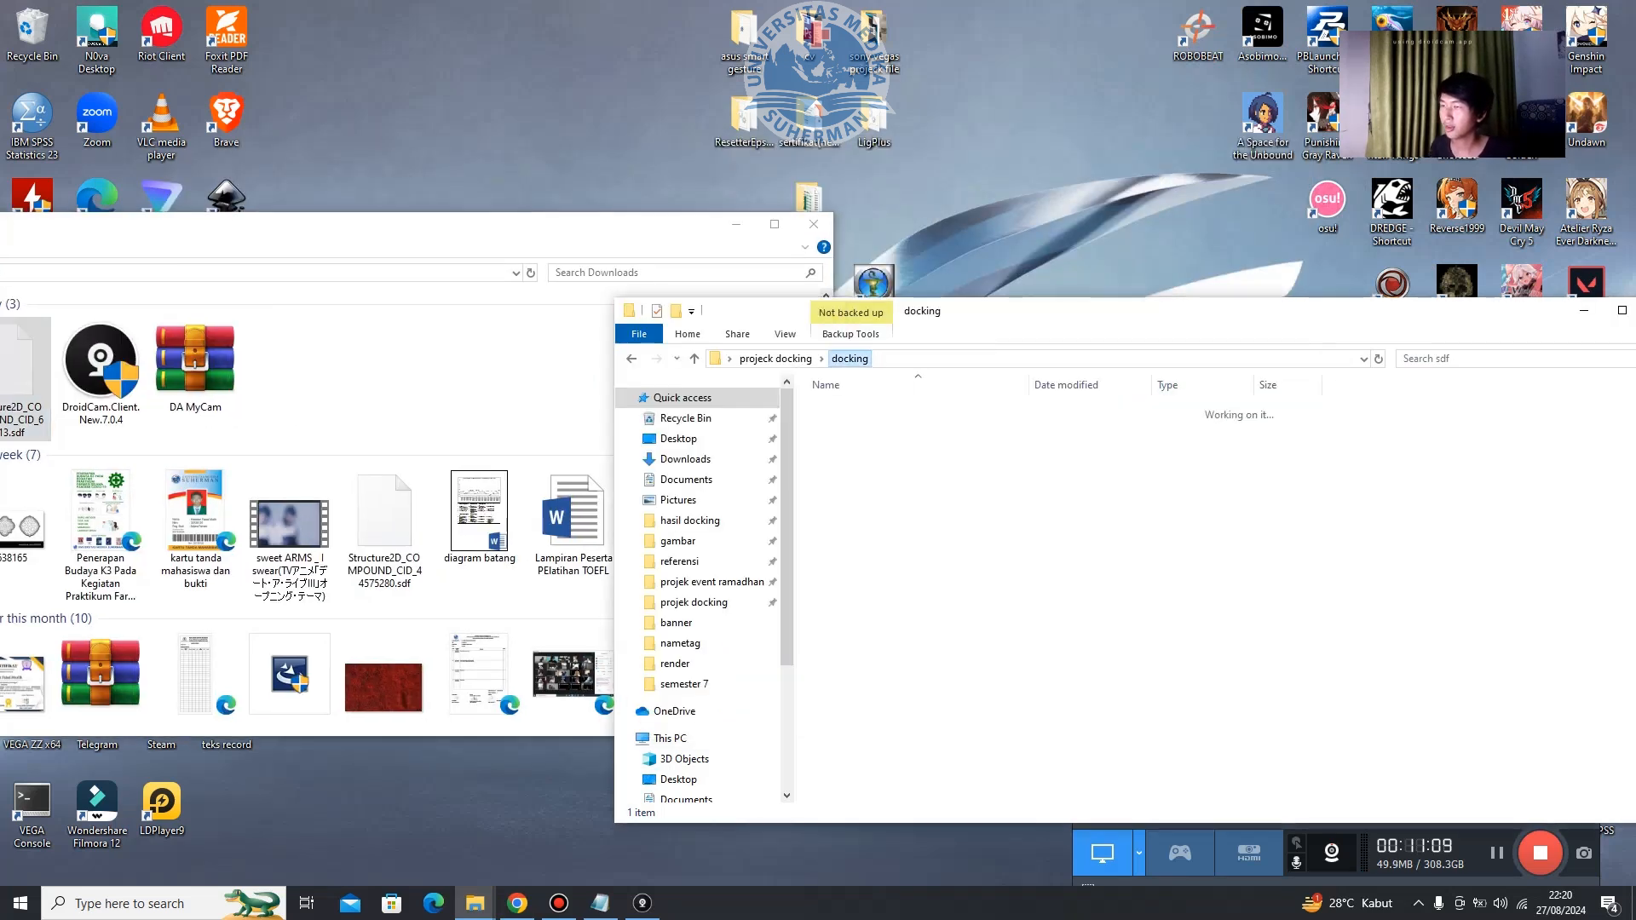
double_click(856, 427)
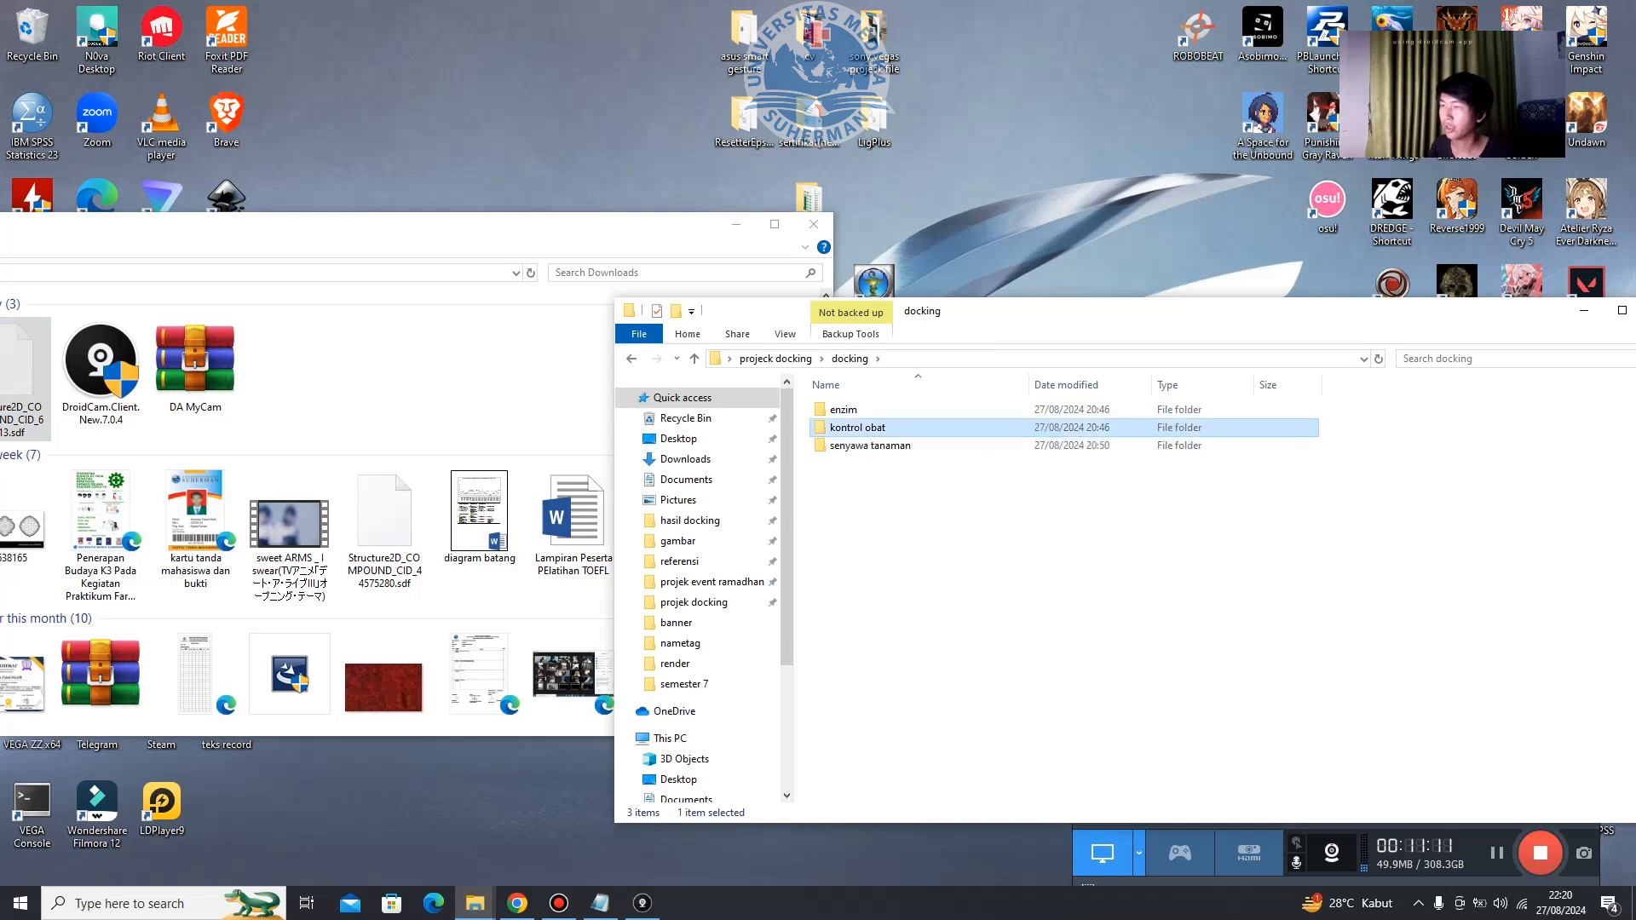
right_click(869, 426)
mouse_move(920, 650)
left_click(1108, 652)
type("sdf")
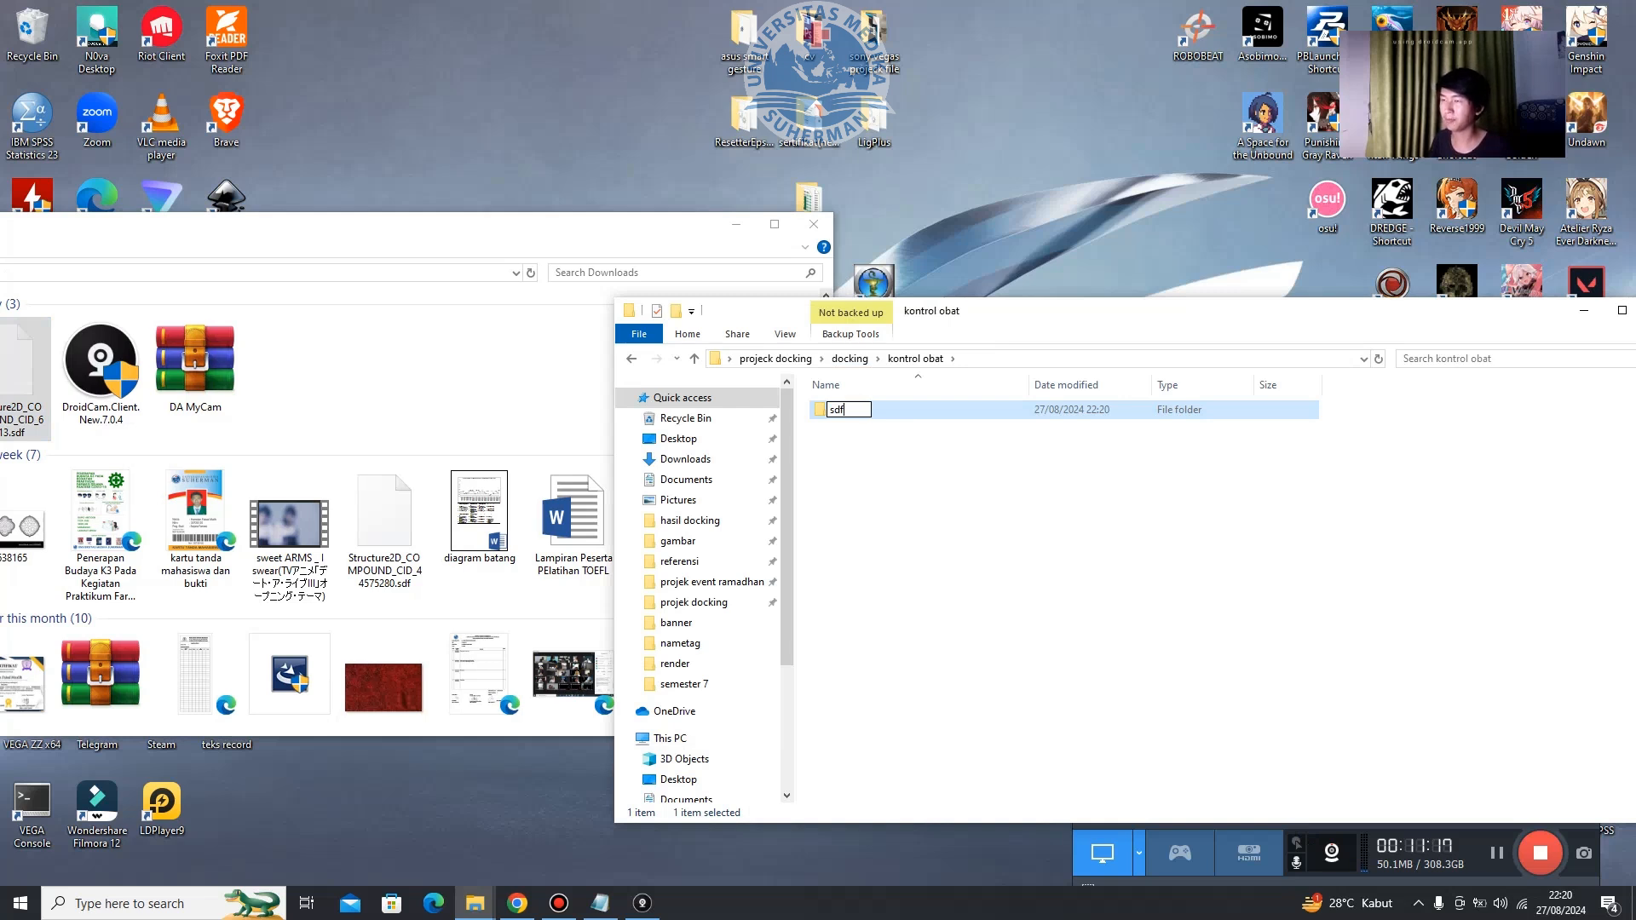
key("Return")
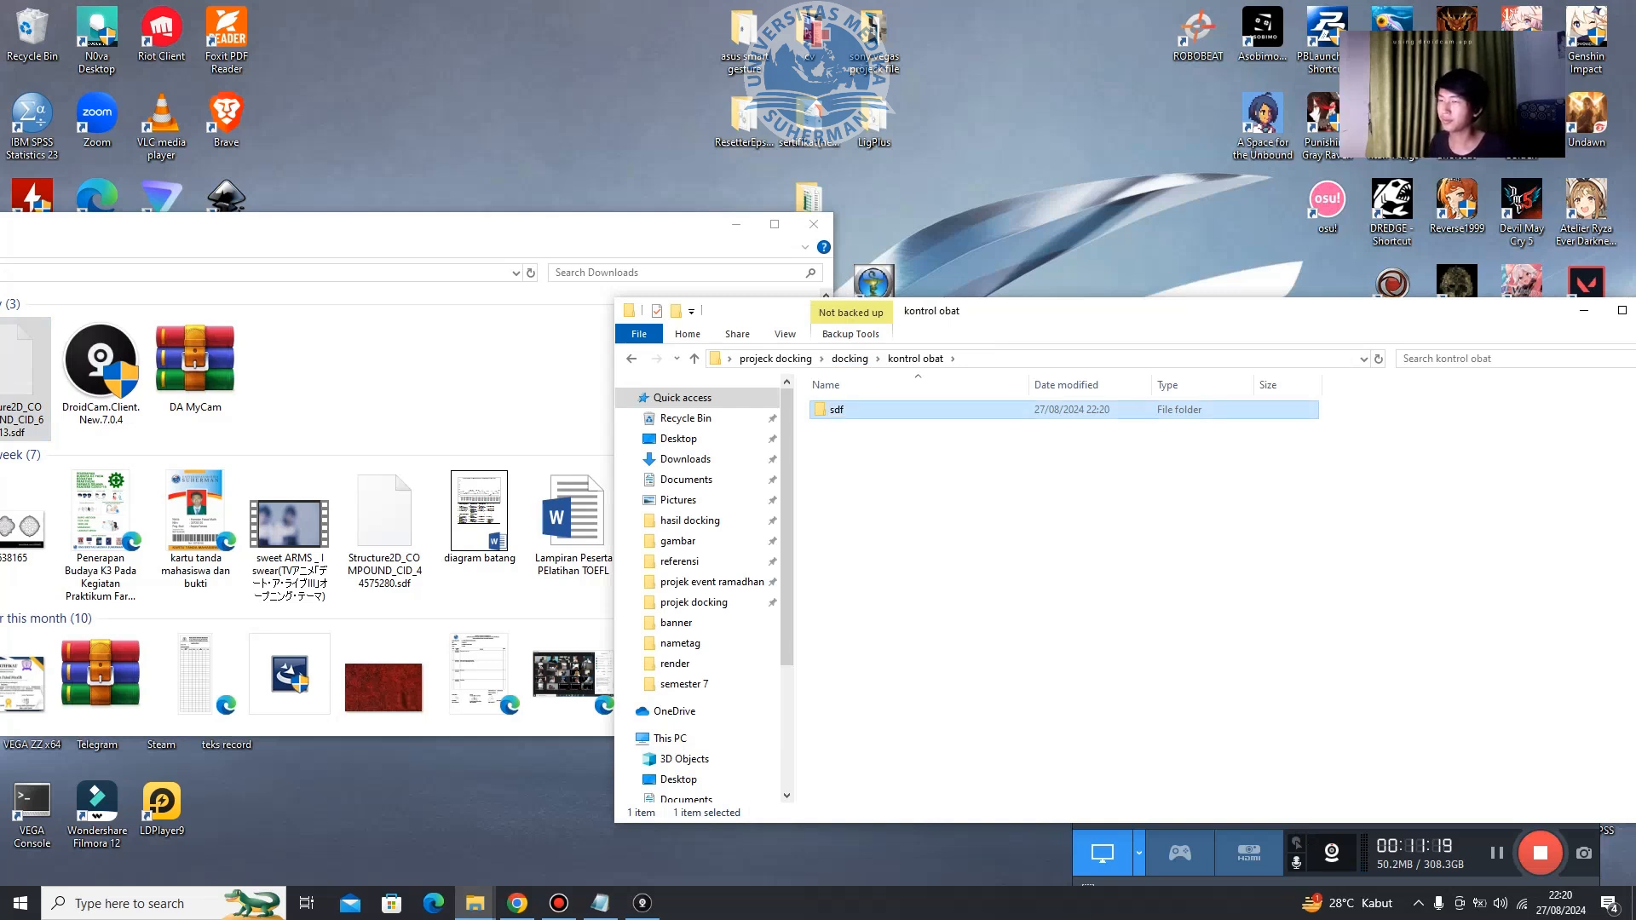
Paste the Cidofovir structure file into the new sdf folder and rename it as cidovofir.sdf.
key("Return")
key("ctrl+v")
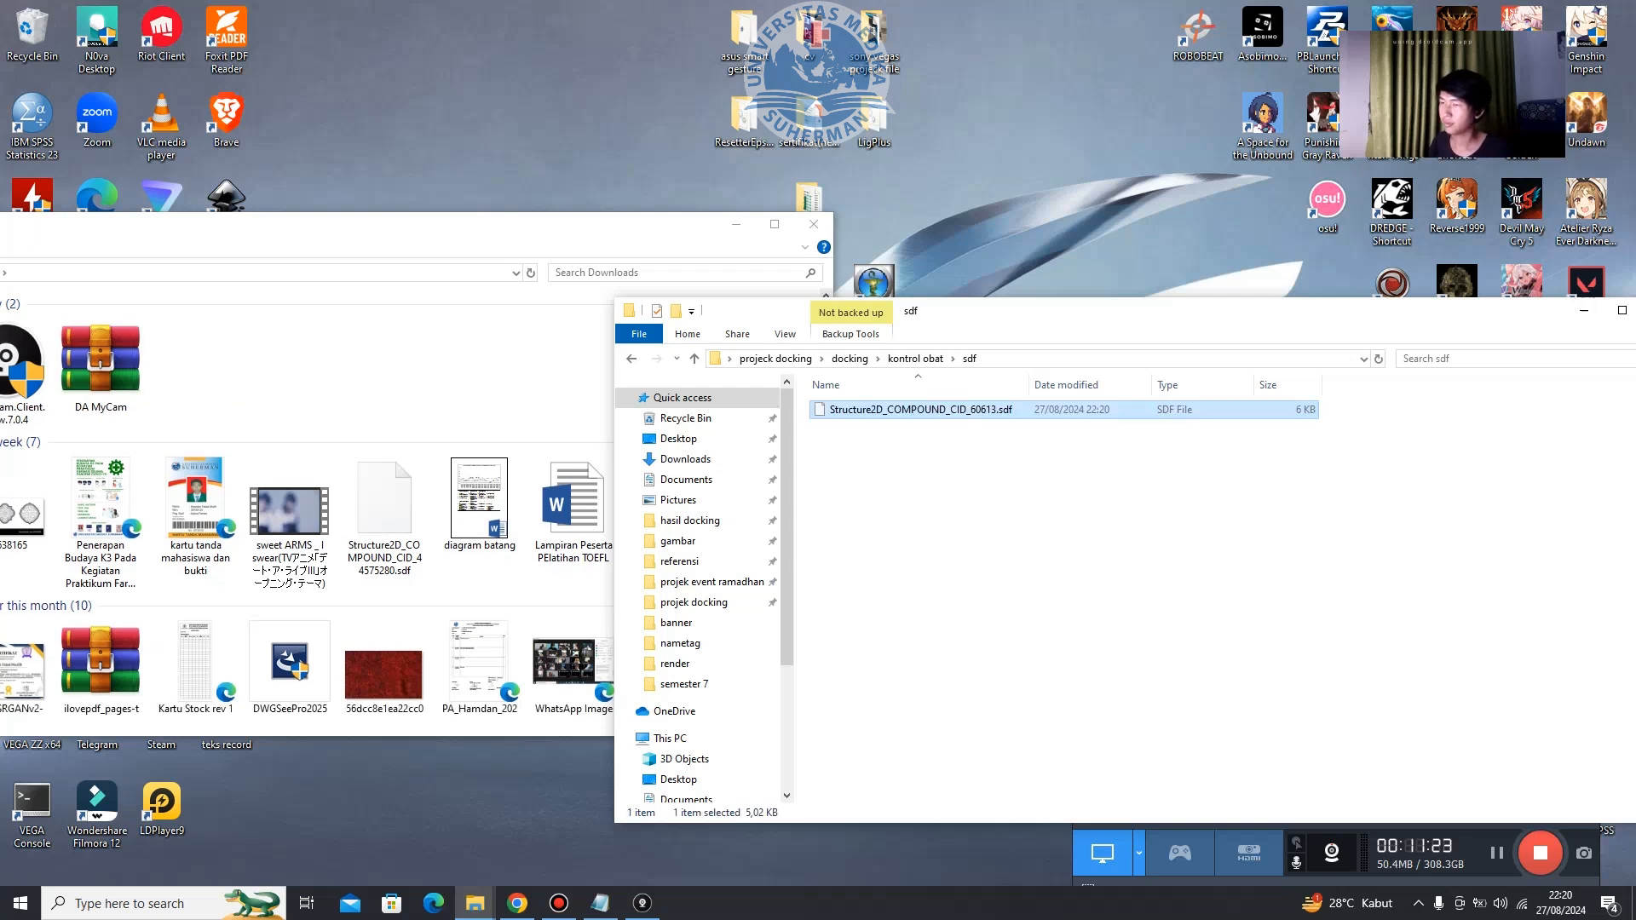
right_click(873, 412)
left_click(920, 755)
type("cidofofir")
key("Return")
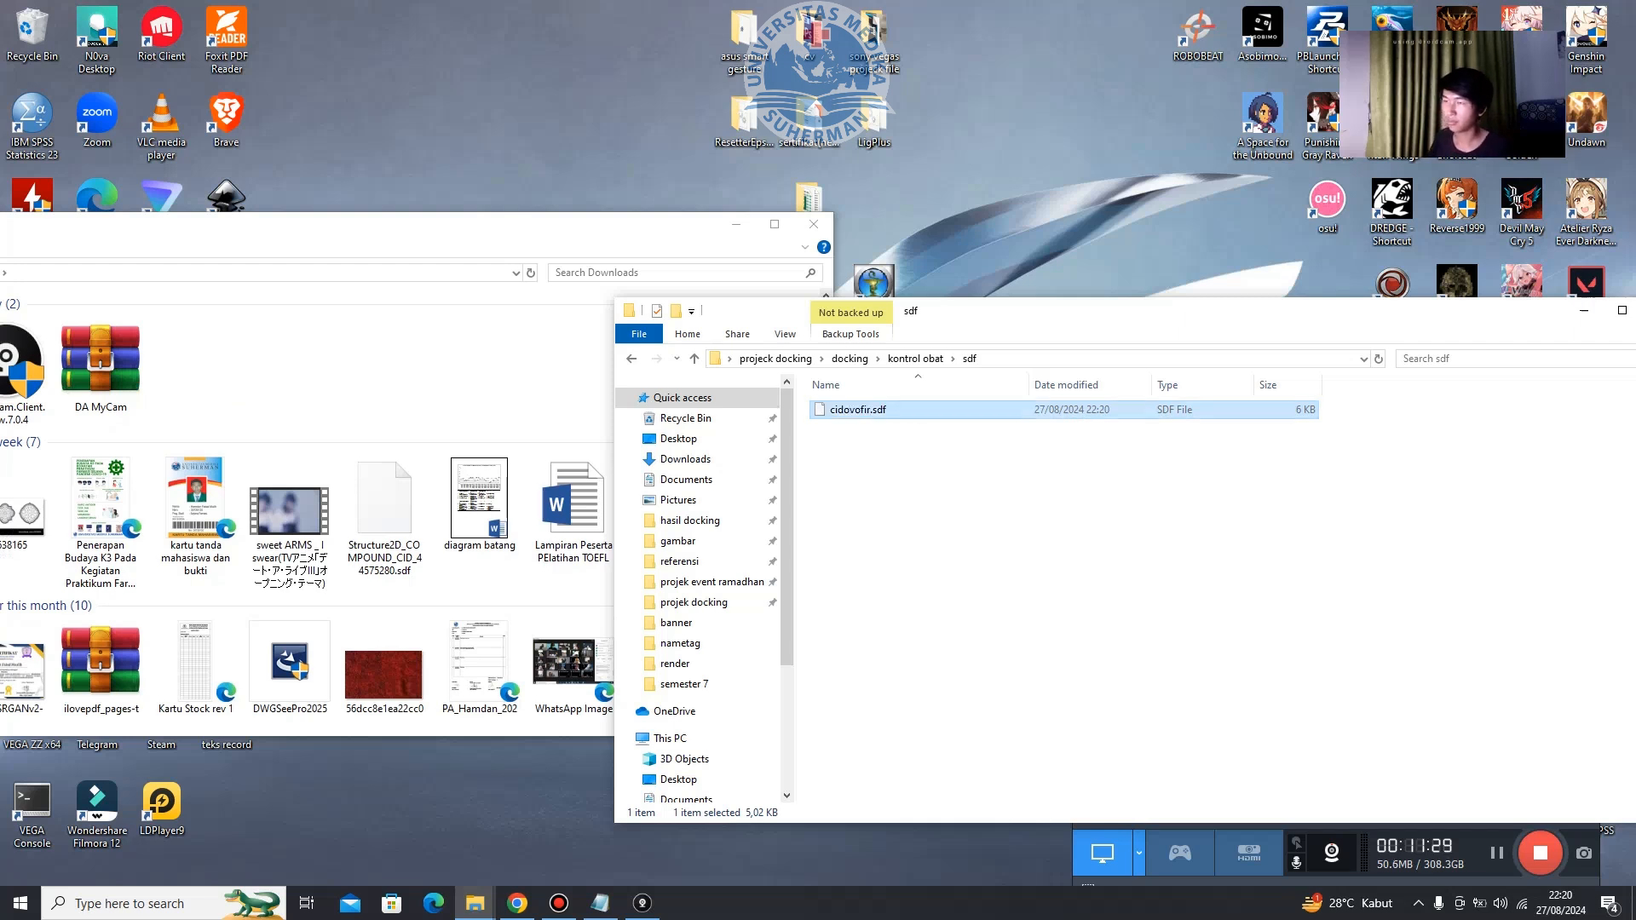
Go back up to the kontrol obat folder and minimize both the project and Downloads windows.
left_click(915, 359)
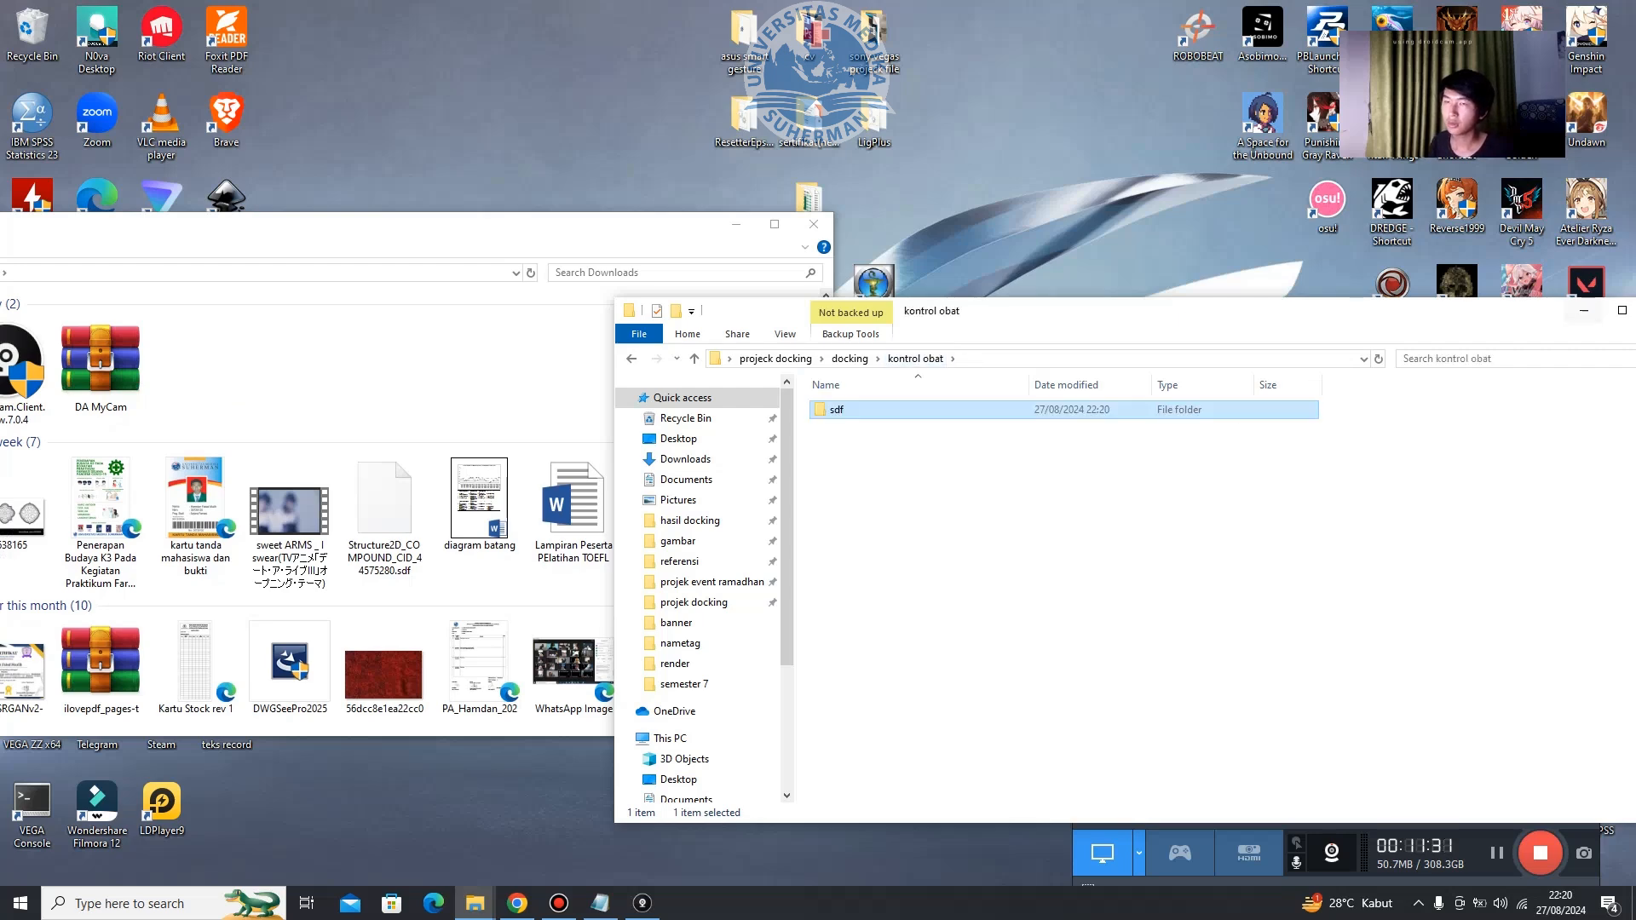
left_click(1584, 311)
left_click_drag(613, 226, 1006, 274)
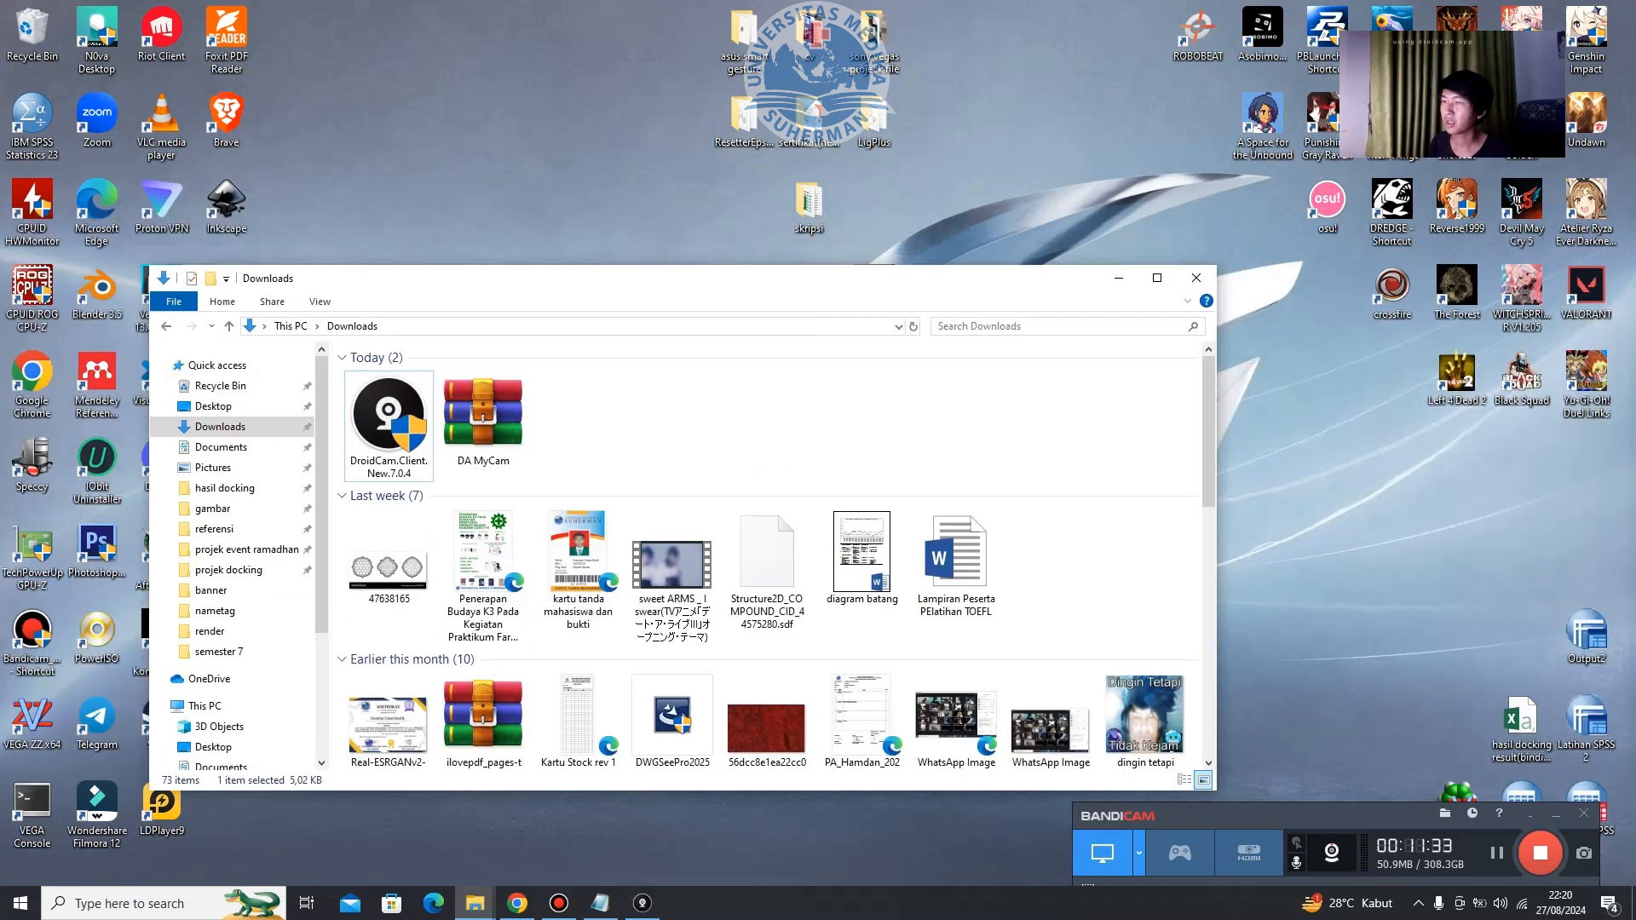
left_click(1128, 274)
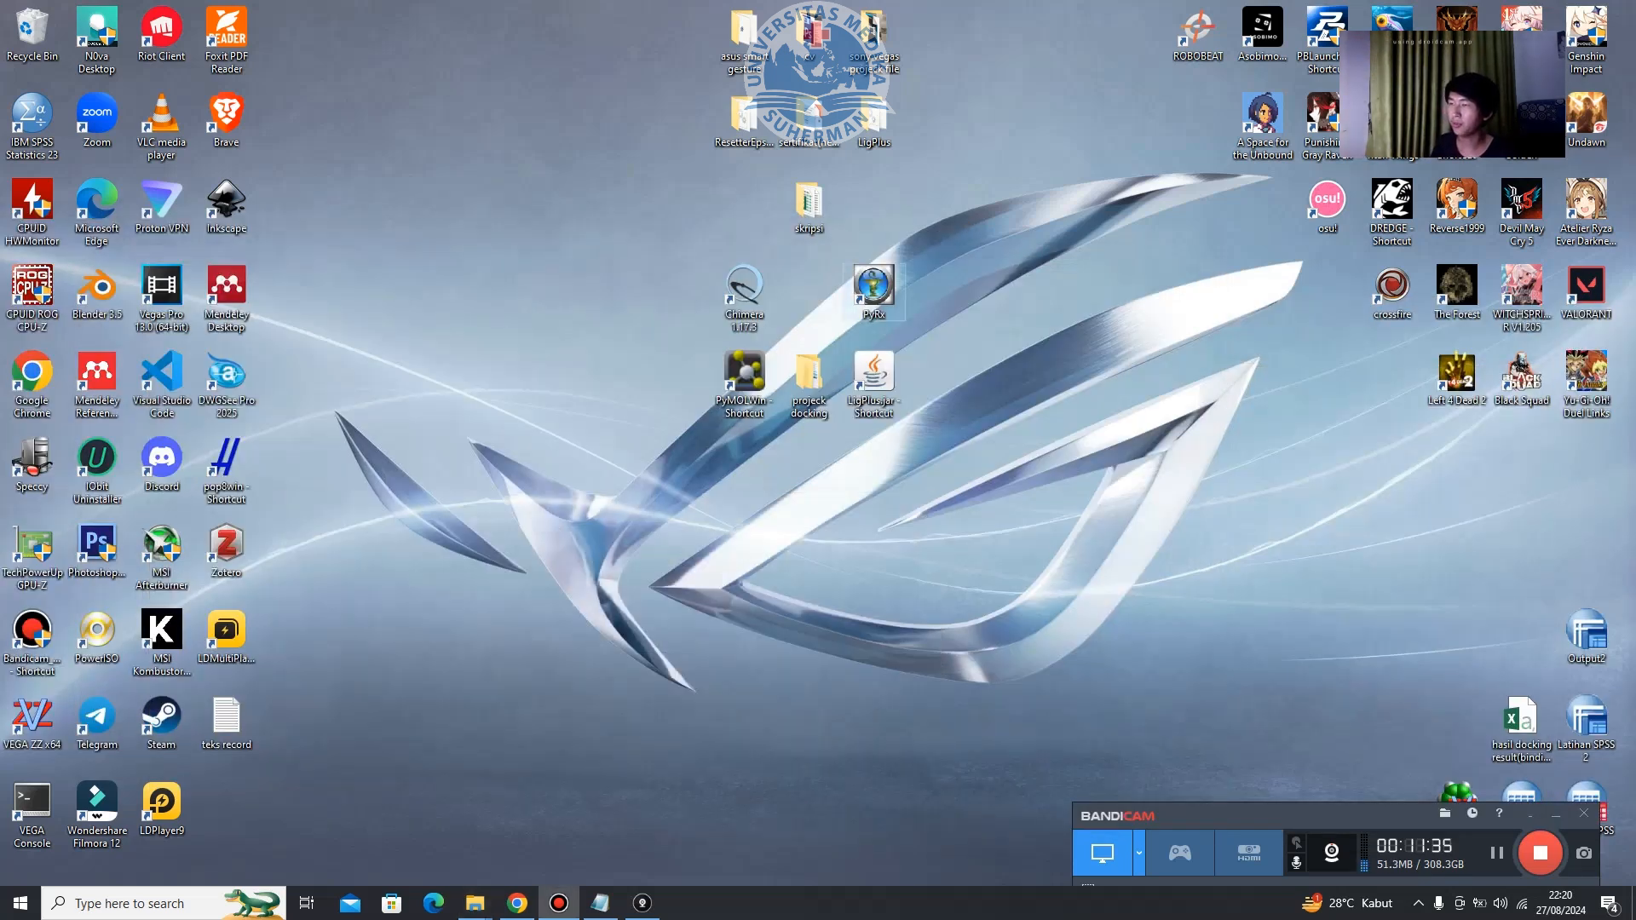
Open the cheminfo OpenBabel format converter page in the maximized browser and bring up the teks record notes.
left_click(517, 903)
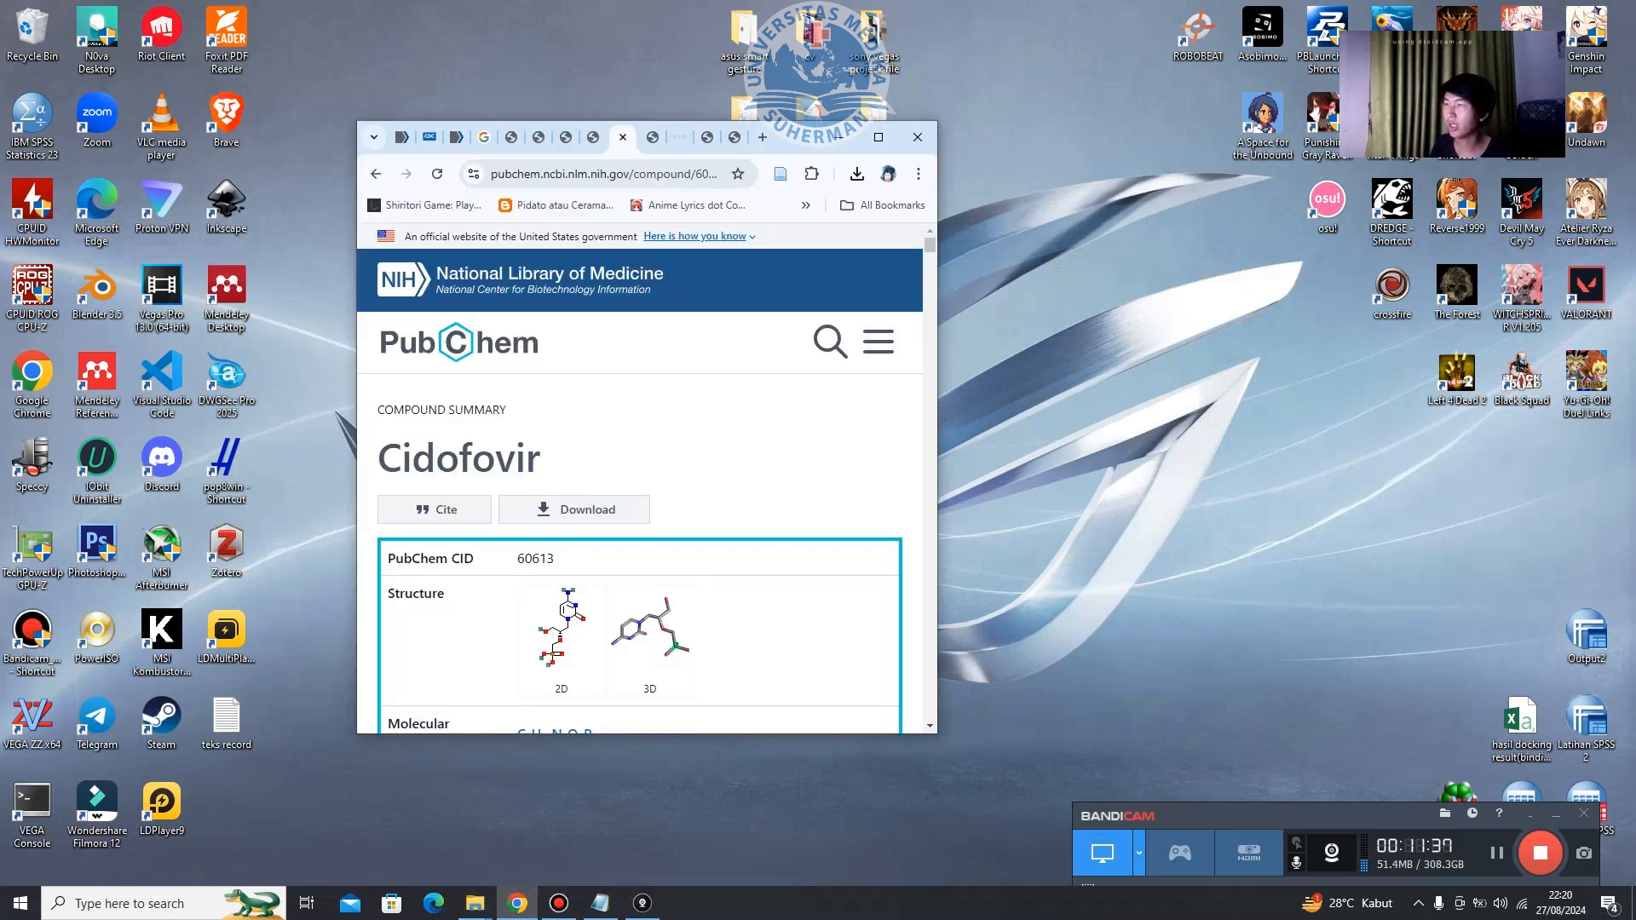
left_click(879, 137)
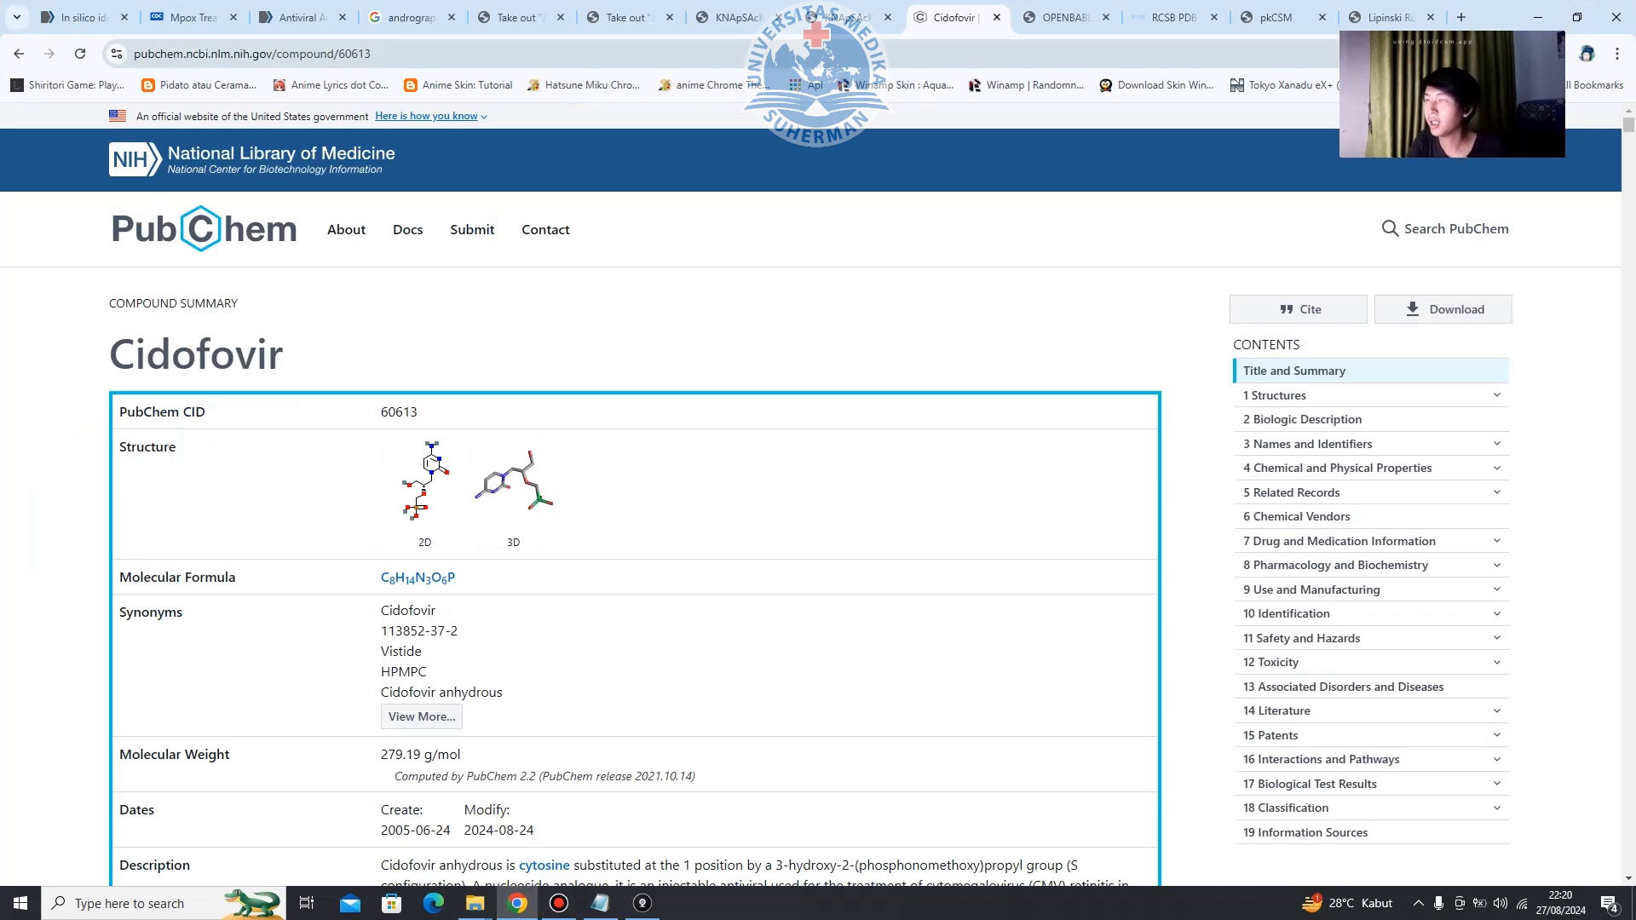
left_click(1058, 17)
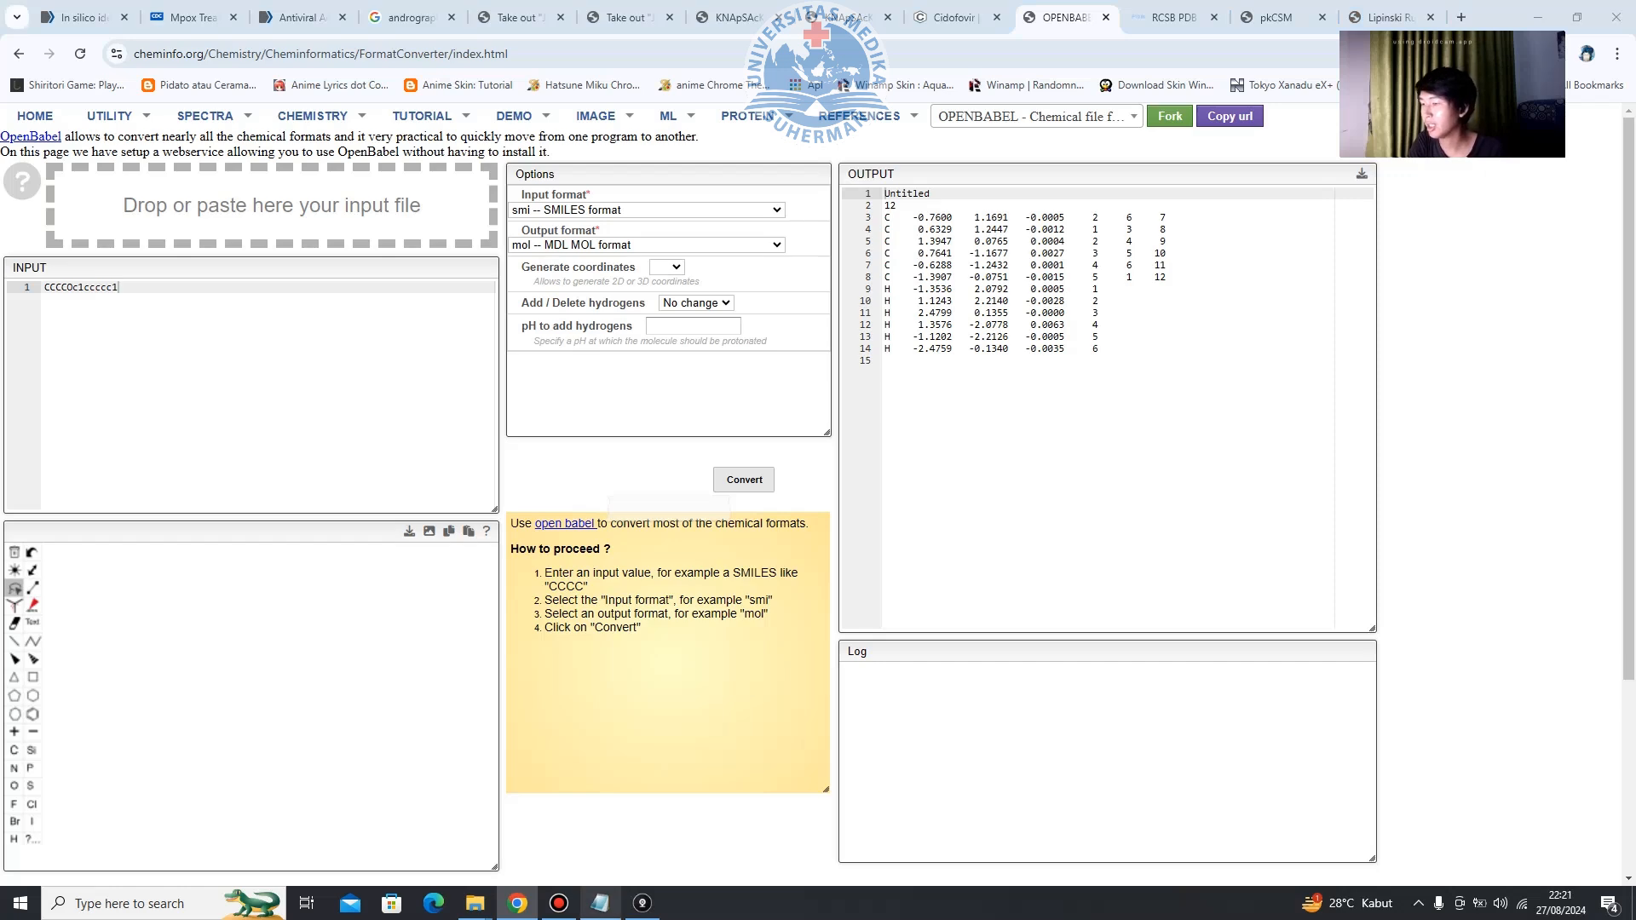
left_click(600, 903)
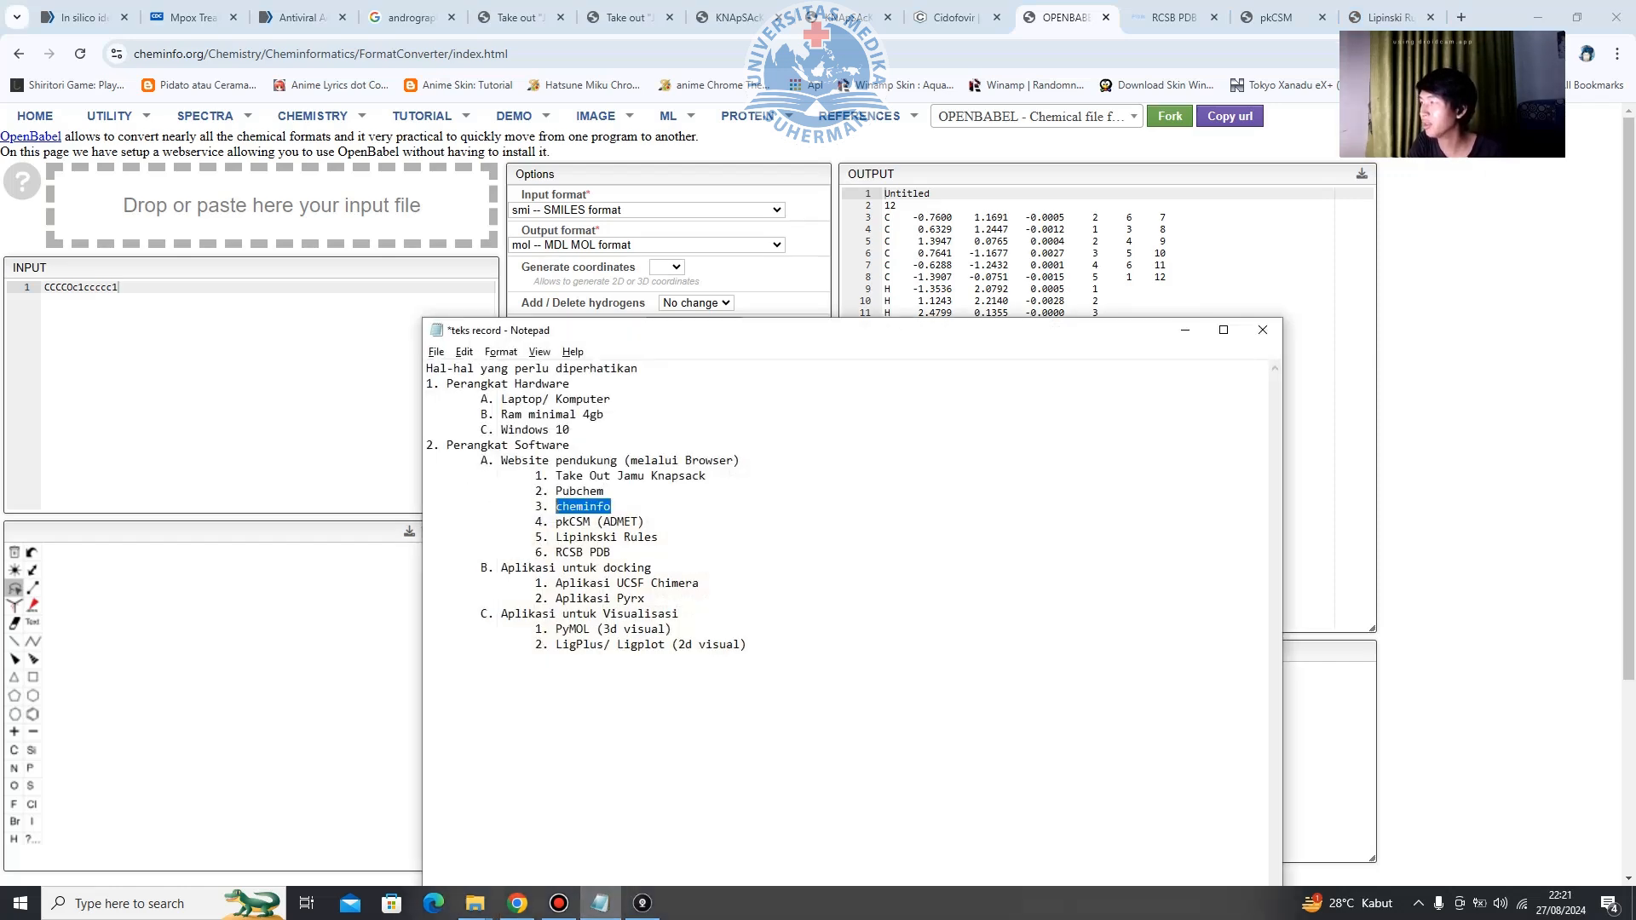
Put the notes away, close the Downloads window and bring up the kontrol obat folder over the converter page.
left_click_drag(852, 331, 707, 496)
left_click(1040, 496)
mouse_move(475, 903)
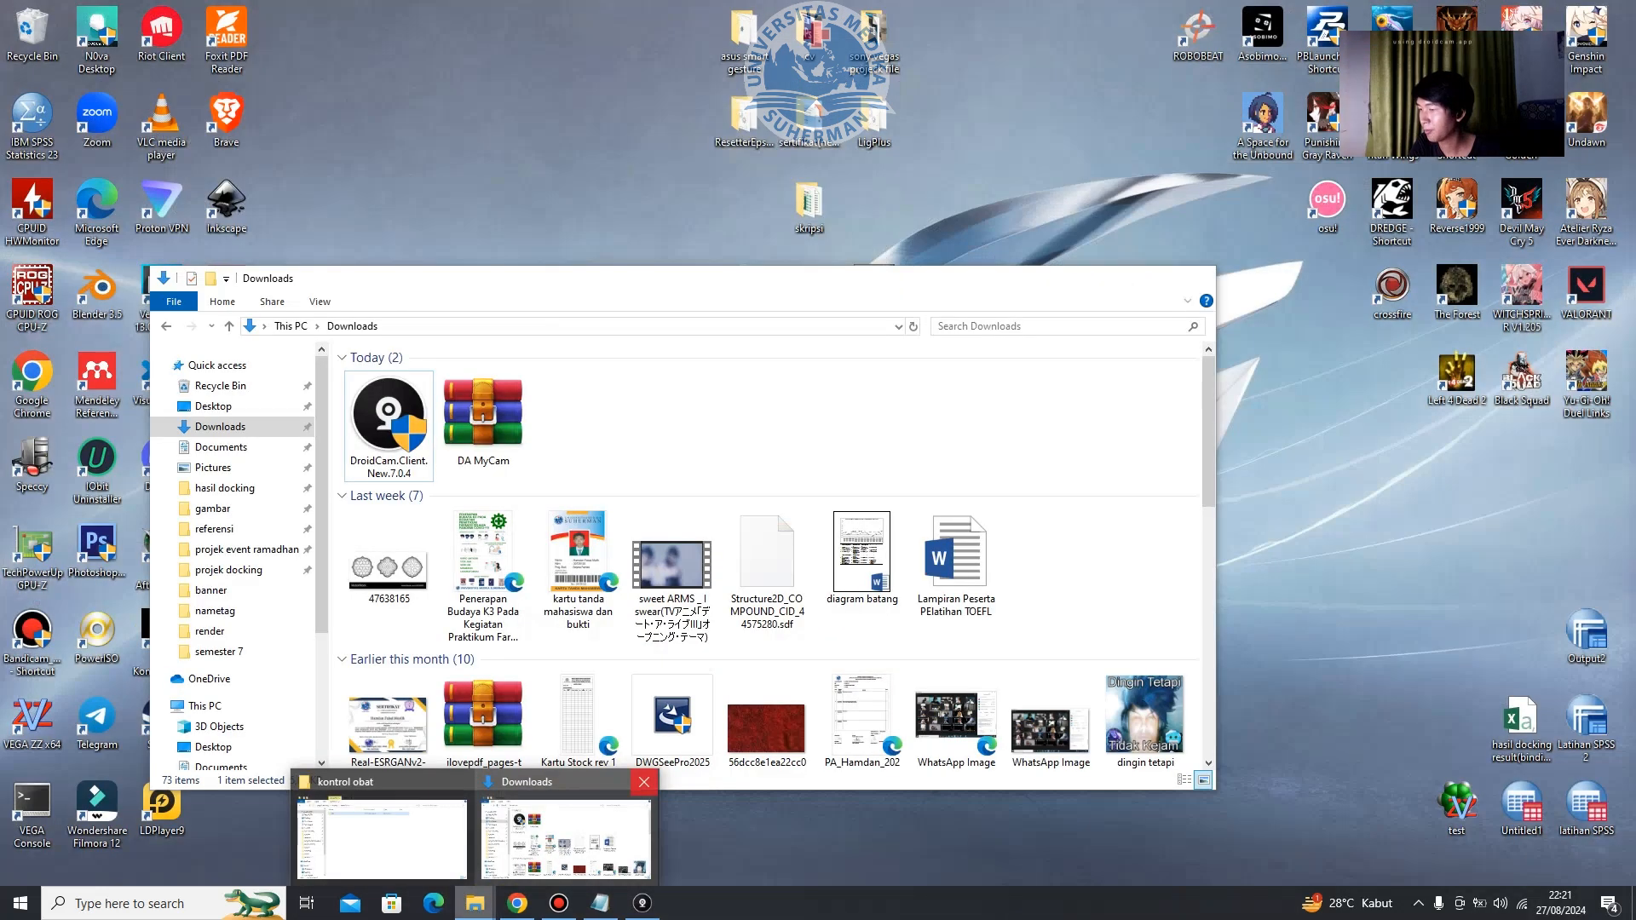
left_click(641, 781)
left_click(475, 840)
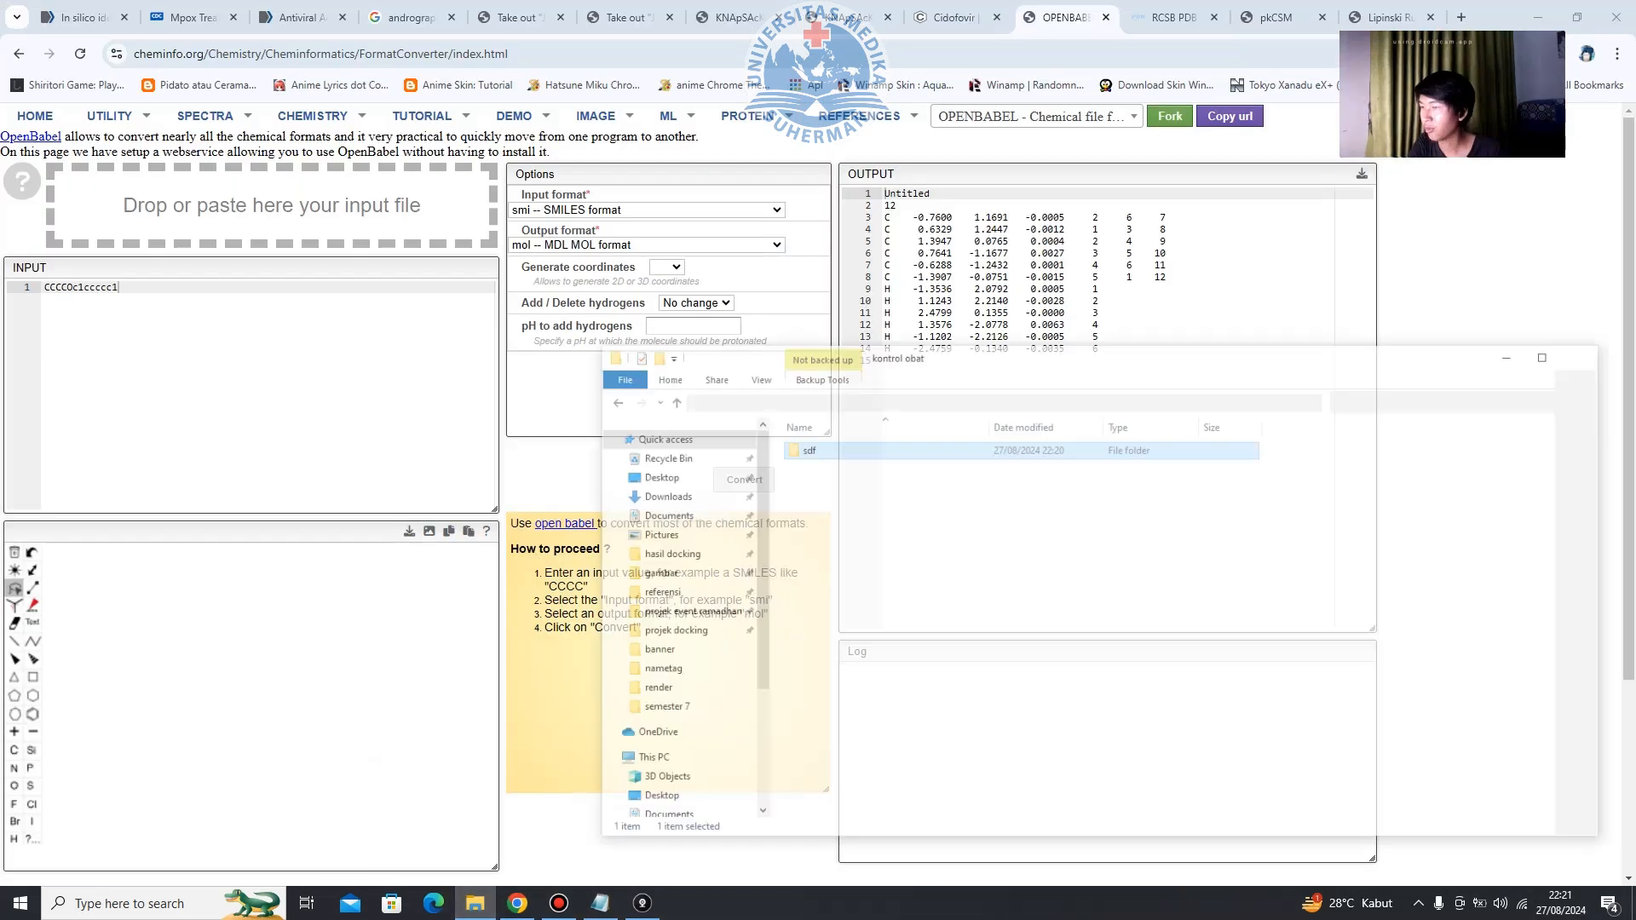
Load Andrographolide.sdf from docking > senyawa tanaman > sdf into the converter's input file area.
left_click(850, 358)
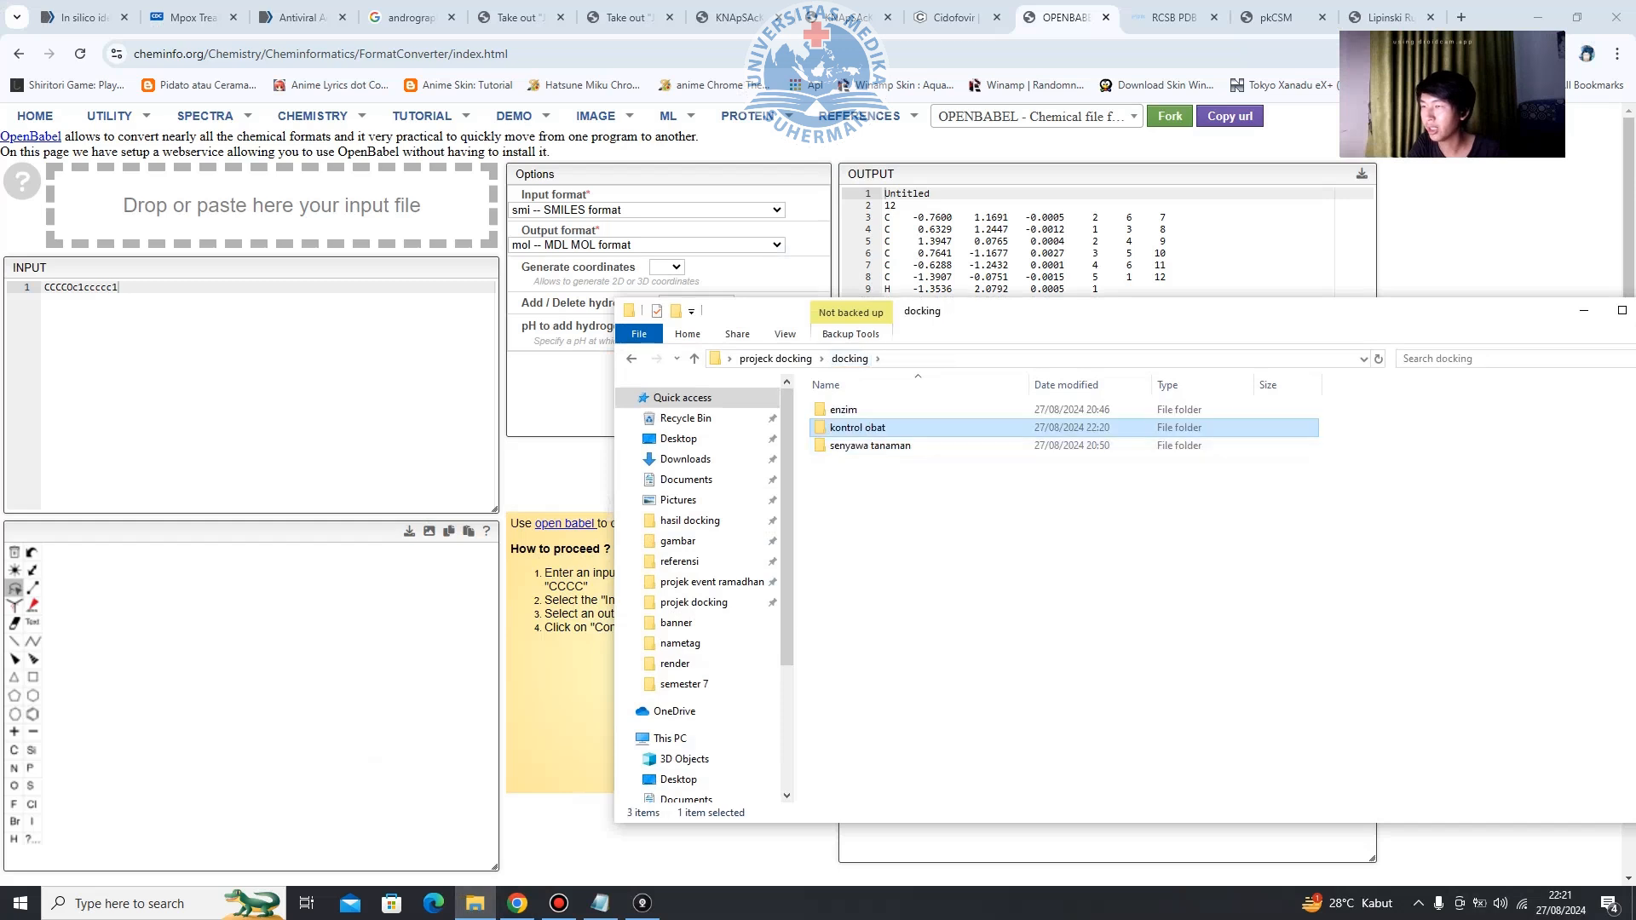
left_click(877, 445)
double_click(878, 445)
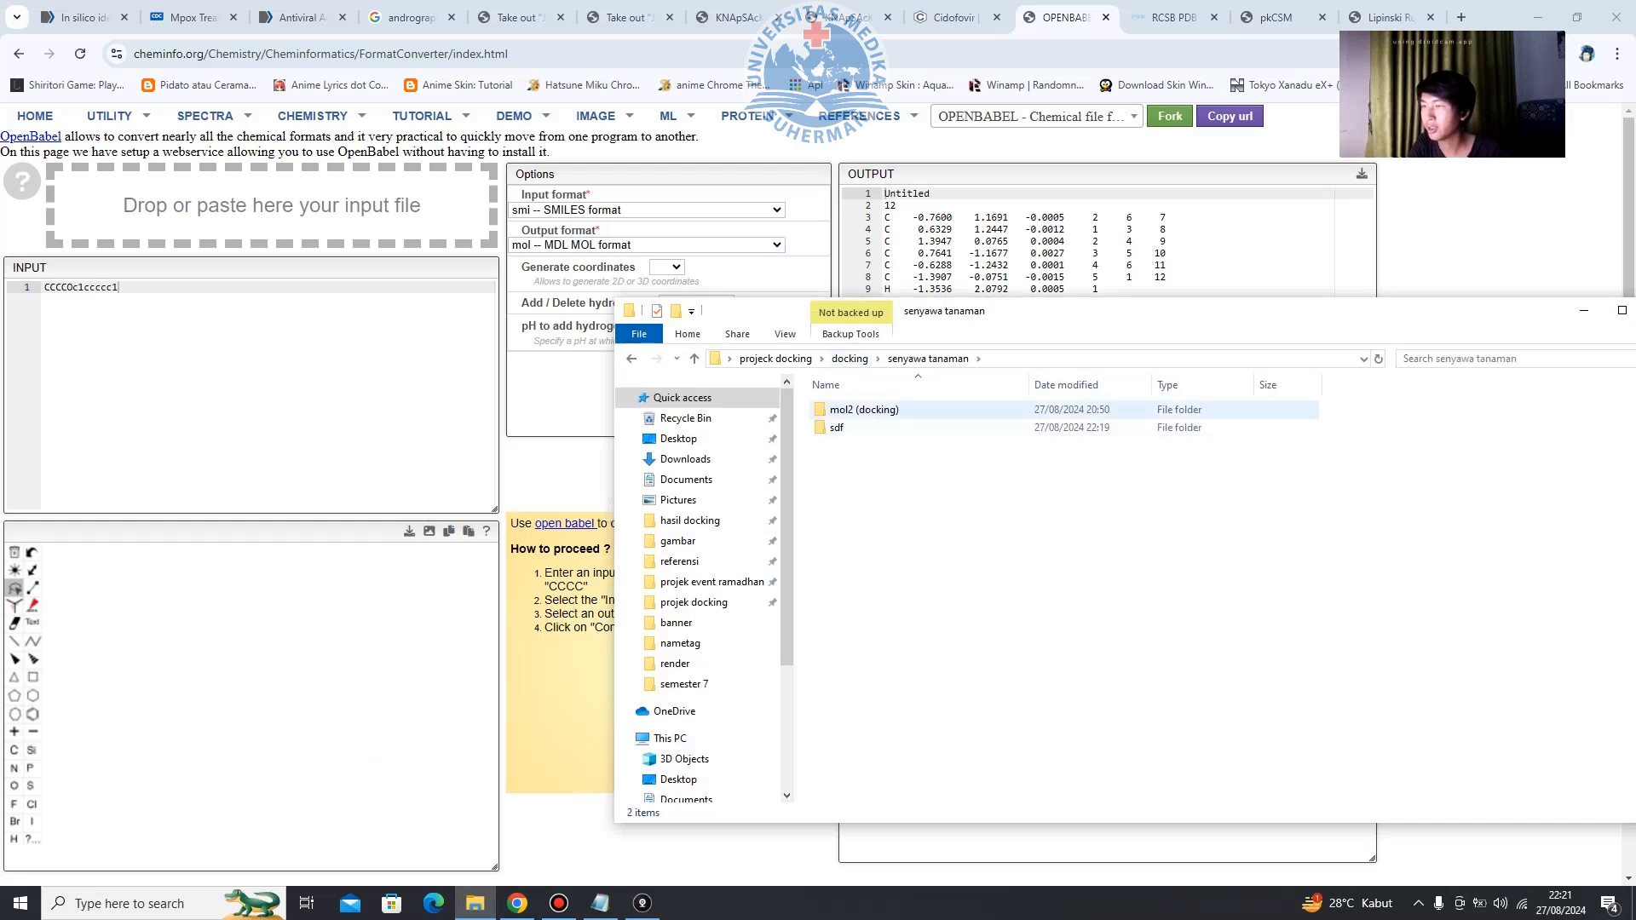
left_click(878, 428)
double_click(878, 428)
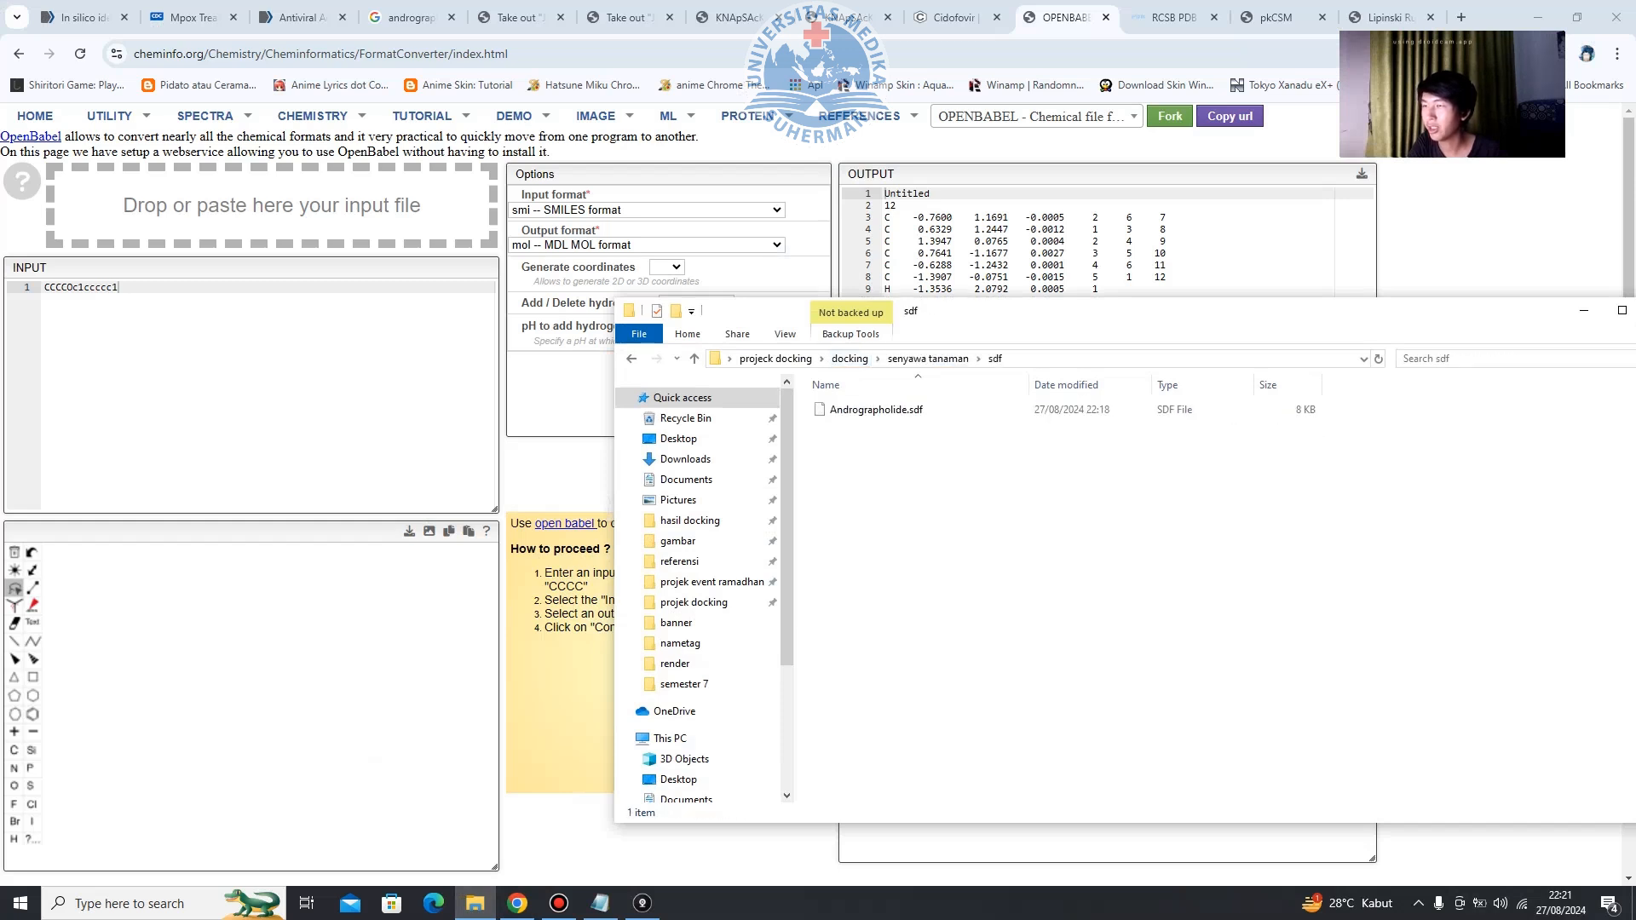
left_click(877, 410)
mouse_move(878, 410)
left_mouse_down()
mouse_move(396, 315)
mouse_move(255, 204)
mouse_move(233, 249)
mouse_move(171, 213)
mouse_move(226, 213)
mouse_move(137, 217)
mouse_move(256, 204)
mouse_move(243, 209)
left_mouse_up()
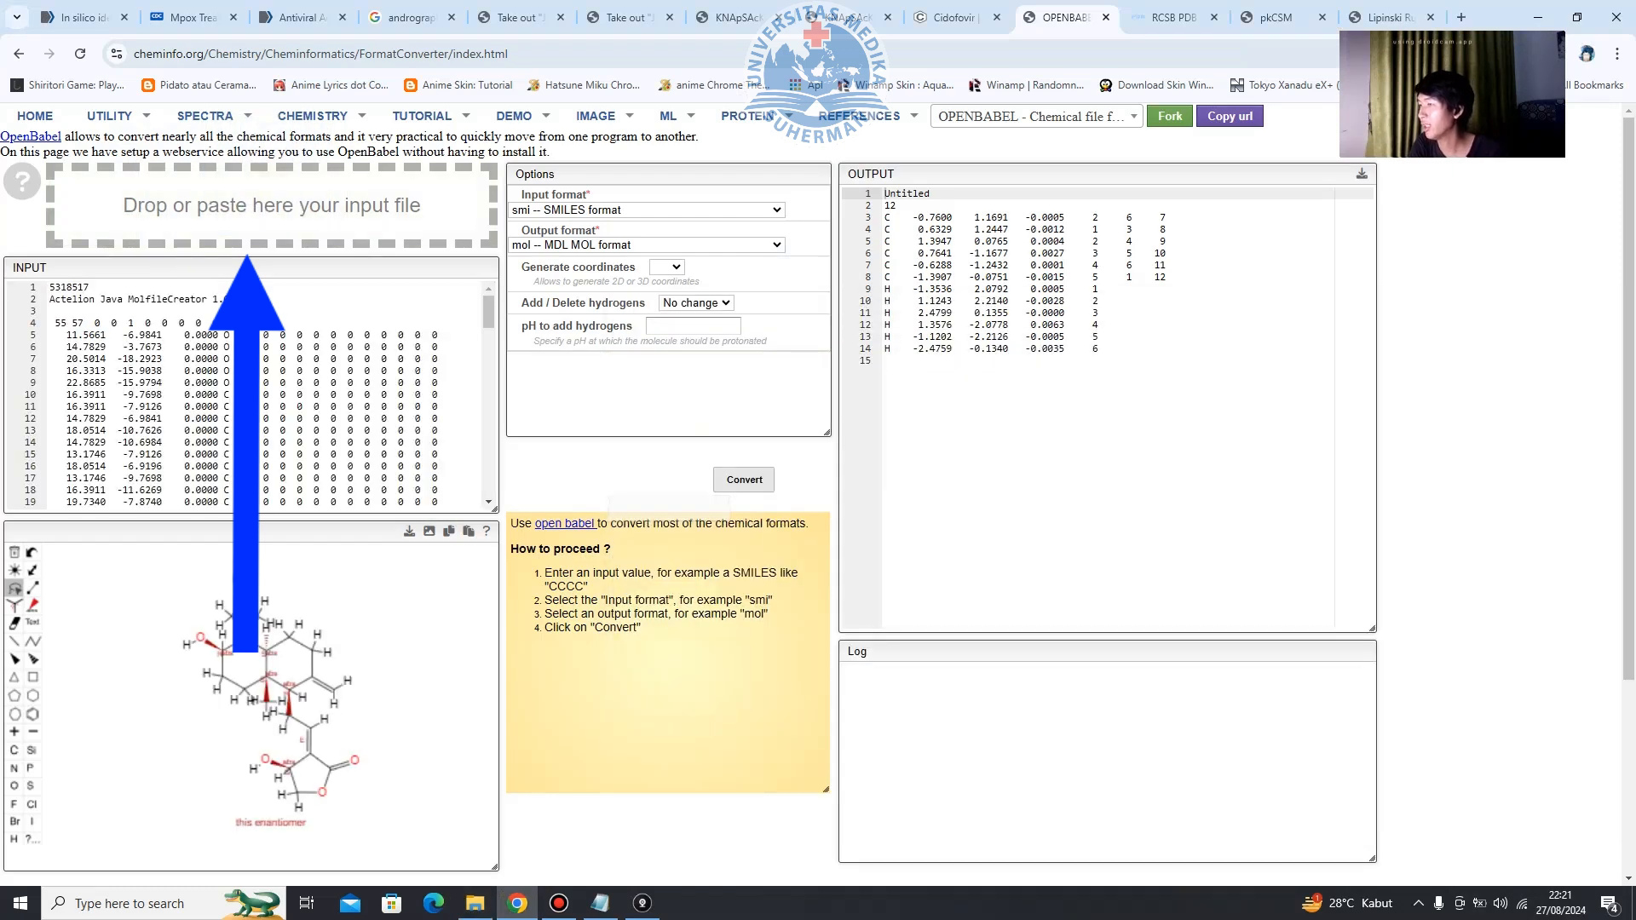
Set the conversion's input format to sdf -- MDL MOL and its output format to mol2 -- Sybyl Mol2.
left_click(774, 209)
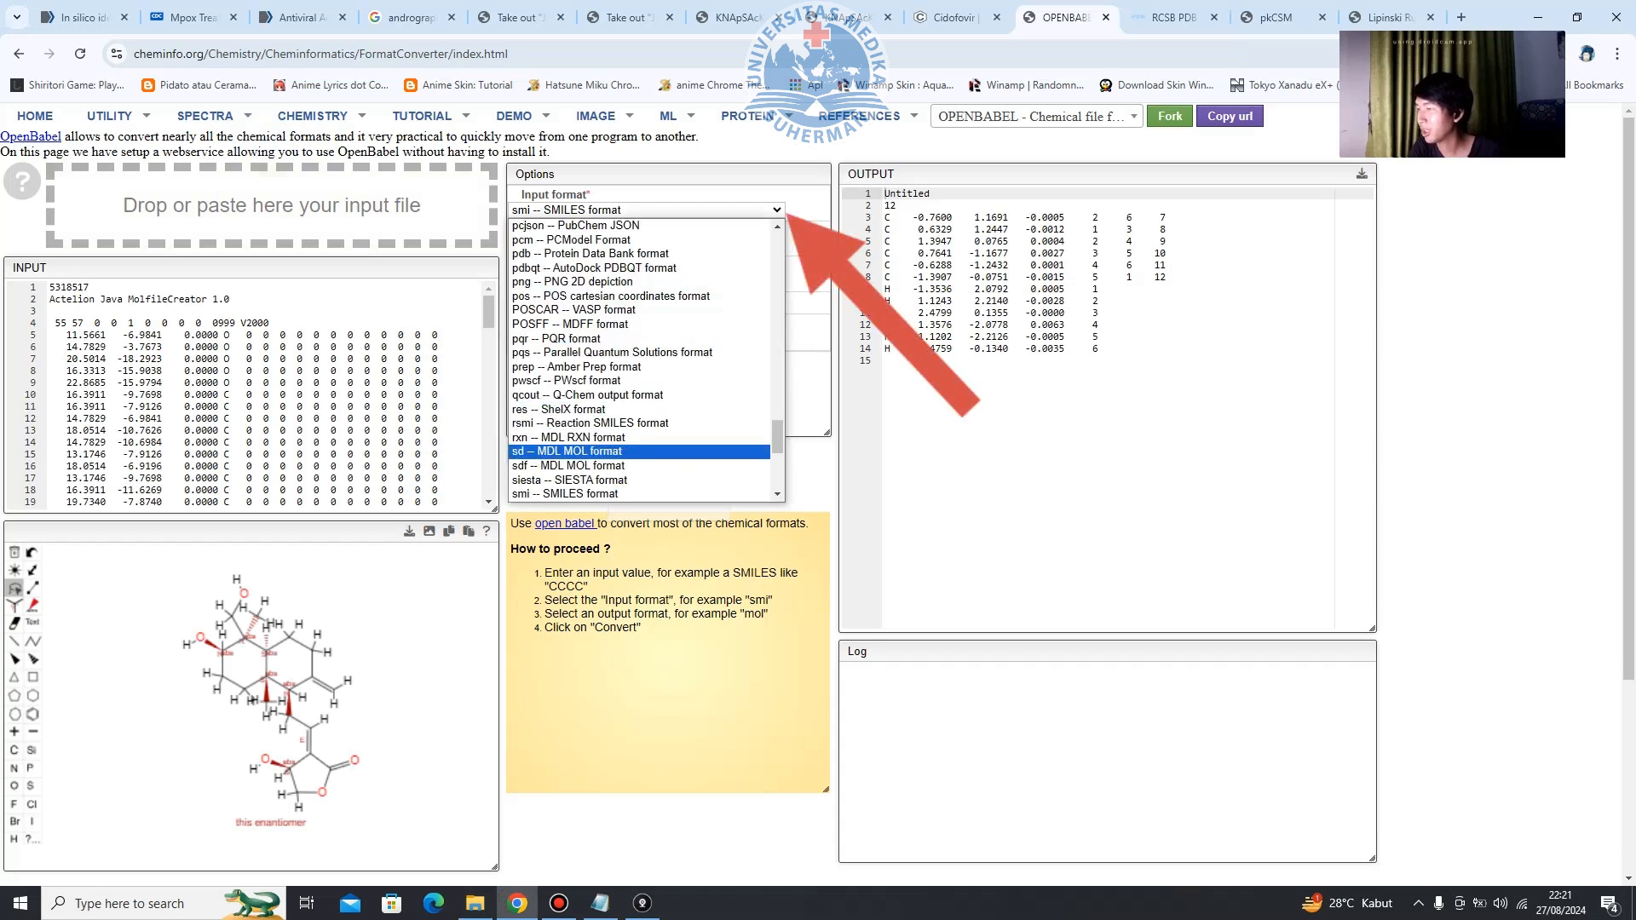
left_click(568, 466)
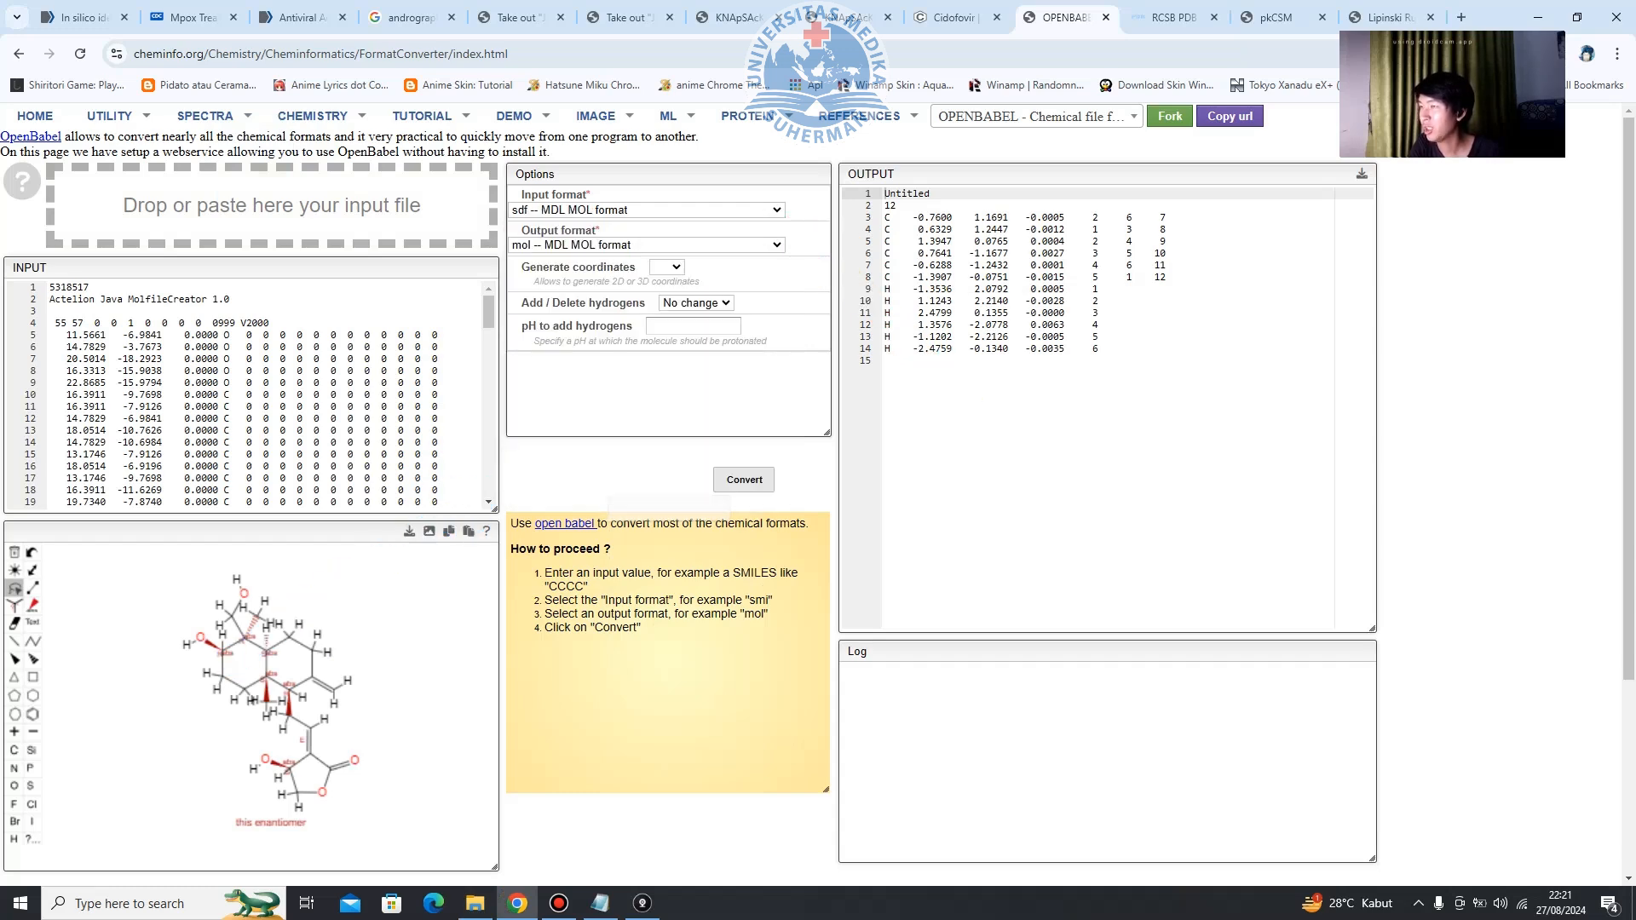
left_click(775, 245)
scroll(639, 392, "down", 1)
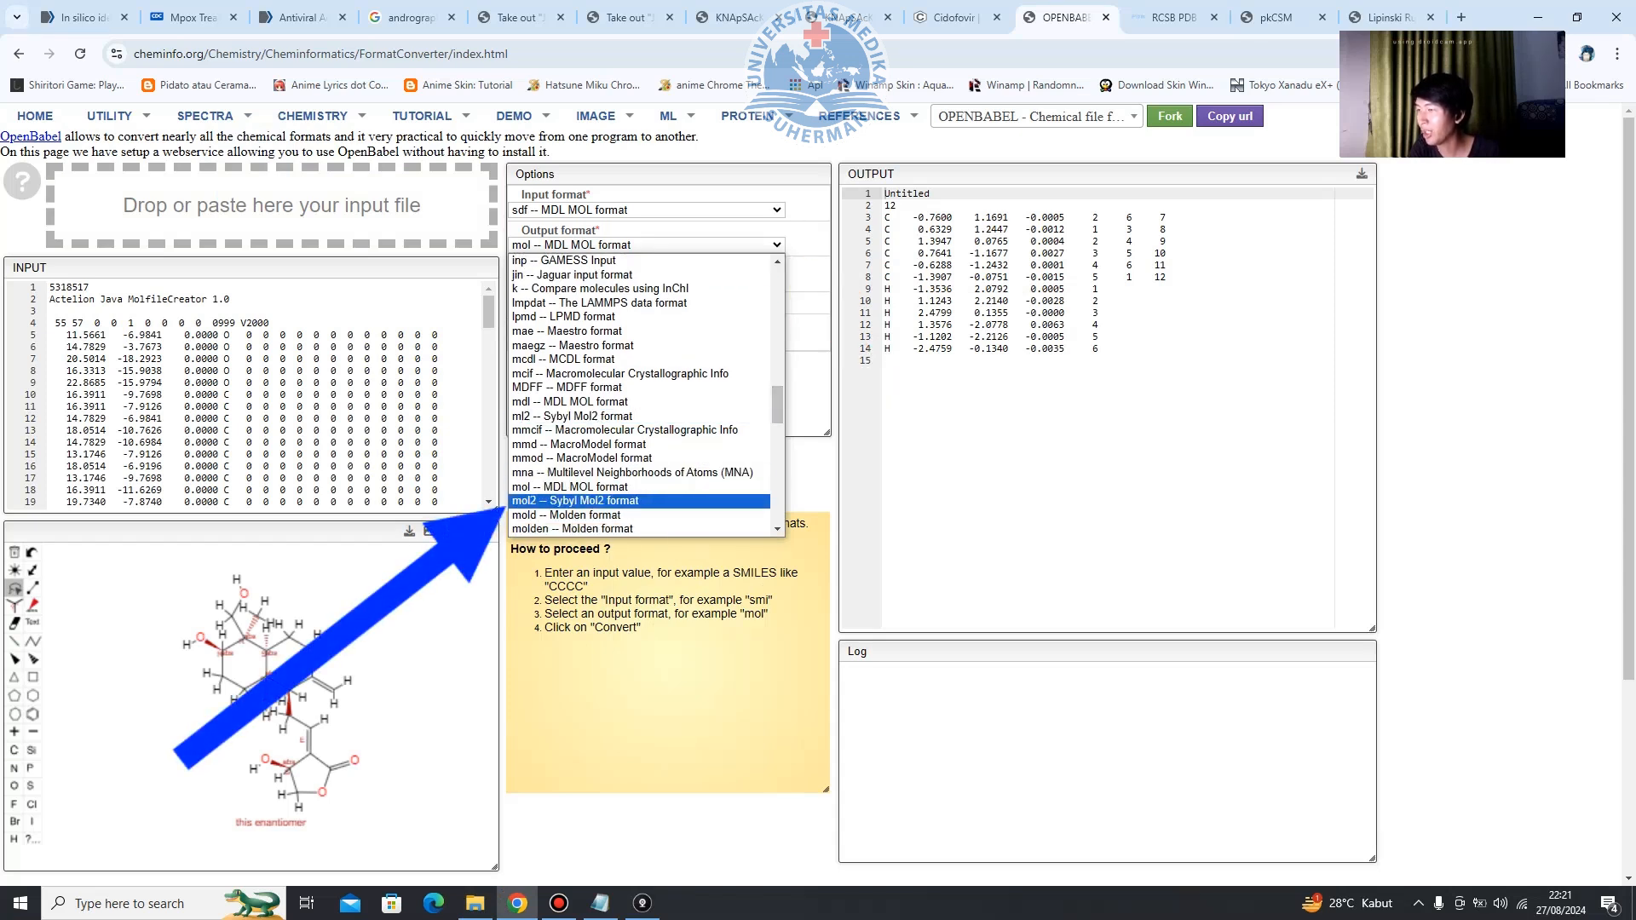
left_click(639, 501)
Convert the Andrographolide structure with hydrogens set to Add and download the mol2 output.
left_click(676, 268)
left_click(676, 268)
left_click(695, 302)
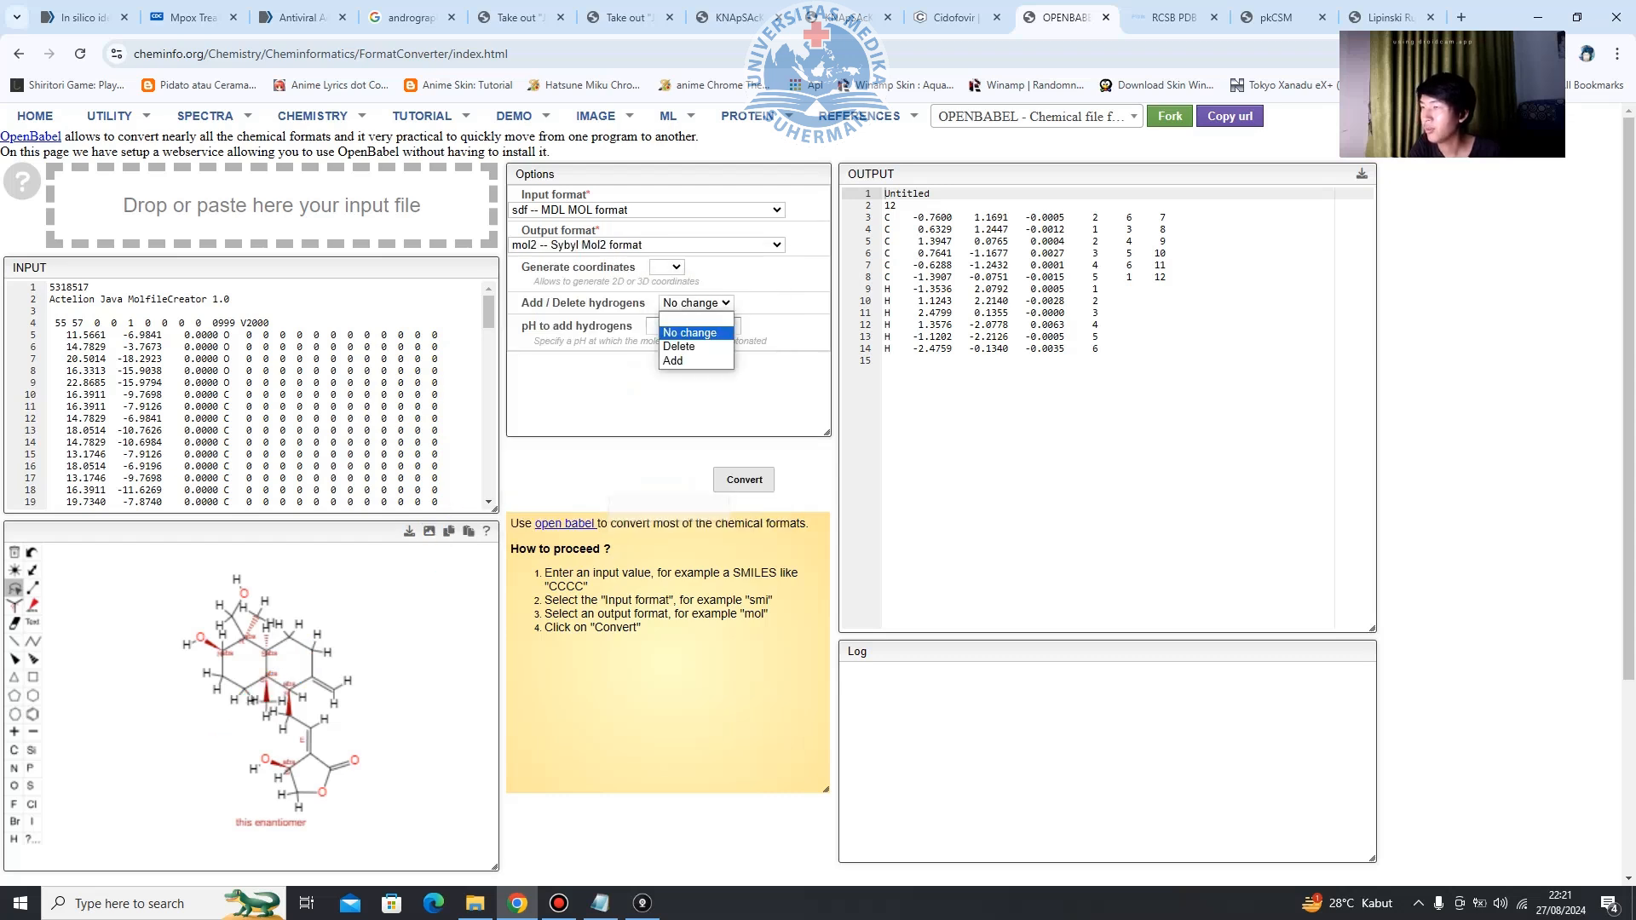
left_click(673, 360)
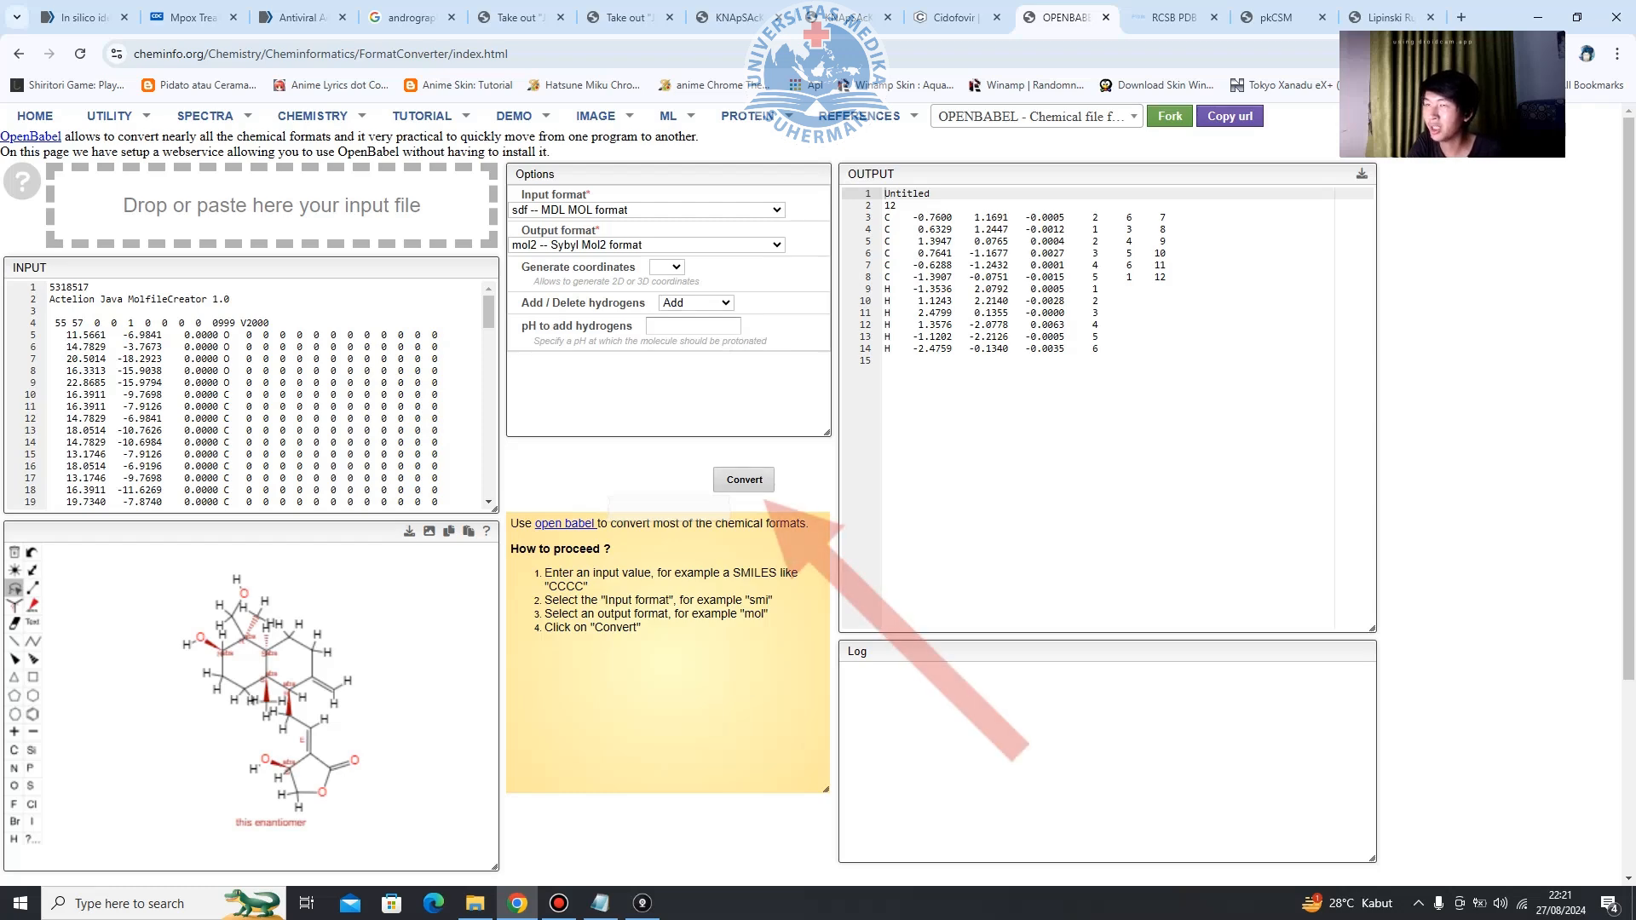
left_click(744, 480)
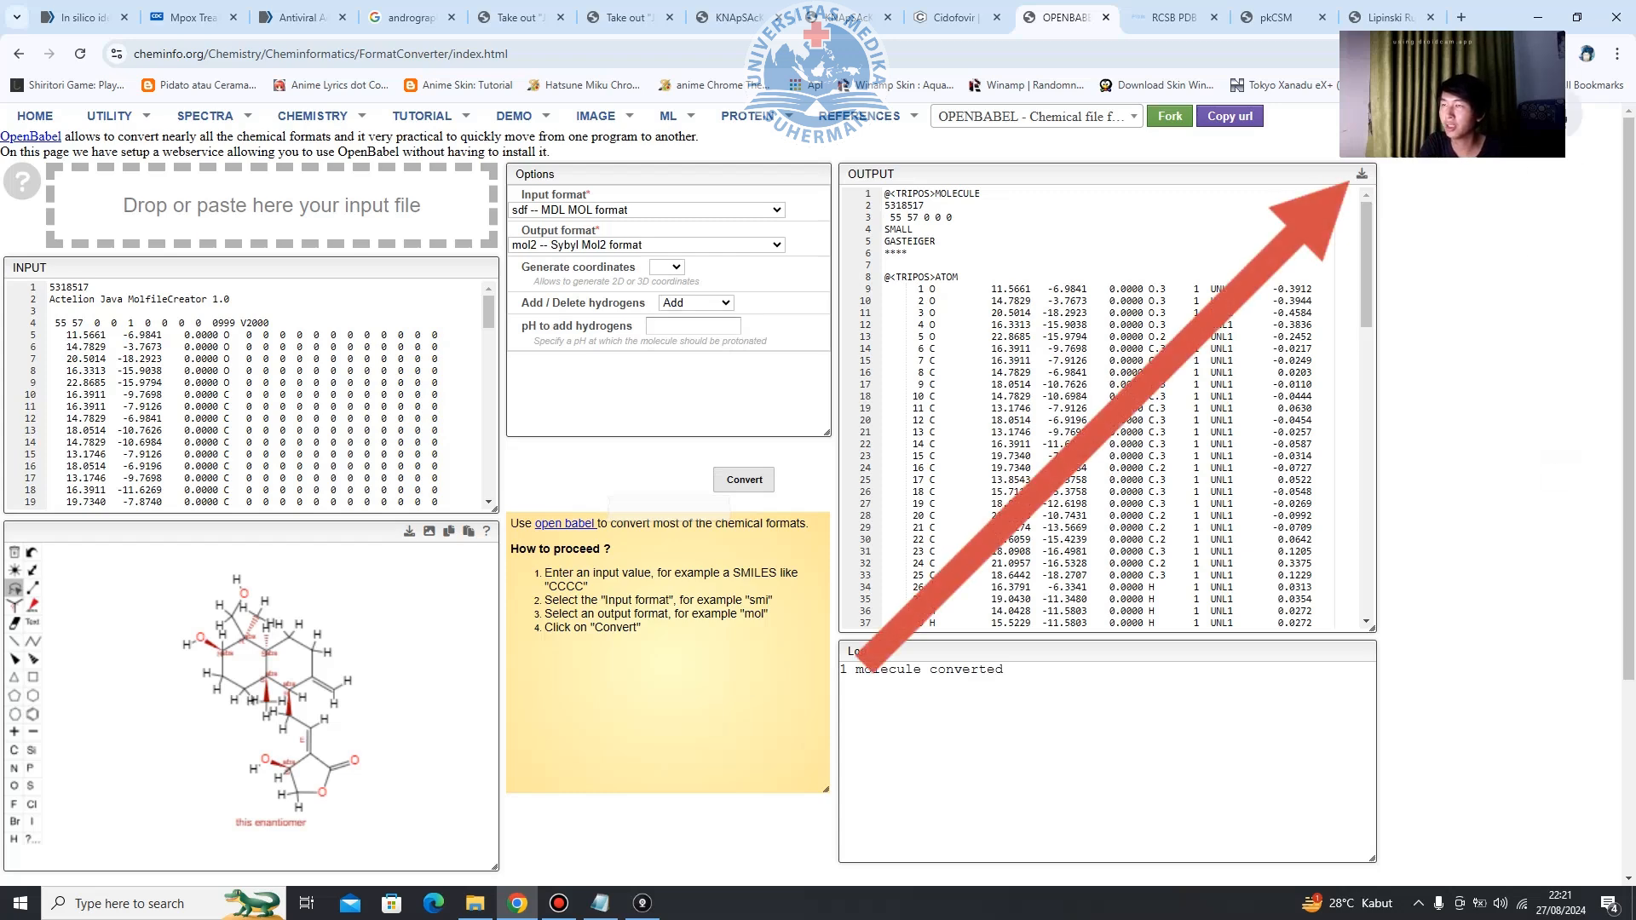
left_click(1362, 174)
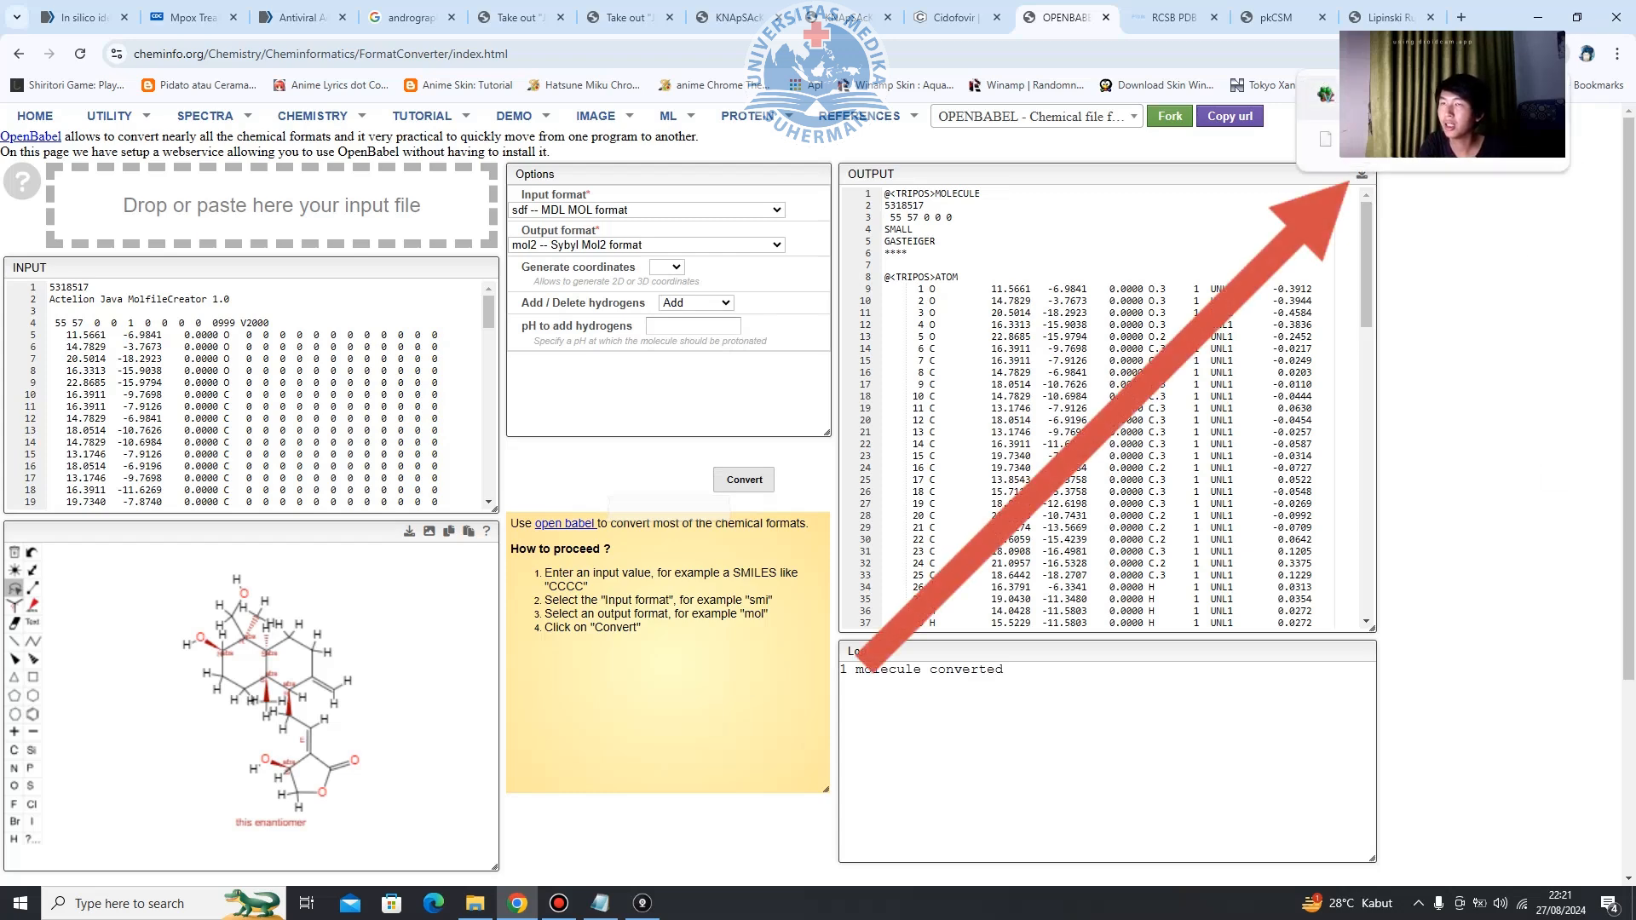
Resize the browser to leave part of the project folder visible and show the downloaded structure.mol2 in its folder.
left_click_drag(1500, 17, 826, 86)
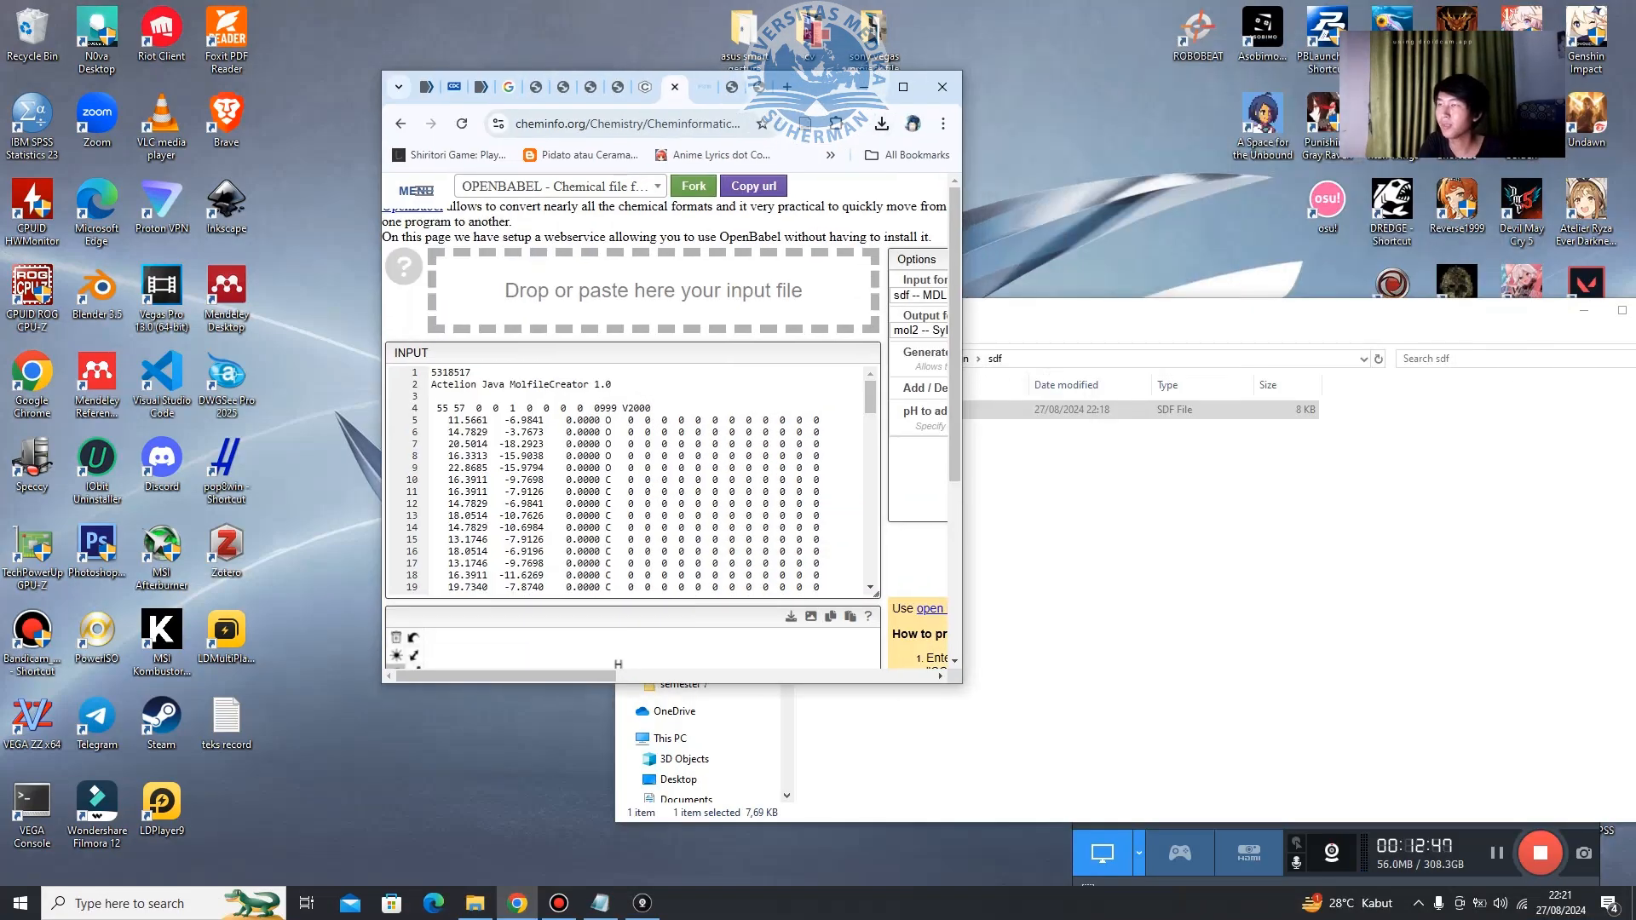
left_click_drag(962, 426, 1255, 426)
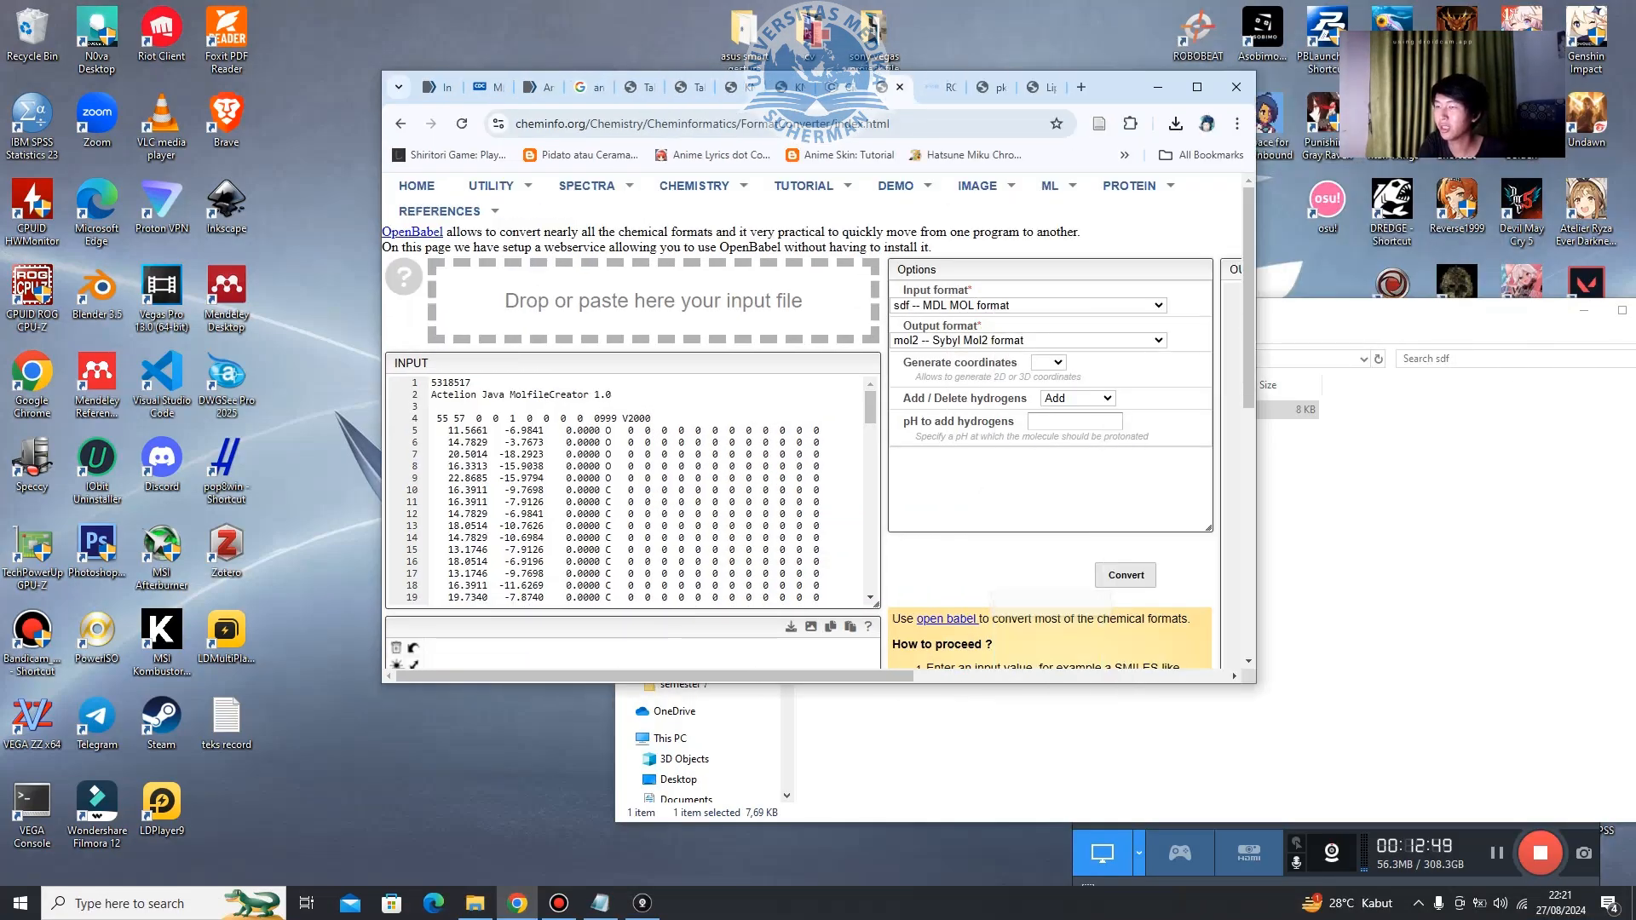
left_click_drag(852, 684, 852, 887)
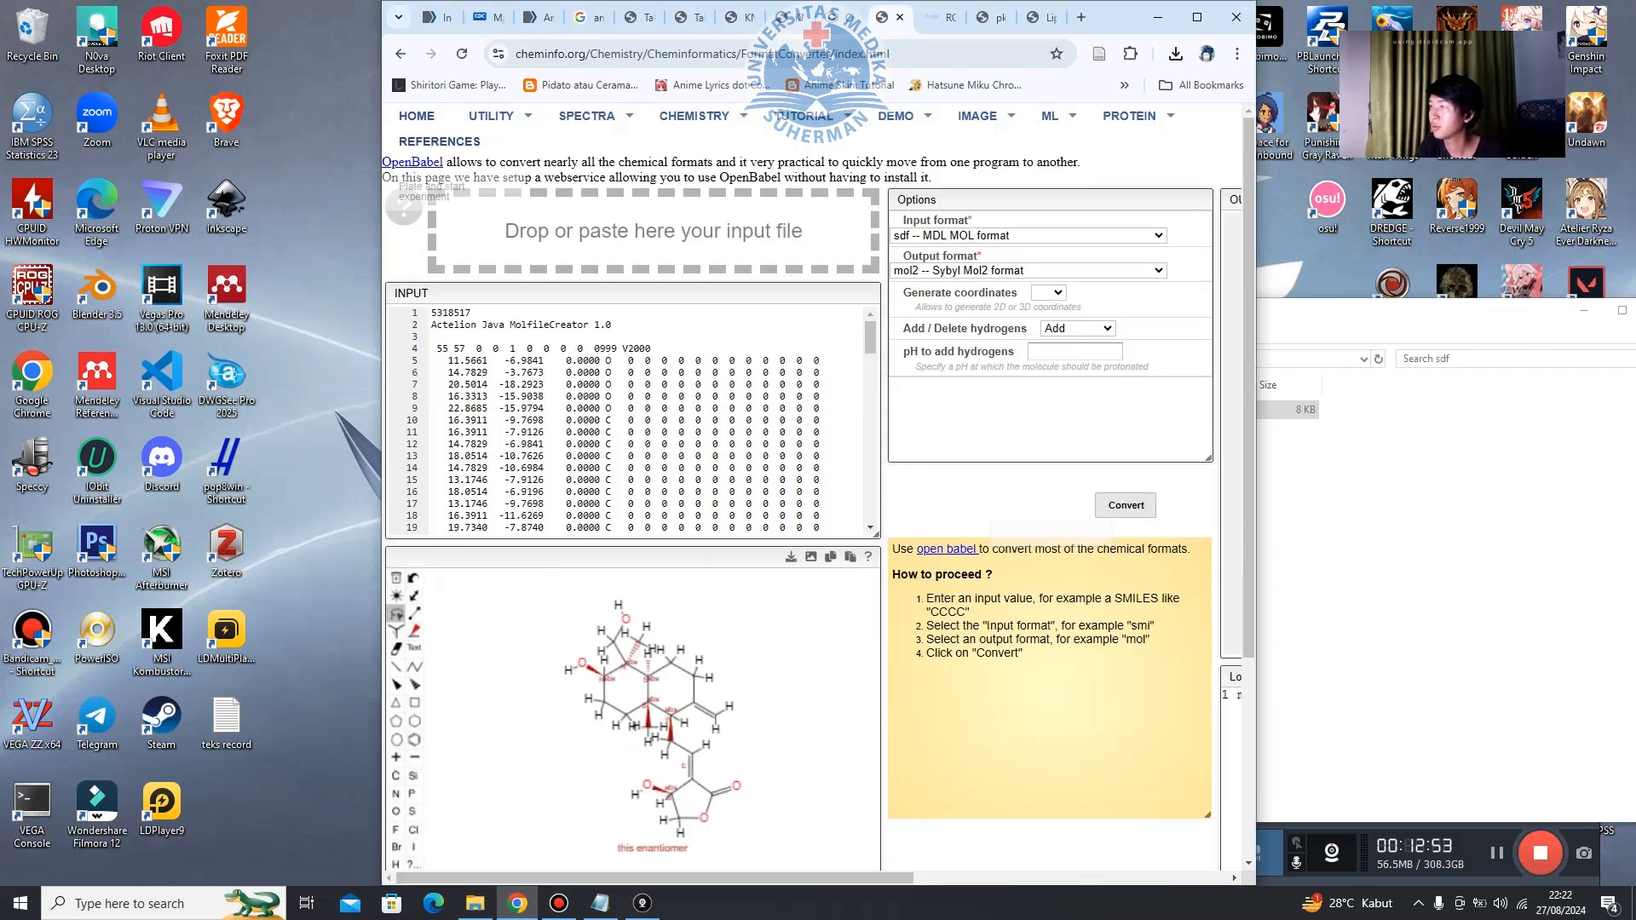
left_click_drag(380, 460, 1, 460)
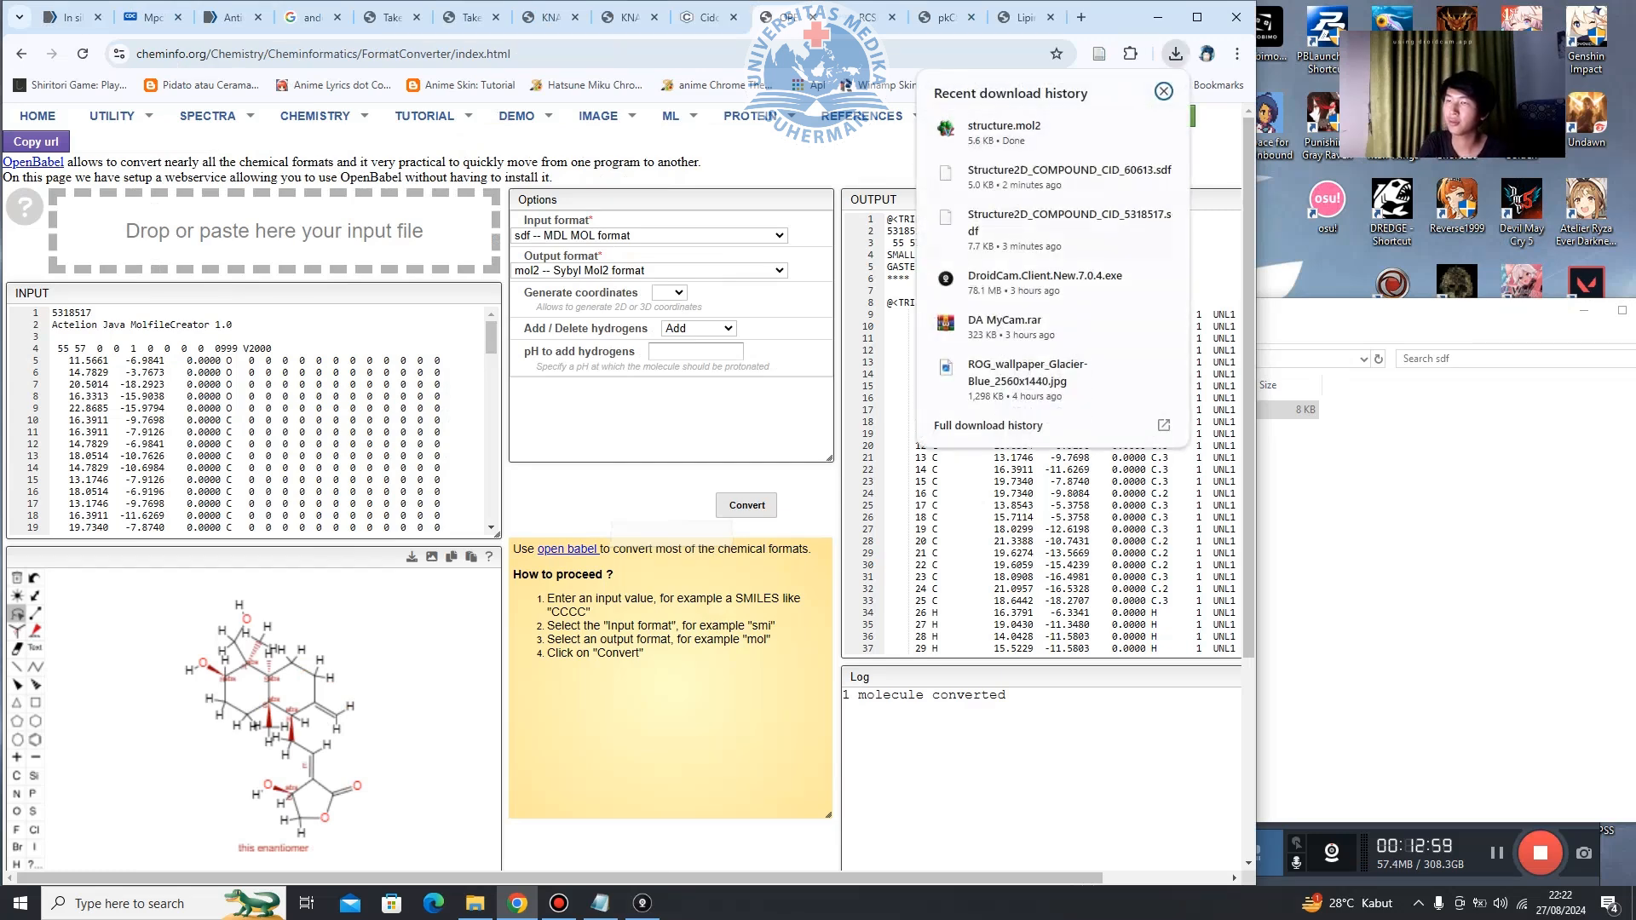
left_click(1129, 128)
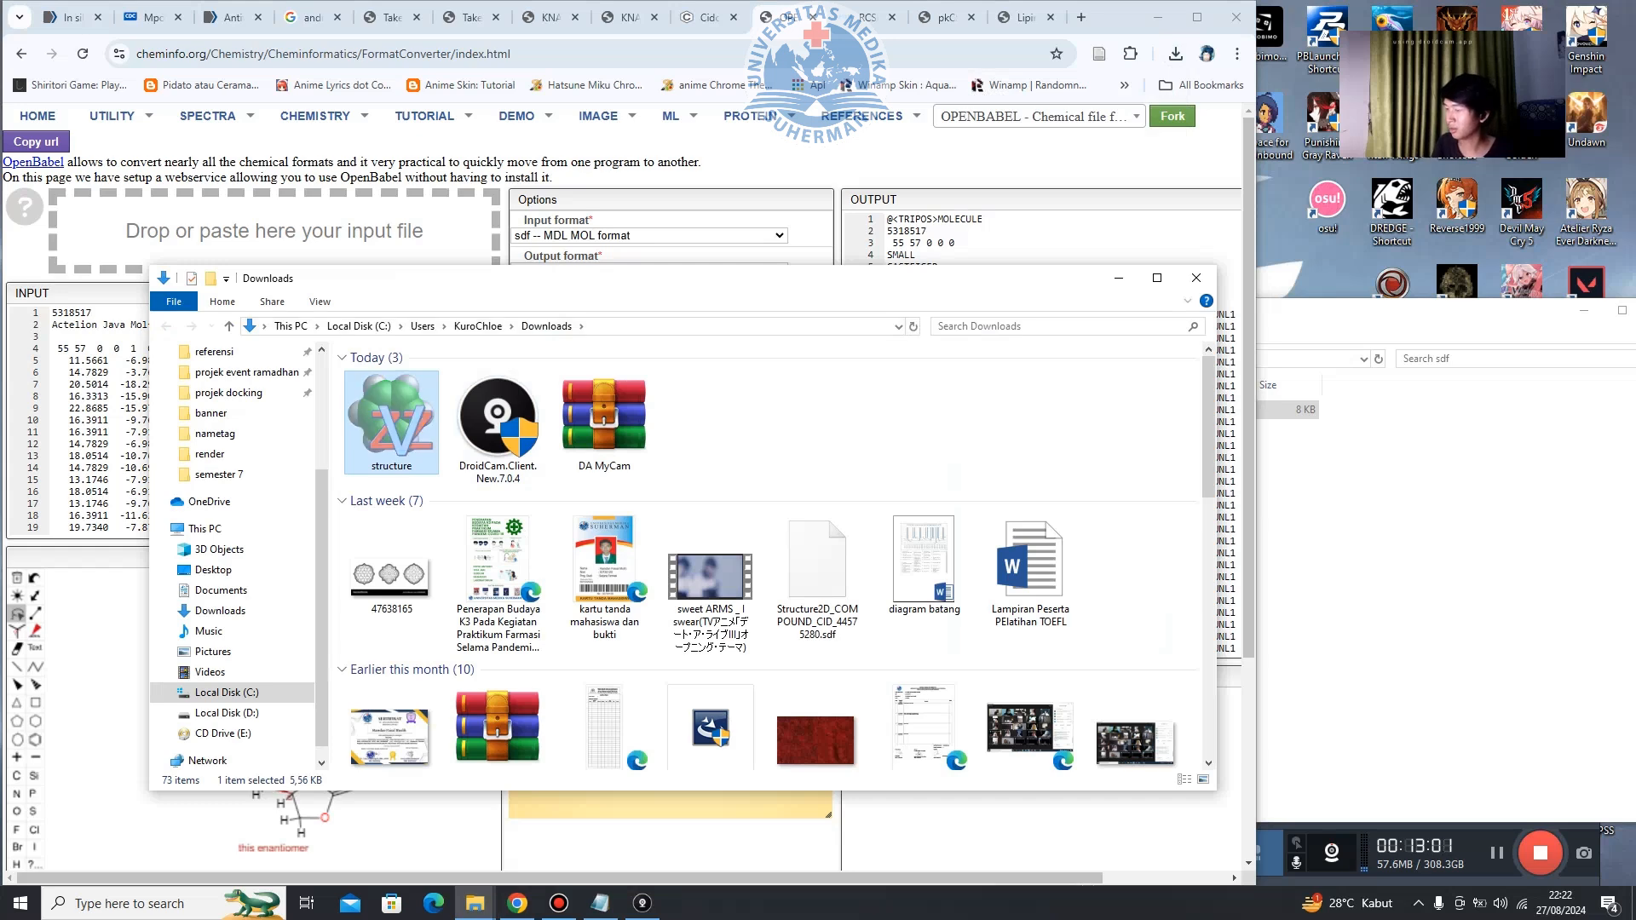
Move the downloaded structure file into senyawa tanaman > mol2 (docking) and rename it as andrographolide.
left_click(1397, 546)
left_click(928, 359)
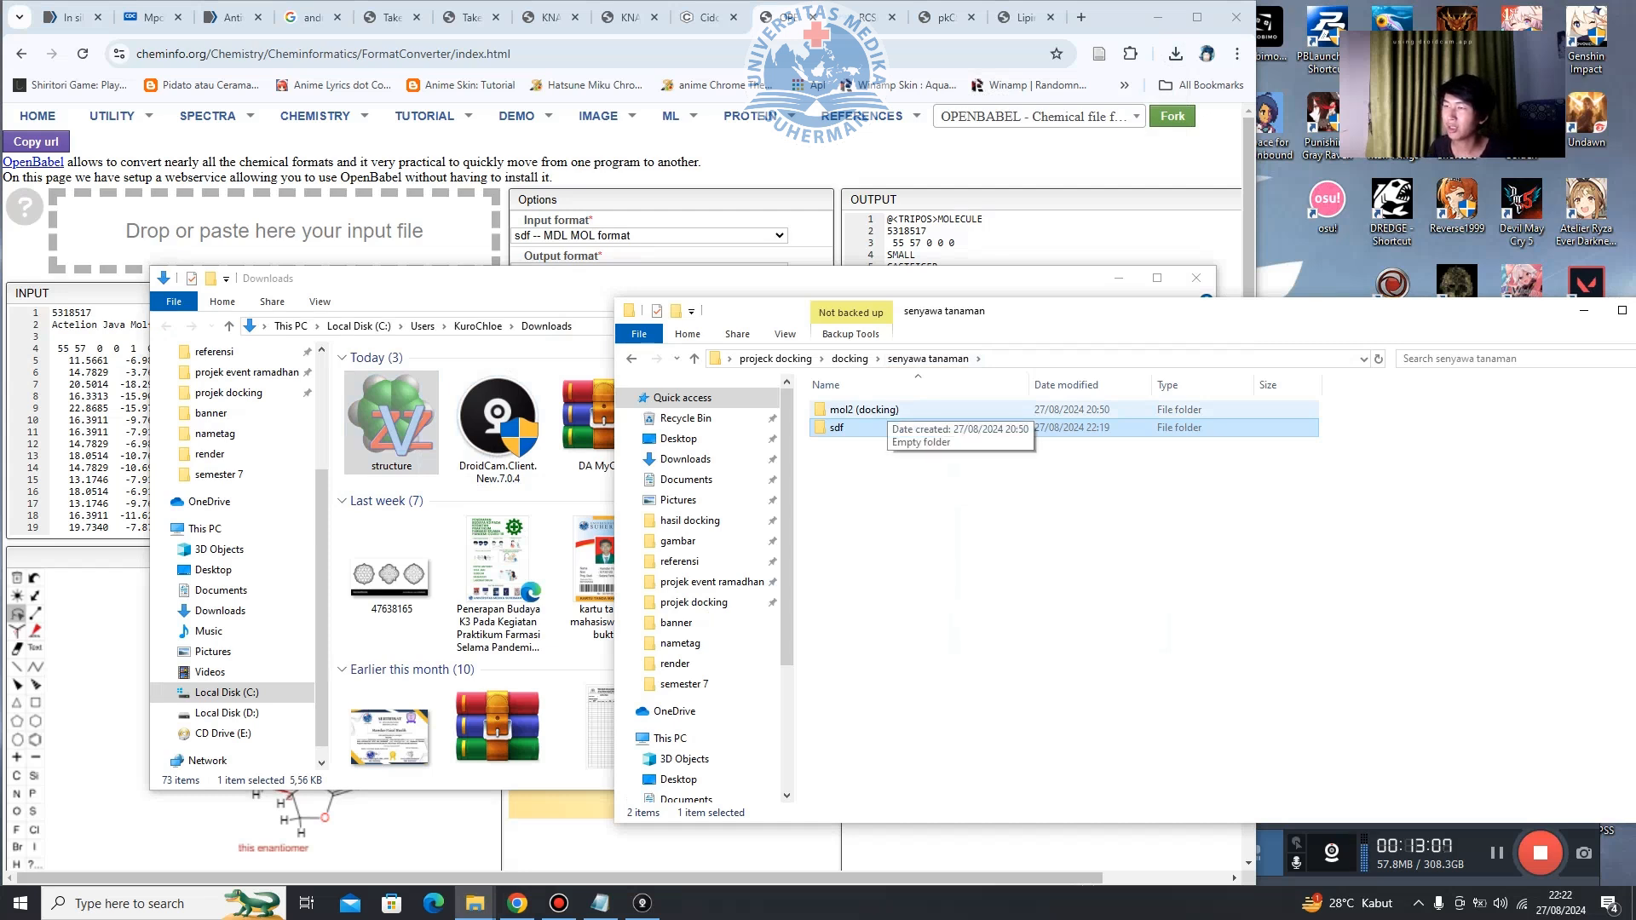
double_click(856, 410)
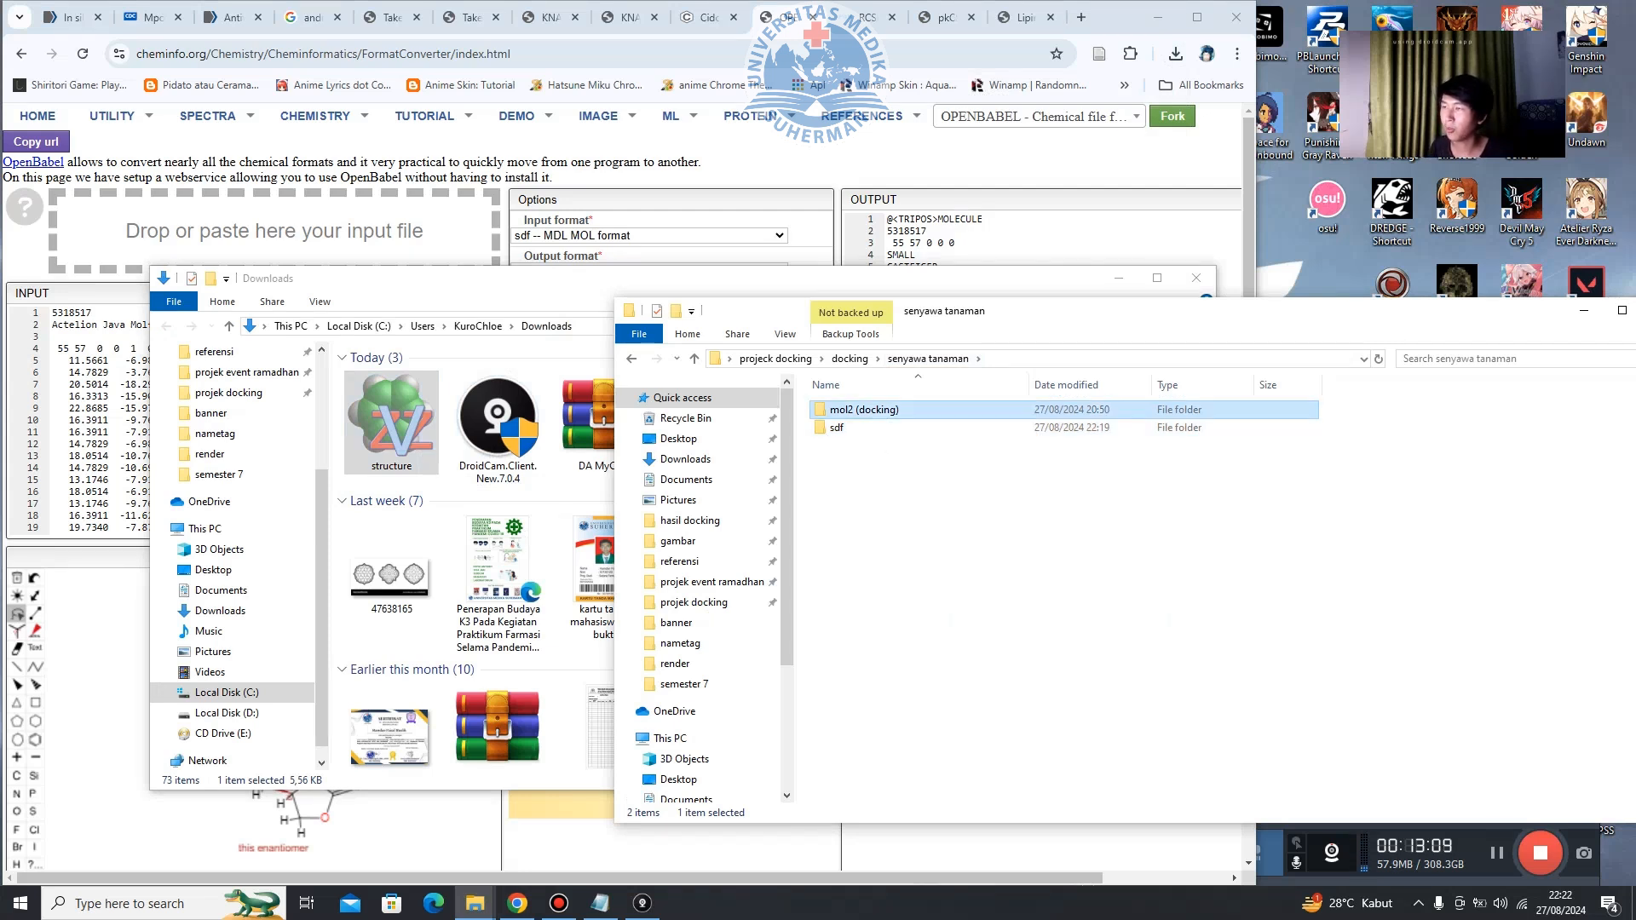
key("ctrl+v")
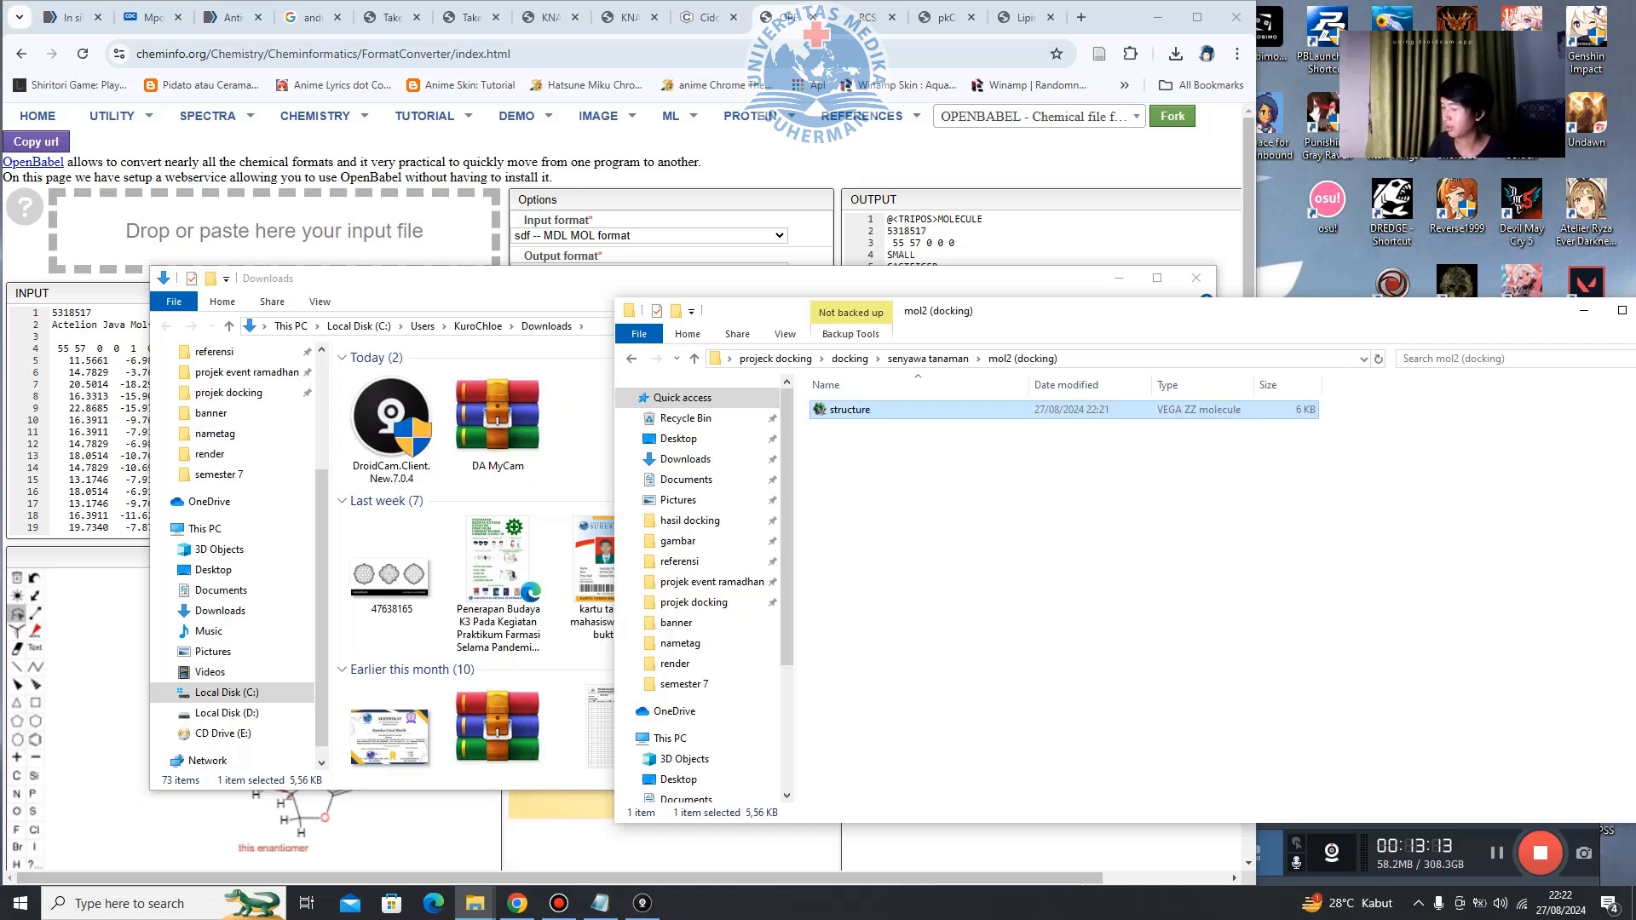
key("F2")
type("an")
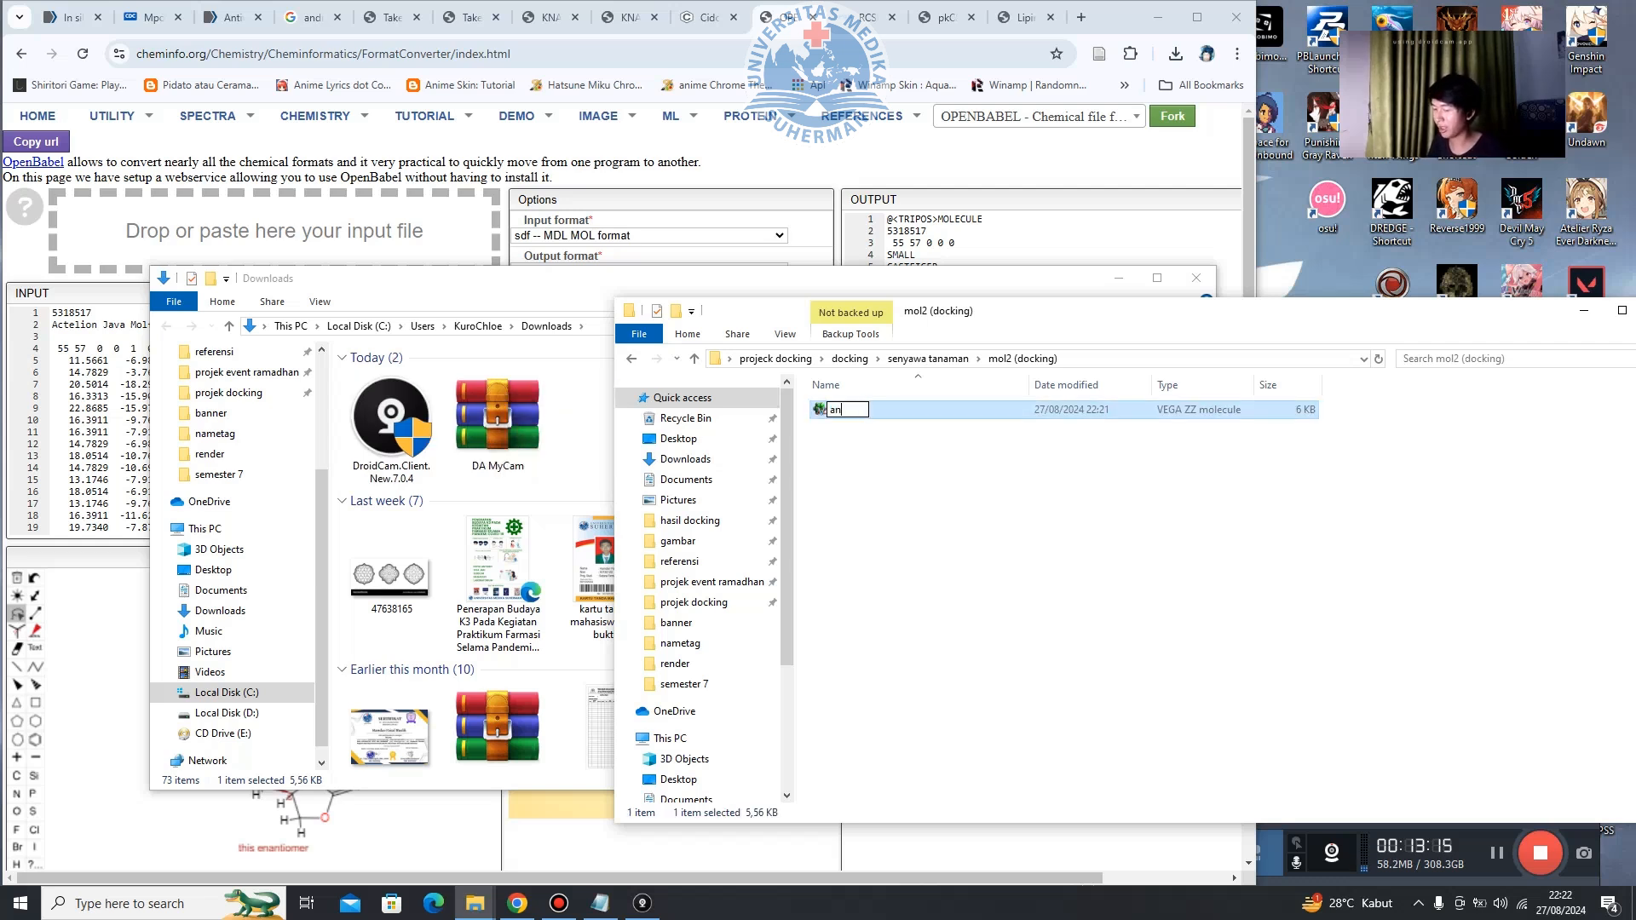
type("drographolide")
key("Return")
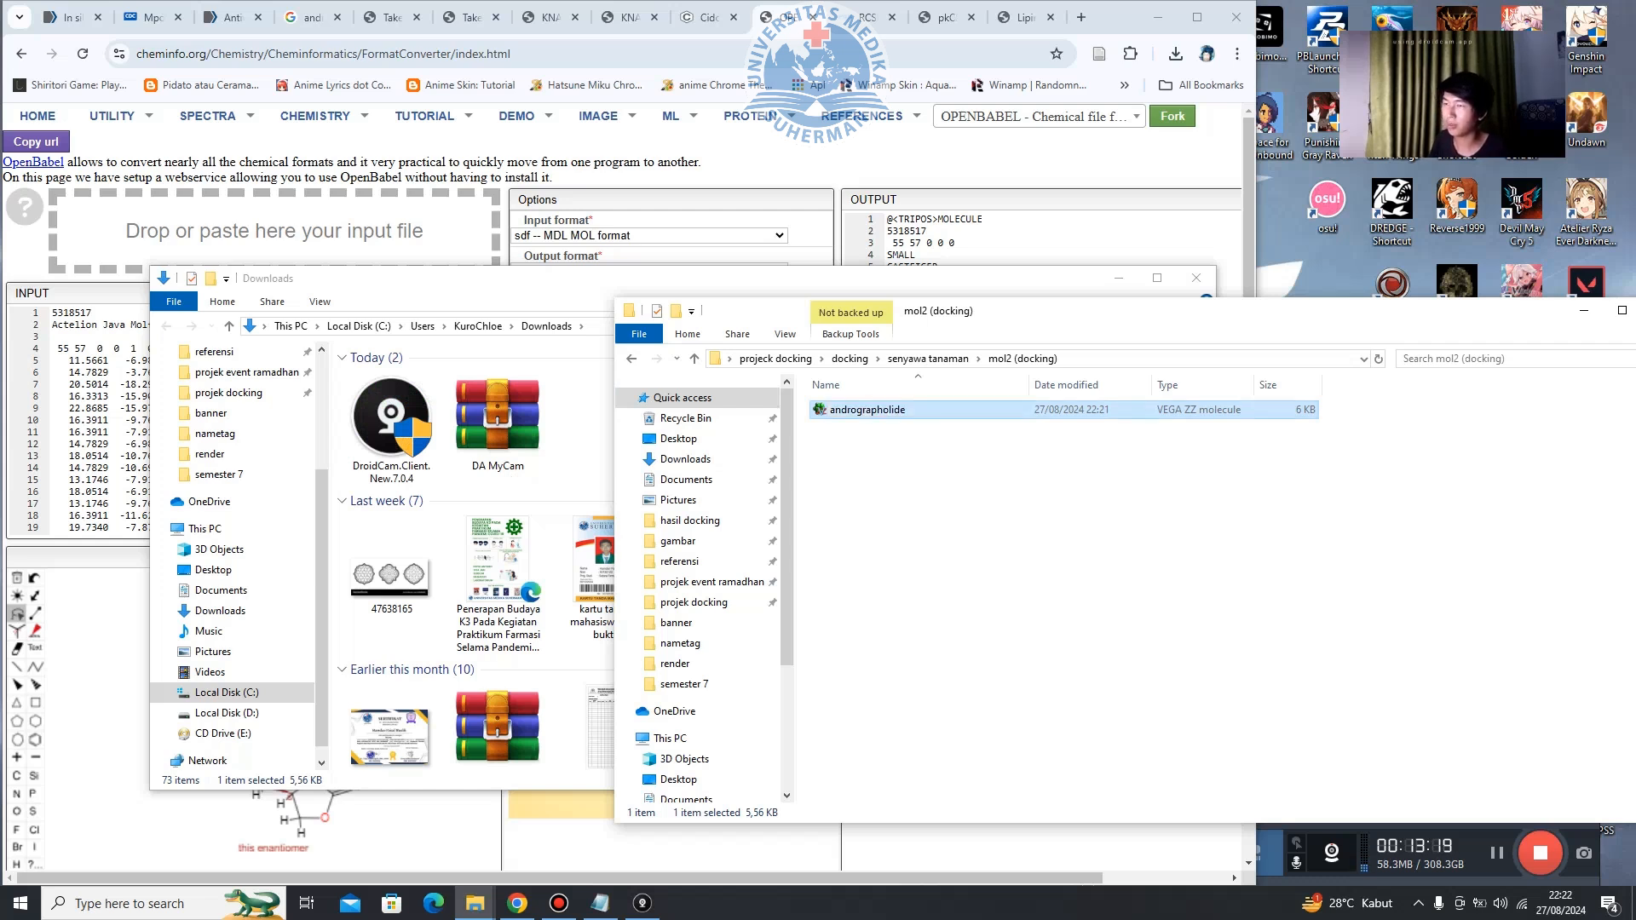
Go back up to the docking folder and open kontrol obat > sdf.
left_click(928, 359)
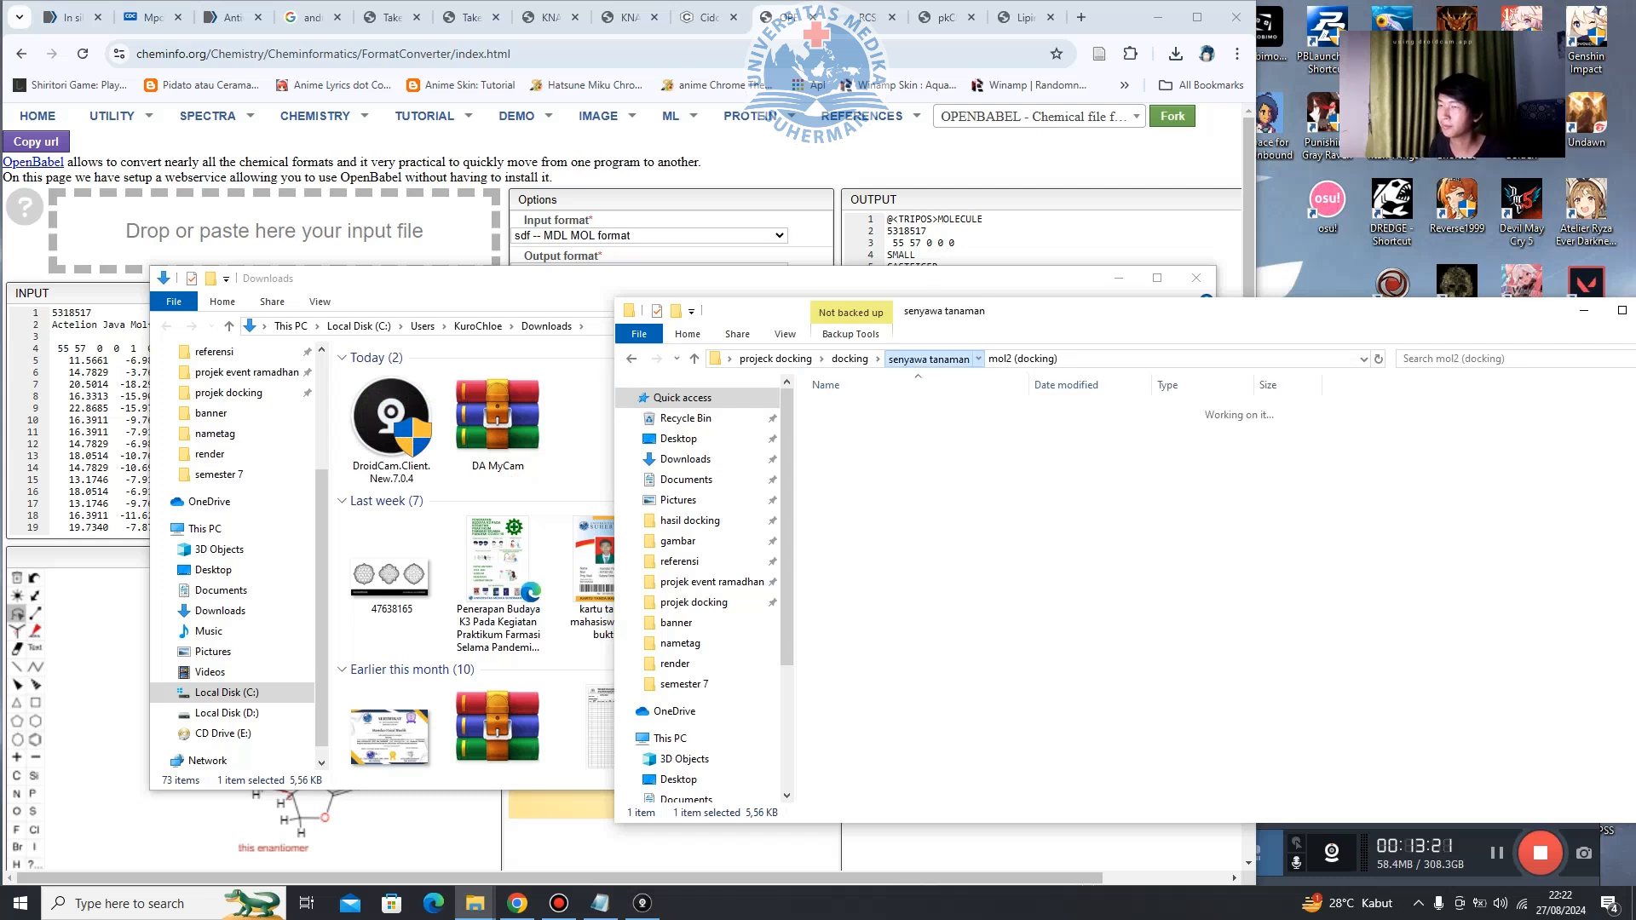
left_click(850, 359)
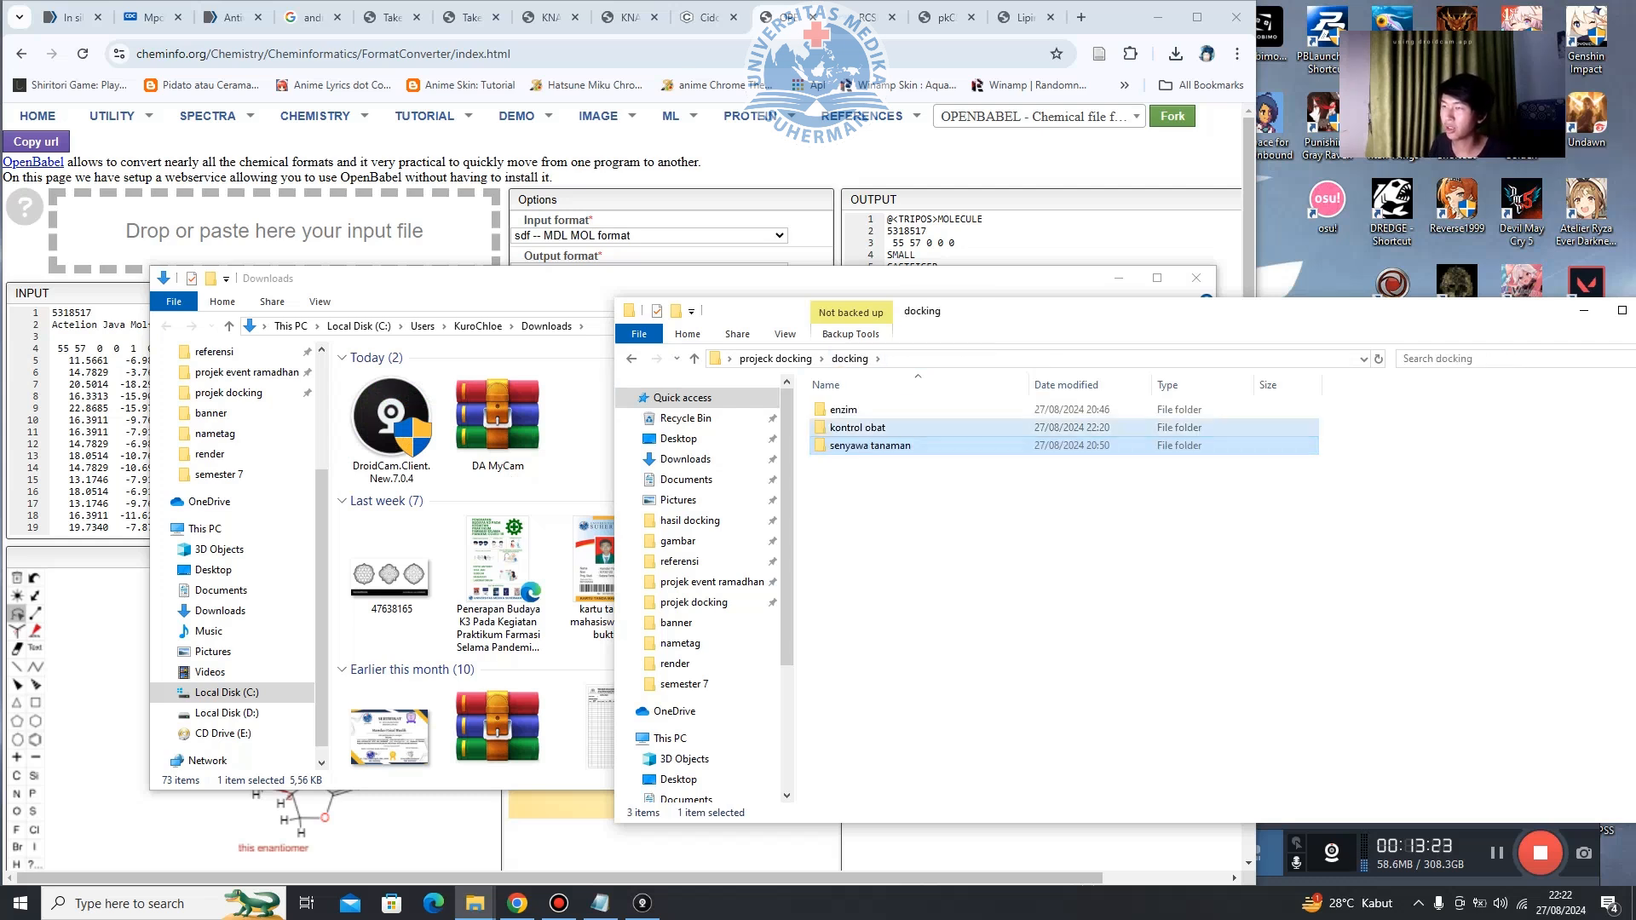
double_click(844, 427)
double_click(843, 410)
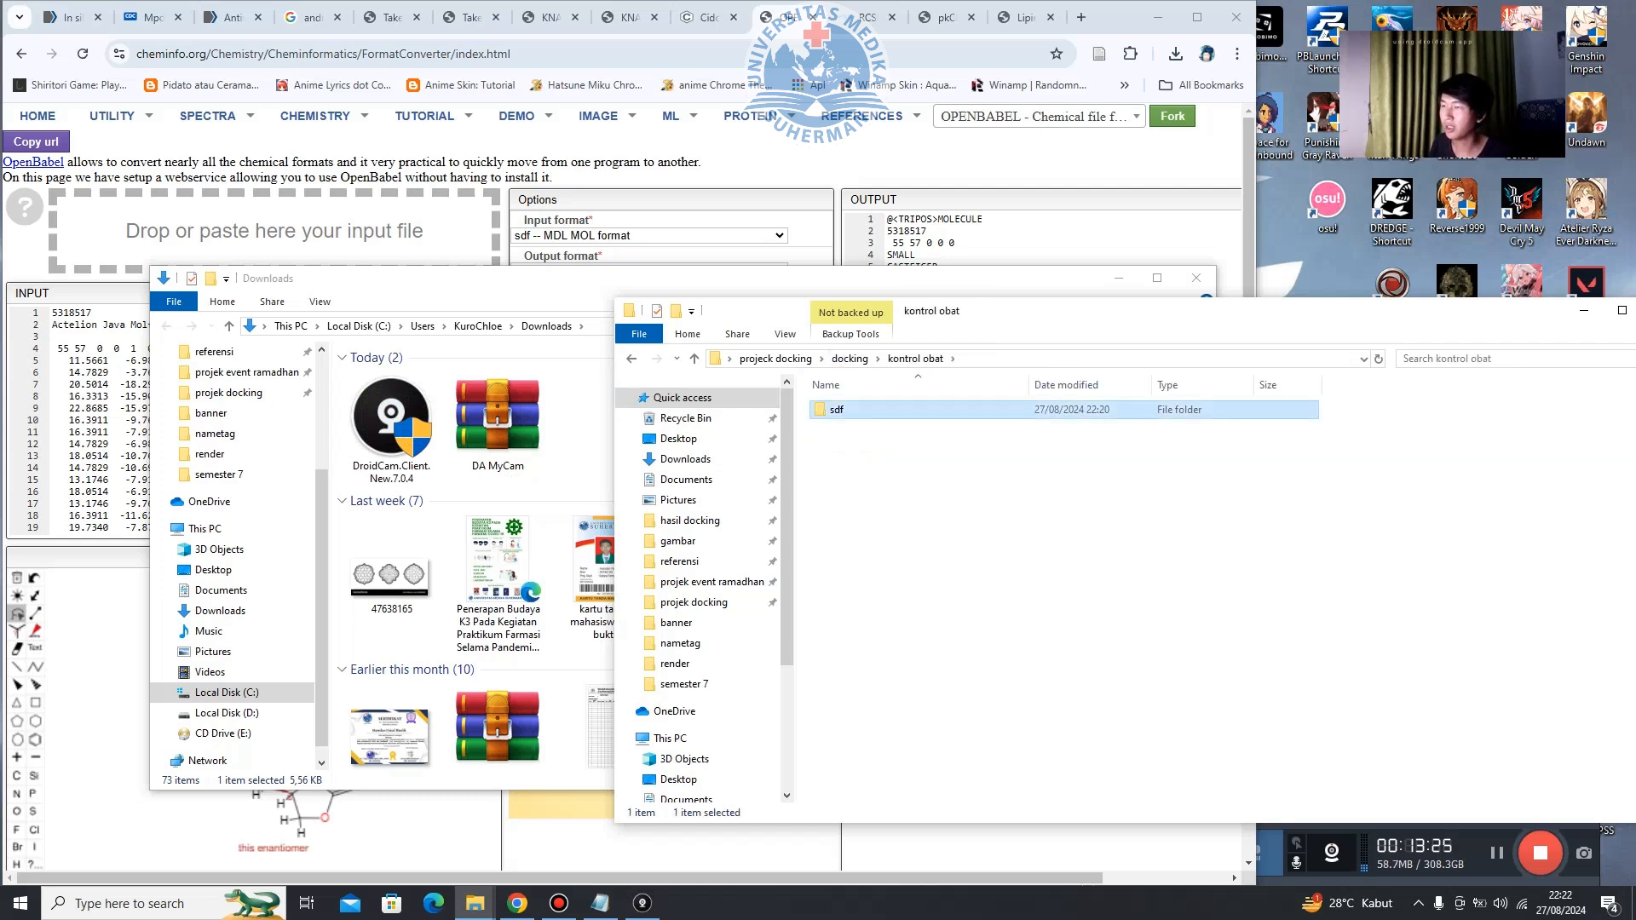
Reload the format converter page and load cidofovir.sdf into its input file area.
left_click(551, 177)
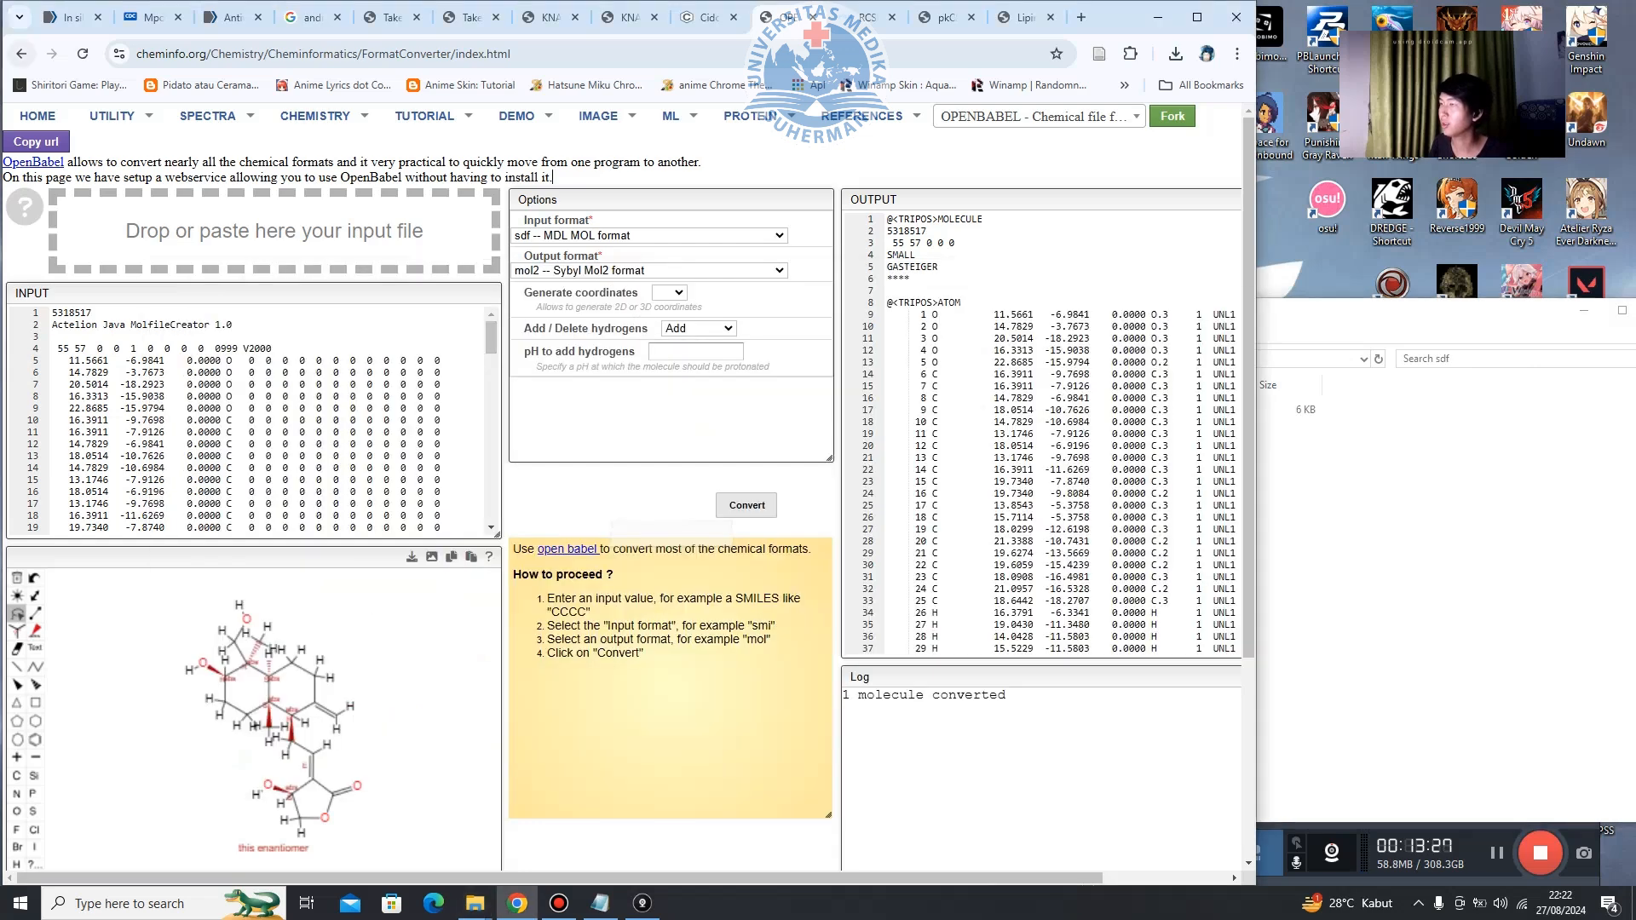
left_click(82, 54)
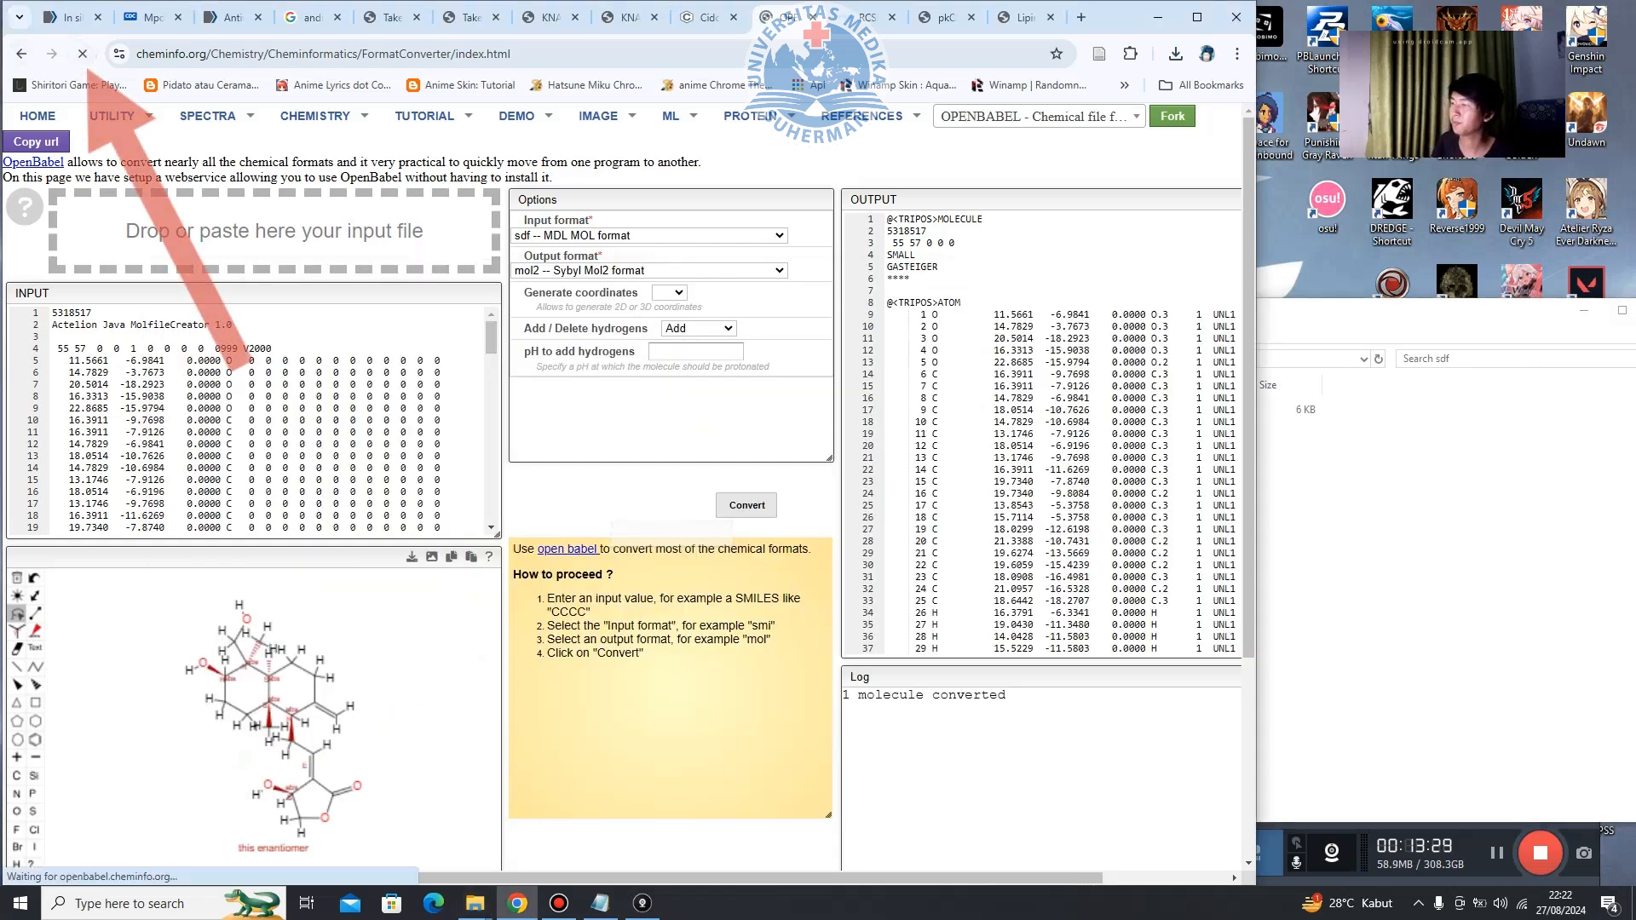
key("alt+Tab")
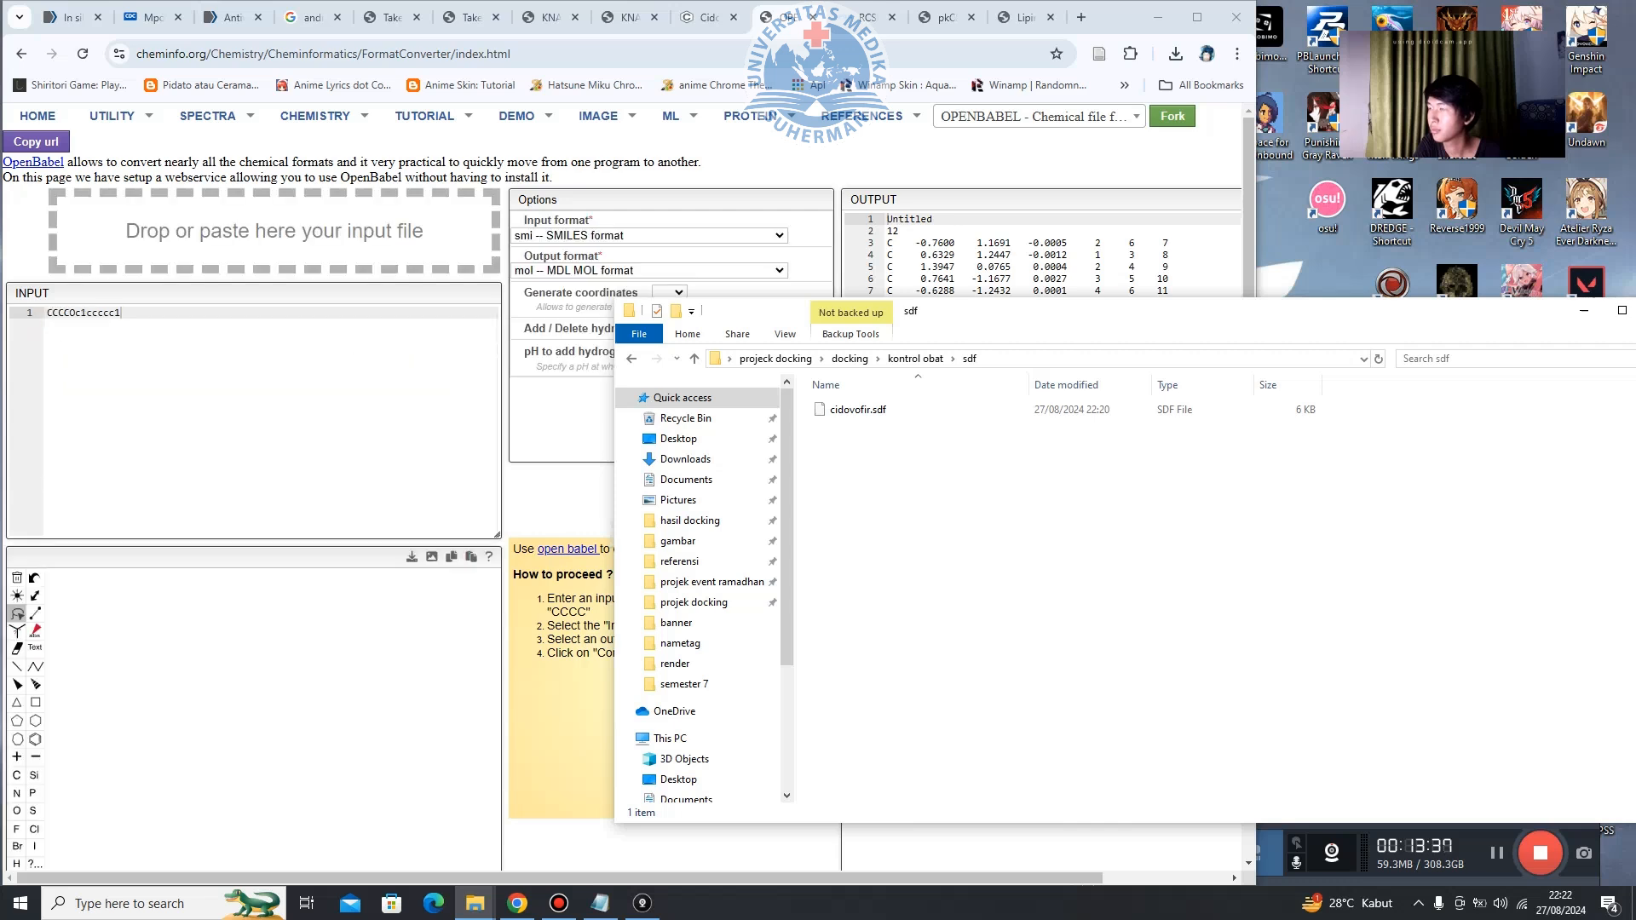
left_click(858, 410)
left_click_drag(858, 410, 302, 213)
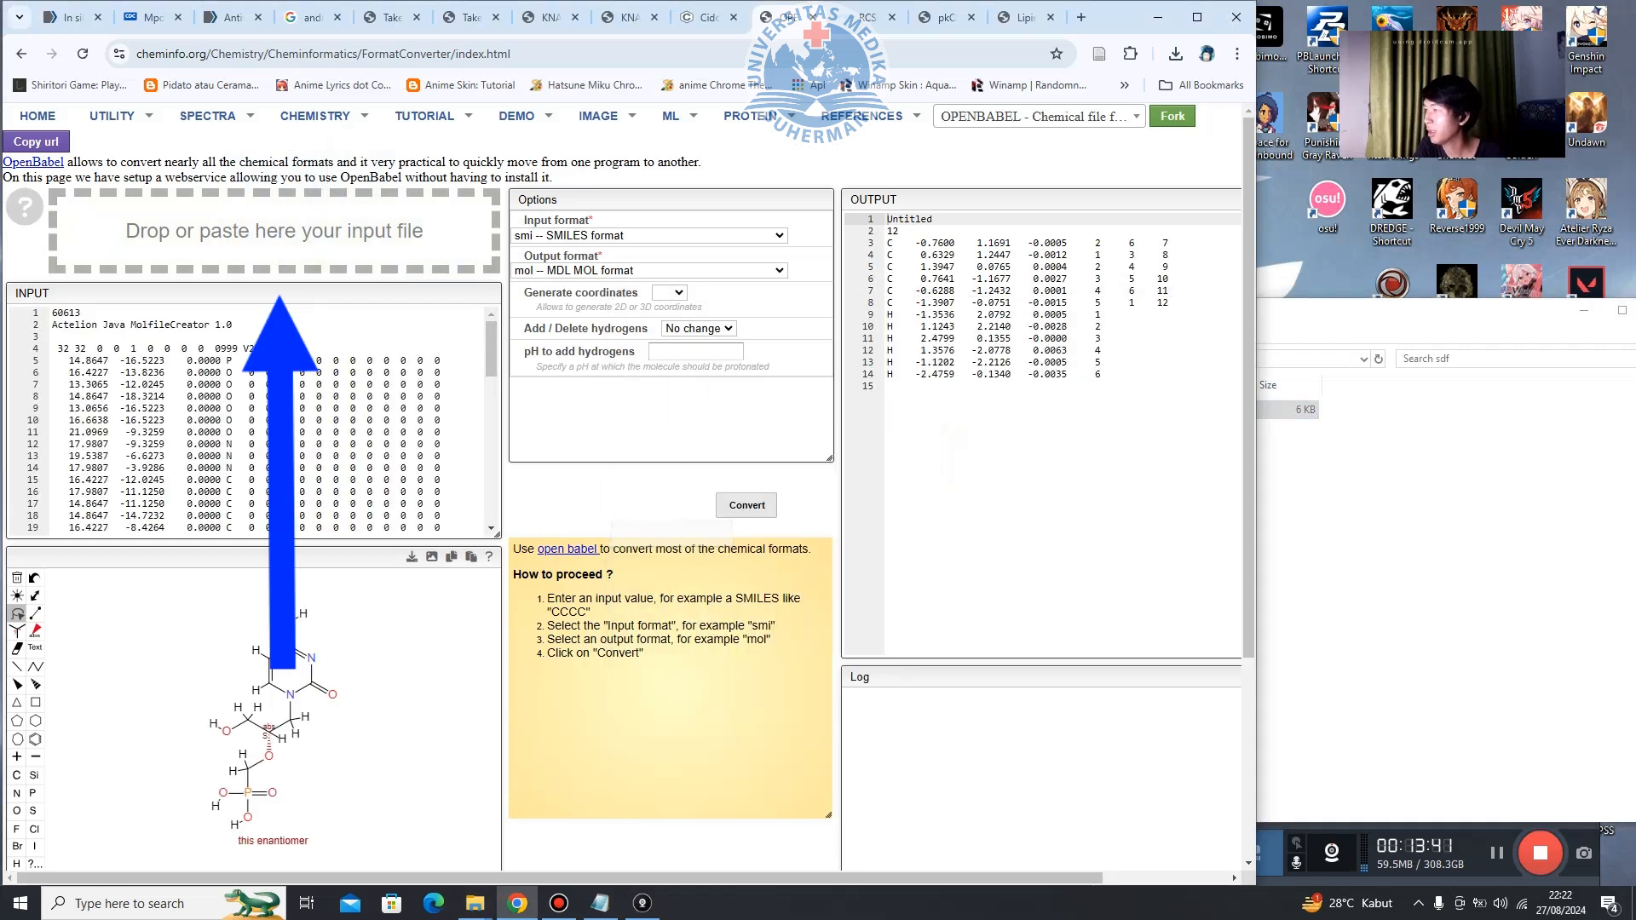
Choose sdf -- MDL MOL as input format and mol2 -- Sybyl Mol2 as output format for the Cidofovir structure.
left_click(779, 236)
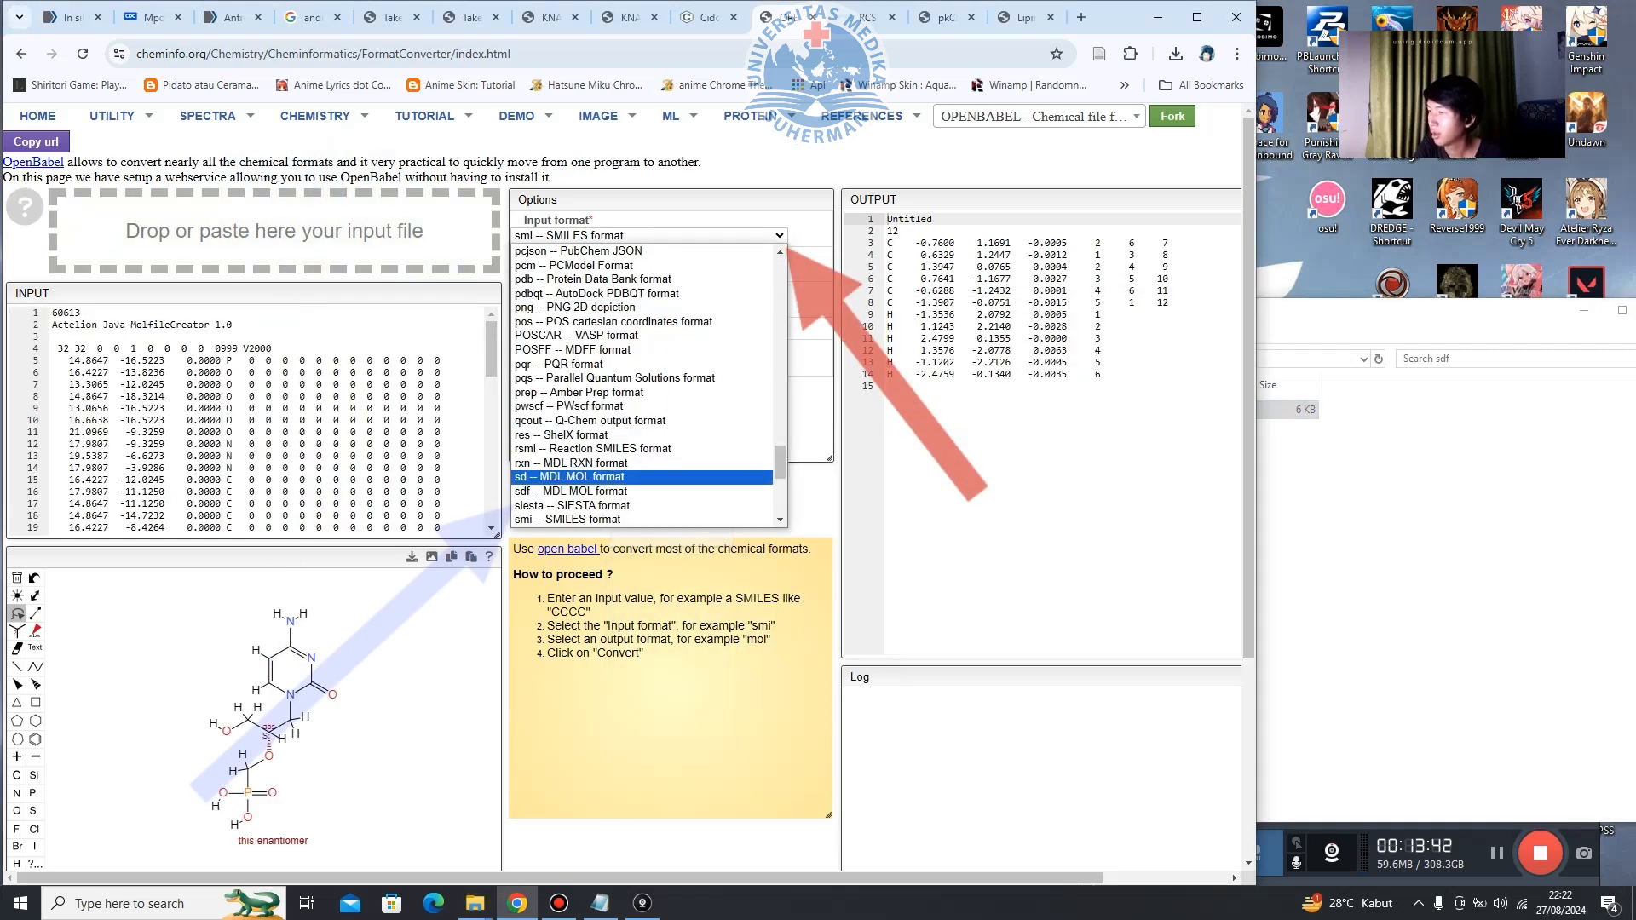
left_click(597, 490)
left_click(649, 270)
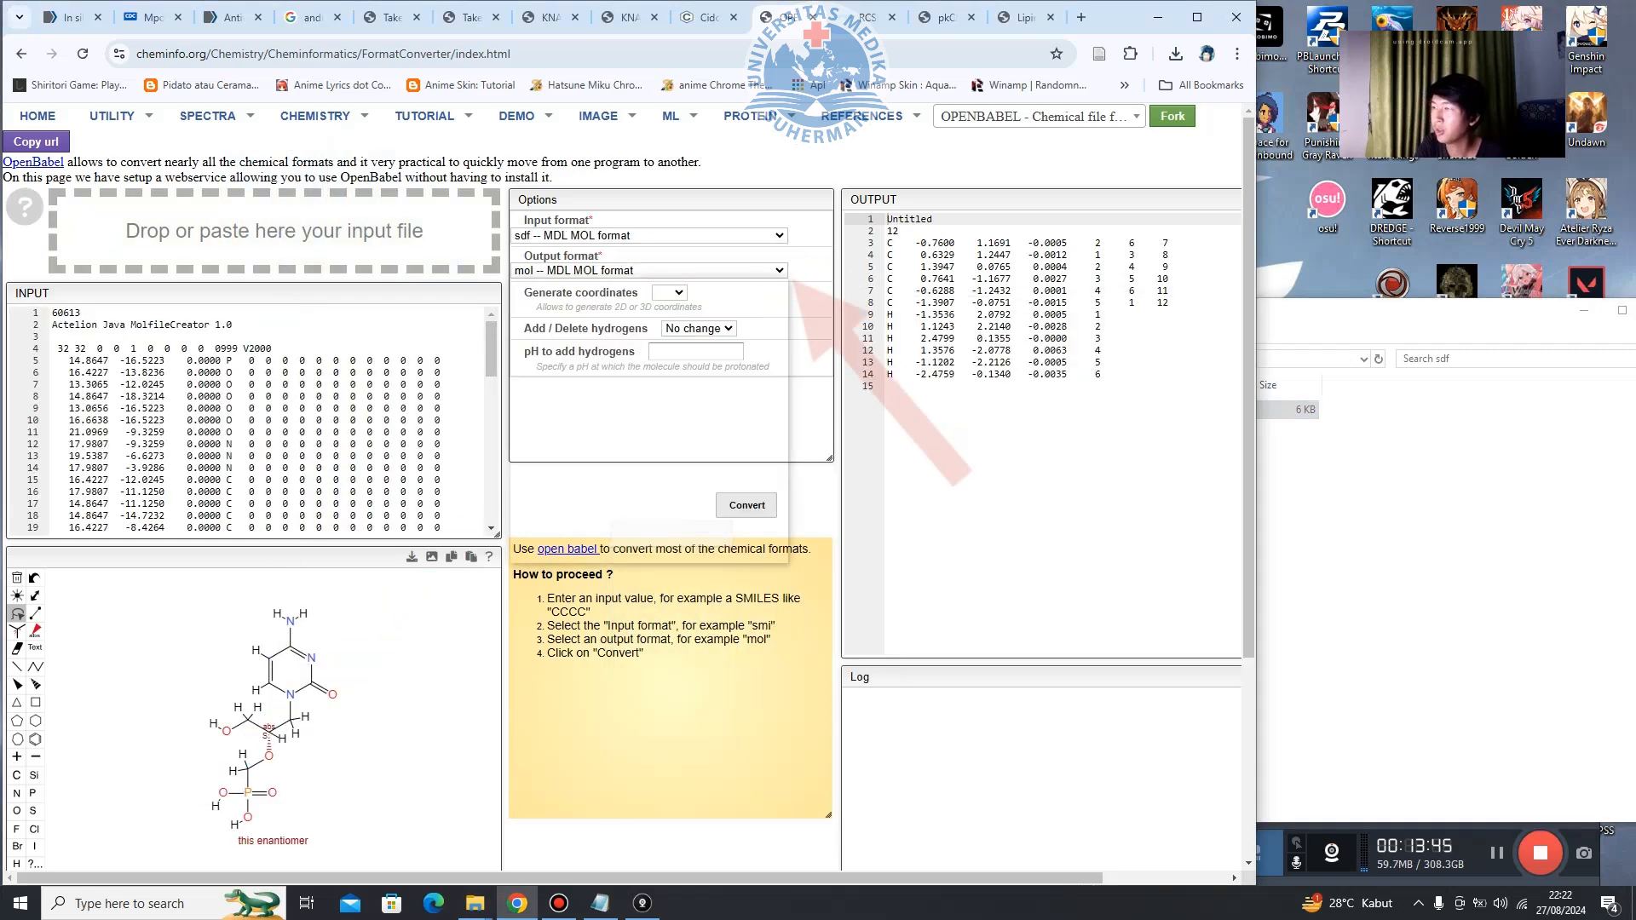
scroll(643, 511, "down", 1)
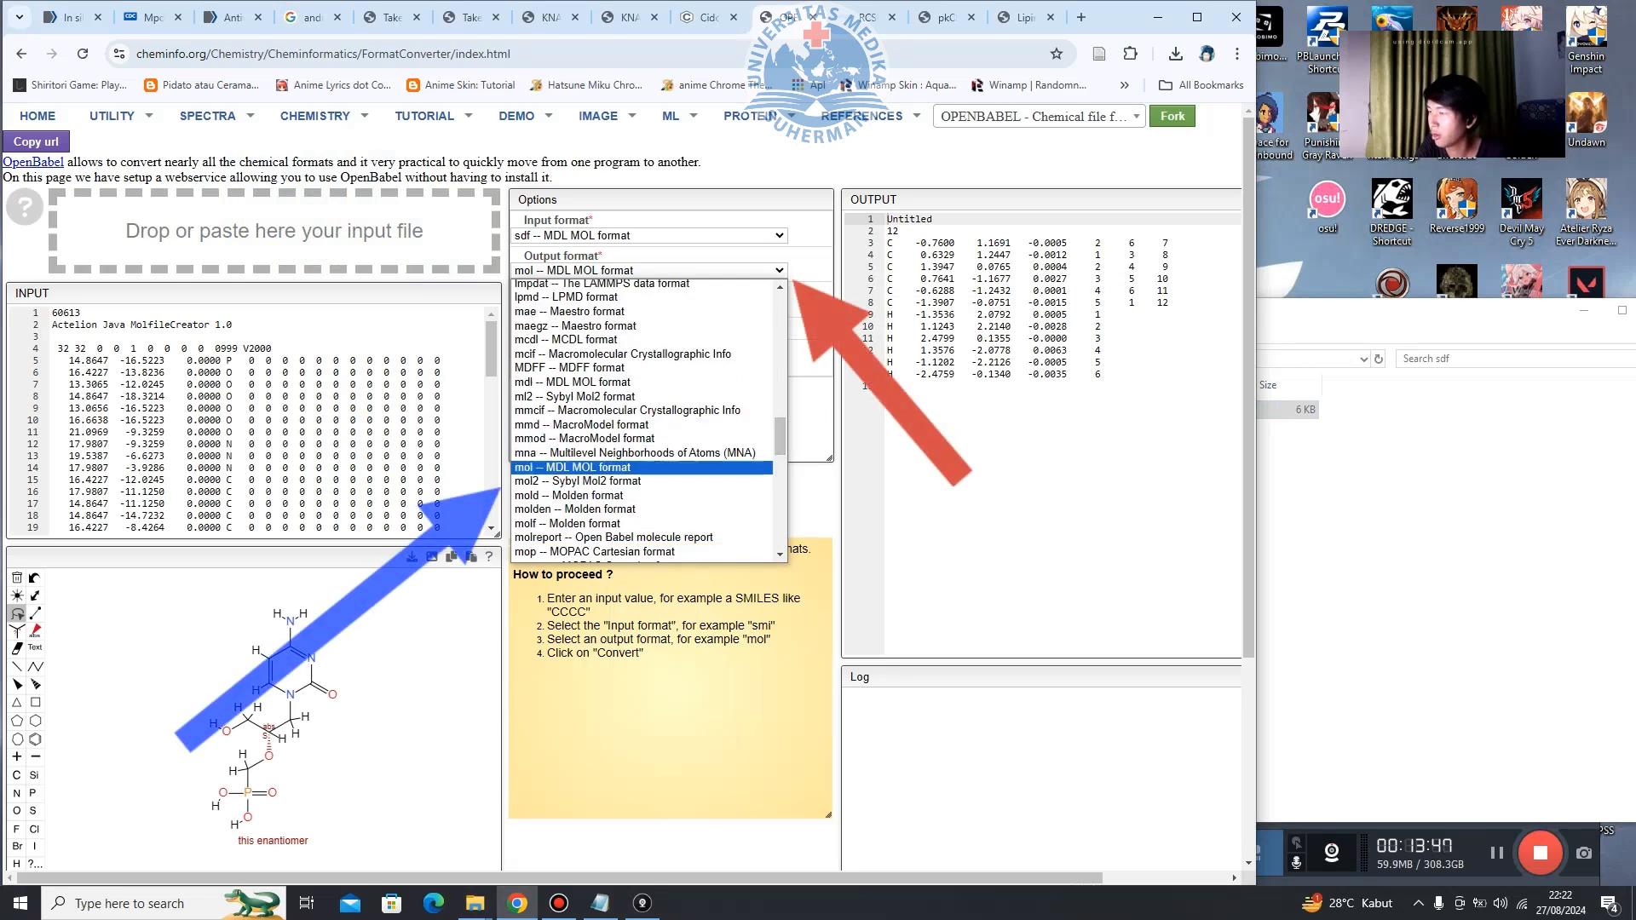
left_click(579, 481)
Set hydrogens to Add and convert the Cidofovir structure to mol2.
left_click(698, 328)
left_click(678, 380)
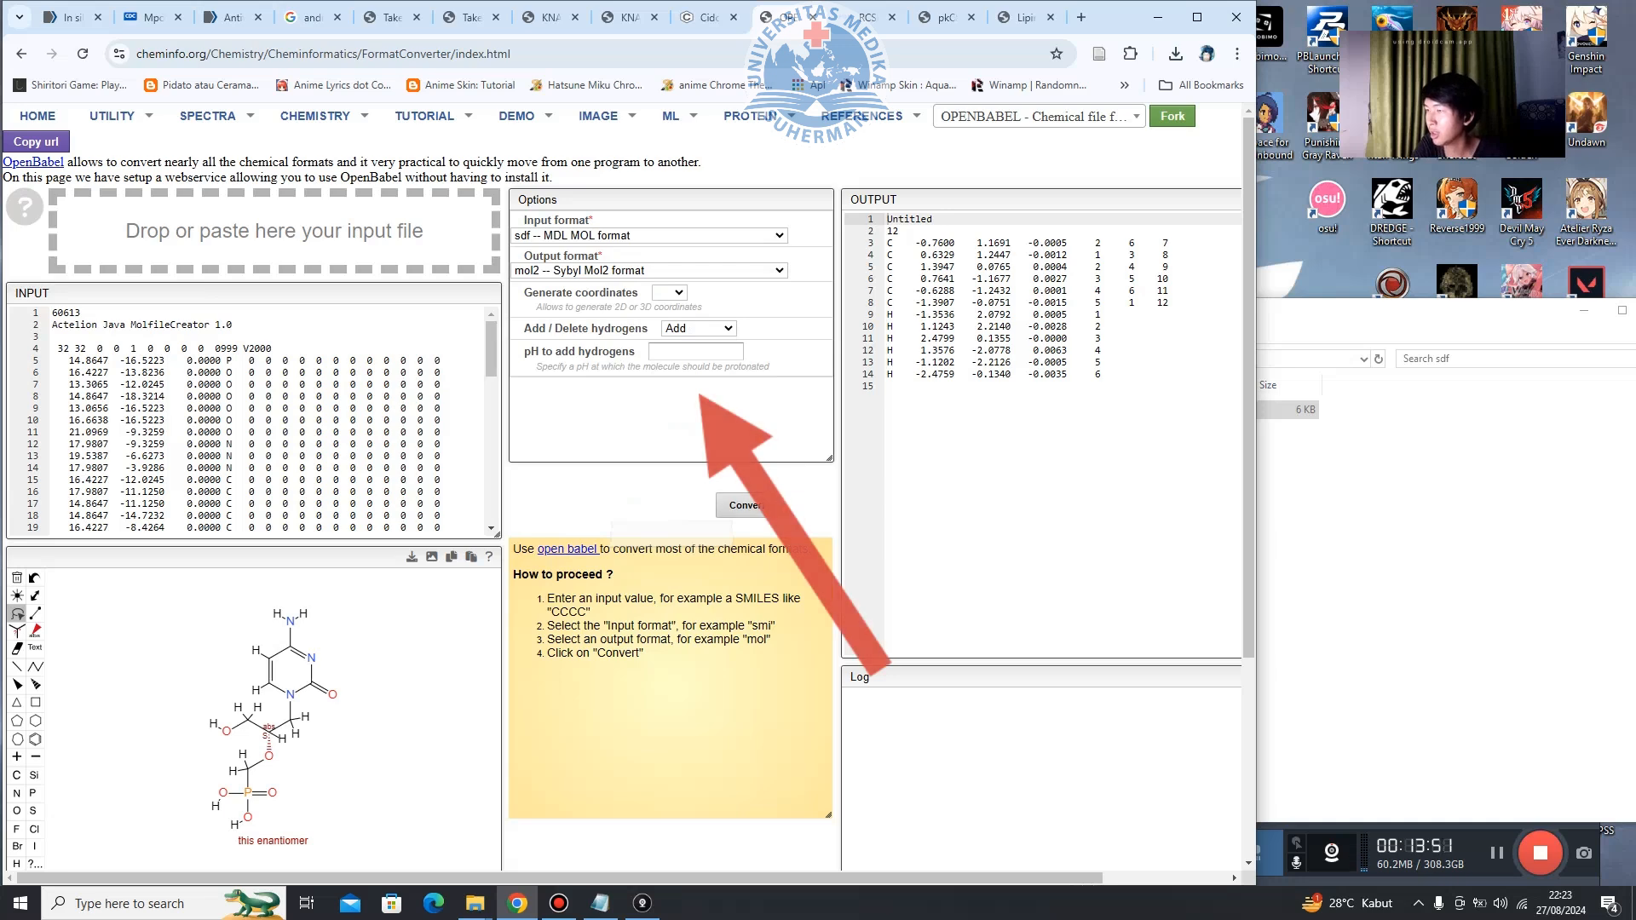
left_click(747, 505)
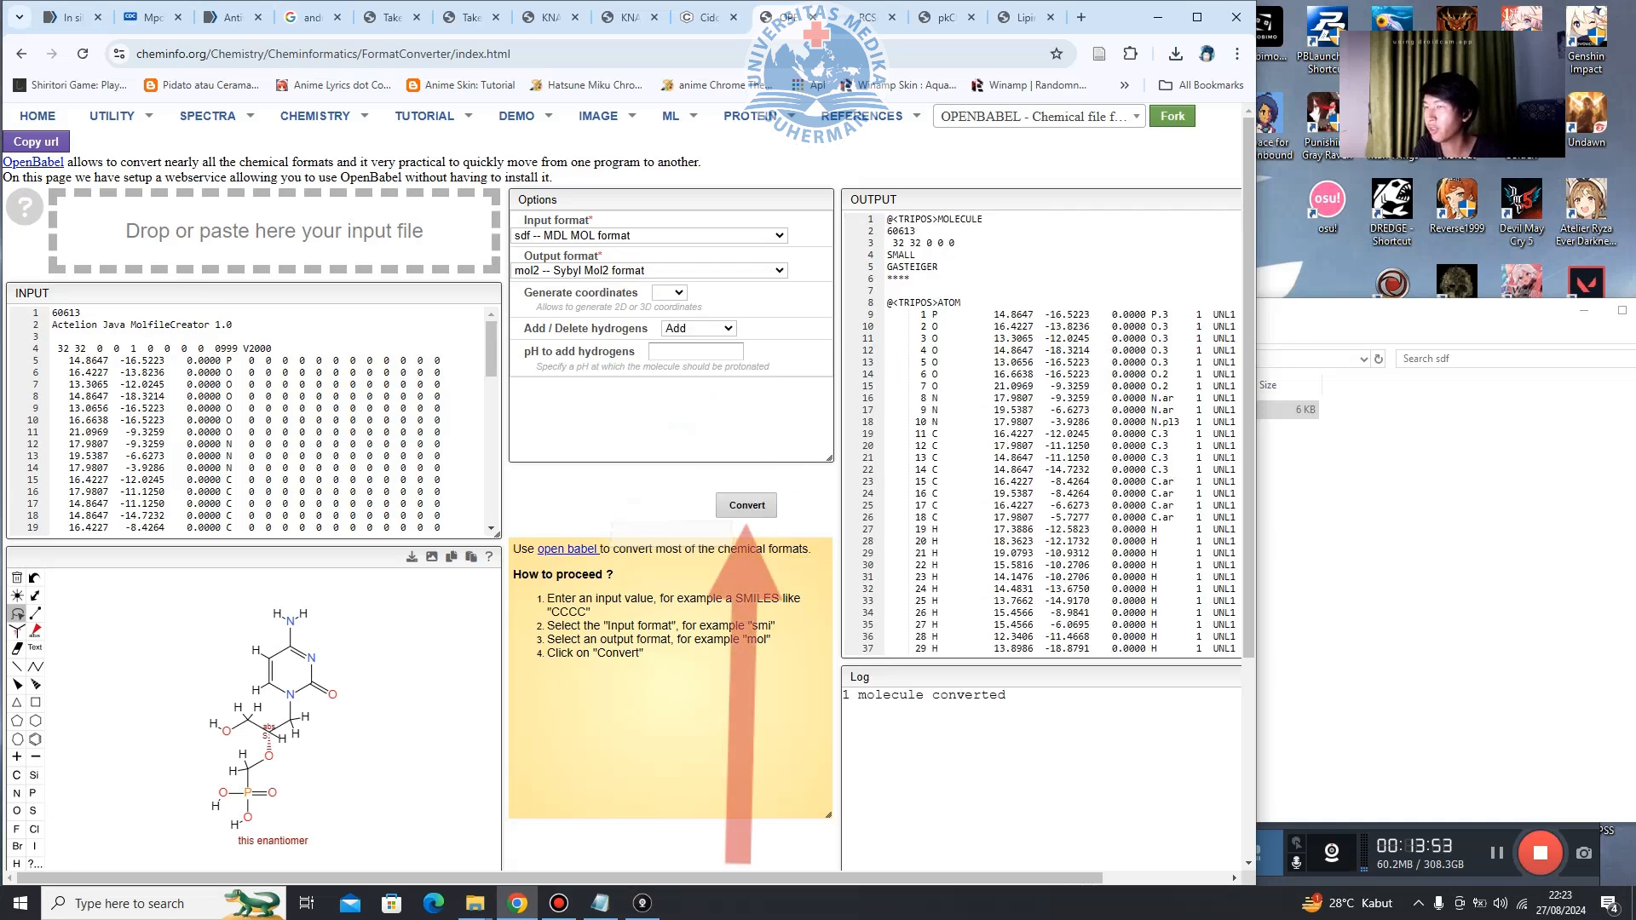
Download the converted Cidofovir output as structure.mol2 and bring the sdf folder window forward.
scroll(622, 512, "right", 2)
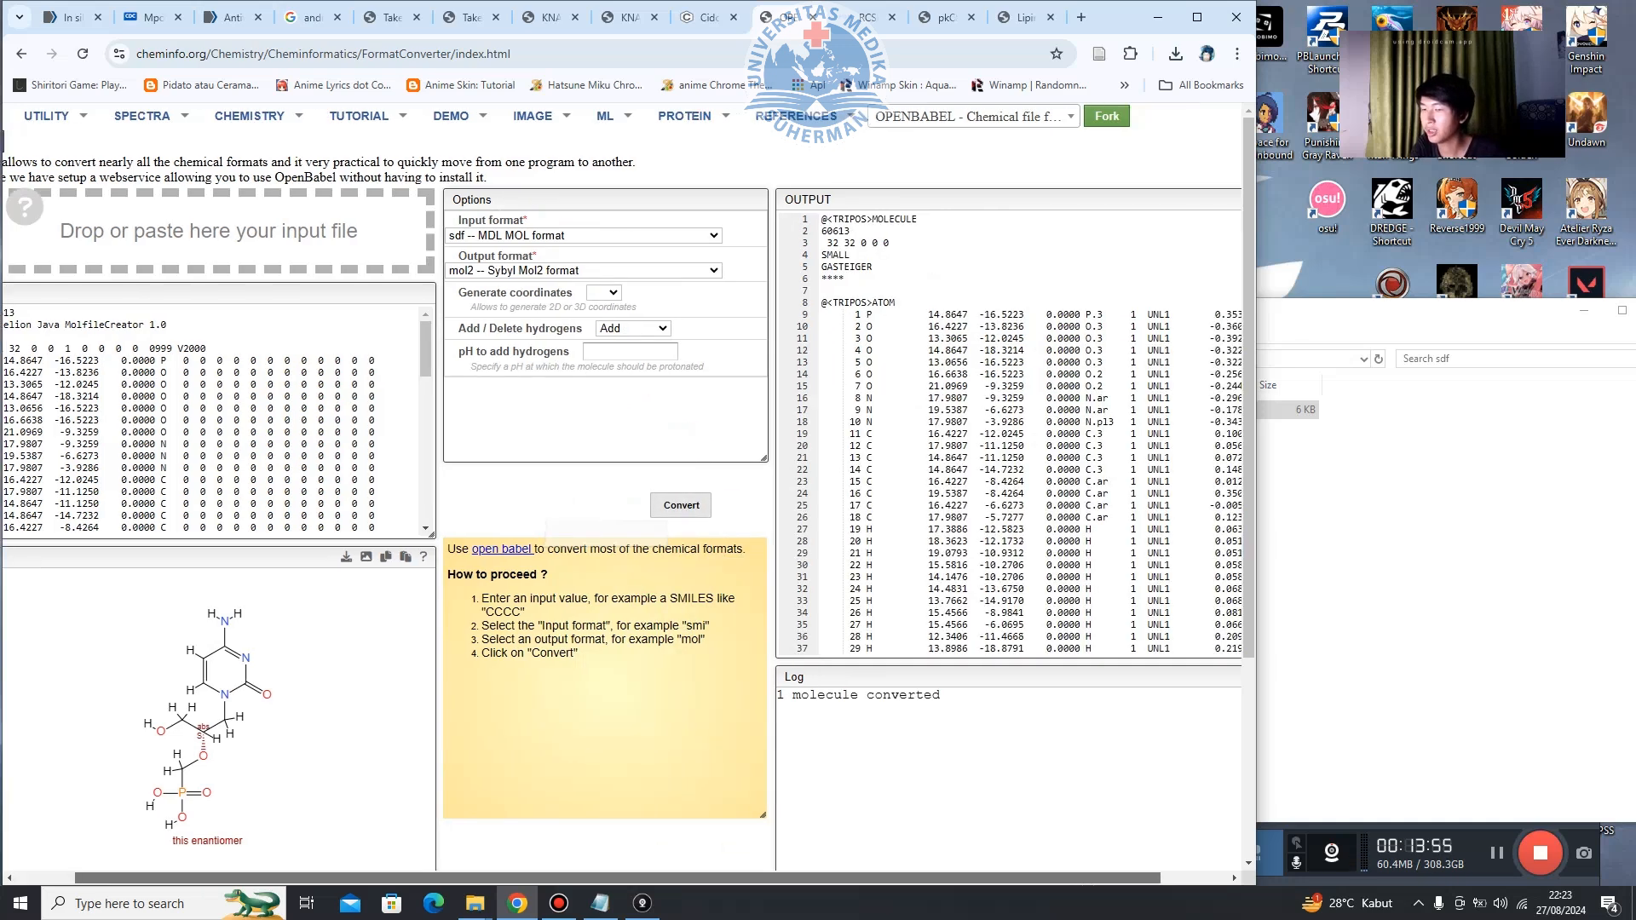
scroll(622, 511, "right", 2)
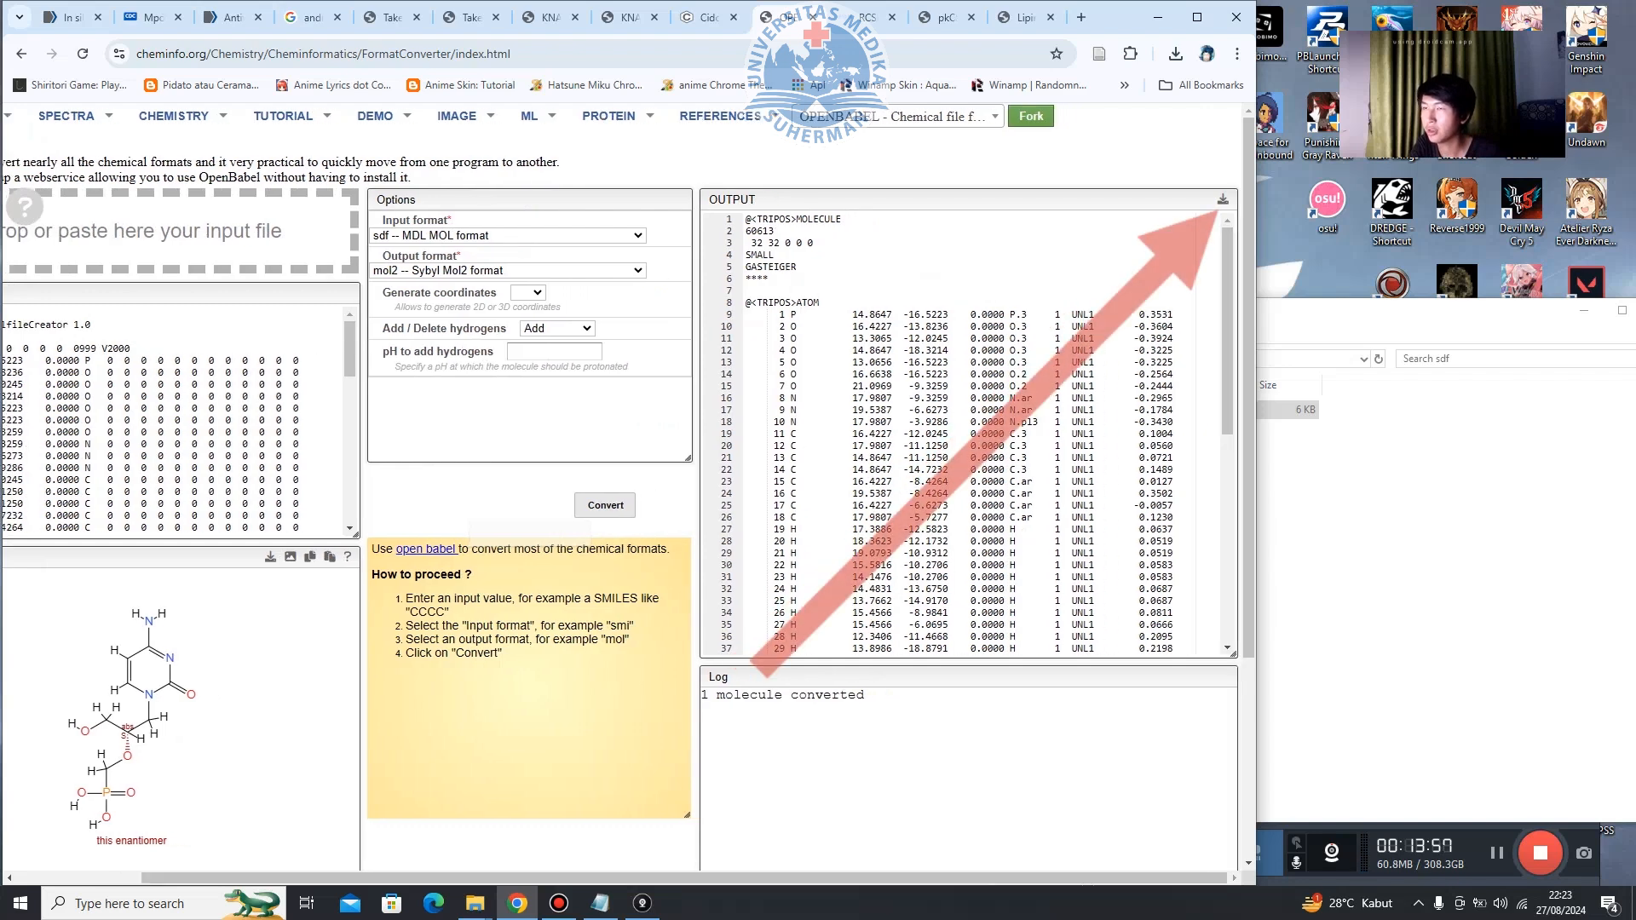
left_click(1380, 545)
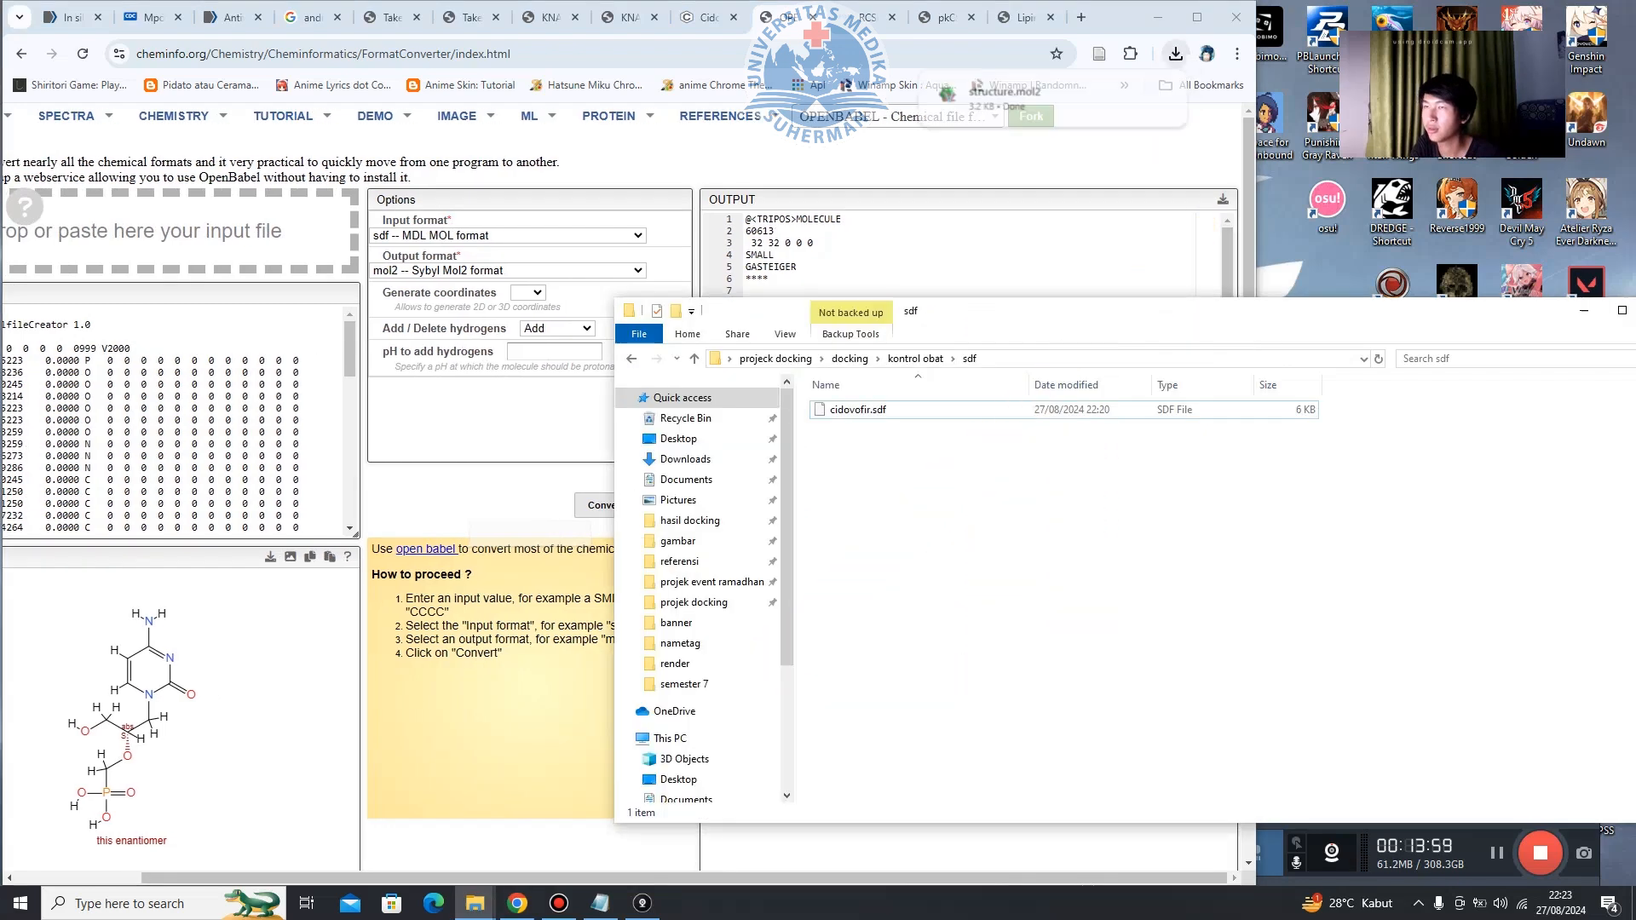
Switch to the Downloads folder and cut the structure mol2 file.
mouse_move(475, 903)
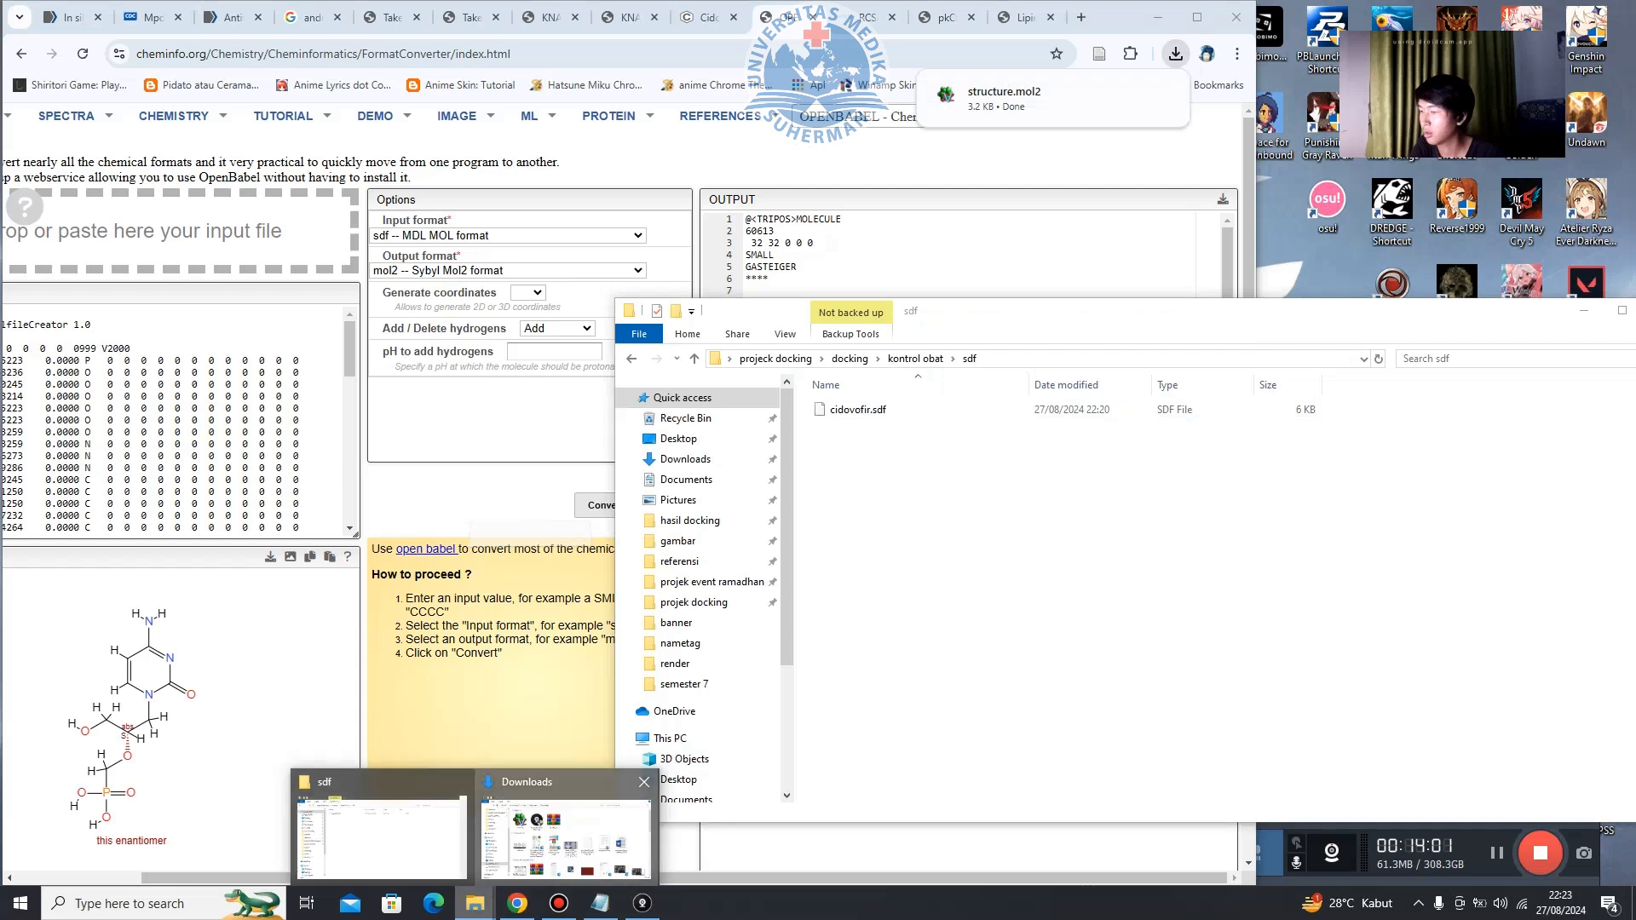
left_click(562, 826)
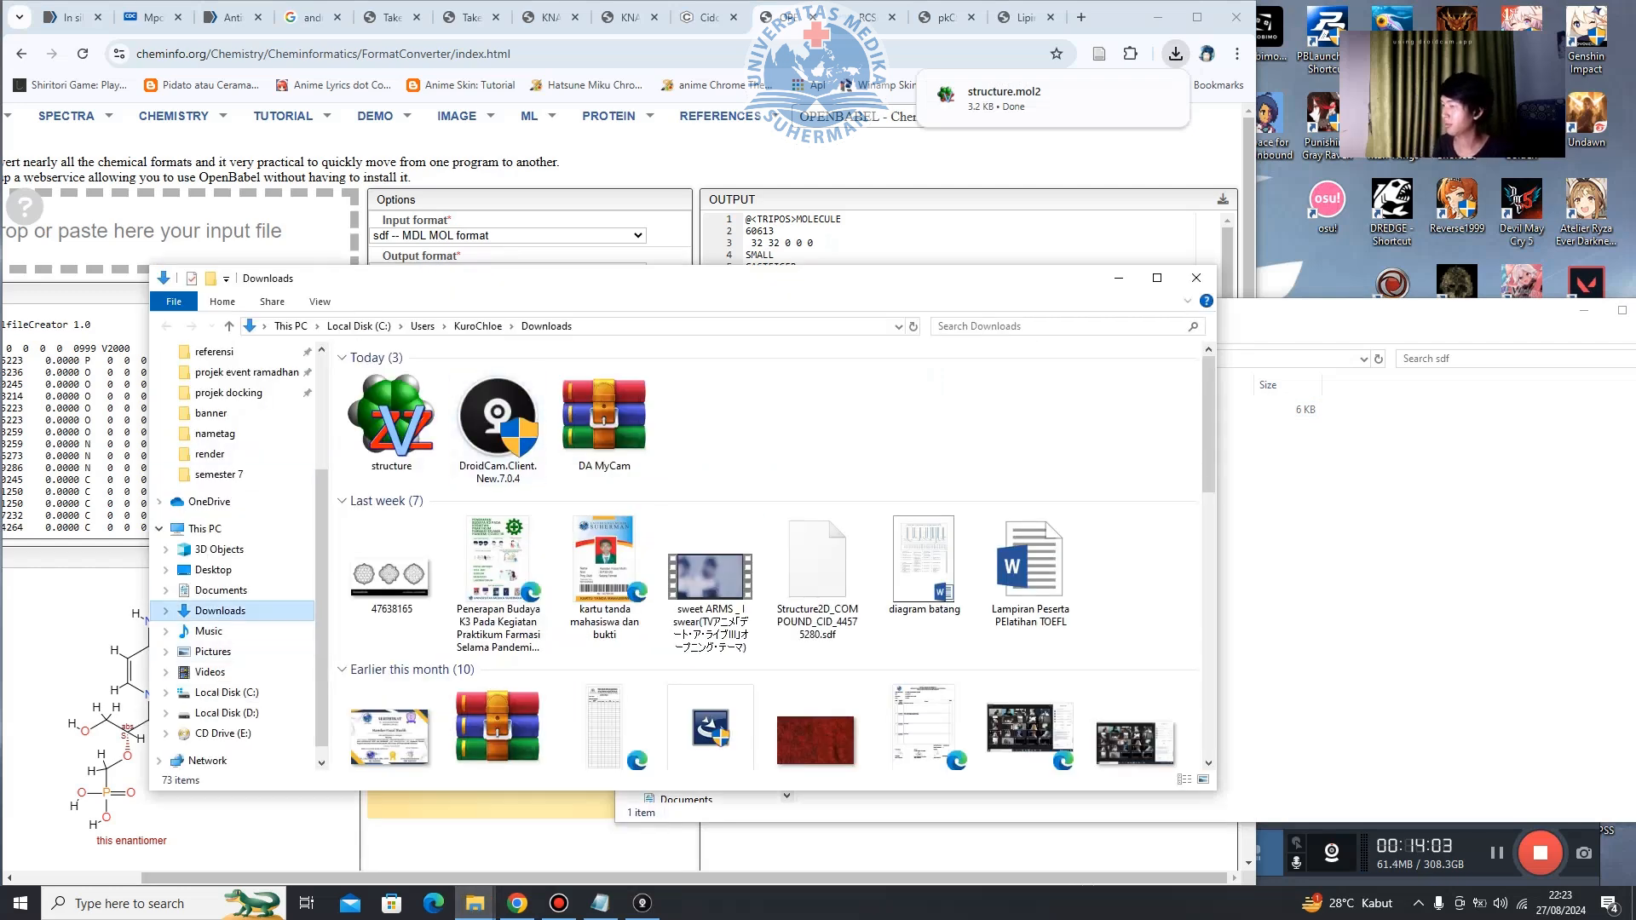
left_click(220, 611)
left_click(390, 427)
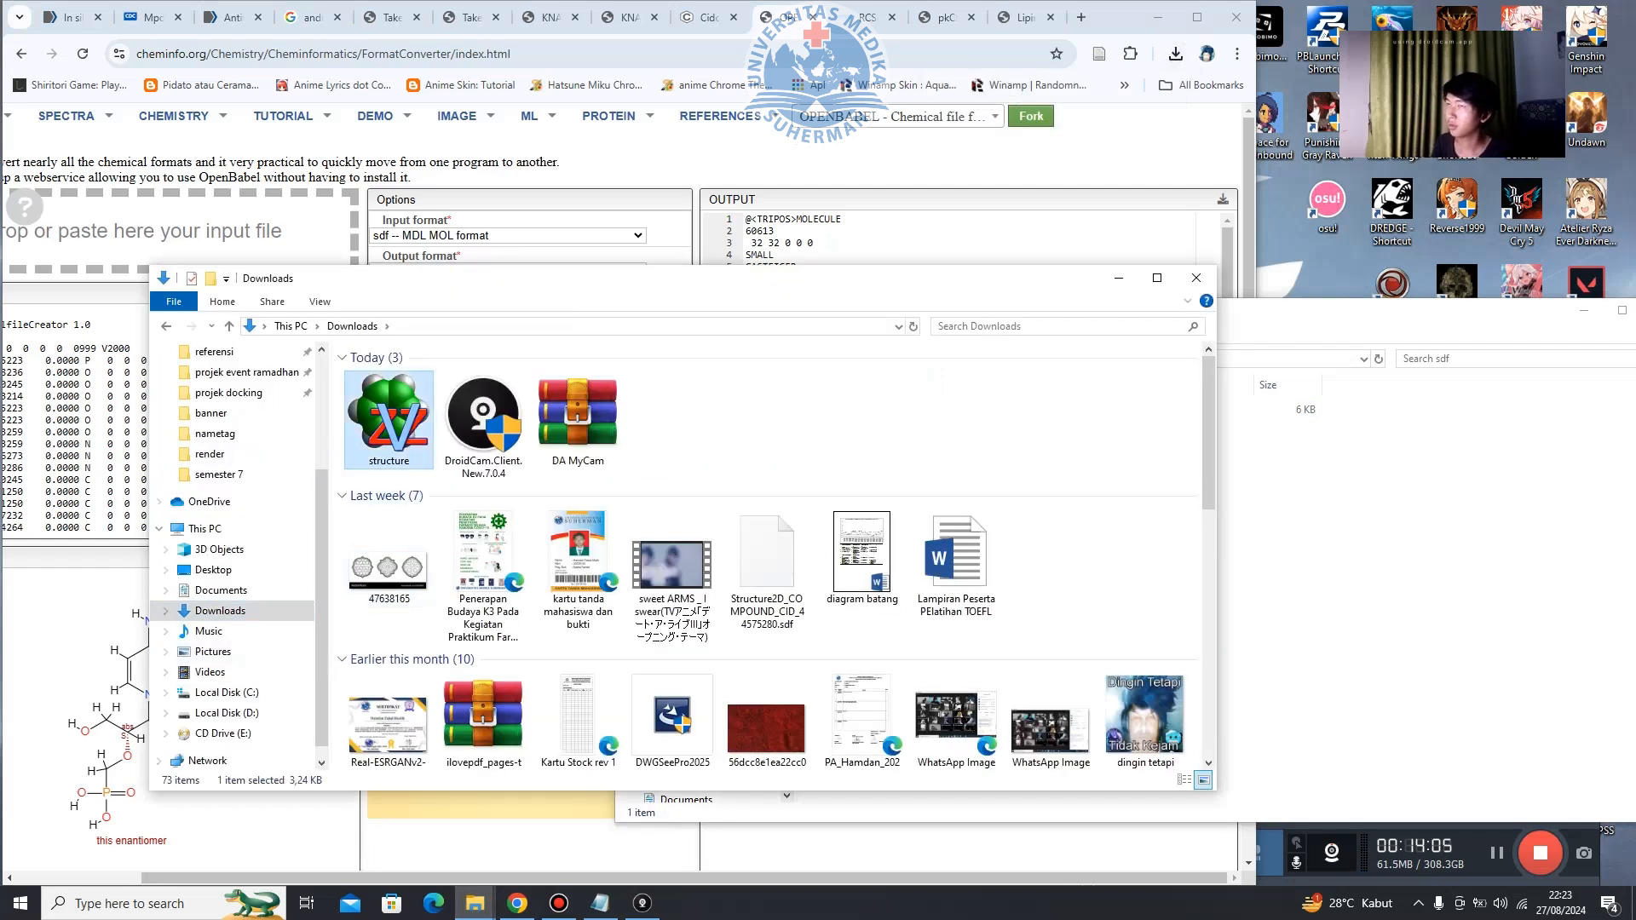
left_click(209, 632)
left_click(220, 611)
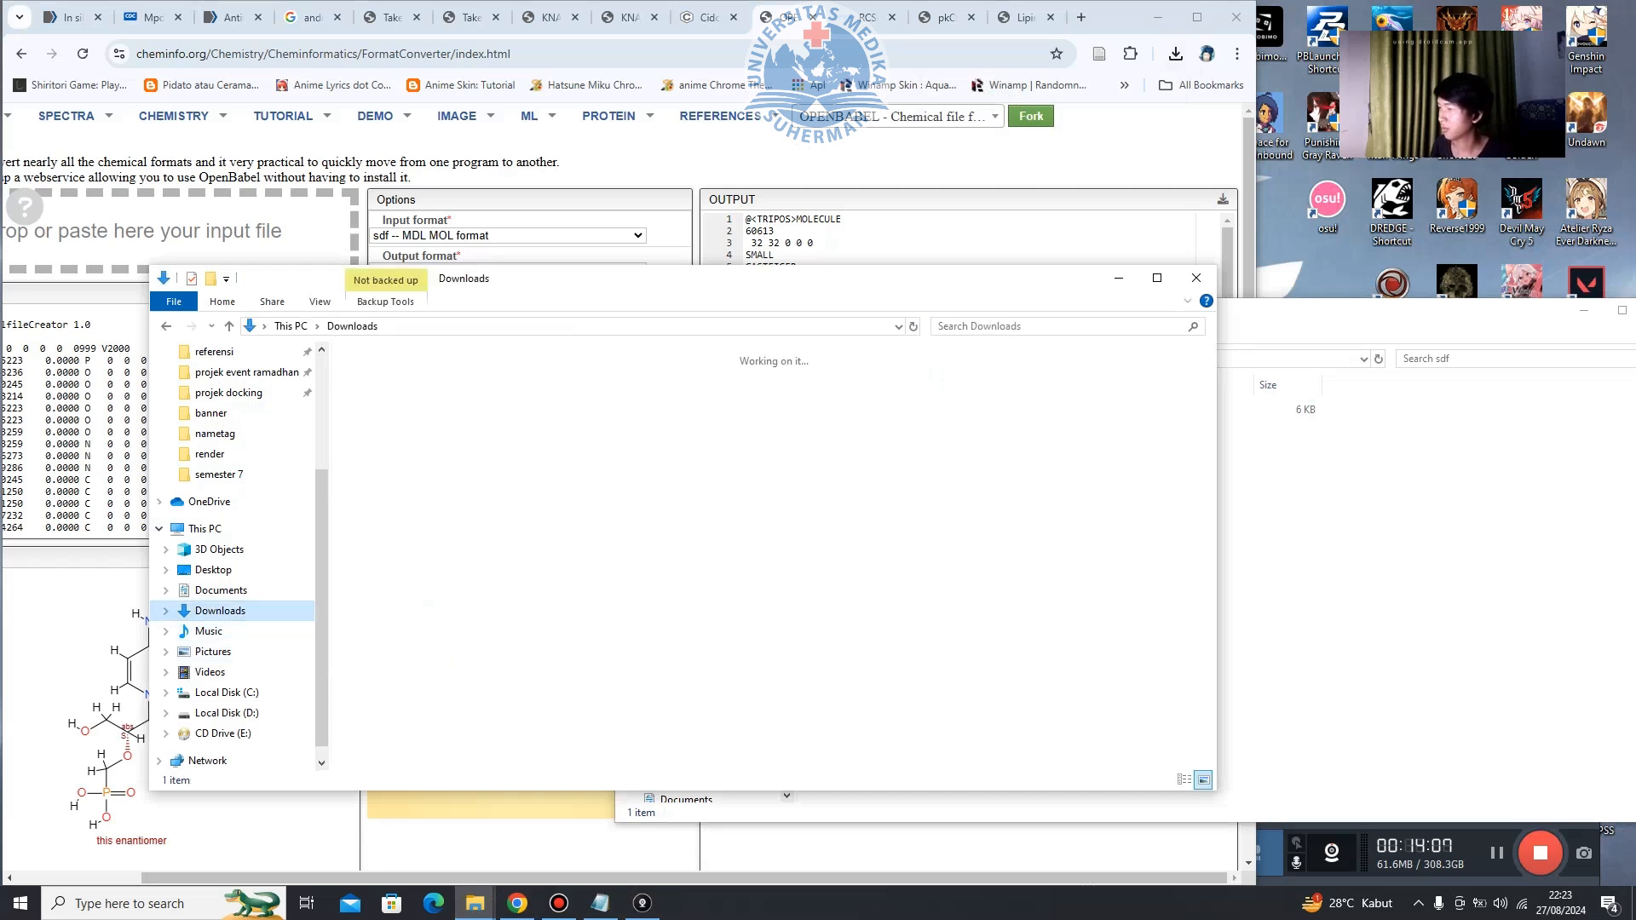
left_click(390, 420)
key("ctrl+x")
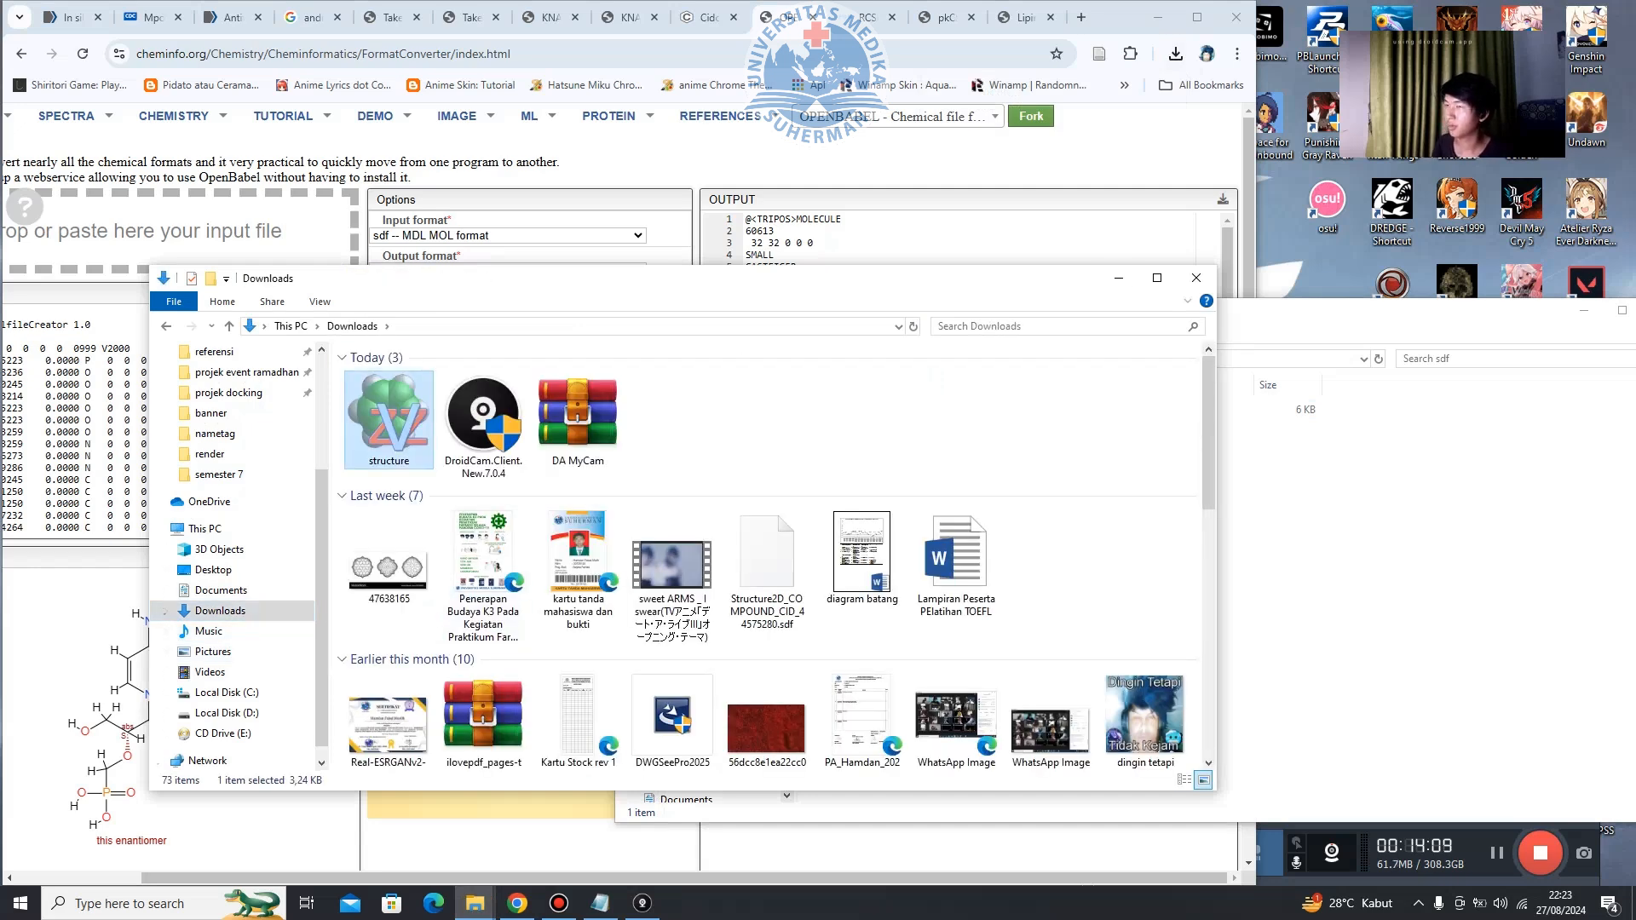
Create a folder named "mol2 (untuk docking)" inside kontrol obat and open it.
left_click(1119, 278)
left_click(916, 359)
right_click(879, 502)
mouse_move(980, 725)
left_click(1100, 513)
type("mol2 (untuk docking)")
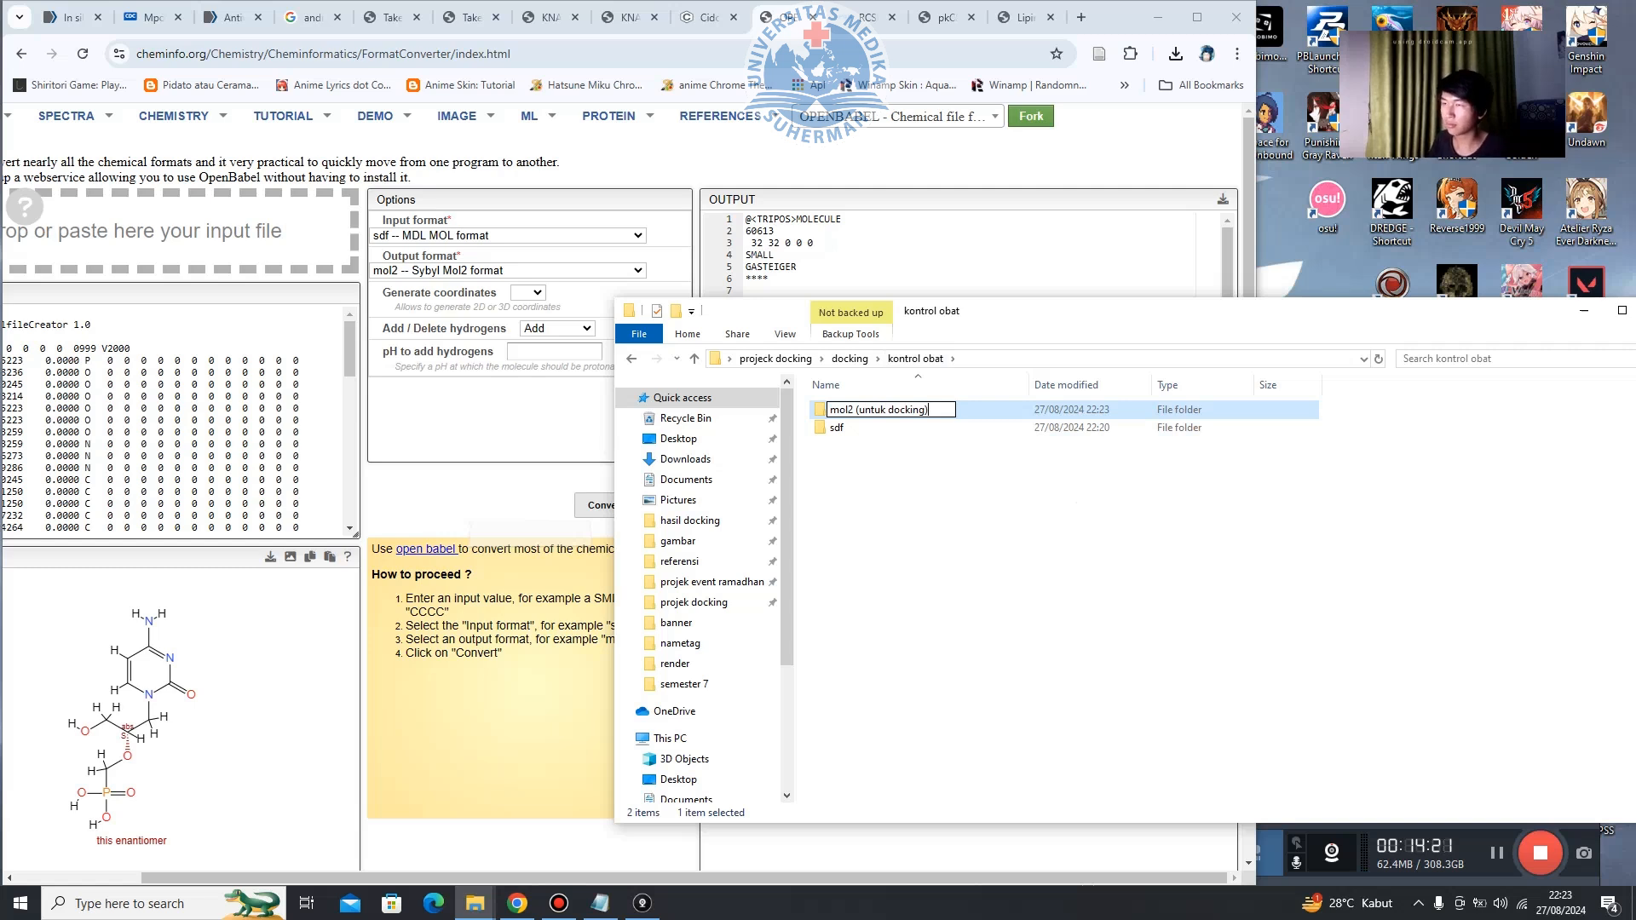
key("Return")
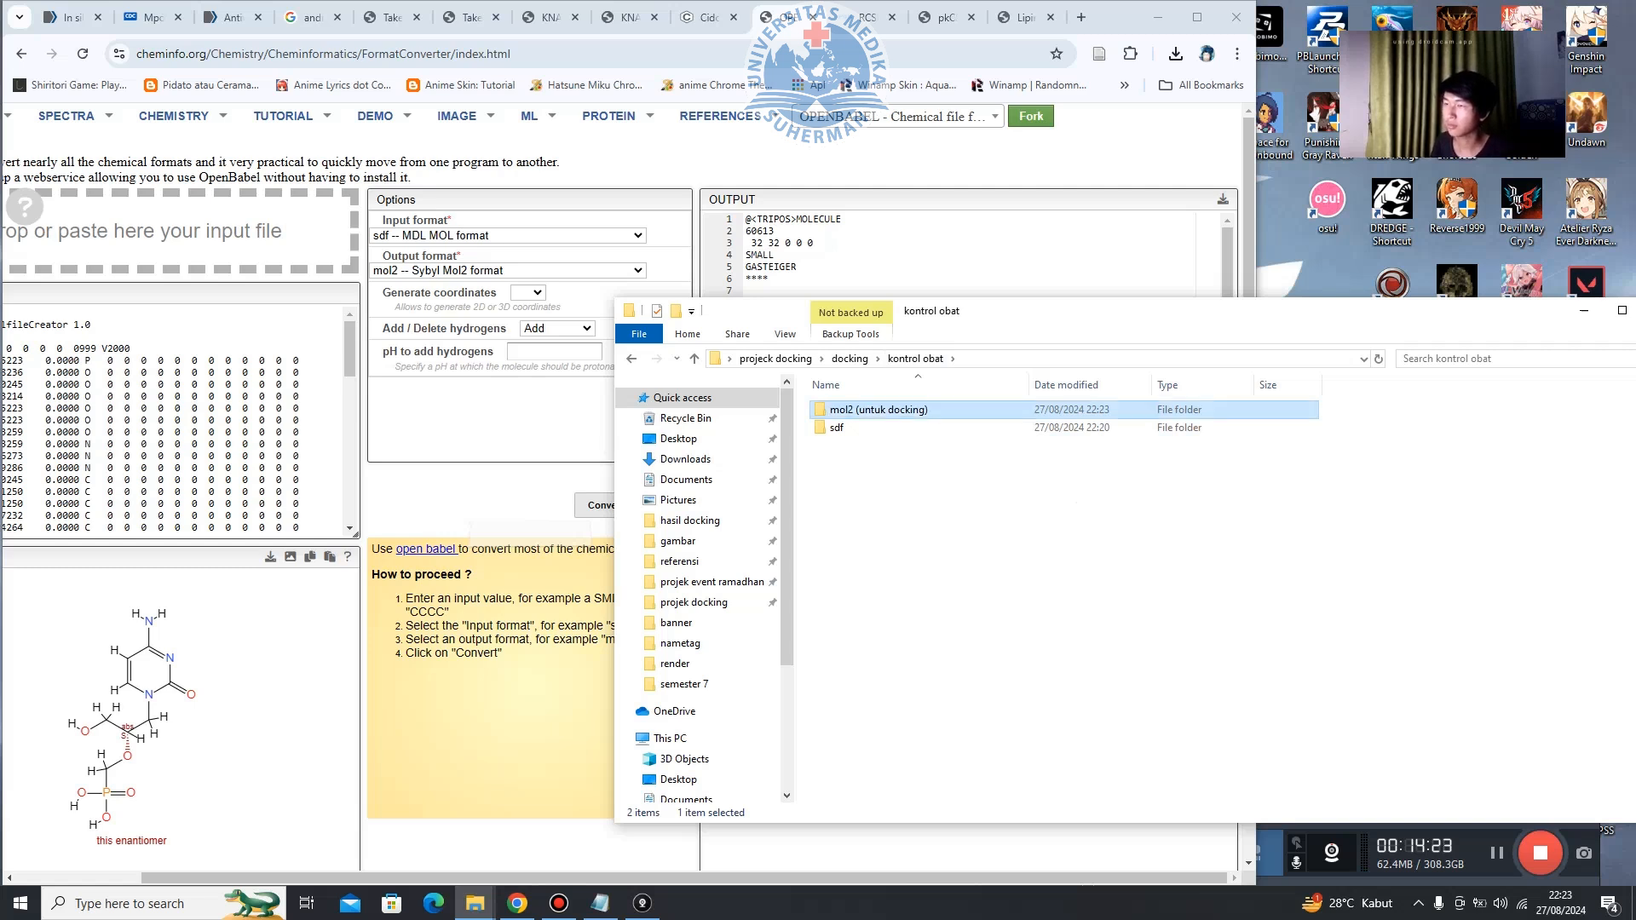
key("Return")
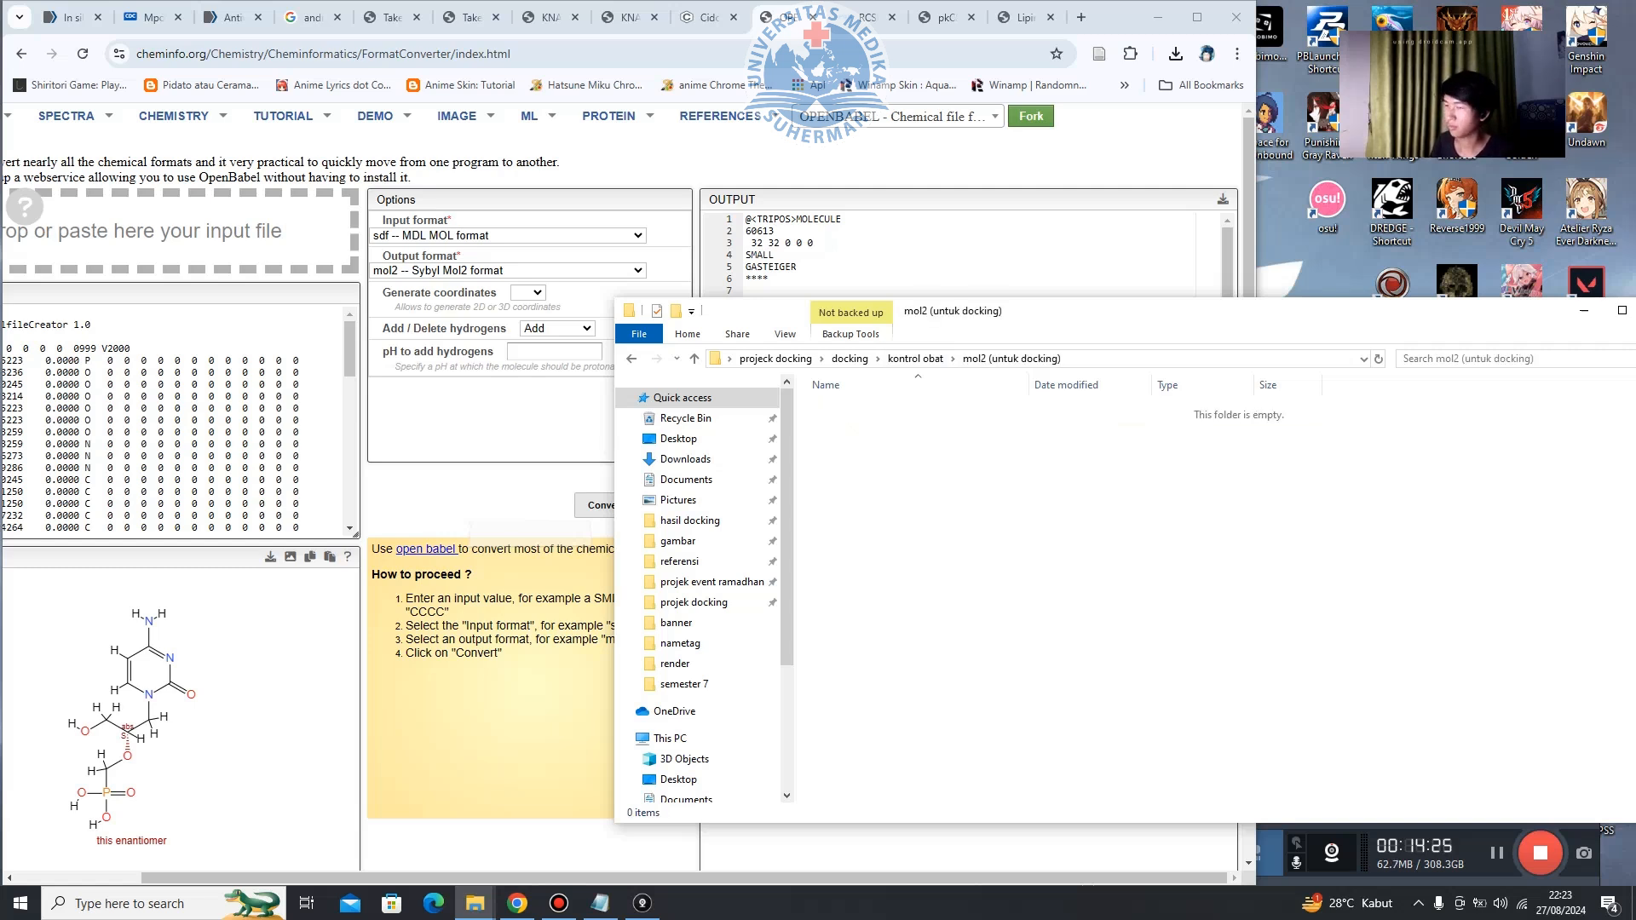
Paste the cut structure file into the mol2 (untuk docking) folder and rename it cidovofir.
key("ctrl+v")
key("F2")
type("cidovo")
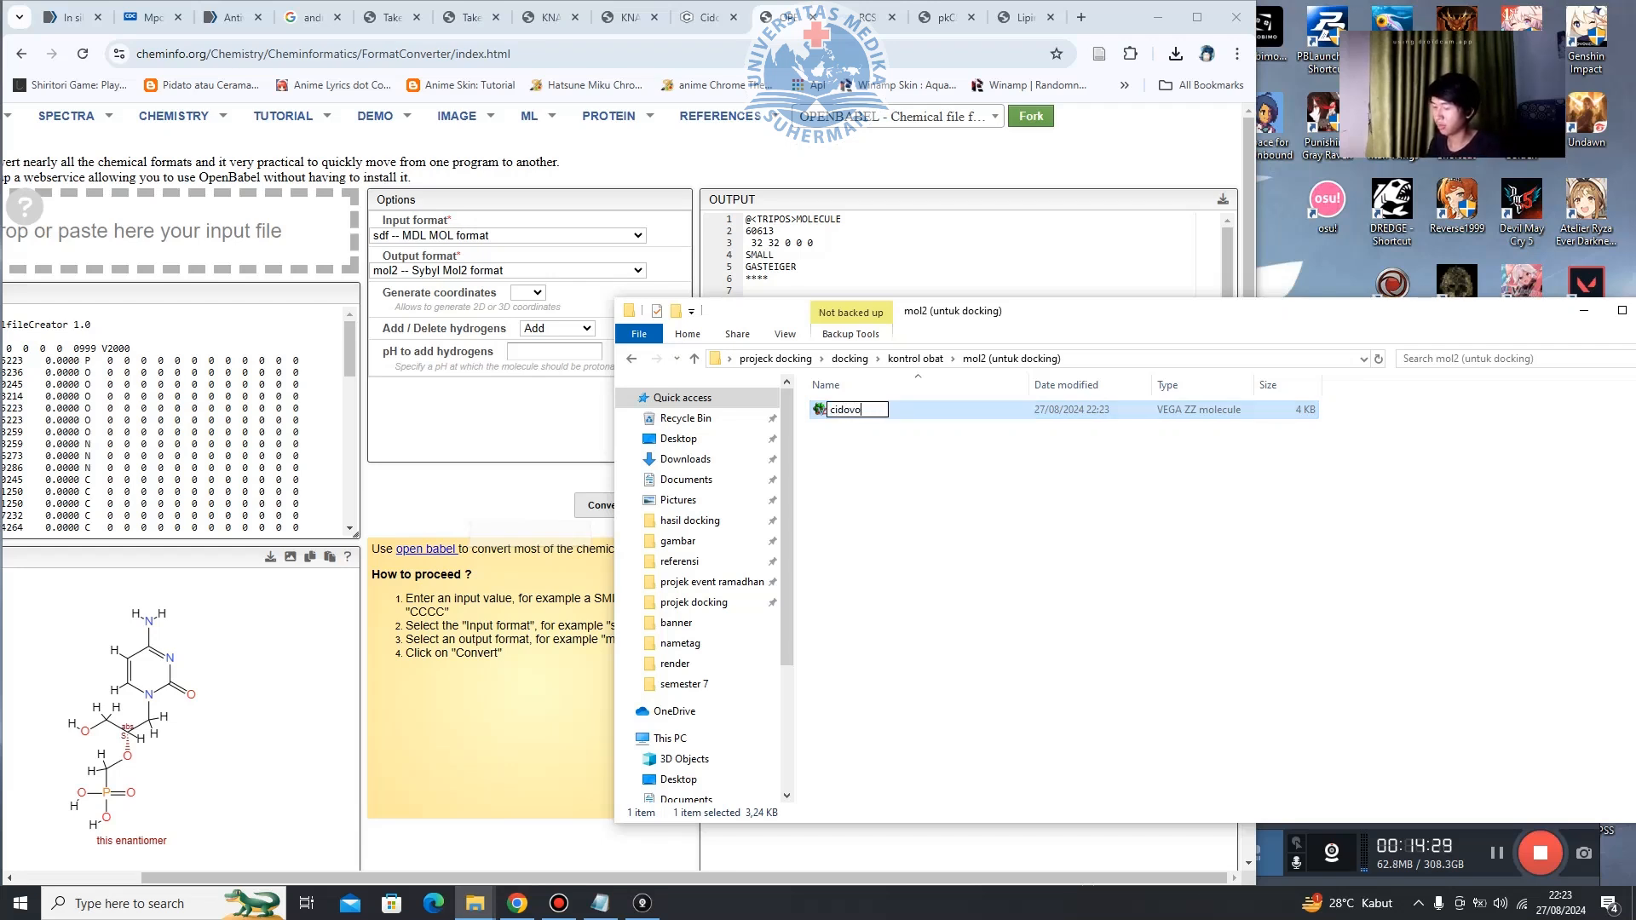
key("Return")
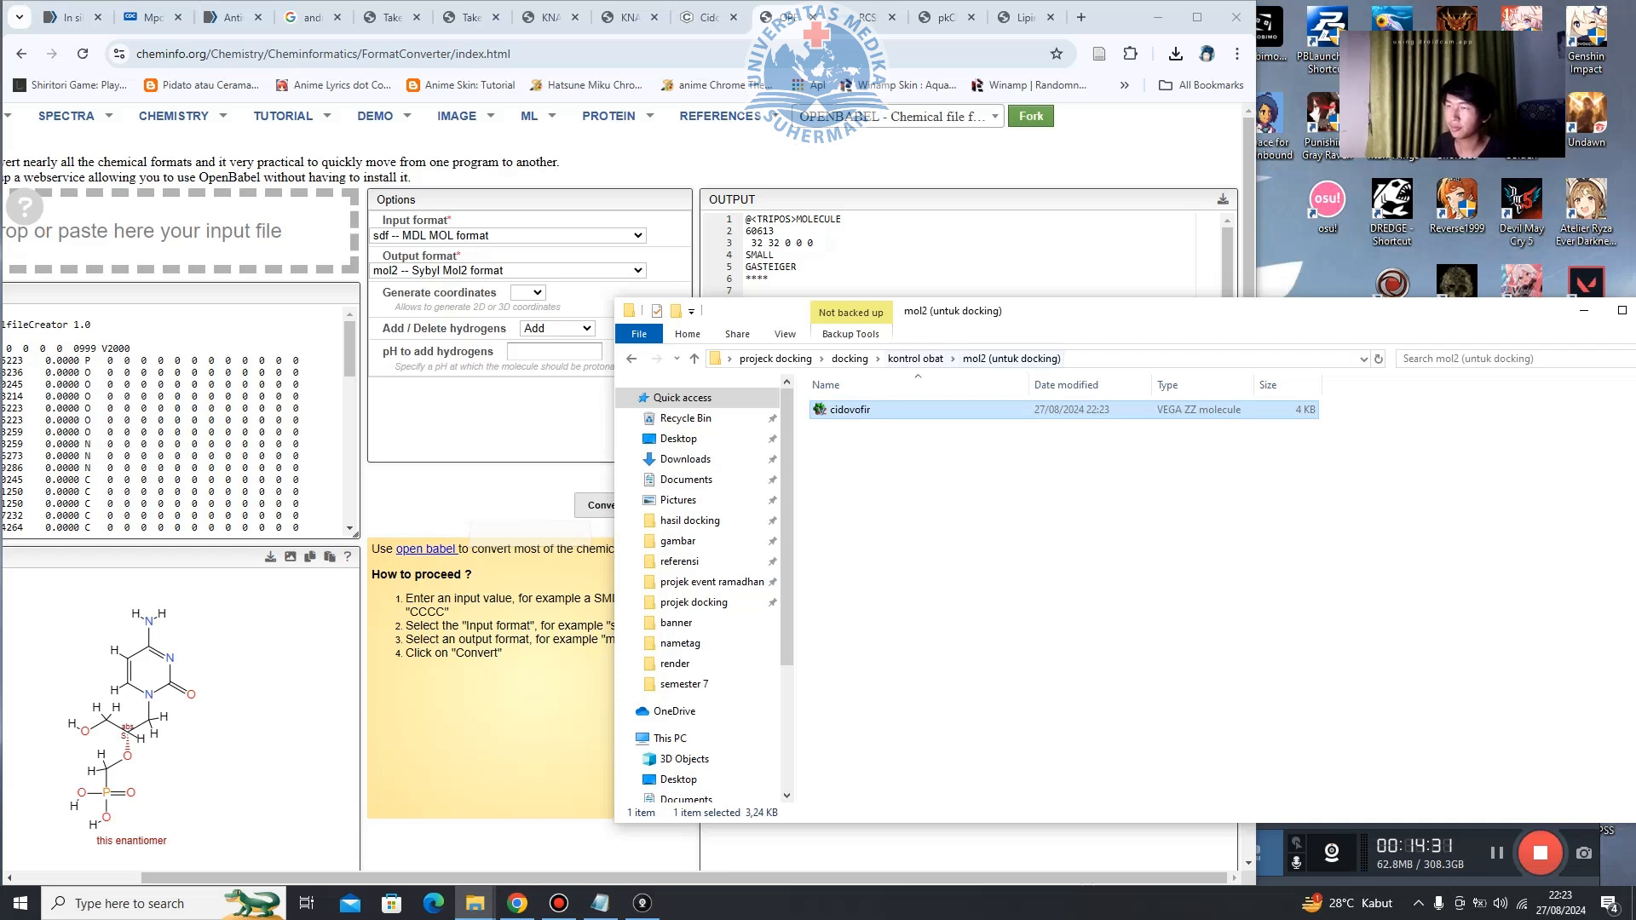
Go back up to the docking folder and minimize its window.
left_click(915, 359)
left_click(850, 359)
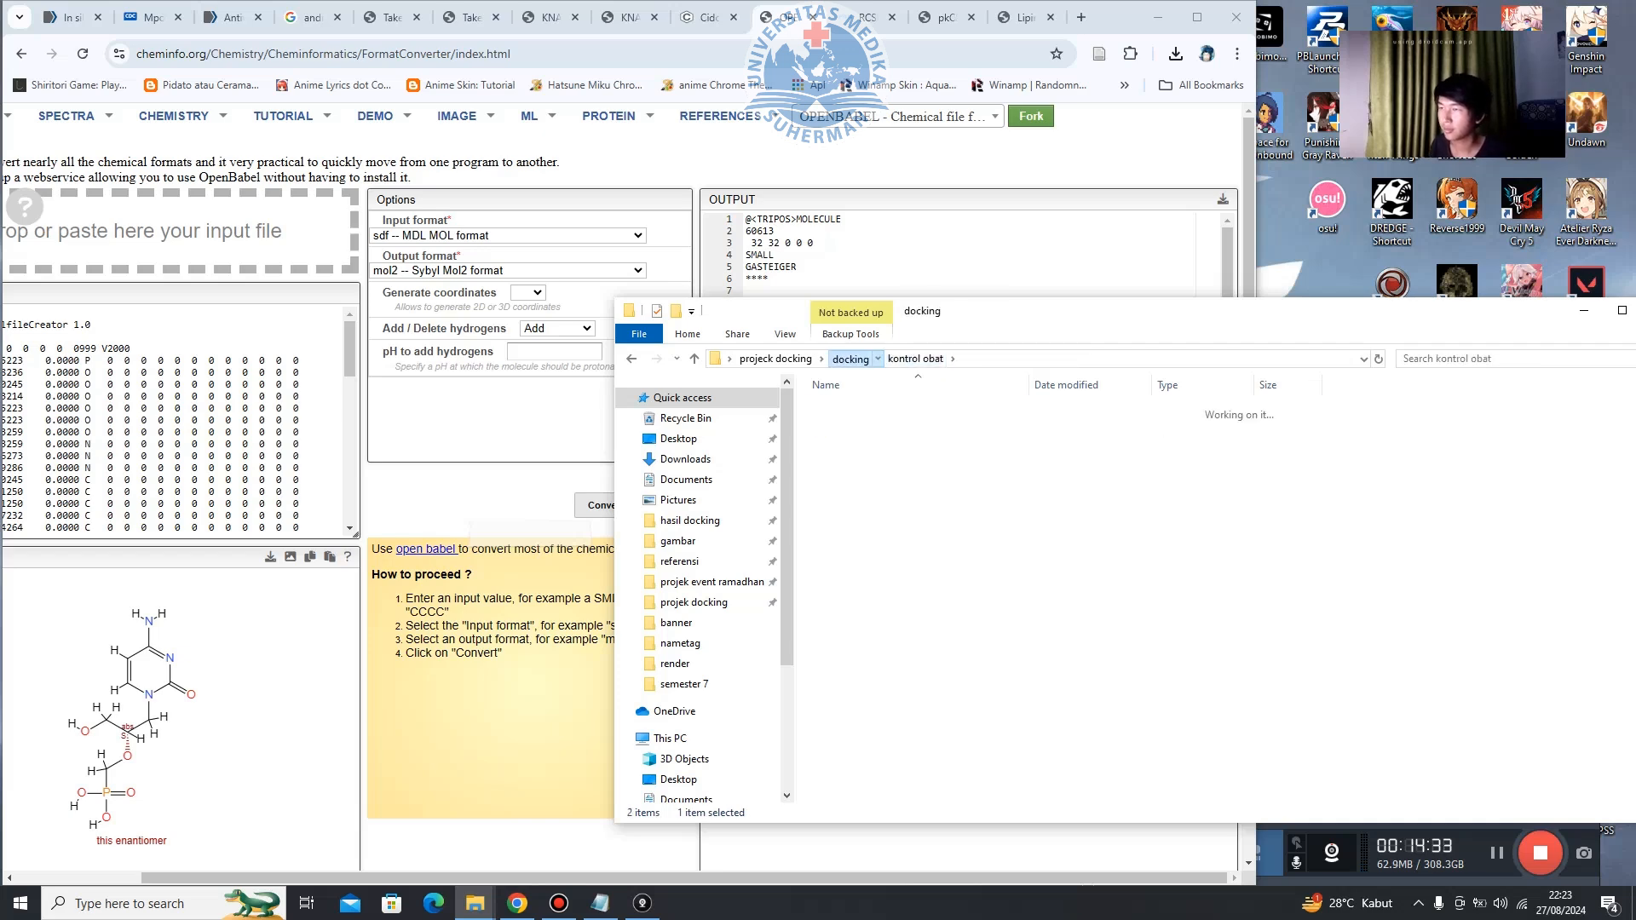
left_click_drag(1031, 312, 716, 406)
left_click(1268, 404)
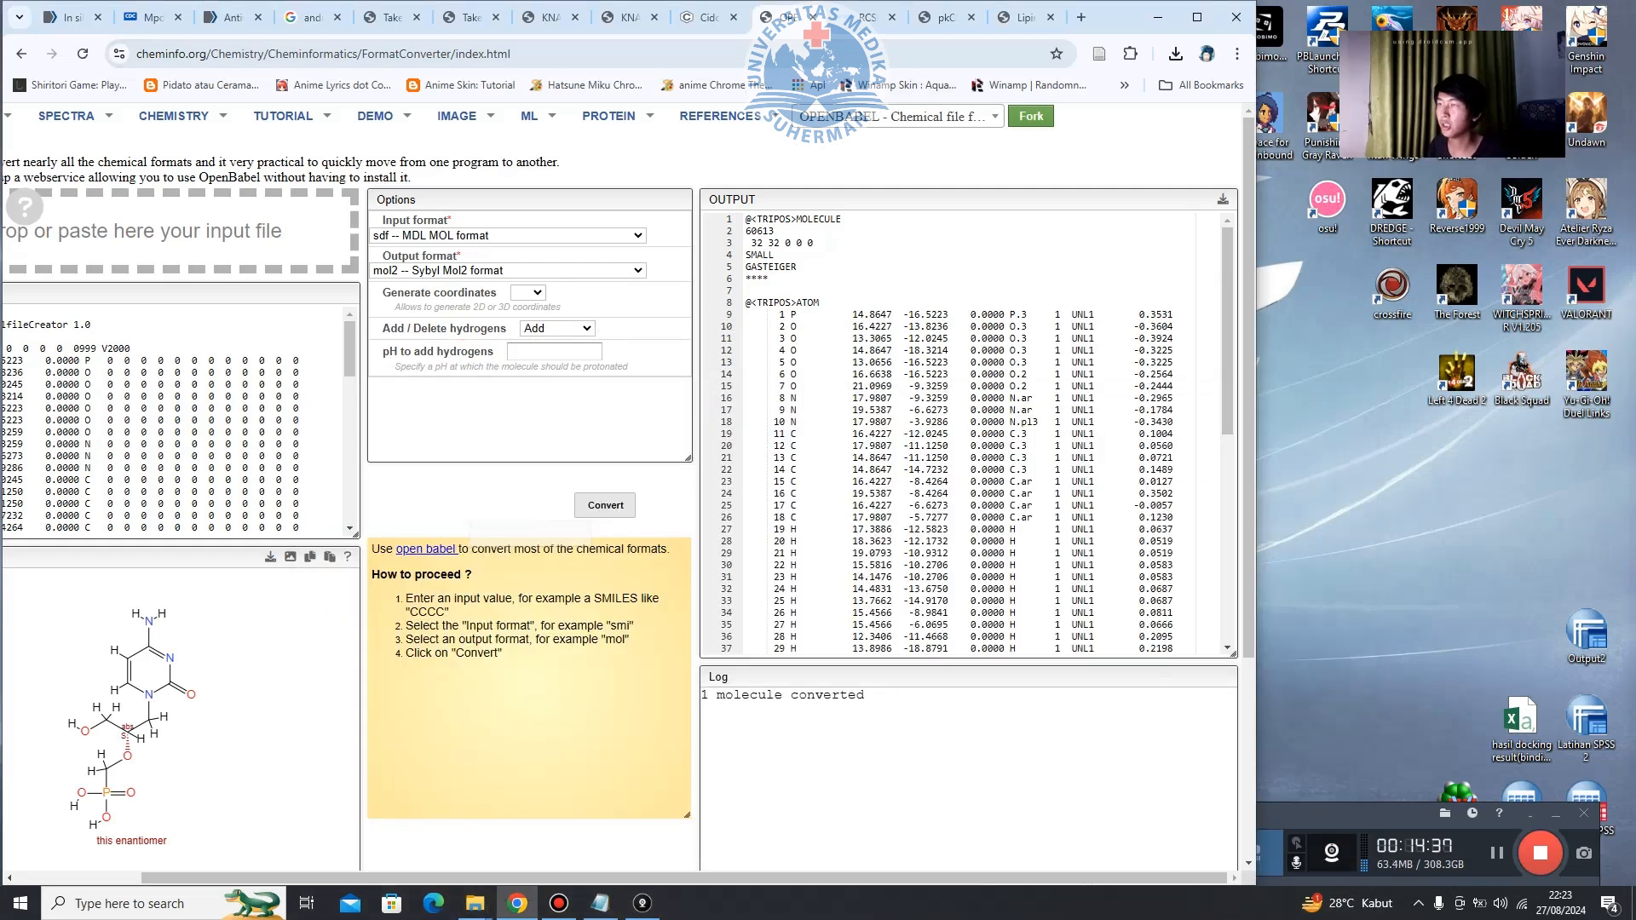
Review the supporting website list in the teks record notes, highlighting pkCSM (ADMET), Lipinkski Rules and RCSB PDB.
left_click(601, 903)
left_click_drag(750, 498, 939, 432)
left_click_drag(711, 638, 478, 623)
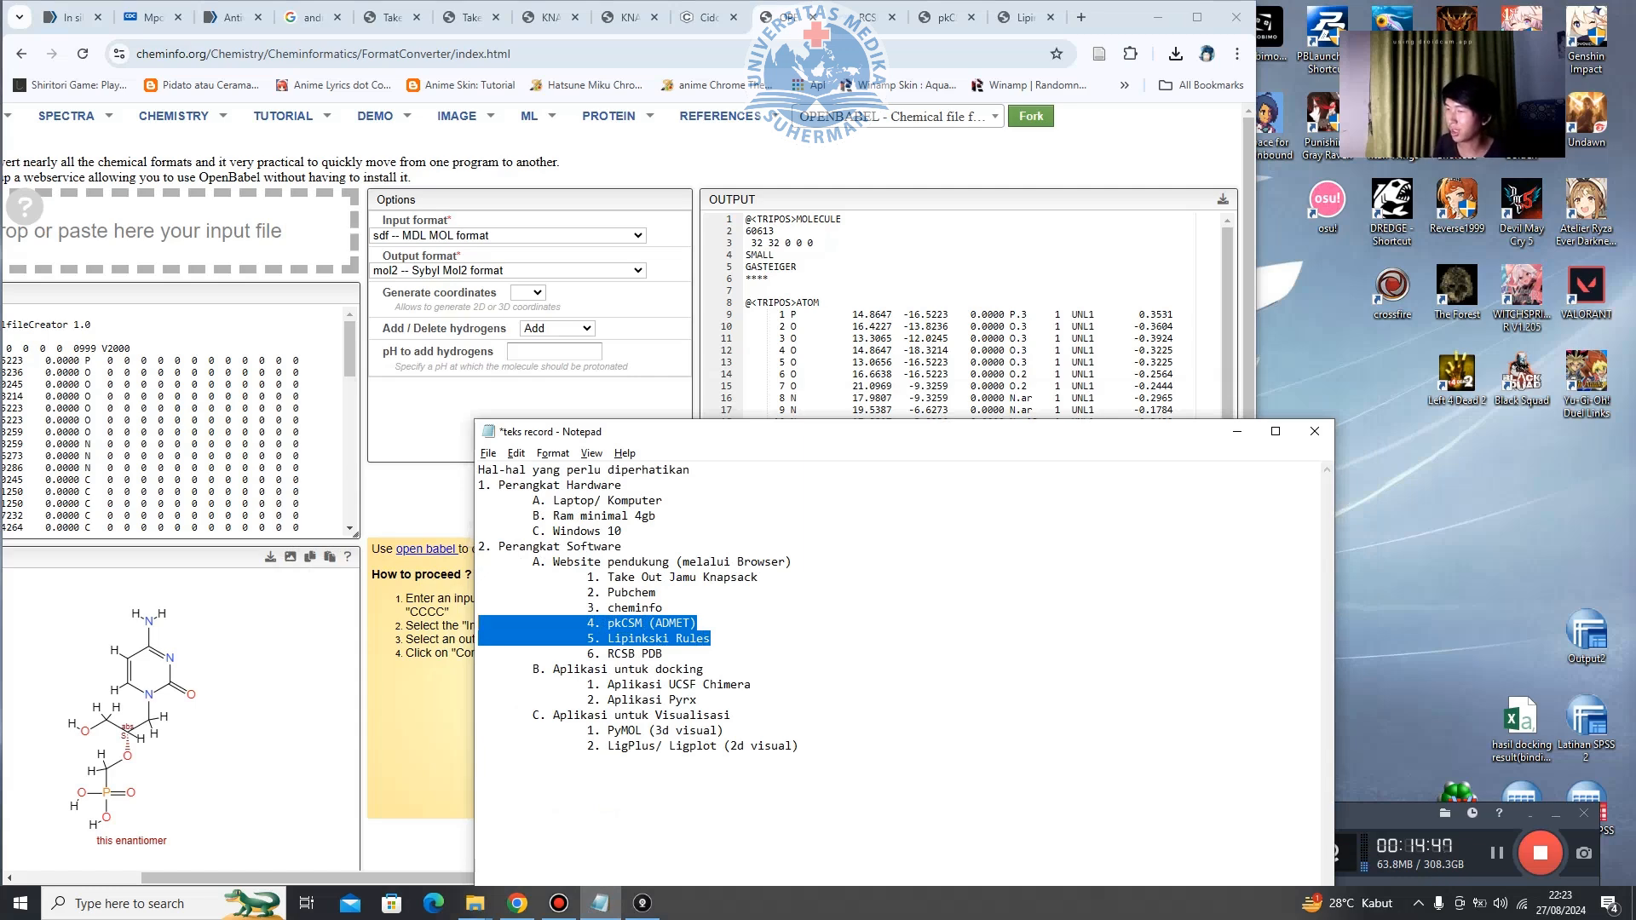
left_click_drag(663, 654, 608, 654)
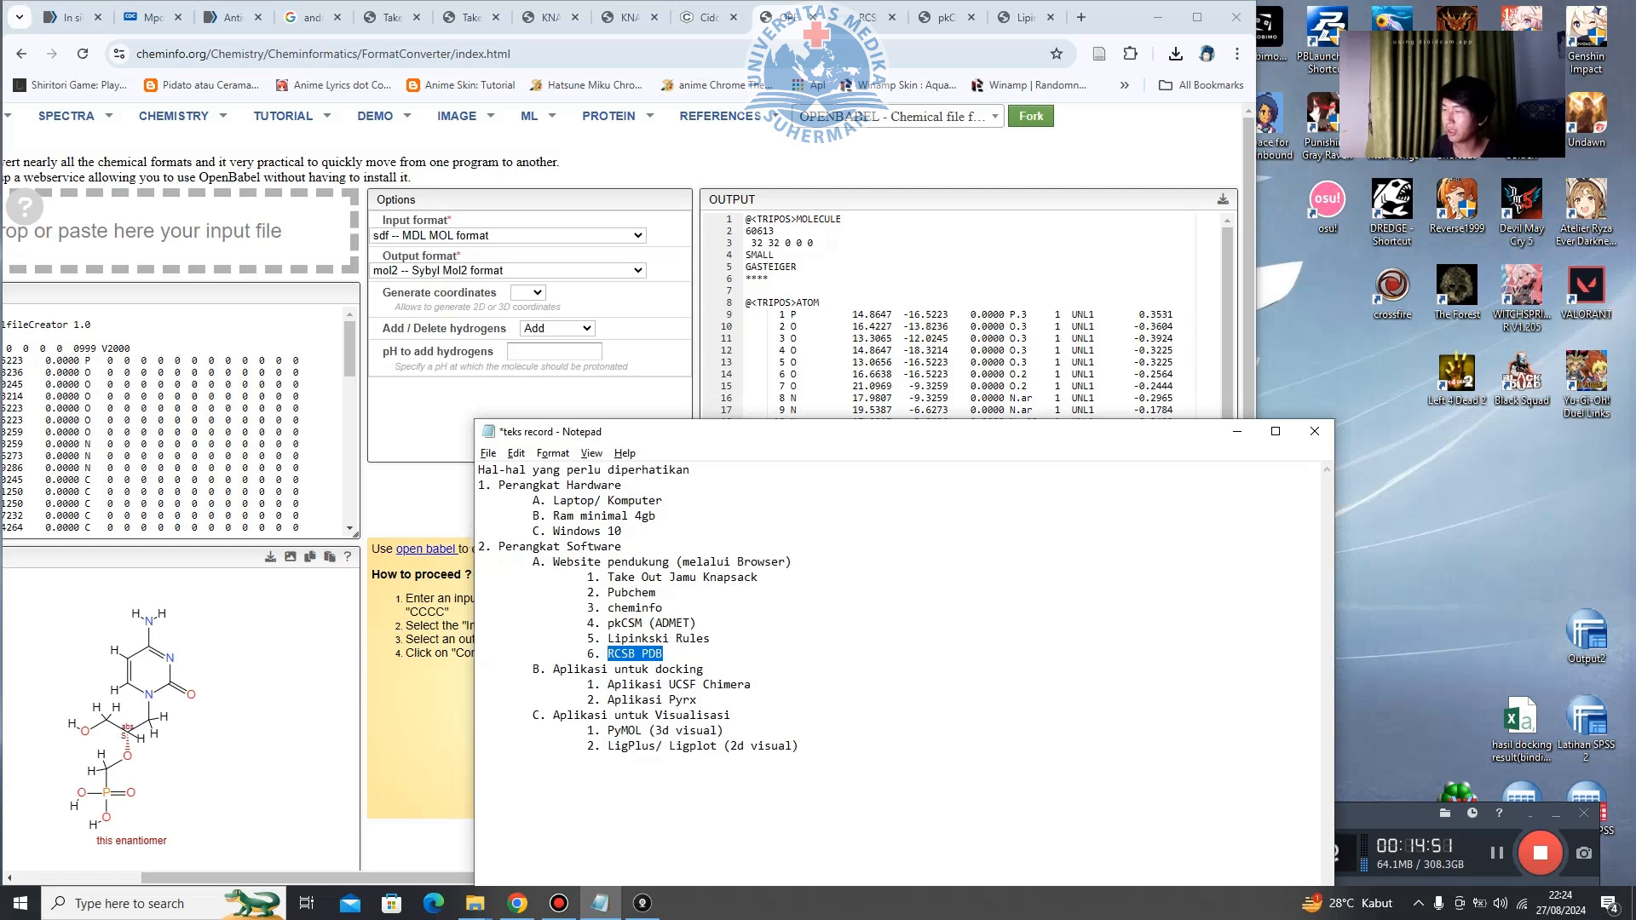
left_click(1237, 431)
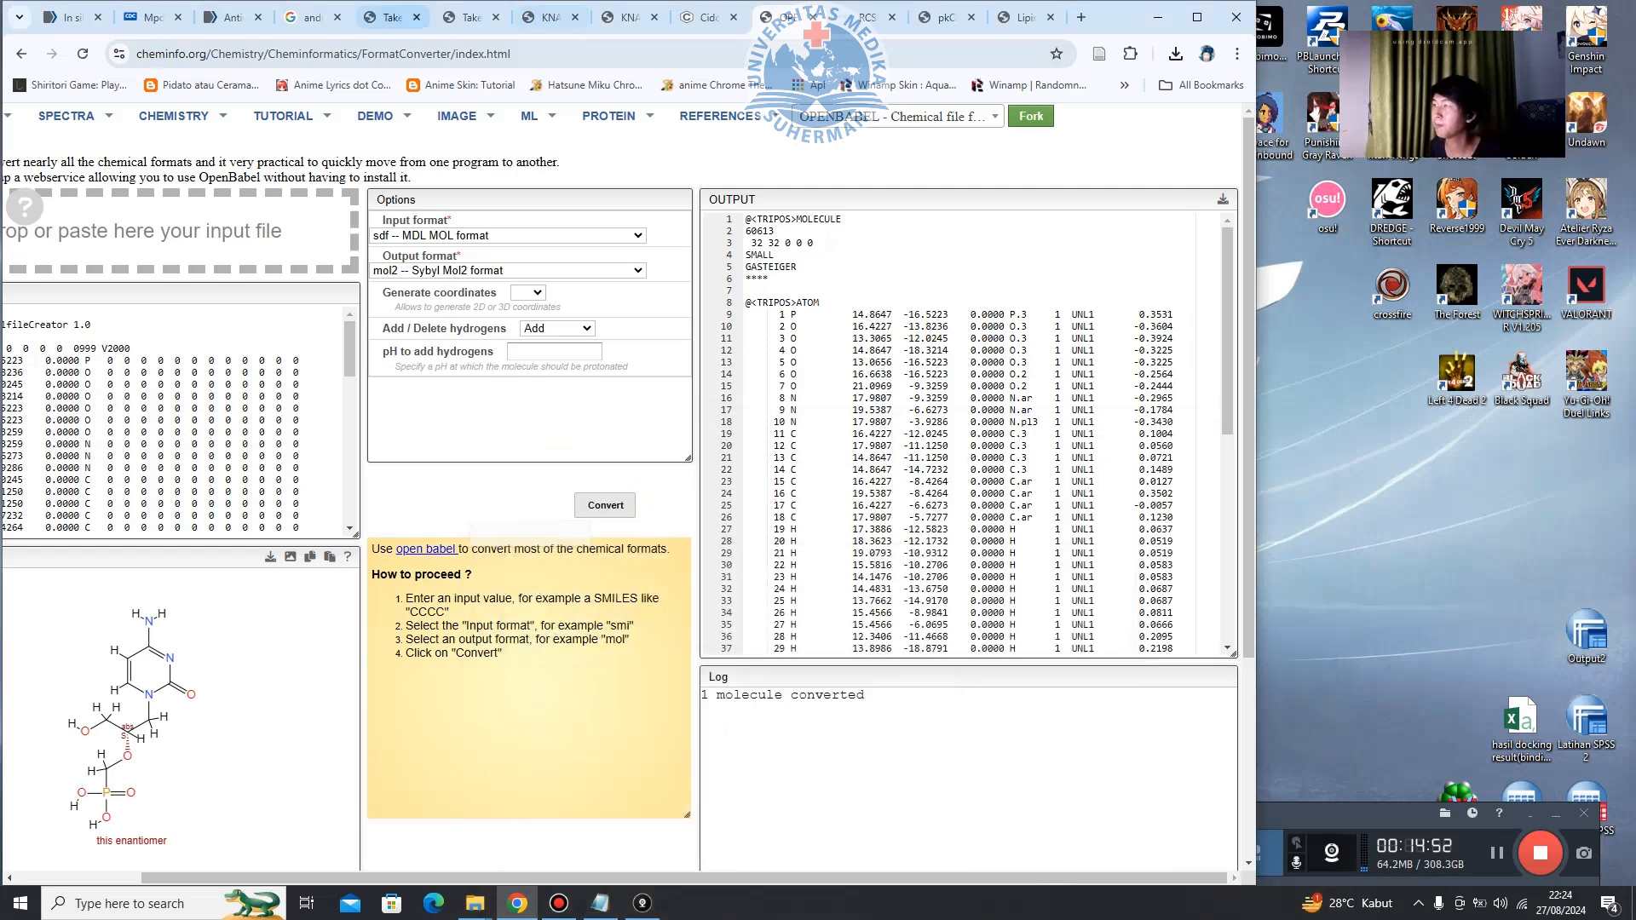
View the RCSB PDB entry, then examine the monkeypox article's thymidylate kinase (TMPK) passage and title.
left_click(867, 17)
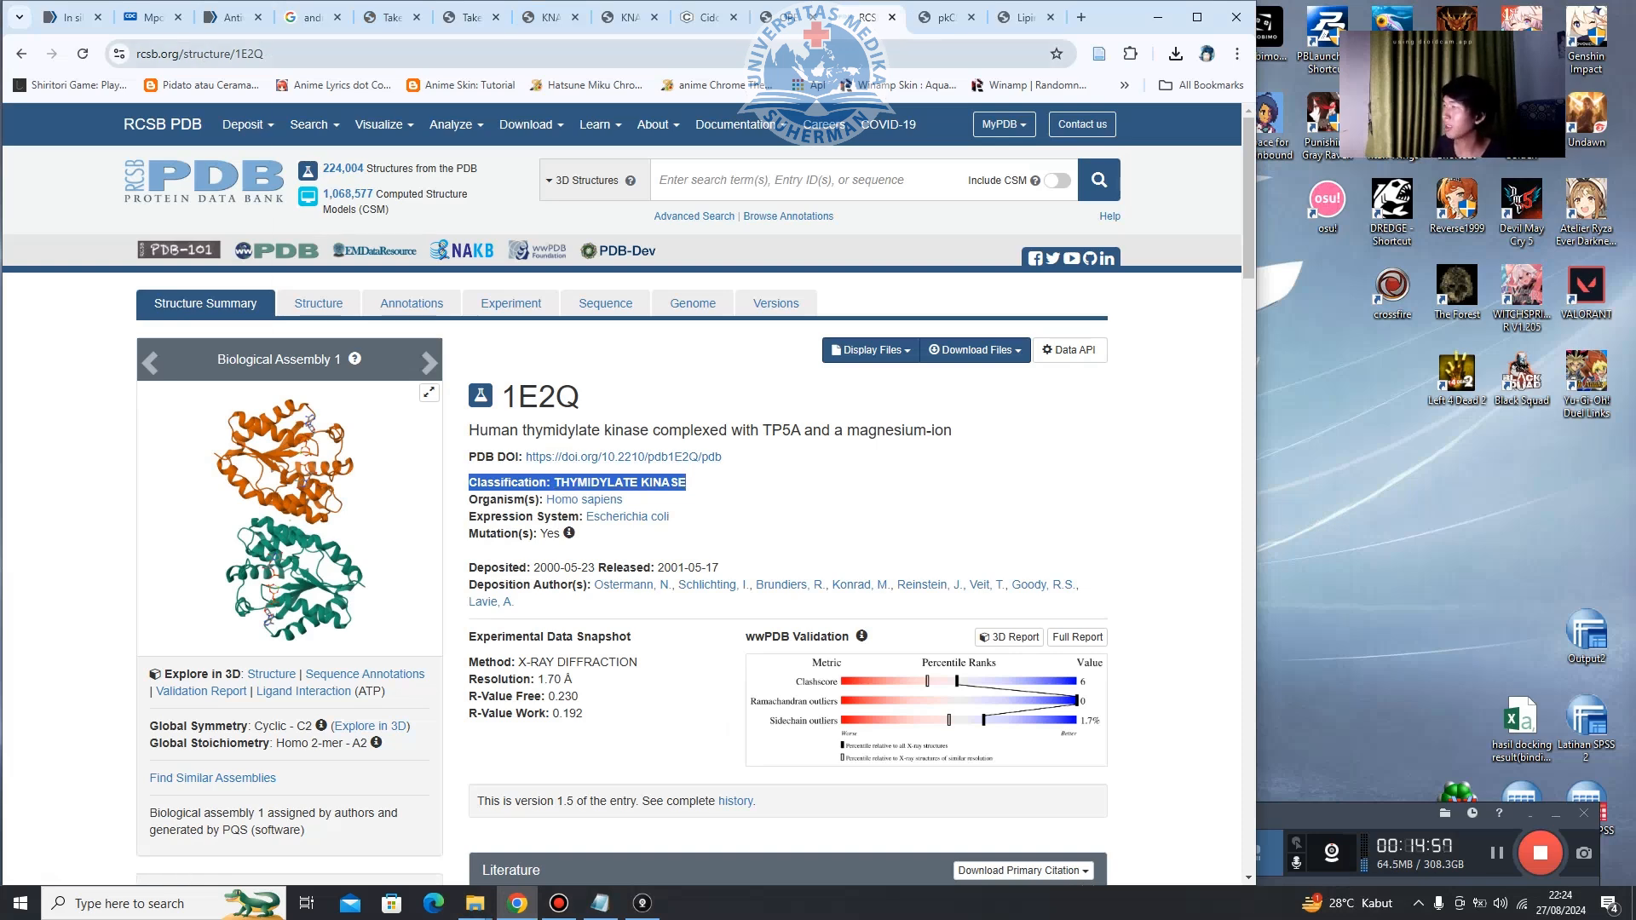
left_click(73, 17)
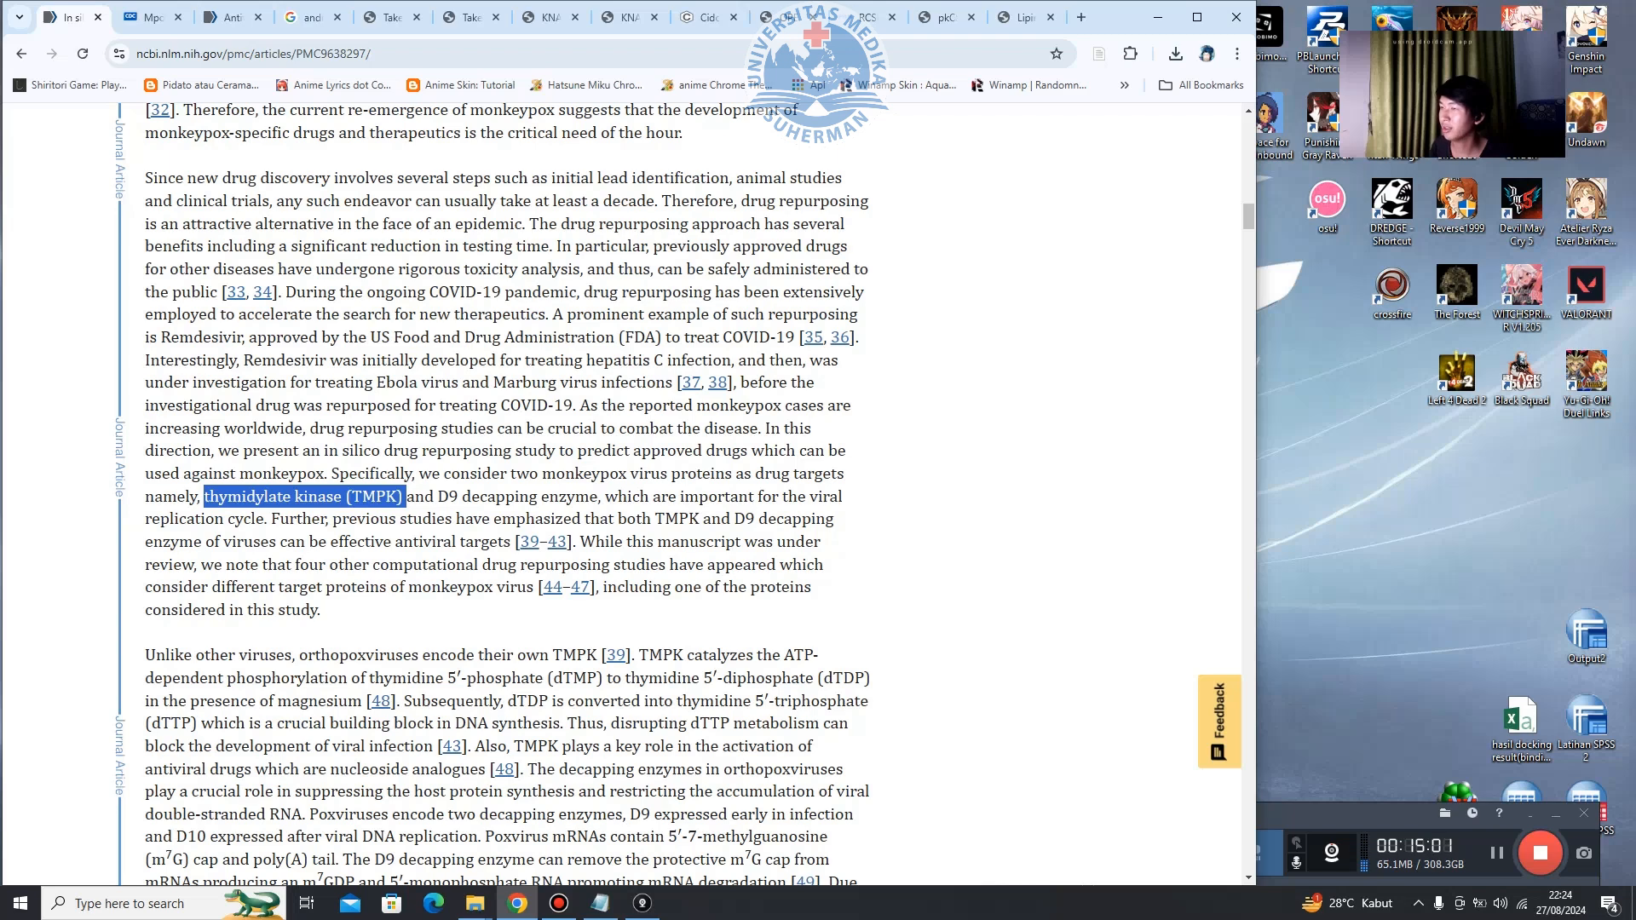
scroll(507, 494, "up", 20)
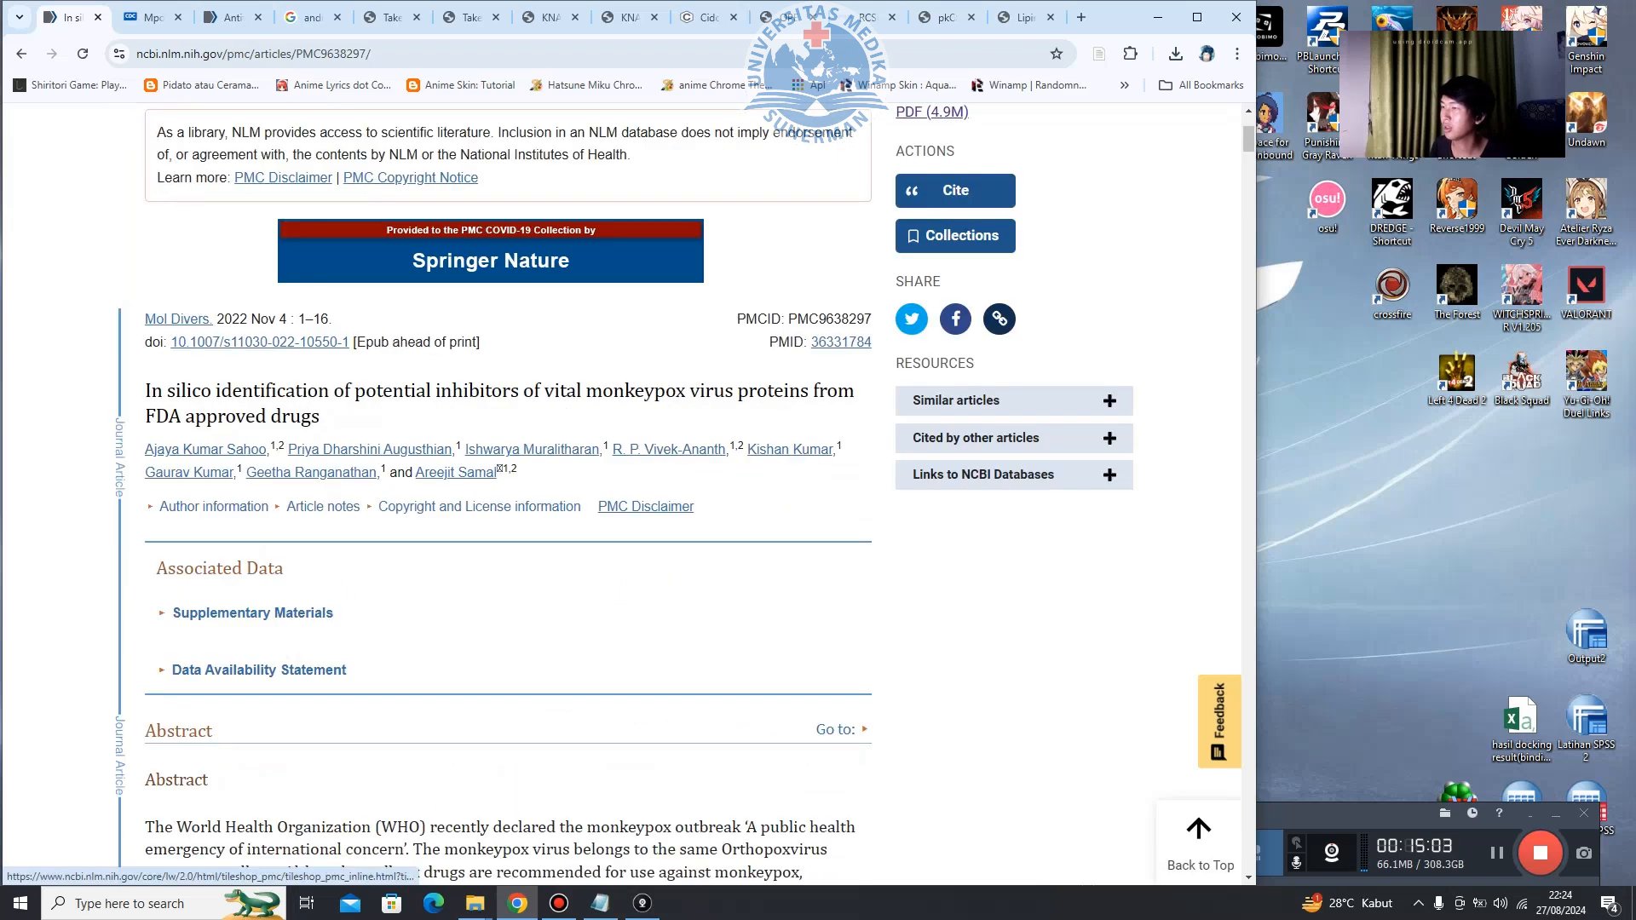
scroll(627, 491, "up", 3)
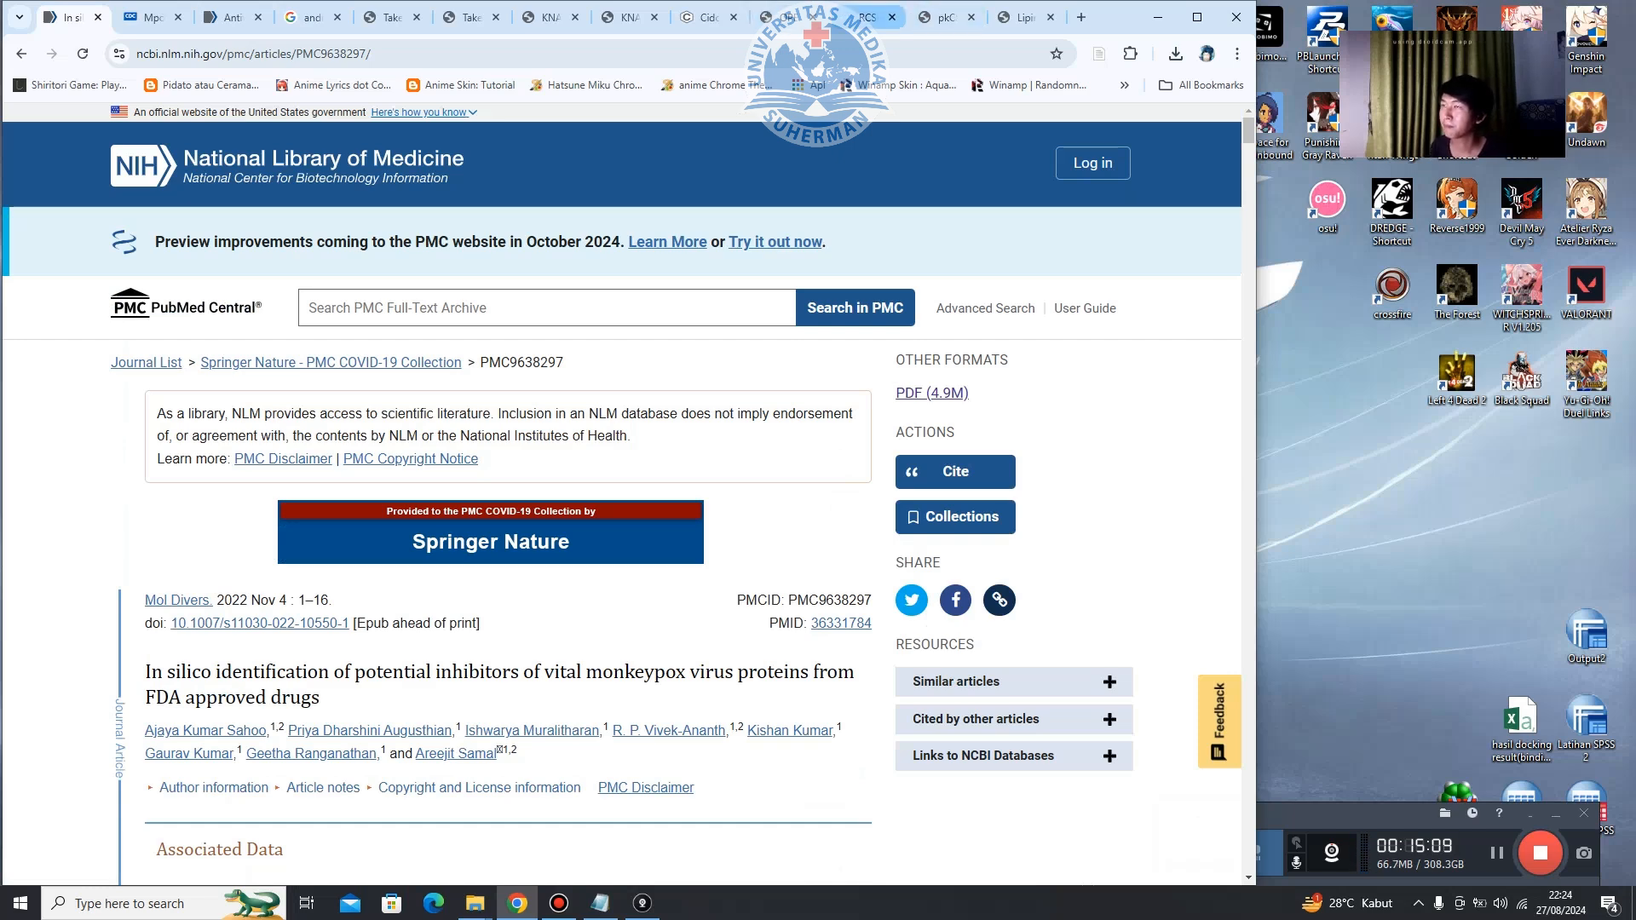
Return to the RCSB PDB entry and highlight its 1E2Q ID and THYMIDYLATE KINASE classification.
left_click(862, 17)
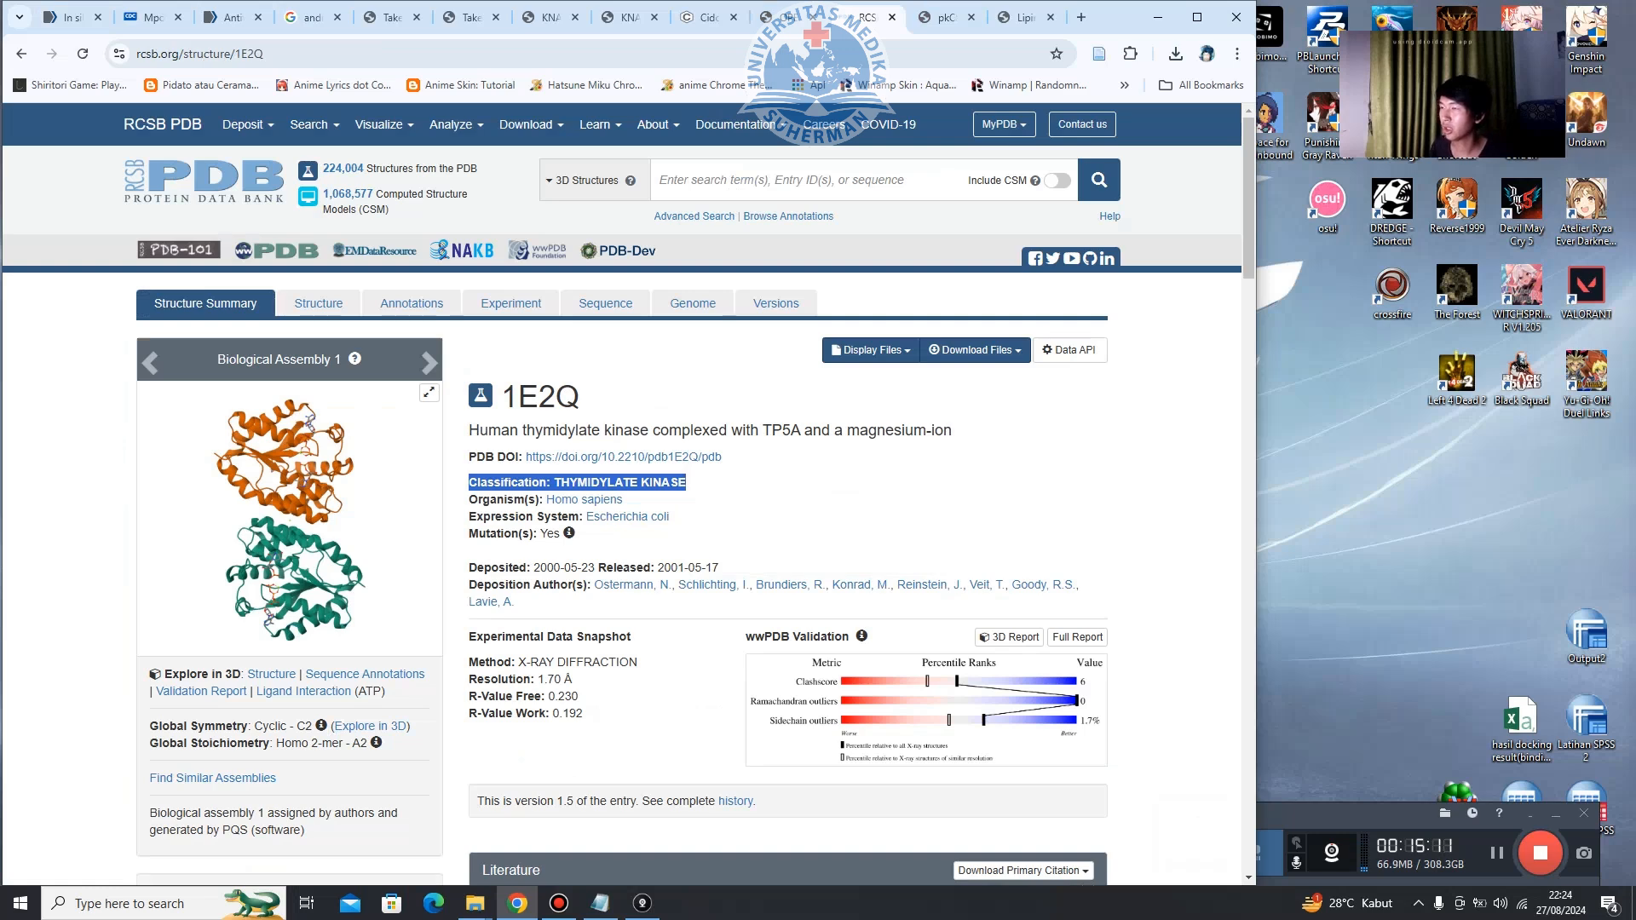
left_click_drag(582, 397, 502, 397)
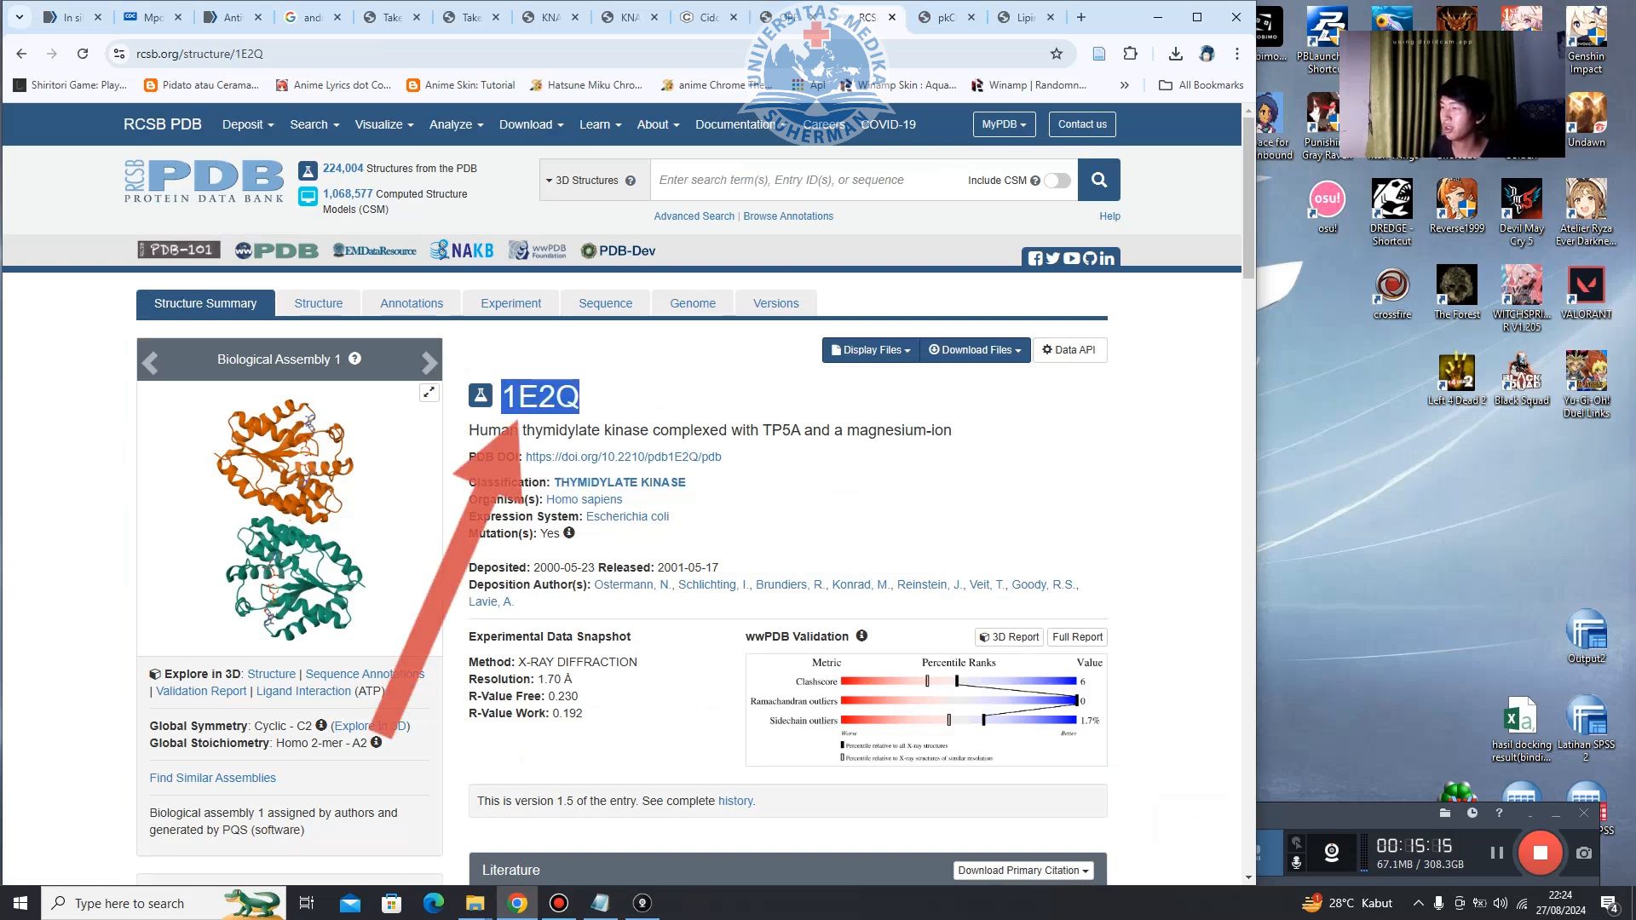
left_click(607, 400)
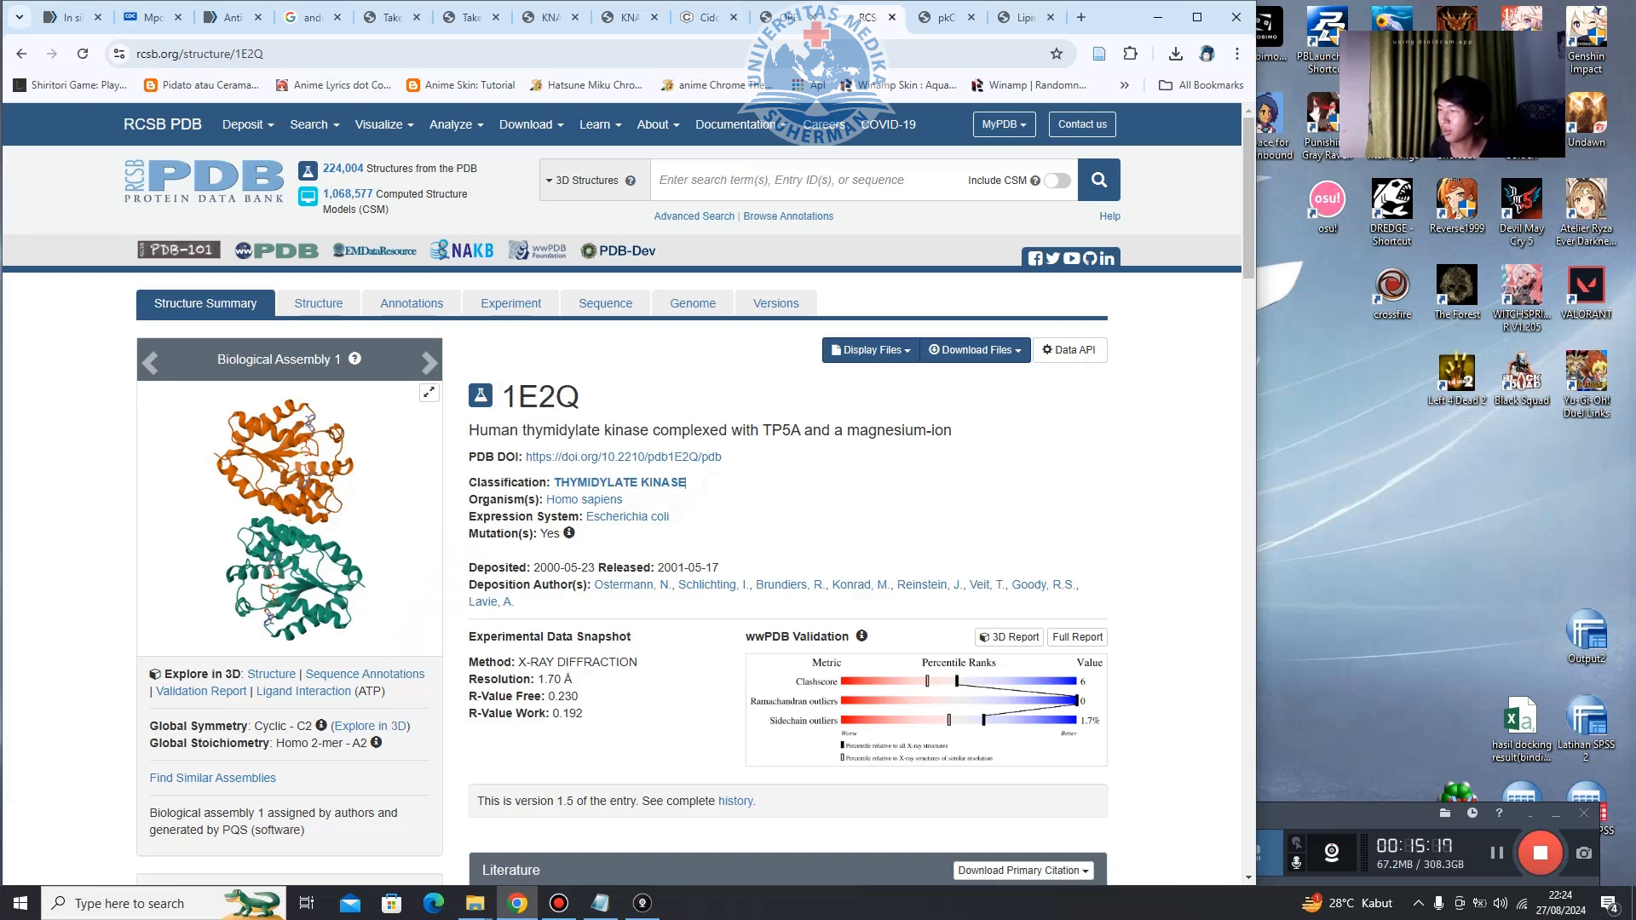
left_click_drag(686, 483, 552, 482)
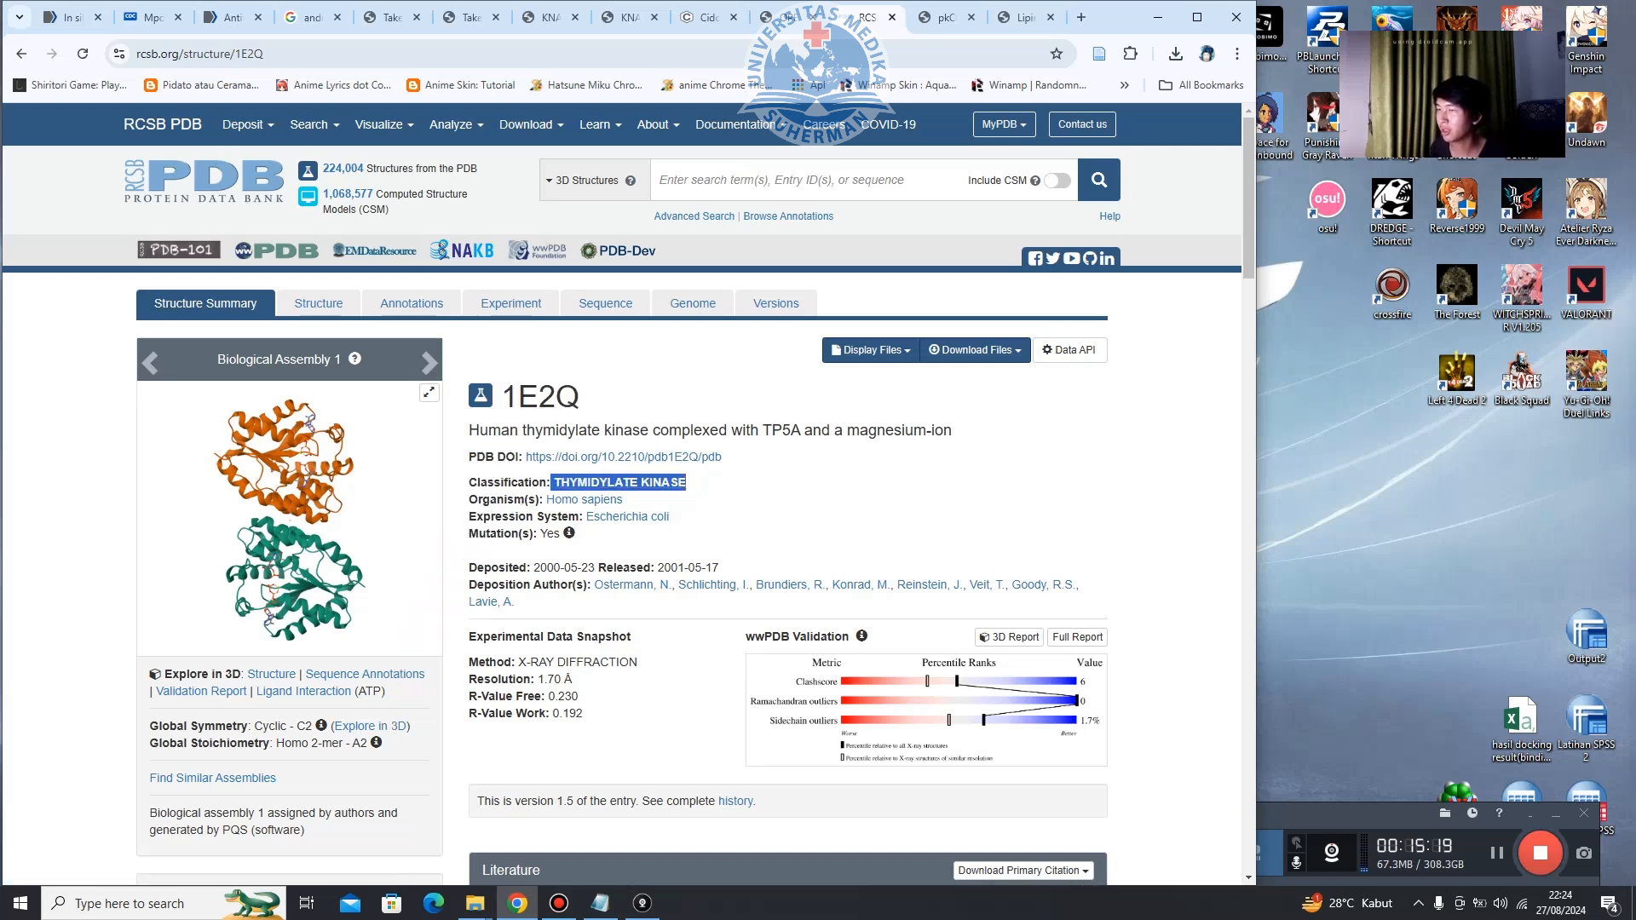
Download the 1E2Q structure in PDB Format and cut the file from the Downloads folder.
left_click(976, 350)
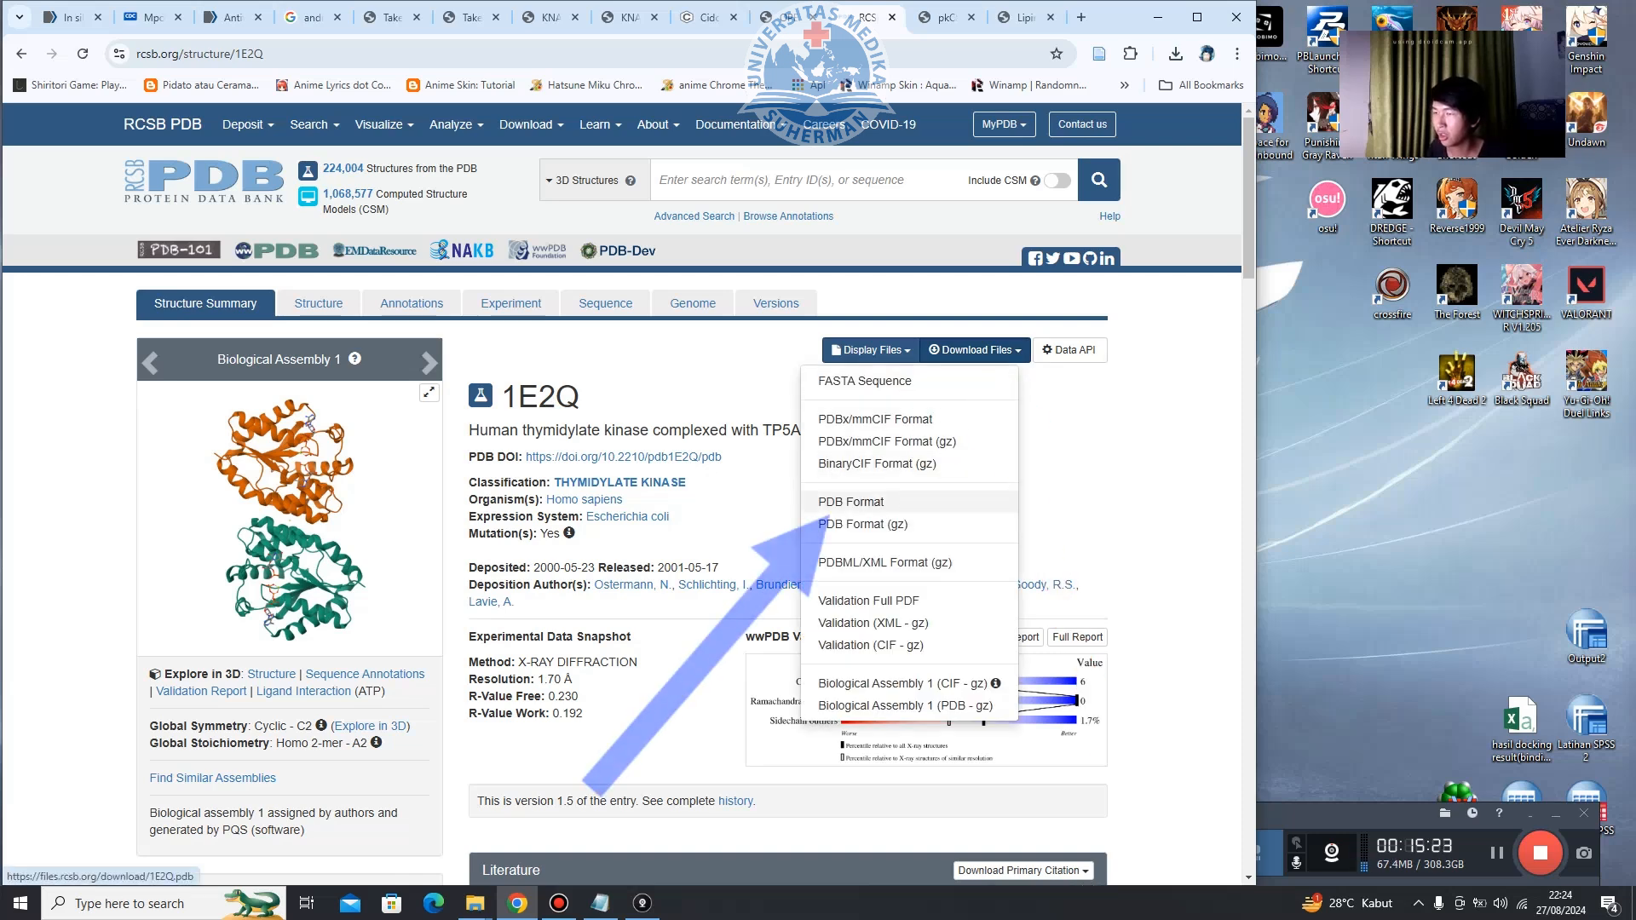
left_click(819, 503)
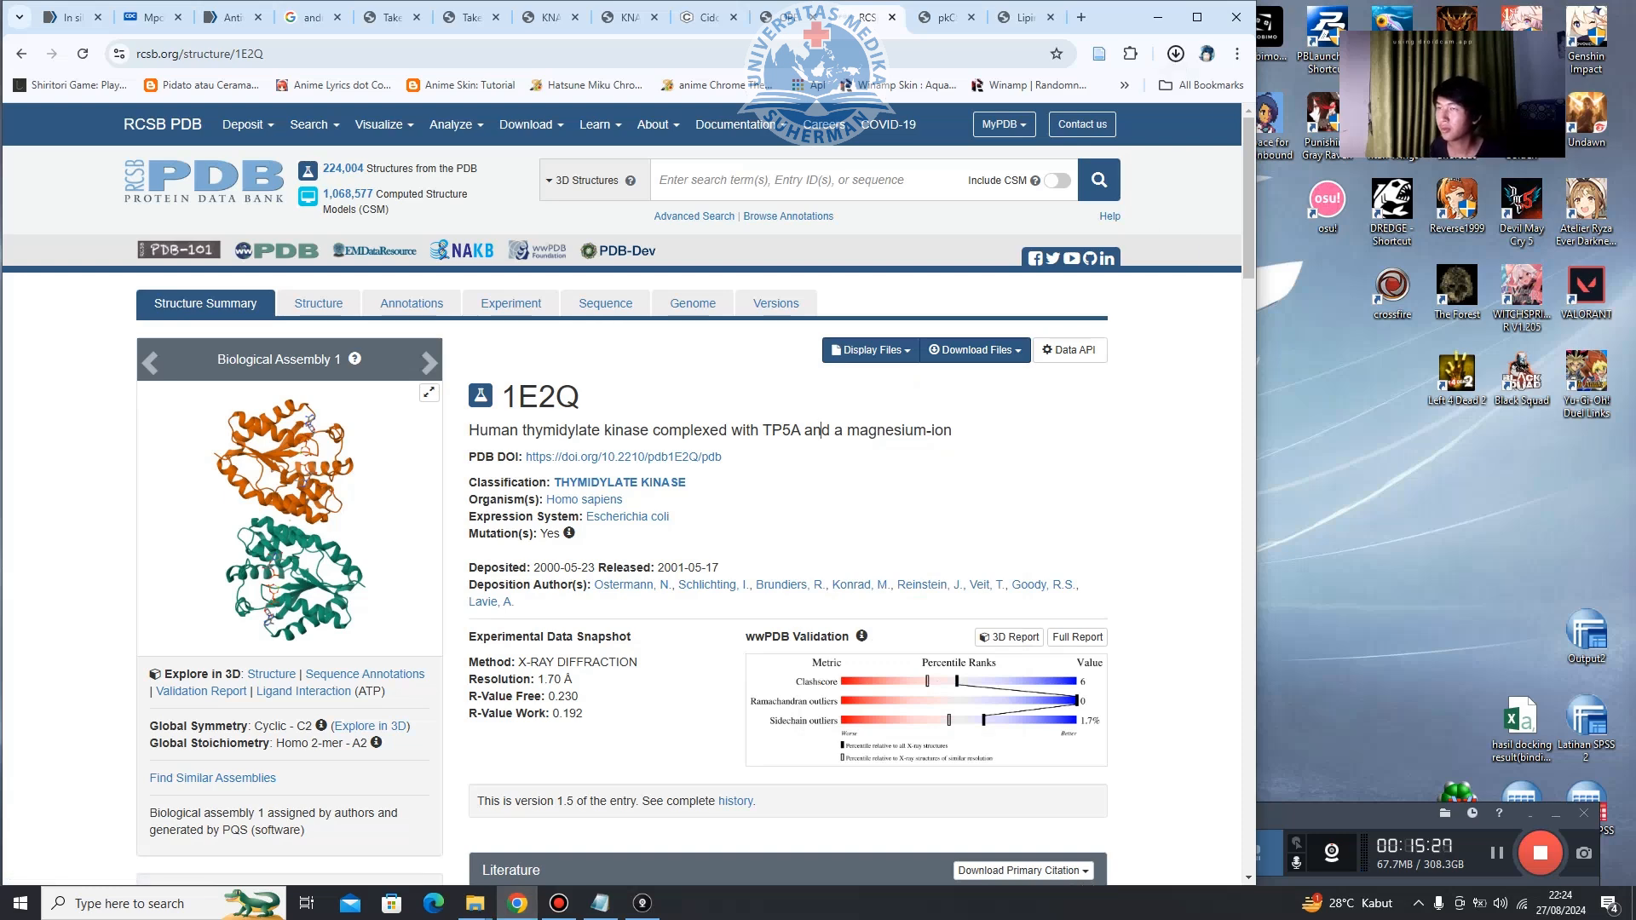
left_click(1130, 95)
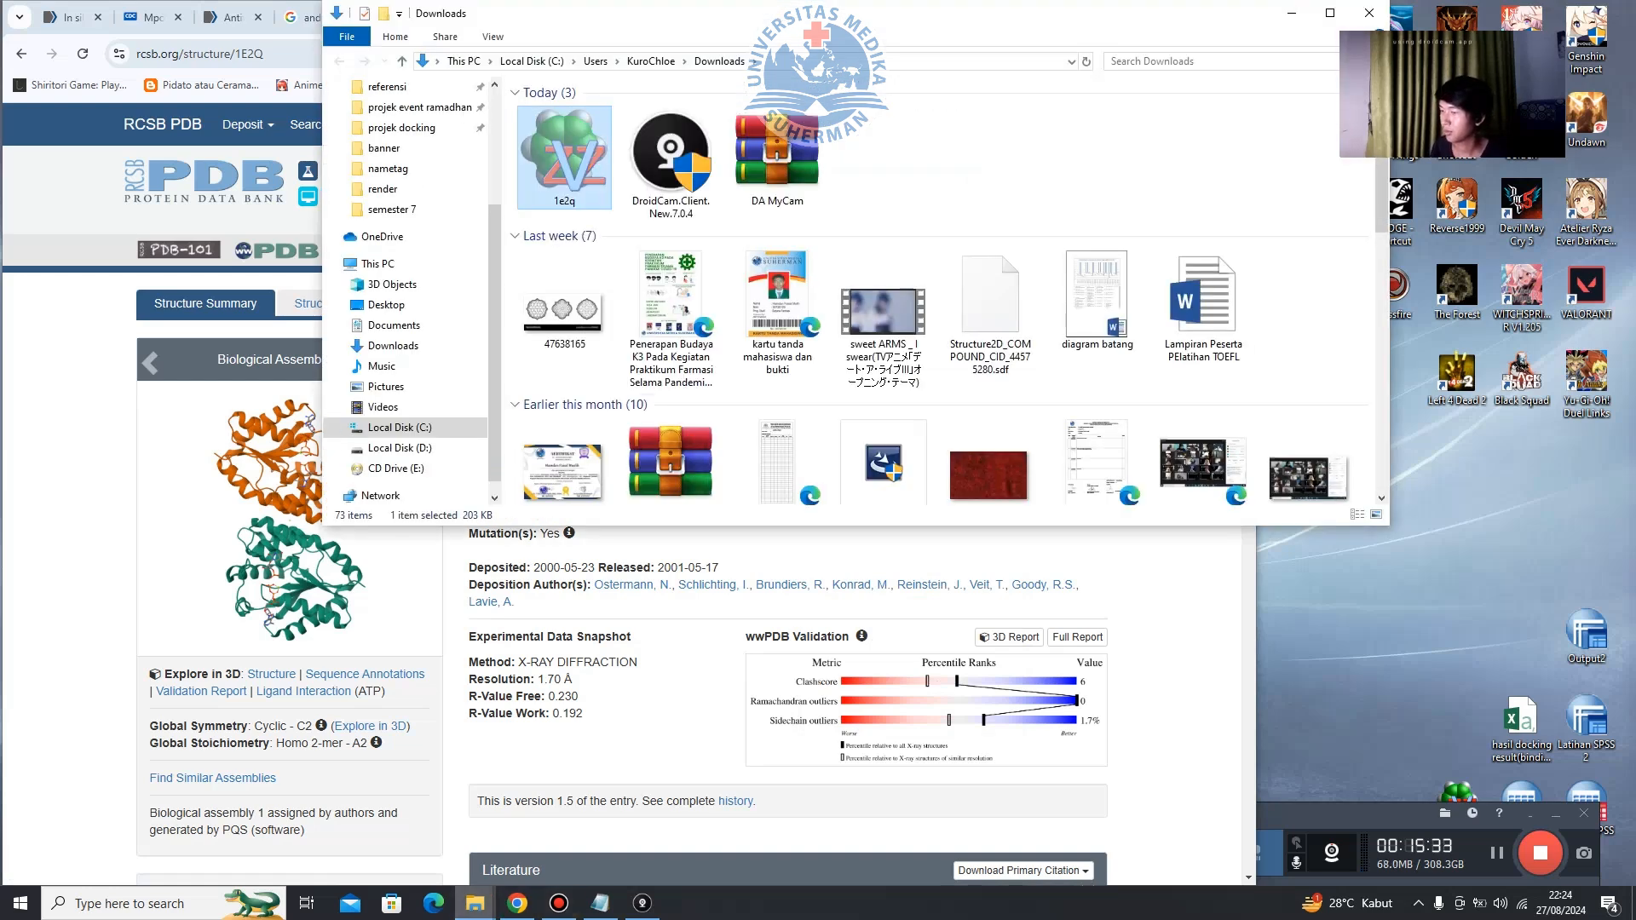
Close the extra Downloads window and paste the 1e2q file into docking > enzim.
left_click(475, 904)
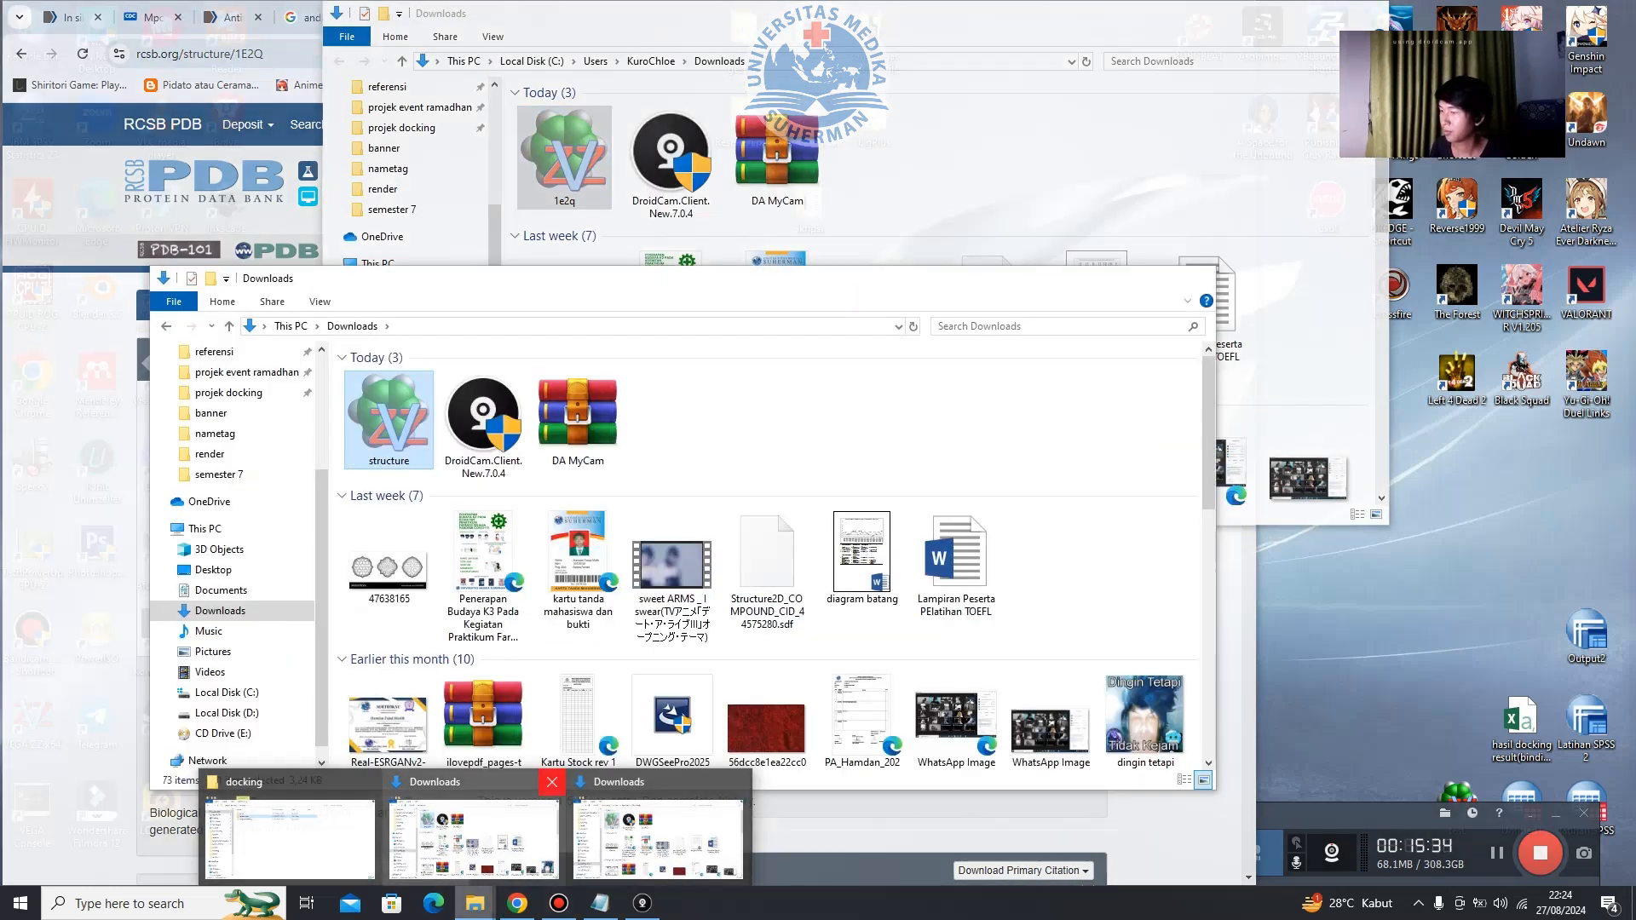
left_click(552, 781)
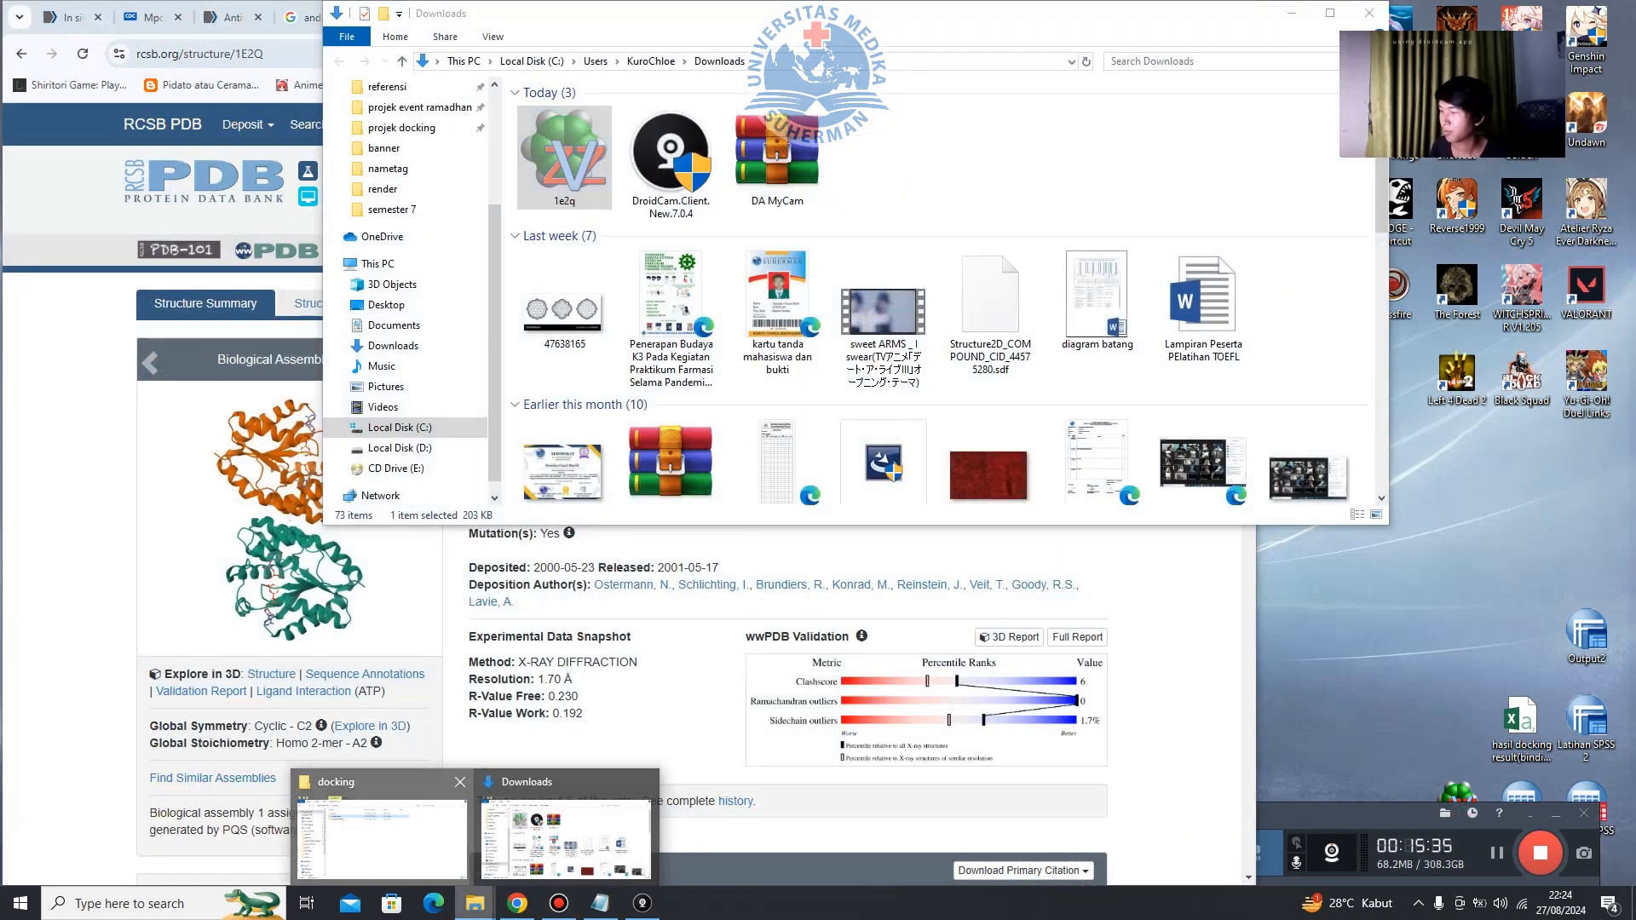
left_click(401, 836)
double_click(546, 504)
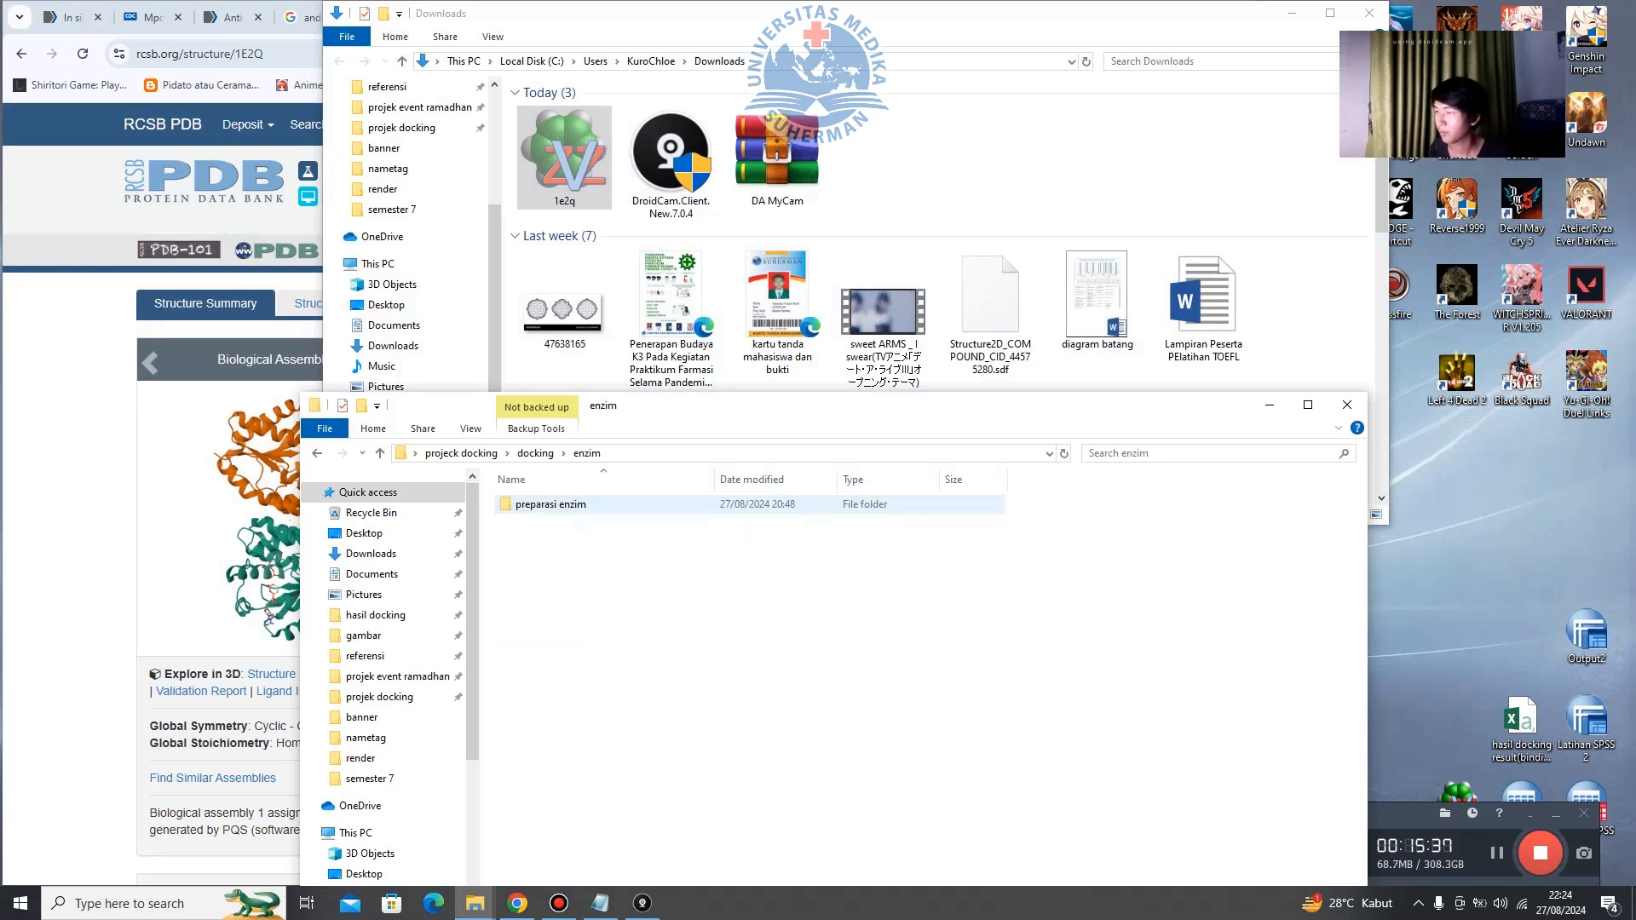
key("ctrl+v")
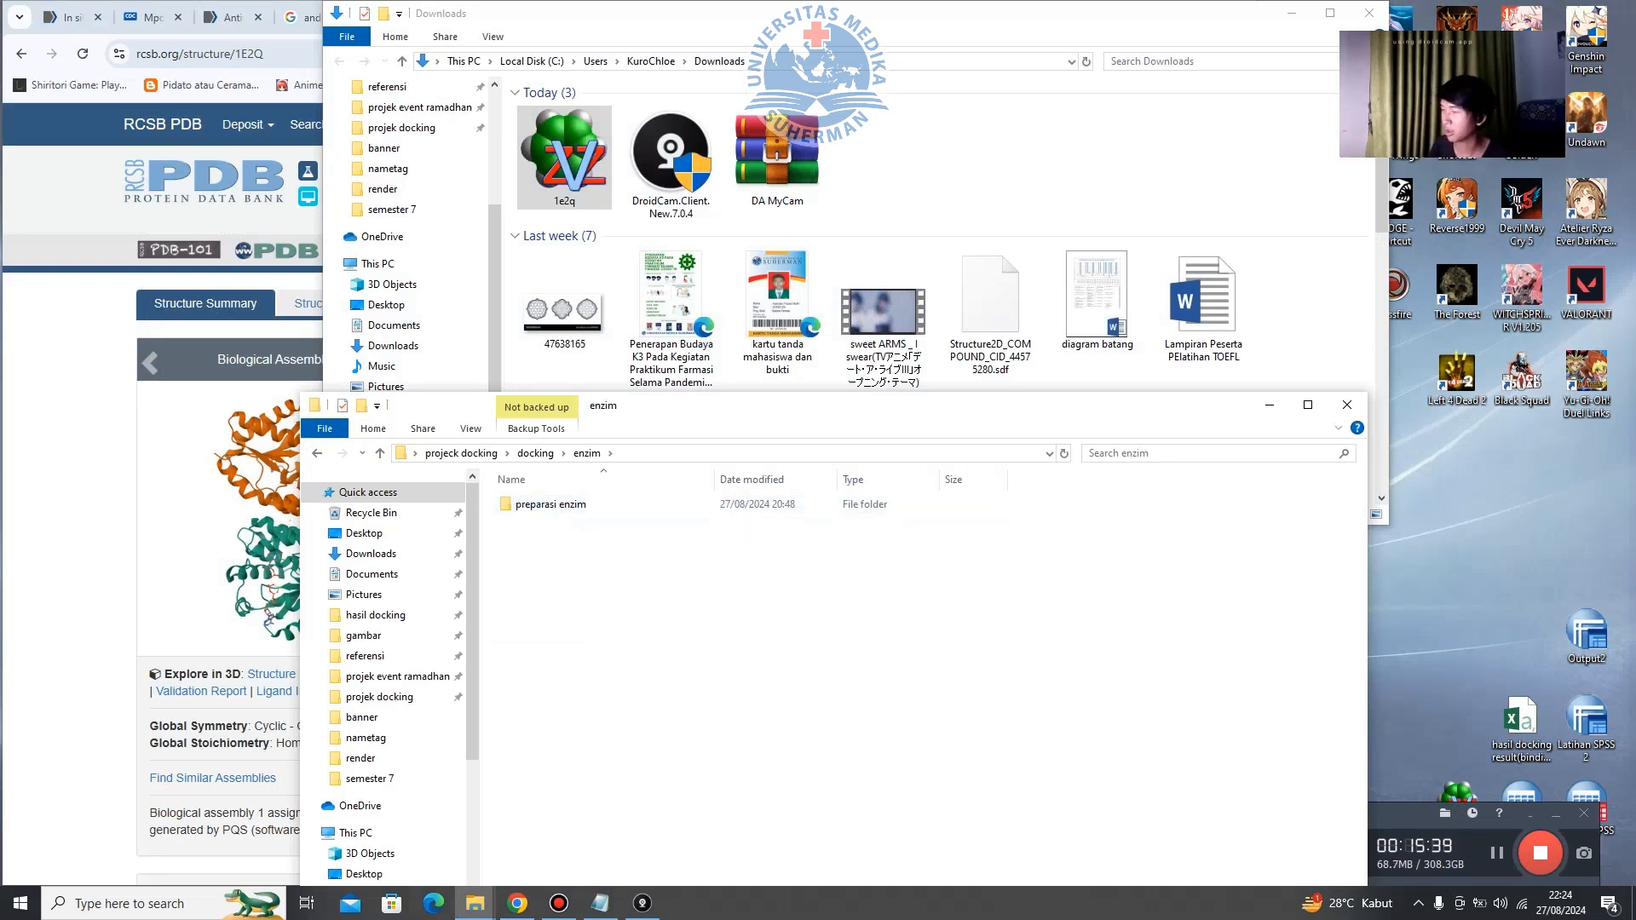
Rename the 1e2q file in the enzim folder as TMPK(1e2q).
right_click(583, 521)
left_click(750, 479)
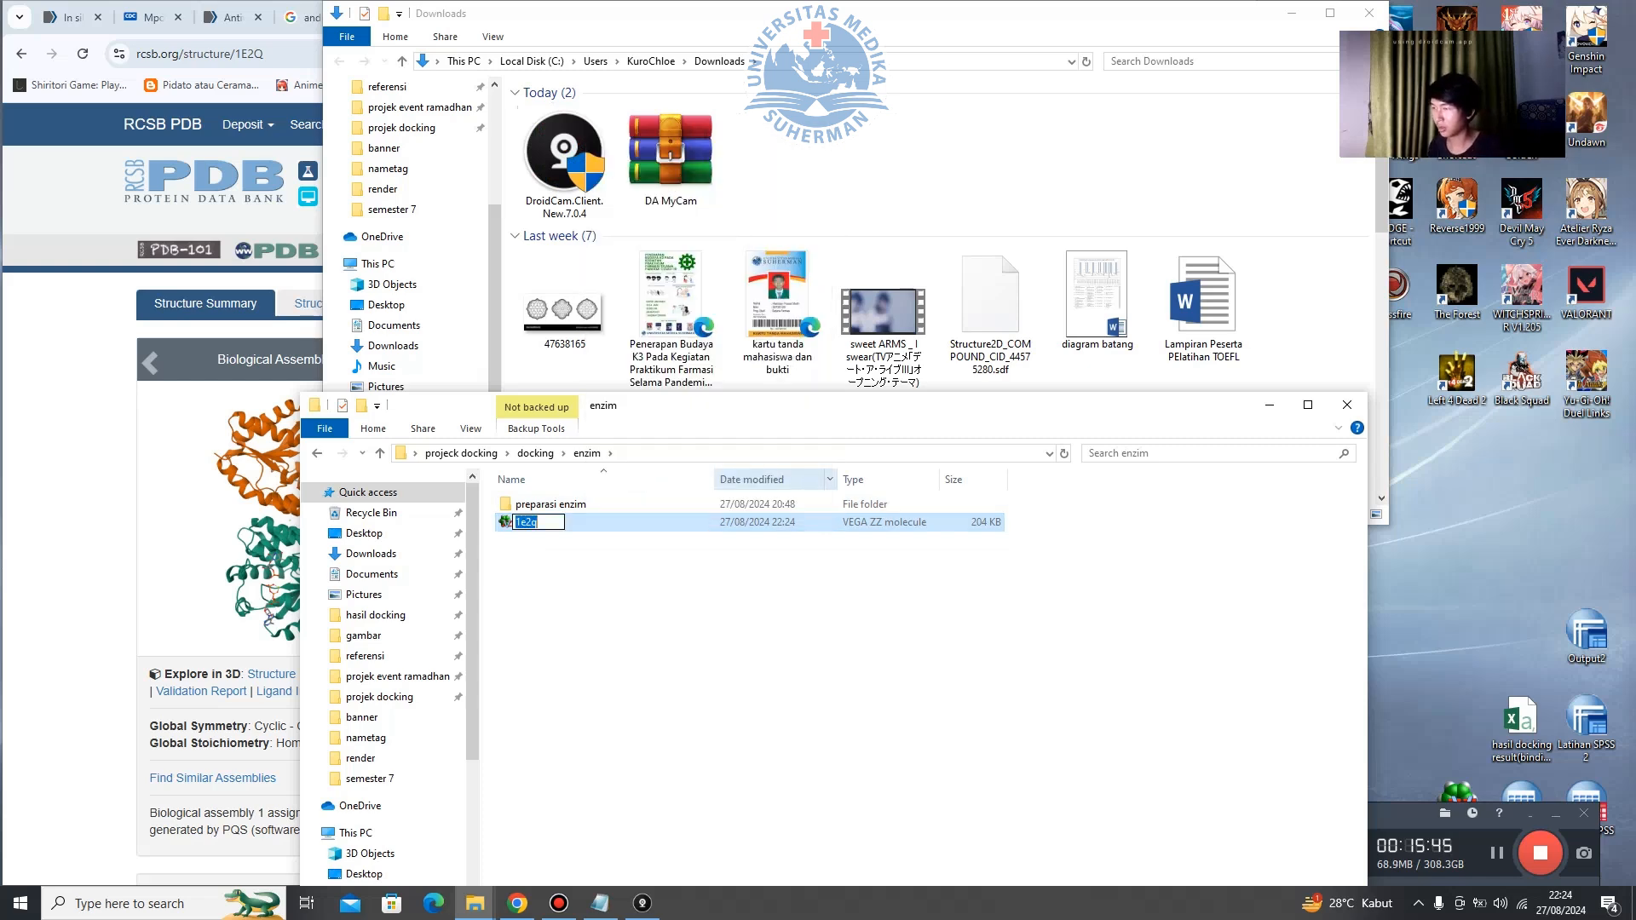
left_click(543, 522)
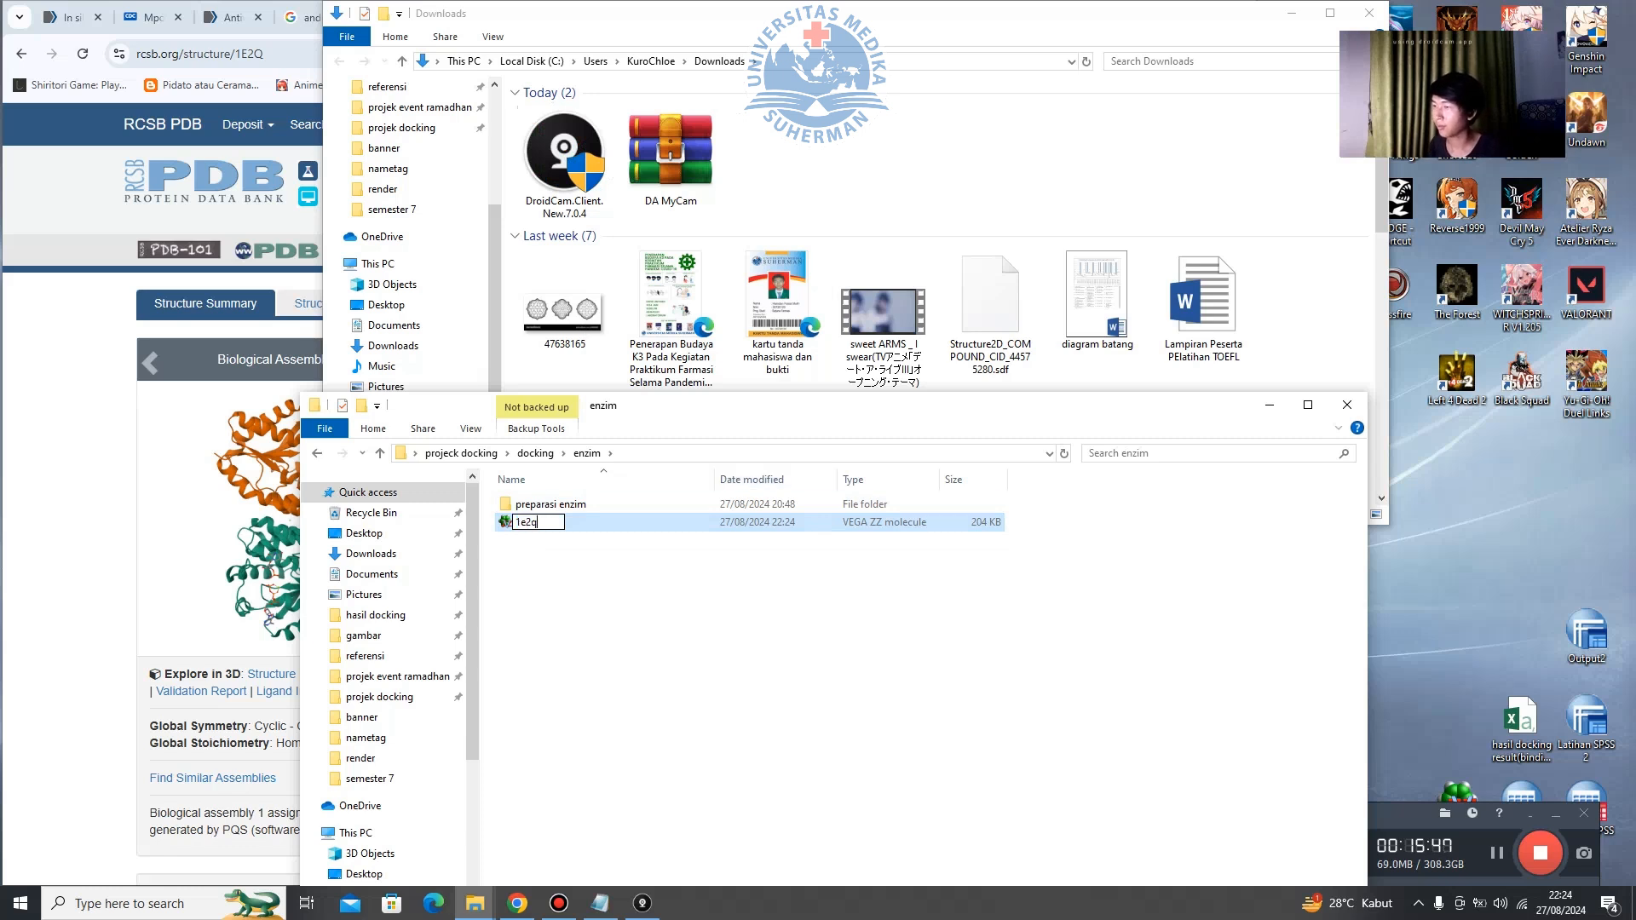
type(")")
key("Home")
type("(")
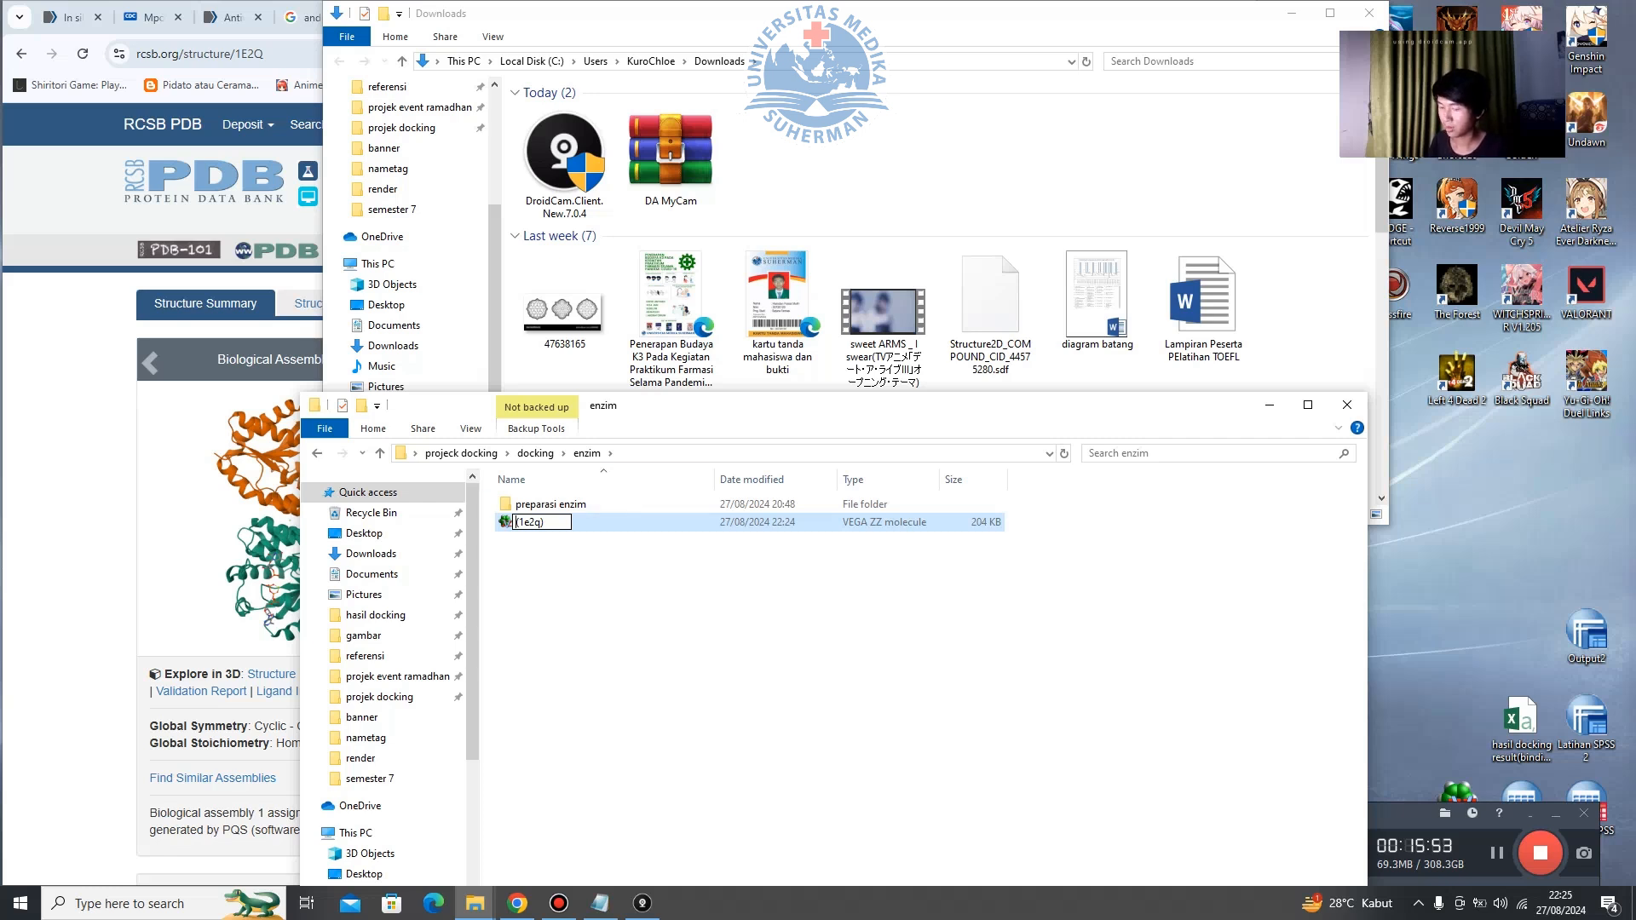
type("TMPK")
key("Return")
View the contents of the preparasi enzim folder, return to enzim and select the TMPK(1e2q) file.
left_click_drag(853, 405, 561, 340)
left_click(273, 439)
double_click(273, 439)
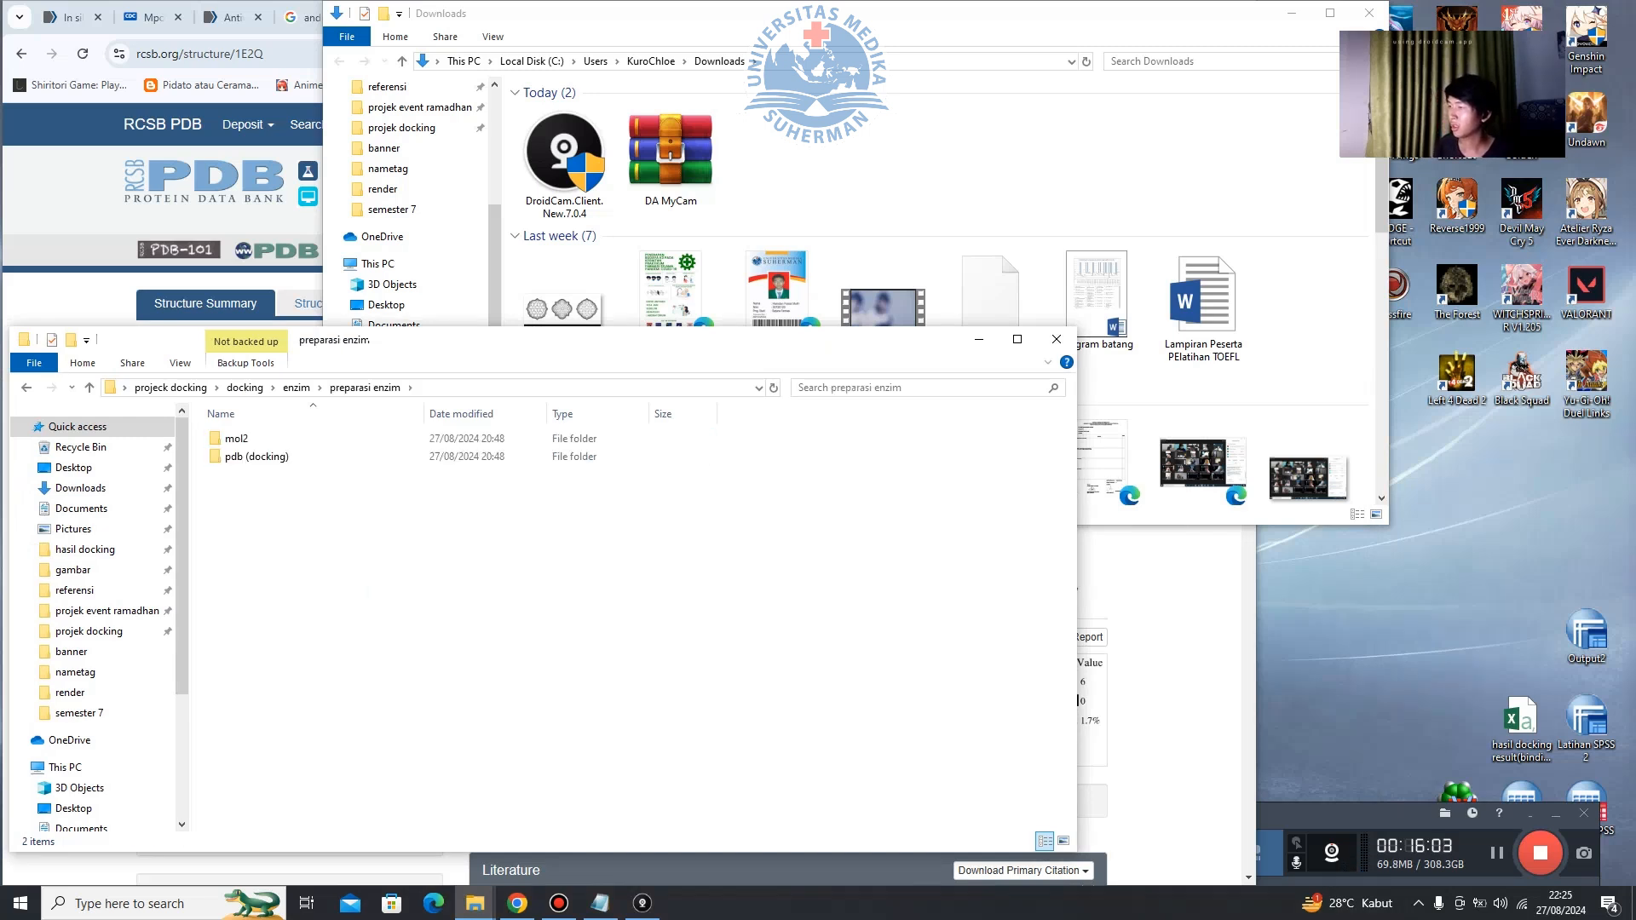
left_click(296, 388)
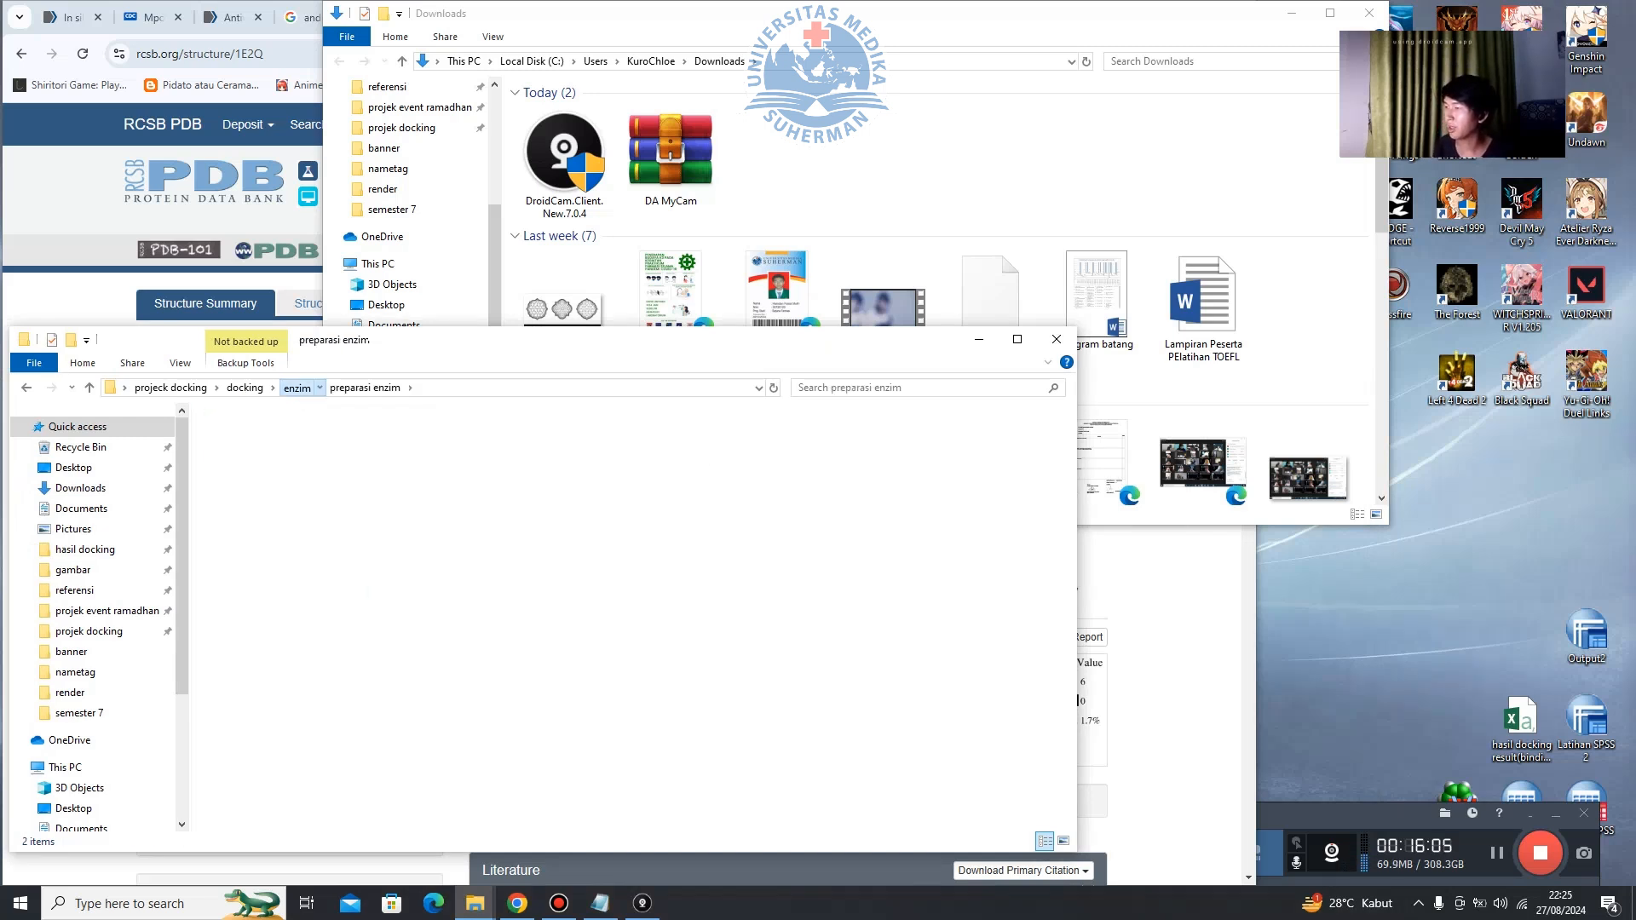
left_click(272, 457)
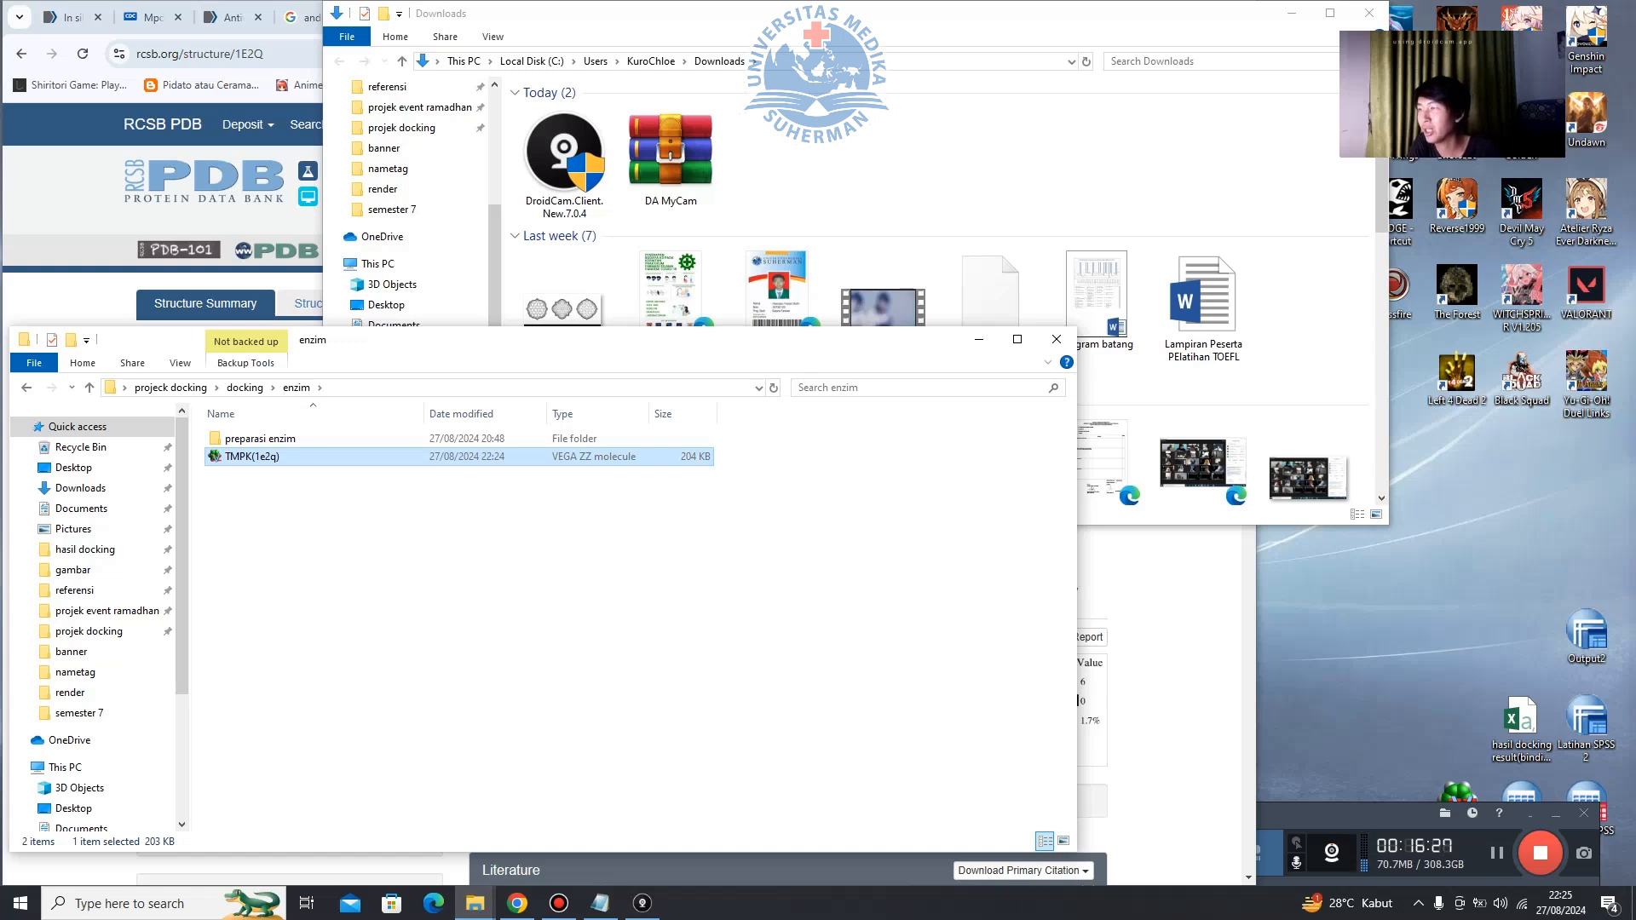
Switch to the teks record notes in Notepad, highlight the UCSF Chimera entry, and minimize the notes.
left_click(600, 903)
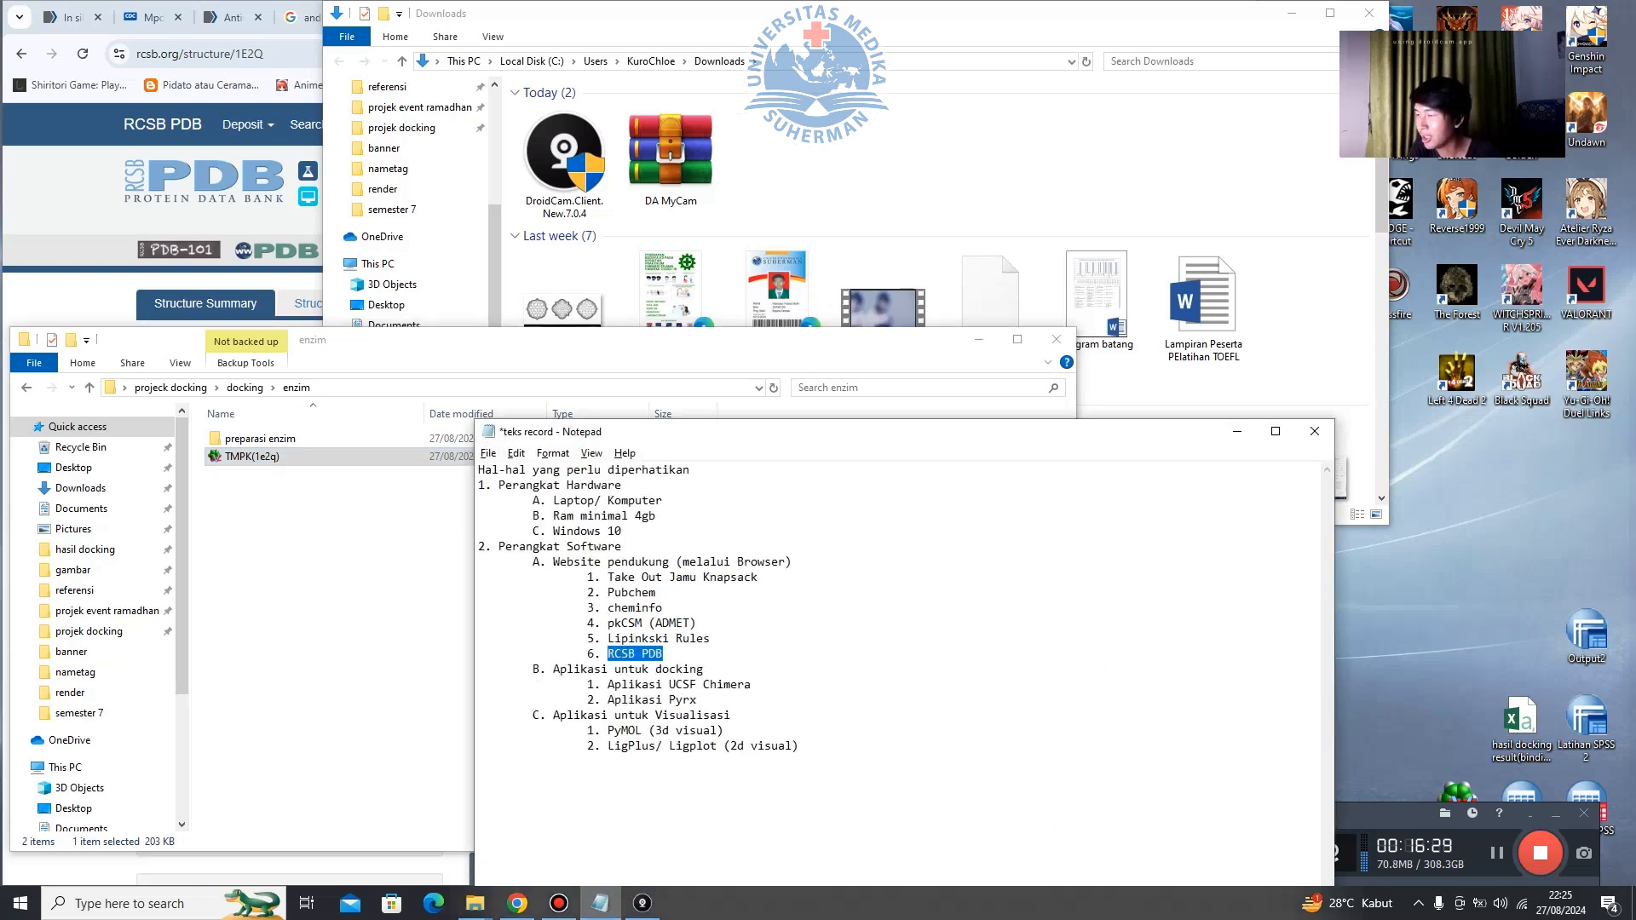
left_click_drag(676, 685, 750, 684)
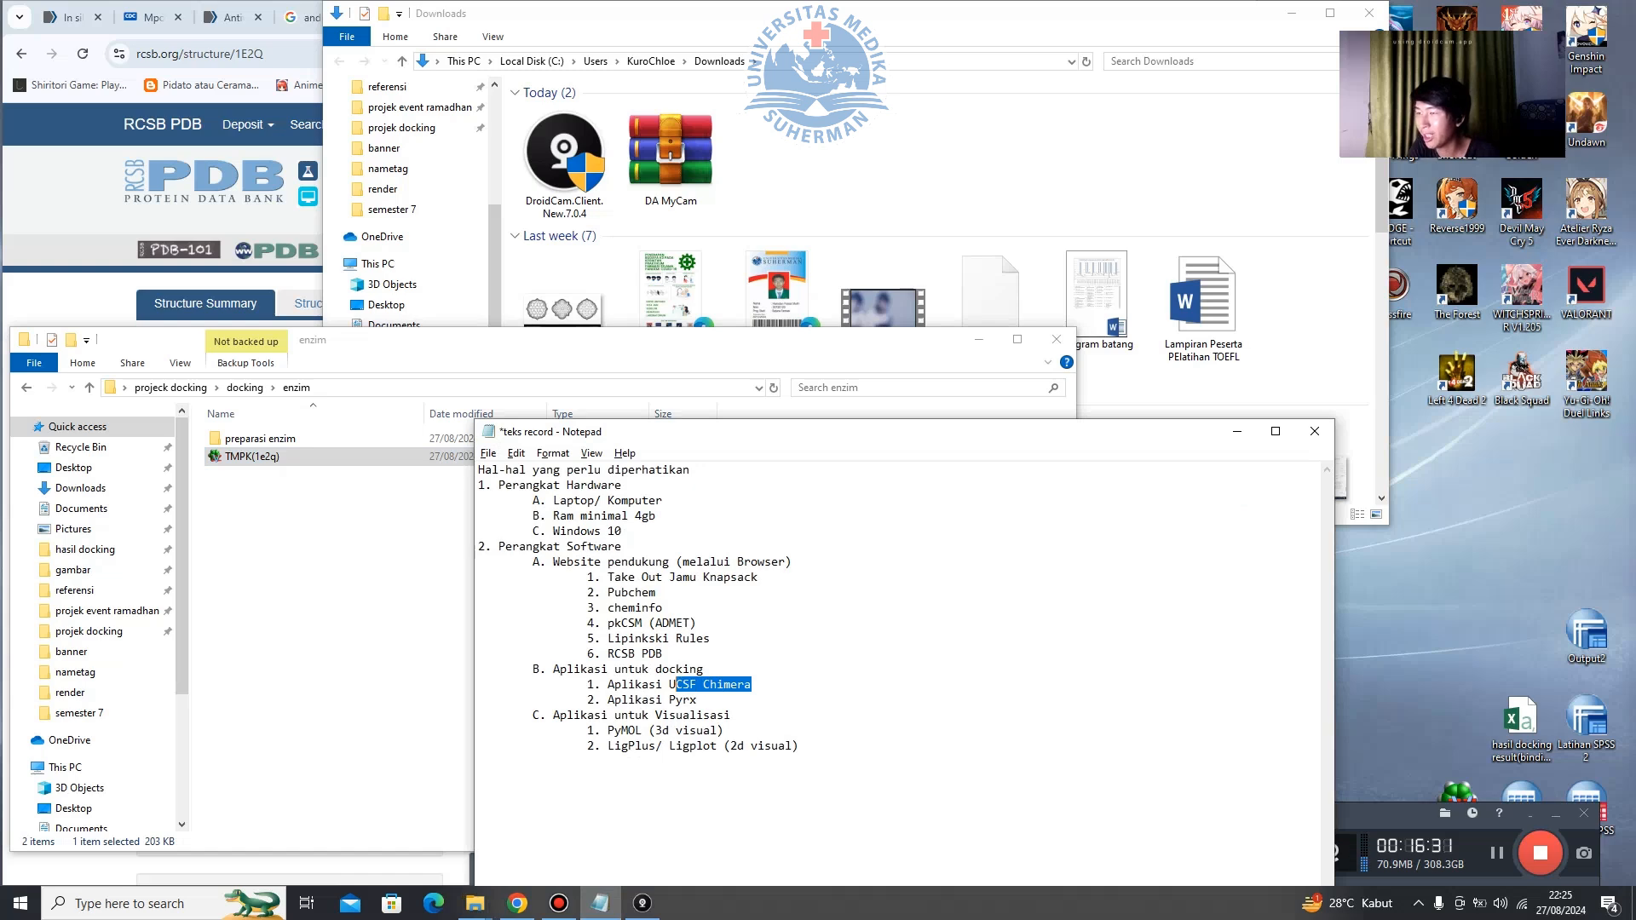
left_click(1237, 431)
Close the Downloads window, put the browser away, and move the enzim window clear of the Chimera desktop shortcut.
left_click_drag(1236, 14, 1239, 14)
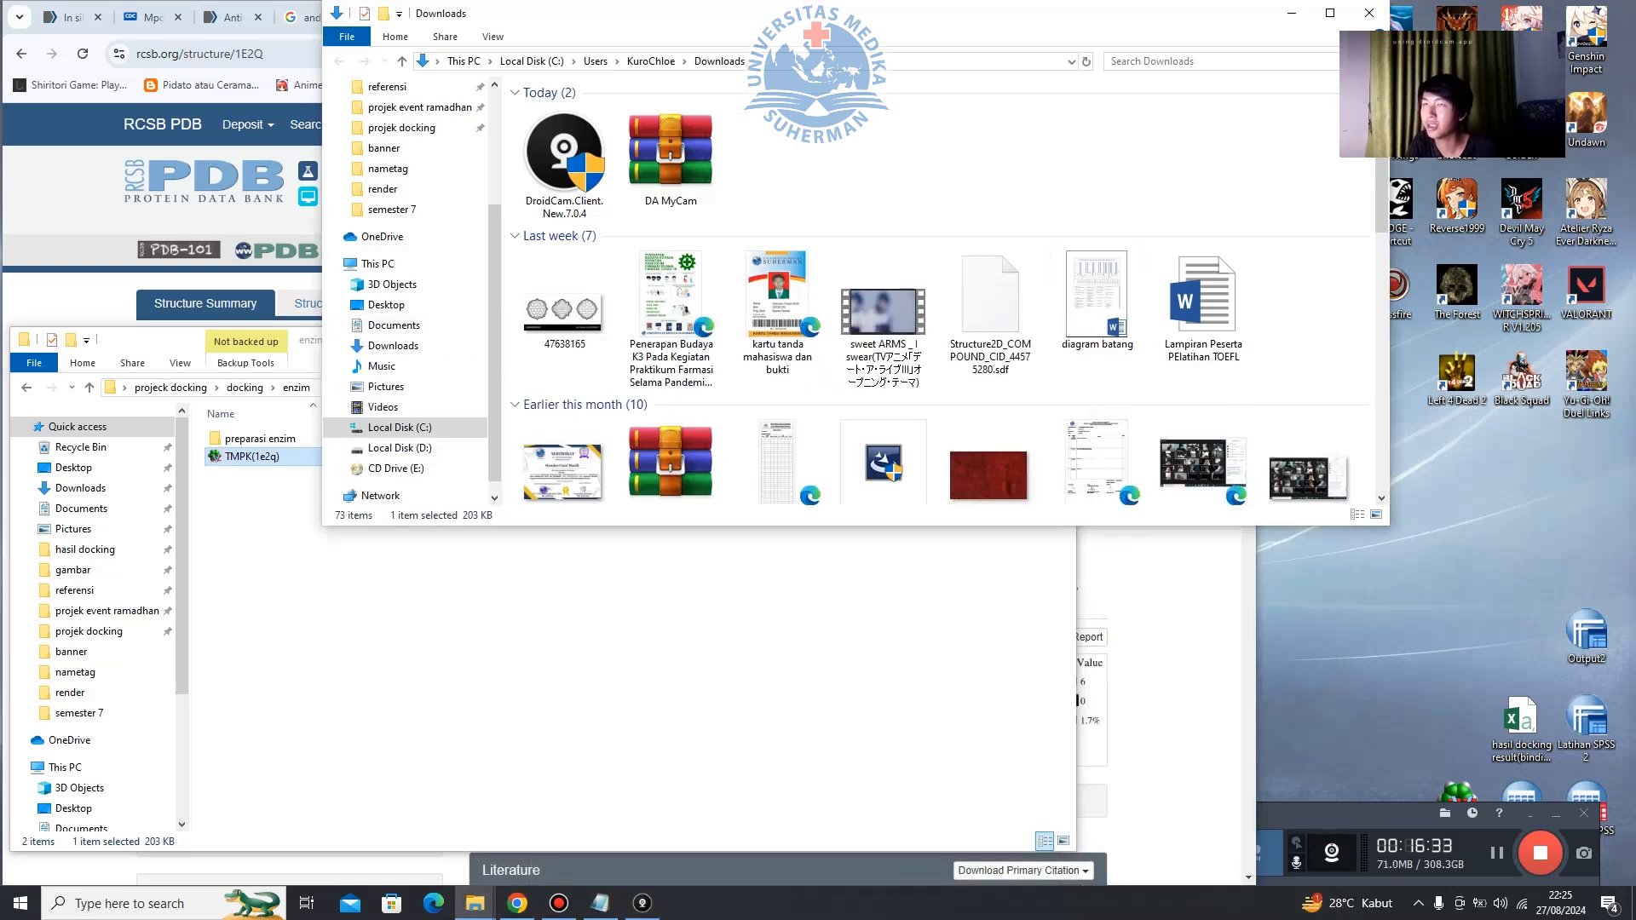
left_click(1372, 13)
left_click(1159, 13)
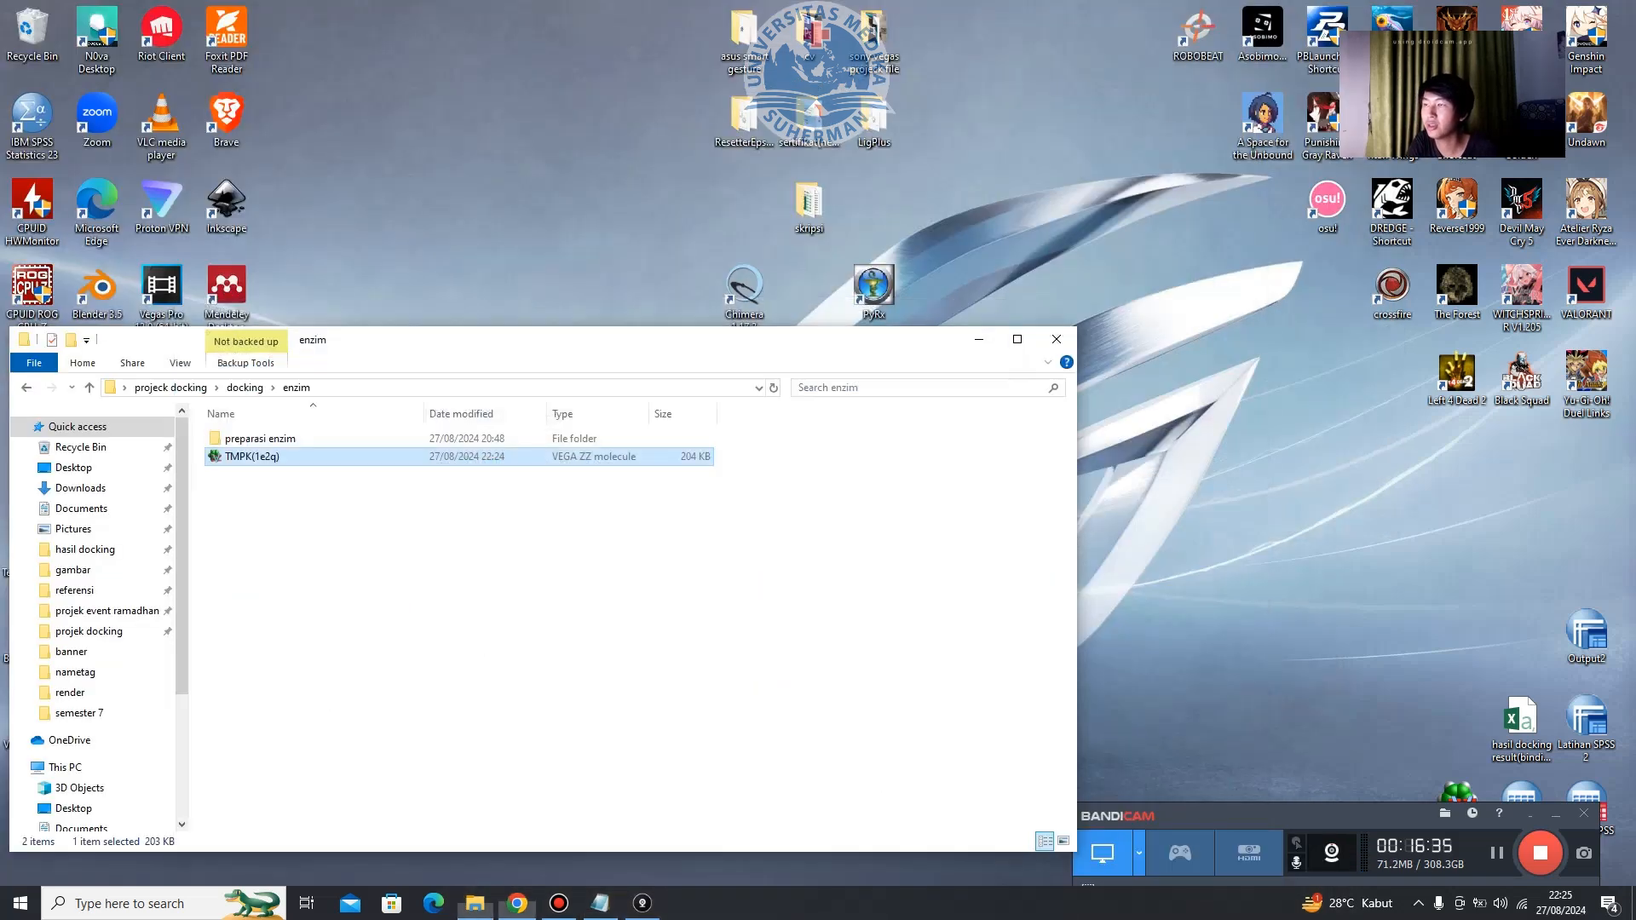
left_click_drag(647, 340, 855, 396)
left_click(744, 294)
left_click_drag(744, 395, 737, 449)
left_click(744, 294)
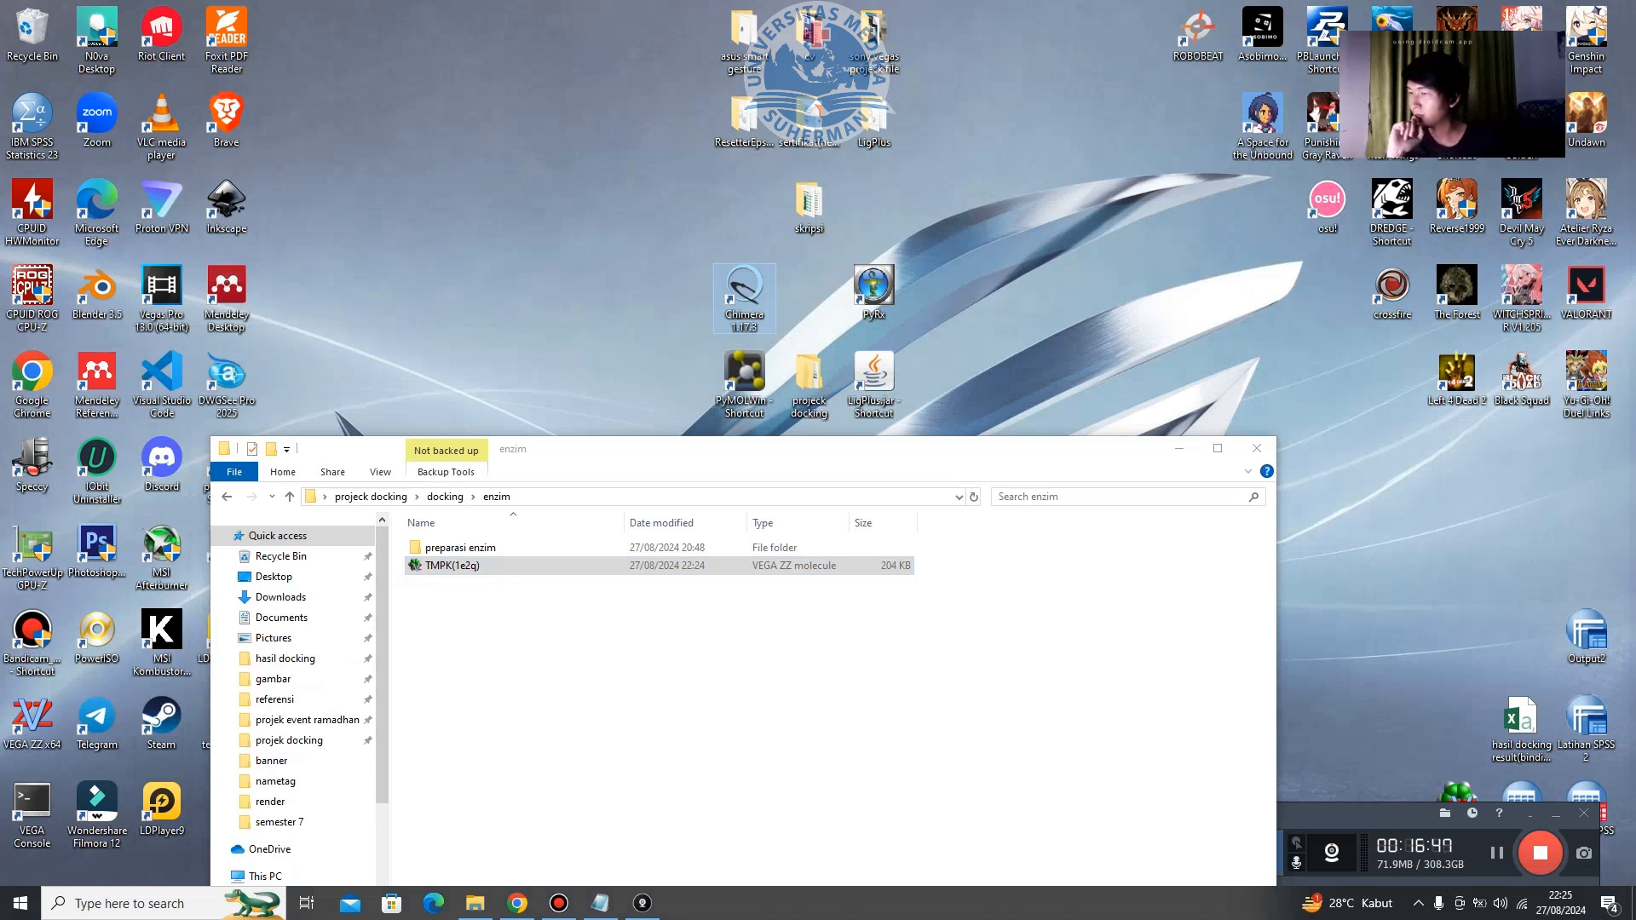
Rename the TMPK(1e2q) file in the enzim folder as TMPK(1e2q)projeck.
left_click_drag(746, 449, 825, 405)
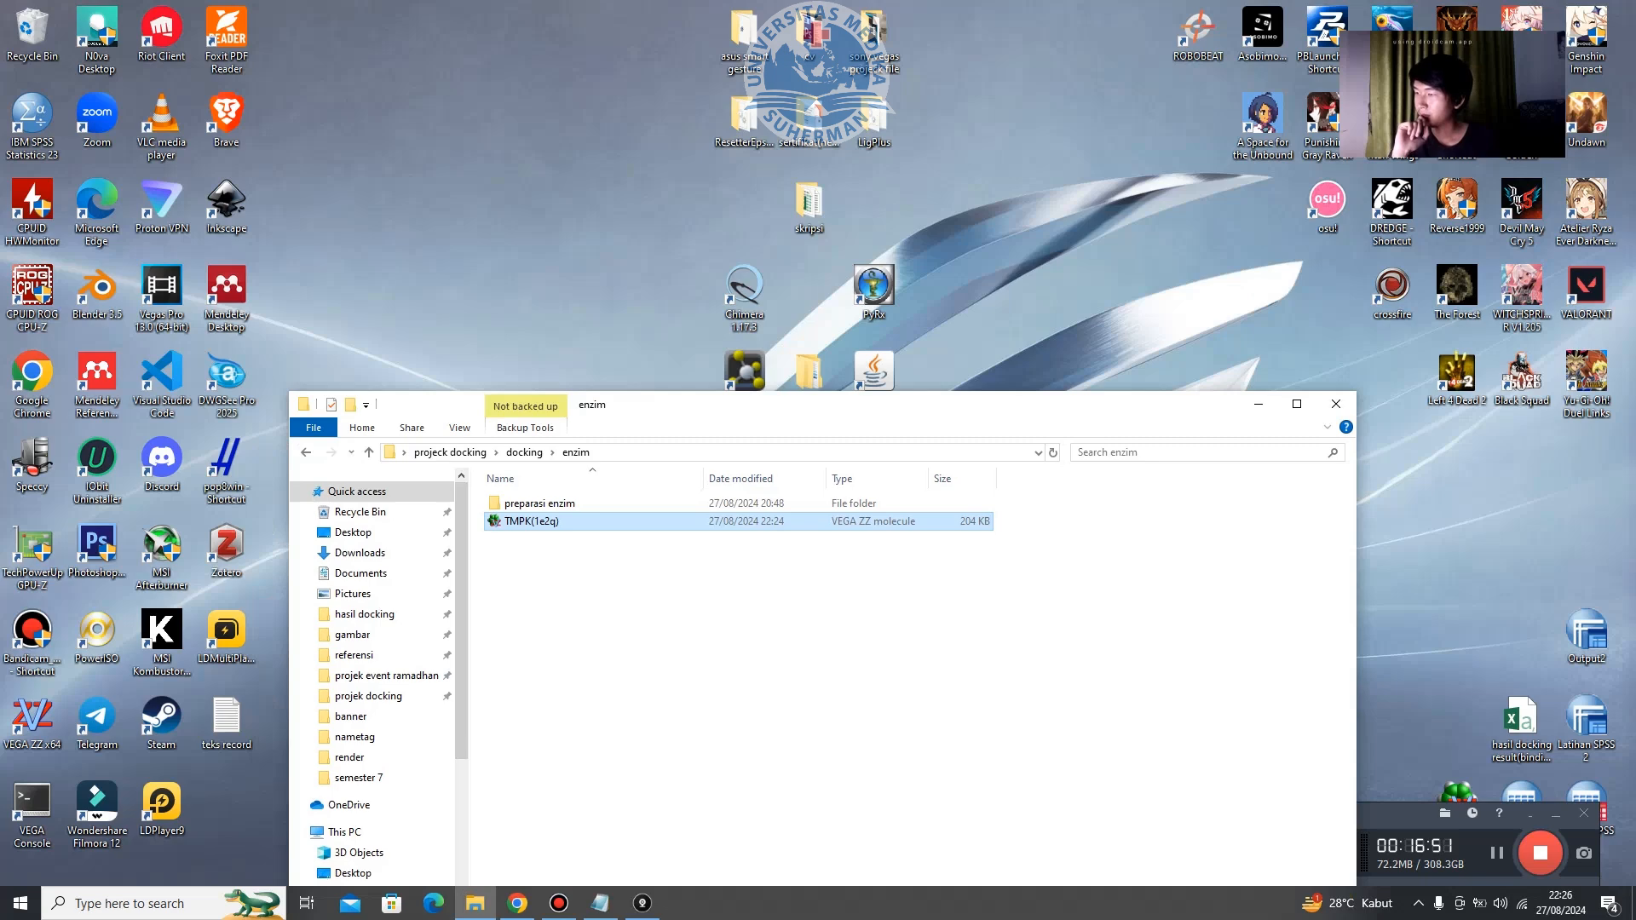
right_click(610, 523)
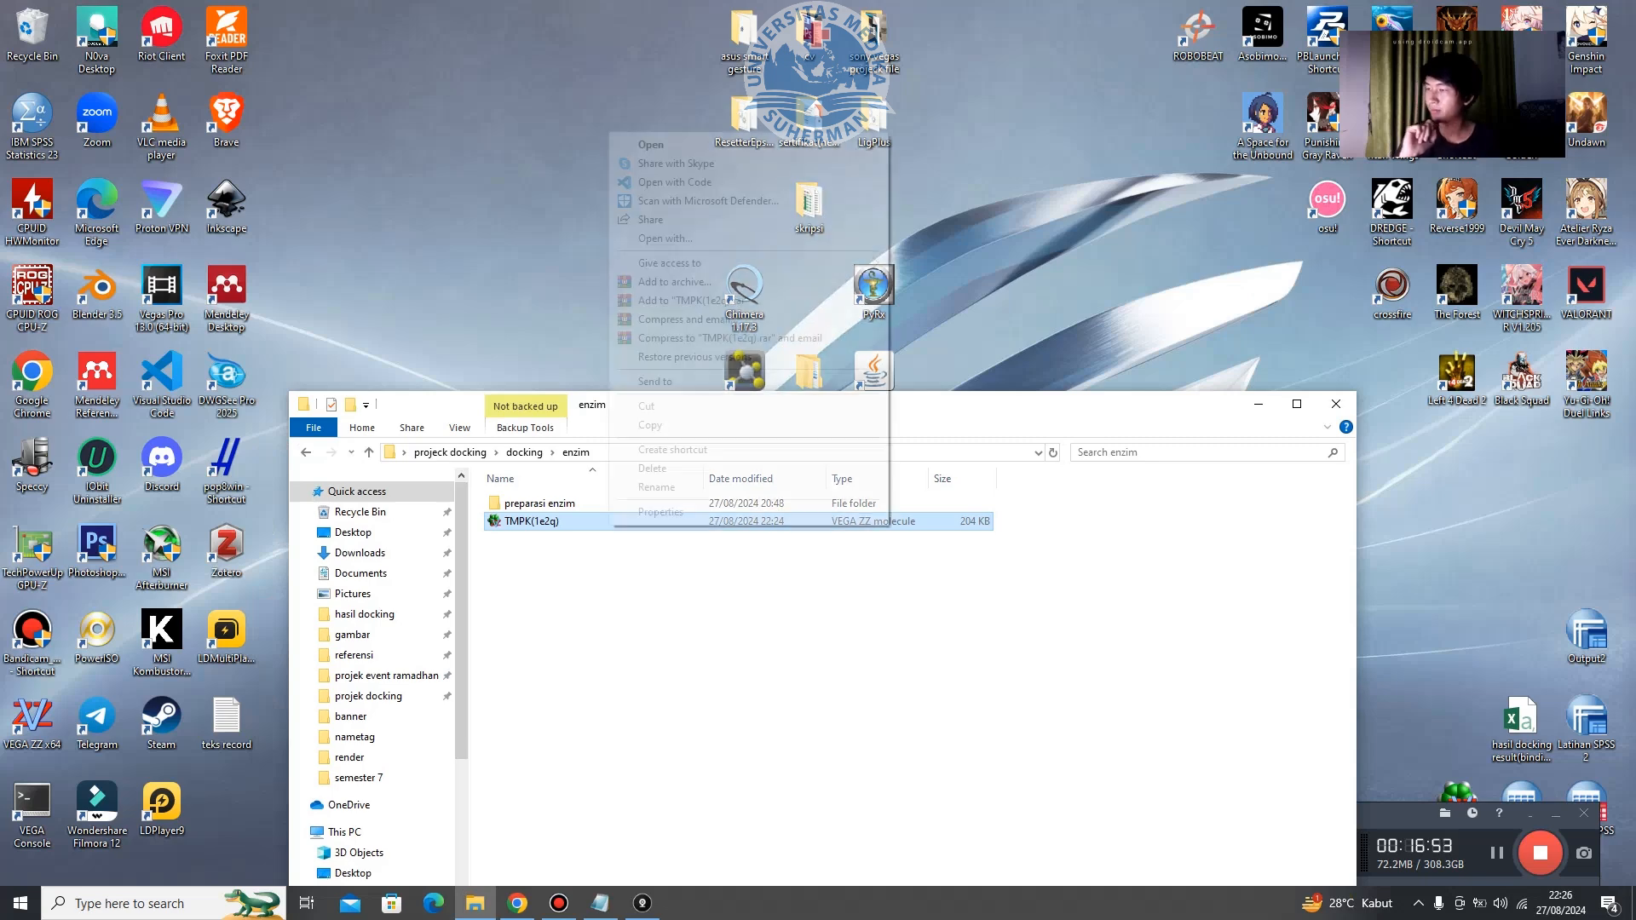
left_click(647, 486)
key("Right")
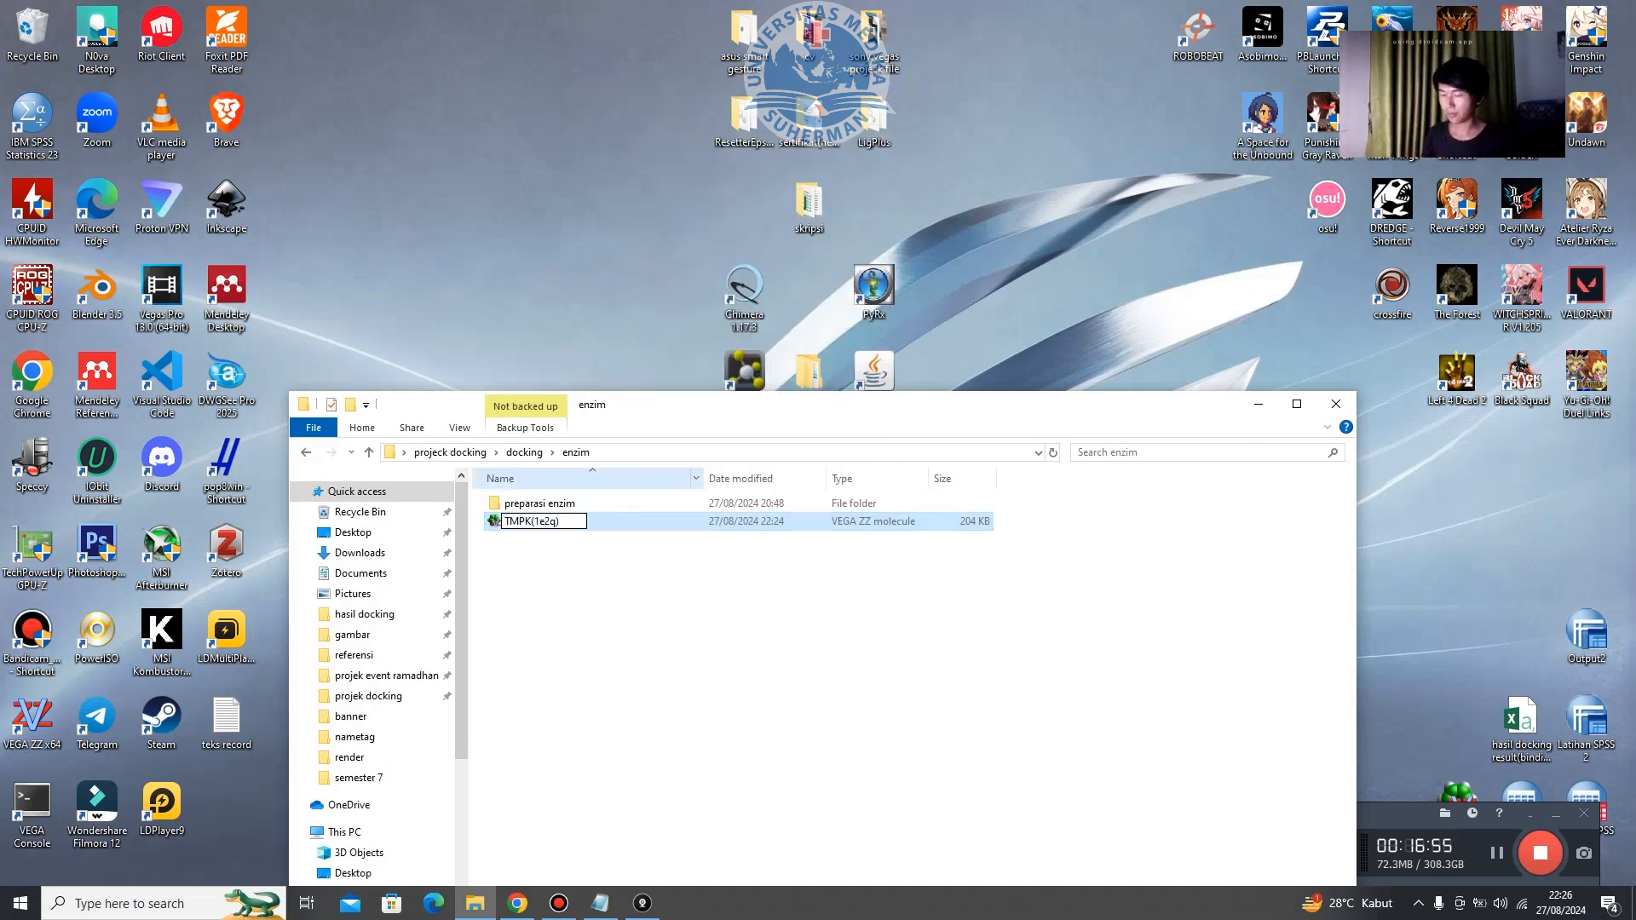
type("projeck")
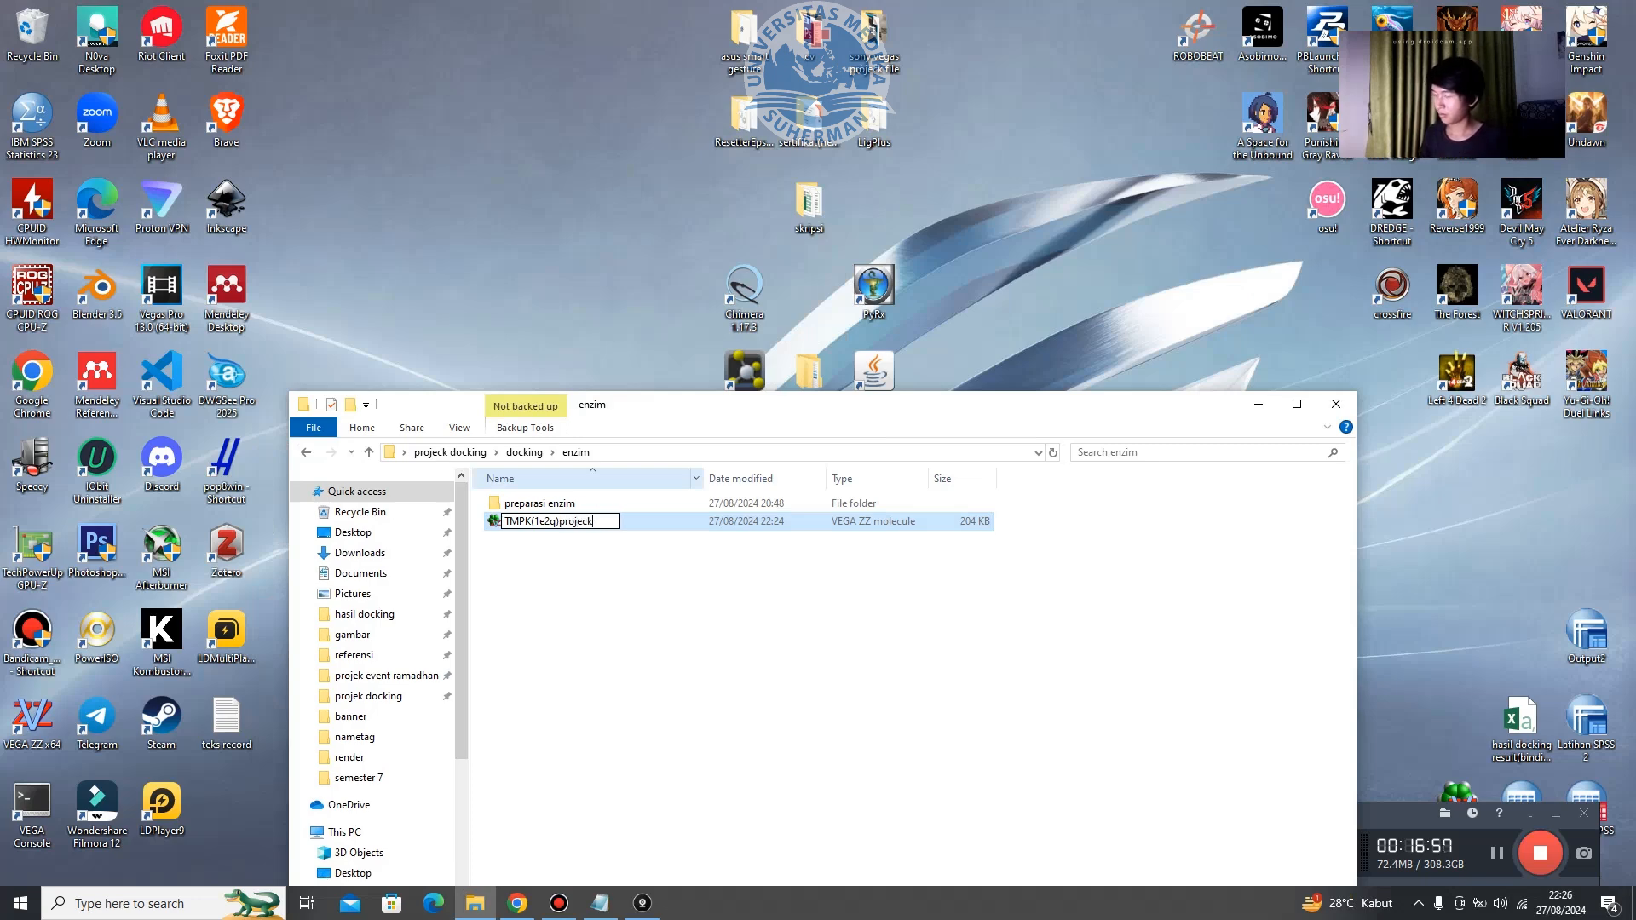
key("Return")
Move the enzim window out of the way and launch UCSF Chimera from the desktop.
left_click_drag(766, 404, 721, 507)
left_click(721, 456)
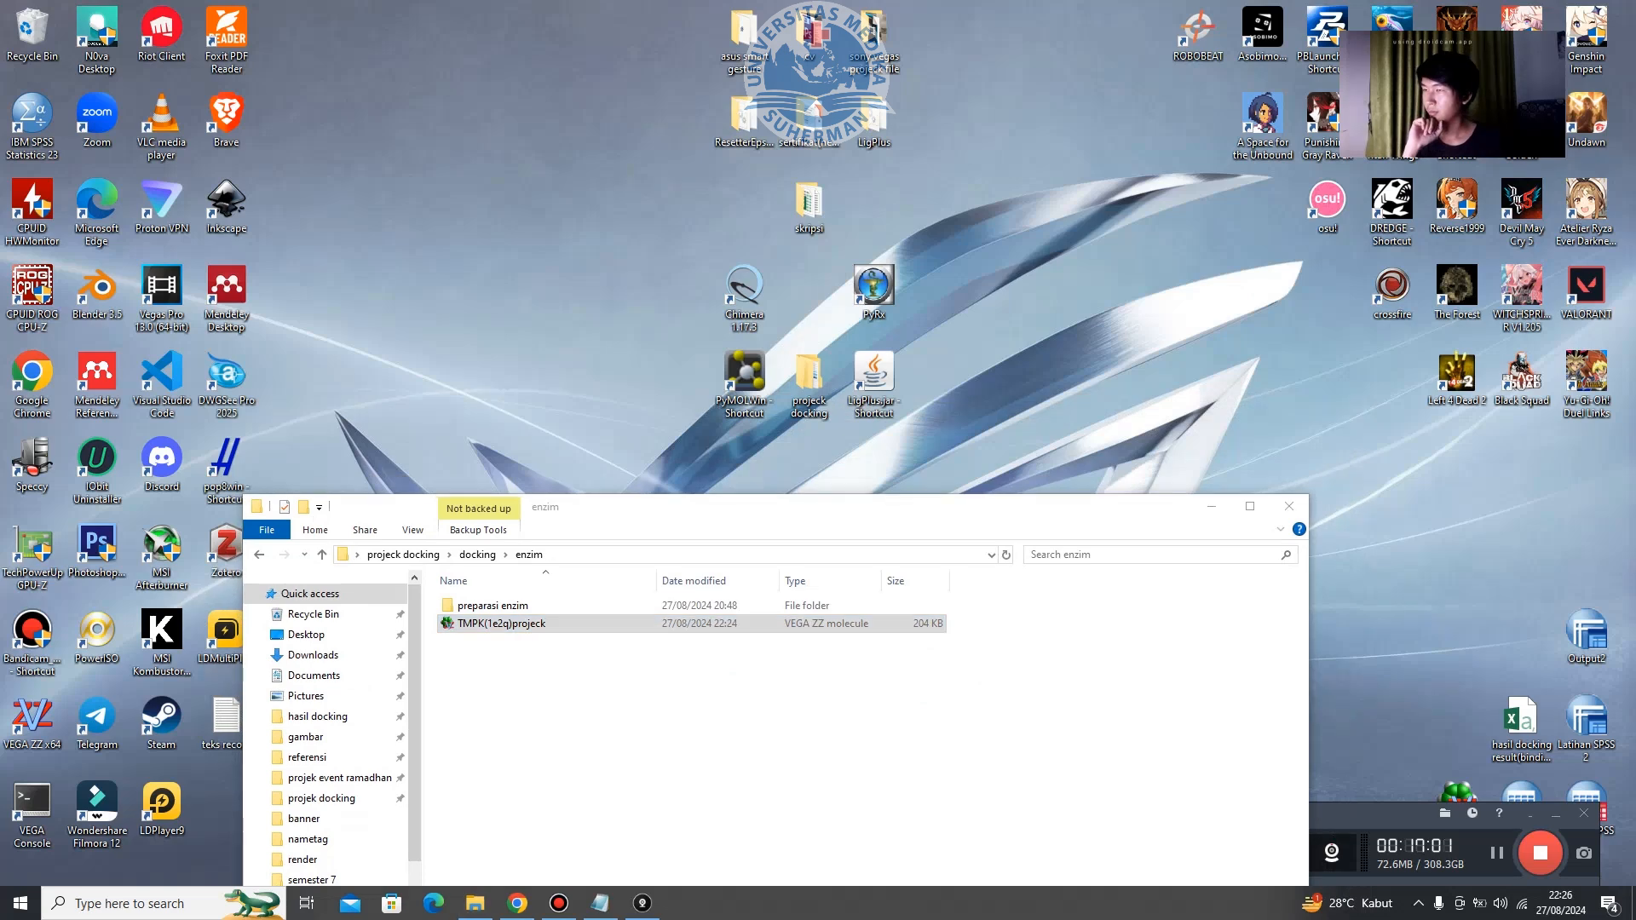
right_click(1065, 305)
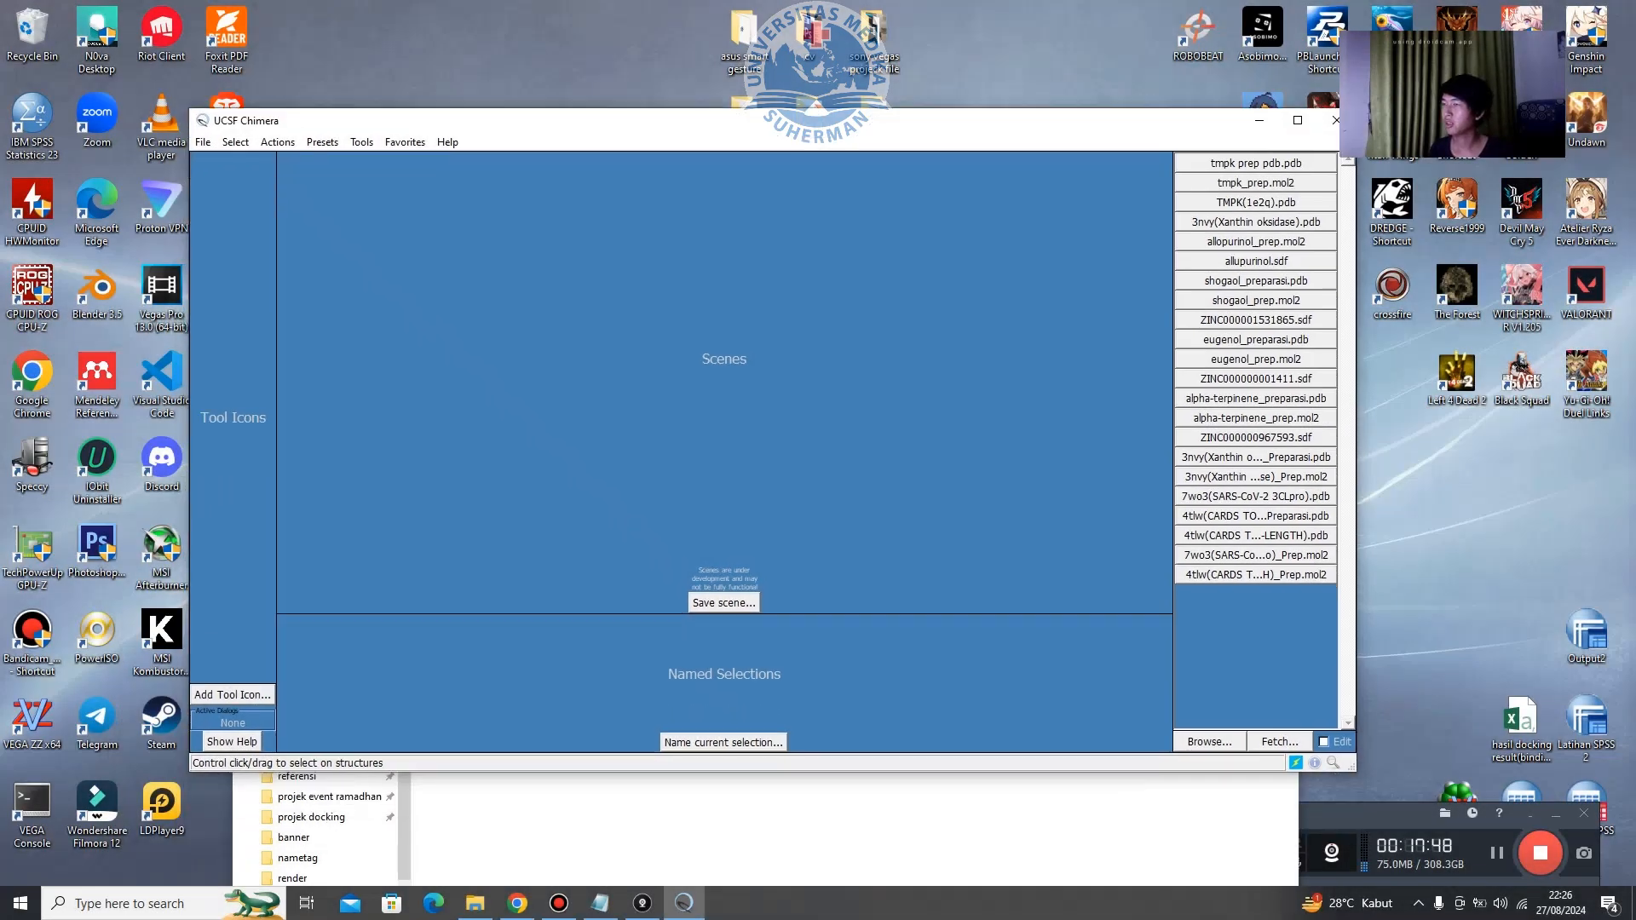
Start opening a file in Chimera and browse on drive C to the user profile's Desktop folder.
left_click(203, 142)
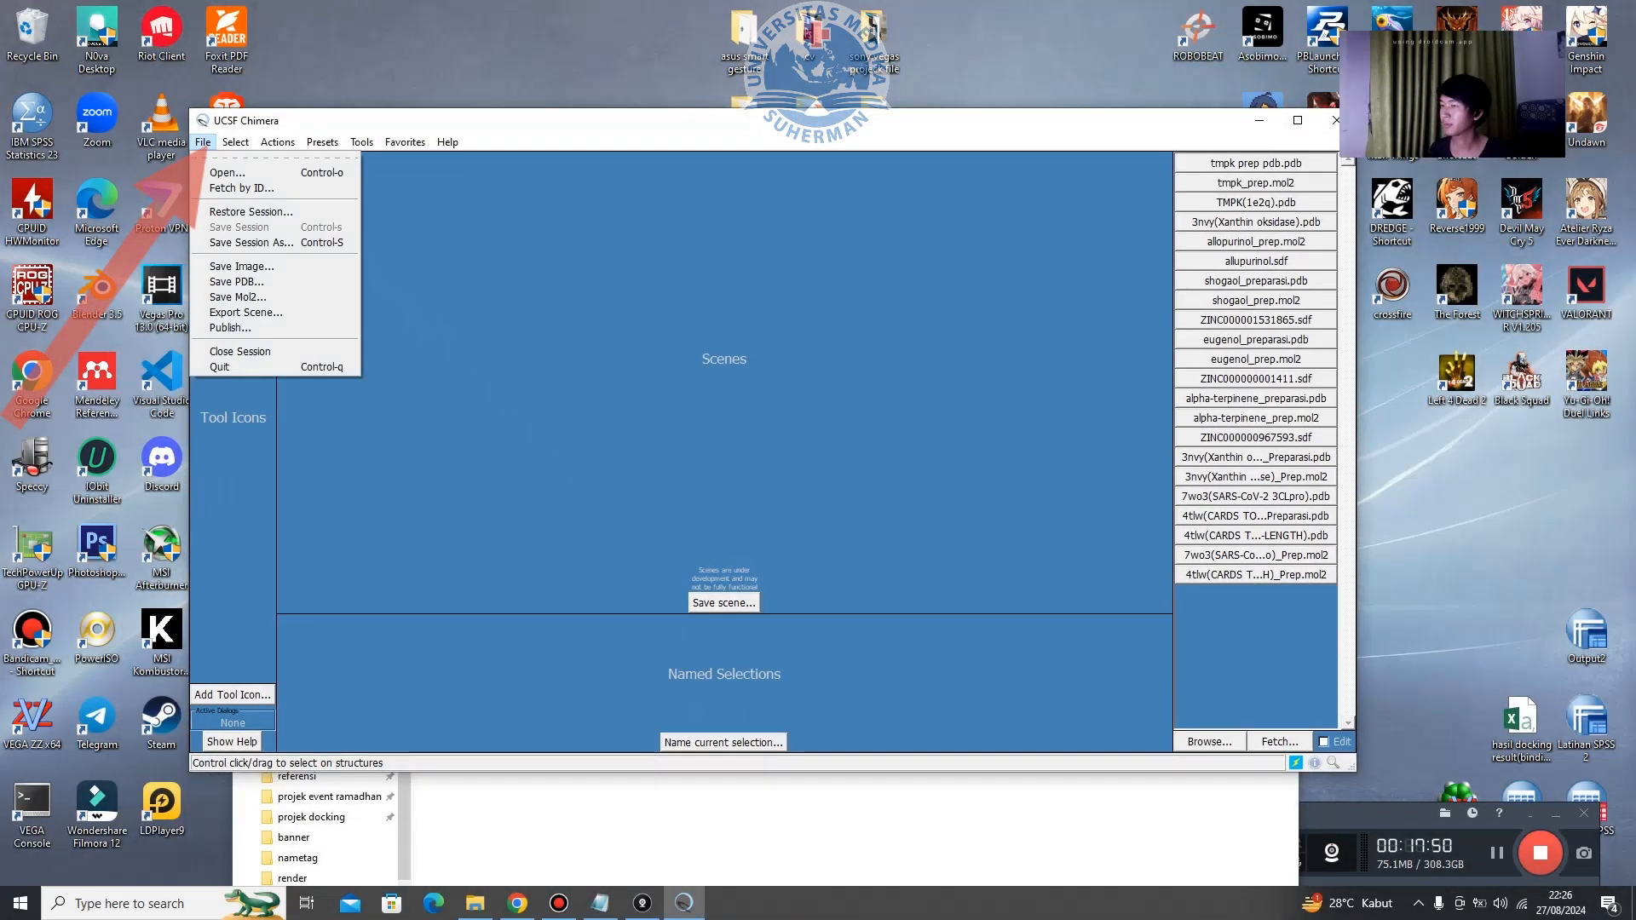
left_click(228, 173)
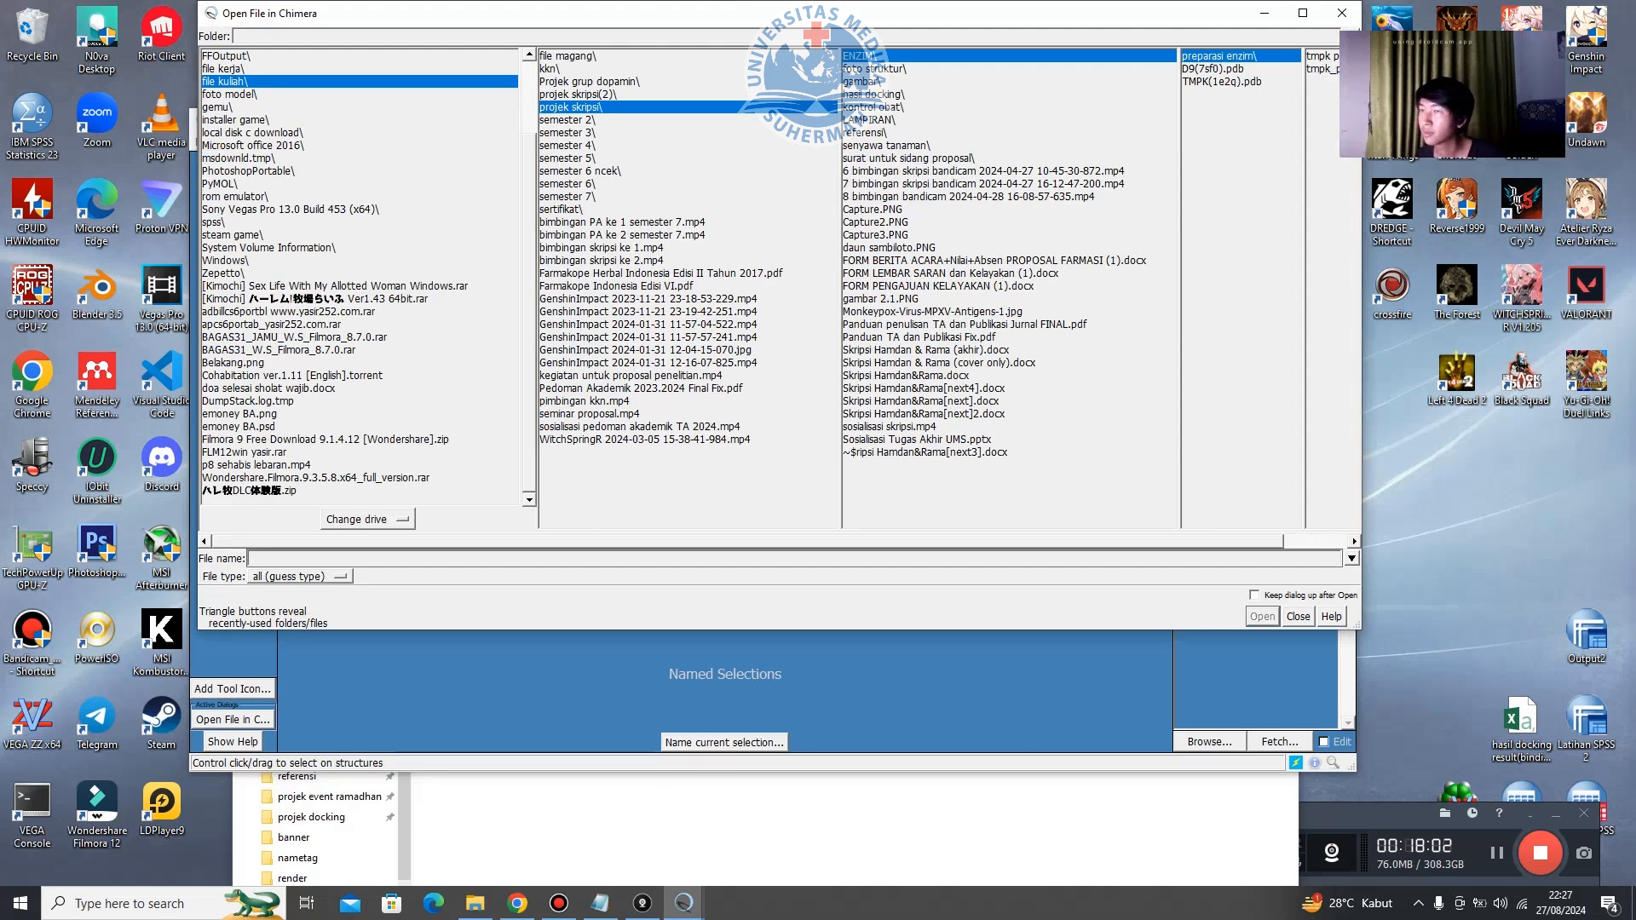
left_click(367, 519)
left_click(344, 540)
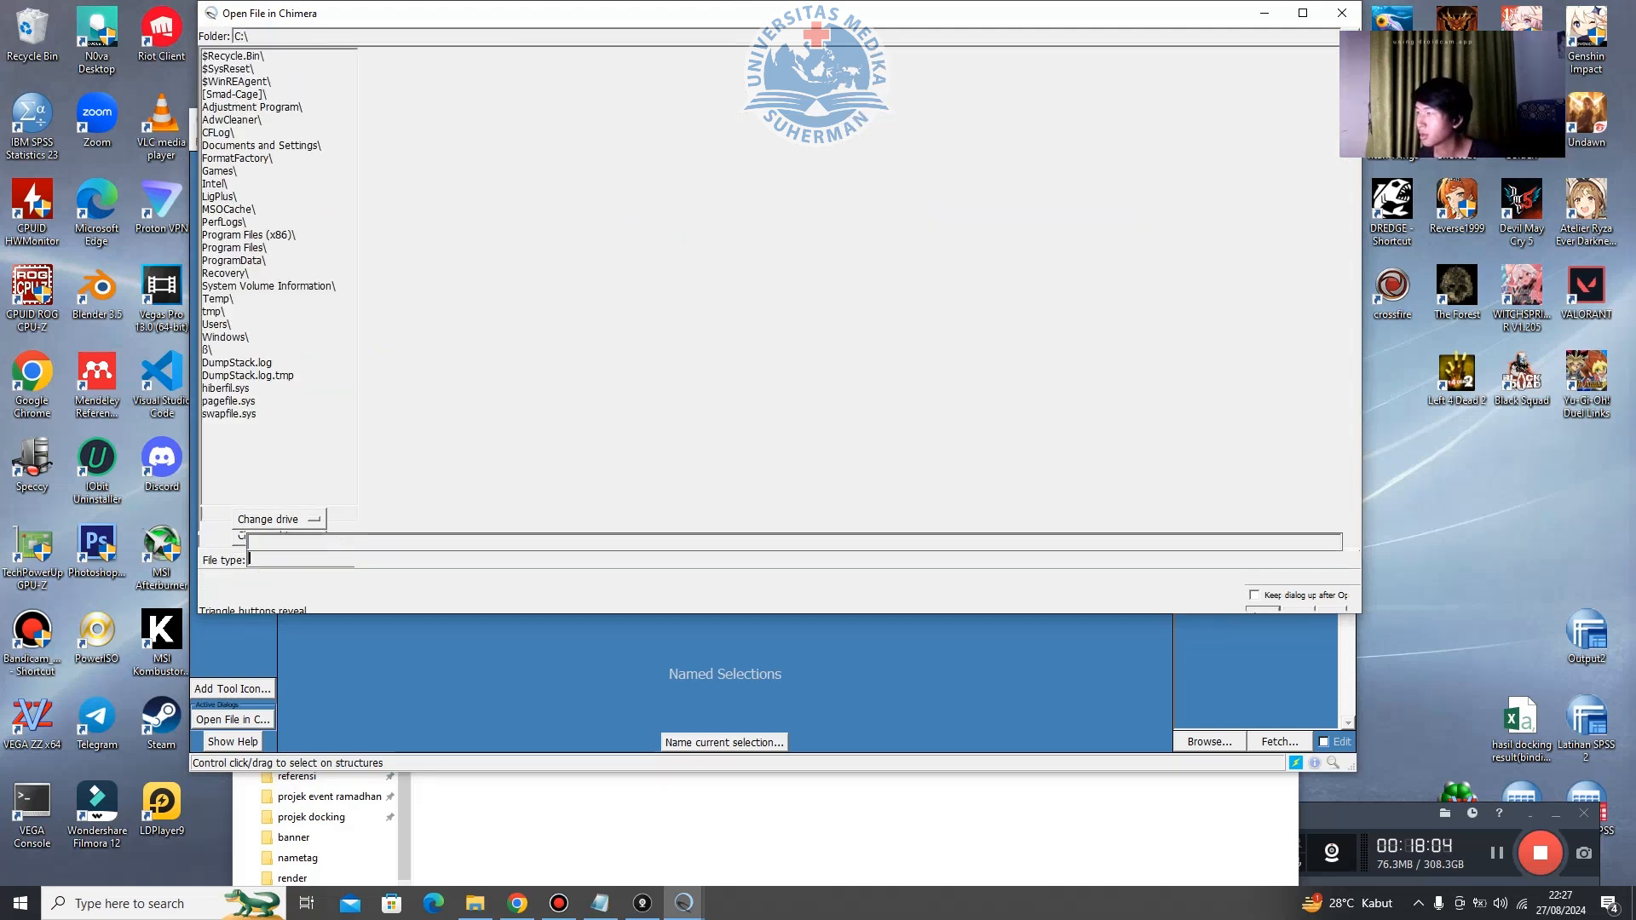
left_click(217, 324)
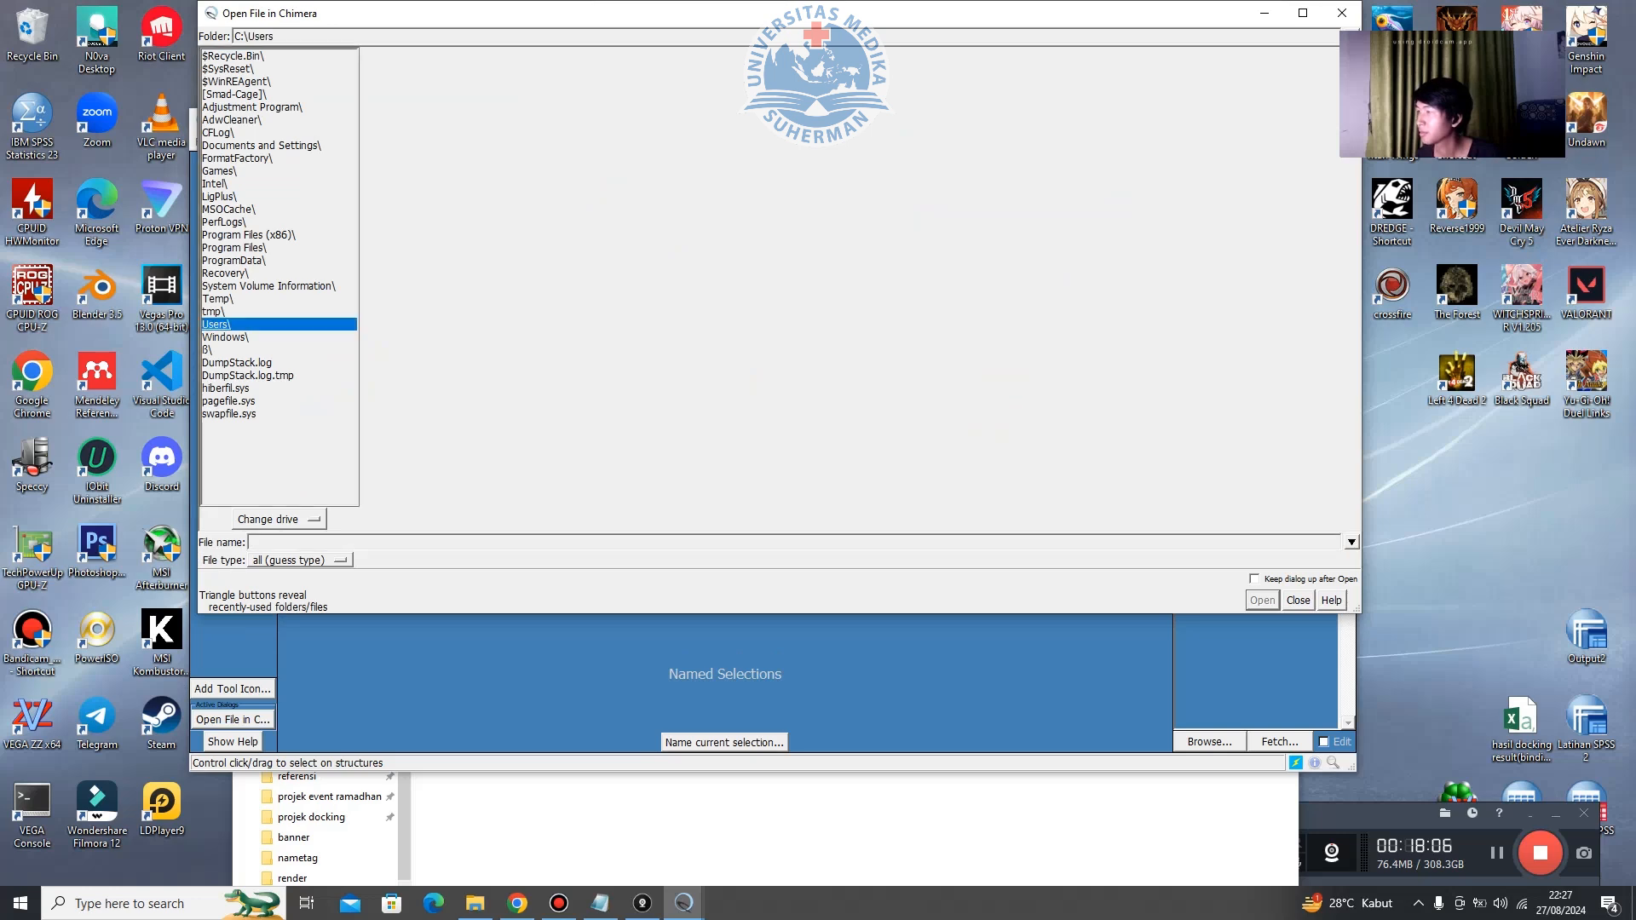
left_click(388, 95)
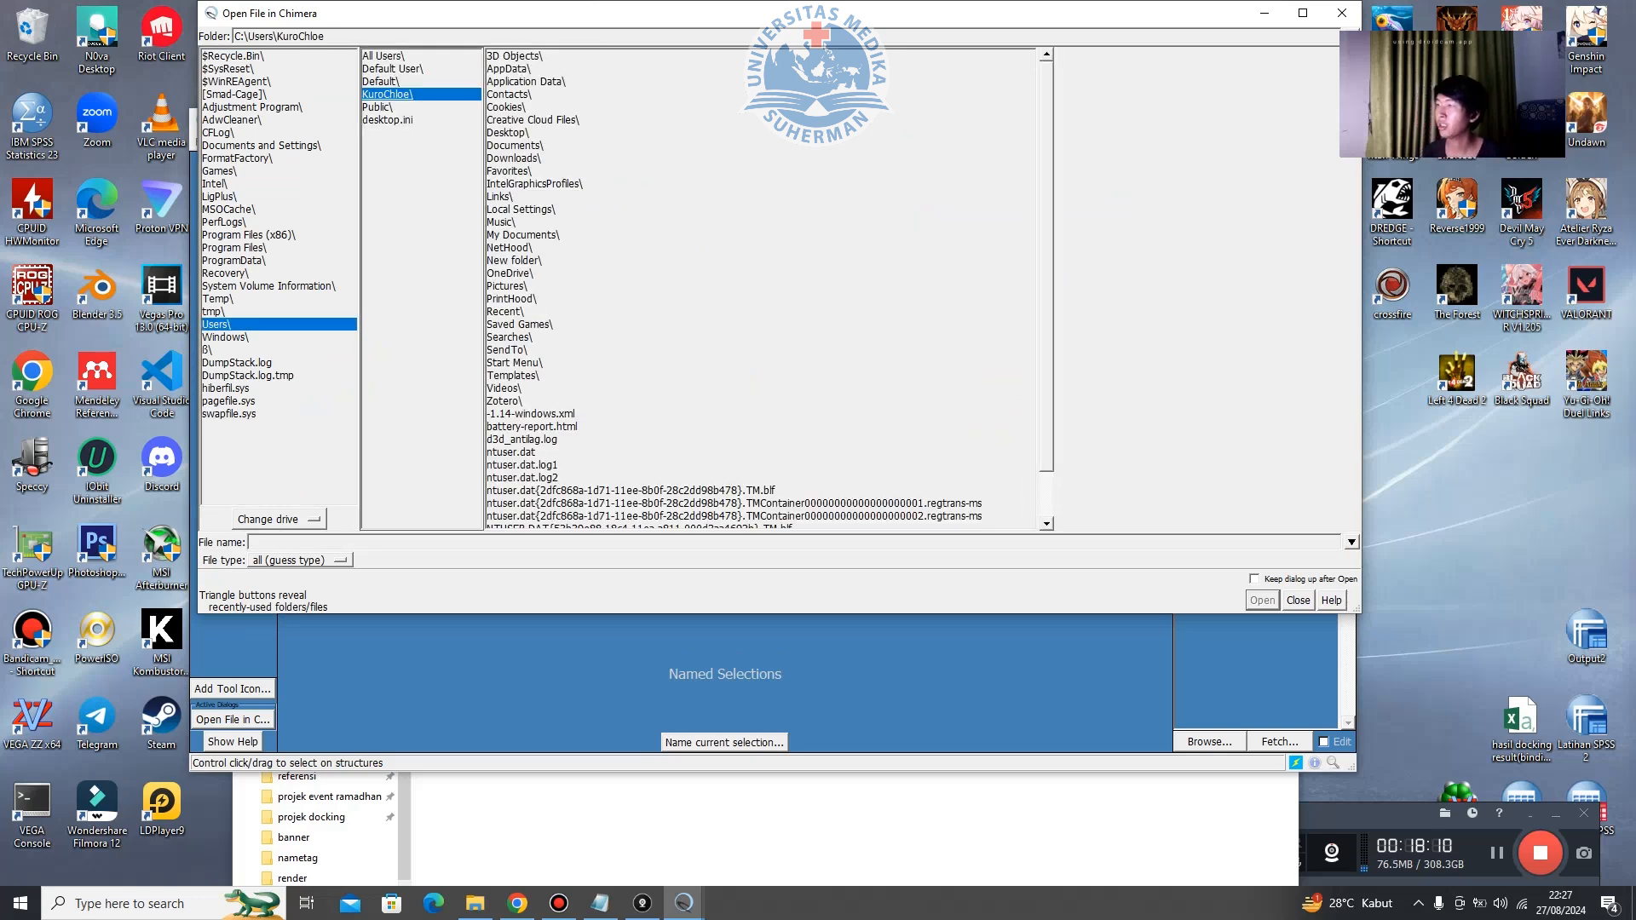
left_click(507, 133)
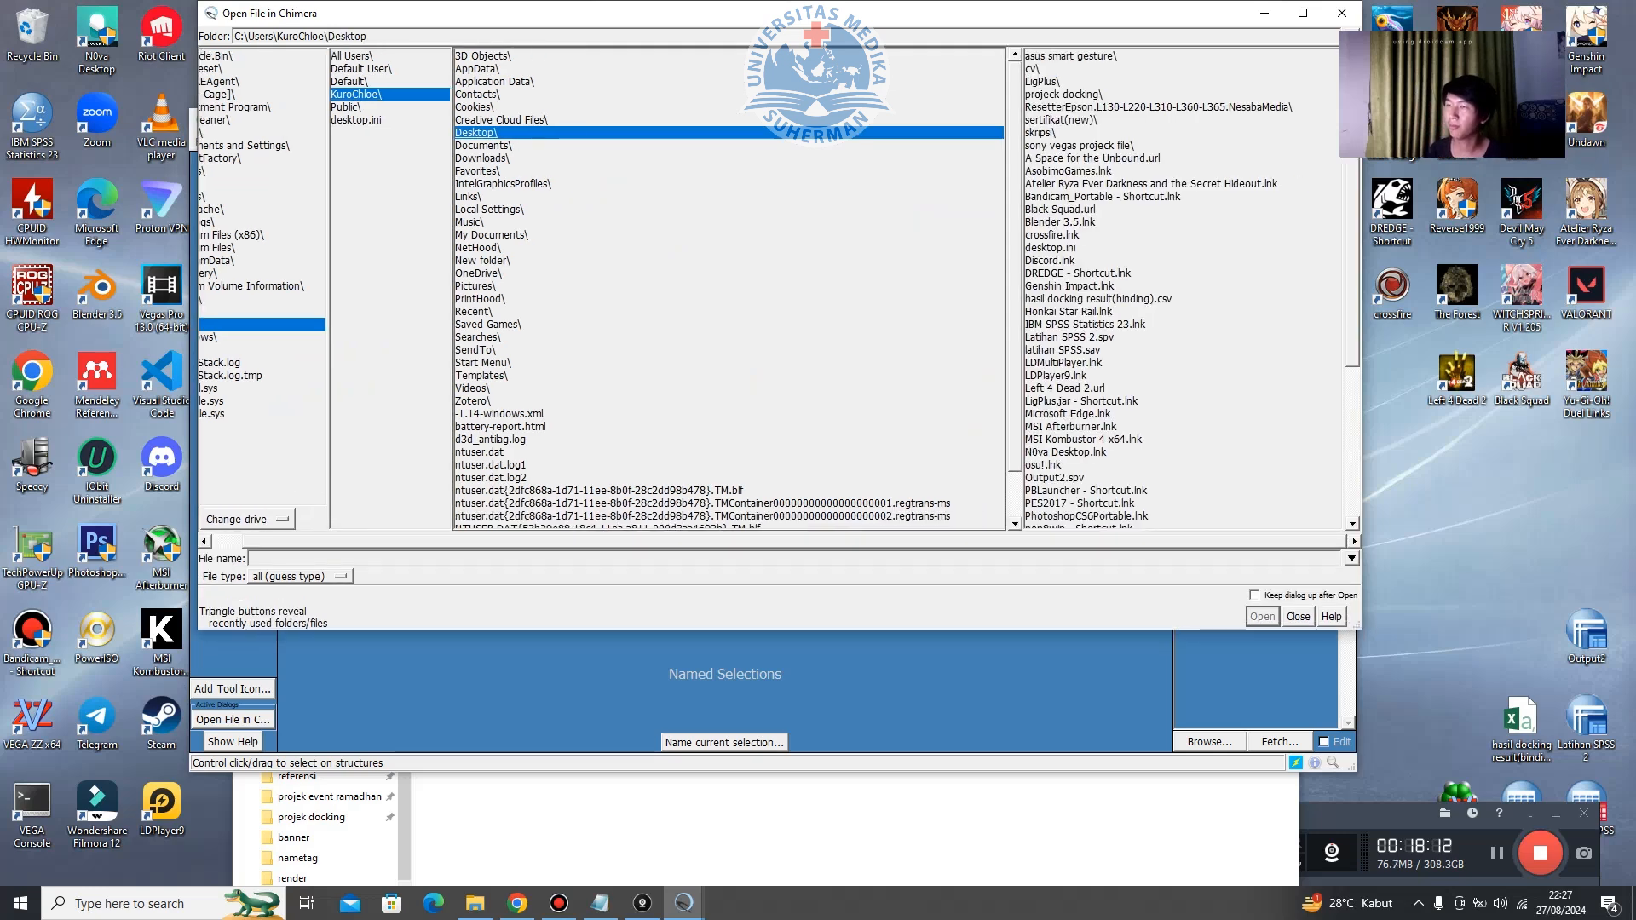
Open TMPK(1e2q)projeck.pdb from projeck docking > docking > enzim.
left_click_drag(792, 541, 760, 541)
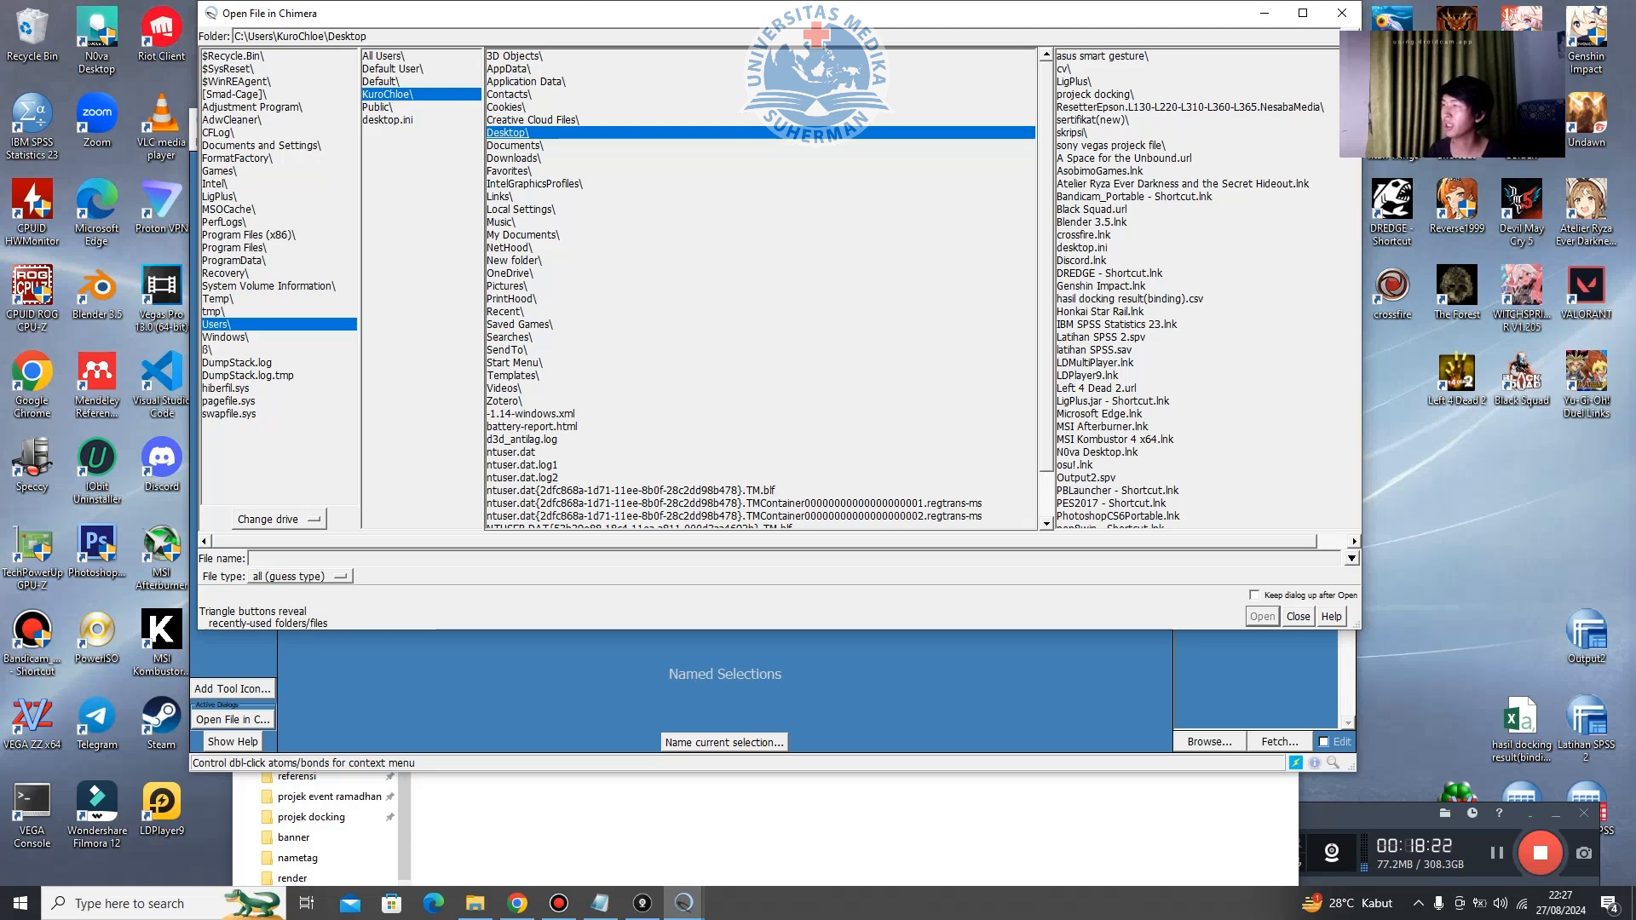
left_click_drag(852, 542, 885, 541)
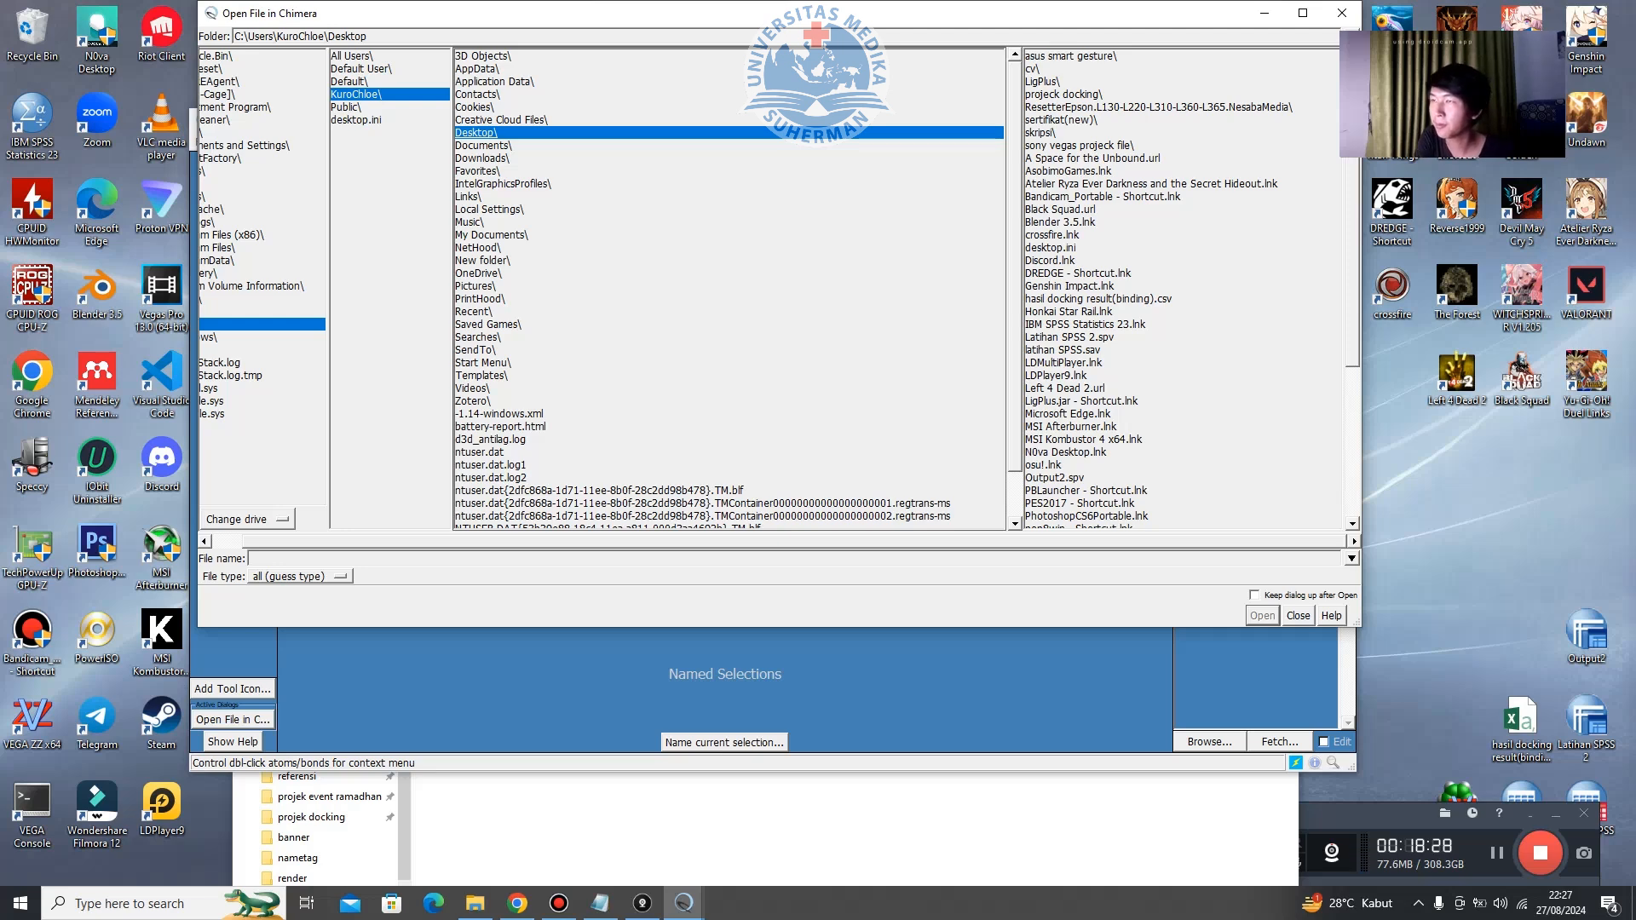
left_click(1063, 95)
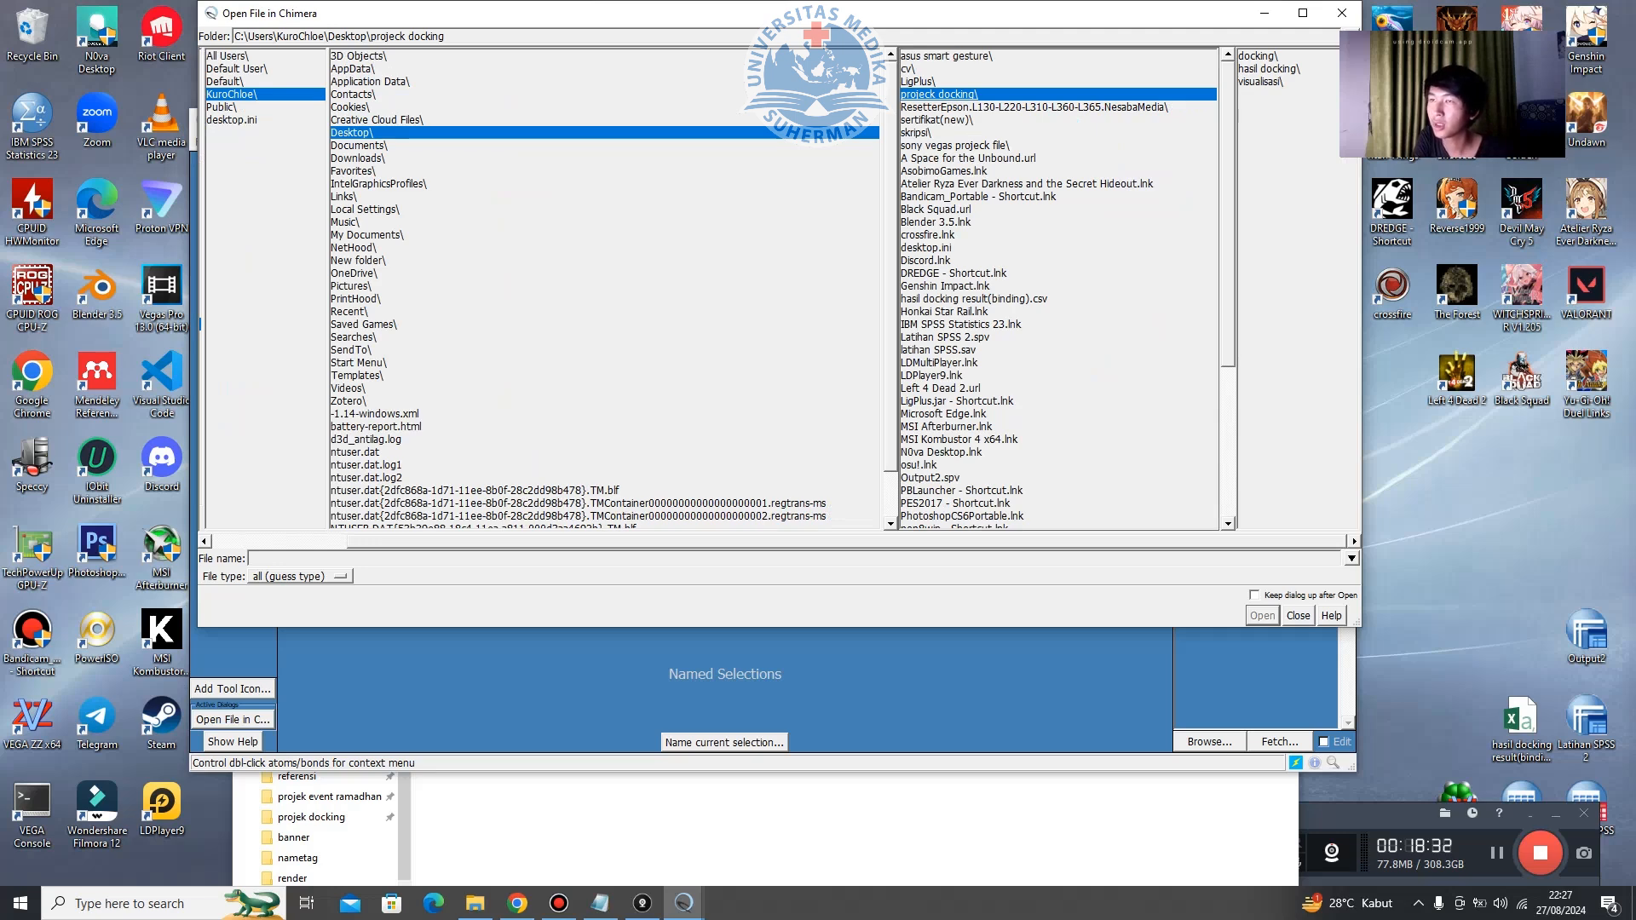
left_click(1257, 56)
left_click(1251, 57)
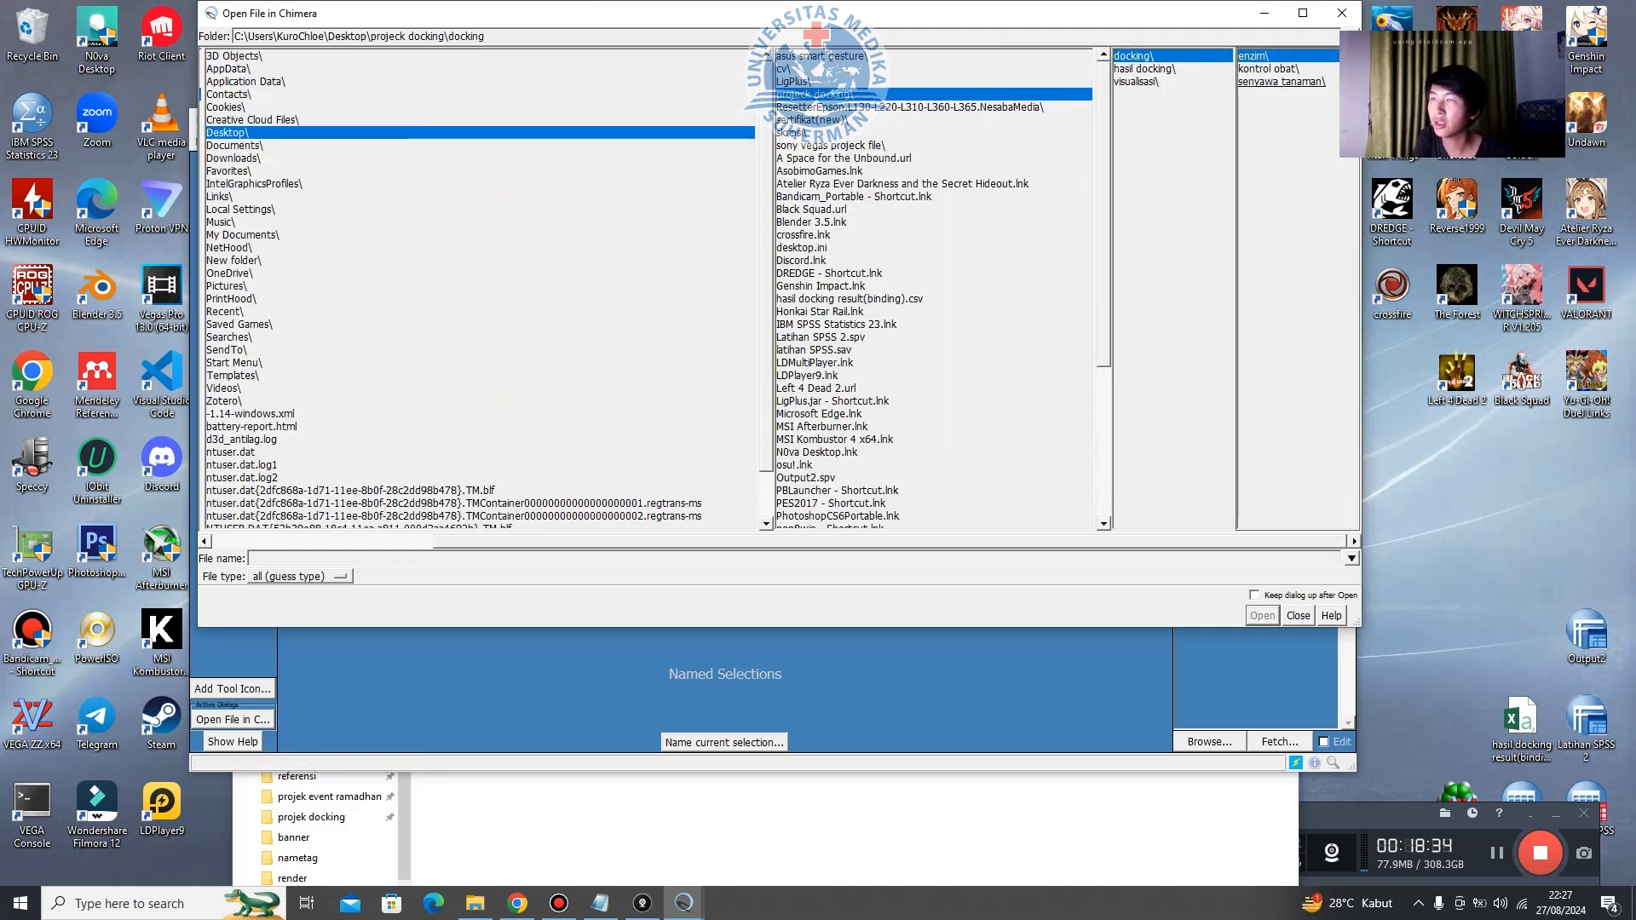
left_click(1285, 69)
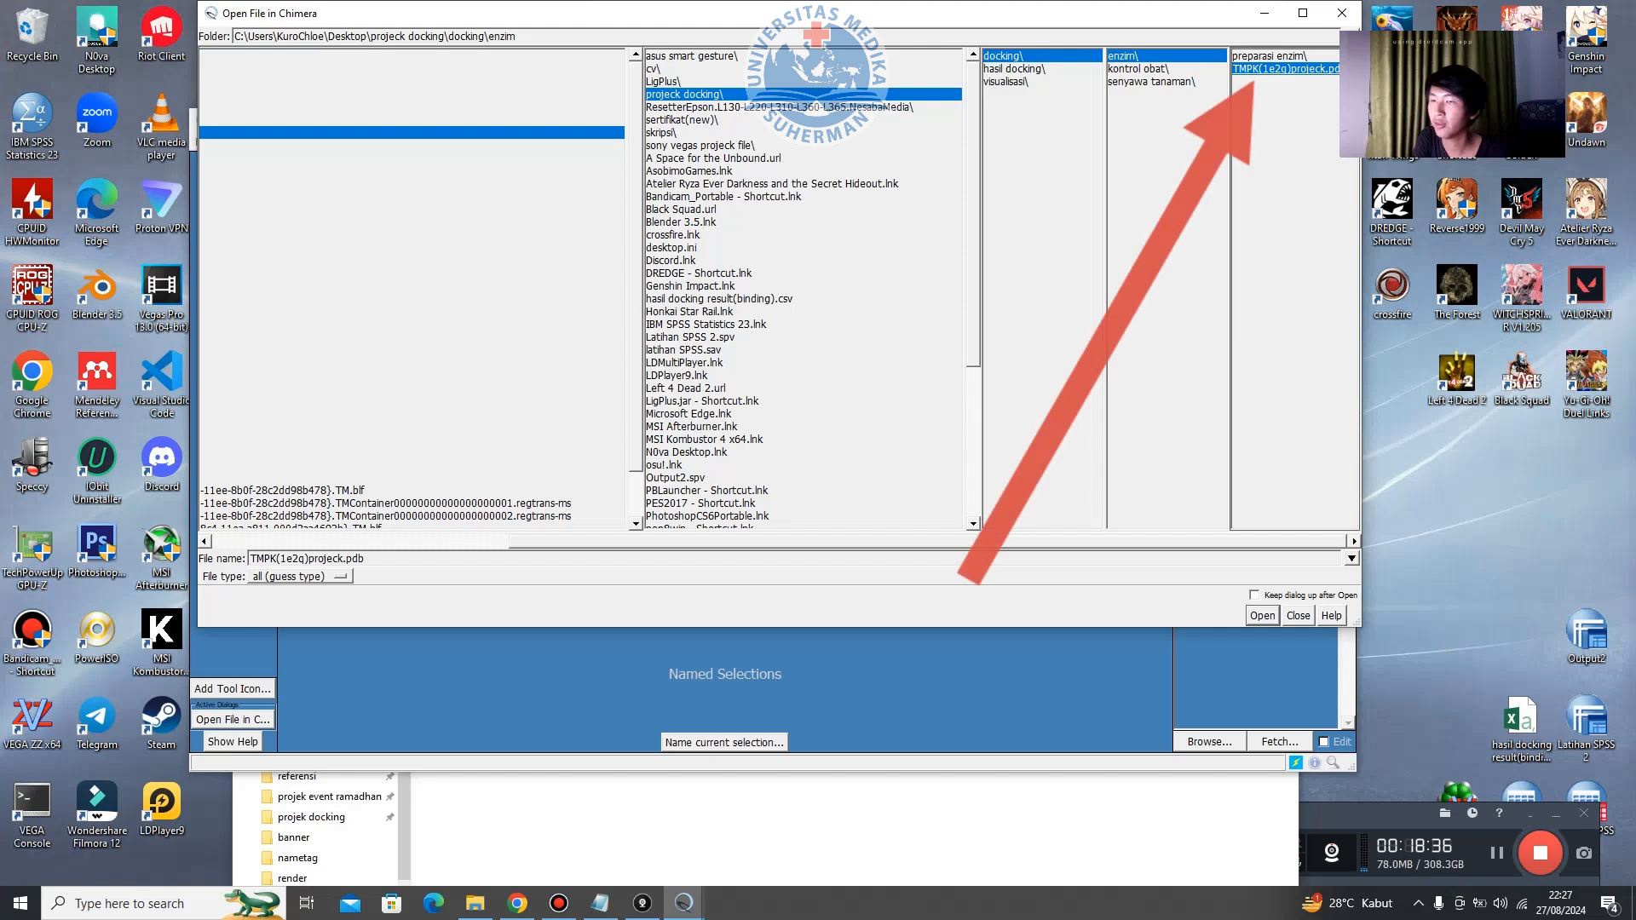
left_click(1262, 616)
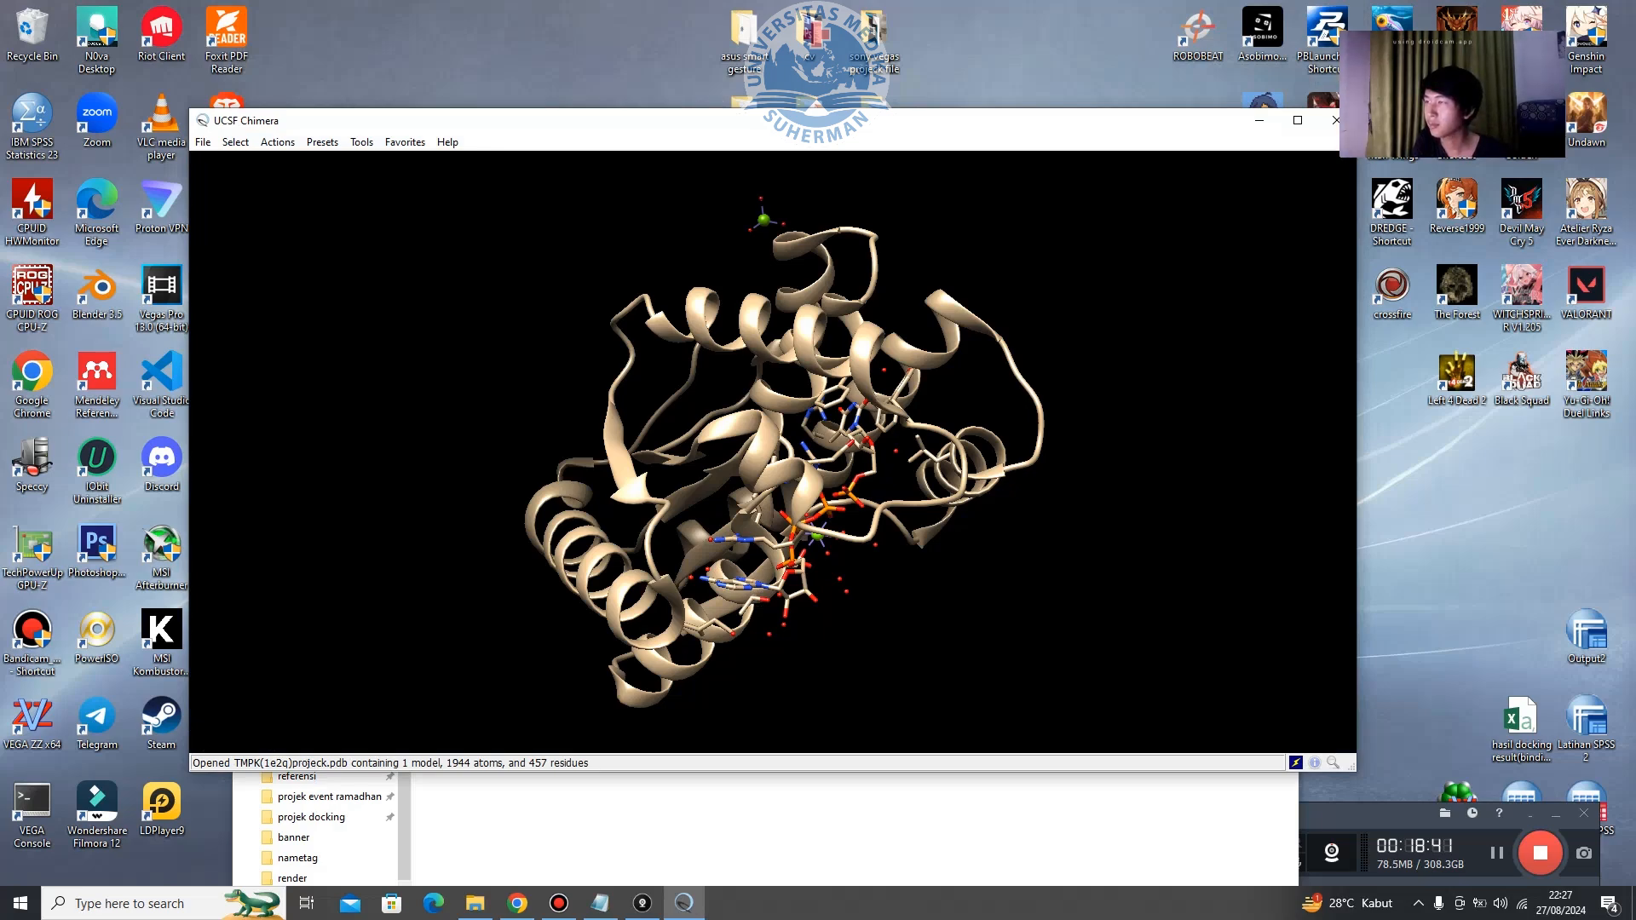
Maximize the Chimera window and rotate the TMPK structure to inspect its ligands.
left_click_drag(1065, 121, 944, 167)
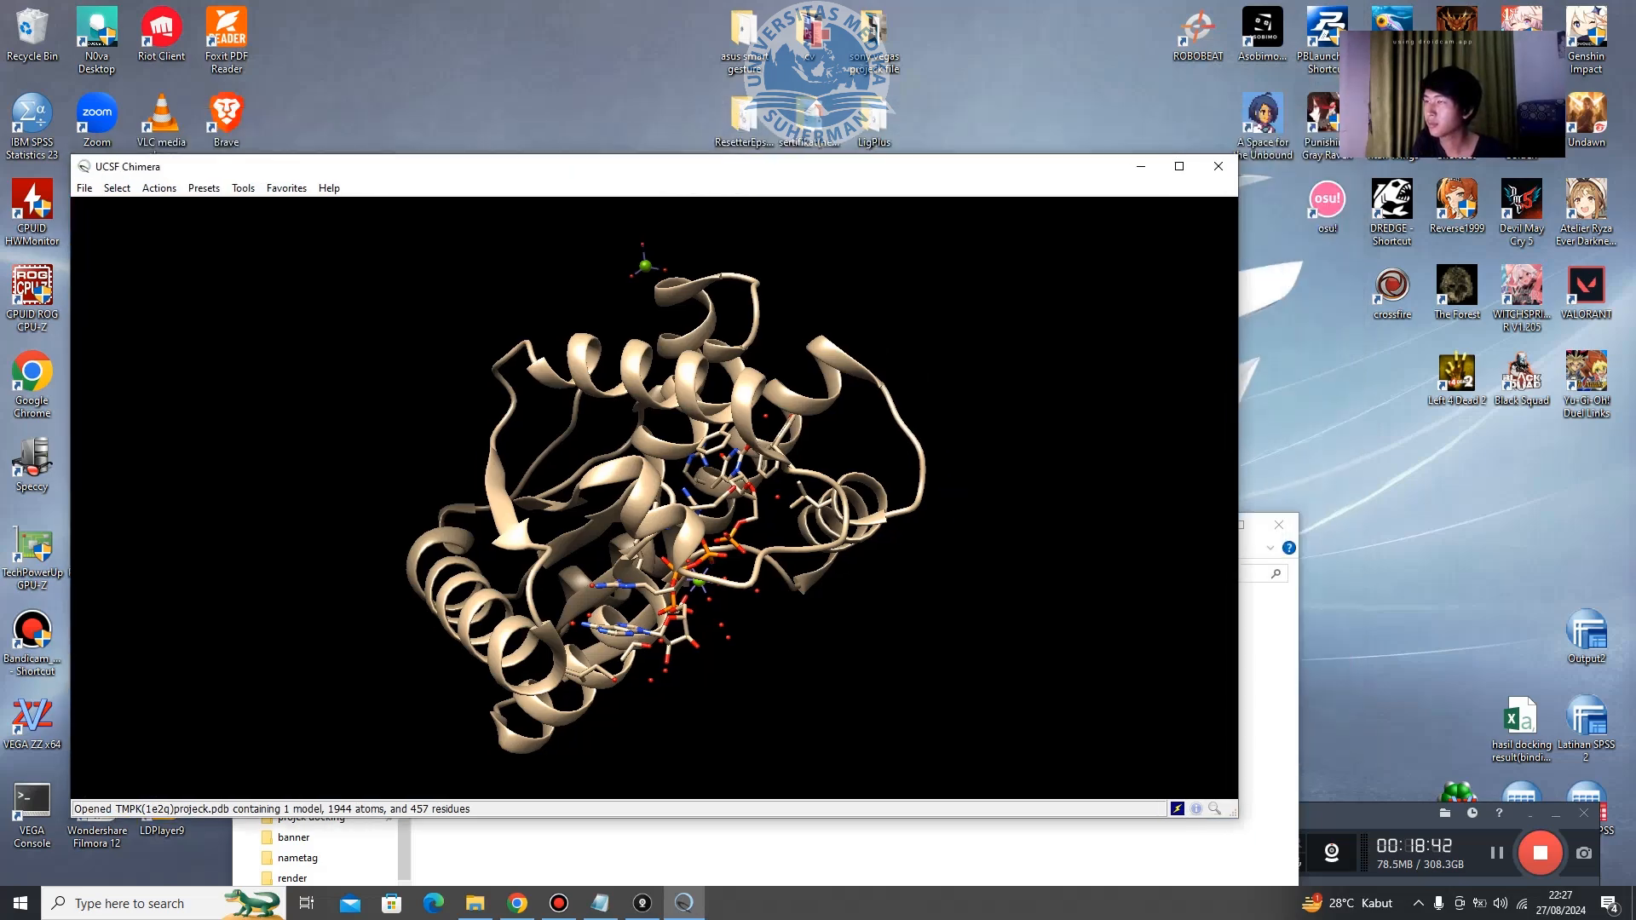
left_click(1176, 166)
left_click_drag(810, 477, 1168, 319)
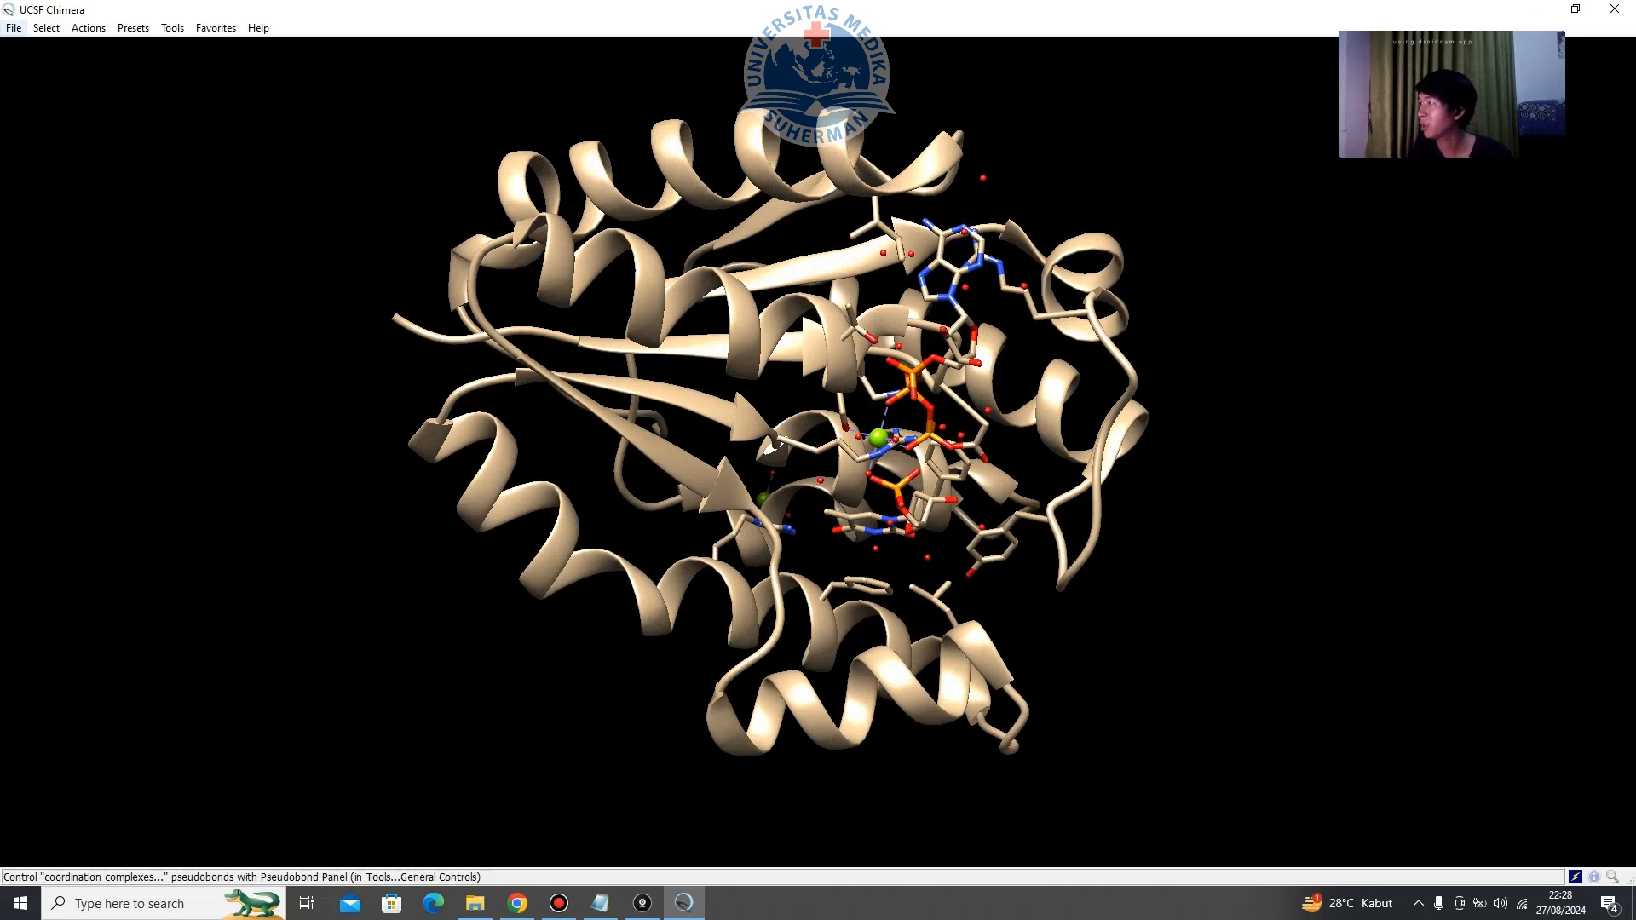
Select all nonstandard residues in the TMPK structure and delete their atoms and bonds.
left_click(46, 27)
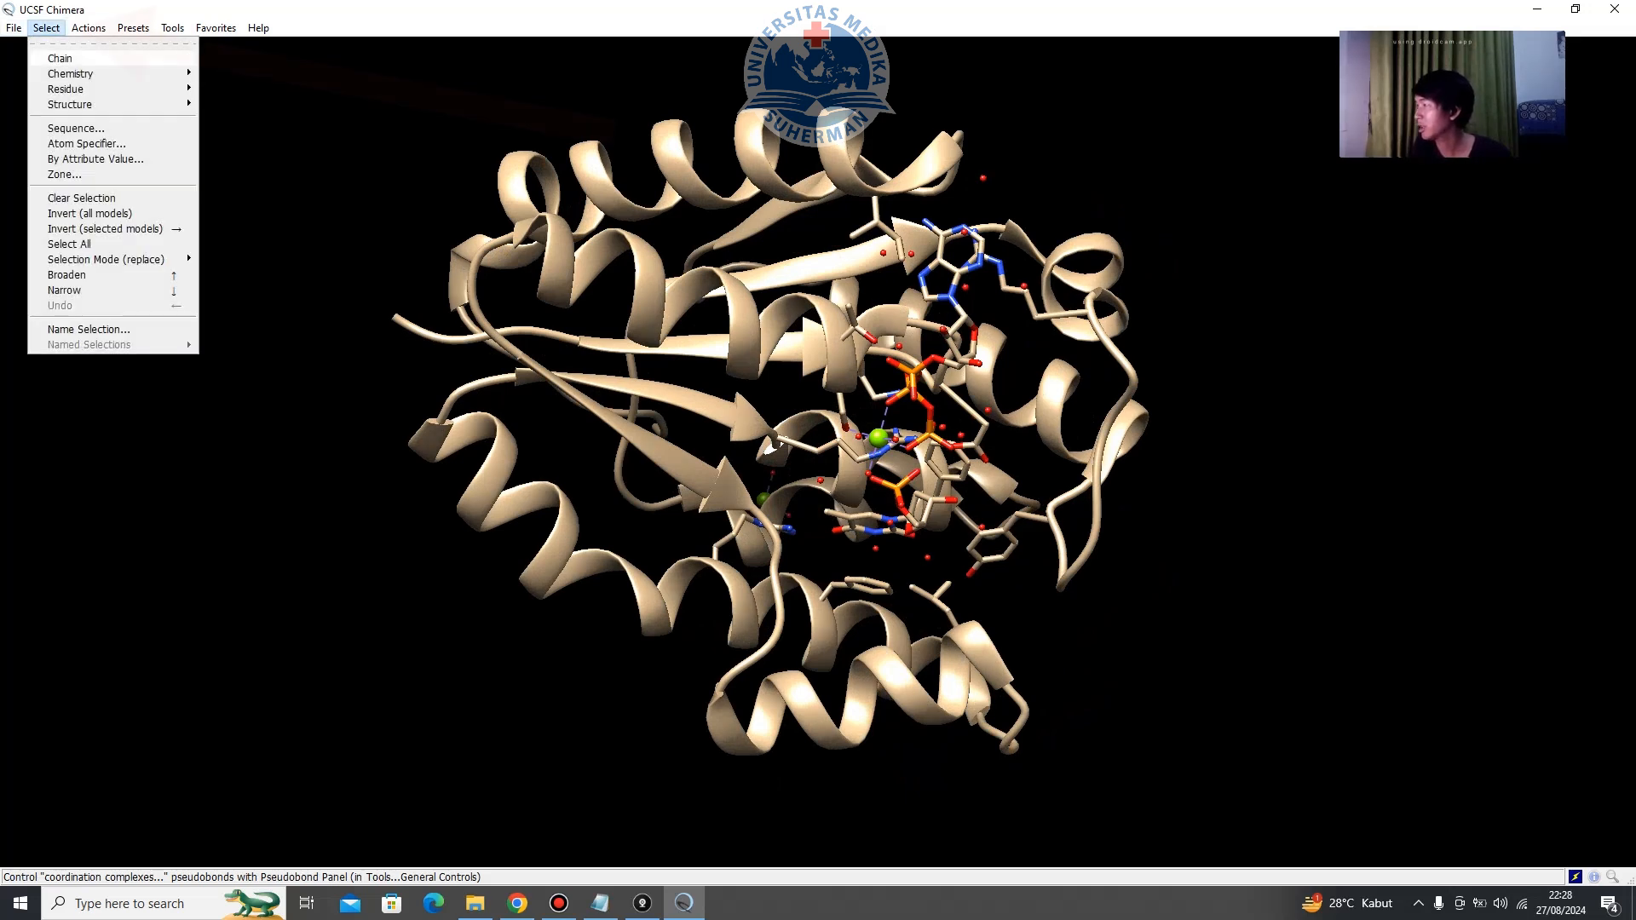
mouse_move(86, 104)
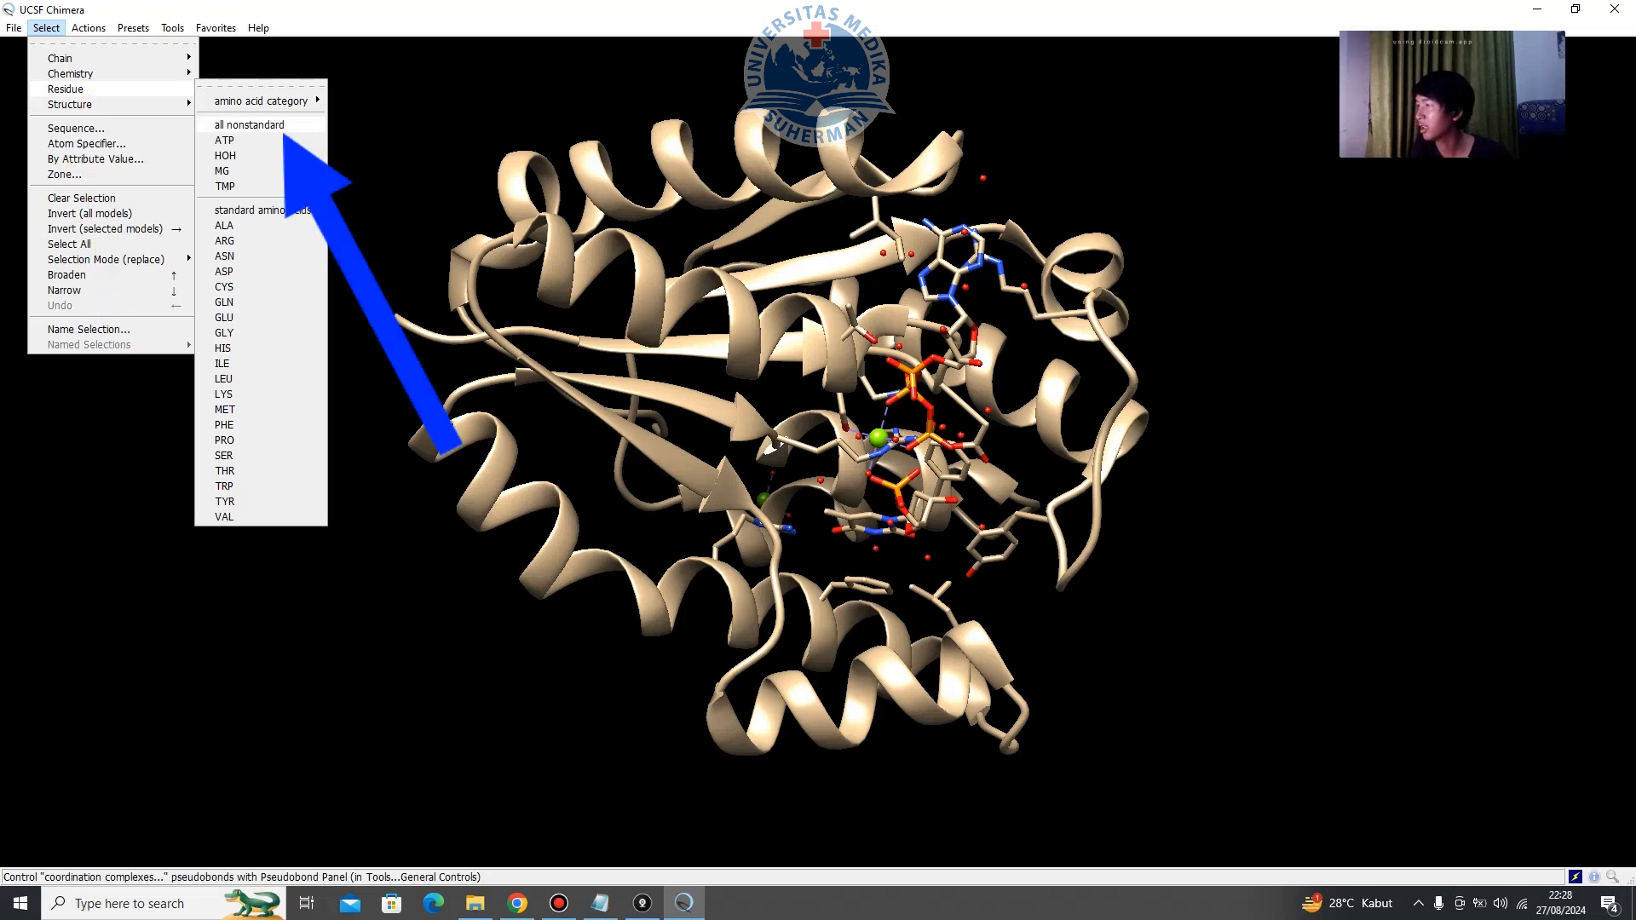
left_click(249, 124)
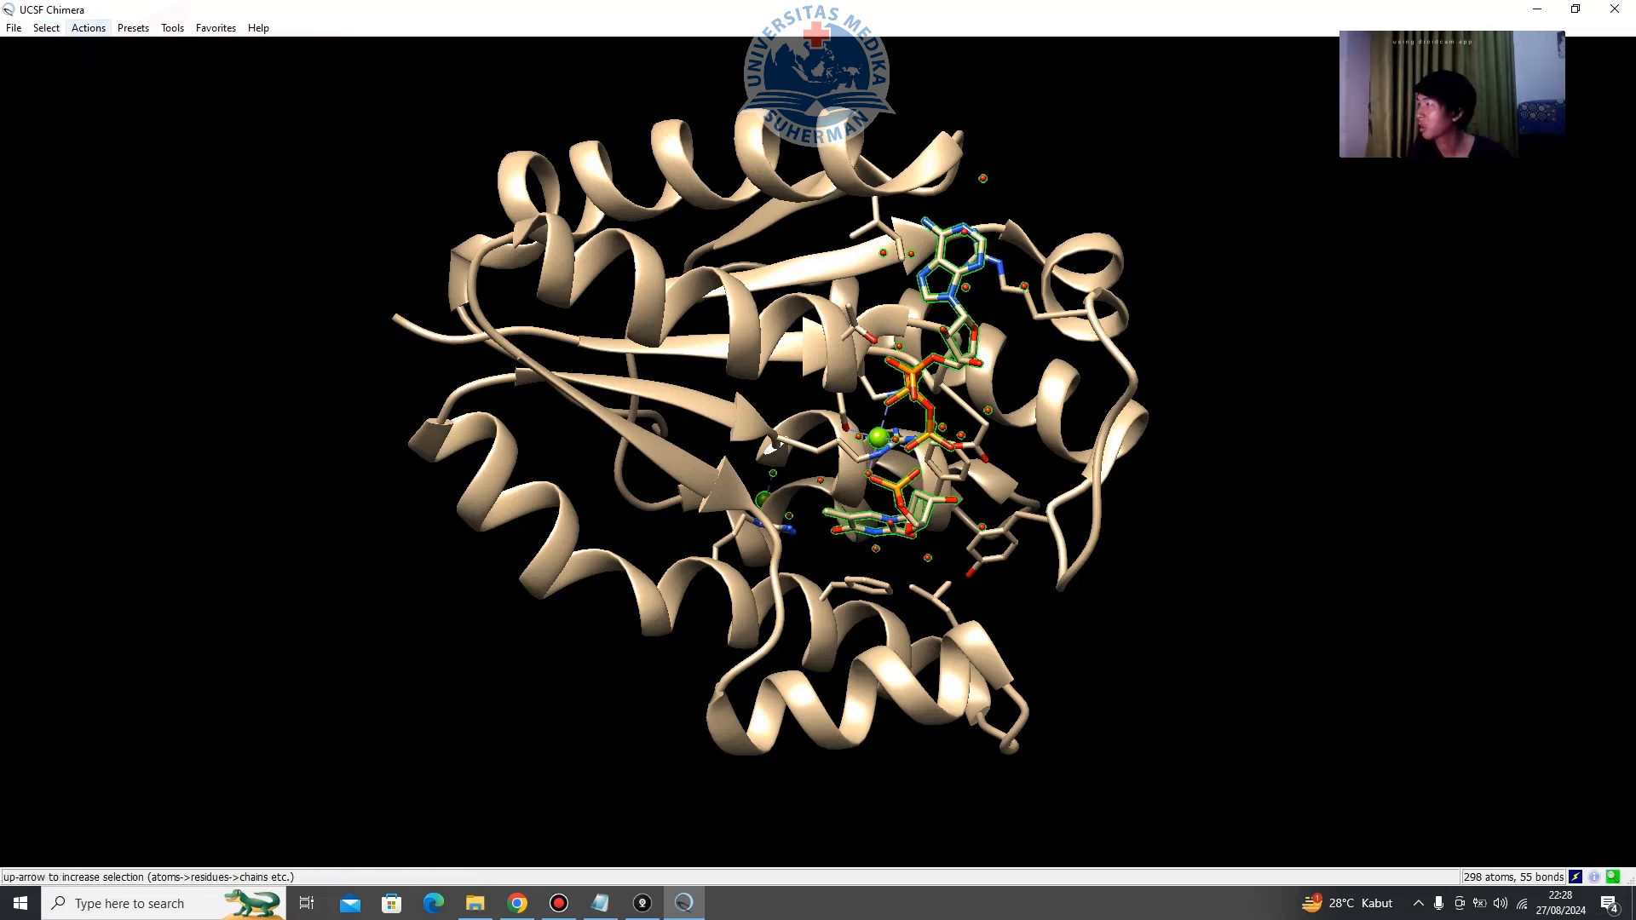
left_click(89, 27)
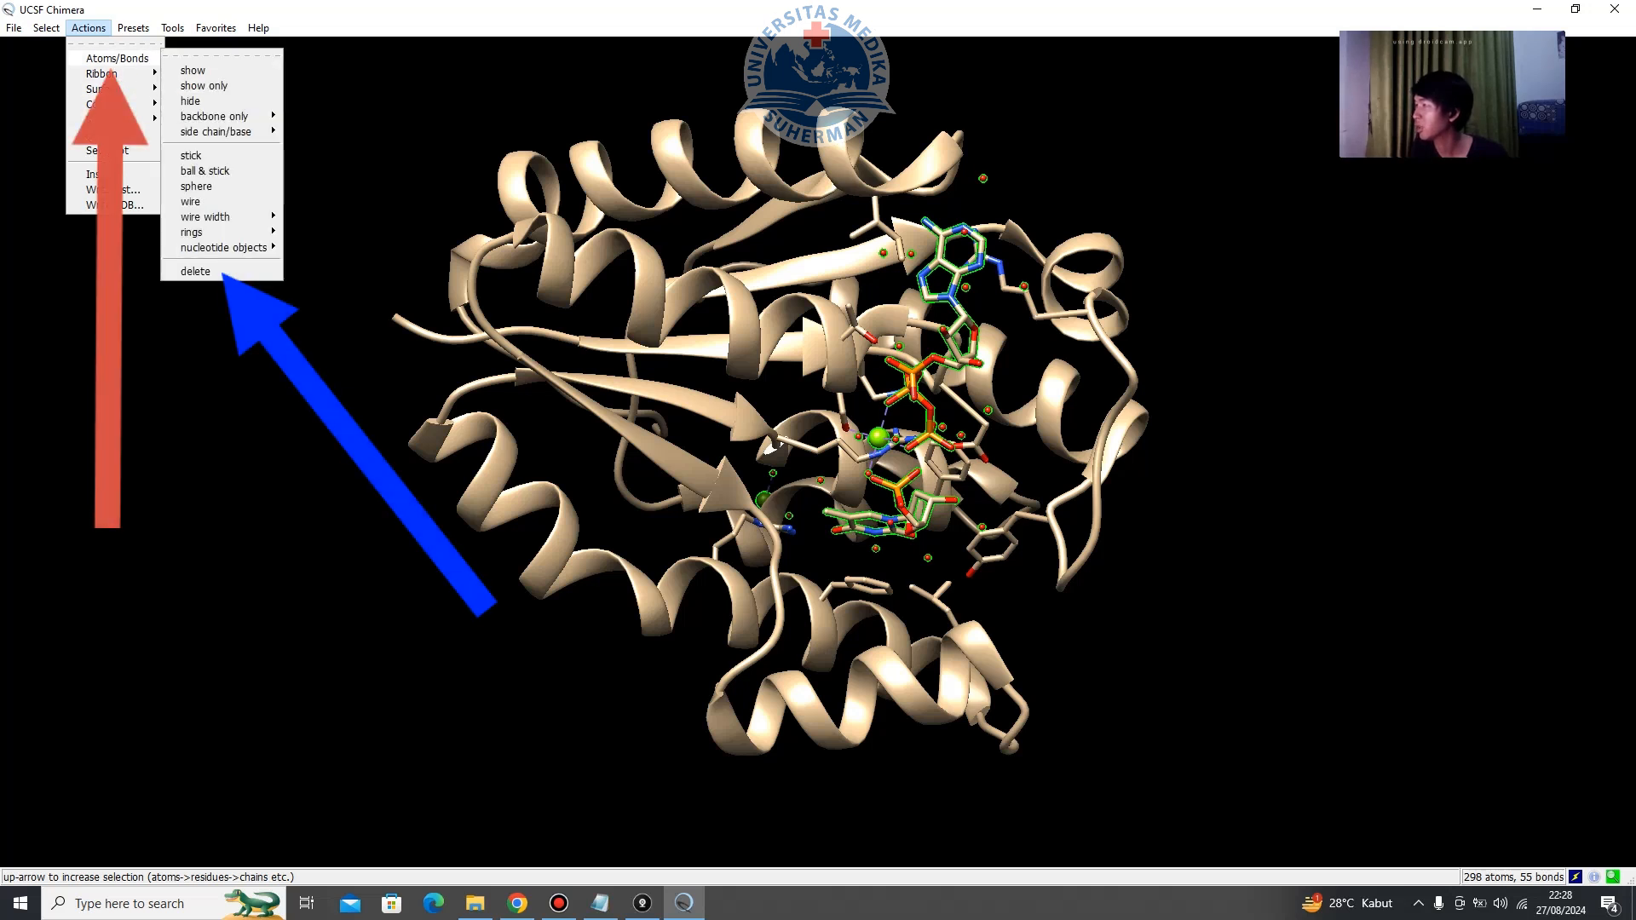
left_click(195, 271)
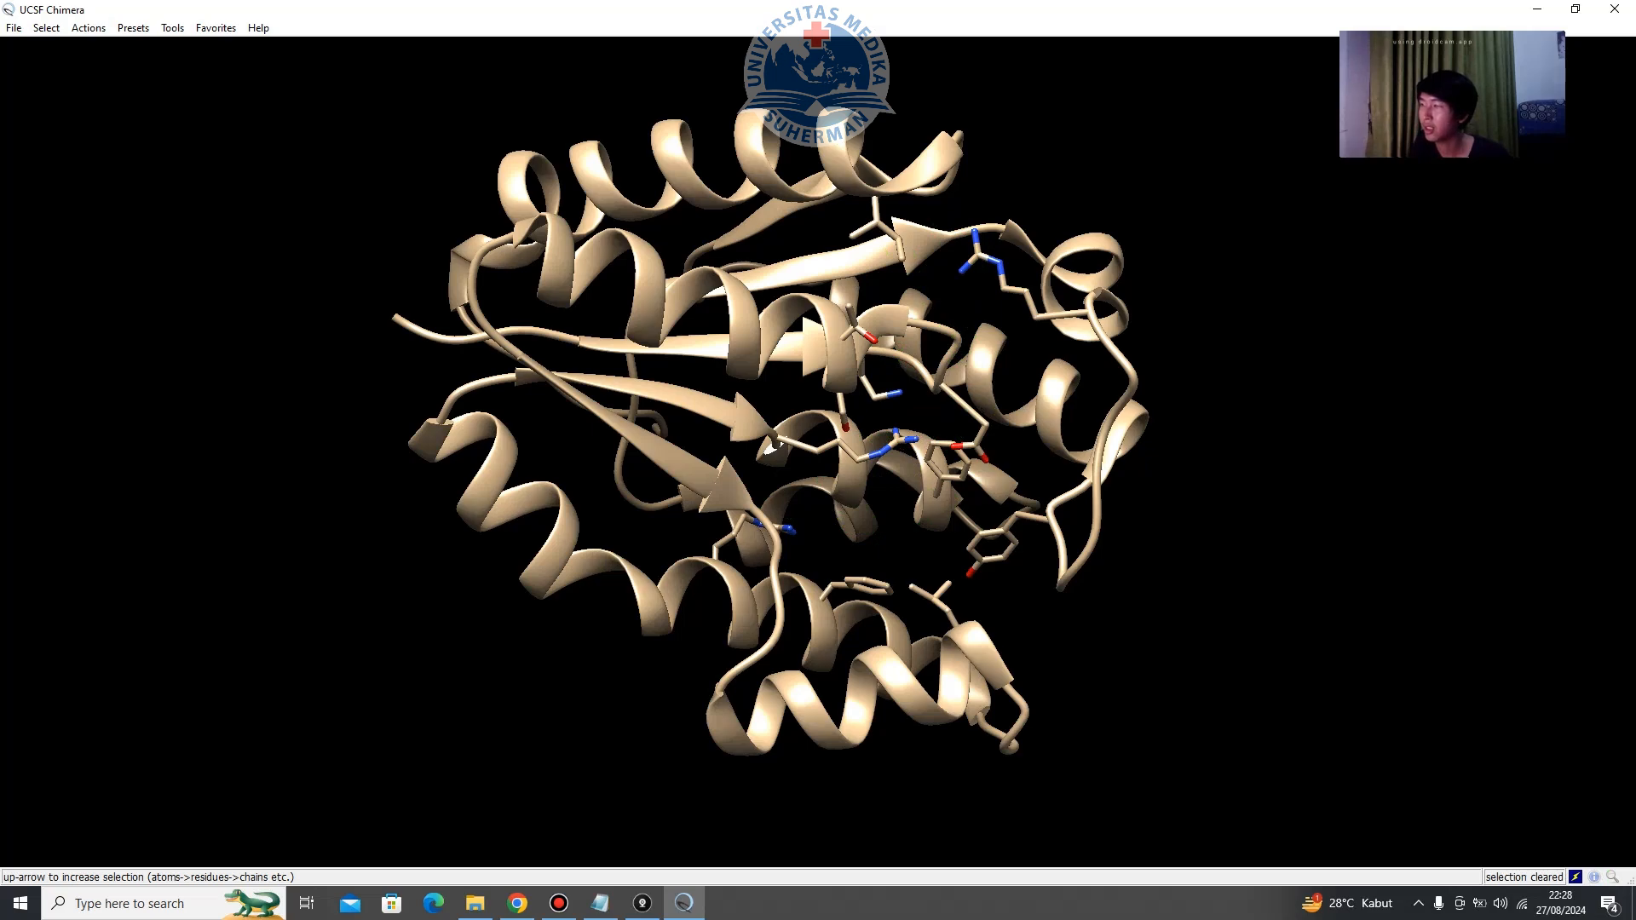
Run Dock Prep on TMPK(1e2q)projeck.pdb with solvent deletion, Dunbrack 2010 side-chain replacement, added hydrogens, added charges and Mol2 output.
left_click_drag(771, 445, 1329, 392)
left_click_drag(647, 443, 782, 408)
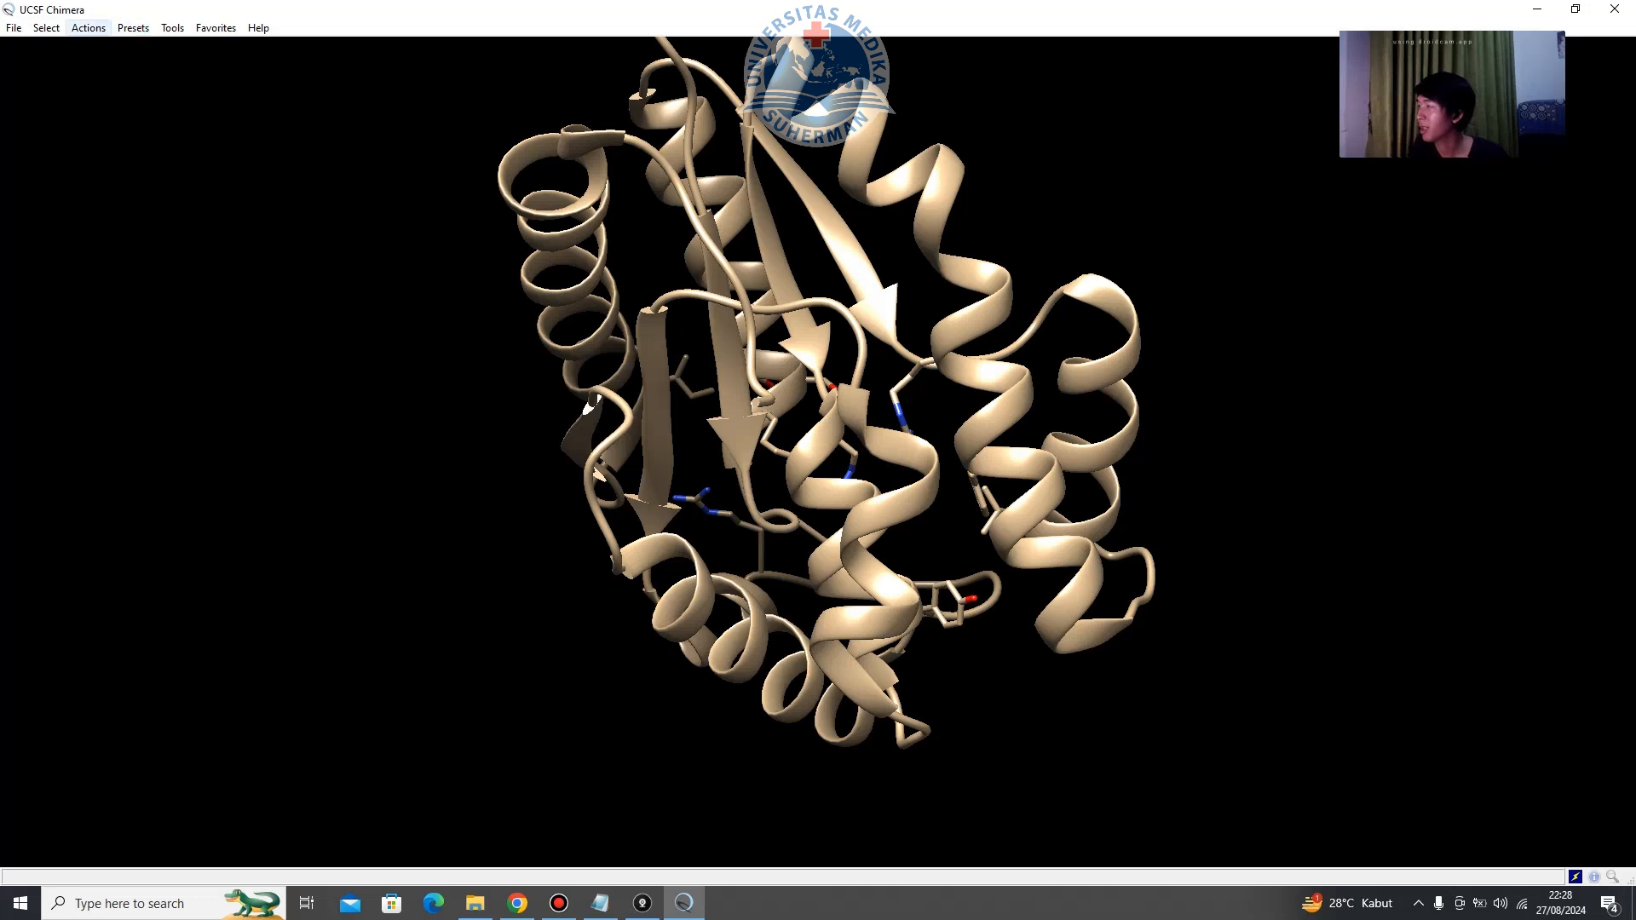
left_click(172, 27)
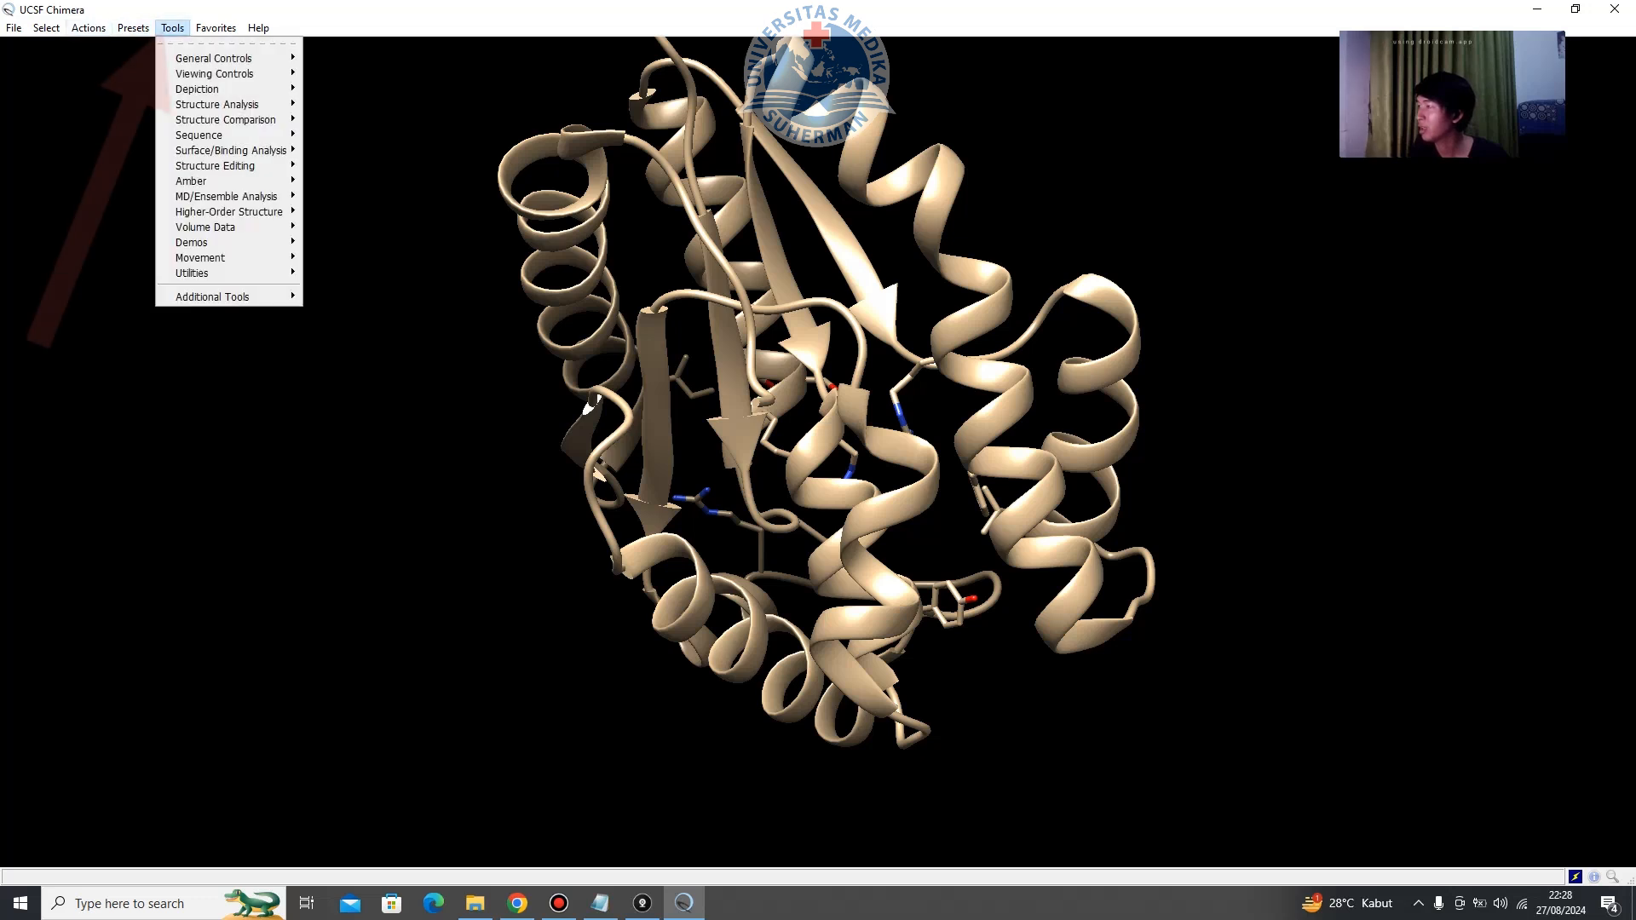
mouse_move(217, 104)
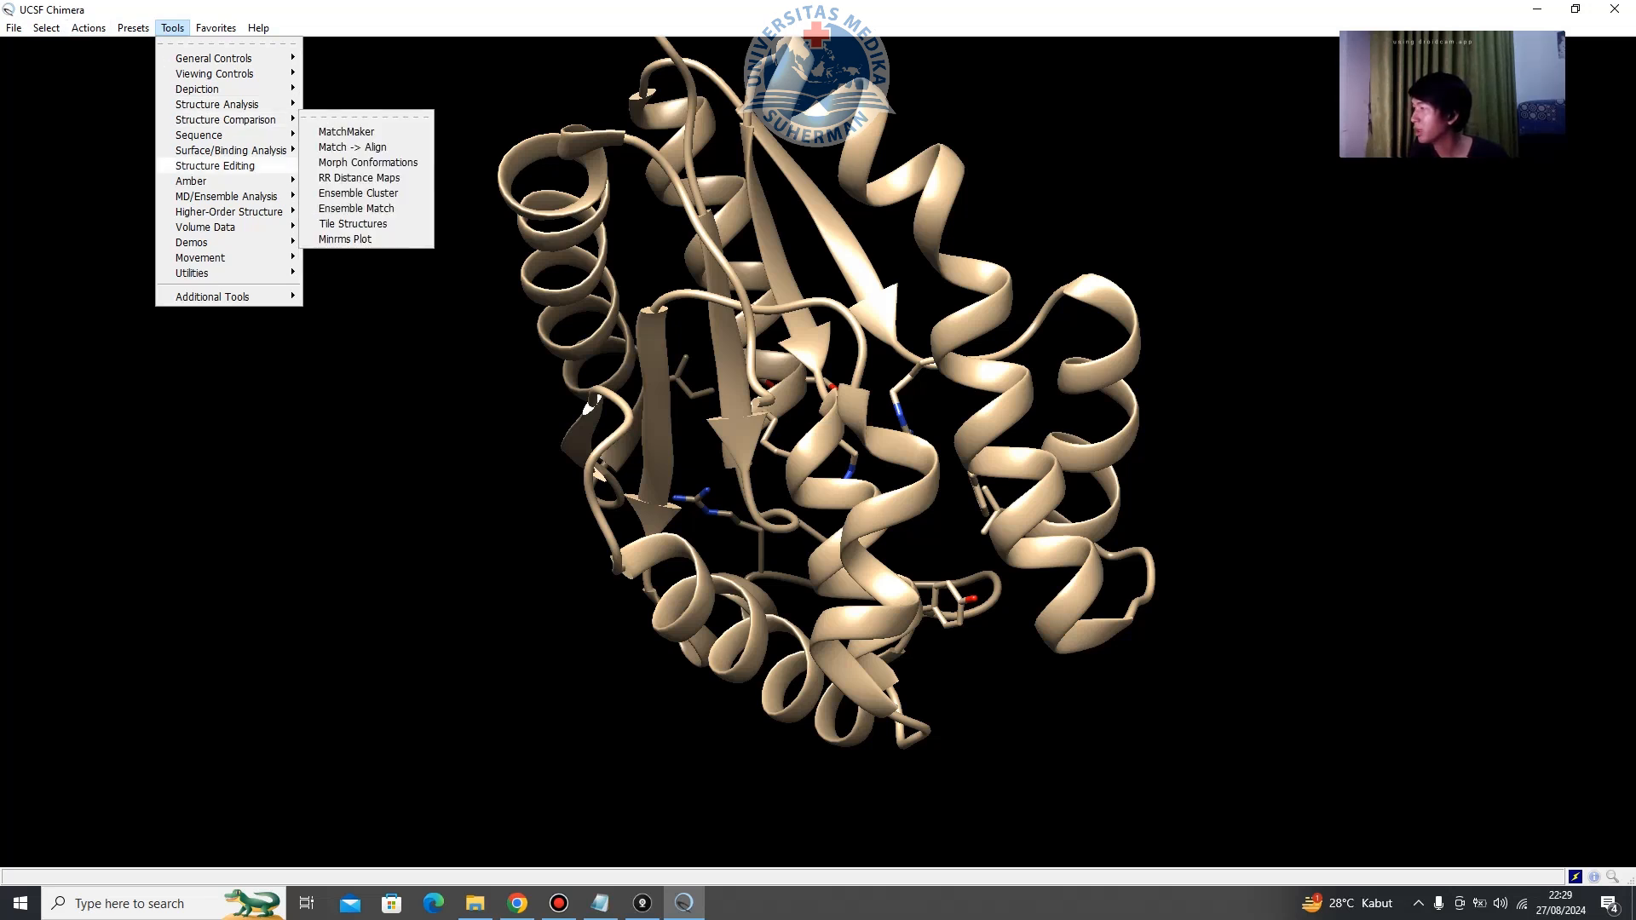
mouse_move(214, 166)
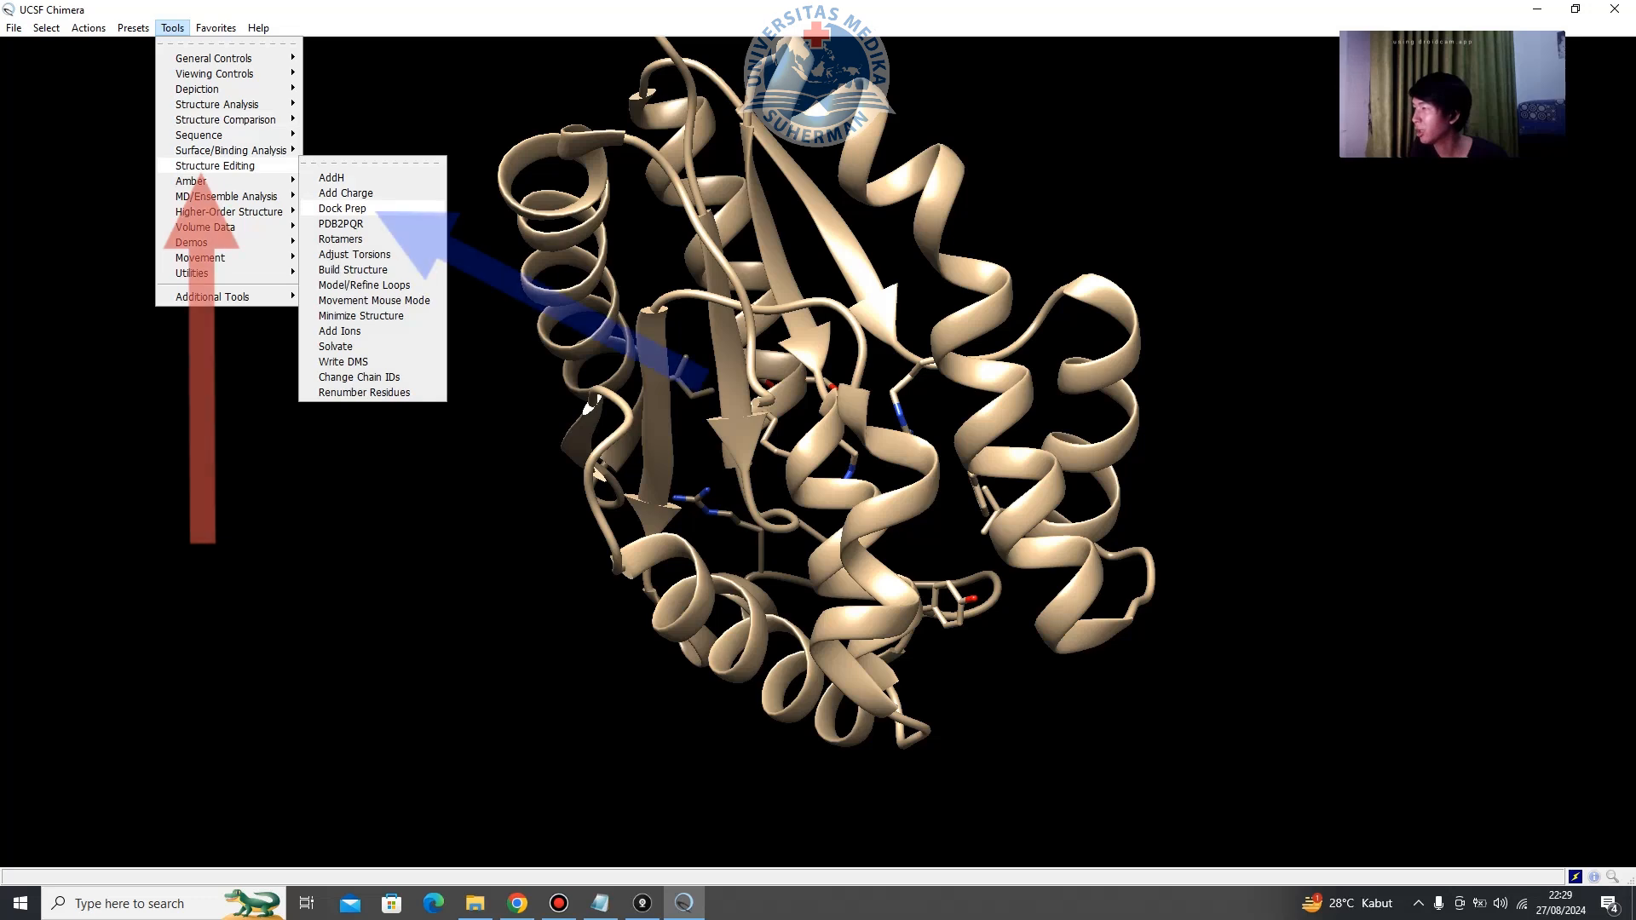
left_click(343, 208)
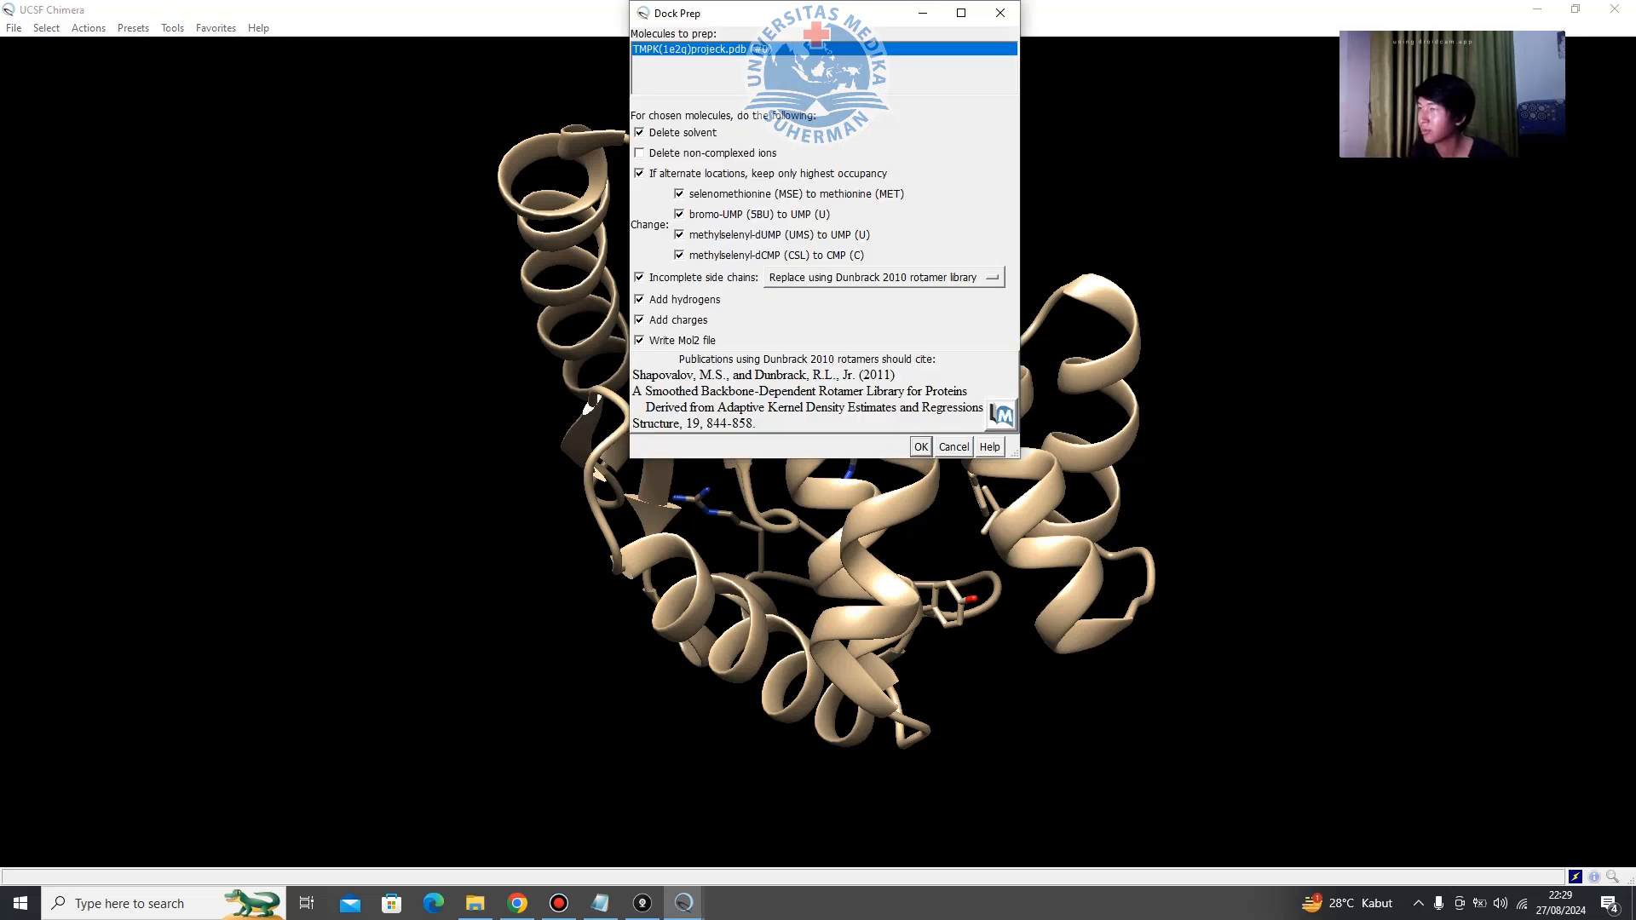
left_click_drag(801, 13, 807, 213)
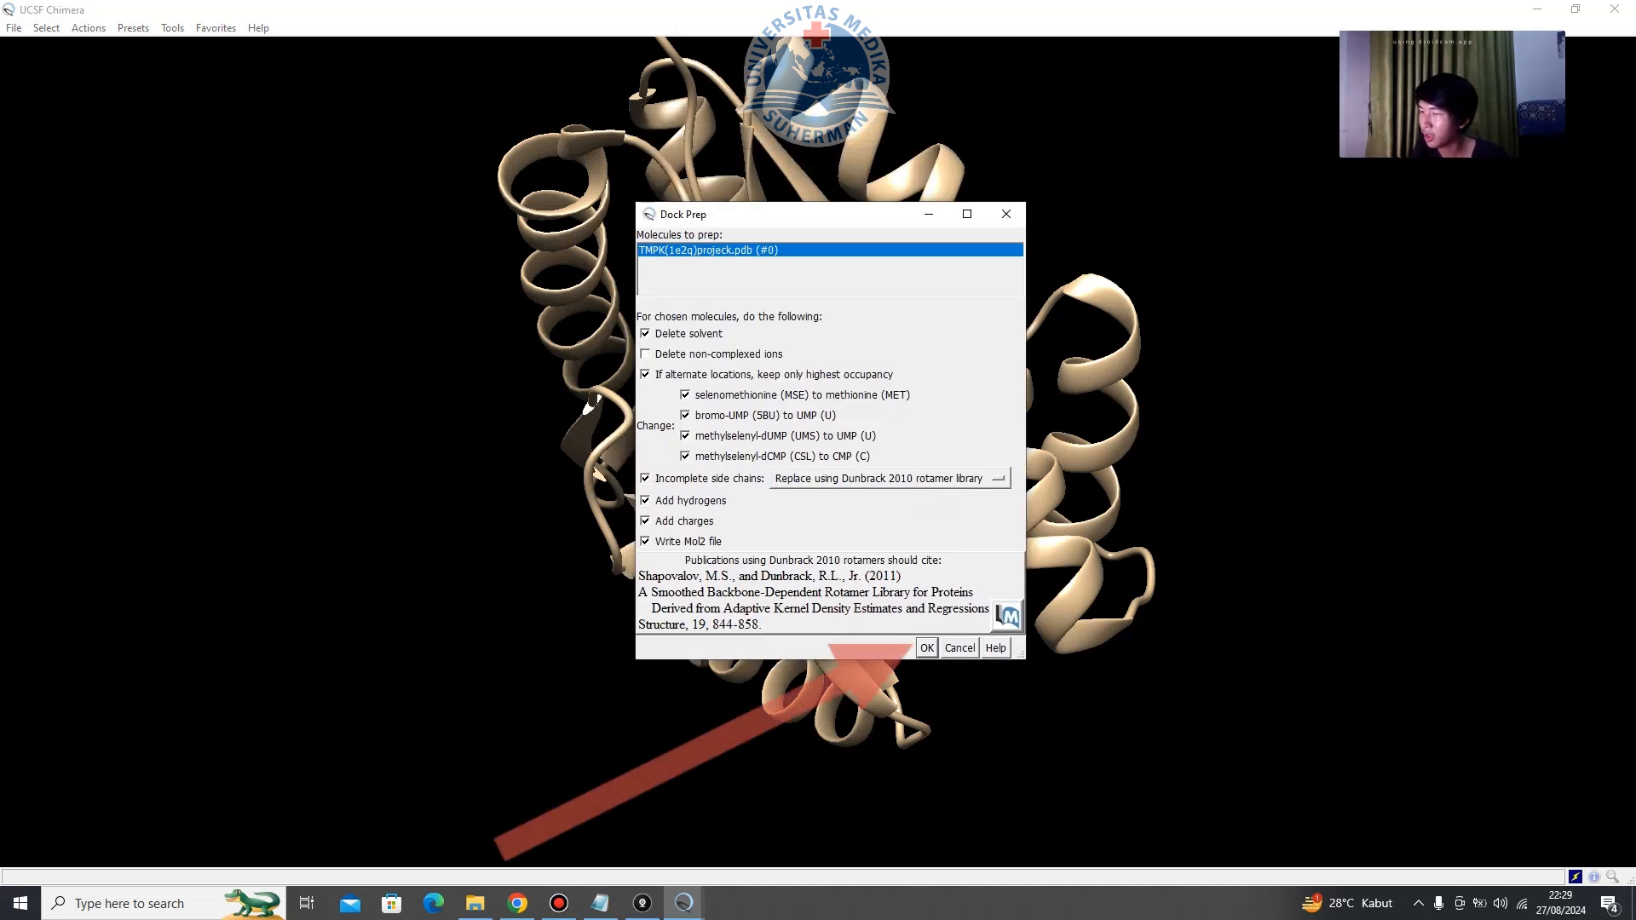
left_click(927, 648)
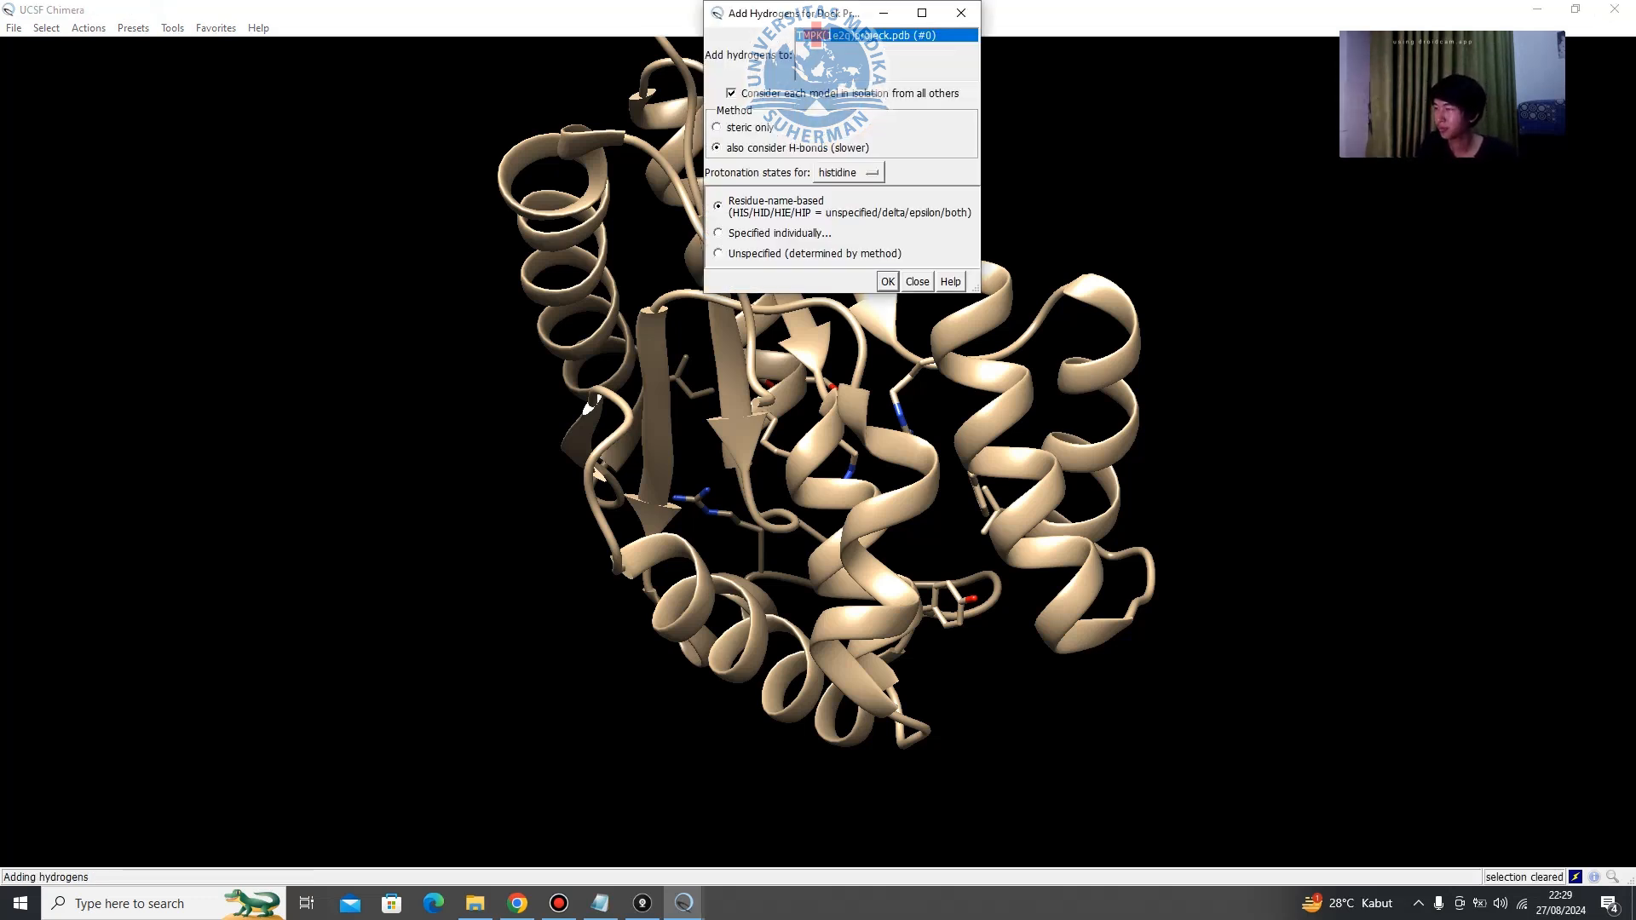
Add hydrogens considering H-bonds with residue-name-based histidine protonation, and assign AMBER ff14SB and AM1-BCC charges.
left_click_drag(792, 13, 734, 184)
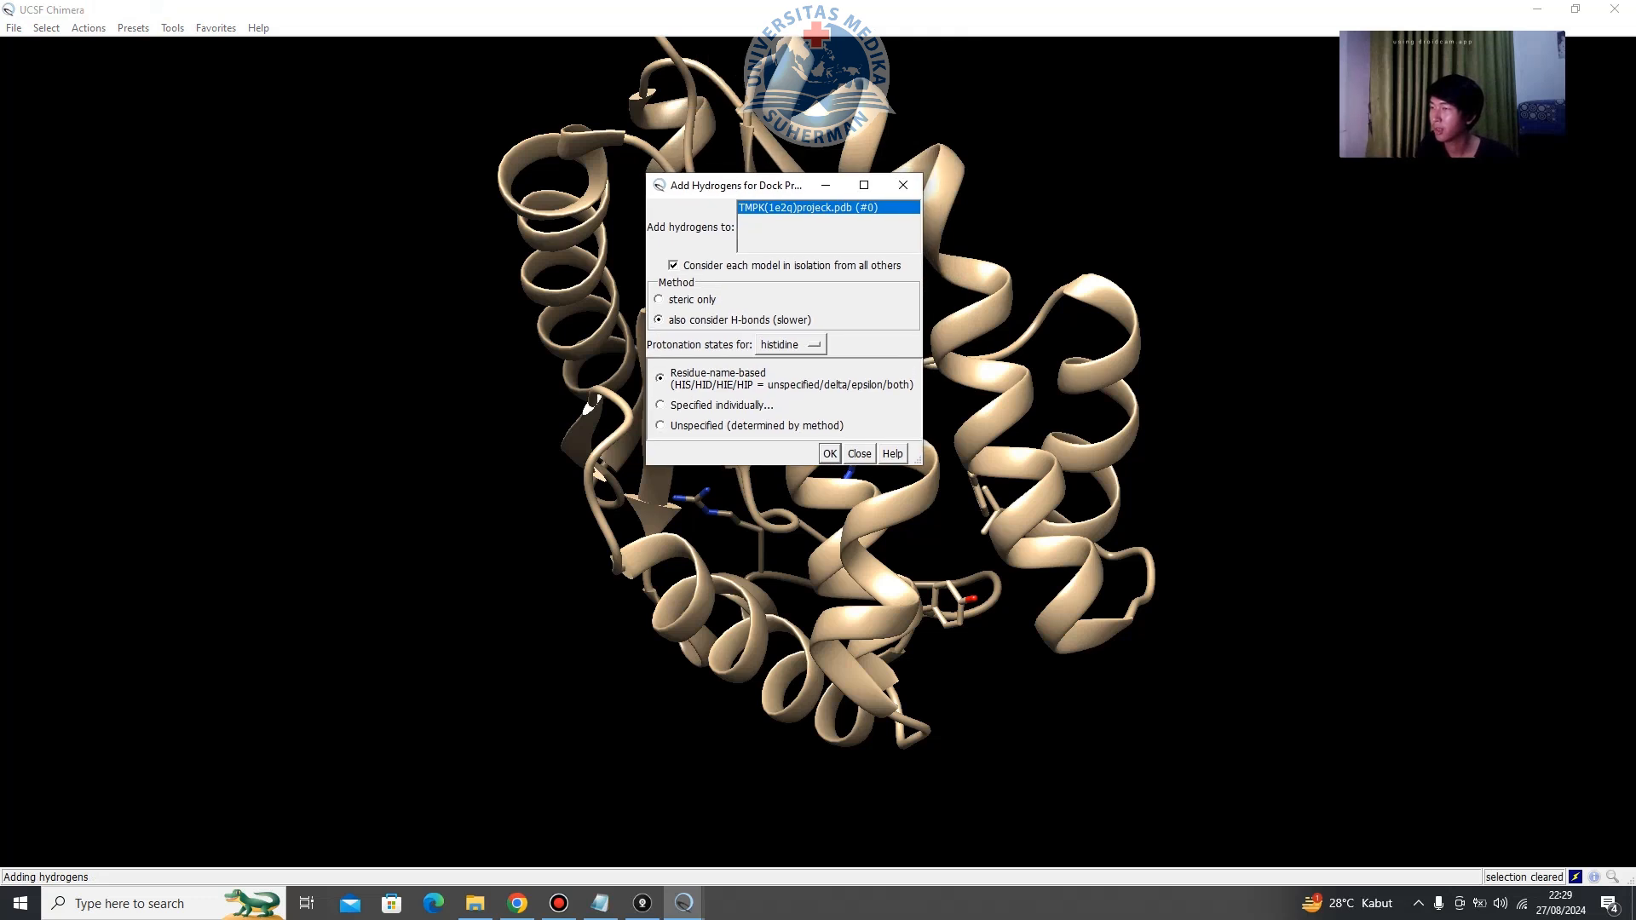
left_click(830, 454)
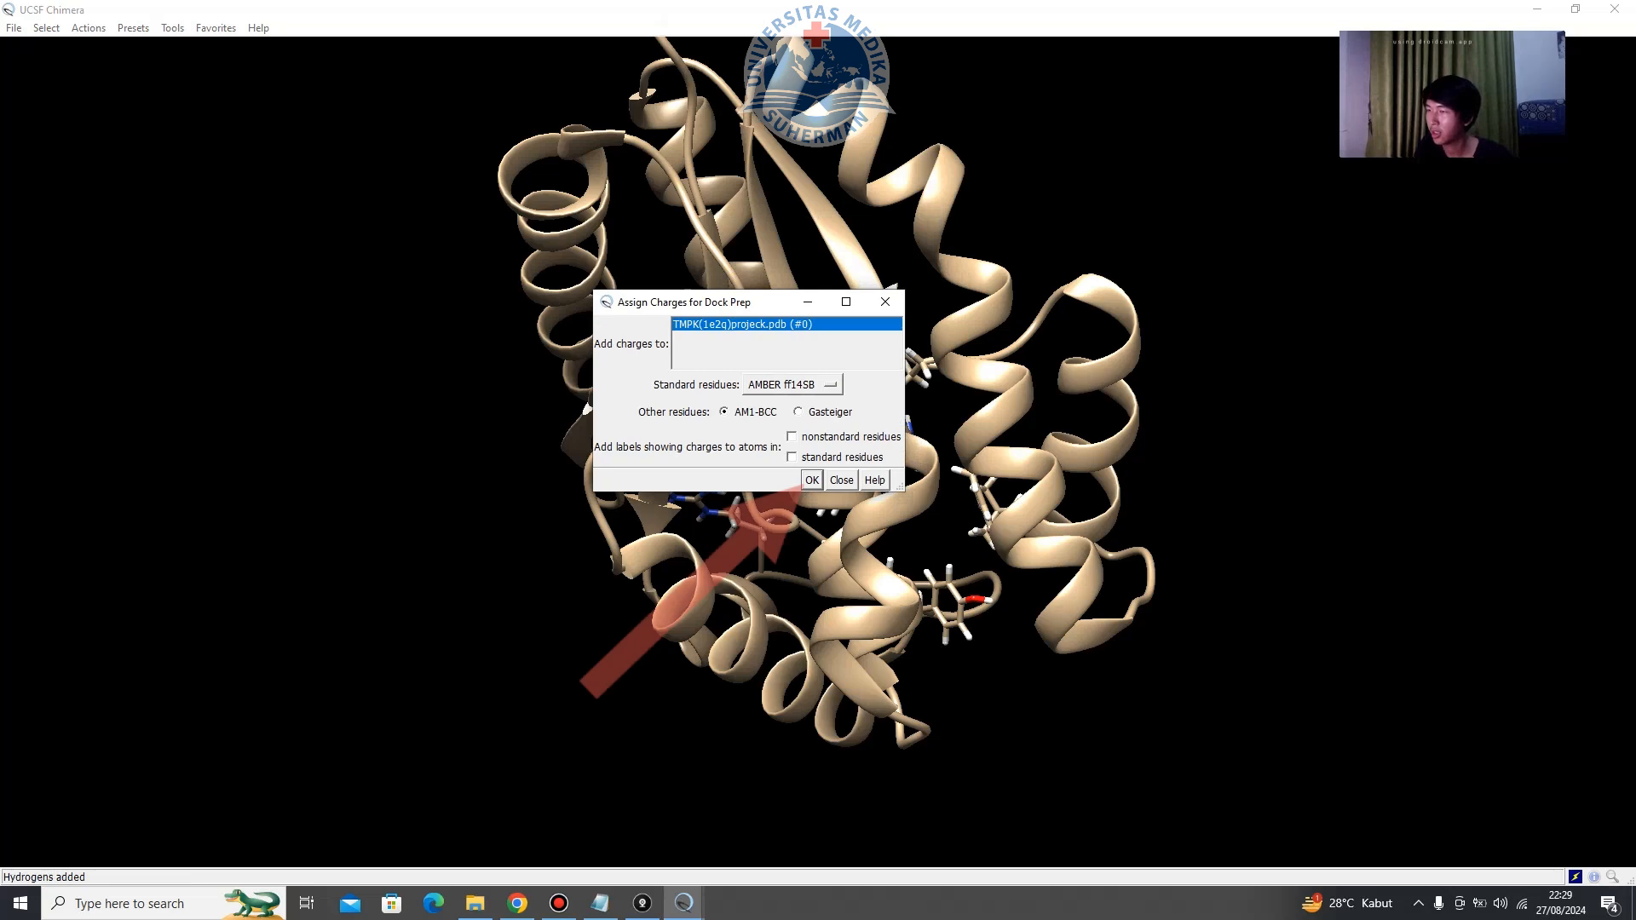
left_click(812, 480)
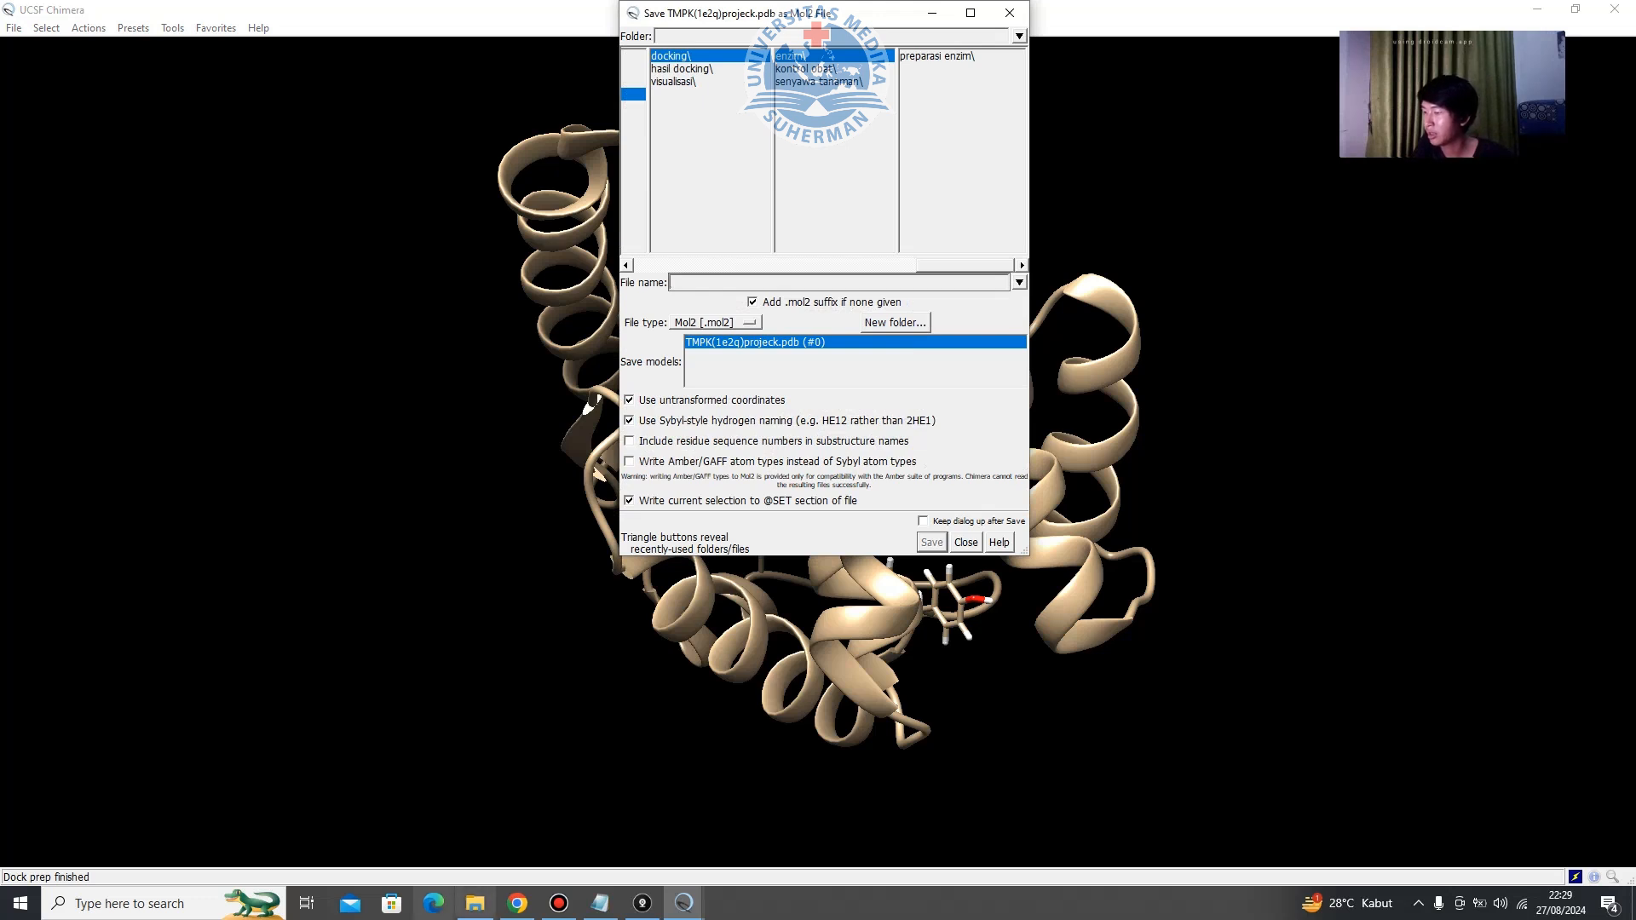
Check the preparasi enzim subfolders in File Explorer and set the Mol2 save location to preparasi enzim > mol2.
left_click(475, 903)
double_click(482, 624)
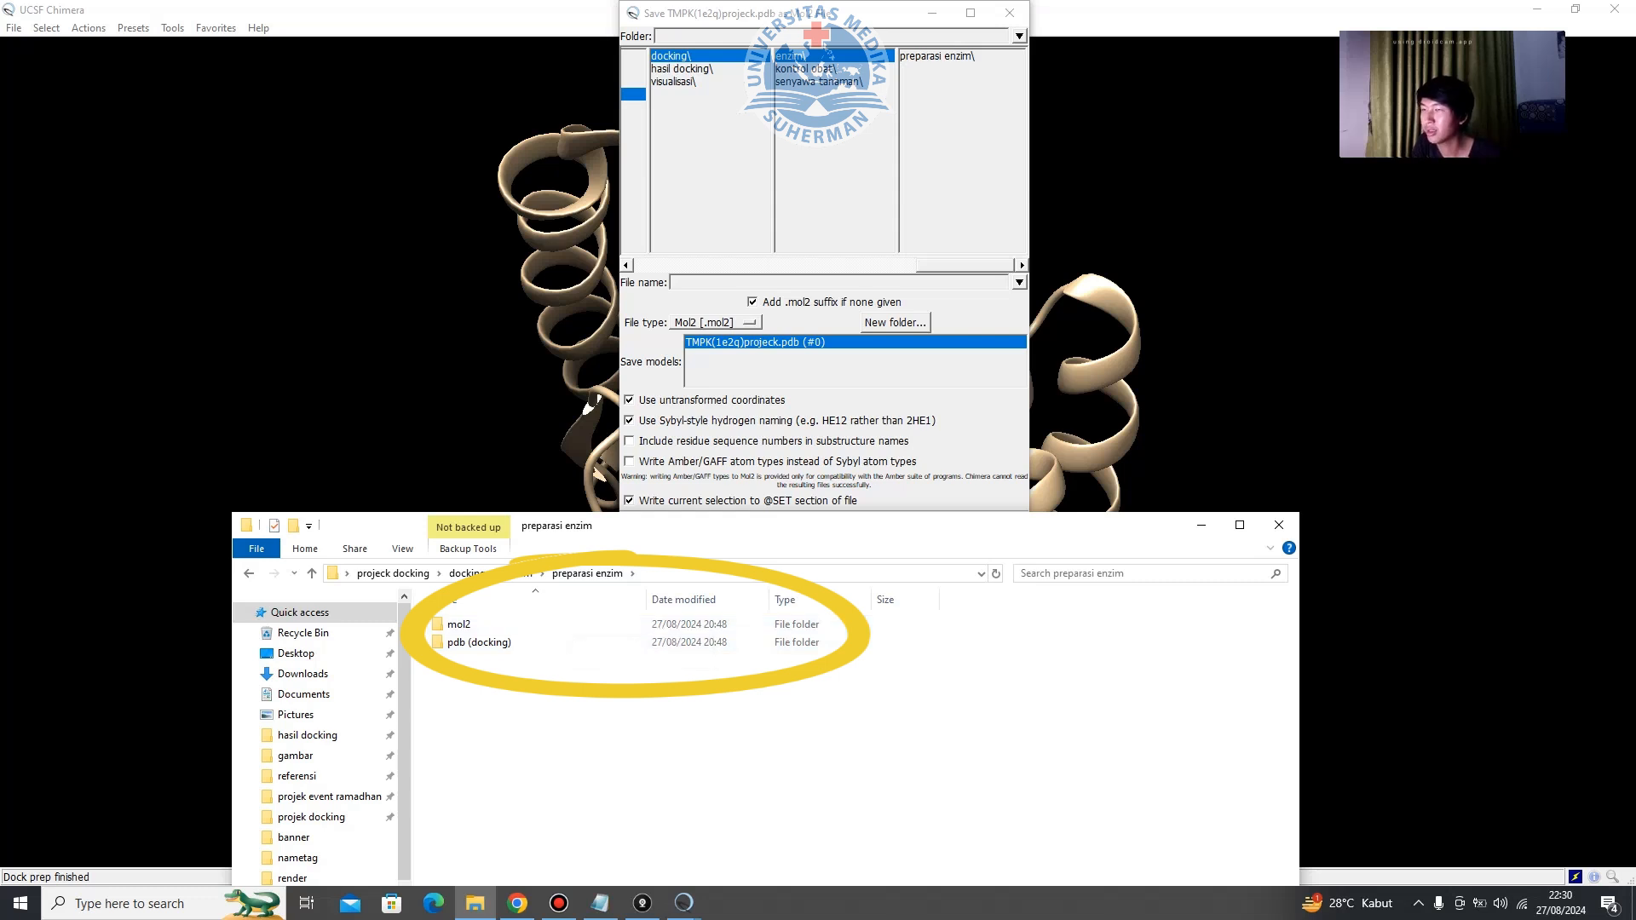
left_click(936, 57)
left_click(925, 56)
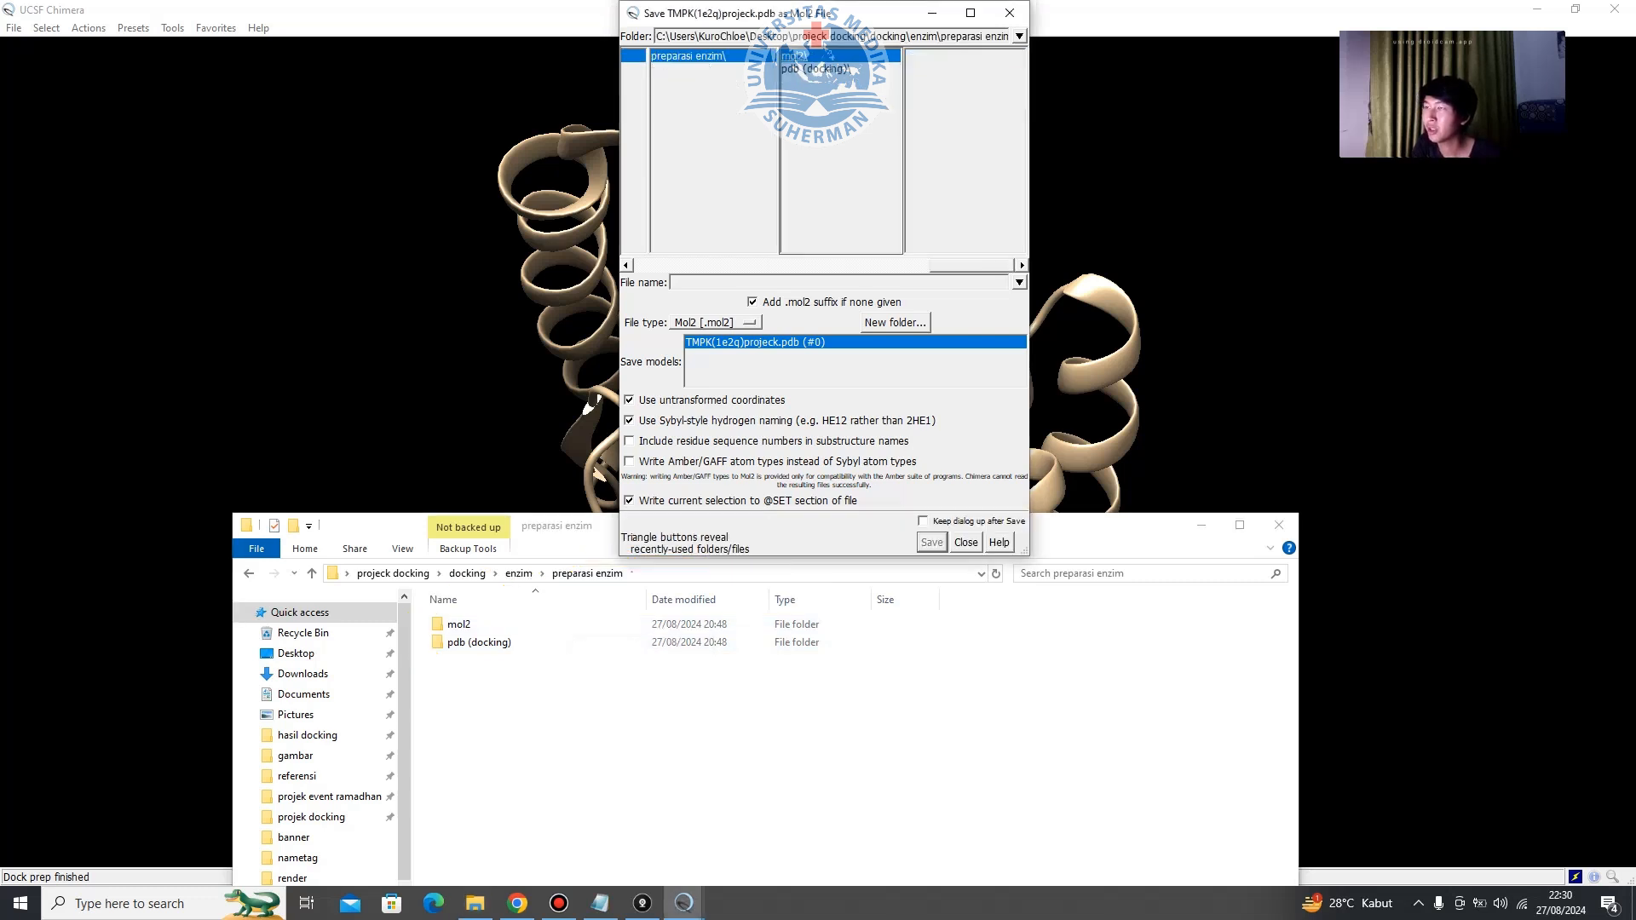
Name the Mol2 file TMPK_preparasi(projeck) and save it.
left_click(839, 283)
type("TM<")
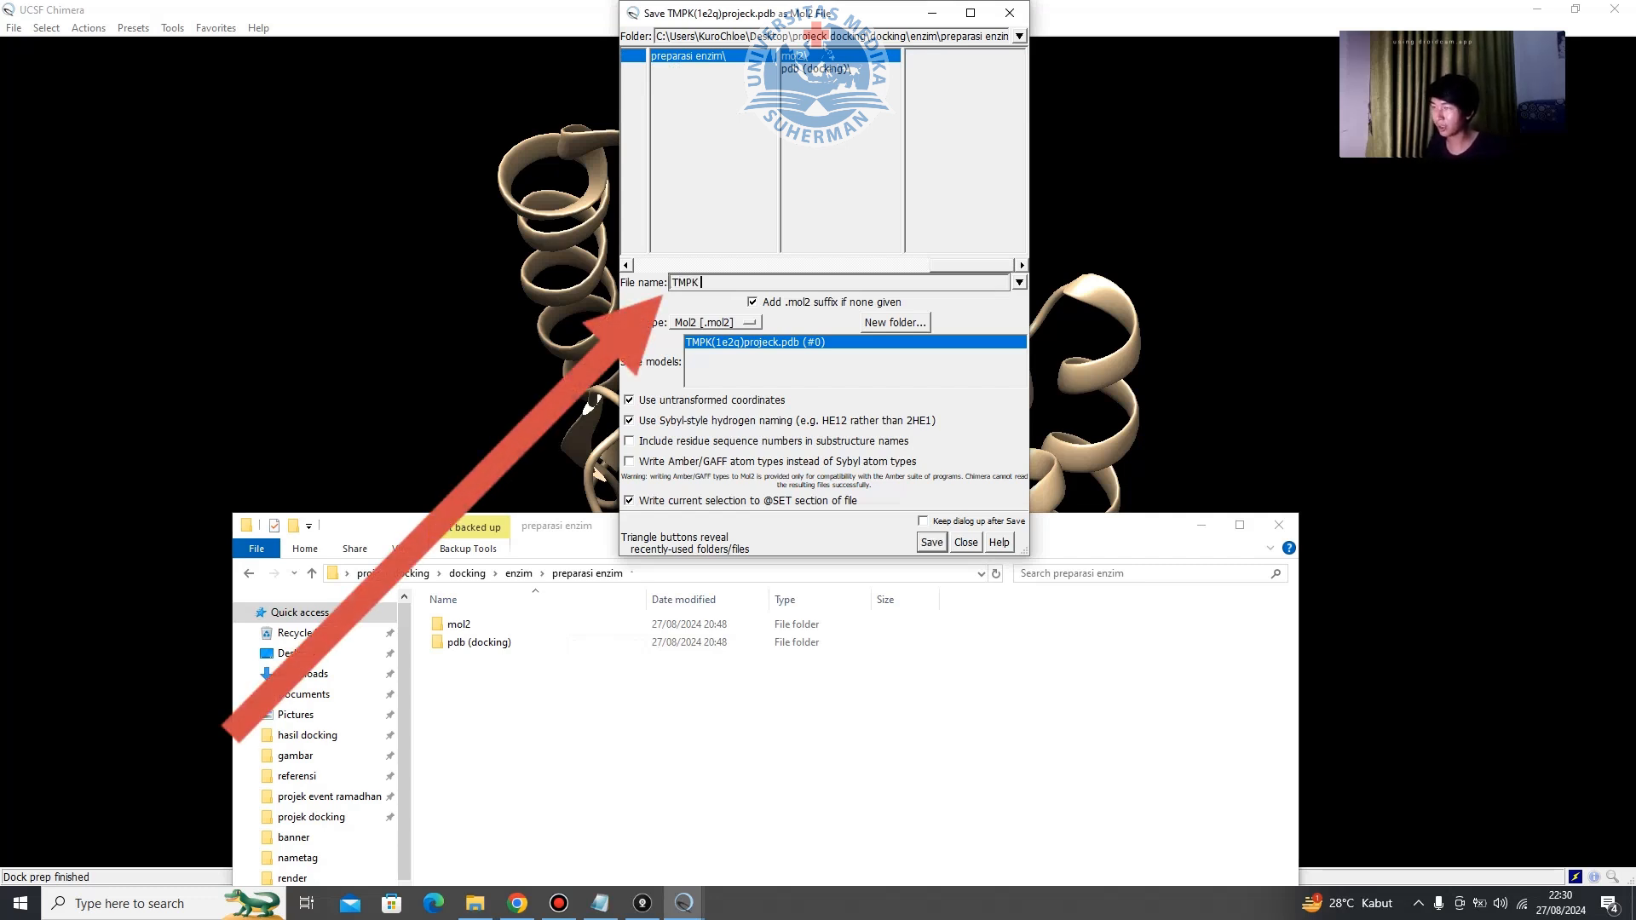
type("_preparas")
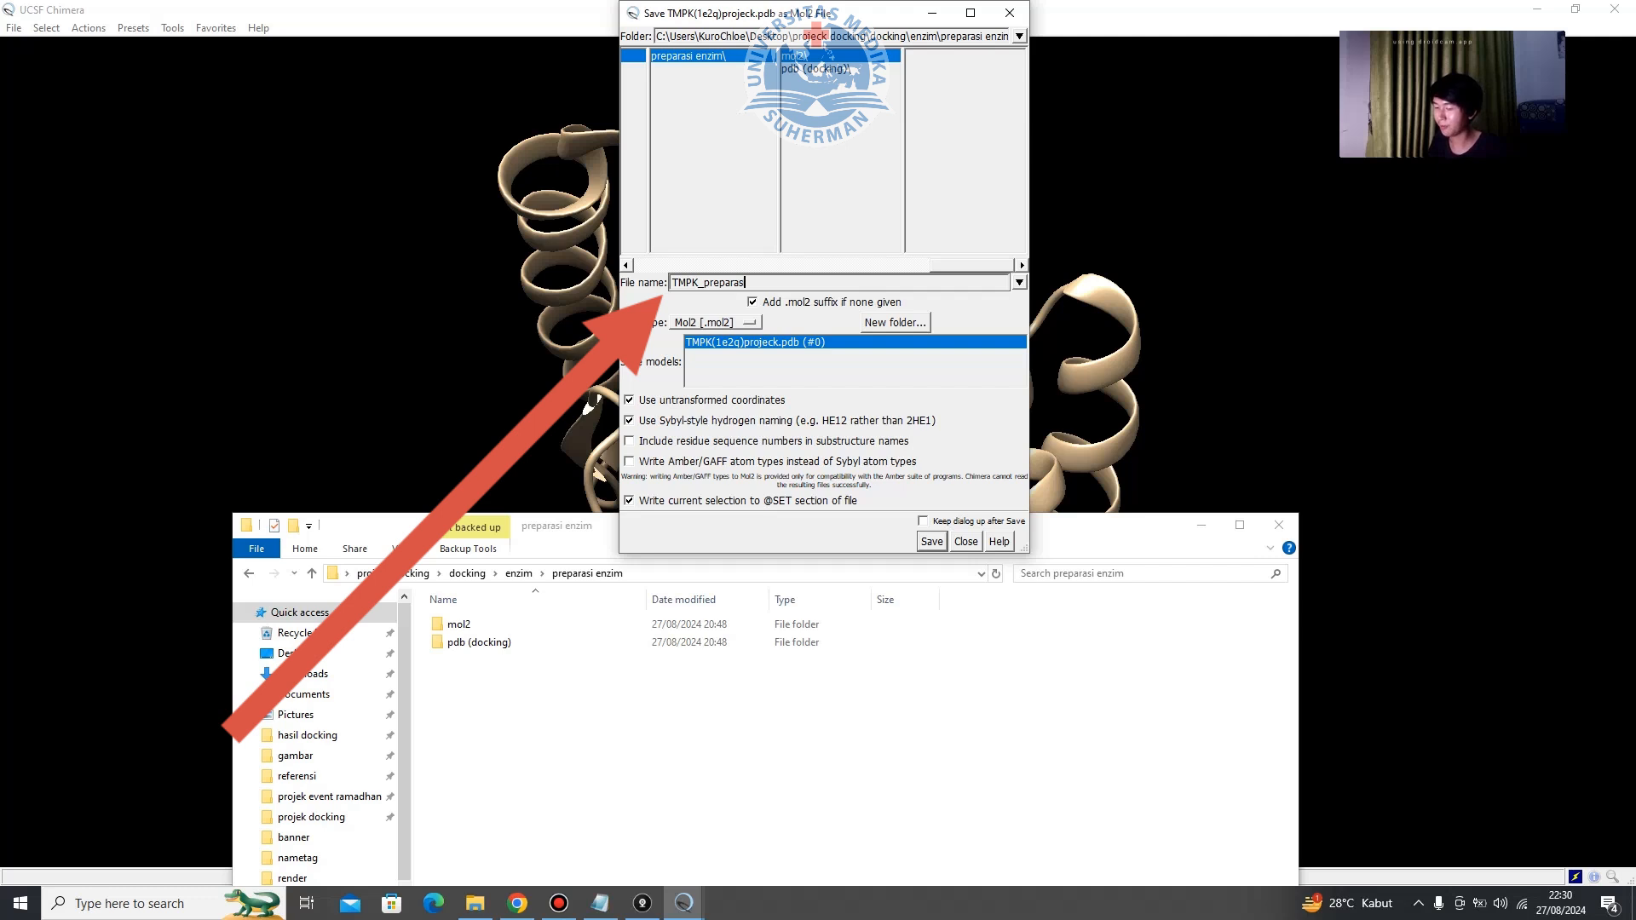
type("i(projeck")
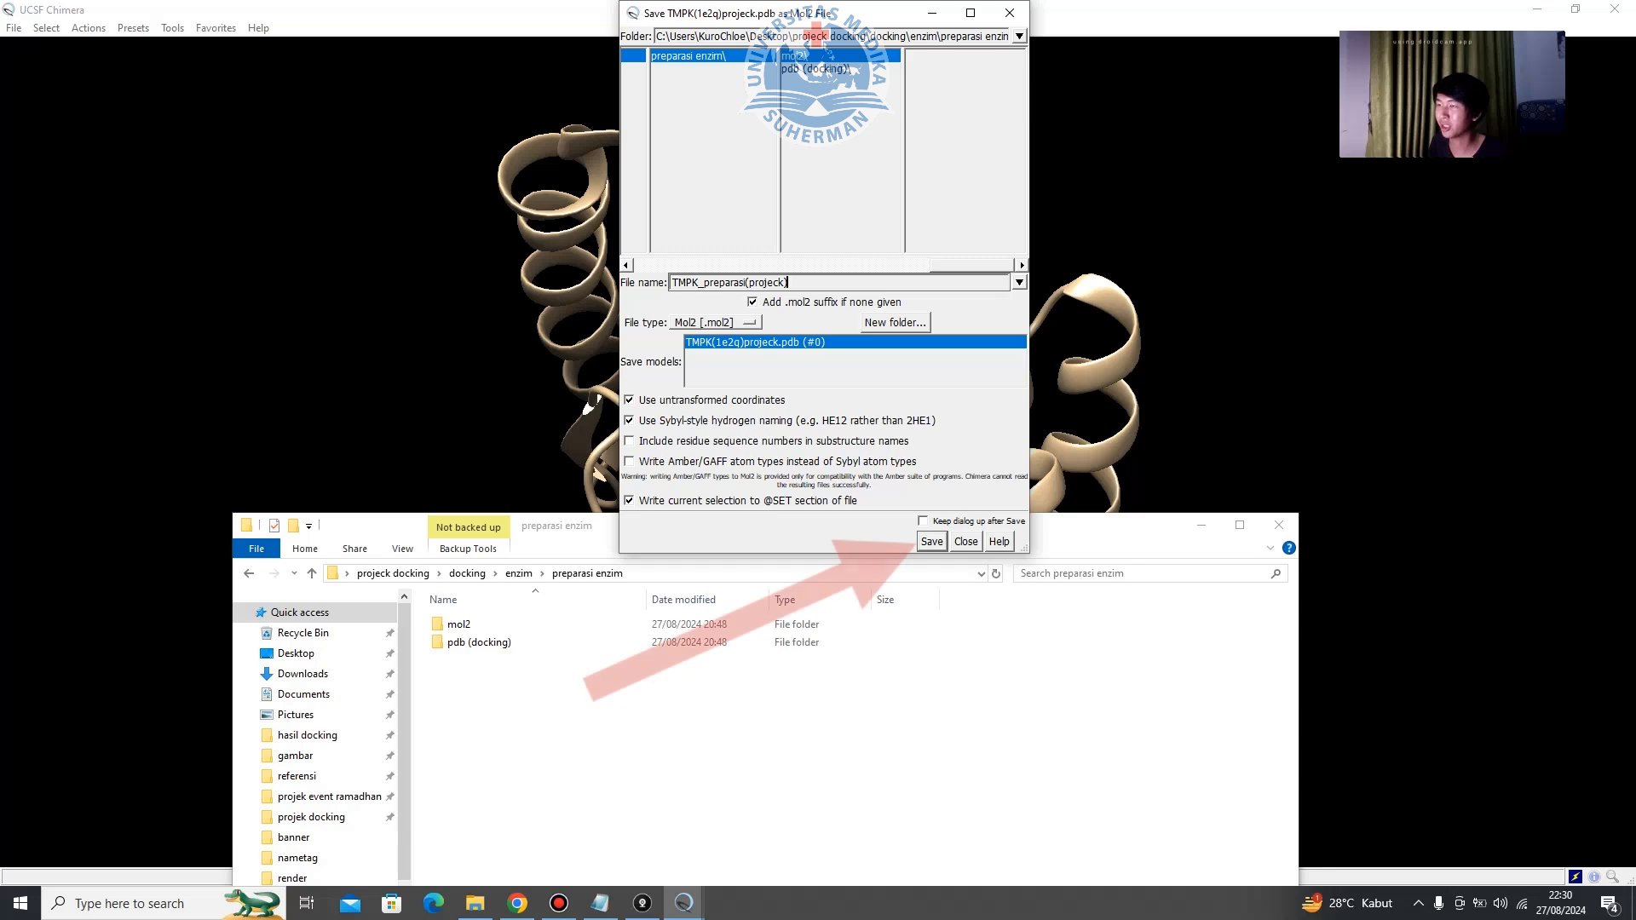
left_click(932, 542)
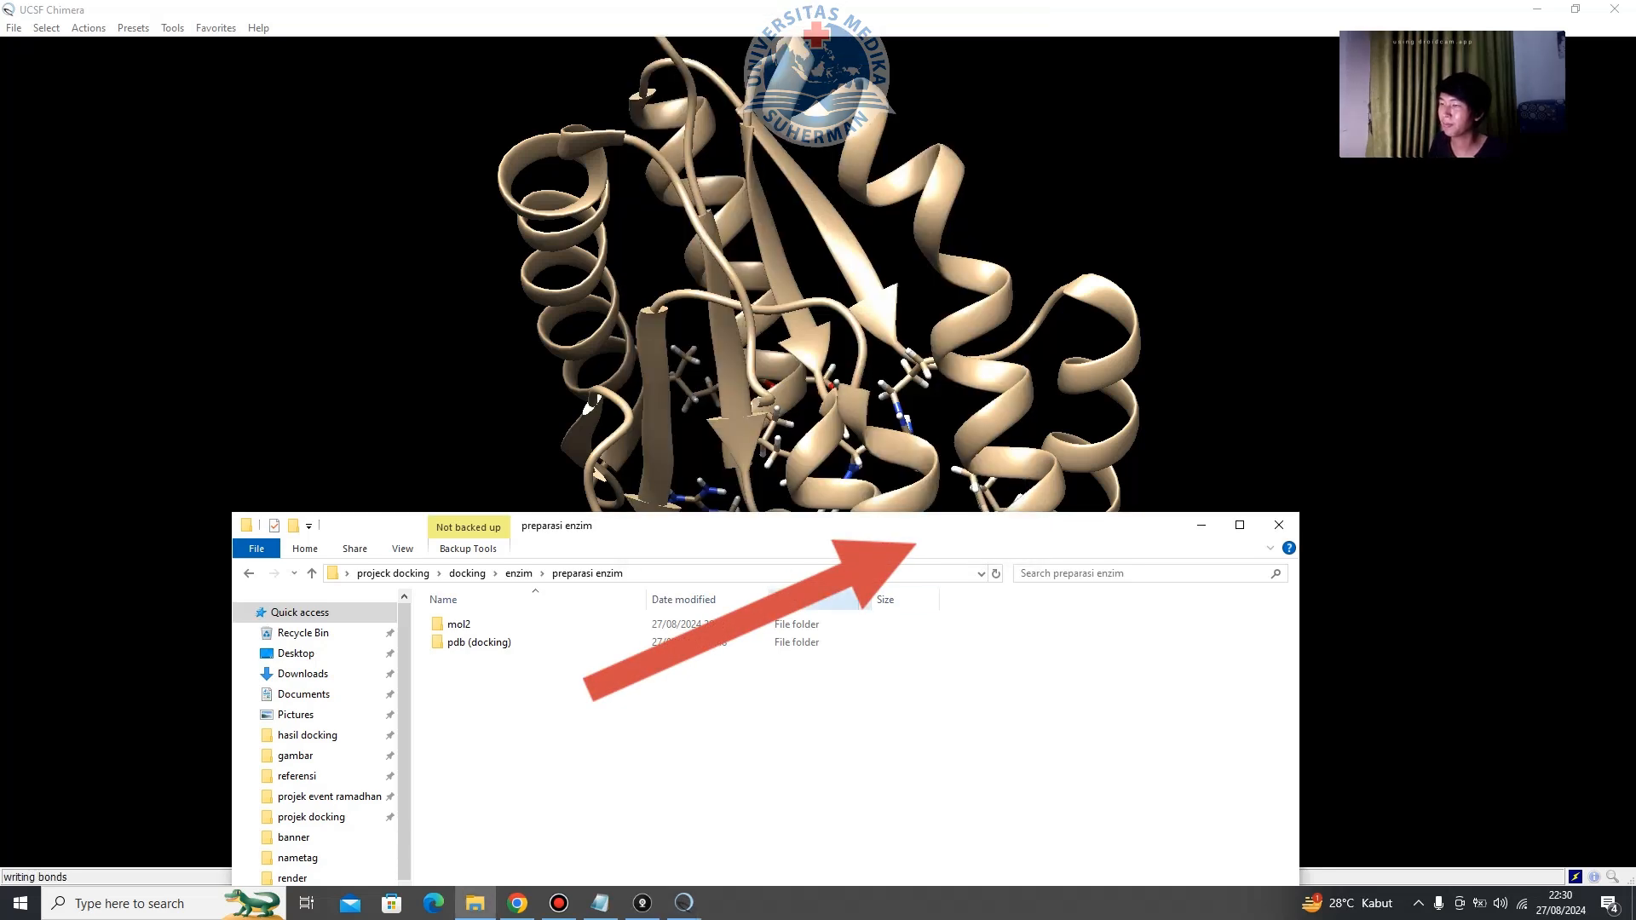
Check the mol2 folder in File Explorer for the saved file and return to the preparasi enzim folder.
left_click_drag(895, 526, 847, 346)
double_click(417, 445)
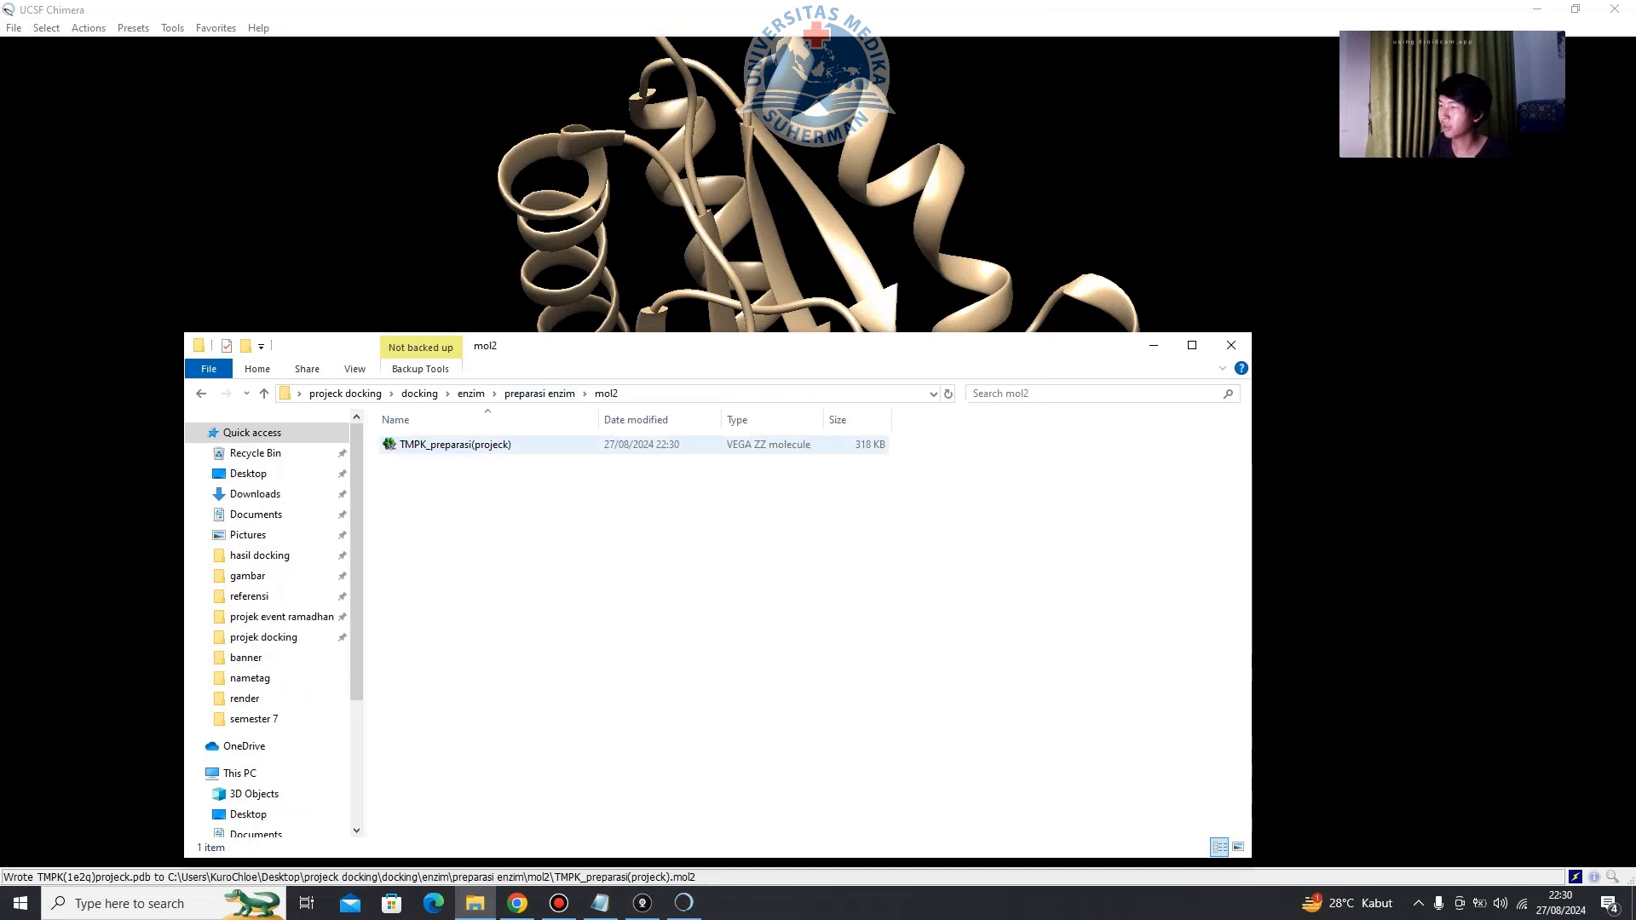
left_click(540, 393)
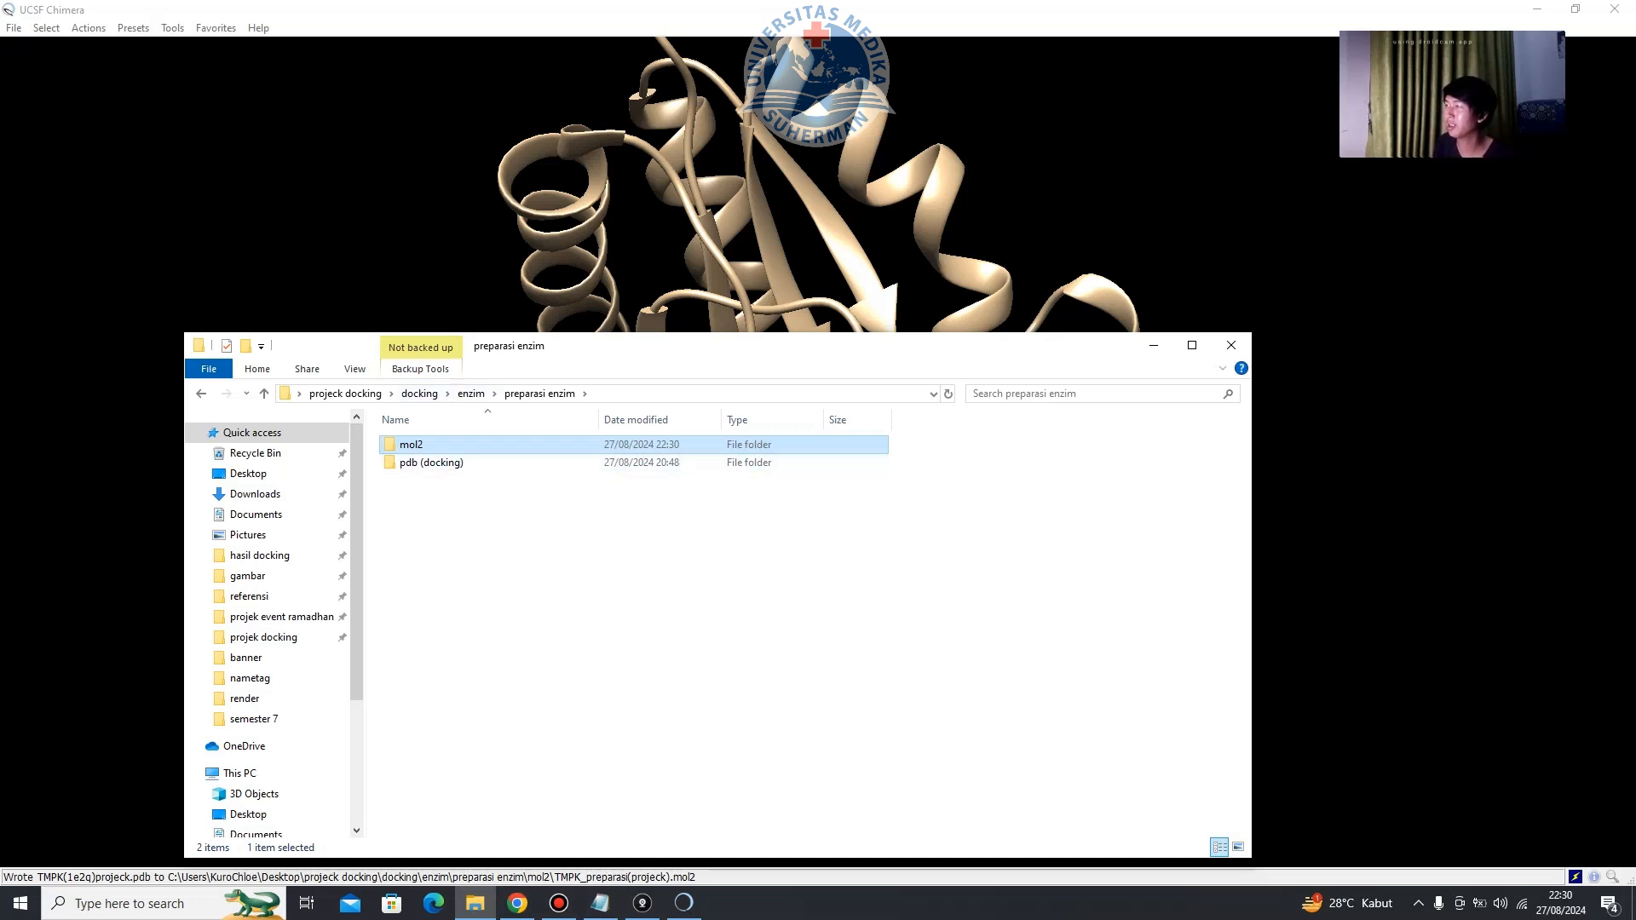
Switch back to Chimera and save the prepared structure as PDB file TMPK_Preparasi(docking) in preparasi enzim > pdb (docking).
left_click(684, 903)
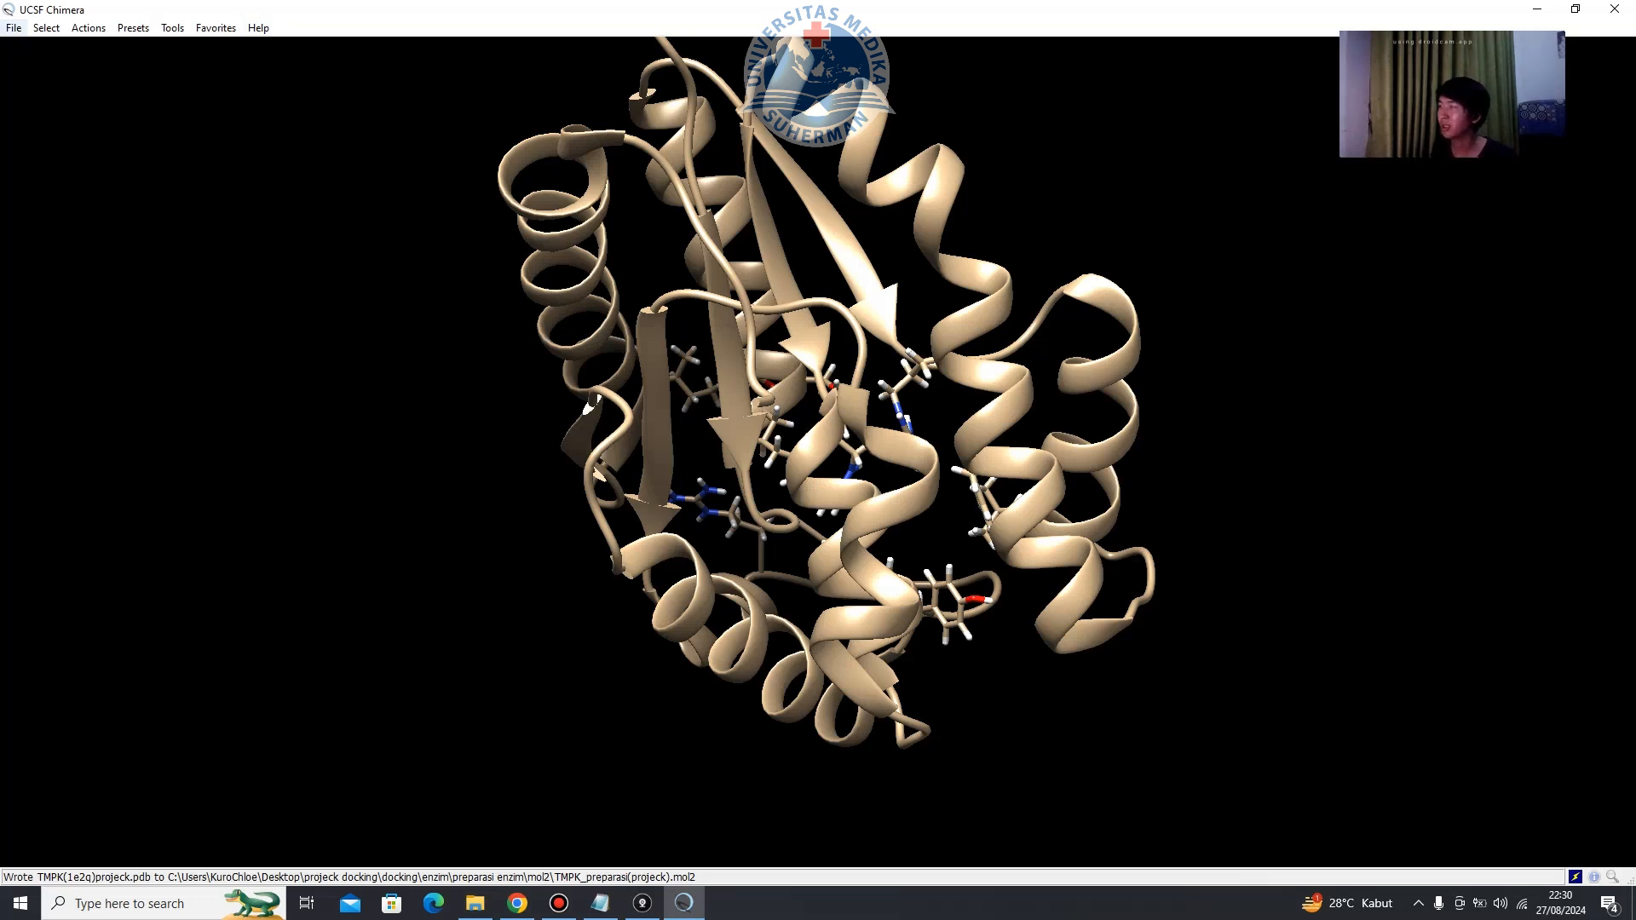
left_click(13, 27)
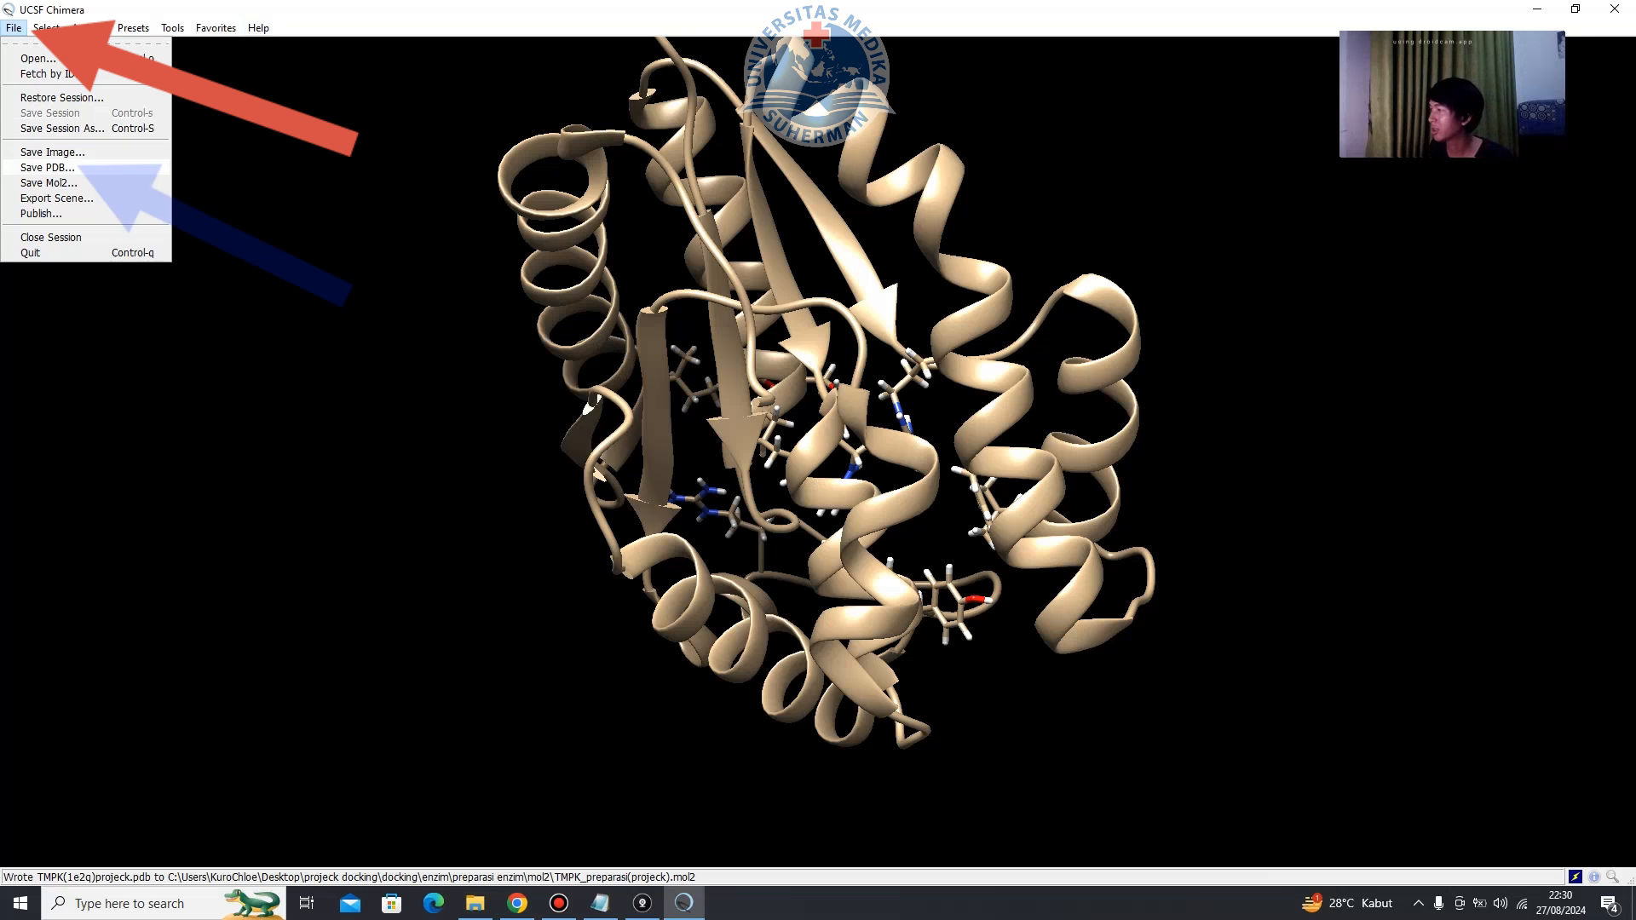
left_click(47, 167)
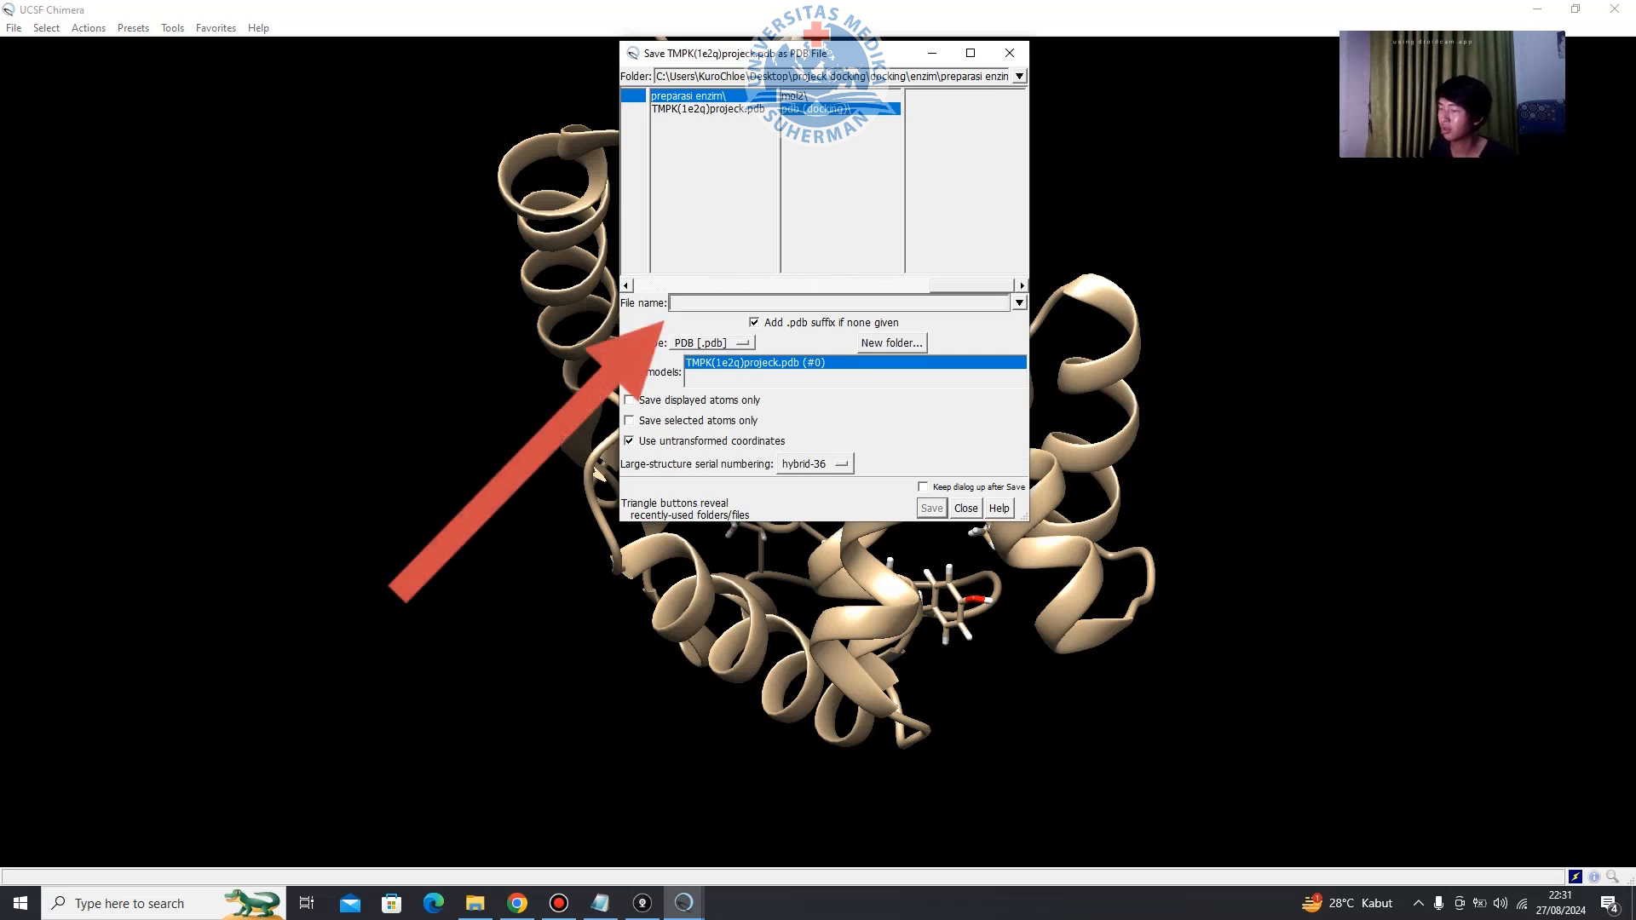
type("TMPK")
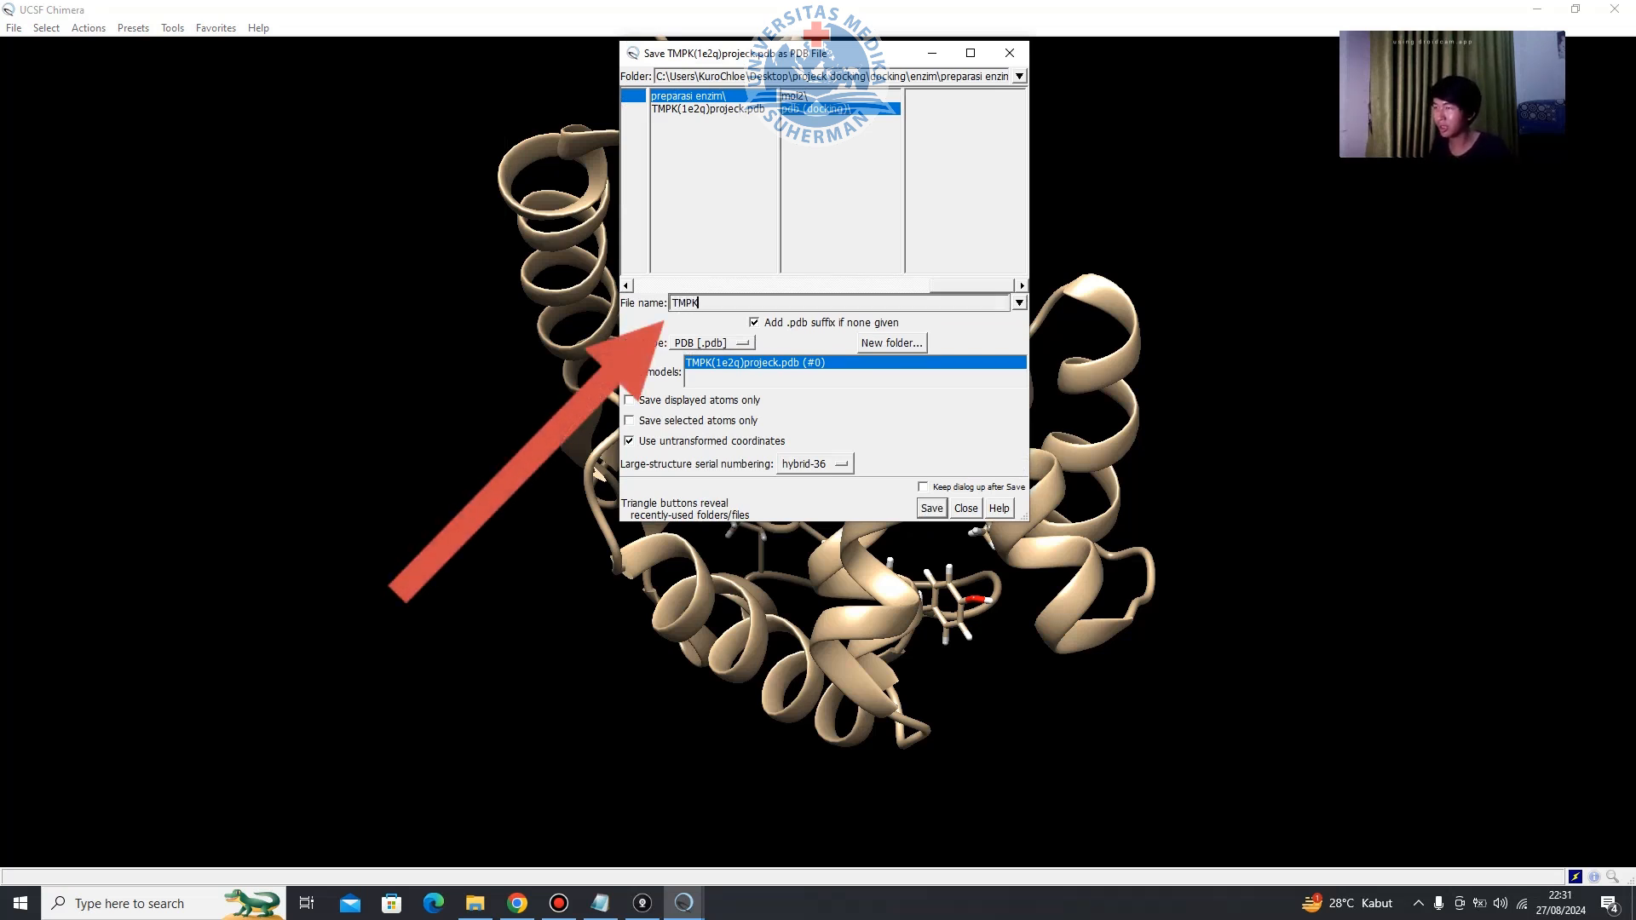
type("_Preparasi(docking")
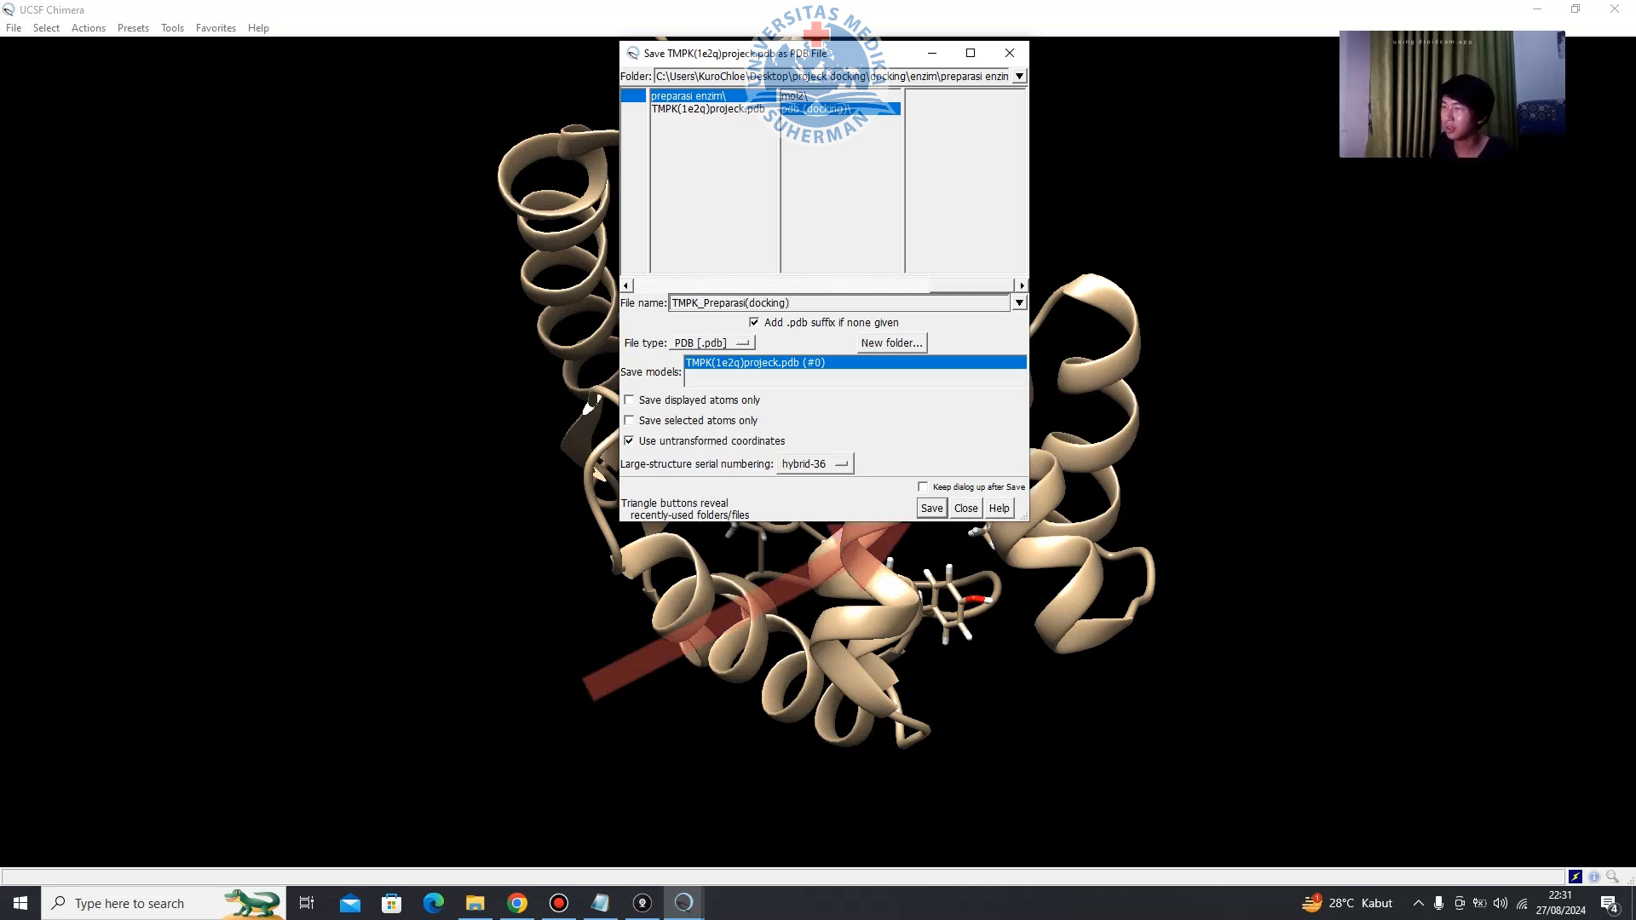
key("Return")
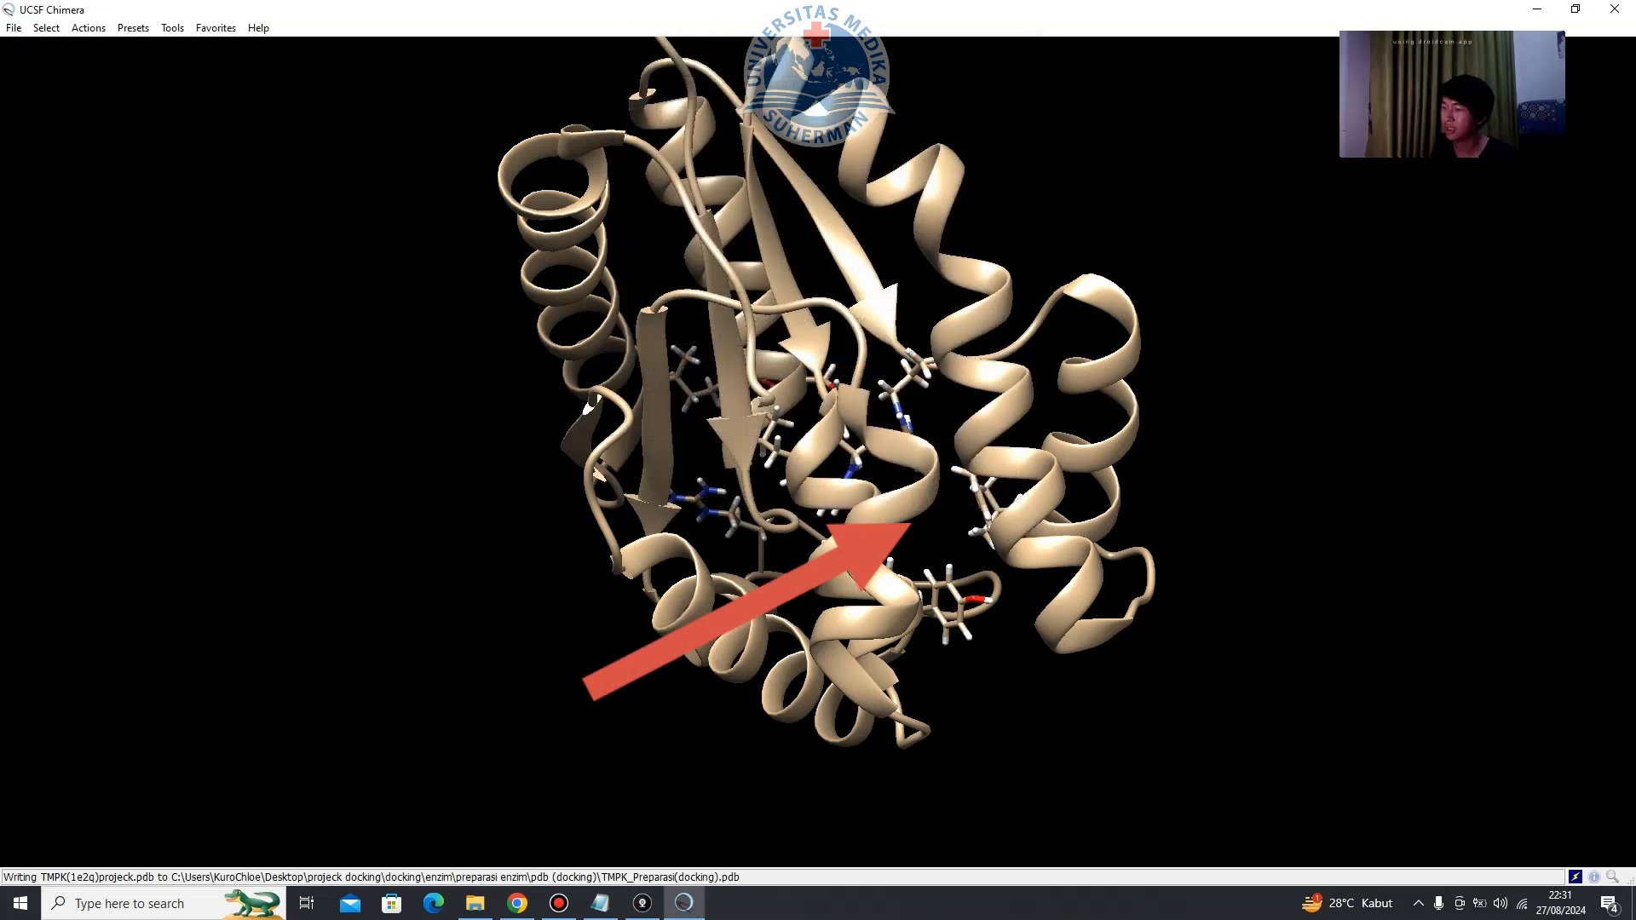
Check the pdb (docking) folder in File Explorer for the saved PDB file and minimize the window.
left_click(475, 903)
double_click(431, 463)
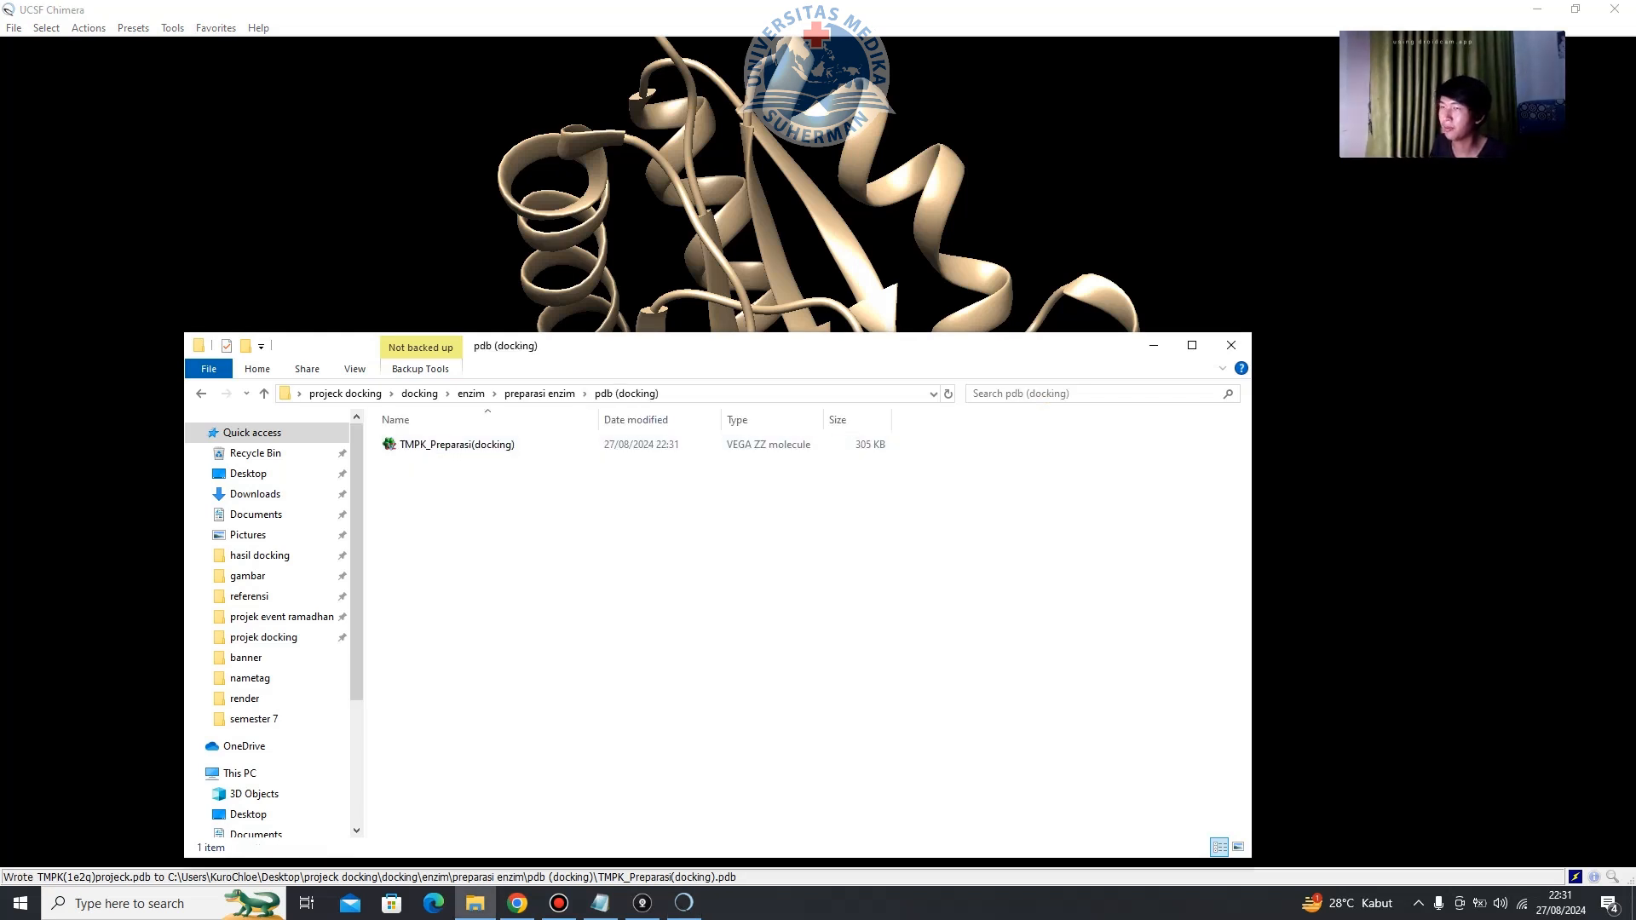
left_click(1154, 345)
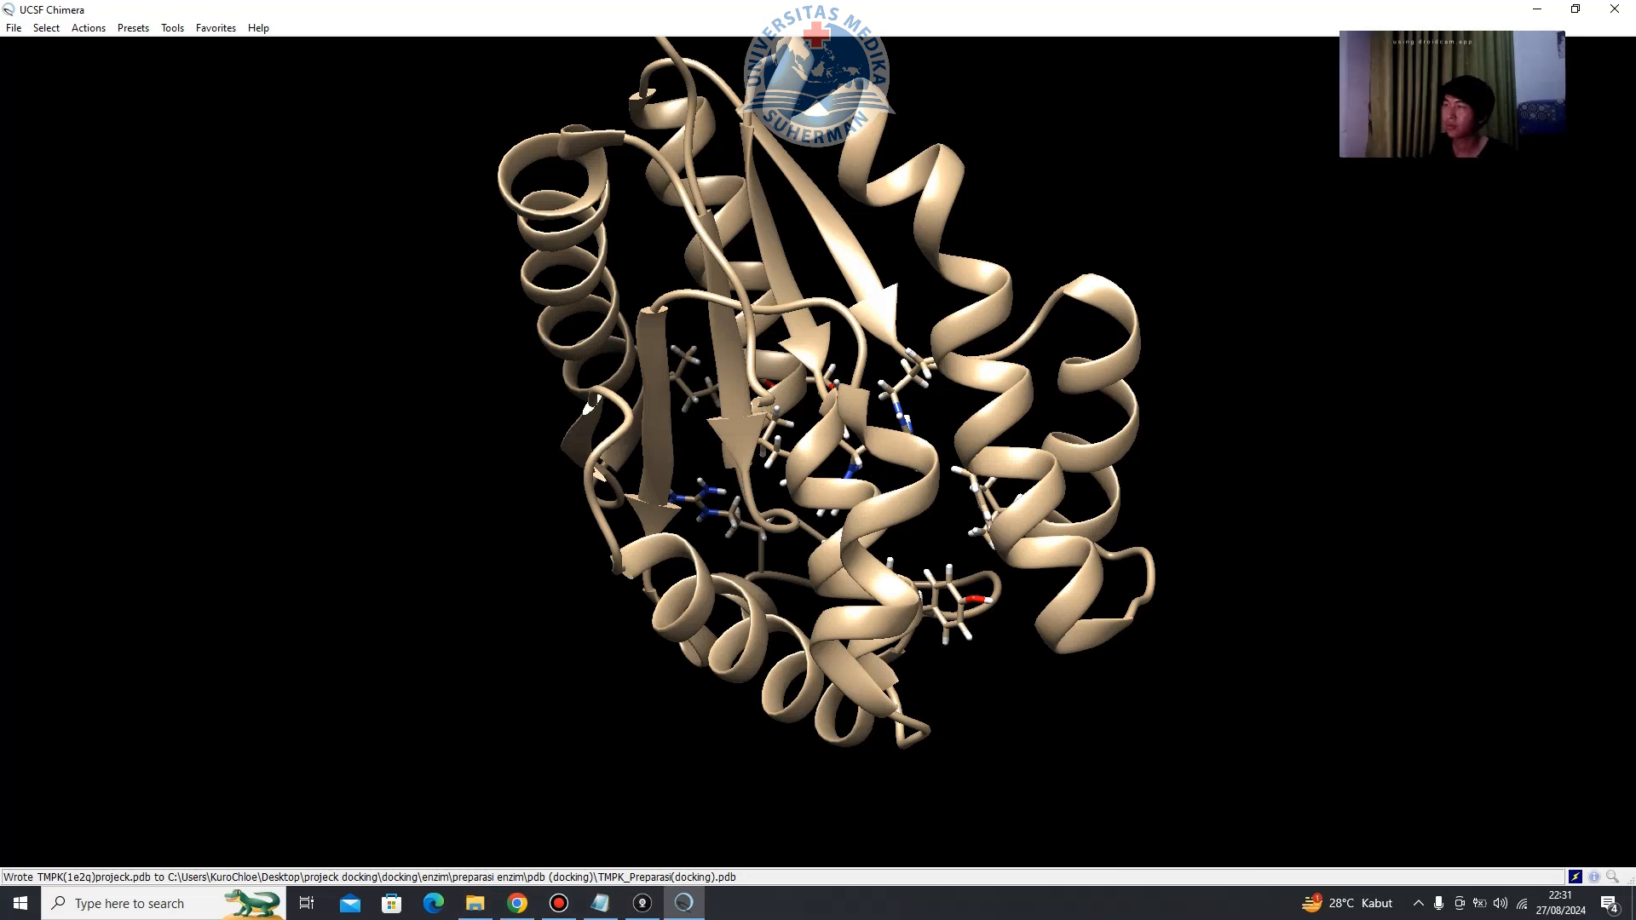
Restore the Chimera window to its smaller size, move it aside and close it.
left_click(1575, 10)
left_click_drag(852, 170, 763, 176)
left_click(1173, 175)
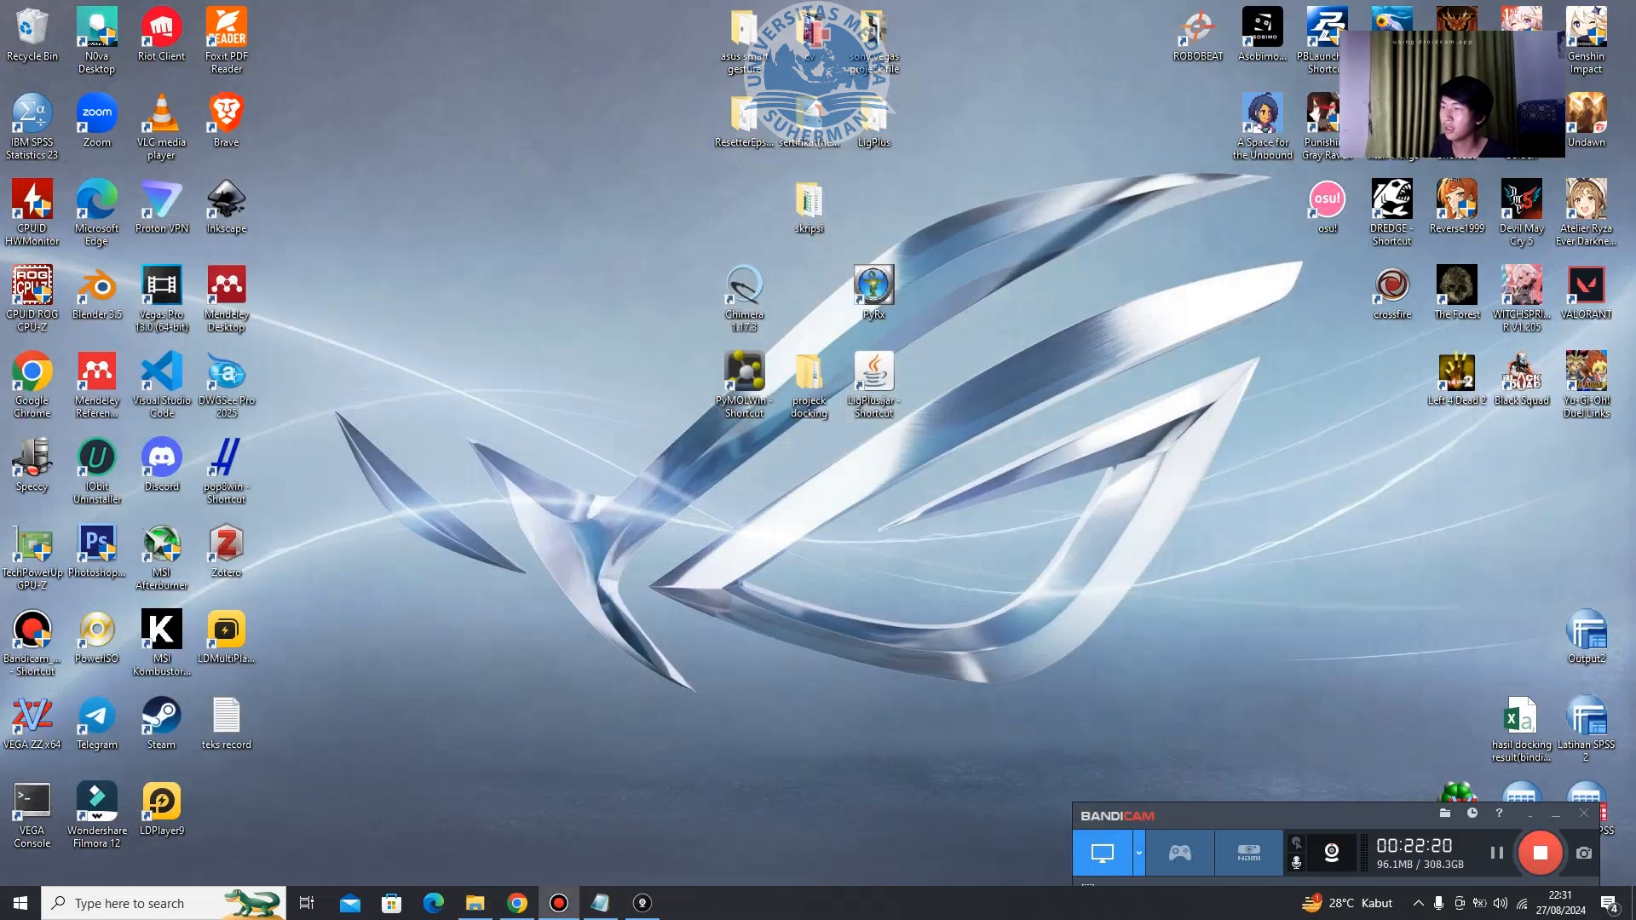
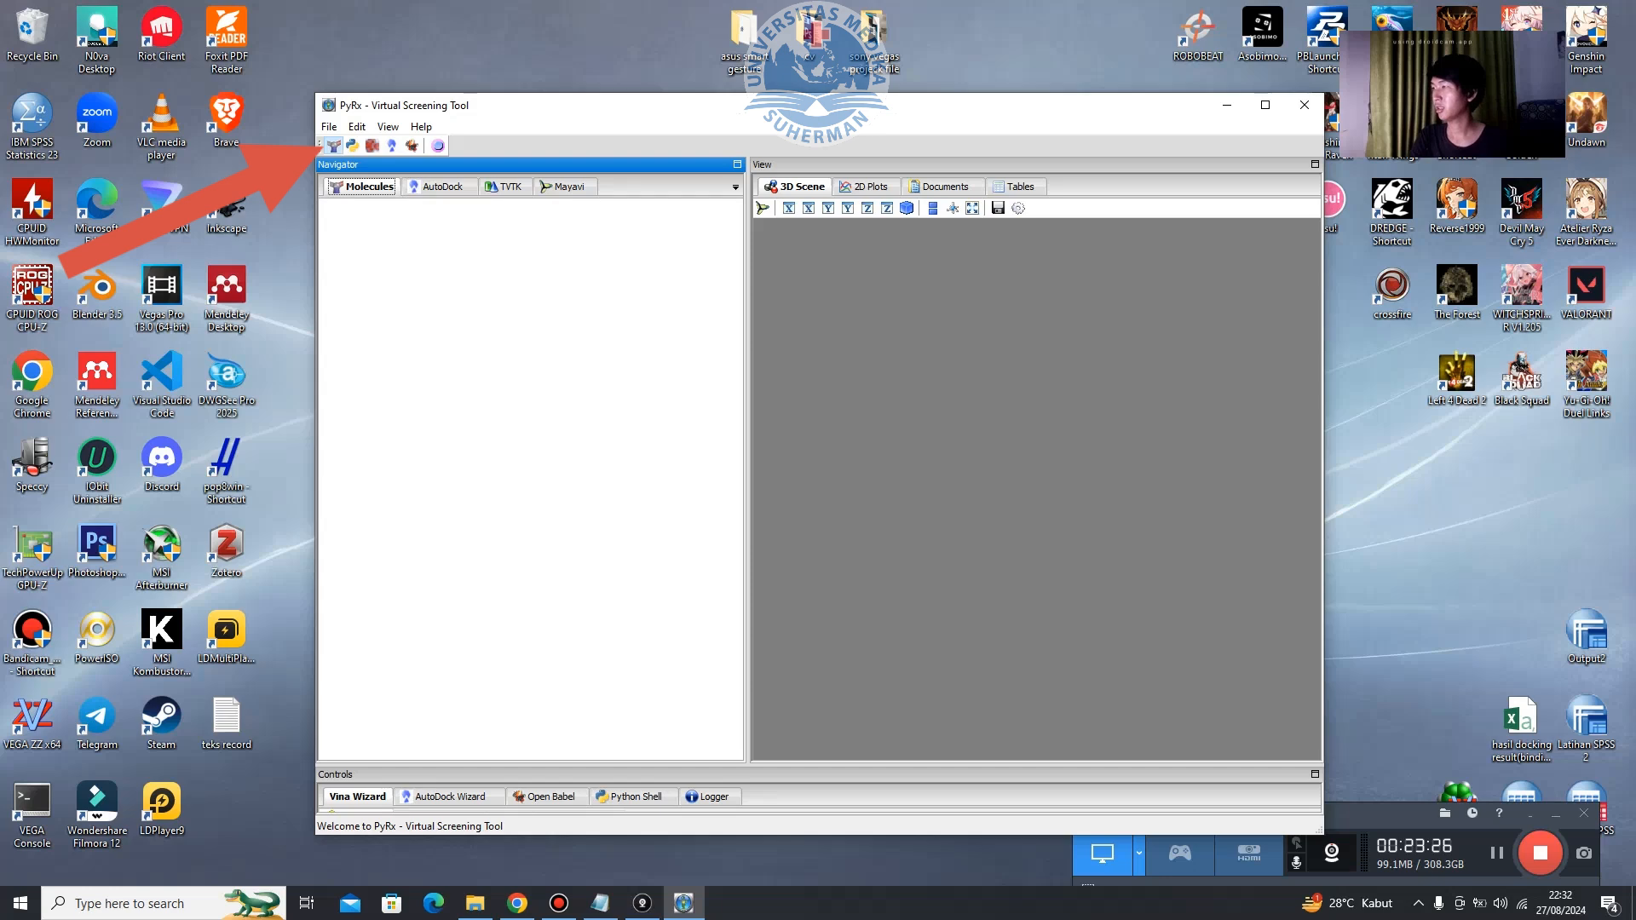
Load the enzyme file TMPK_Preparasi(docking) from projeck docking > docking > enzim > preparasi enzim > pdb (docking) on the Desktop.
left_click(333, 145)
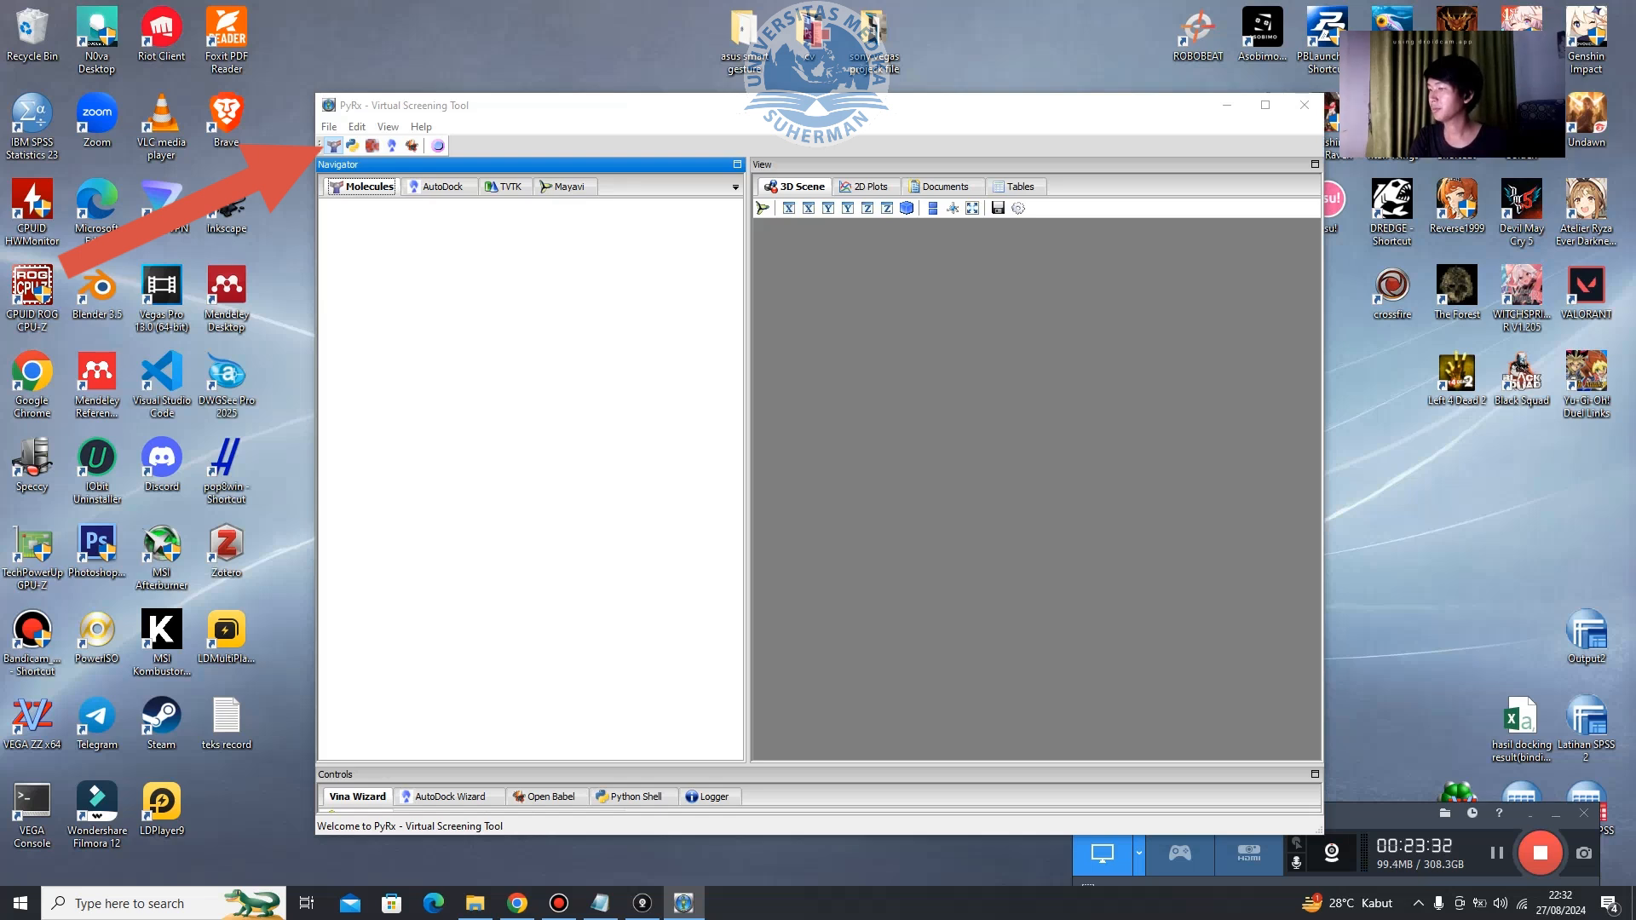
left_click(333, 145)
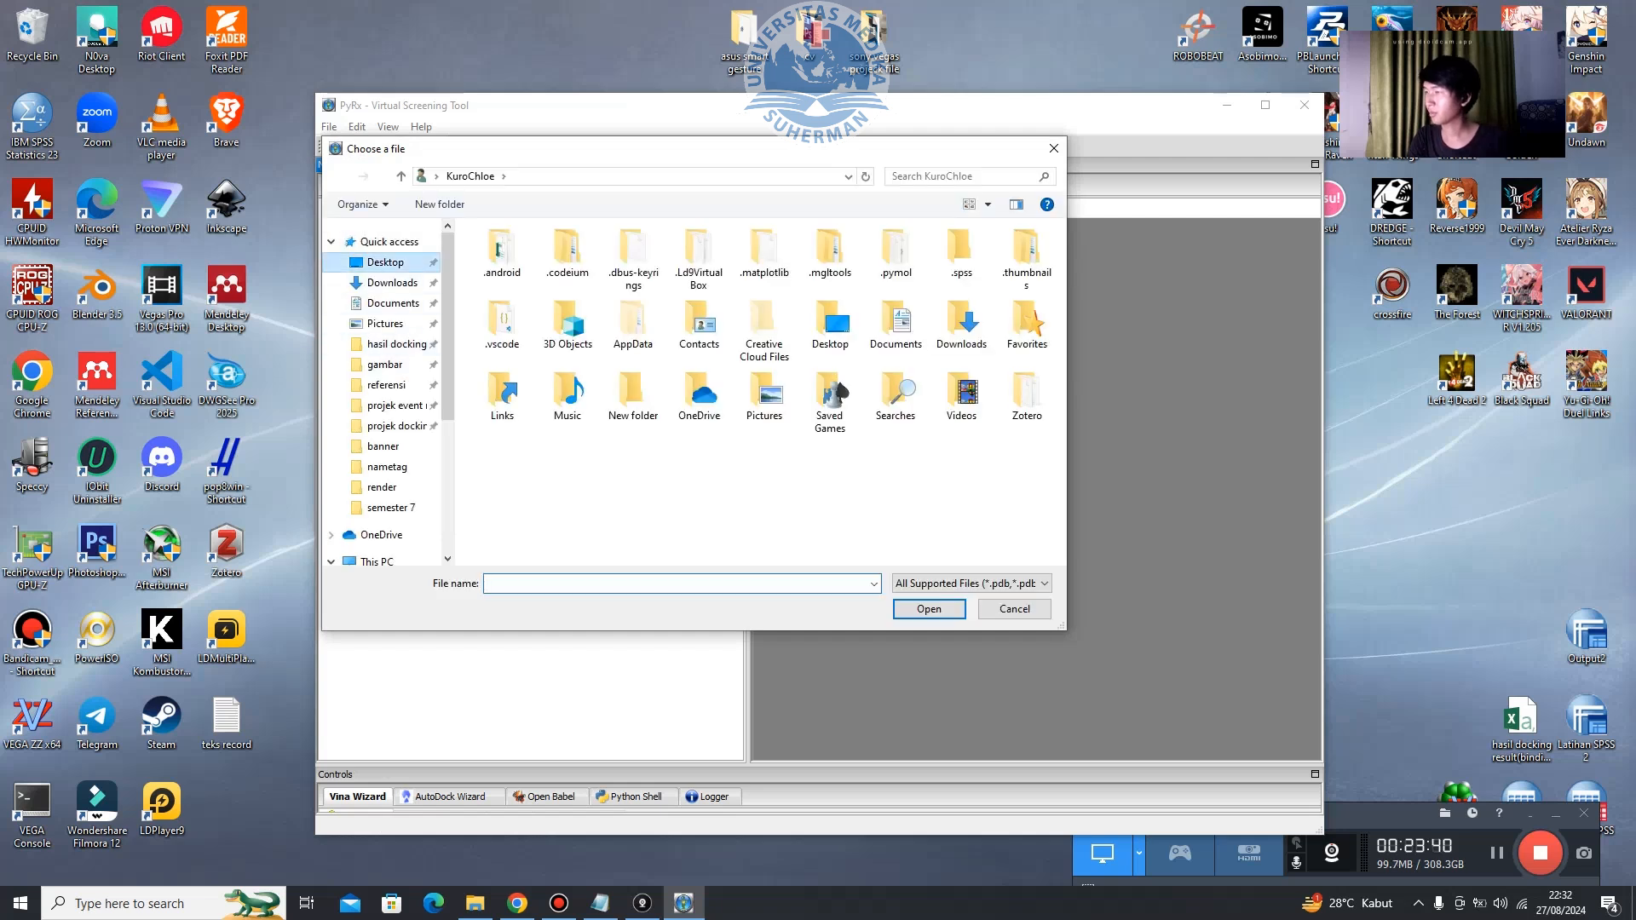
left_click(385, 262)
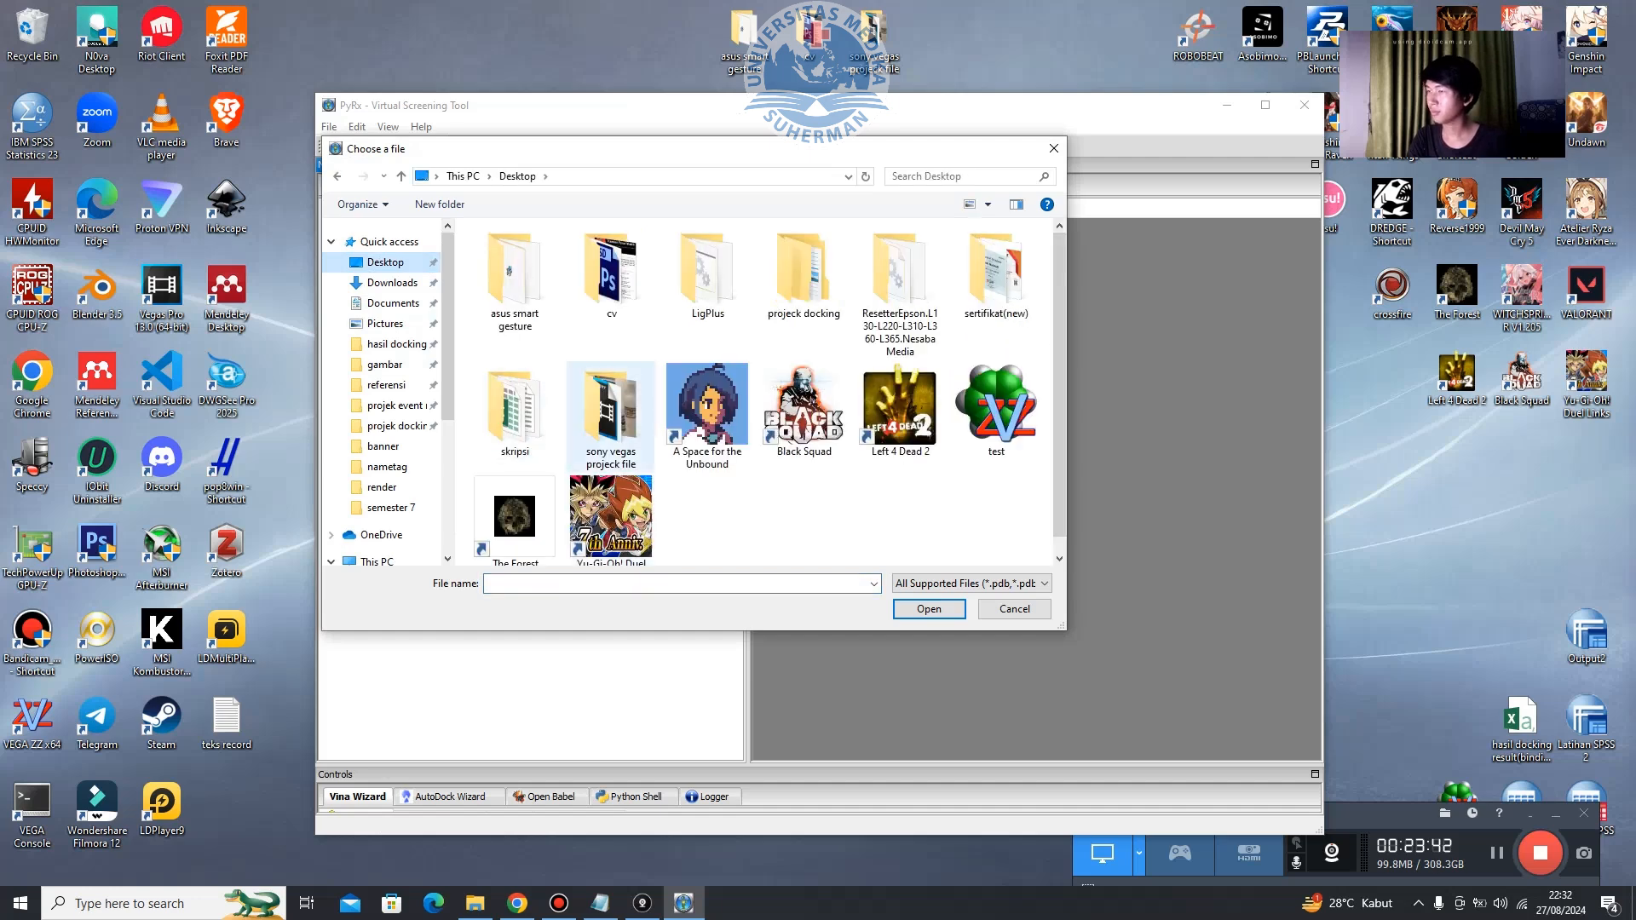
left_click(804, 275)
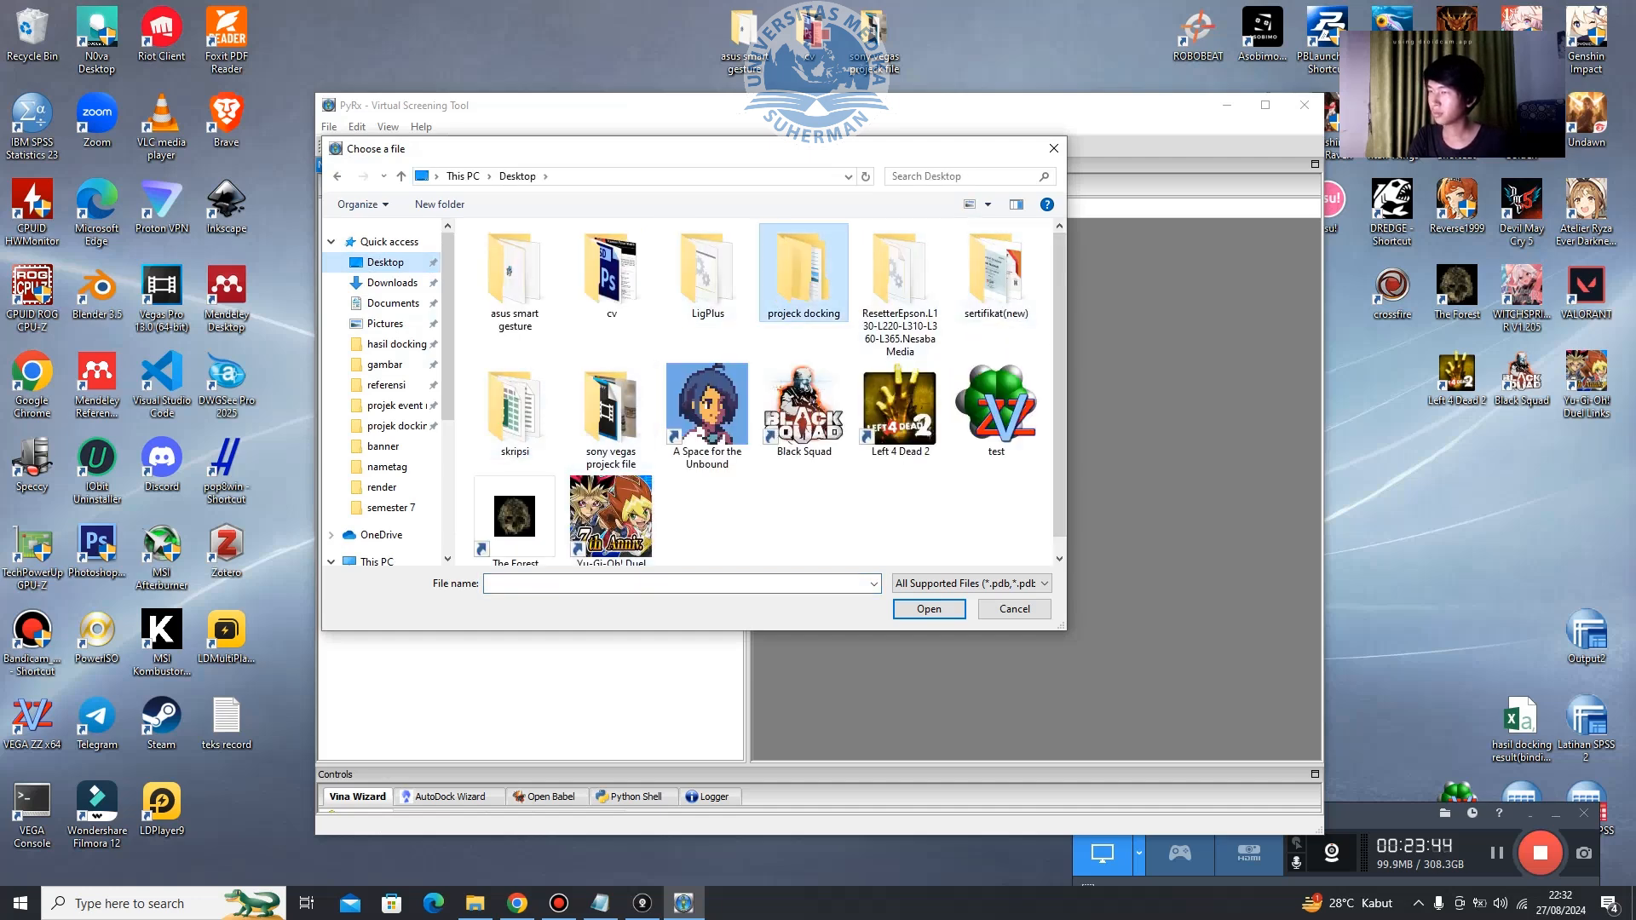
double_click(804, 274)
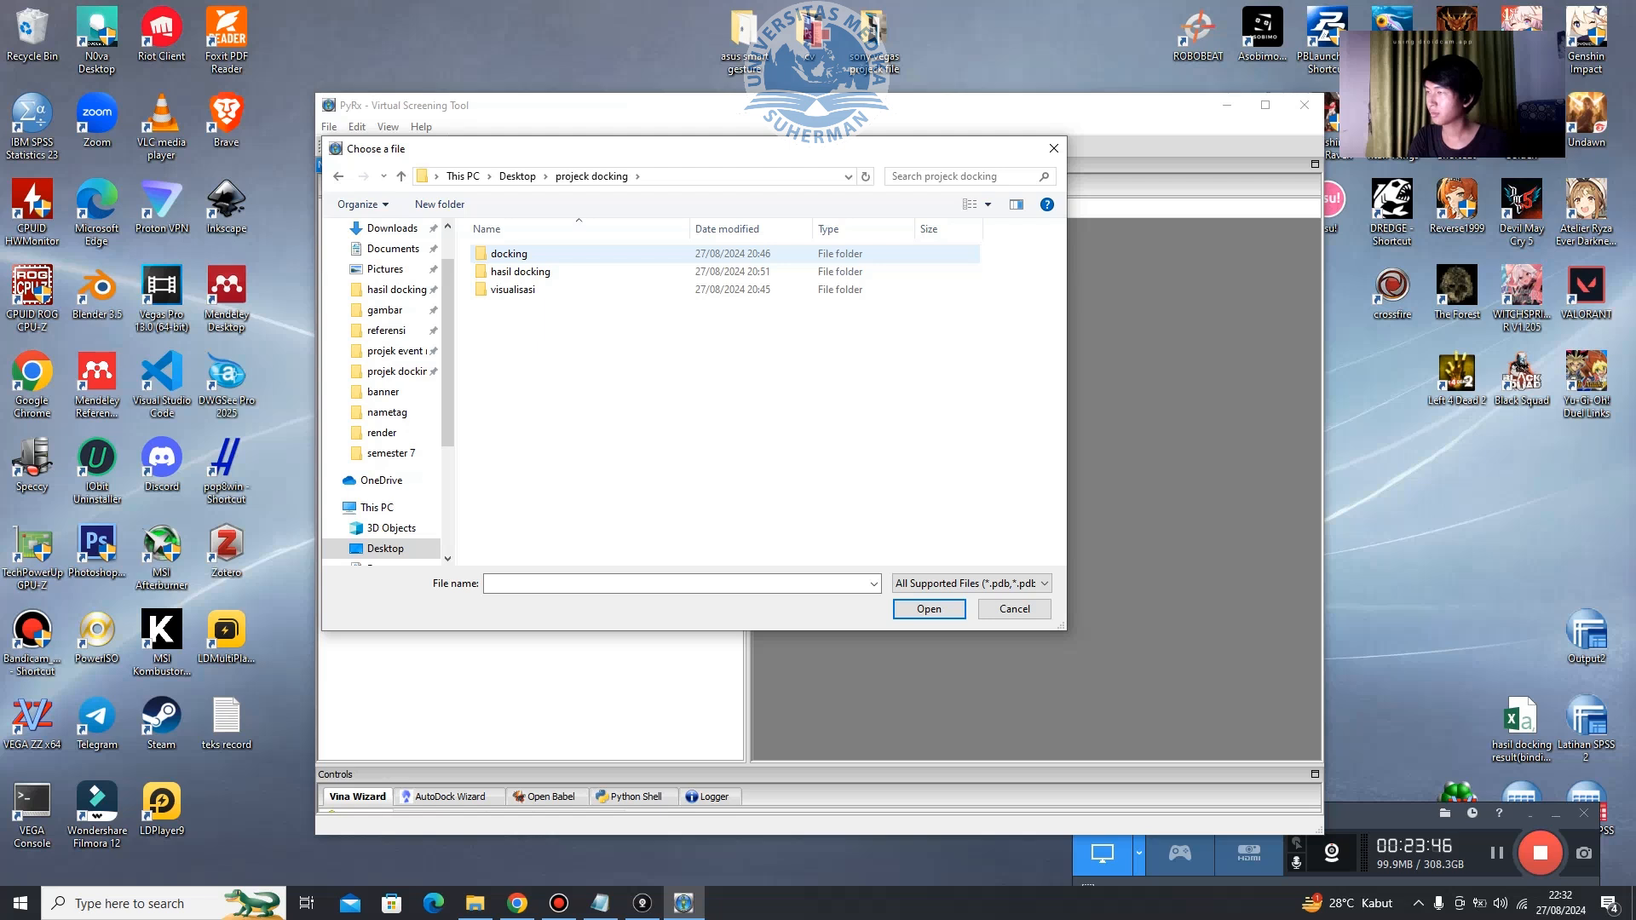
left_click(589, 254)
double_click(589, 254)
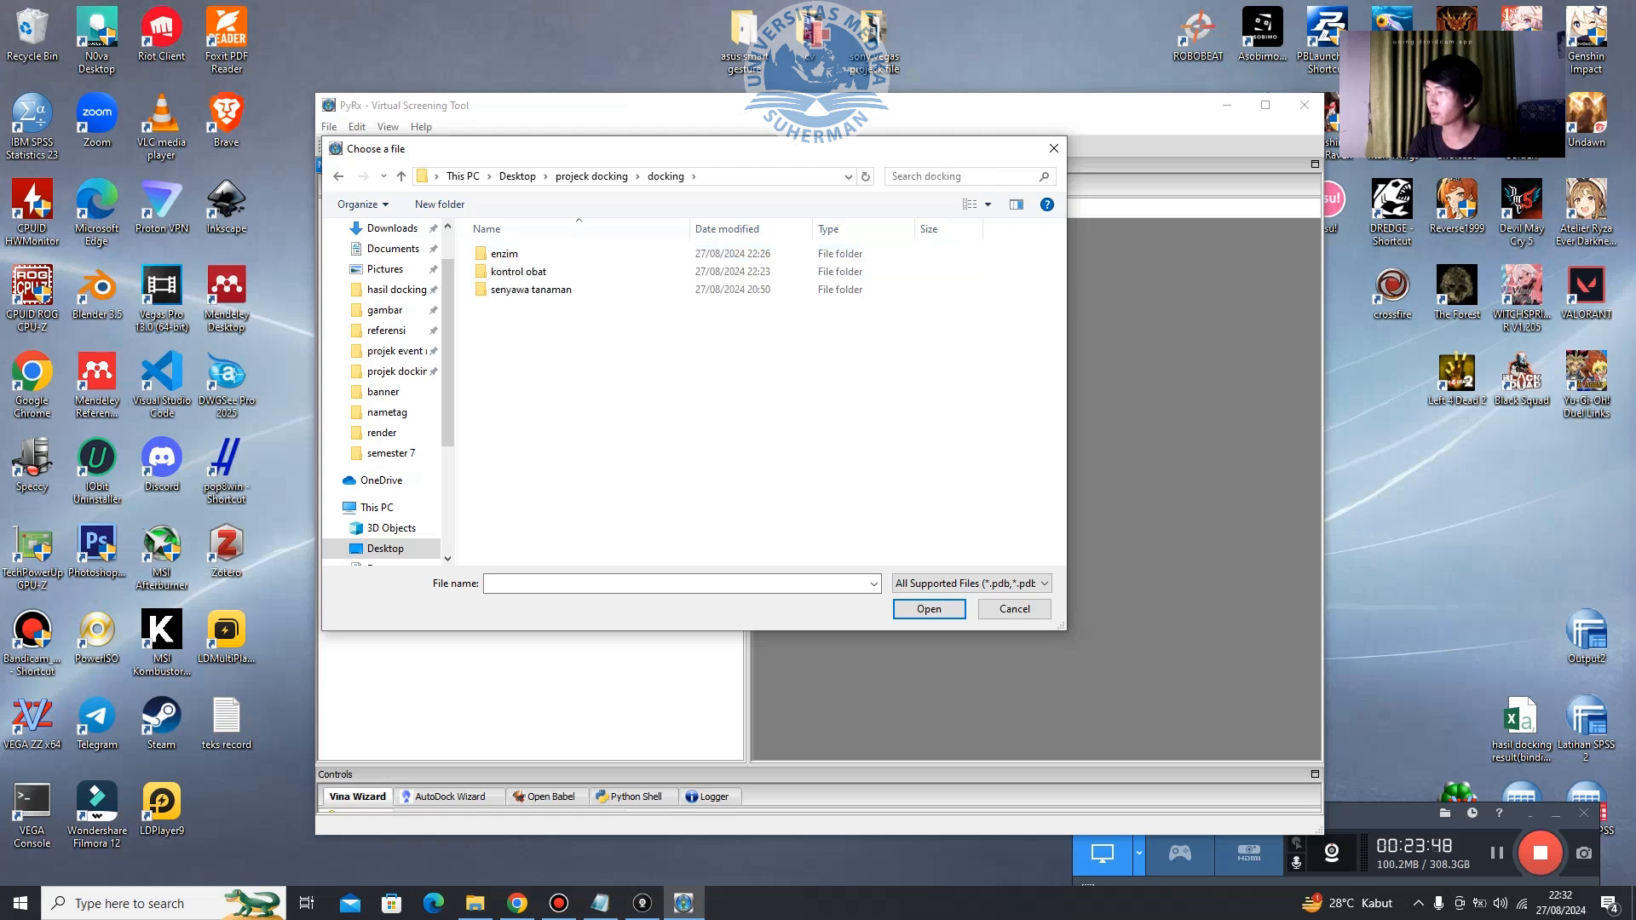
double_click(589, 254)
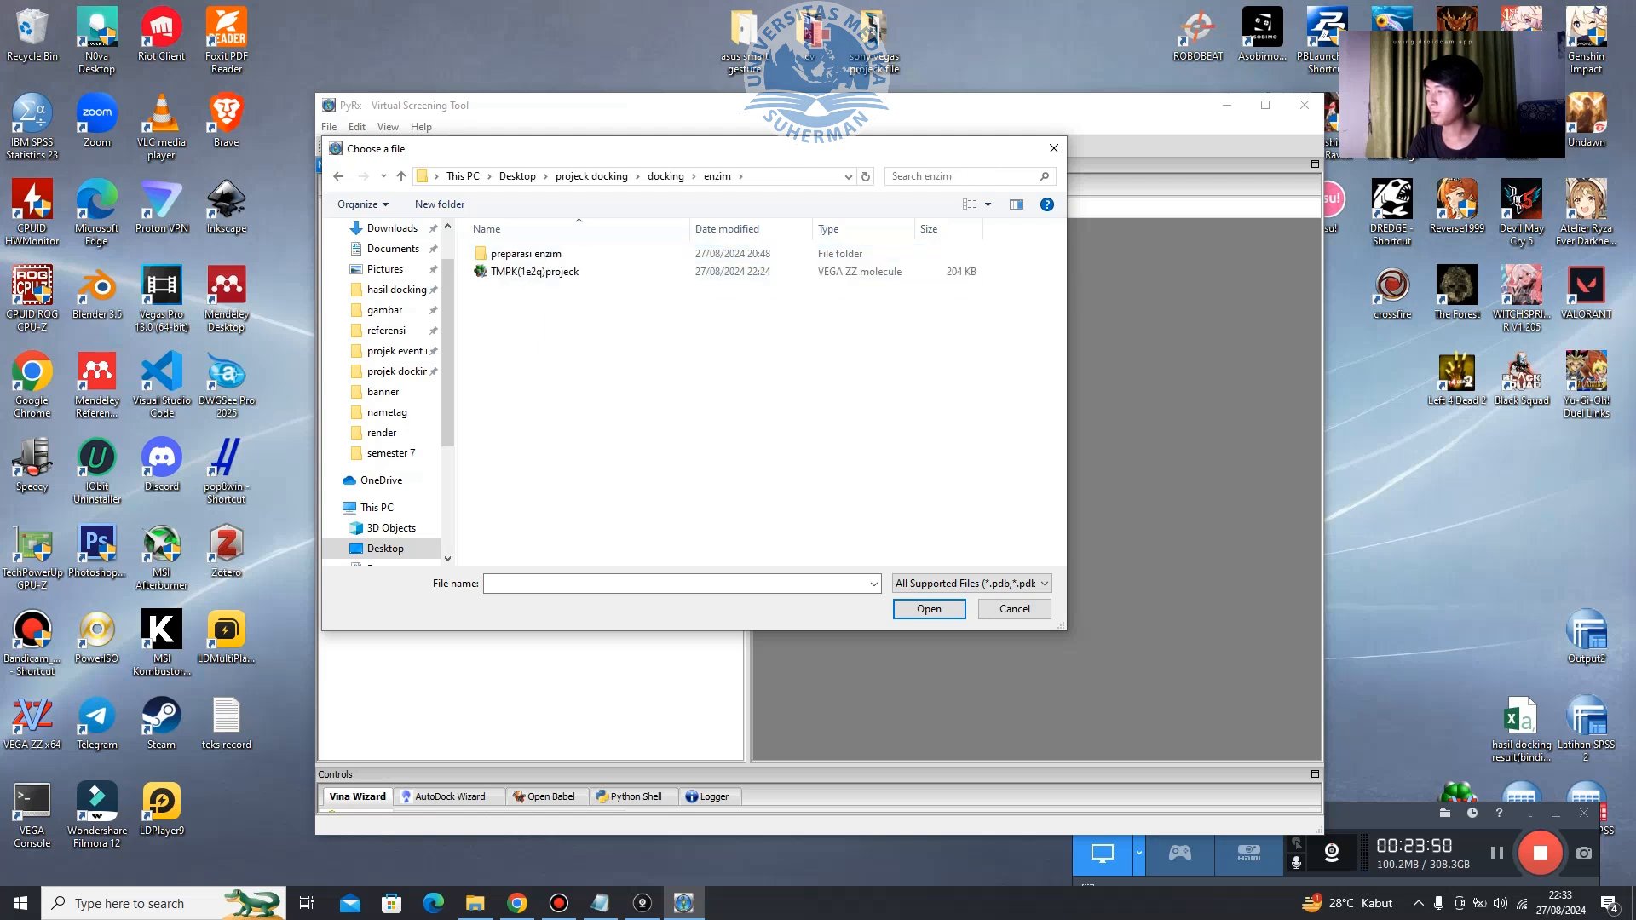
double_click(589, 254)
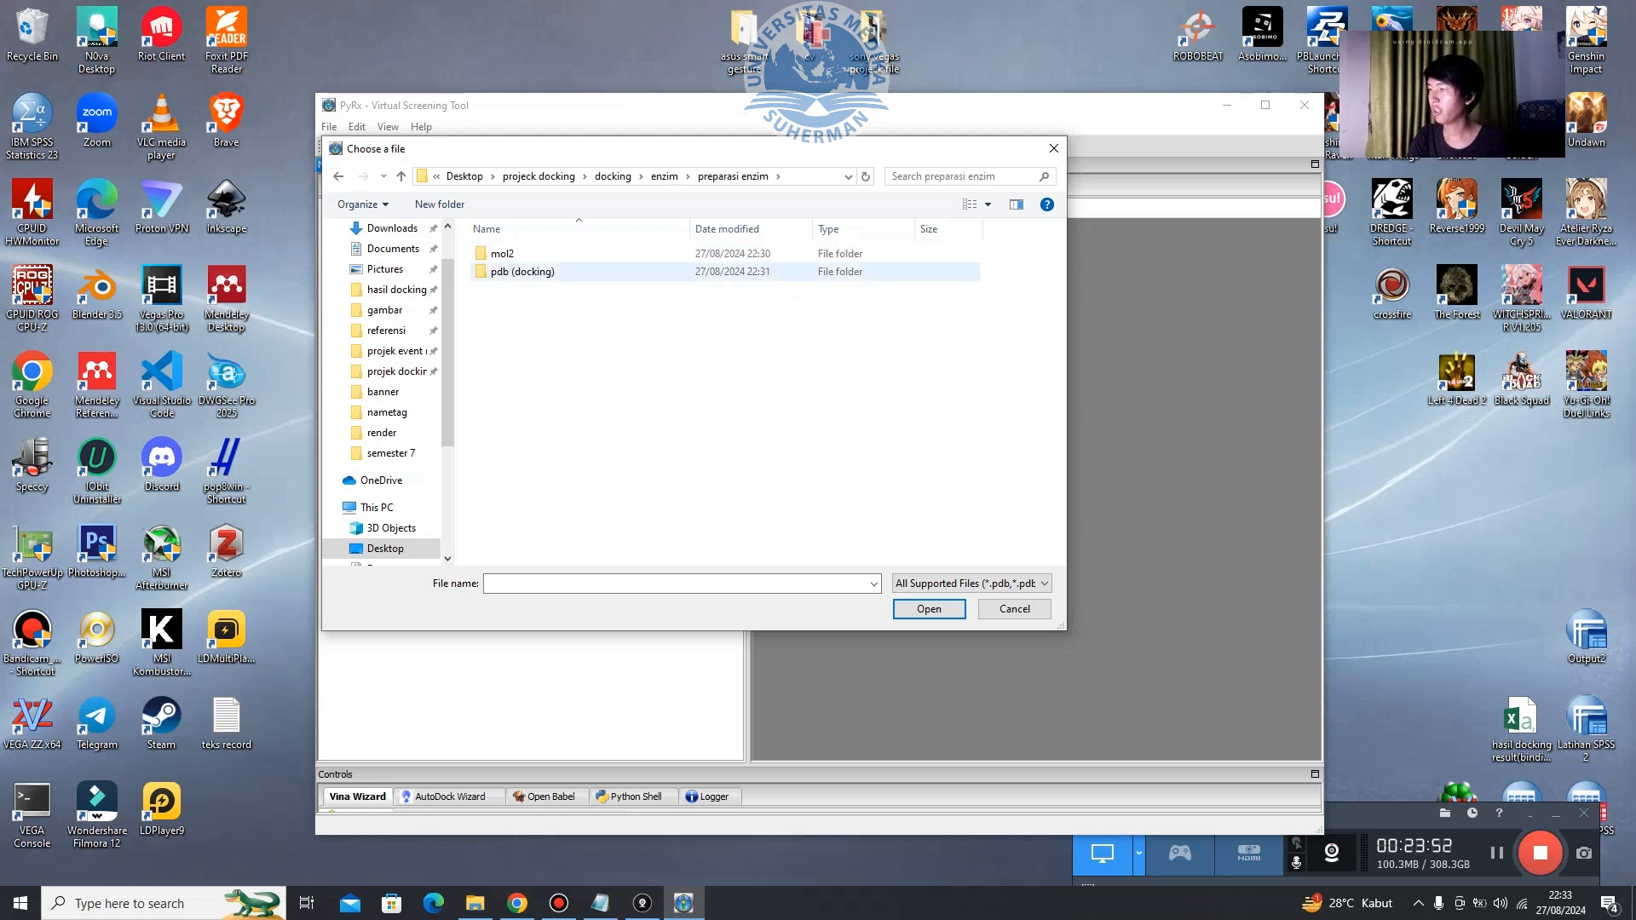
left_click(502, 274)
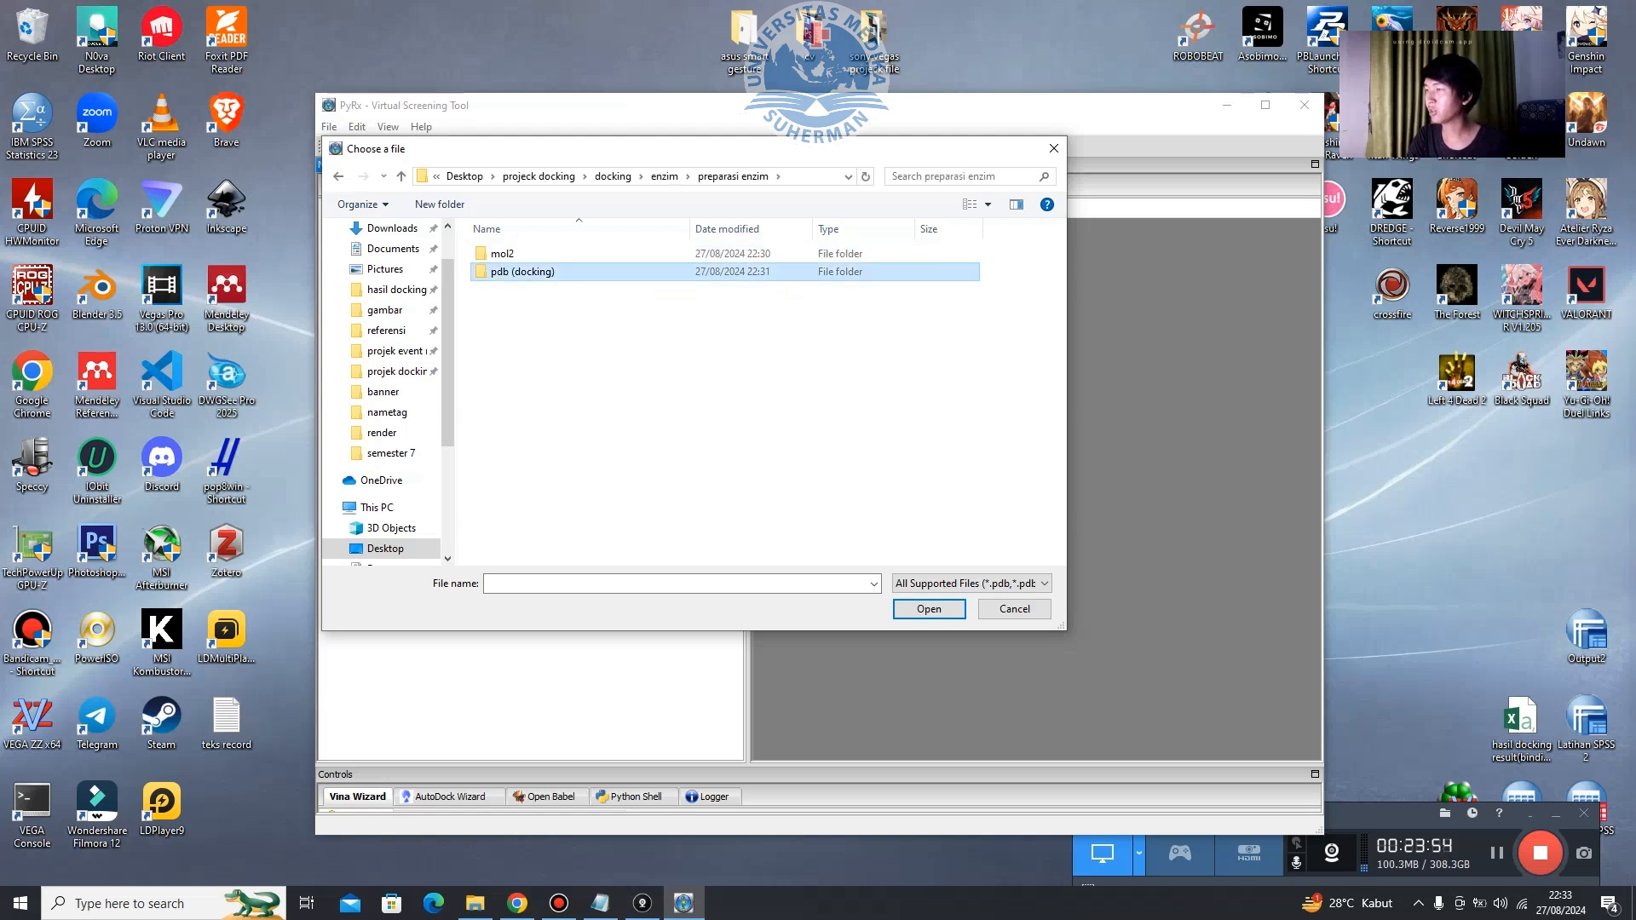
double_click(522, 272)
left_click(548, 254)
left_click(929, 610)
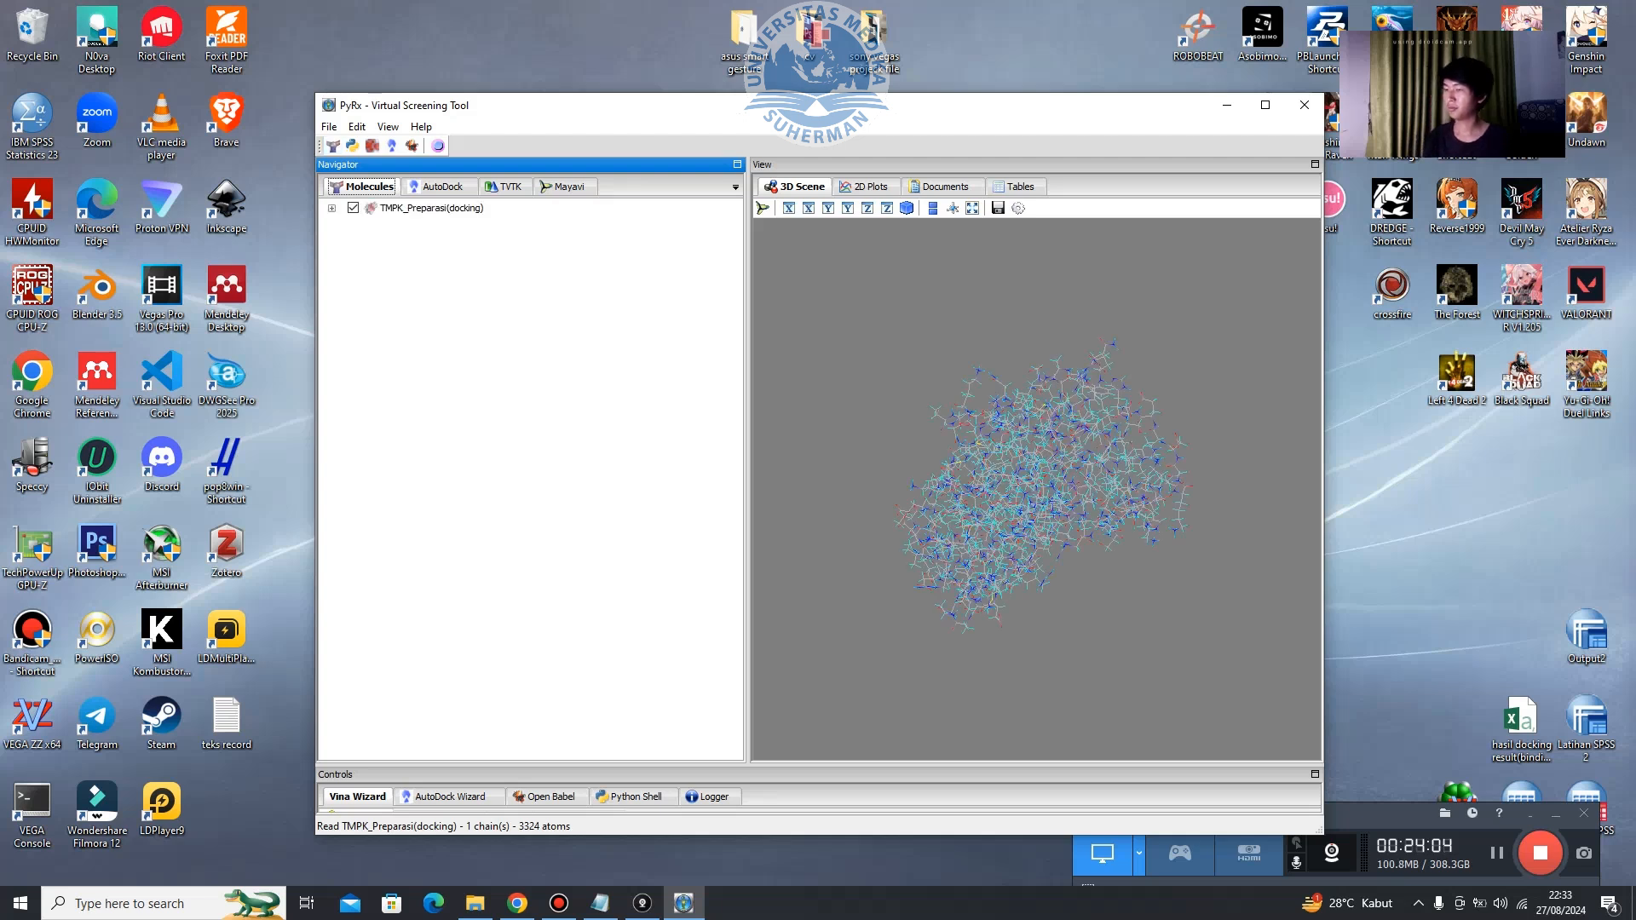
Enlarge the Controls area and load the andrographolide molecule from docking > senyawa tanaman > mol2 (docking).
left_click_drag(818, 765, 819, 493)
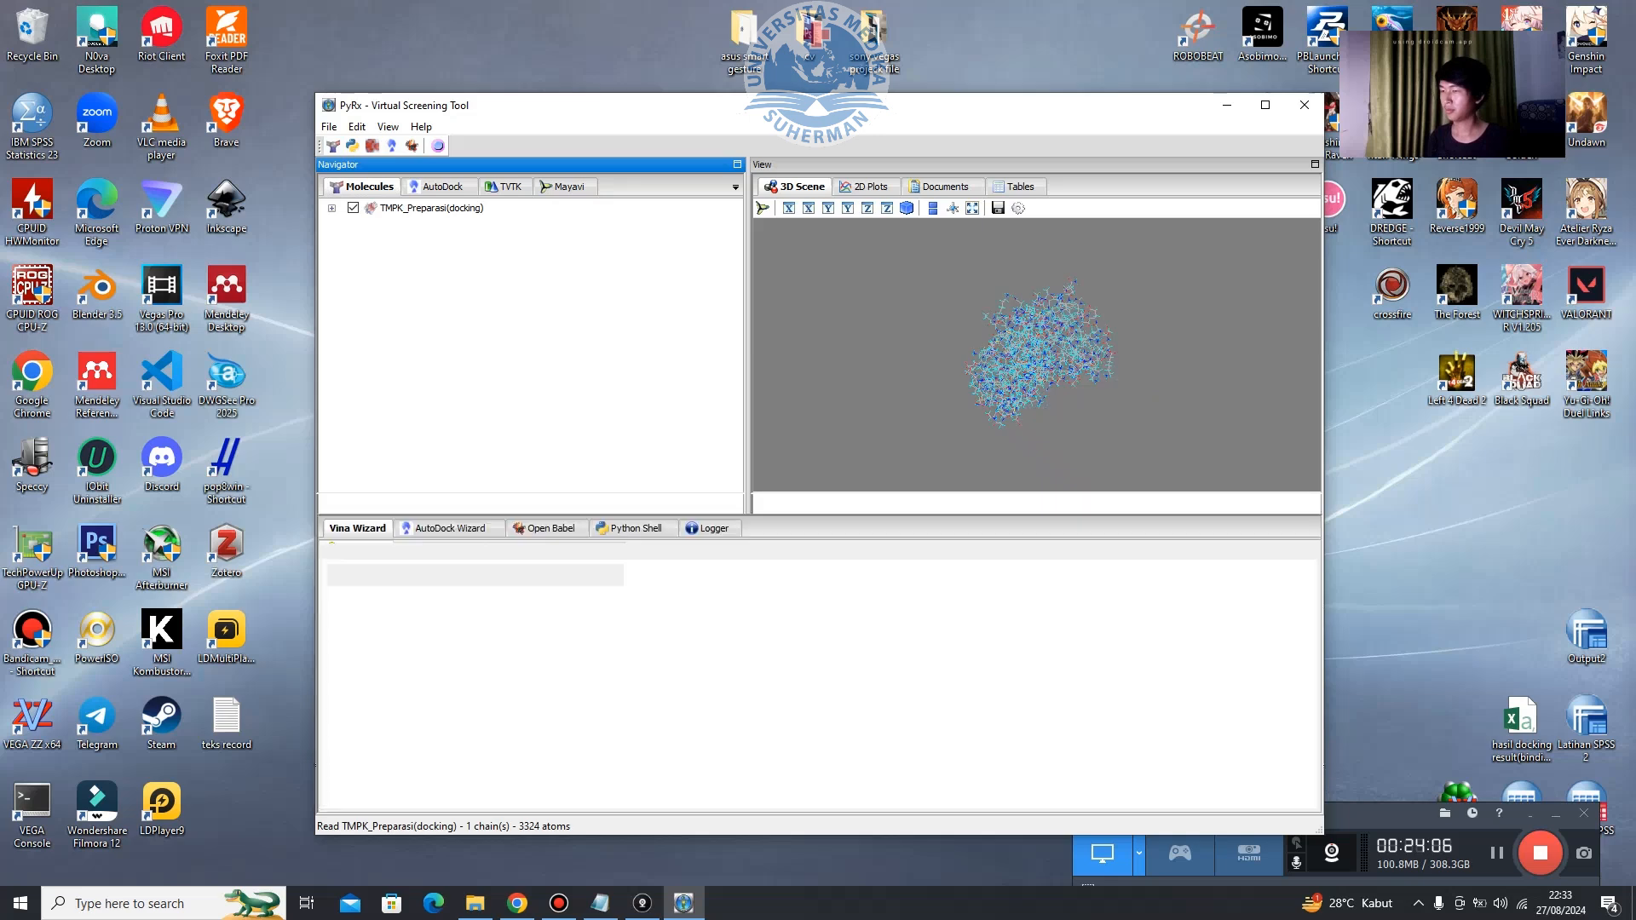
left_click(333, 146)
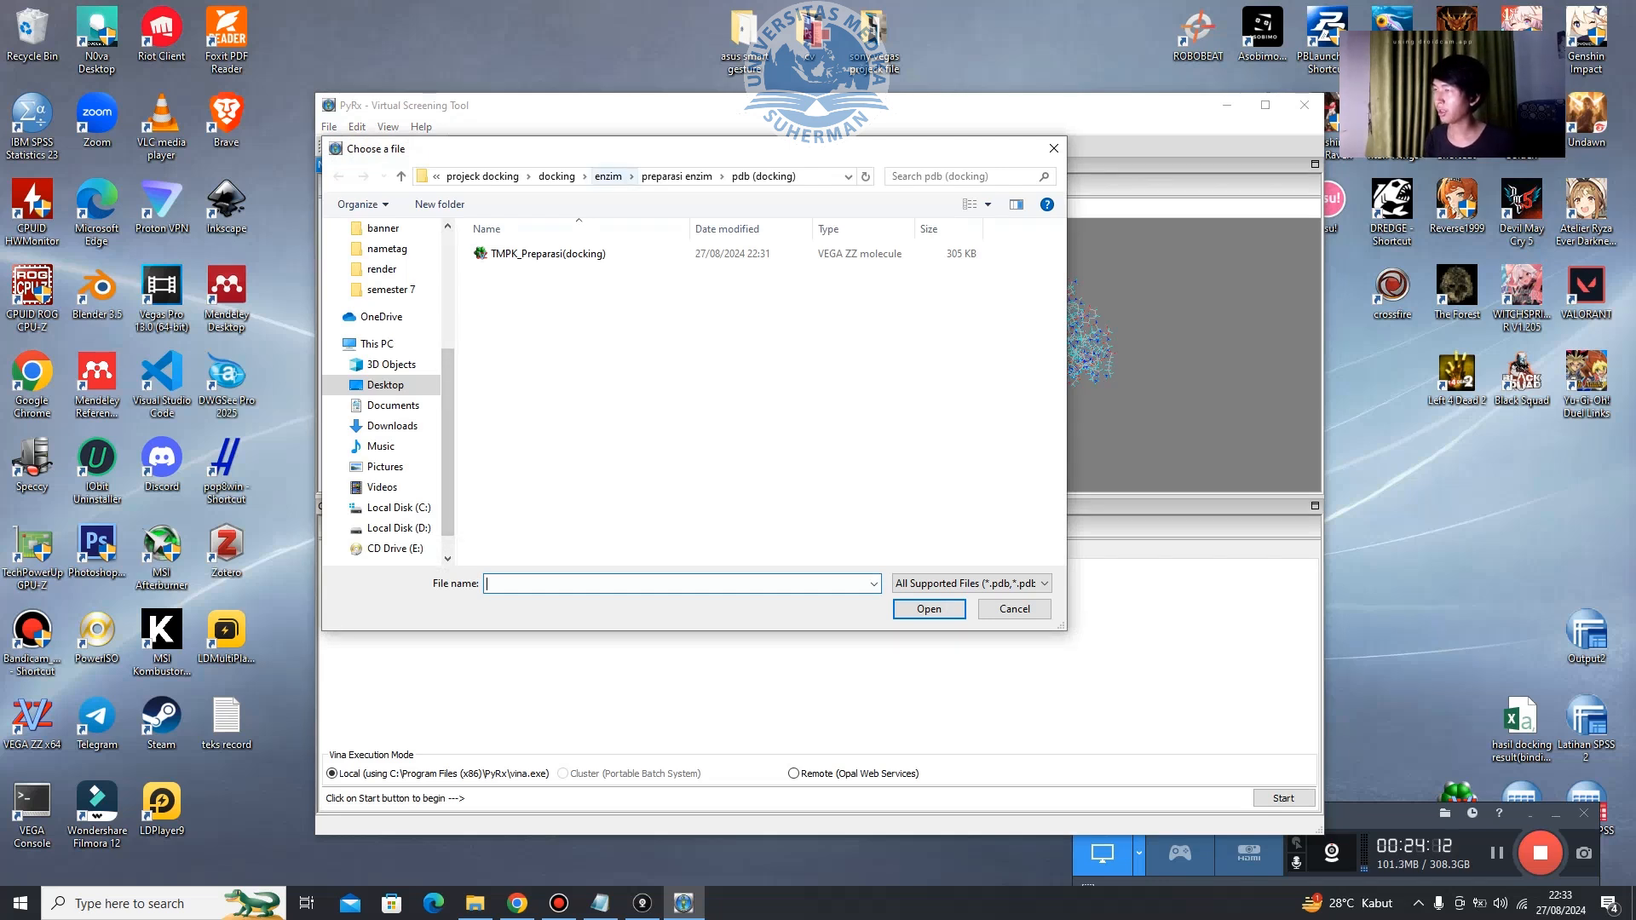
left_click(557, 176)
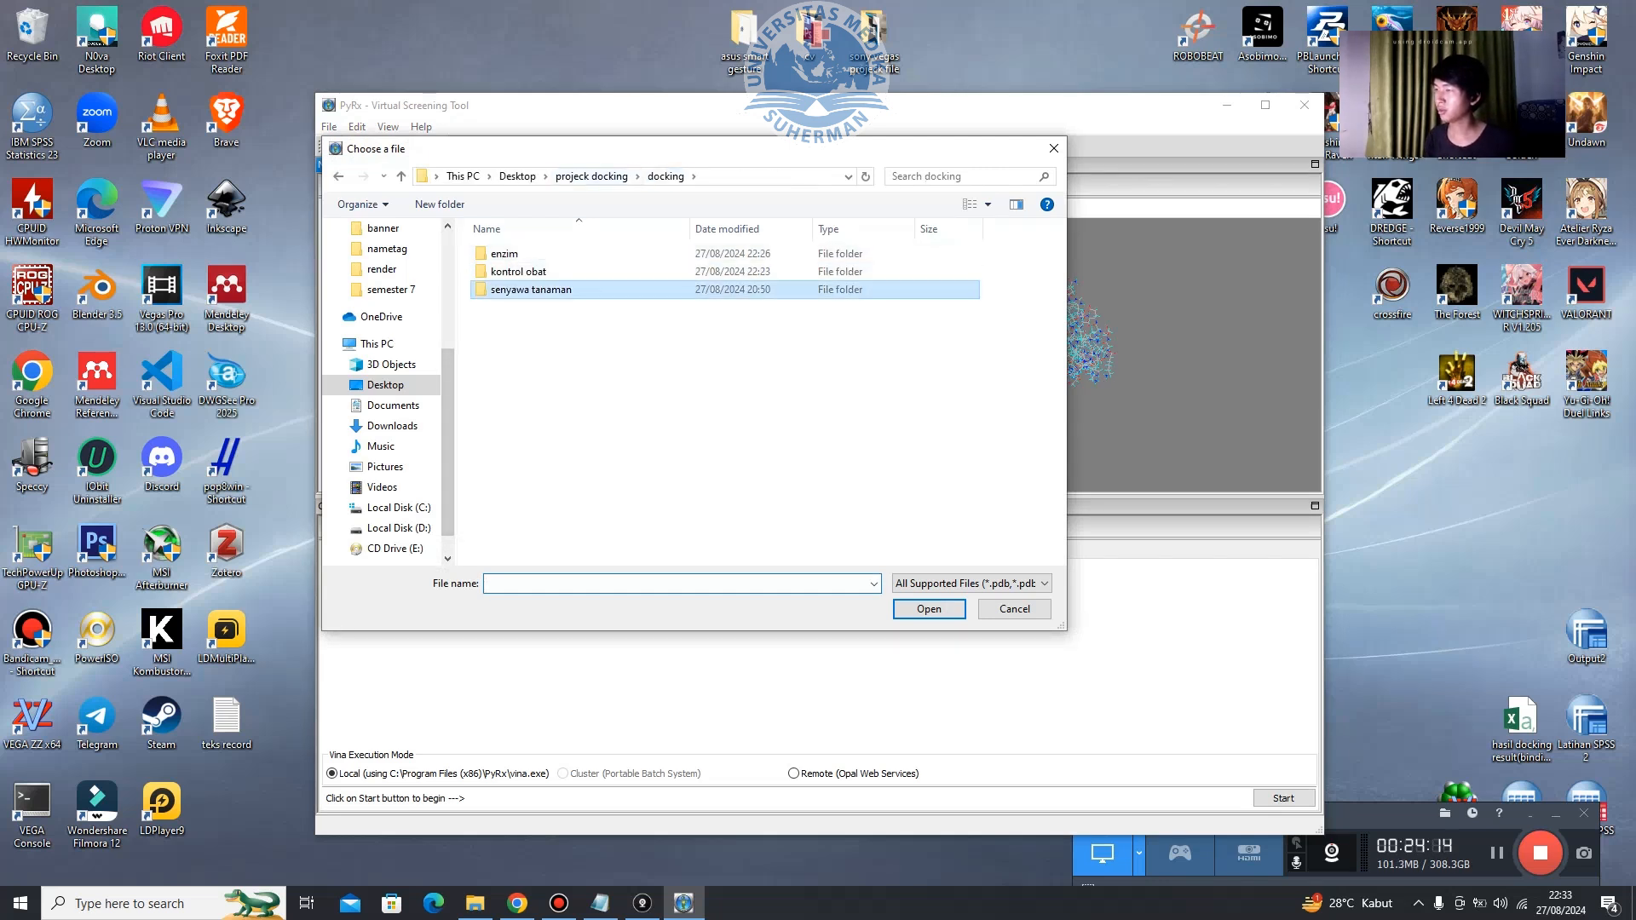
double_click(531, 290)
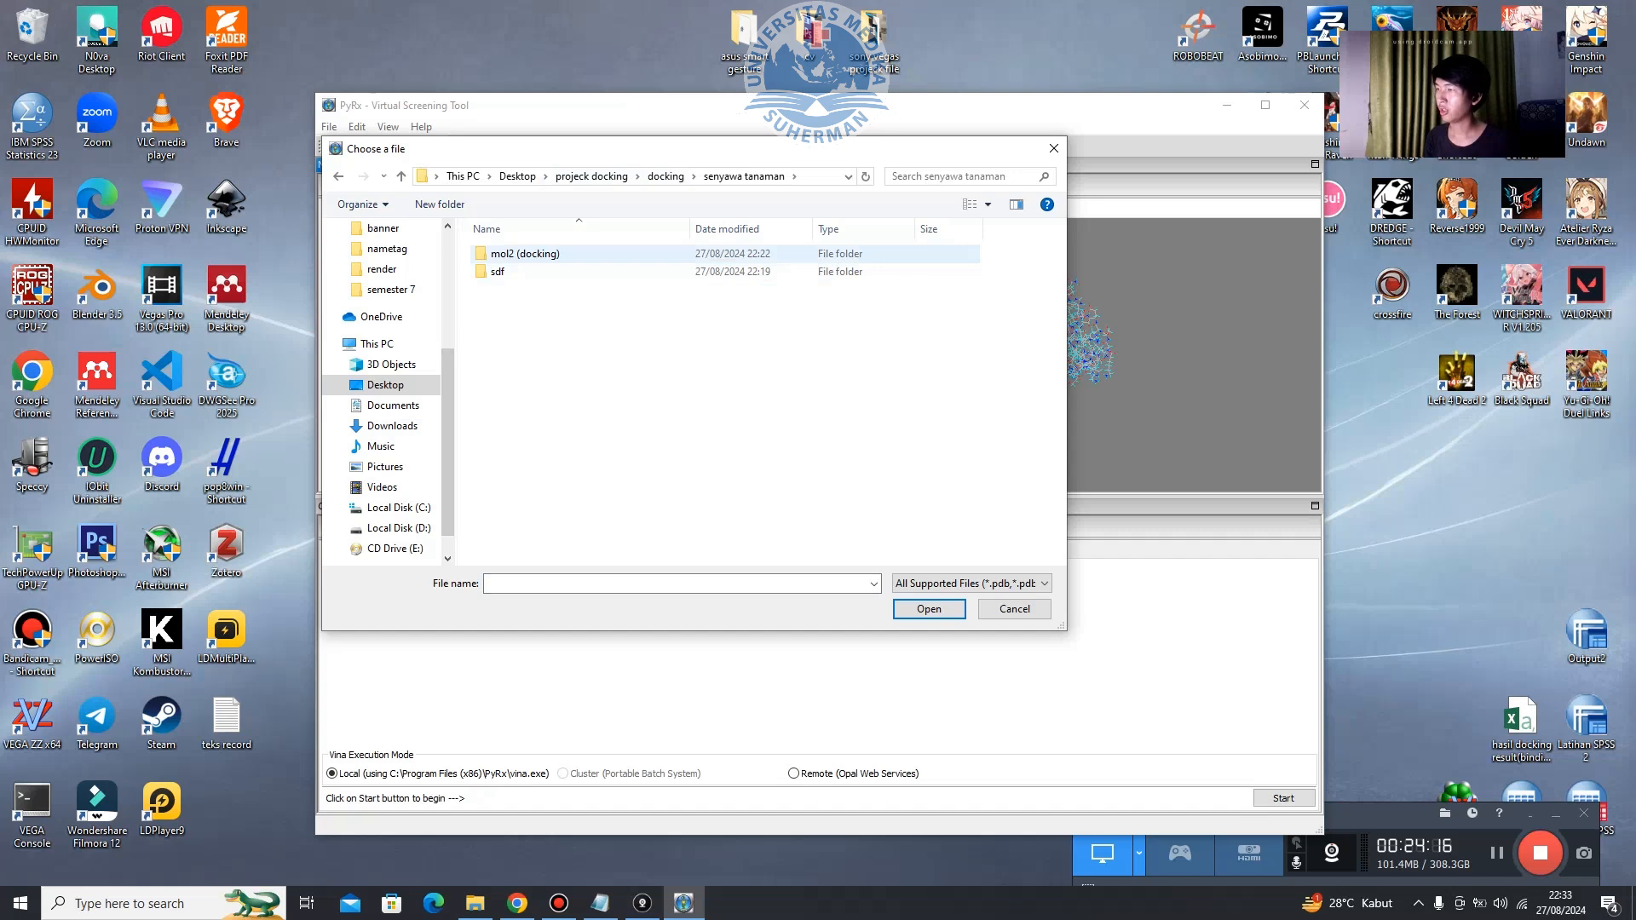
left_click(528, 254)
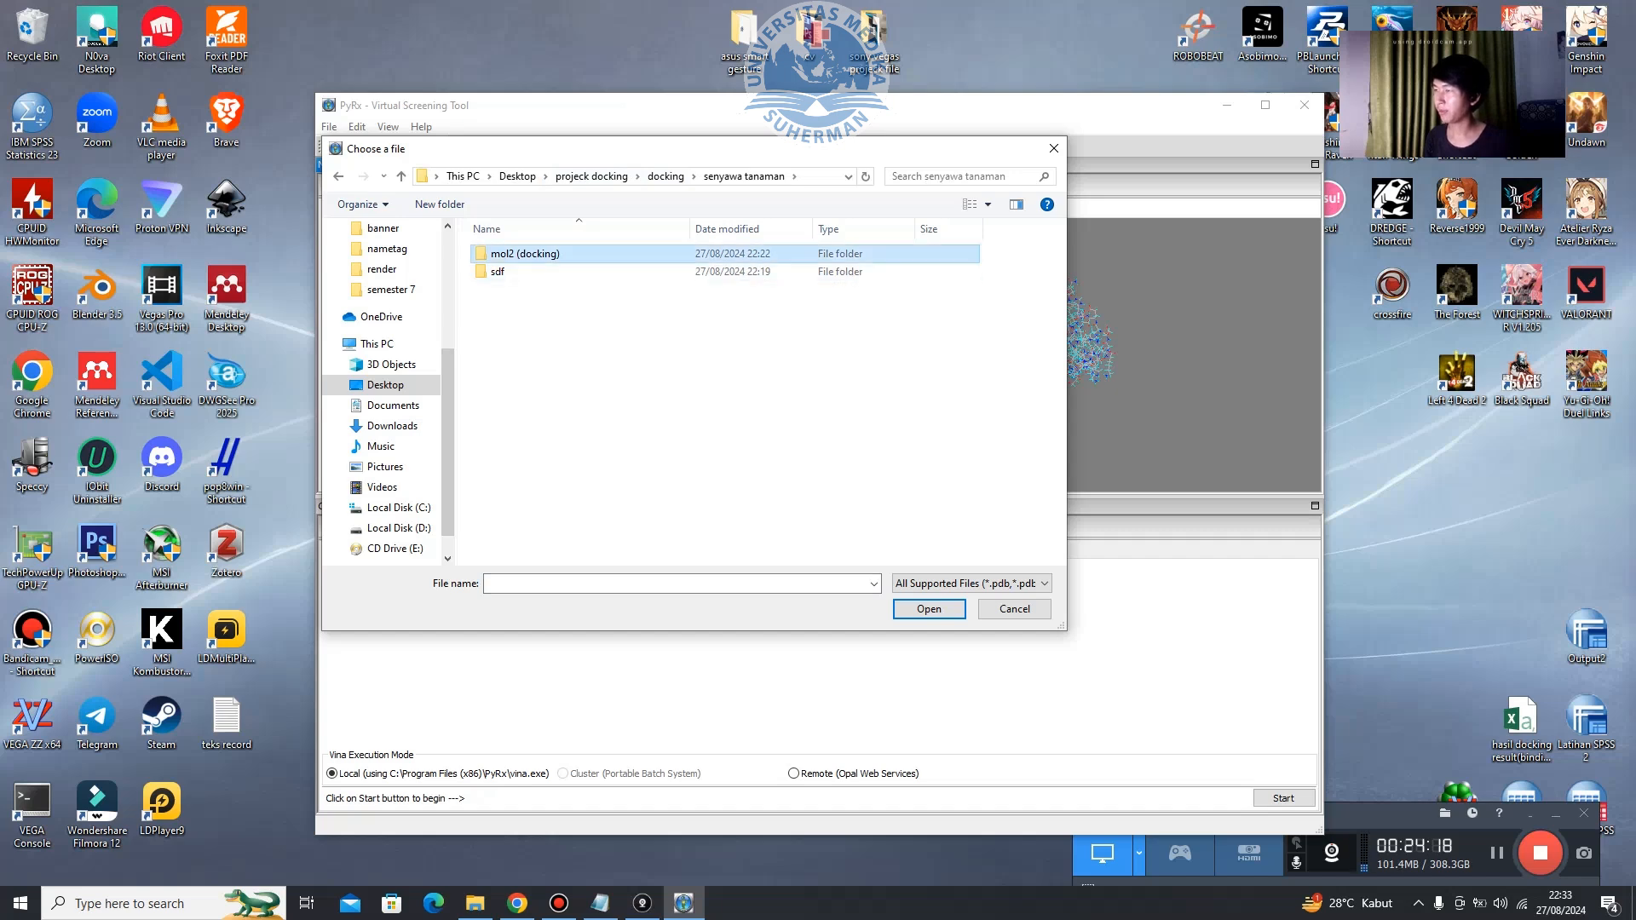
double_click(528, 254)
left_click(528, 254)
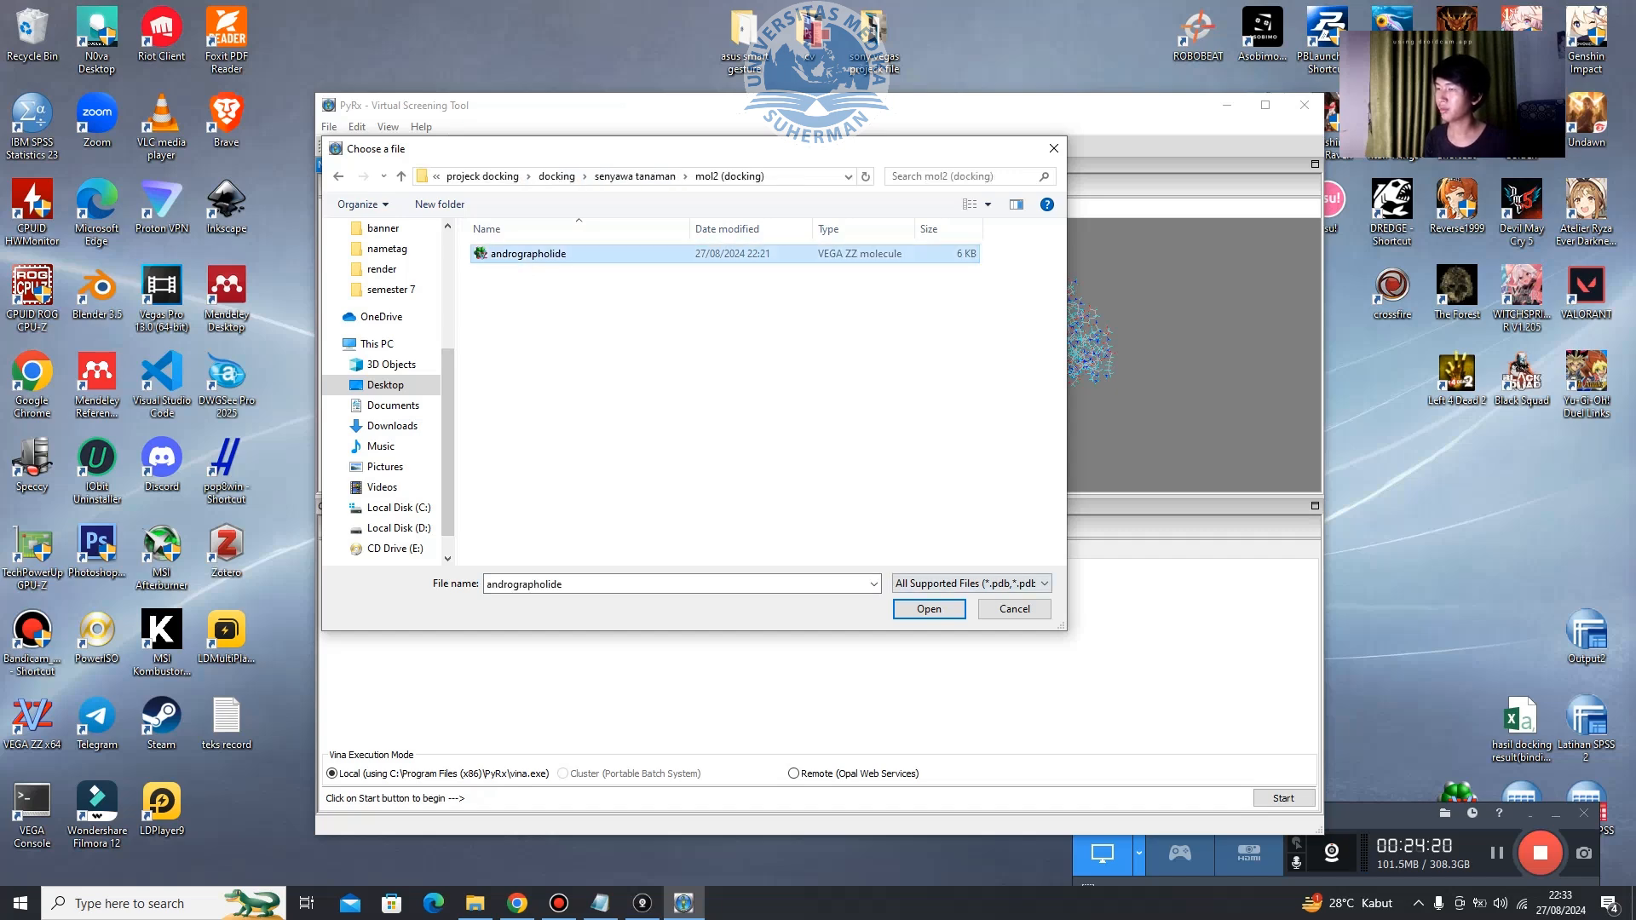
double_click(528, 254)
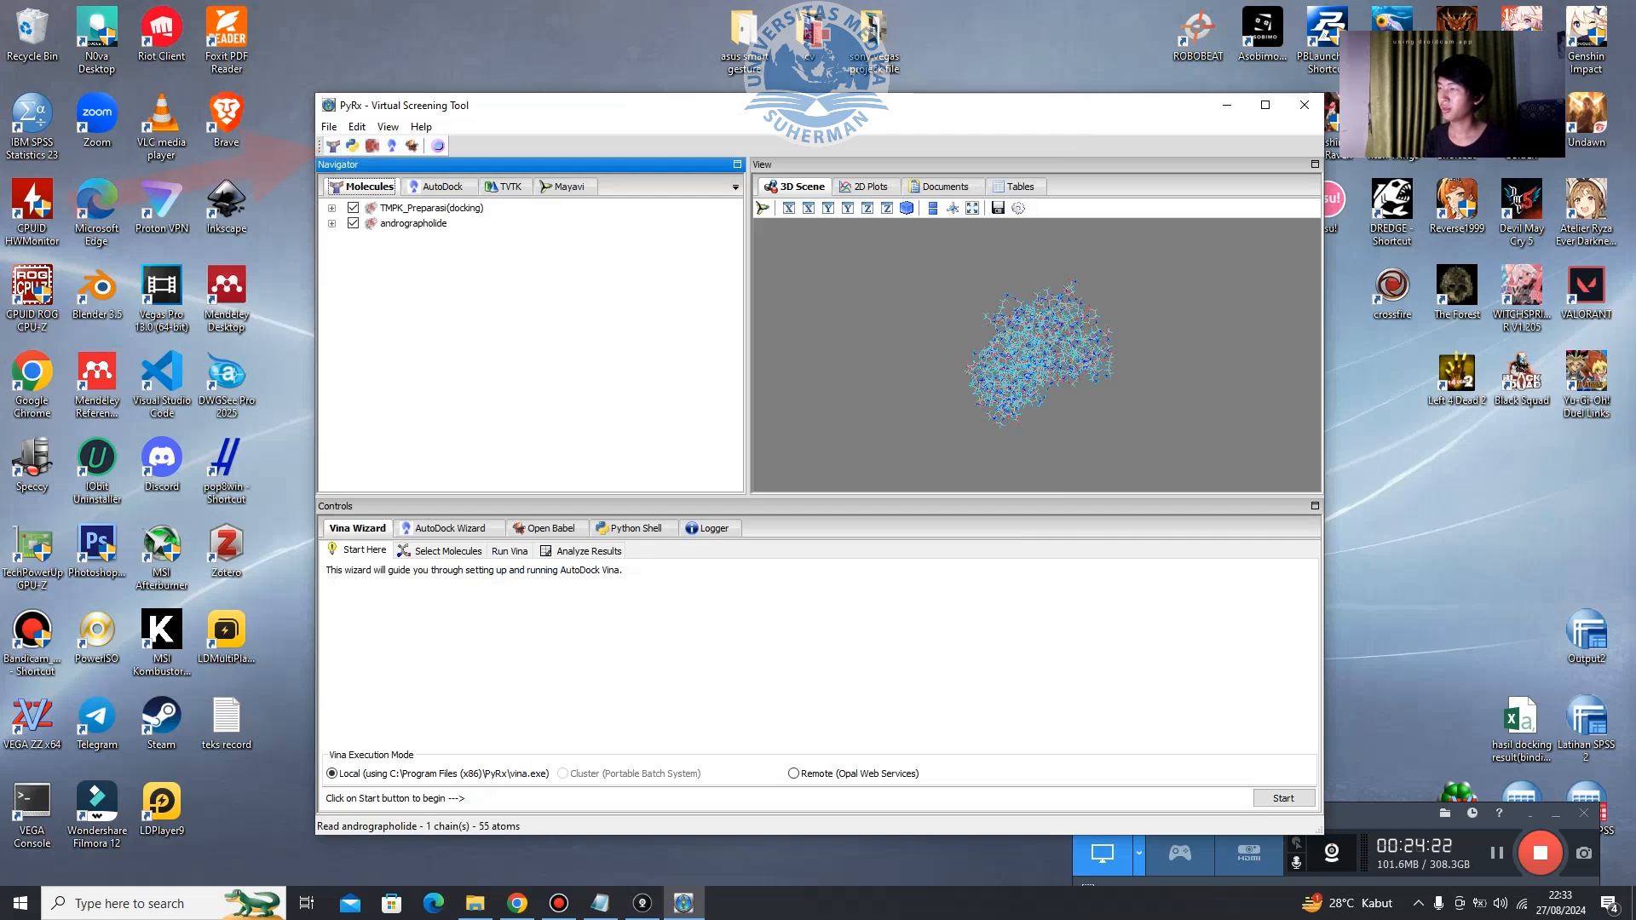
Load the cidovofir molecule from docking > kontrol obat > mol2 (untuk docking) and make the Controls area slightly shorter.
left_click(333, 145)
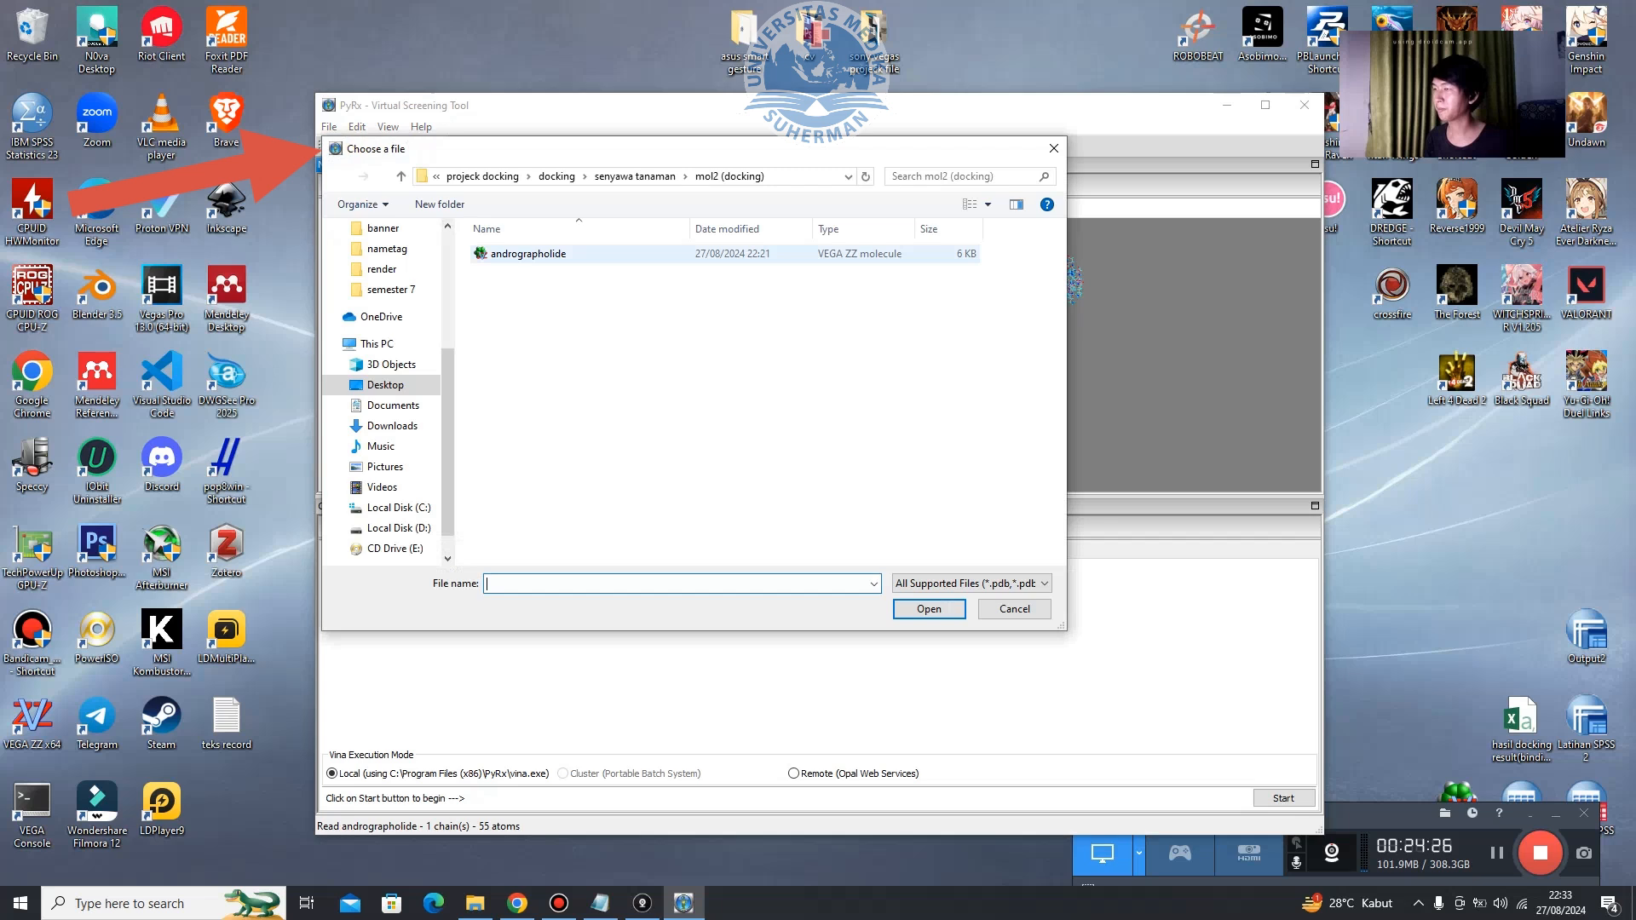
left_click(557, 177)
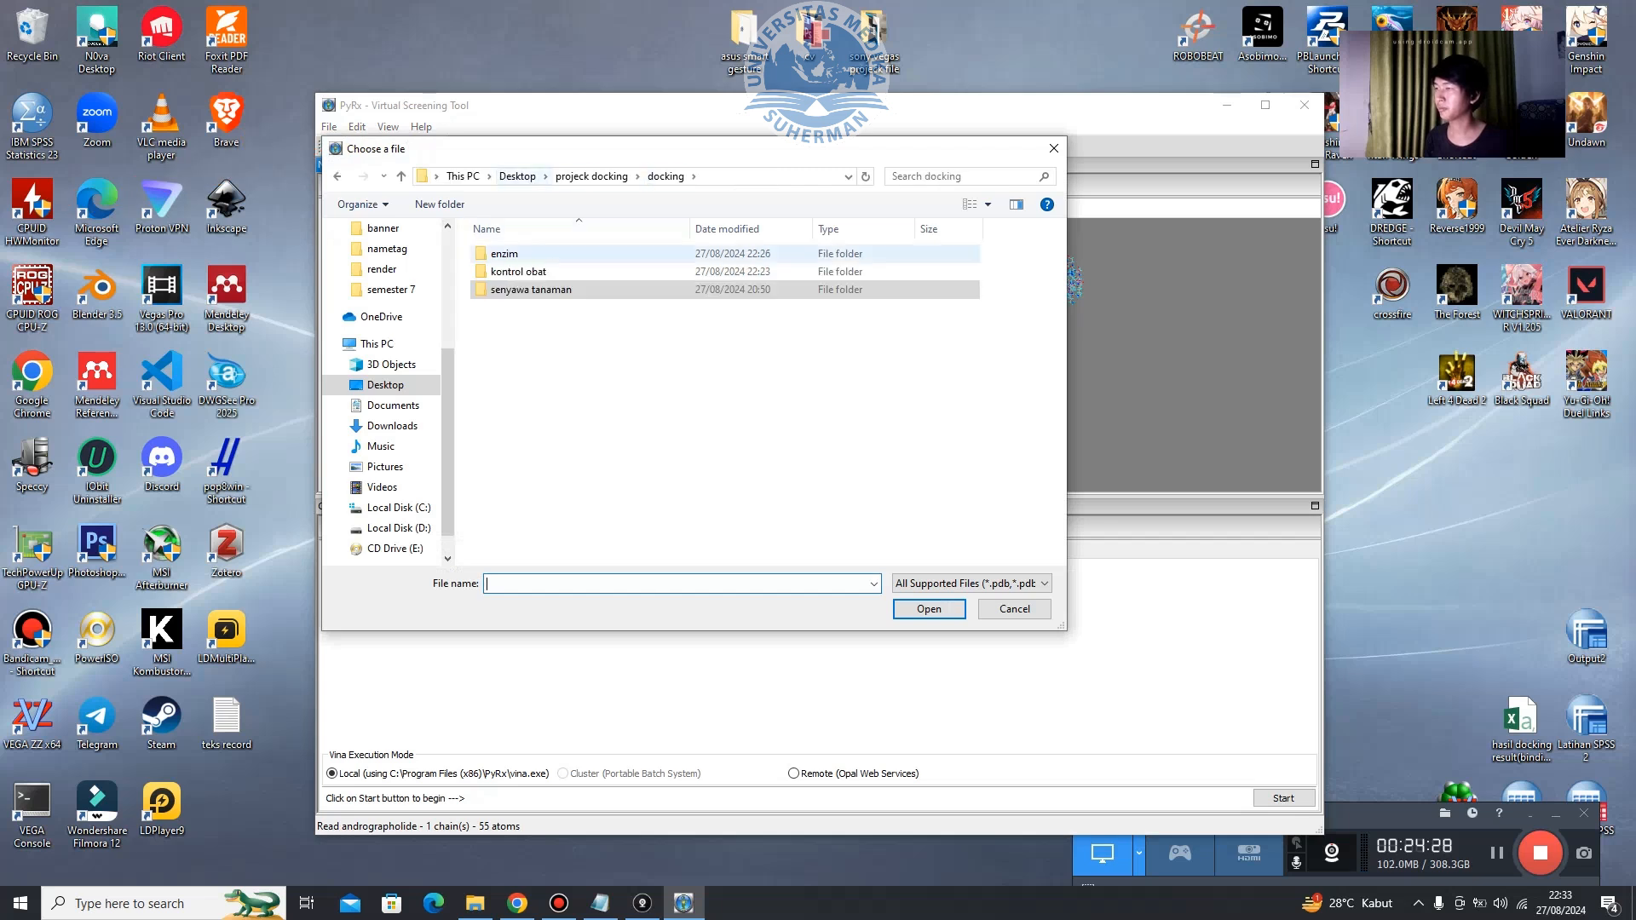
double_click(511, 271)
left_click(539, 254)
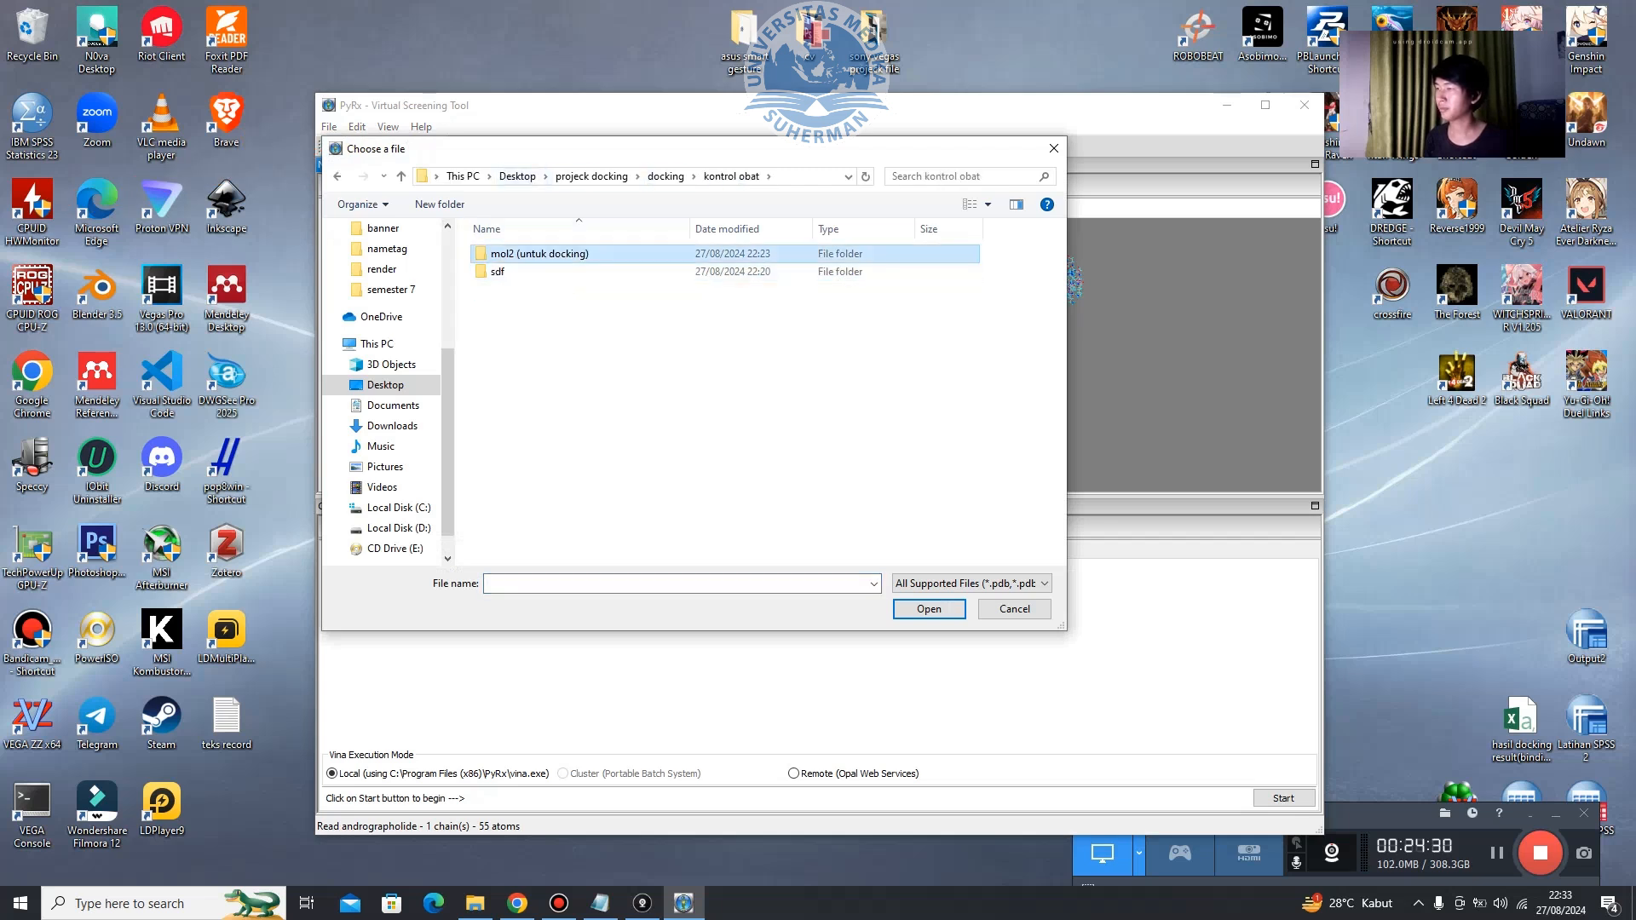
double_click(540, 254)
double_click(539, 254)
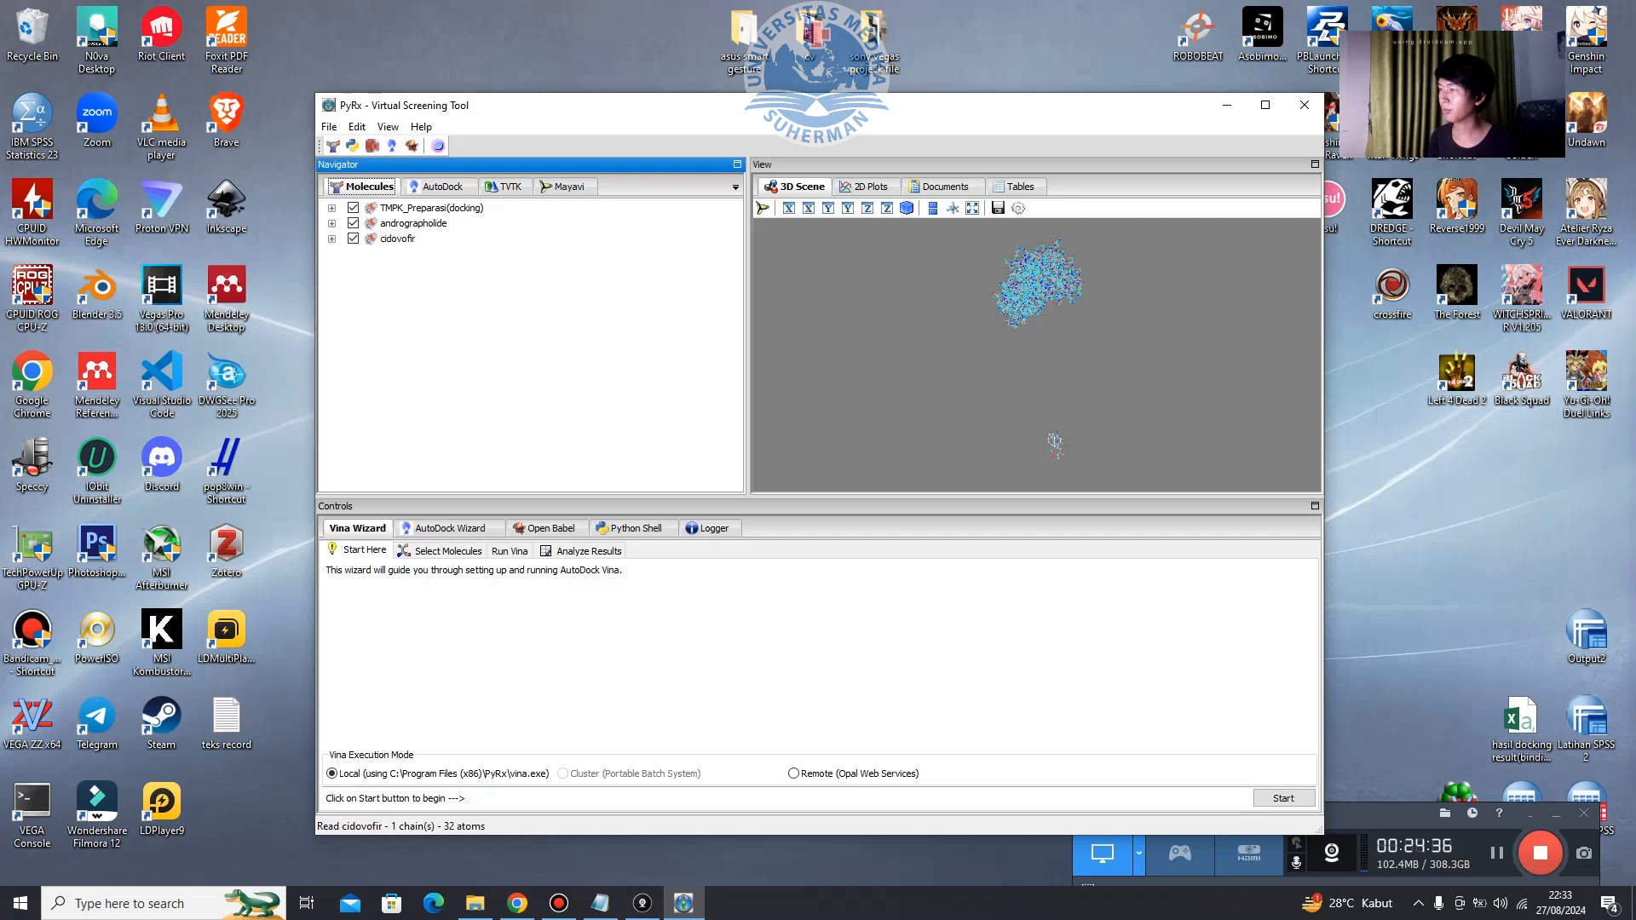
left_click_drag(820, 497, 820, 560)
Delete the old TMPK_Prep_pdb folder from the AutoDock macromolecules and confirm the deletion.
left_click(414, 223)
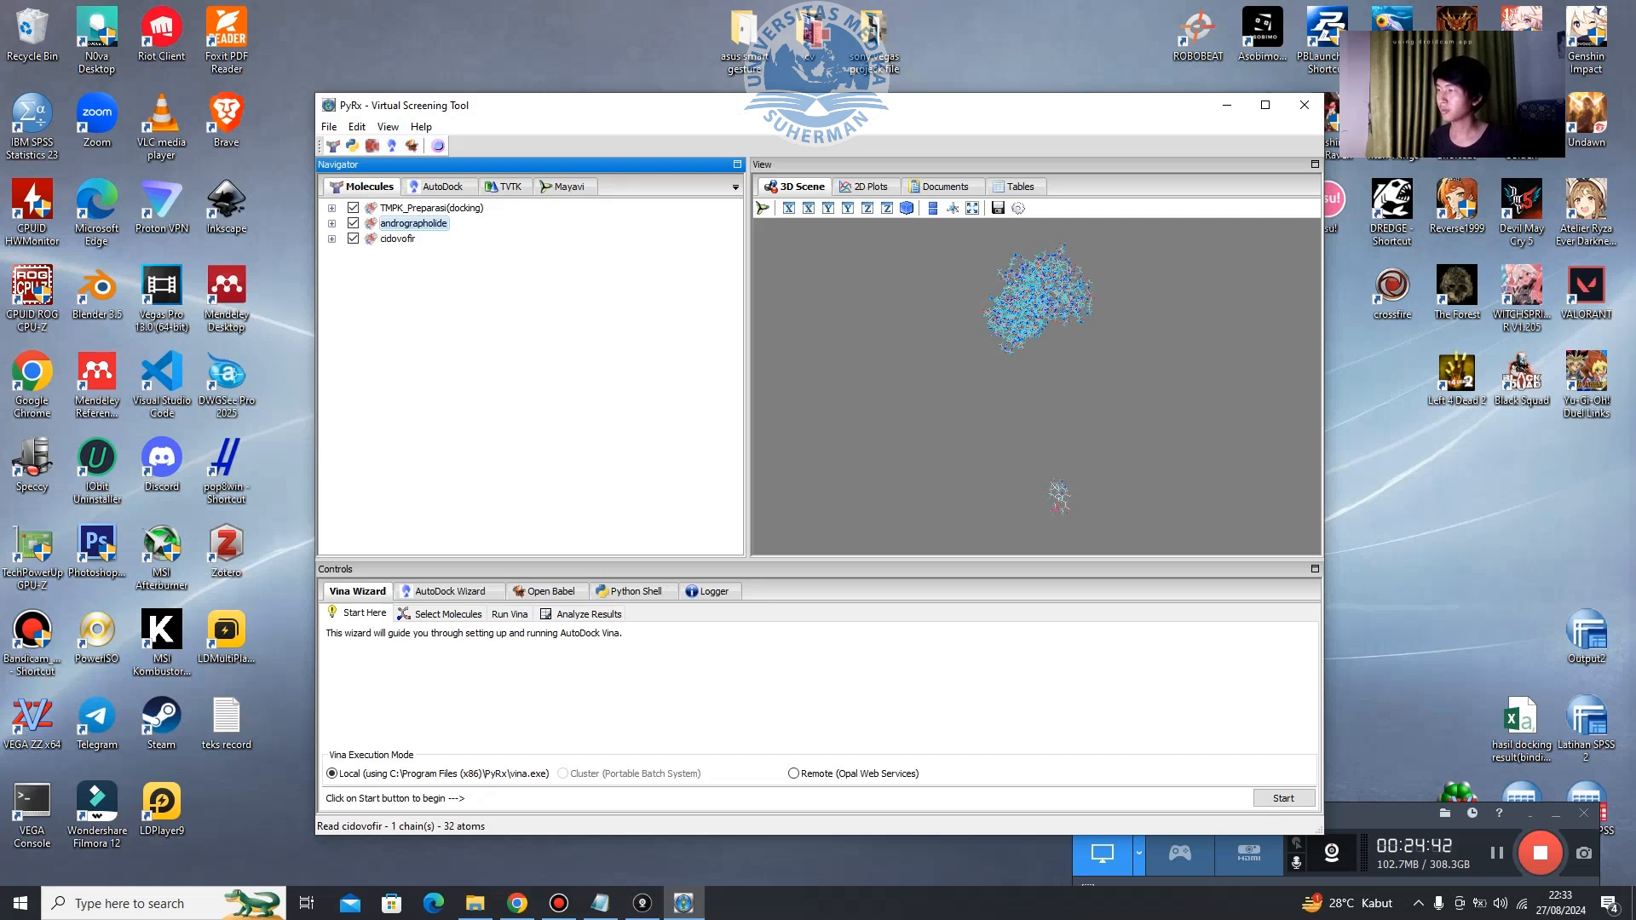
left_click(442, 186)
left_click(364, 187)
left_click(441, 186)
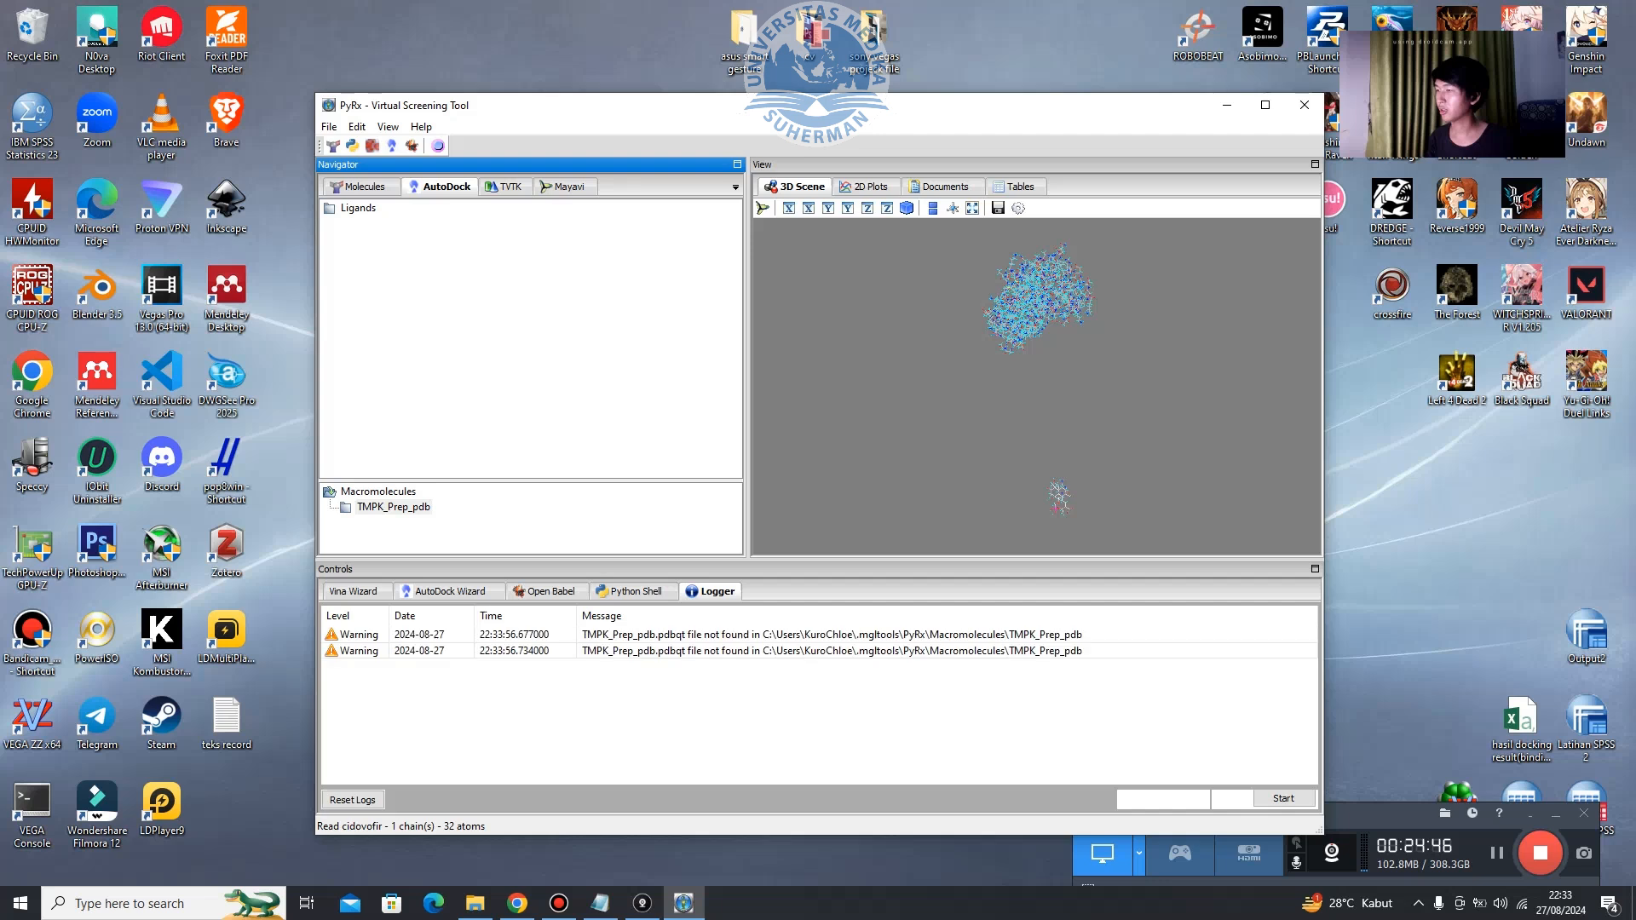
right_click(416, 507)
left_click(458, 516)
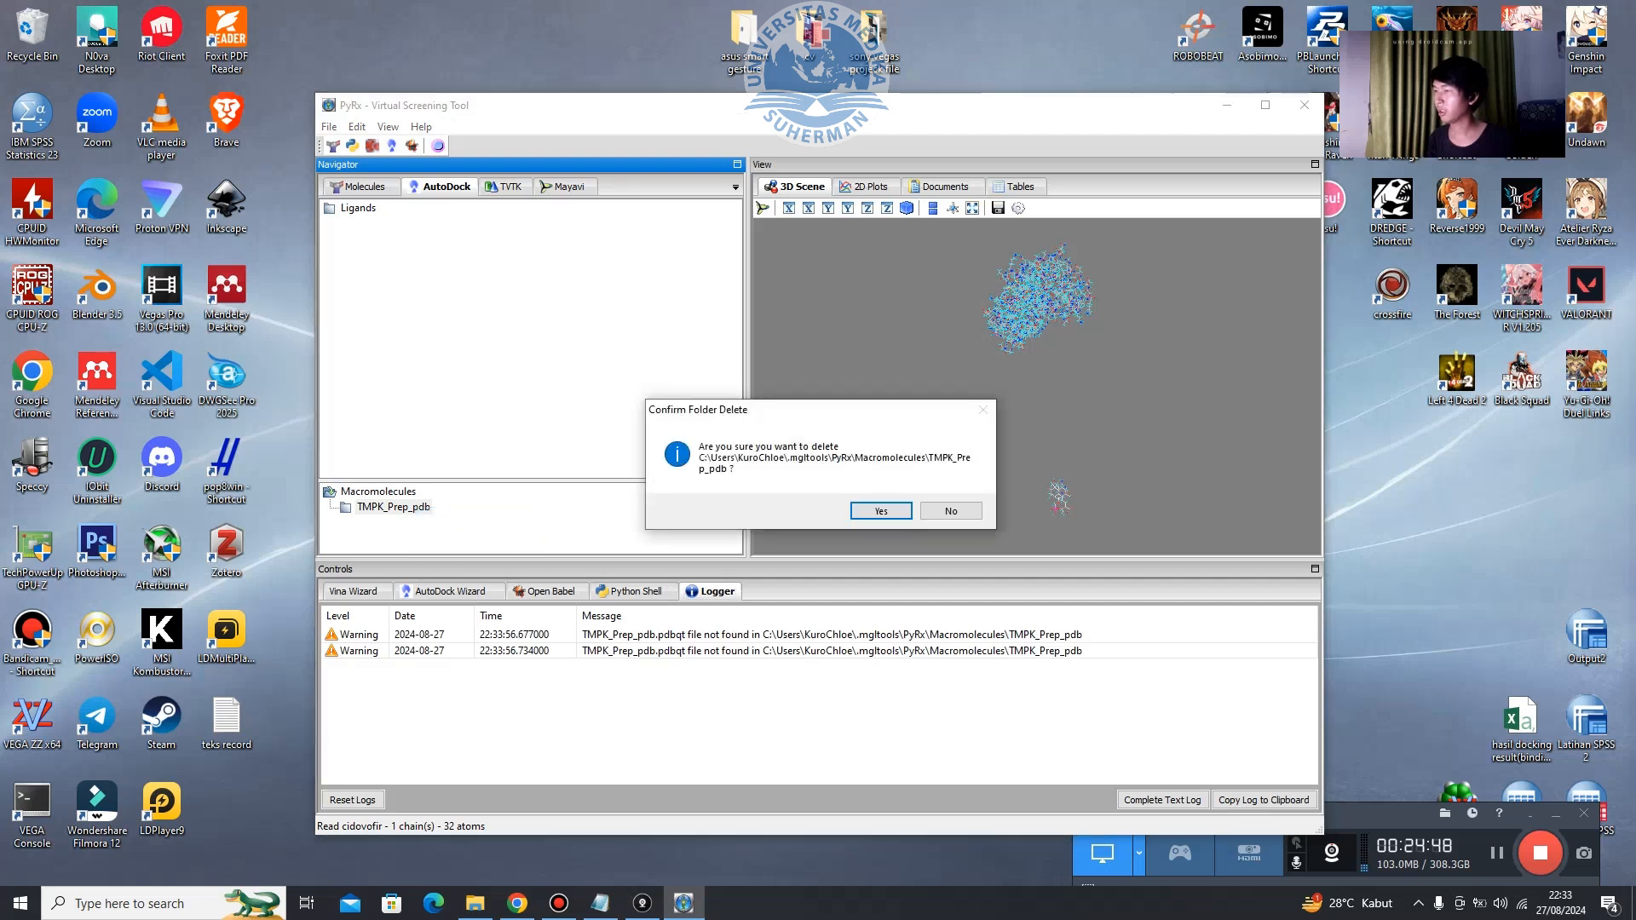
left_click(882, 512)
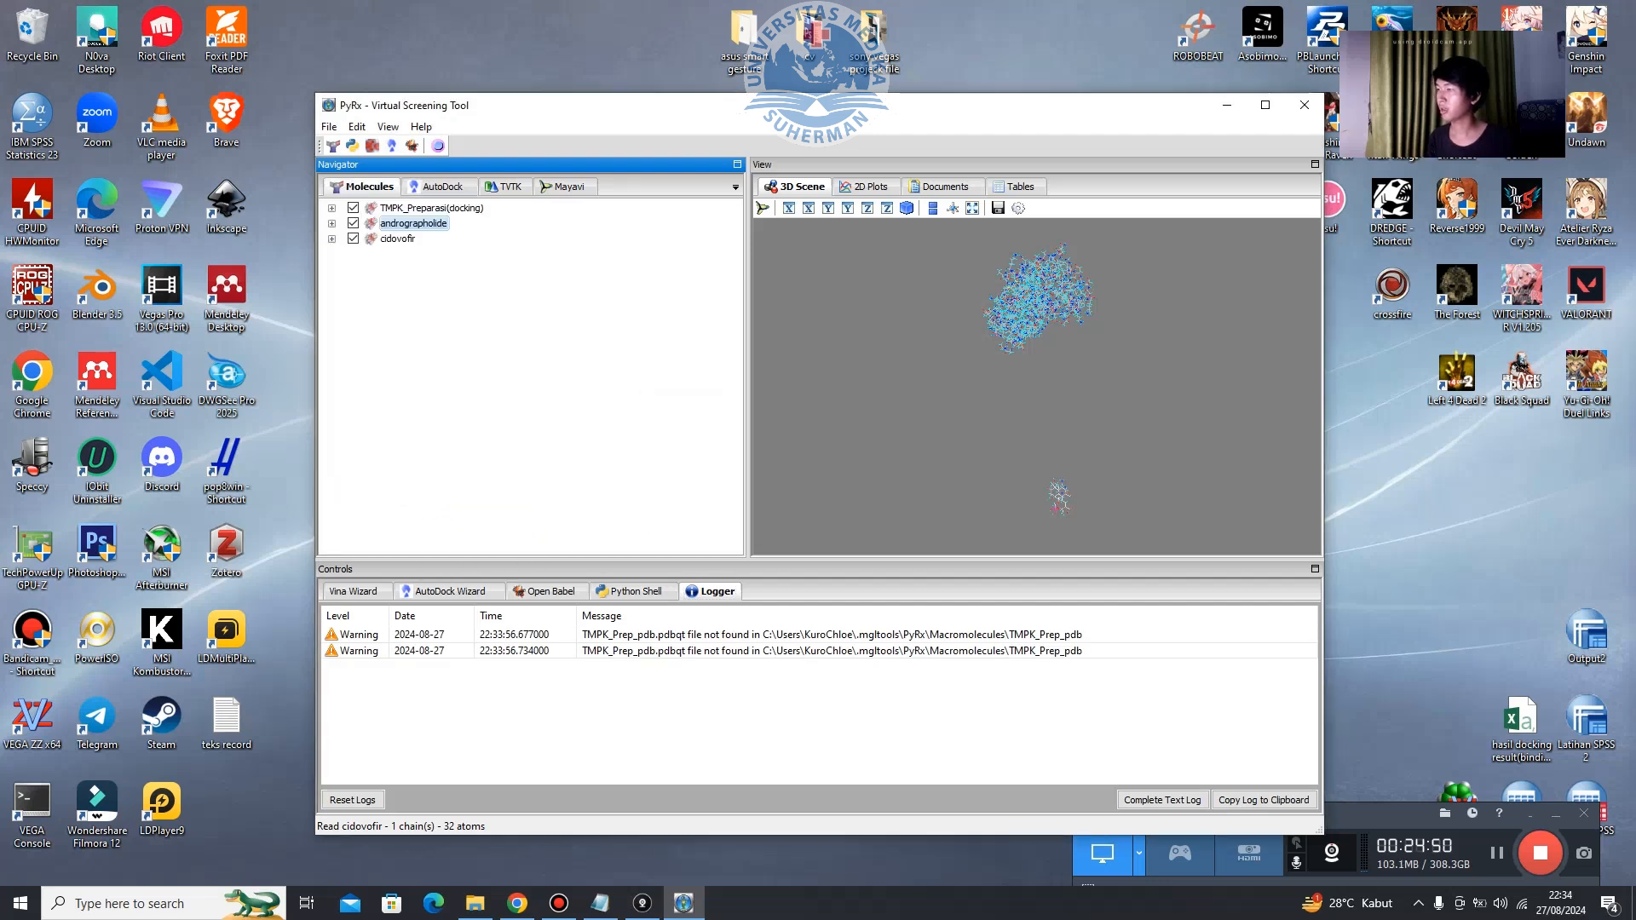
Reset the logged warnings and return to the Vina Wizard.
left_click(432, 208)
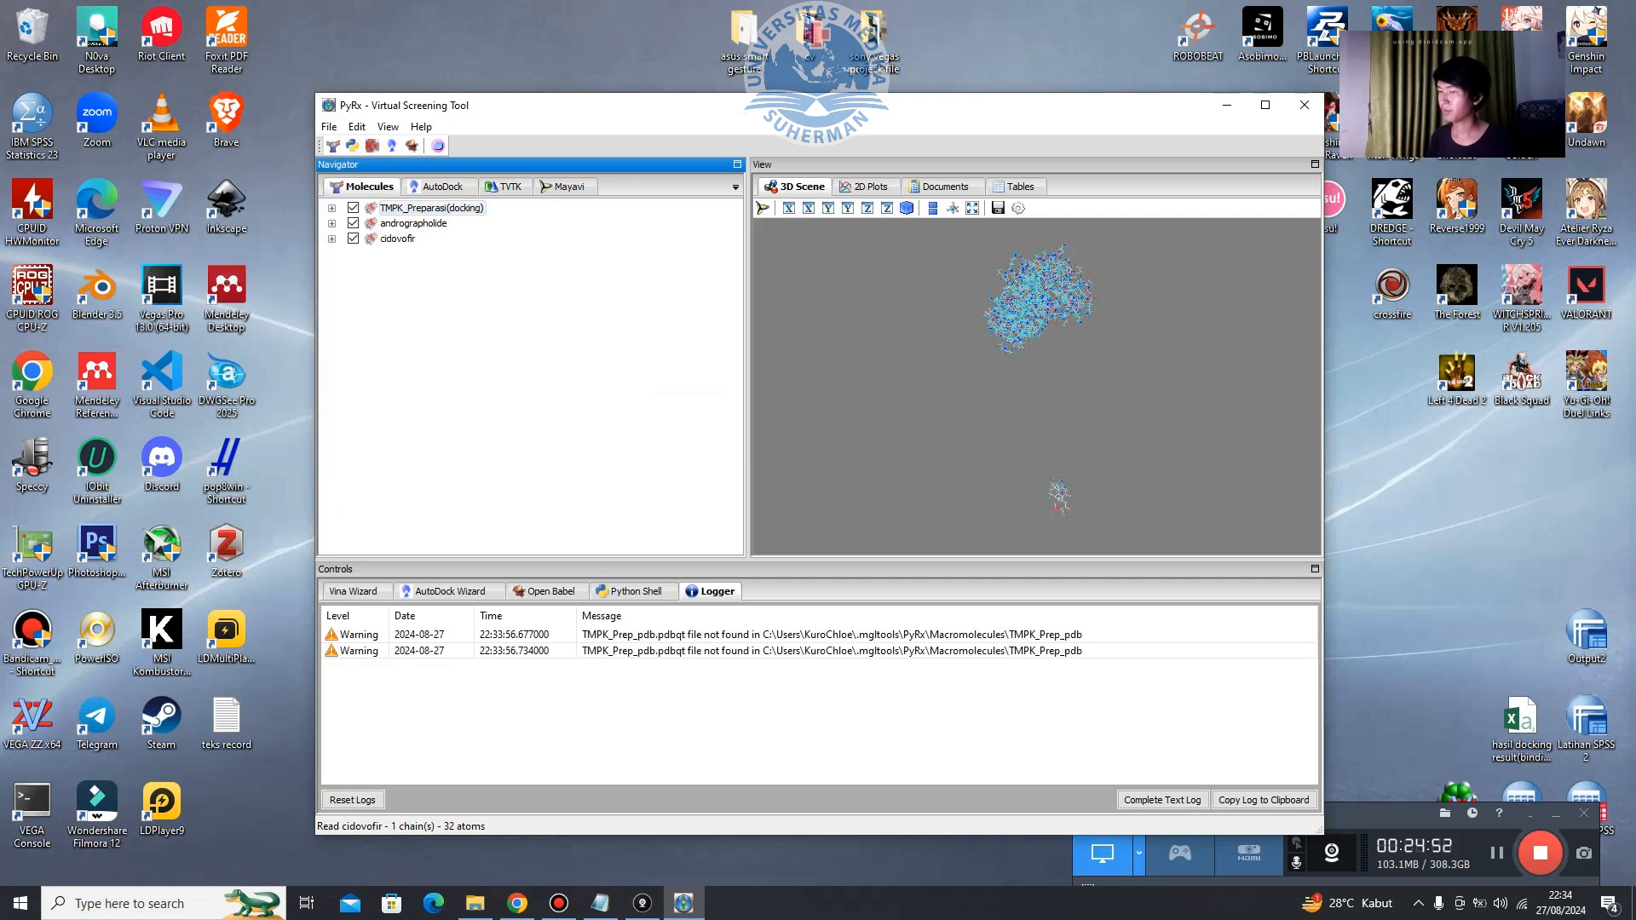
left_click(353, 800)
left_click(354, 591)
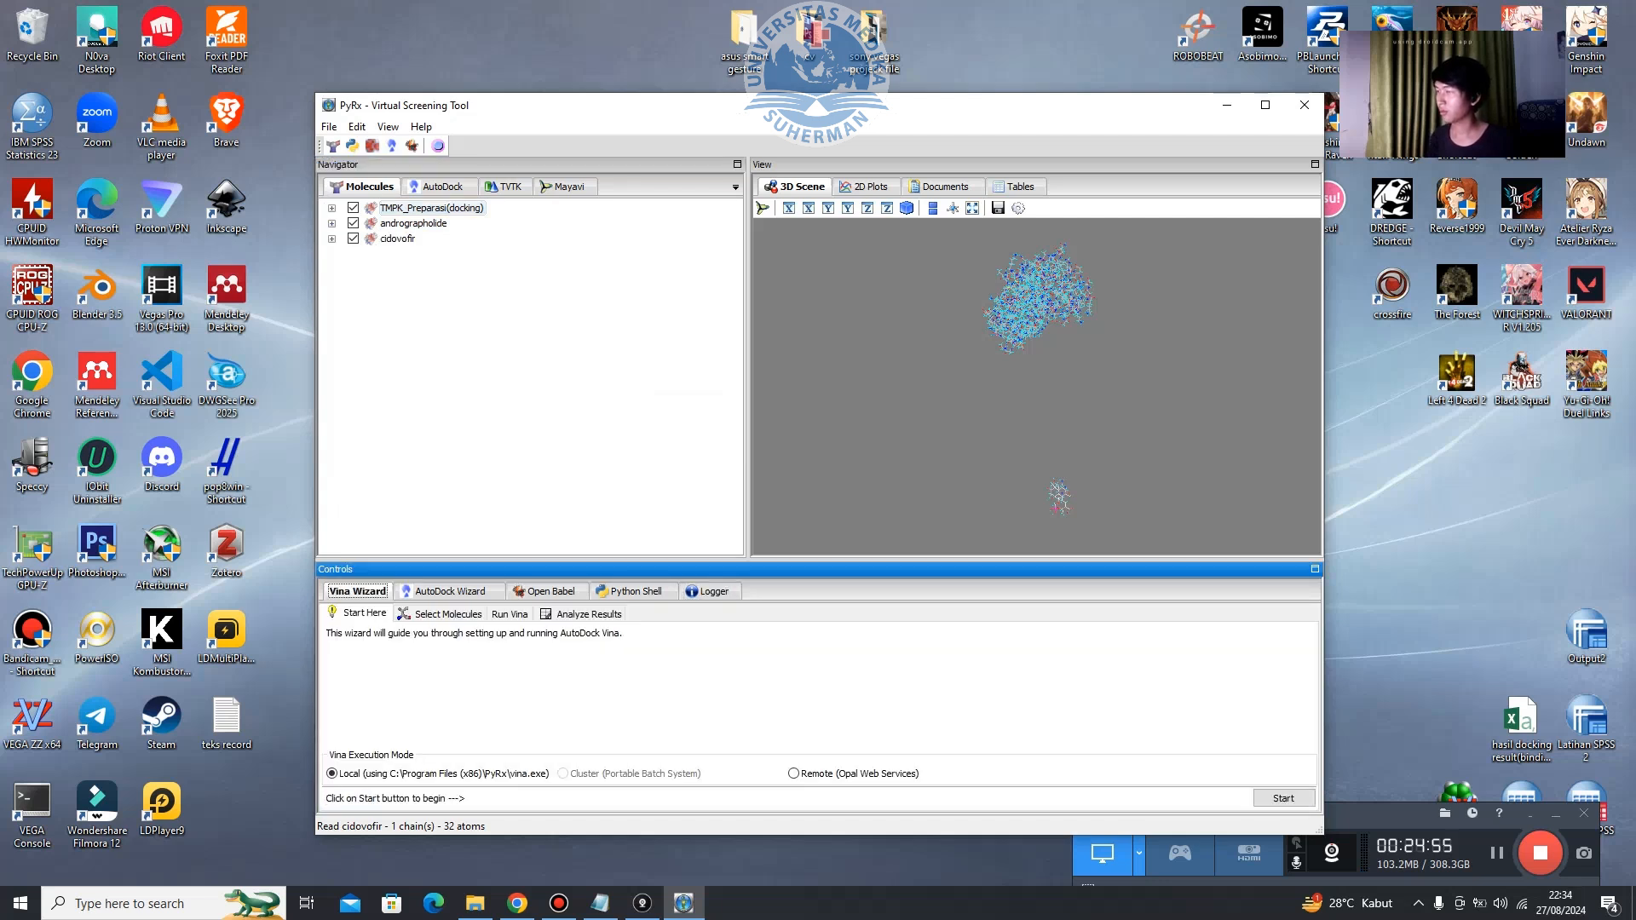
left_click(432, 208)
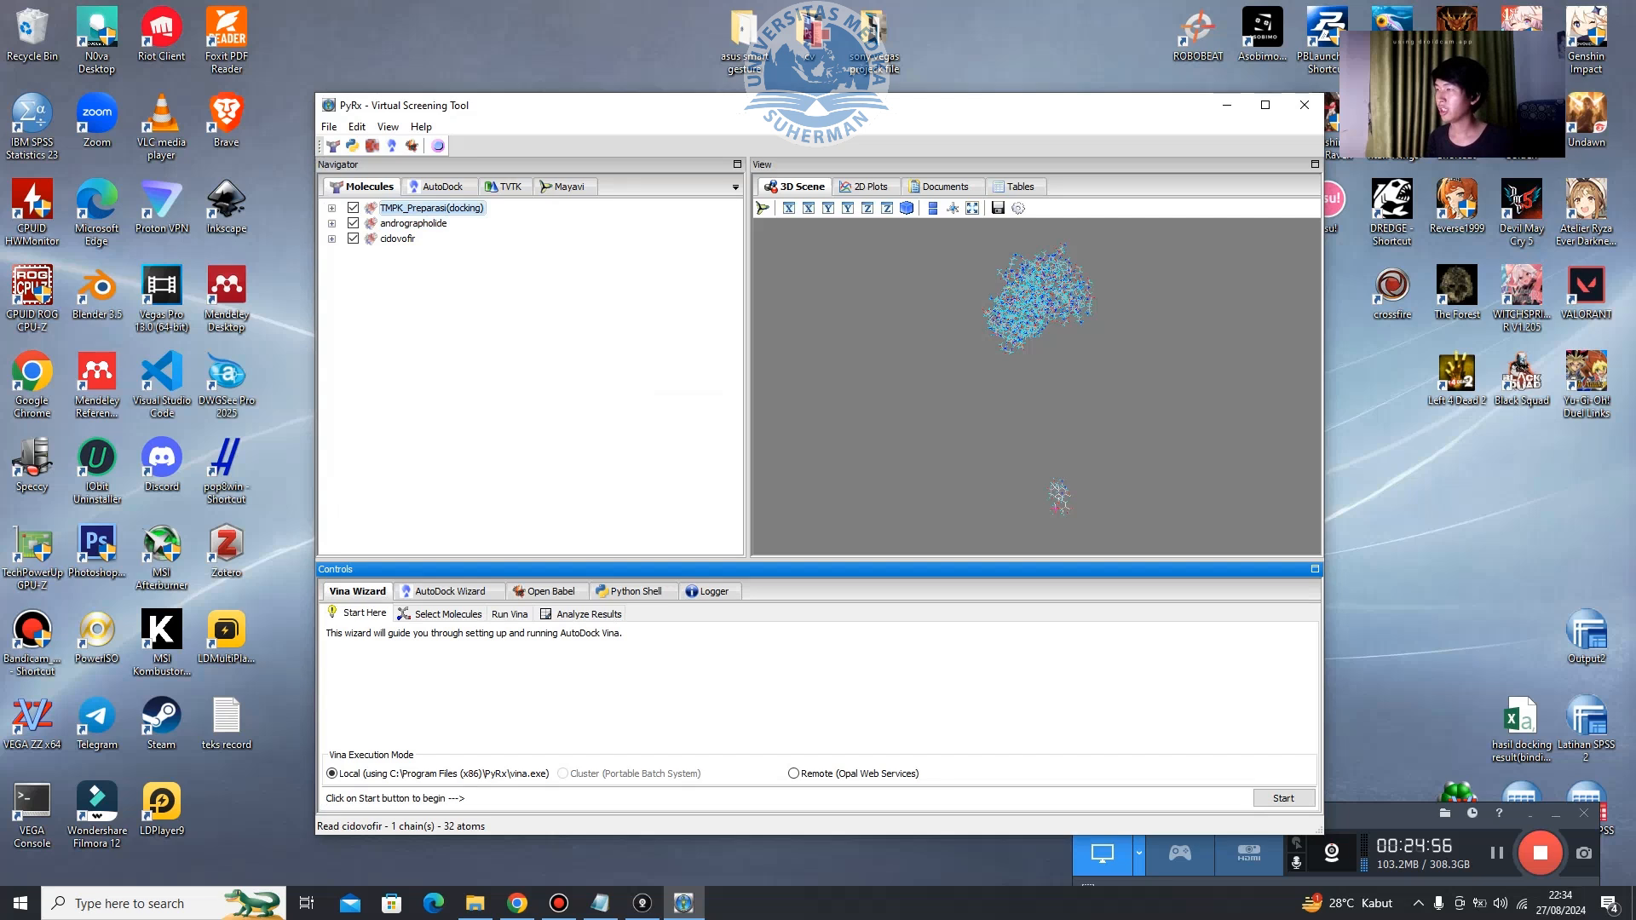
left_click(441, 187)
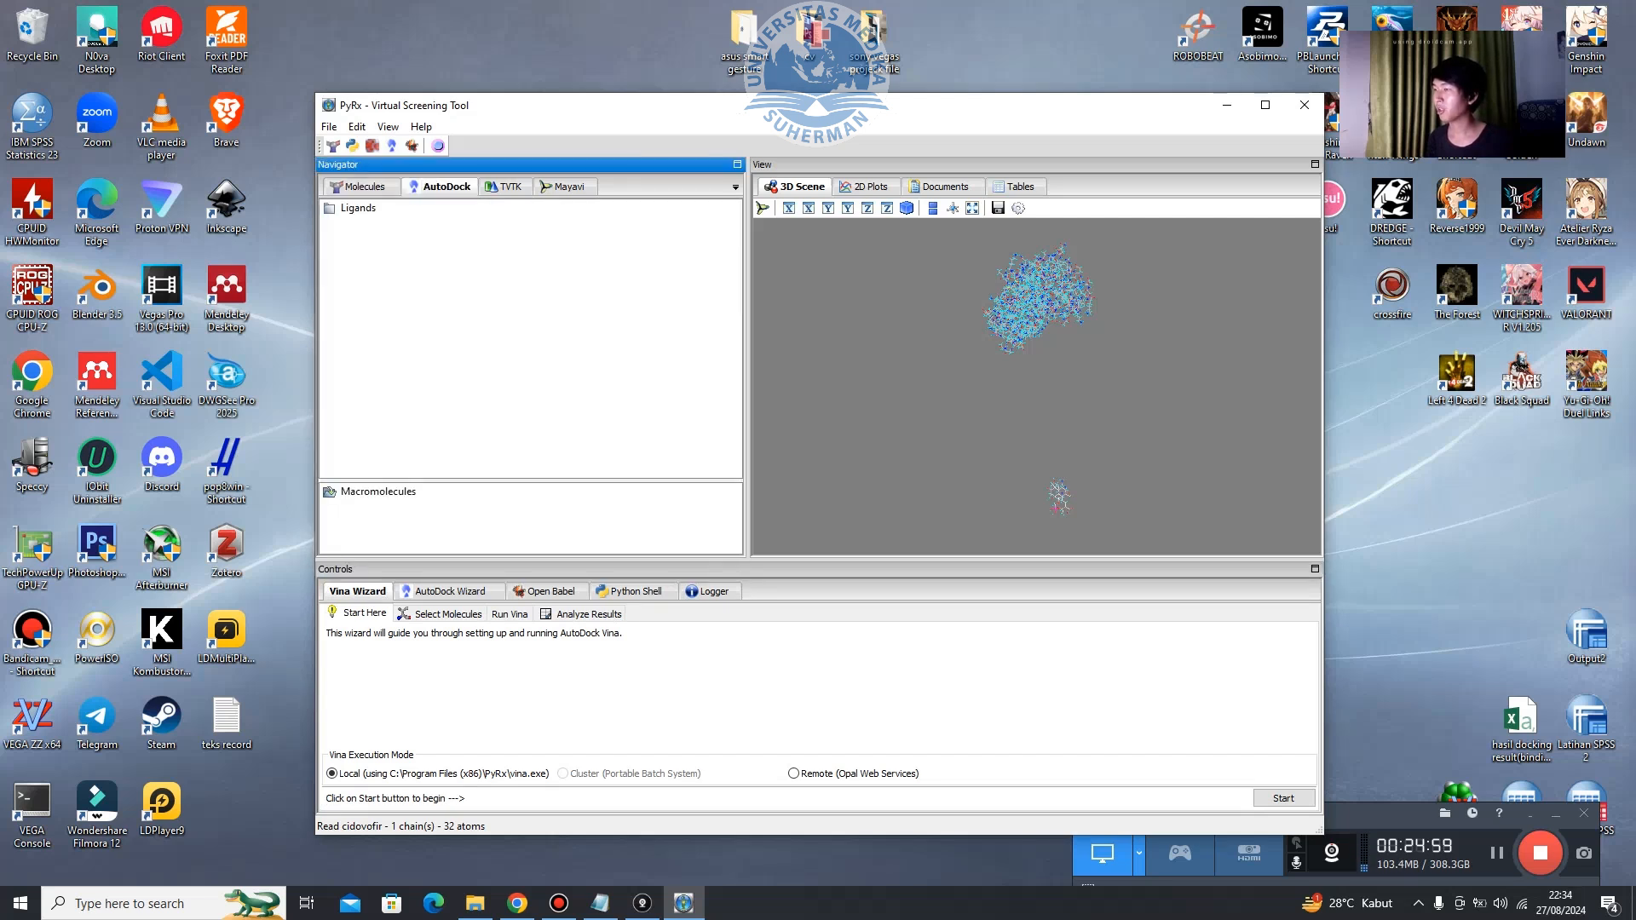
left_click(364, 187)
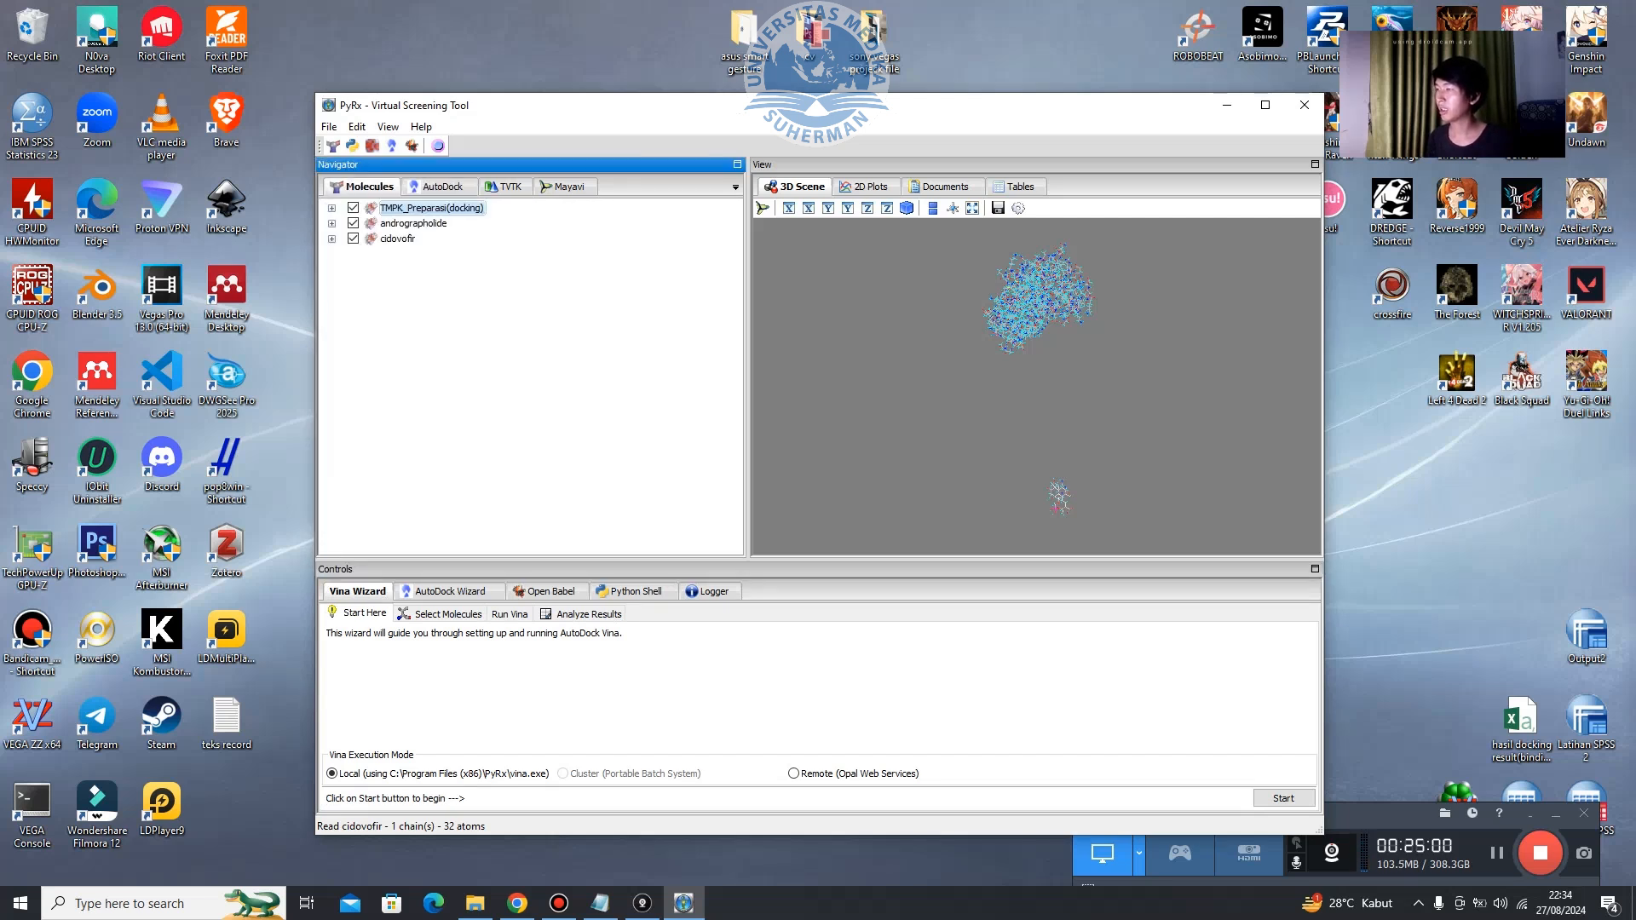
left_click(398, 239)
left_click(413, 223)
left_click(442, 187)
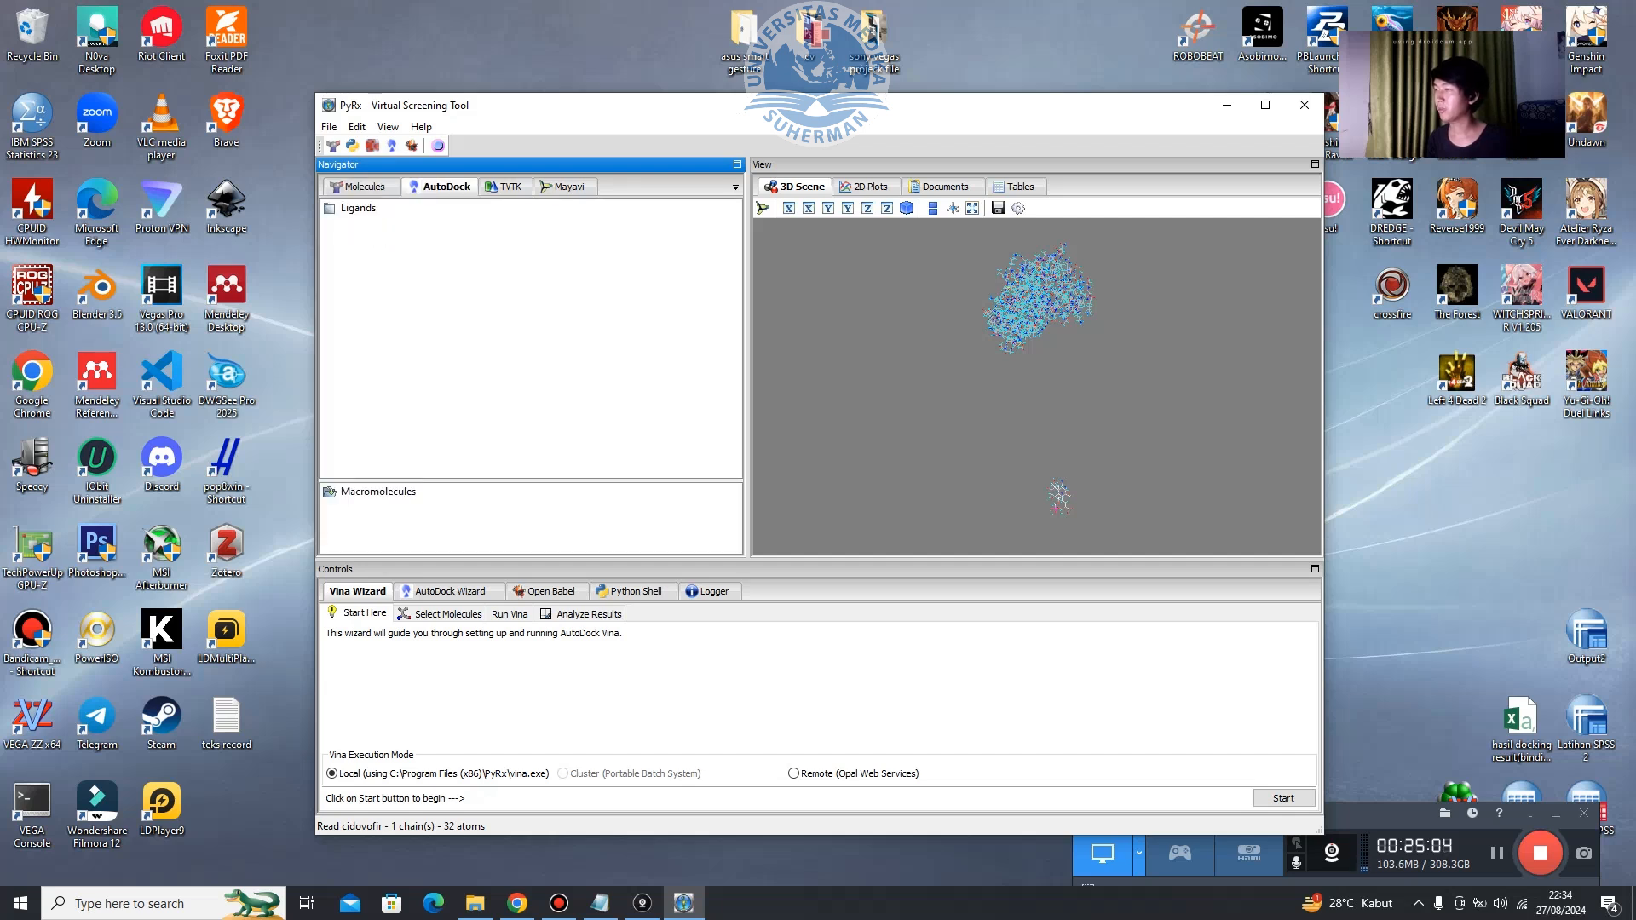
left_click(364, 186)
Convert the TMPK_Preparasi(docking) molecule into an AutoDock macromolecule.
left_click(431, 208)
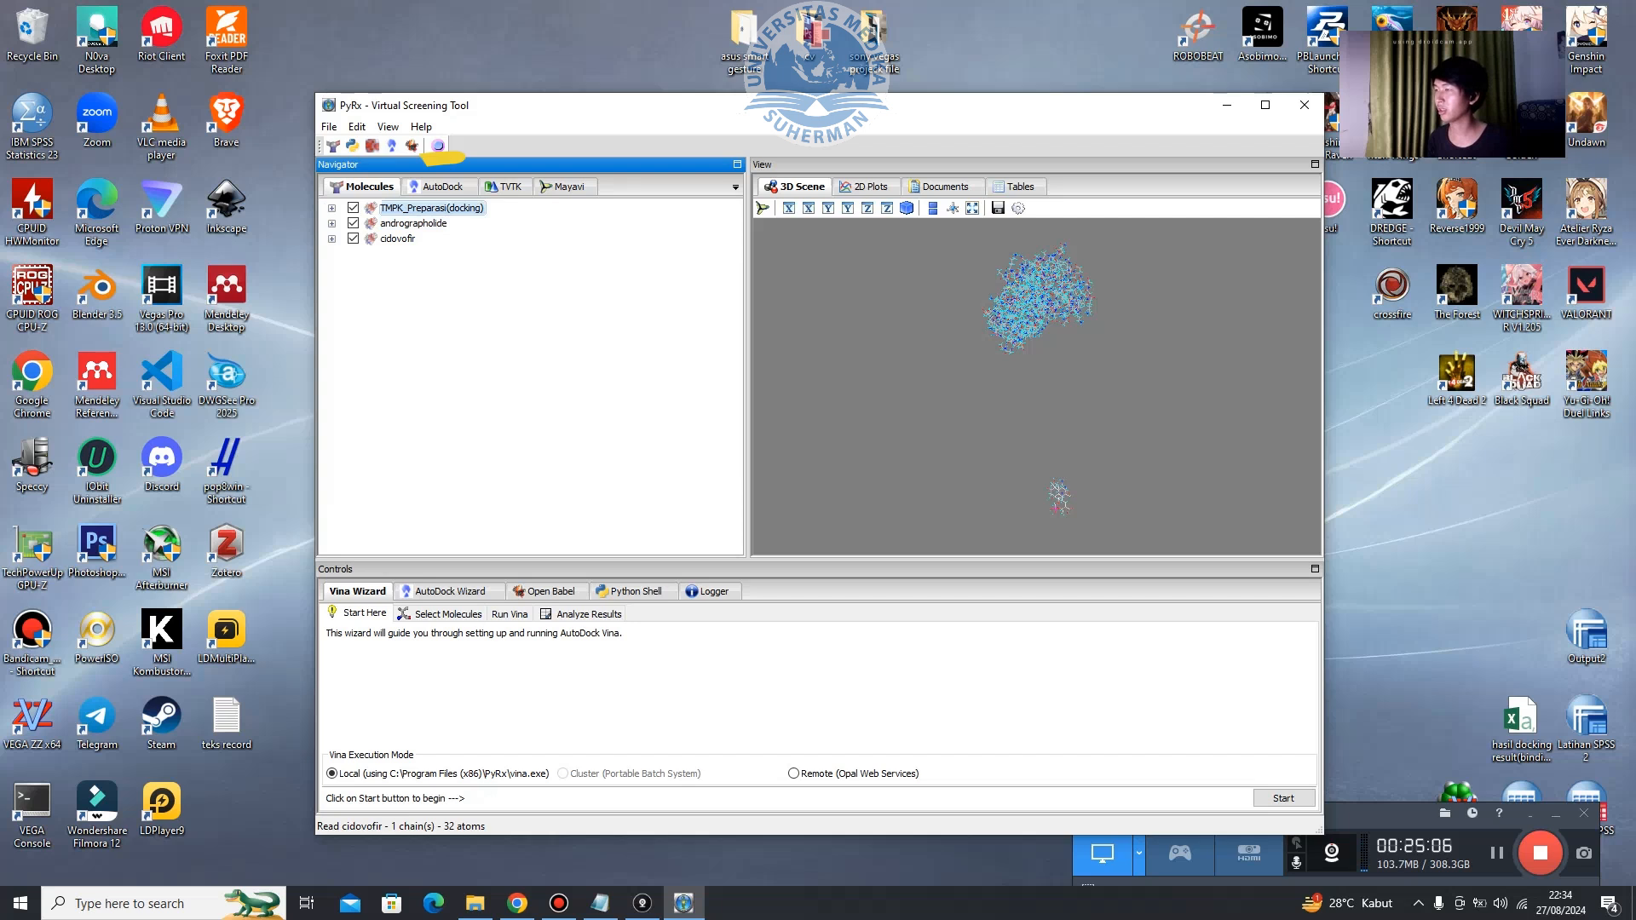
right_click(413, 210)
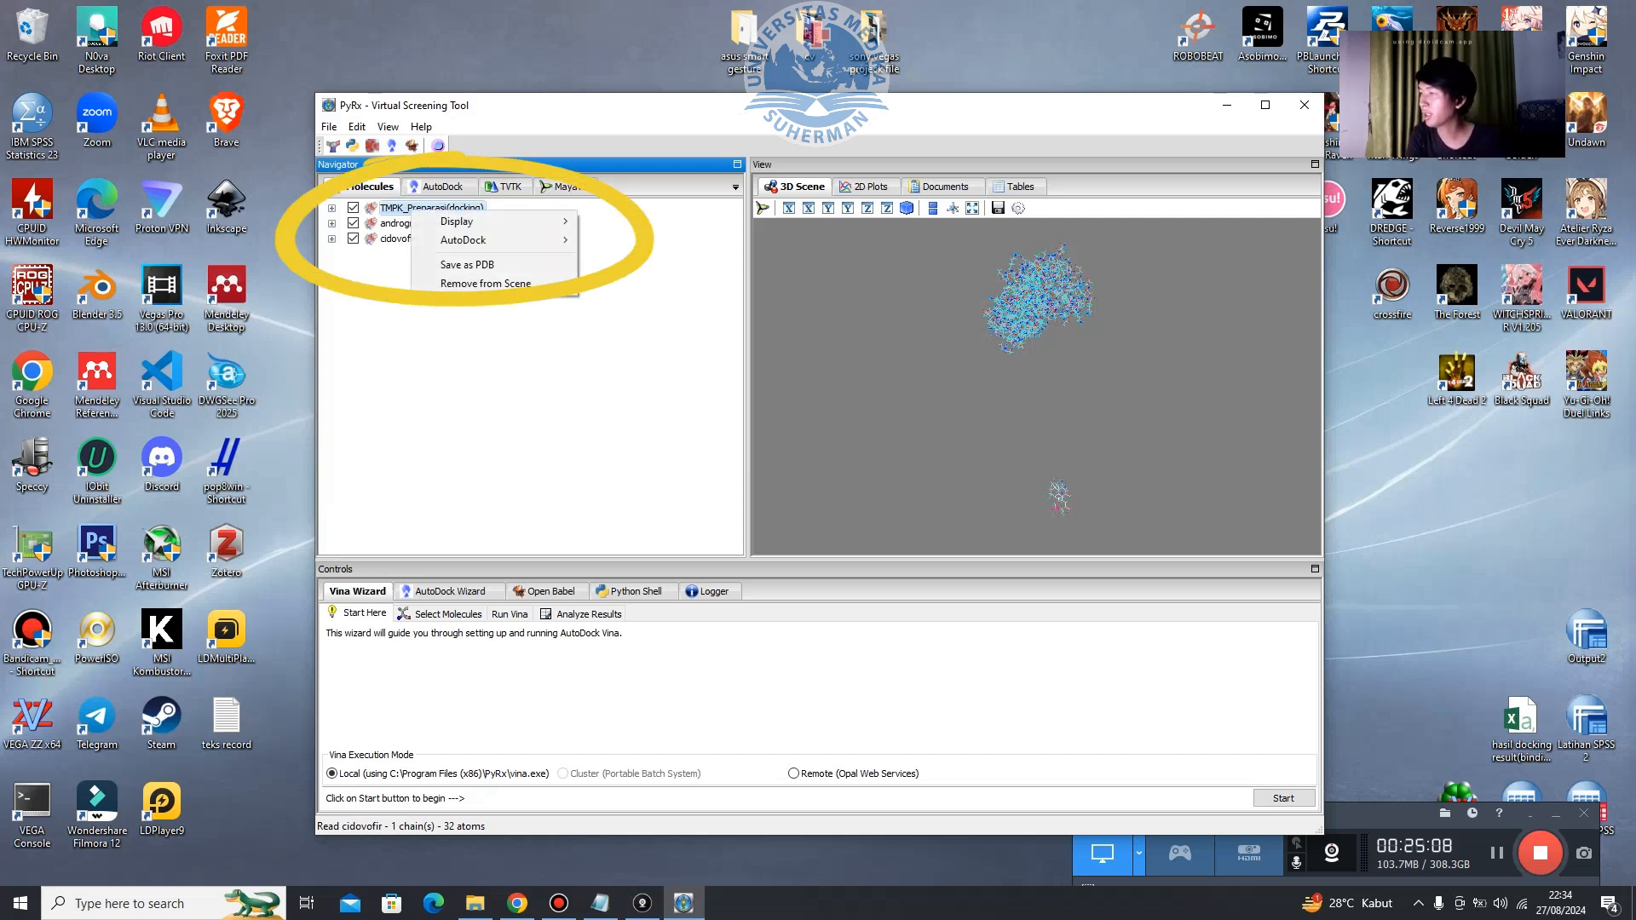
mouse_move(477, 240)
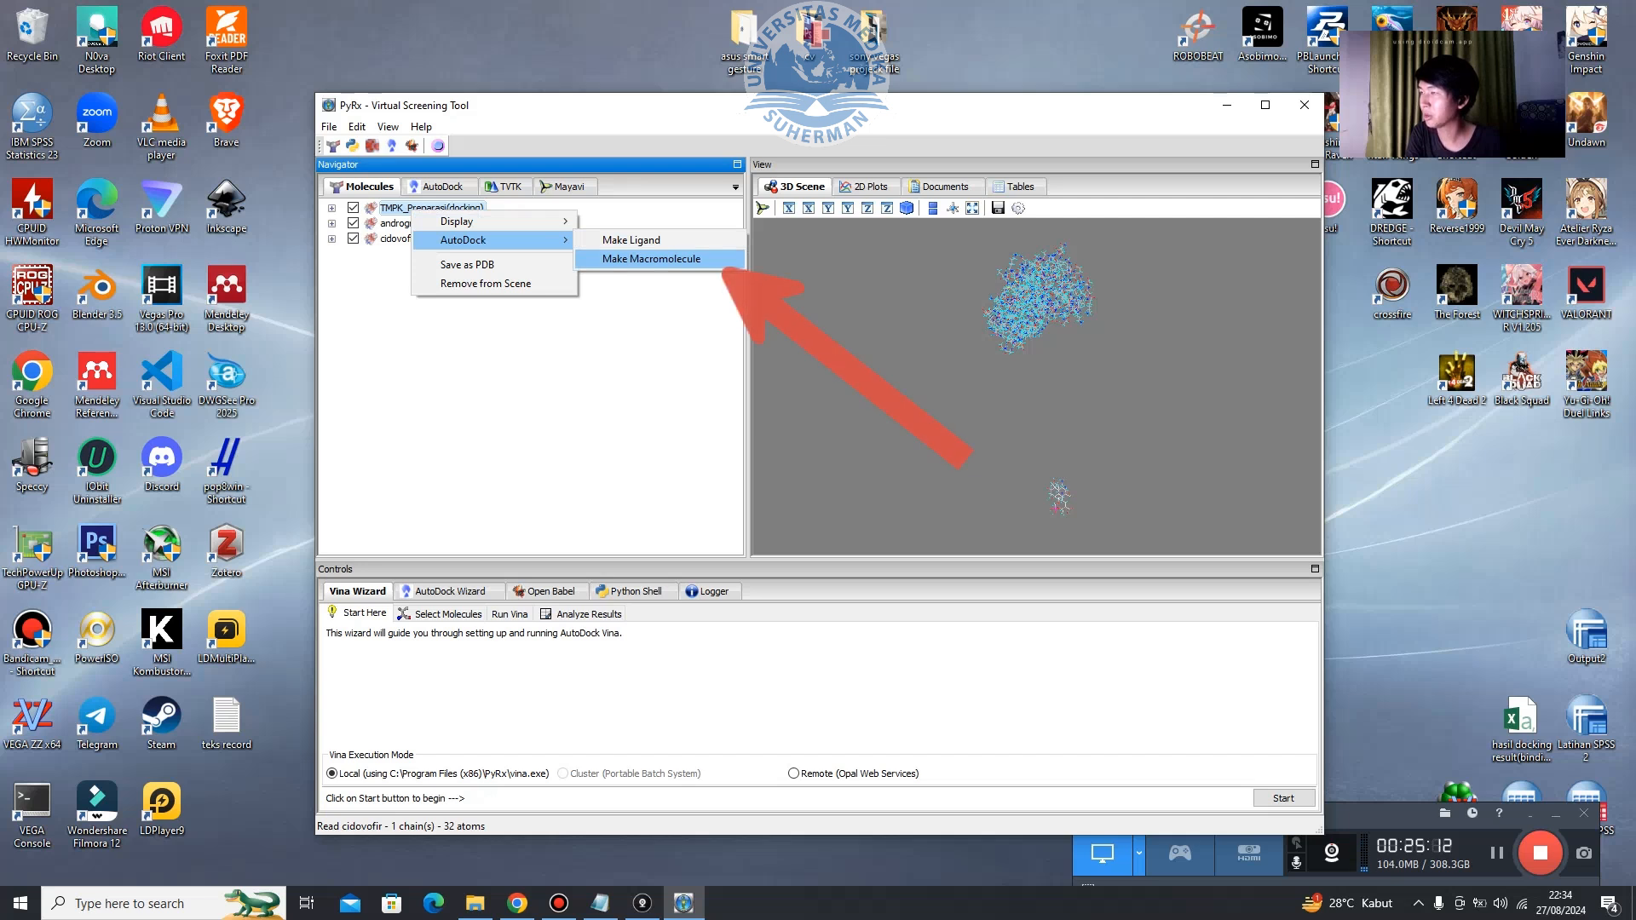
left_click(651, 259)
key("Return")
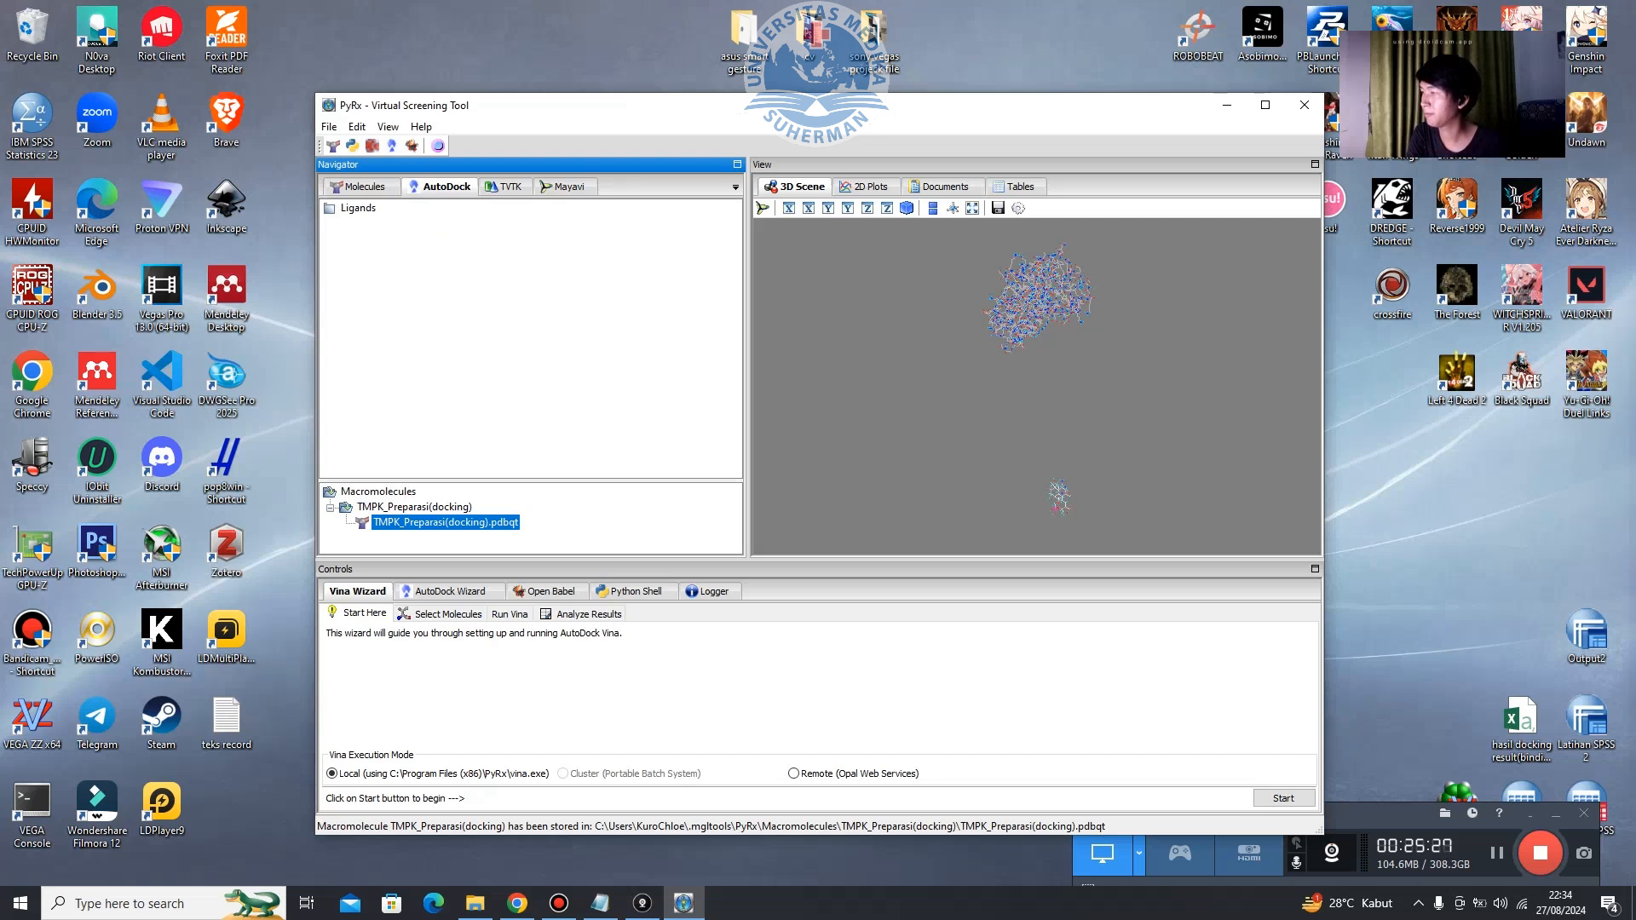
Convert the loaded andrographolide molecule into an AutoDock ligand.
left_click(365, 187)
right_click(399, 225)
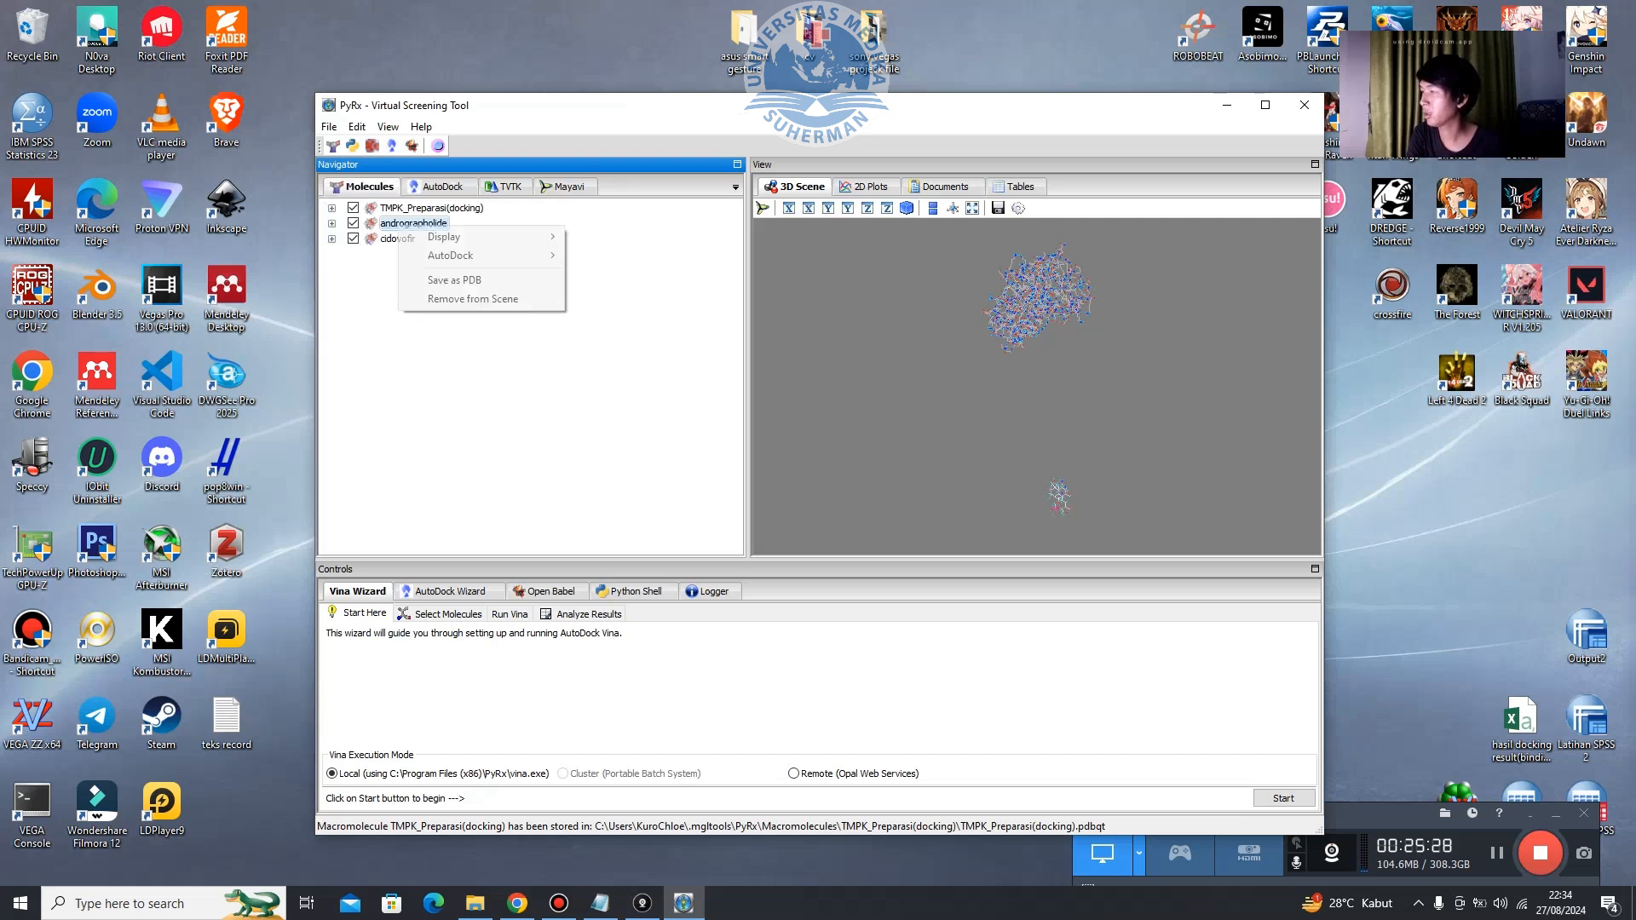
mouse_move(477, 256)
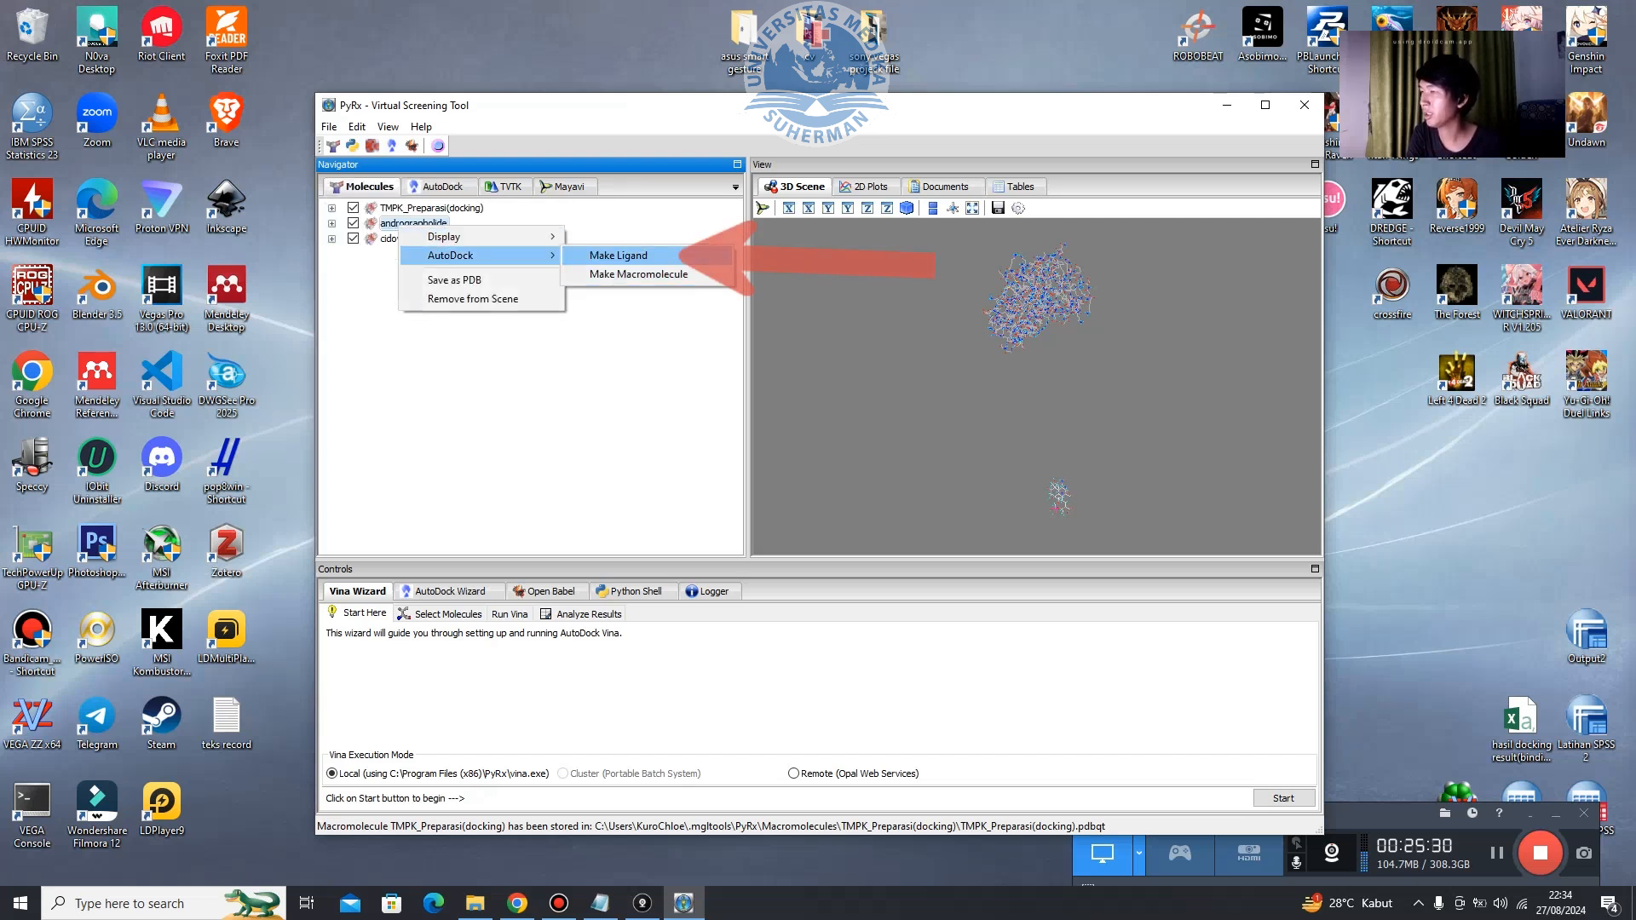
left_click(618, 256)
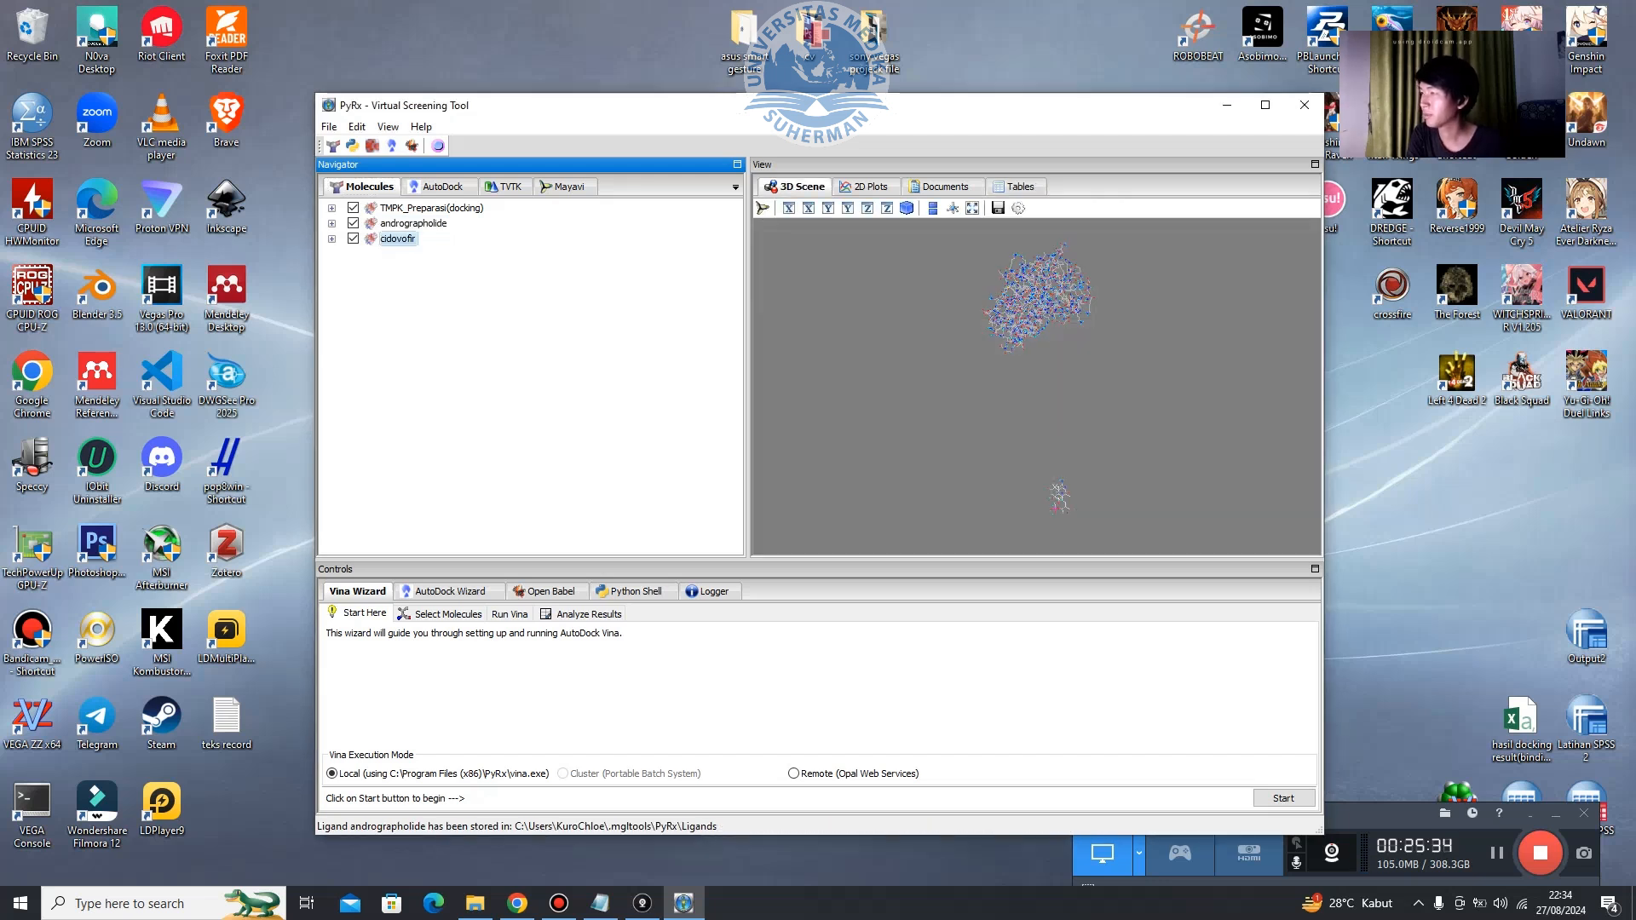
Convert the cidovofir molecule into an AutoDock ligand and expand the Ligands folder in the AutoDock list.
right_click(397, 239)
mouse_move(477, 267)
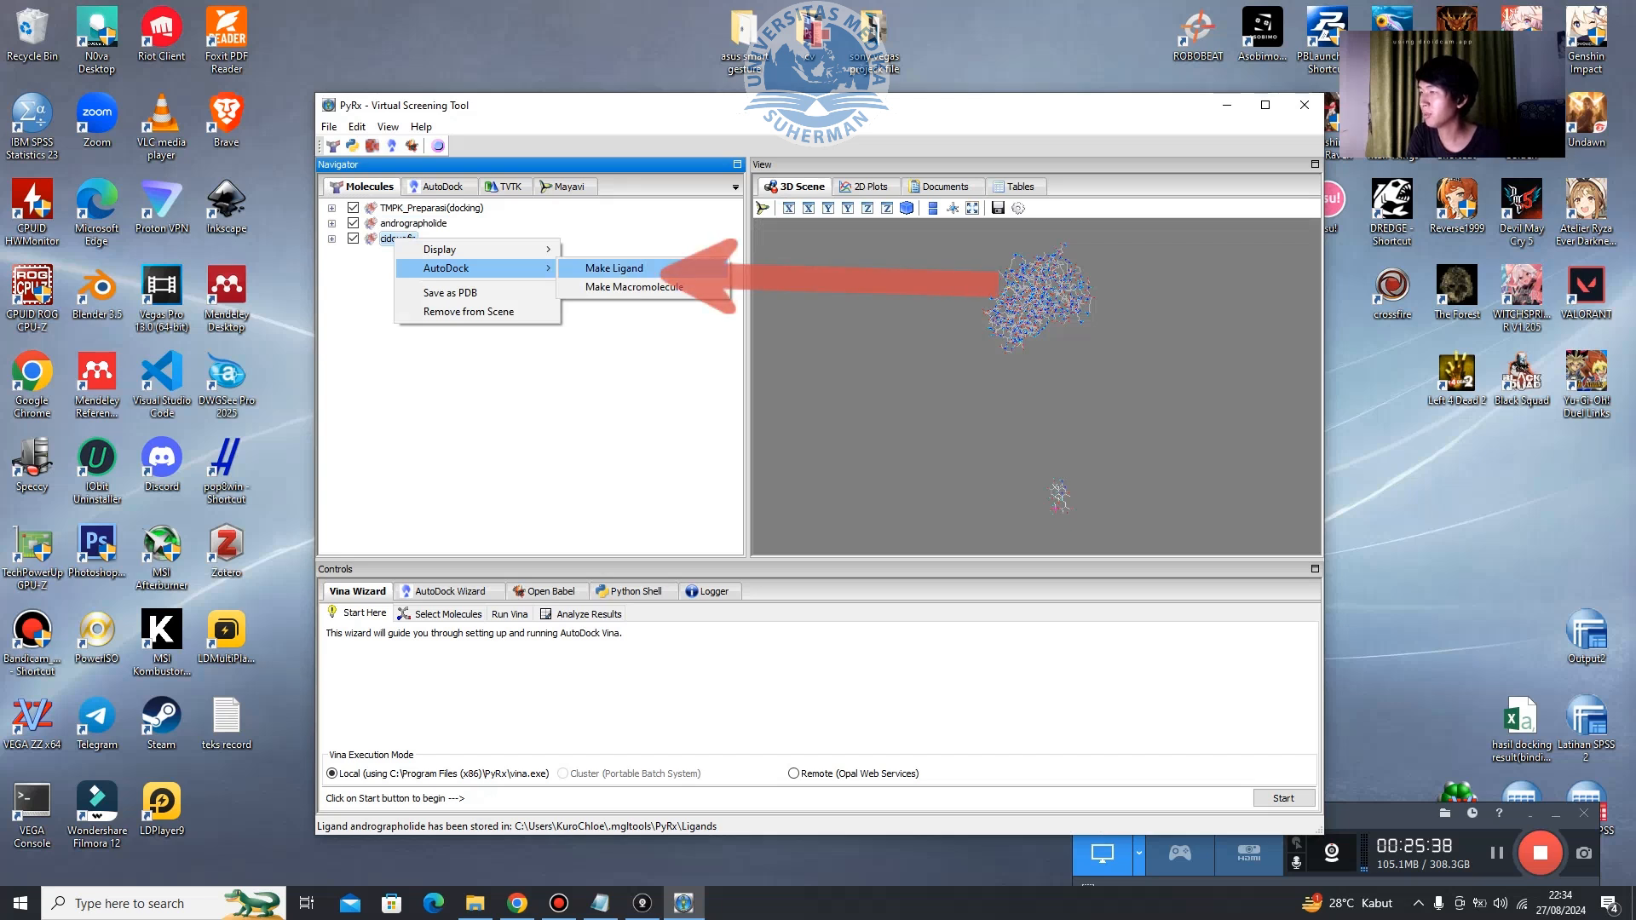
left_click(614, 268)
left_click(441, 187)
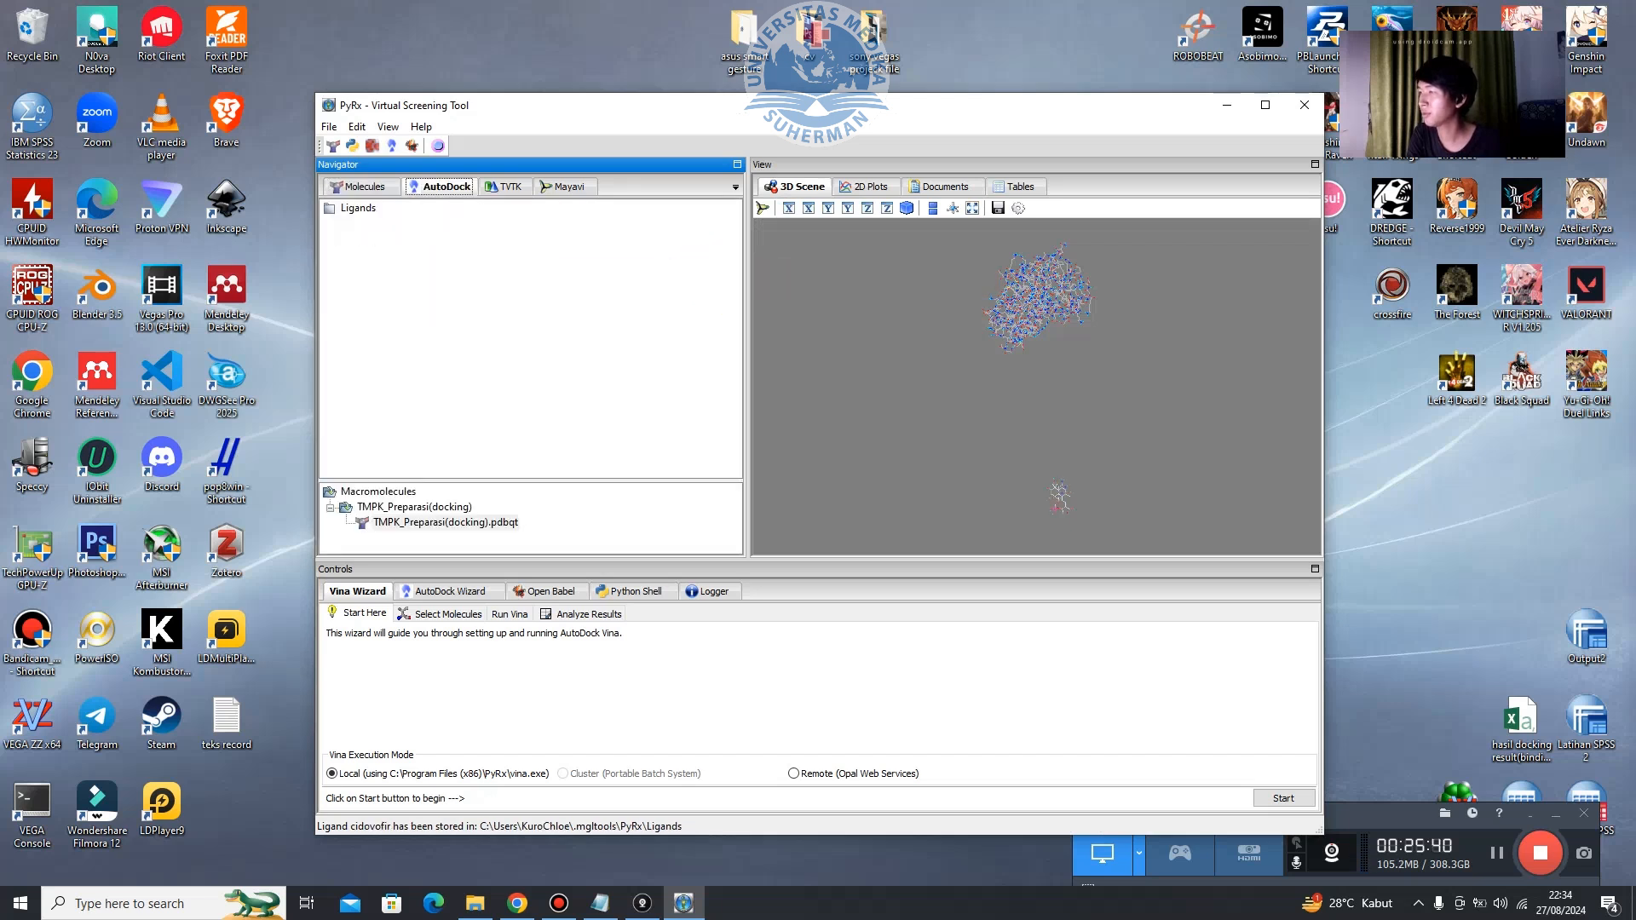
double_click(358, 208)
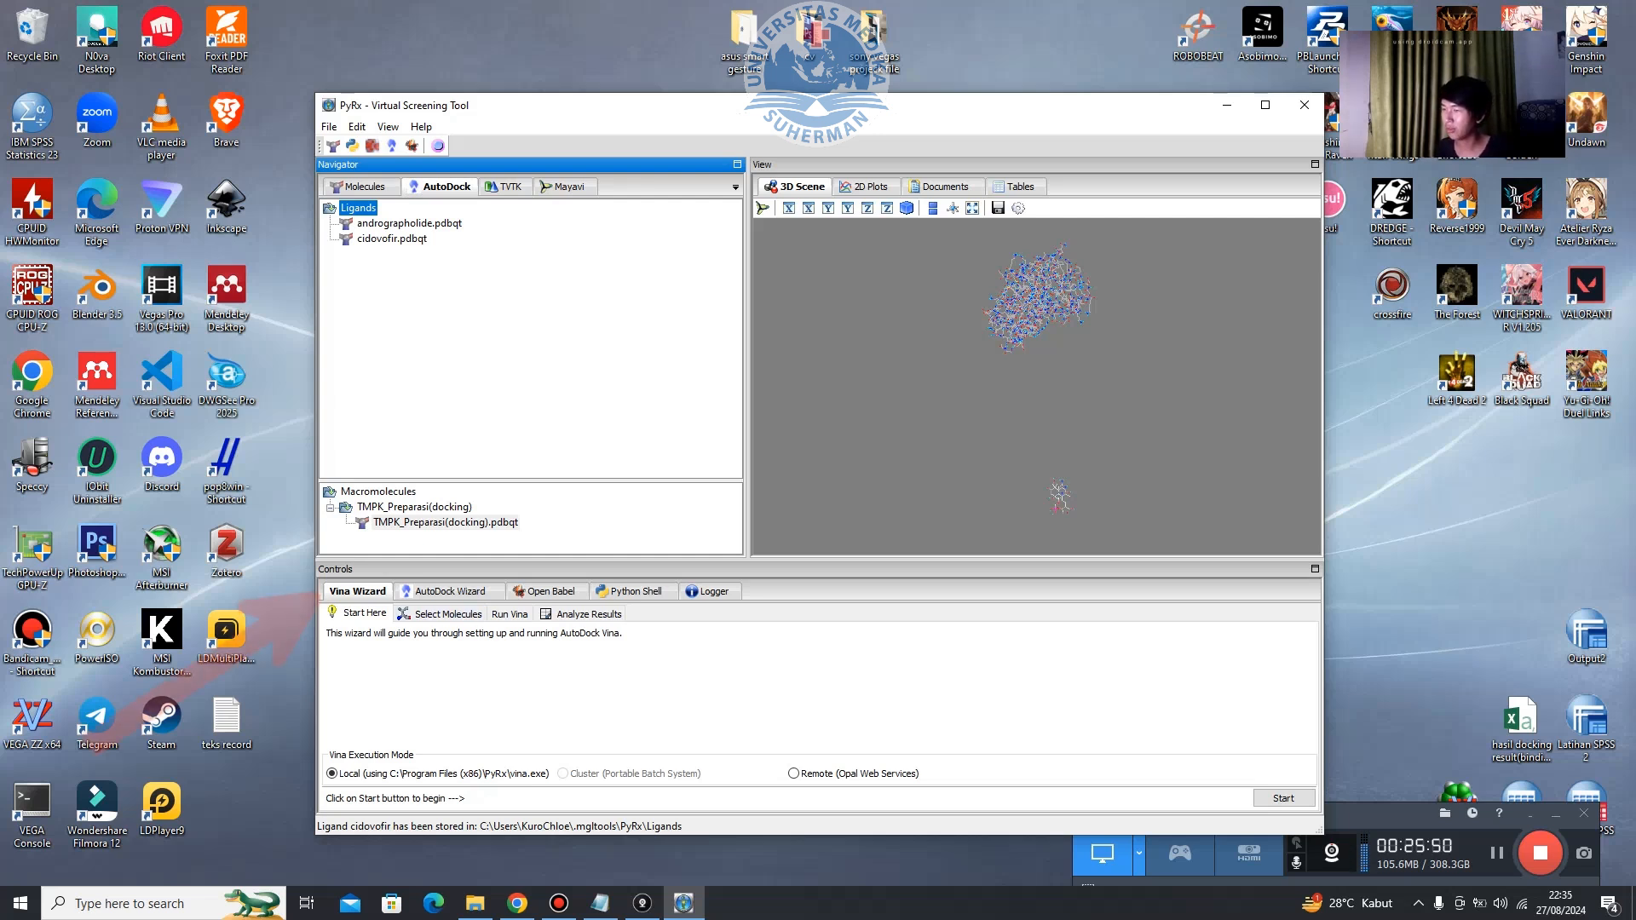
Start the Vina Wizard in local execution mode and select TMPK_Preparasi(docking).pdbqt as the macromolecule.
left_click(357, 592)
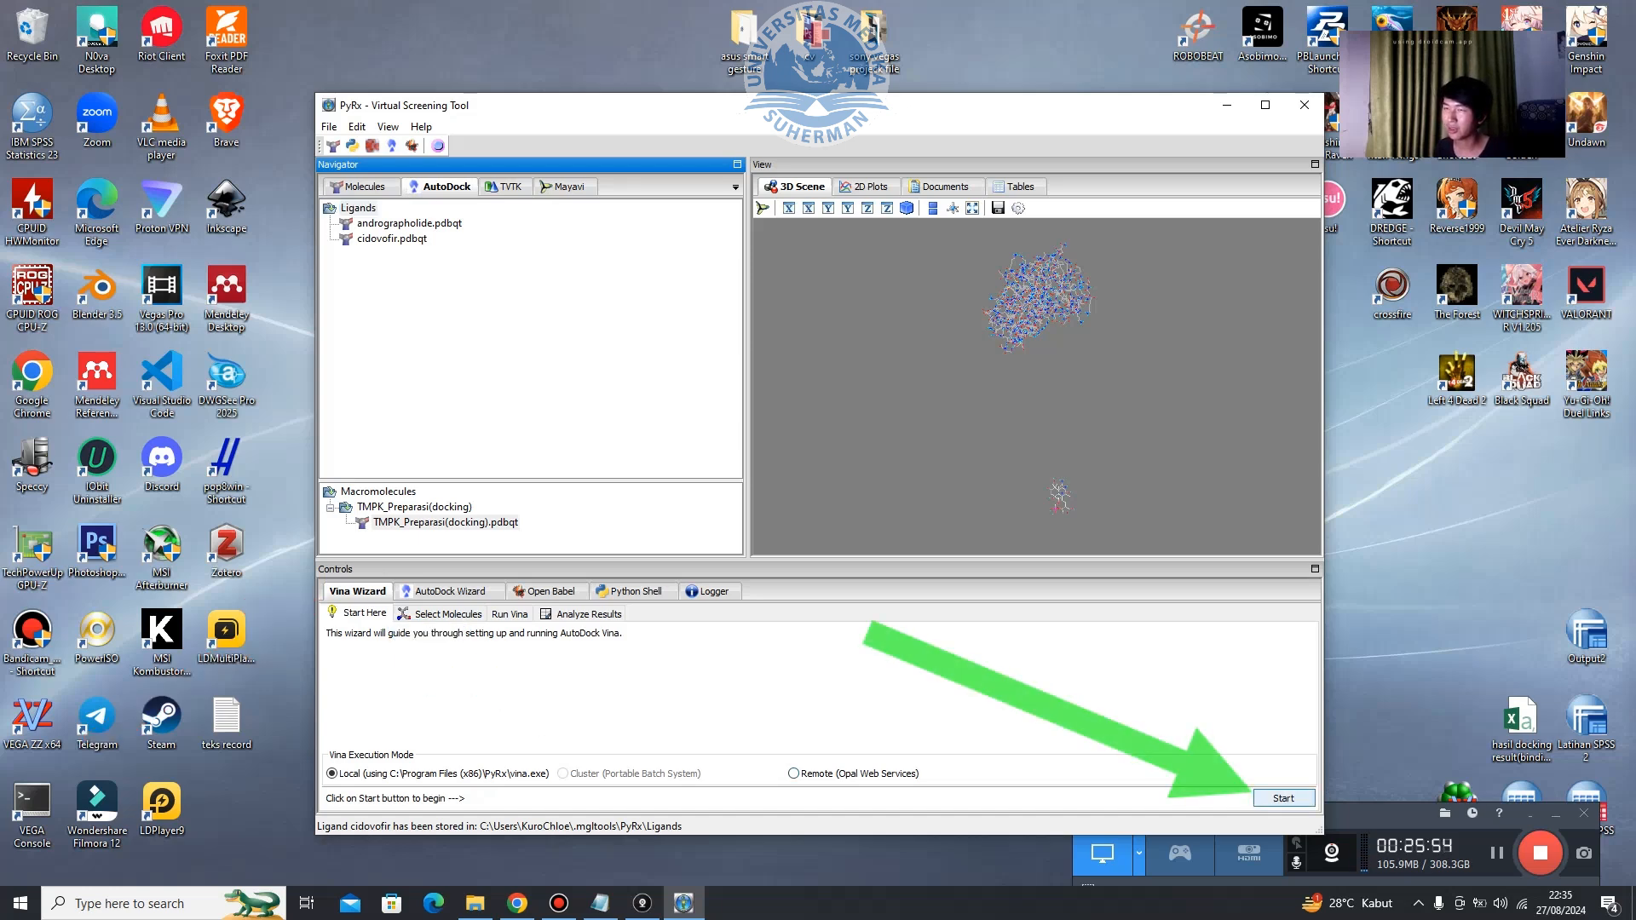
left_click(1284, 798)
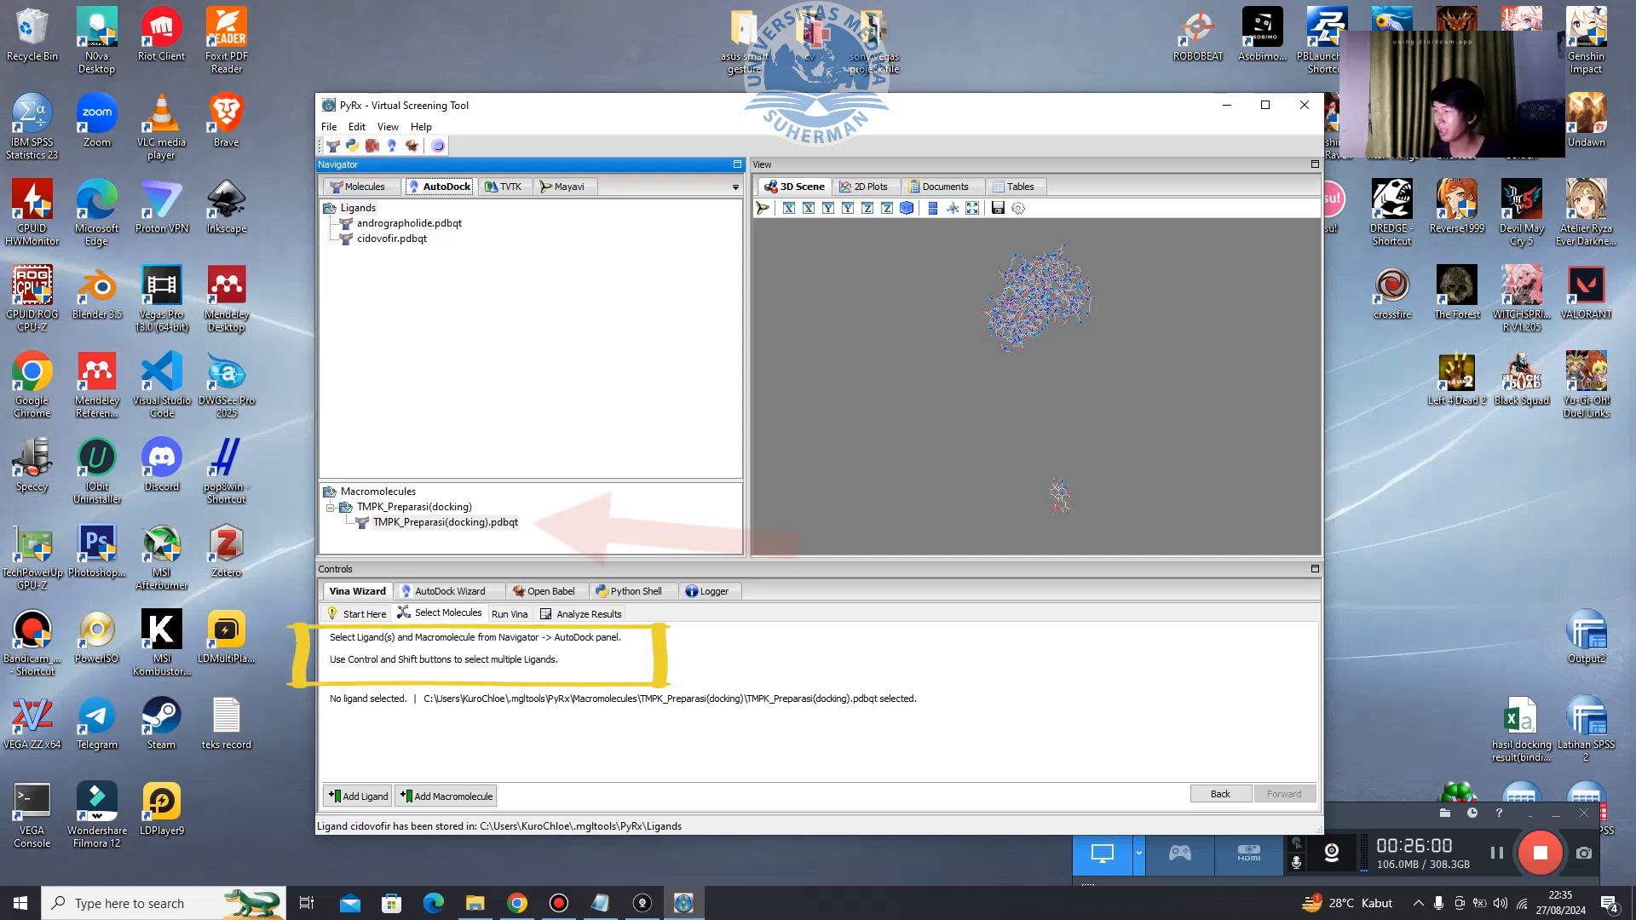
left_click(445, 523)
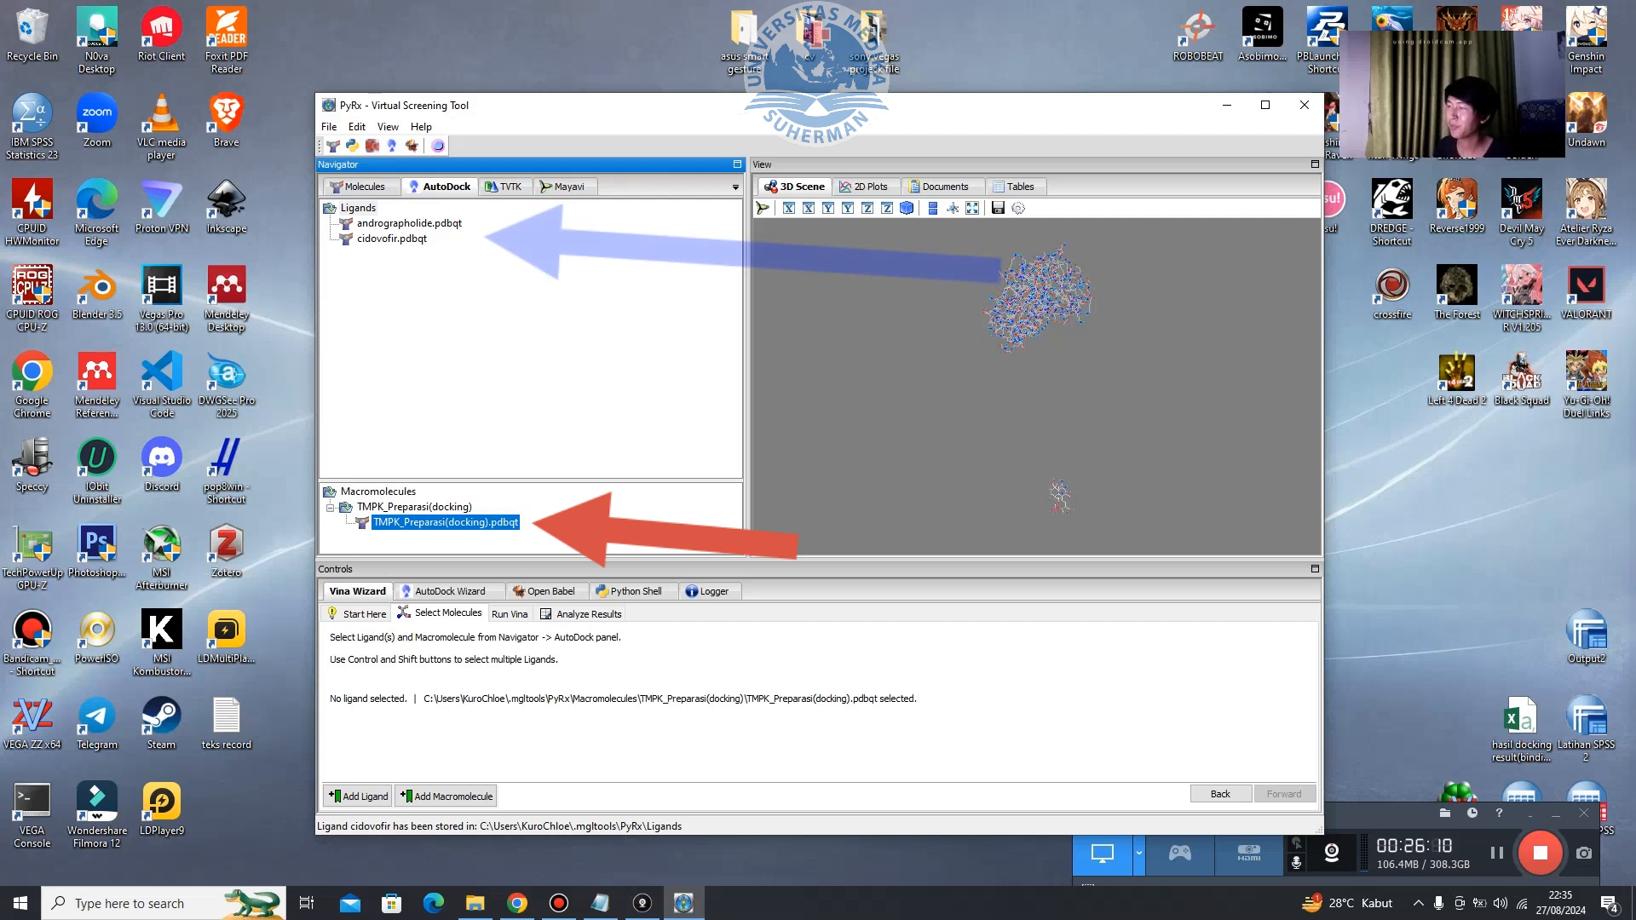
Select both andrographolide.pdbqt and cidovofir.pdbqt as ligands and proceed to the Run Vina stage.
left_click(409, 223)
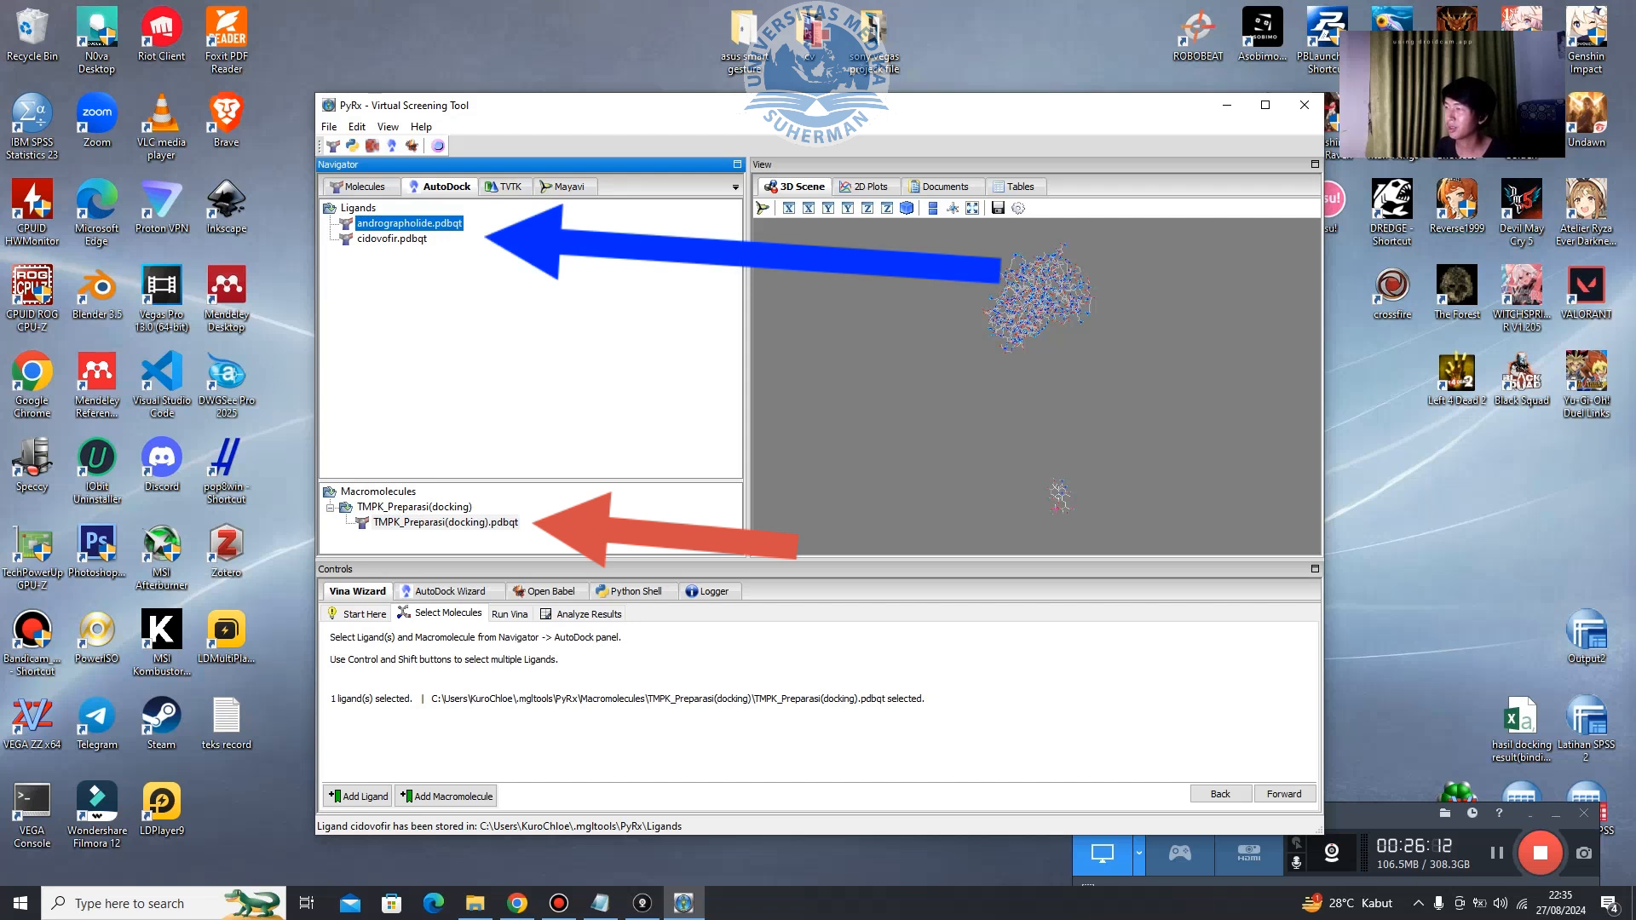
left_click(392, 239, "ctrl")
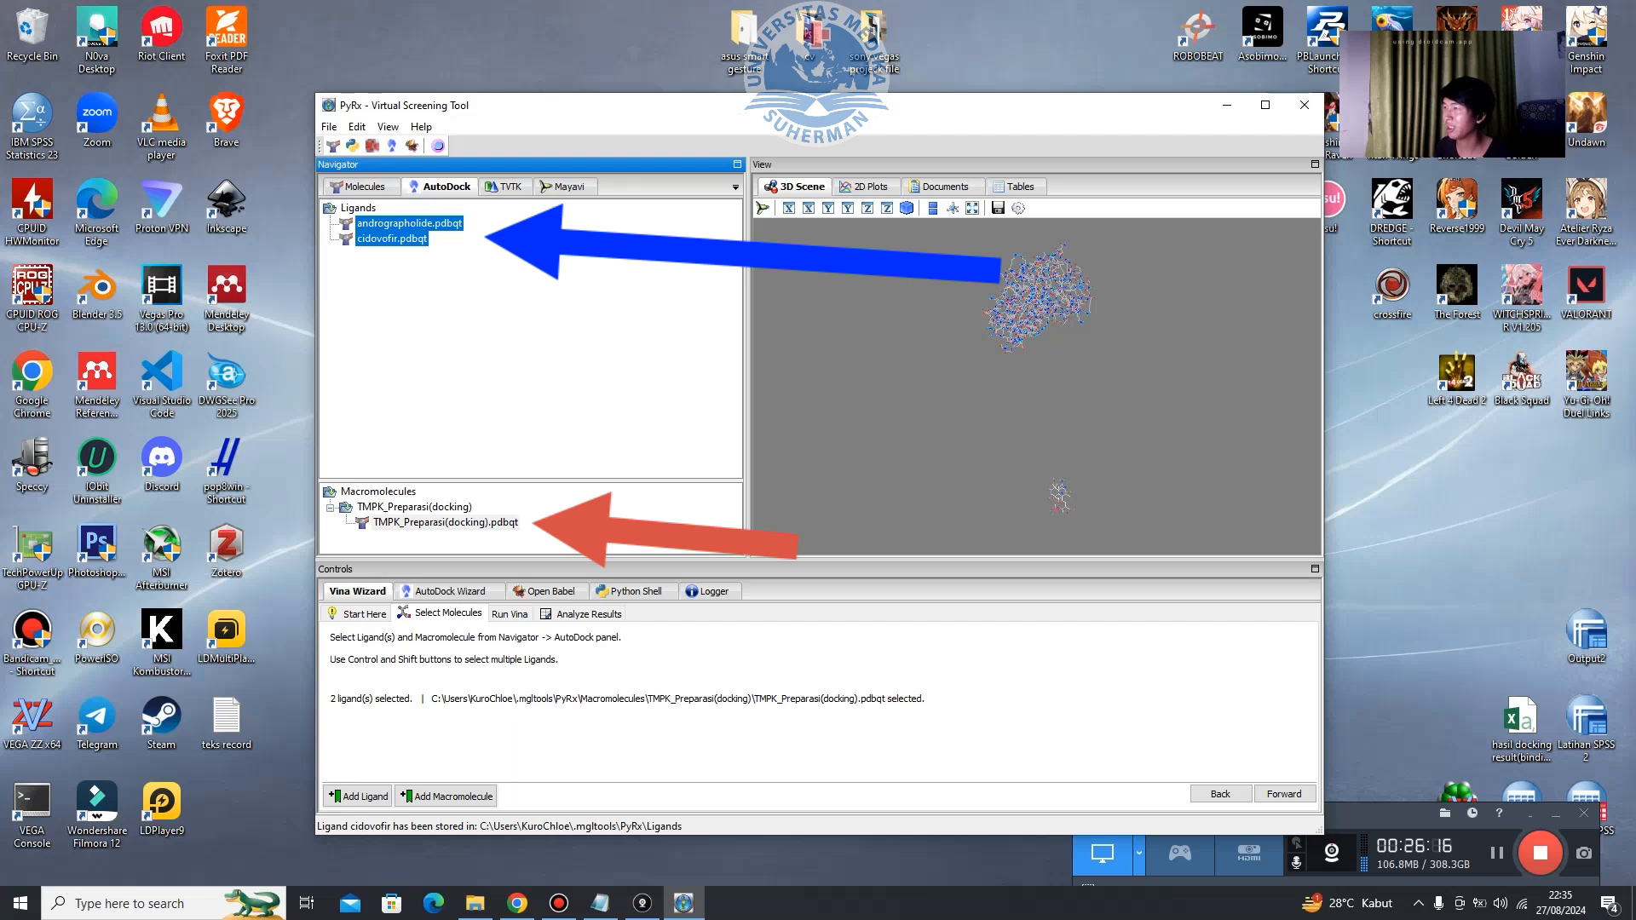
left_click(392, 238)
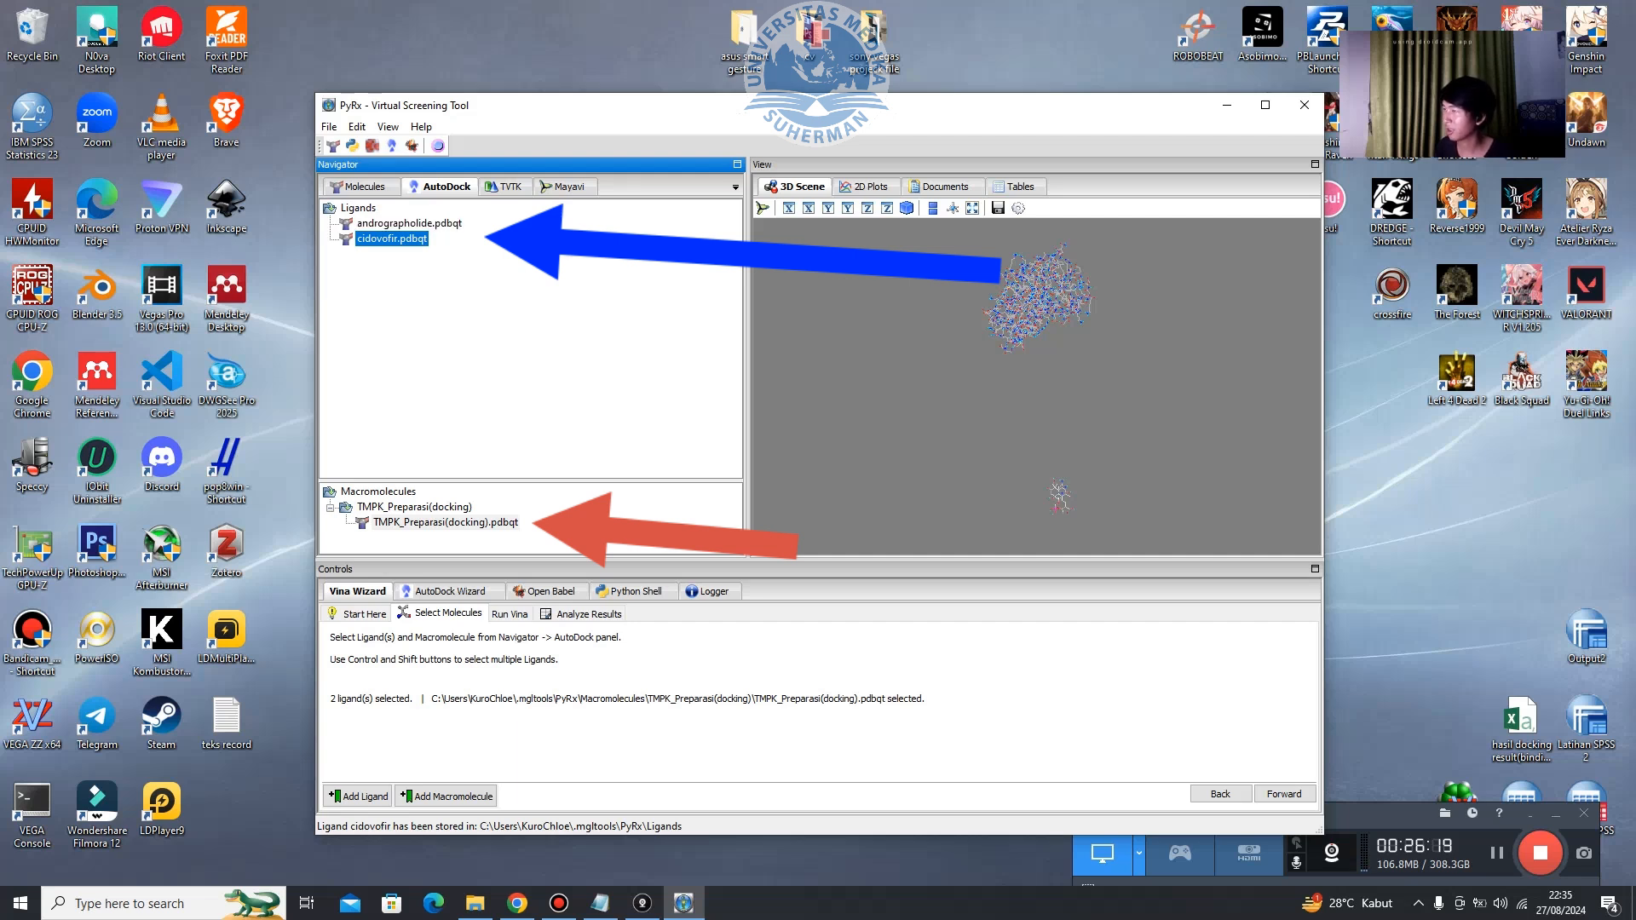
left_click(409, 223)
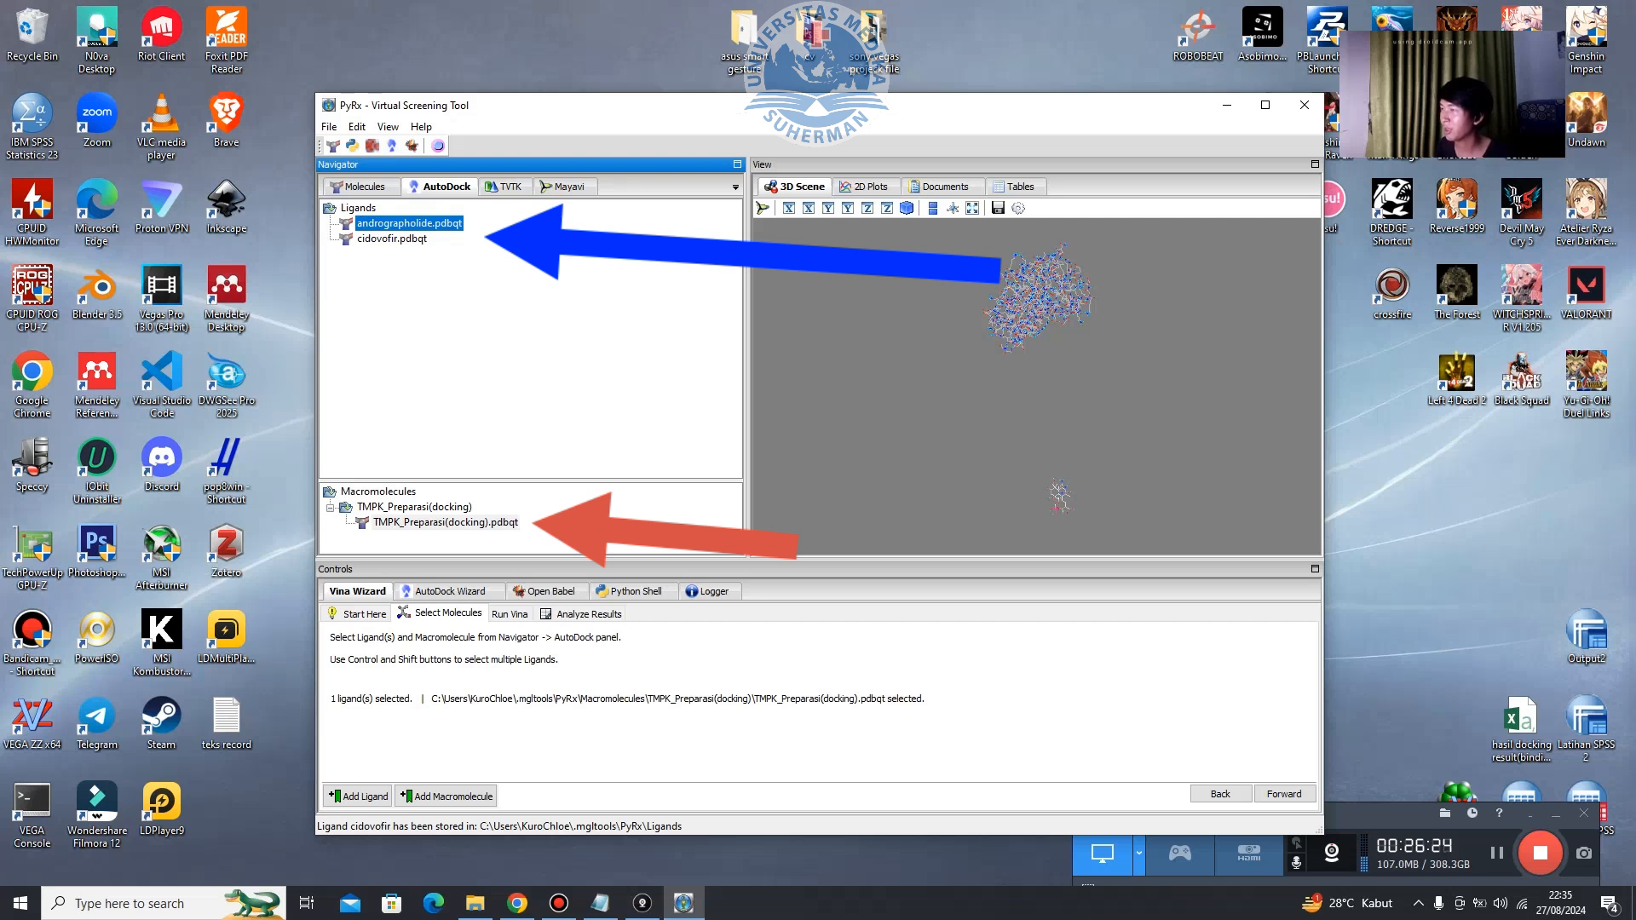
left_click(392, 239, "ctrl")
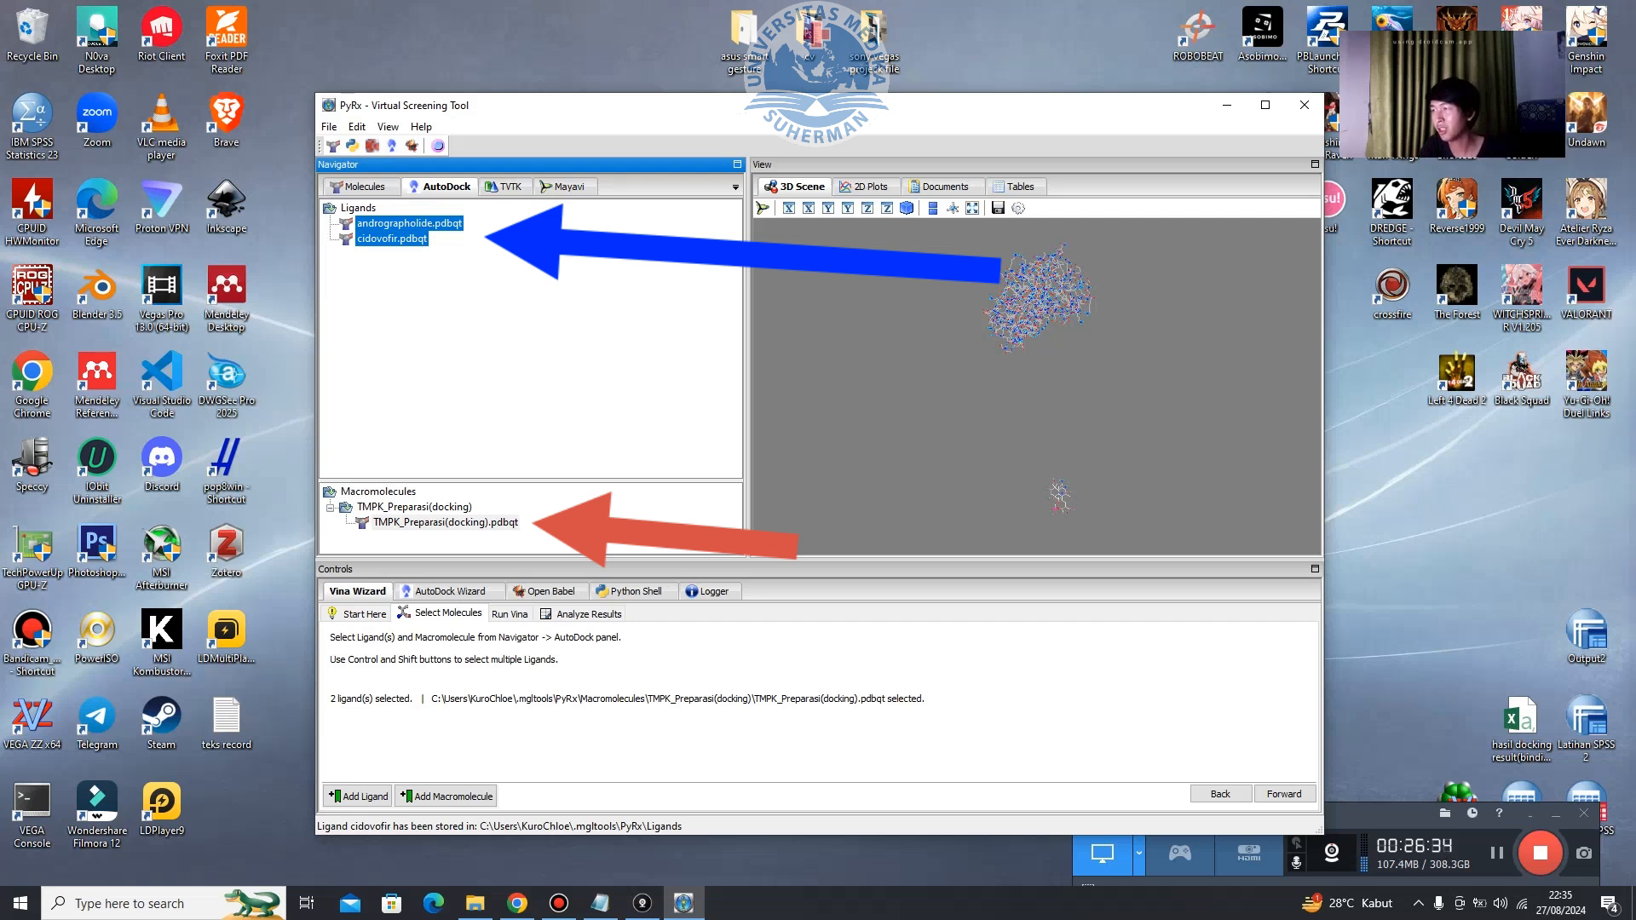
left_click(392, 239, "ctrl")
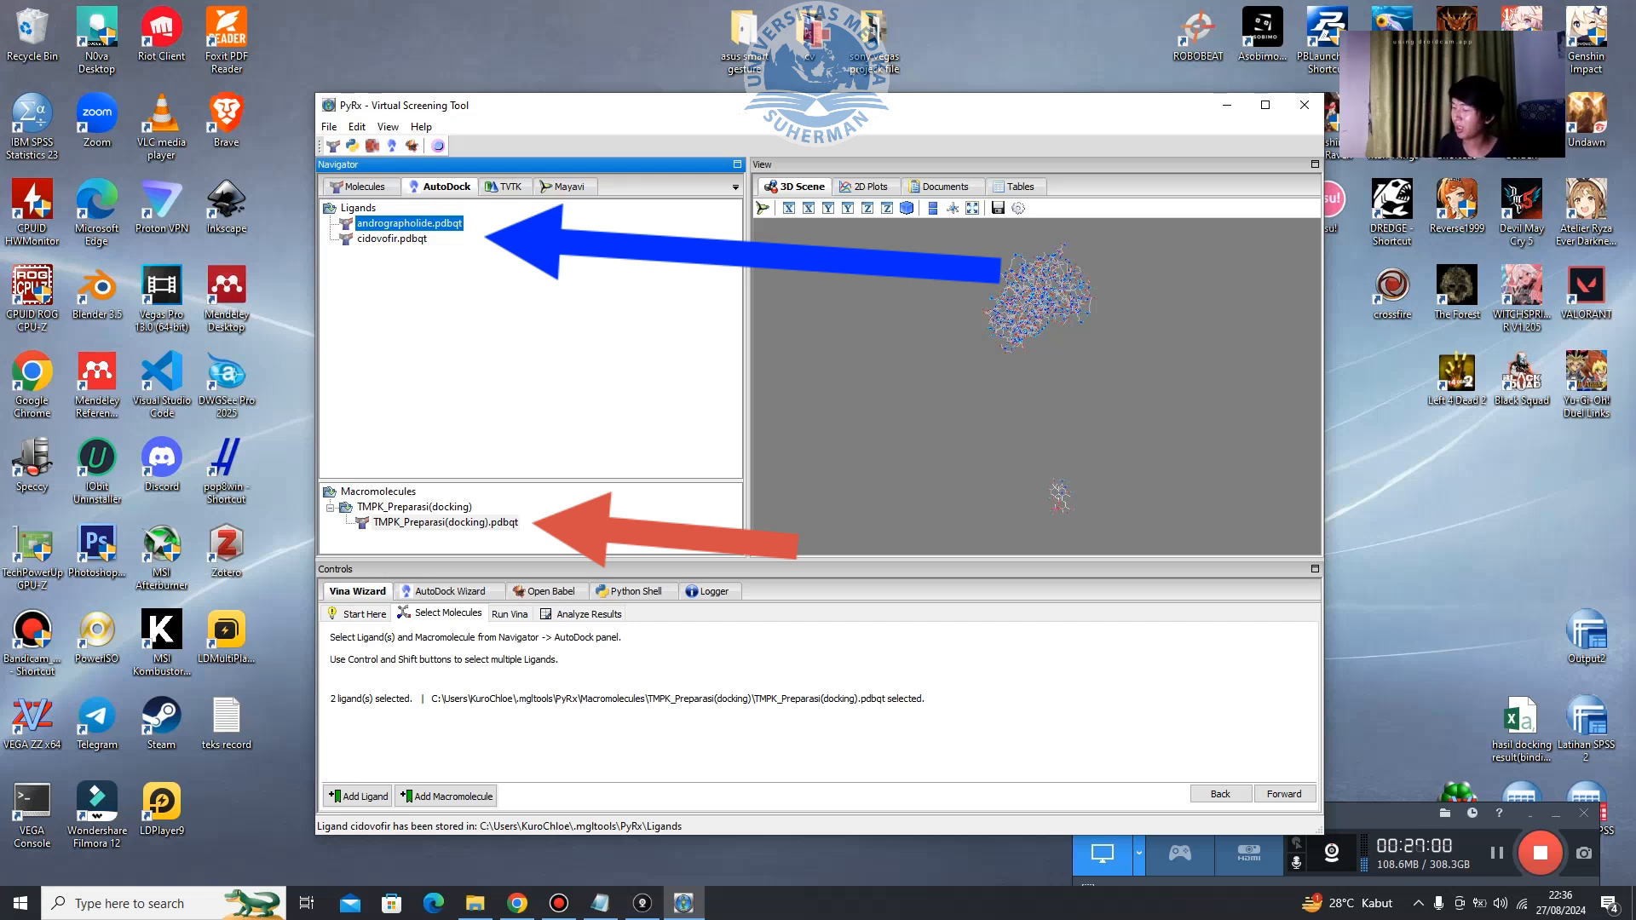
left_click(392, 239, "ctrl")
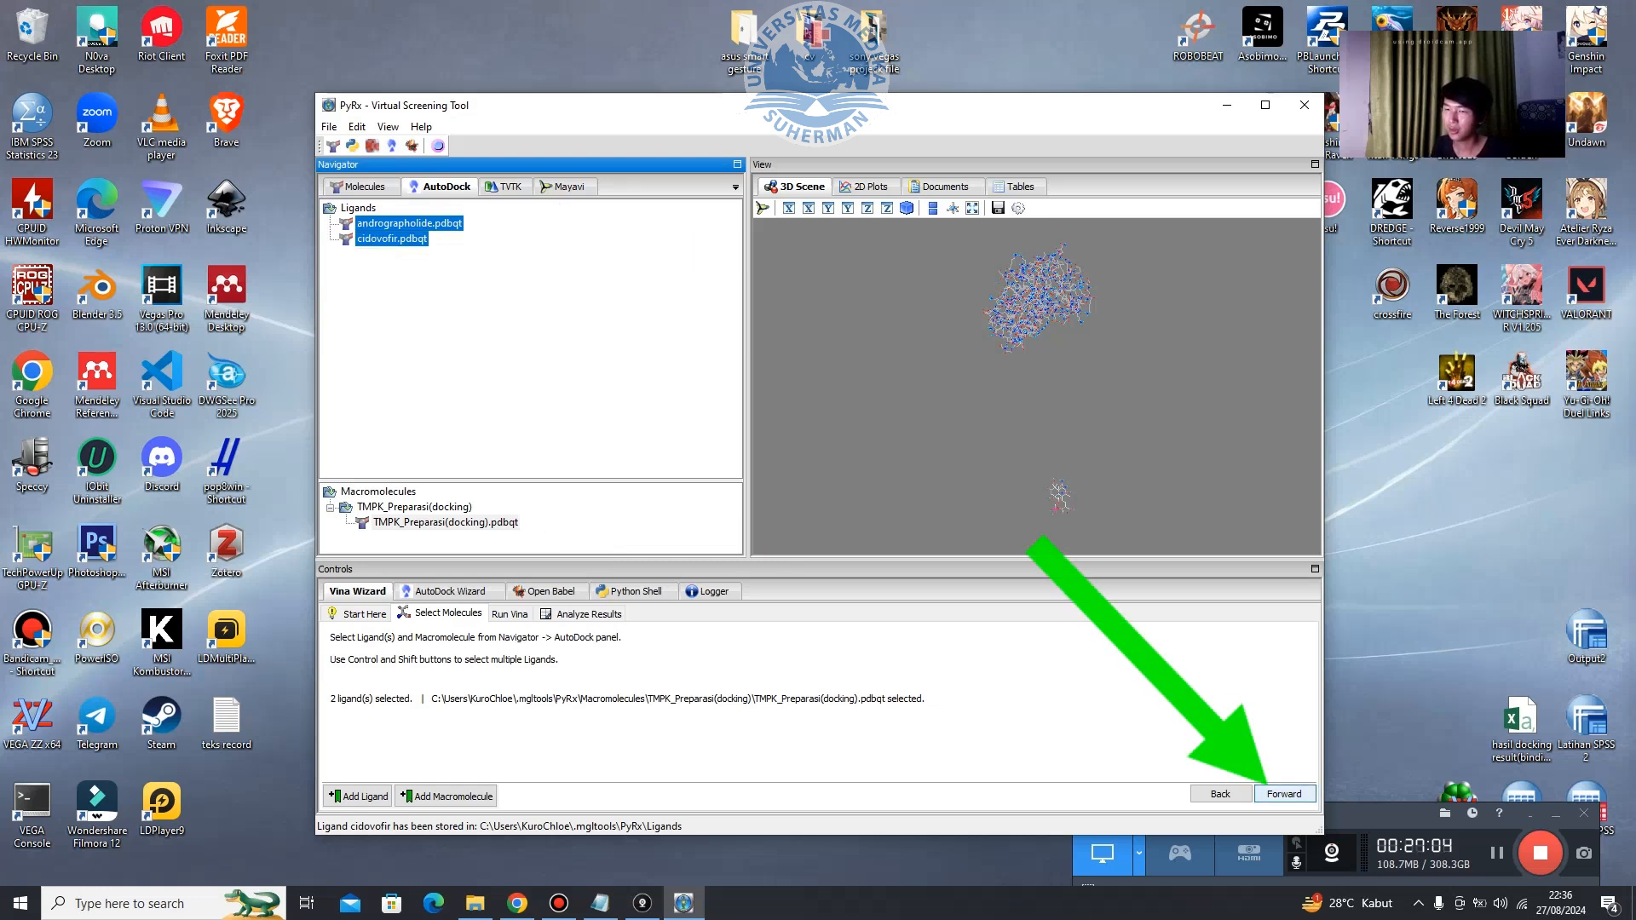
left_click(1284, 794)
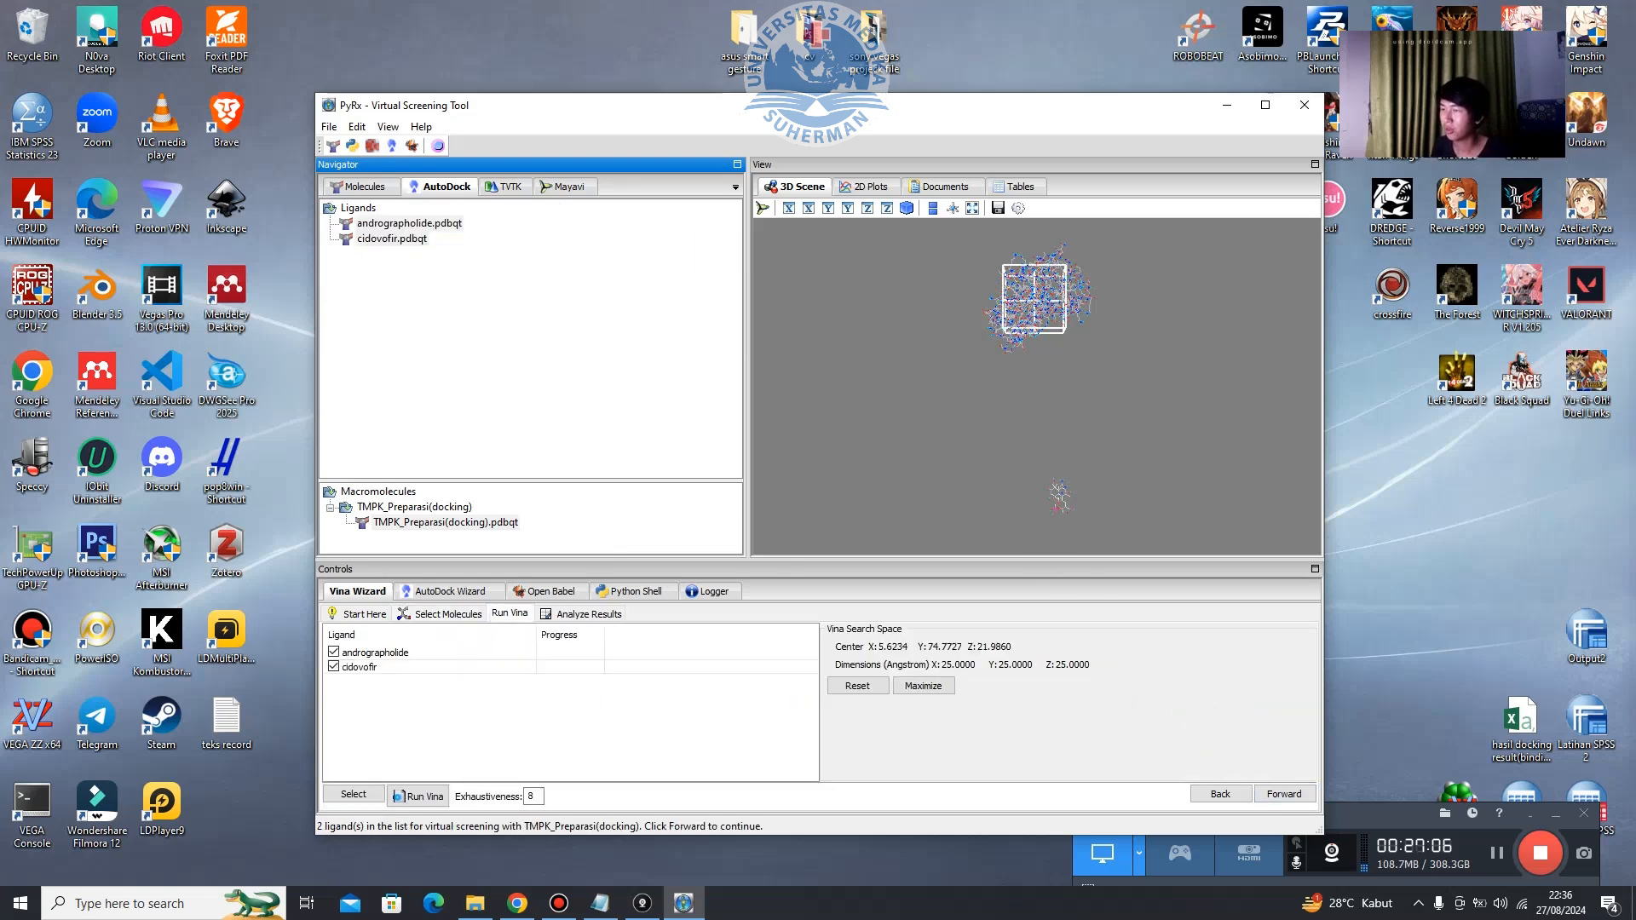
Maximize the Vina search space so the grid box encloses the whole TMPK protein.
scroll(1037, 386, "up", 4)
left_click_drag(1037, 375, 1078, 531)
mouse_move(1078, 443)
left_mouse_down()
mouse_move(1057, 456)
mouse_move(1103, 426)
mouse_move(1076, 405)
mouse_move(1075, 439)
mouse_move(1044, 451)
mouse_move(1031, 426)
left_mouse_up()
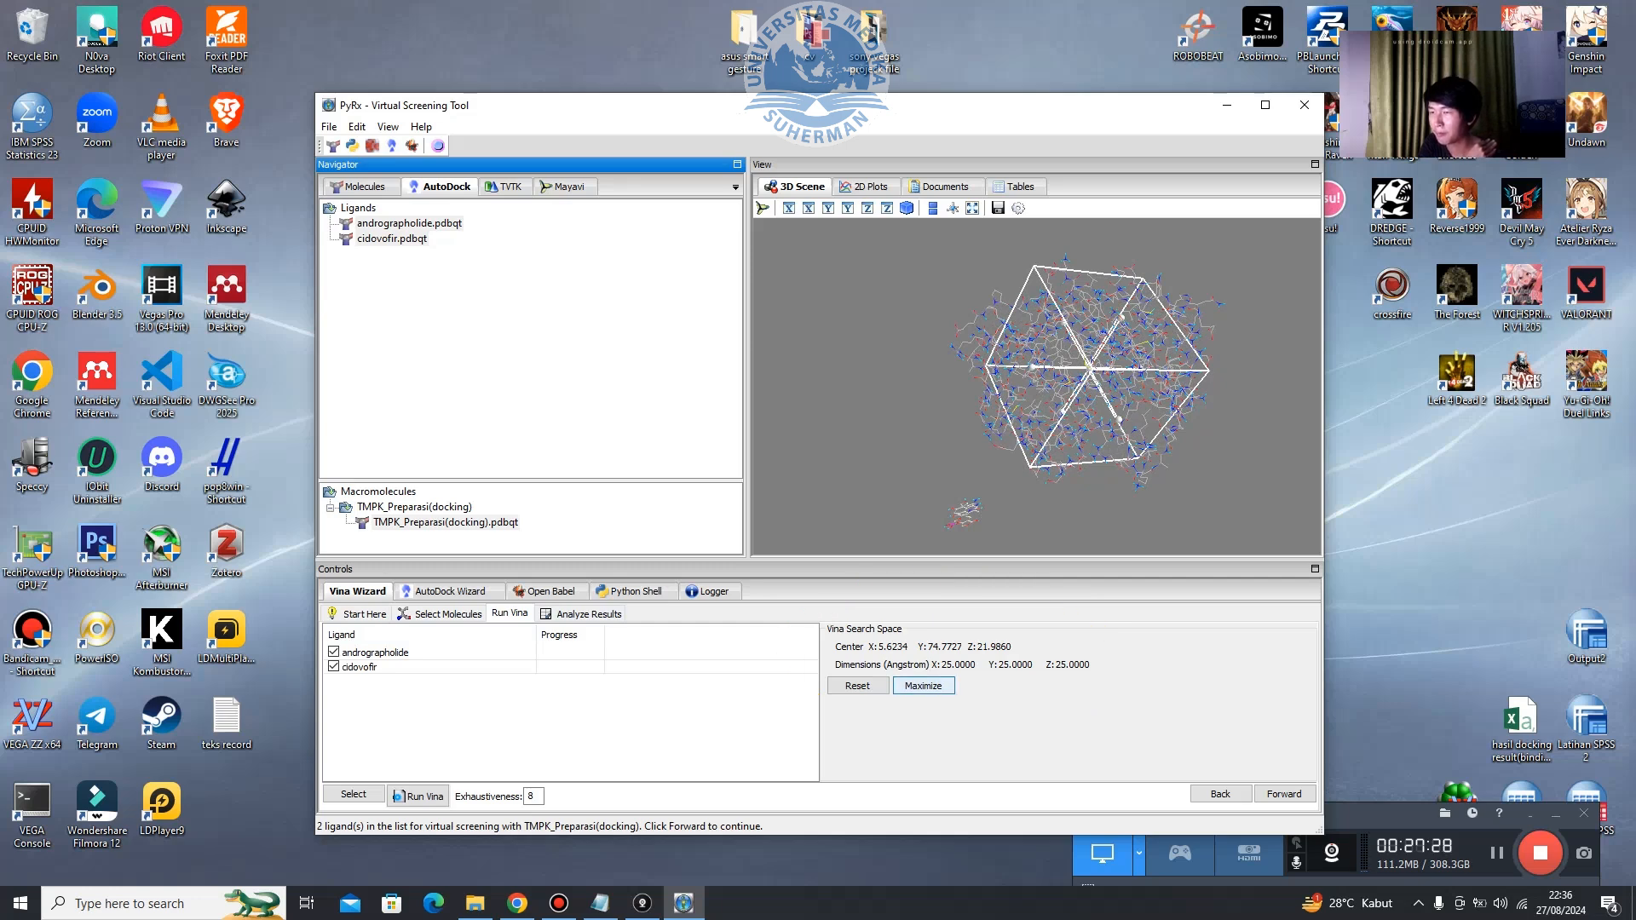
left_click(923, 685)
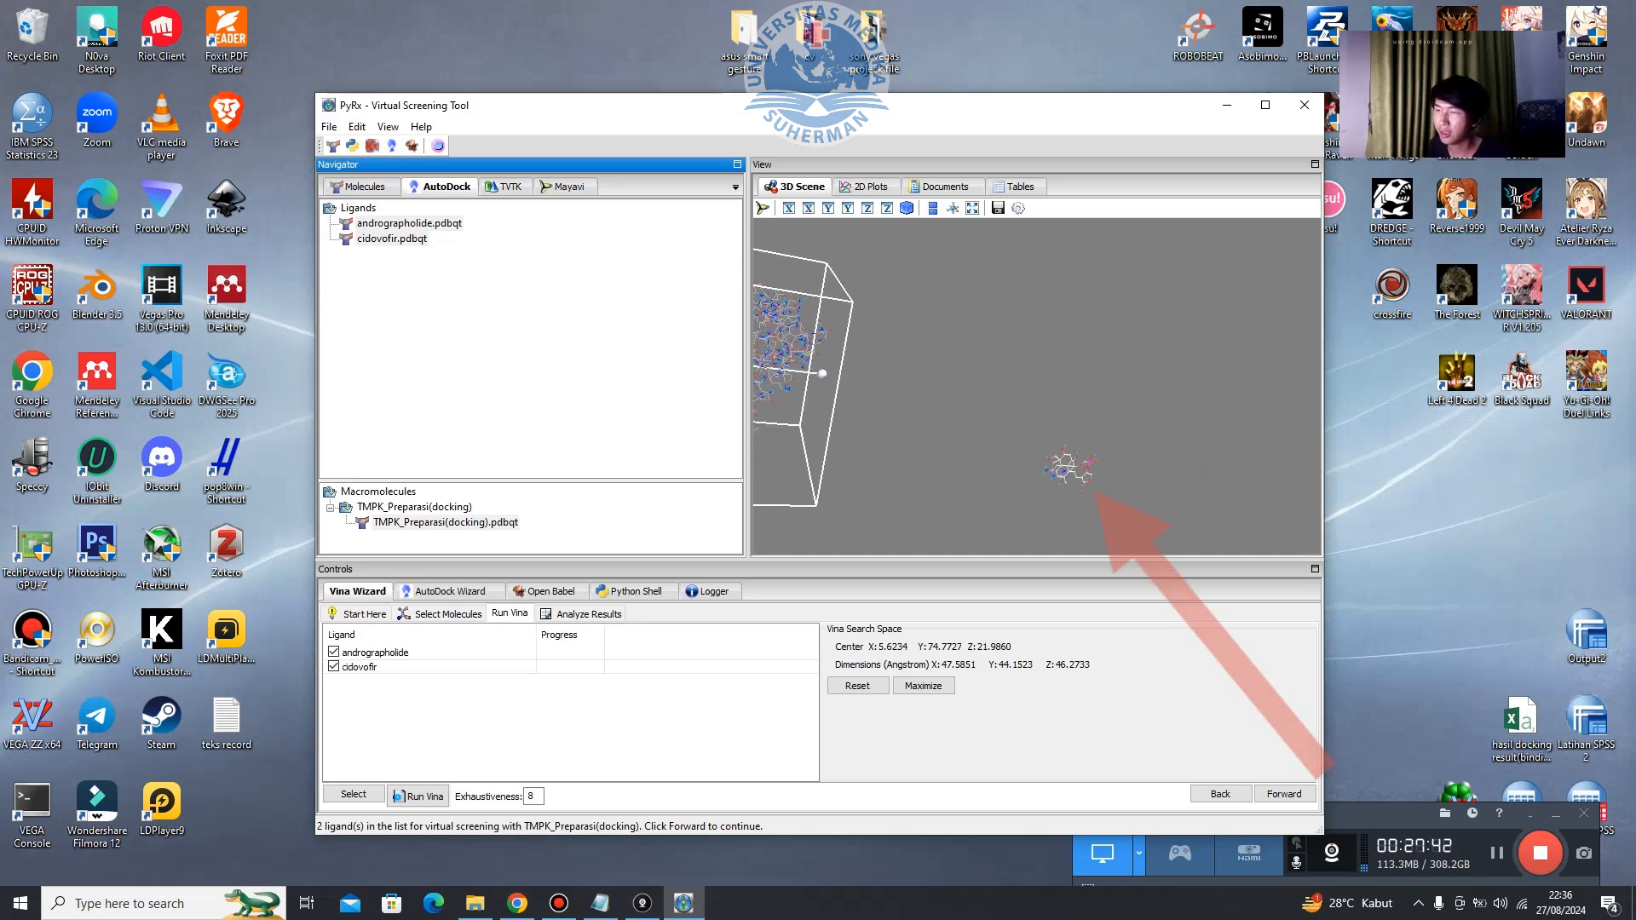
left_click_drag(852, 375, 1131, 414)
left_click(1014, 409)
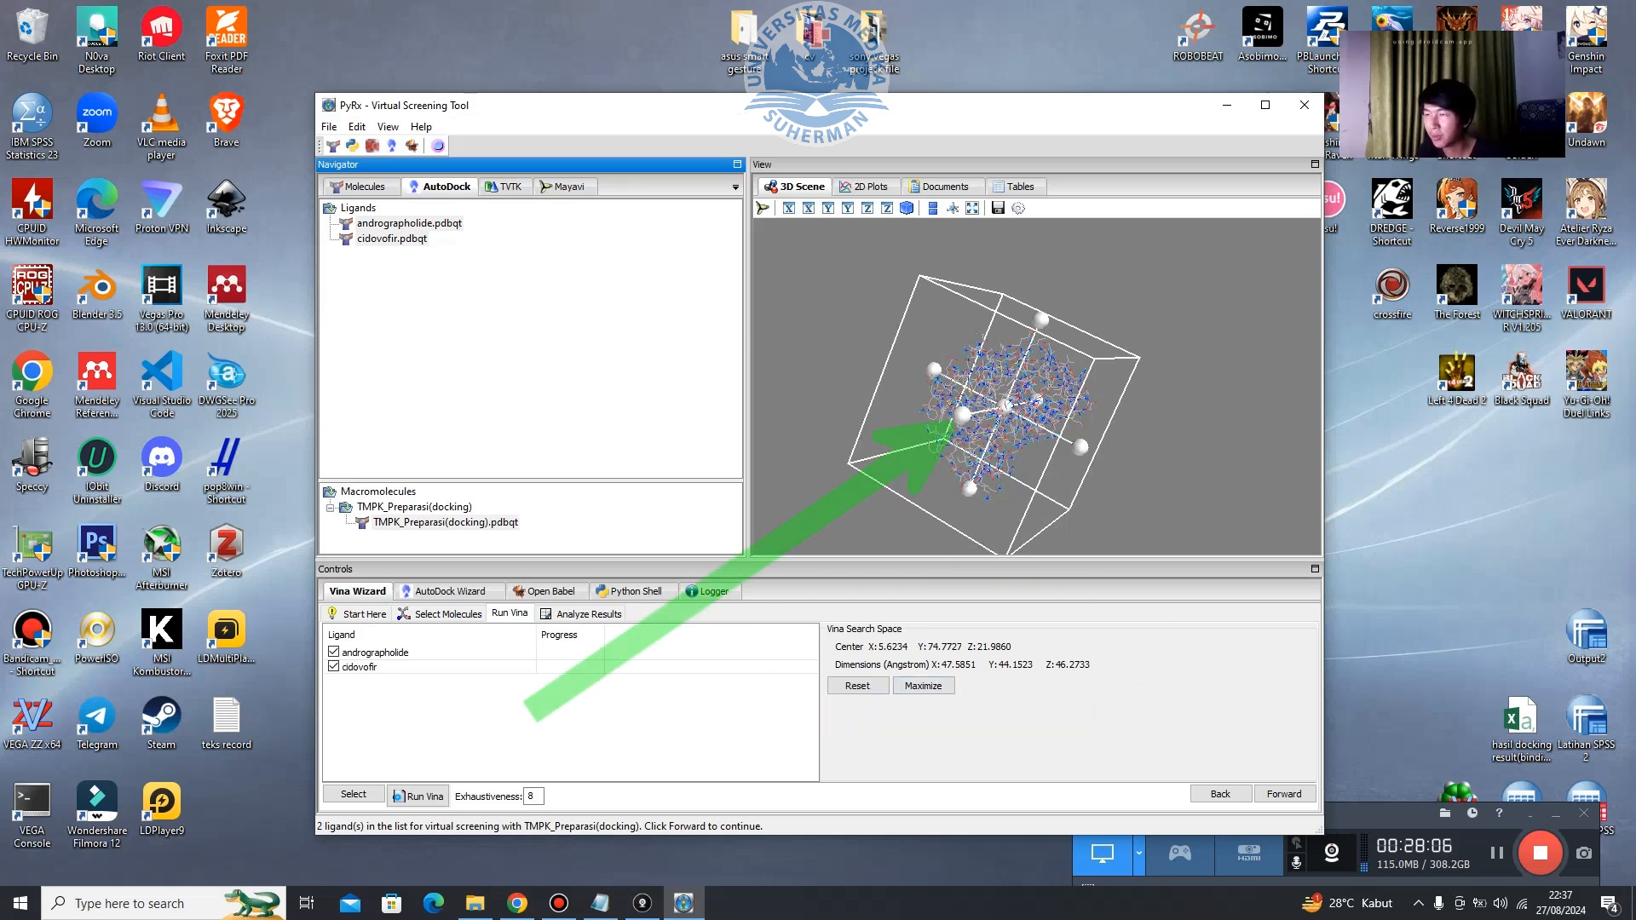
Try resizing the search box along Z to about 47.17 Å with its face handle, and restore the maximized search space.
left_click_drag(962, 415, 960, 416)
left_click_drag(860, 375, 869, 325)
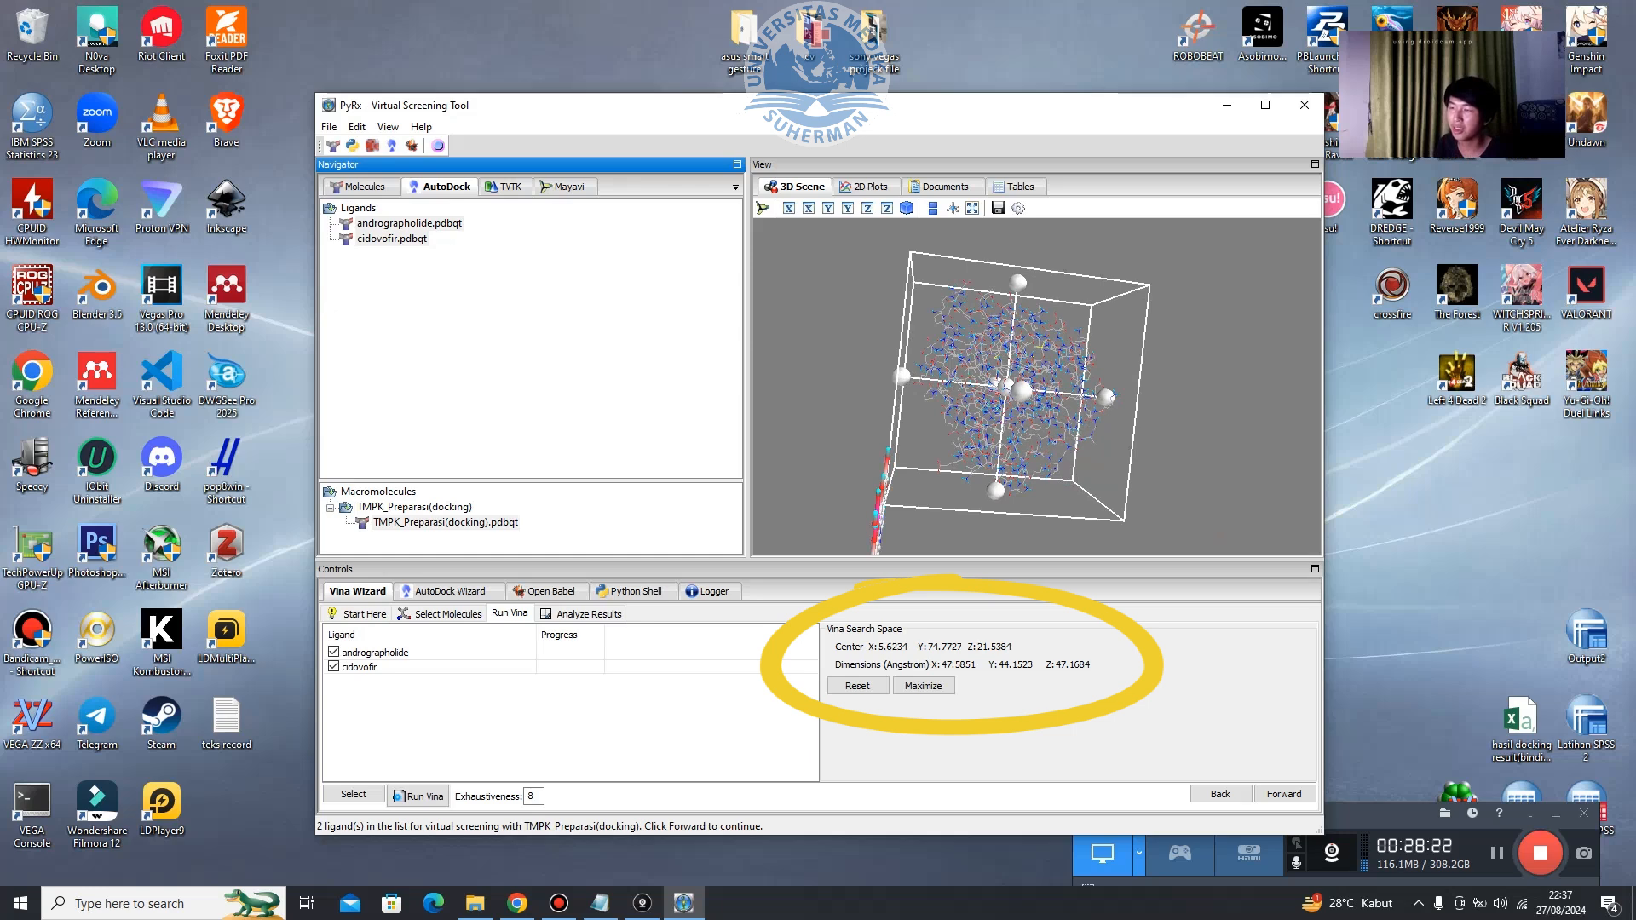
left_click_drag(1023, 392, 1005, 444)
left_click_drag(937, 303, 980, 352)
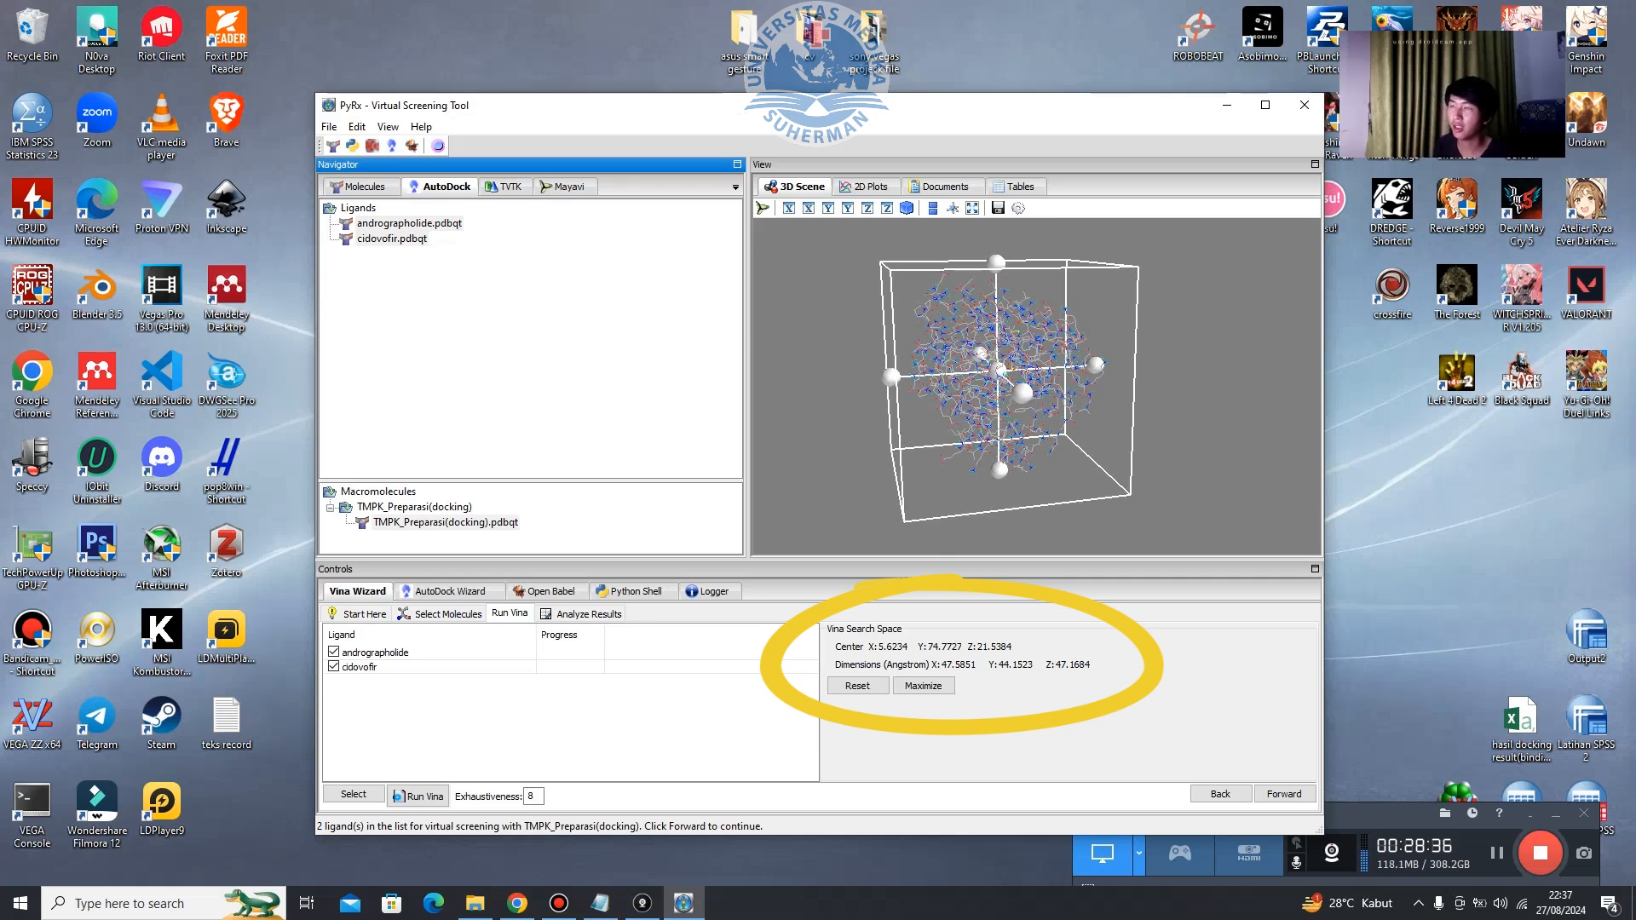
left_click_drag(971, 383, 1066, 421)
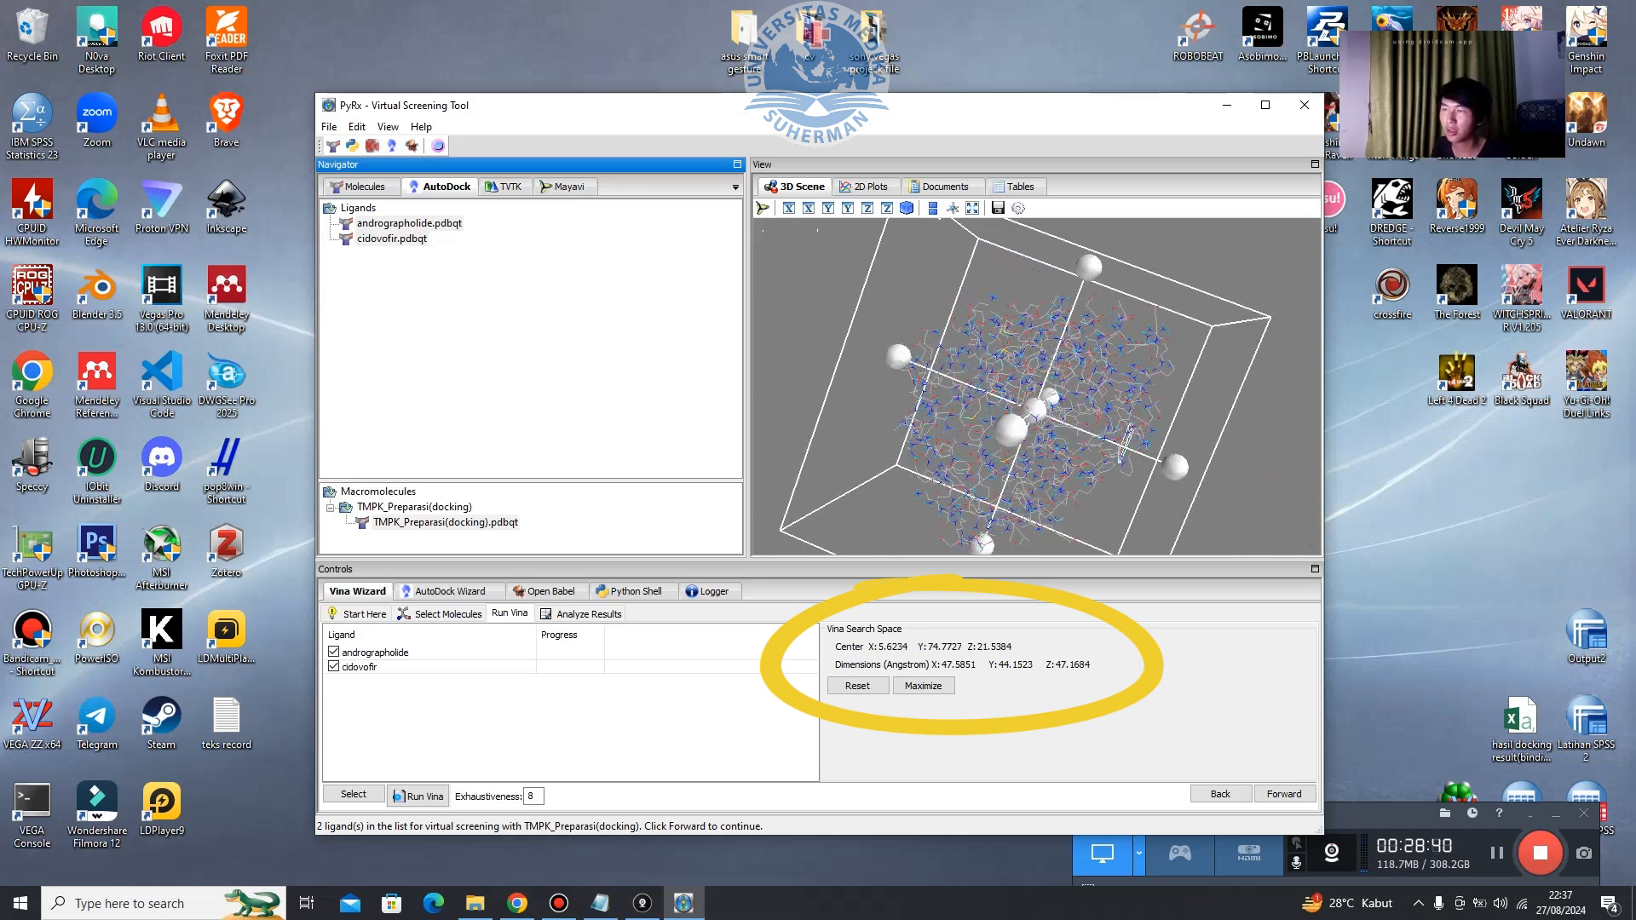
left_click(1125, 438)
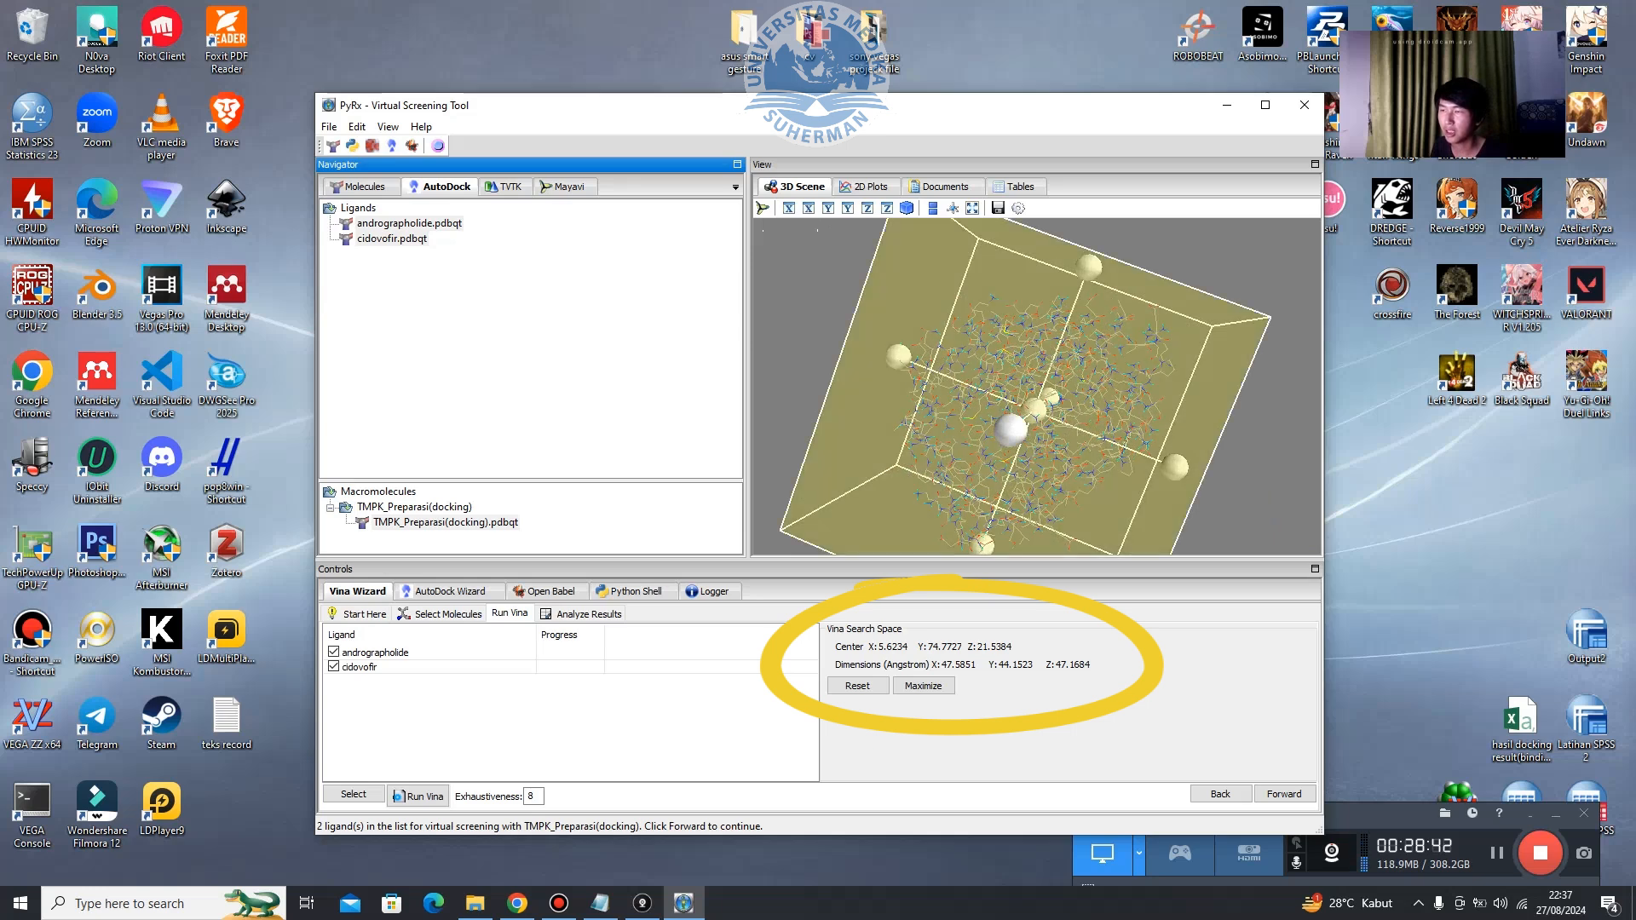
left_click_drag(1244, 434, 1052, 396)
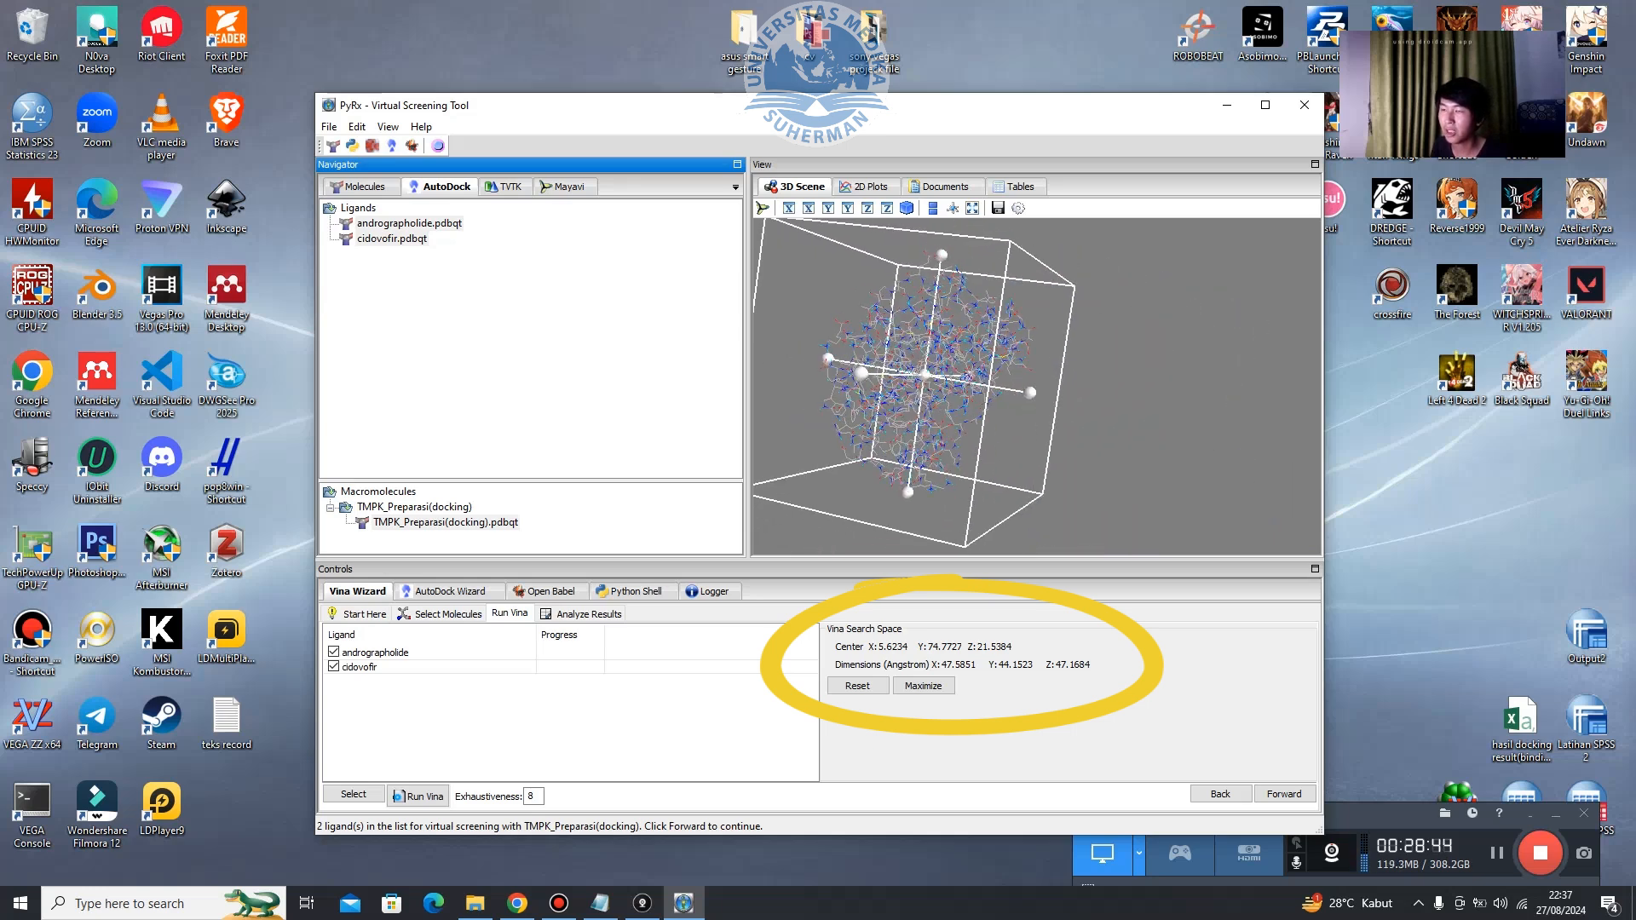
left_click(923, 685)
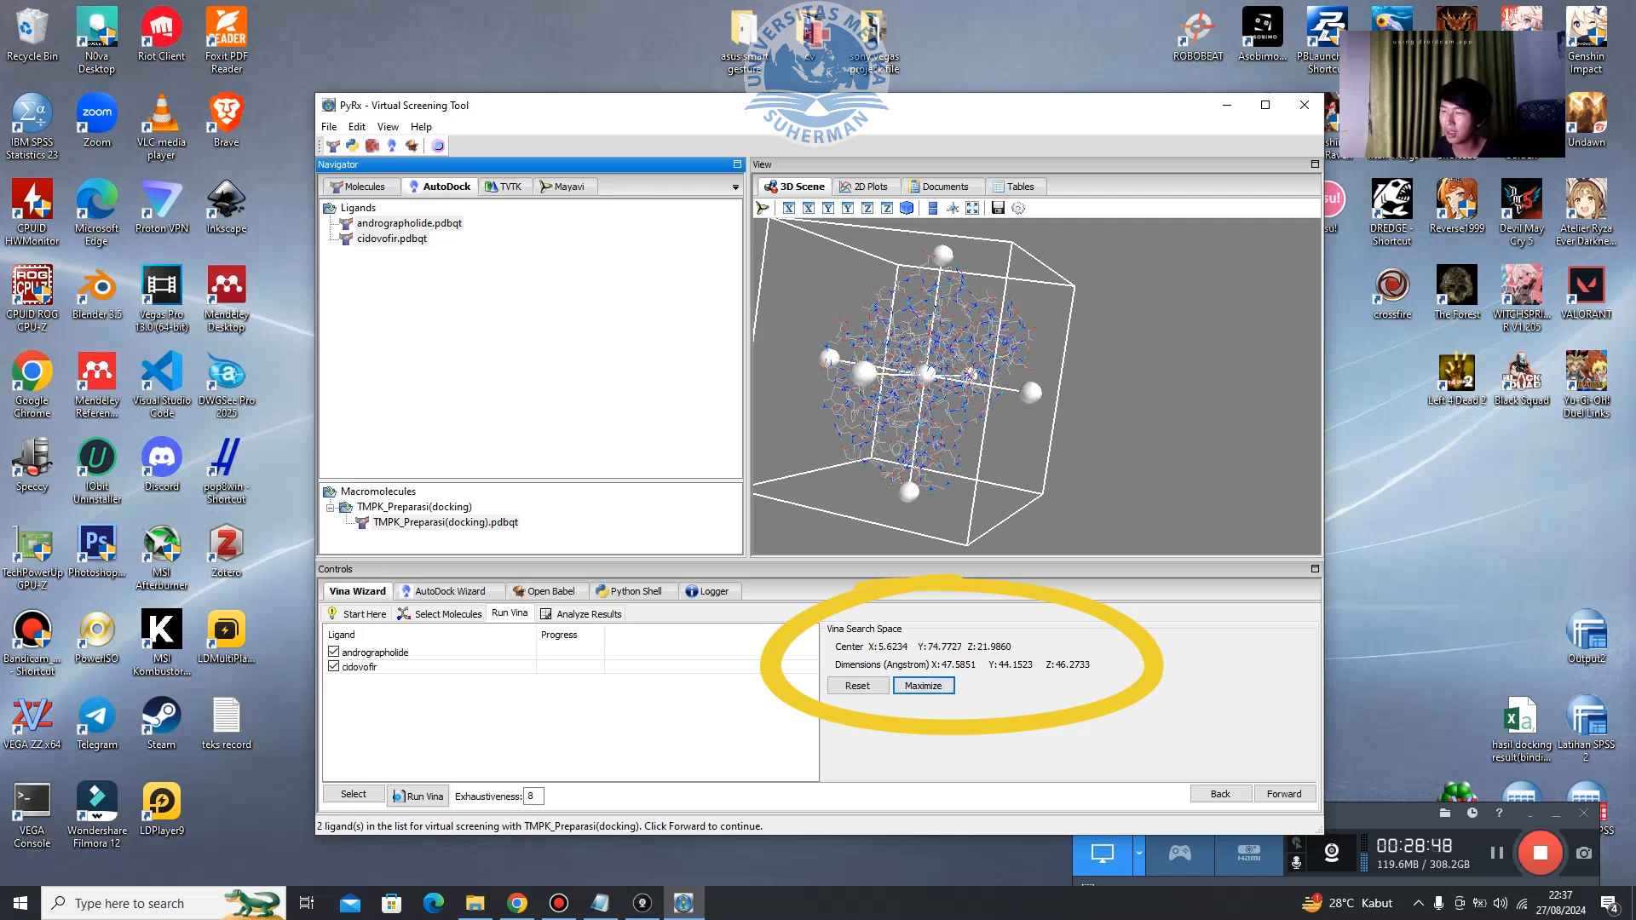
left_click_drag(1125, 409, 1257, 421)
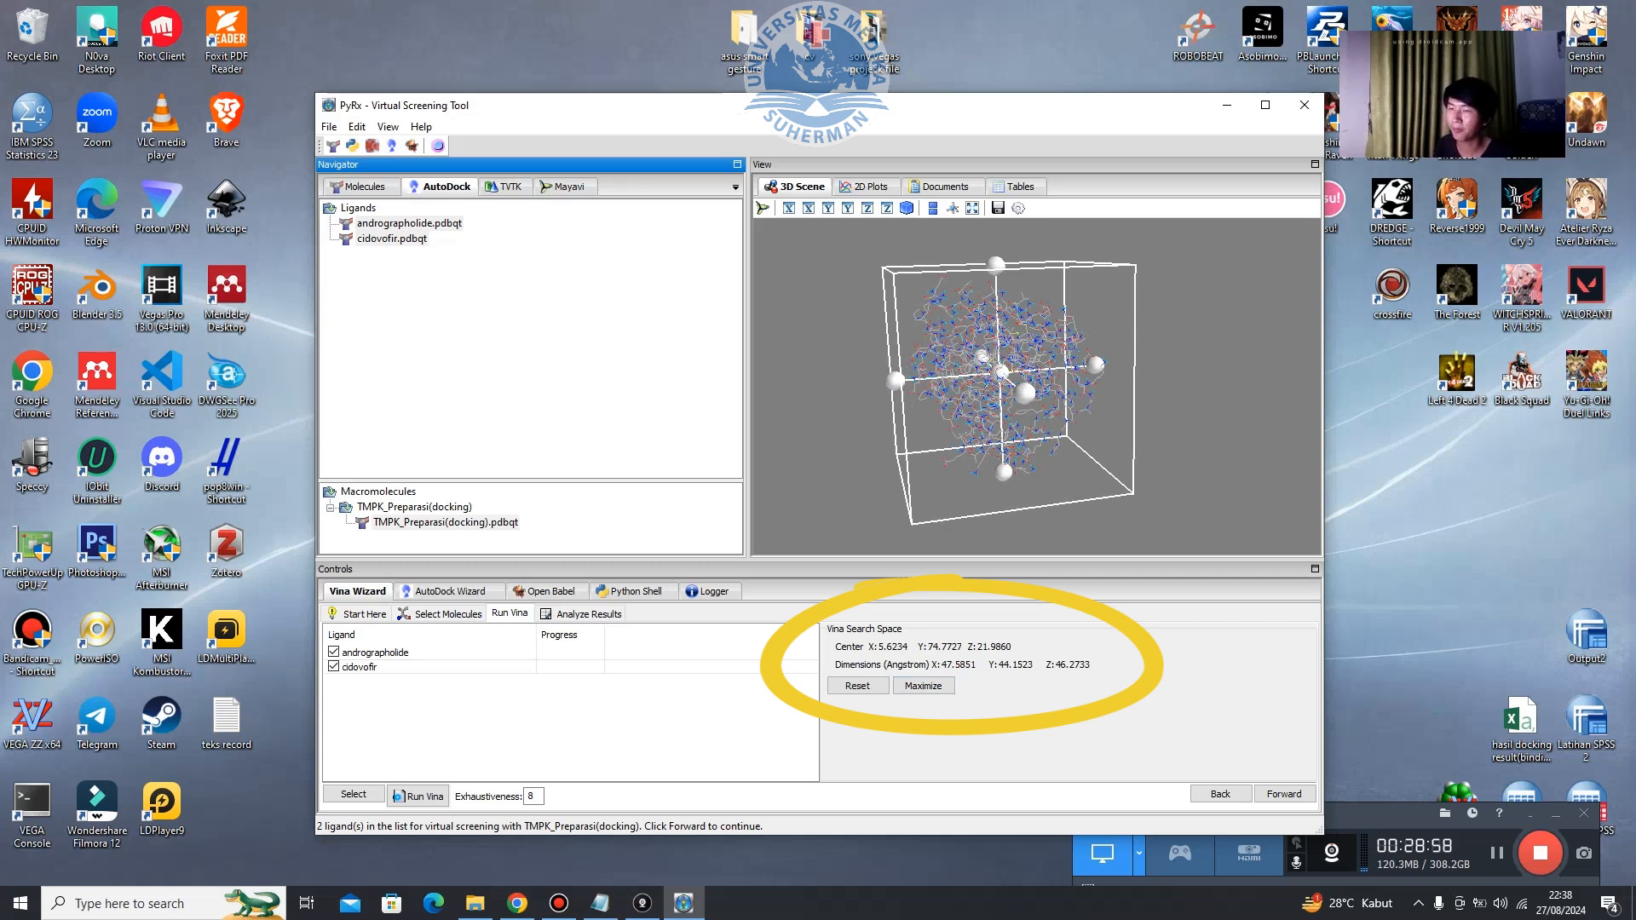
Try excluding cidovofir and andrographolide in turn from the Vina docking list, and include both again.
left_click(333, 666)
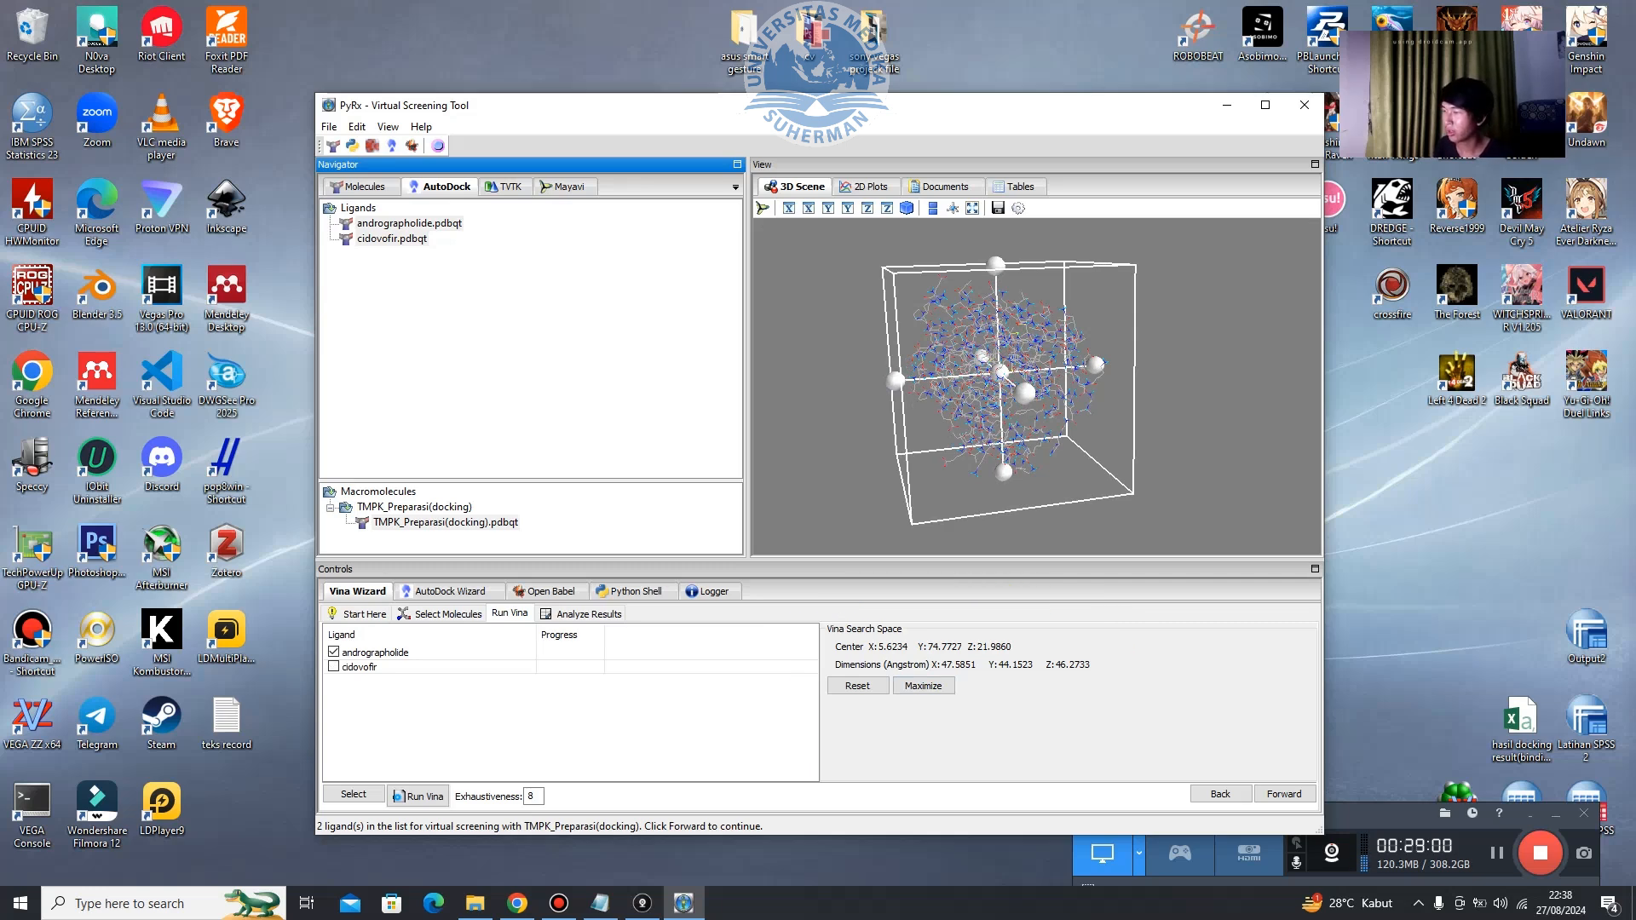
left_click(333, 667)
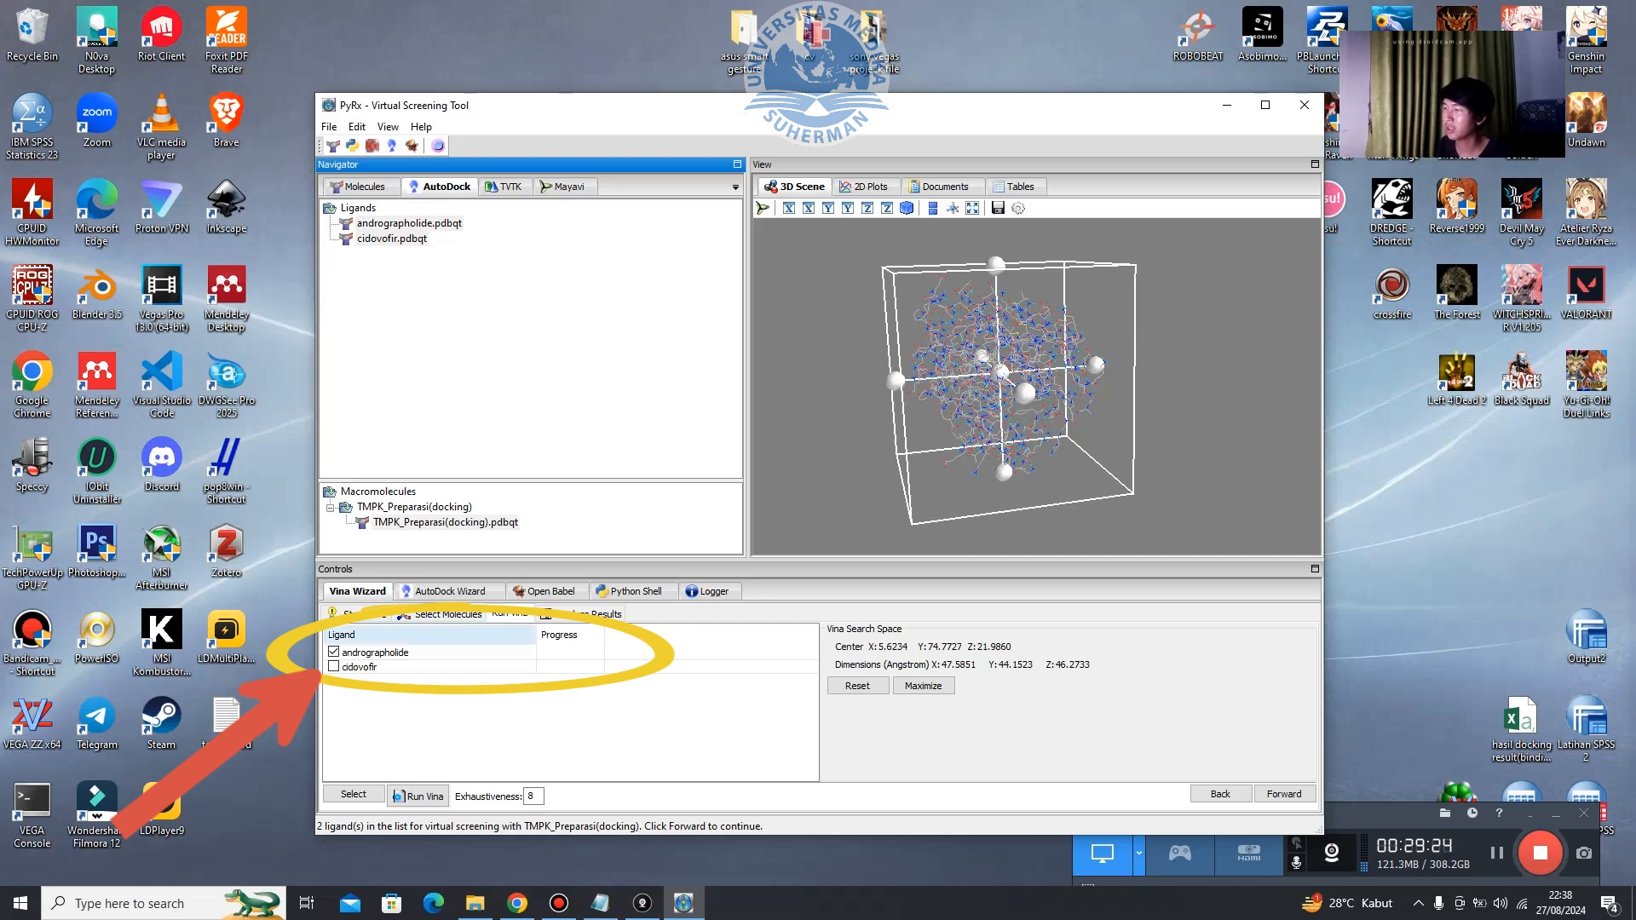
left_click(333, 667)
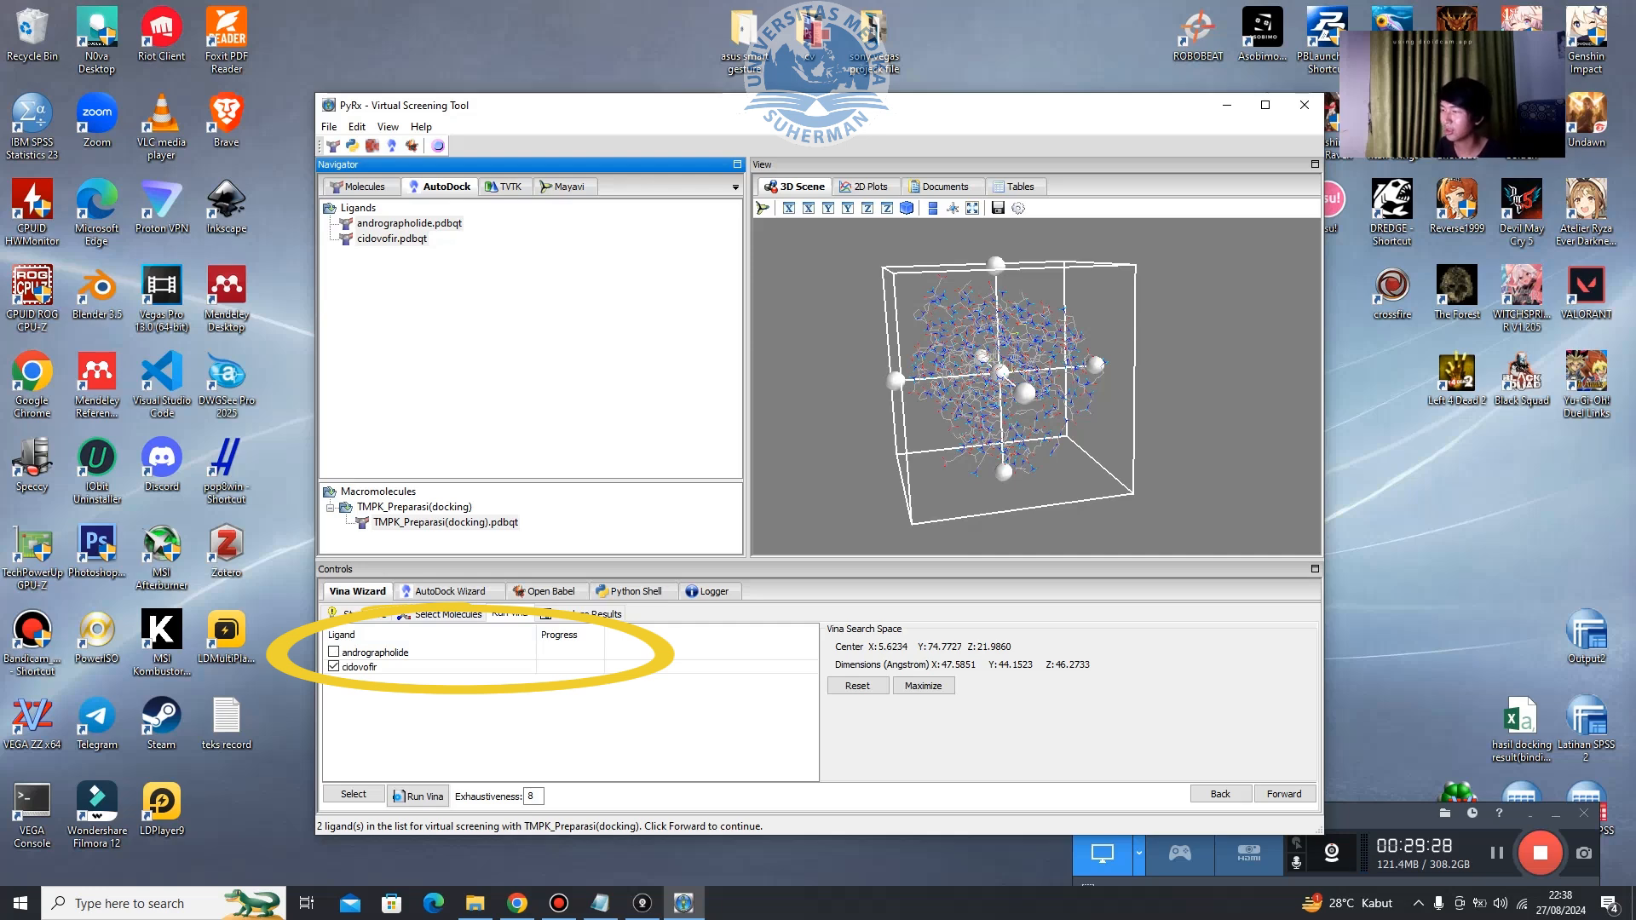
left_click(333, 652)
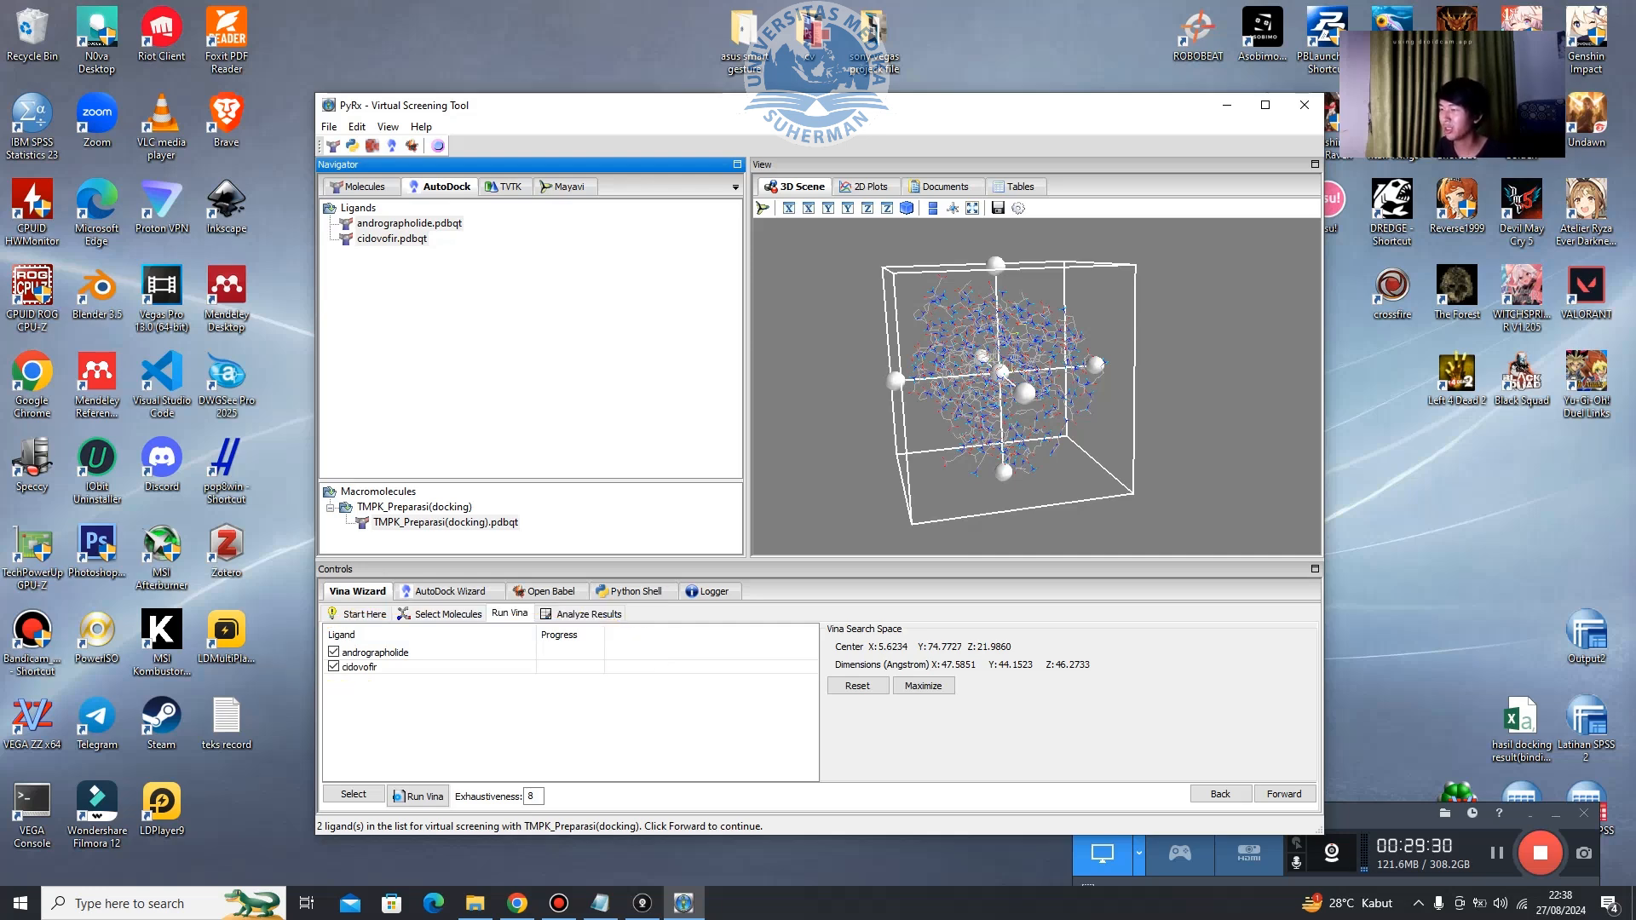
Run the Vina docking for both ligands, shift the PyRx window aside, and highlight the detected CPU line in the log.
left_click(1284, 793)
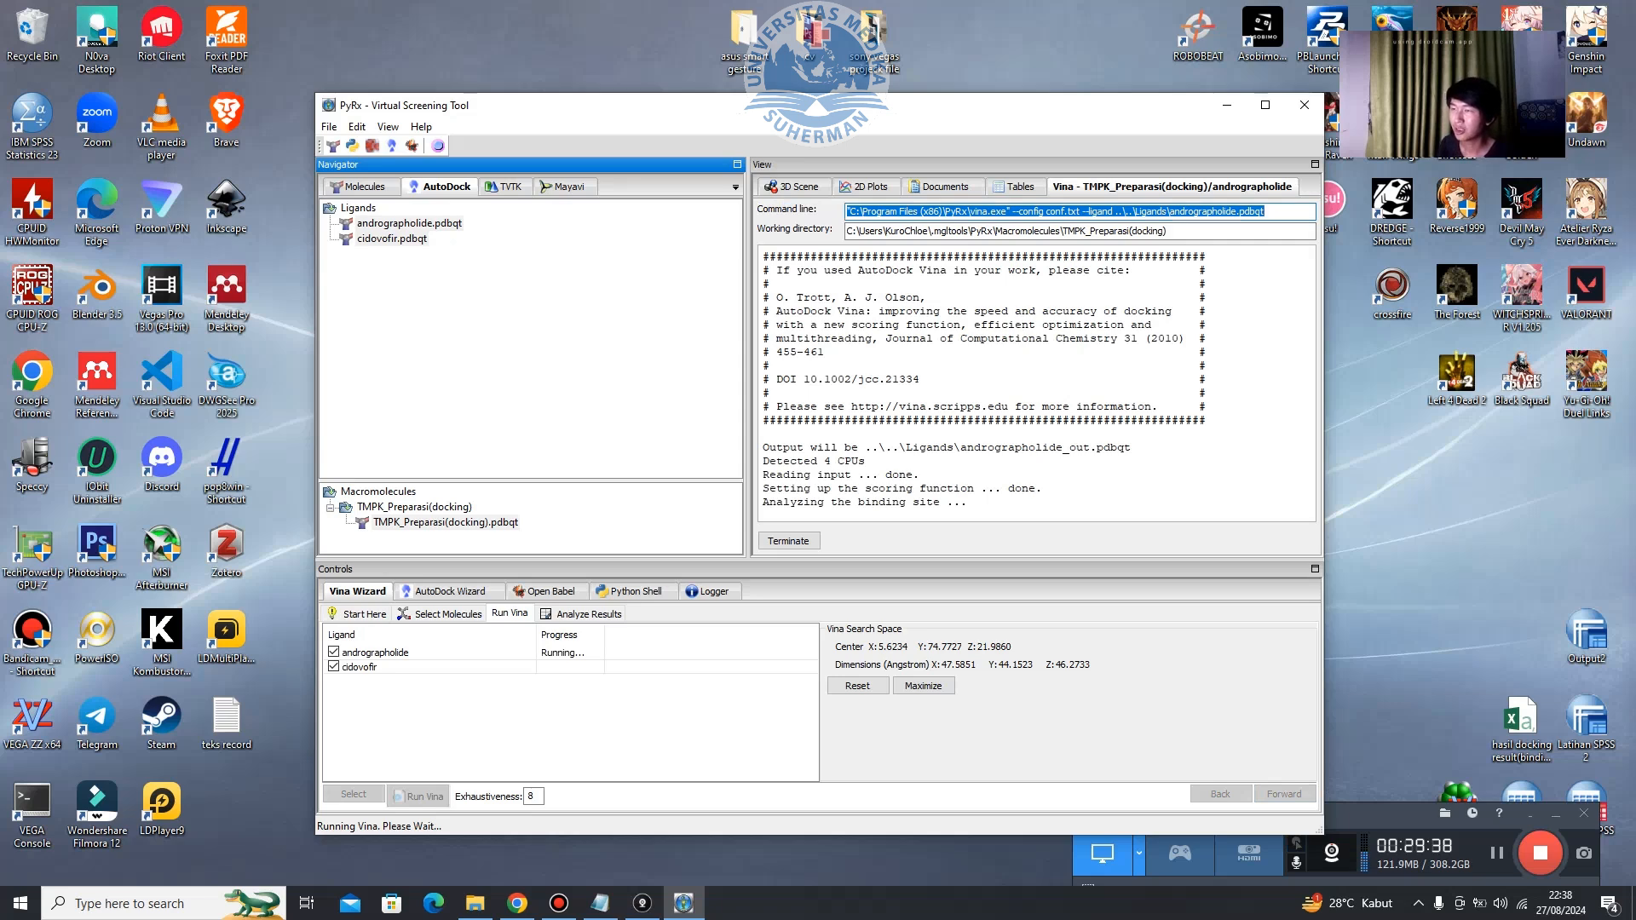
left_click_drag(1141, 105, 893, 88)
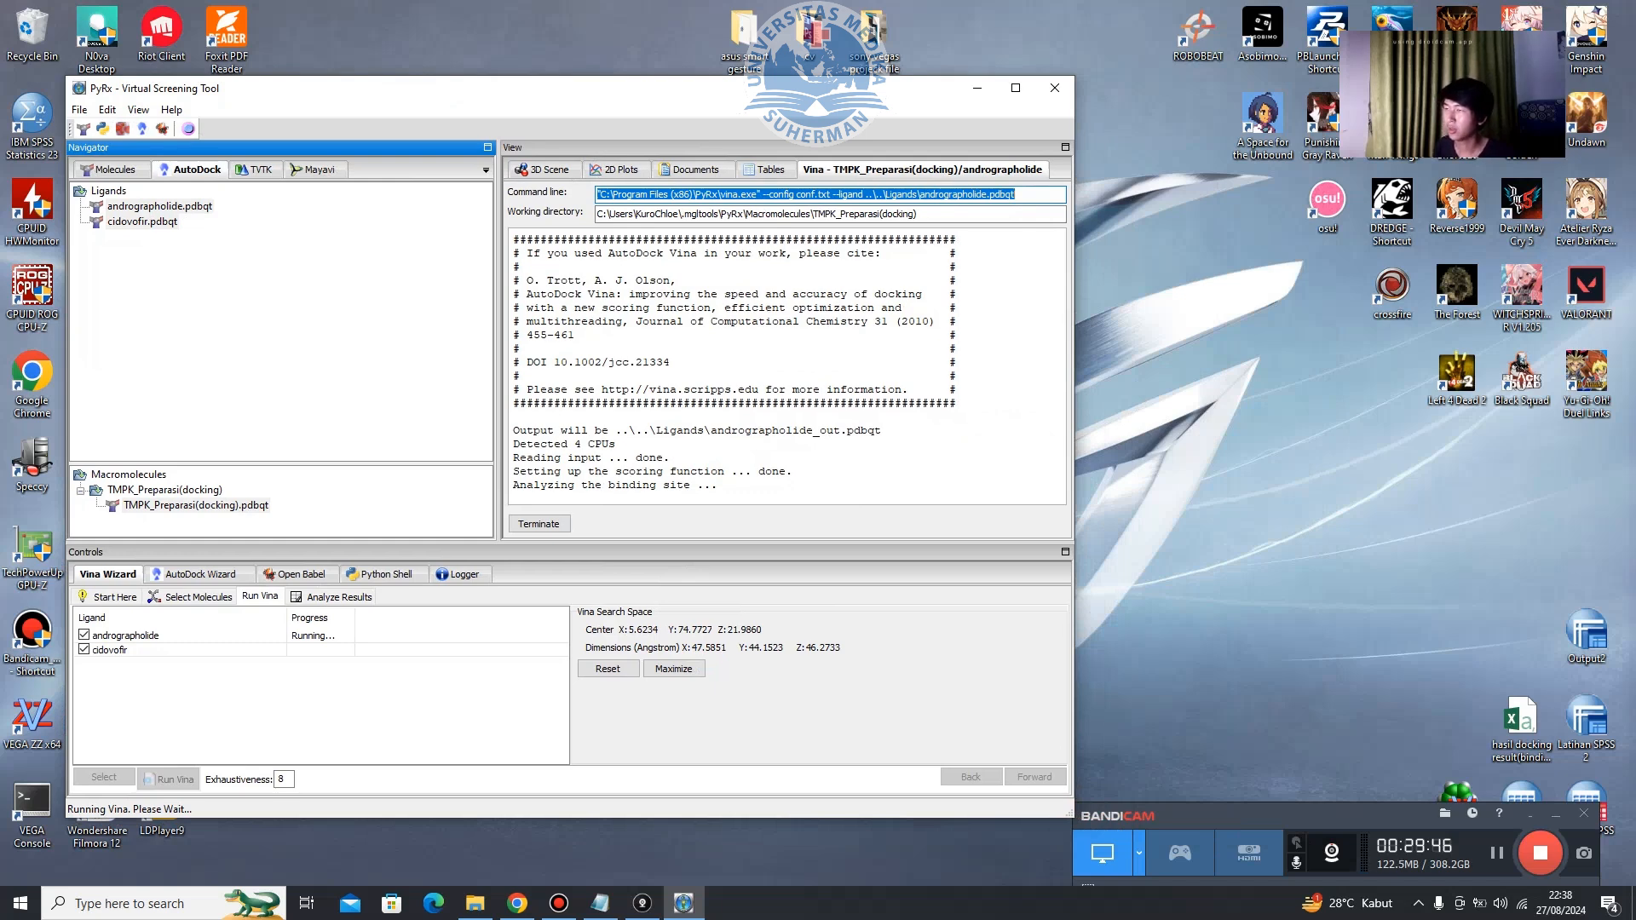
left_click_drag(619, 444, 513, 444)
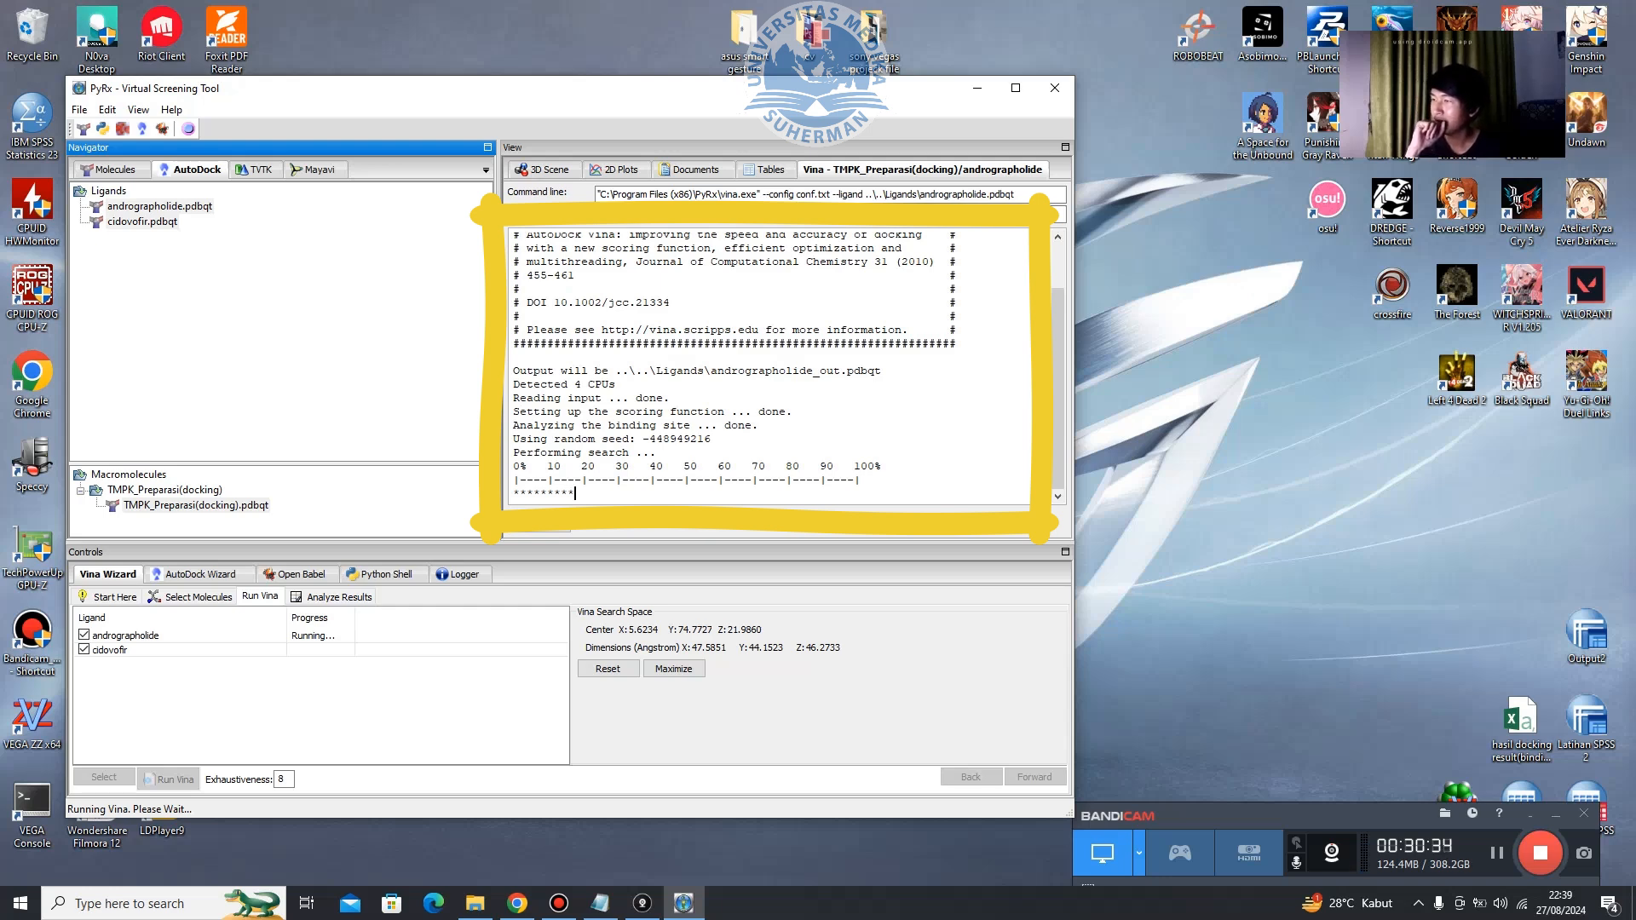
Switch to Chrome and examine the KNApSAcK metabolite list for Andrographis paniculata, highlighting its compounds down to isoandrographolide.
left_click(517, 904)
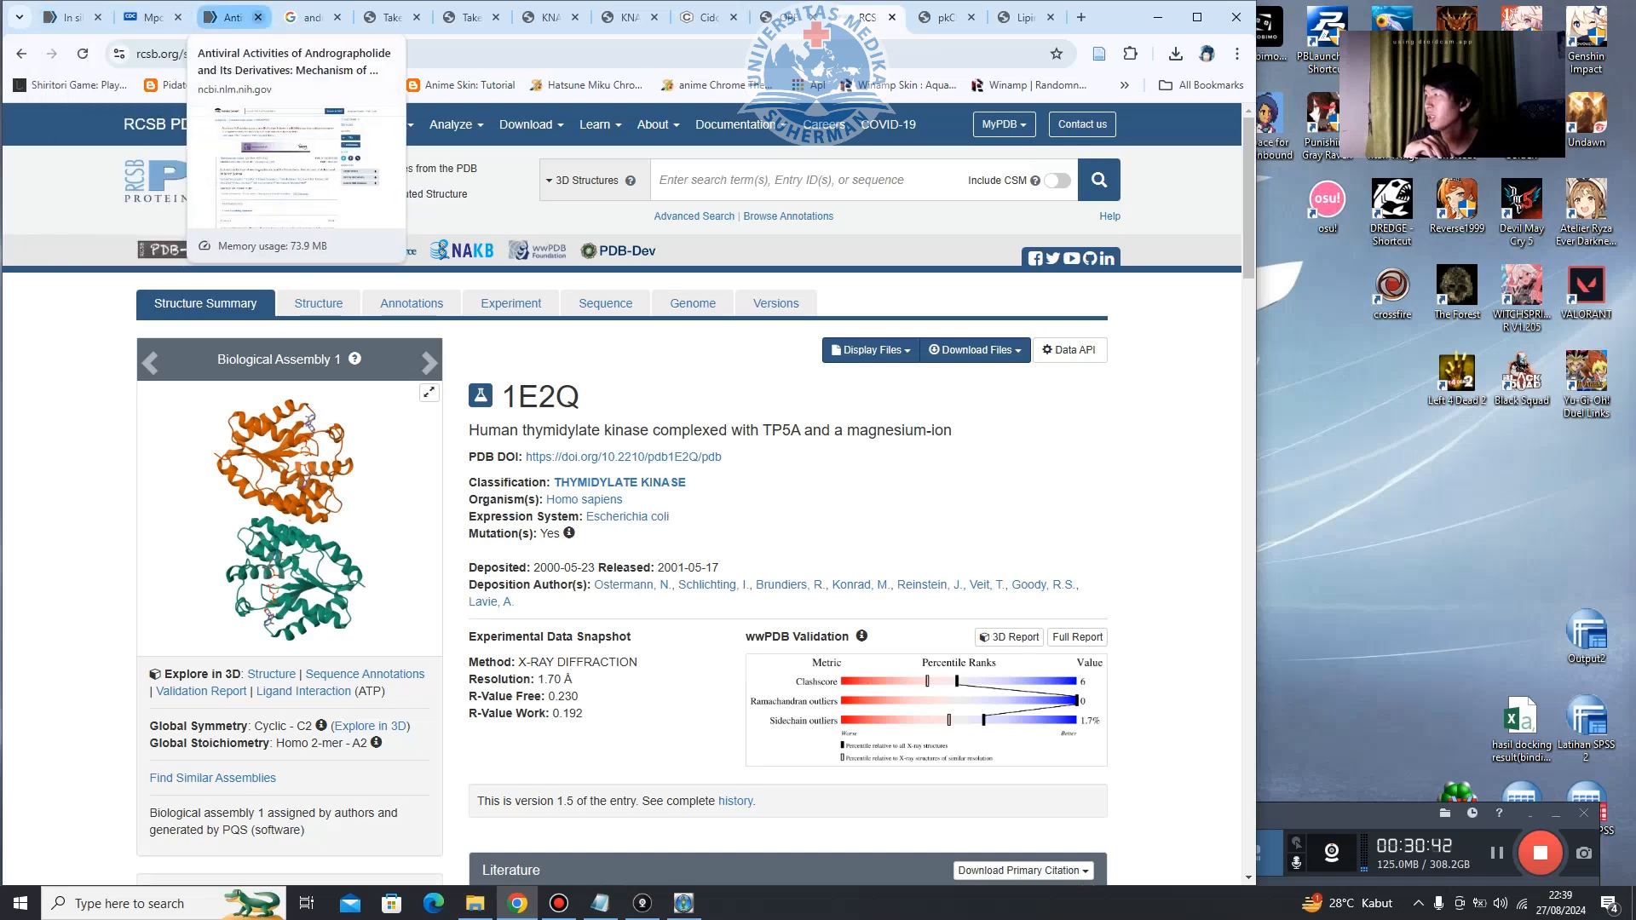
left_click(471, 17)
left_click(551, 17)
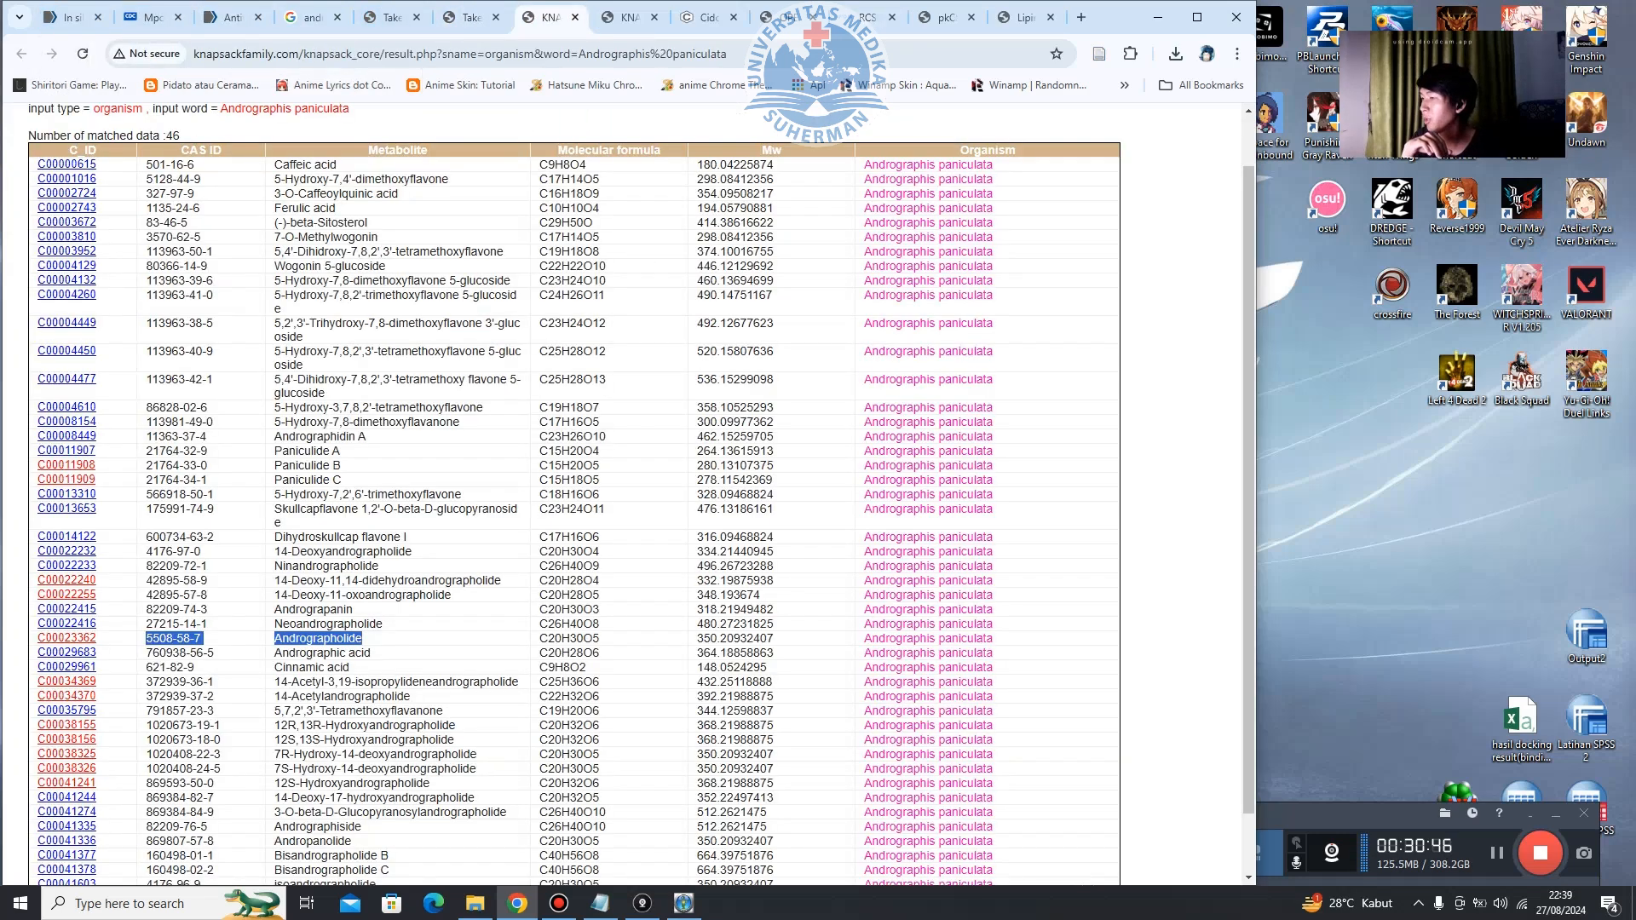
scroll(629, 494, "up", 1)
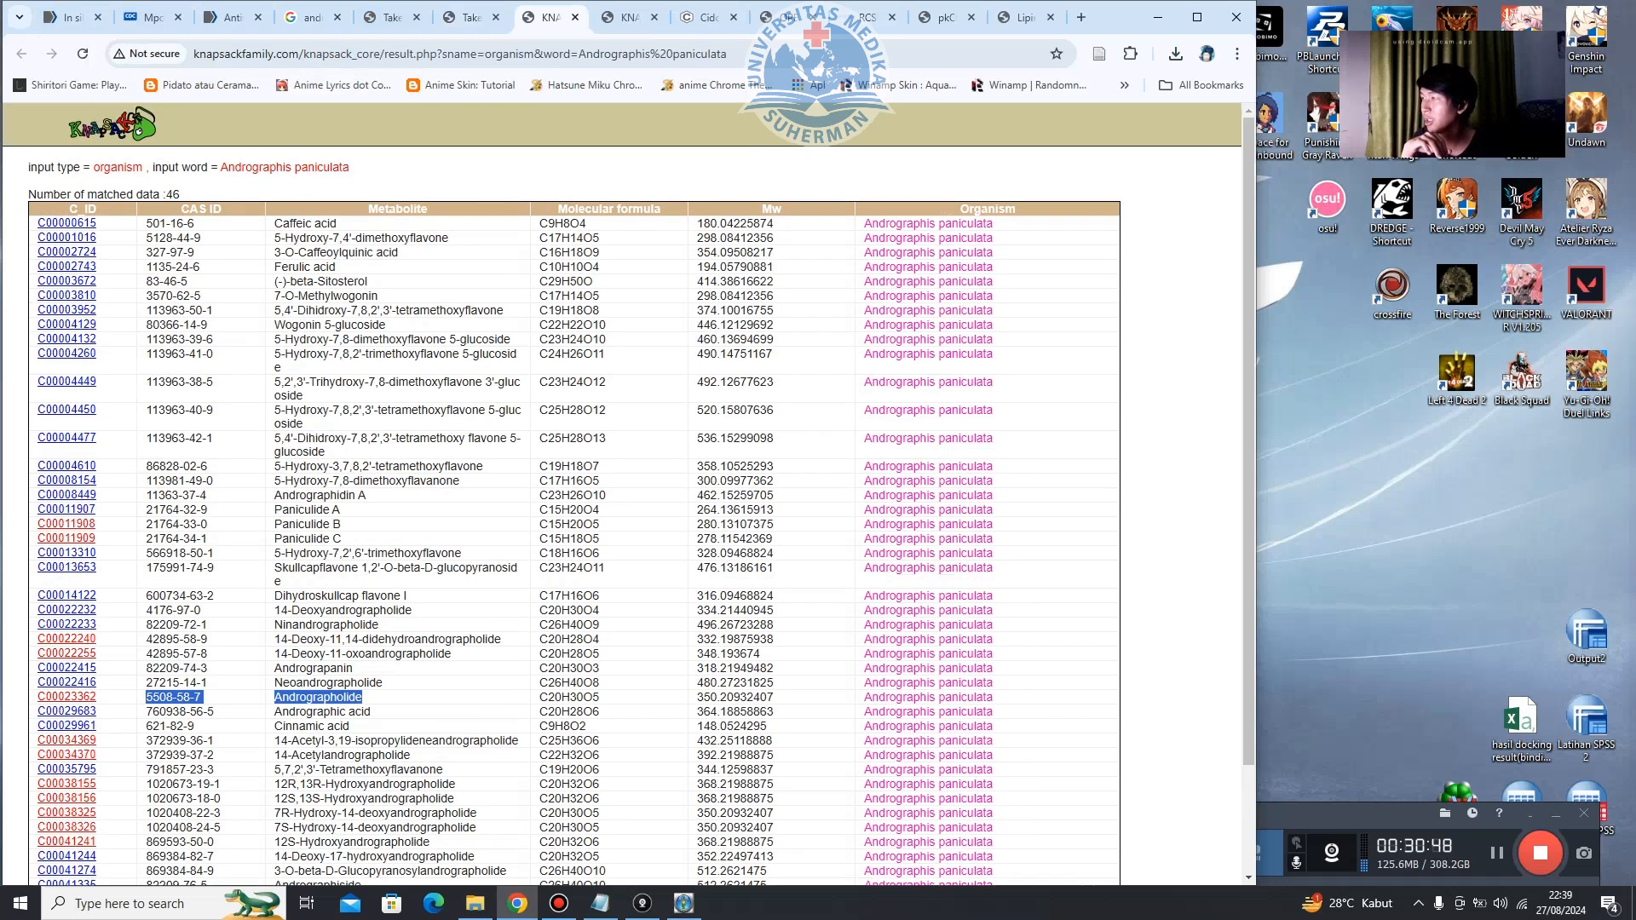
scroll(629, 494, "down", 2)
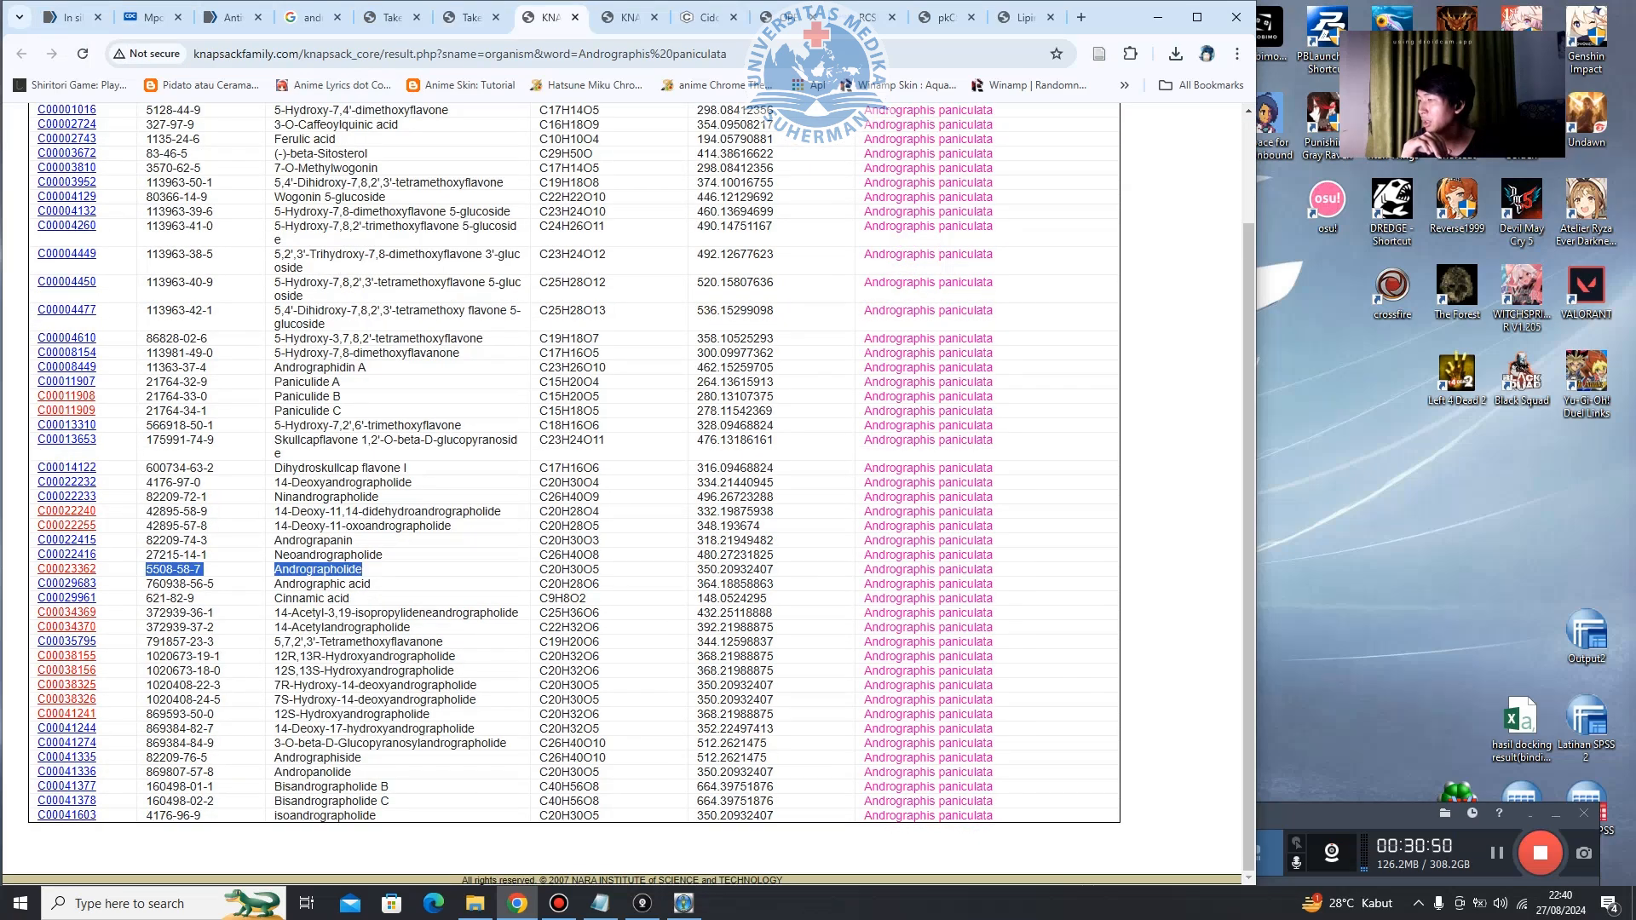
scroll(629, 494, "up", 2)
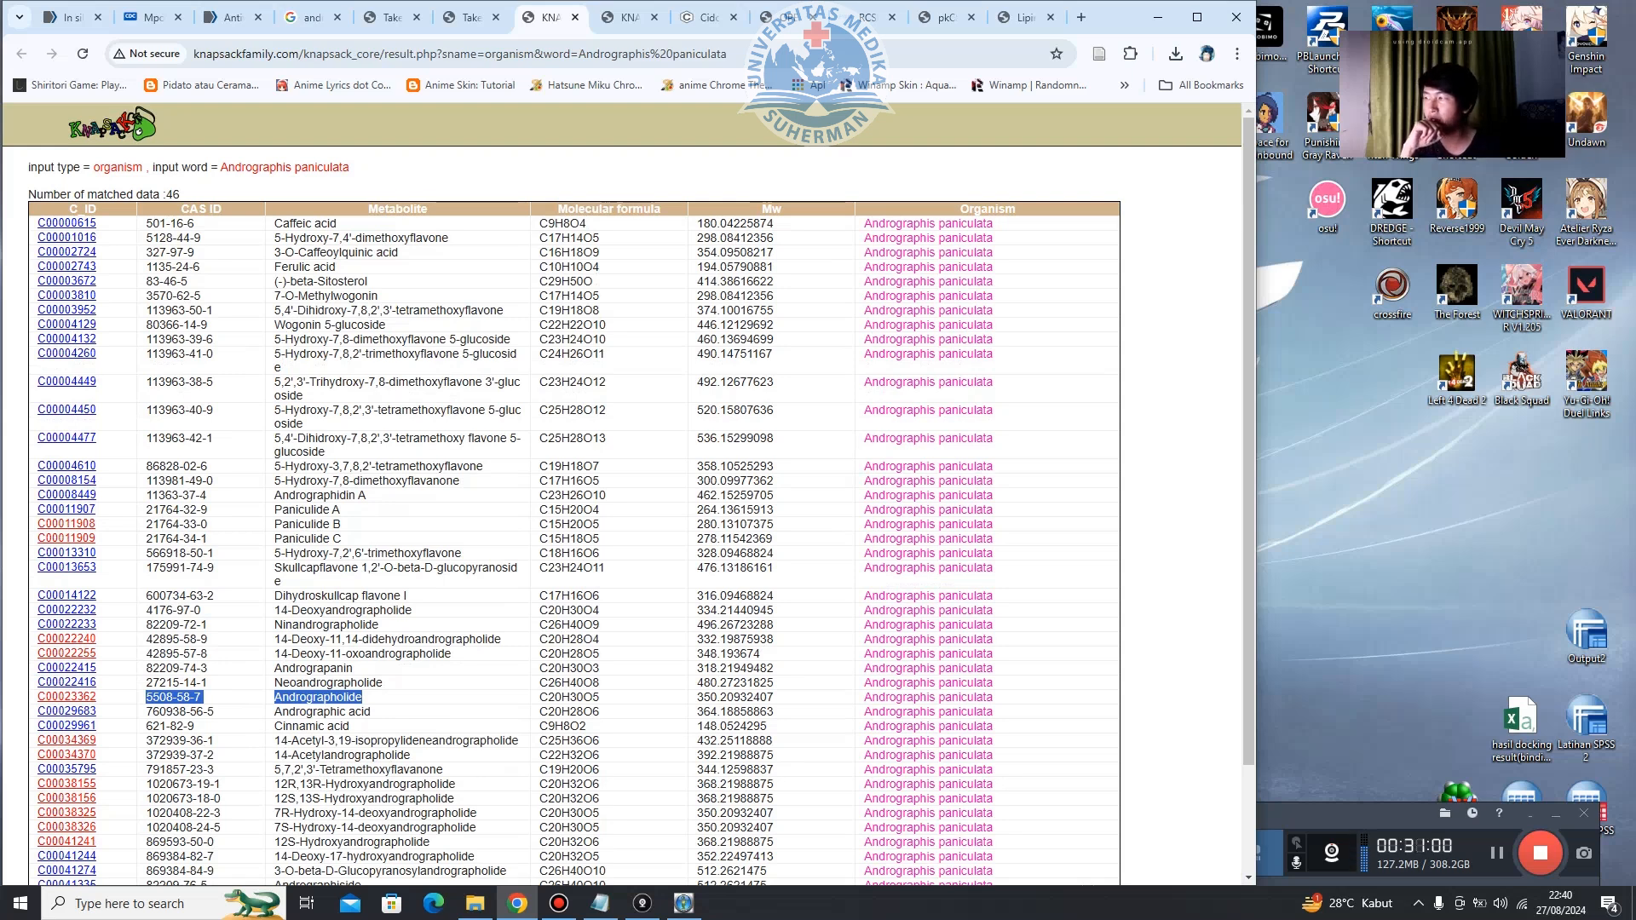
scroll(629, 494, "down", 2)
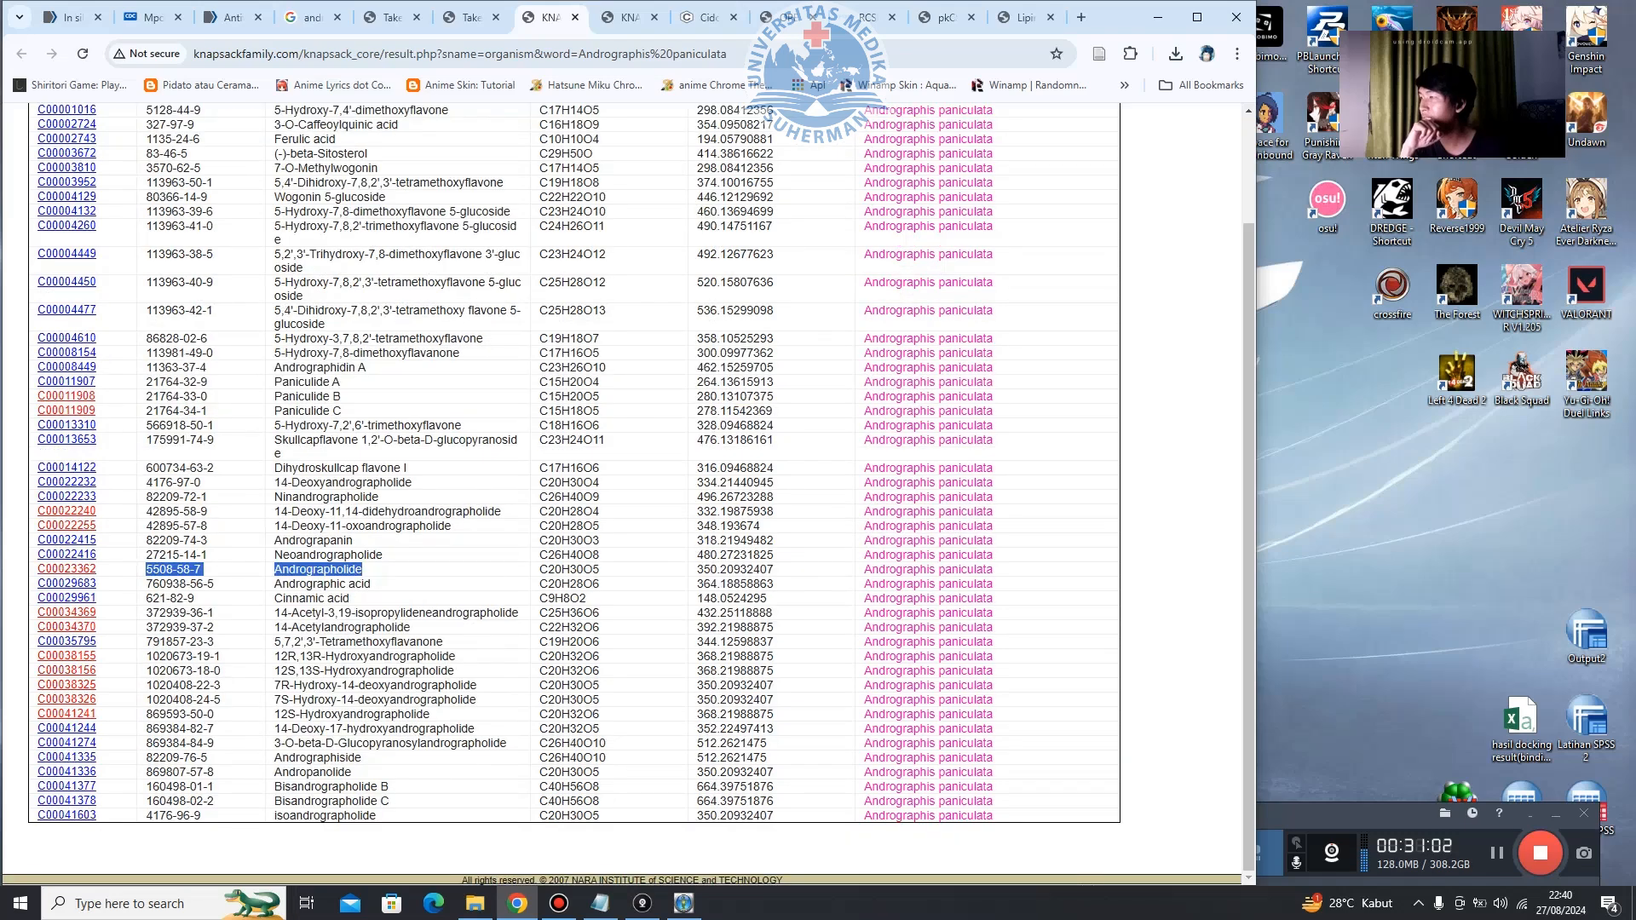
left_click_drag(376, 815, 274, 310)
left_click_drag(274, 223, 376, 815)
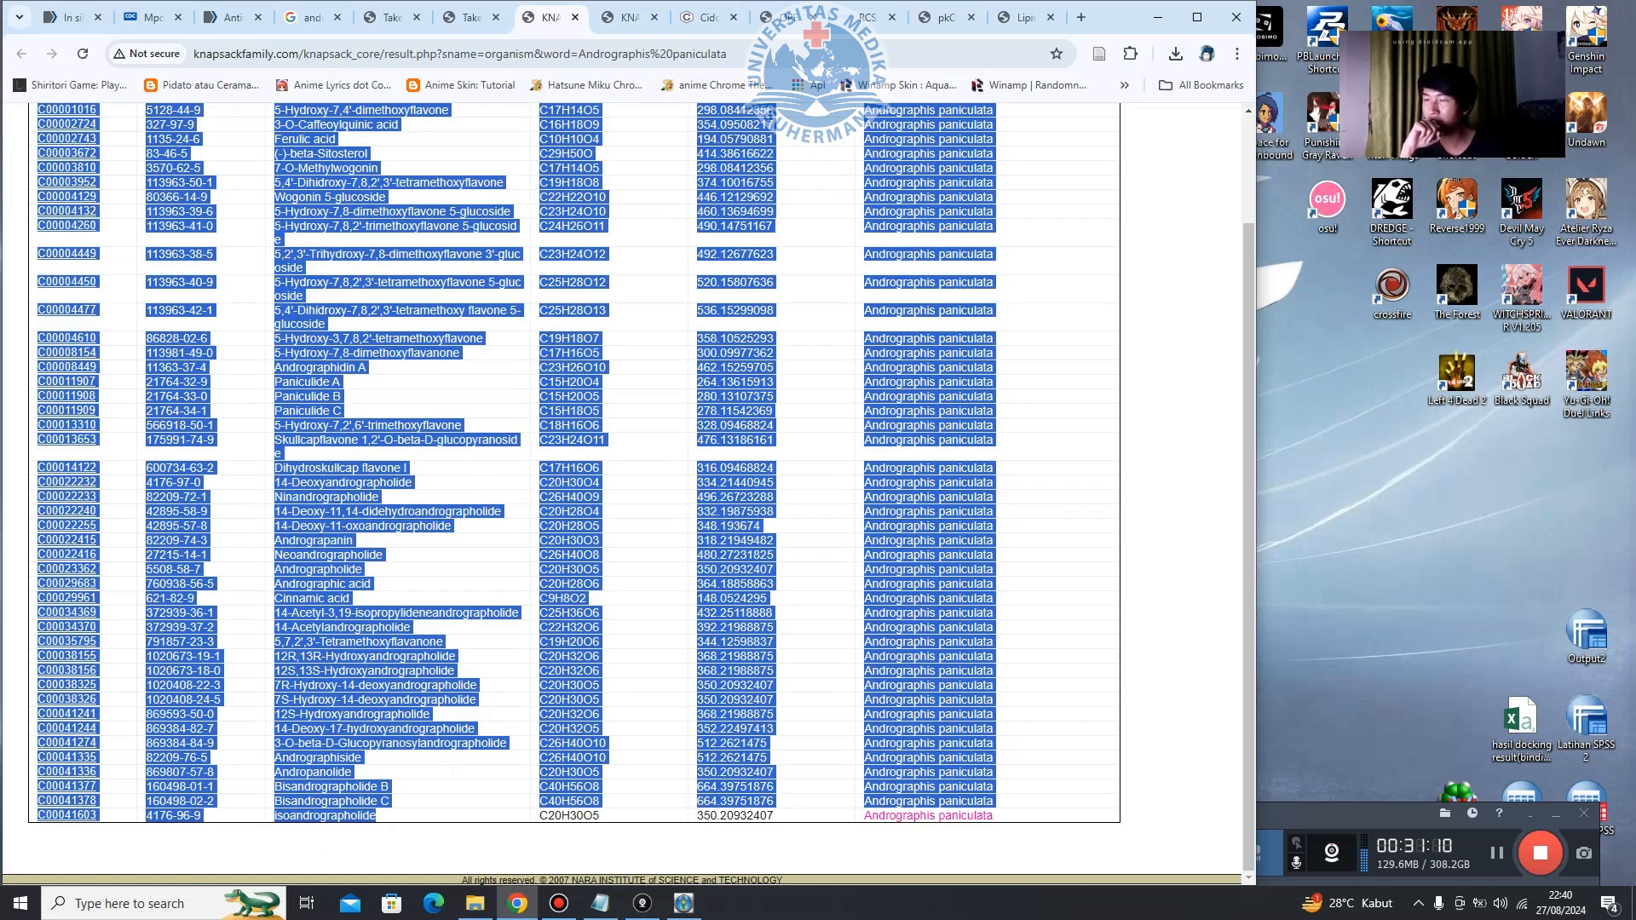
Check the Vina docking progress in PyRx, minimize its window, and clear the highlight on the KNApSAcK metabolite list.
mouse_move(683, 903)
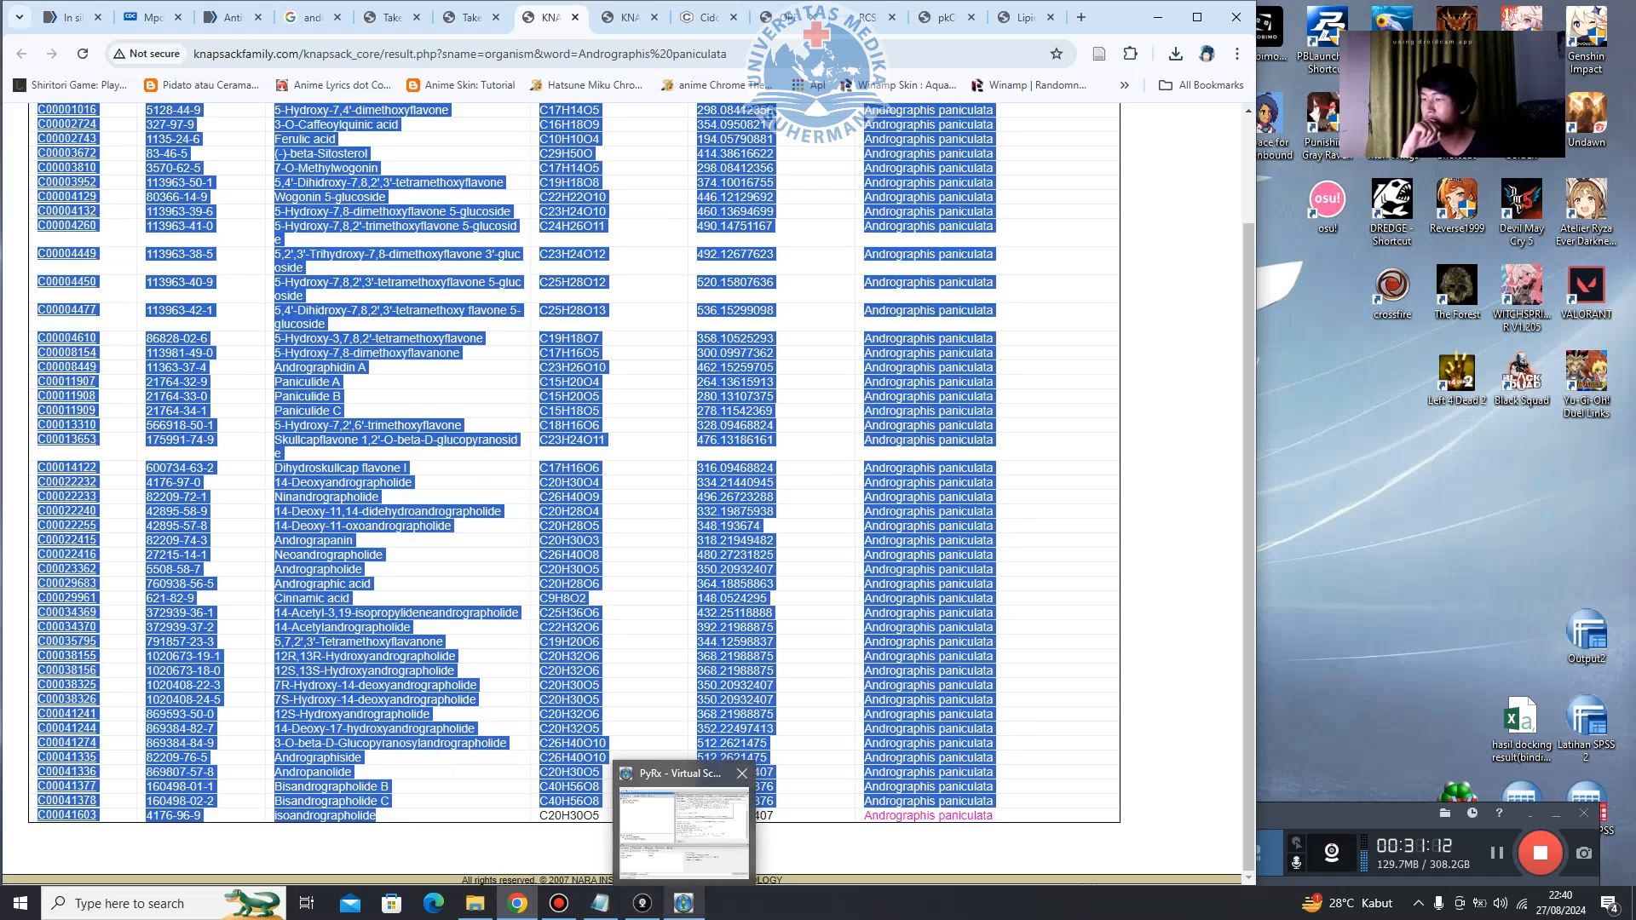
left_click(684, 830)
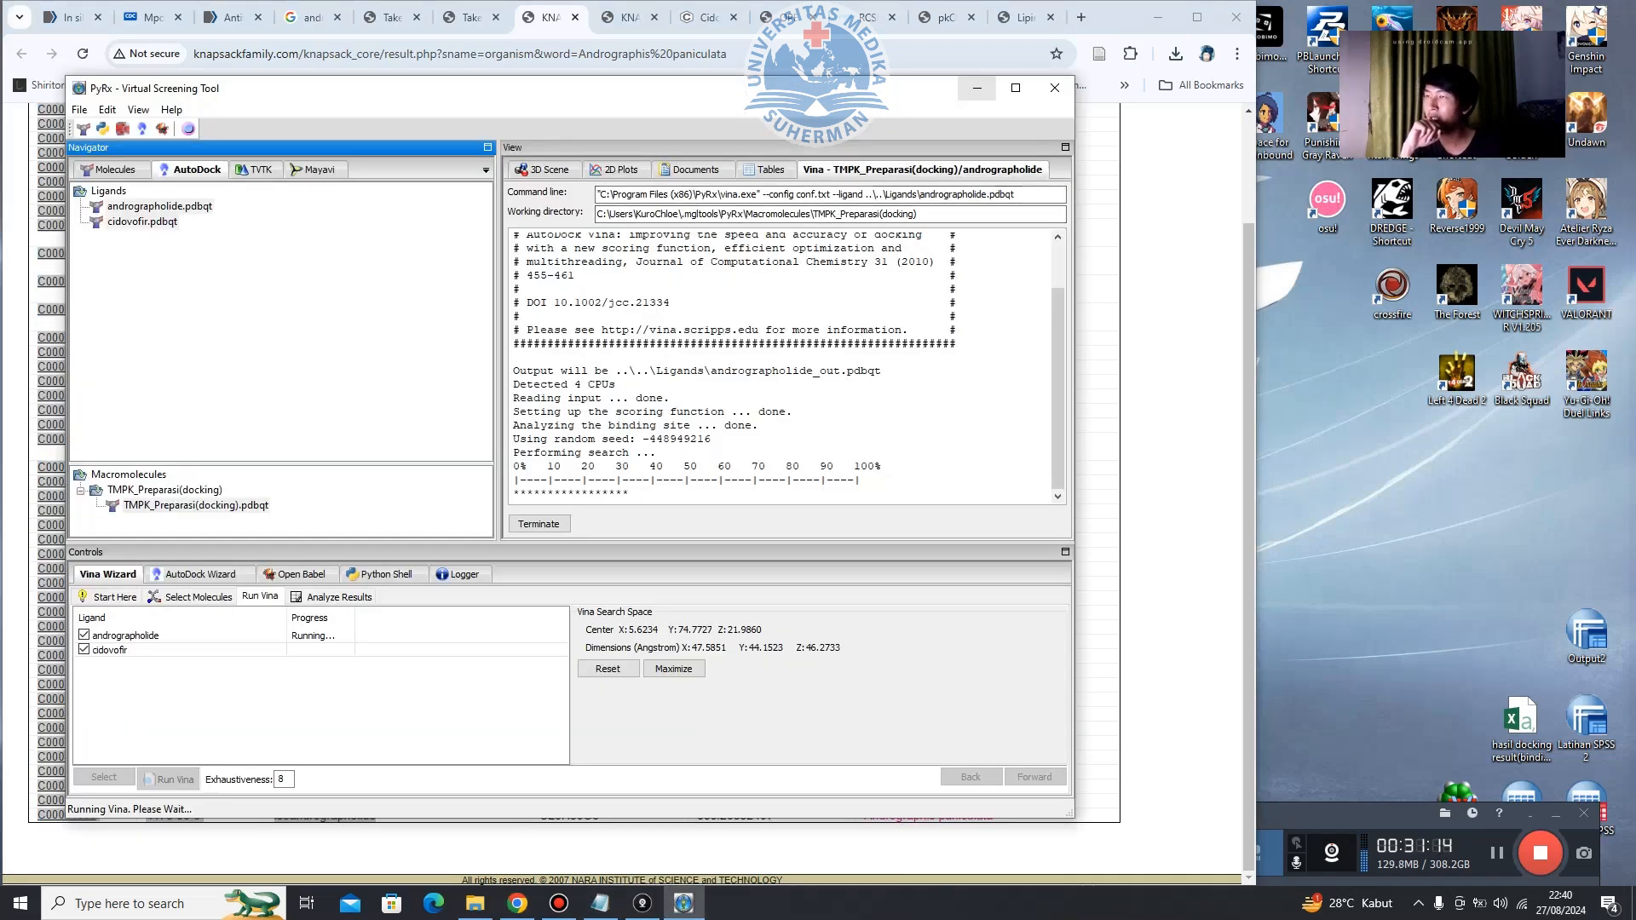
left_click(977, 88)
left_click(1044, 299)
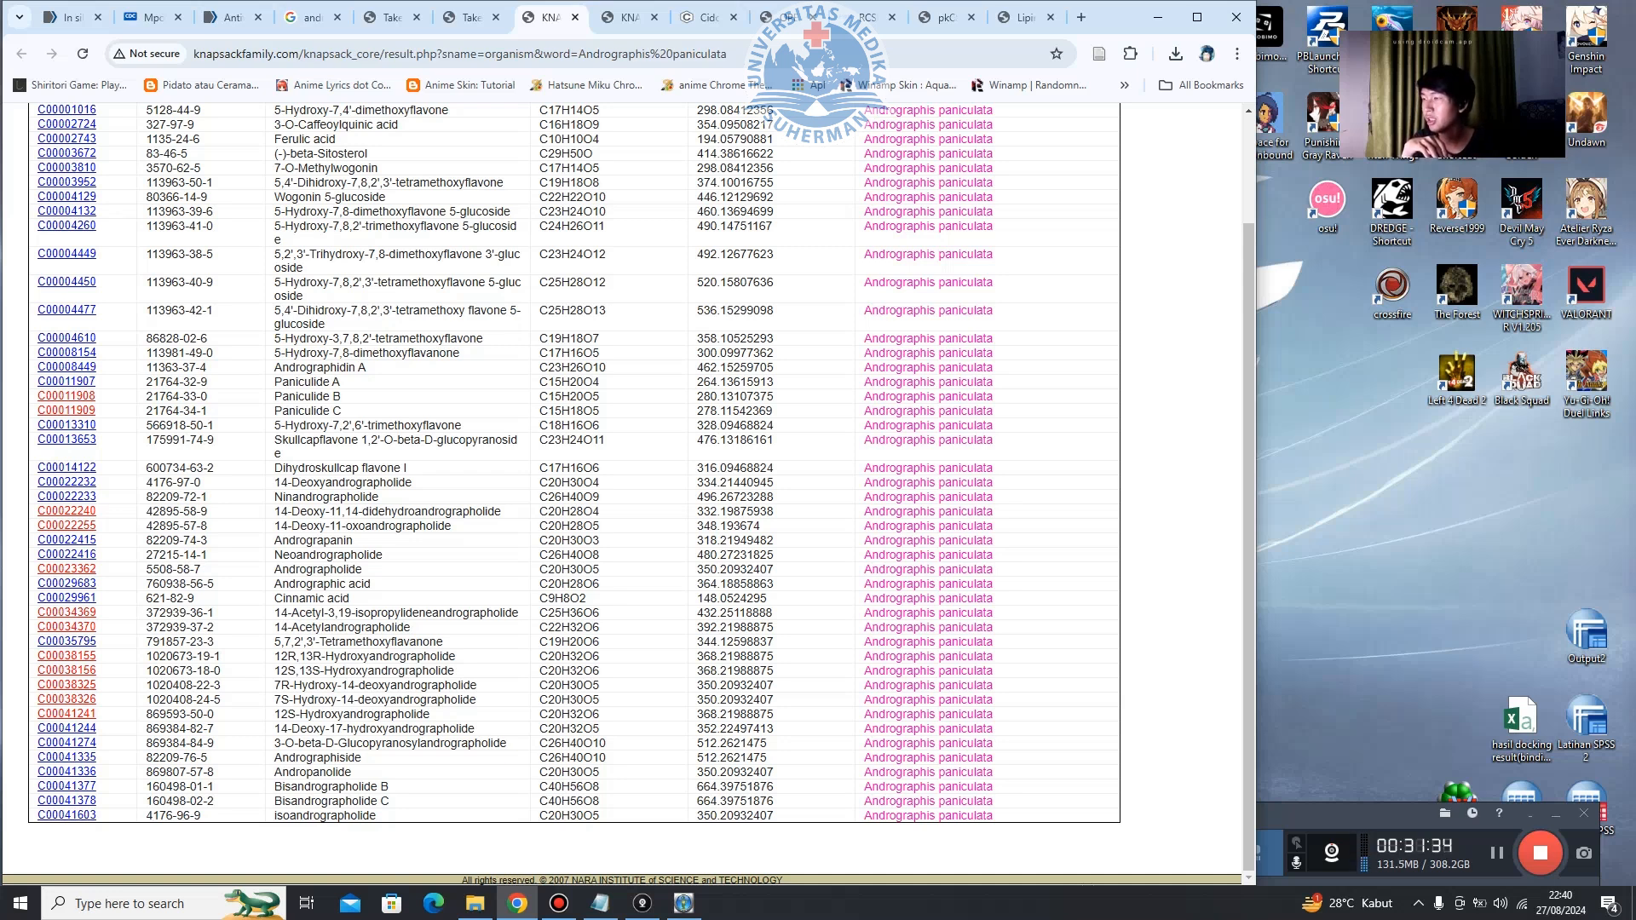
Examine the Additional Therapeutics section of the CDC mpox treatment page for cidofovir, and return to the KNApSAcK metabolite list.
left_click(153, 17)
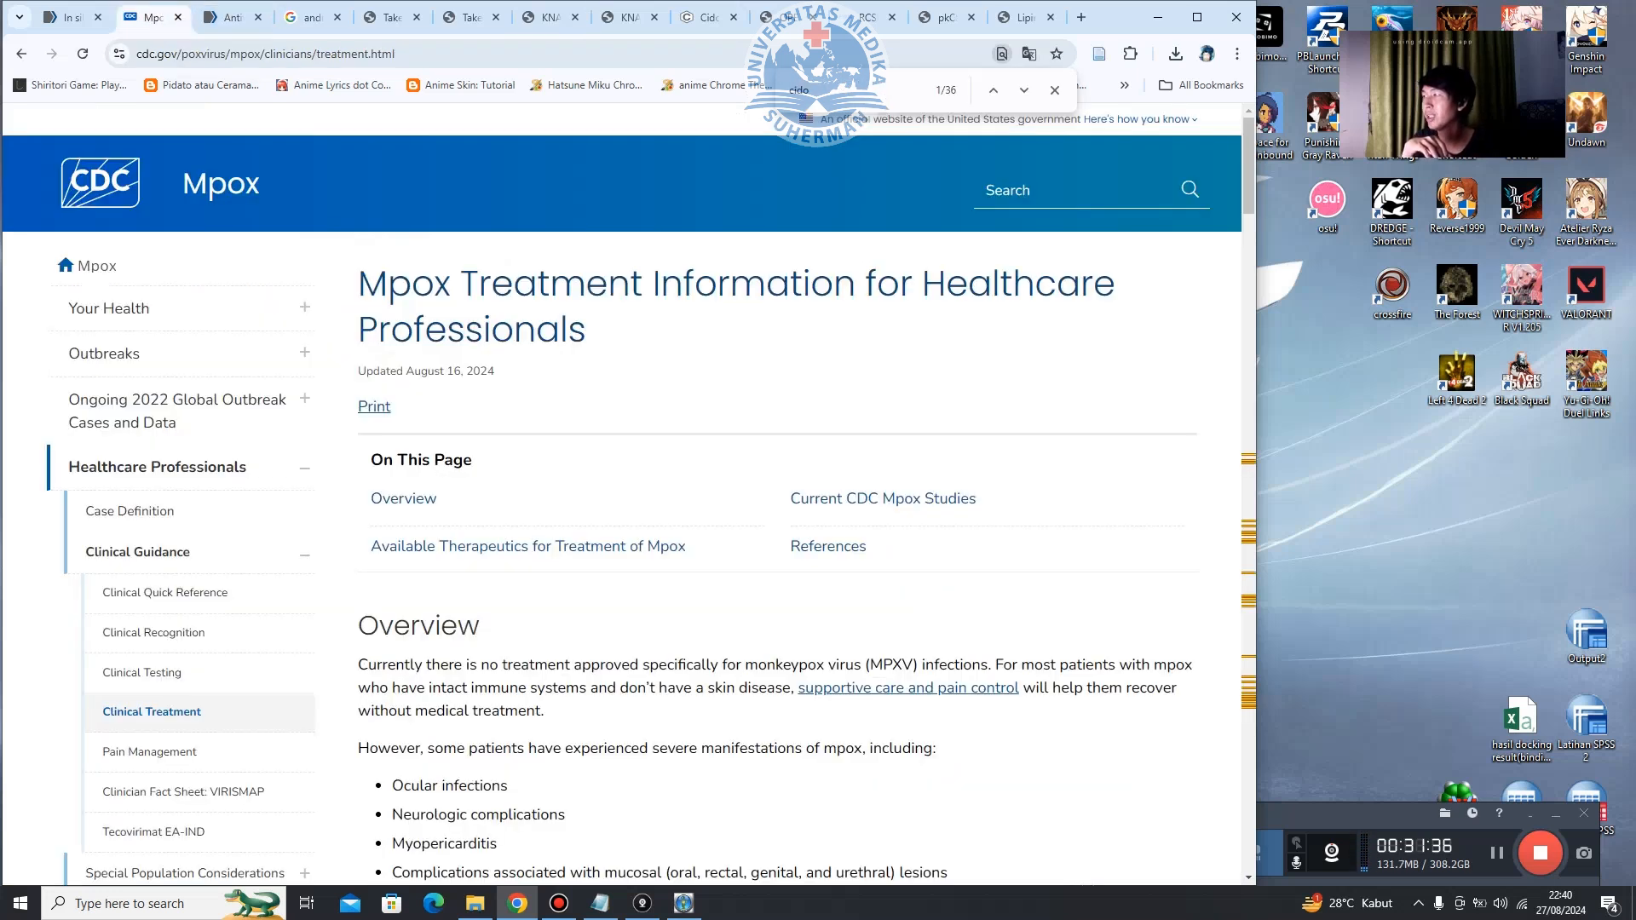
scroll(629, 492, "down", 10)
scroll(629, 493, "down", 8)
scroll(776, 494, "down", 5)
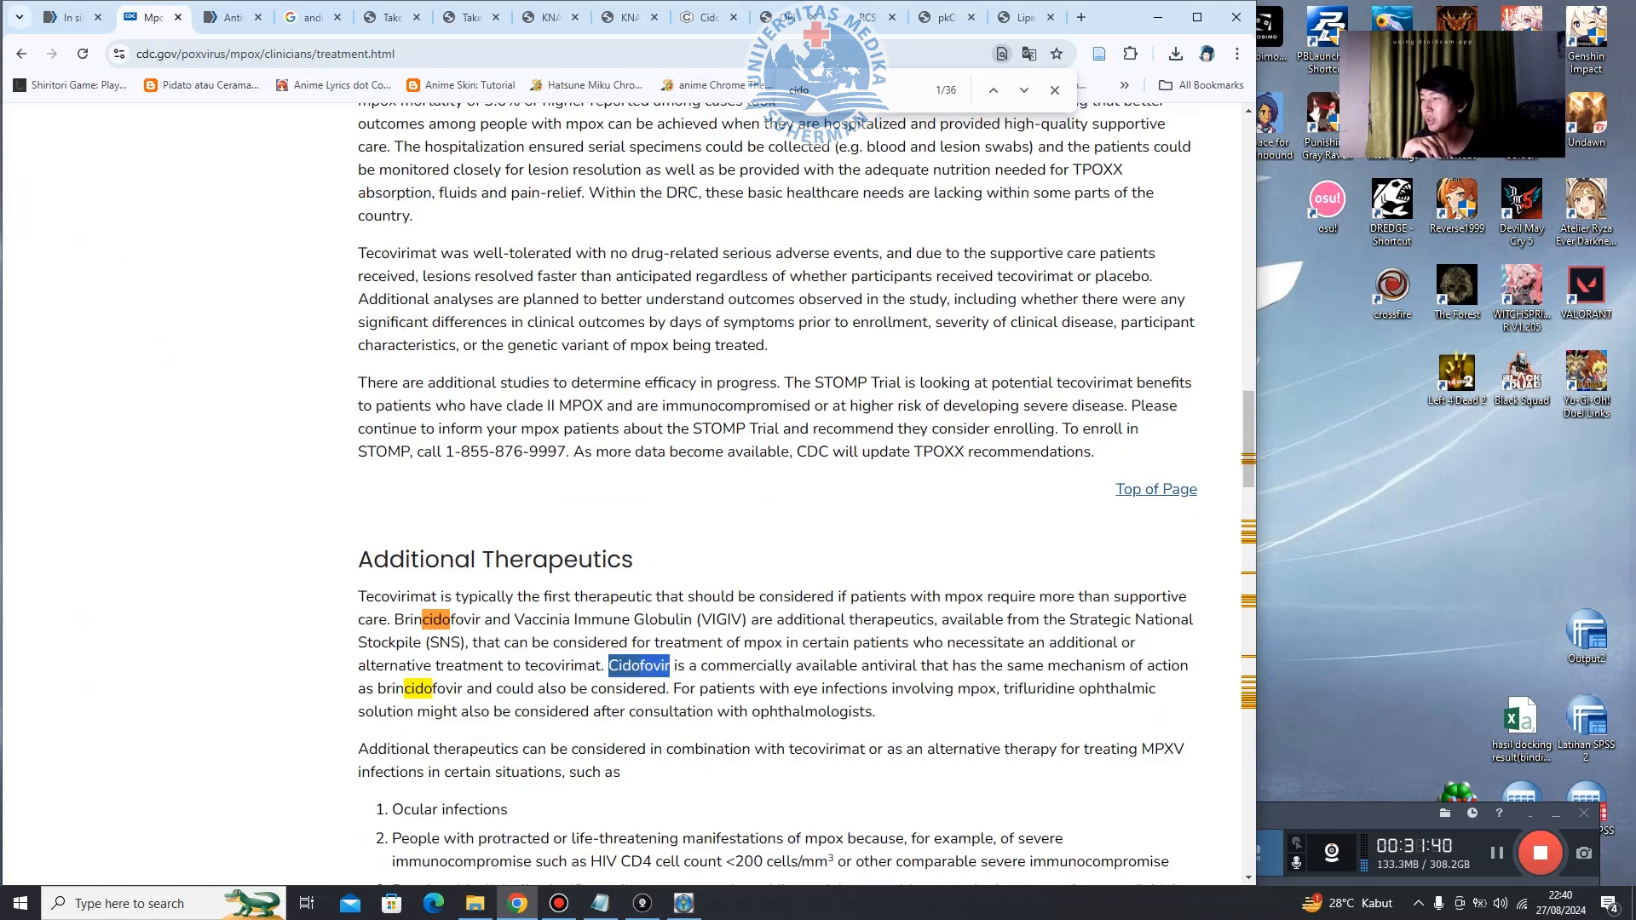
scroll(776, 494, "down", 4)
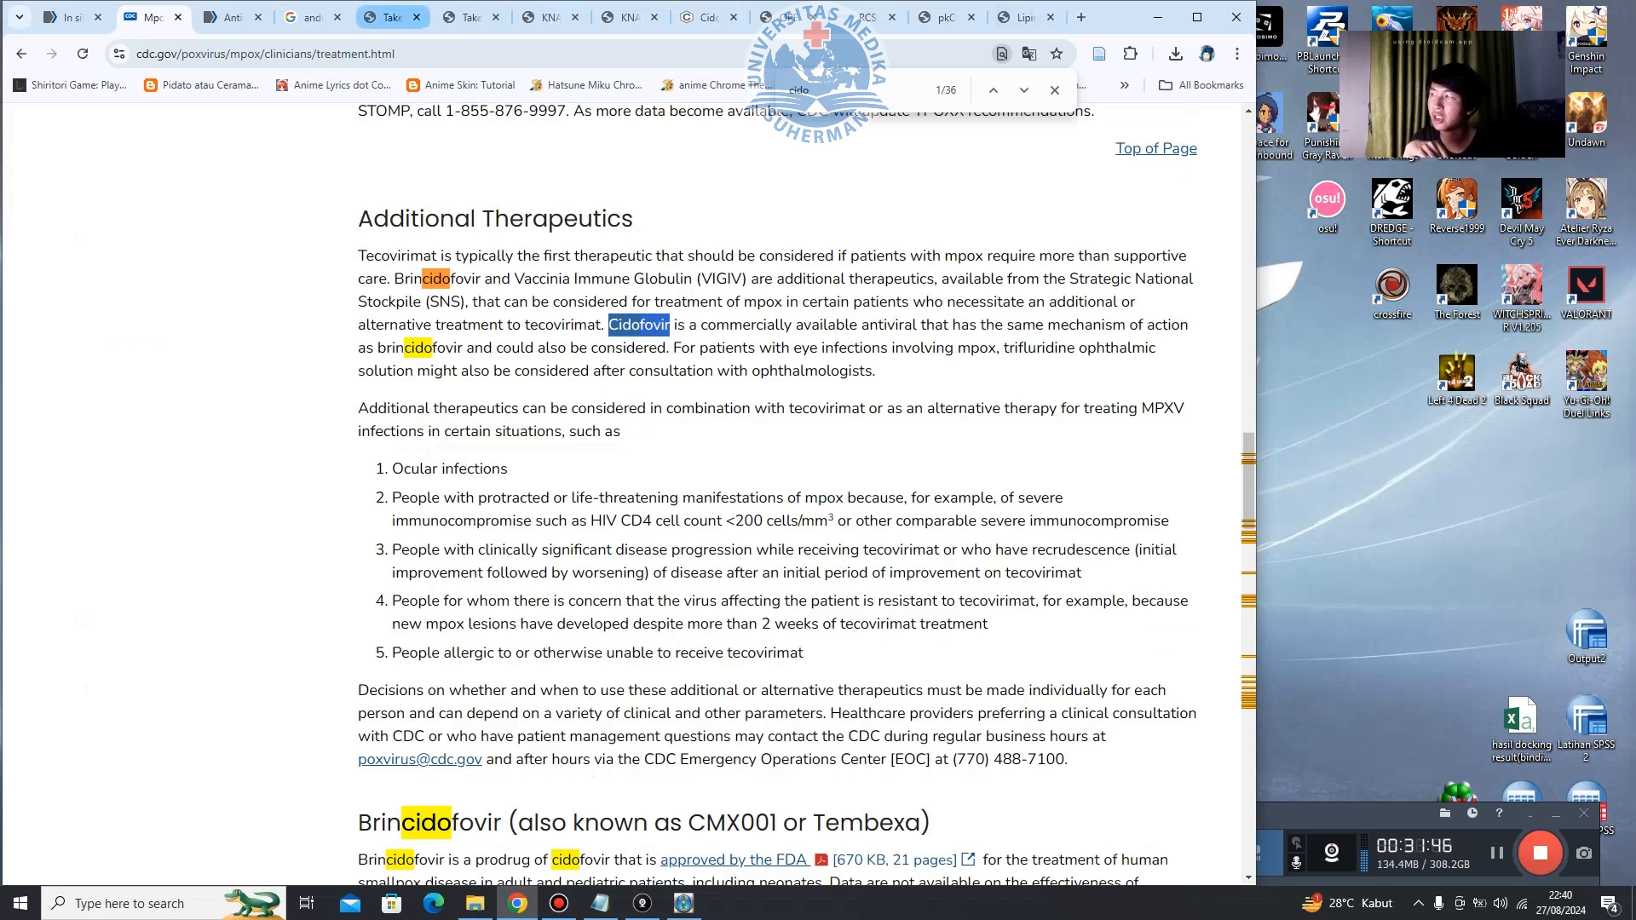
left_click(467, 17)
left_click(549, 17)
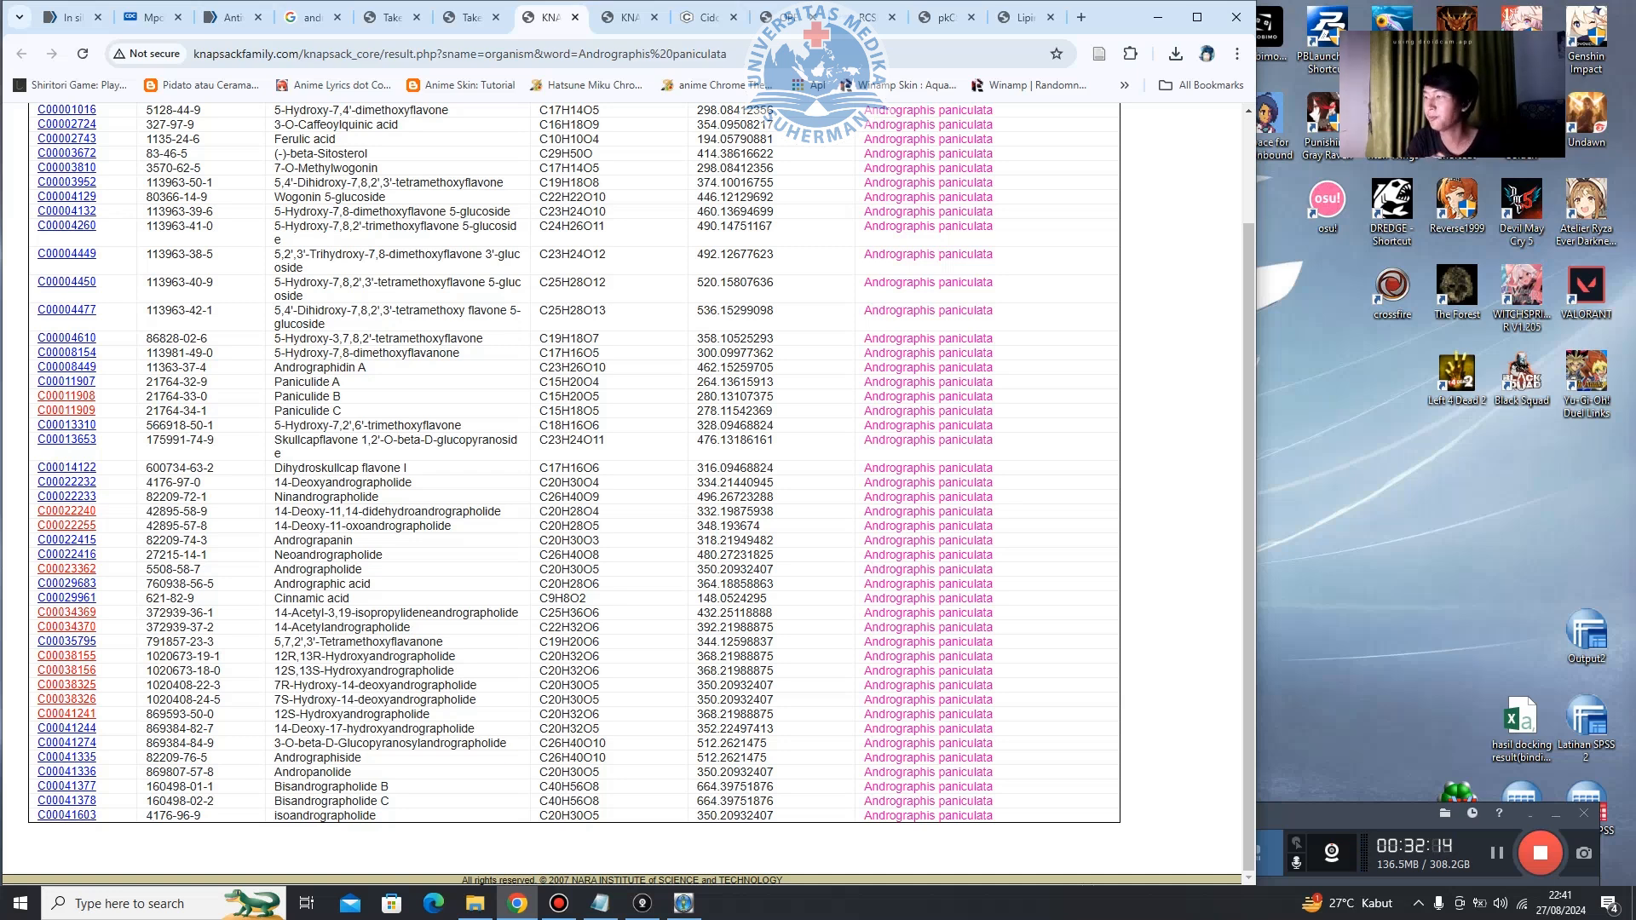
Switch back to PyRx, move its window clear of the web page header, and check the Vina run.
left_click(683, 903)
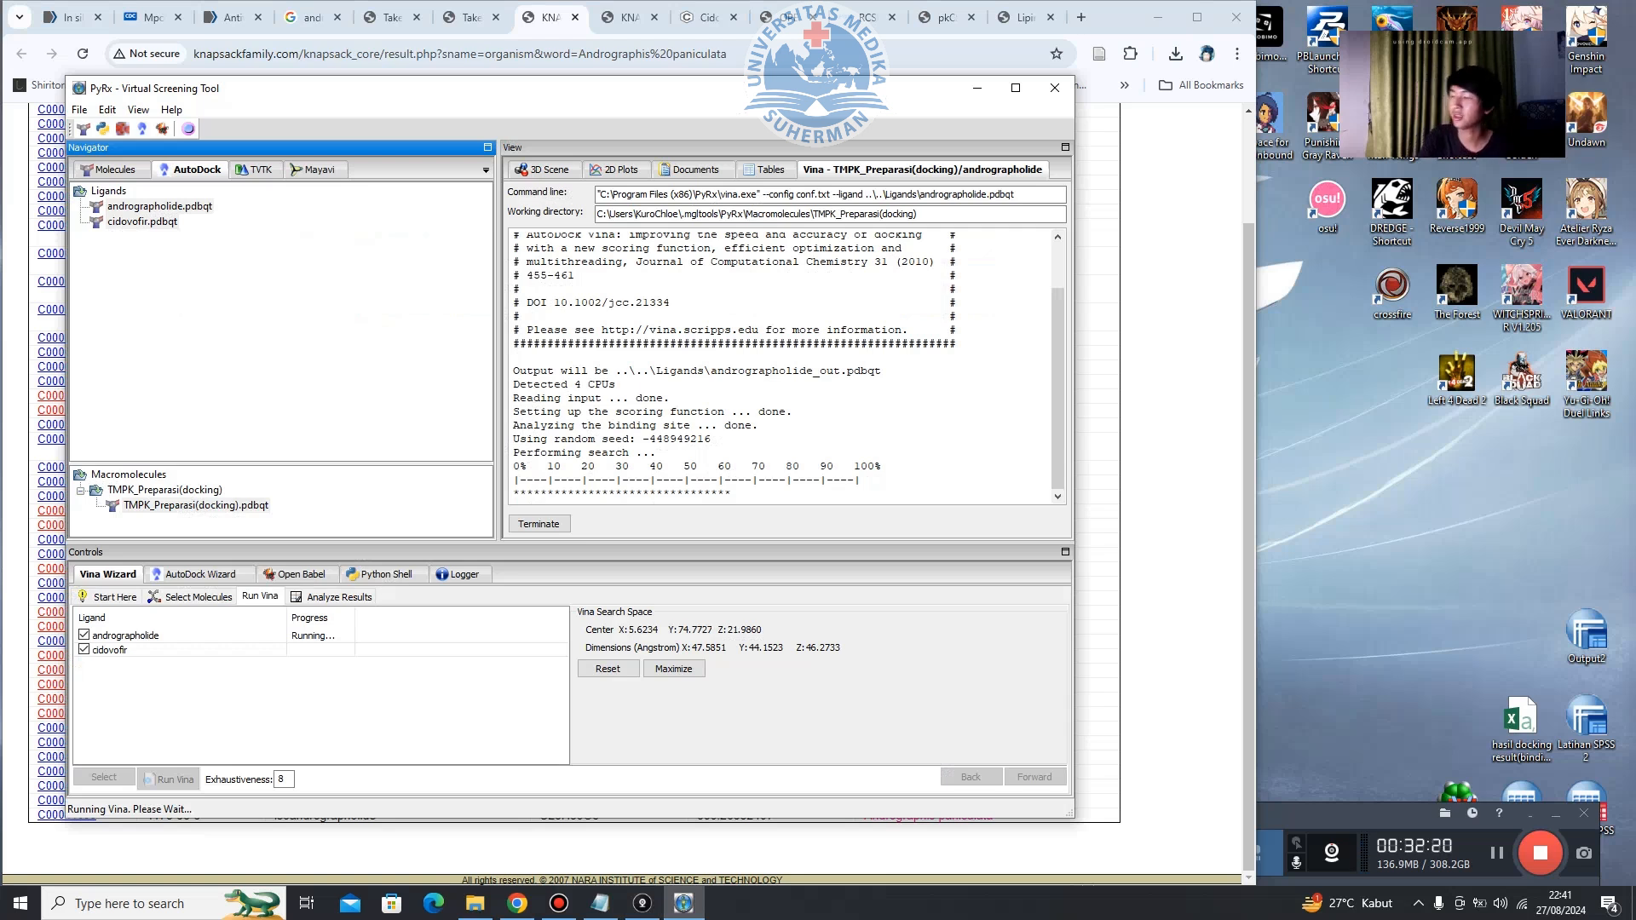
left_click_drag(511, 88, 642, 191)
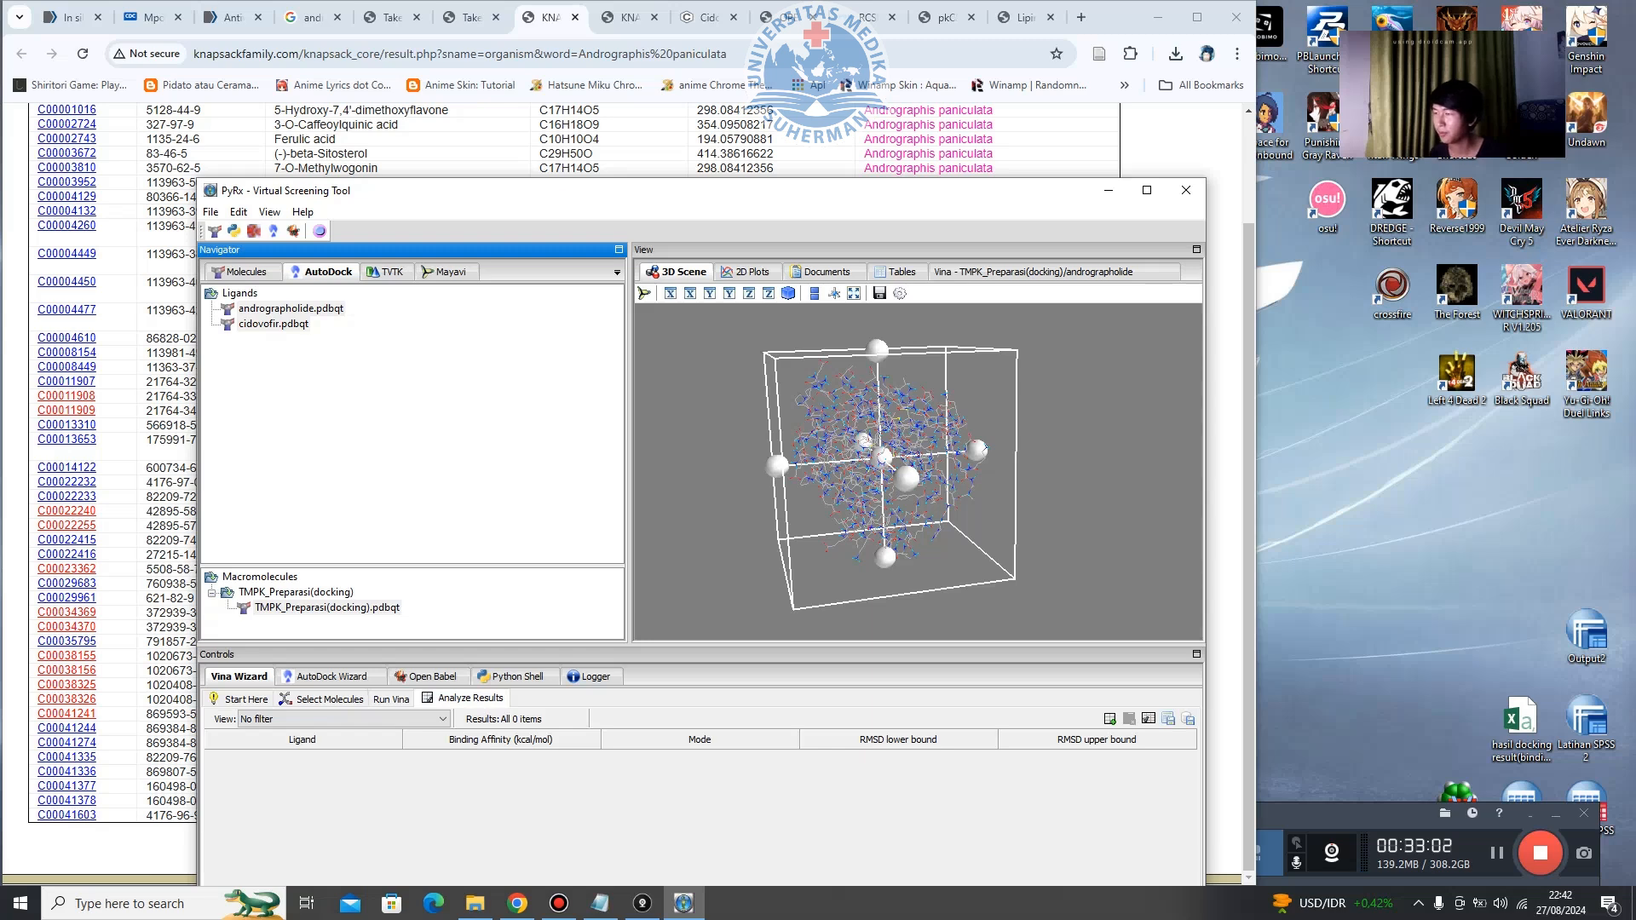
left_click(391, 698)
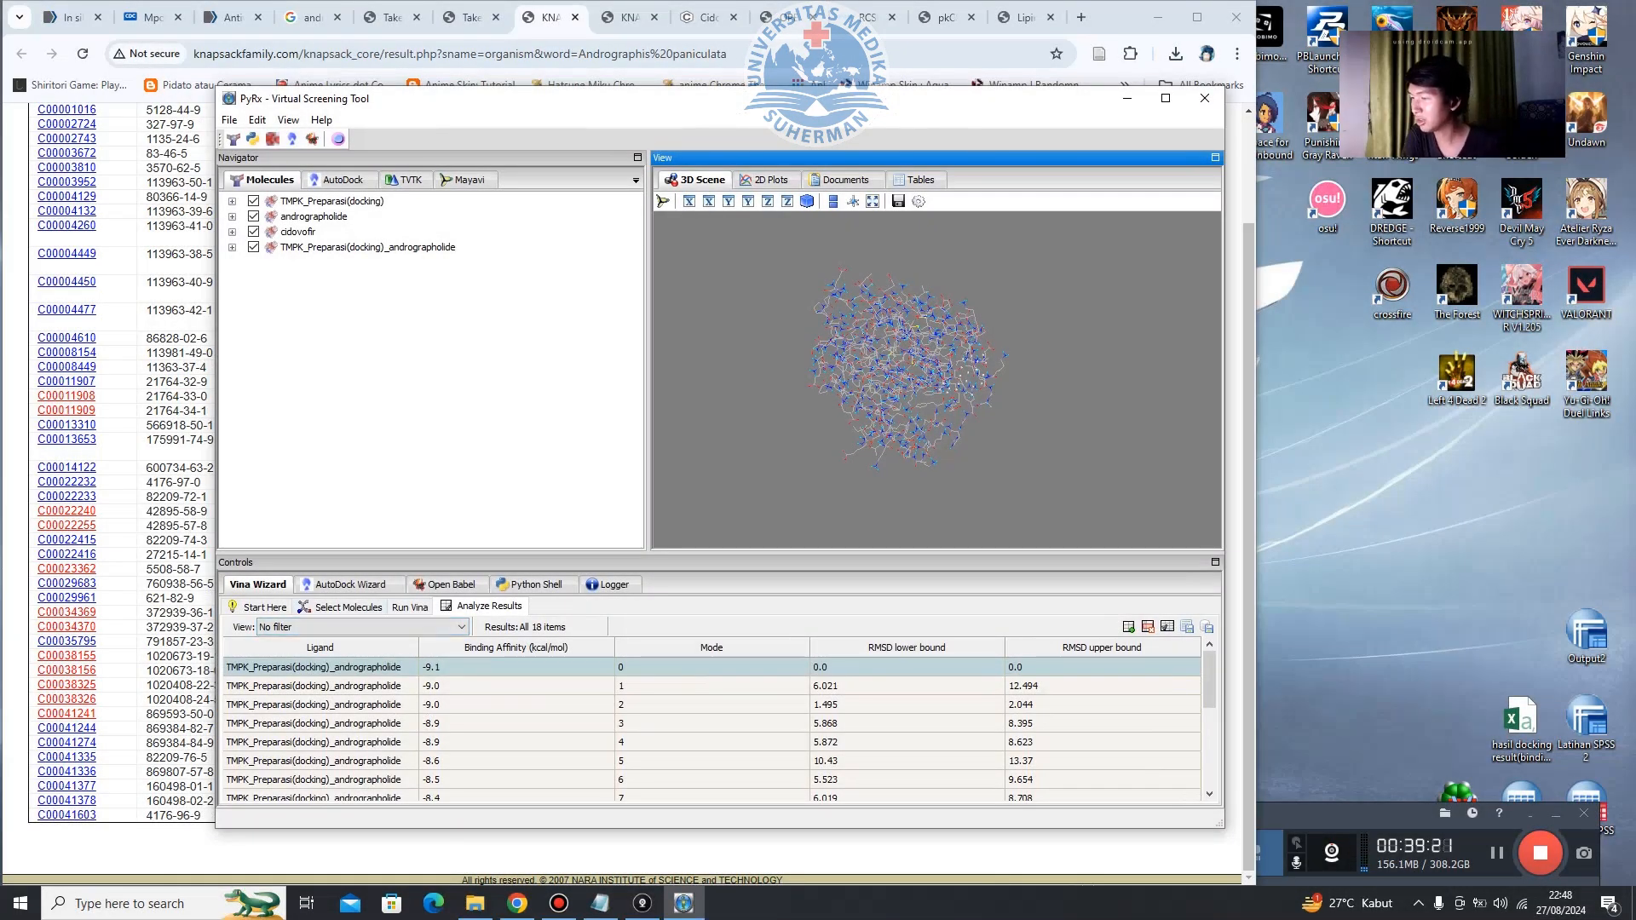
Review the binding affinity and RMSD values of all andrographolide and cidovofir modes in the Vina results.
scroll(715, 729, "down", 2)
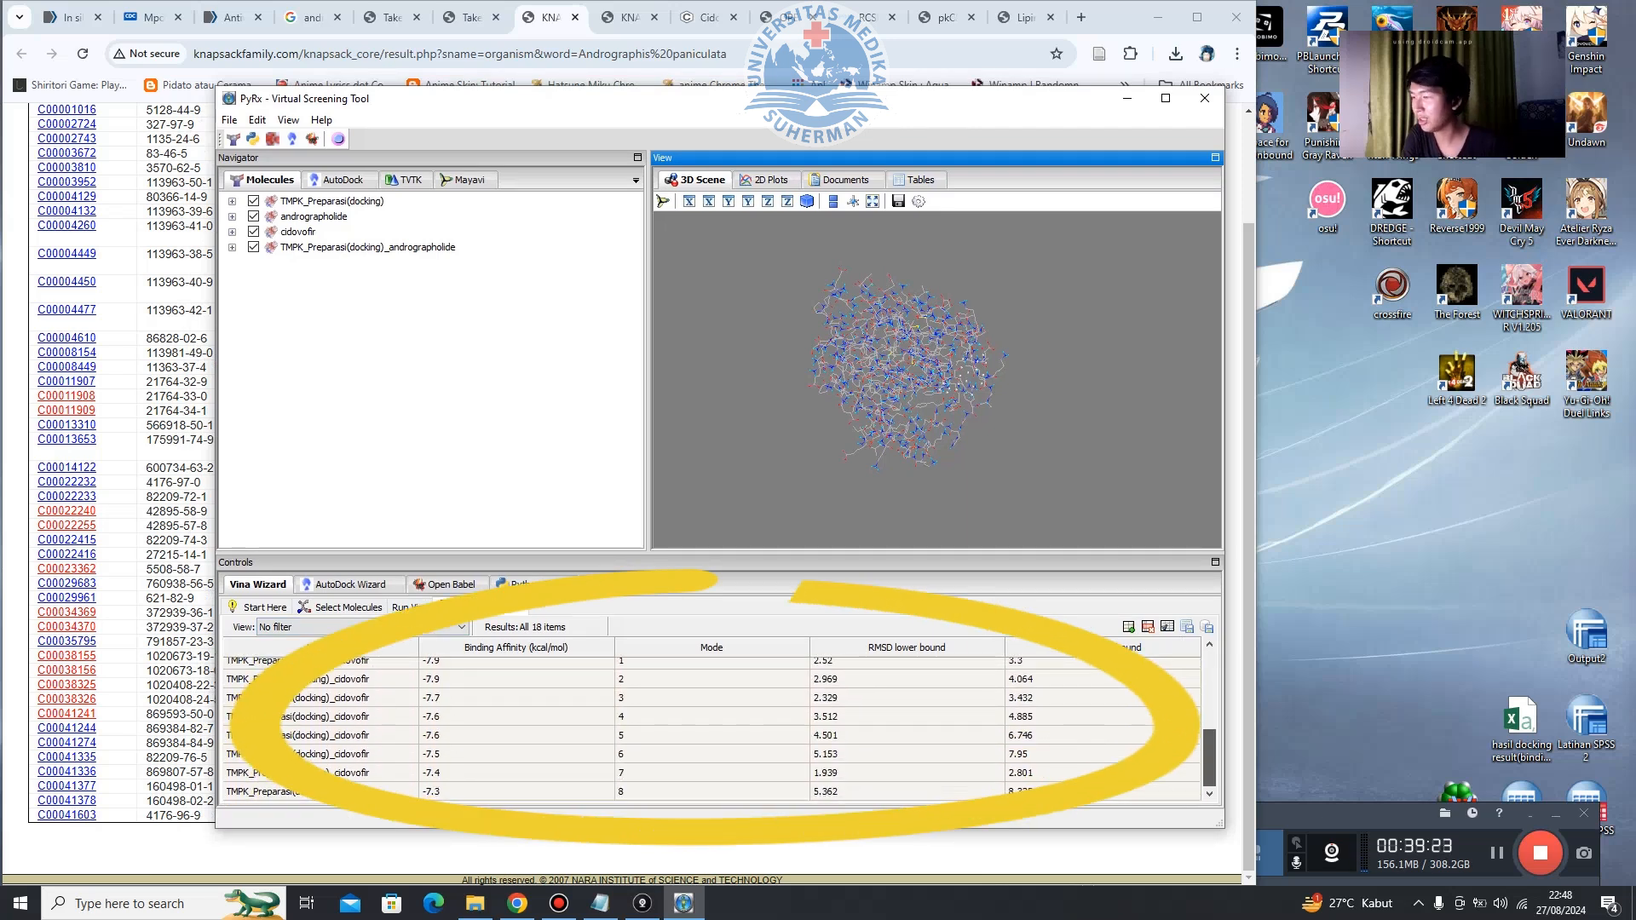
scroll(716, 729, "down", 3)
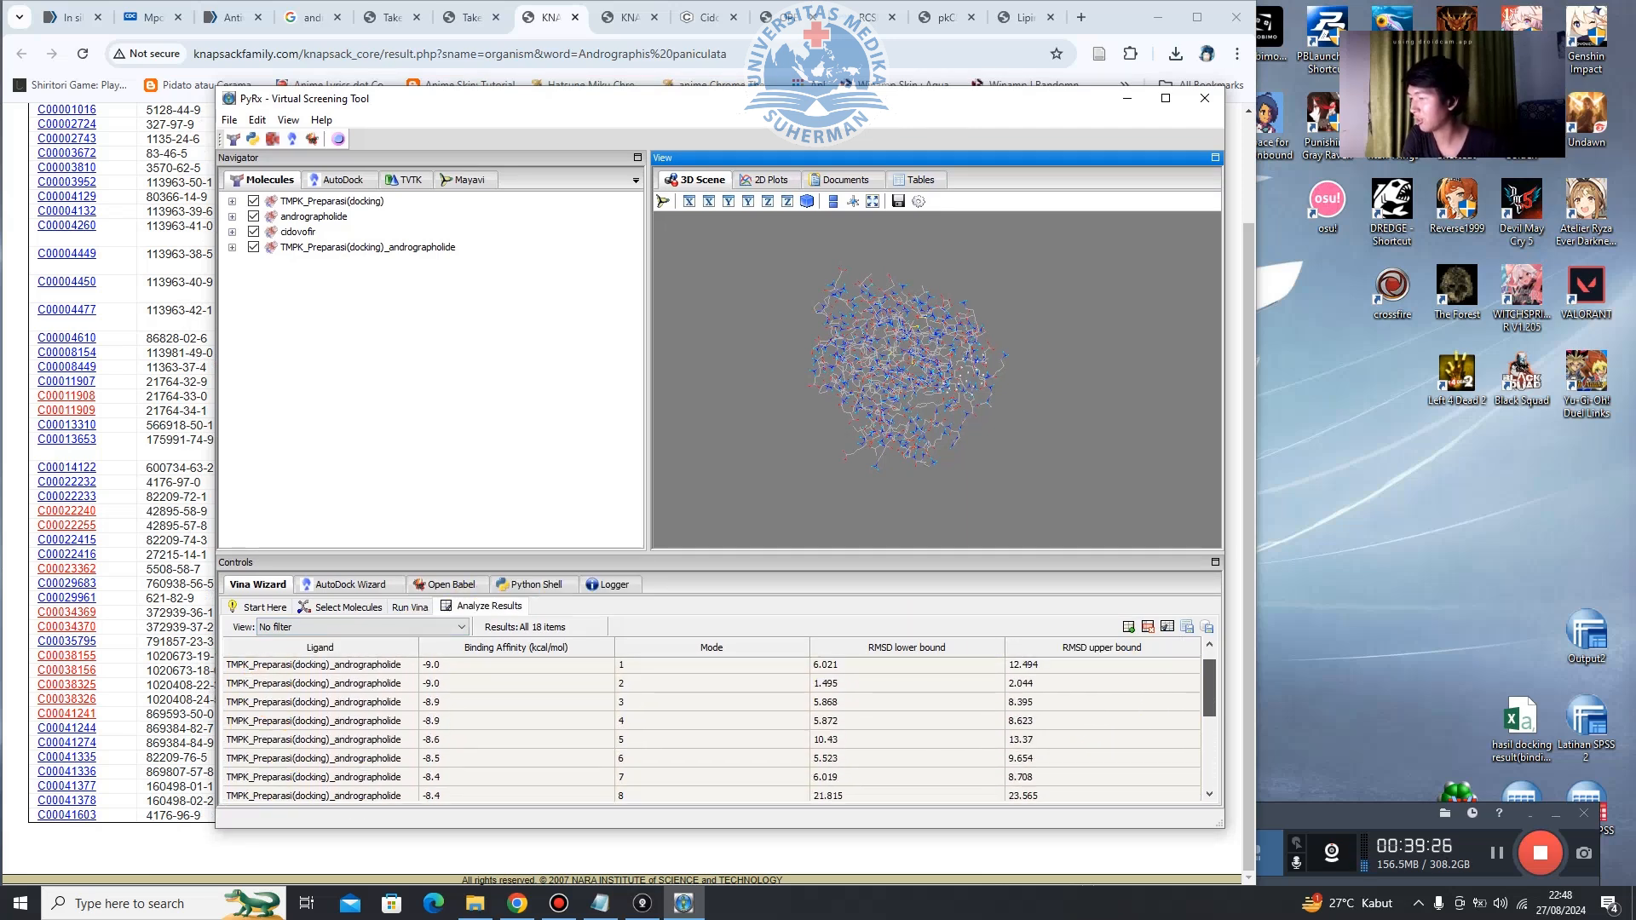
scroll(716, 728, "up", 5)
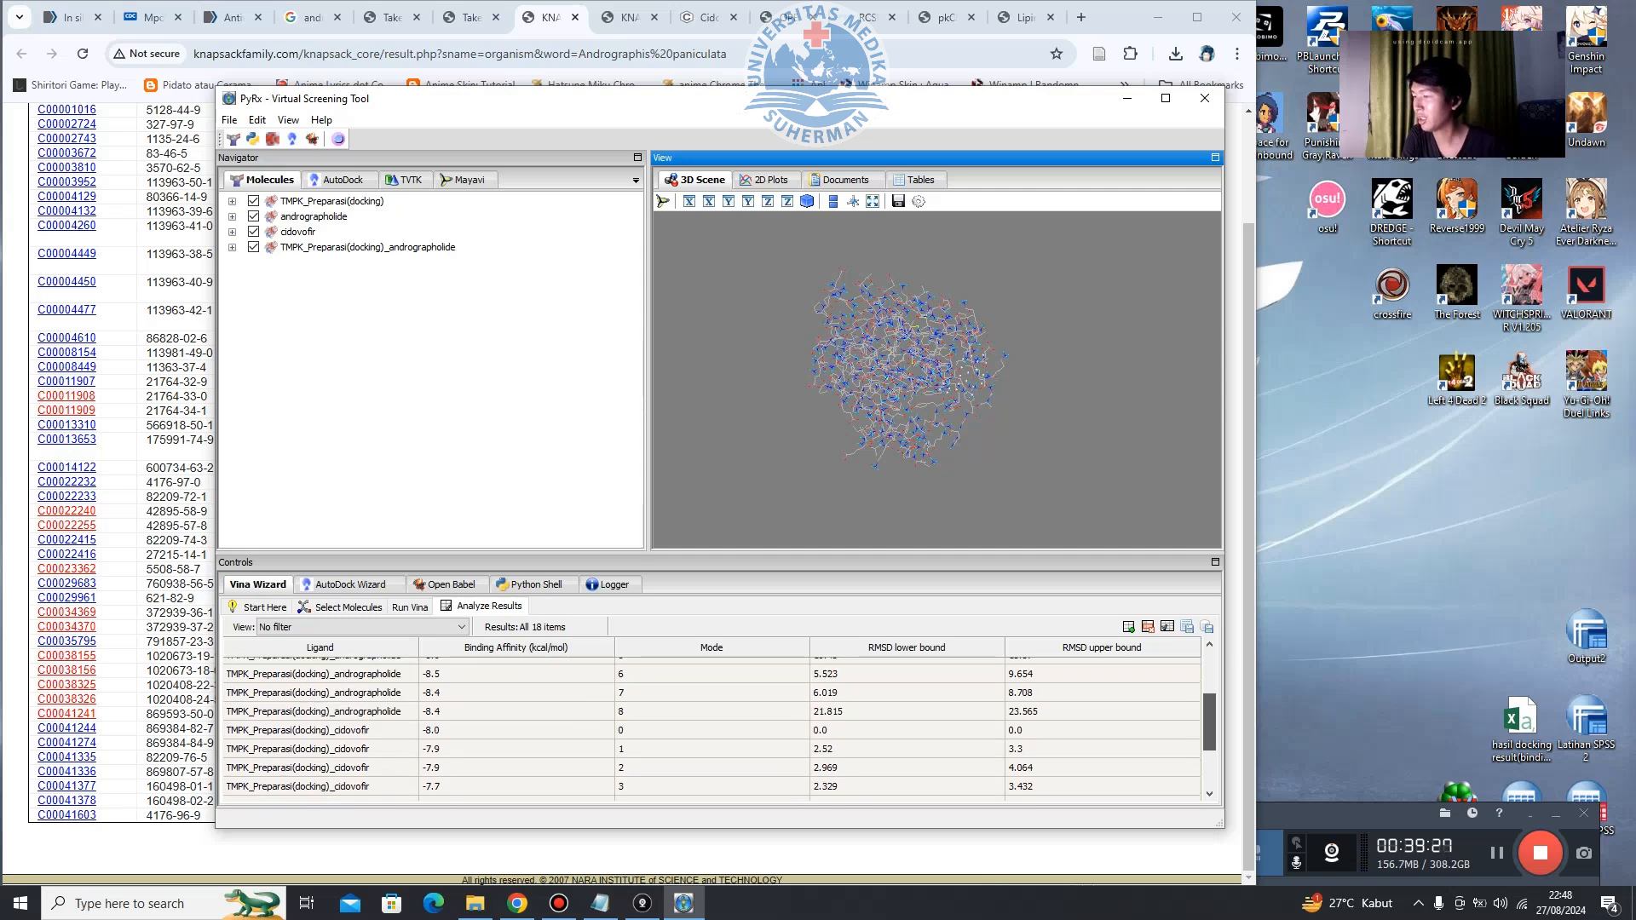
left_click_drag(1209, 685, 1209, 682)
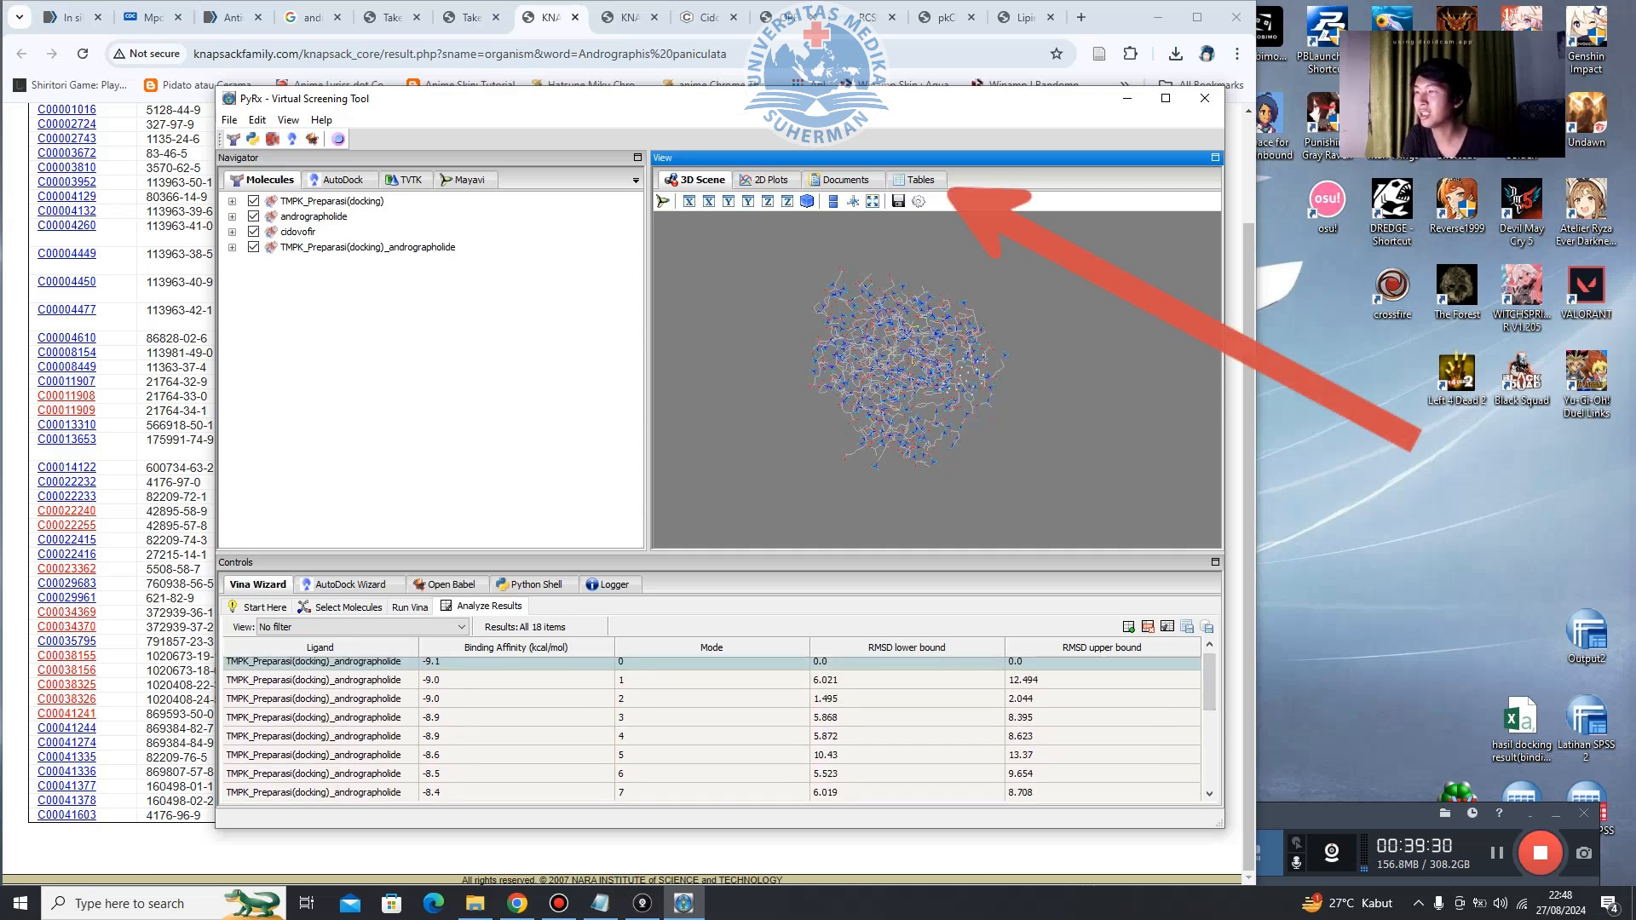
Show the Docking Results table and widen its Ligand and Target columns so the full target name fits.
left_click(919, 179)
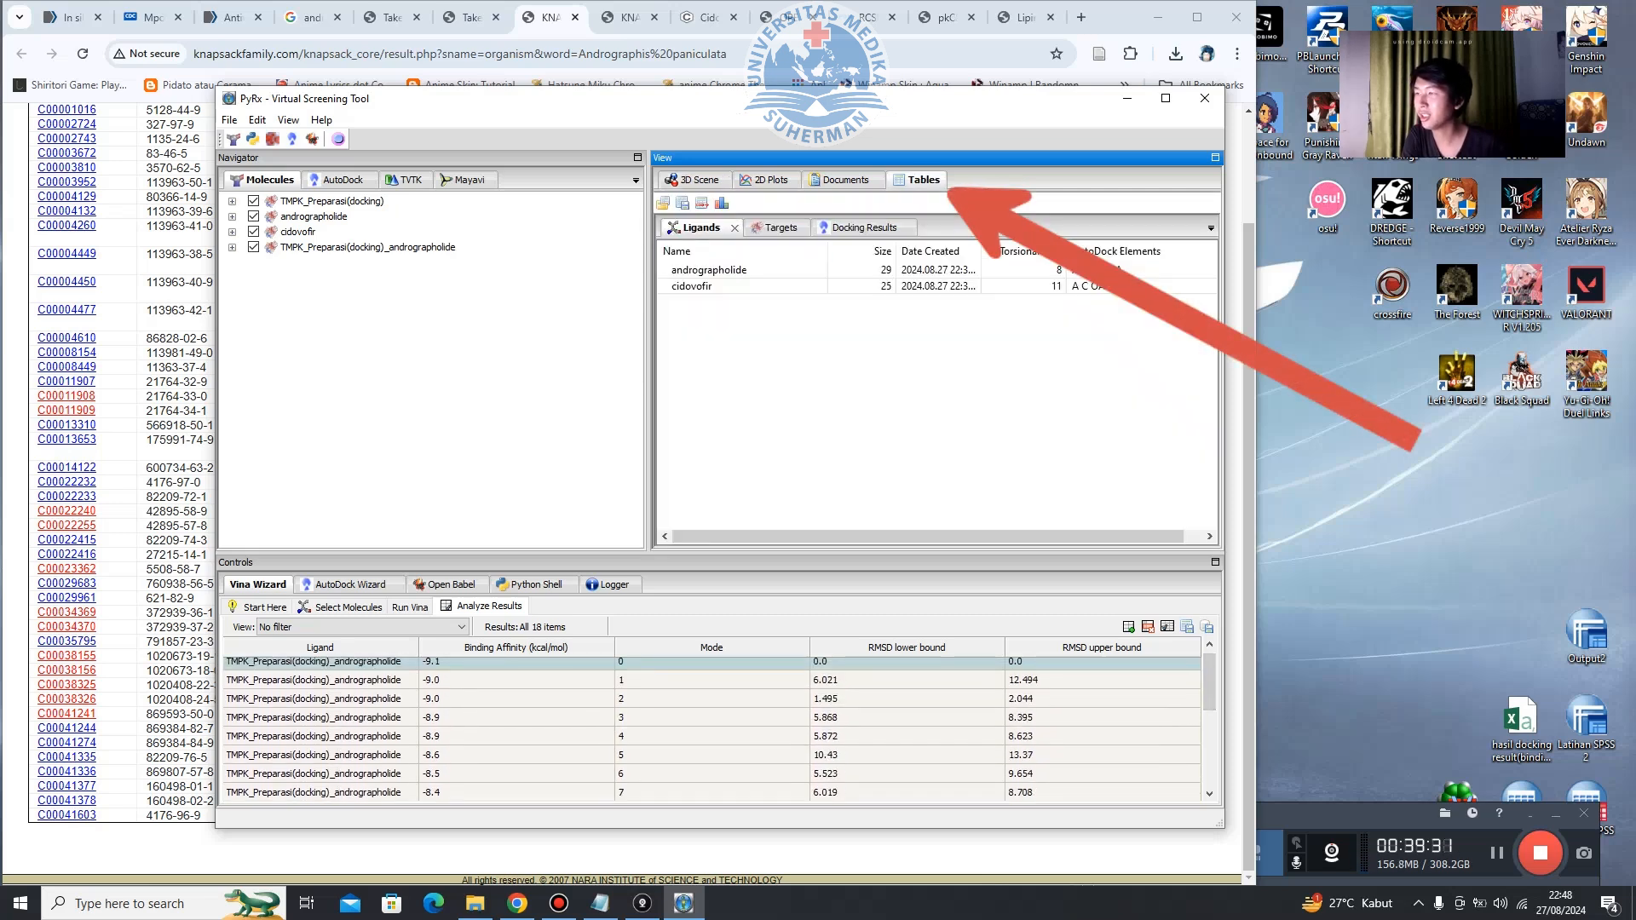
left_click(863, 227)
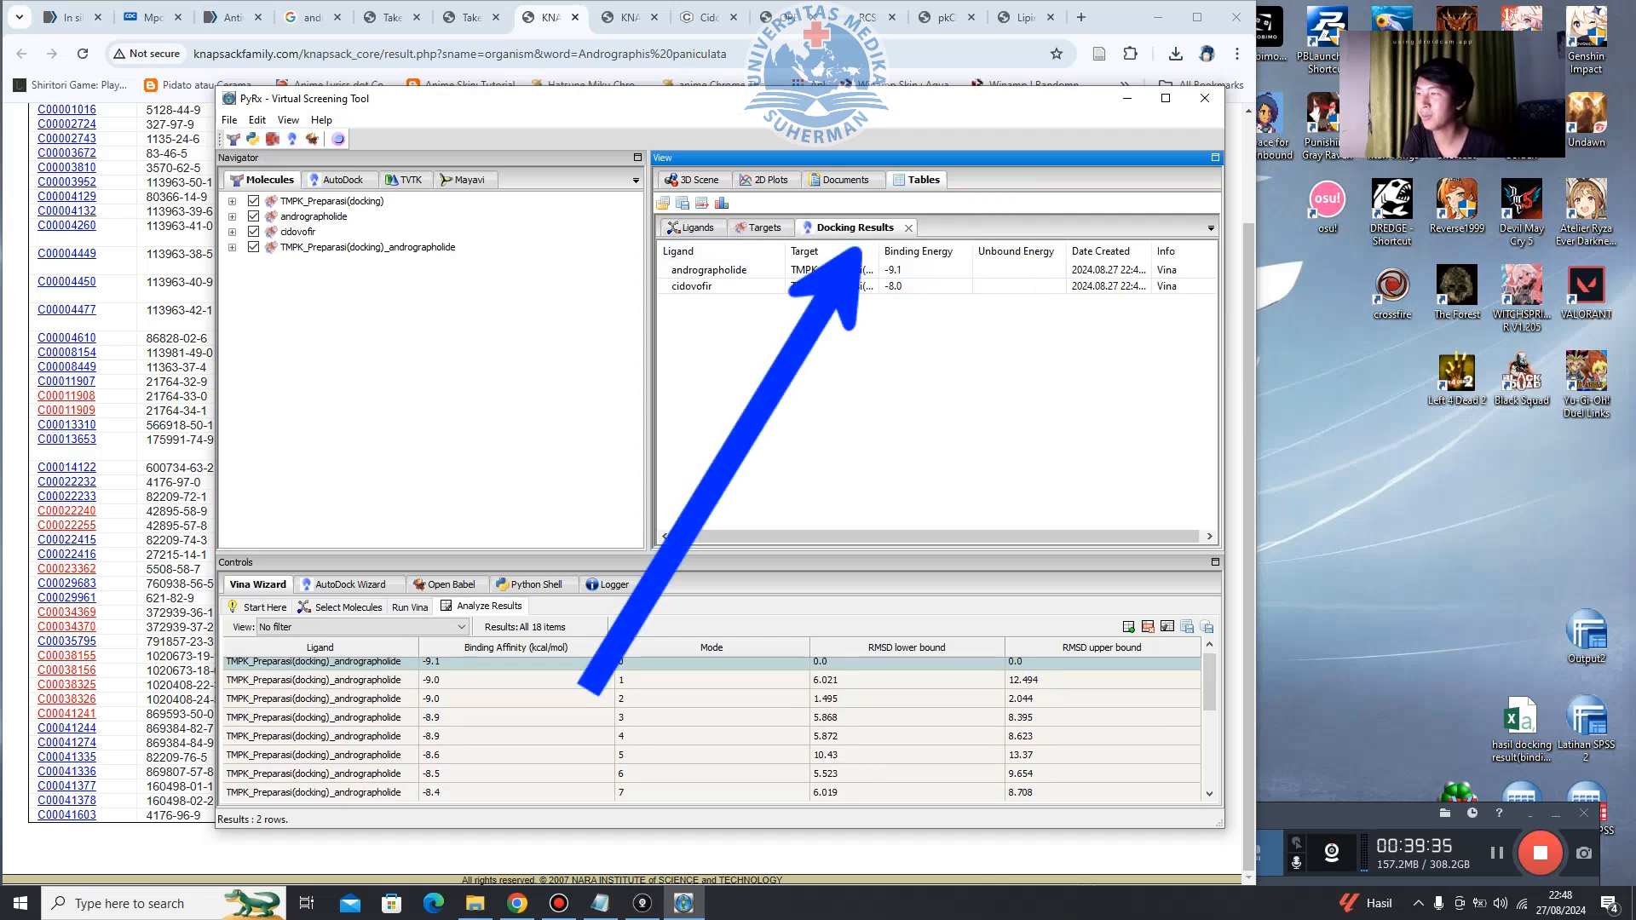
left_click(805, 270)
left_click_drag(785, 251, 805, 252)
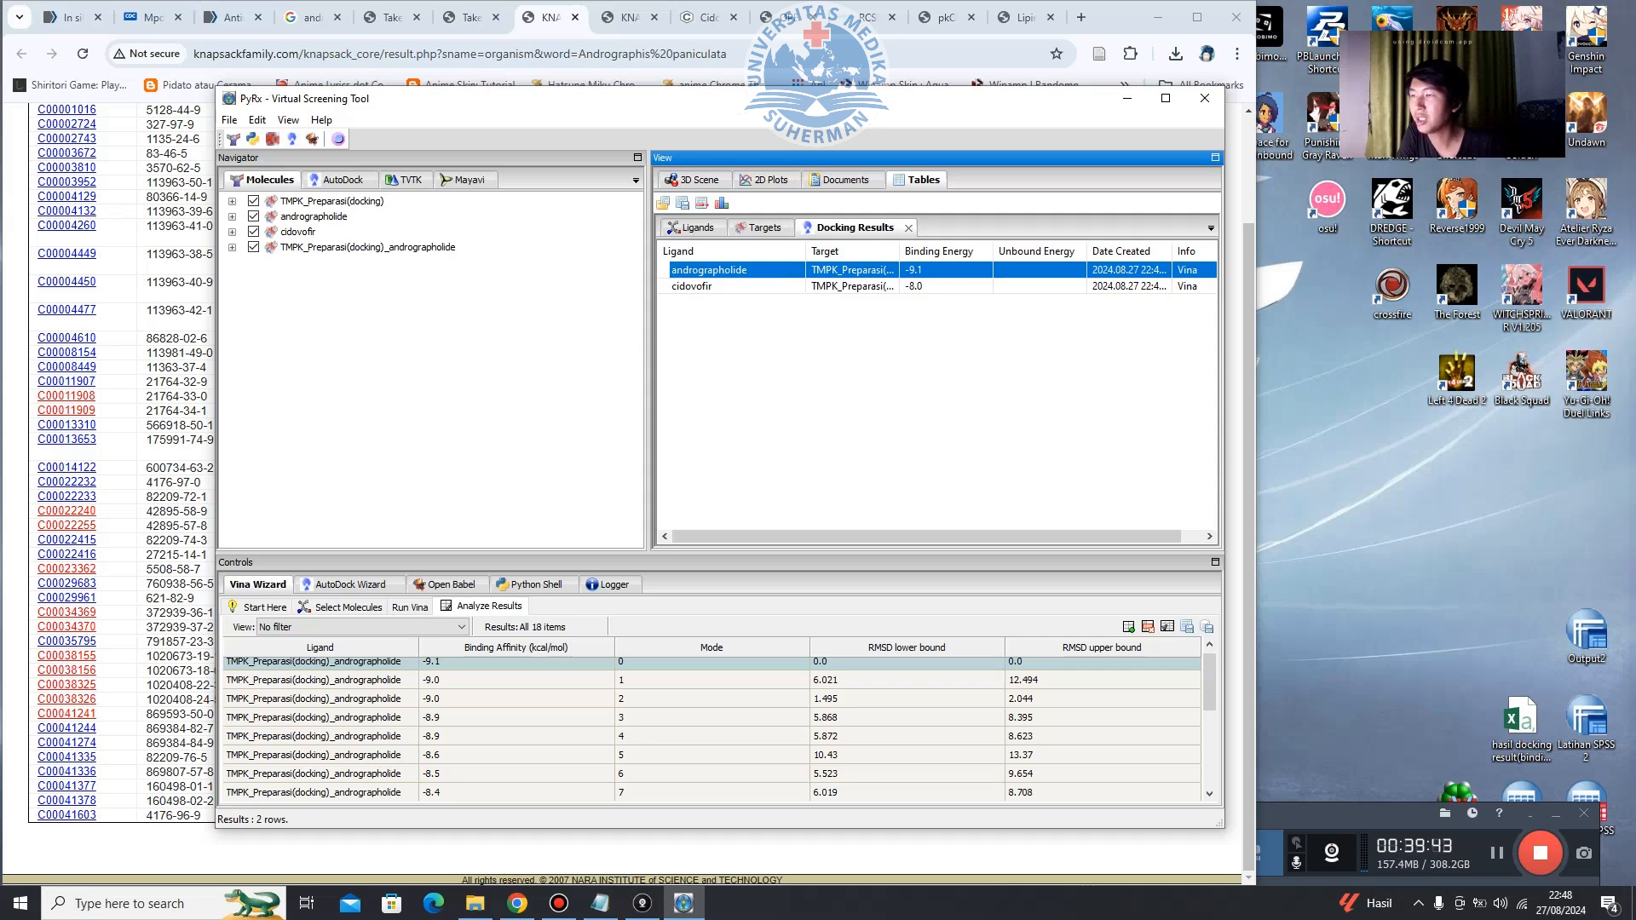
left_click(914, 286)
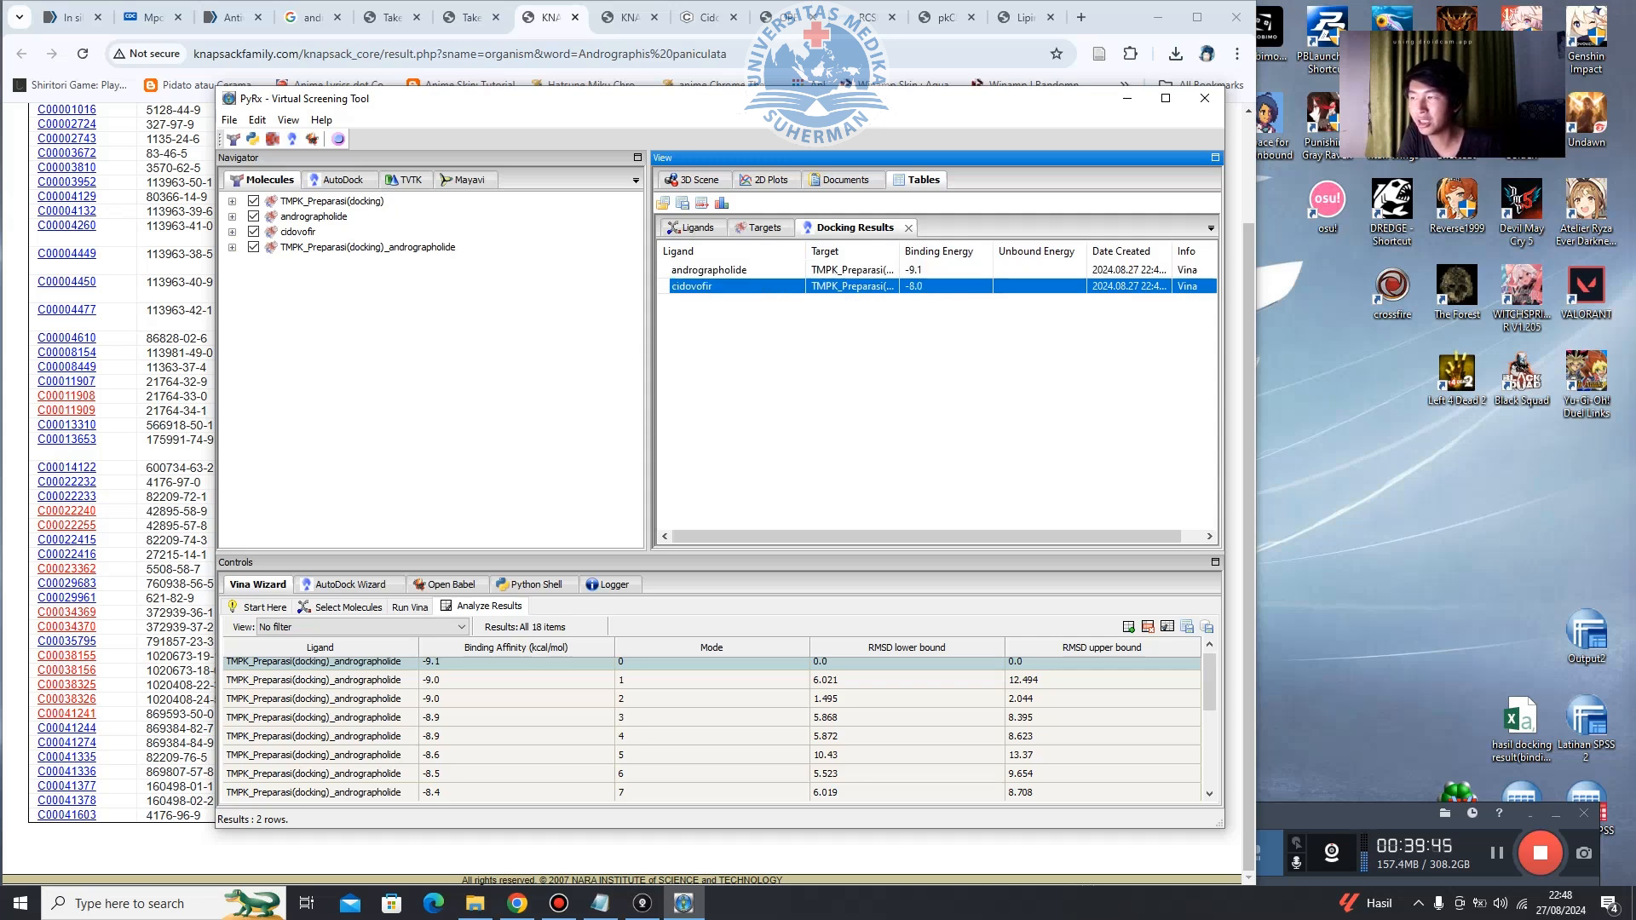
left_click_drag(899, 251, 952, 251)
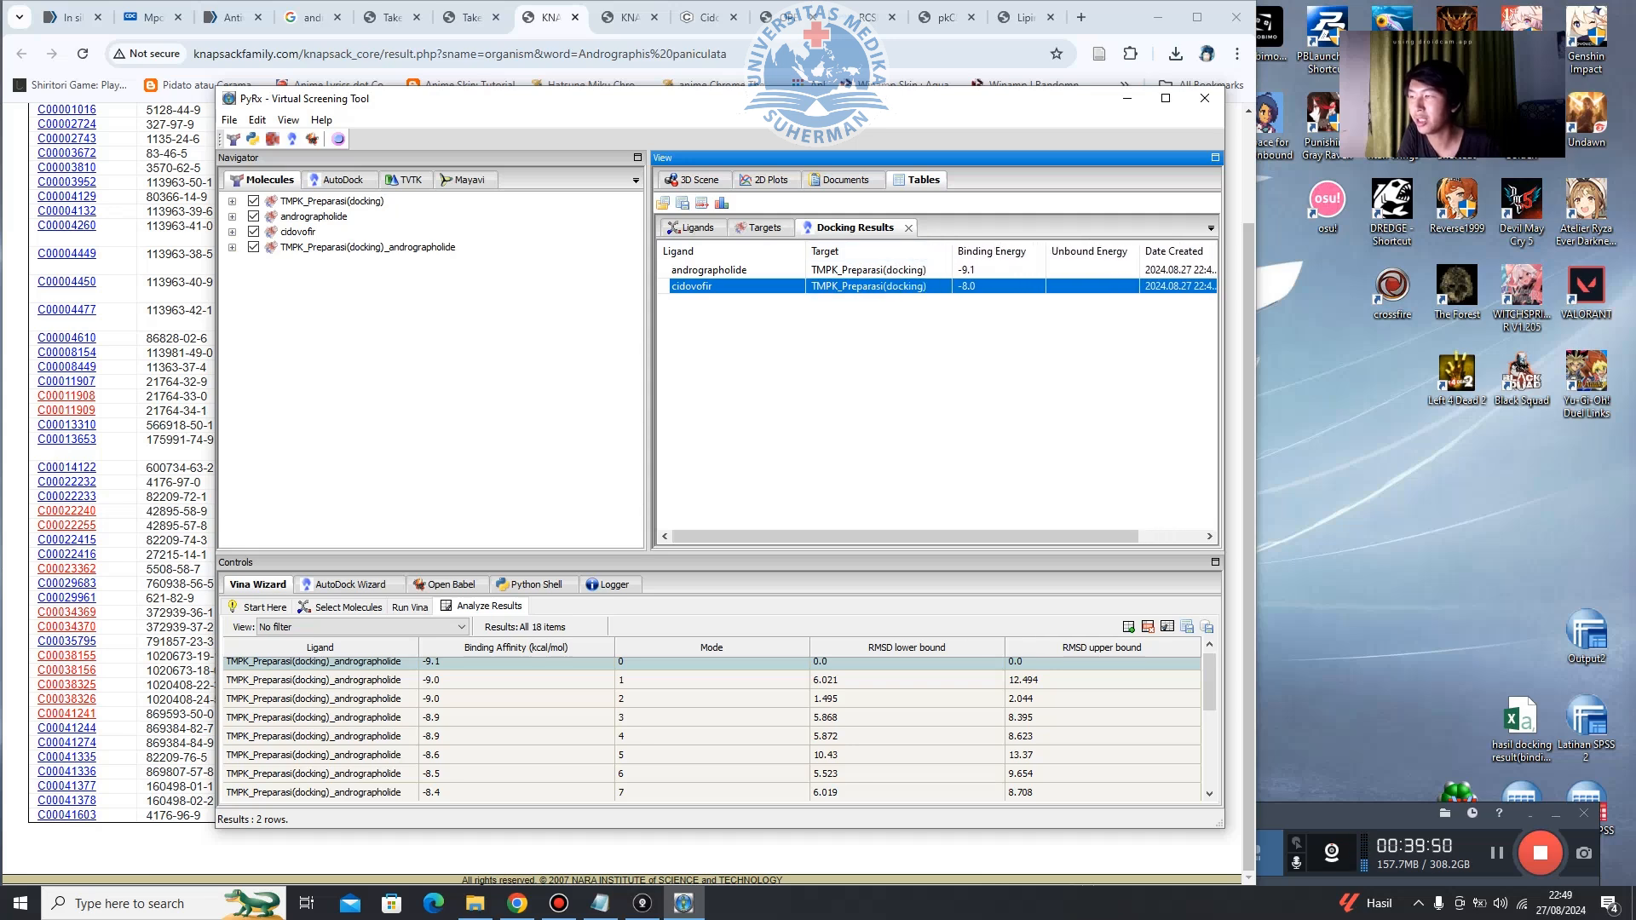
Compare the binding energies of andrographolide and cidovofir in the docking results.
left_click(944, 270)
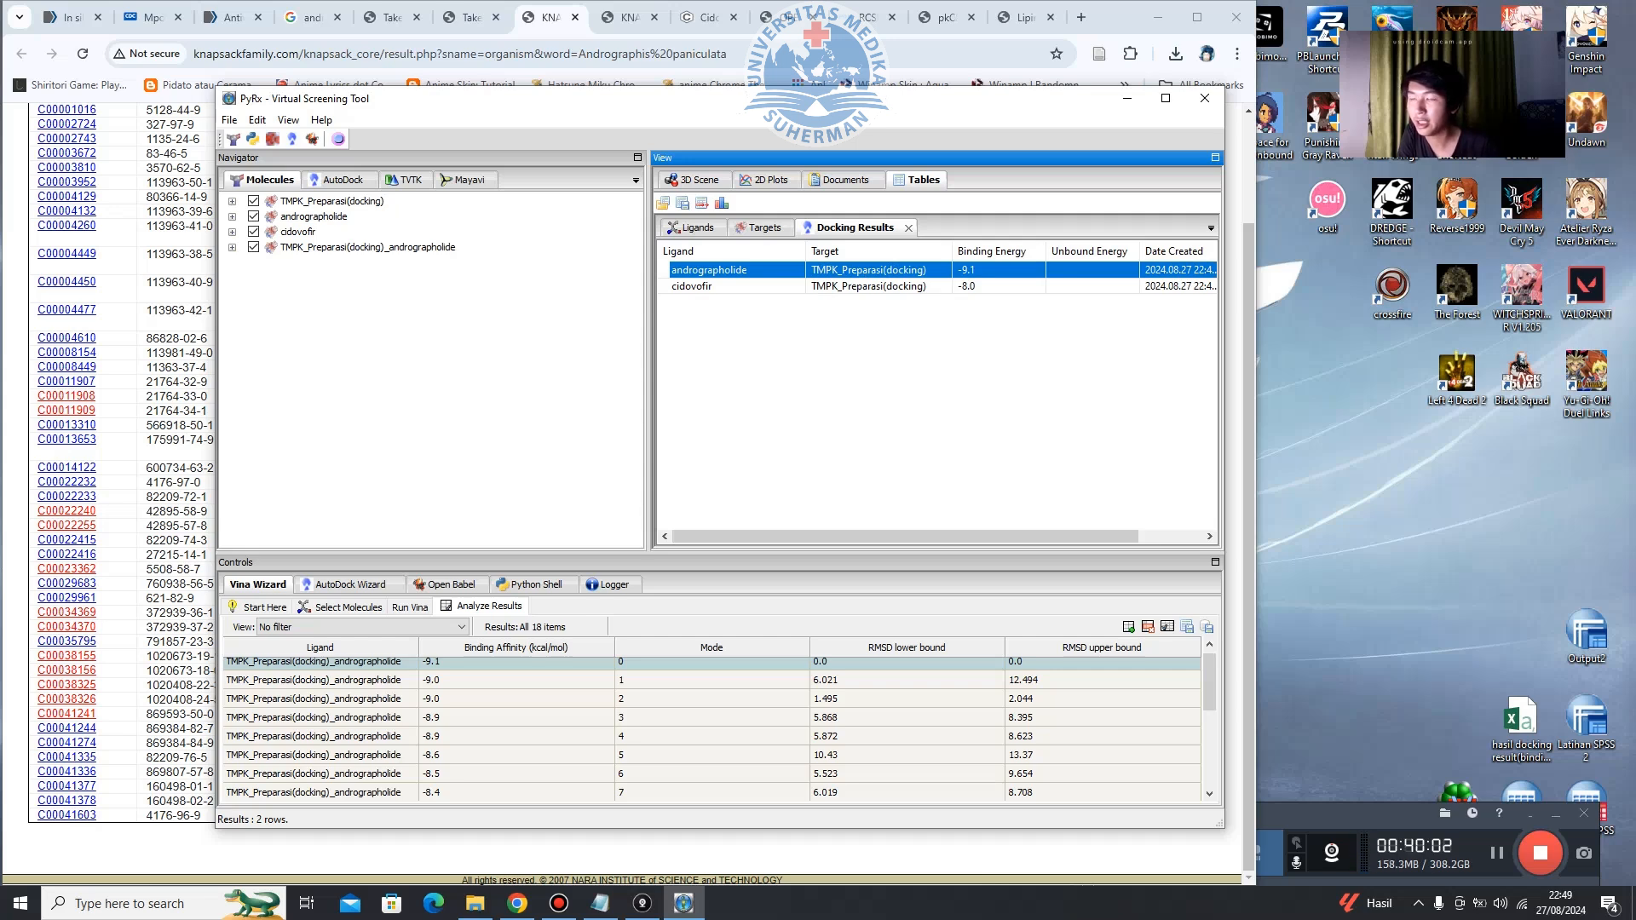
left_click(868, 287)
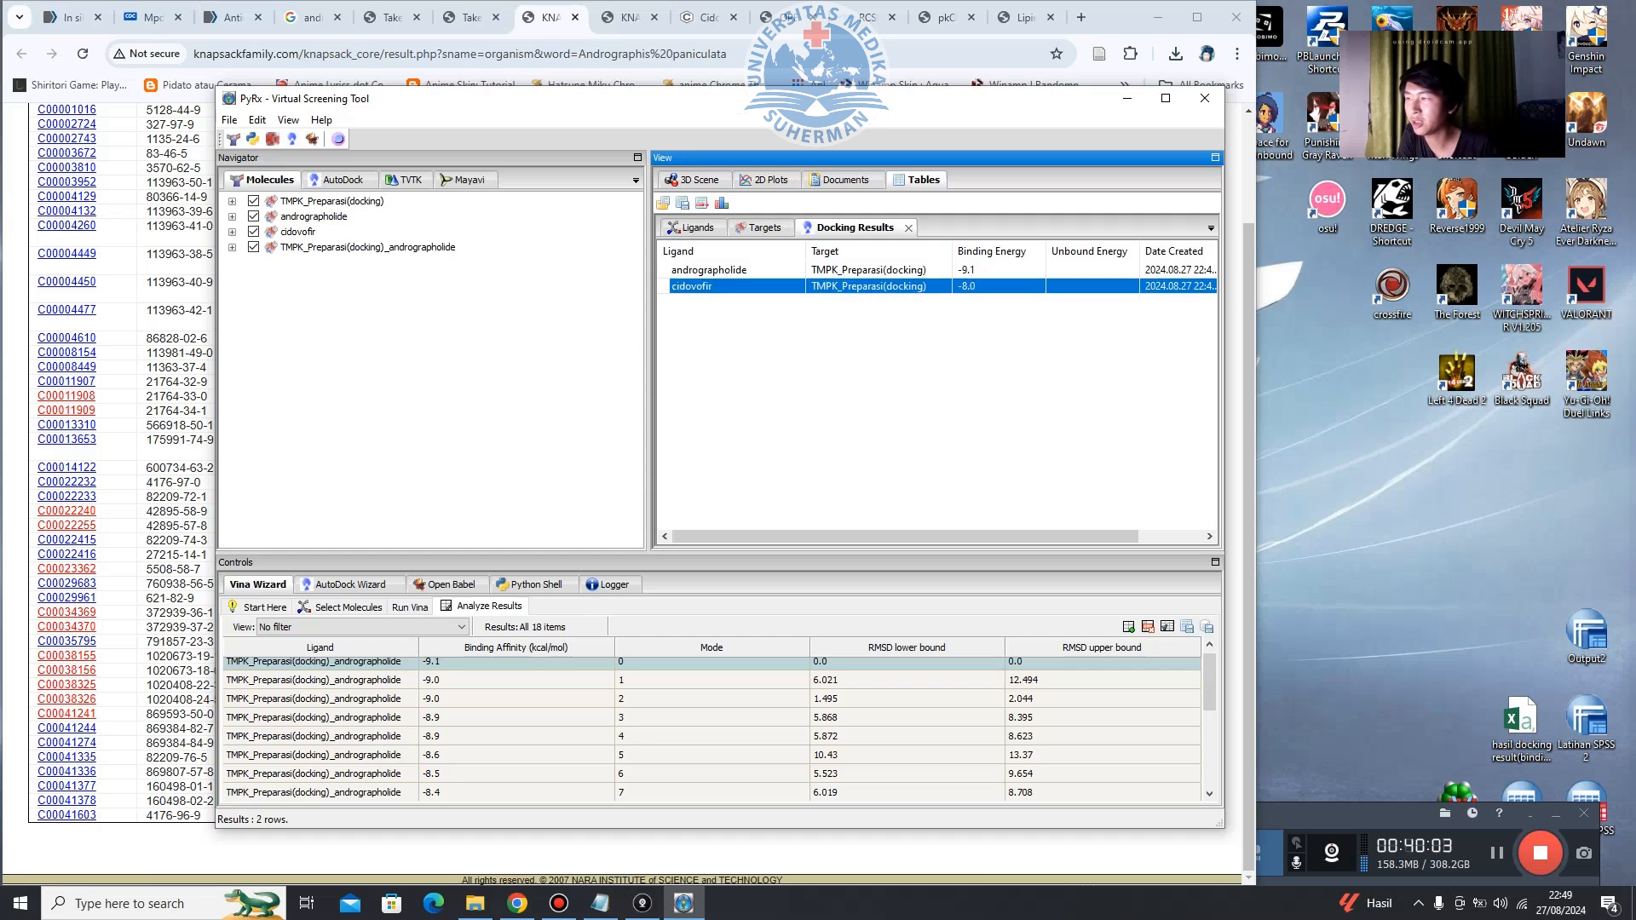
left_click(868, 270)
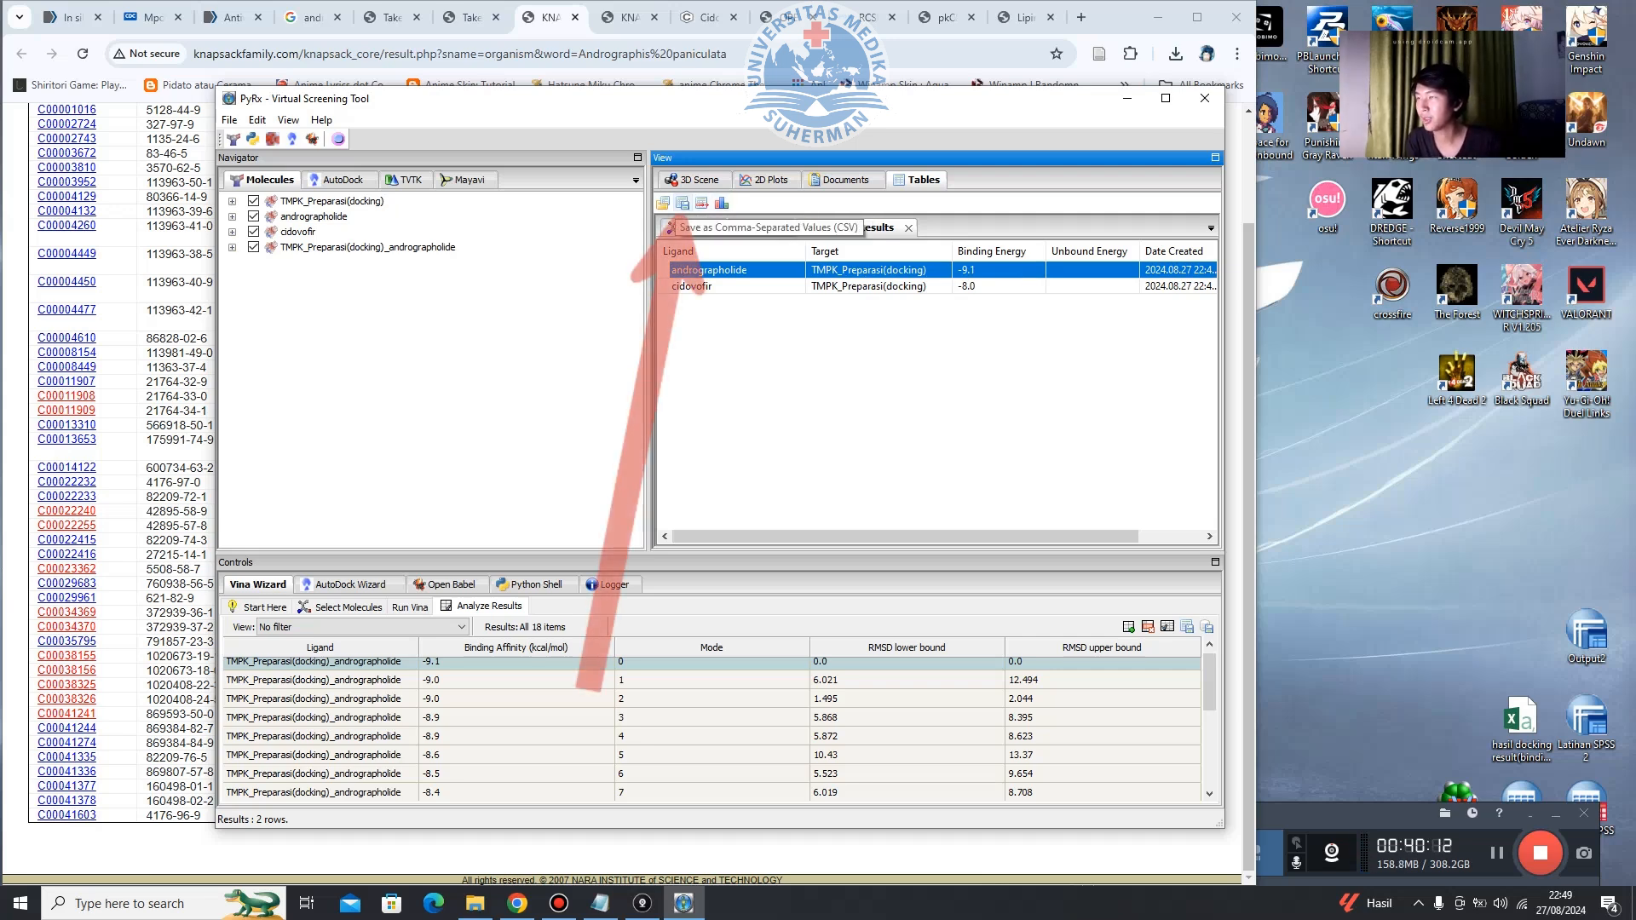
Save the docking results as the CSV file "nilai projeck energy binding" in the desktop folder projeck docking\hasil docking\nilai energy binding.
left_click(682, 202)
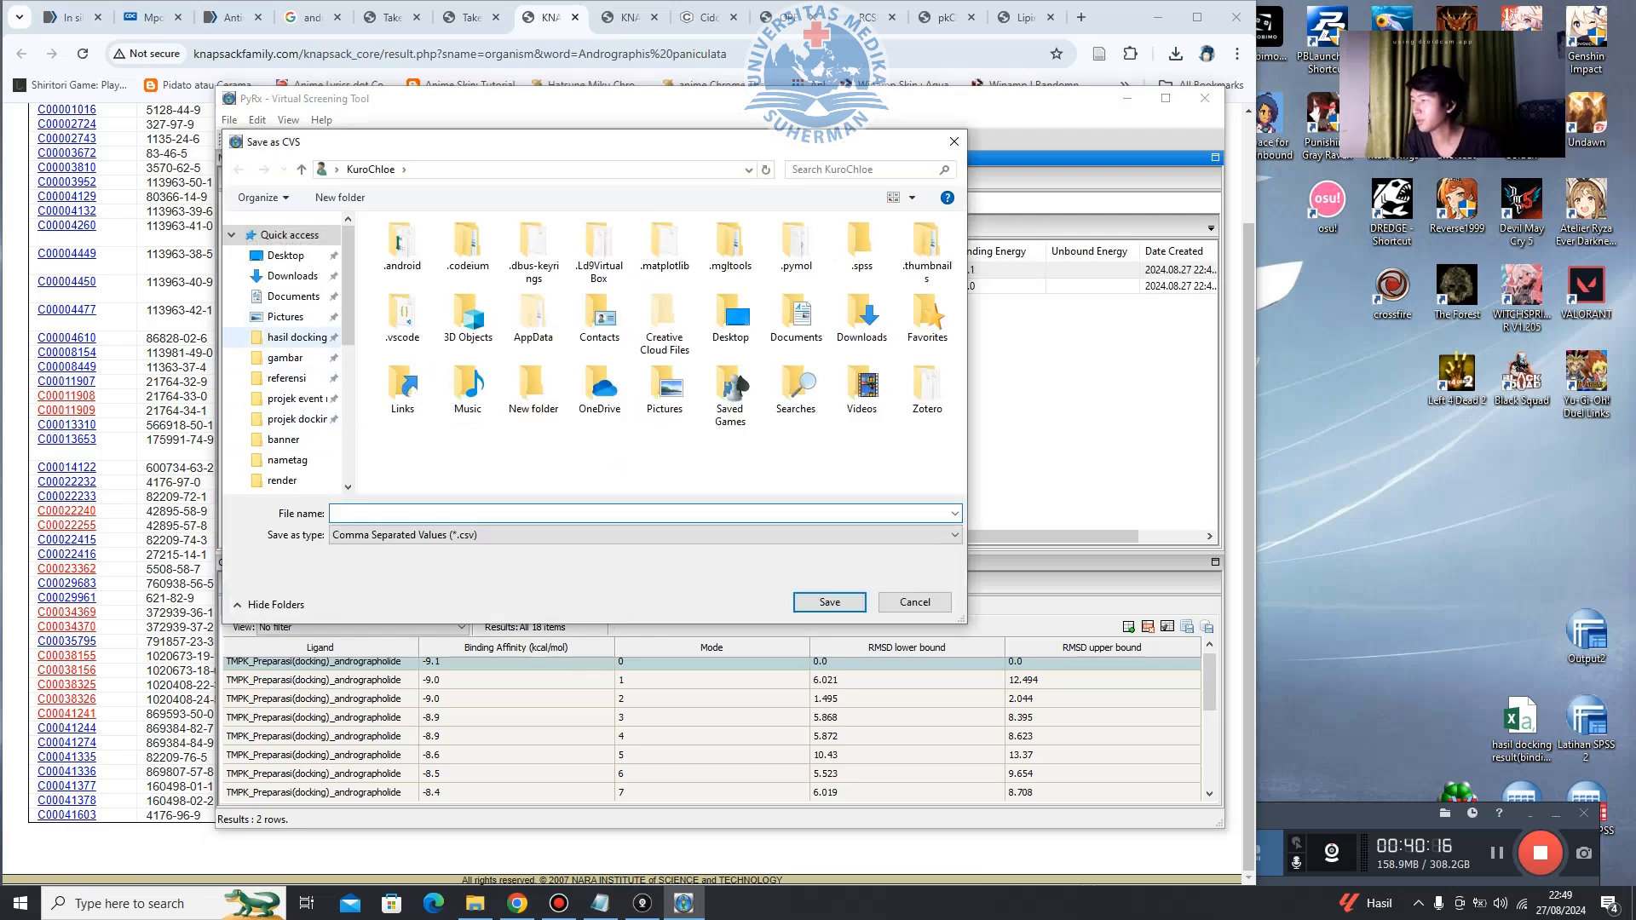
left_click(285, 255)
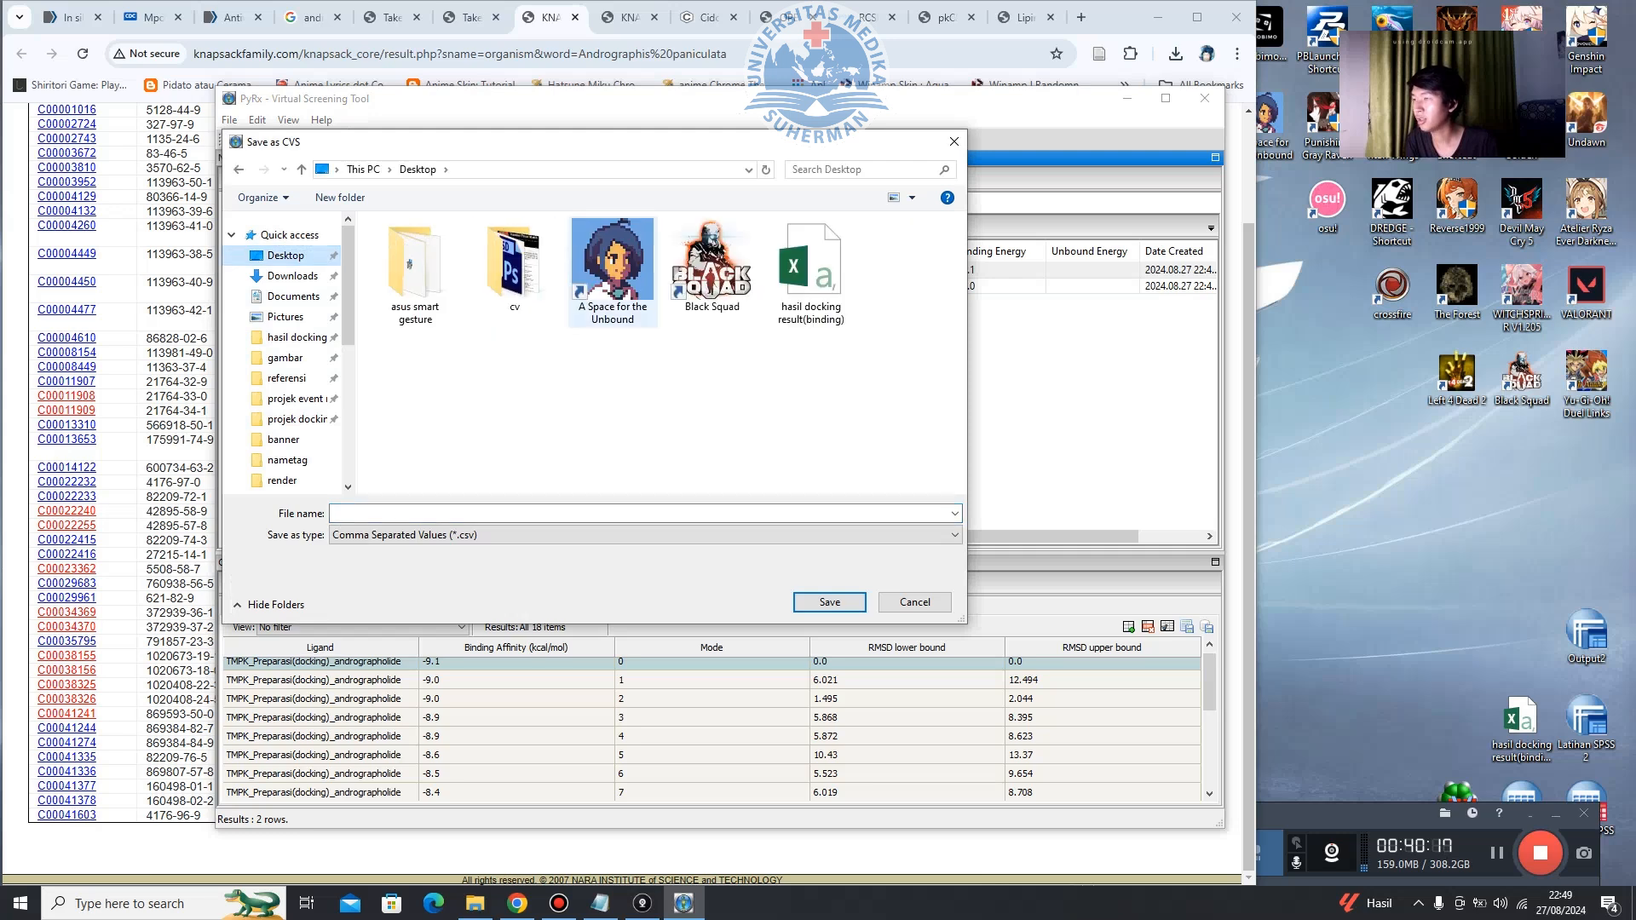
left_click(704, 266)
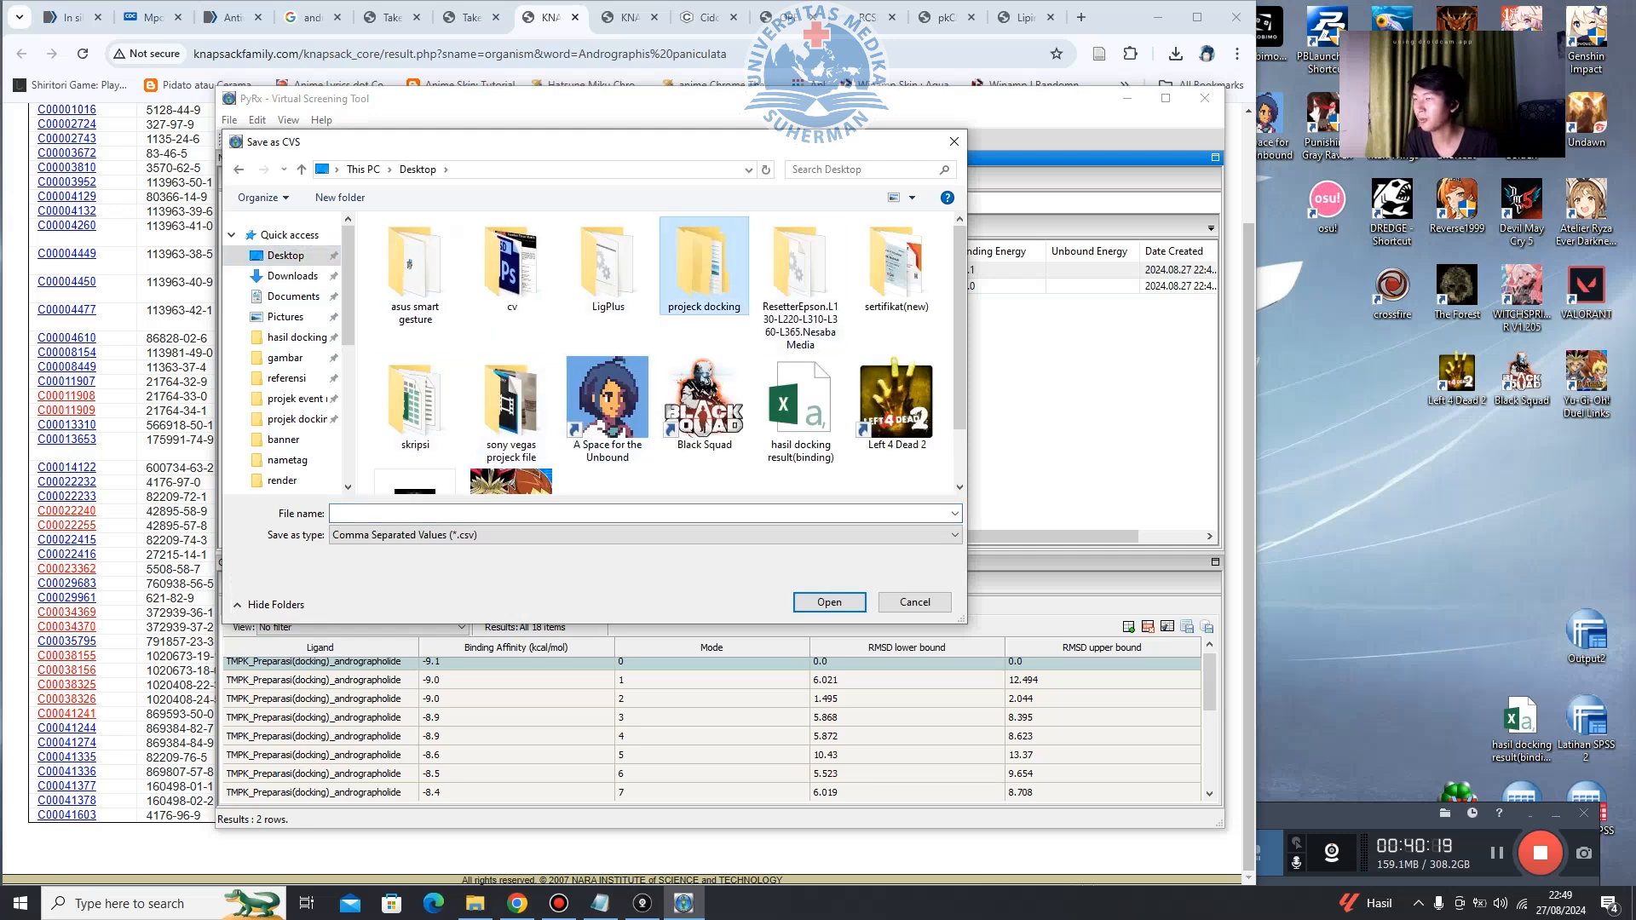
double_click(704, 283)
double_click(705, 265)
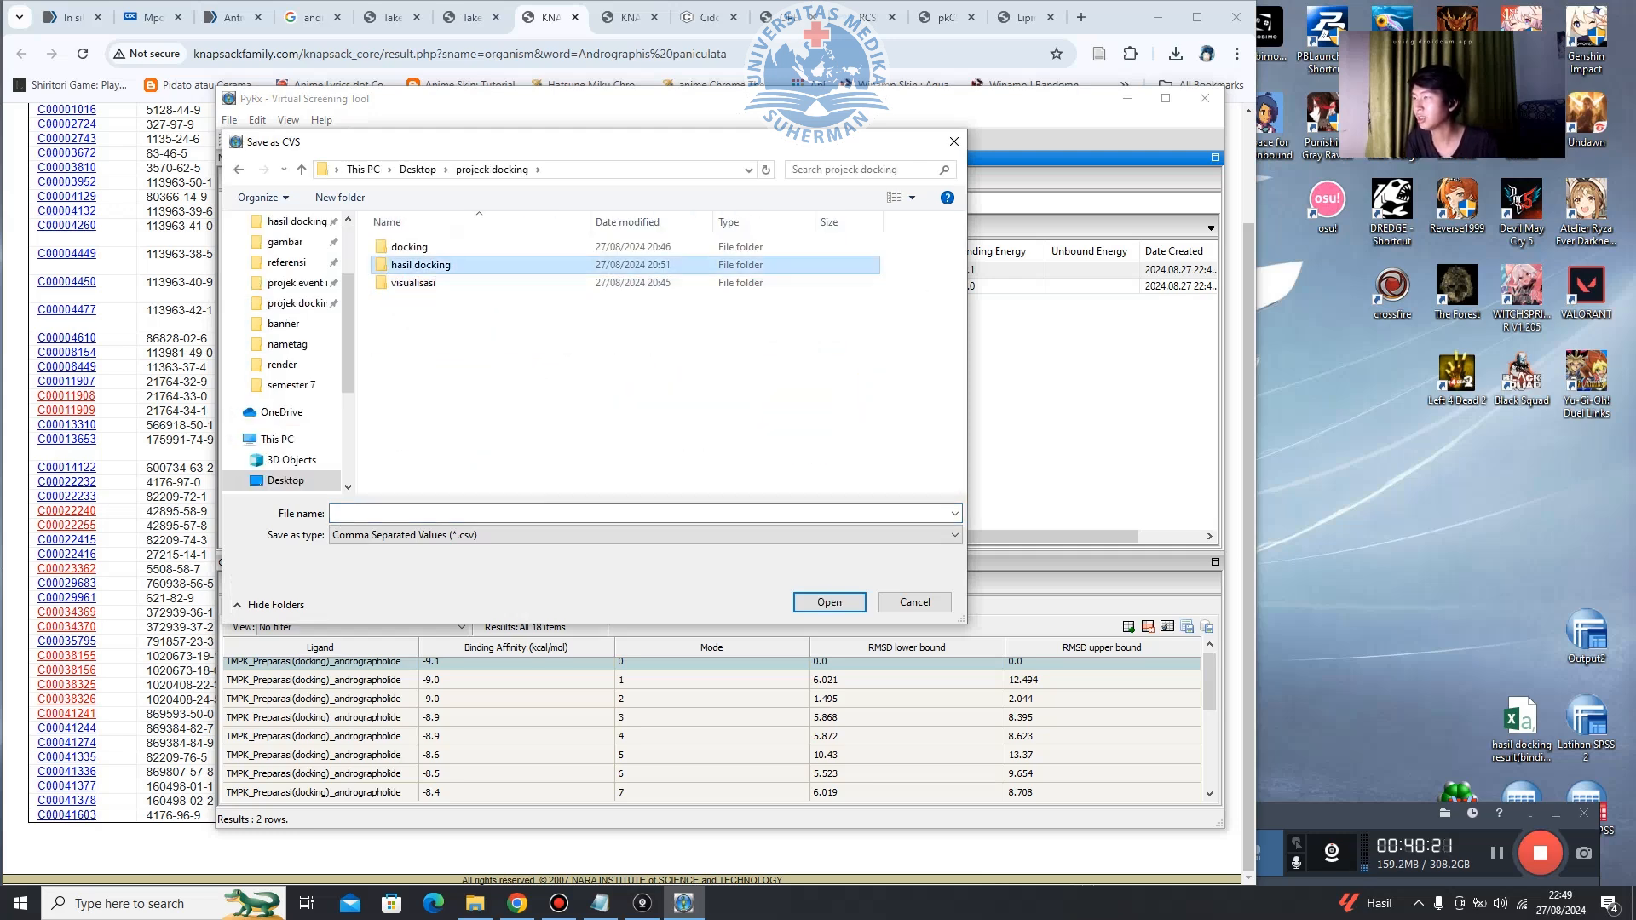
left_click(704, 265)
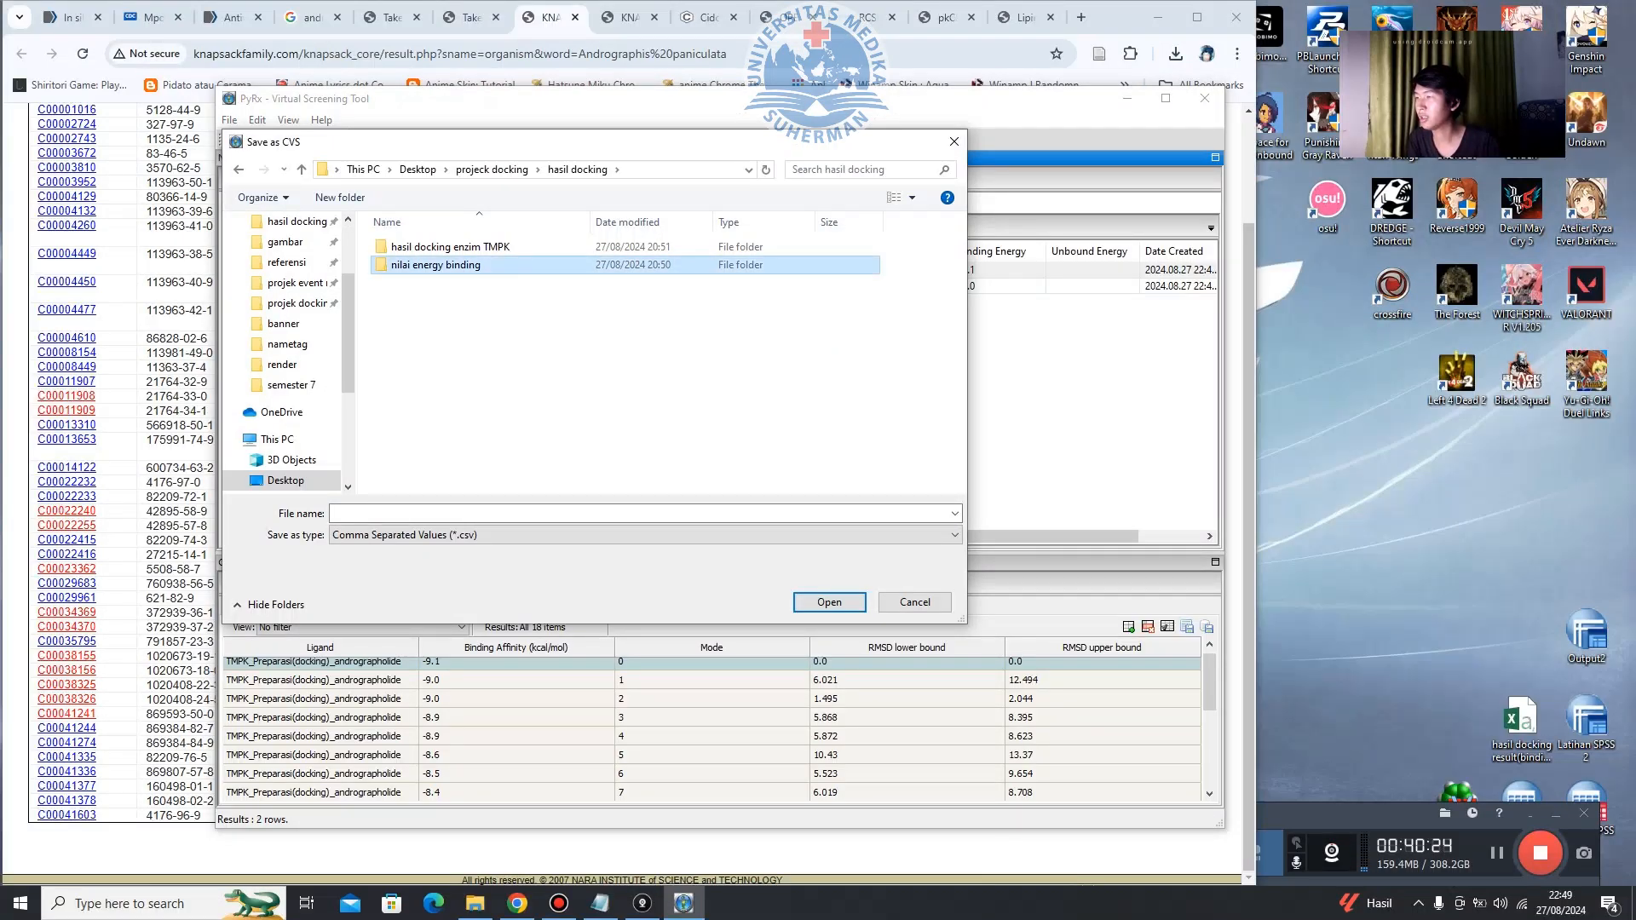
double_click(626, 265)
left_click(645, 514)
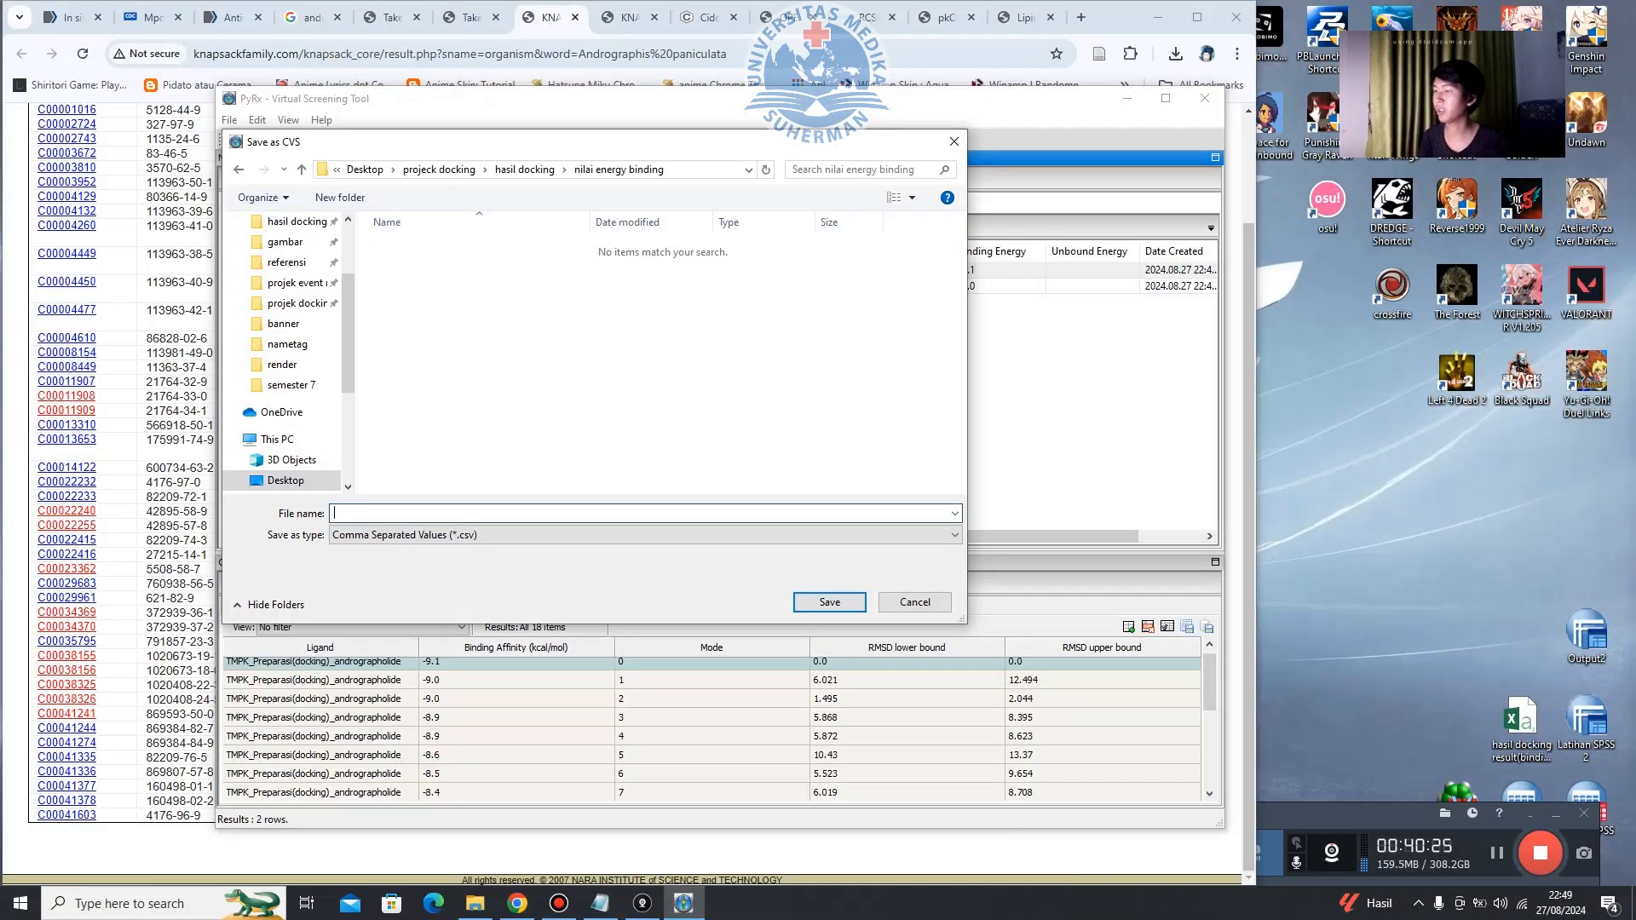
type("nilai projeck energy binding")
key("Return")
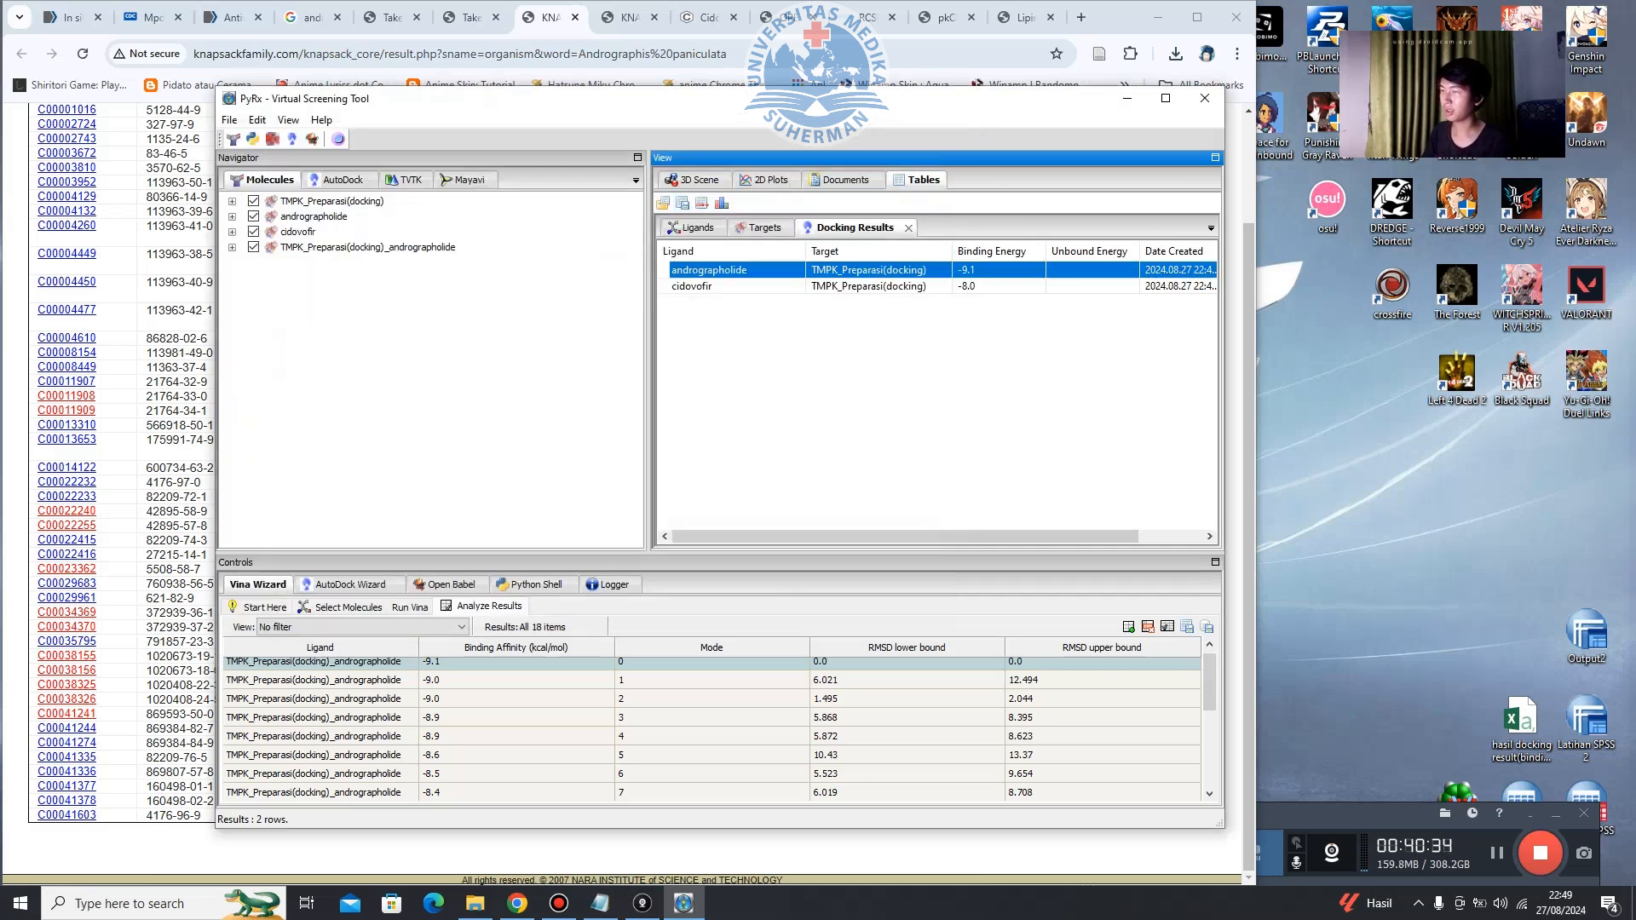
Clear the windows off the desktop and open nilai projeck energy binding.csv from projeck docking\hasil docking\nilai energy binding in Excel.
left_click(1127, 98)
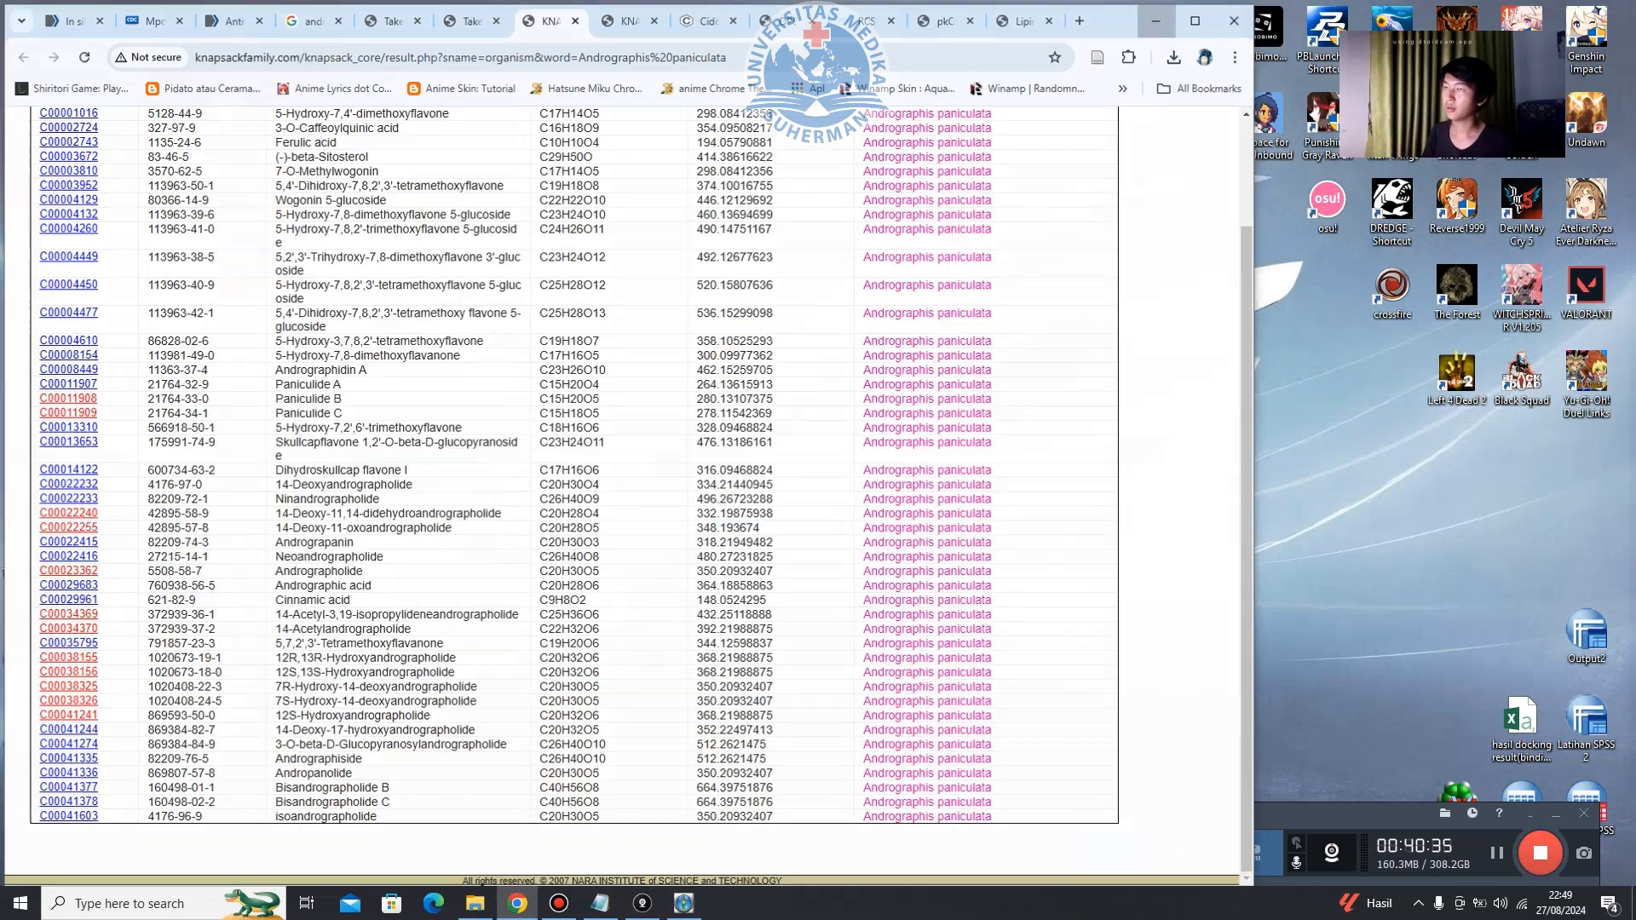
left_click(1158, 17)
double_click(808, 375)
double_click(452, 485)
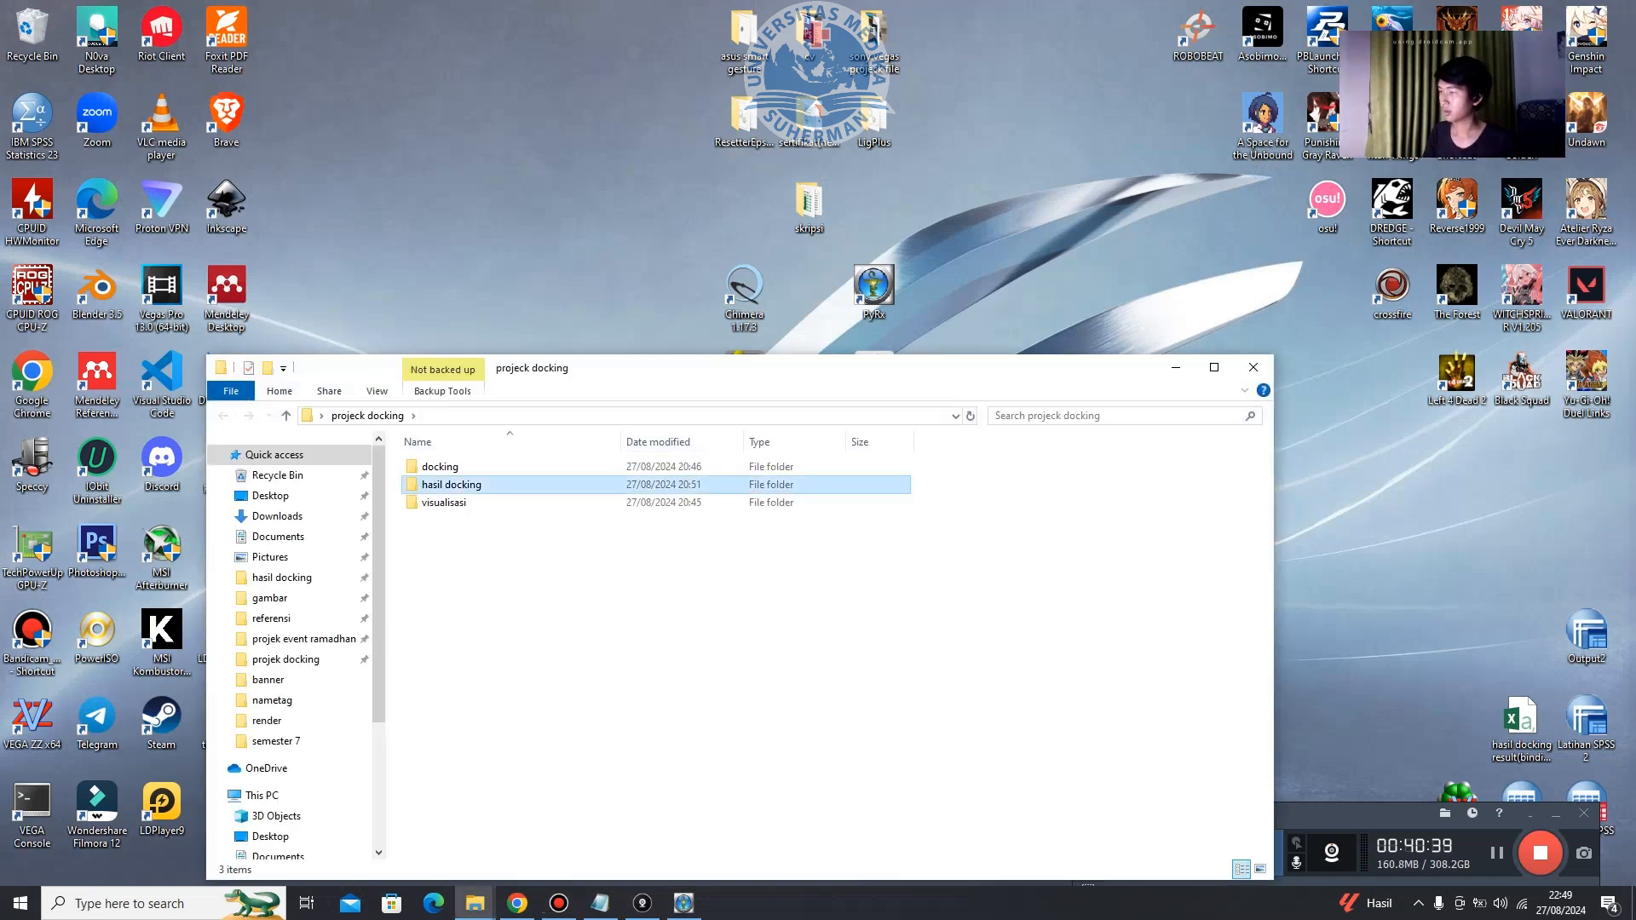
double_click(466, 485)
left_click(493, 467)
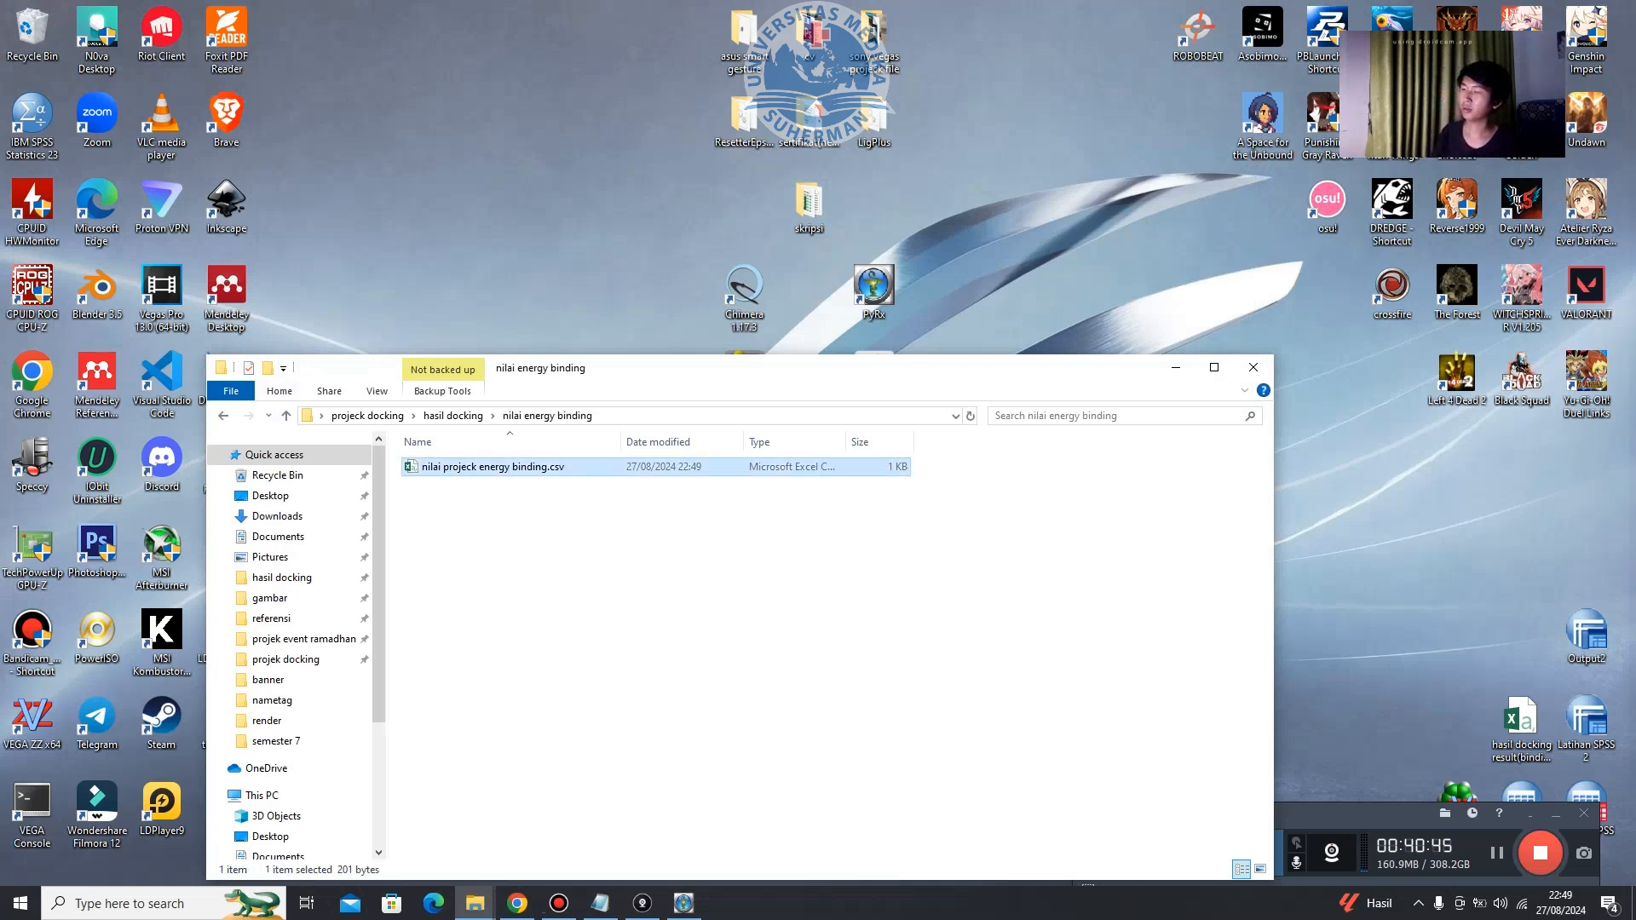
double_click(493, 466)
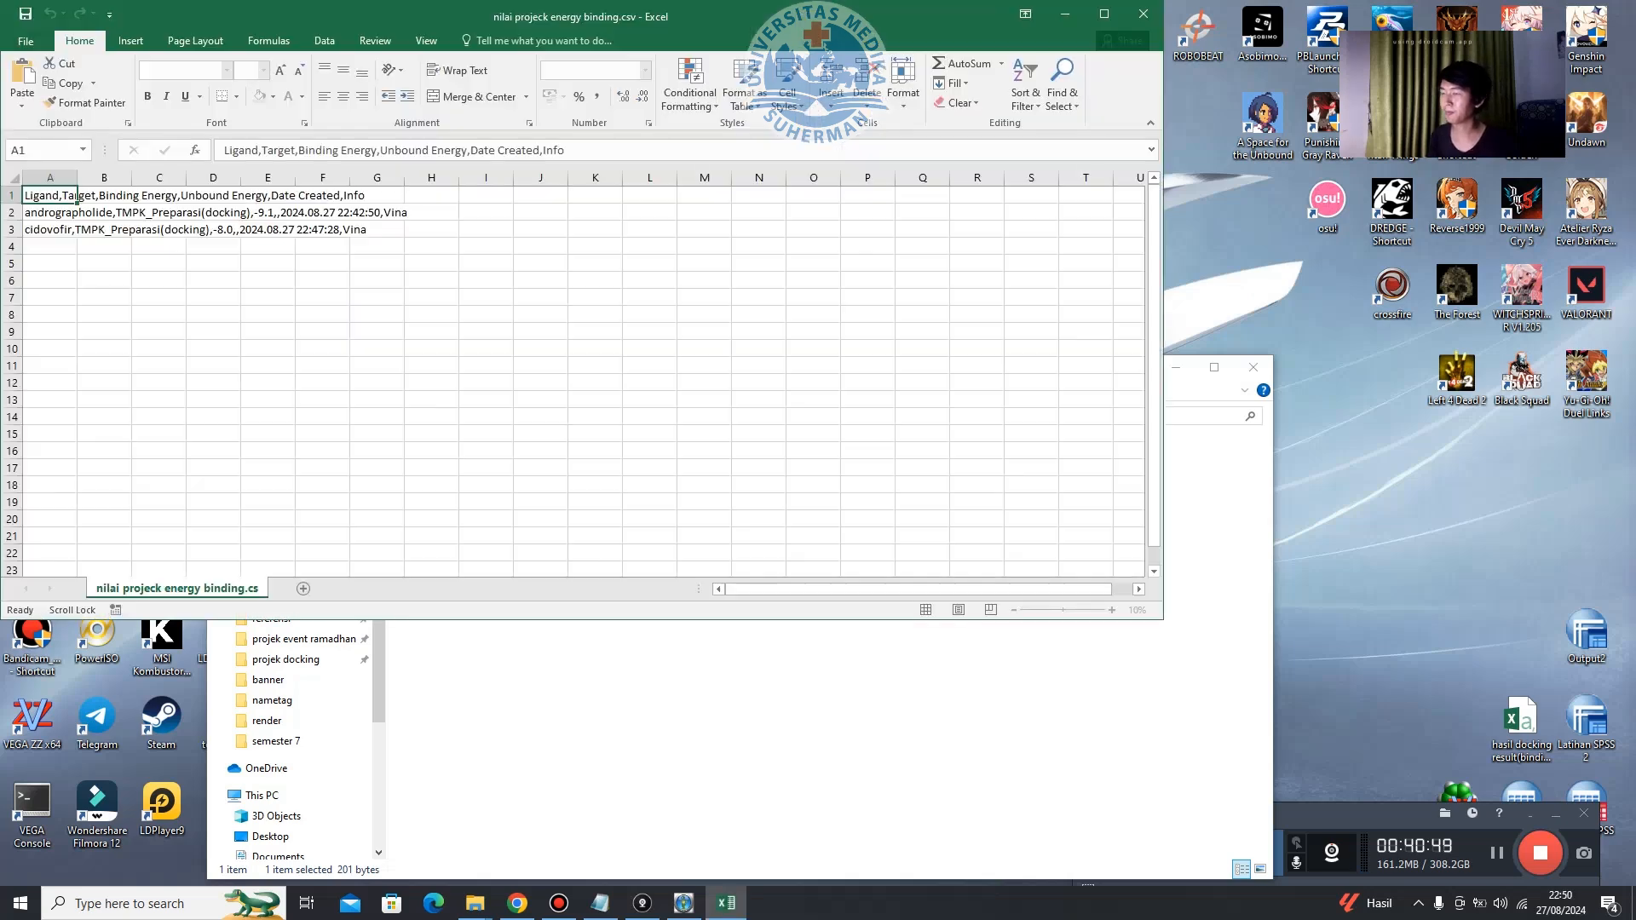
Widen columns D and E to check both ligands' binding energies in the CSV, and close the file without saving.
left_click(268, 212)
left_click_drag(295, 178, 399, 178)
left_click_drag(240, 179, 337, 178)
left_click(262, 212)
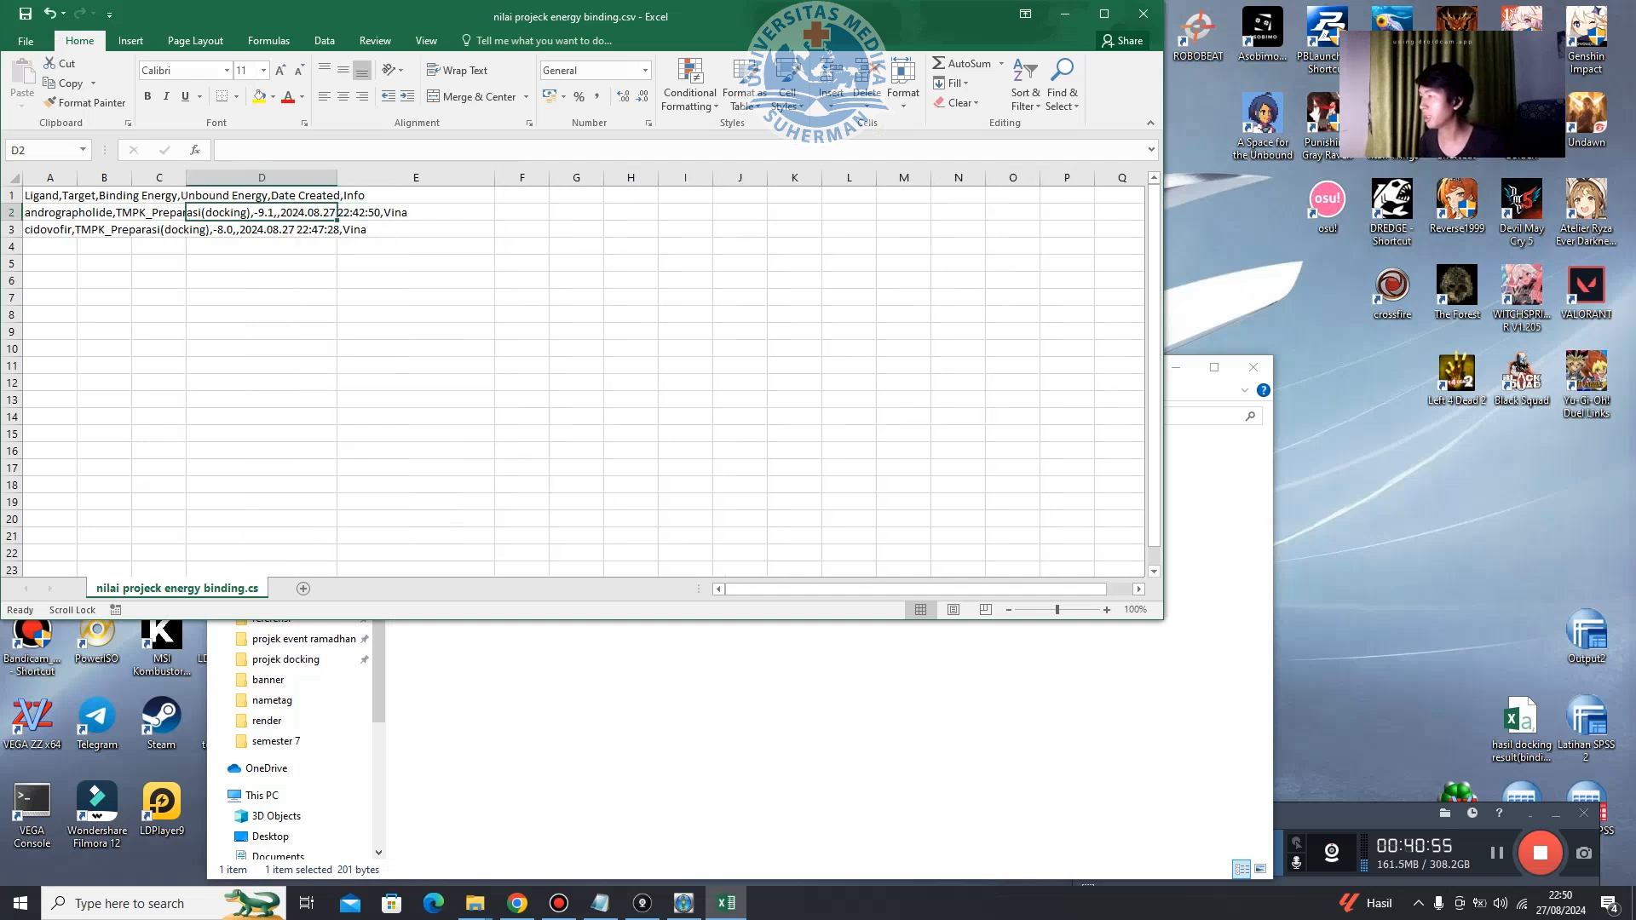
mouse_move(241, 180)
left_mouse_down()
mouse_move(164, 249)
mouse_move(306, 266)
mouse_move(283, 189)
mouse_move(232, 184)
left_mouse_up()
left_click(261, 229)
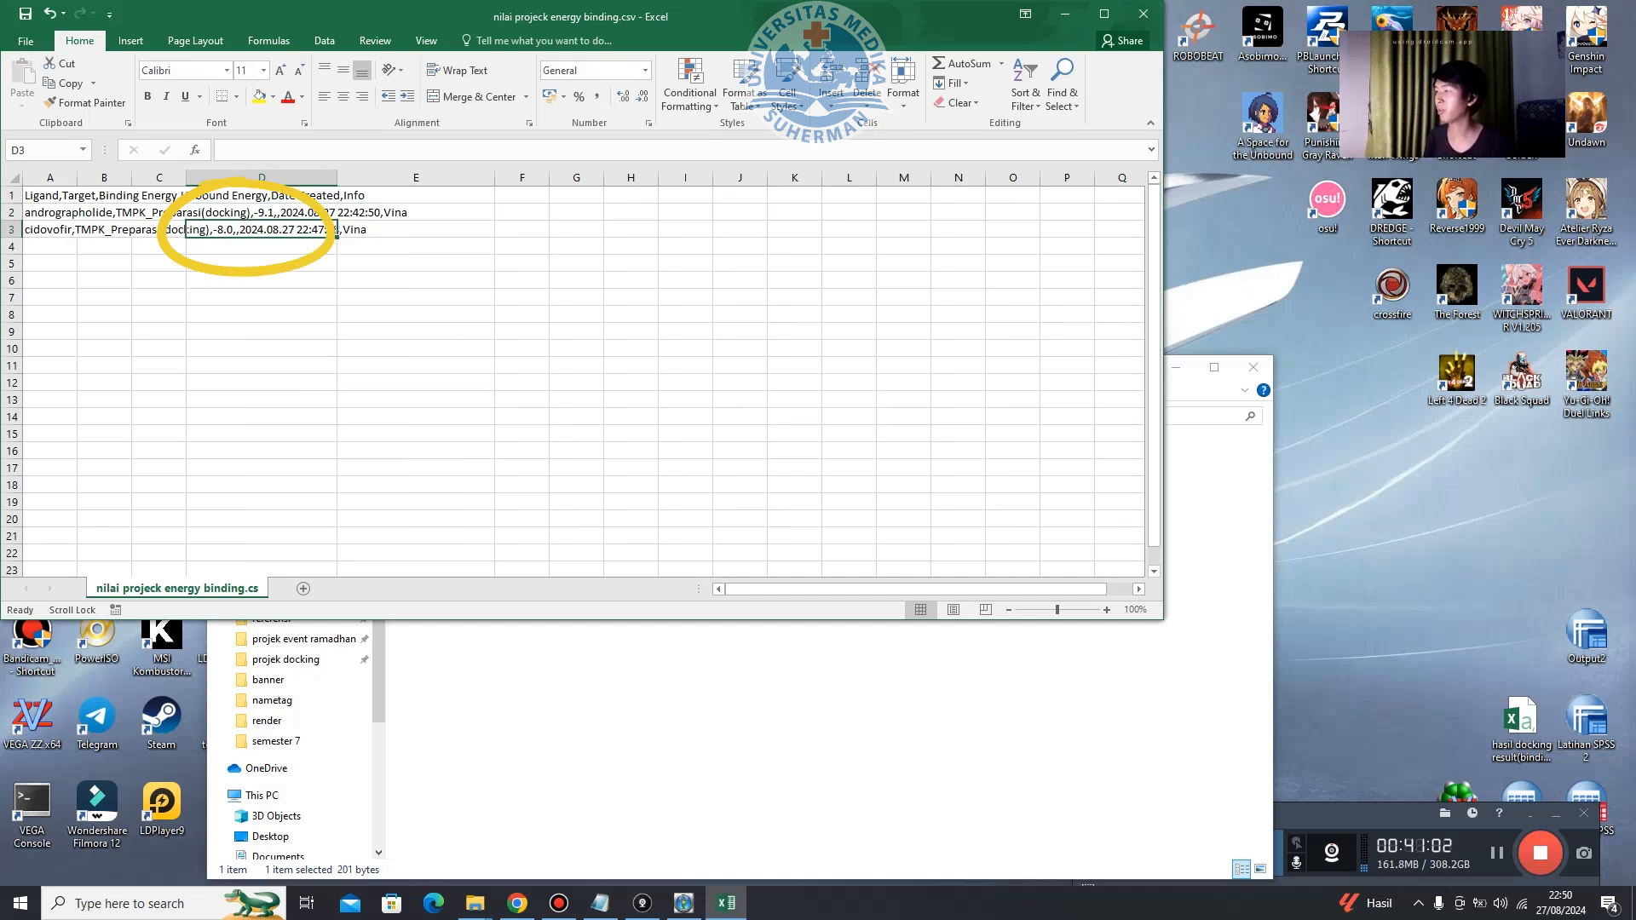
left_click(1143, 13)
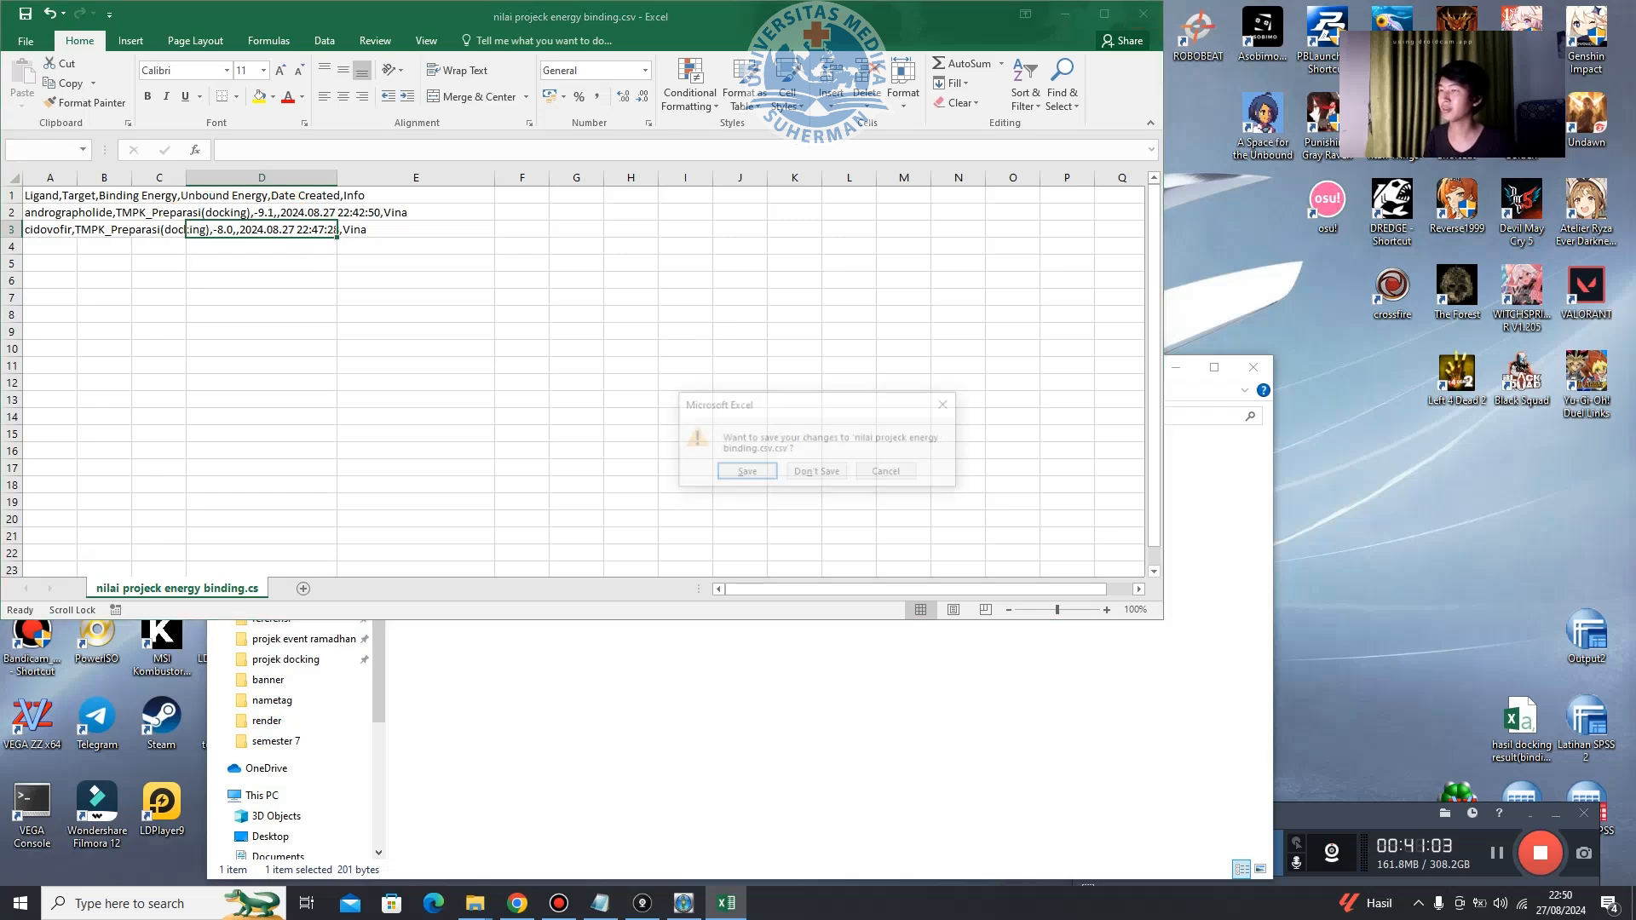
left_click(817, 473)
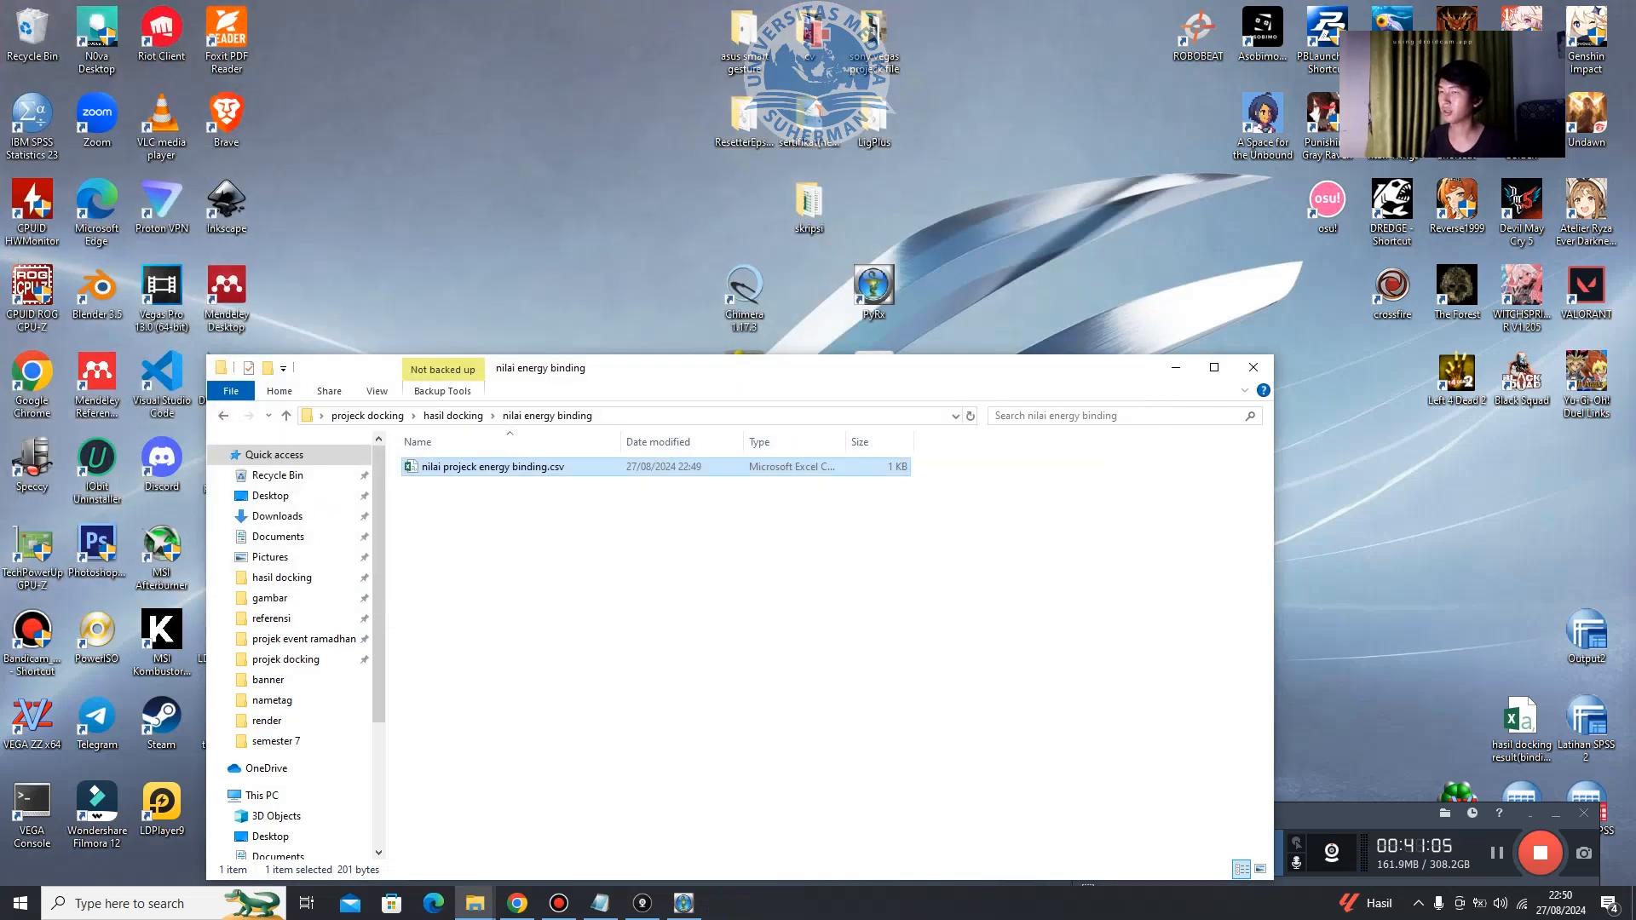
Switch back to PyRx, show the Ligands table, and export the AutoDock workspace as PyRx_AutoDock4.tar.gz to projeck docking\hasil docking\hasil docking enzim TMPK on the desktop.
left_click(684, 903)
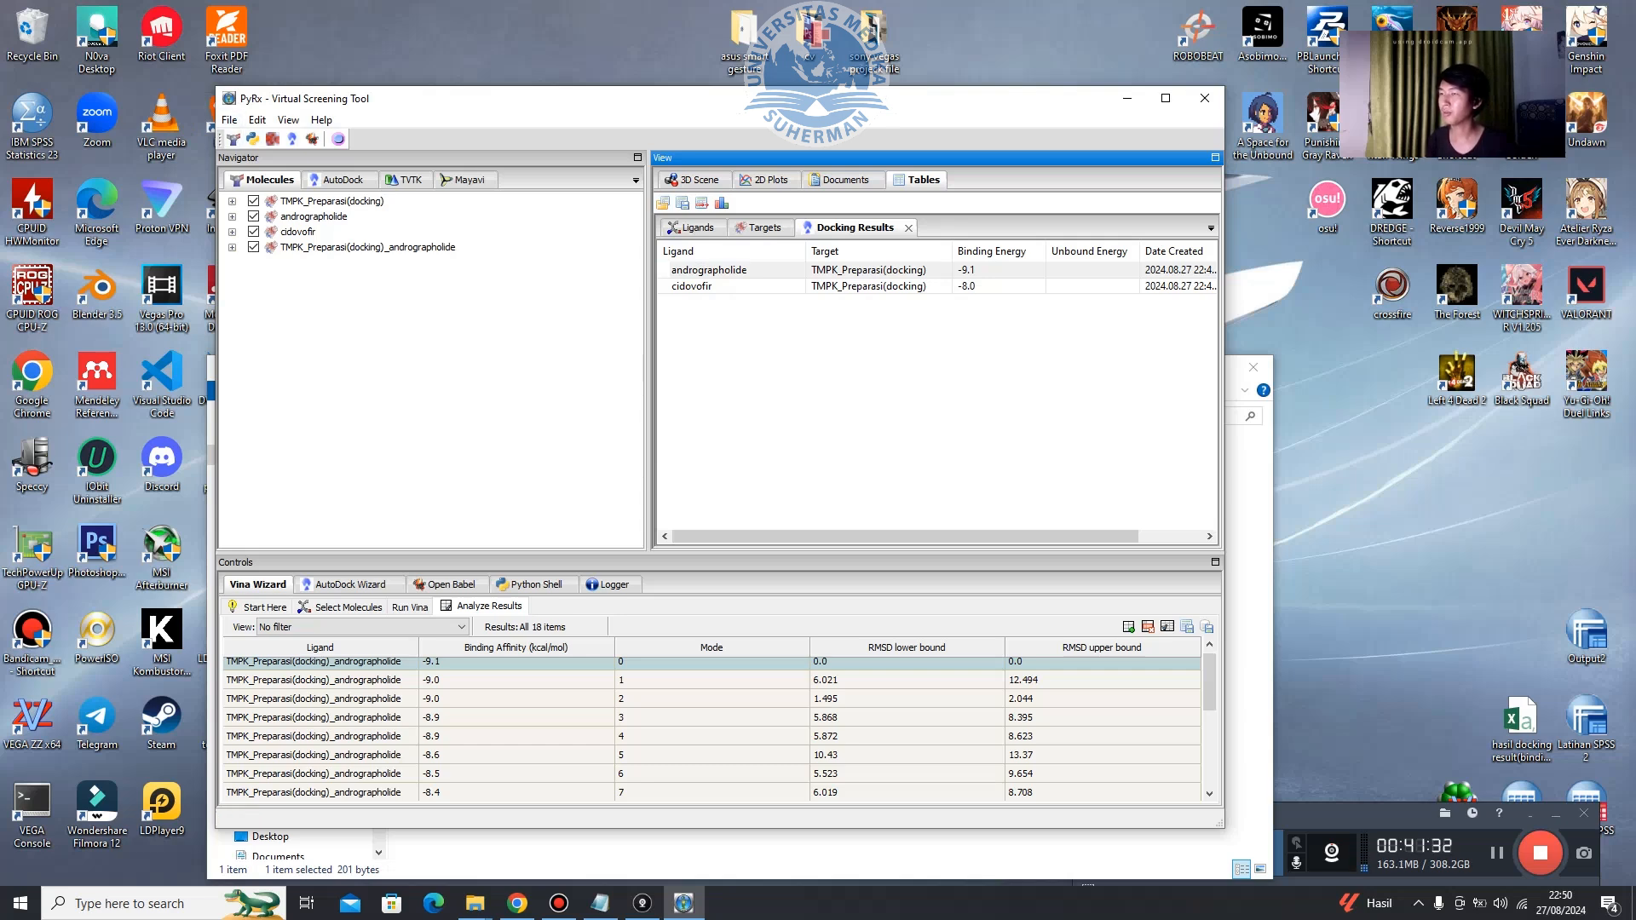
left_click(697, 227)
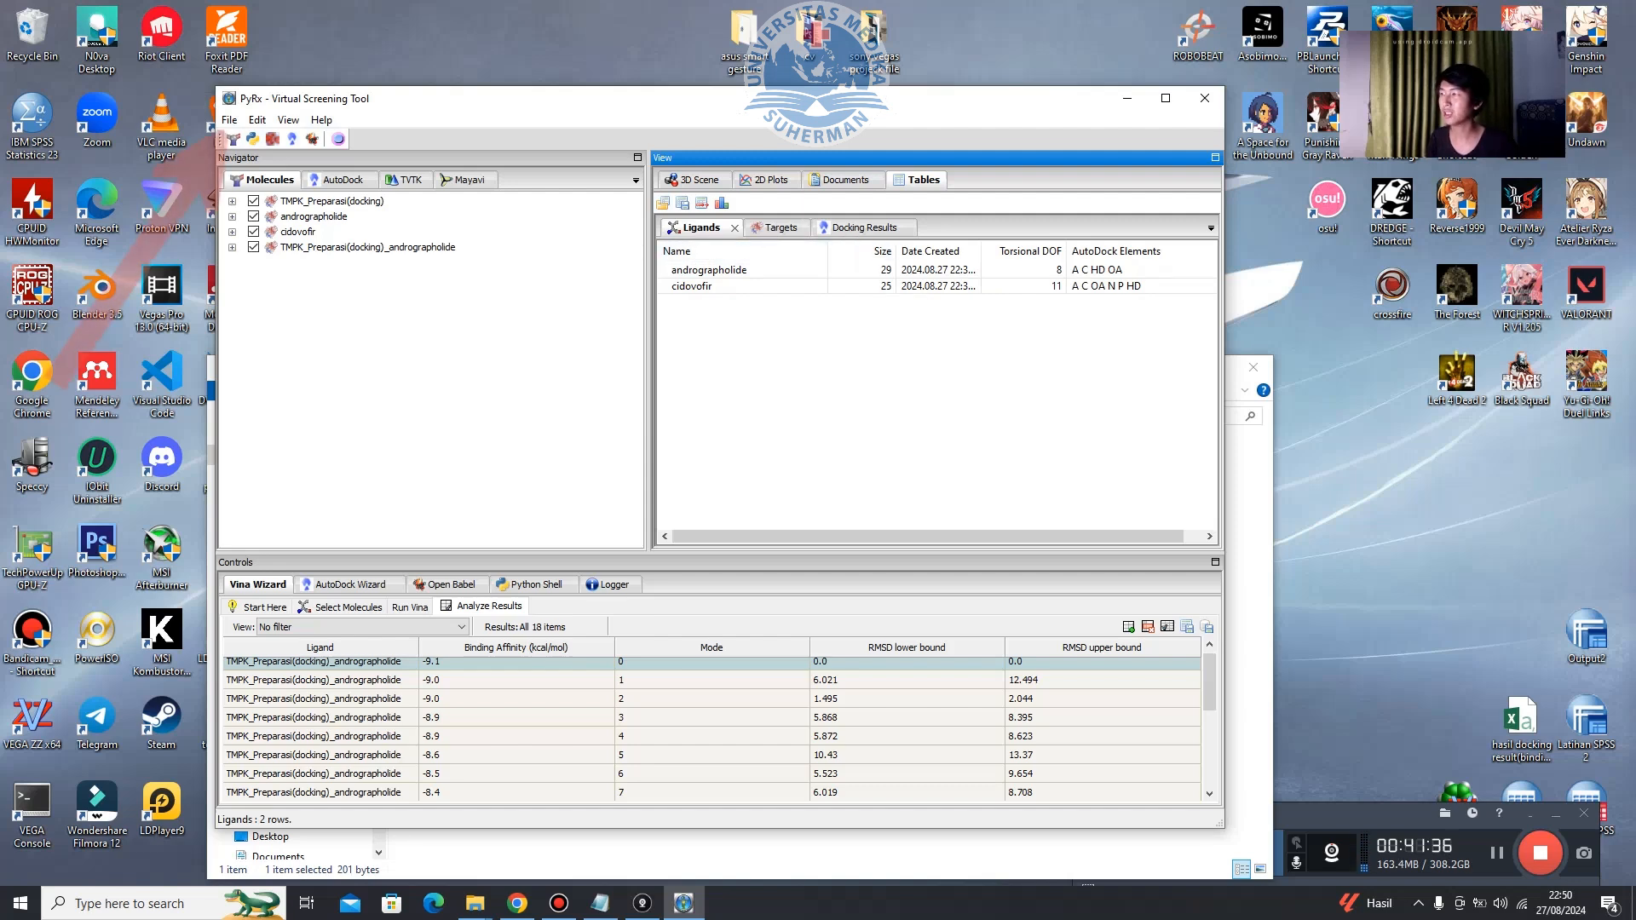
left_click(226, 122)
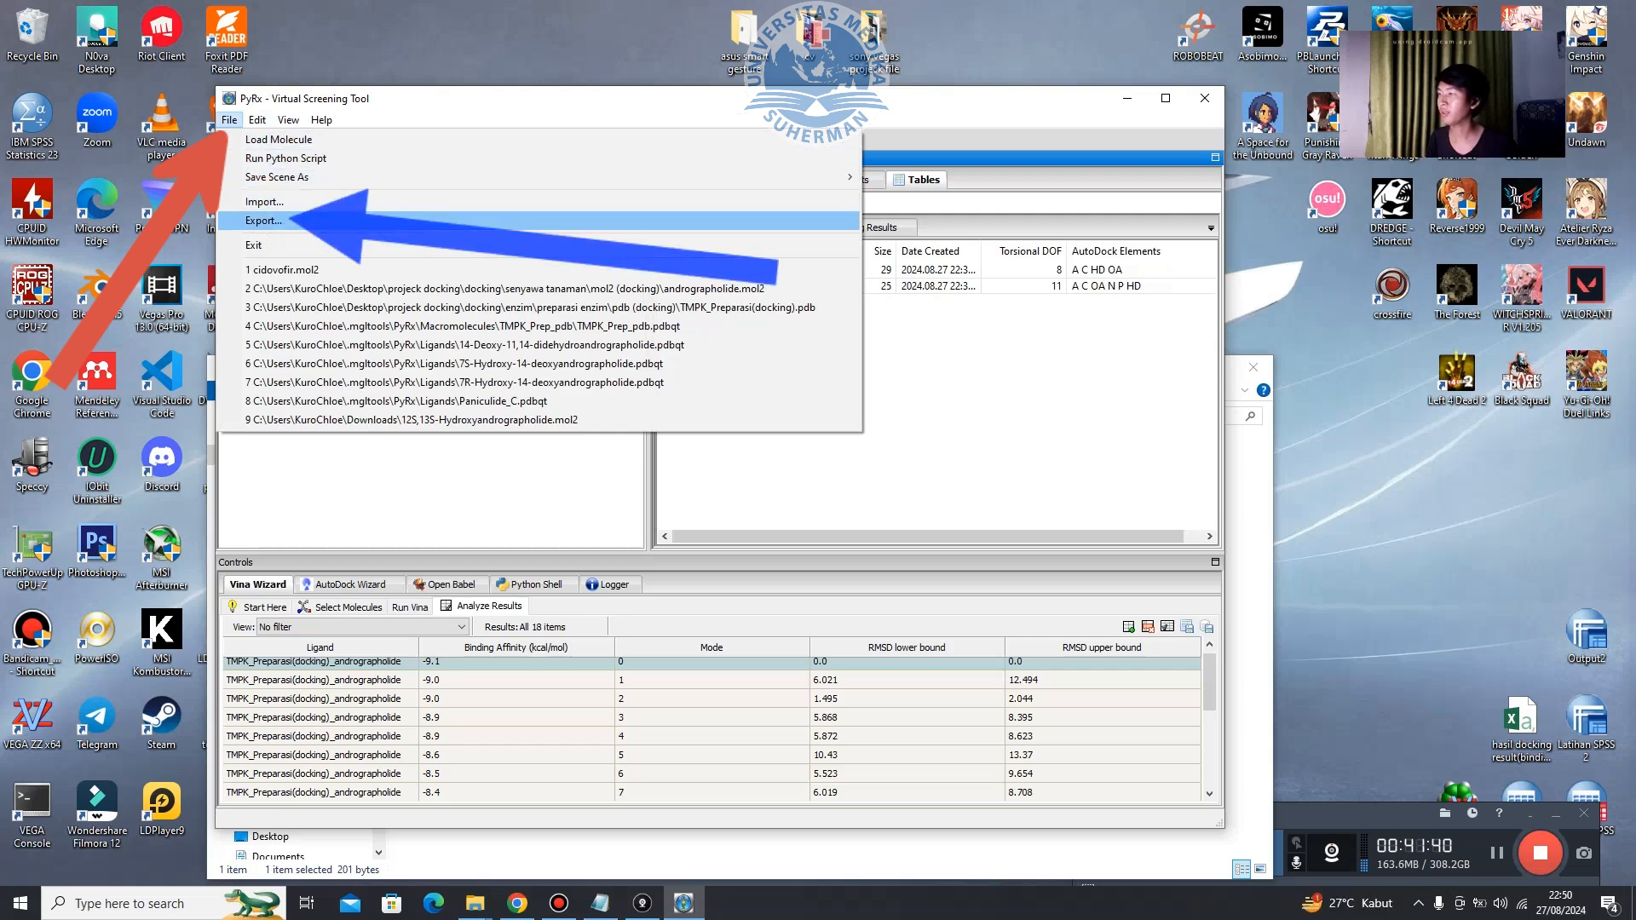
left_click(263, 221)
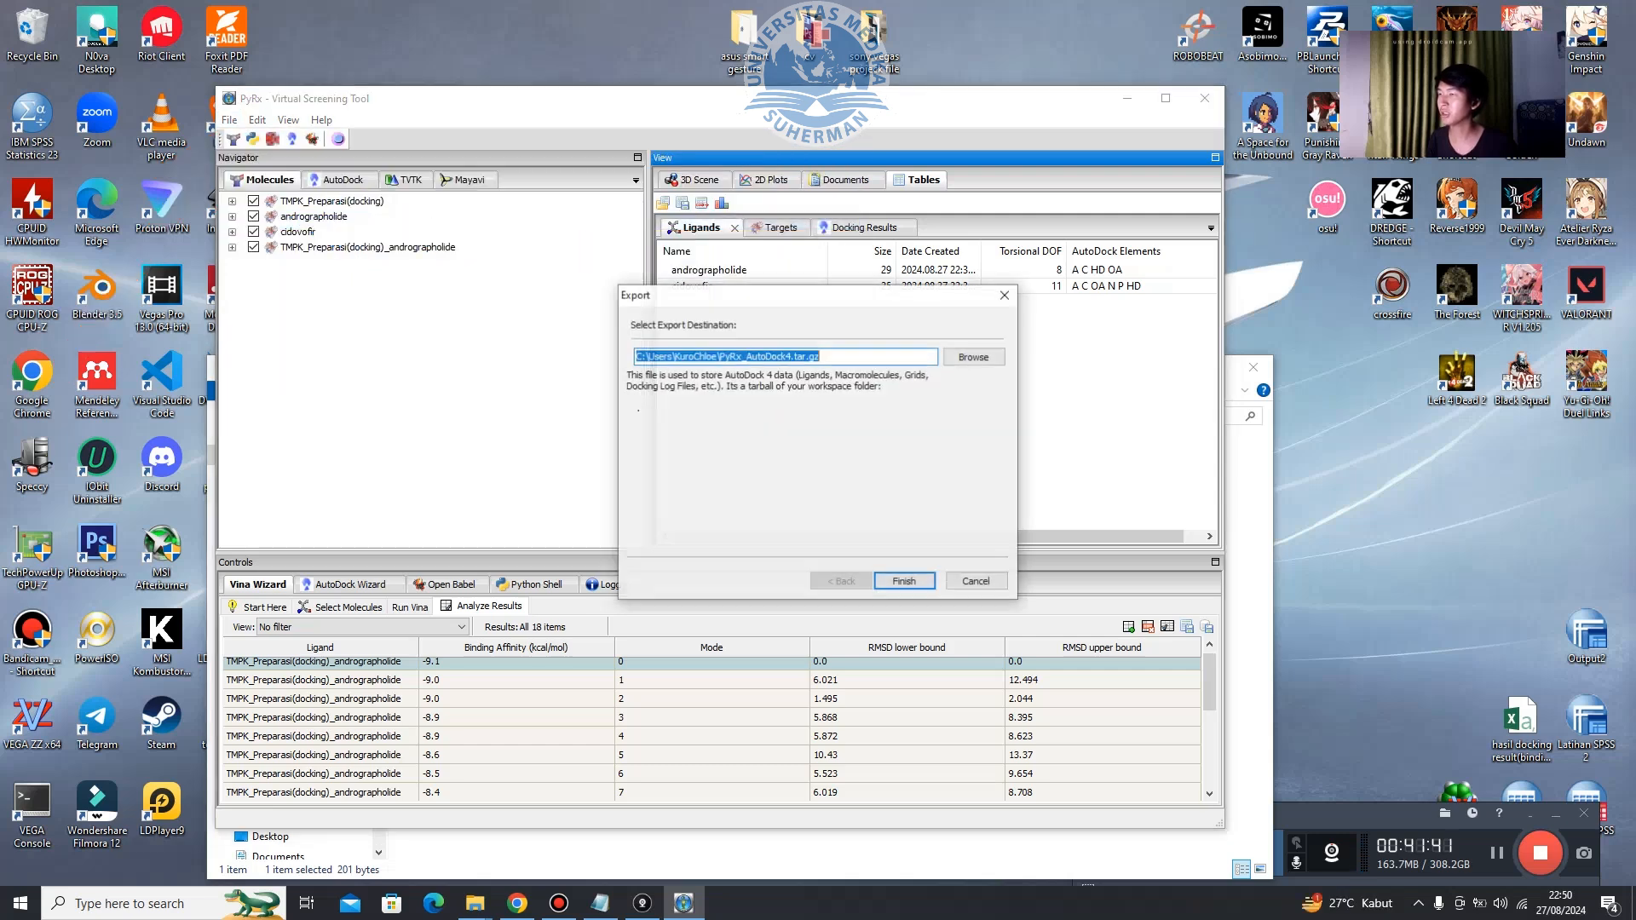
left_click(972, 358)
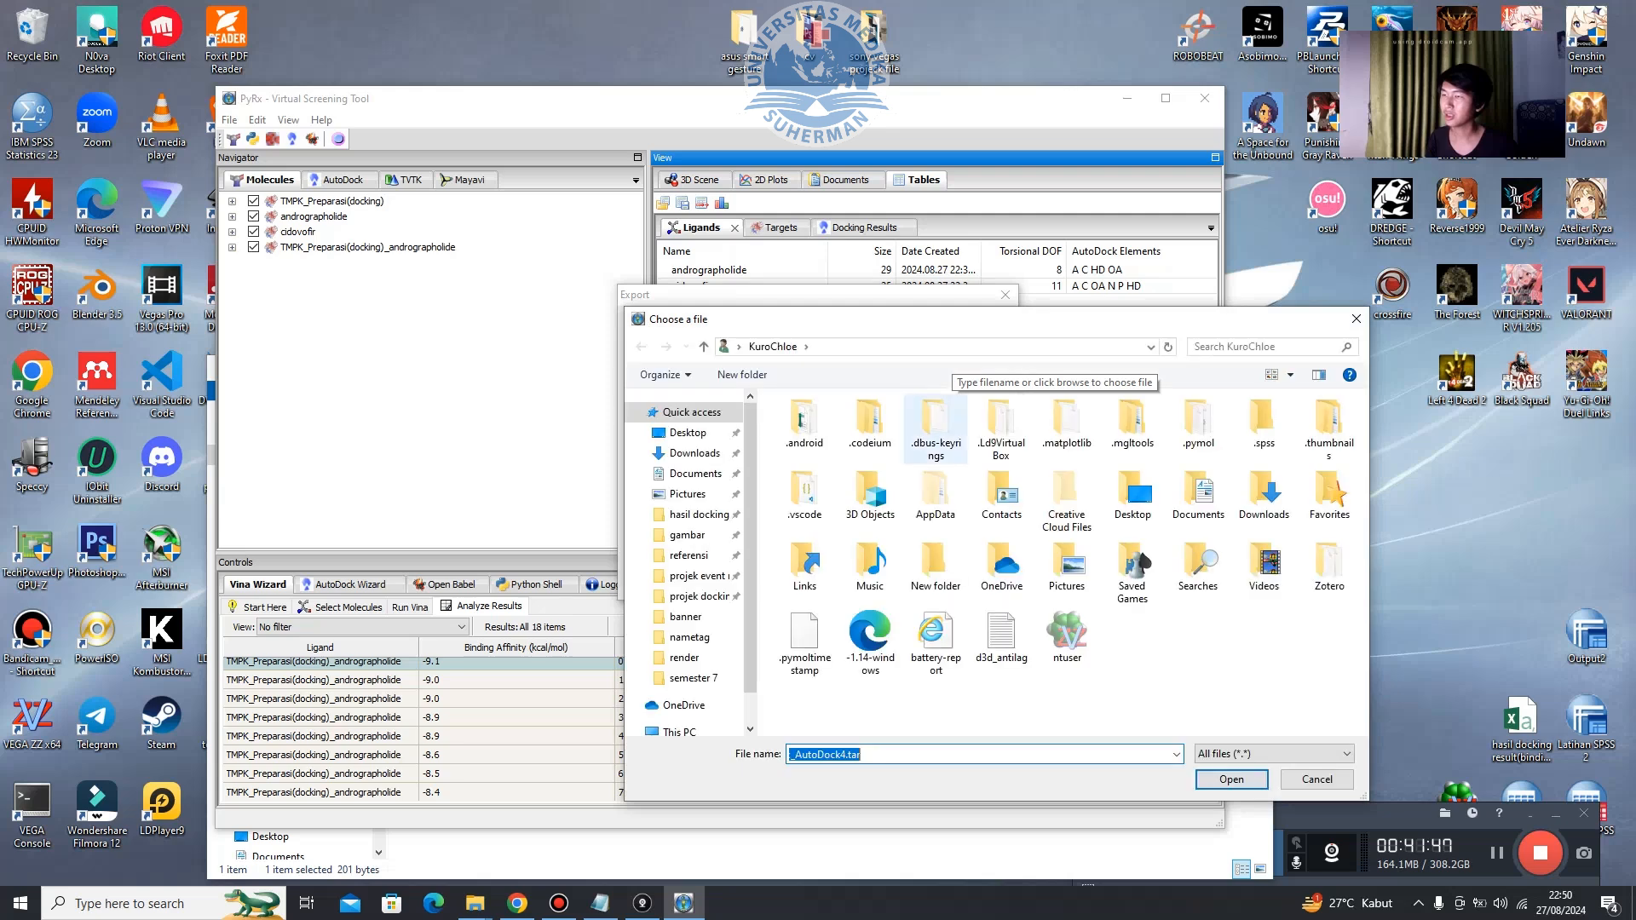
left_click(687, 432)
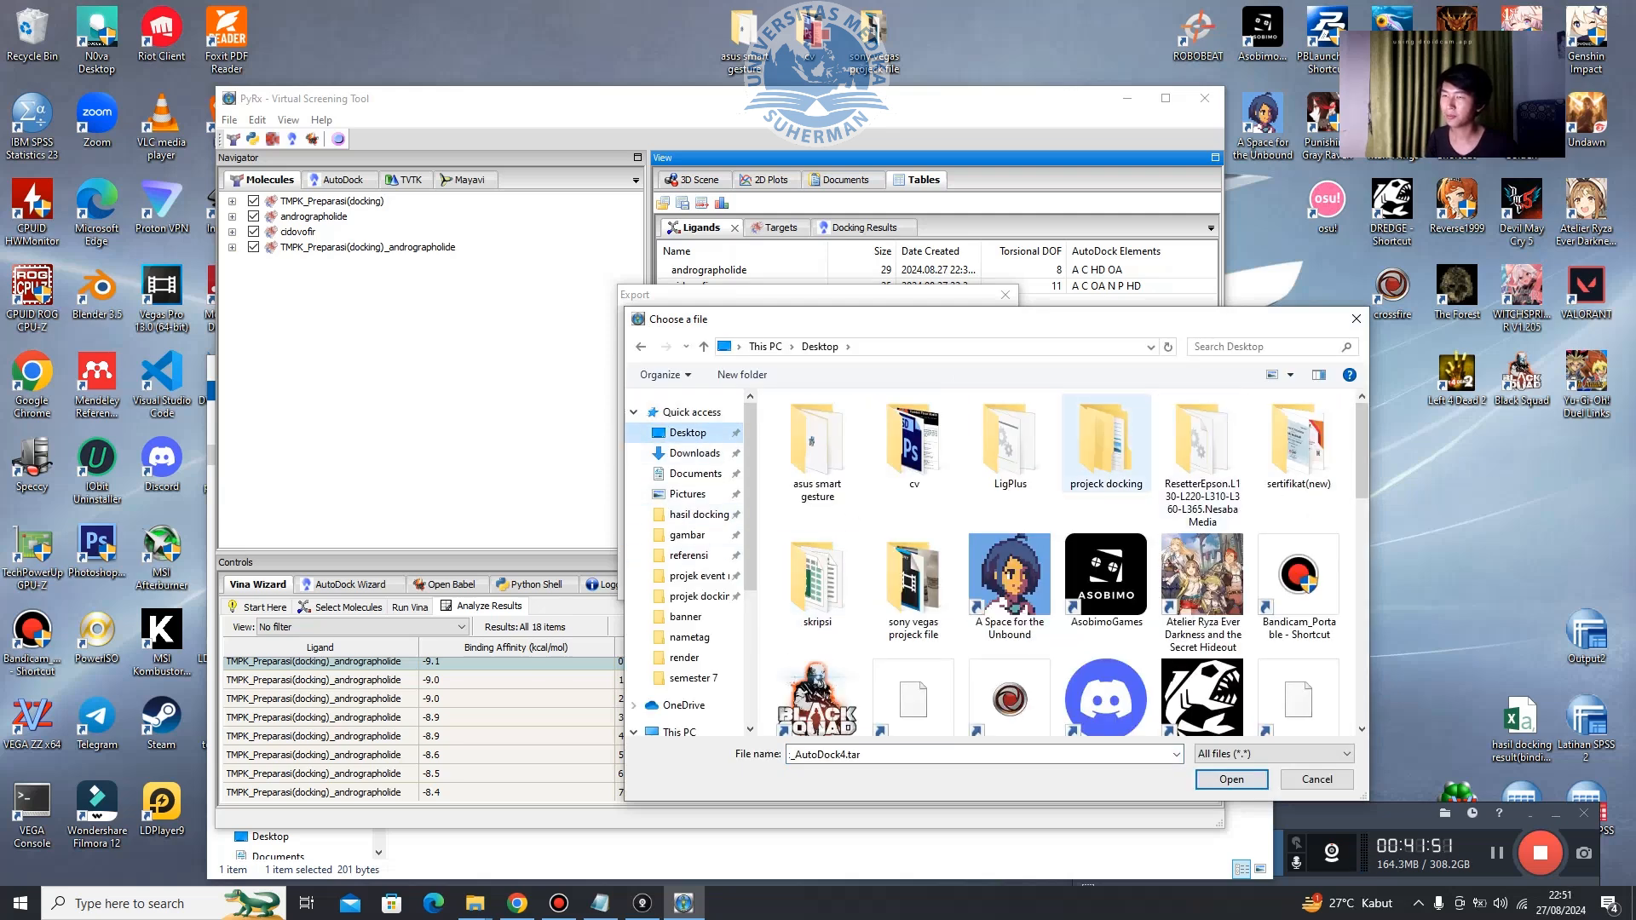
double_click(1106, 443)
double_click(823, 441)
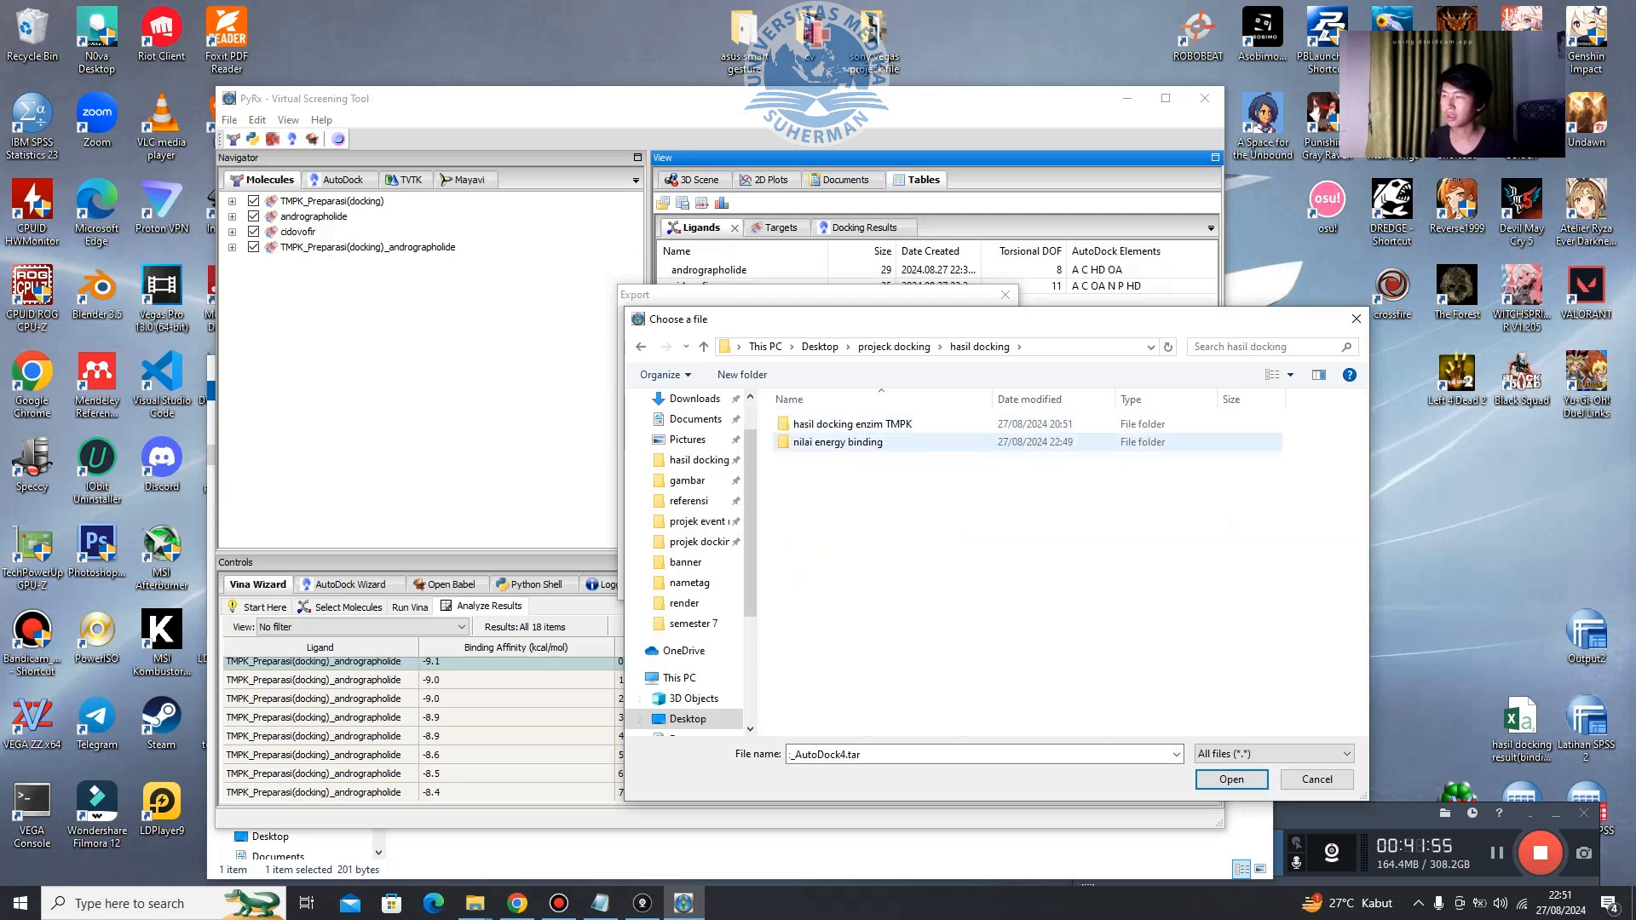
double_click(852, 424)
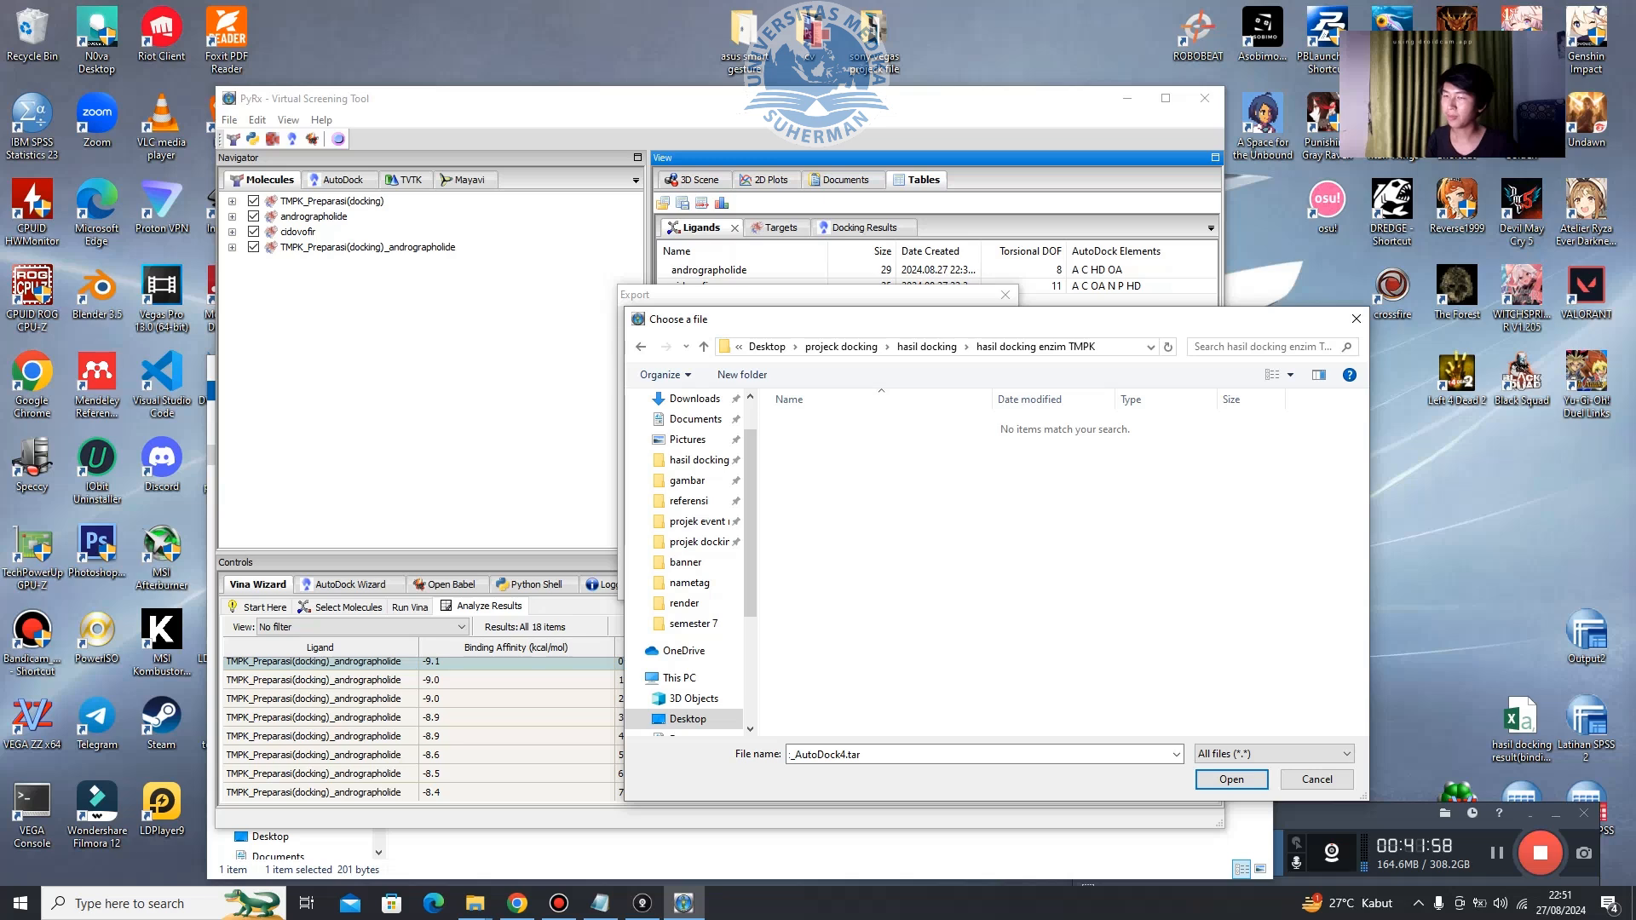
left_click(1231, 778)
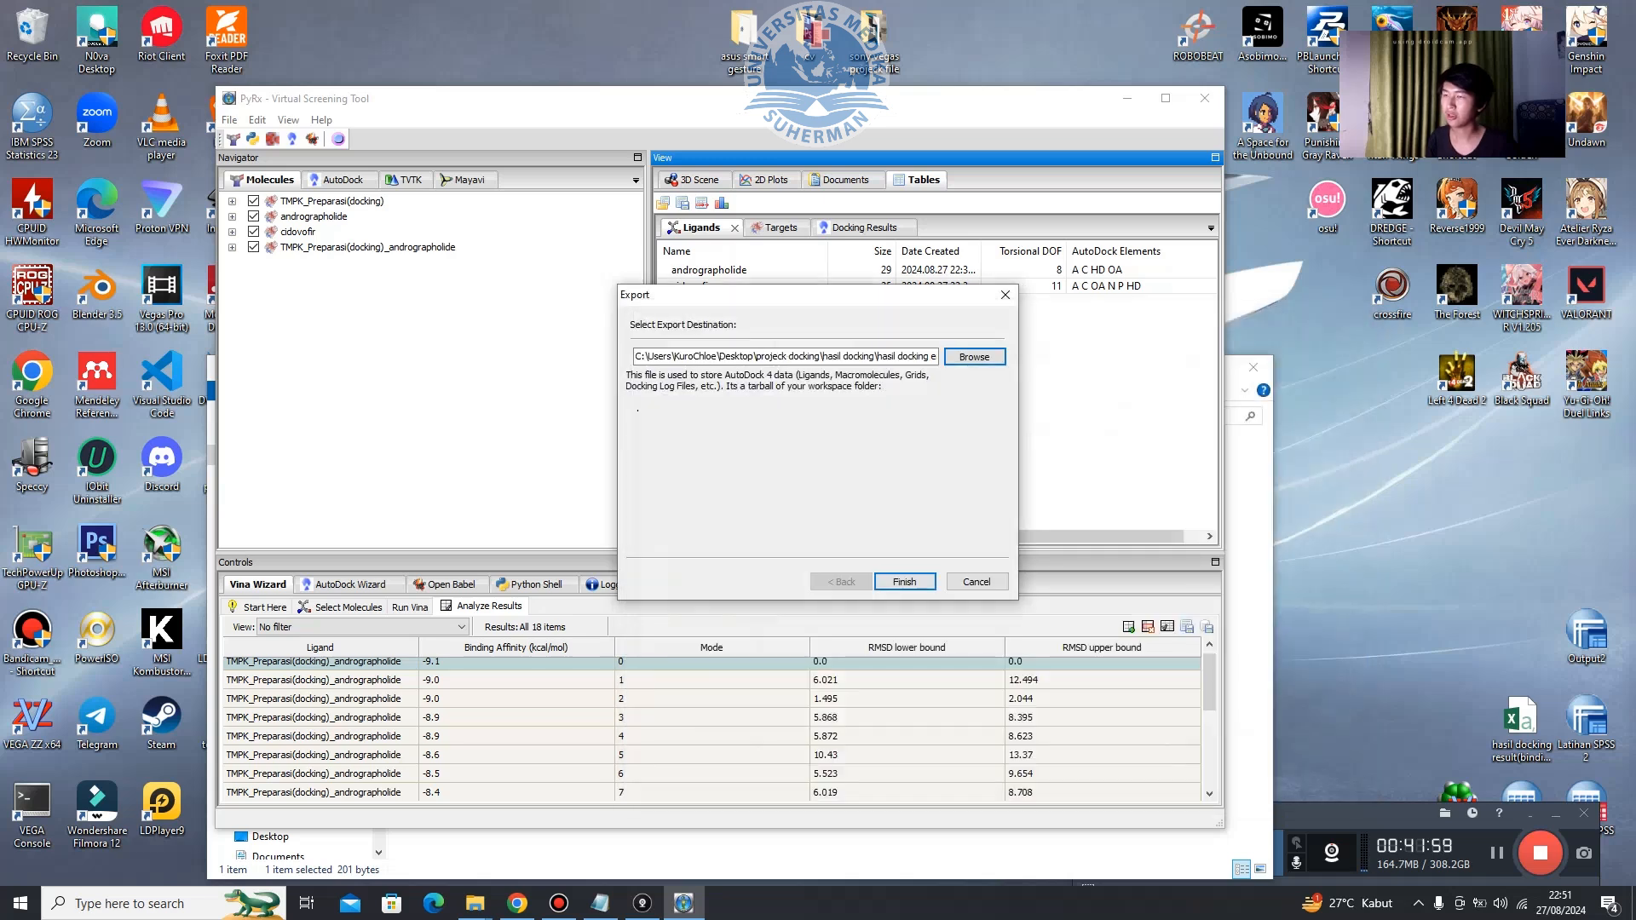
left_click(905, 582)
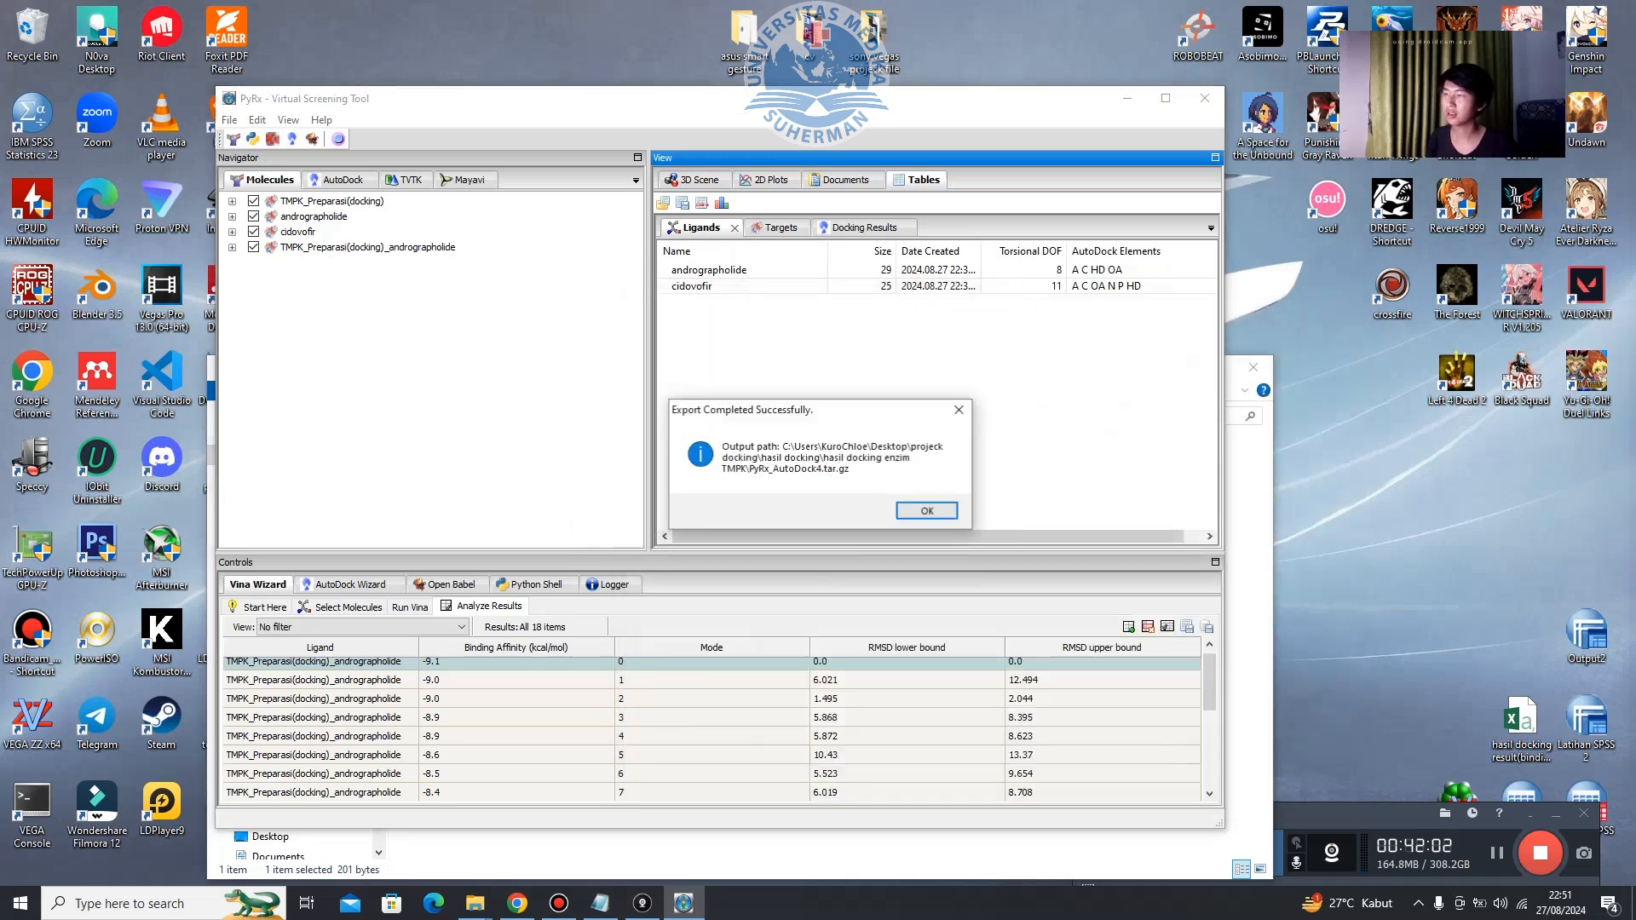
Dismiss the export message, minimize PyRx, and go to the hasil docking enzim TMPK folder in File Explorer.
left_click(927, 512)
left_click(1126, 99)
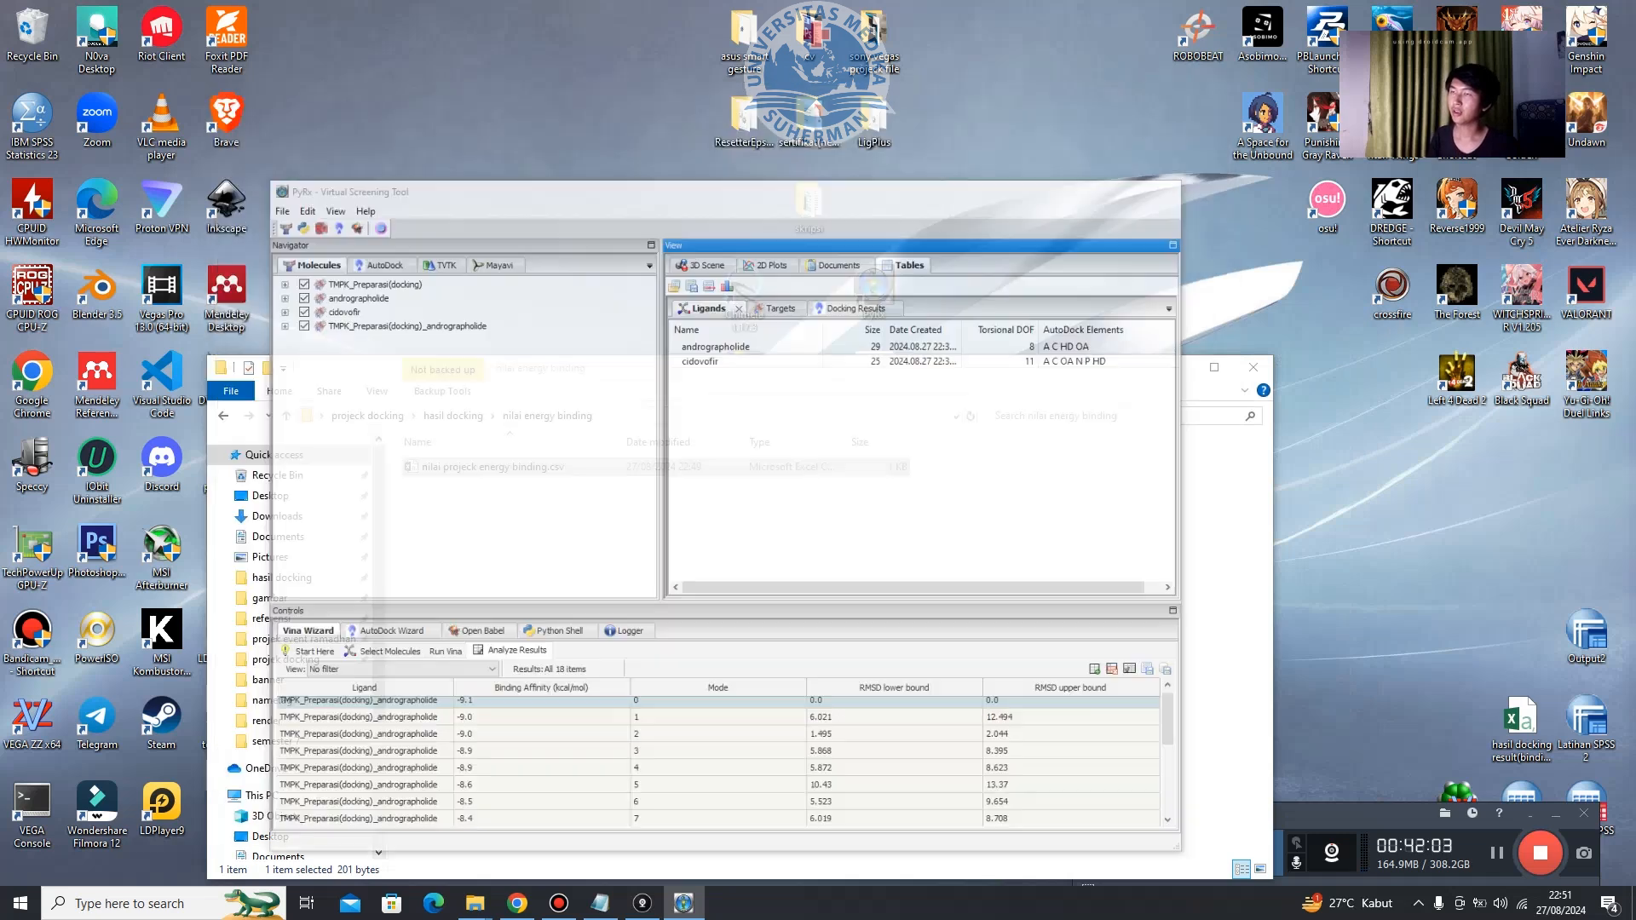
left_click_drag(852, 368, 944, 178)
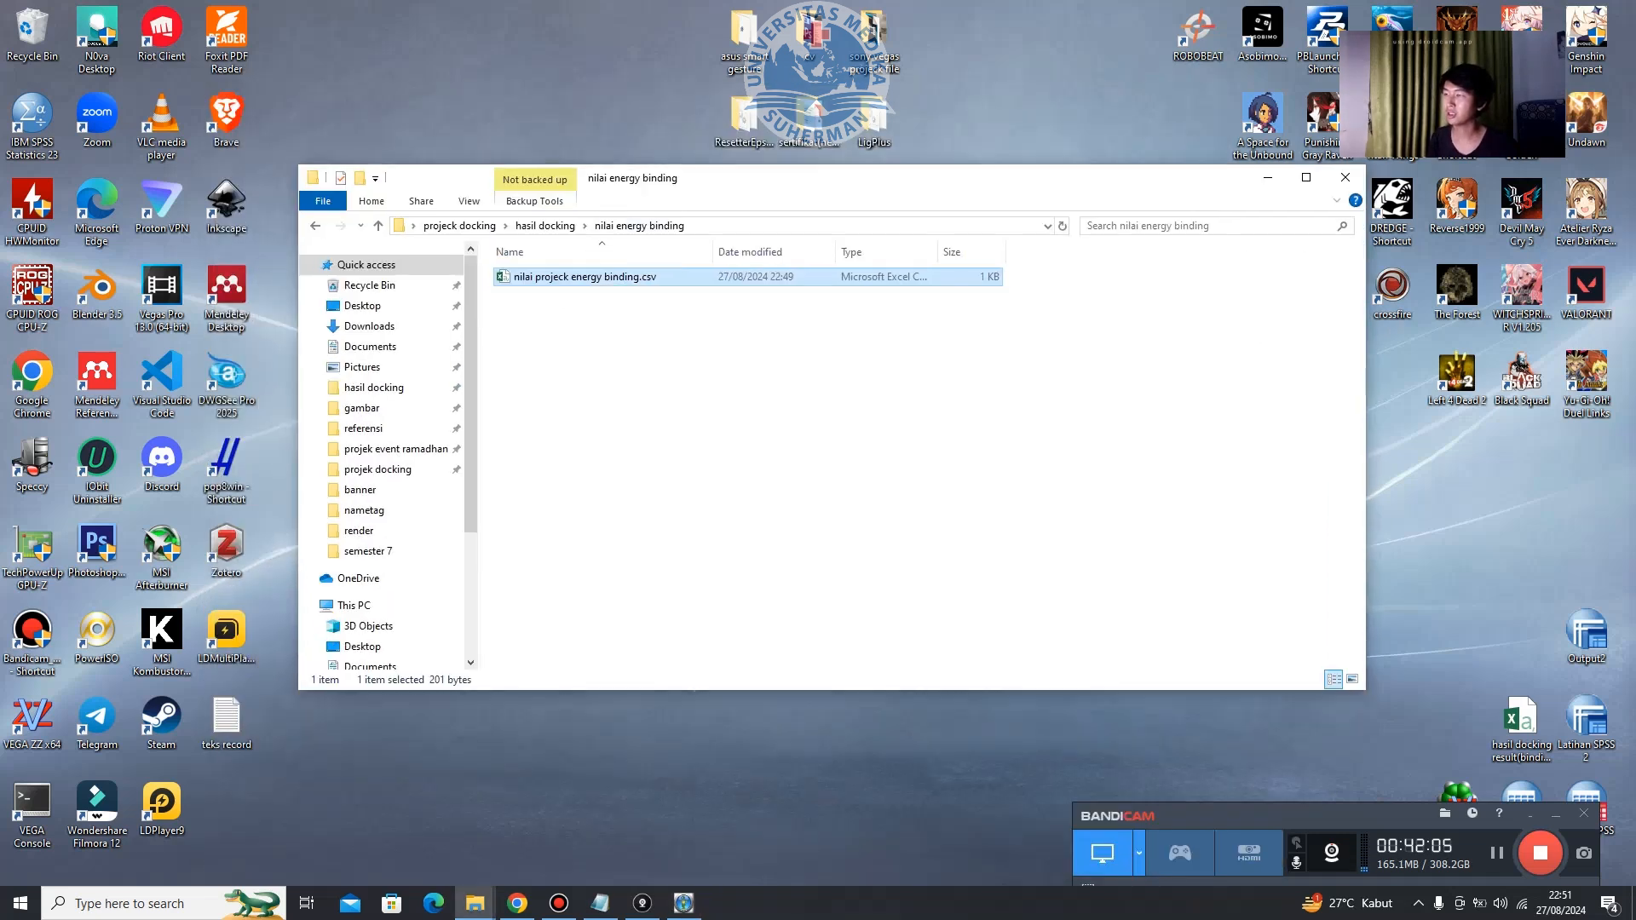
left_click(544, 225)
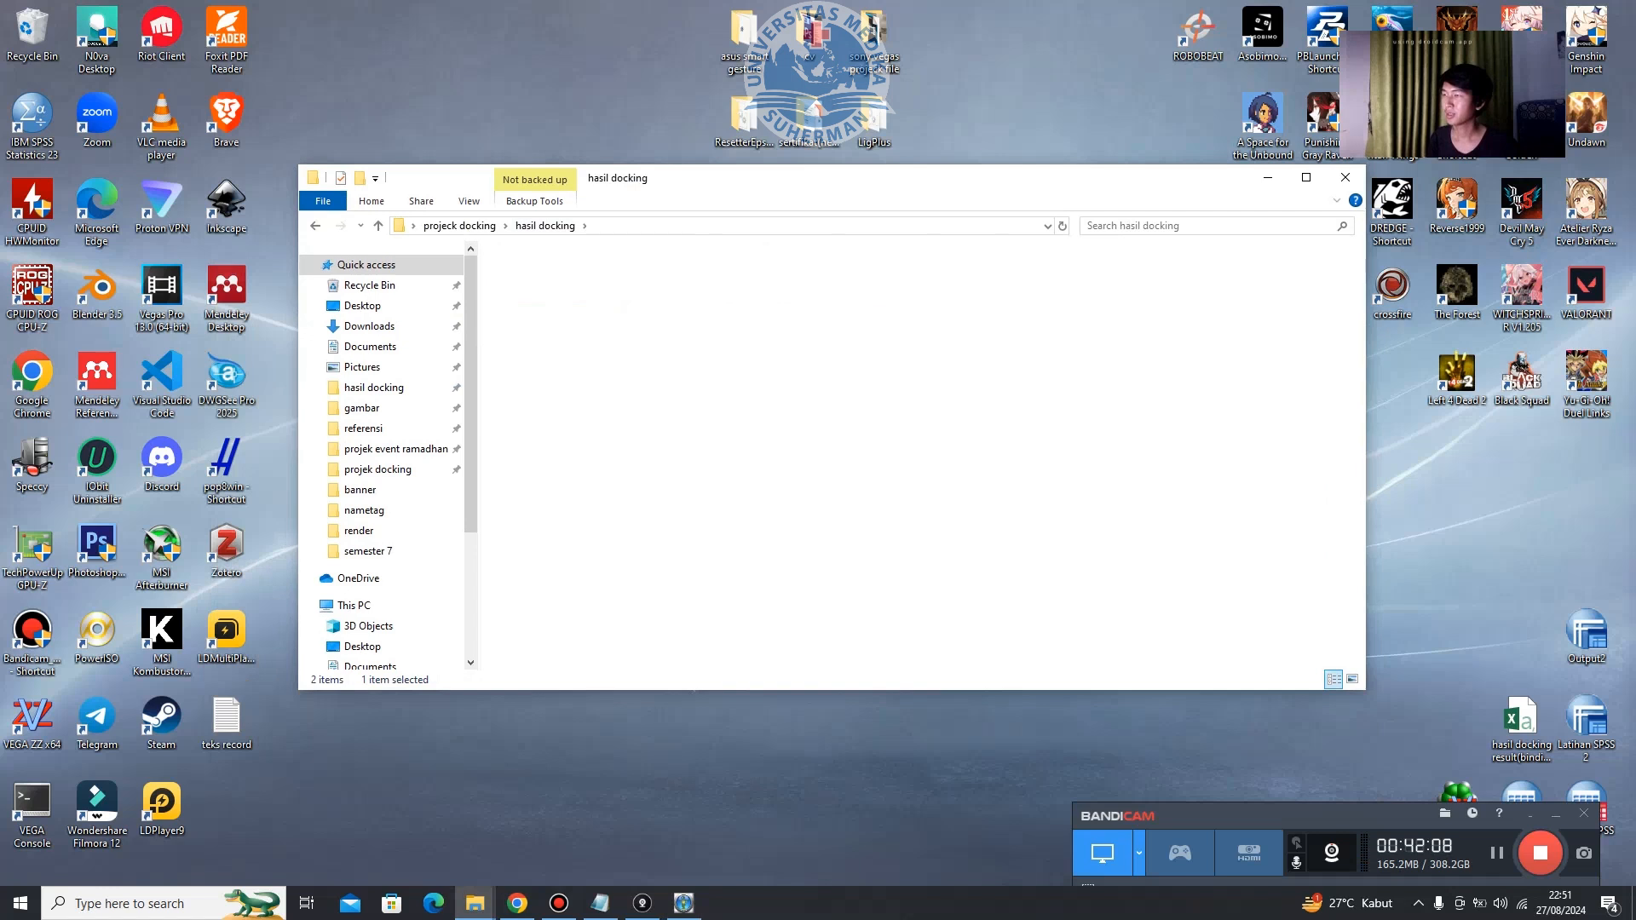
left_click(559, 277)
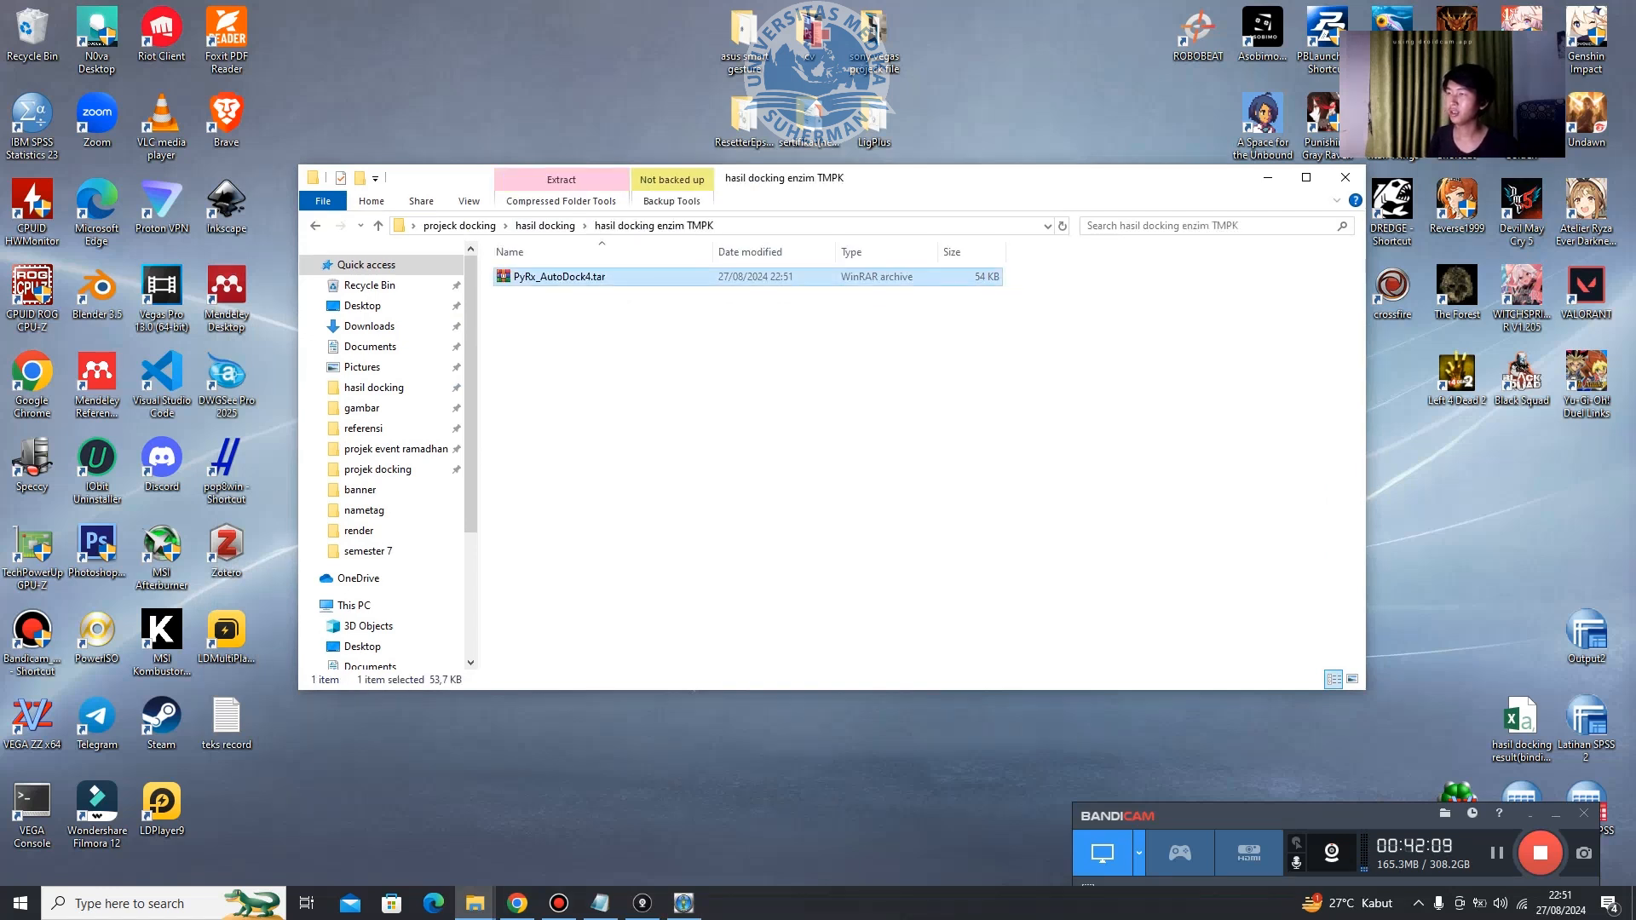
Extract the PyRx_AutoDock4.tar archive into the current hasil docking enzim TMPK folder.
right_click(570, 281)
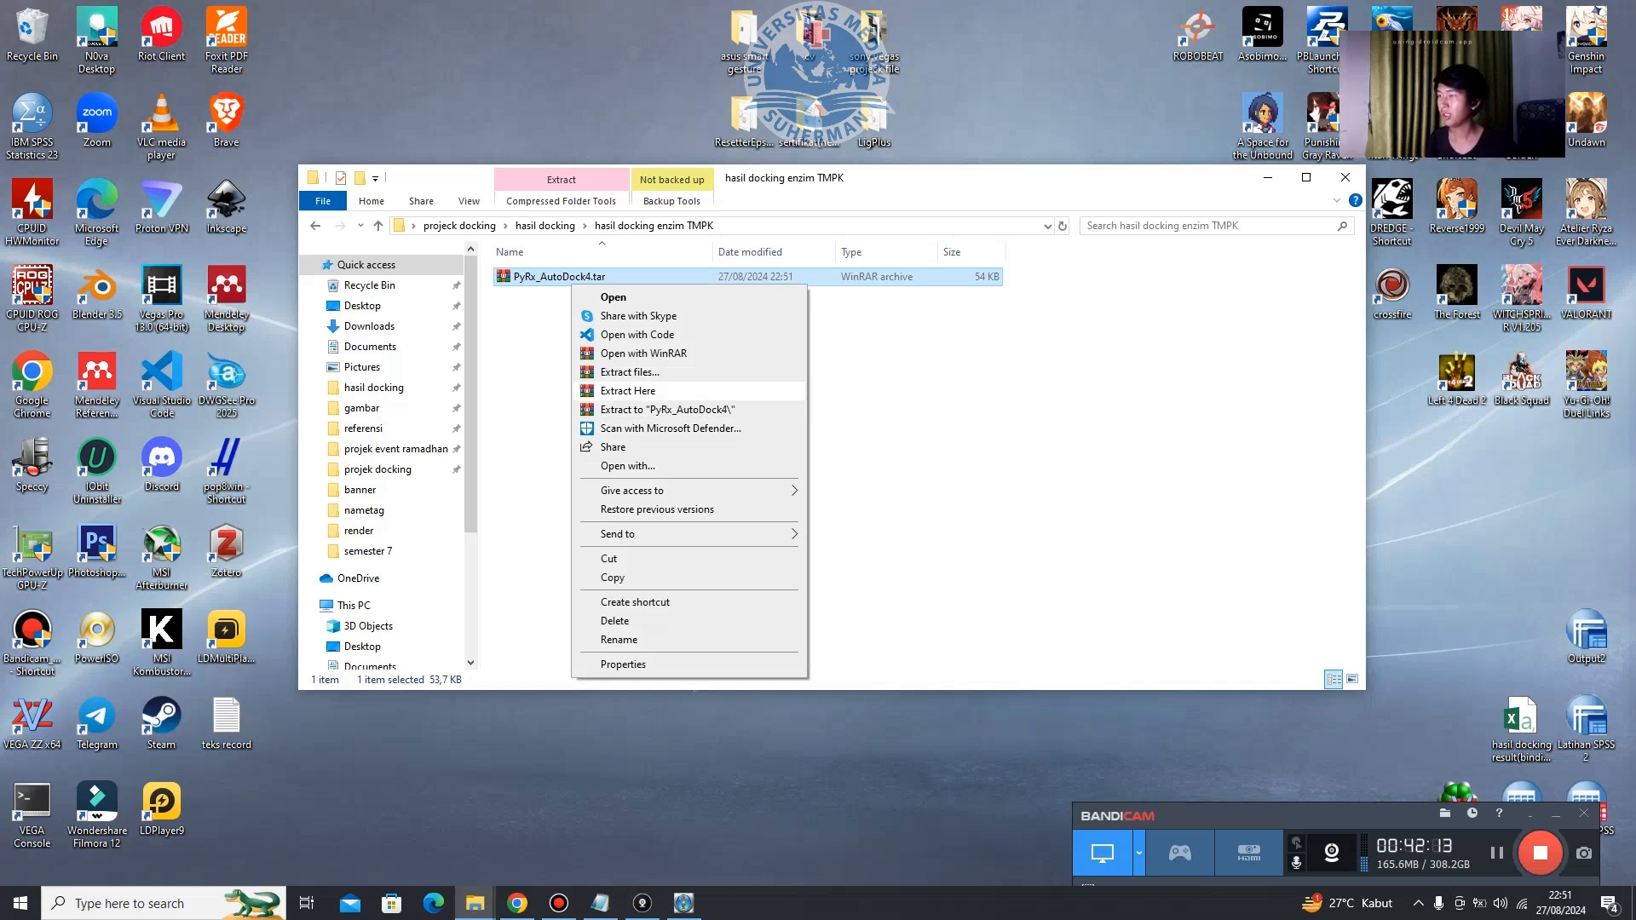
left_click(628, 390)
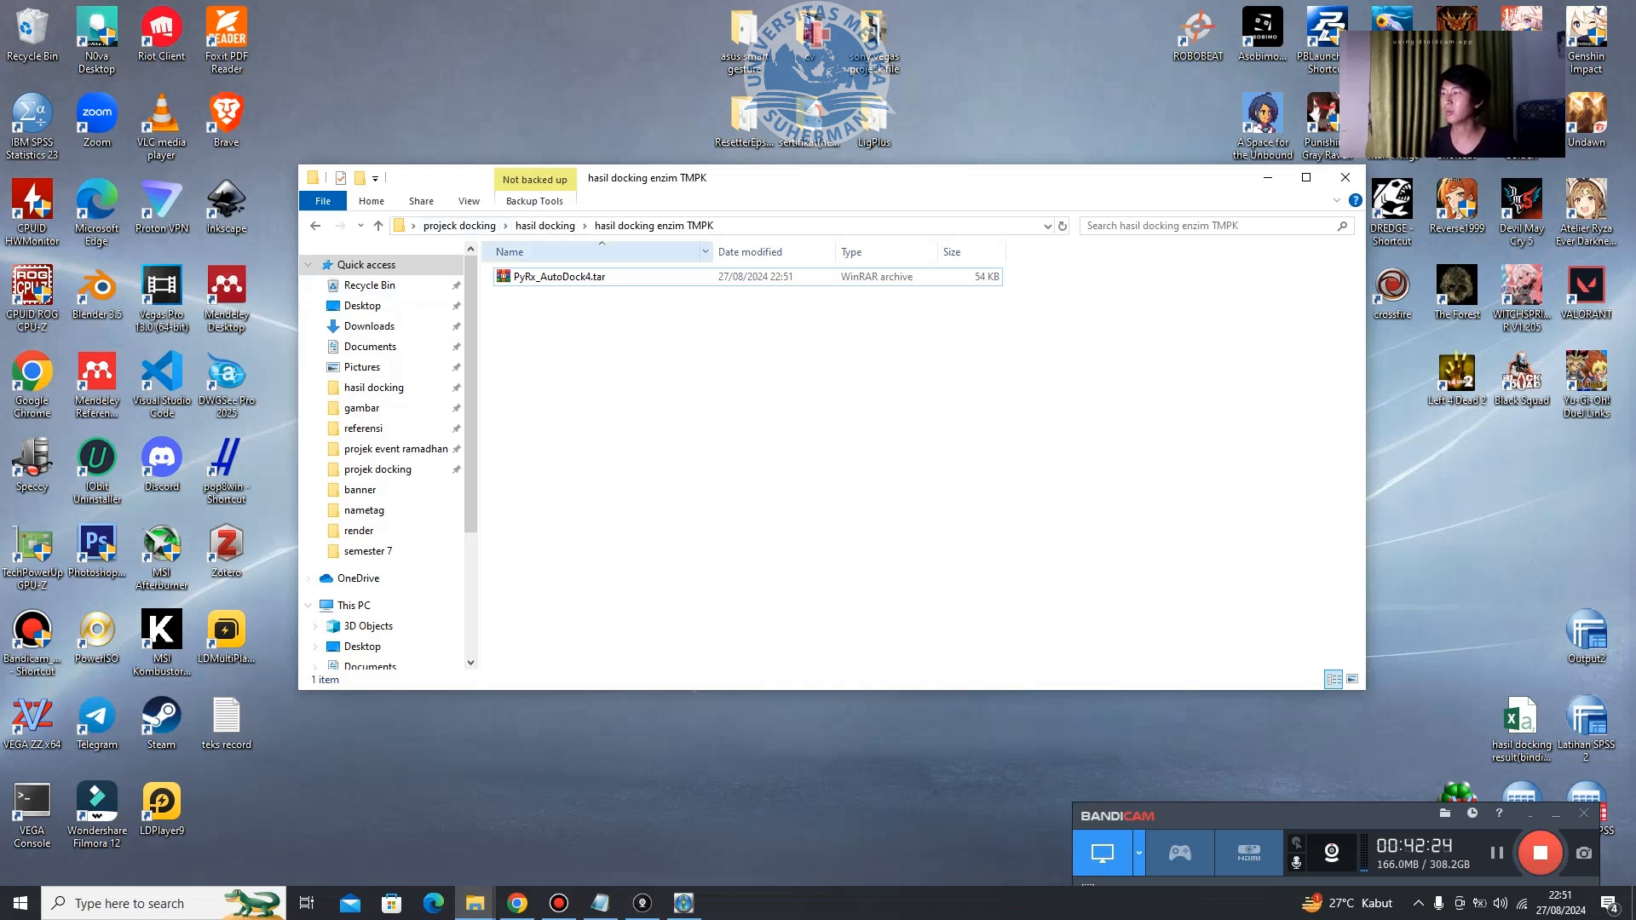
left_click(536, 277)
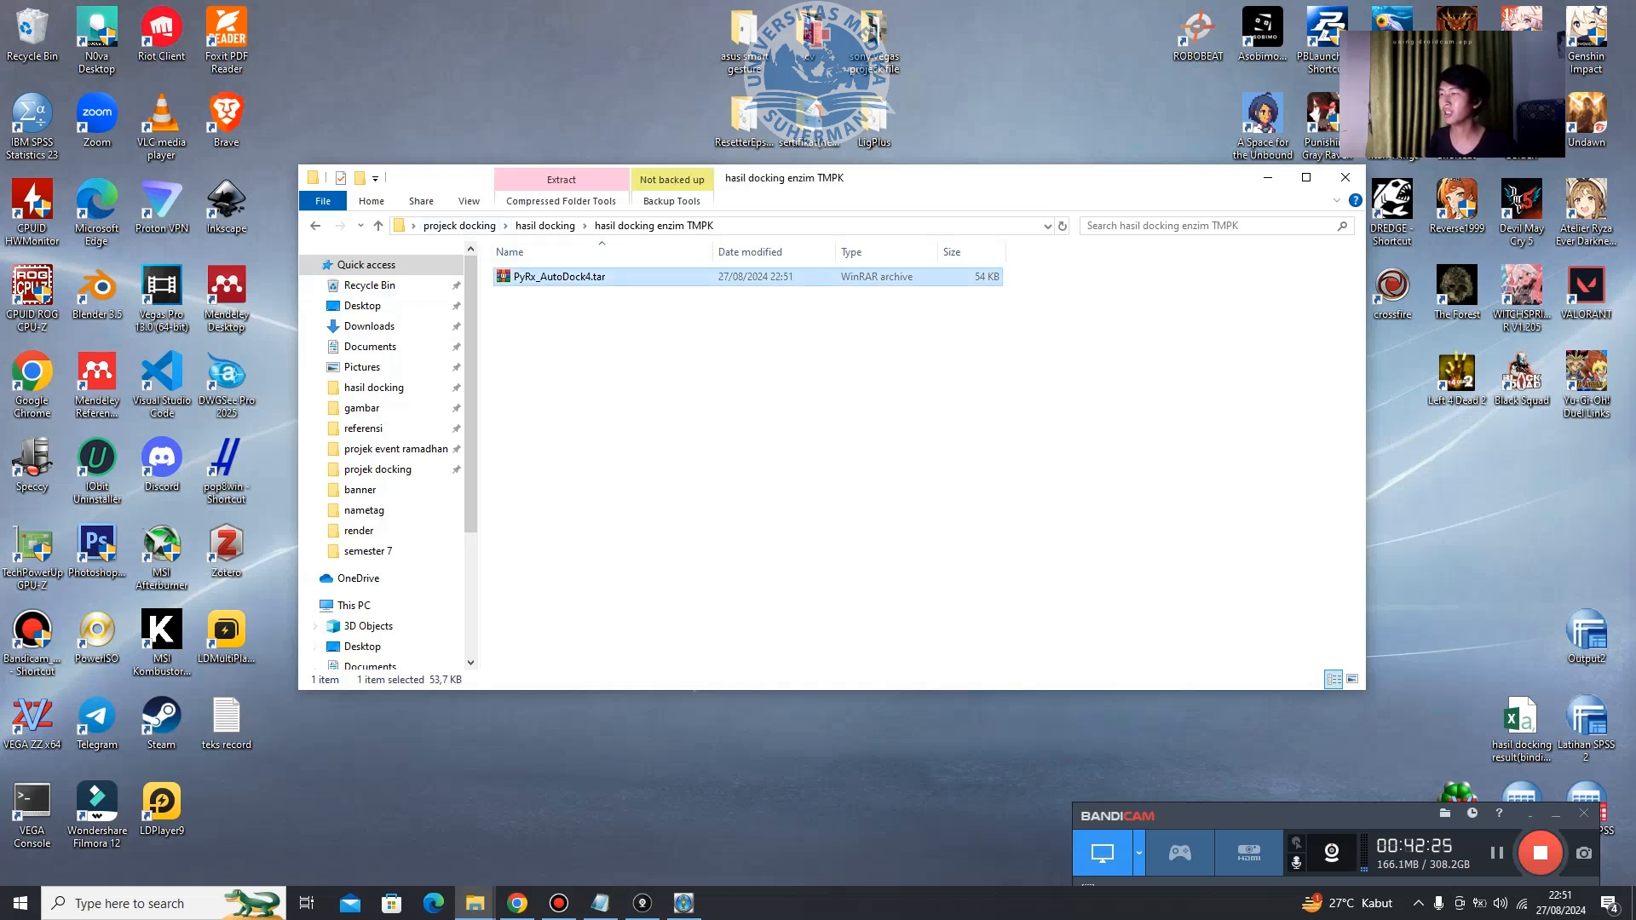
right_click(535, 278)
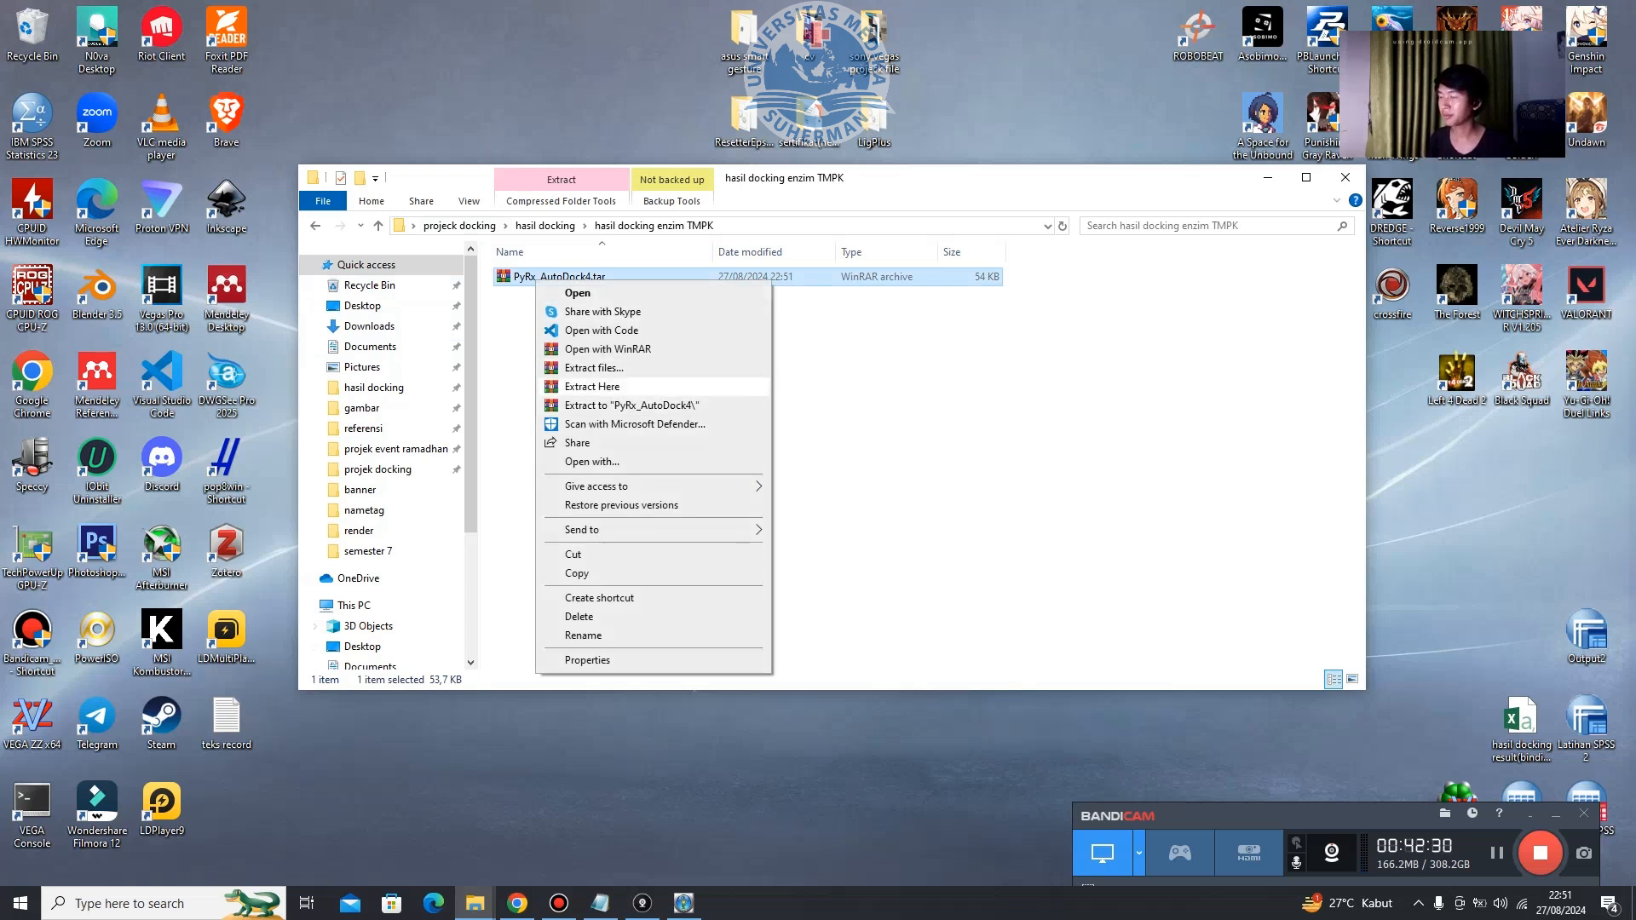
left_click(593, 386)
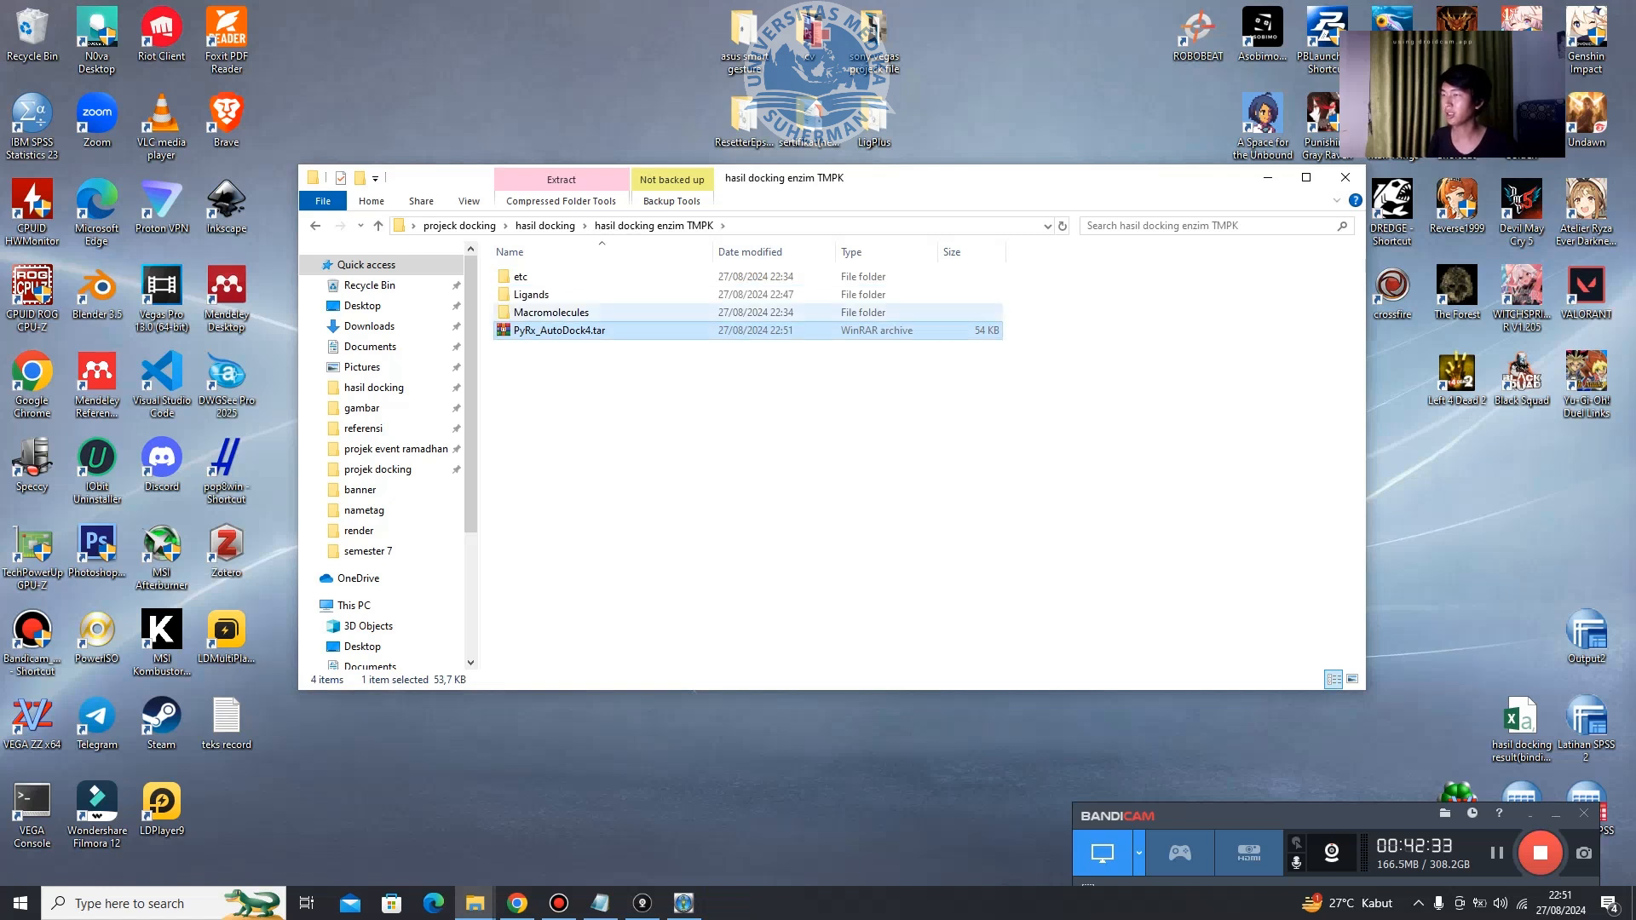
left_click(665, 434)
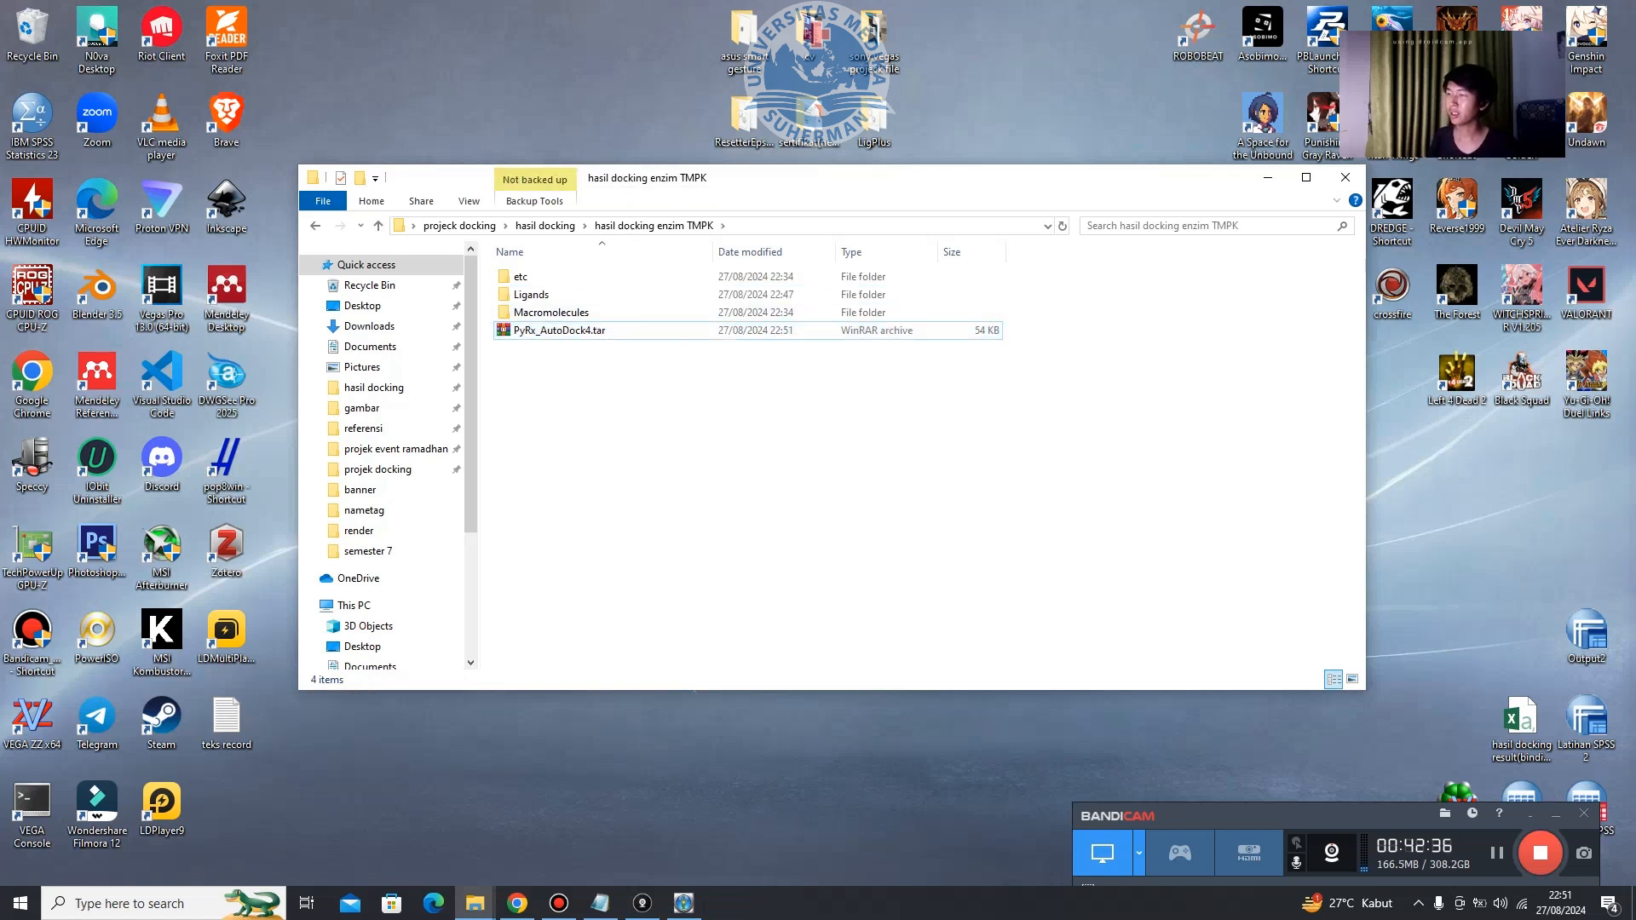
Examine the andrographolide and cidovofir output files in Macromolecules > TMPK_Preparasi(docking).
left_click(596, 313)
double_click(596, 313)
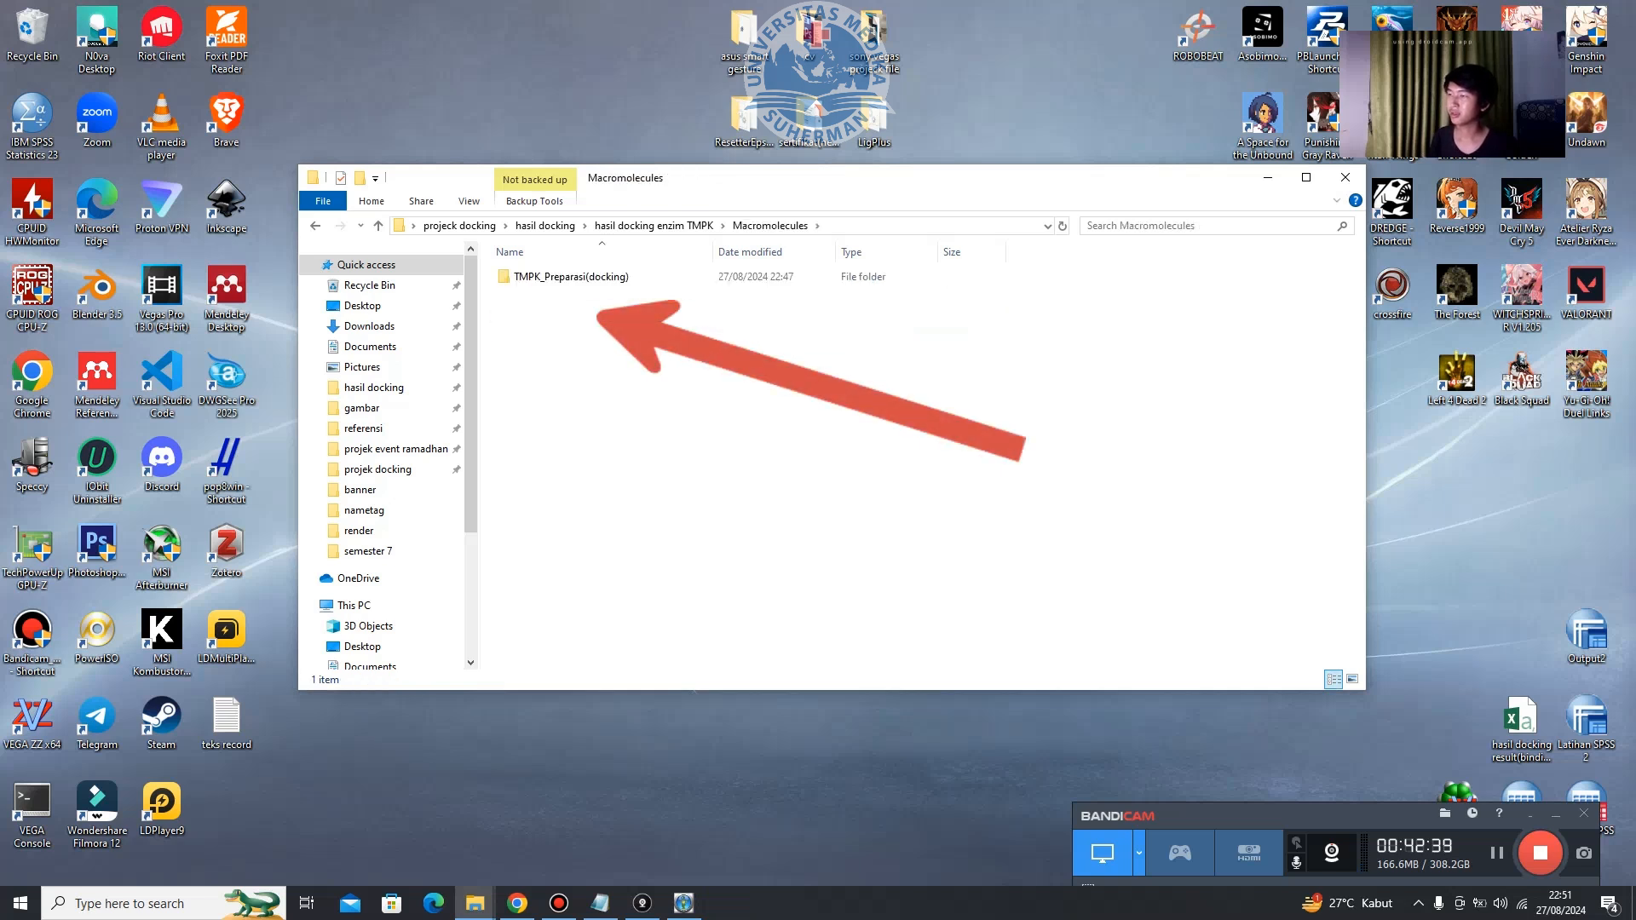
double_click(571, 277)
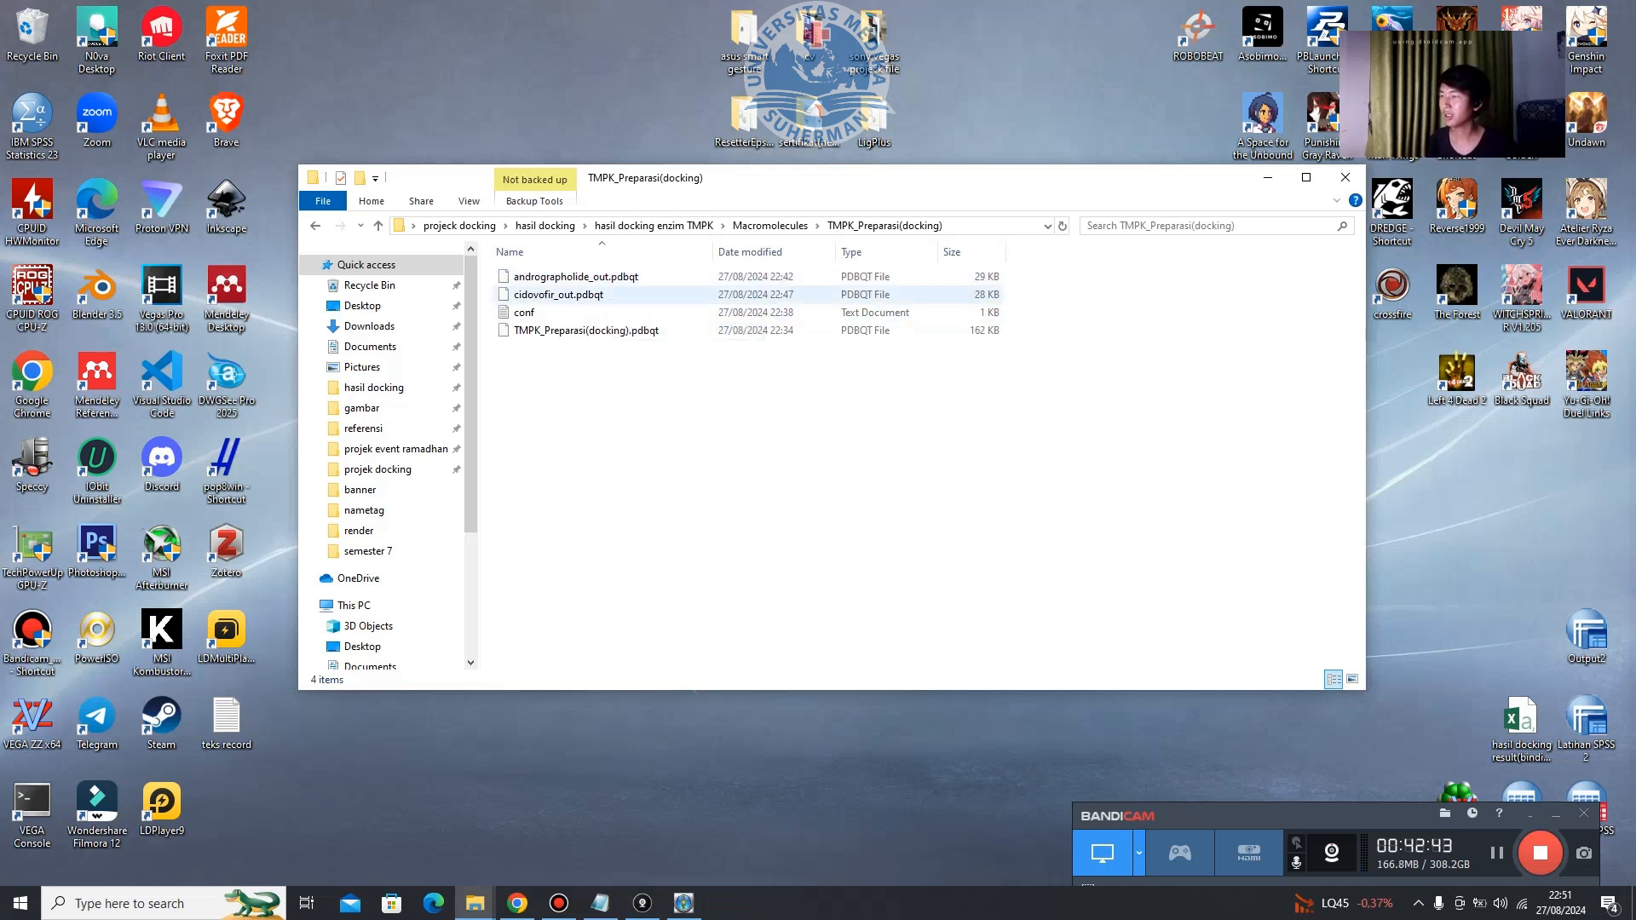
left_click(572, 295)
left_click(573, 278)
left_click(572, 295)
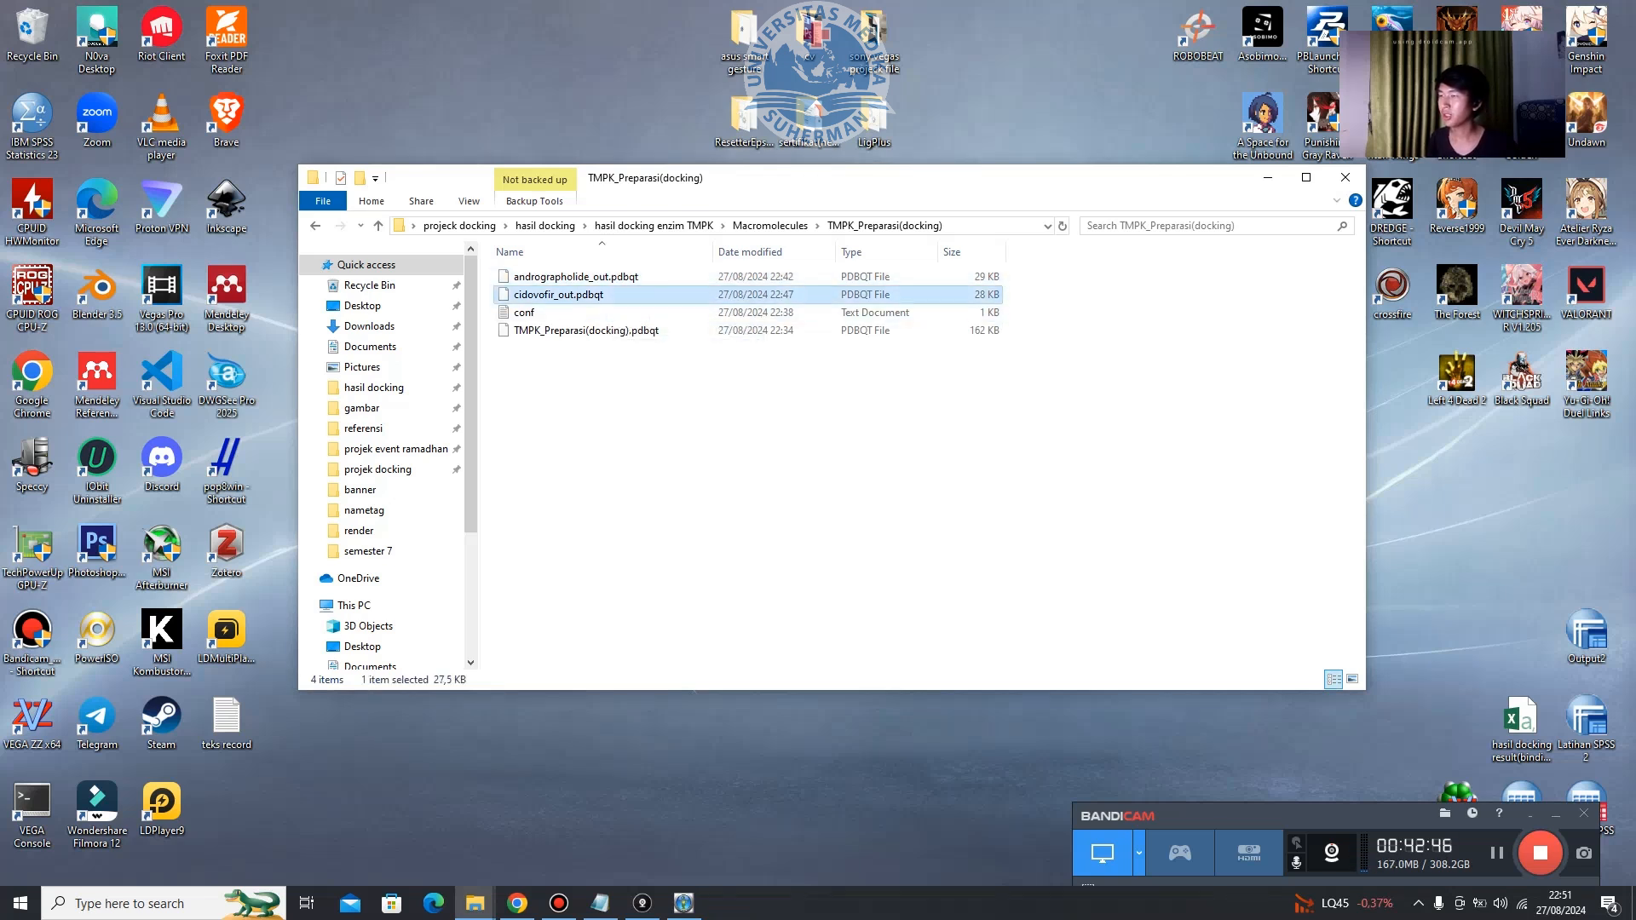
left_click(572, 278)
left_click(572, 295)
left_click(573, 277)
Go back to hasil docking enzim TMPK and examine the ligand files in the Ligands folder.
left_click(772, 226)
left_click(654, 226)
double_click(546, 294)
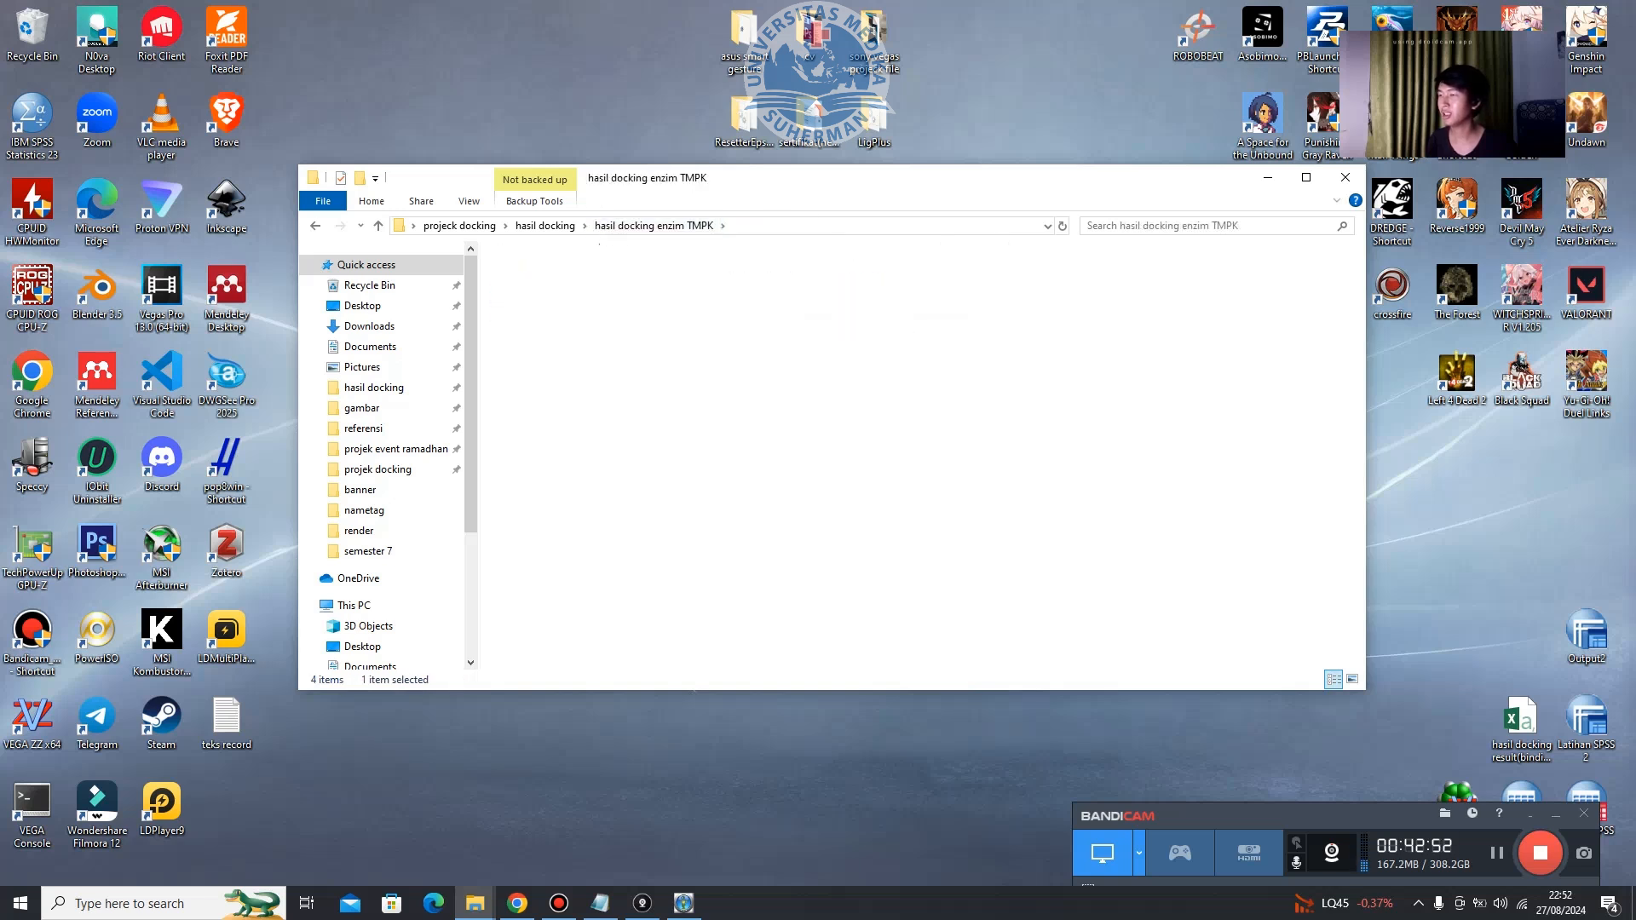
left_click_drag(628, 349, 632, 274)
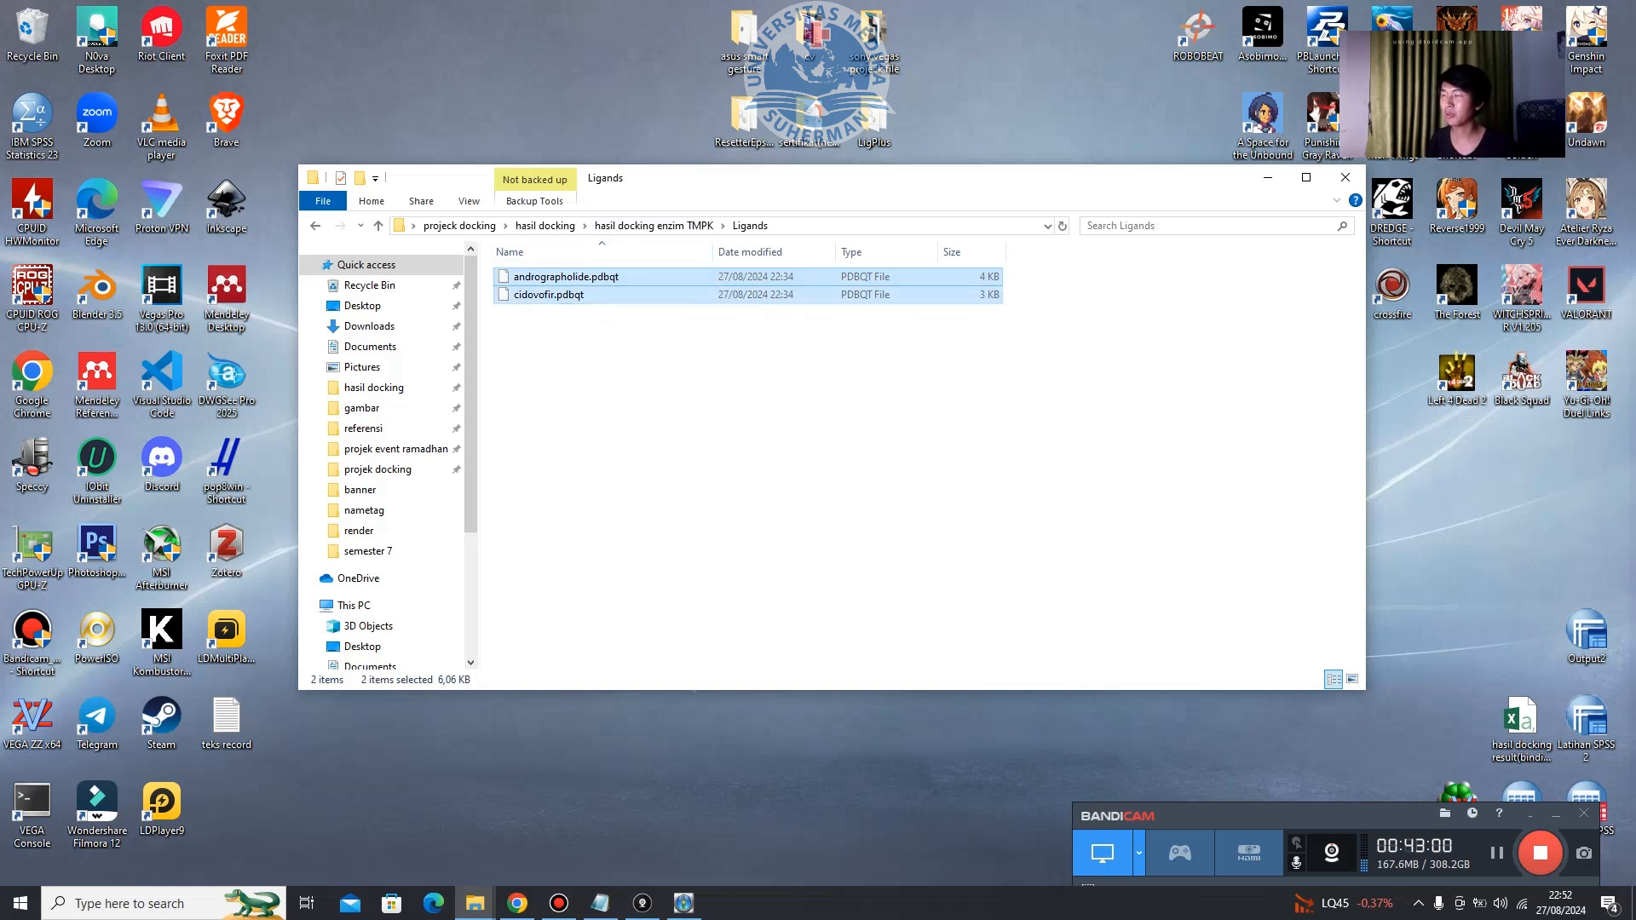
Return to Macromolecules > TMPK_Preparasi(docking), review the conf, receptor and ligand output files, and minimize the folder window.
left_click(654, 226)
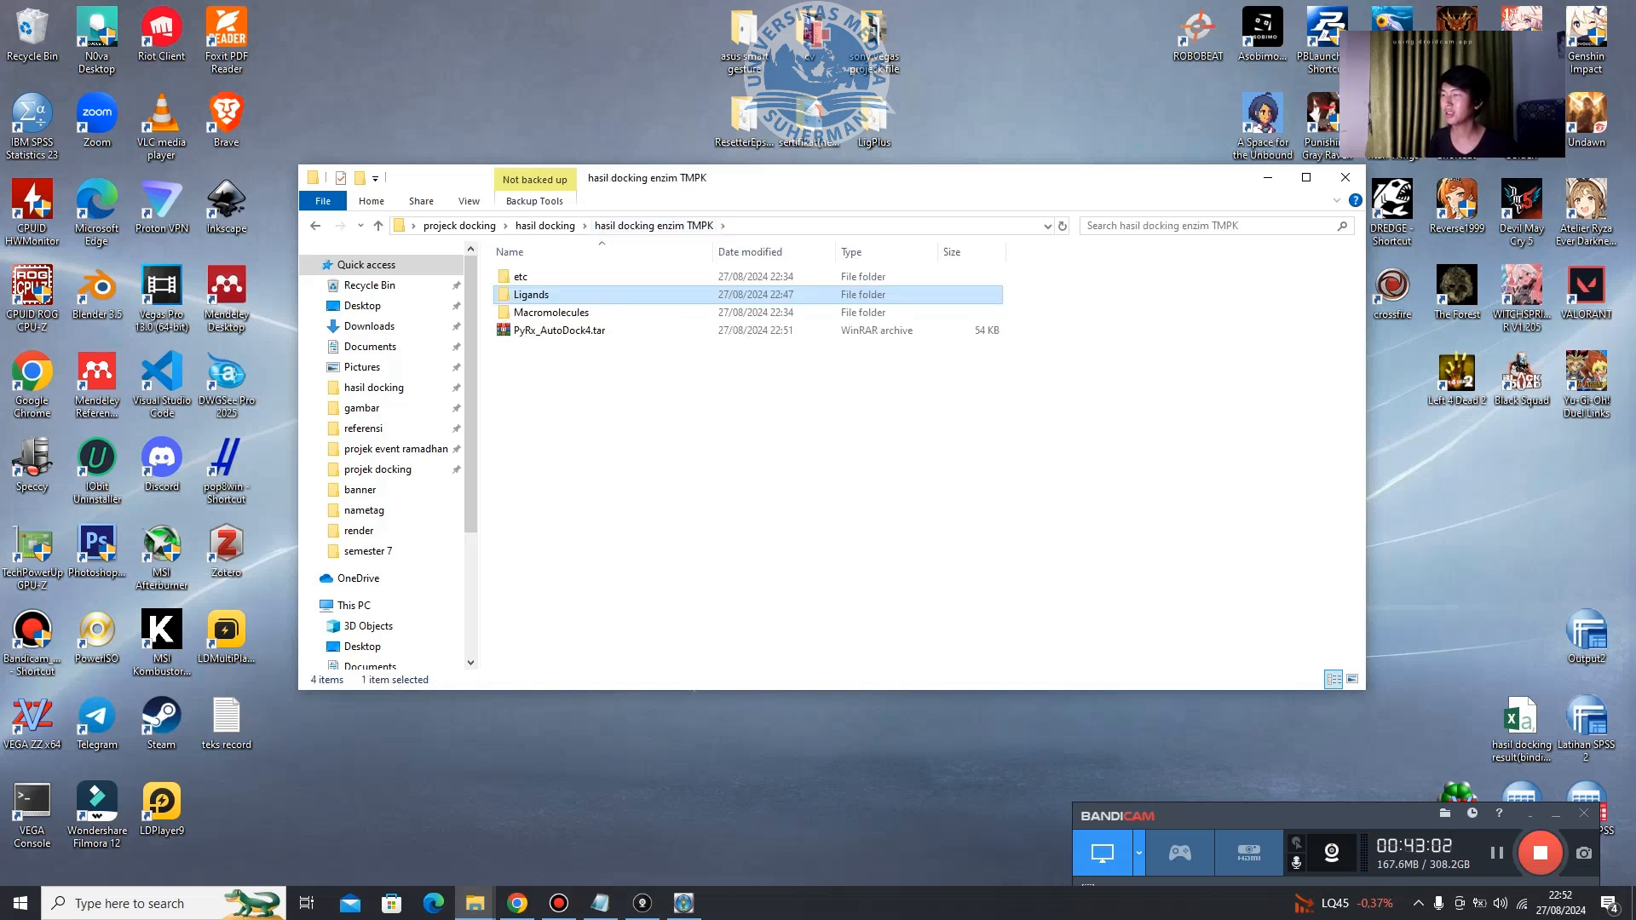
left_click(551, 313)
double_click(551, 313)
double_click(554, 277)
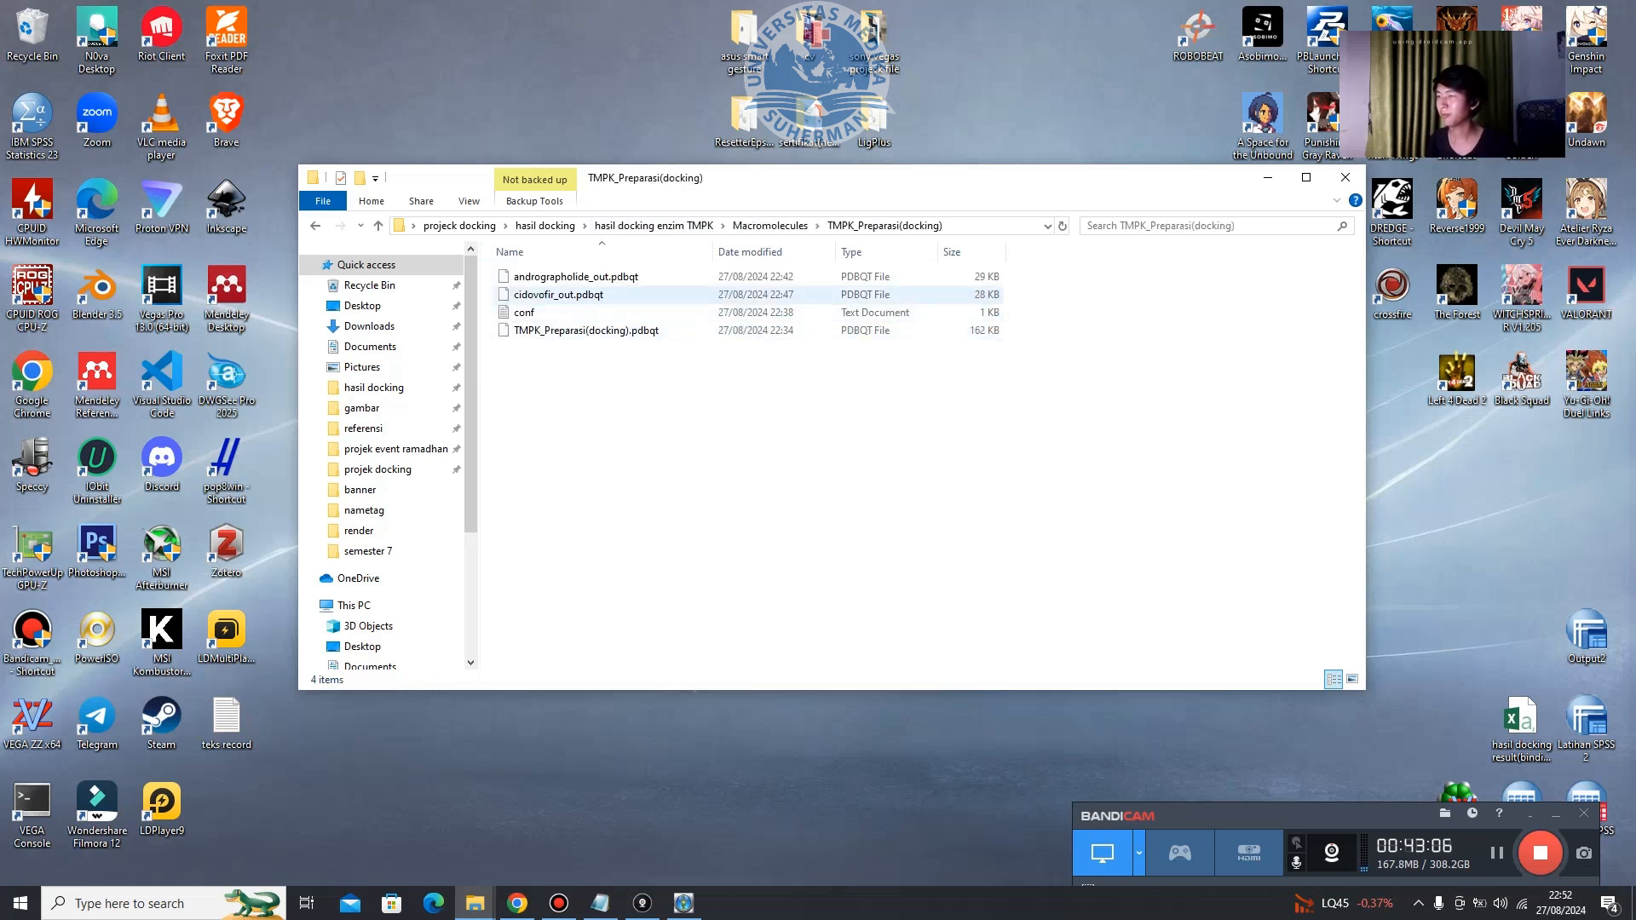
left_click(588, 313)
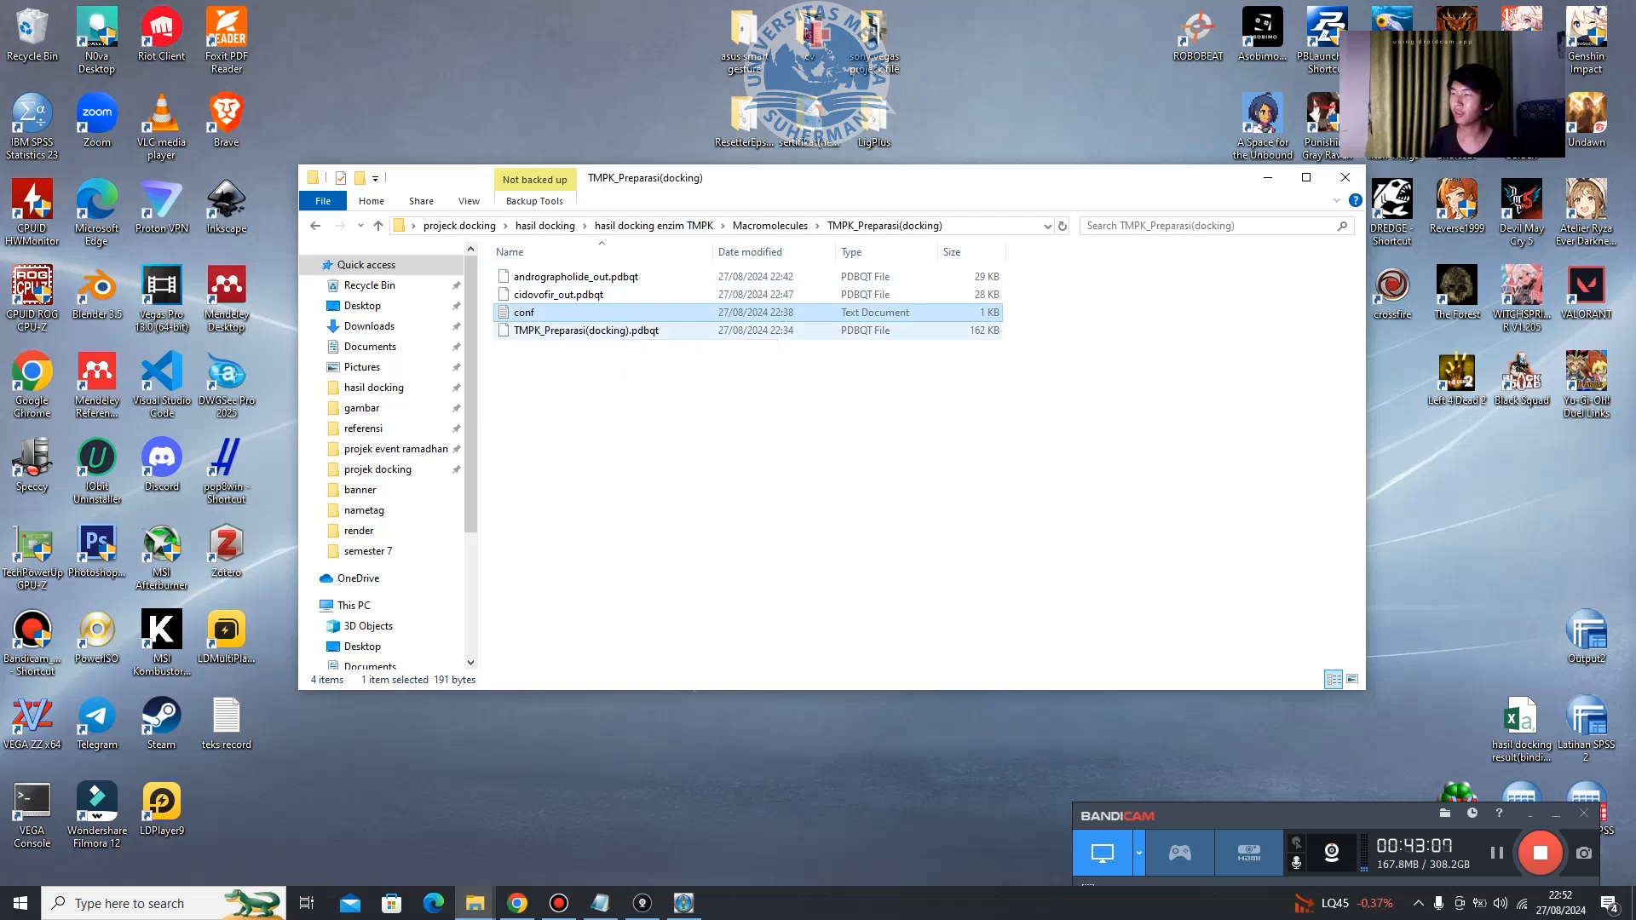
left_click(588, 294)
left_click(588, 277)
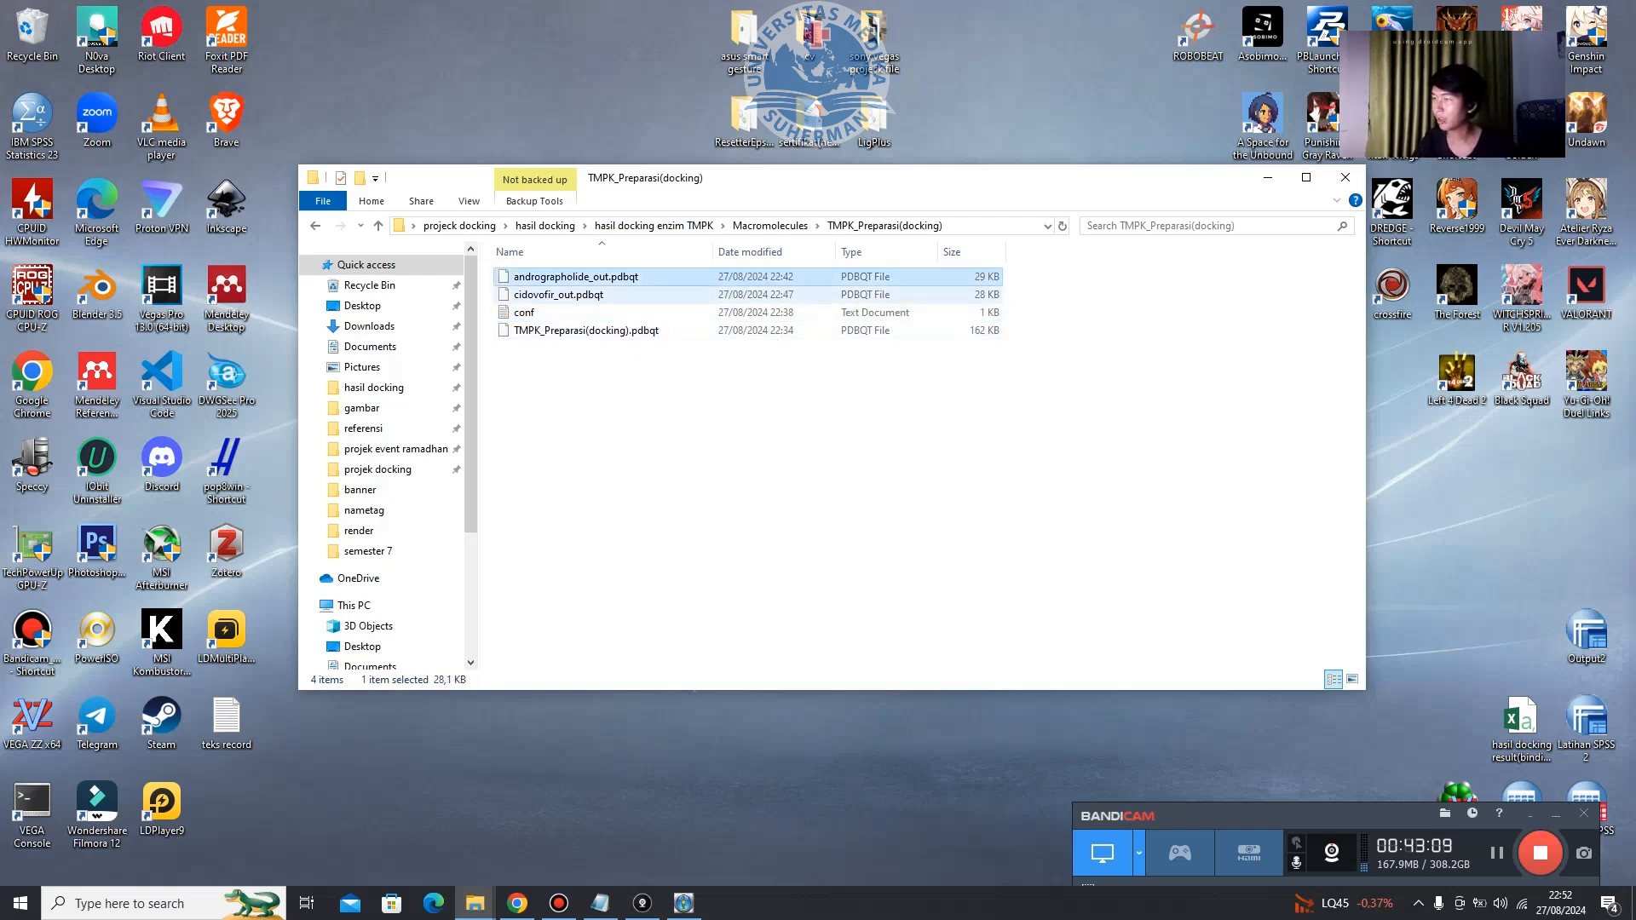
left_click(588, 330)
left_click(588, 277)
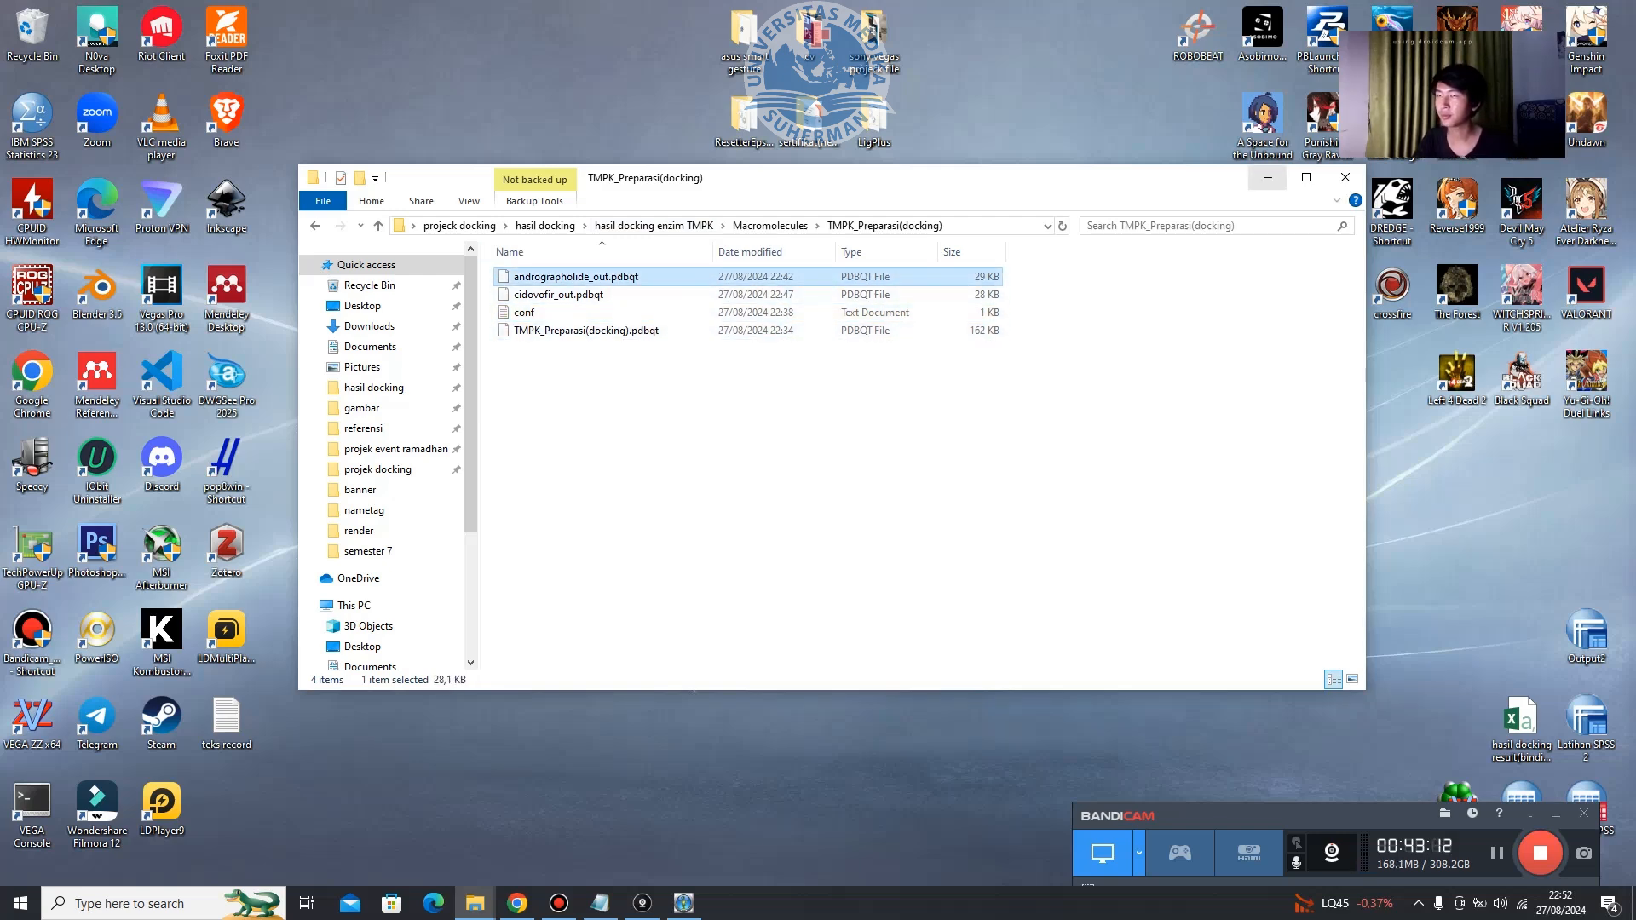
left_click(1268, 177)
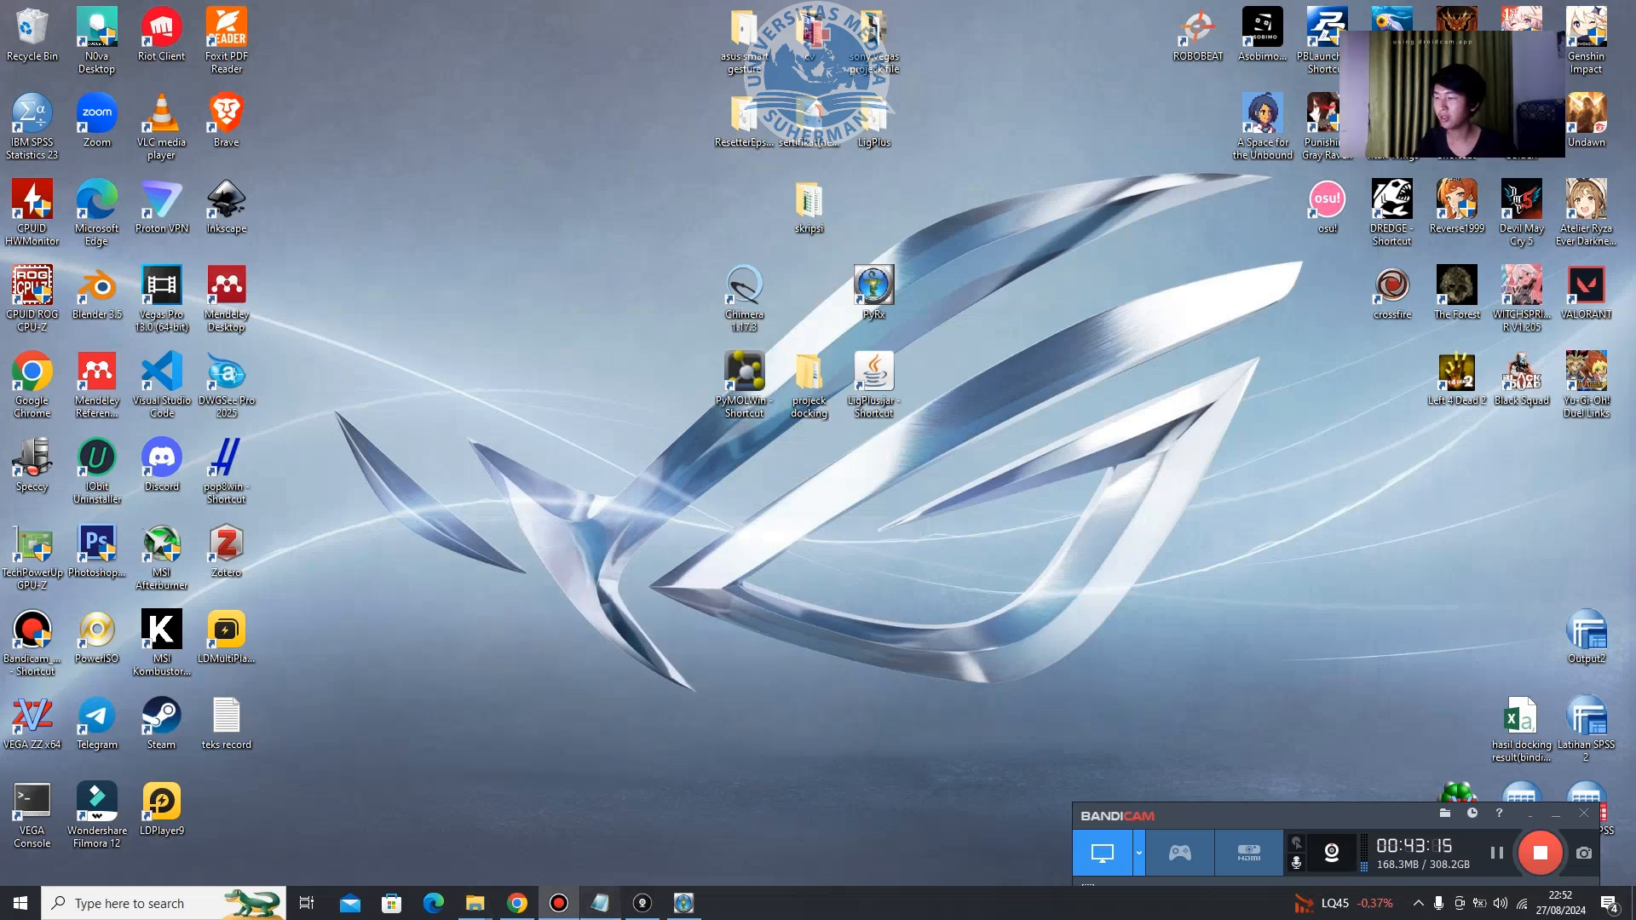
Review the visualization applications in the teks record notes, highlighting the PyMOL (3d visual) entry, and minimize the notes.
left_click(600, 903)
left_click(713, 713)
left_click_drag(698, 700, 628, 700)
left_click_drag(752, 685, 614, 731)
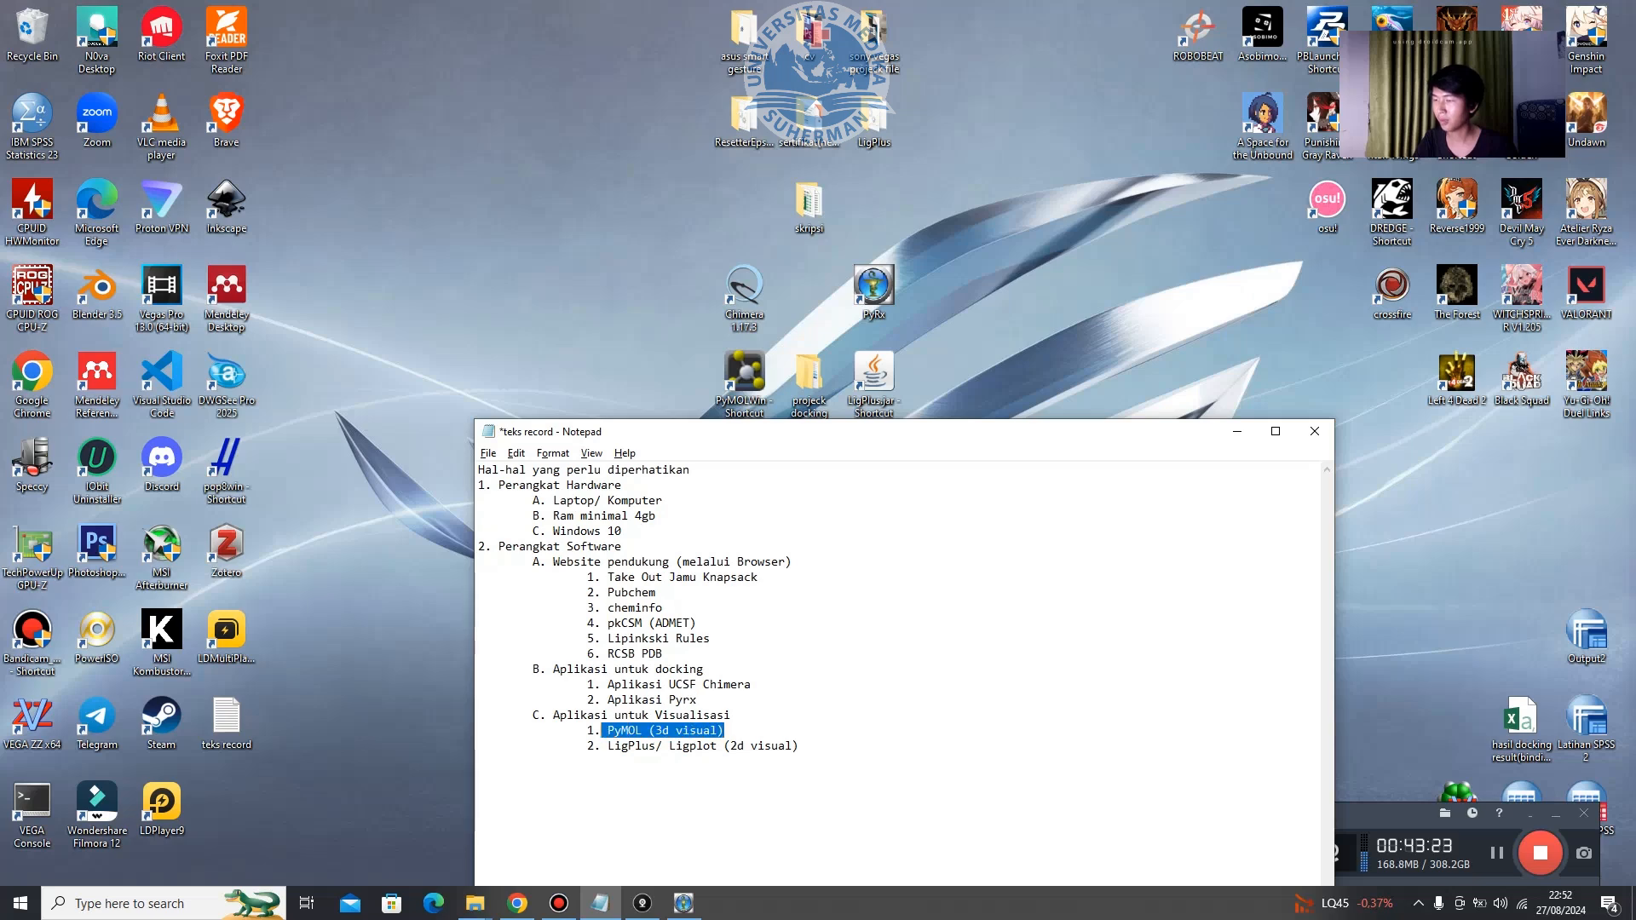
left_click(601, 904)
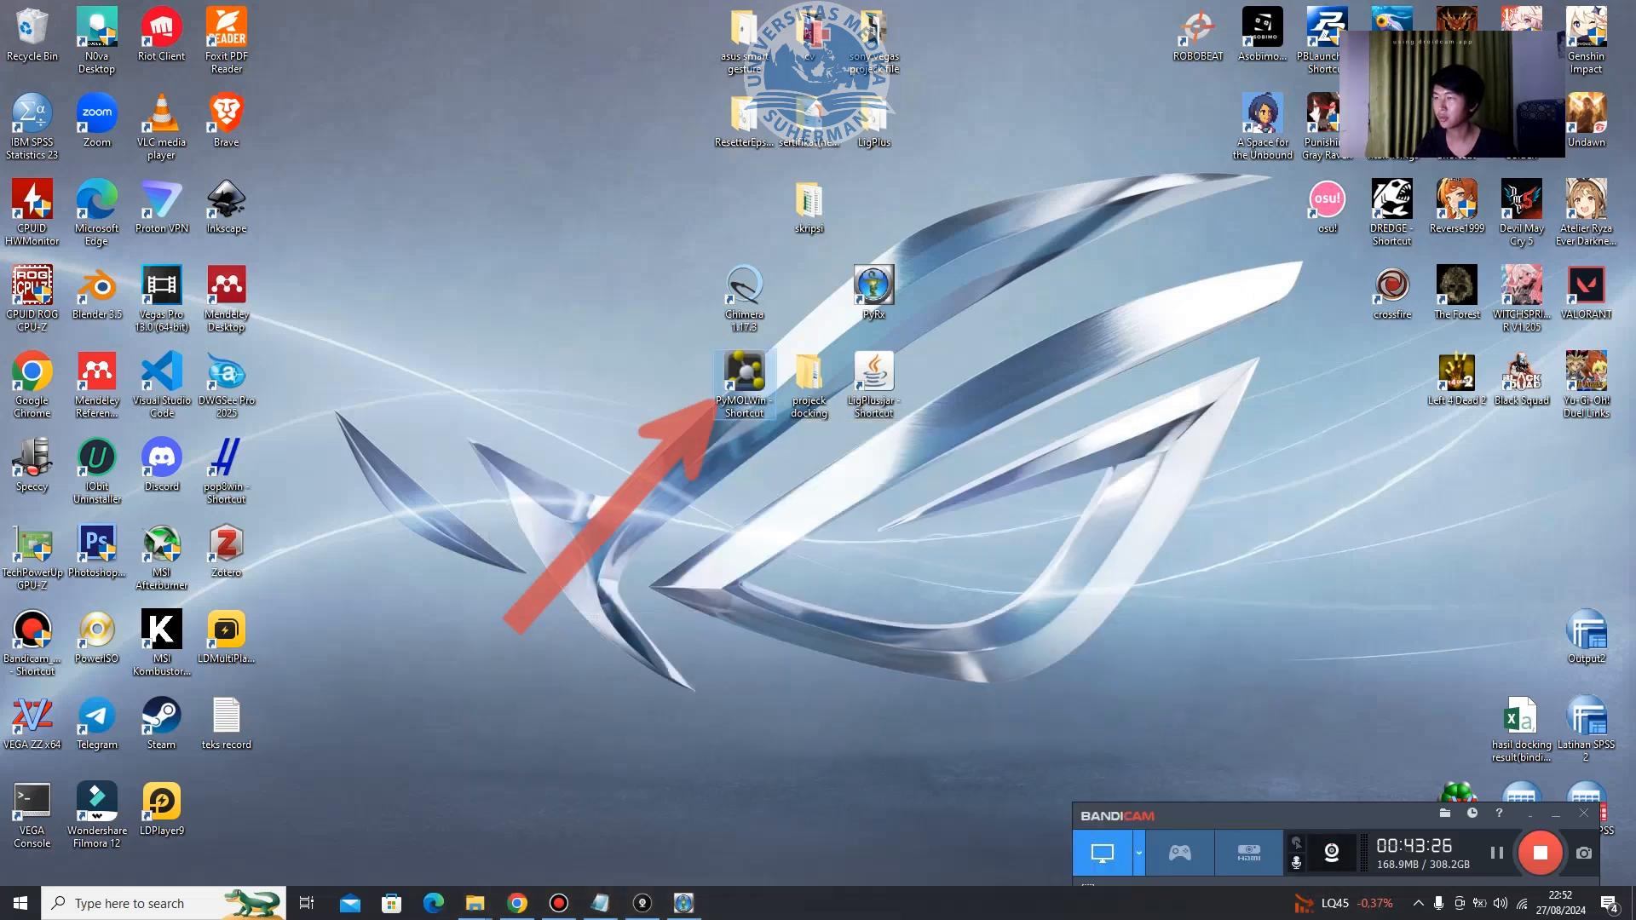
Launch PyMOL from the desktop, dismiss the activation prompt, and maximize the PyMOL window.
double_click(744, 383)
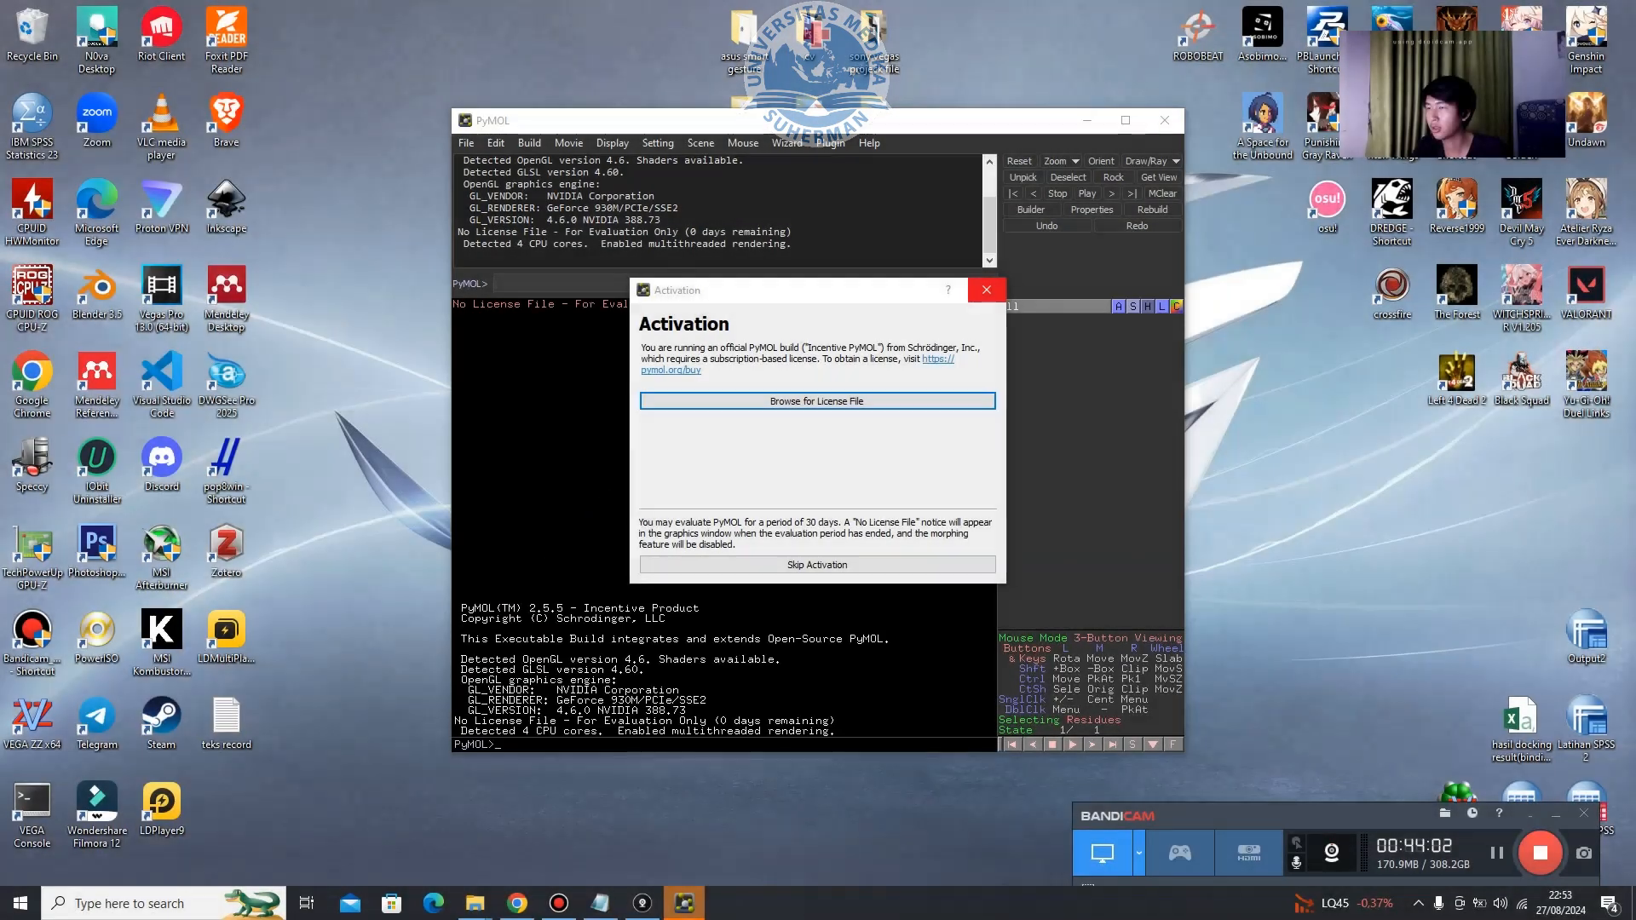
left_click(987, 290)
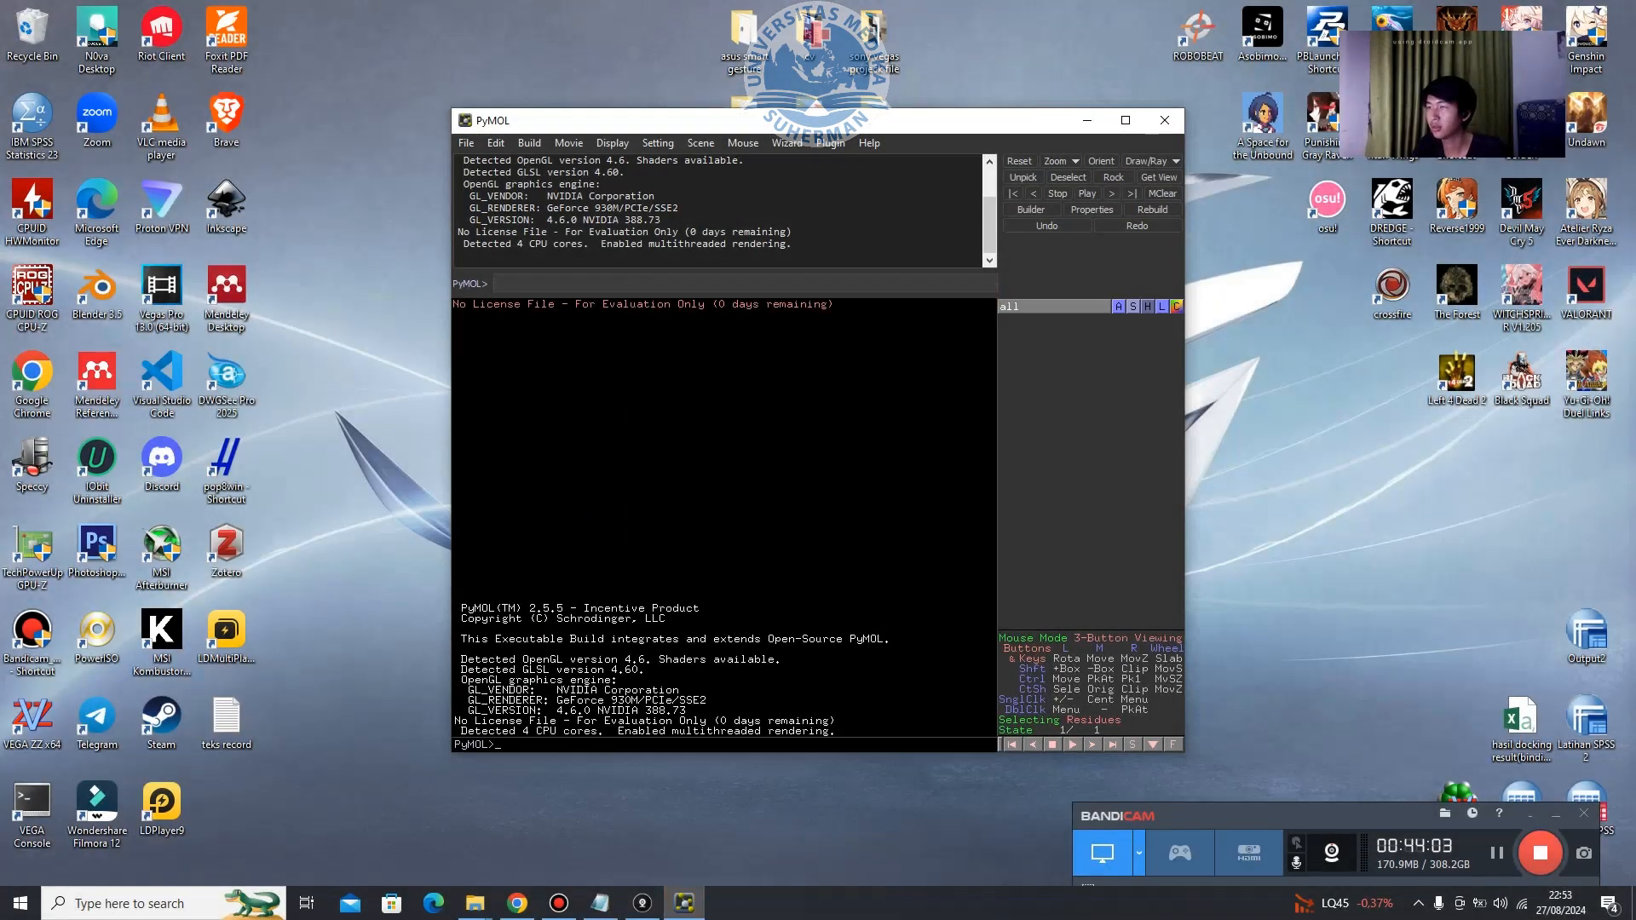
left_click_drag(878, 121, 735, 154)
left_click(981, 153)
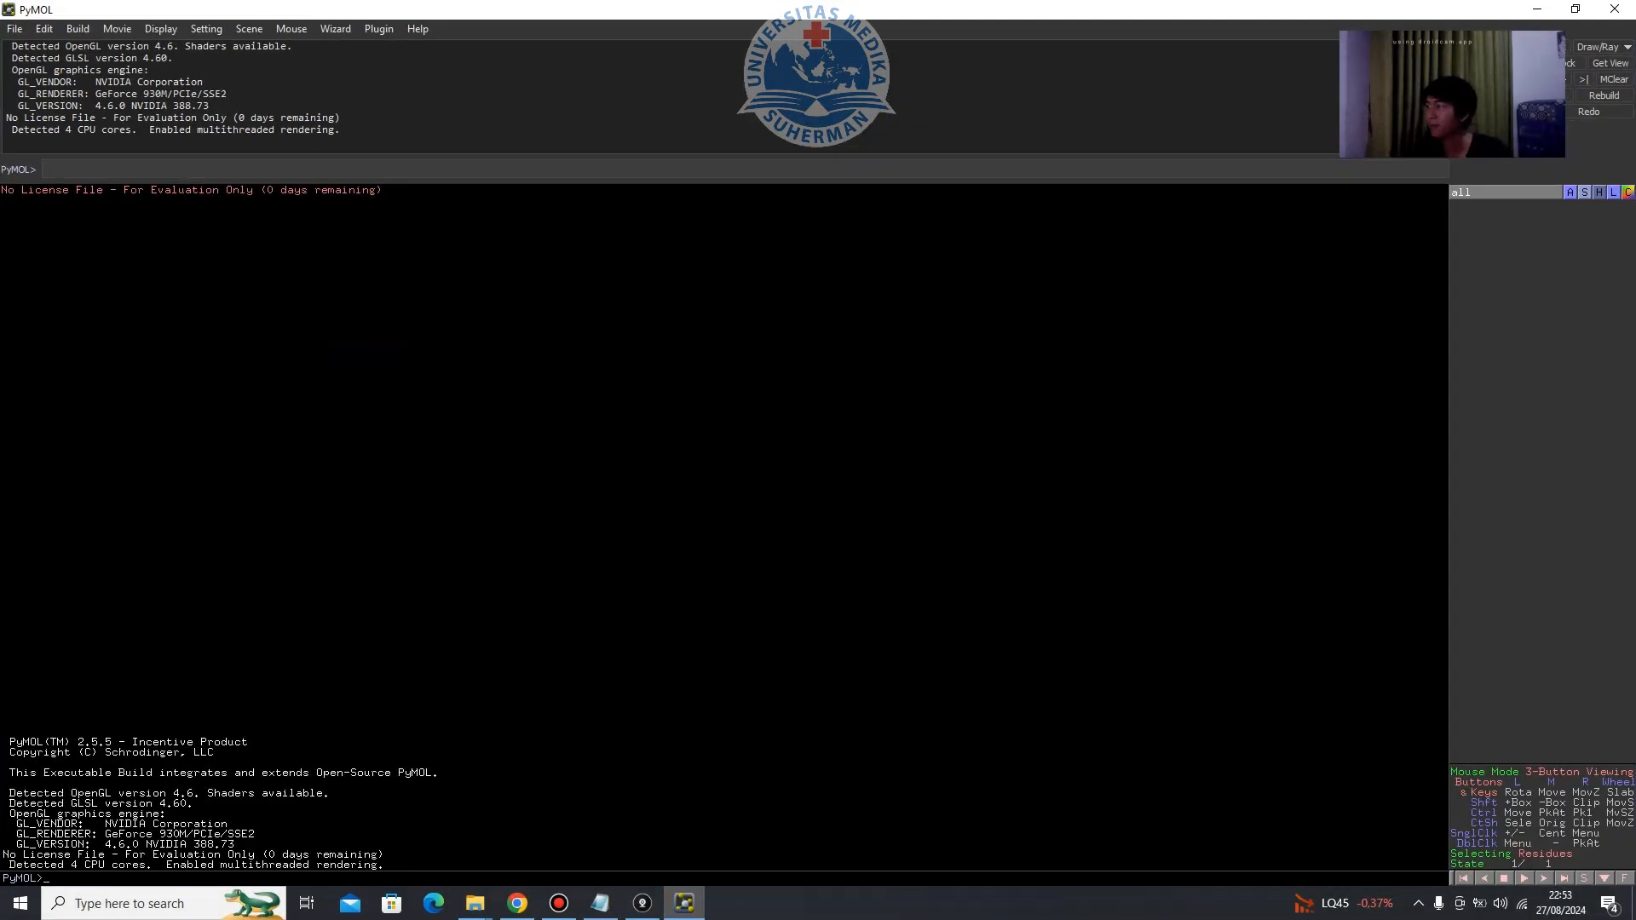
Browse for a file to open in Desktop > projeck docking > hasil docking > hasil docking enzim TMPK > Macromolecules > TMPK_Preparasi(docking).
left_click(15, 28)
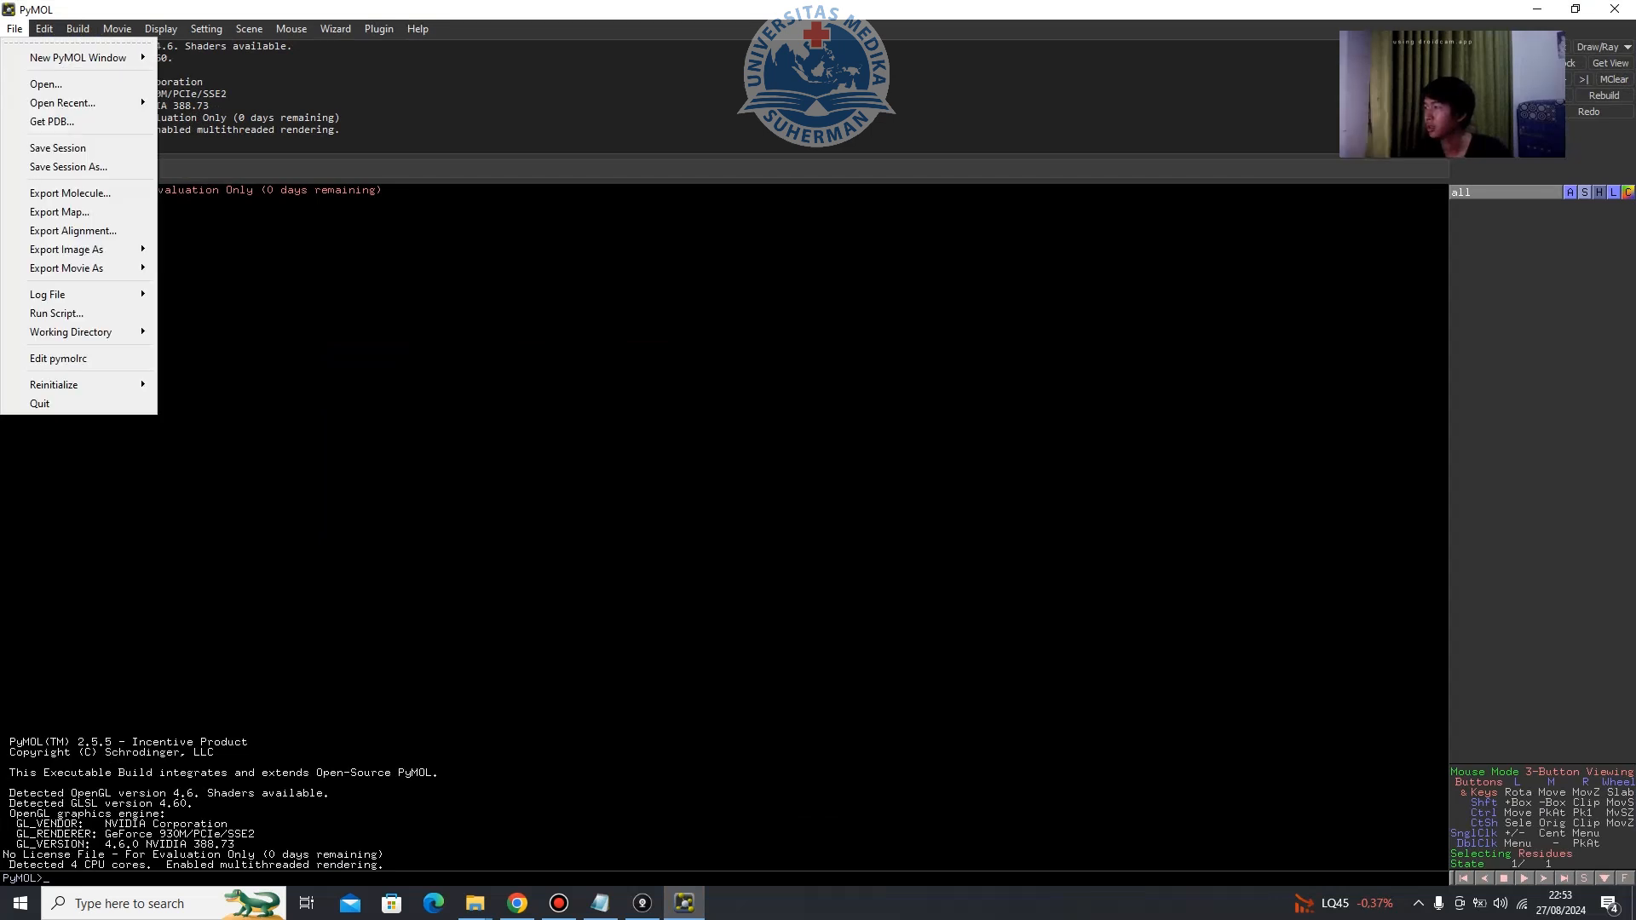
left_click(14, 28)
left_click(15, 28)
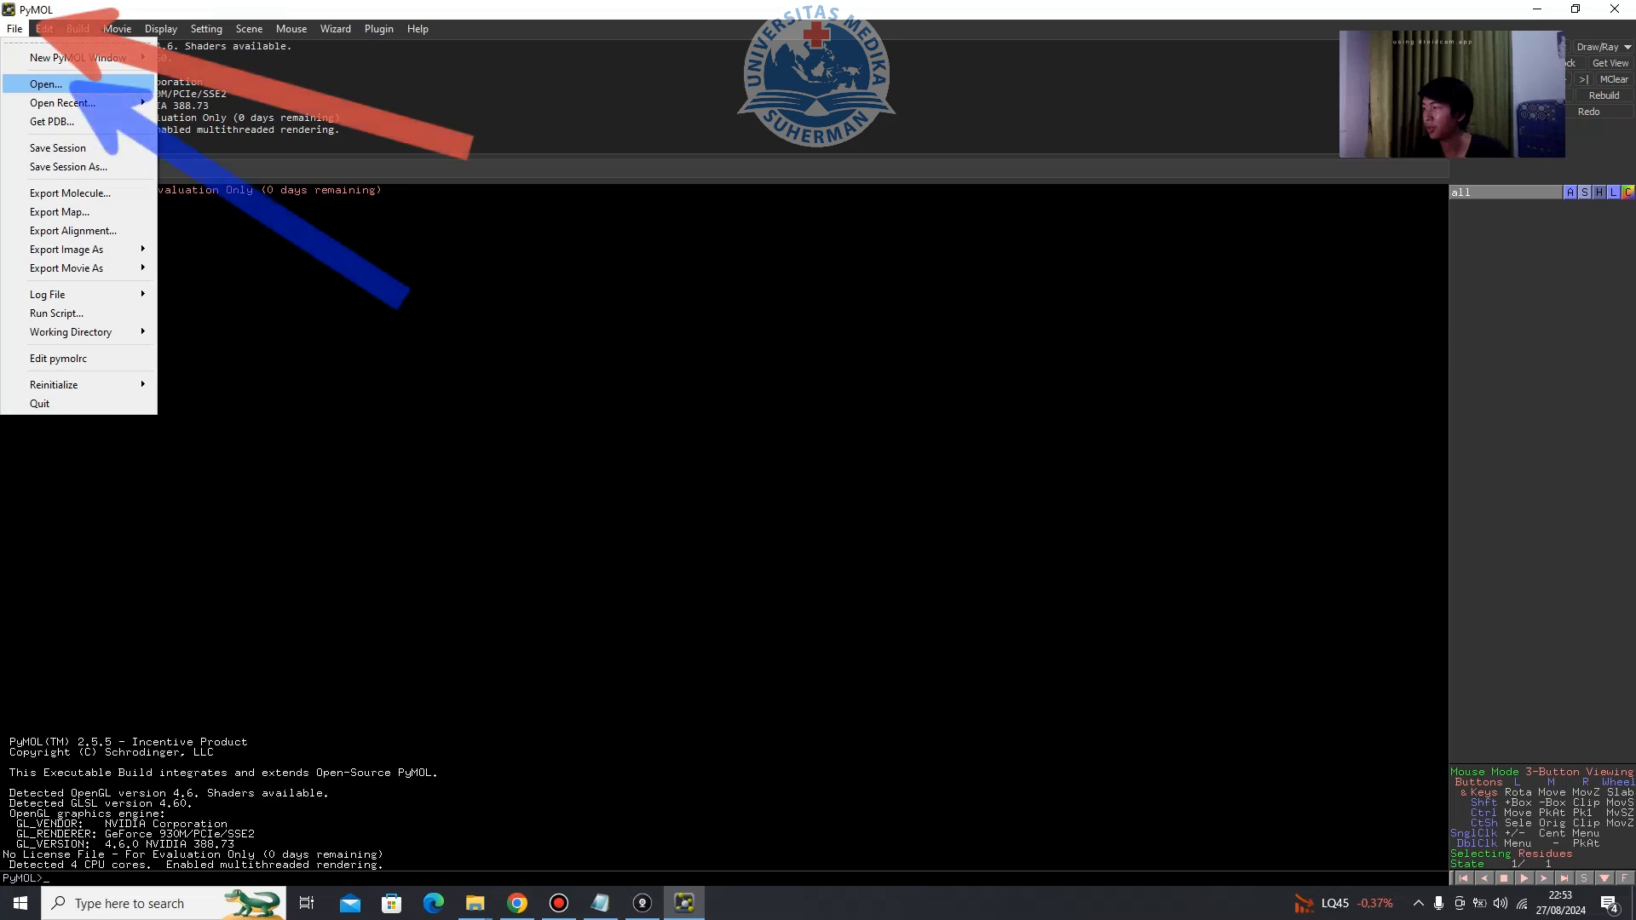
left_click(46, 83)
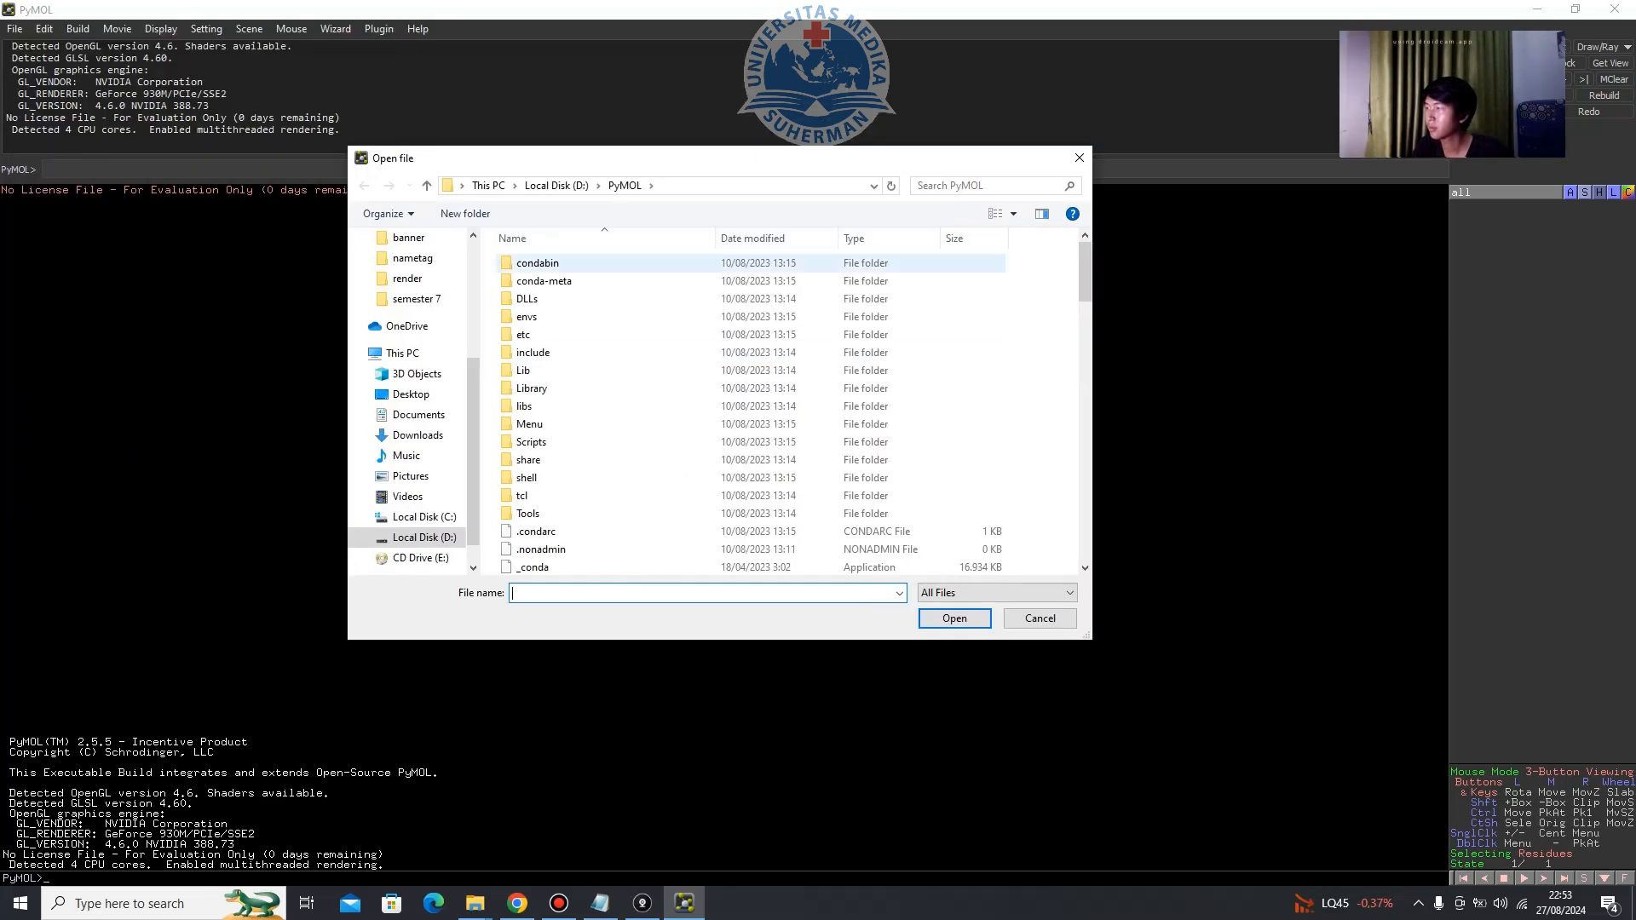
scroll(409, 384, "up", 4)
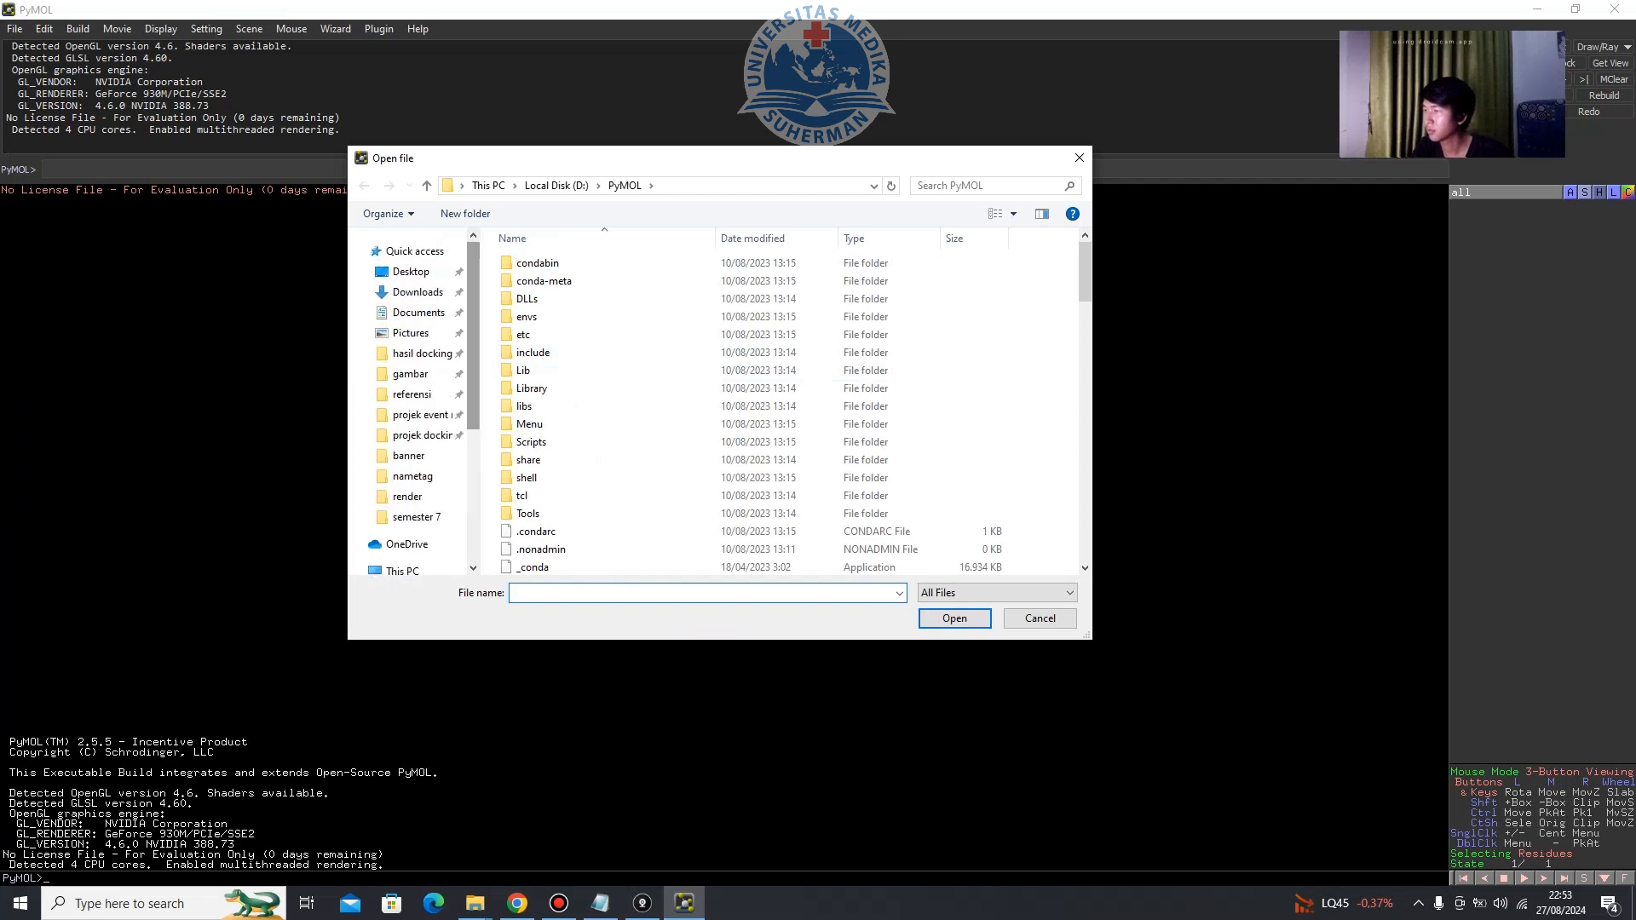
left_click(411, 271)
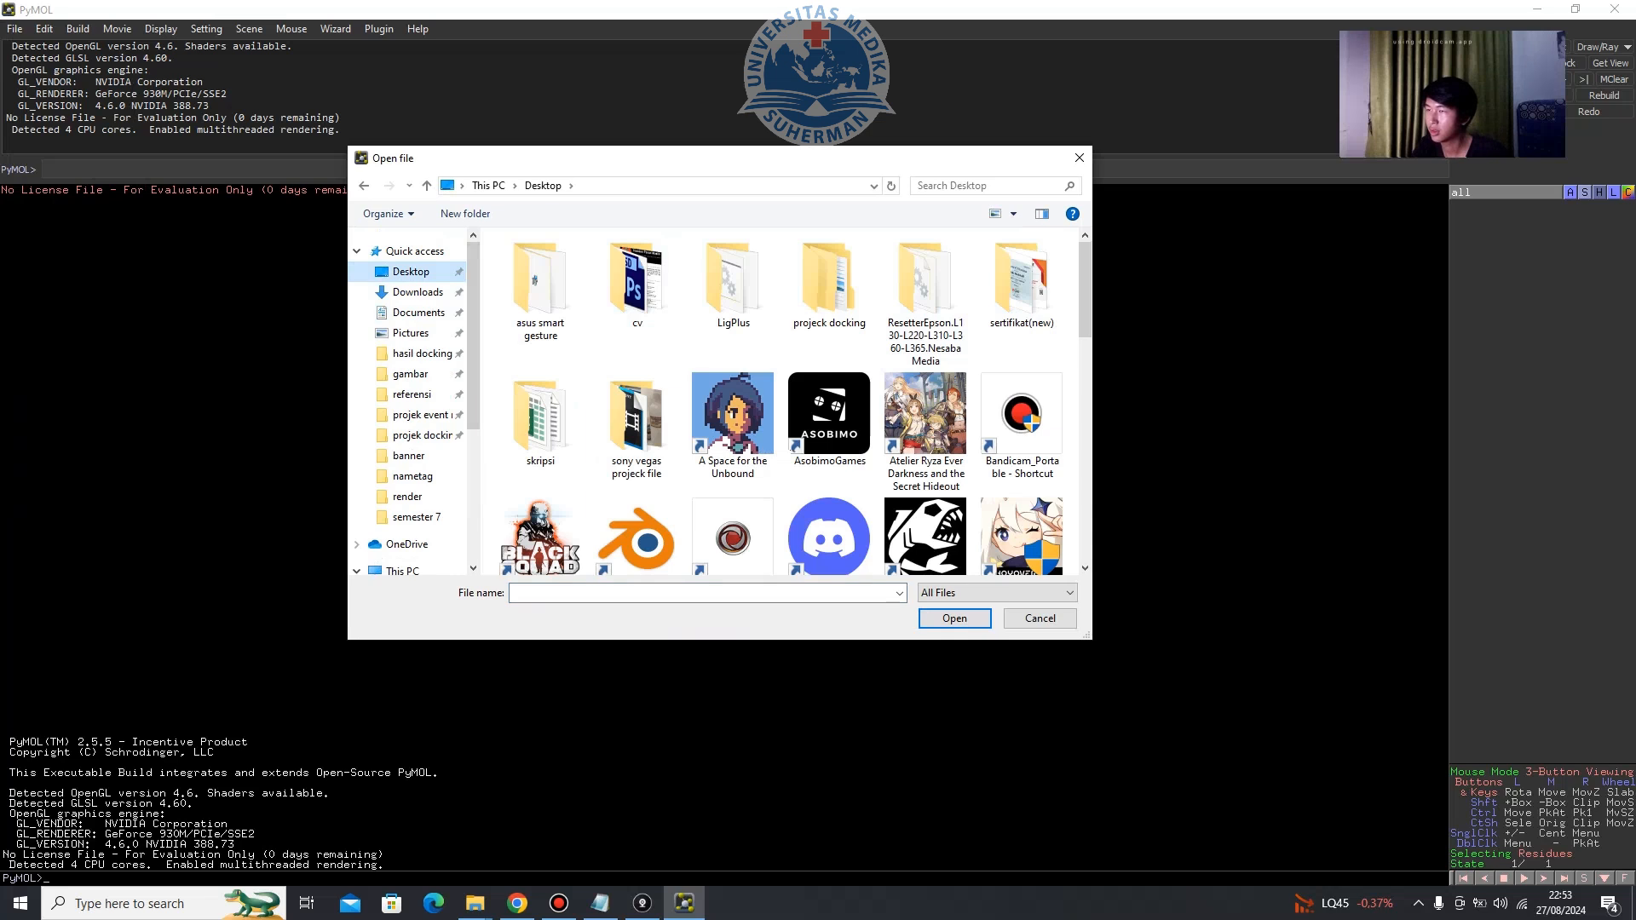
double_click(828, 281)
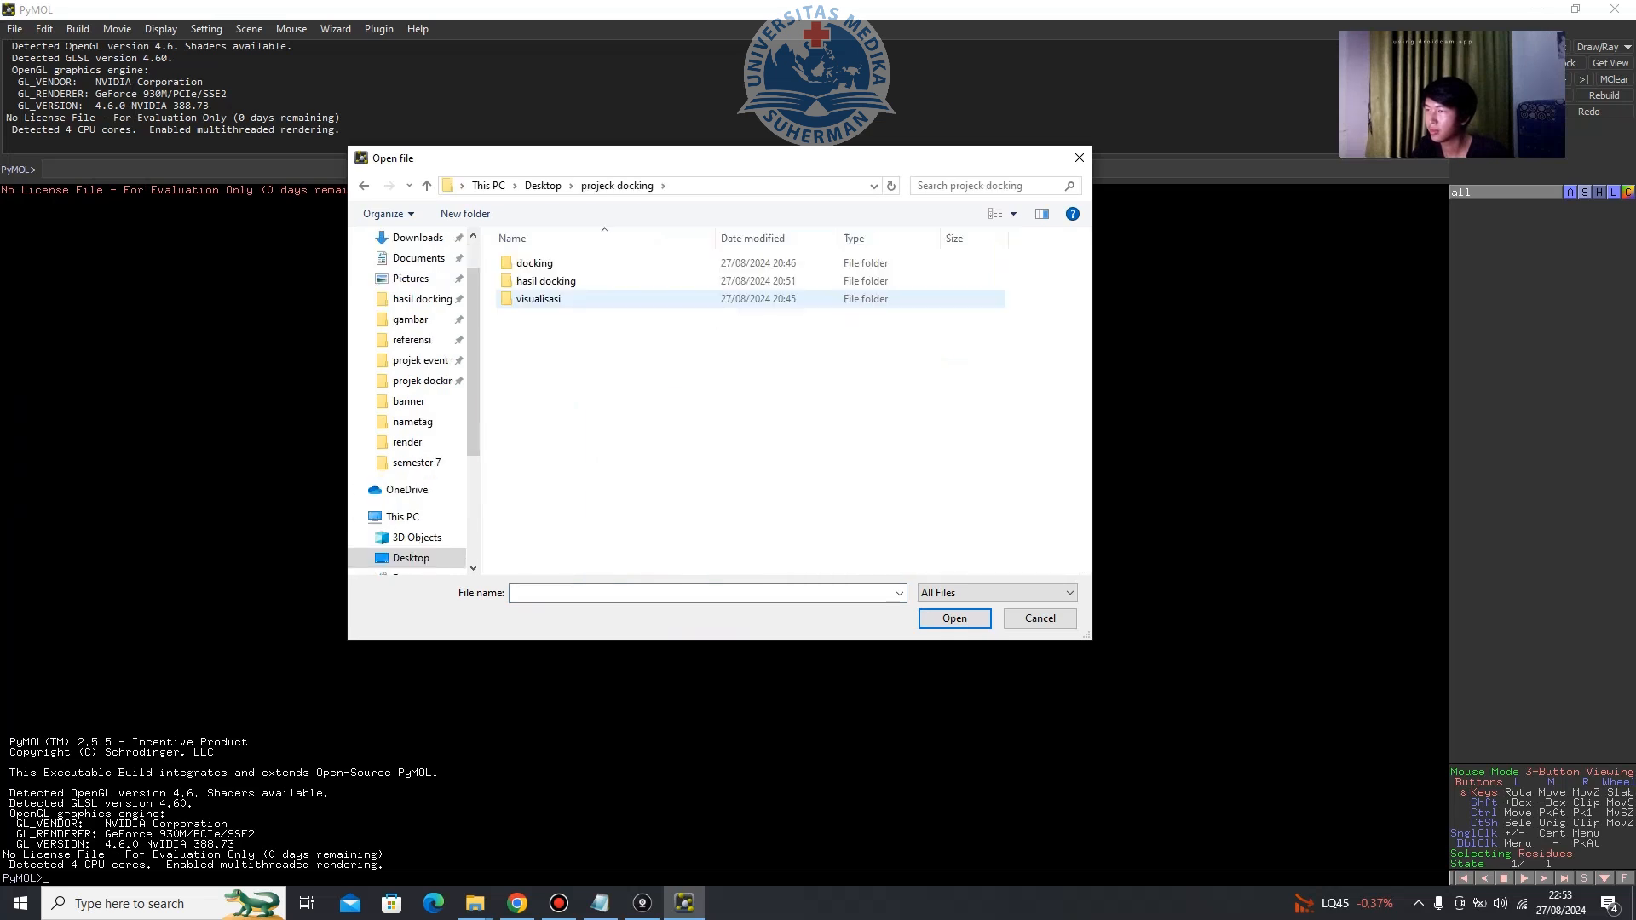
left_click(545, 281)
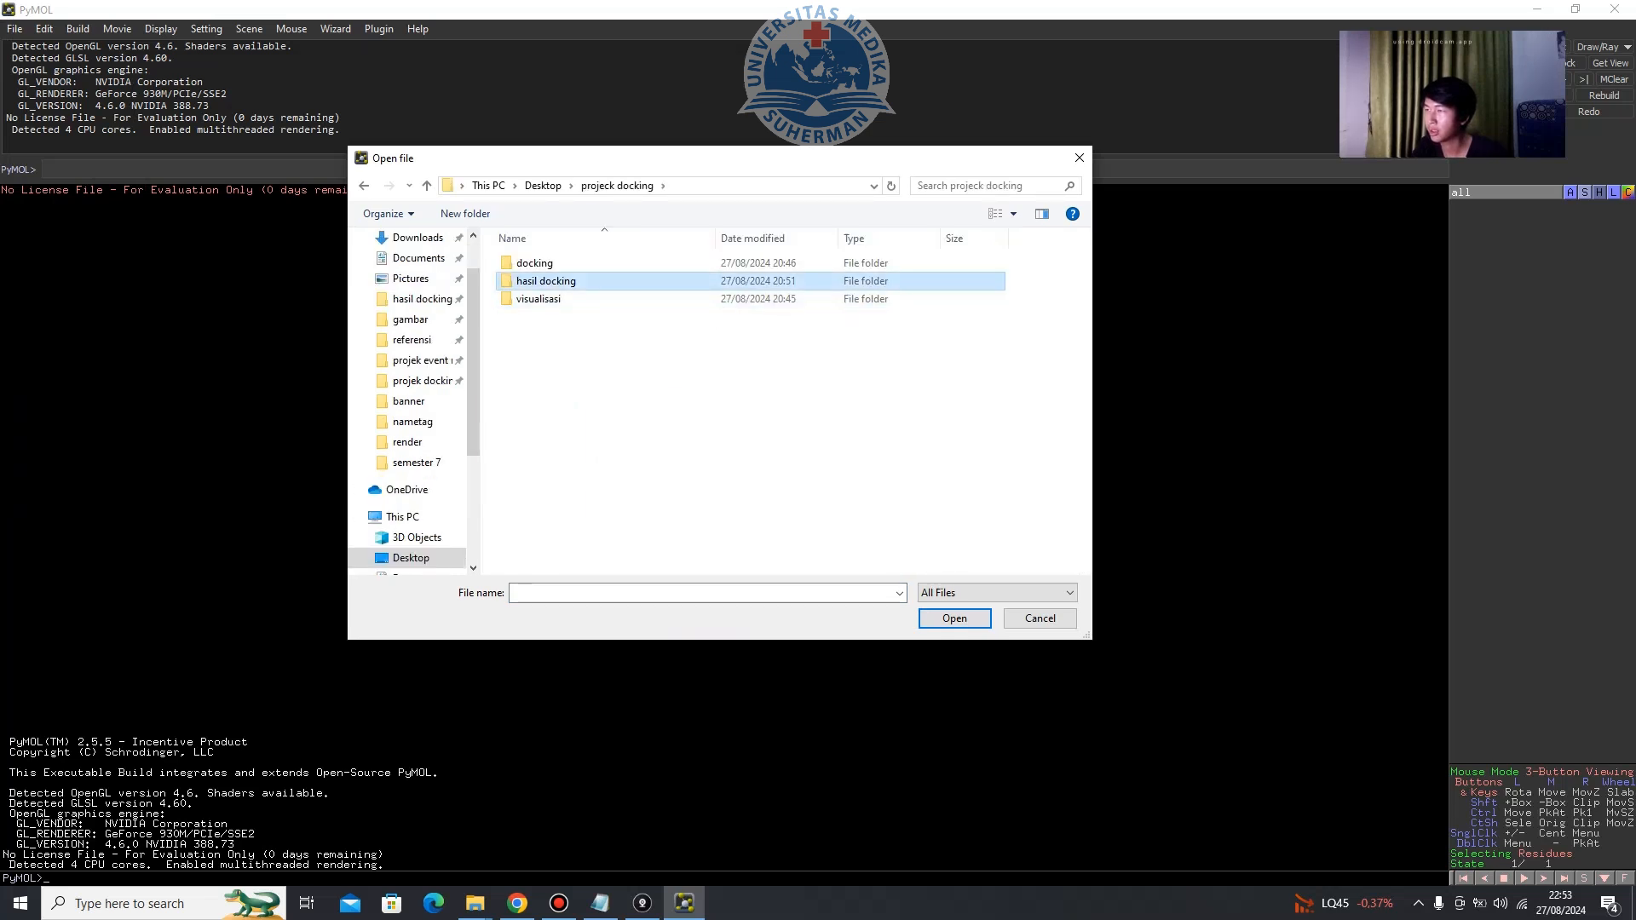
double_click(545, 281)
double_click(570, 263)
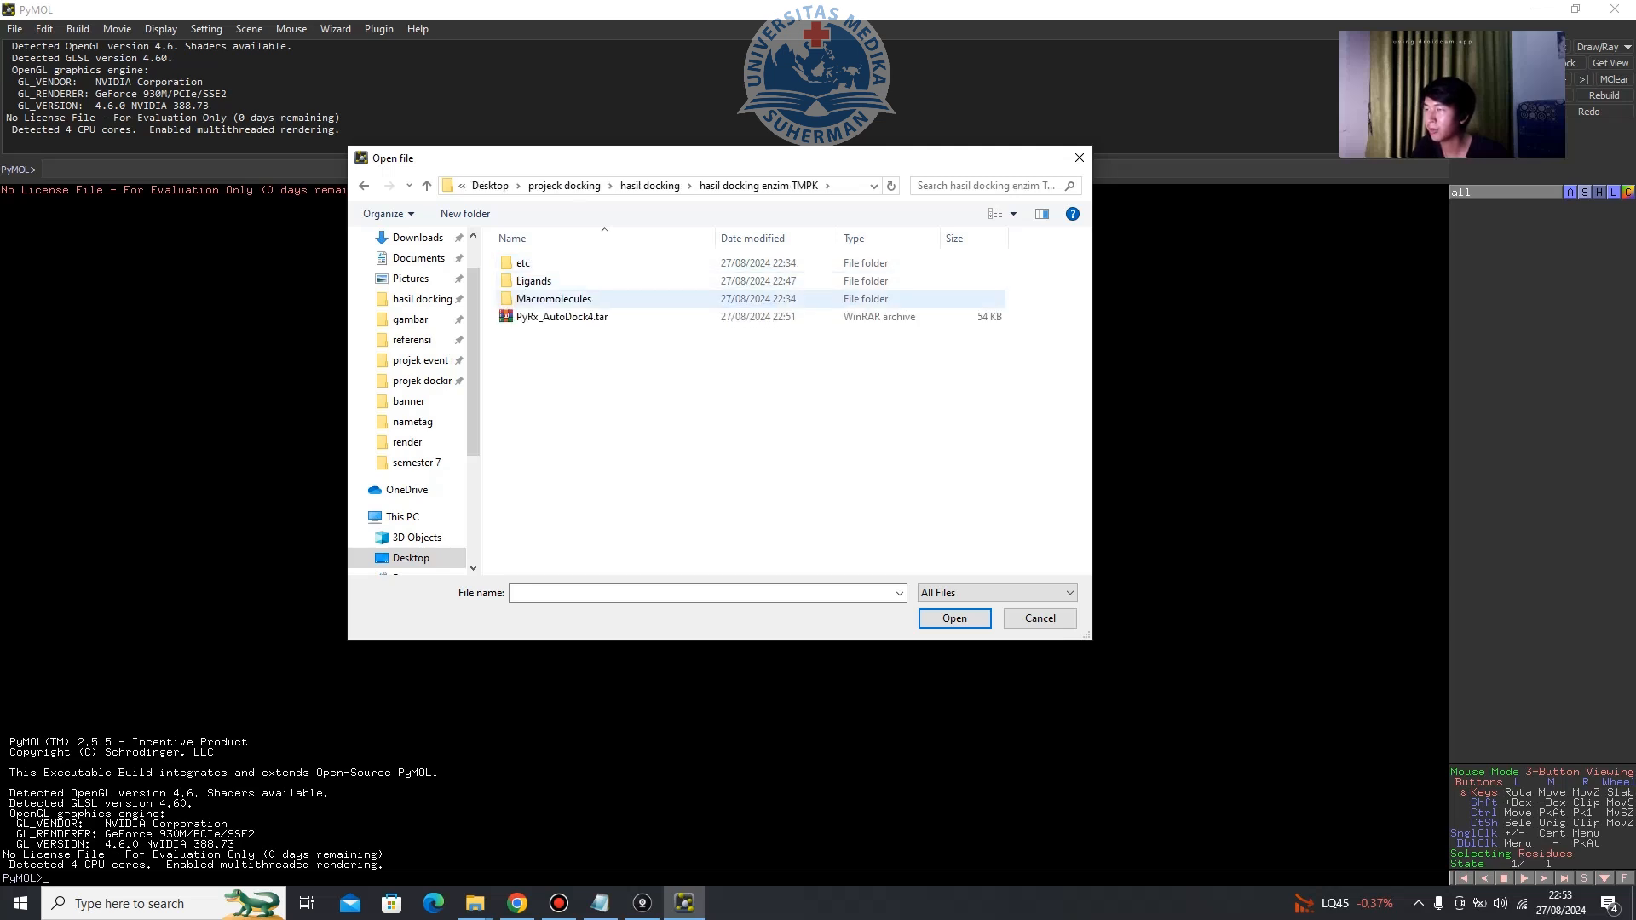
double_click(554, 299)
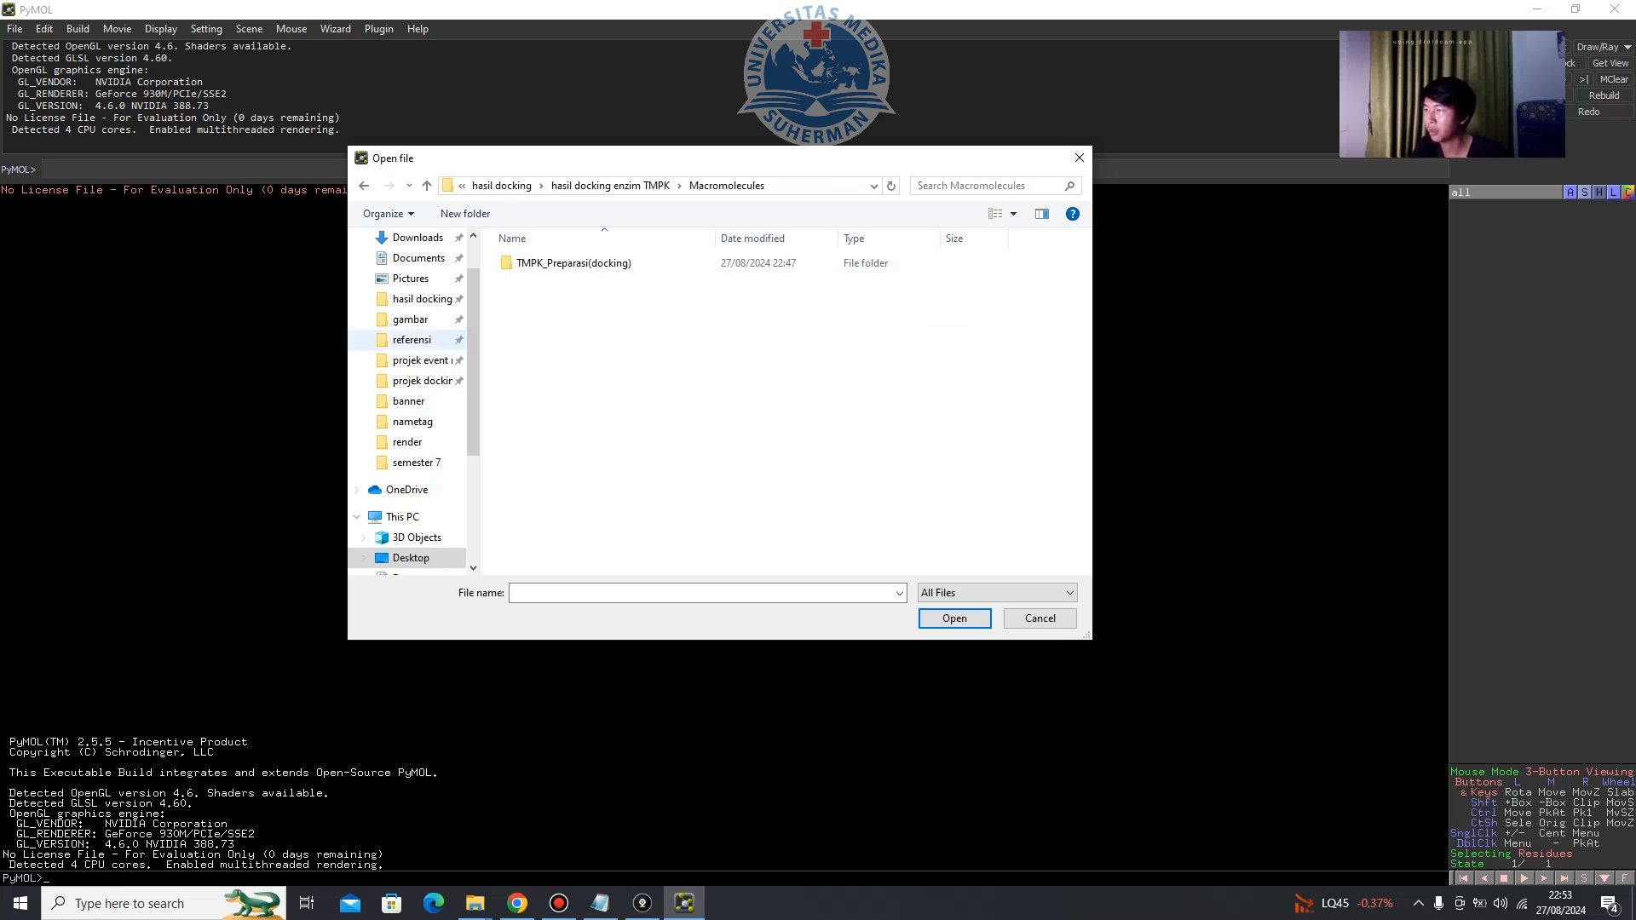
double_click(573, 263)
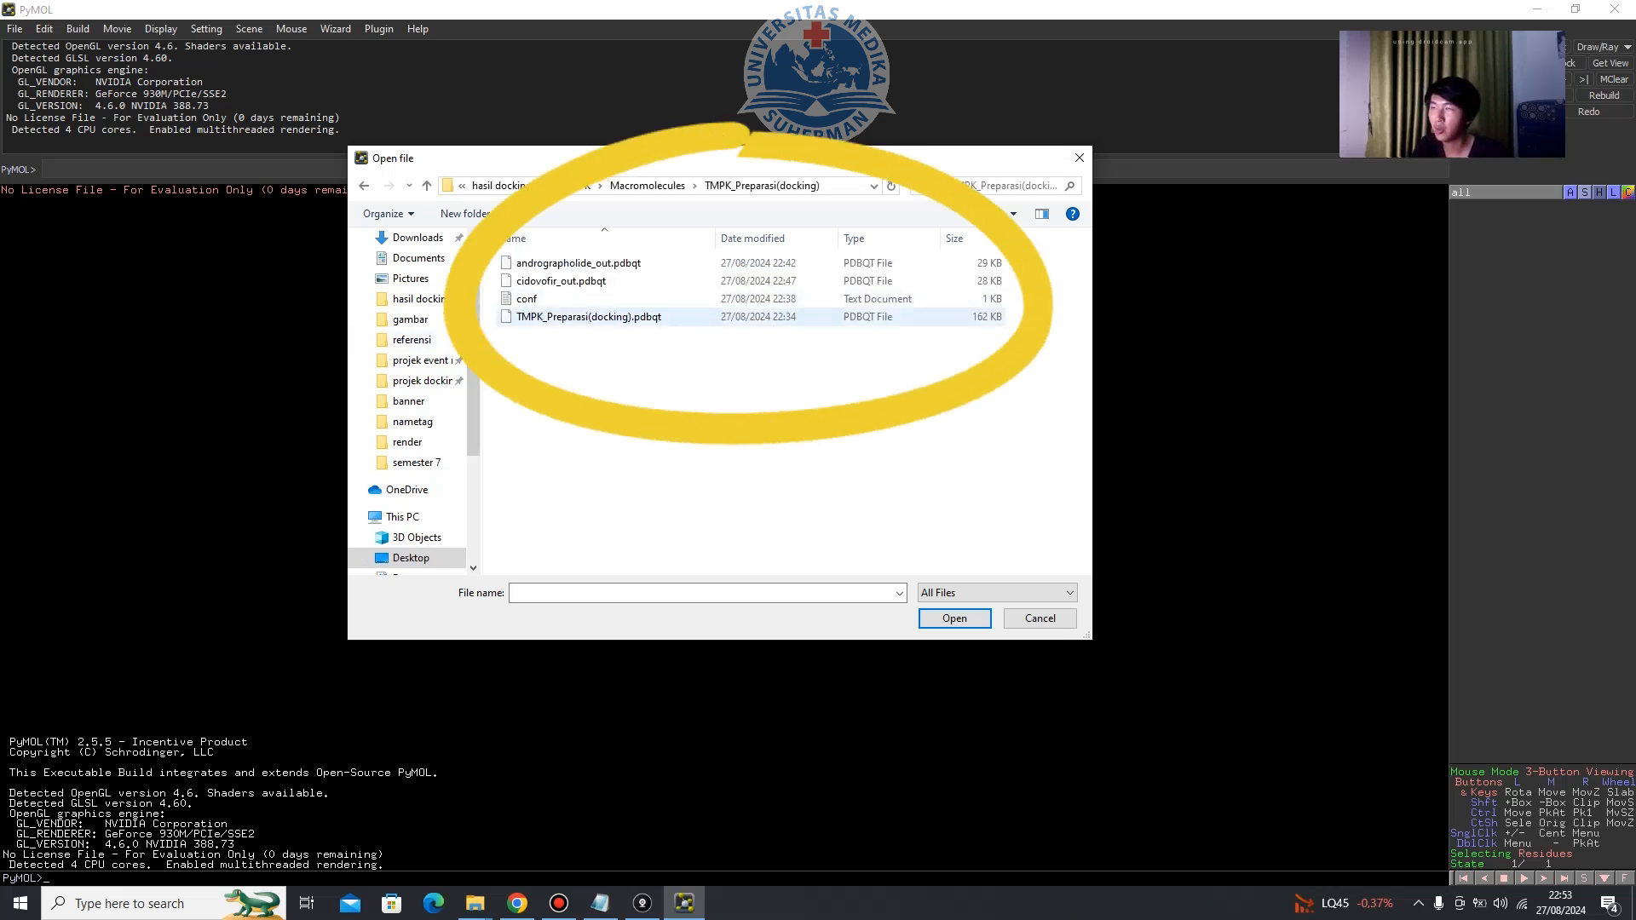
Review the receptor file TMPK_Preparasi(docking).pdbqt against the andrographolide_out.pdbqt and cidovofir_out.pdbqt ligand outputs.
left_click(588, 317)
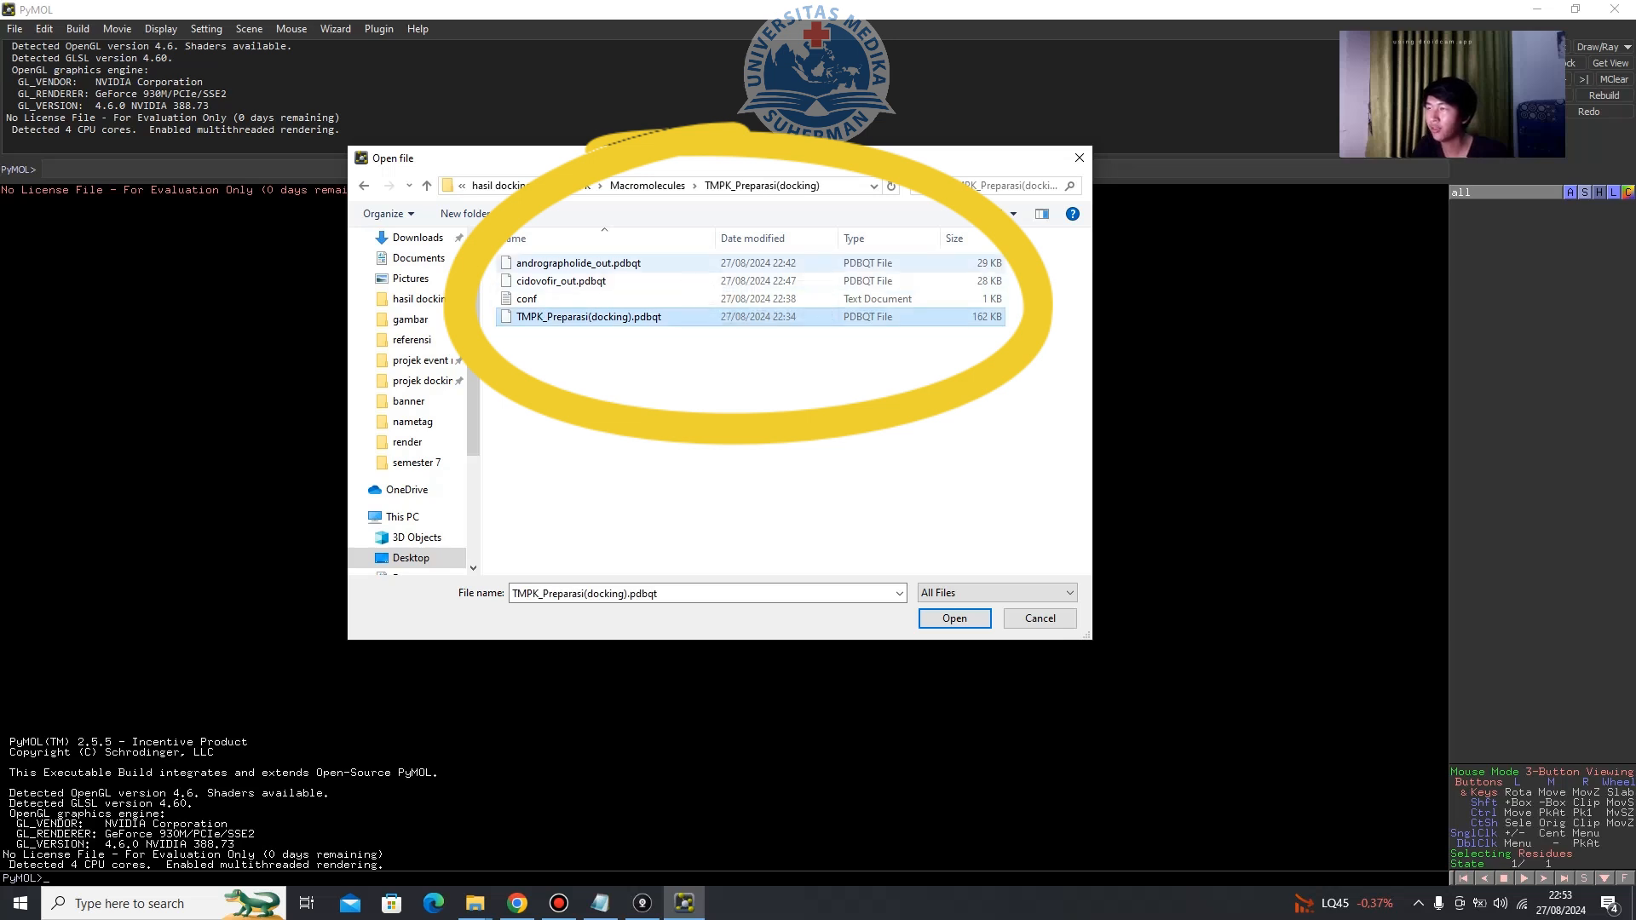
left_click(647, 263)
left_click(665, 317)
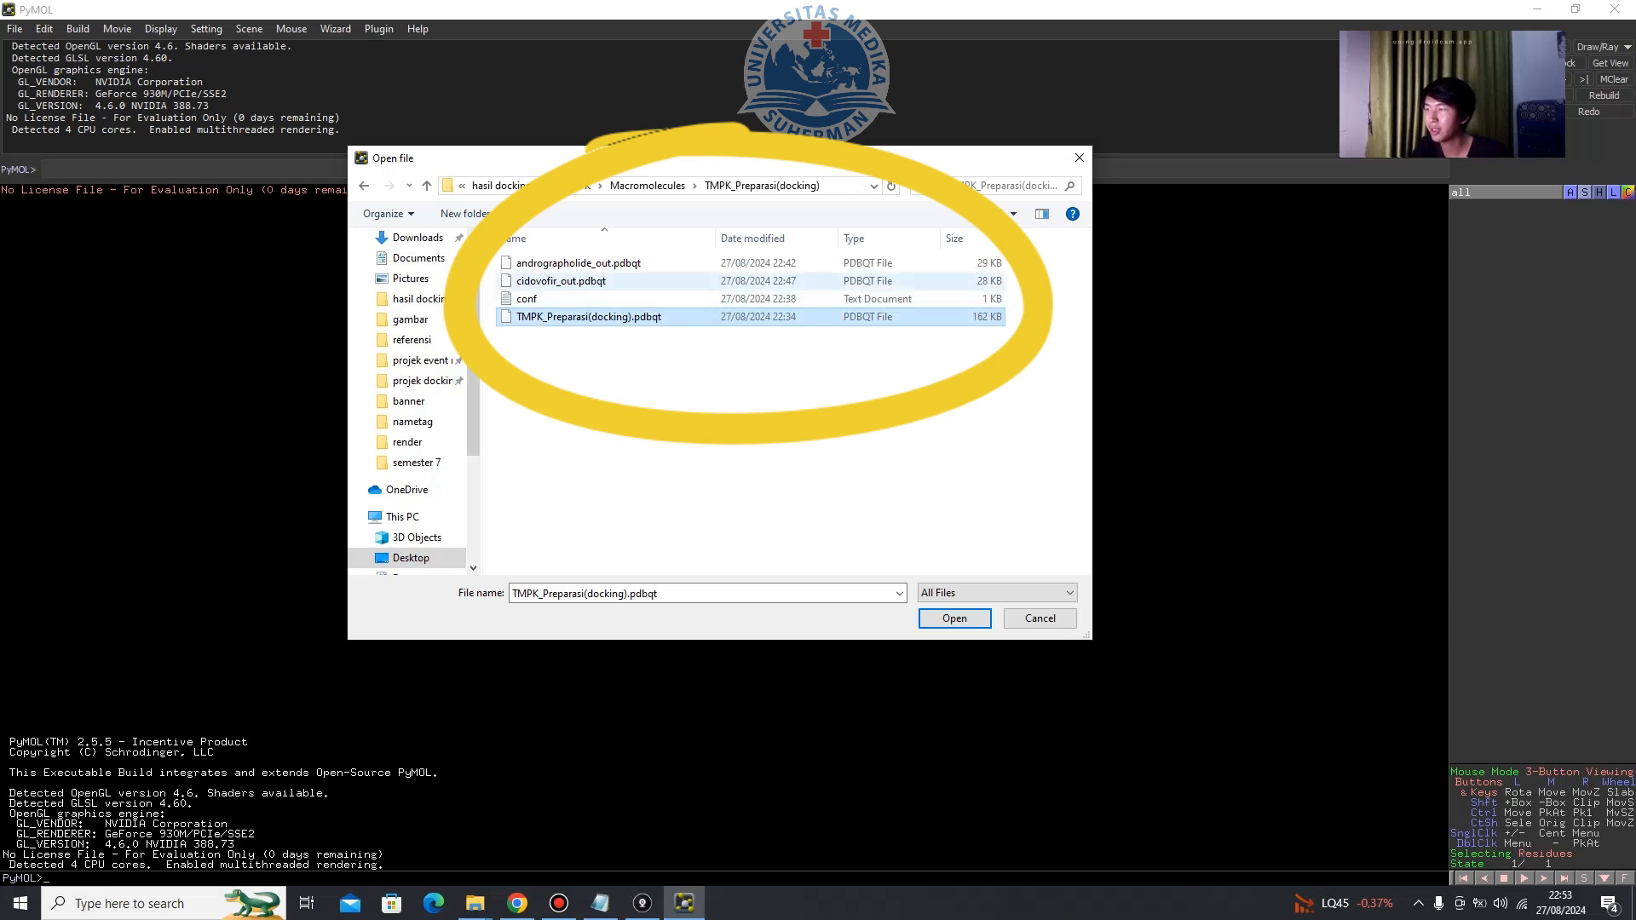
left_click(648, 281)
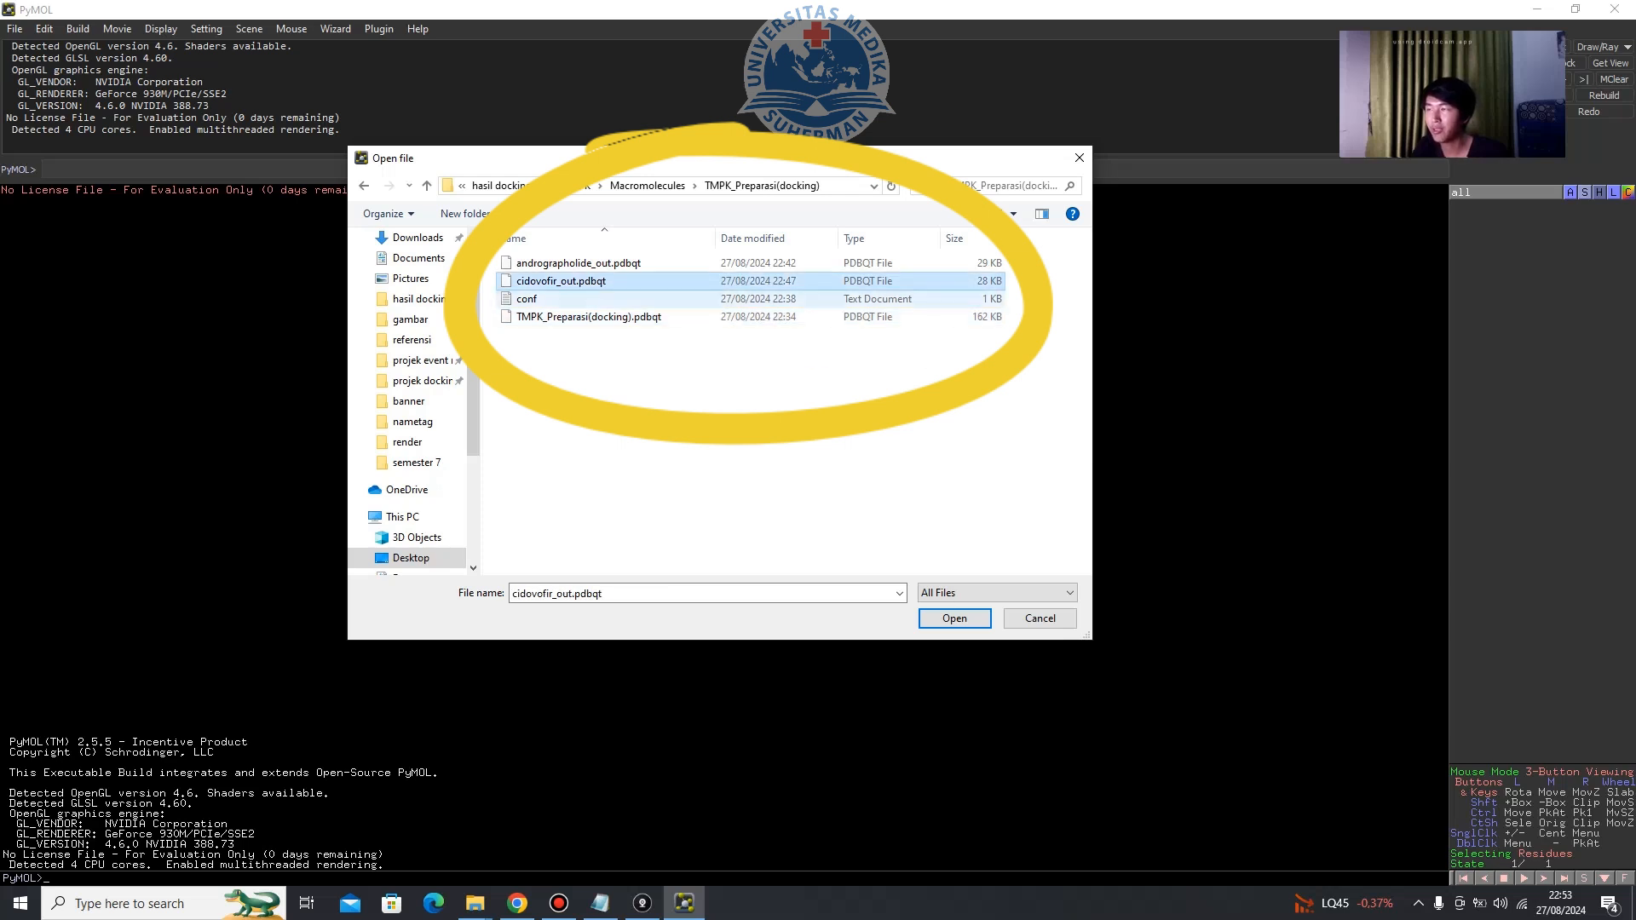
left_click(631, 317)
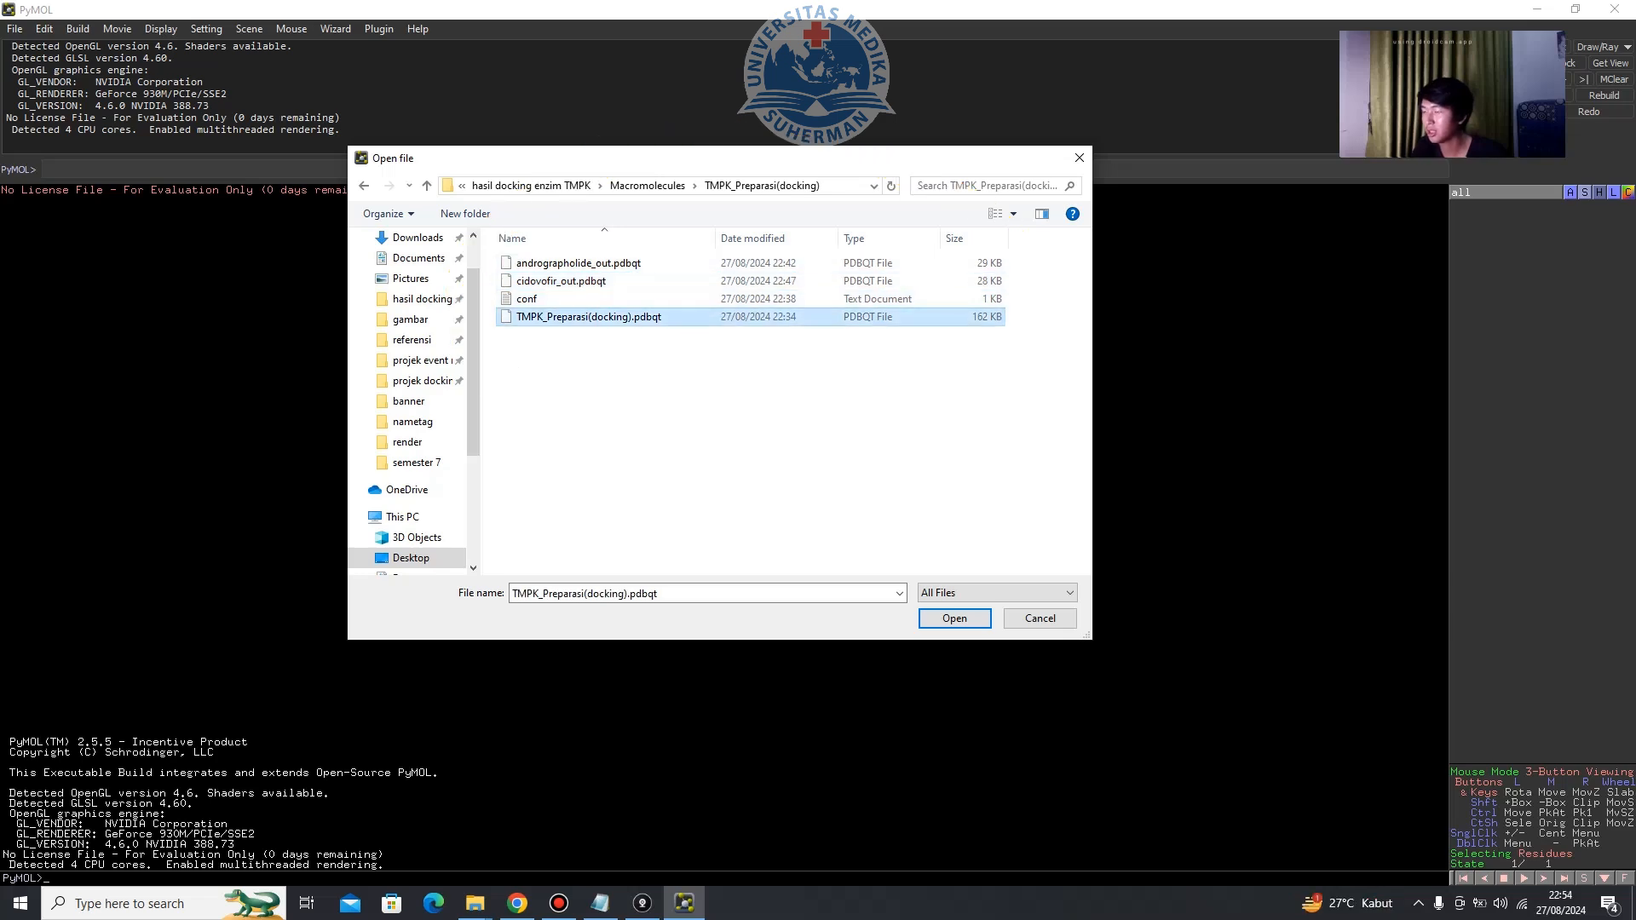
left_click(517, 904)
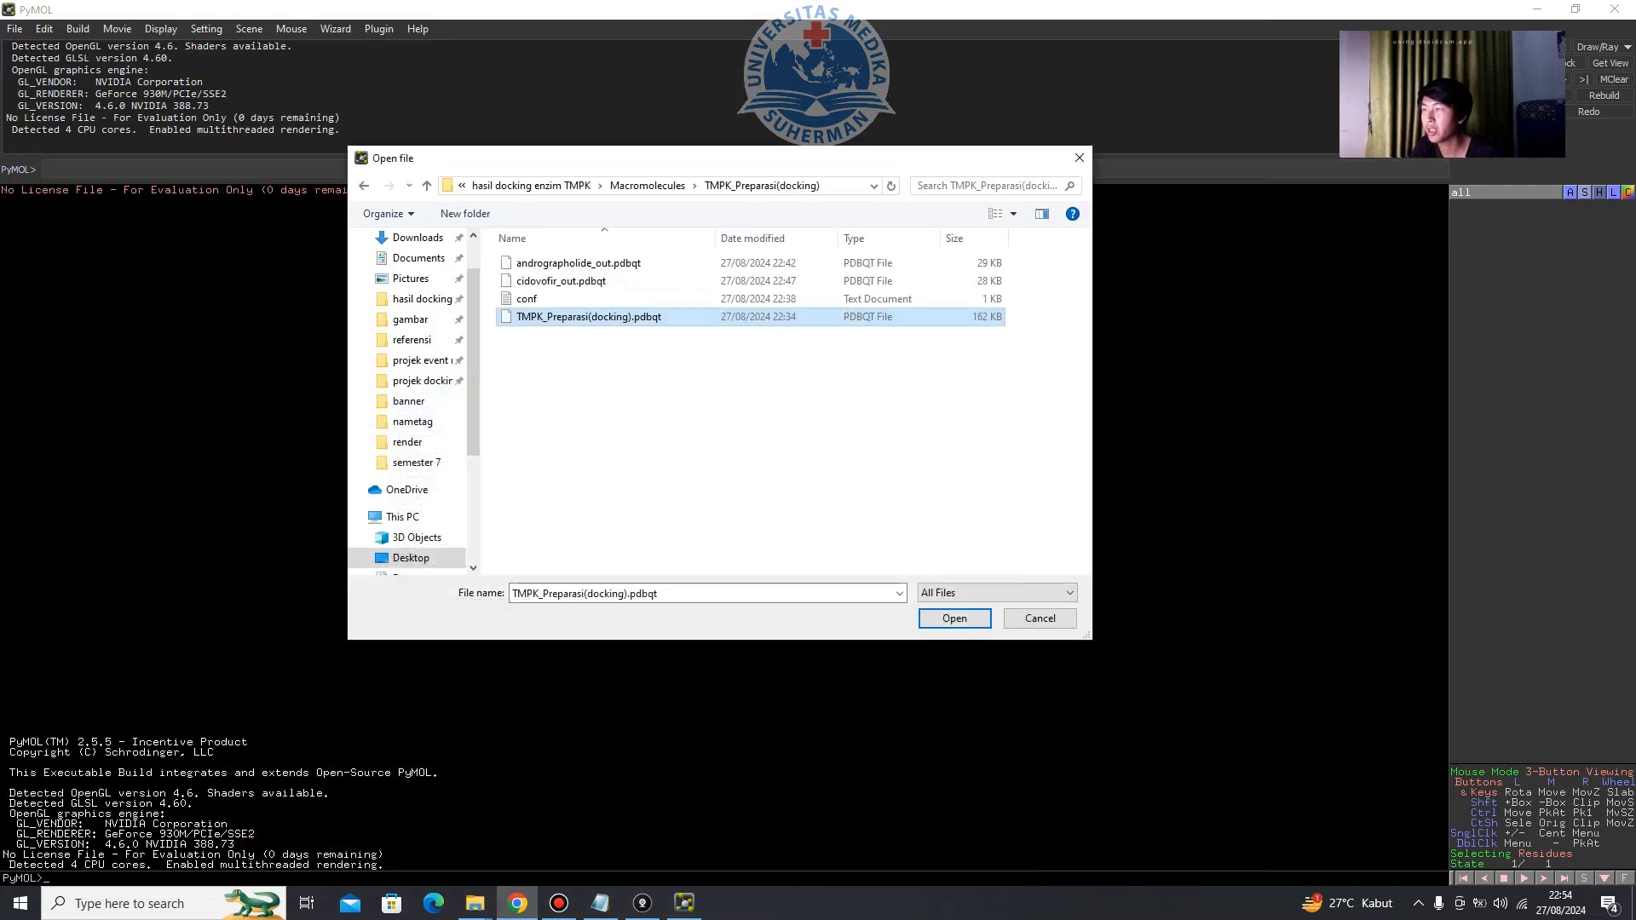
left_click(1157, 17)
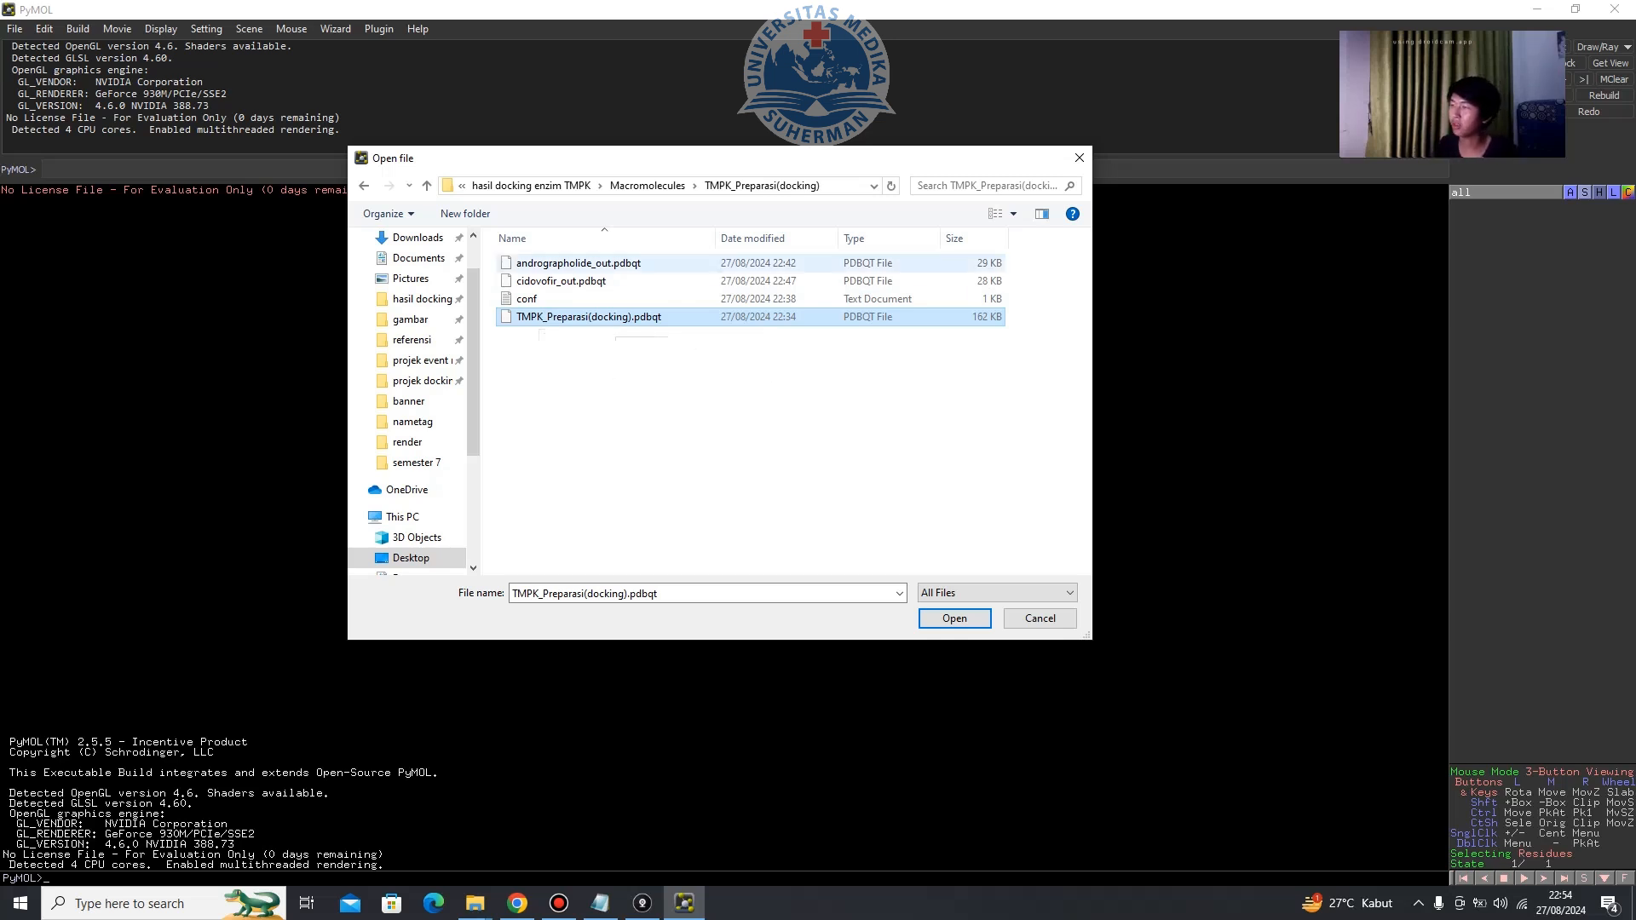
Load andrographolide_out.pdbqt and TMPK_Preparasi(docking).pdbqt together.
left_click(579, 264, "ctrl")
left_click(682, 384)
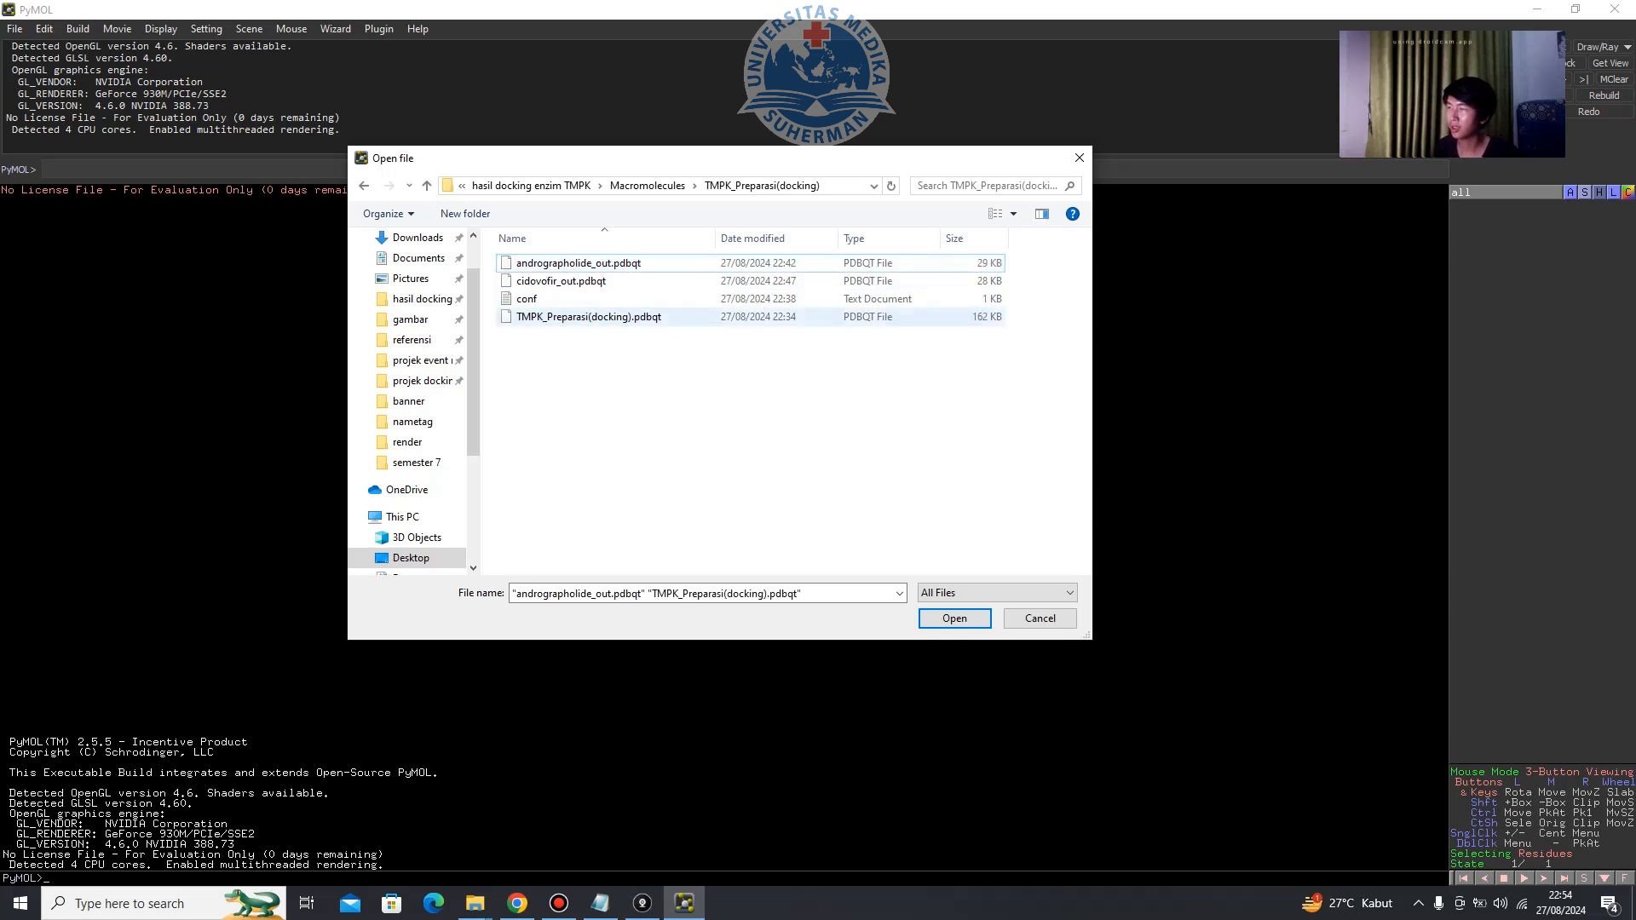
left_click(588, 317)
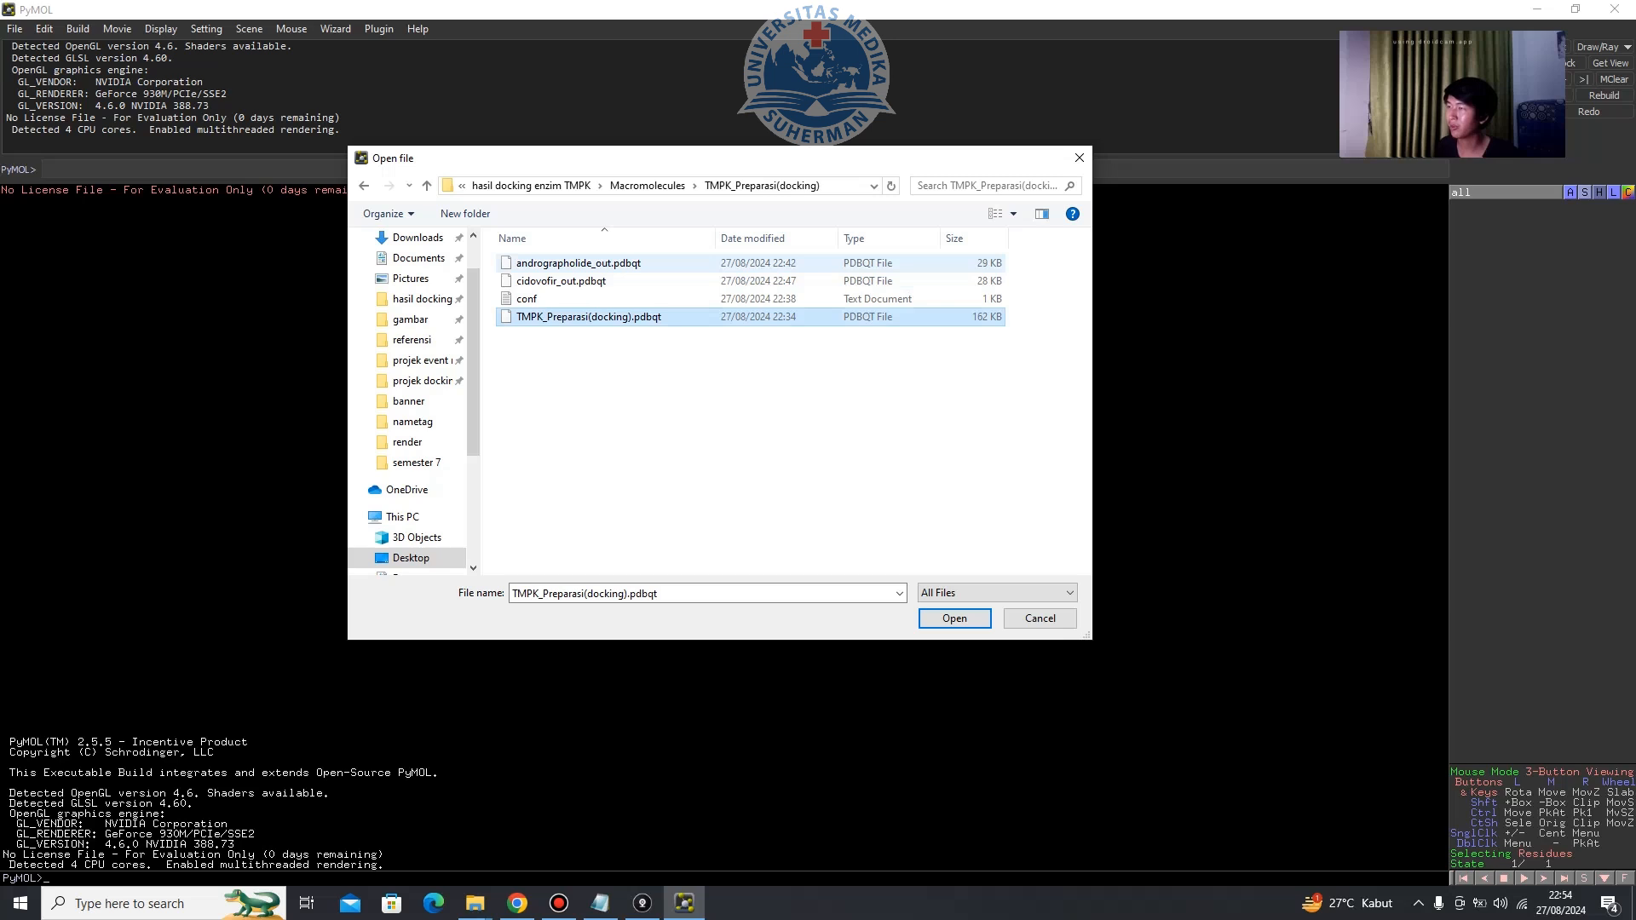
left_click(655, 264, "ctrl")
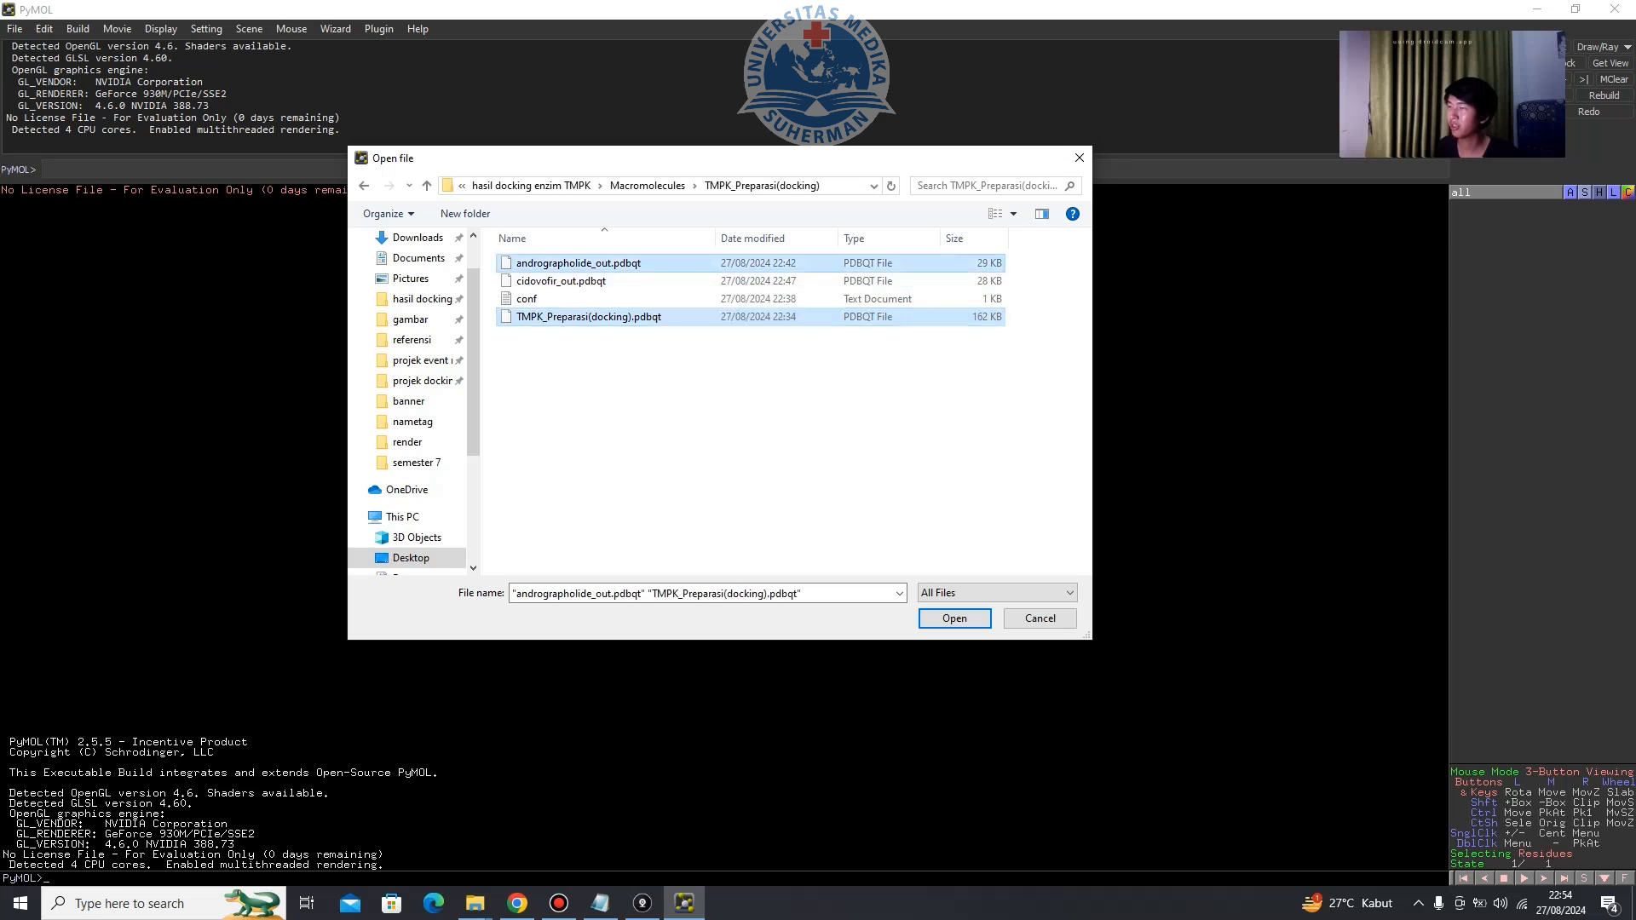
left_click(954, 618)
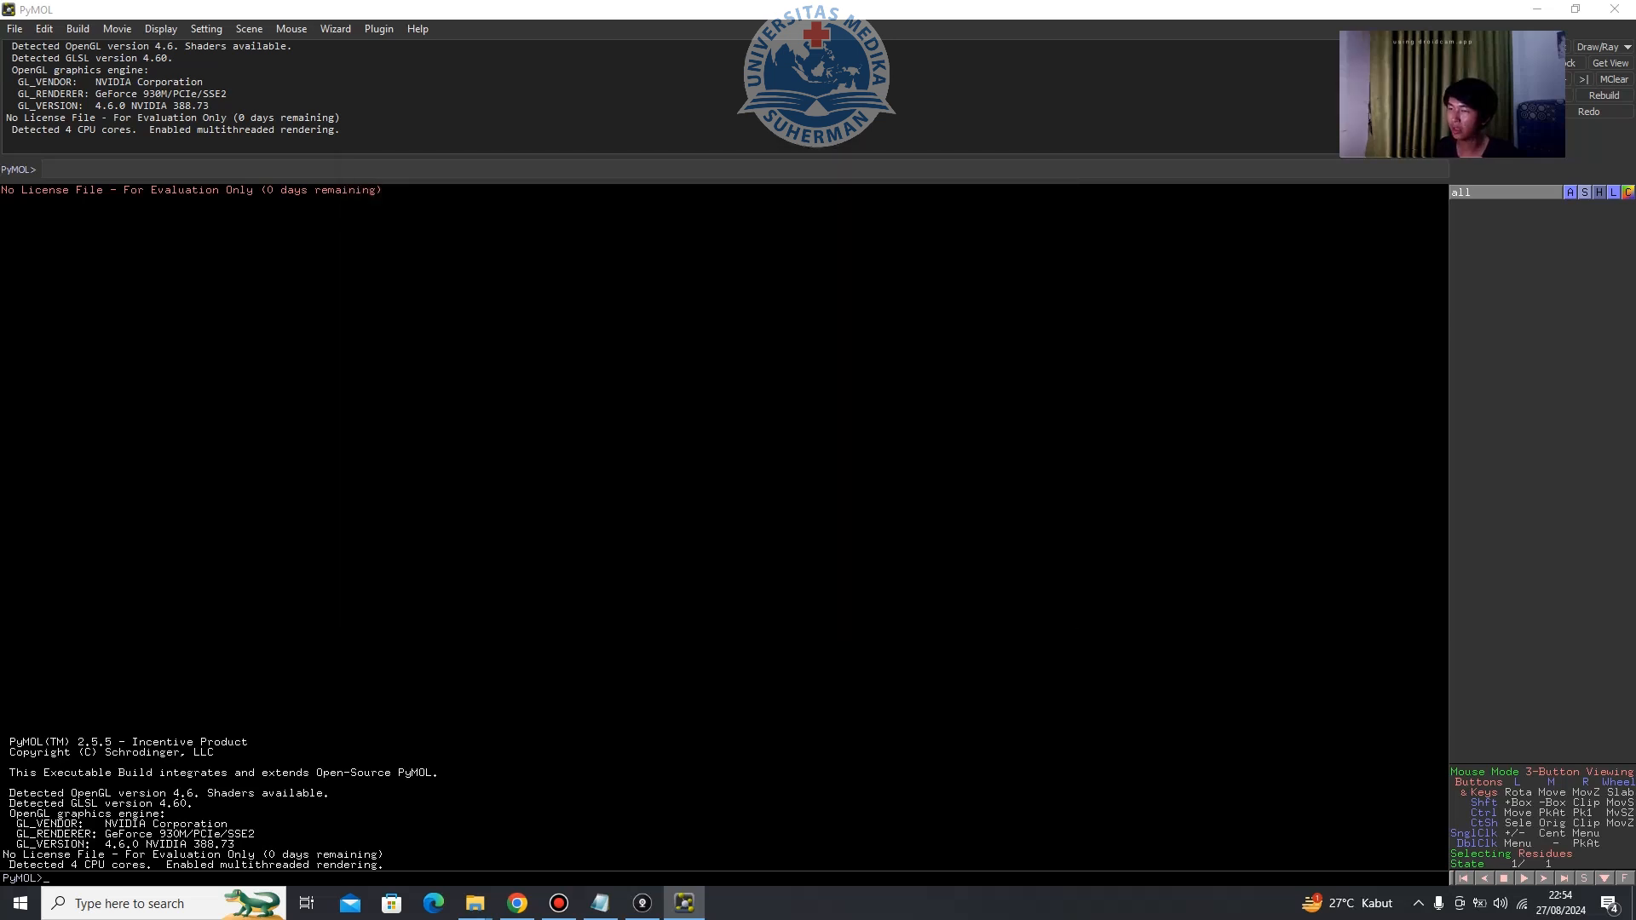
Inspect the docked complex from several angles and set the viewer background to white.
left_click_drag(750, 529, 1009, 341)
left_click_drag(852, 477, 997, 460)
left_click_drag(852, 444, 989, 588)
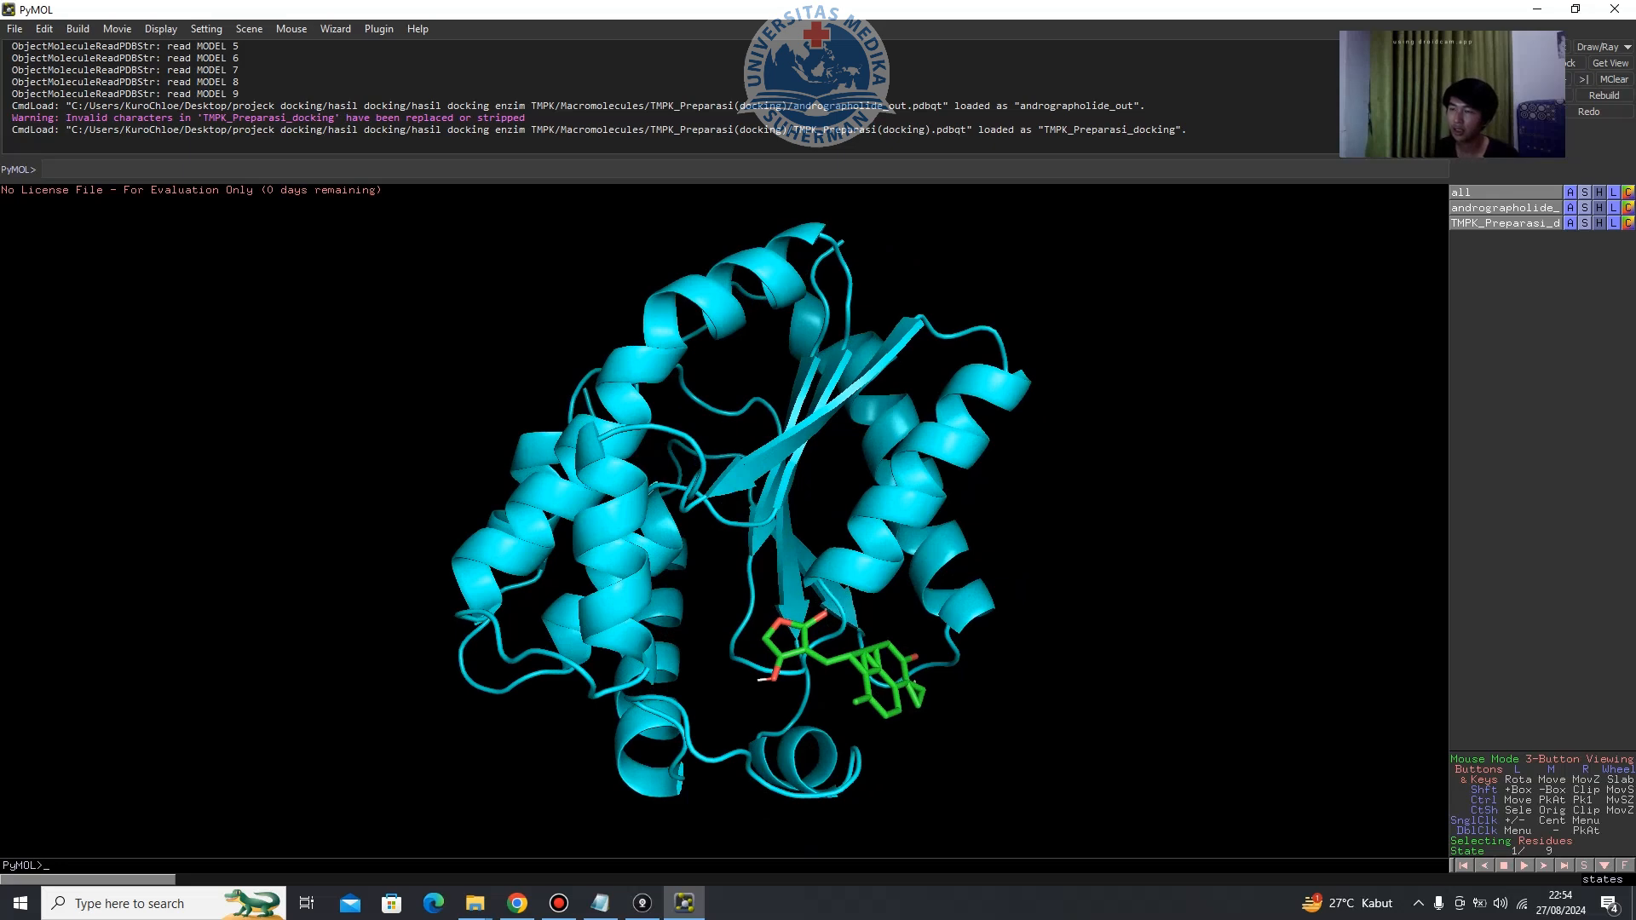
left_click_drag(937, 588, 890, 550)
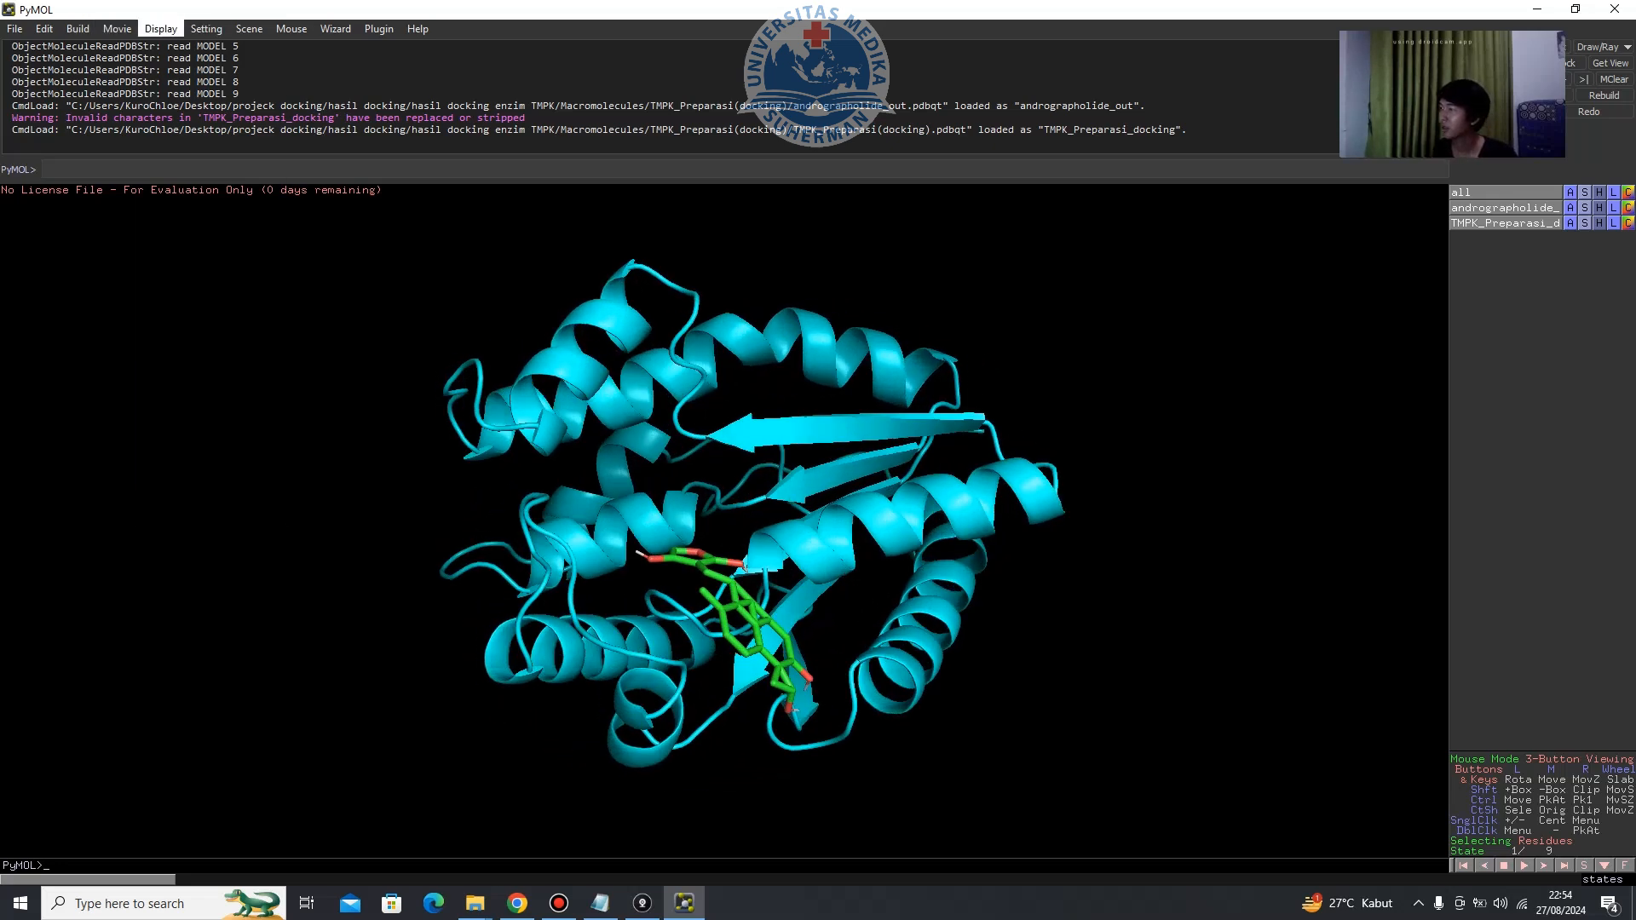
left_click(161, 28)
mouse_move(206, 28)
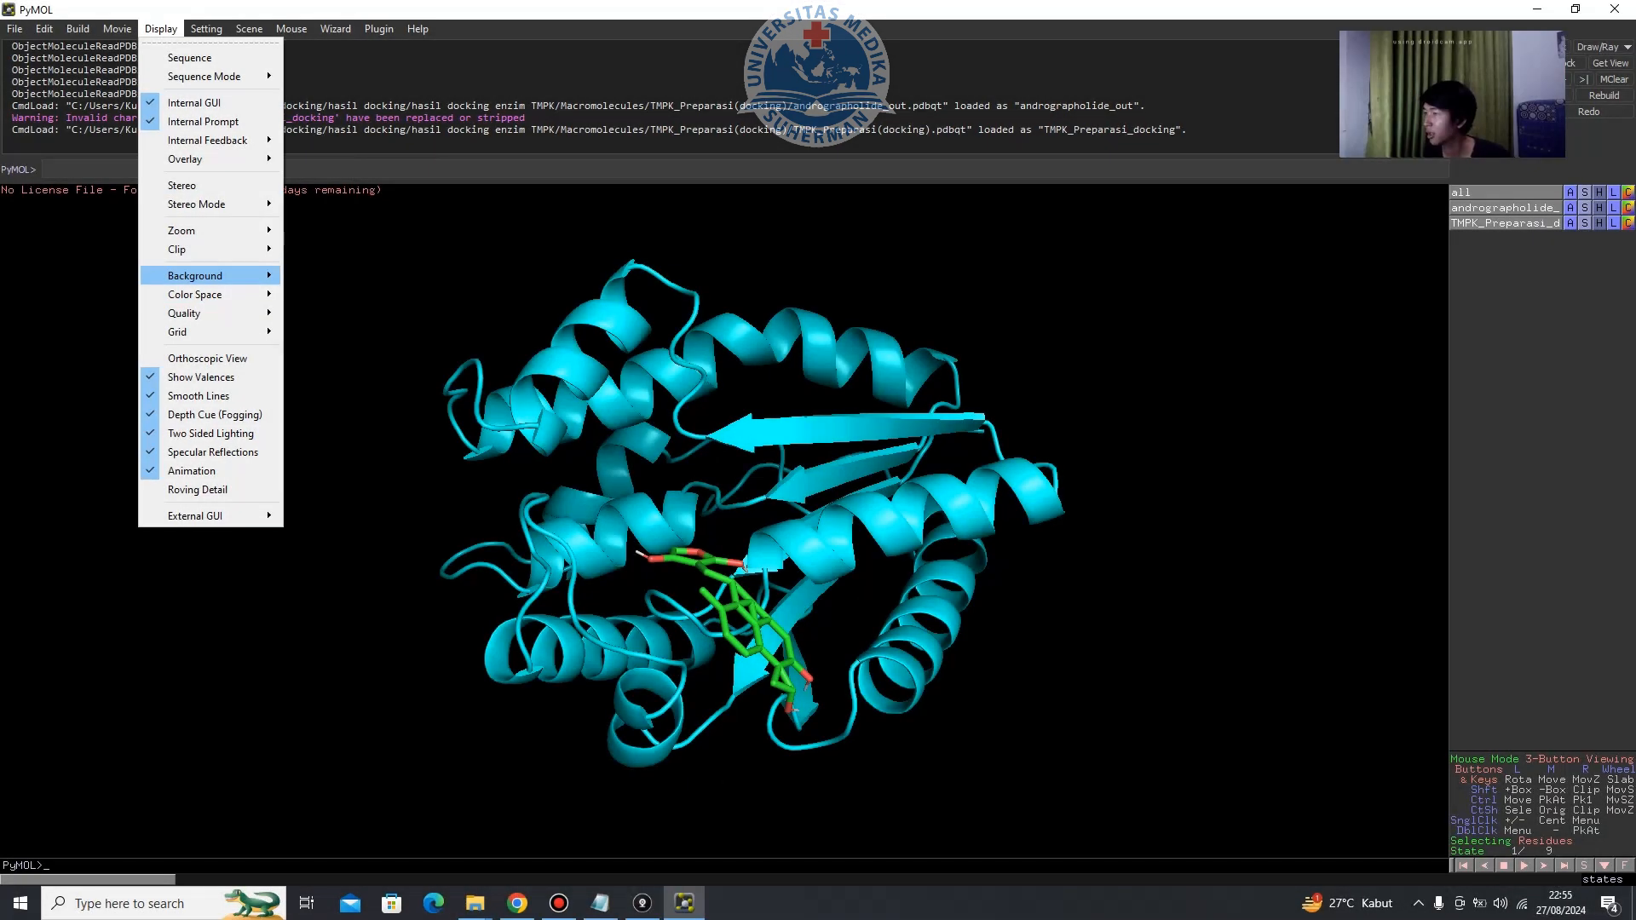
mouse_move(208, 276)
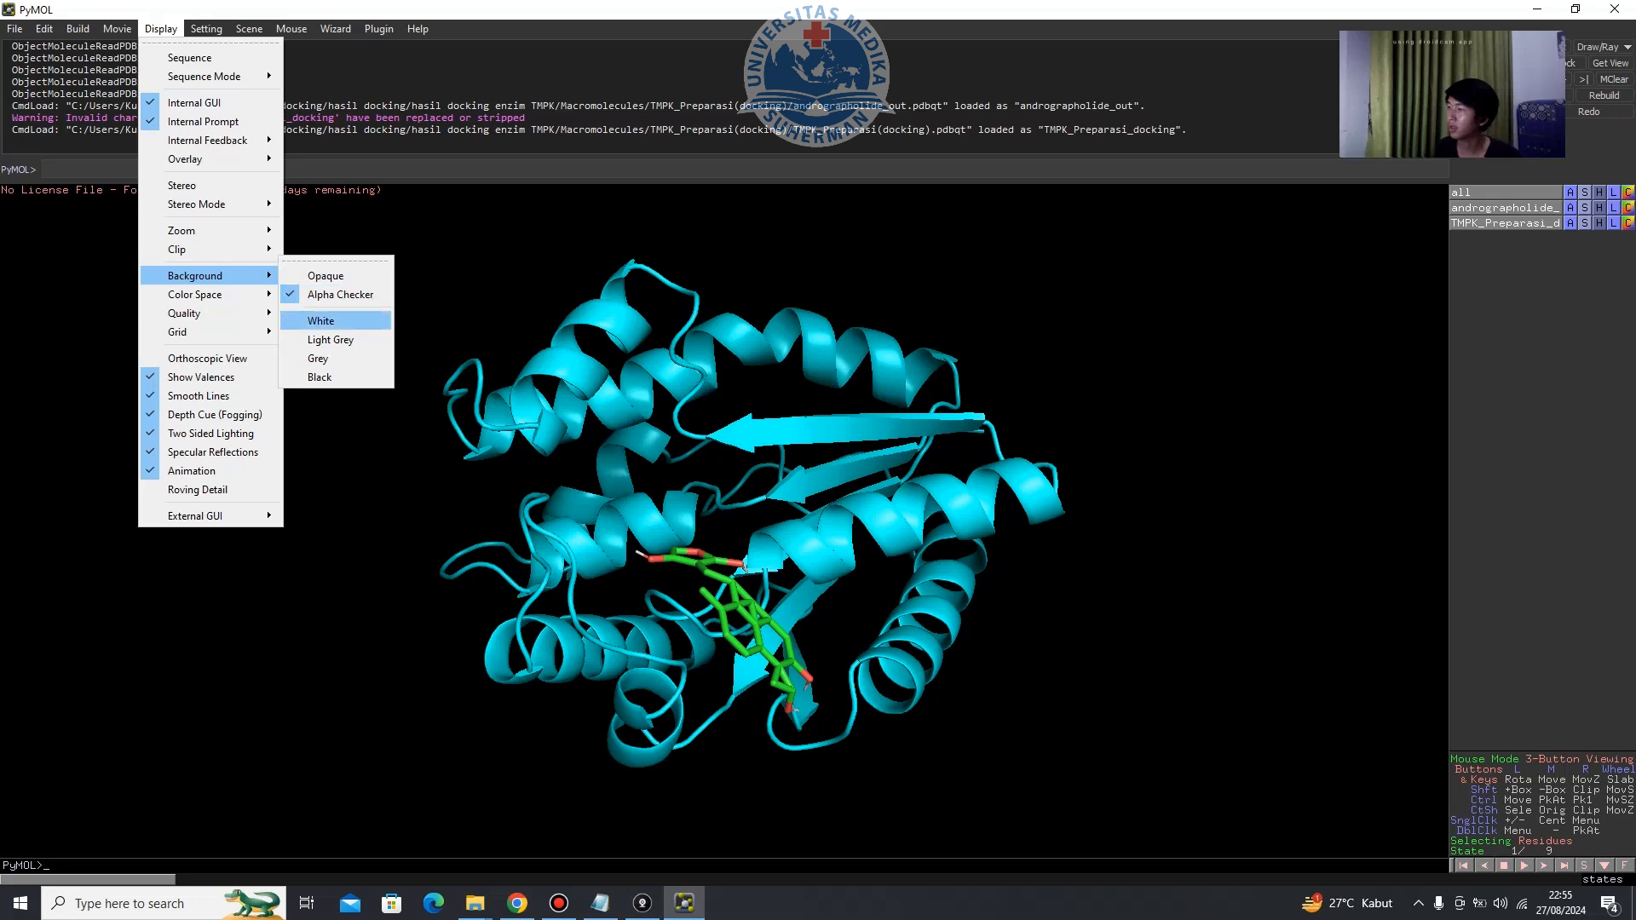
left_click(321, 321)
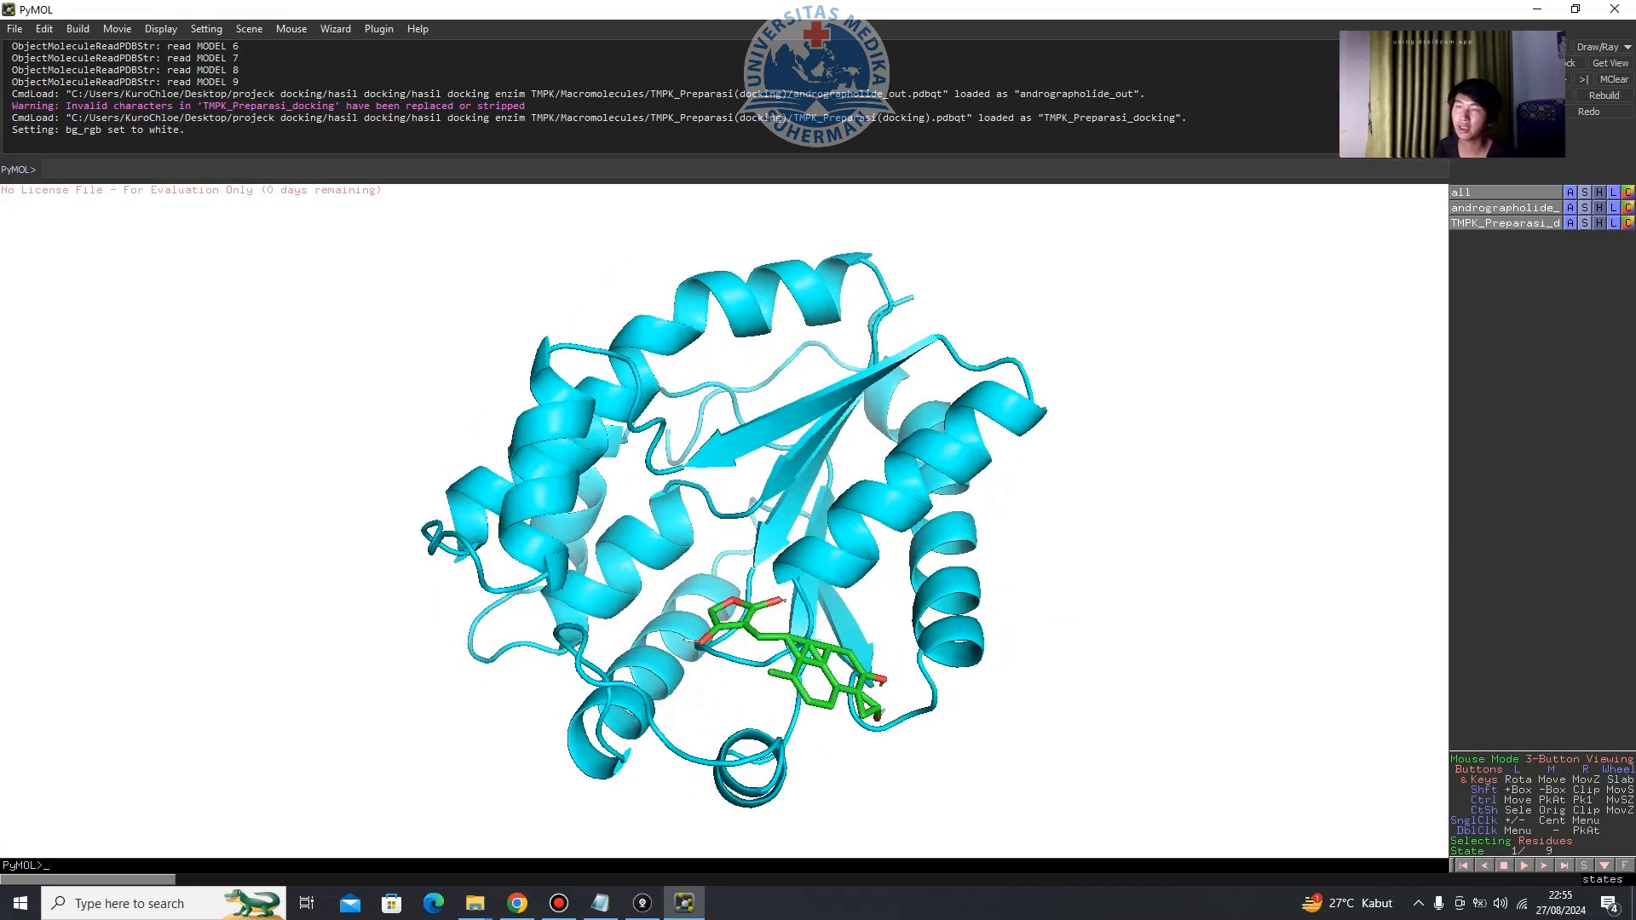
Show the TMPK_Preparasi_docking receptor as a surface and inspect the ligand in its binding pocket.
left_click_drag(852, 520, 797, 507)
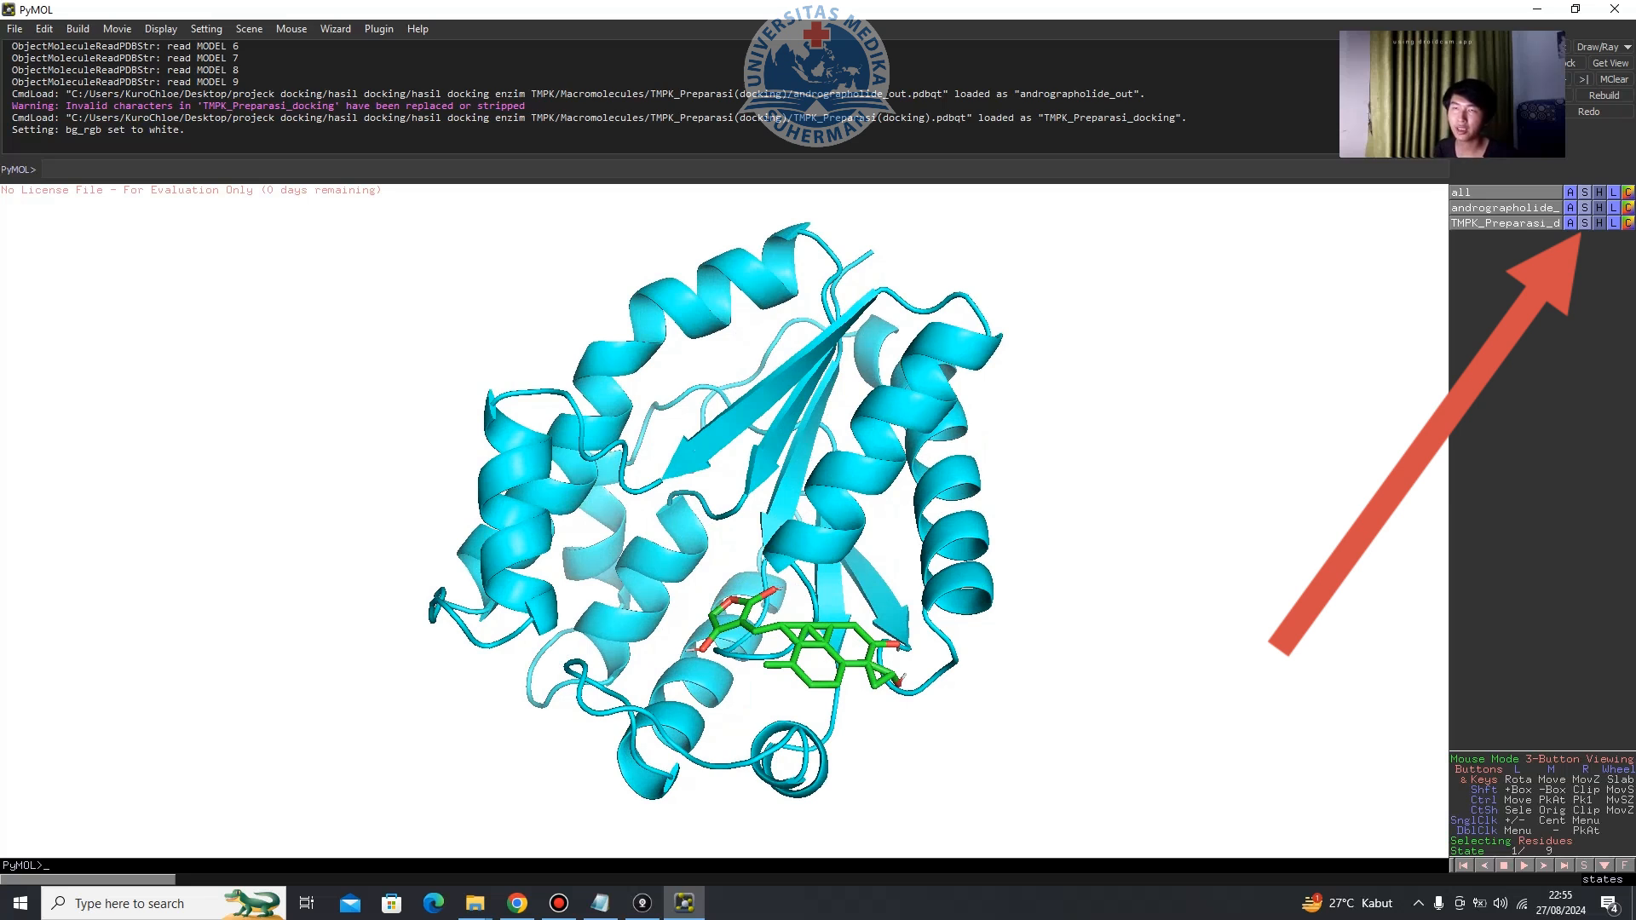
left_click(1584, 222)
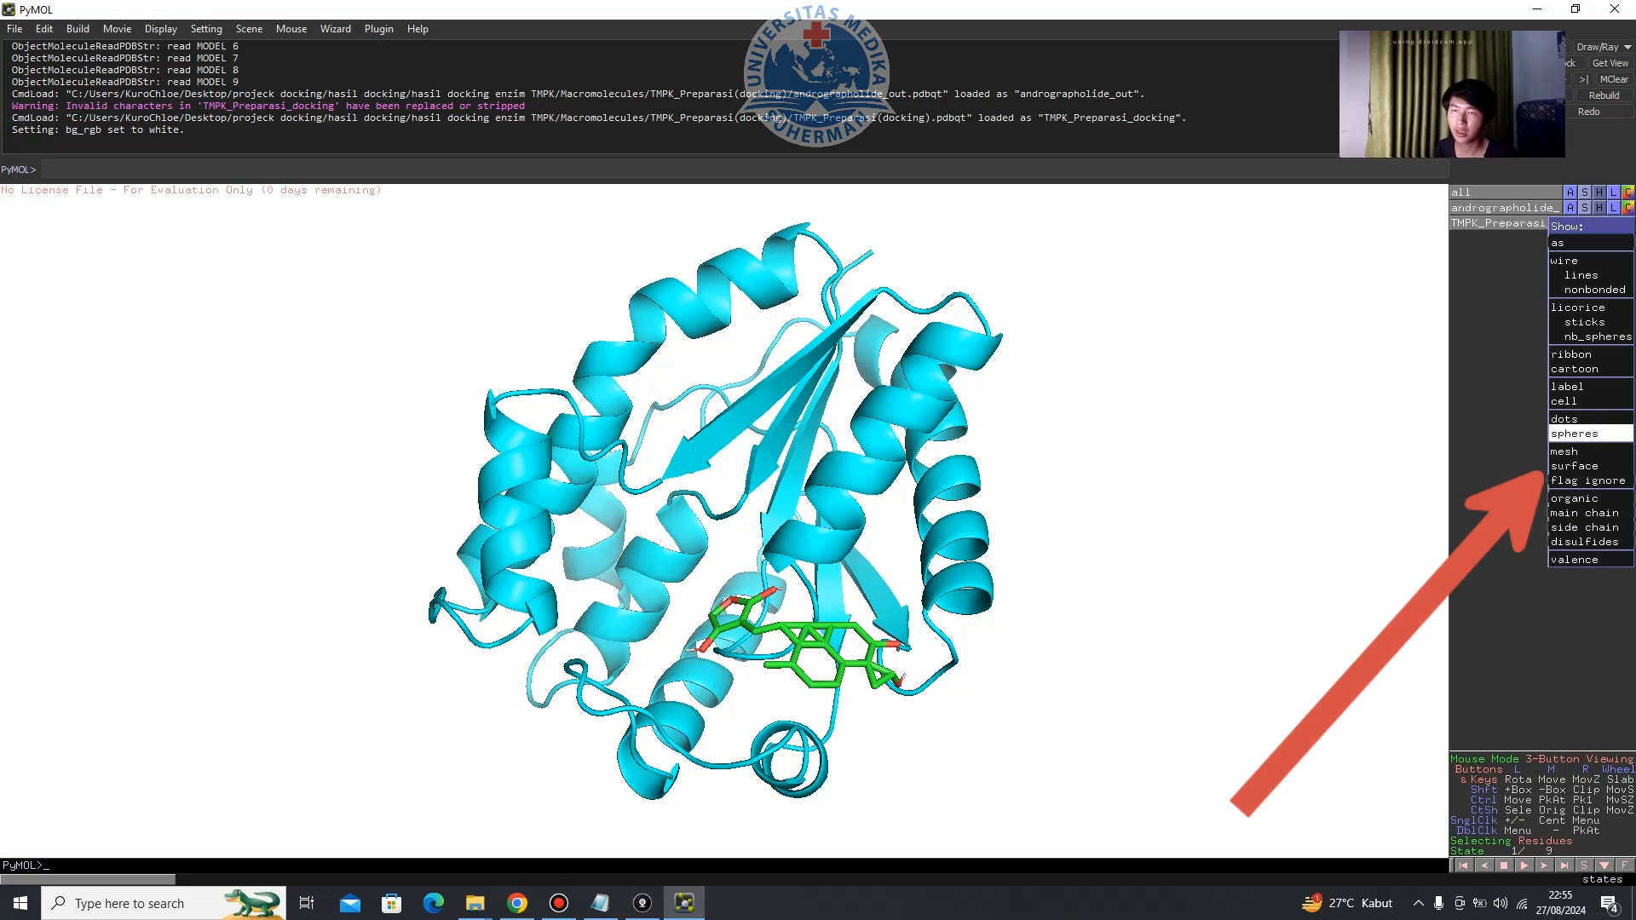
left_click(1575, 466)
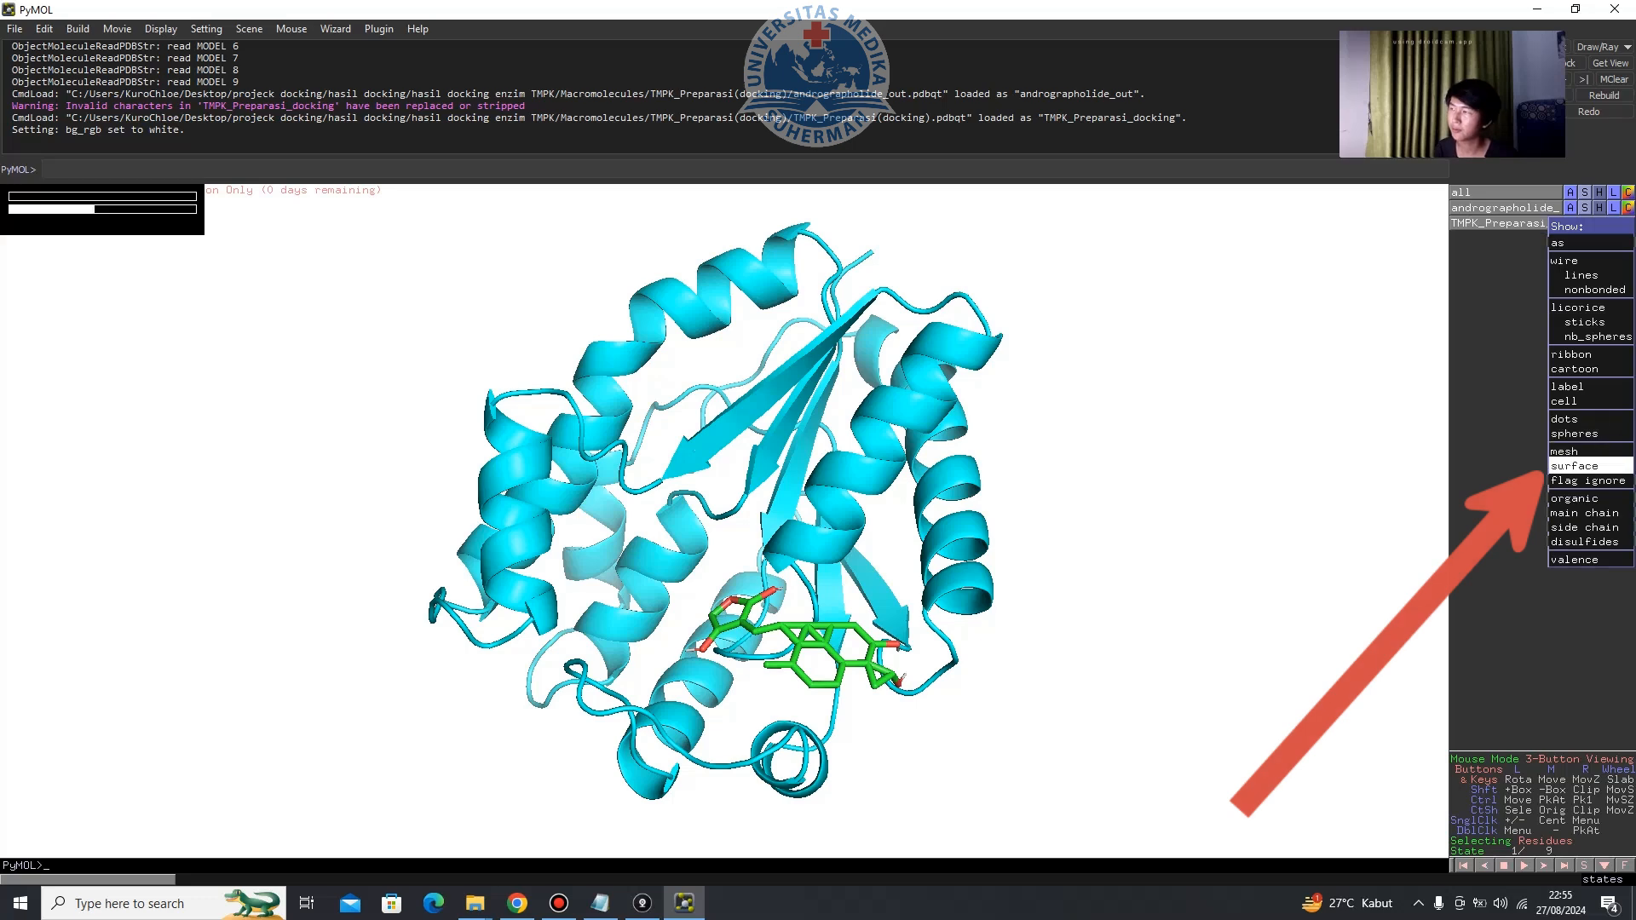
mouse_move(818, 597)
left_mouse_down()
mouse_move(778, 502)
mouse_move(772, 556)
left_mouse_up()
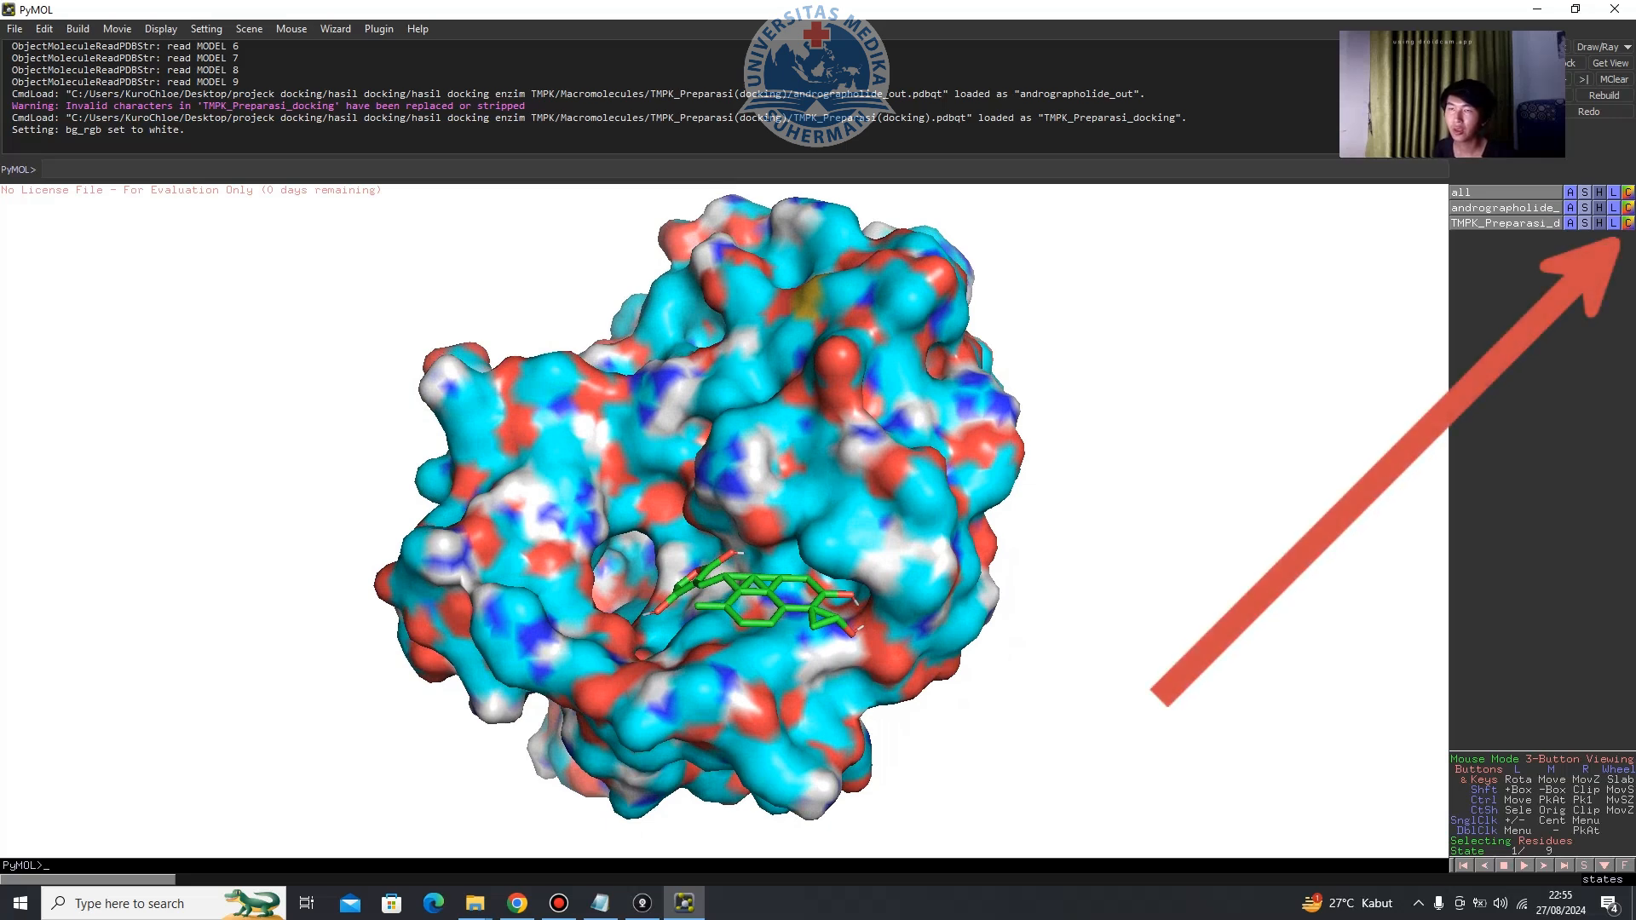
Color the TMPK_Preparasi_docking receptor surface green.
left_click(1627, 223)
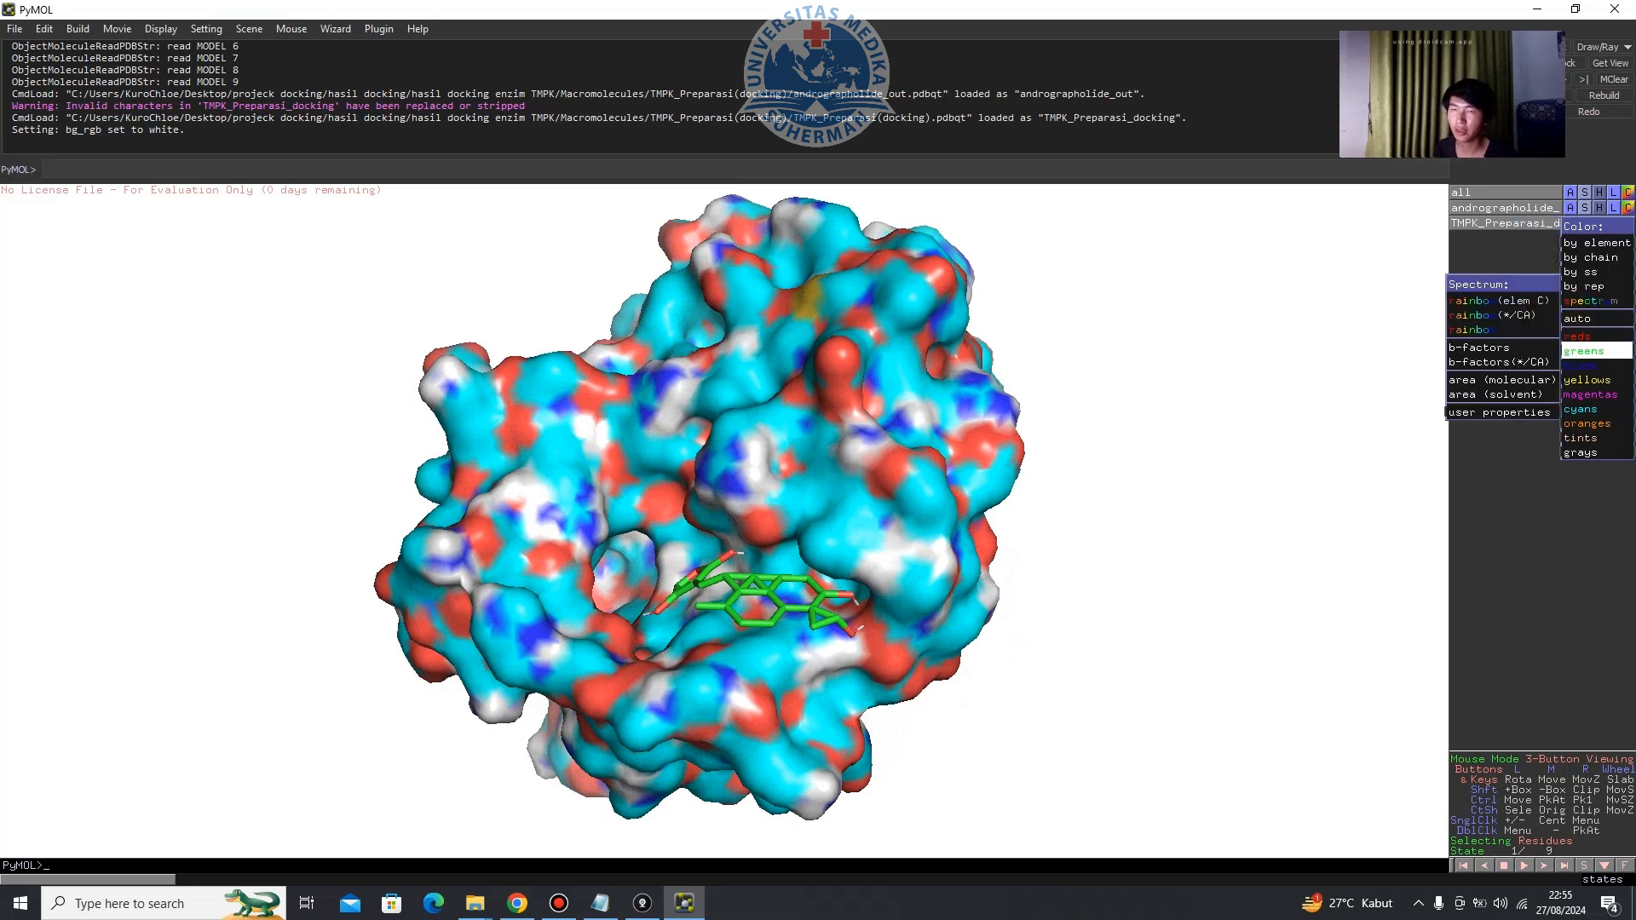
mouse_move(1585, 364)
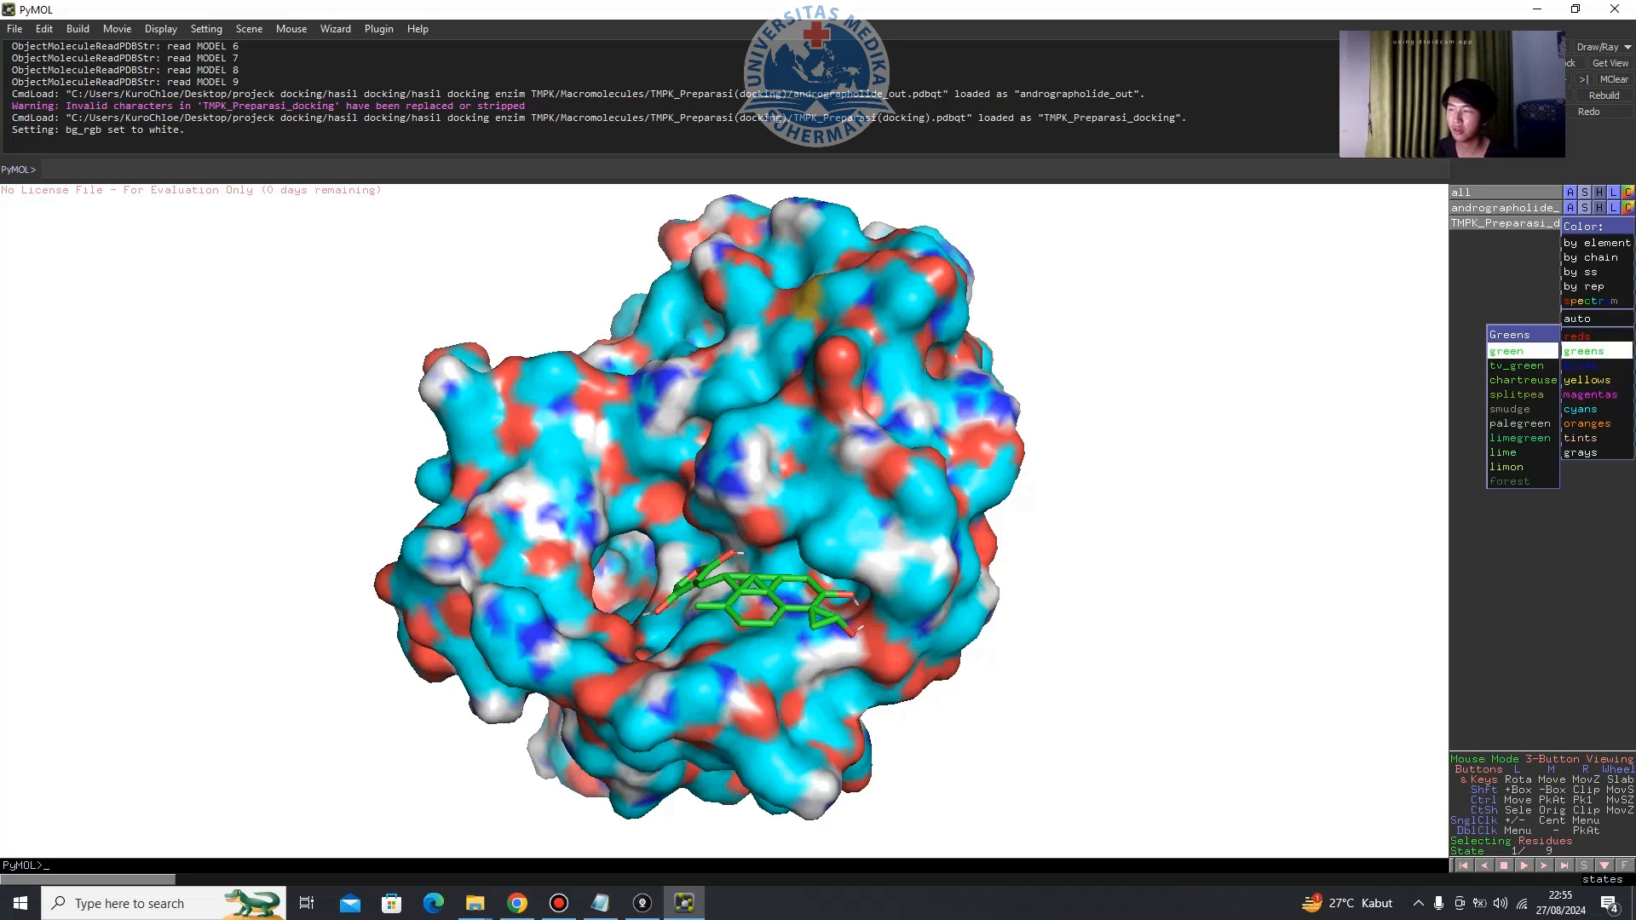
left_click(1507, 351)
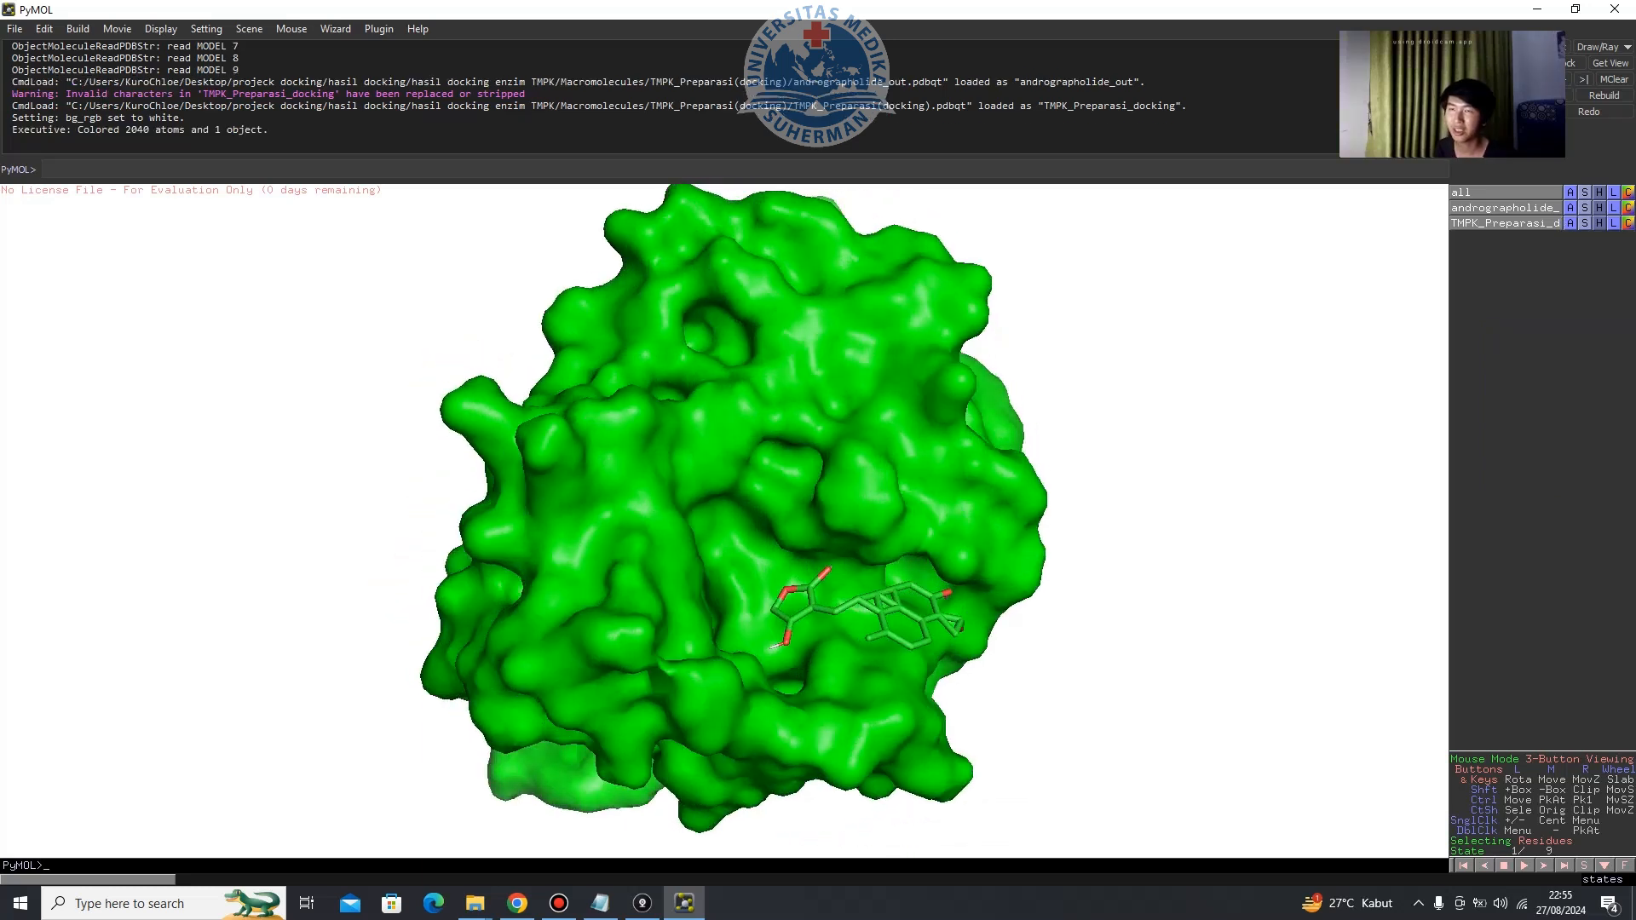
Recolor the TMPK_Preparasi_docking receptor surface blue and inspect how the ligand stands out against it.
left_click(1628, 223)
mouse_move(1585, 336)
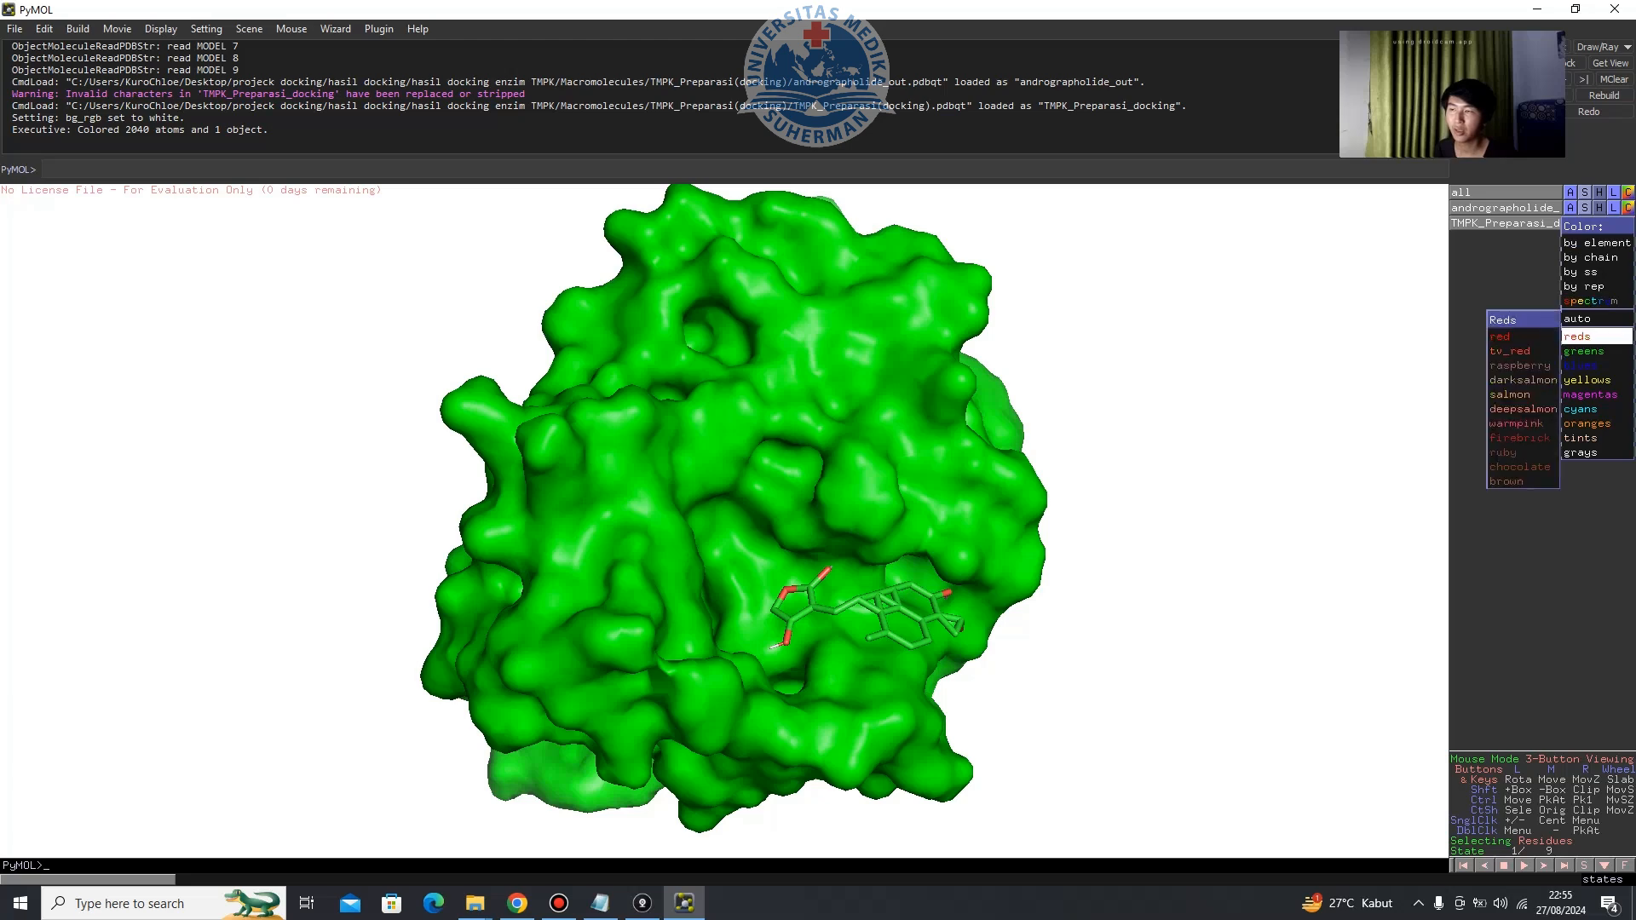
mouse_move(1585, 364)
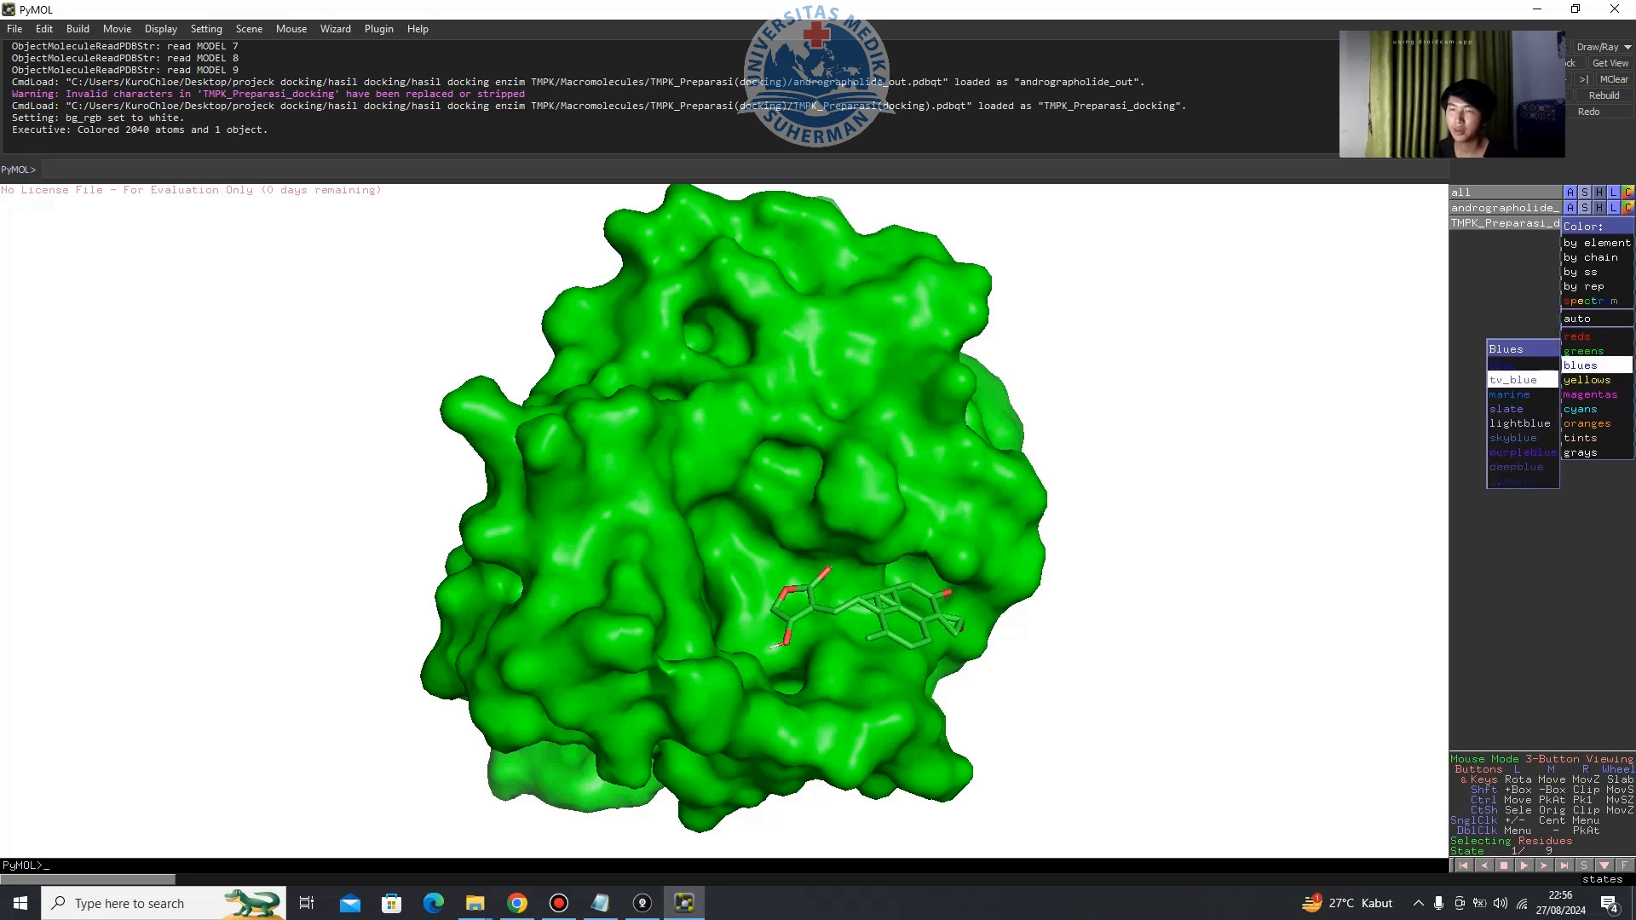
left_click(1507, 365)
left_click_drag(869, 609, 635, 558)
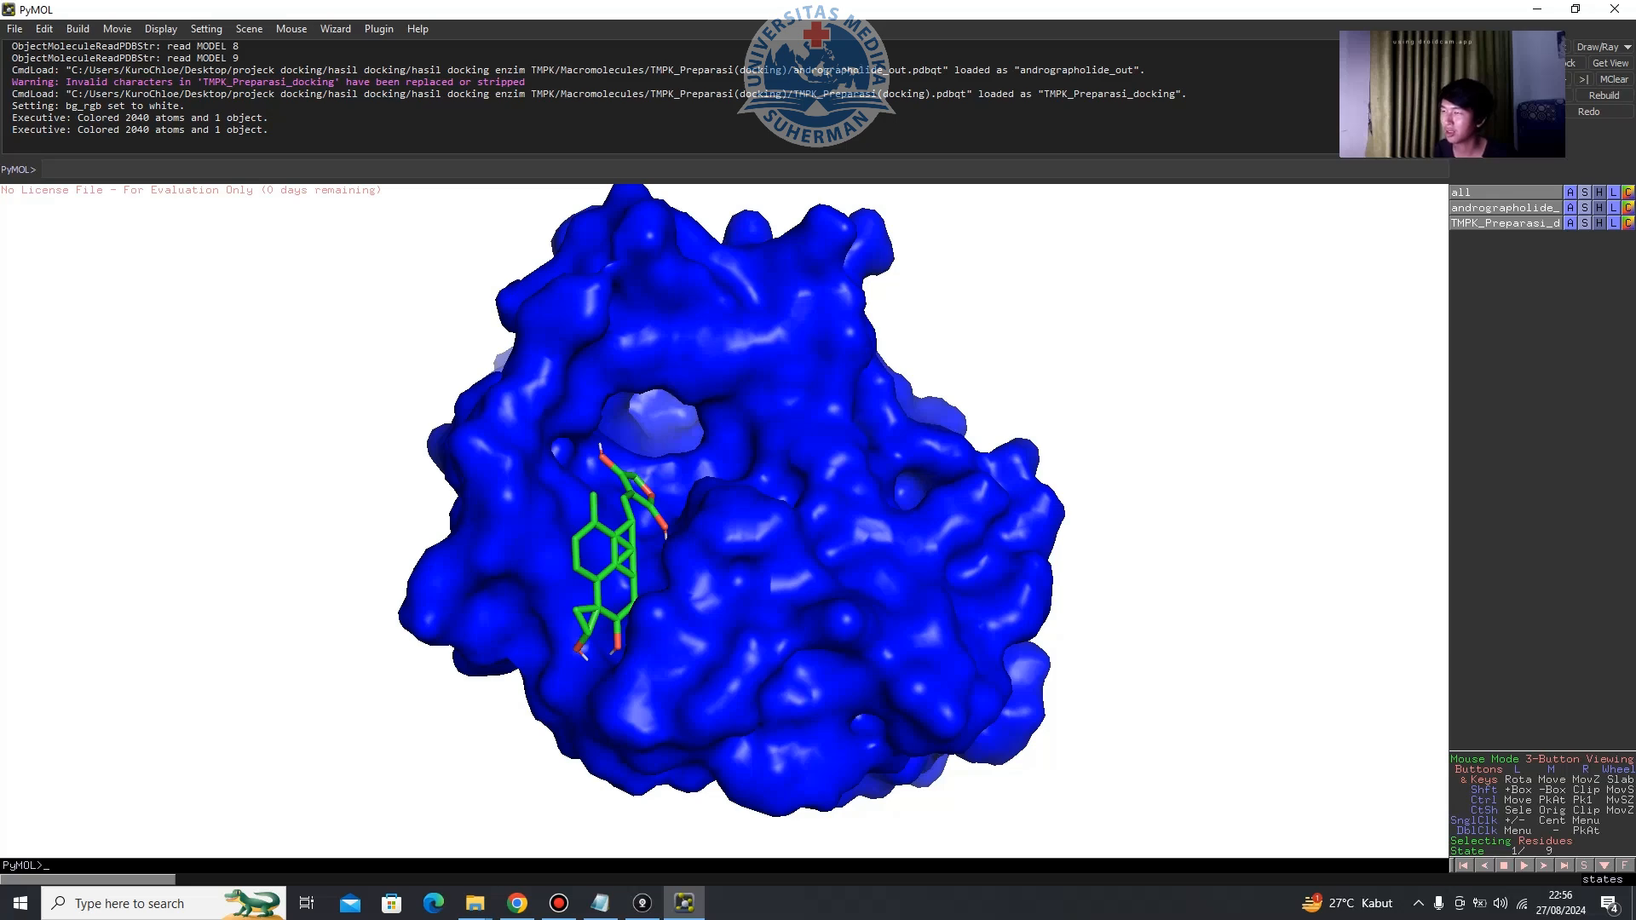
Turn the complex so the ligand pocket faces the viewer, and open Snipping Tool clear of the molecule.
left_click_drag(634, 550, 881, 641)
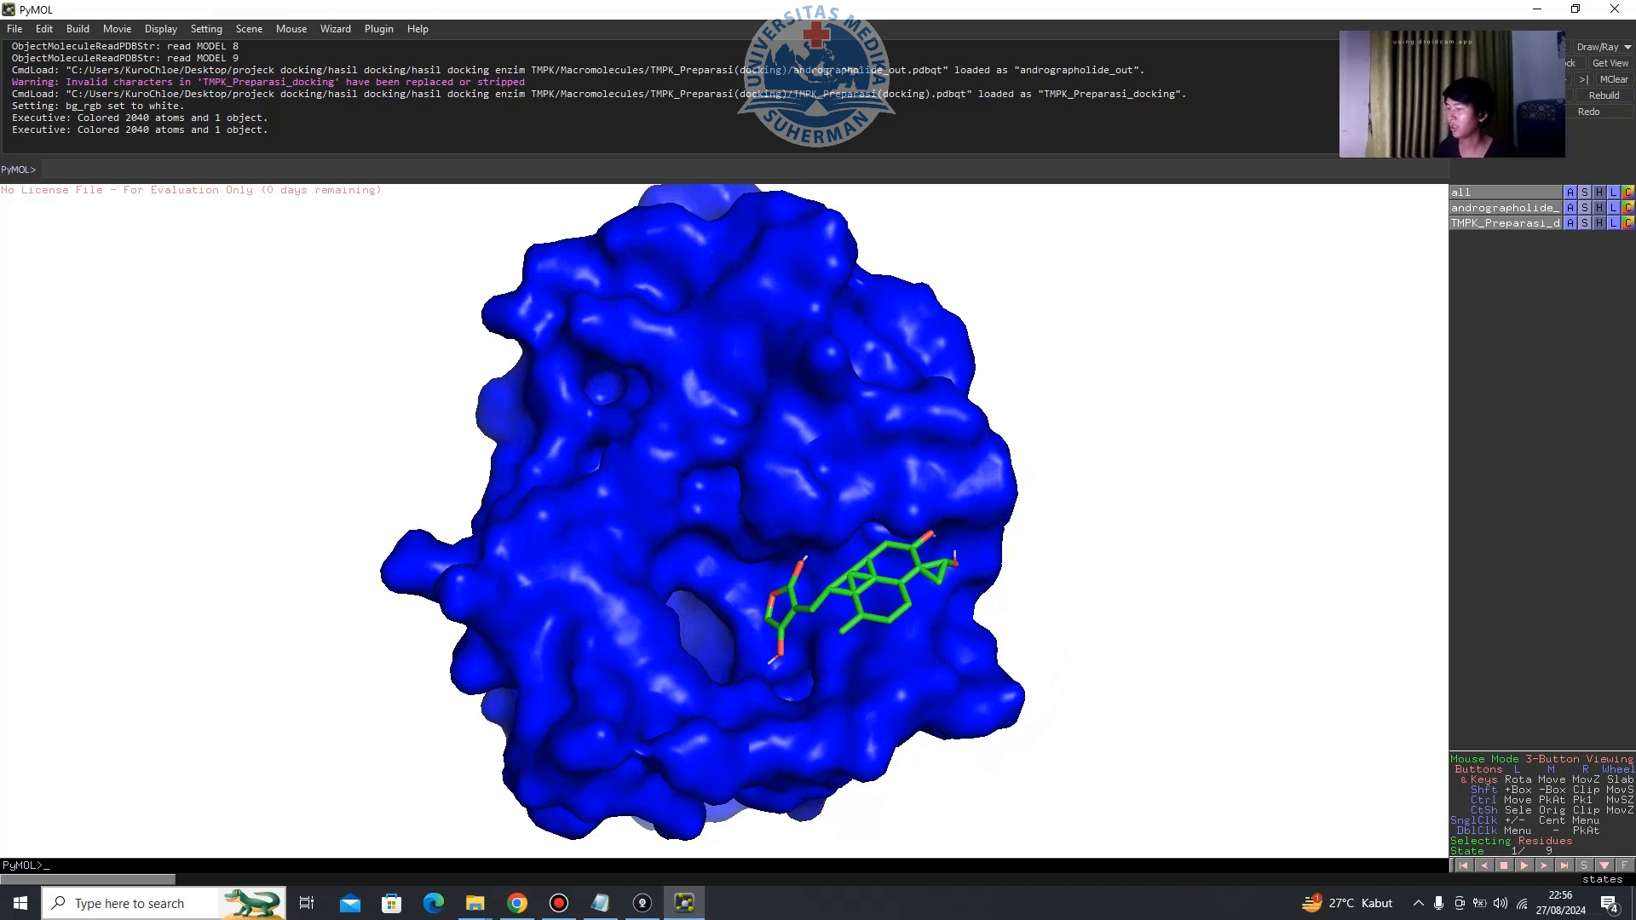
left_click(129, 903)
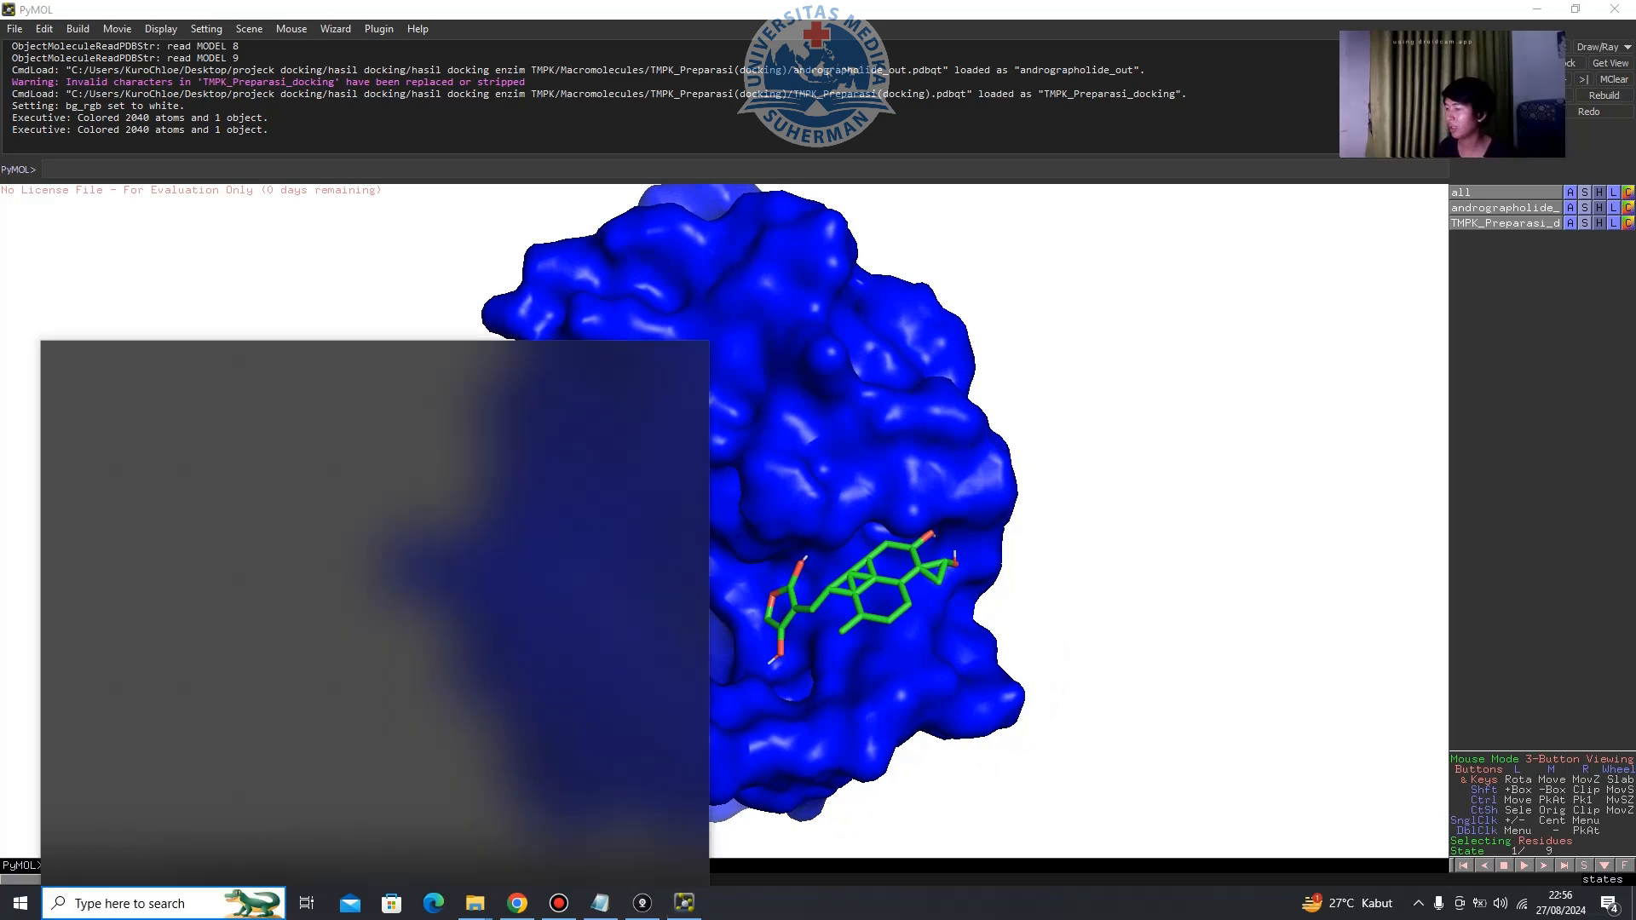
type("s")
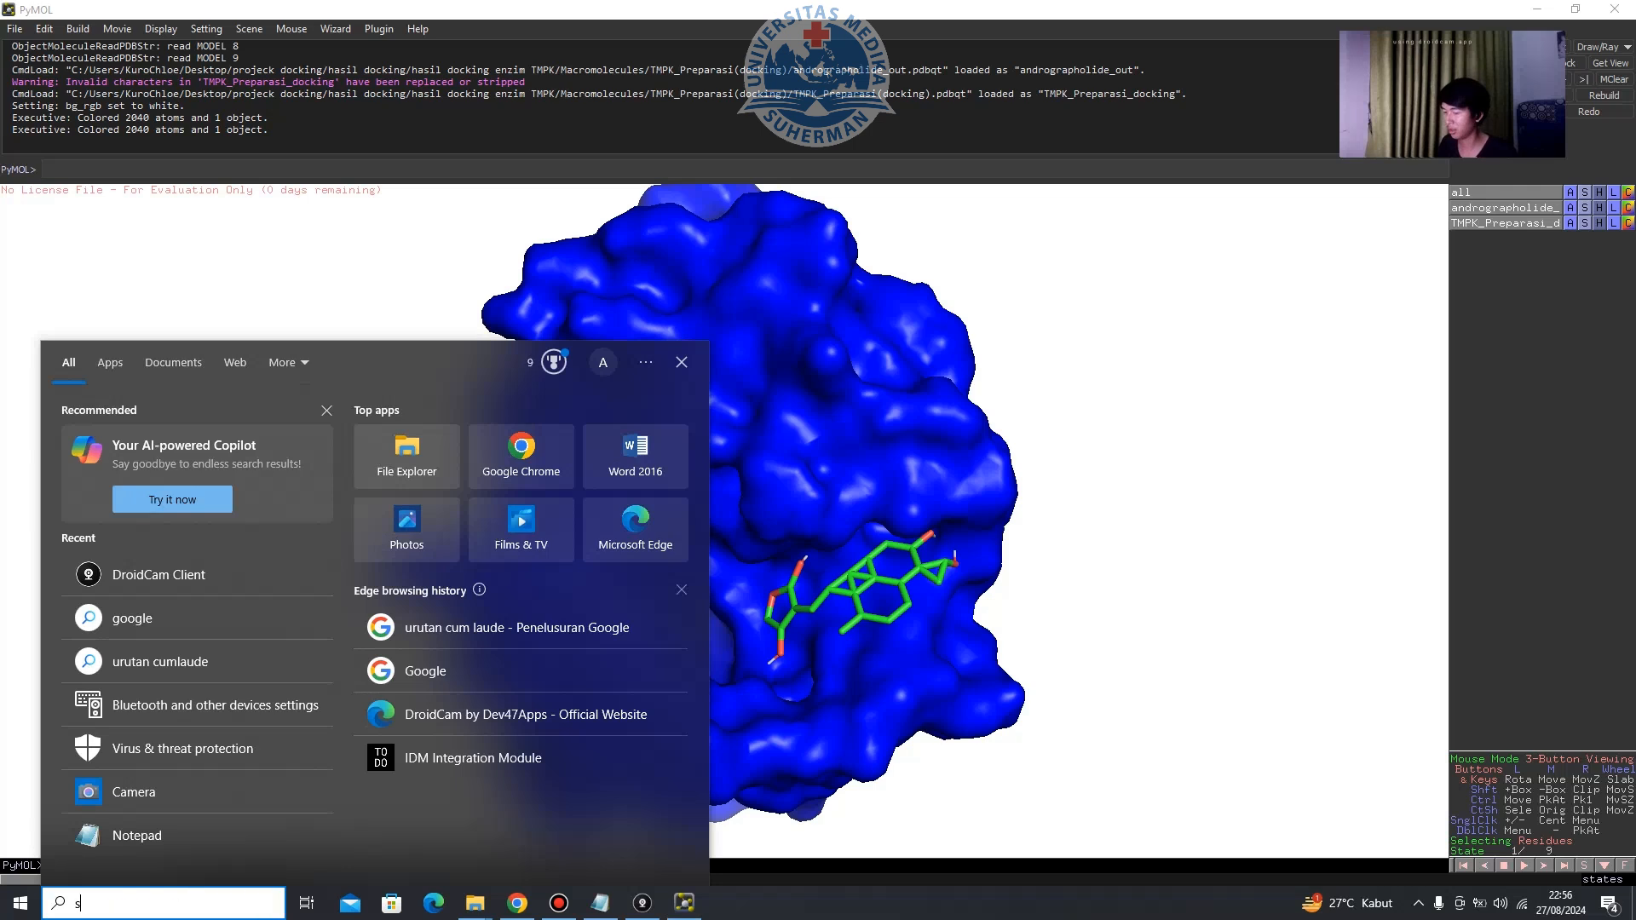
type("nip")
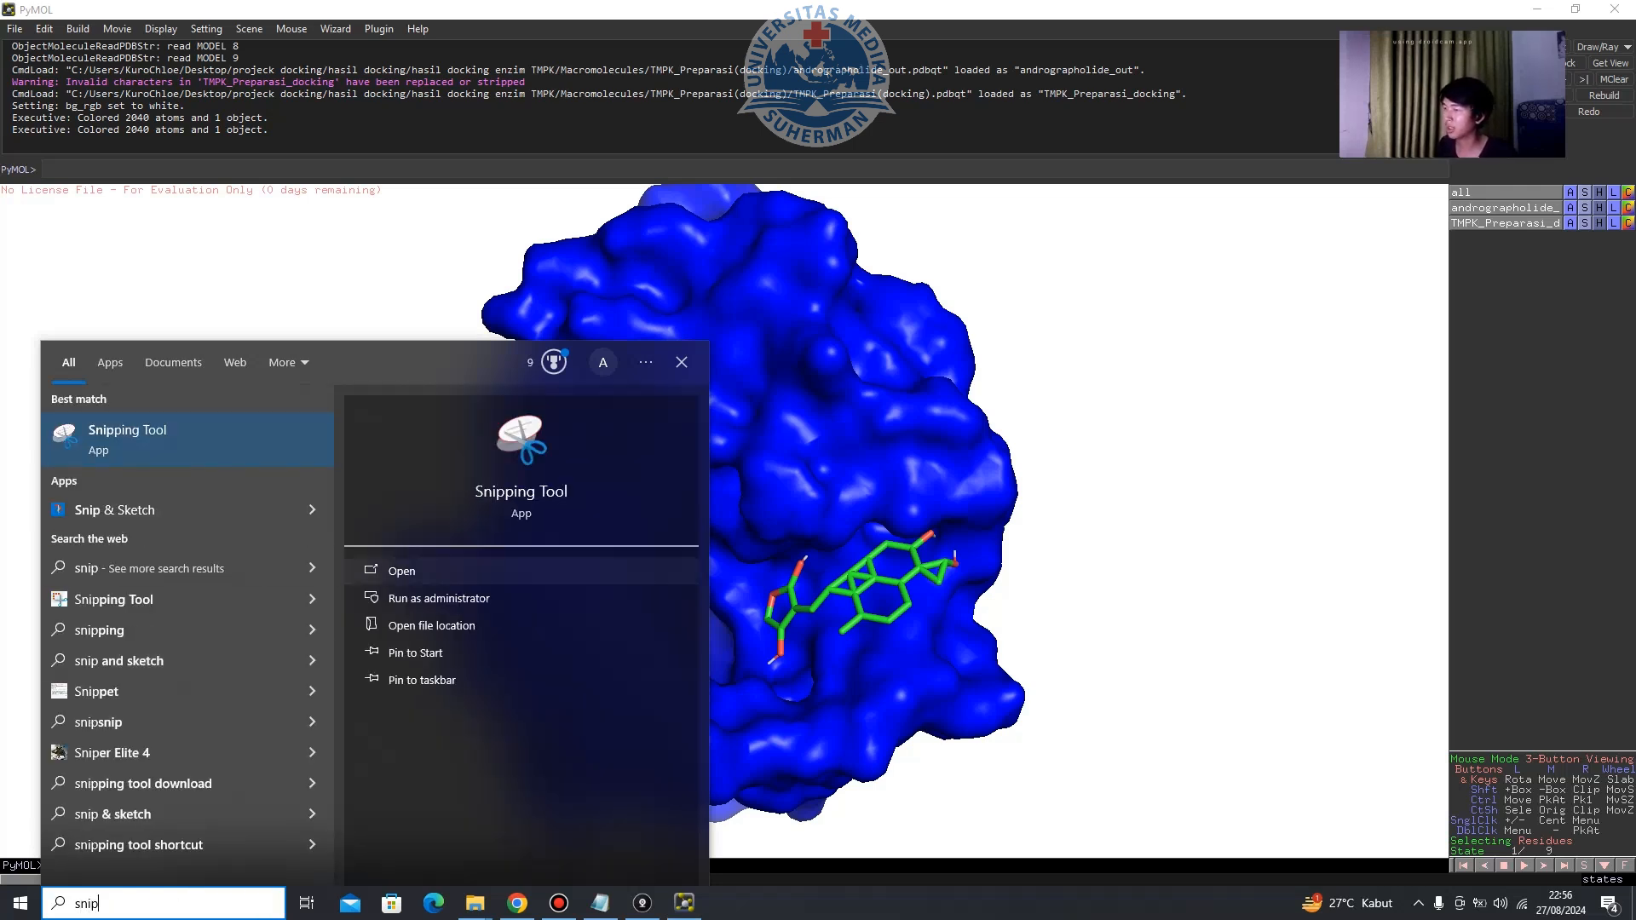
key("Return")
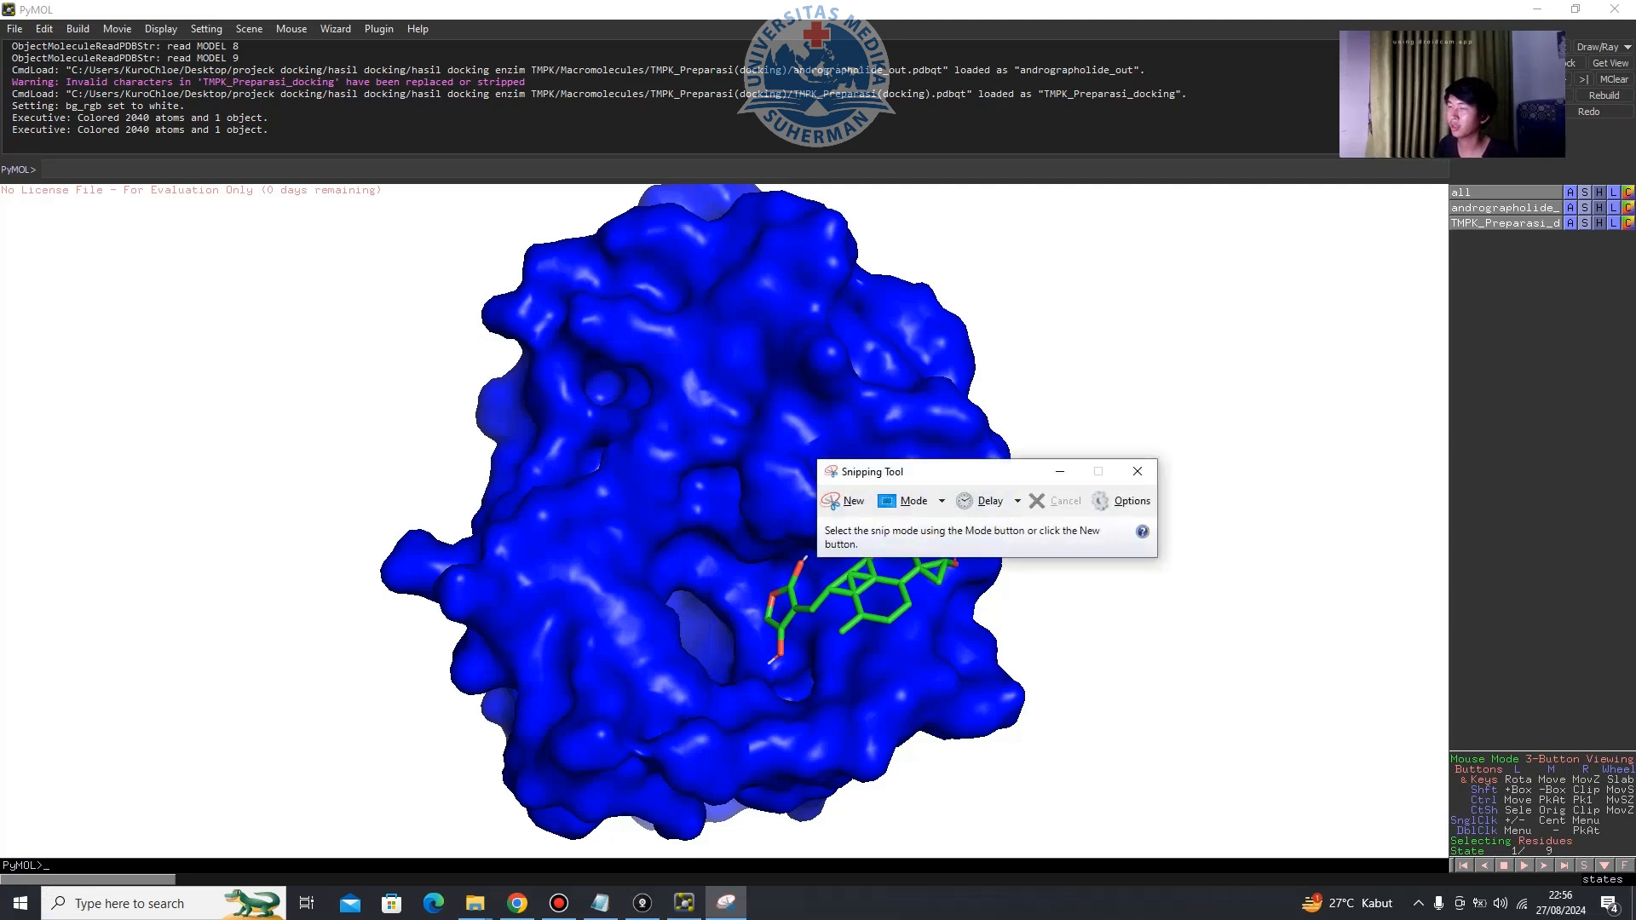
left_click_drag(937, 471, 1478, 457)
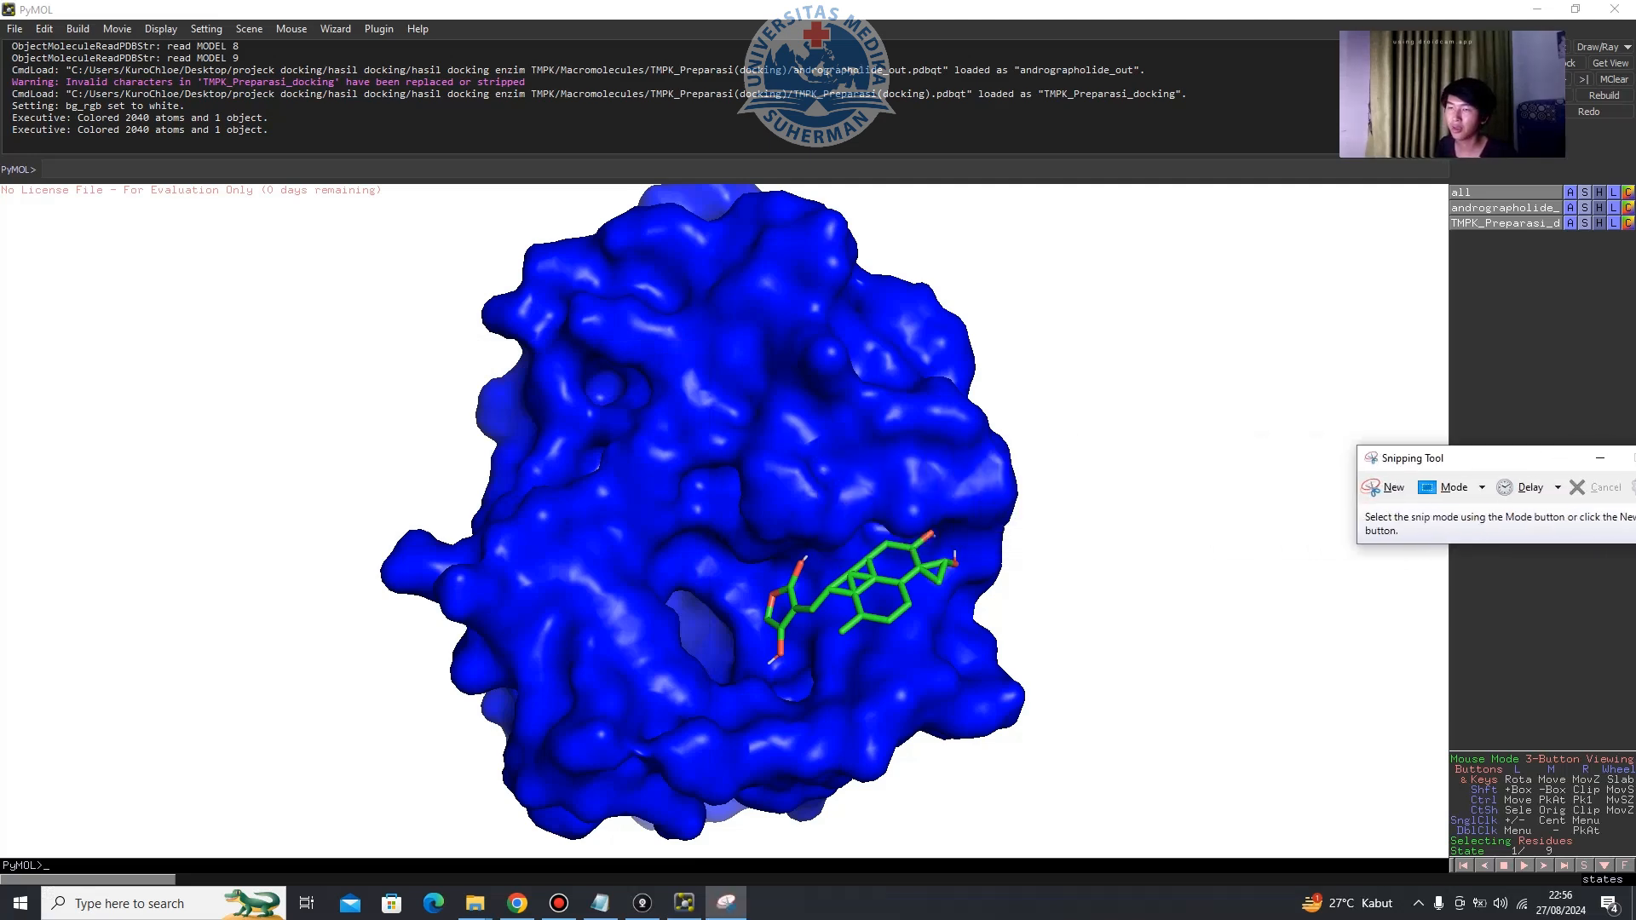
Capture a snip of the blue receptor surface with its bound ligand and return to PyMOL.
left_click(1385, 489)
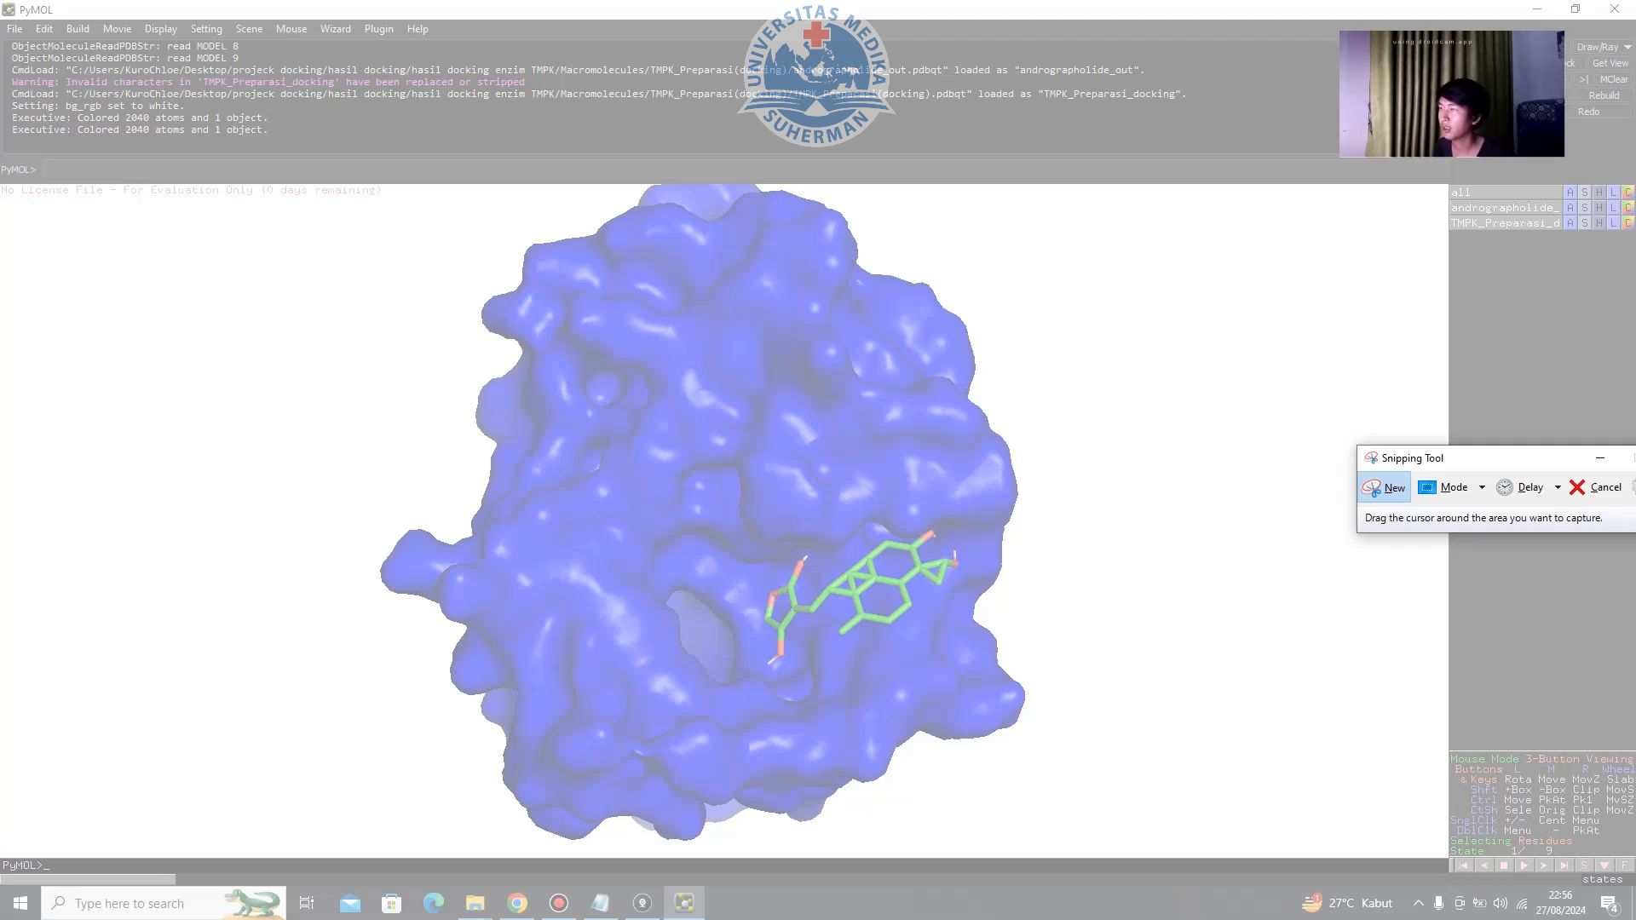
left_click_drag(312, 195, 1086, 855)
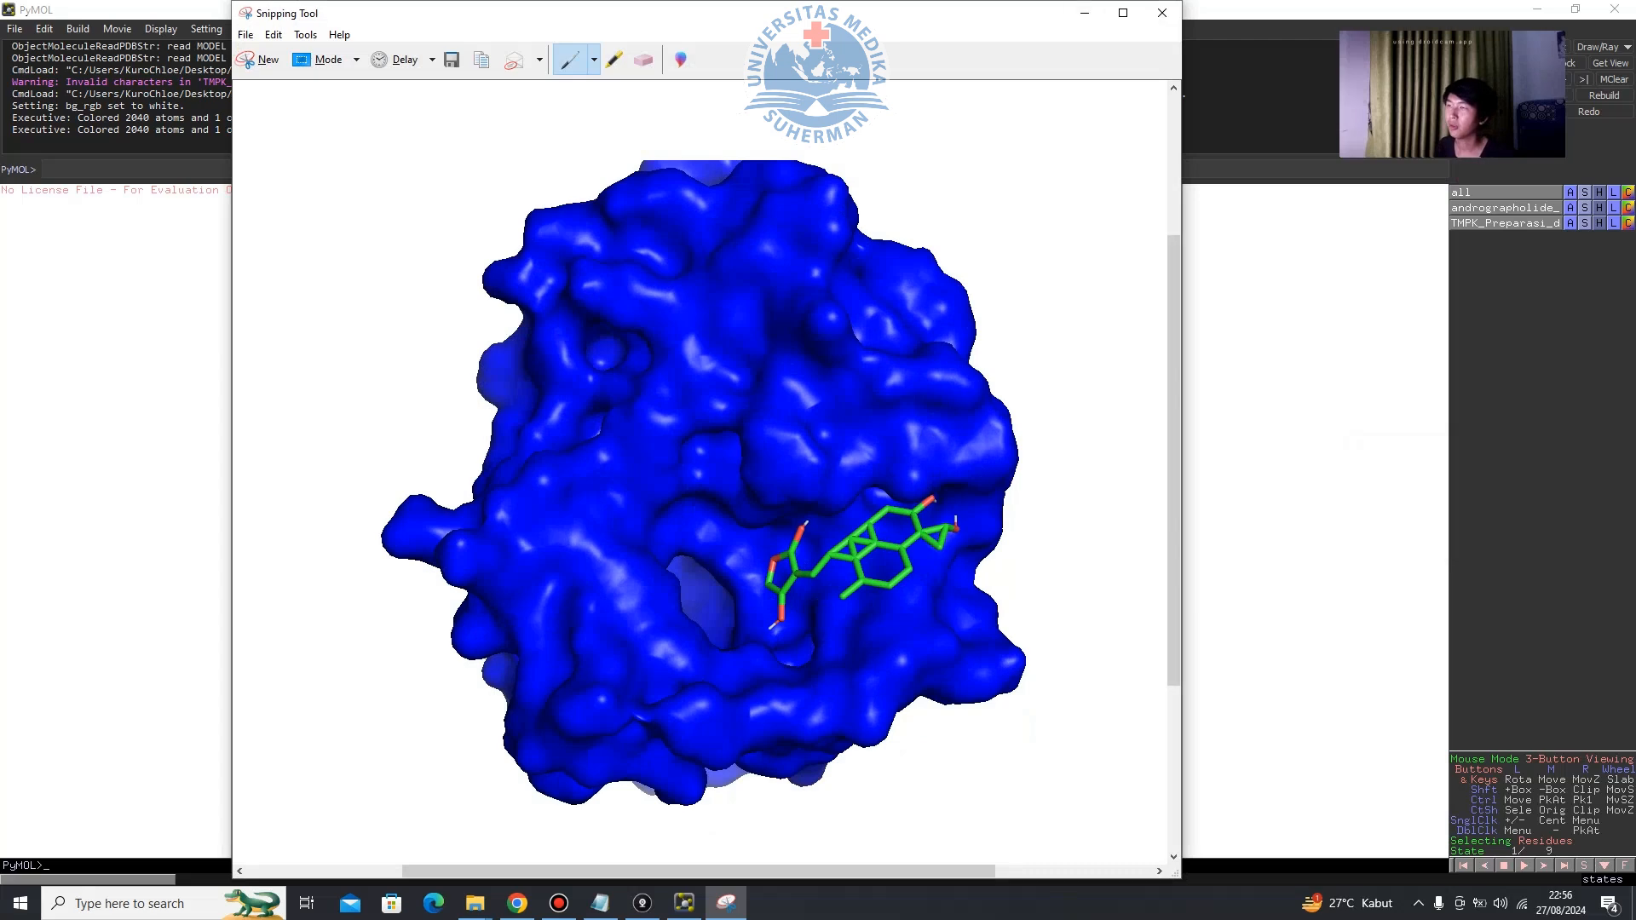
left_click(1085, 13)
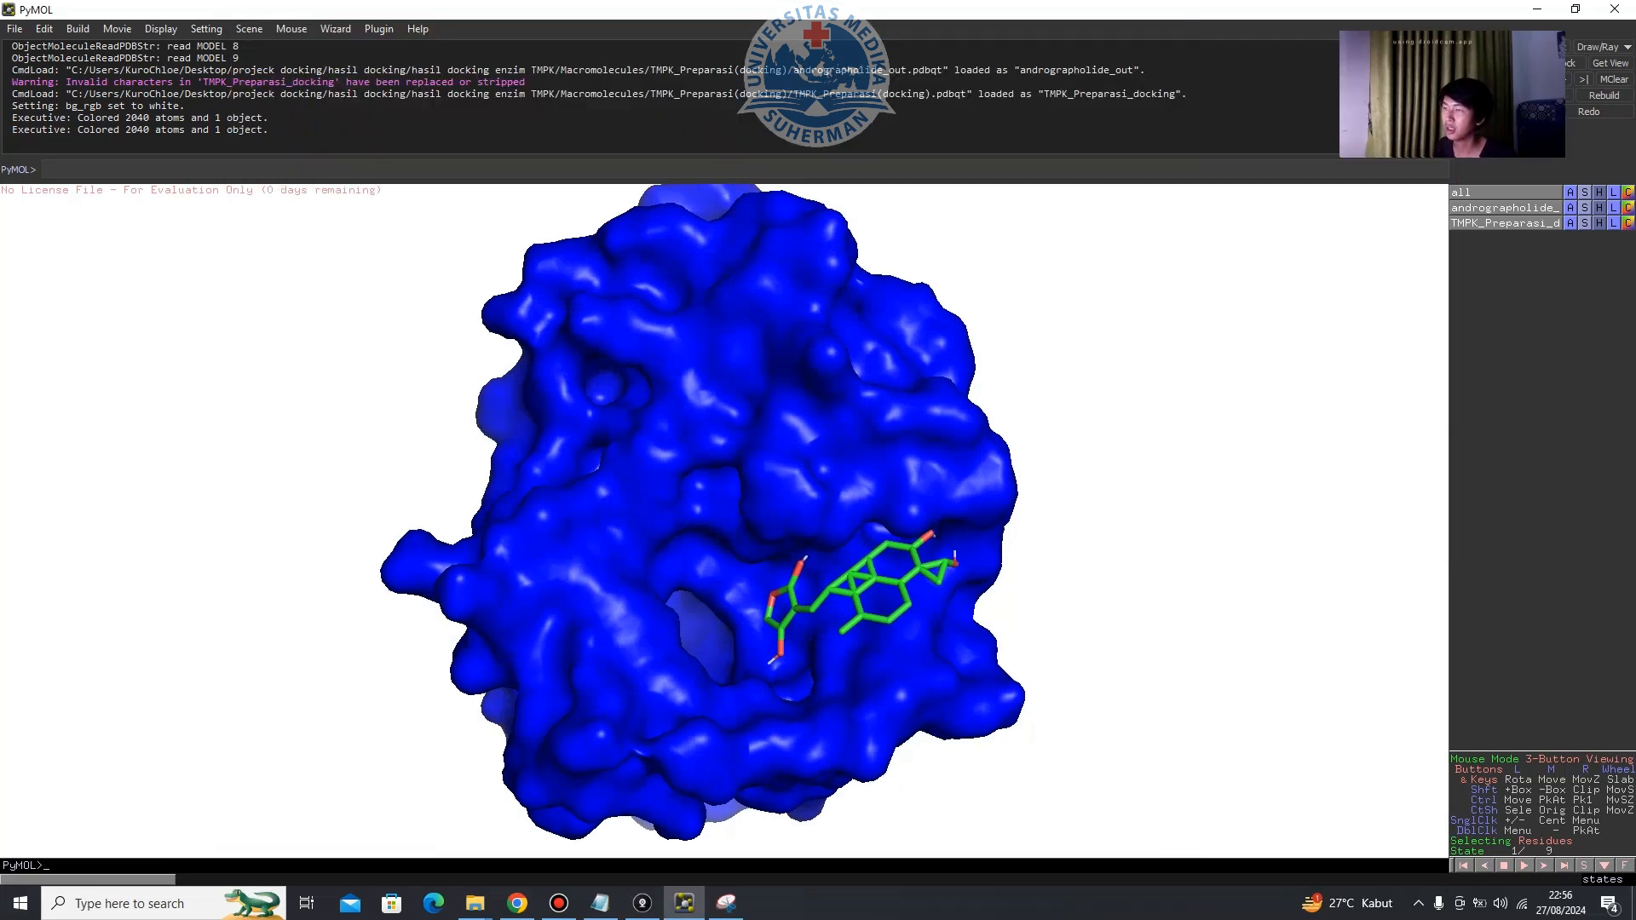
Frame the entire receptor and ligand inside the viewer and capture a new snip of the complex with Snipping Tool.
scroll(724, 522, "down", 3)
scroll(724, 522, "up", 2)
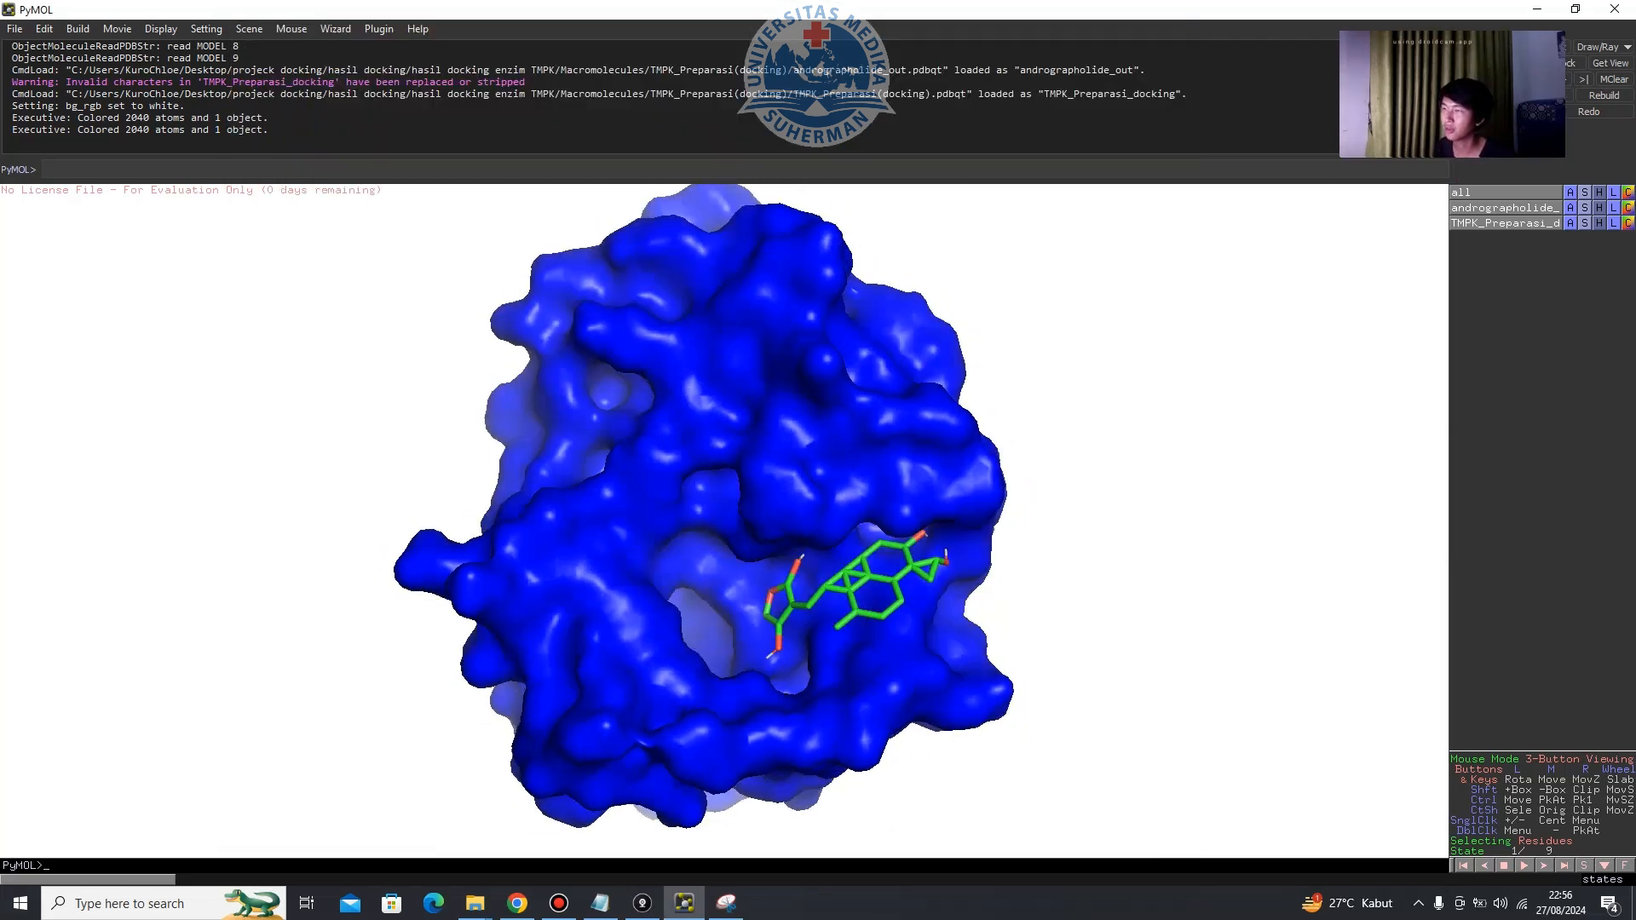
scroll(725, 522, "down", 1)
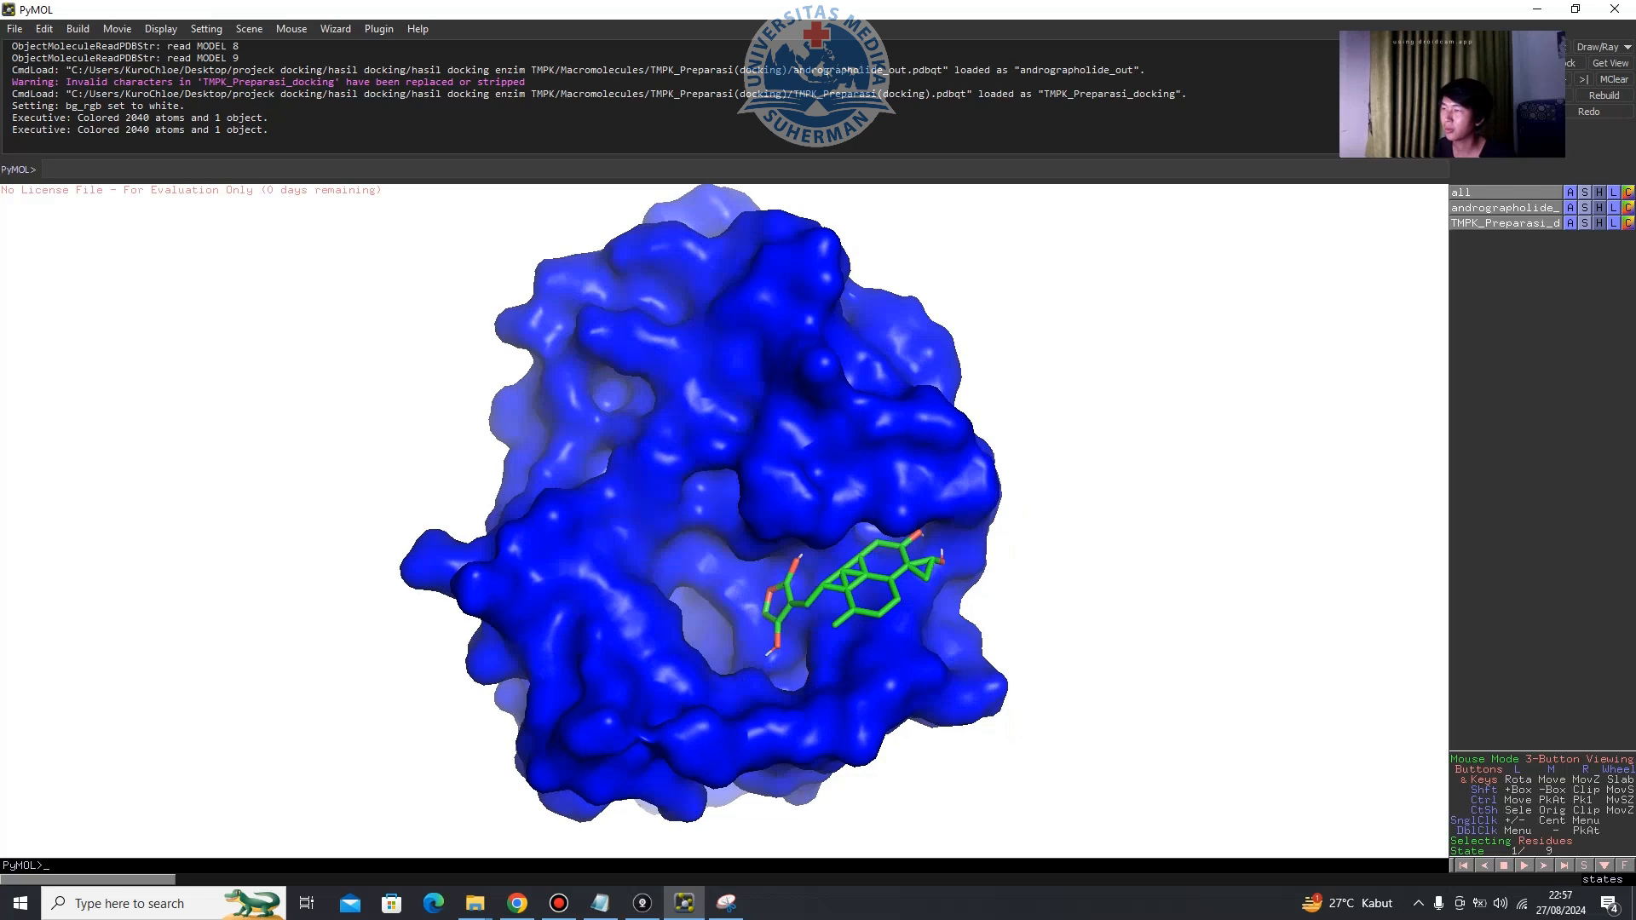
left_click_drag(724, 521, 727, 523)
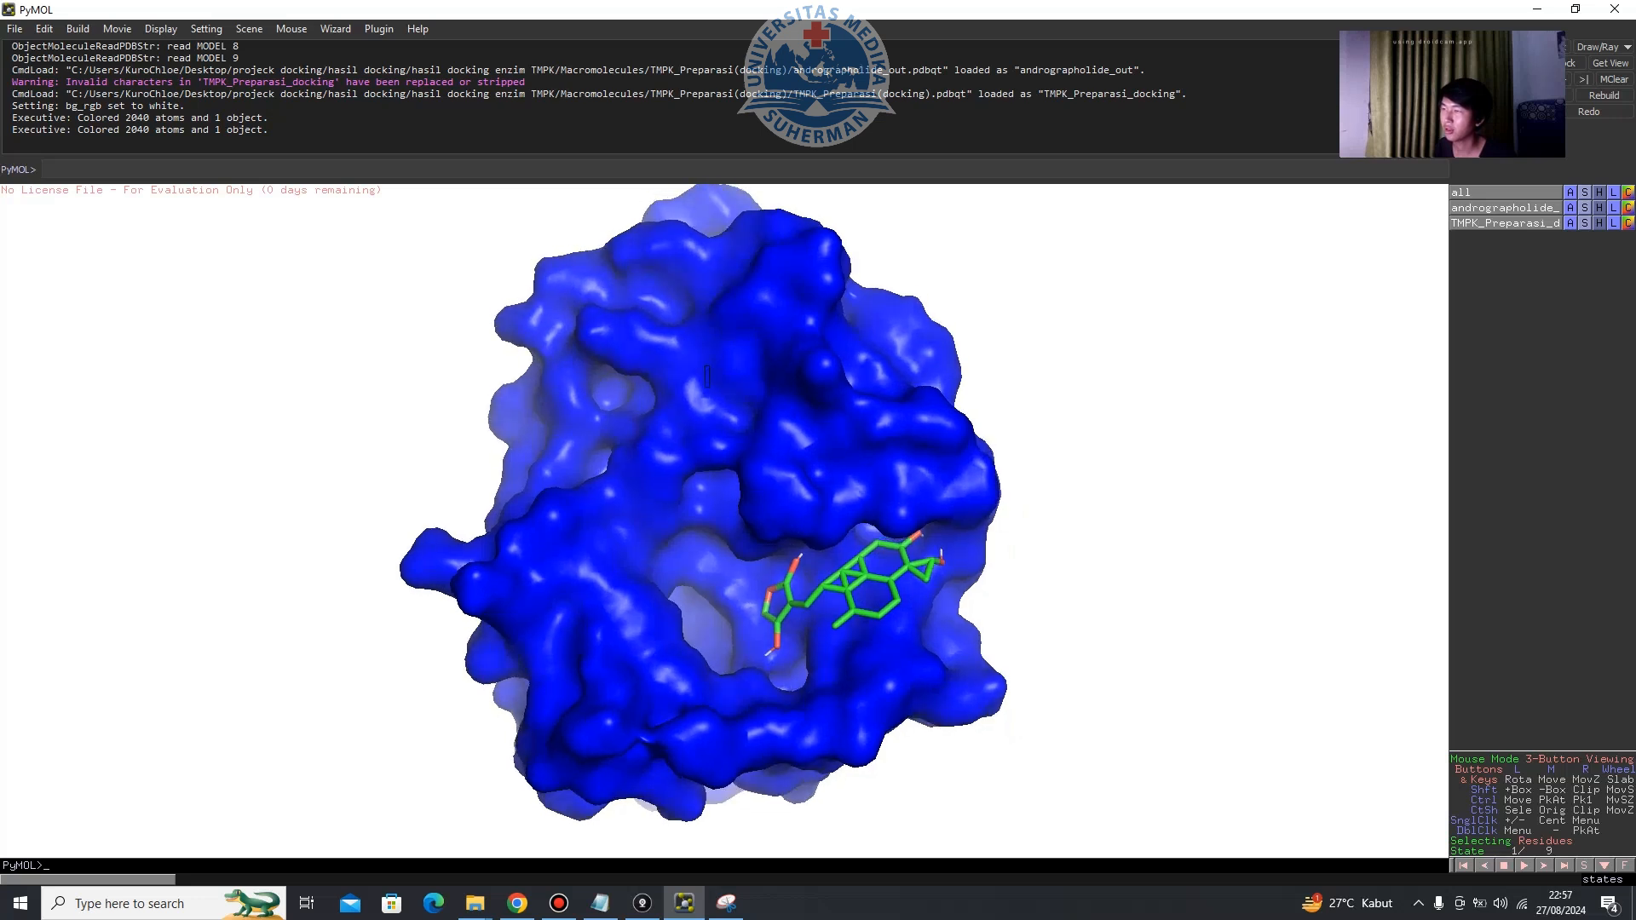
scroll(725, 522, "up", 1)
scroll(724, 521, "down", 3)
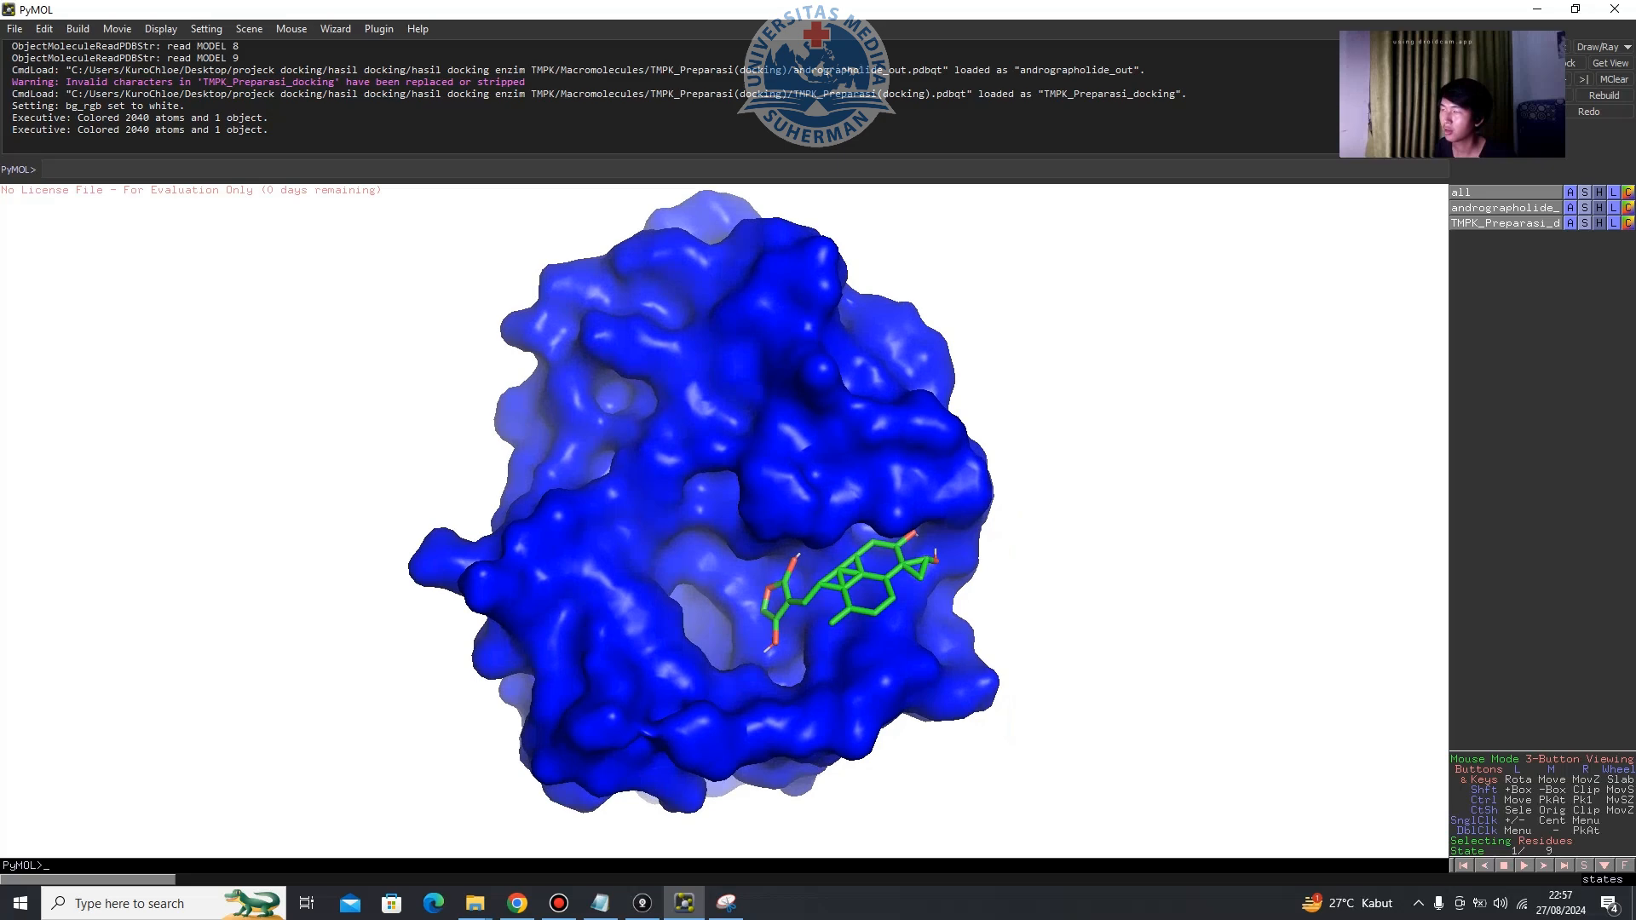
left_click_drag(725, 521, 723, 564)
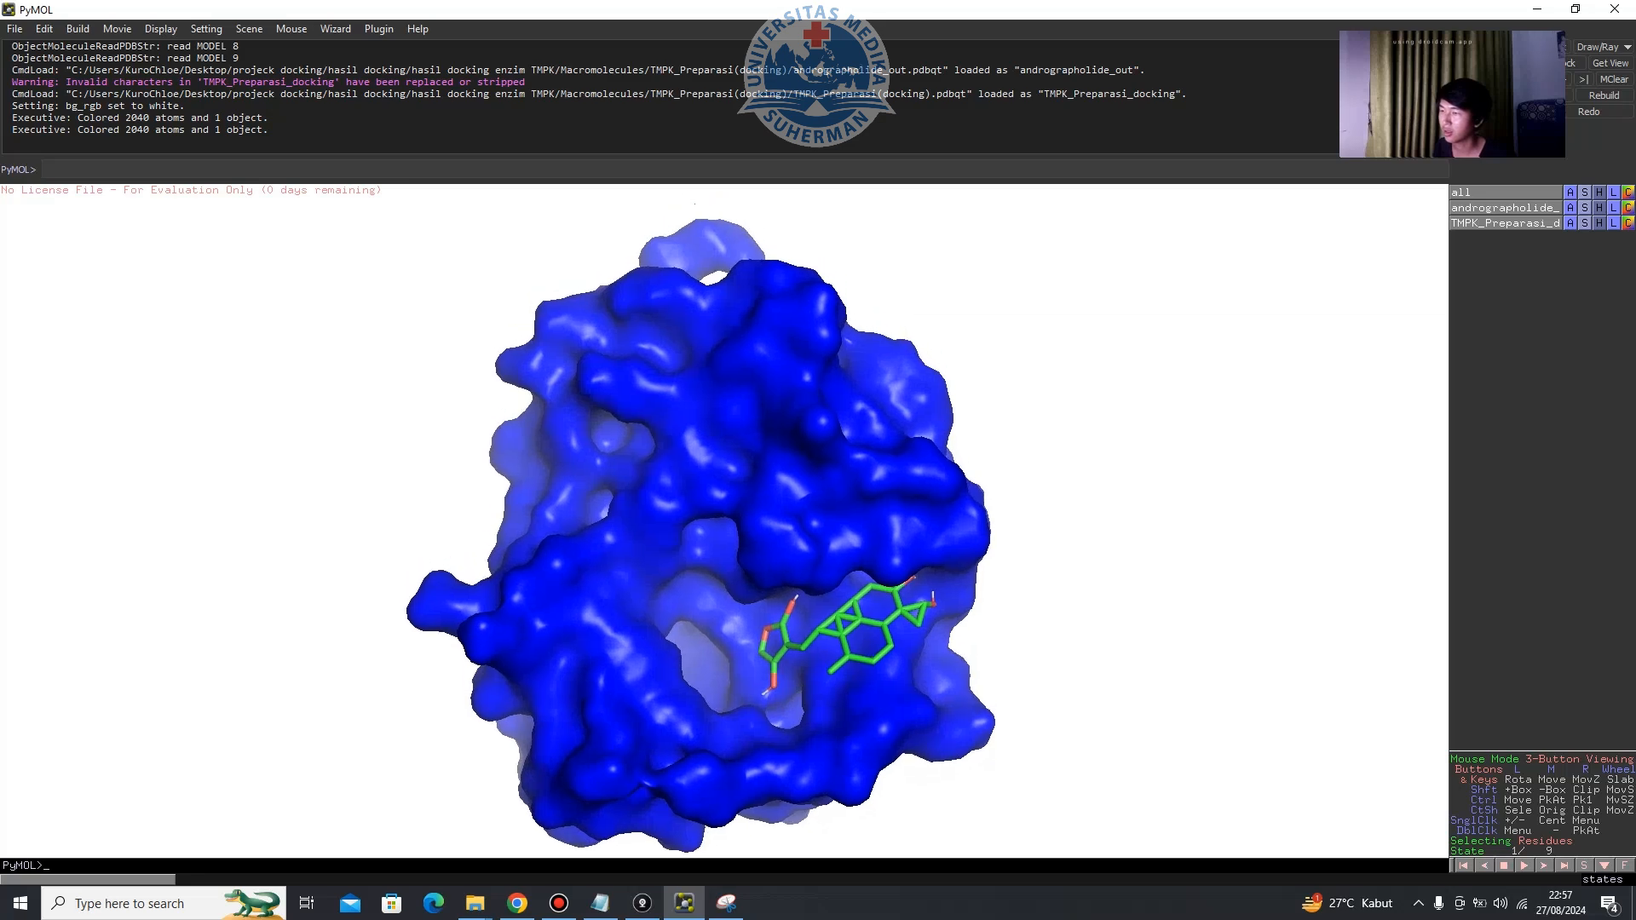
left_click_drag(725, 554, 785, 552)
left_click(726, 903)
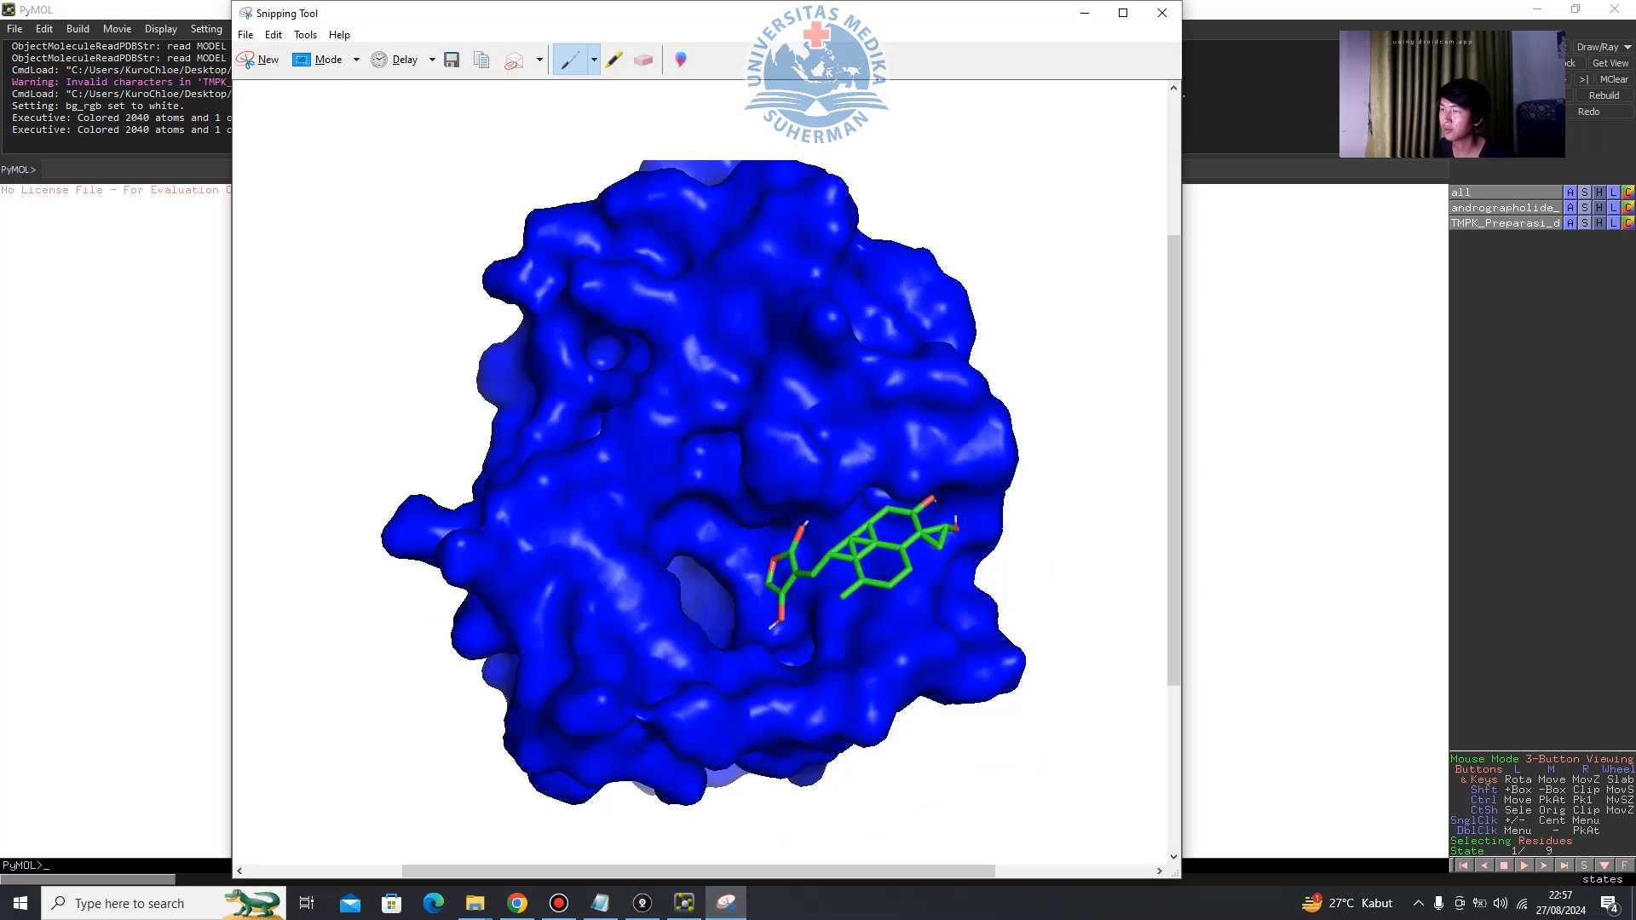
left_click(258, 58)
left_click_drag(394, 190, 1089, 854)
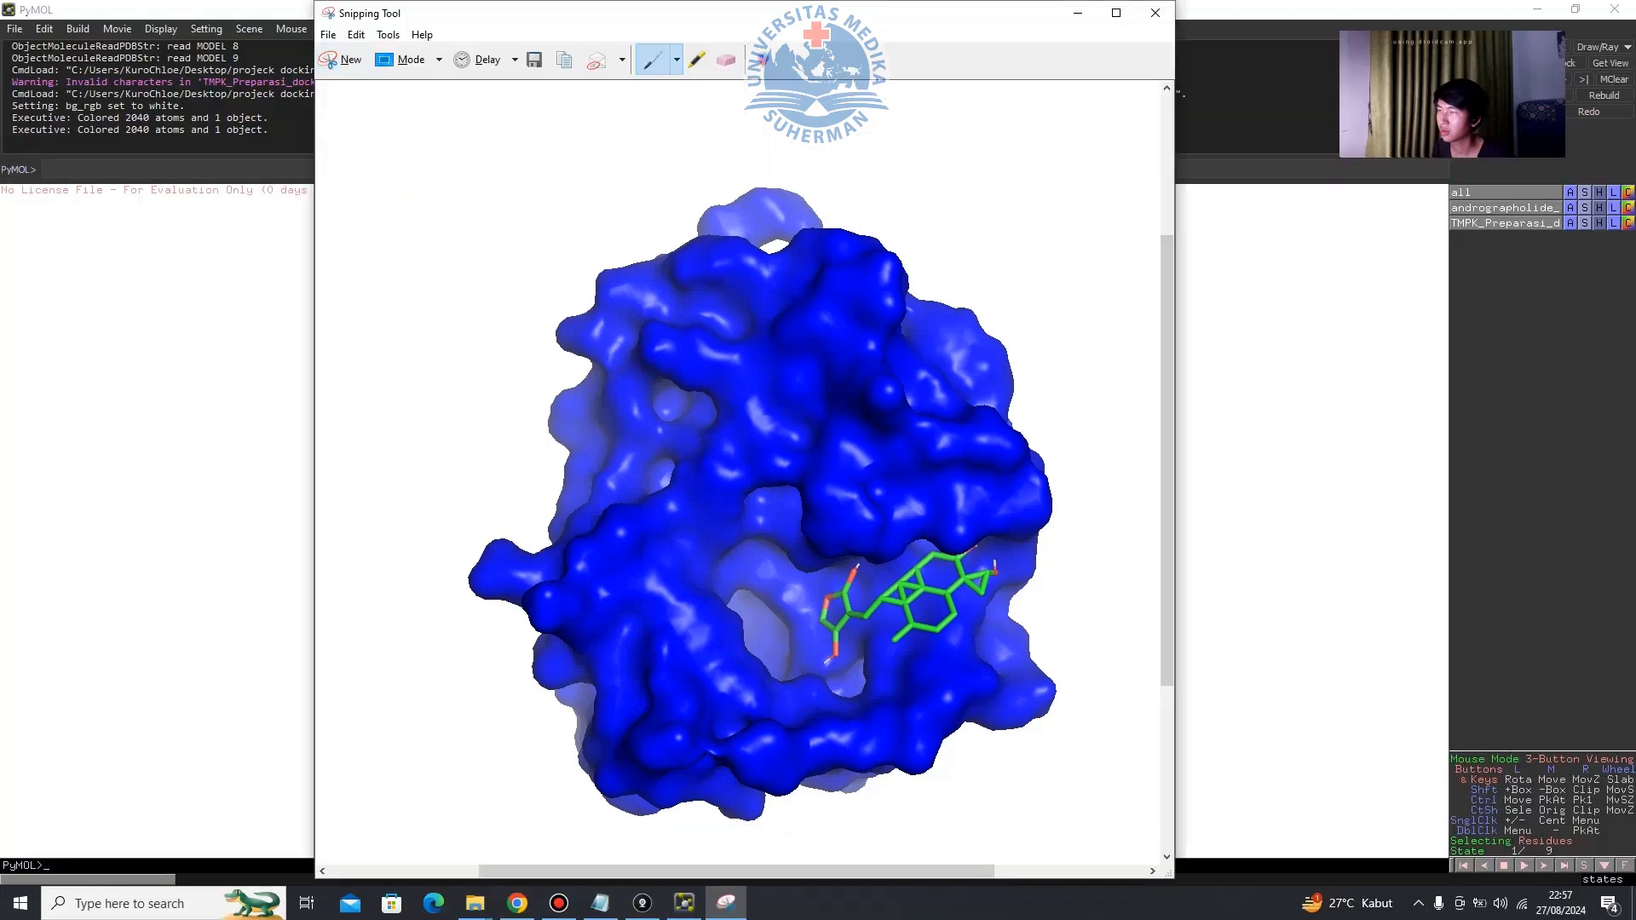
Start saving the snip as a file and browse to the visualisasi folder inside projeck docking on the Desktop.
left_click(328, 34)
left_click(365, 79)
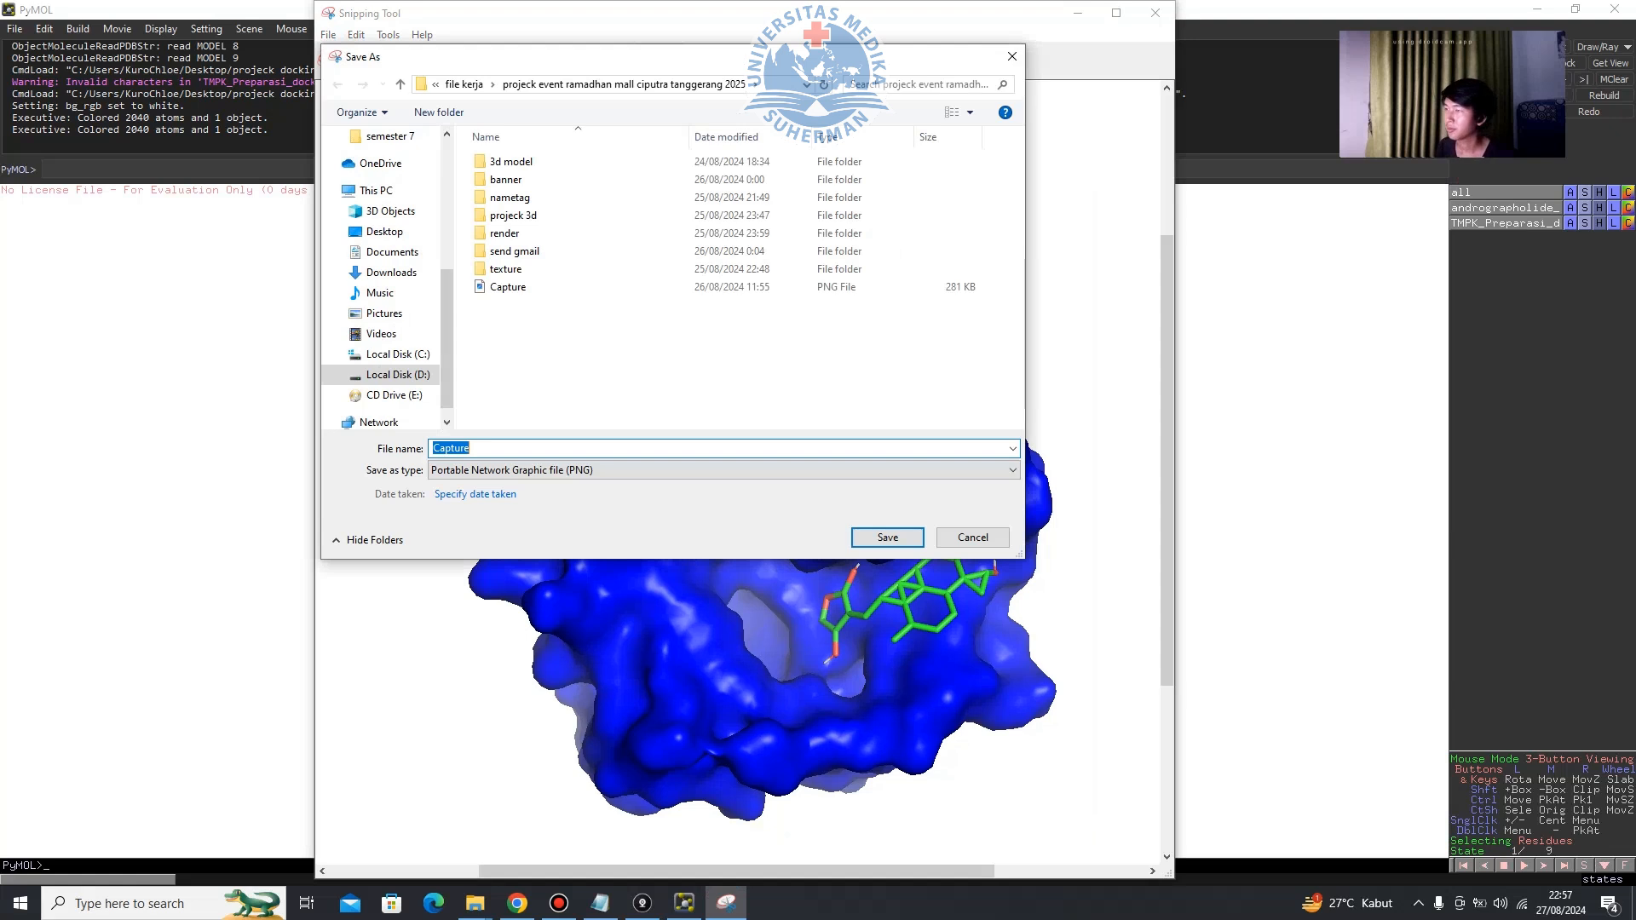
scroll(375, 256, "up", 3)
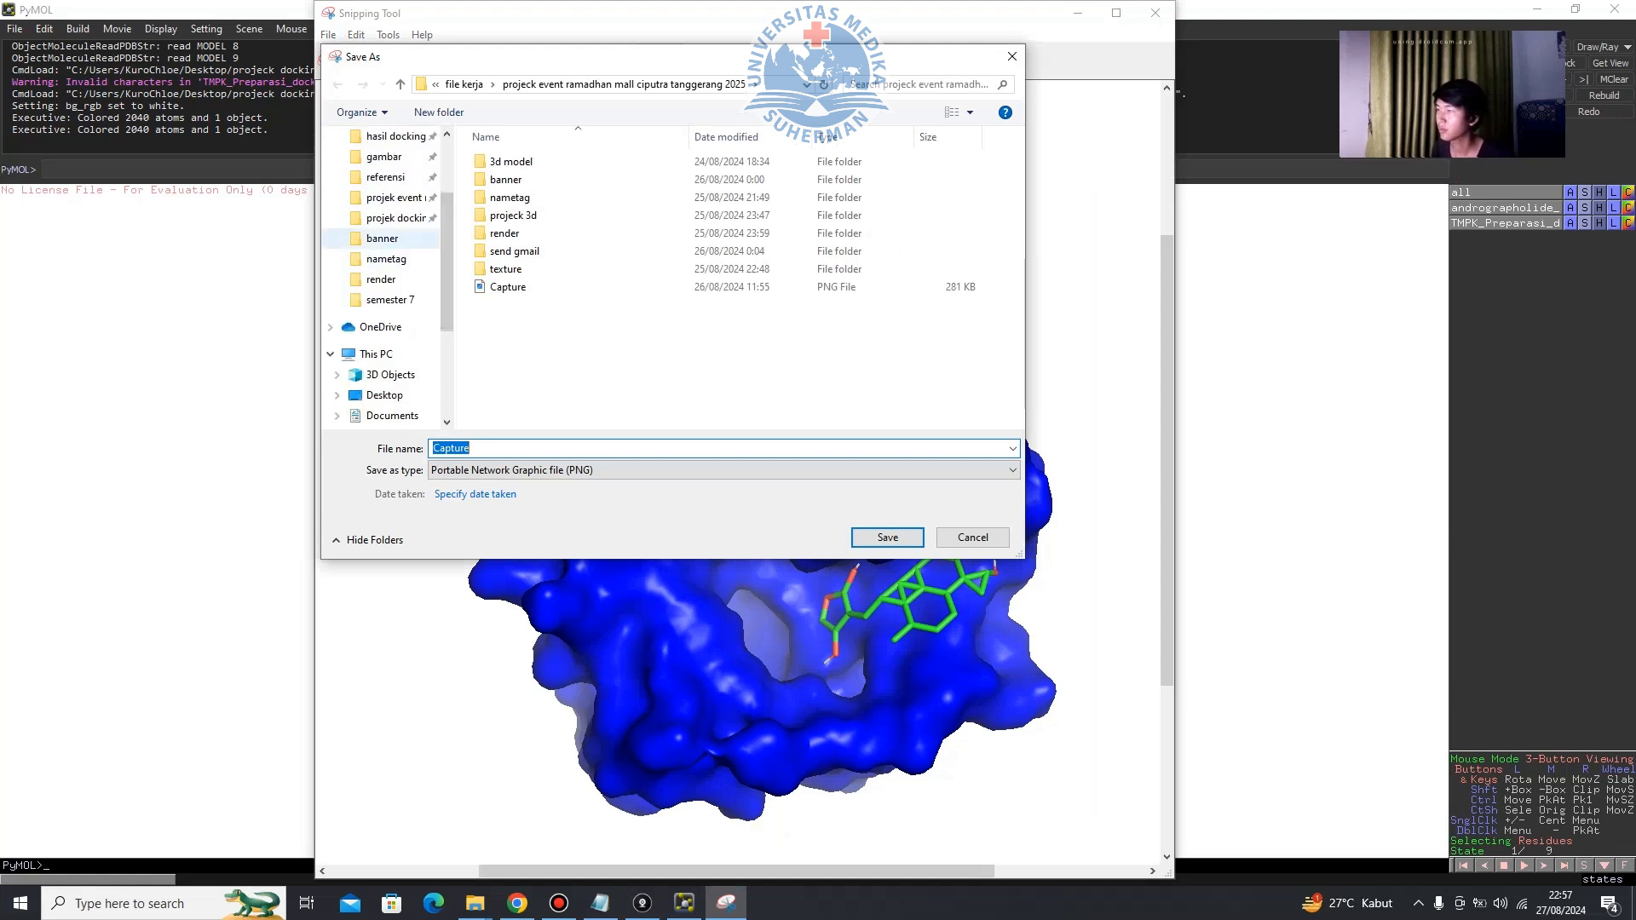
scroll(383, 256, "up", 2)
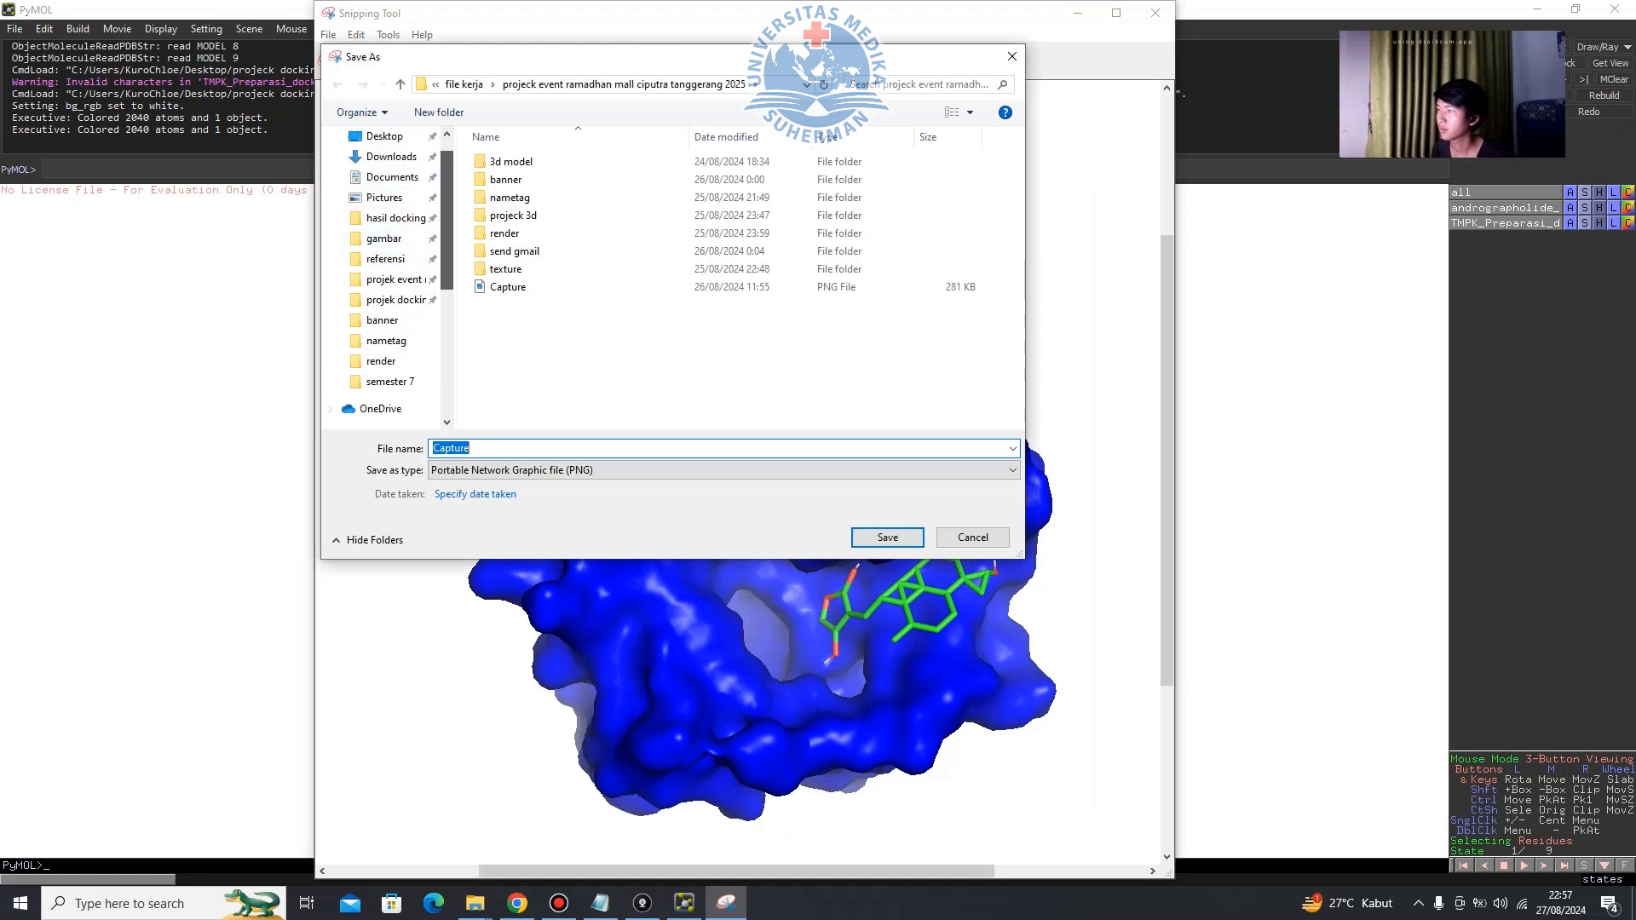
left_click(384, 137)
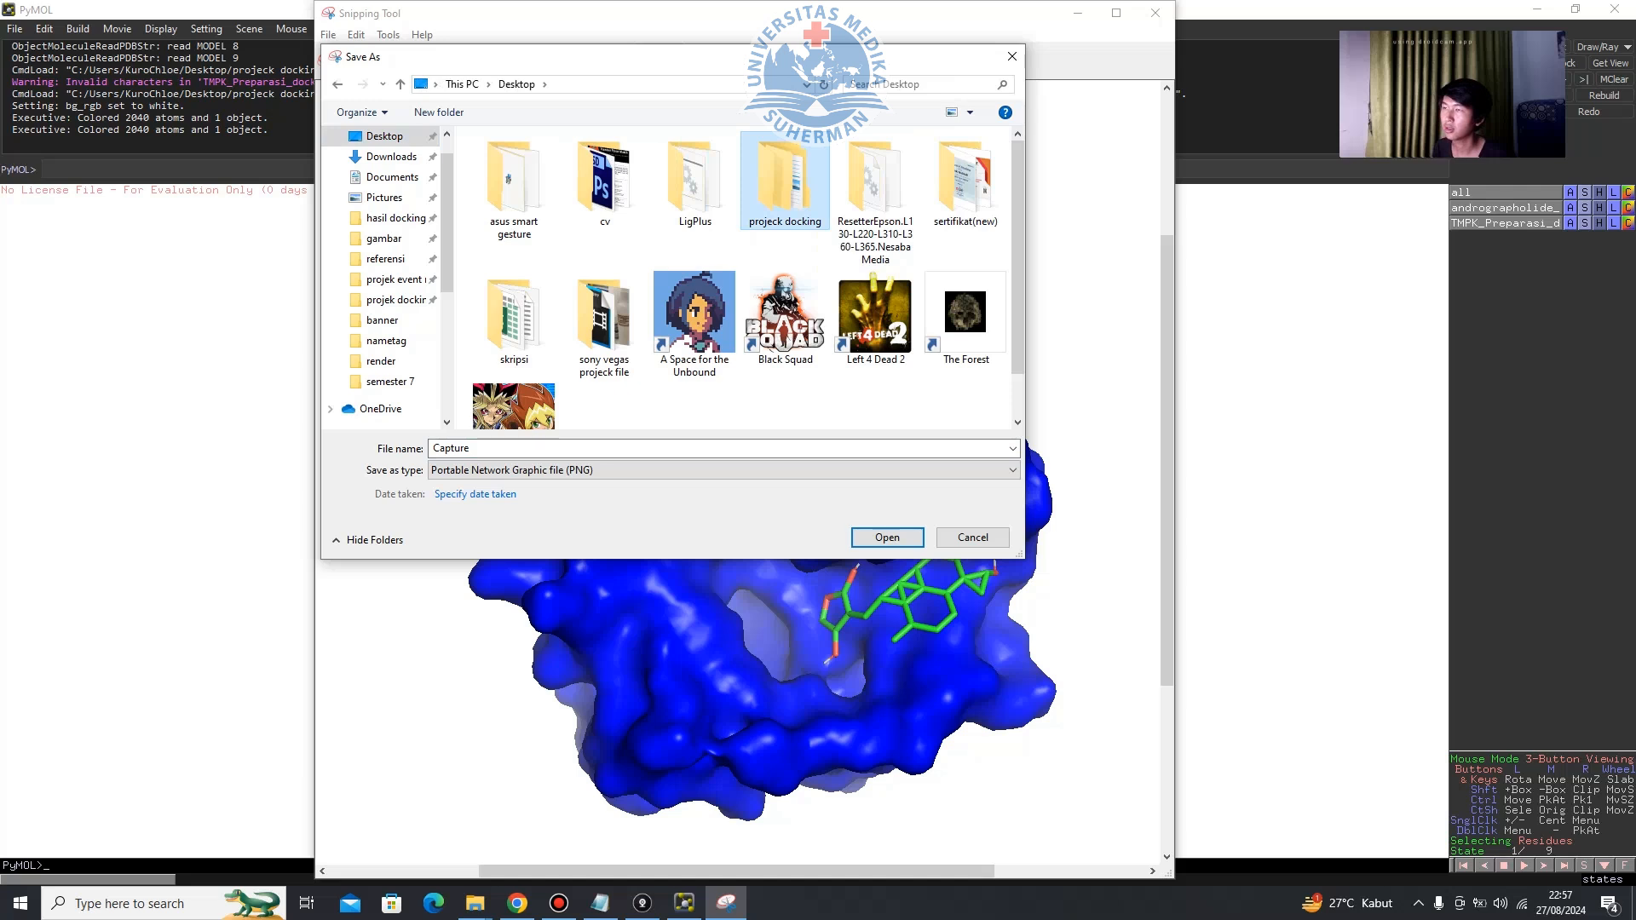
double_click(785, 183)
left_click(511, 197)
double_click(511, 196)
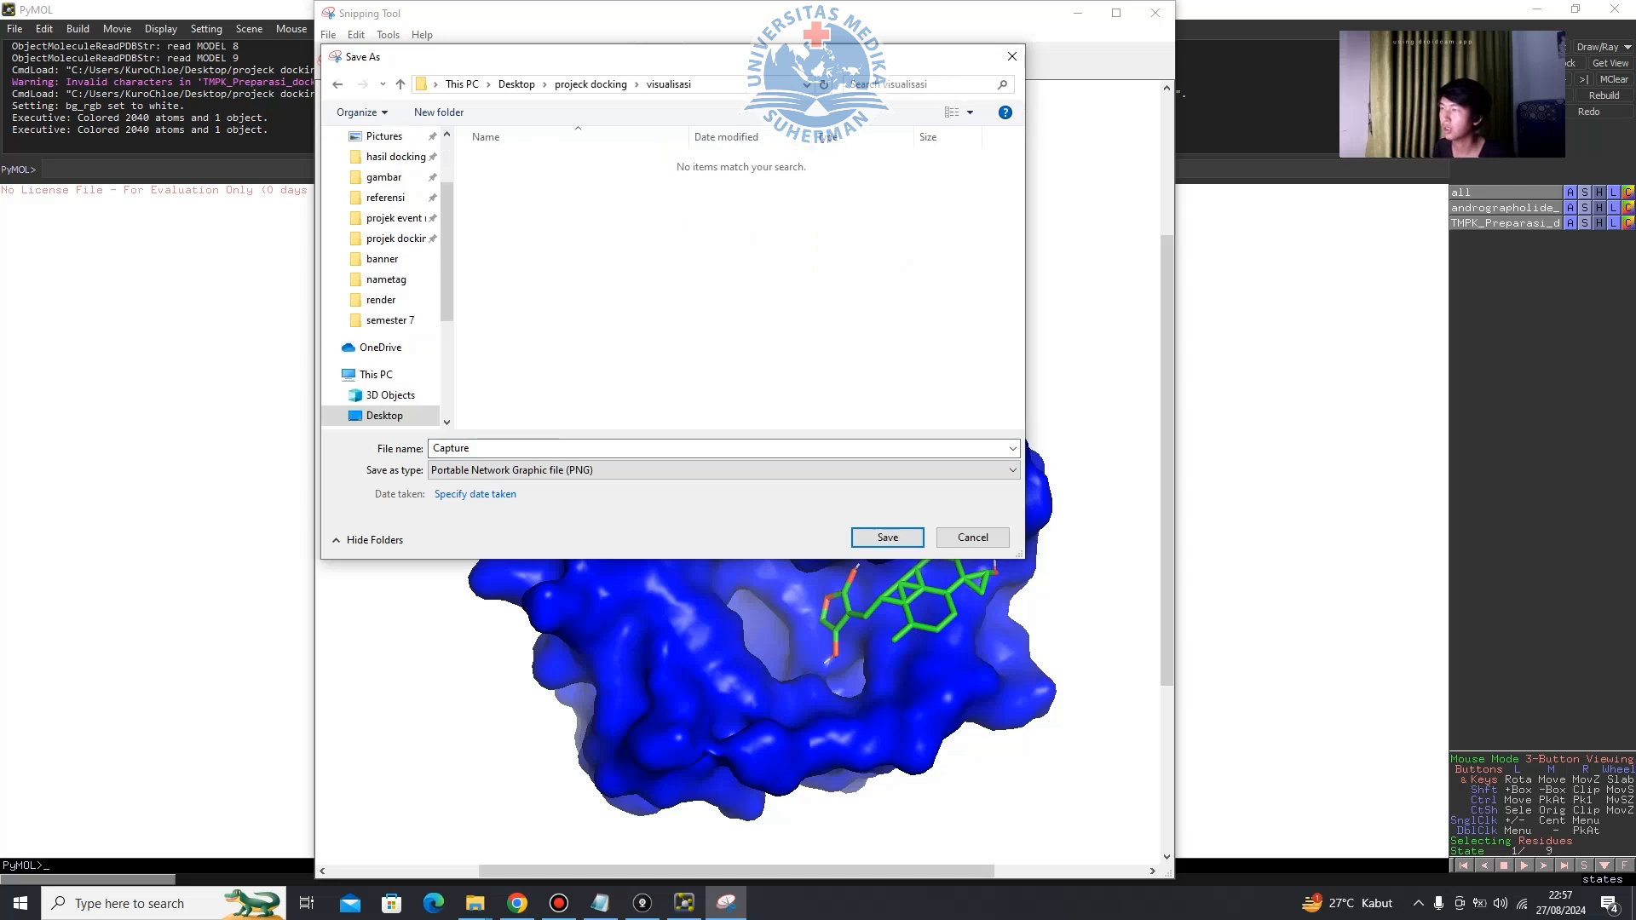
Create a folder named PyMol inside visualisasi and open it as the save location.
right_click(562, 202)
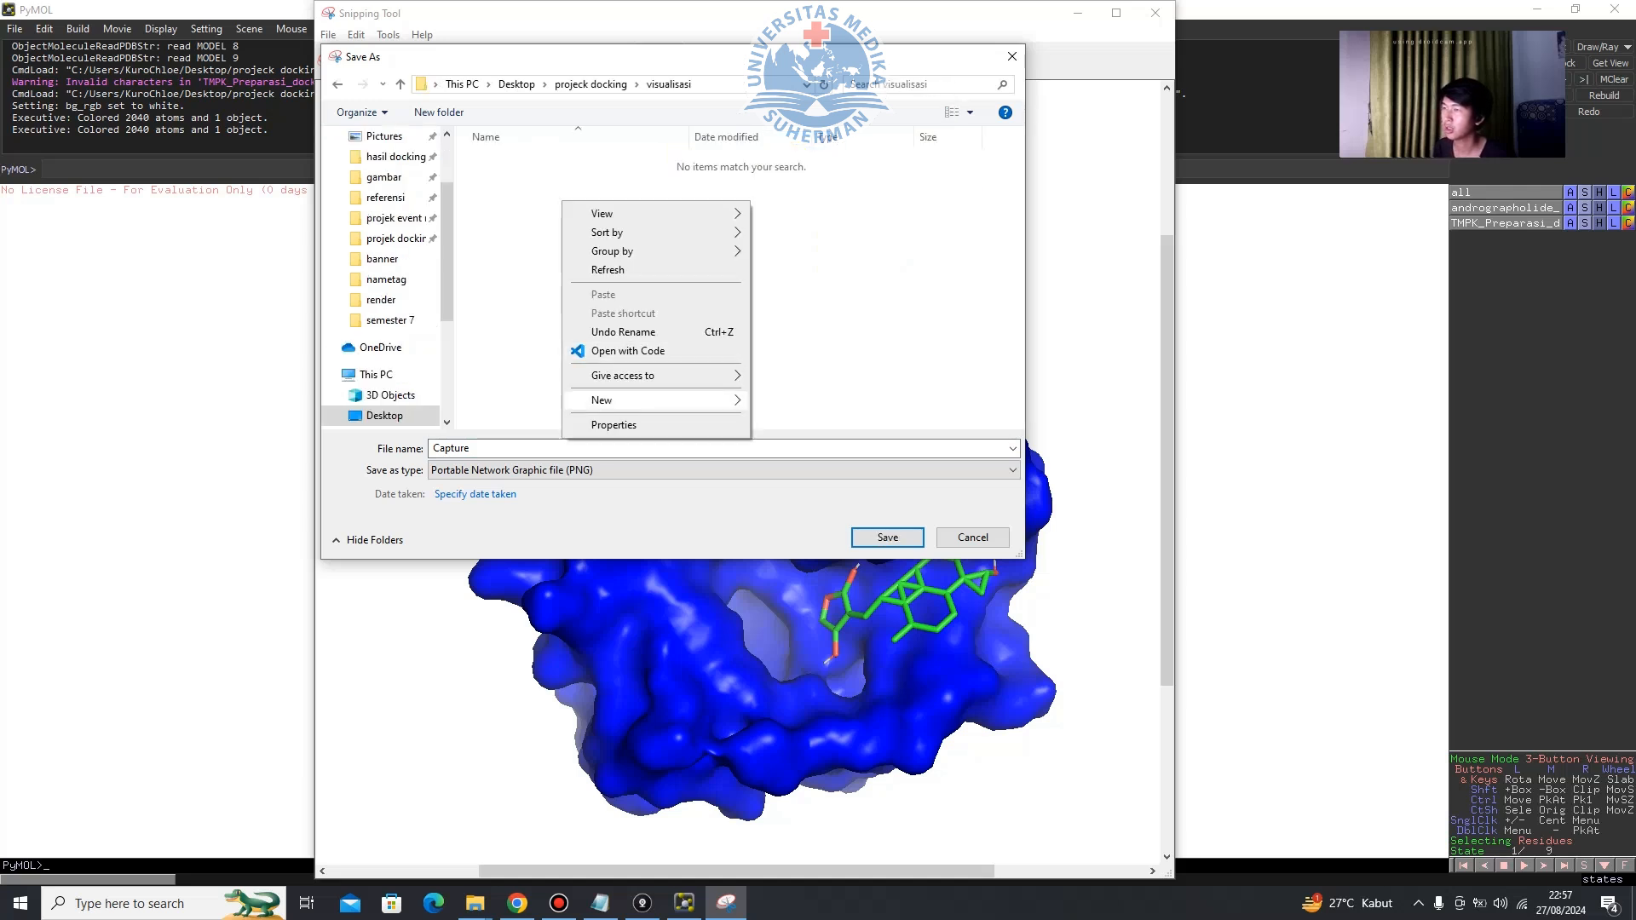
mouse_move(602, 400)
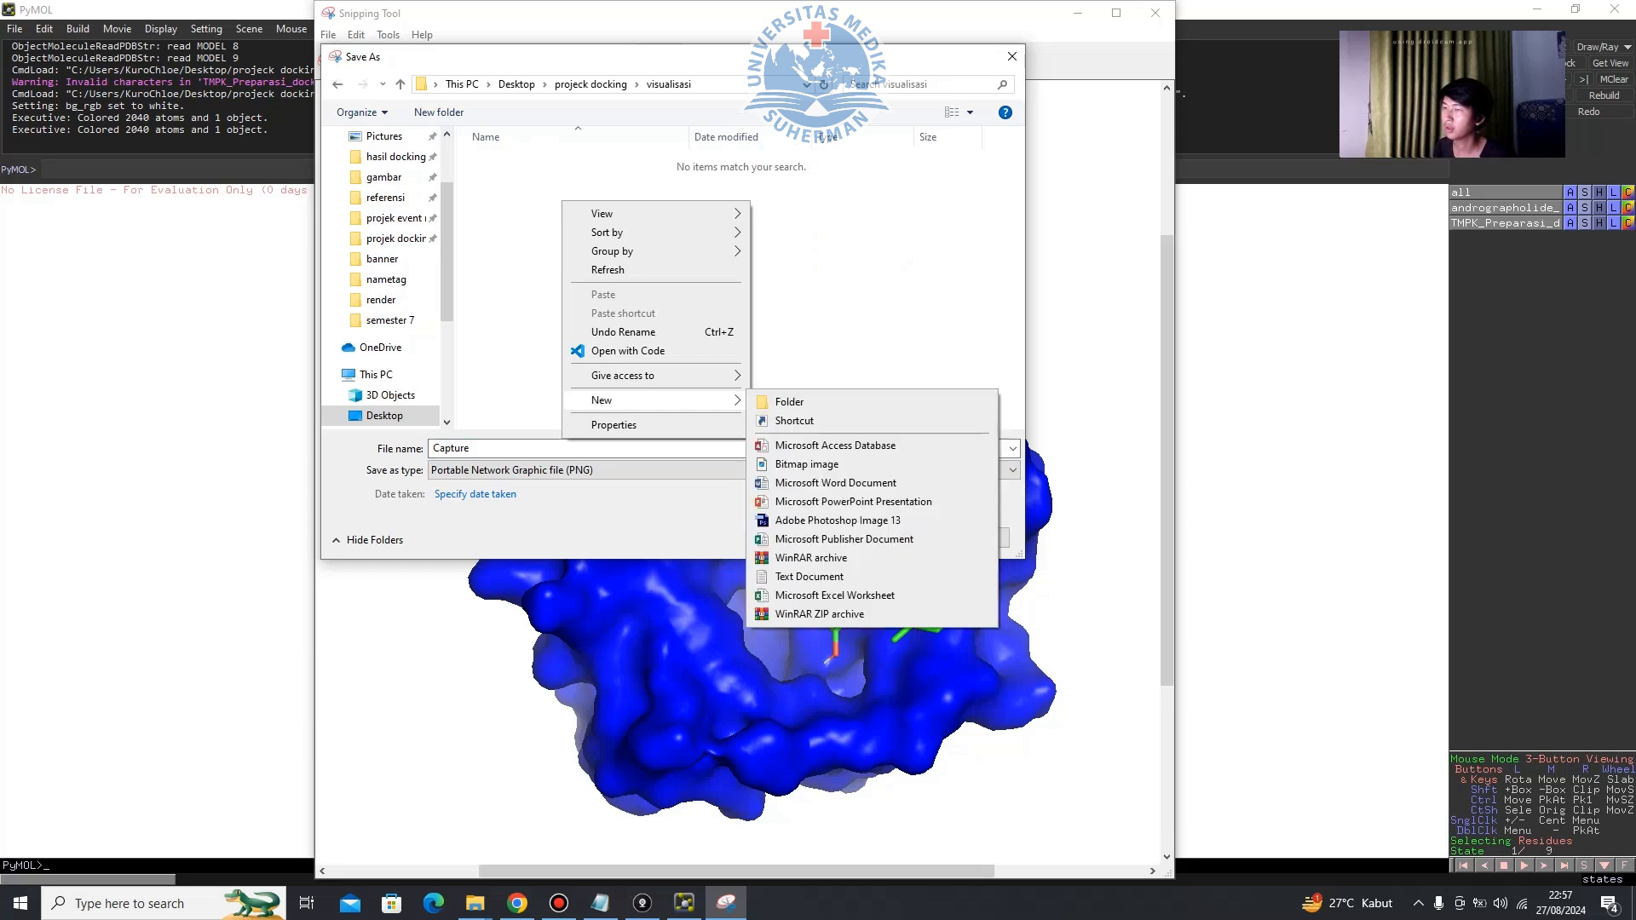
left_click(971, 401)
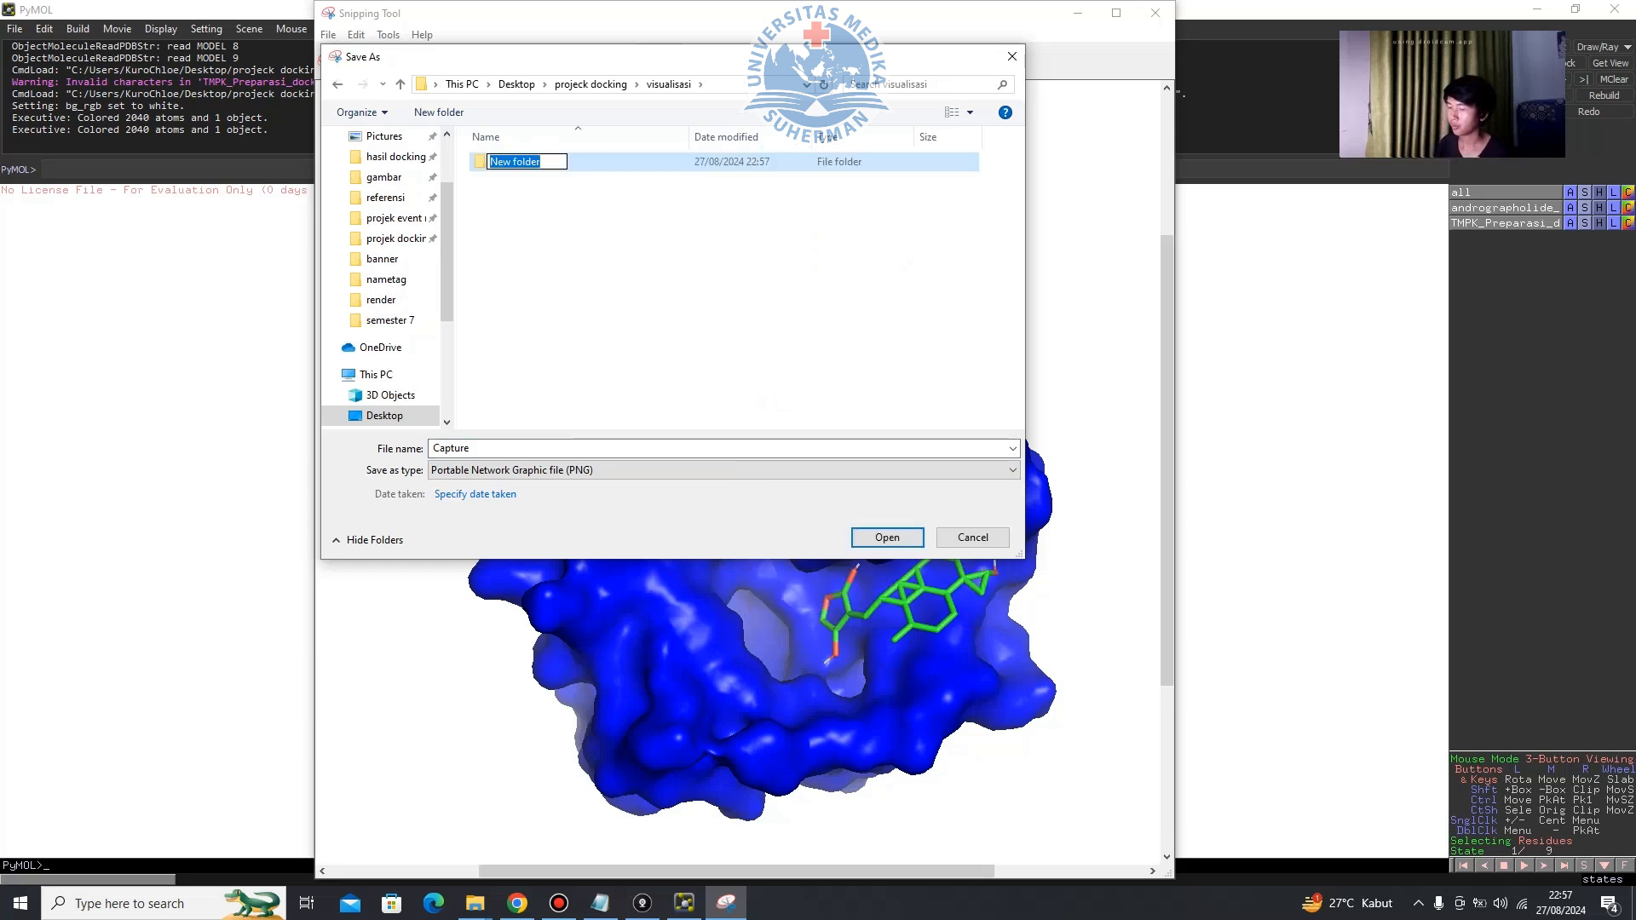
type("Pymol")
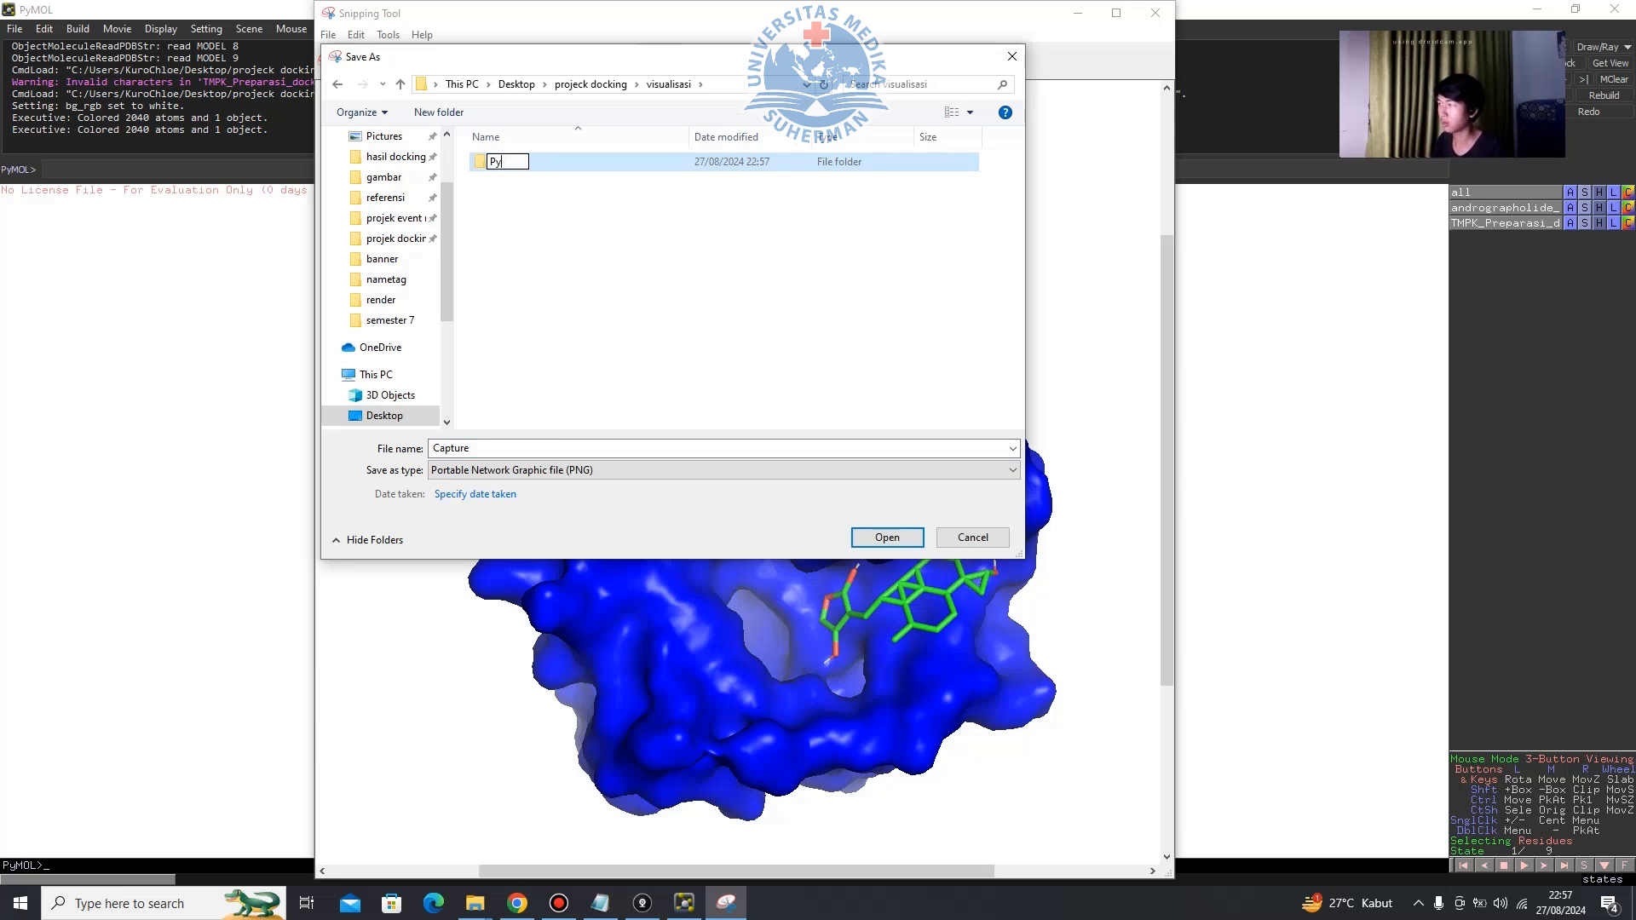
type("M")
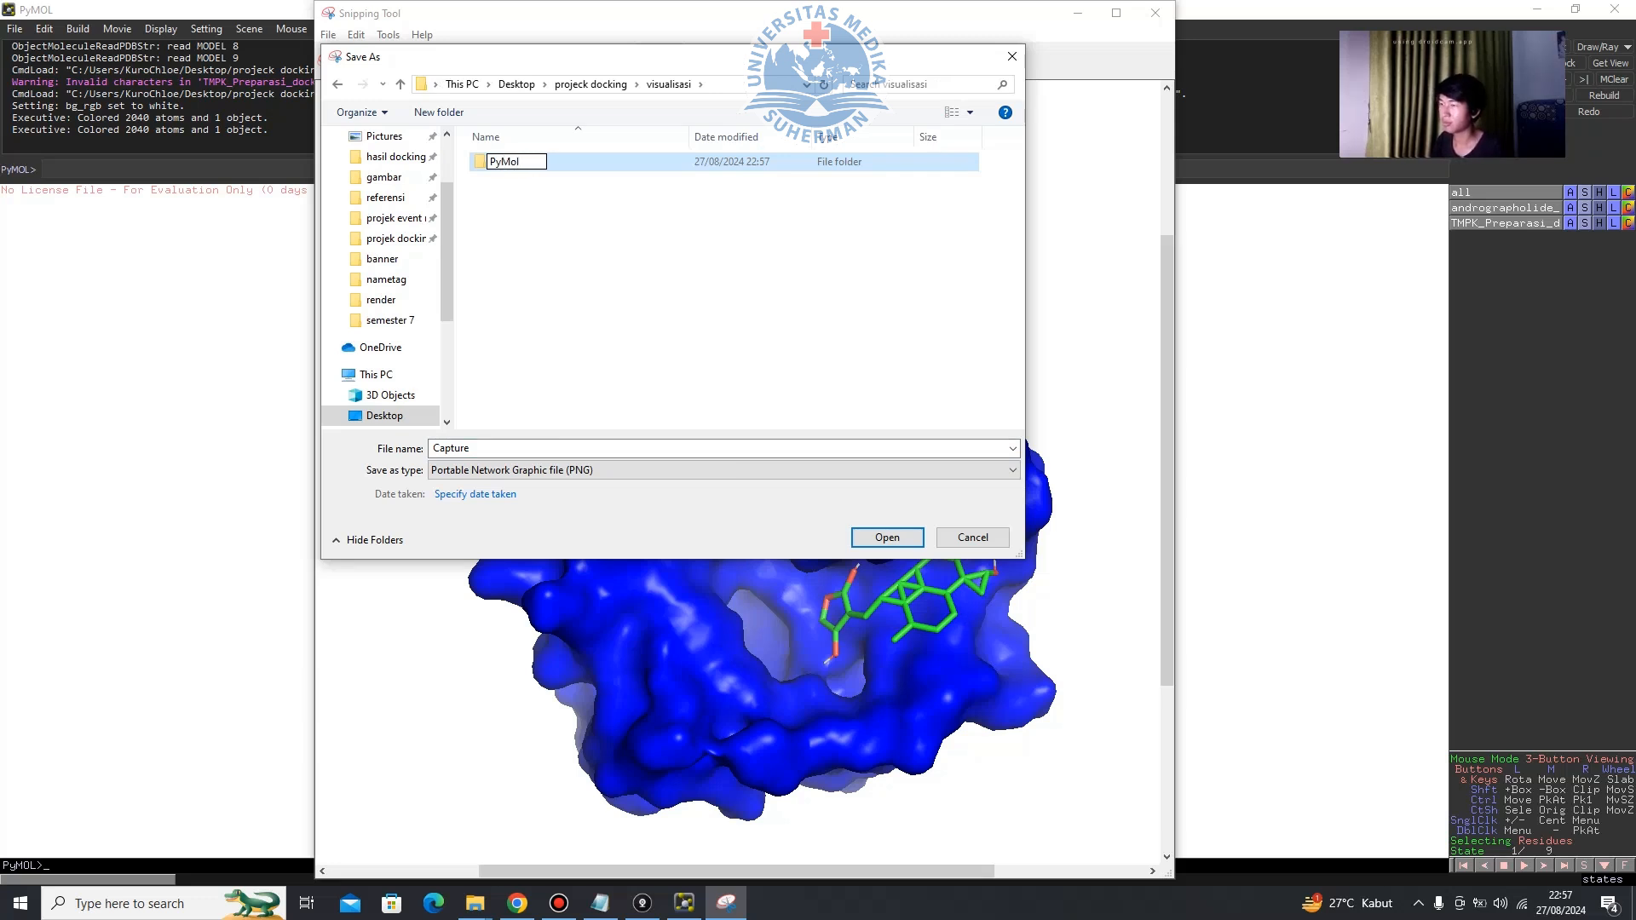
key("Return")
key("Return")
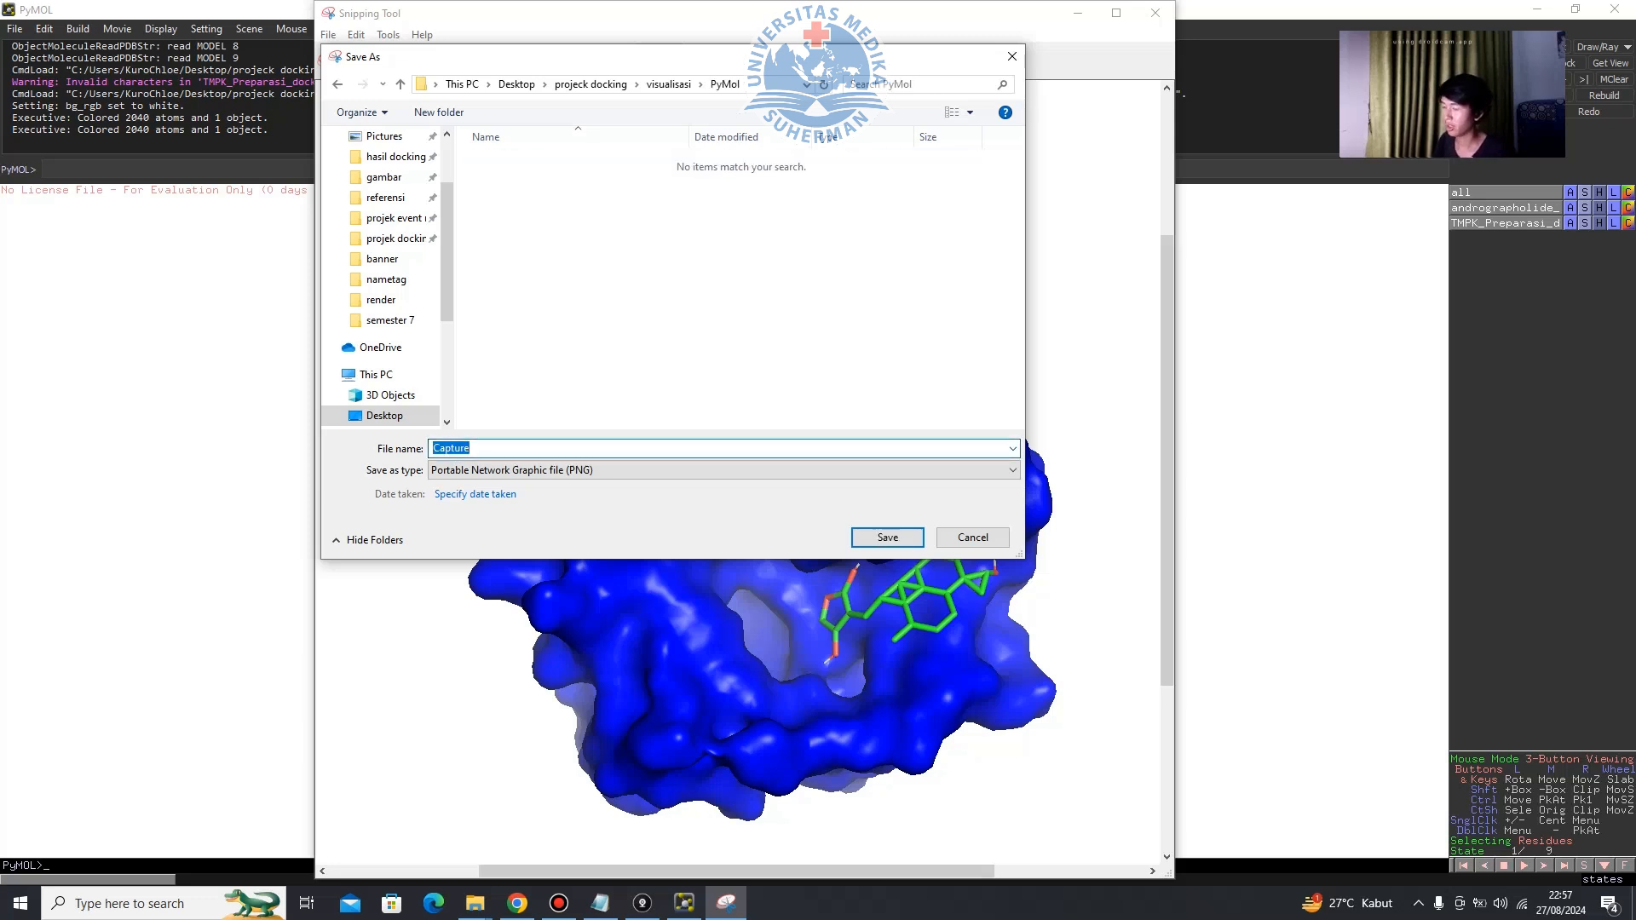
Save the snip as a PNG named "TMPK dan Andrographolide" and return to PyMOL.
type("TMPK")
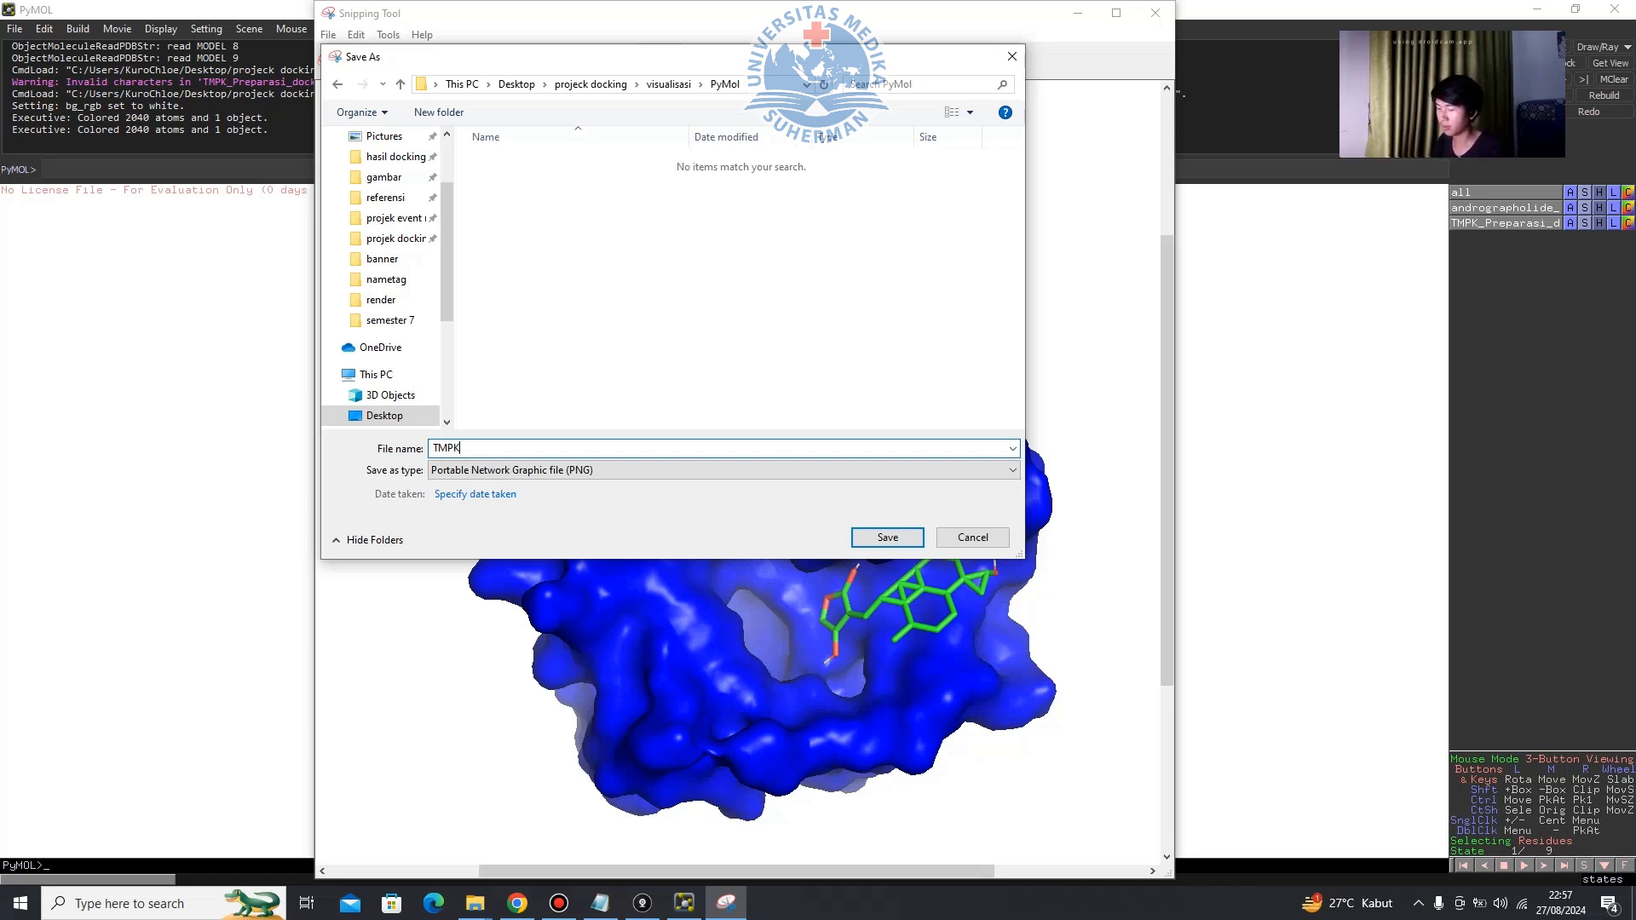
type("dan Andro")
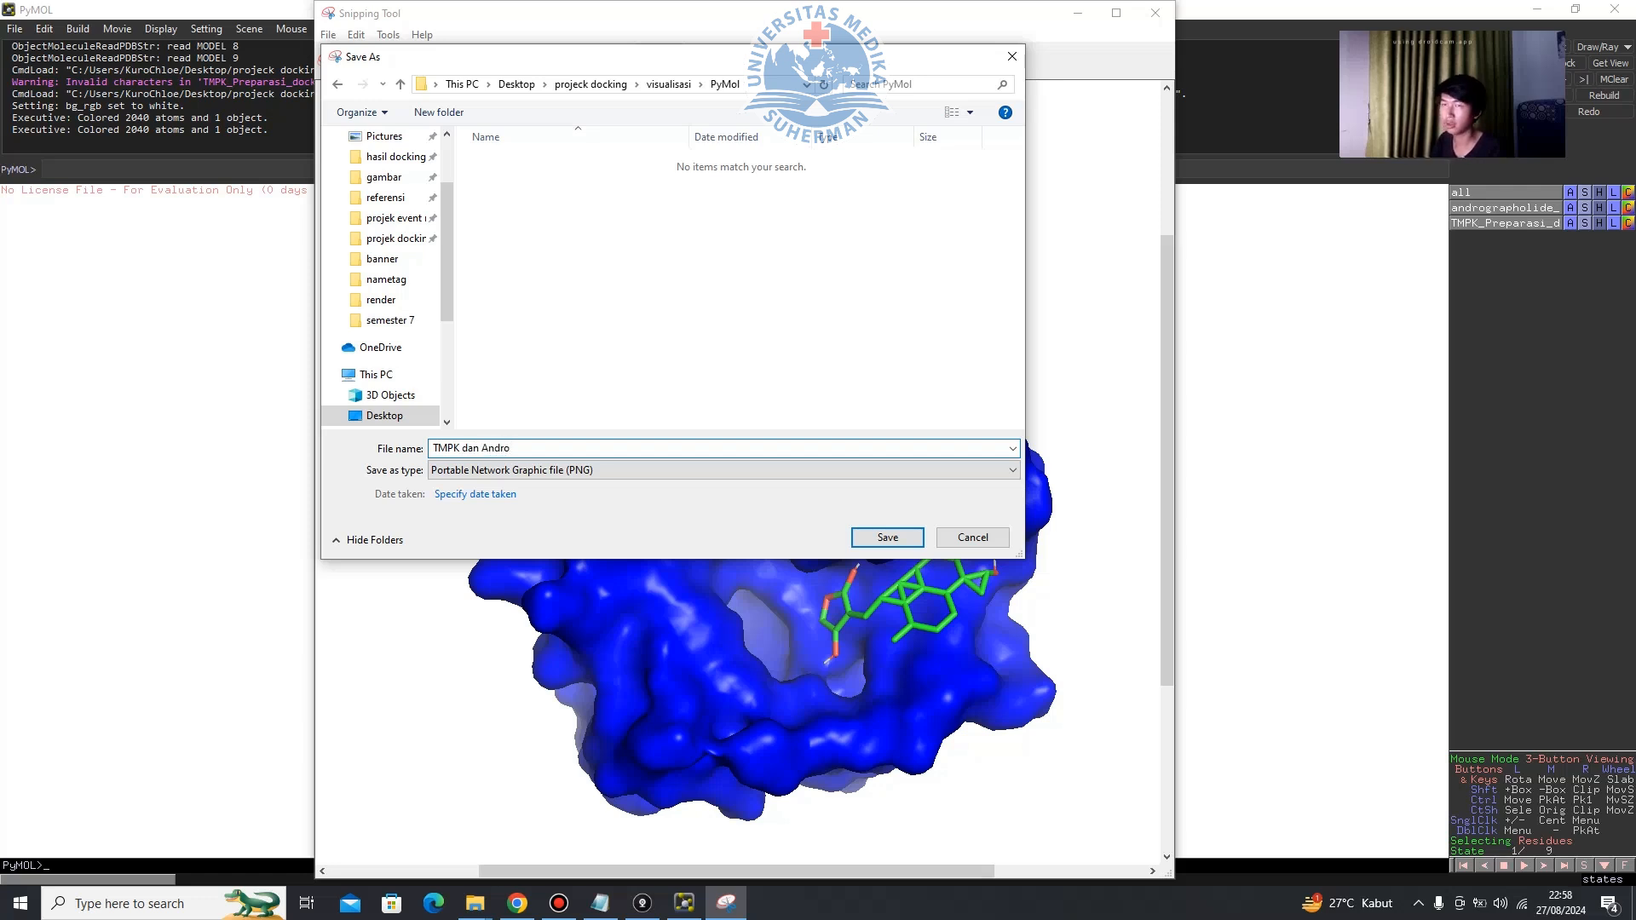
type("graphol")
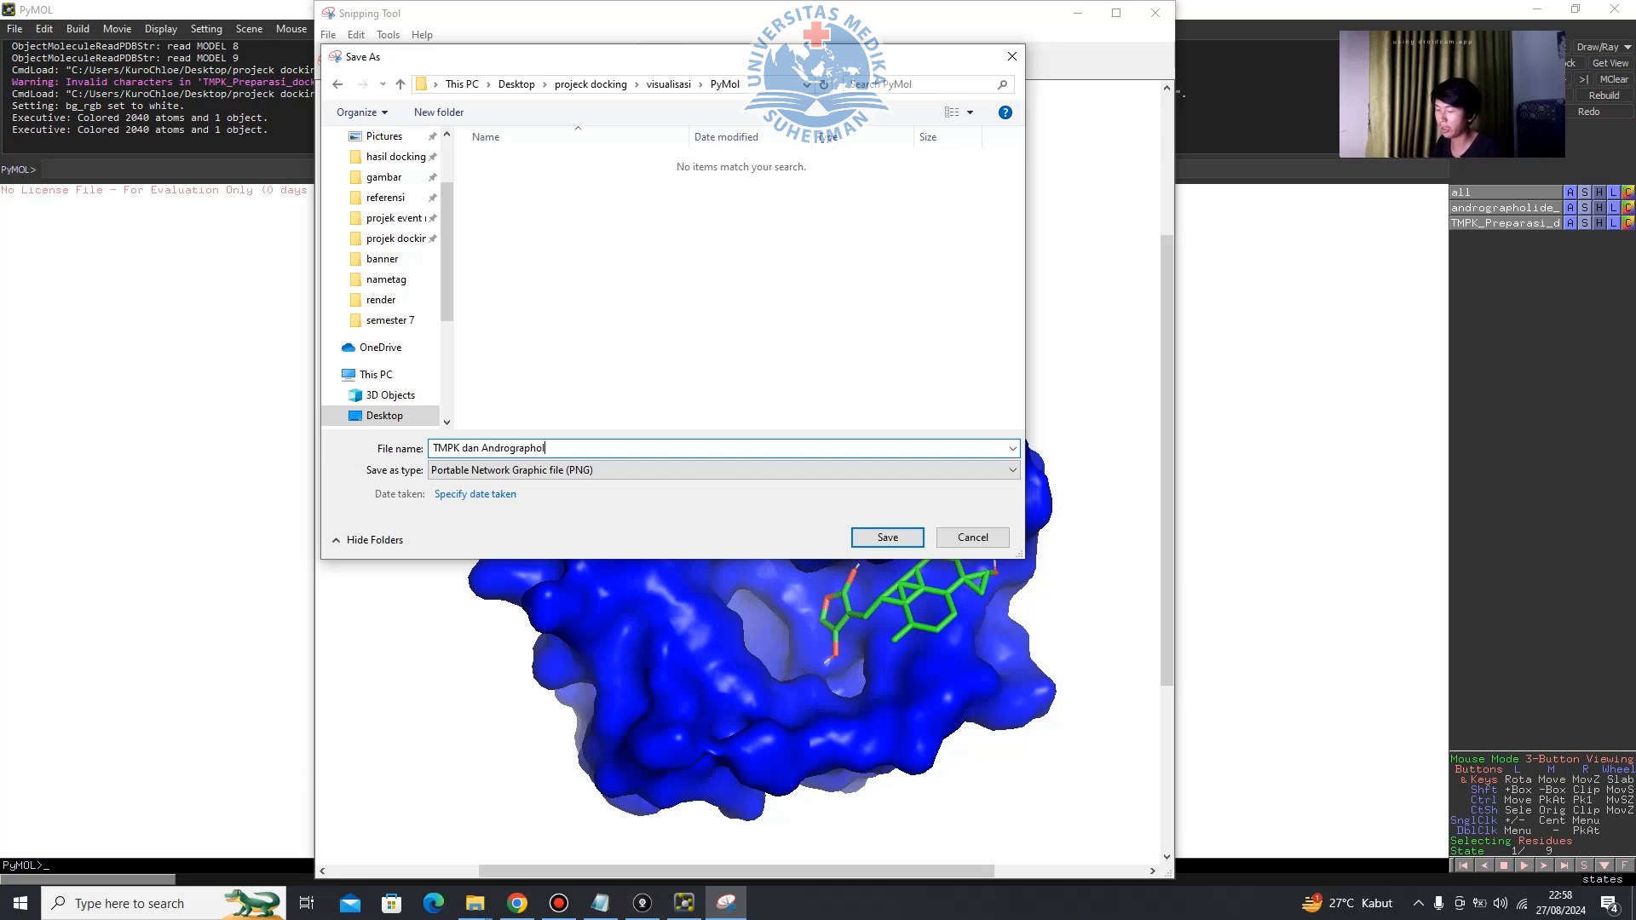
type("ide")
key("Return")
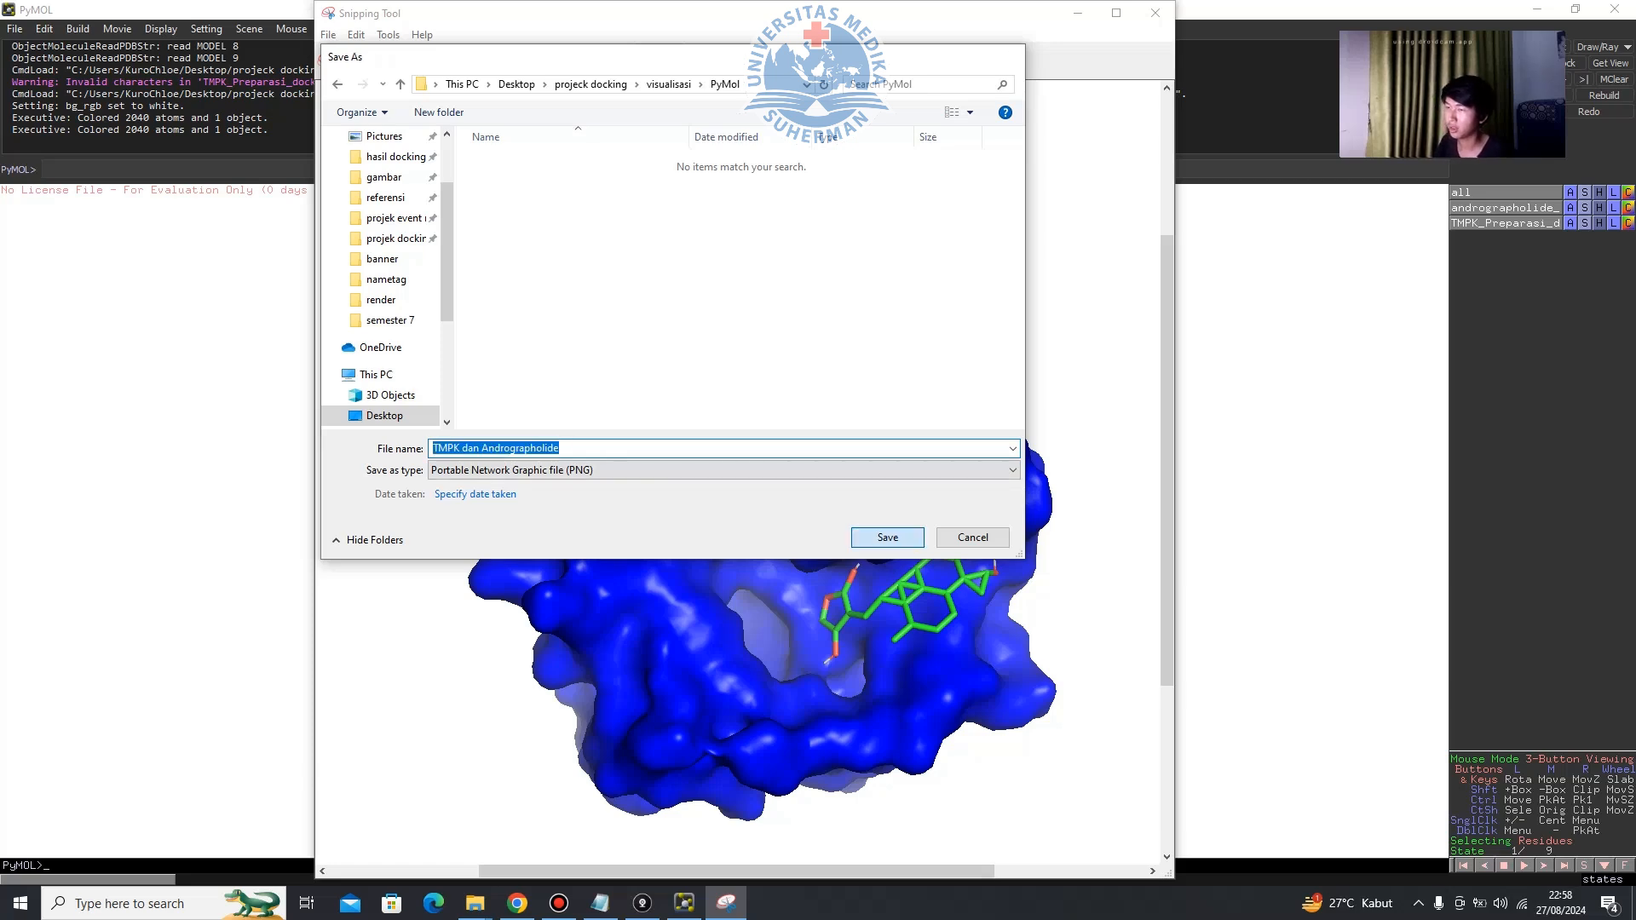
left_click(1077, 13)
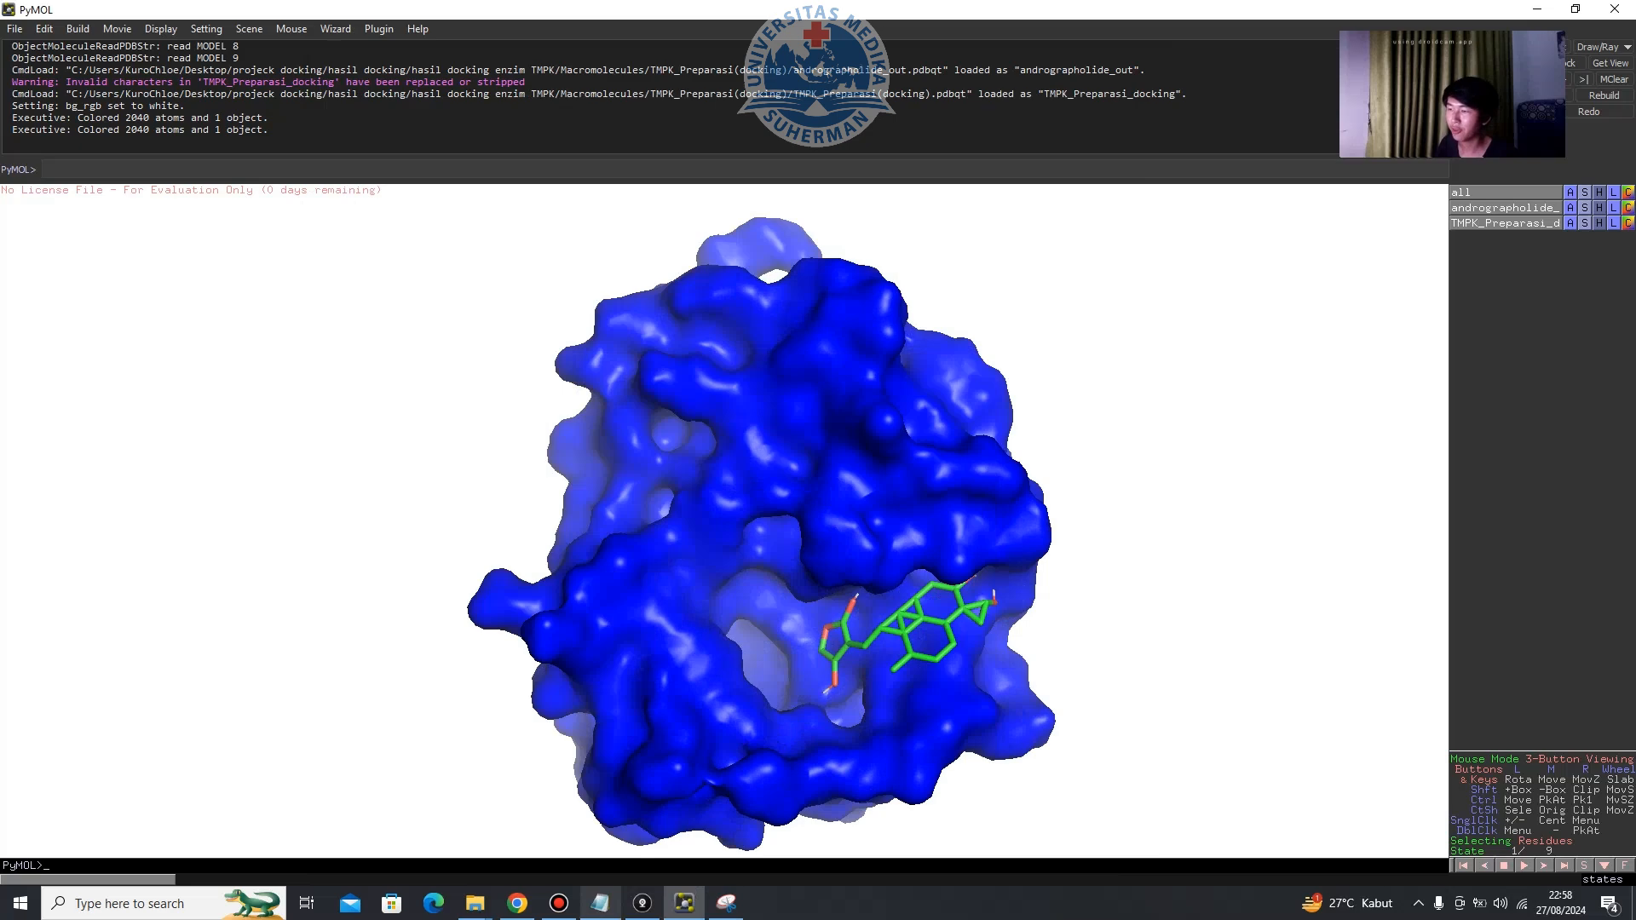
Review the visualization entries in the Notepad checklist, highlighting "LigPlus/ Ligplot (2d visual)", and return to PyMOL.
left_click(601, 902)
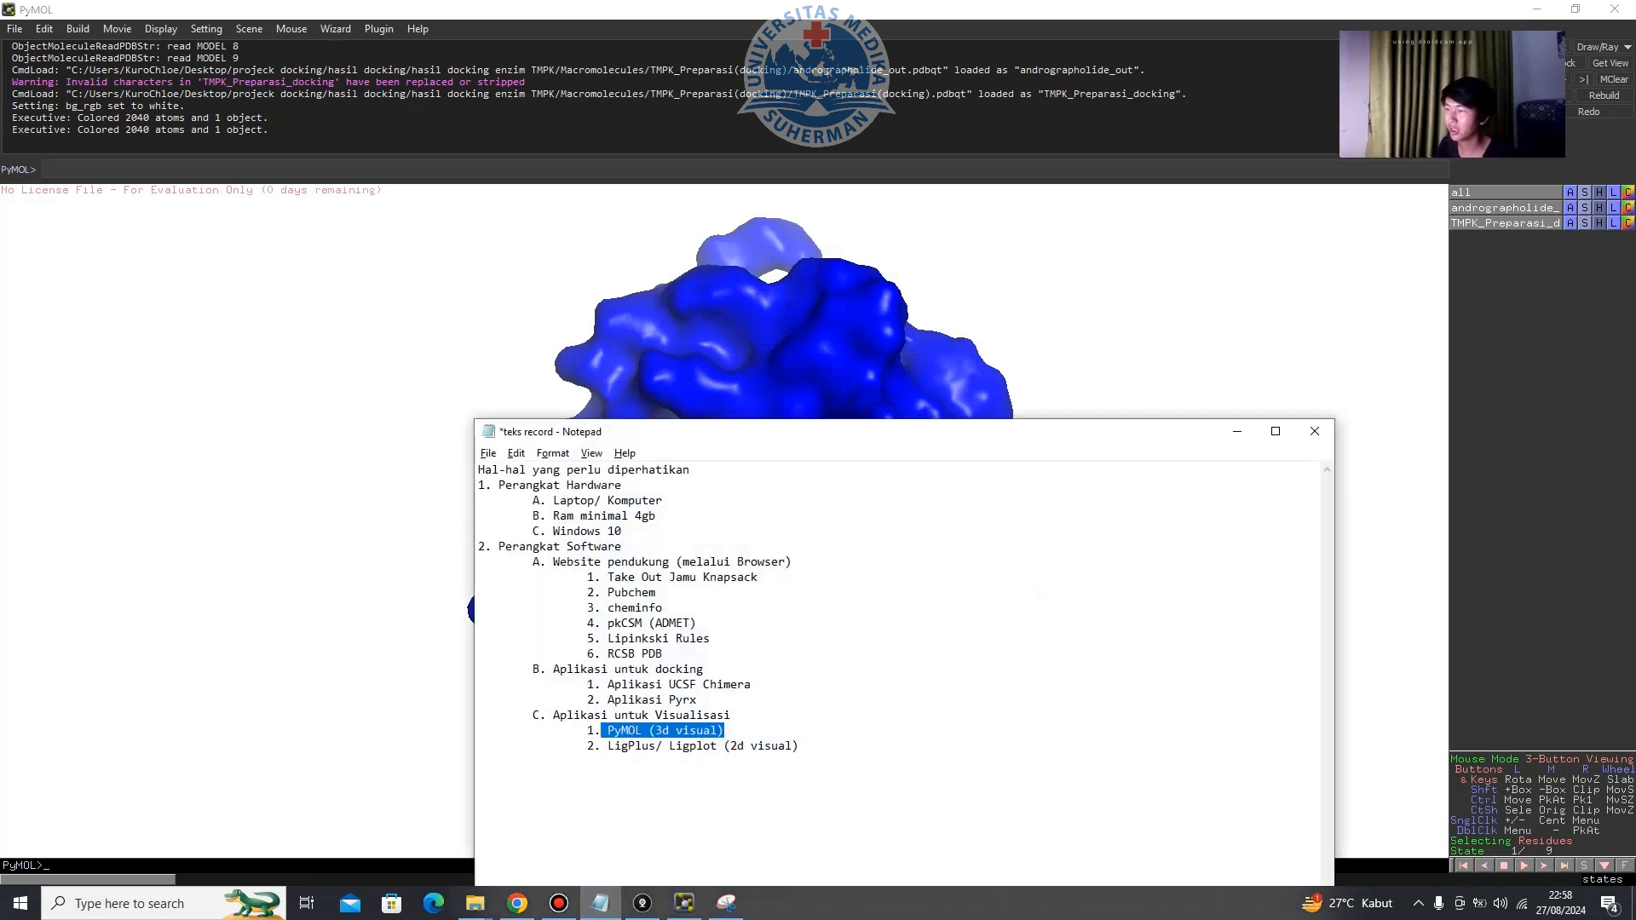
left_click_drag(801, 746, 478, 747)
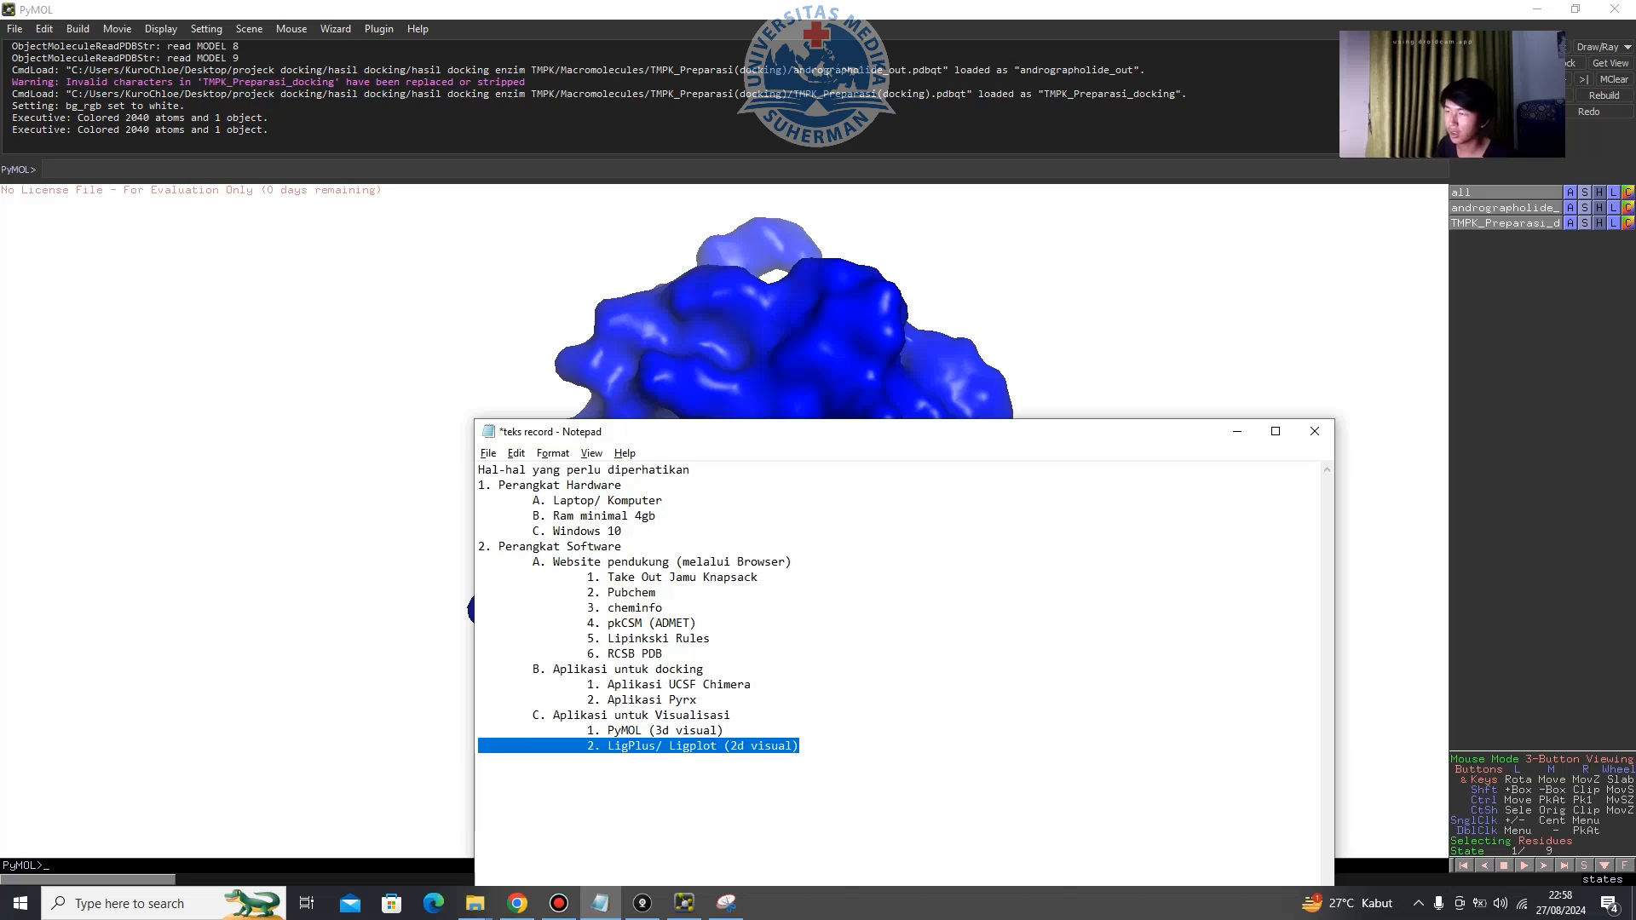
left_click(1237, 431)
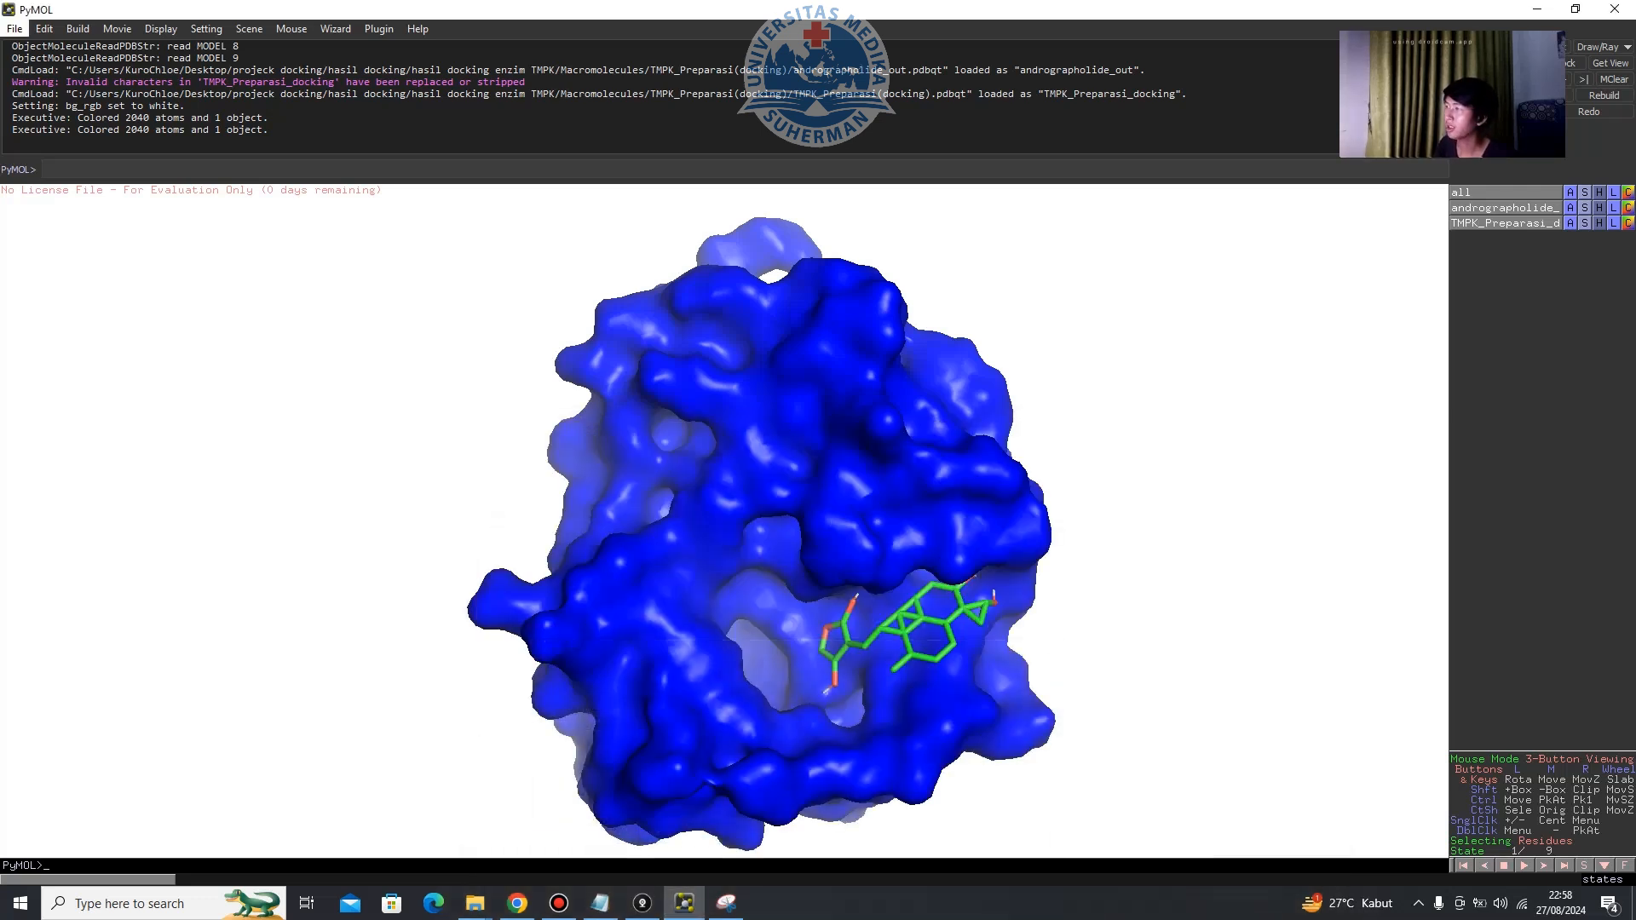
Start exporting the displayed complex as a molecule file and browse to the visualisasi folder inside projeck docking.
left_click(16, 28)
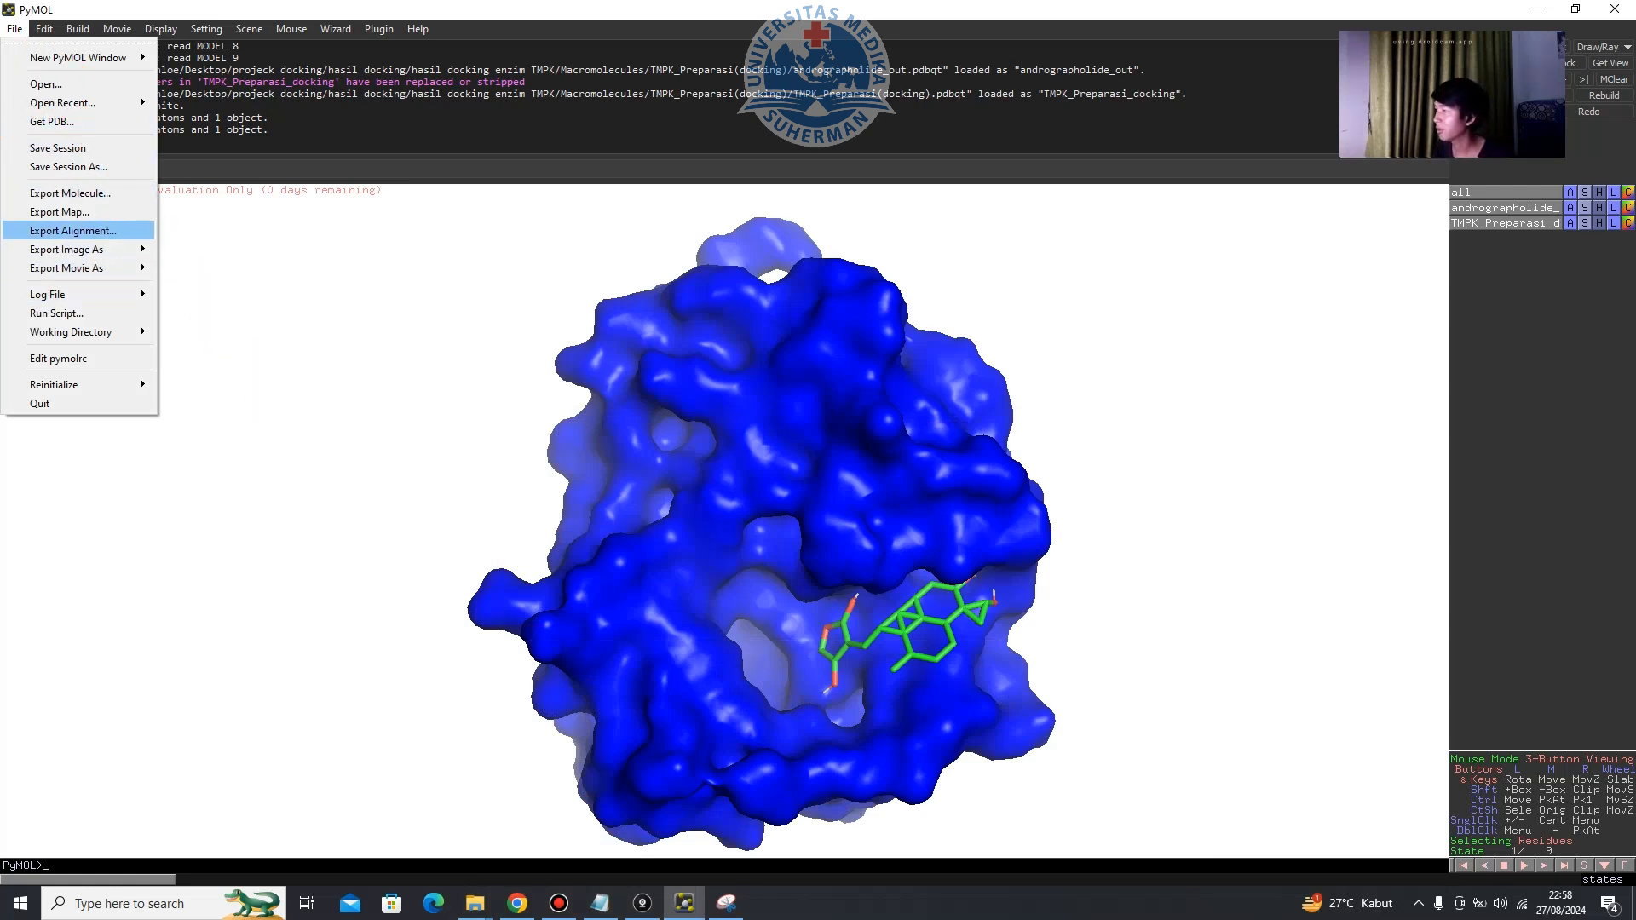
left_click(70, 192)
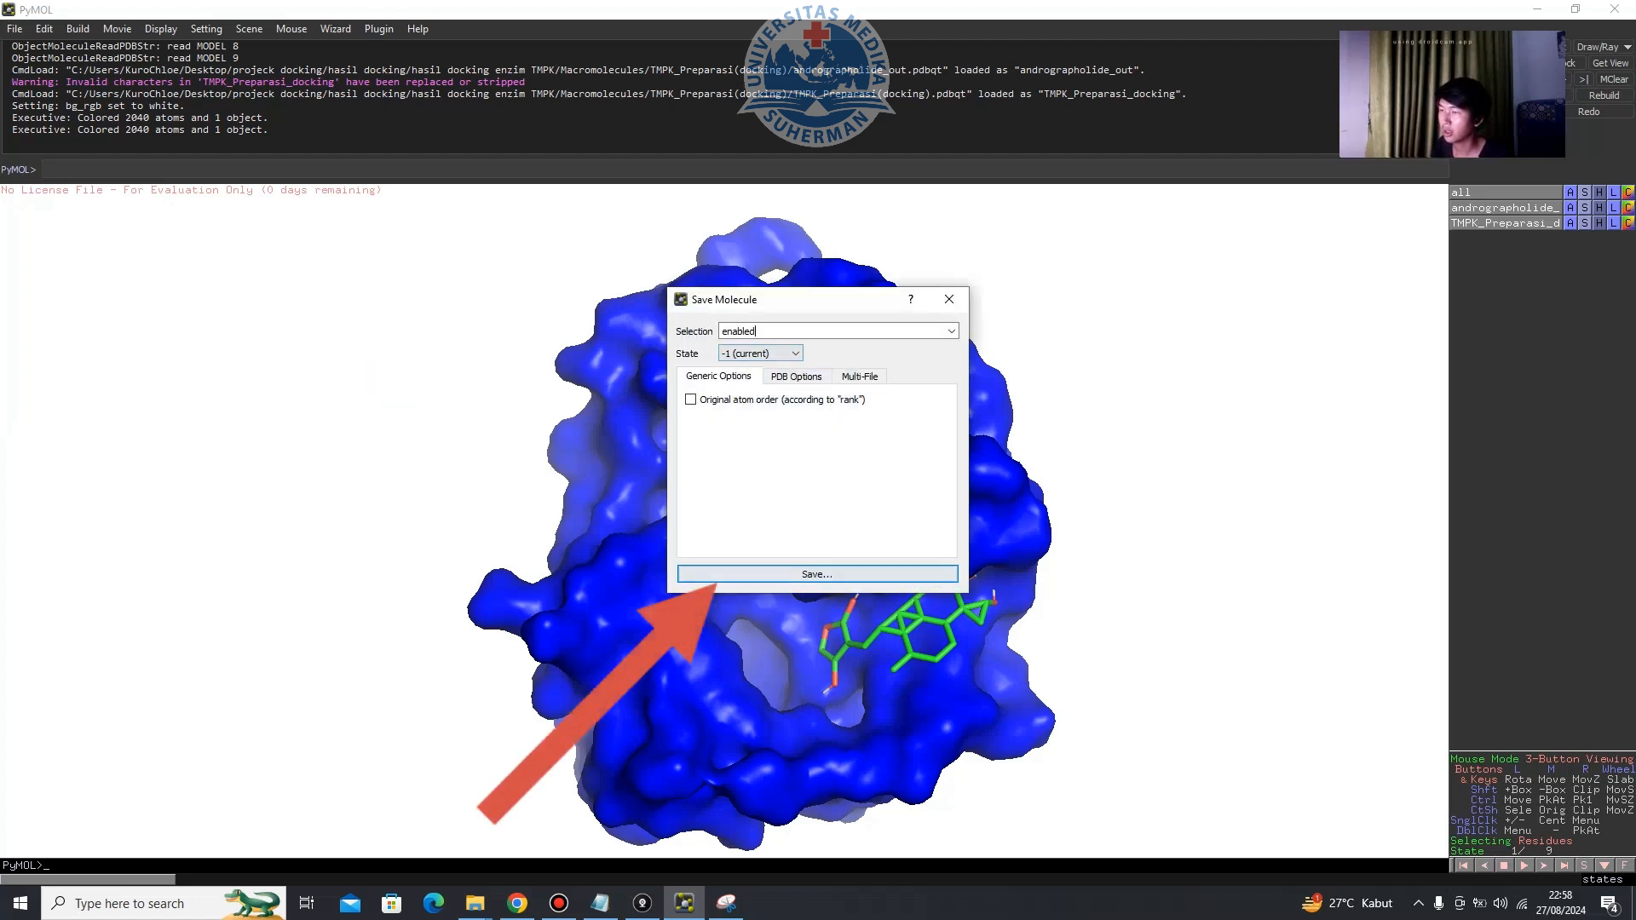
left_click(817, 574)
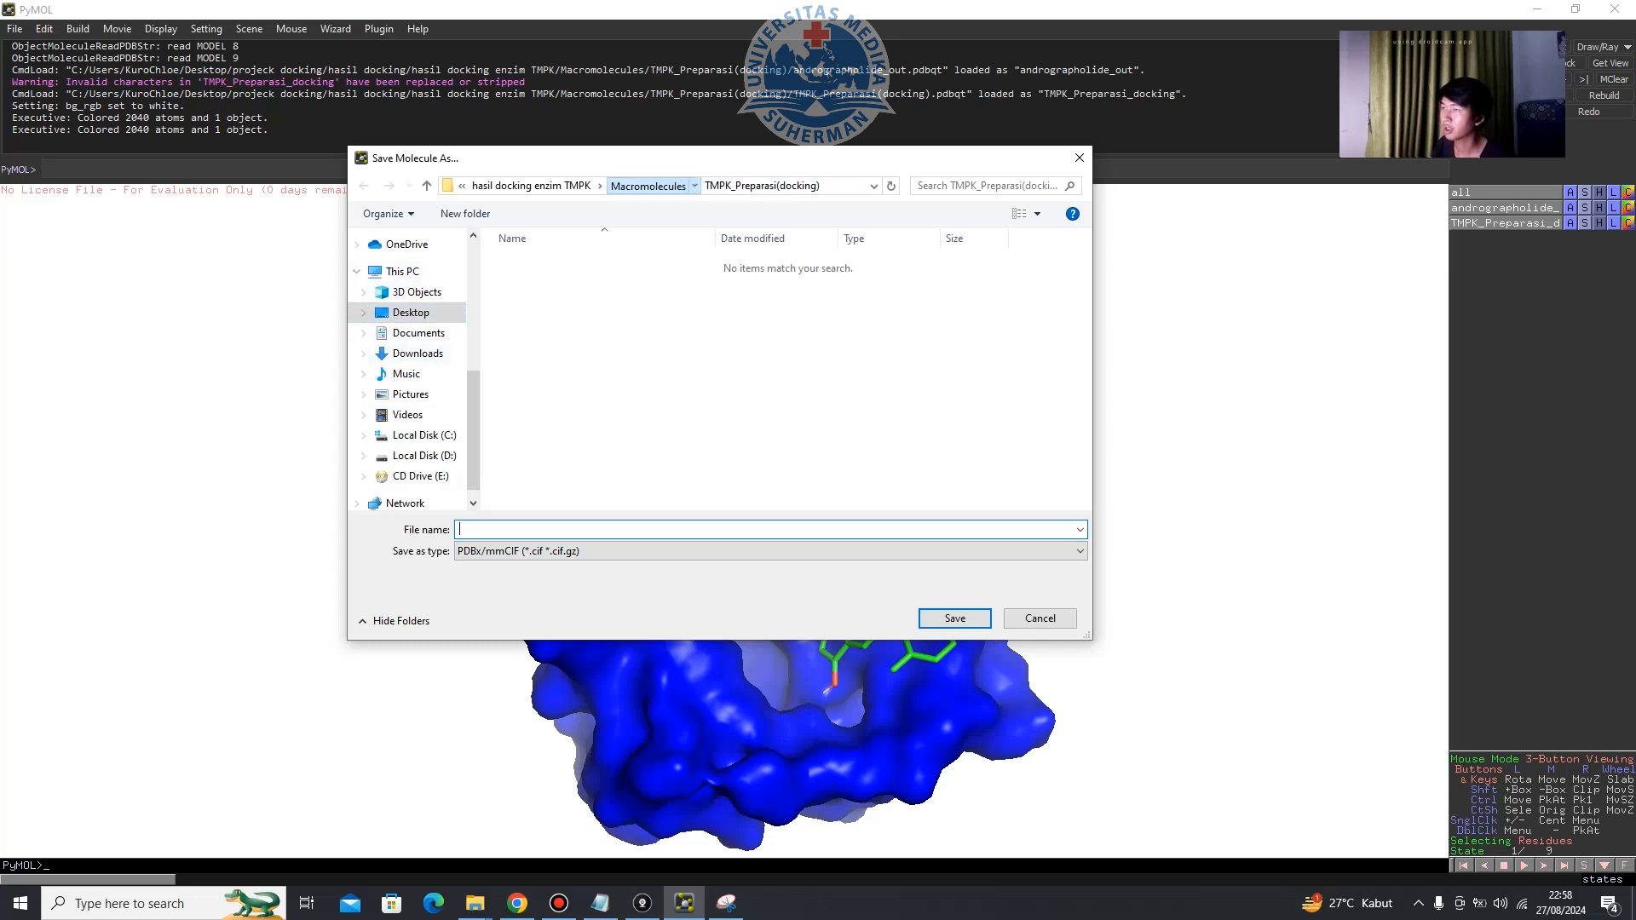
left_click(647, 186)
left_click(703, 185)
left_click(565, 186)
double_click(536, 299)
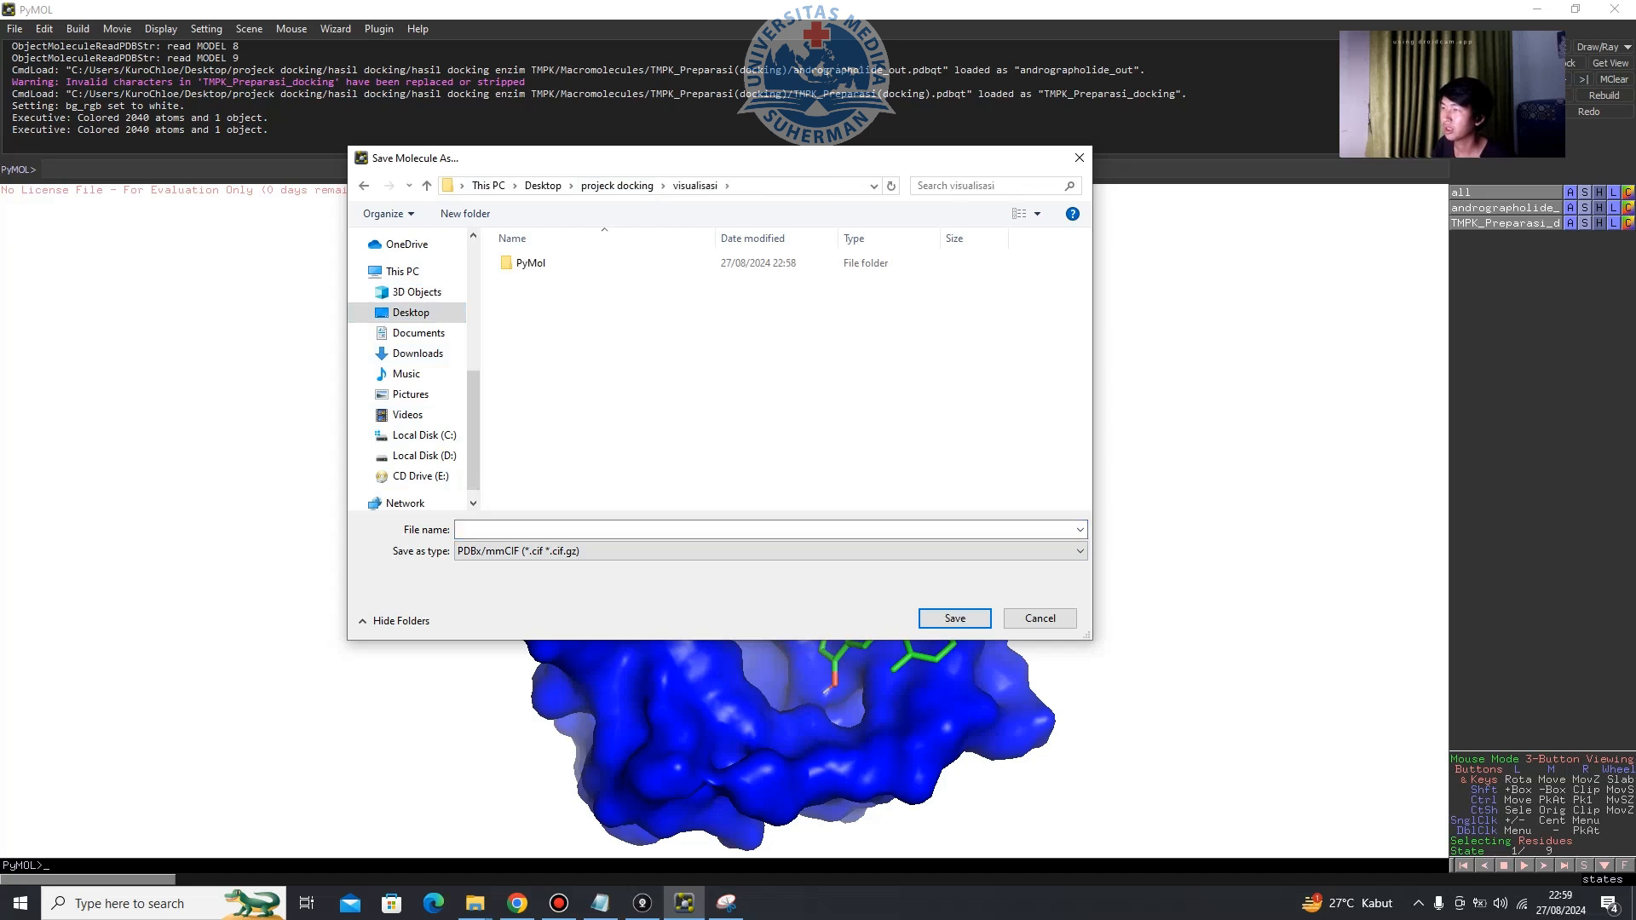
Create a folder named "untuk Ligplot" in visualisasi and move it into the PyMol folder.
right_click(596, 294)
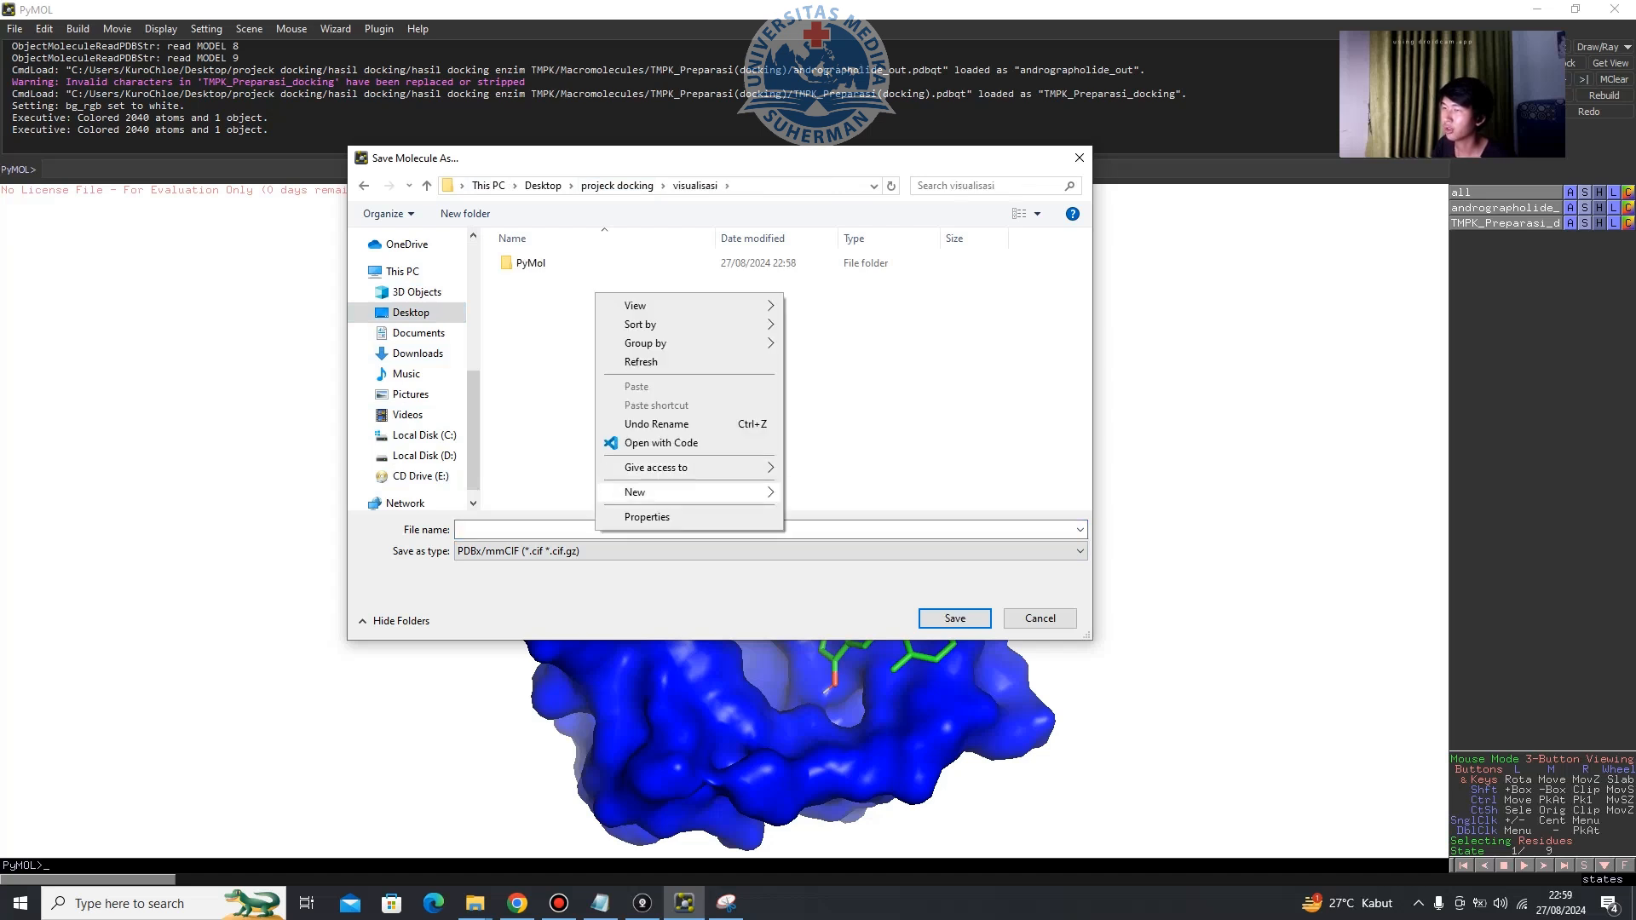
mouse_move(648, 492)
left_click(810, 489)
type("untuk Ligplot")
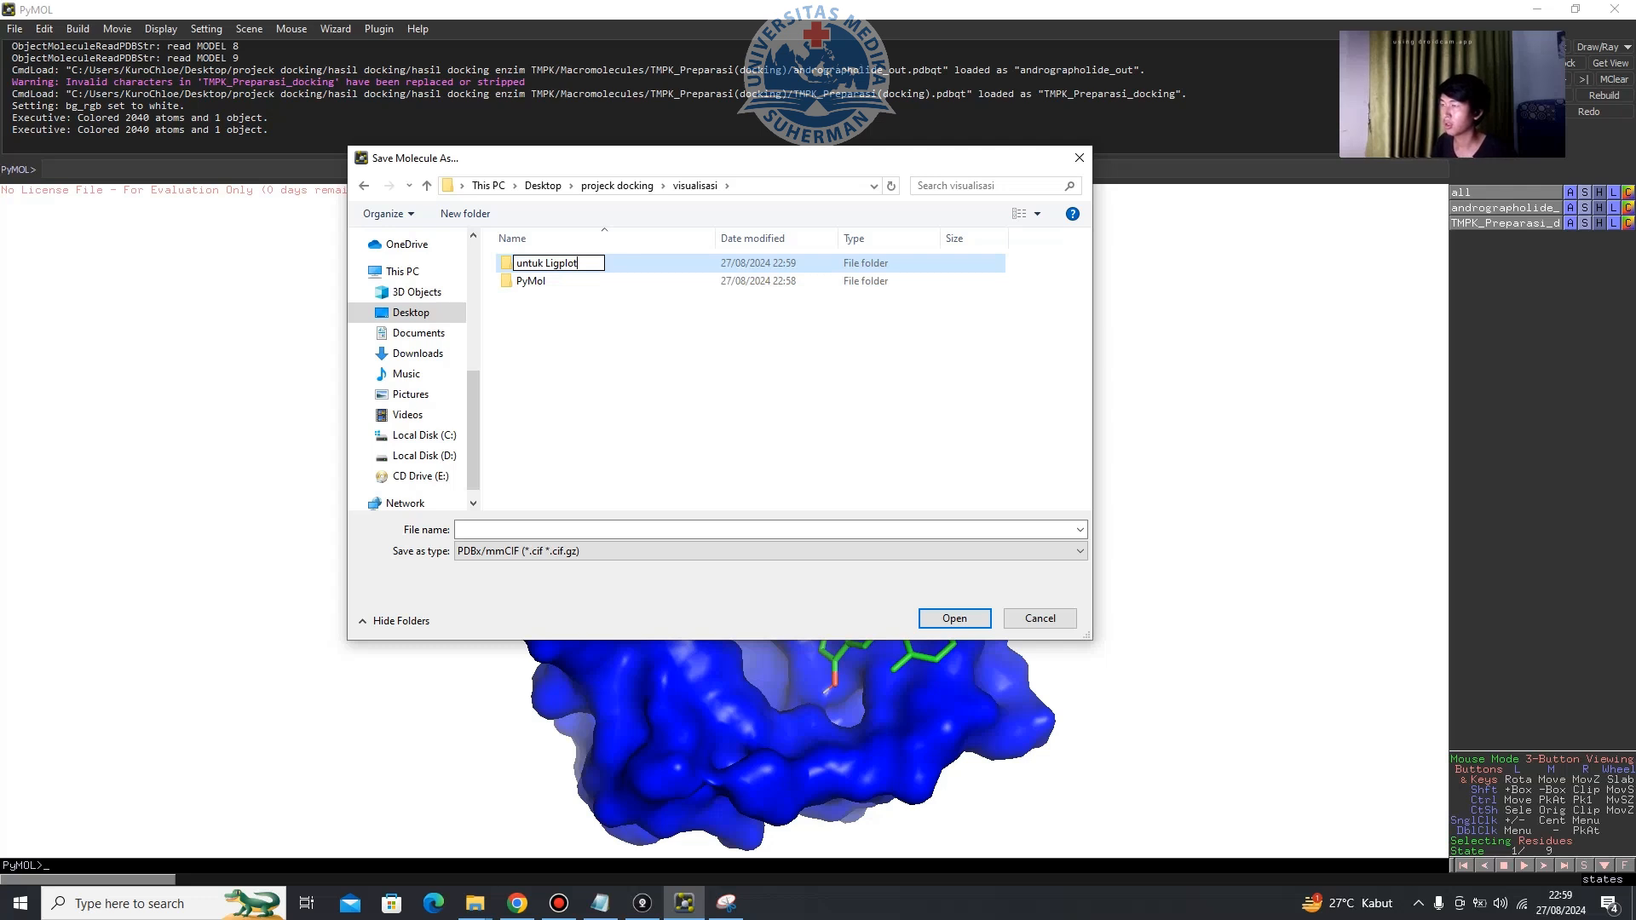
key("Return")
left_click_drag(583, 284, 588, 267)
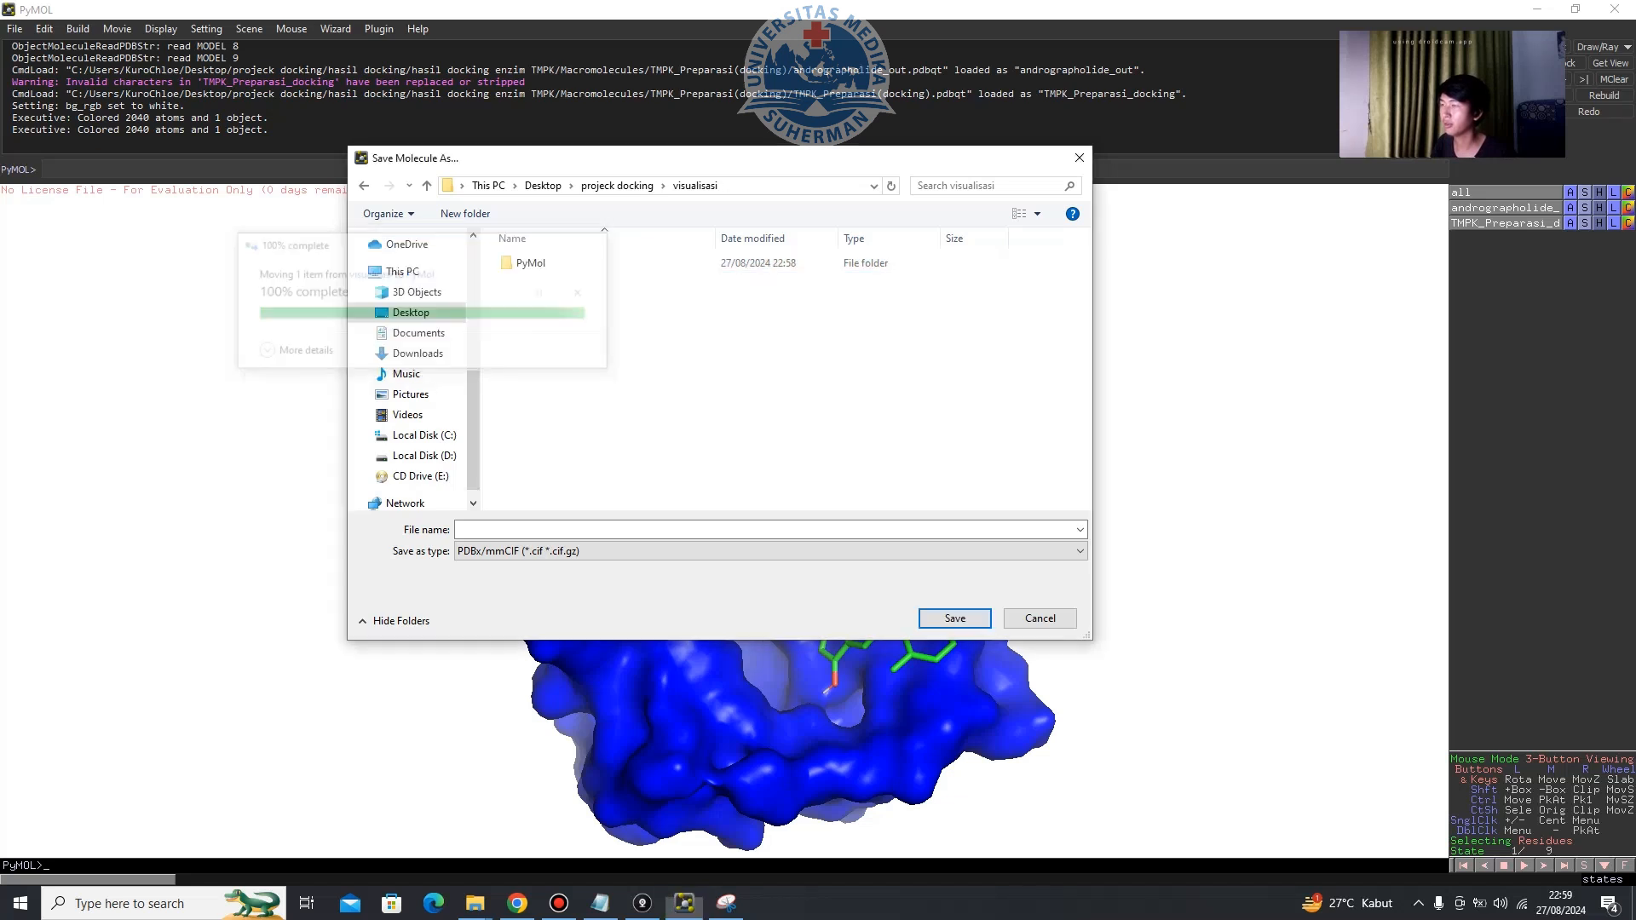
Create another folder named "LigPlot" in visualisasi, beside the PyMol folder.
right_click(643, 330)
mouse_move(682, 527)
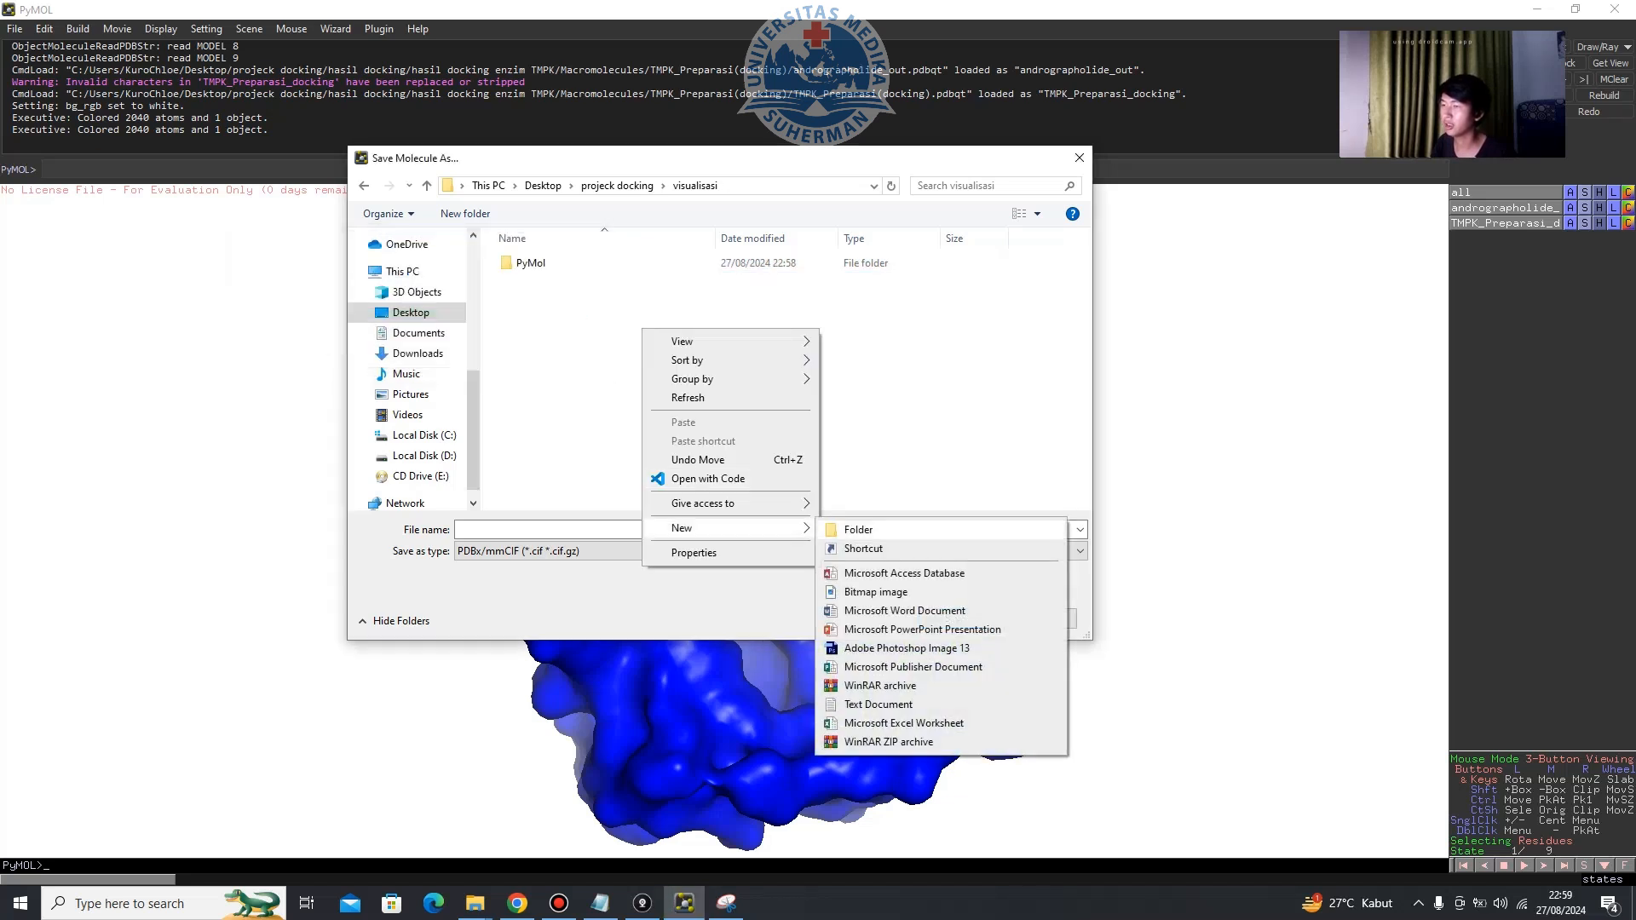
left_click(852, 534)
type("LigPlot")
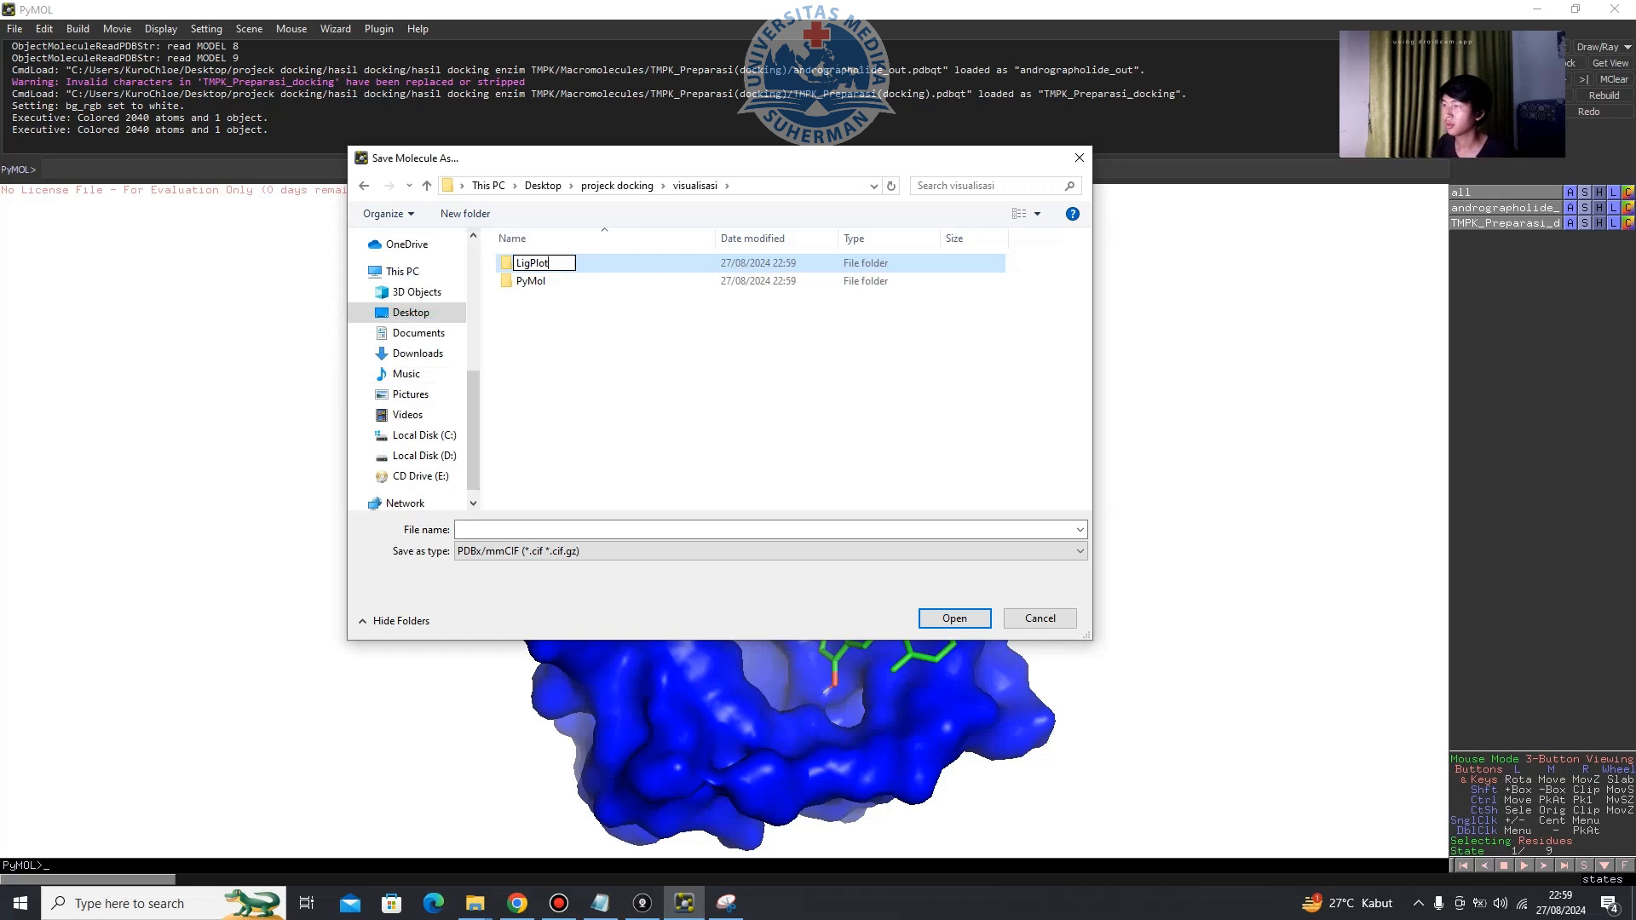
key("Return")
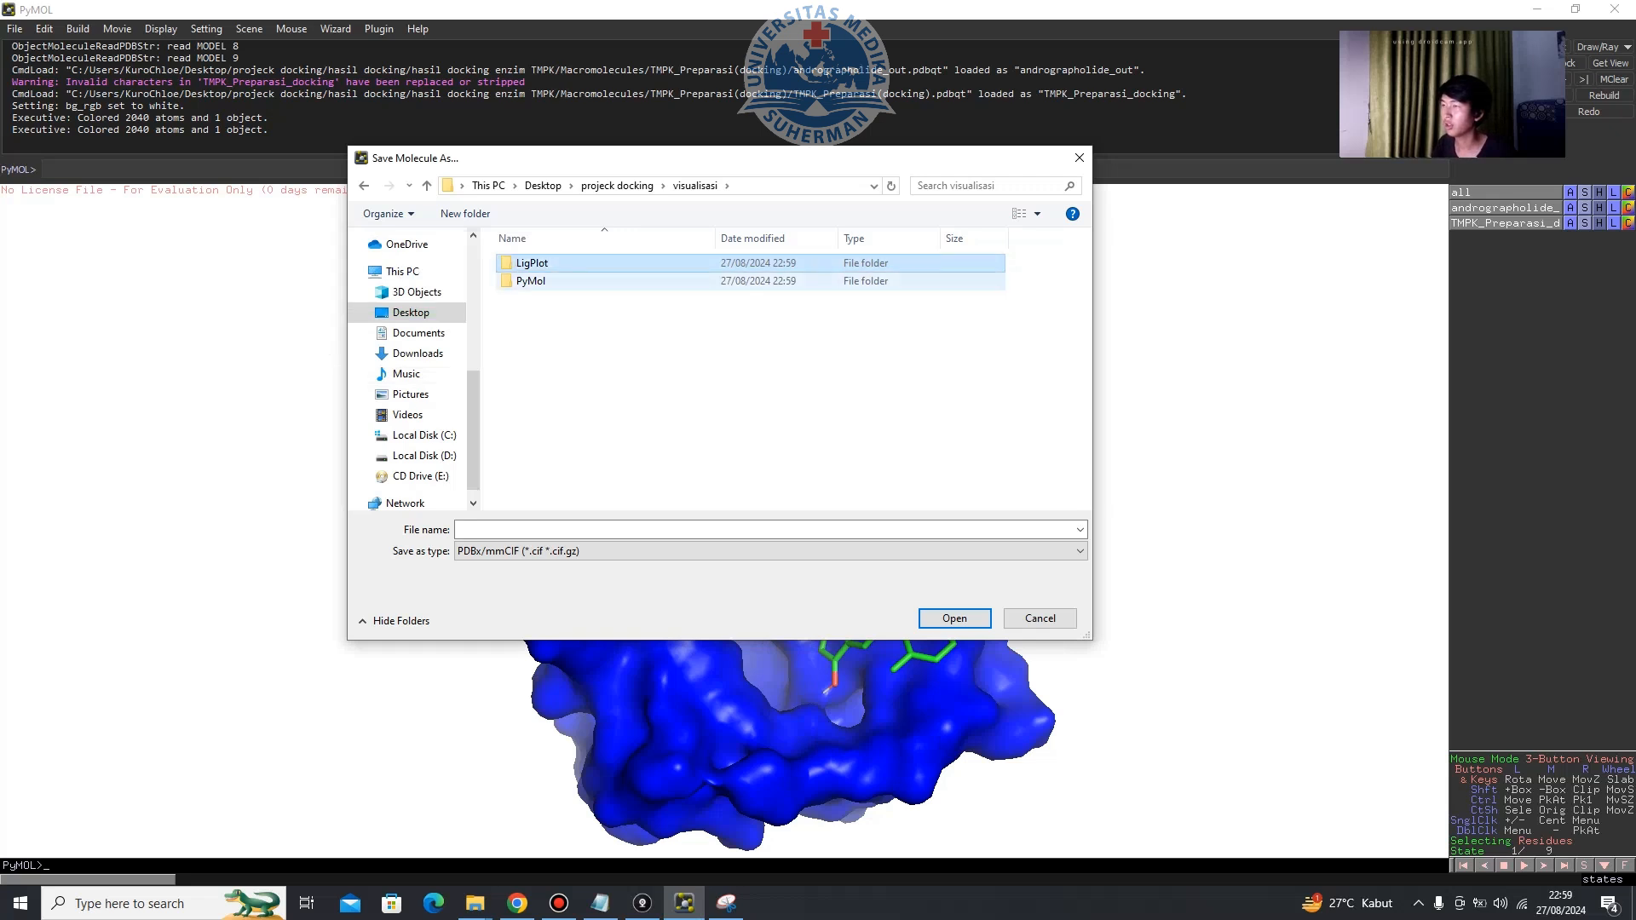
Open PyMol and its subfolder "untuk Ligplot" as the save location for the molecule.
left_click(546, 281)
key("Return")
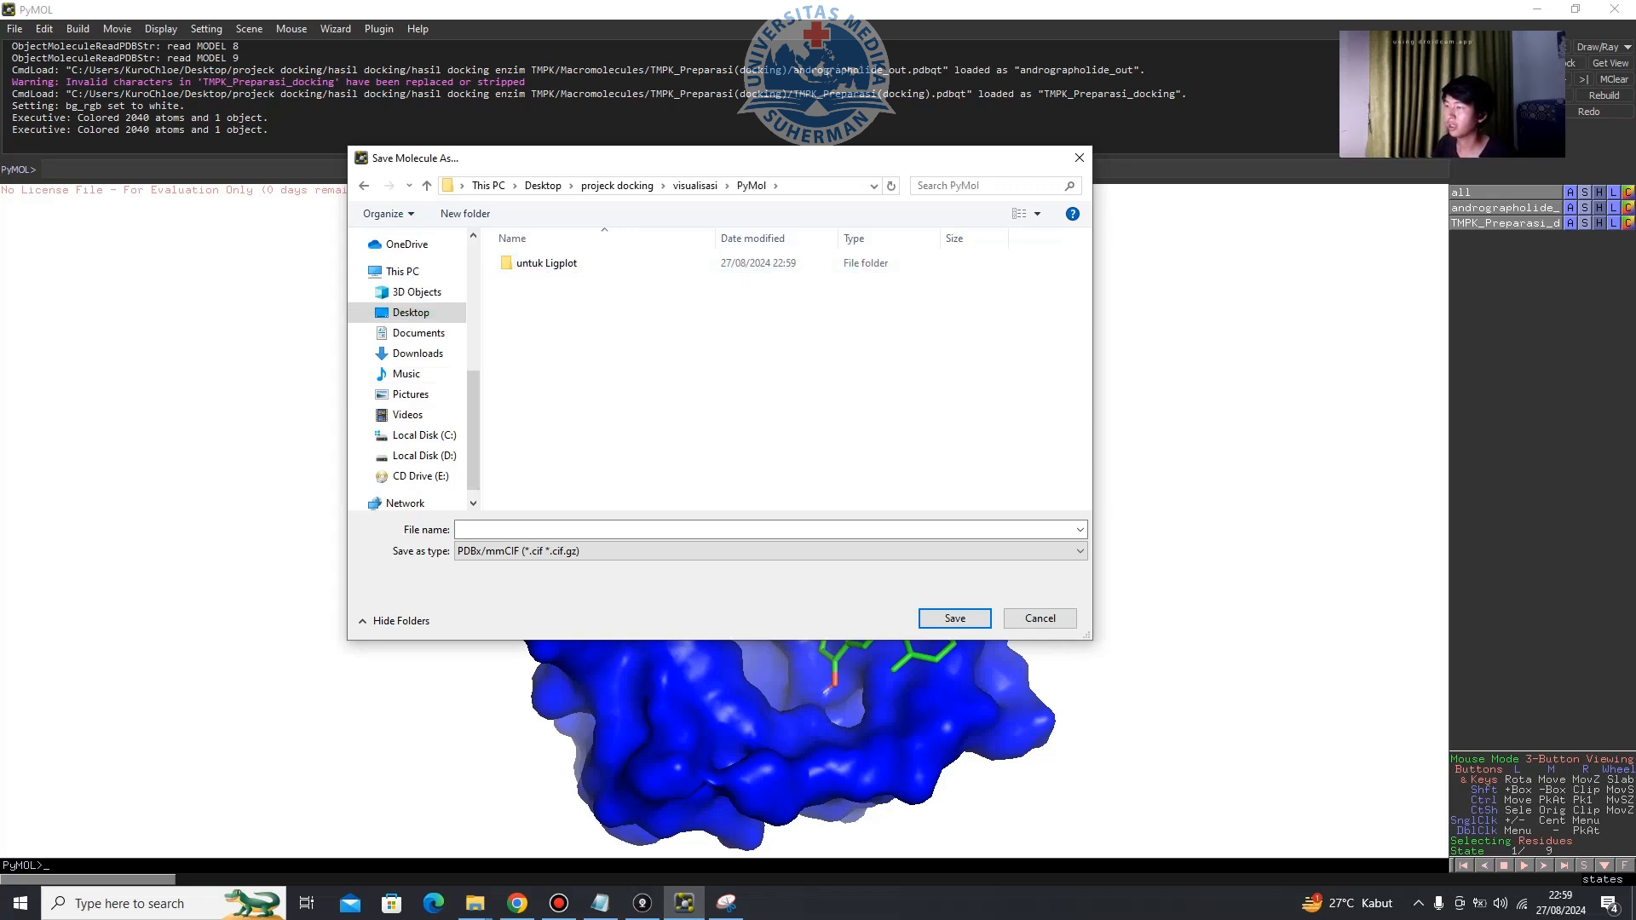
left_click(547, 263)
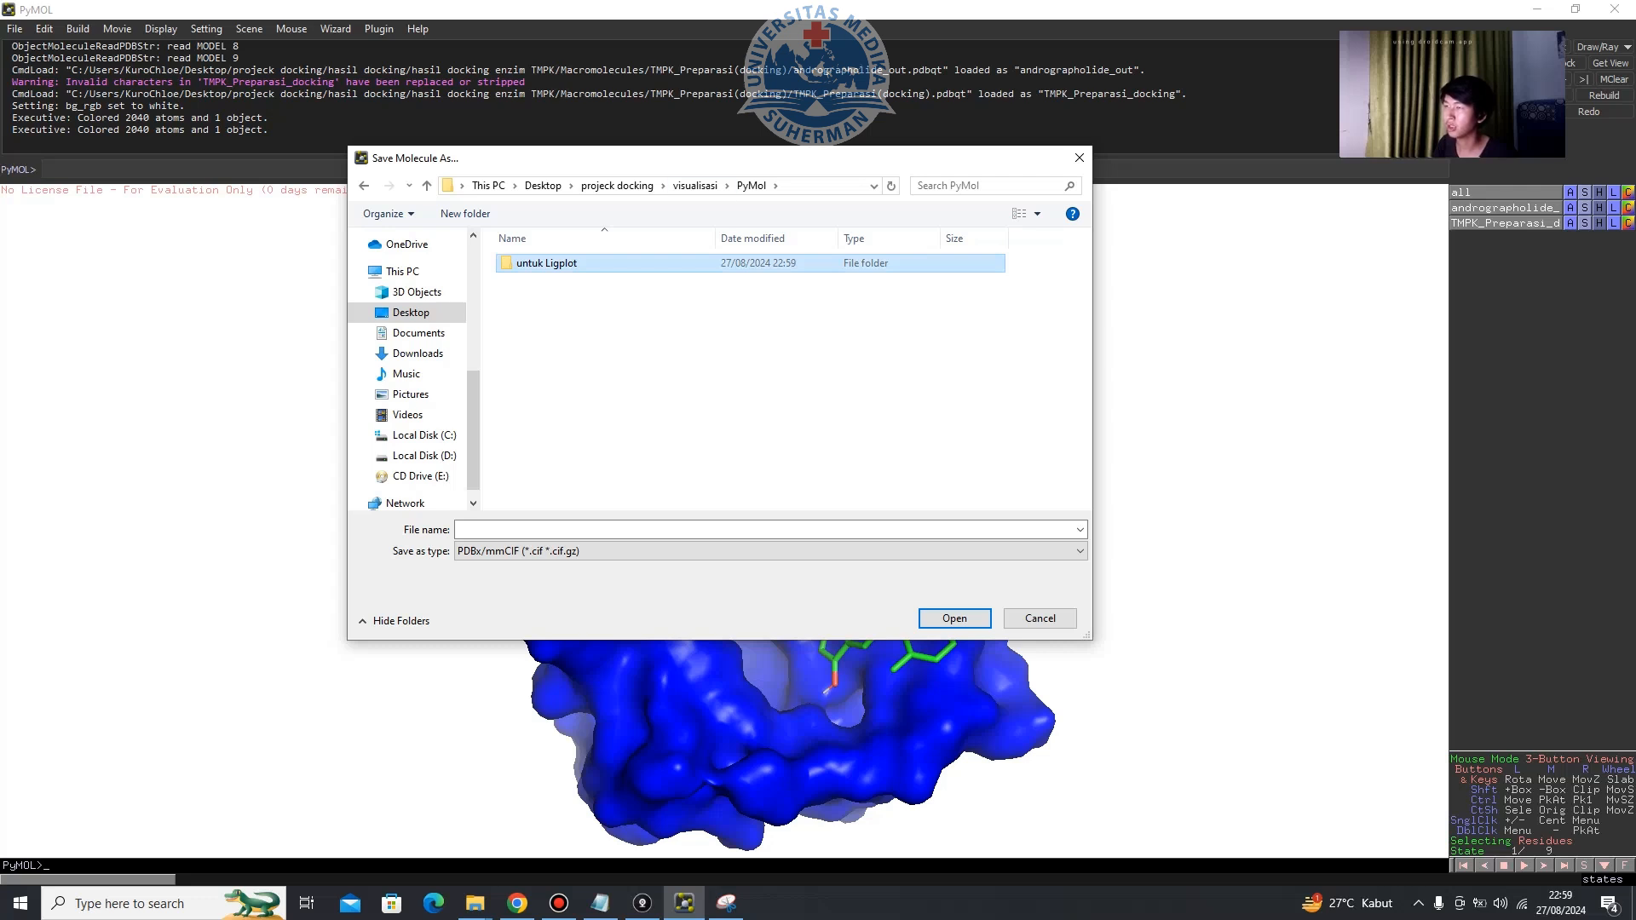
double_click(548, 263)
Save the molecule in PDB format under the name "TMPK dan Andrographolide".
left_click(771, 551)
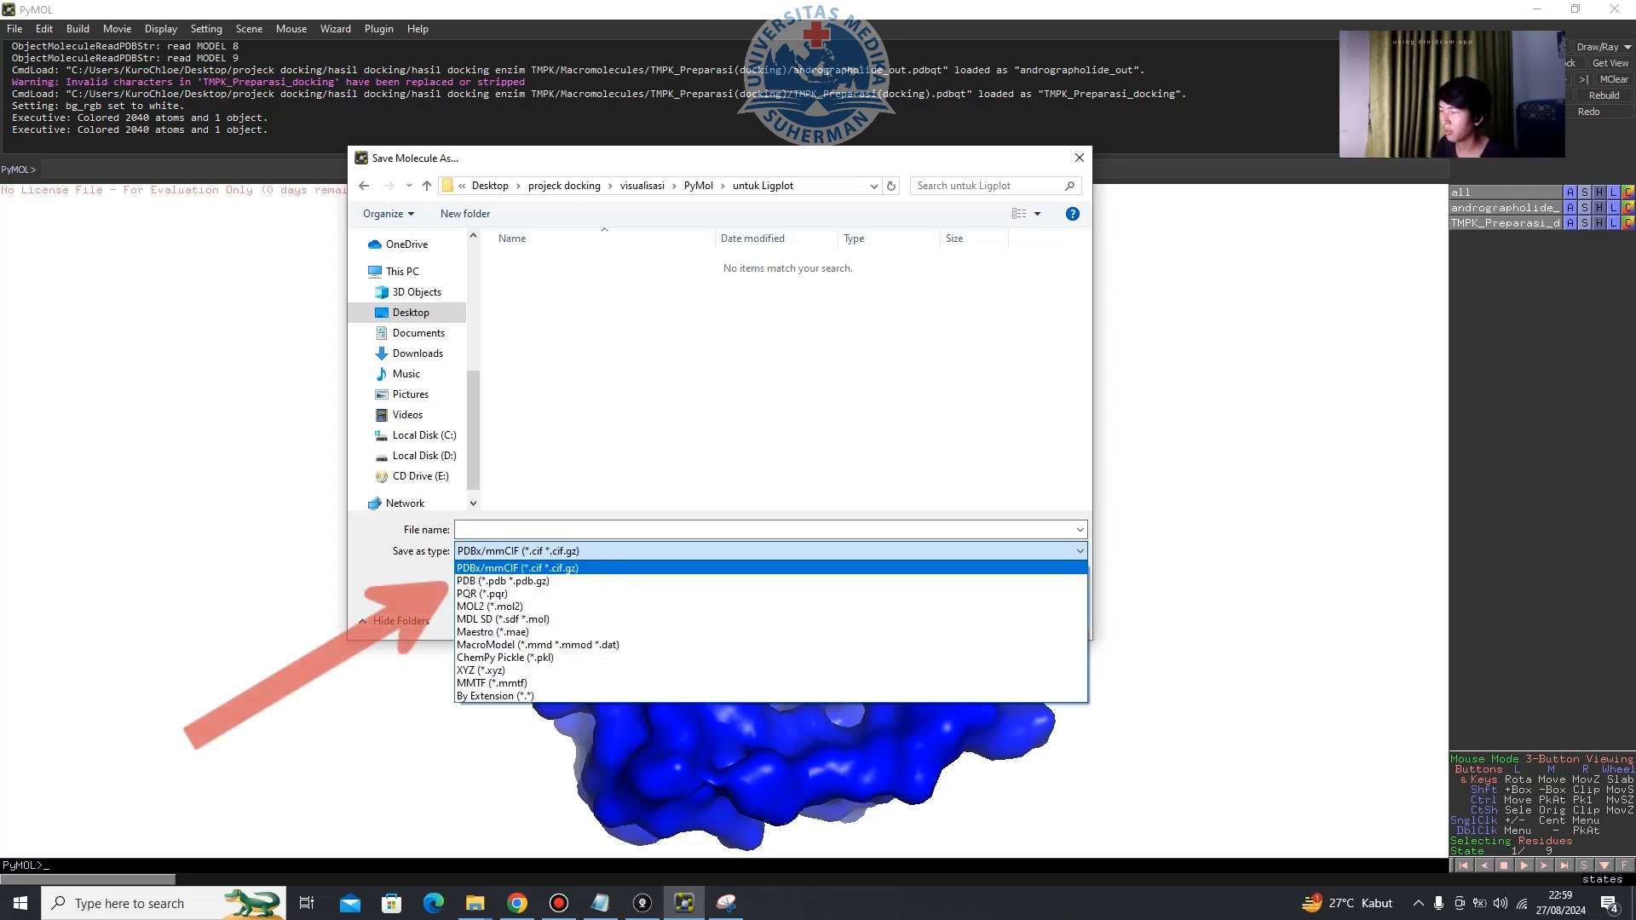
left_click(771, 581)
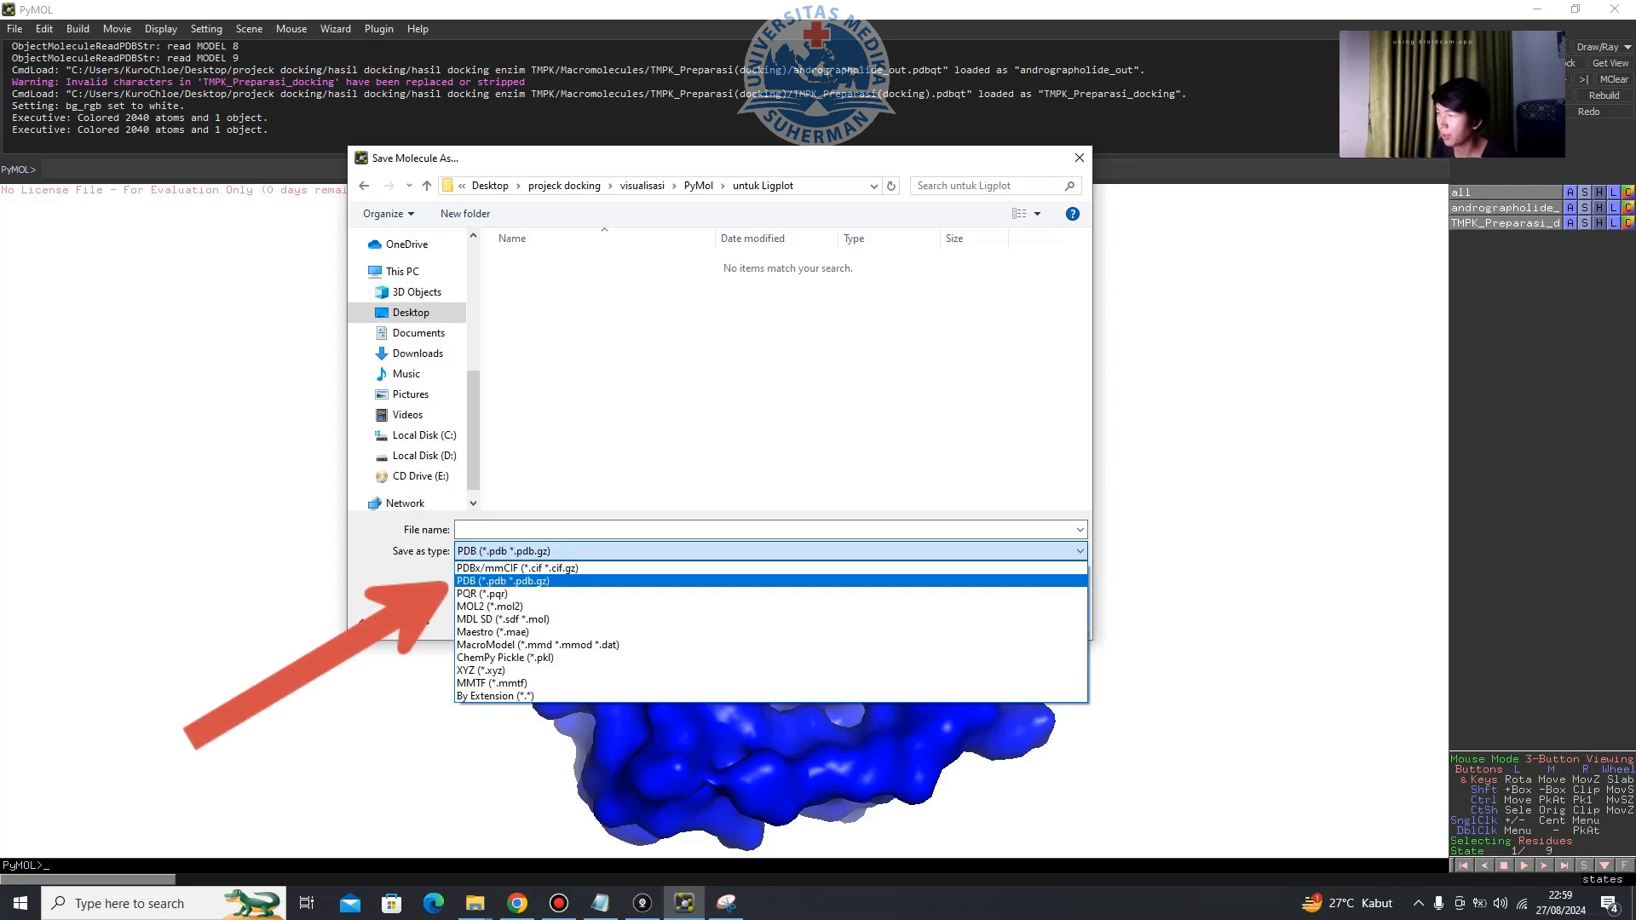
left_click(767, 530)
type("TMPK dan Andr")
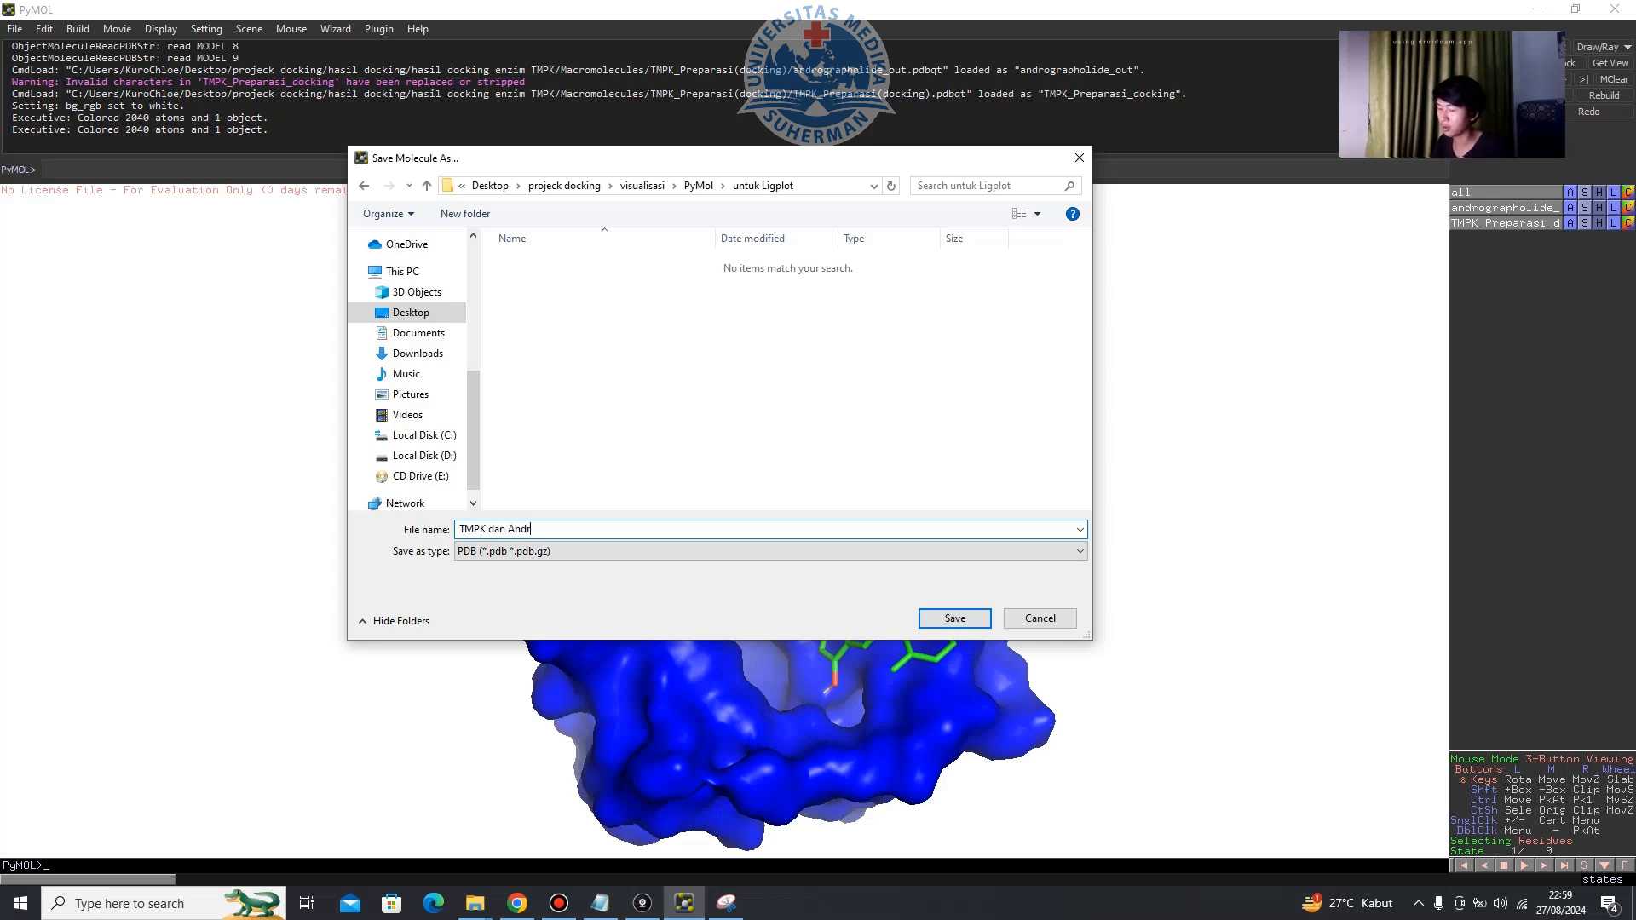
type("ograp")
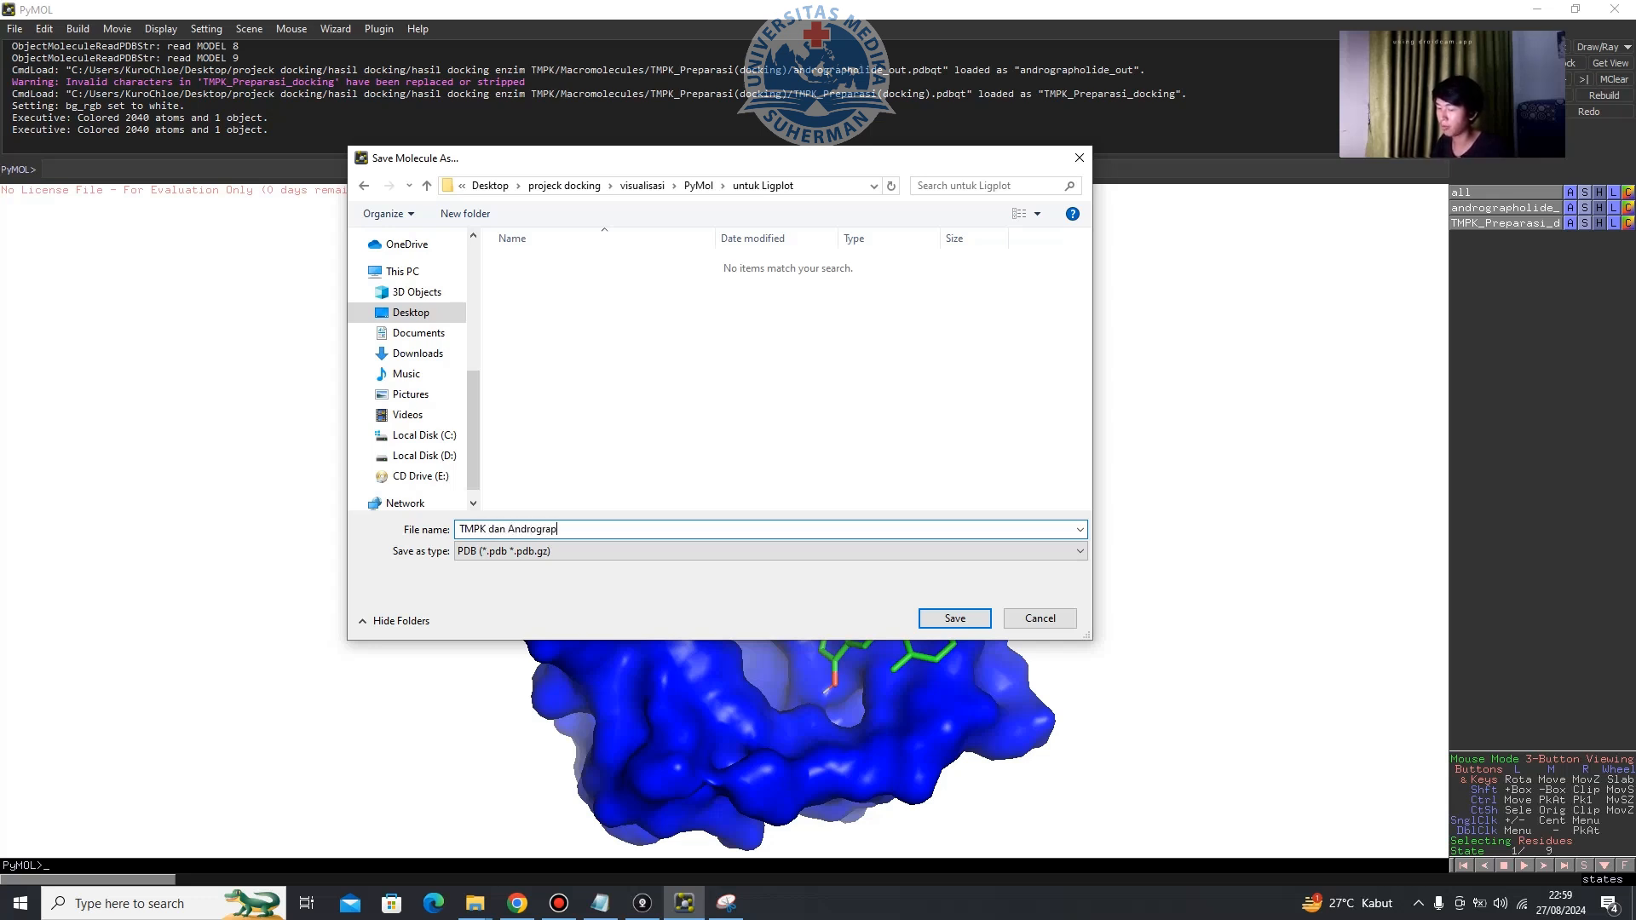
key("Return")
key("Return")
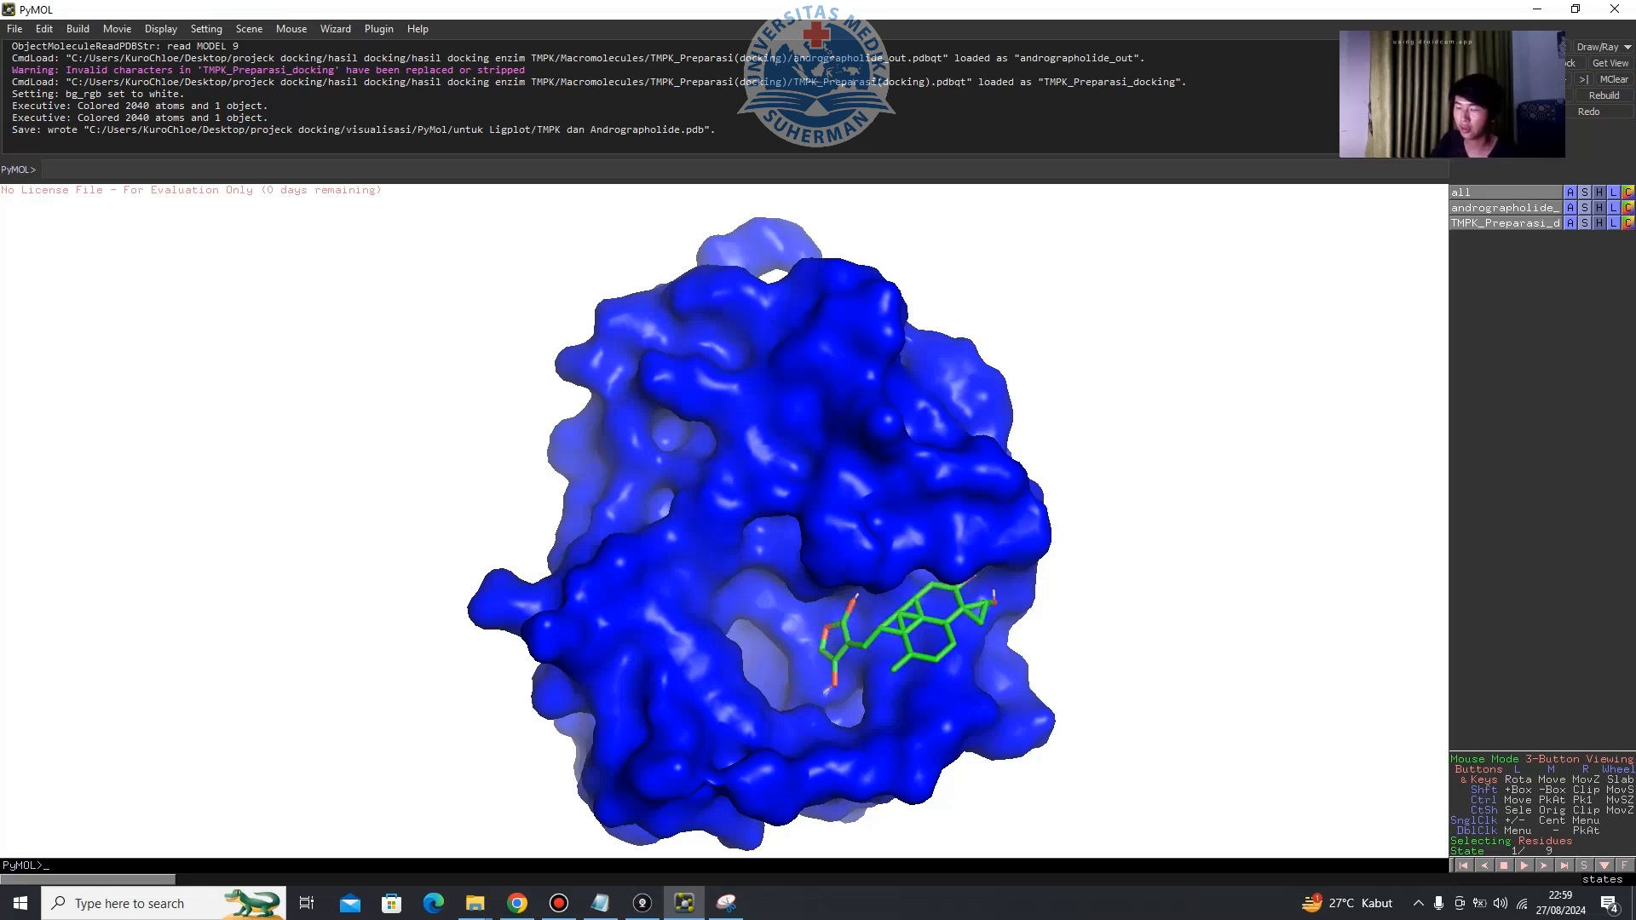
Delete the andrographolide_out object, keeping only the TMPK protein in the scene.
key("ctrl+d")
left_click(1504, 208)
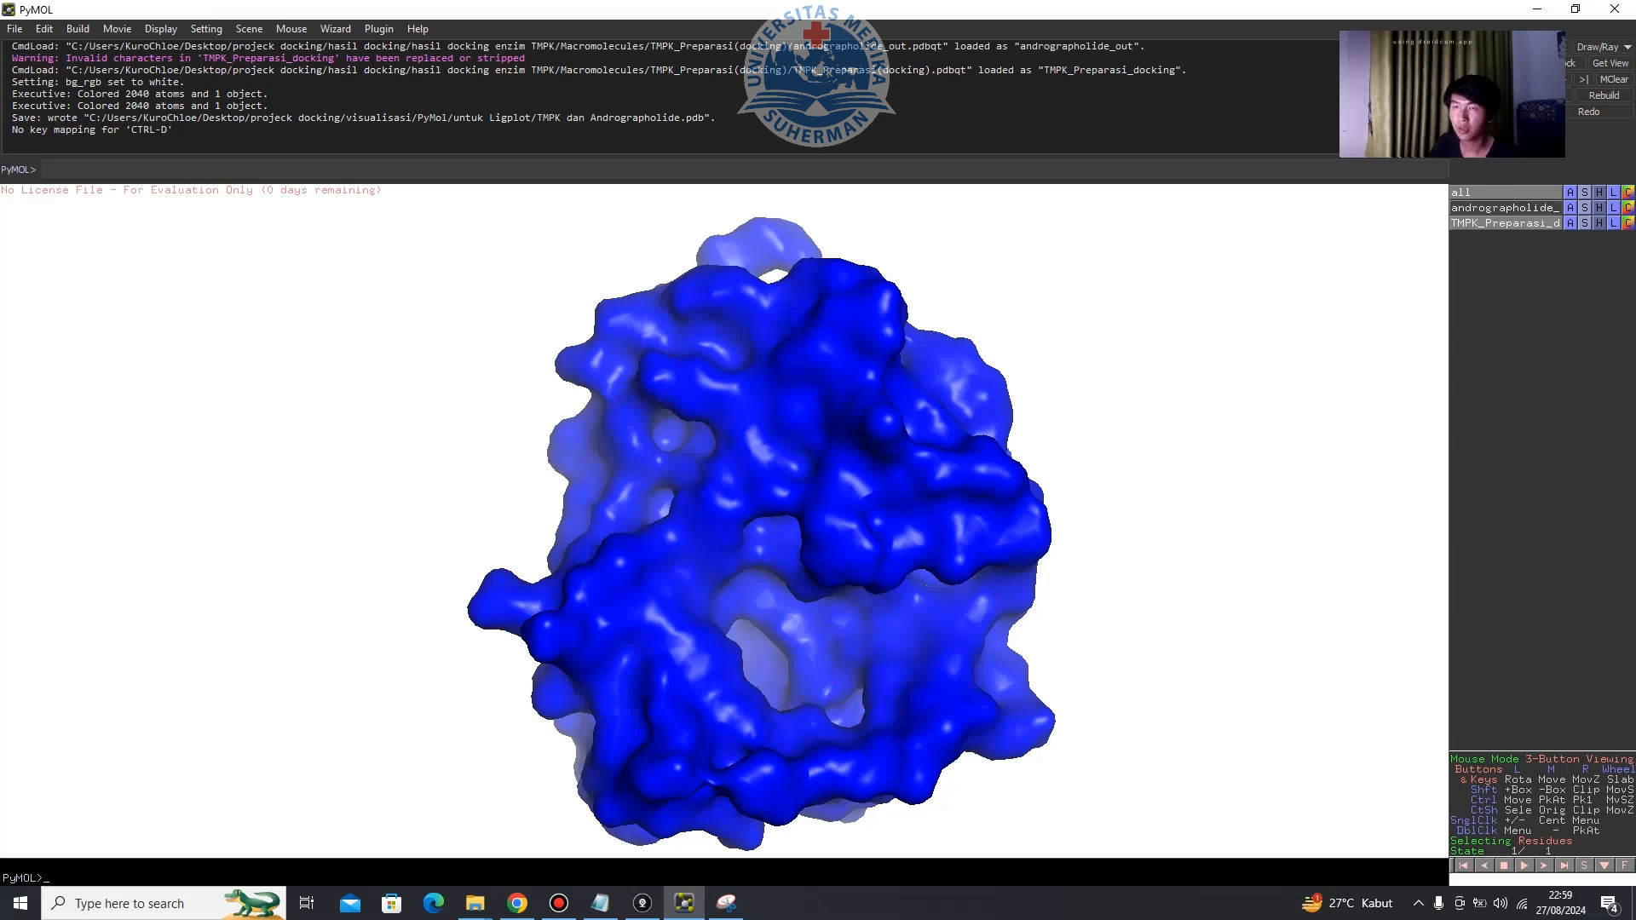
left_click(1570, 208)
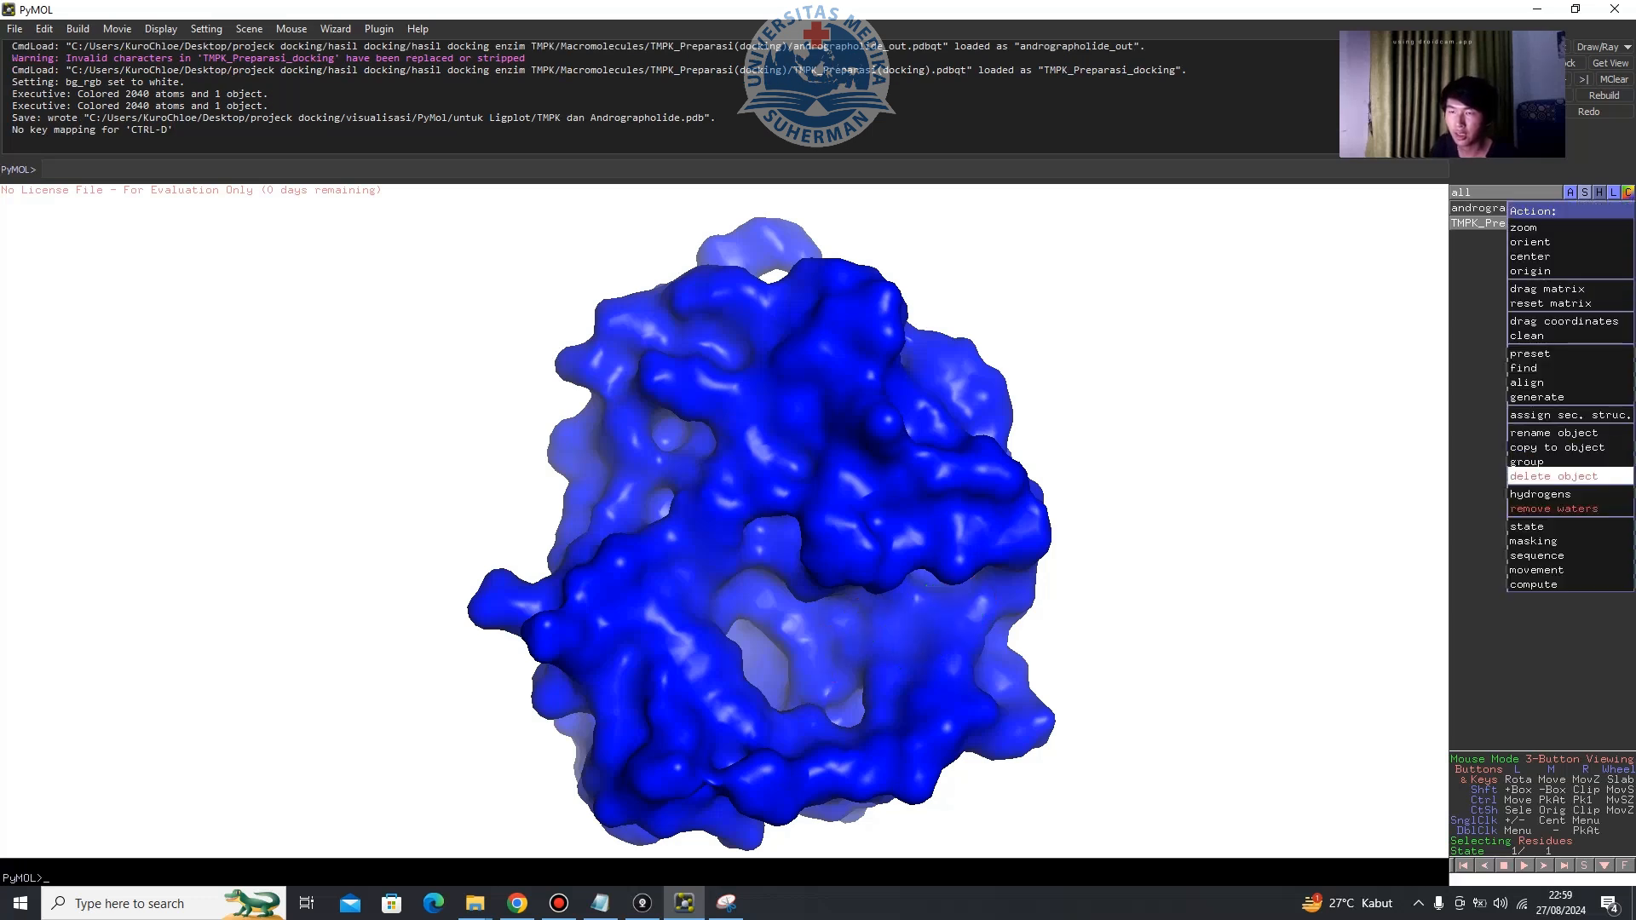
left_click(1570, 477)
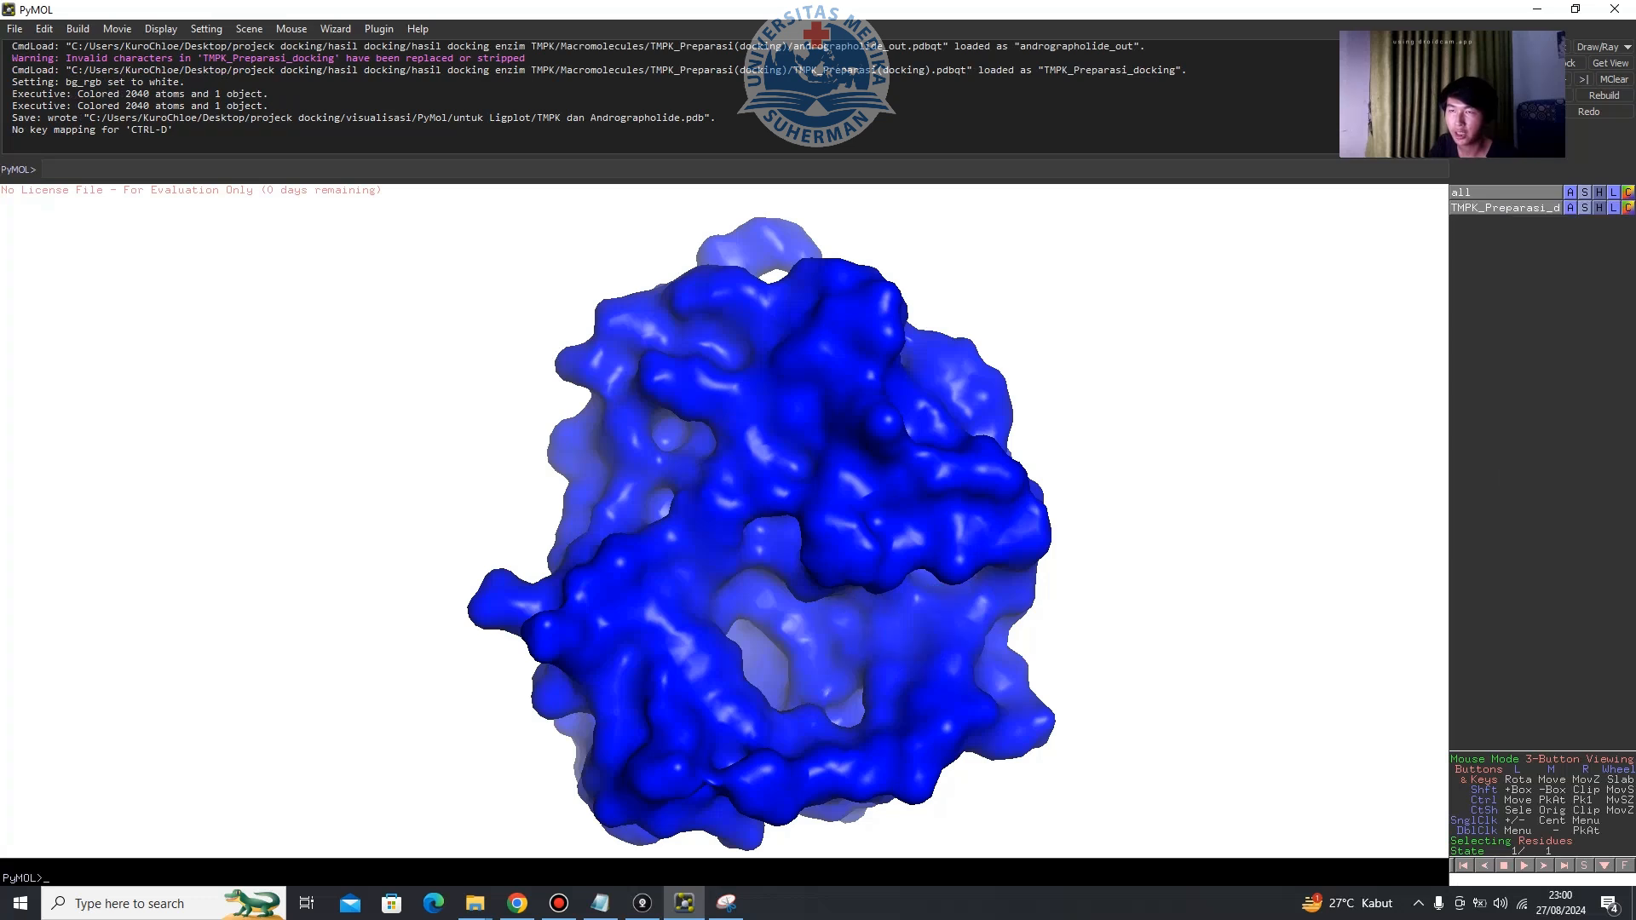
Load cidovofir_out.pdbqt from hasil docking enzim TMPK, Macromolecules, TMPK_Preparasi(docking).
left_click(15, 28)
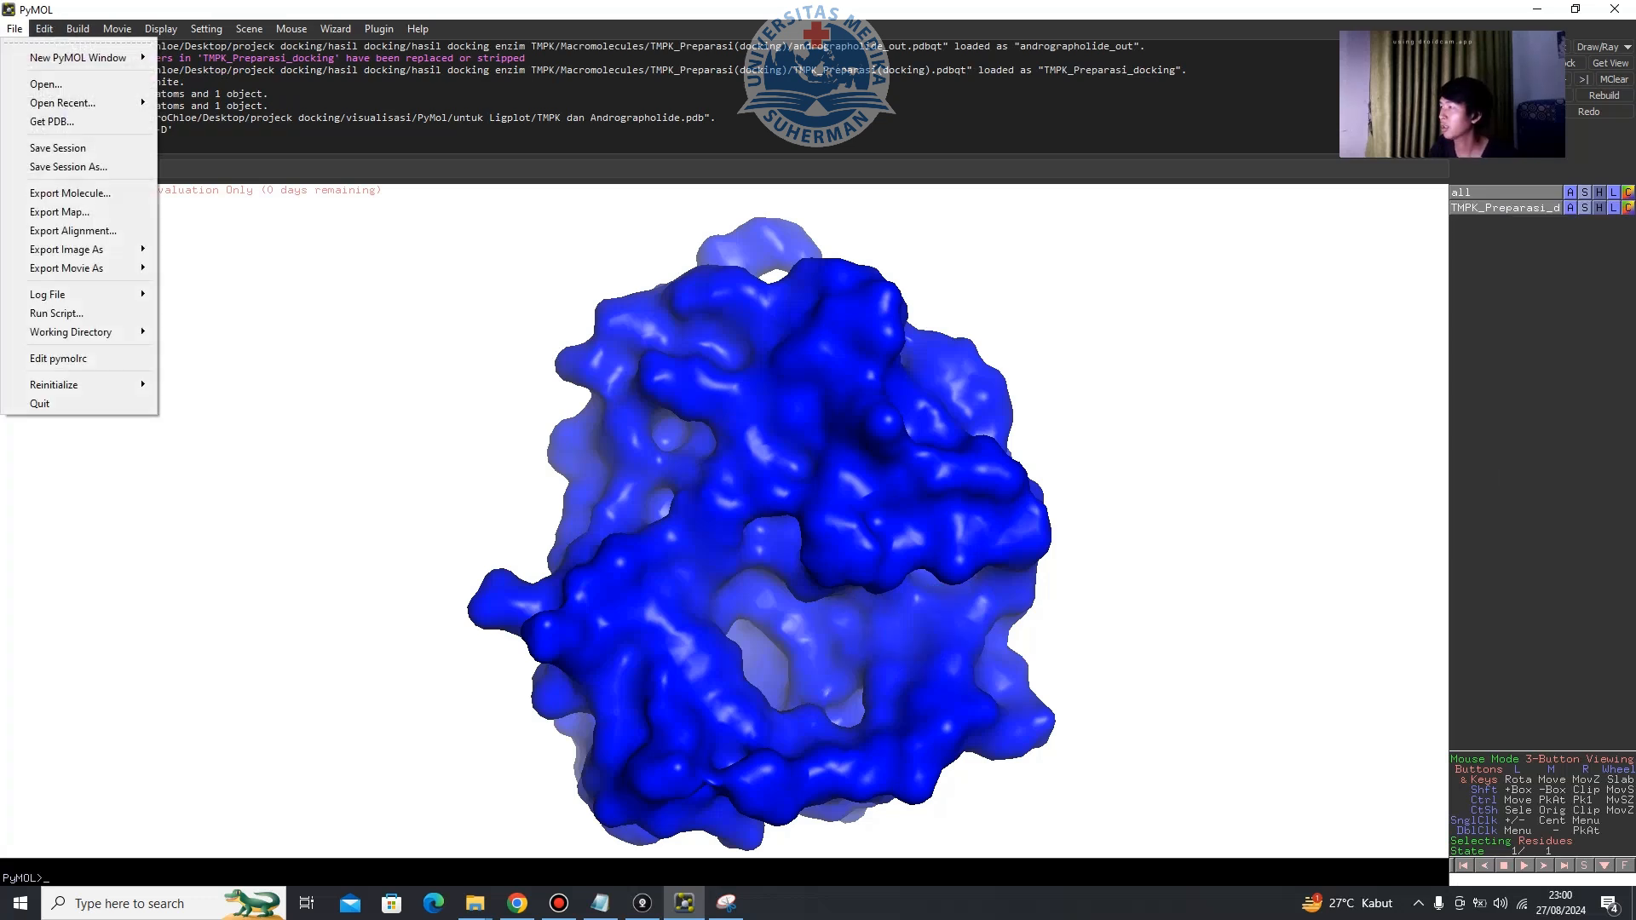
left_click(46, 84)
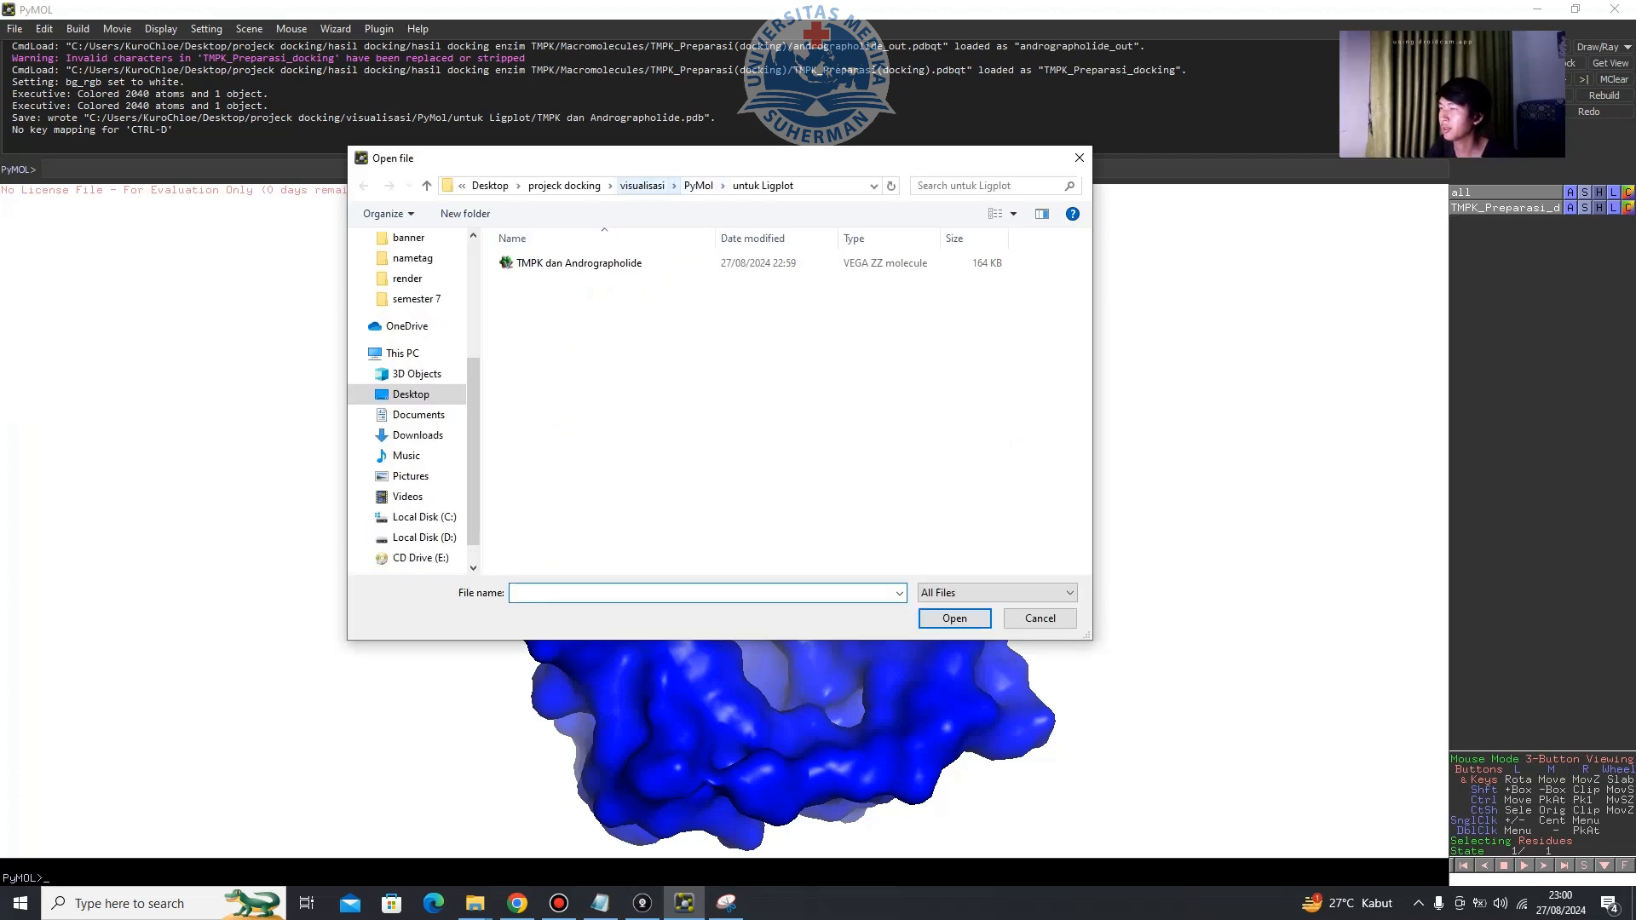
left_click(564, 184)
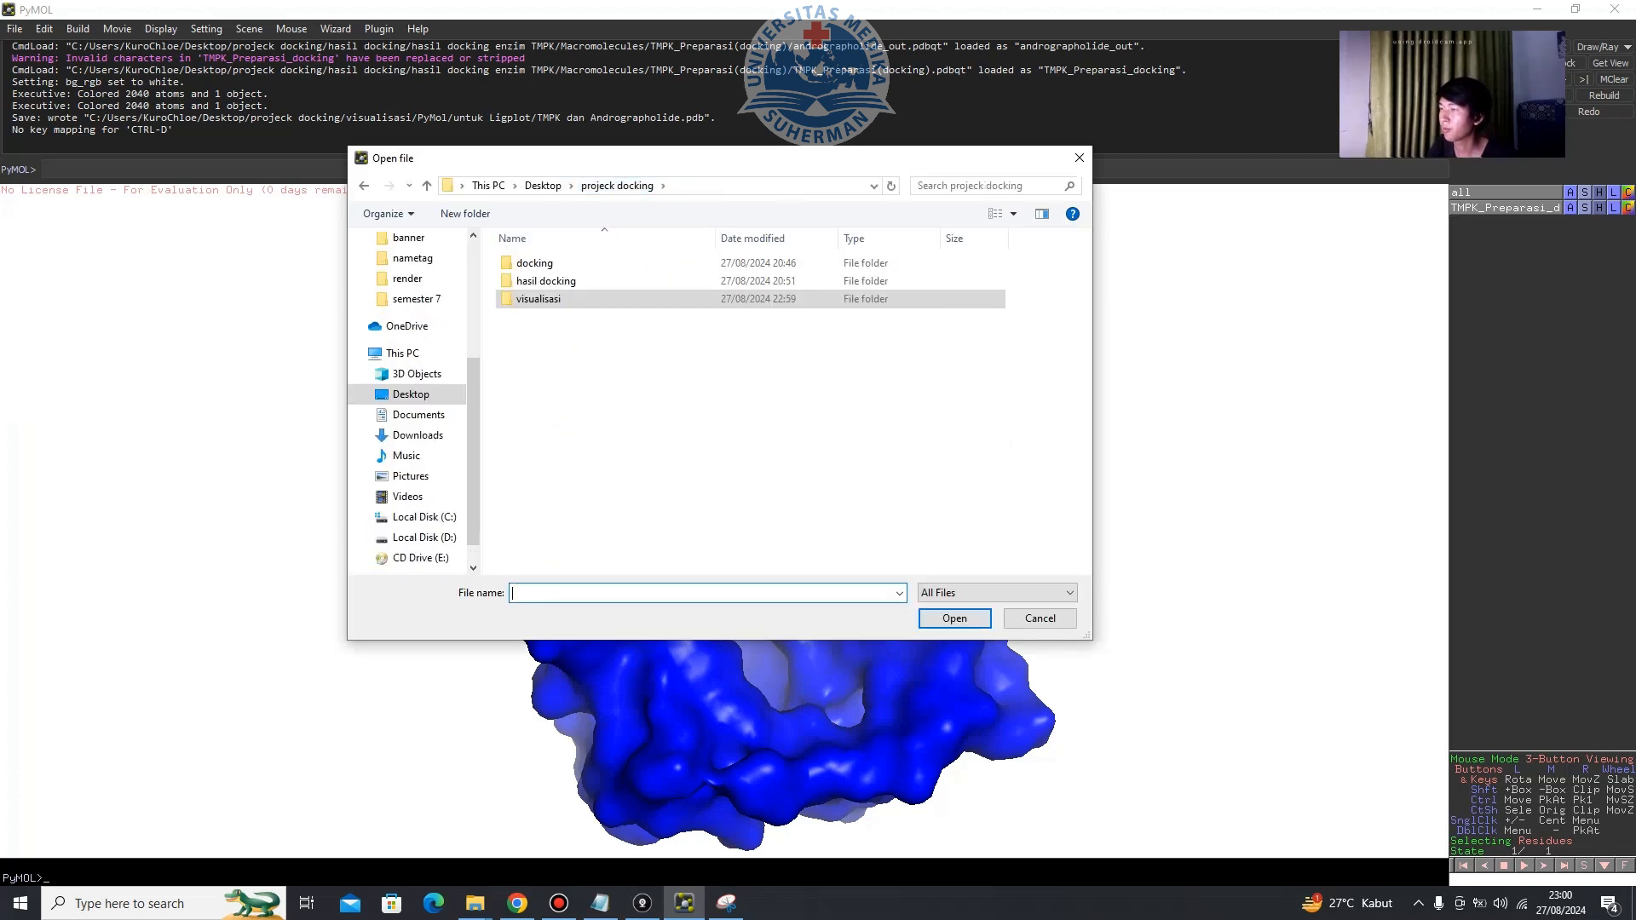
left_click(546, 282)
double_click(545, 281)
double_click(545, 264)
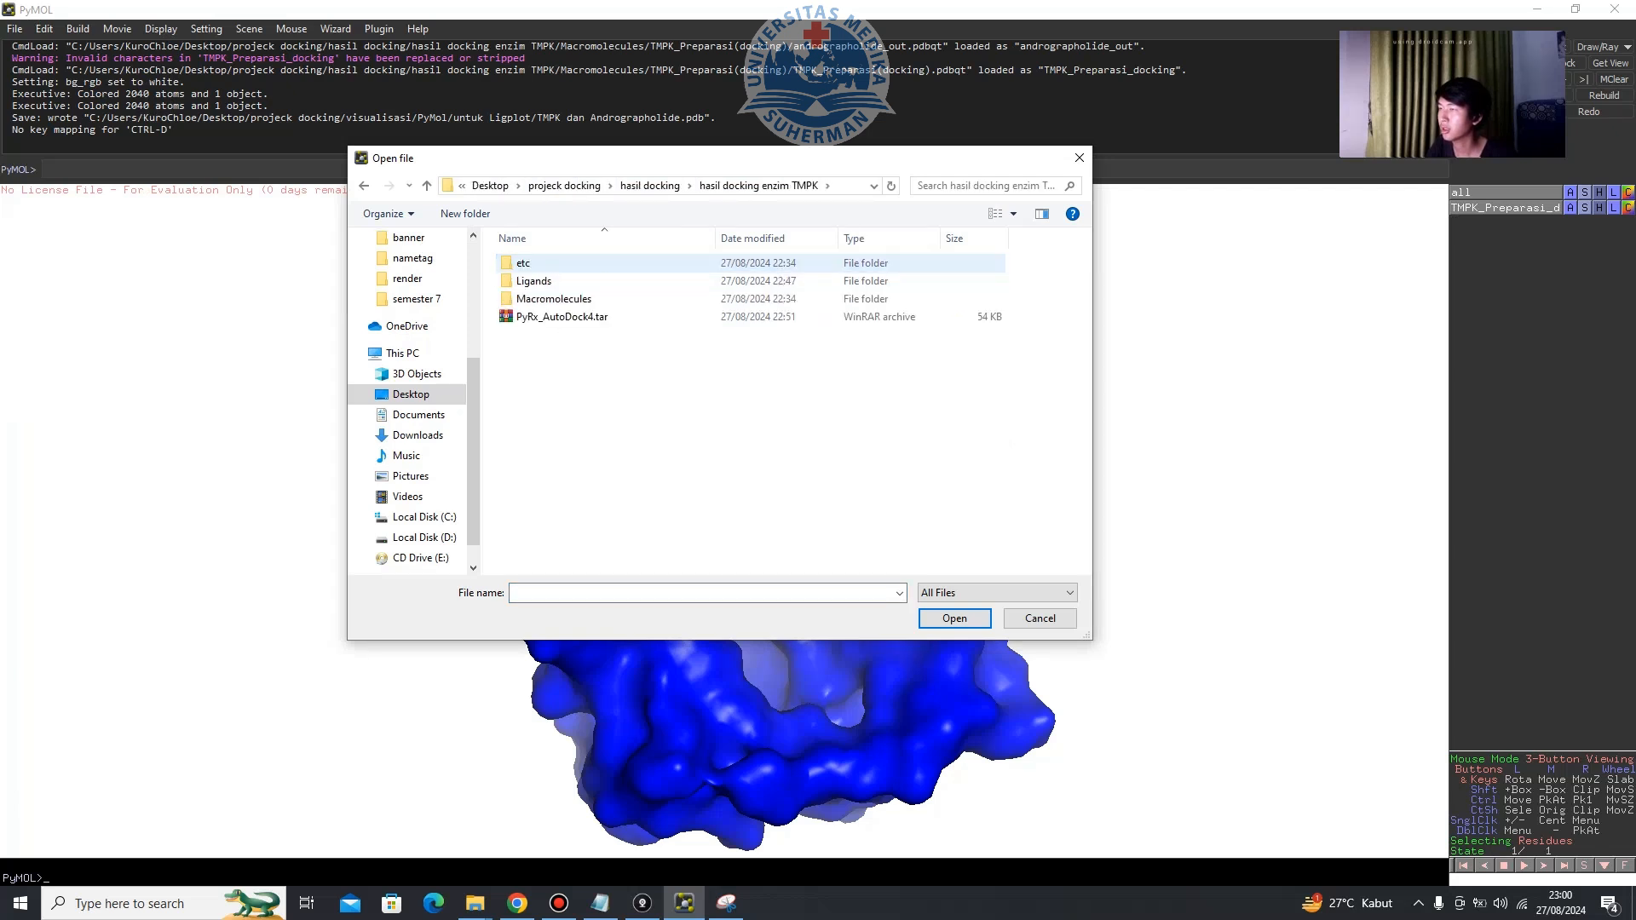
double_click(554, 298)
double_click(562, 264)
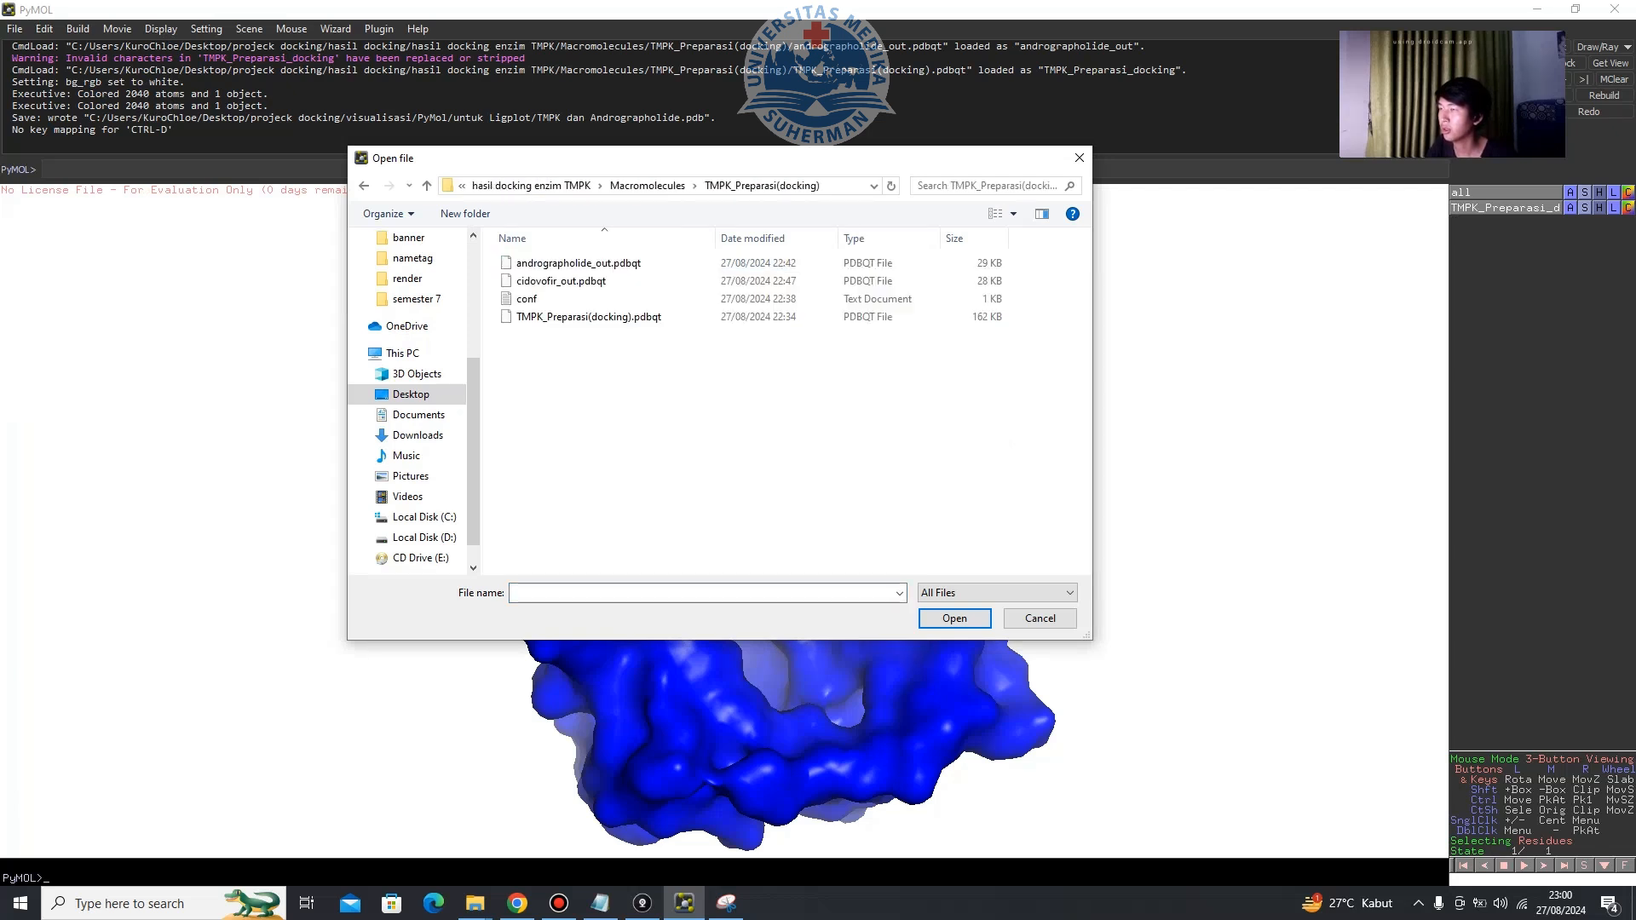
left_click(560, 282)
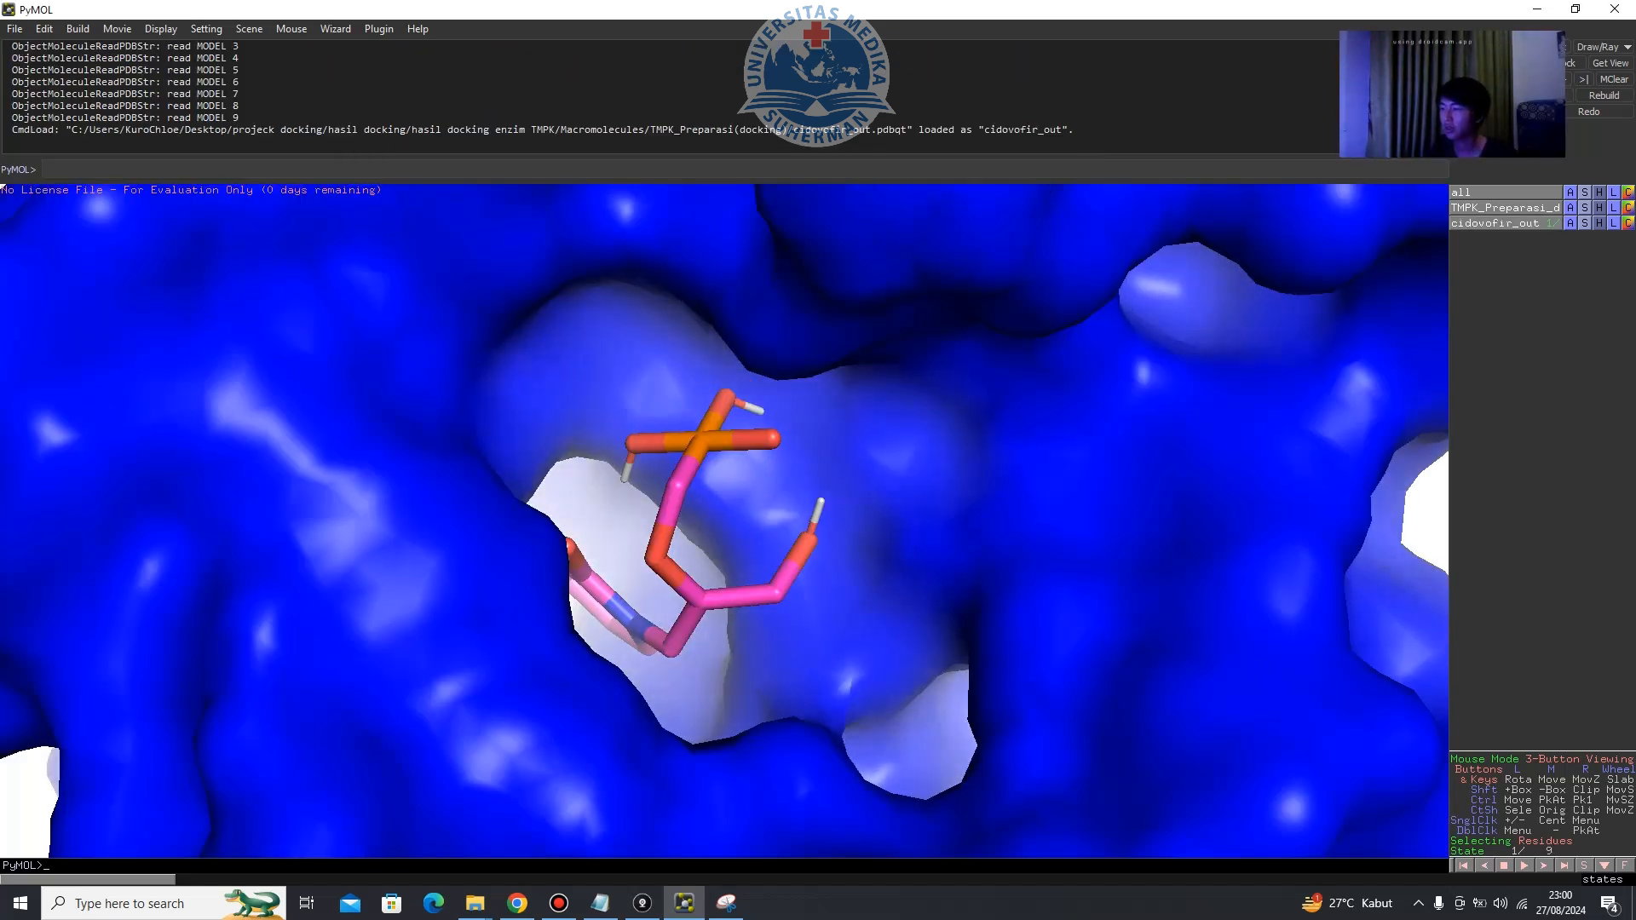
right_click(676, 486)
right_click(676, 486)
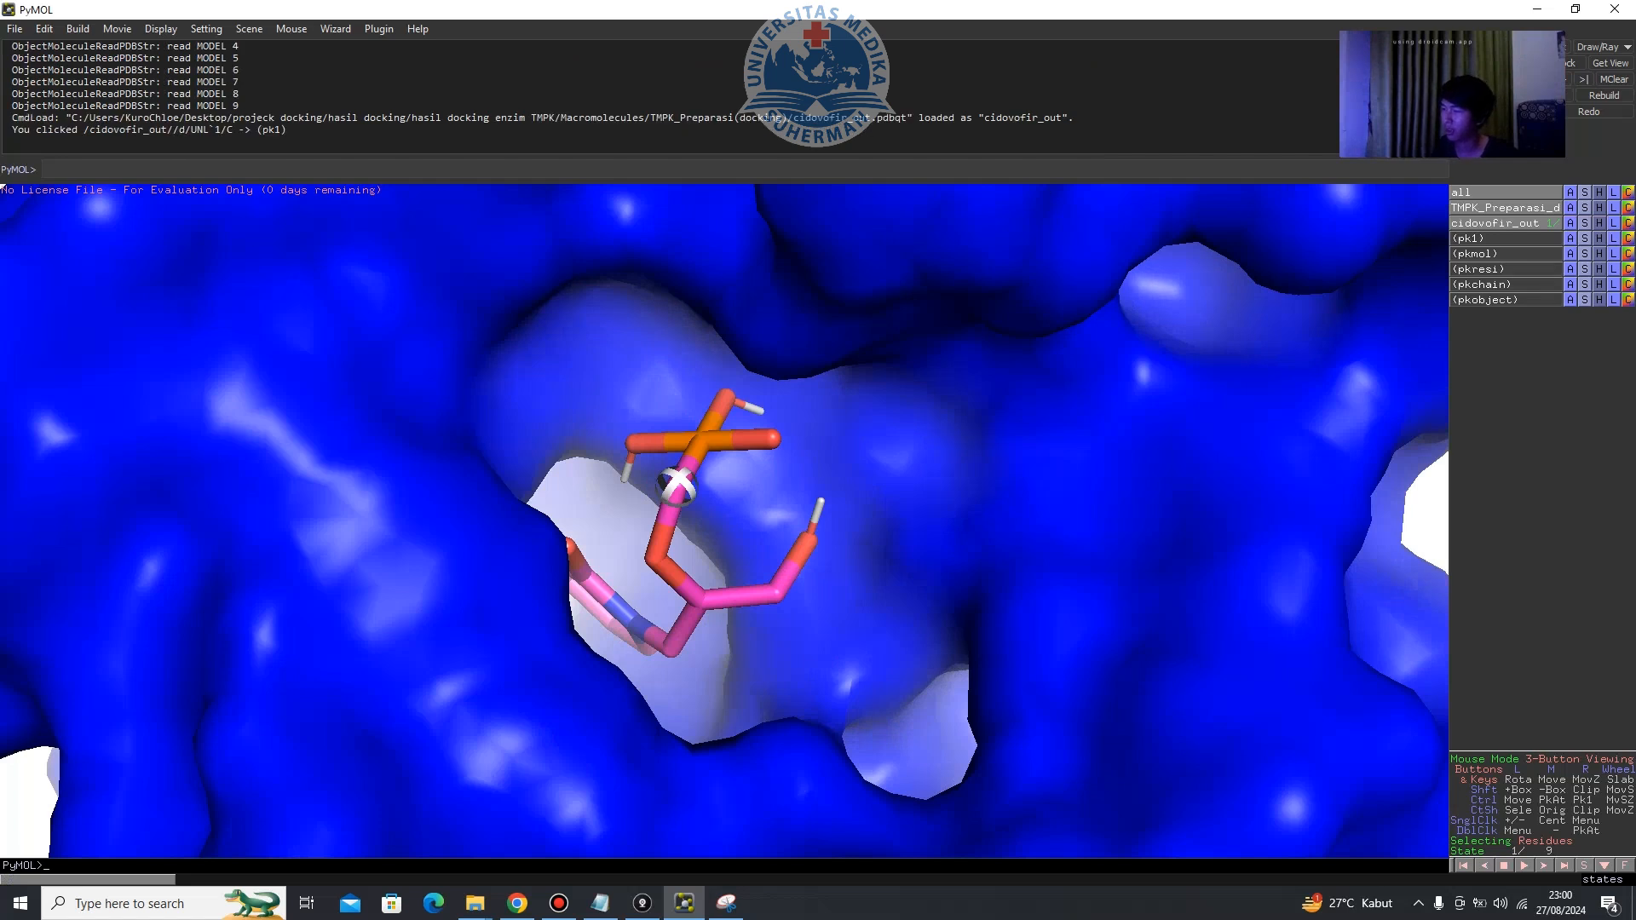
key("ctrl+z")
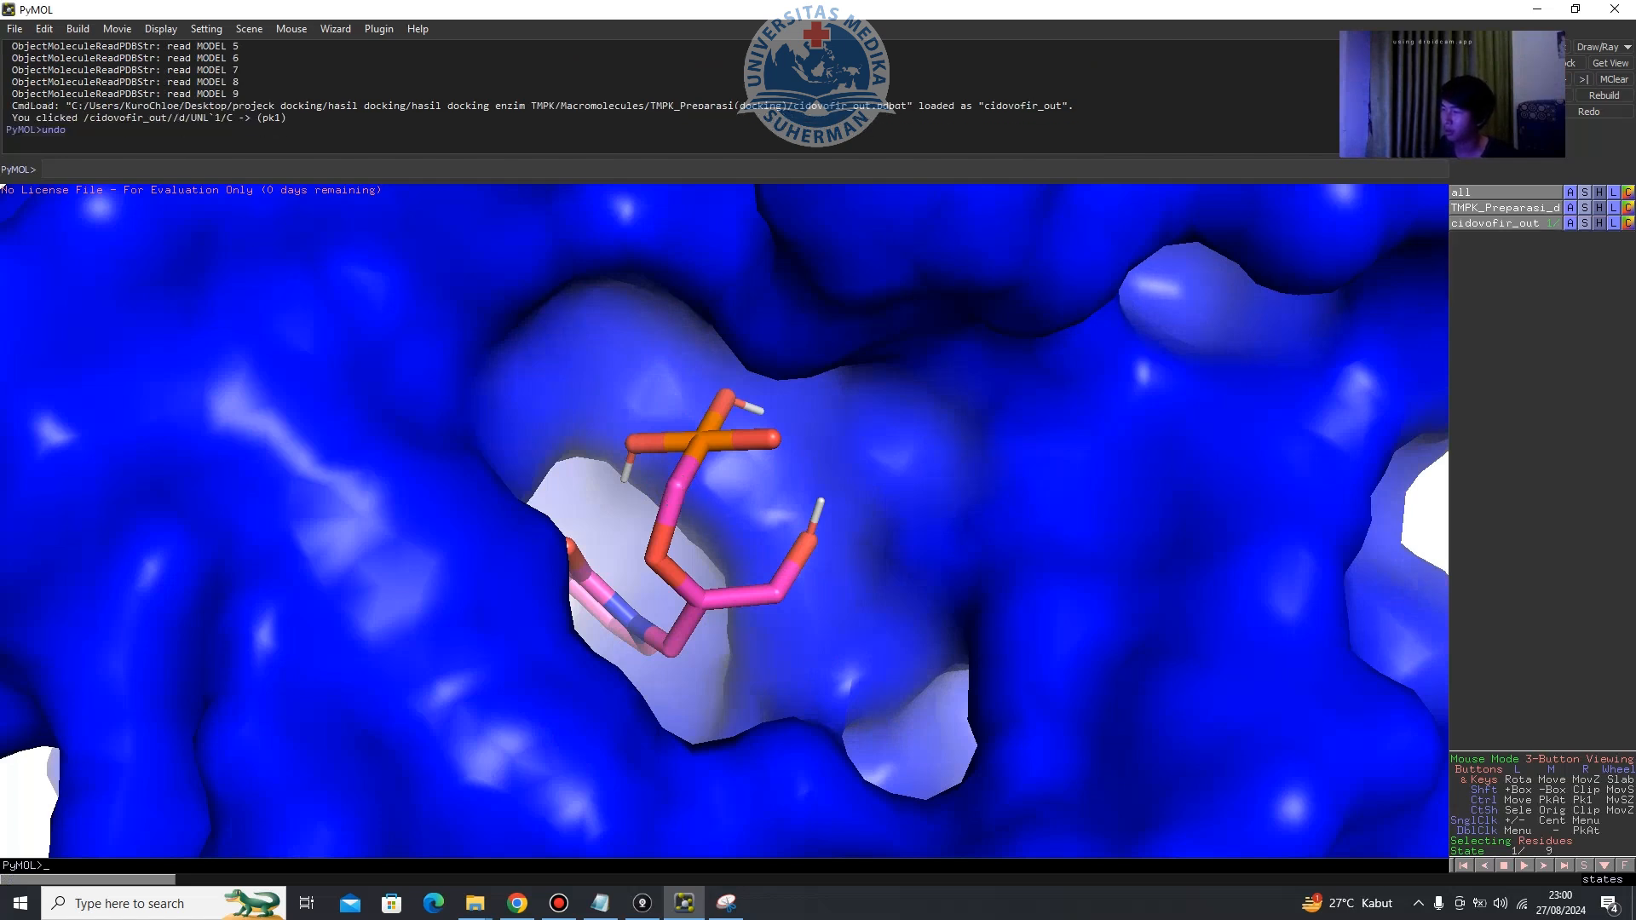
Frame the whole TMPK surface with the cidovofir ligand showing in its binding pocket.
left_click_drag(725, 522, 660, 429)
scroll(724, 511, "up", 4)
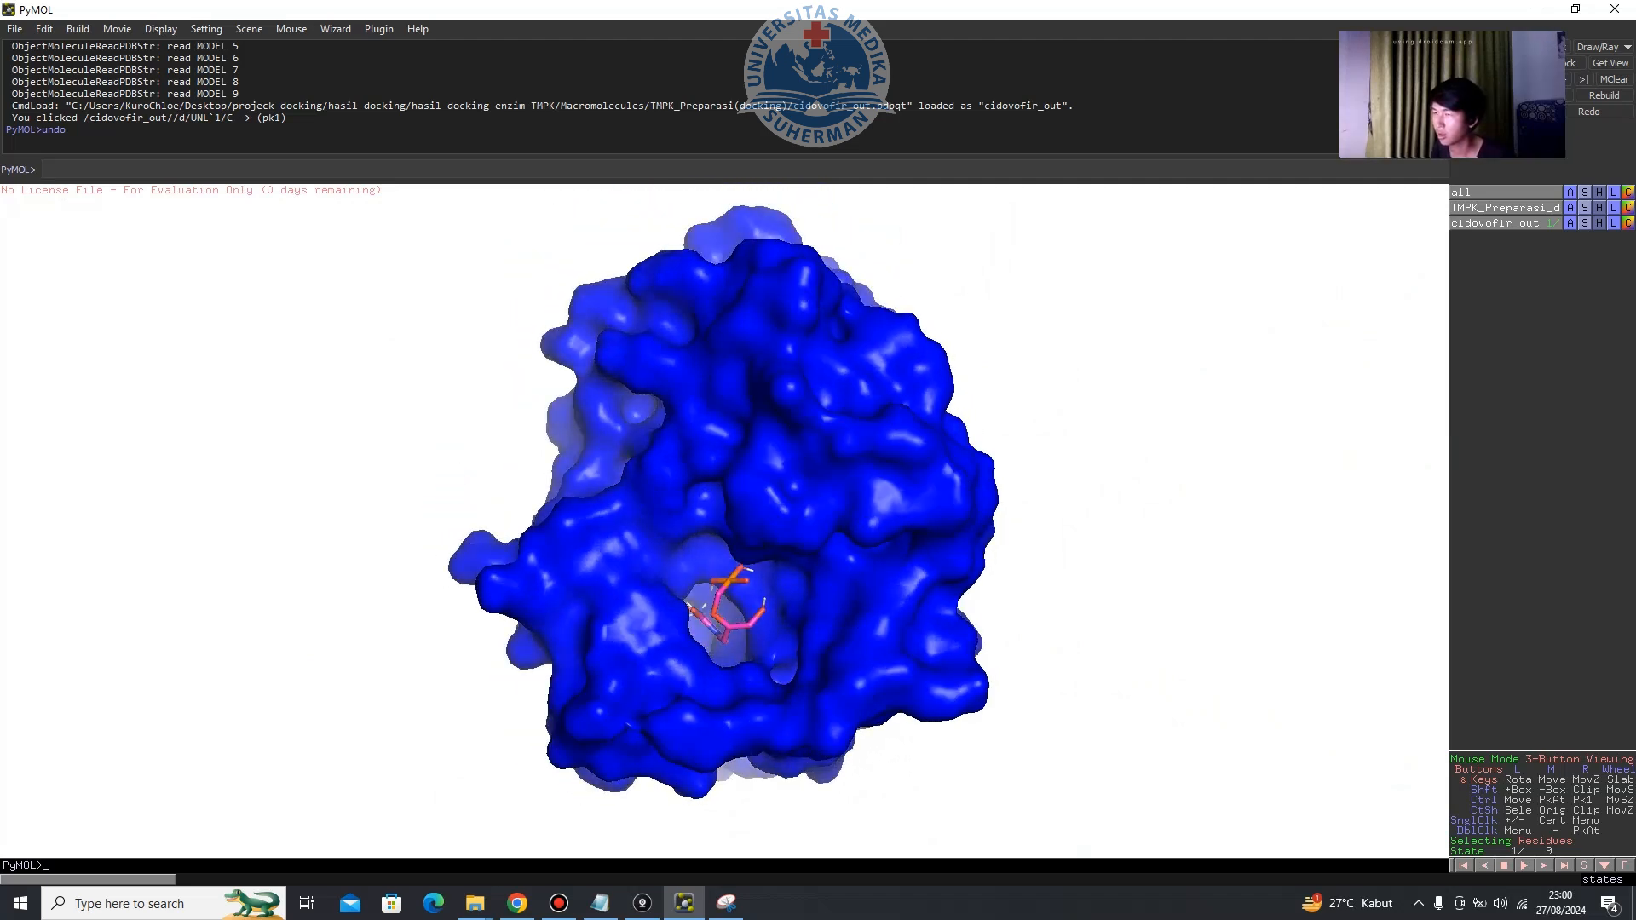
scroll(699, 468, "up", 1)
mouse_move(698, 469)
left_mouse_down()
mouse_move(679, 416)
mouse_move(709, 414)
mouse_move(673, 421)
mouse_move(641, 460)
mouse_move(678, 459)
left_mouse_up()
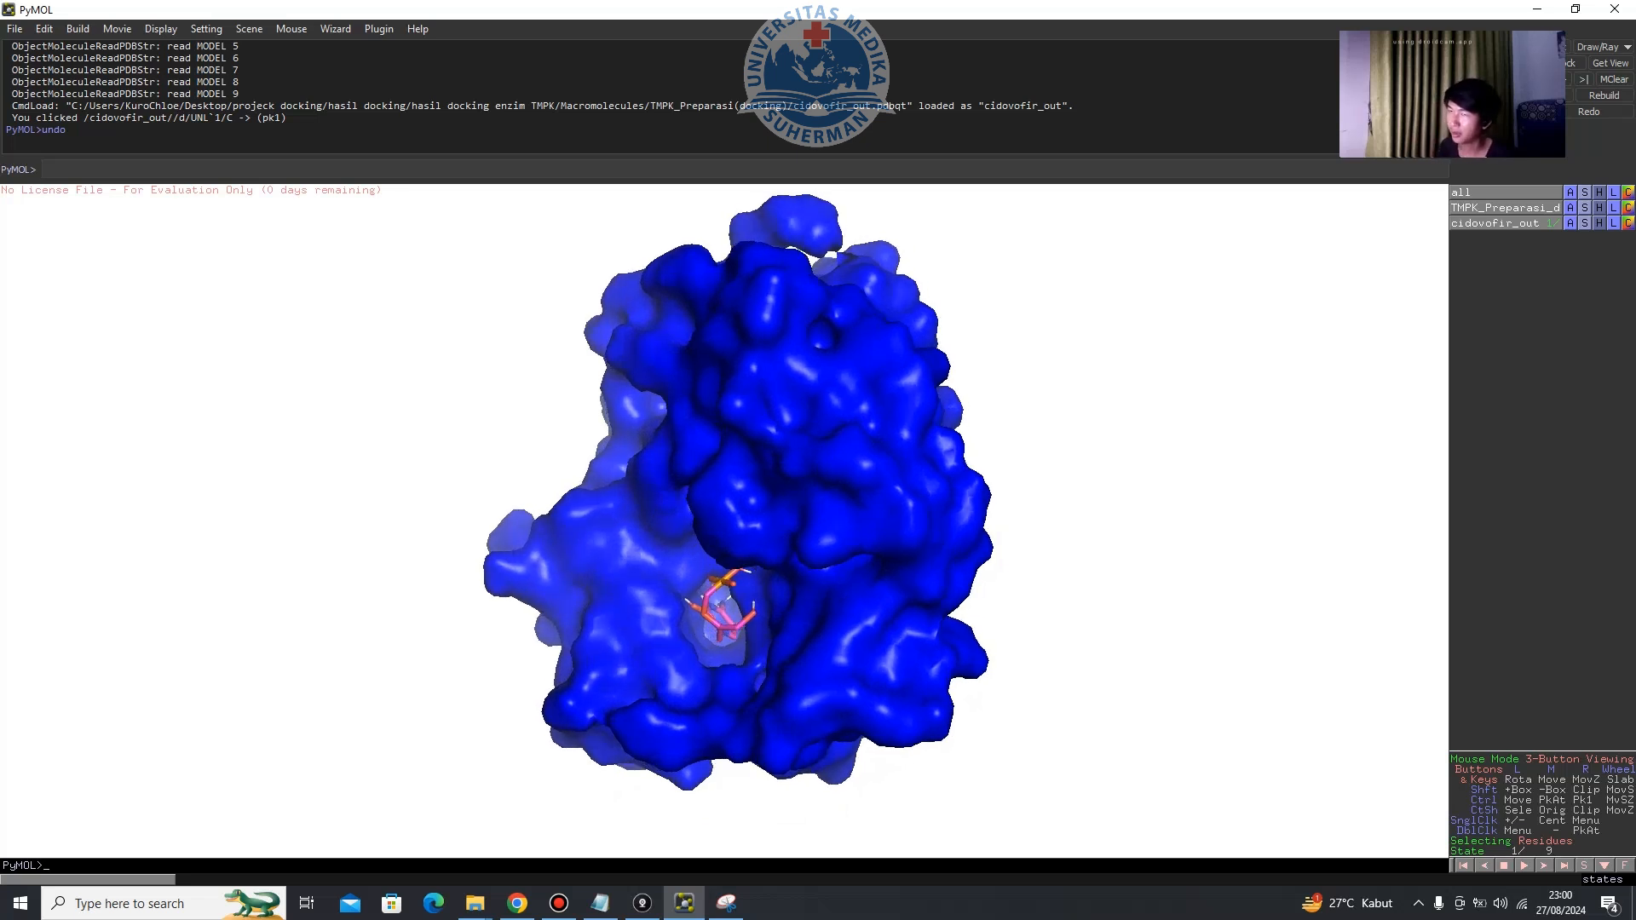
left_click_drag(678, 458, 691, 479)
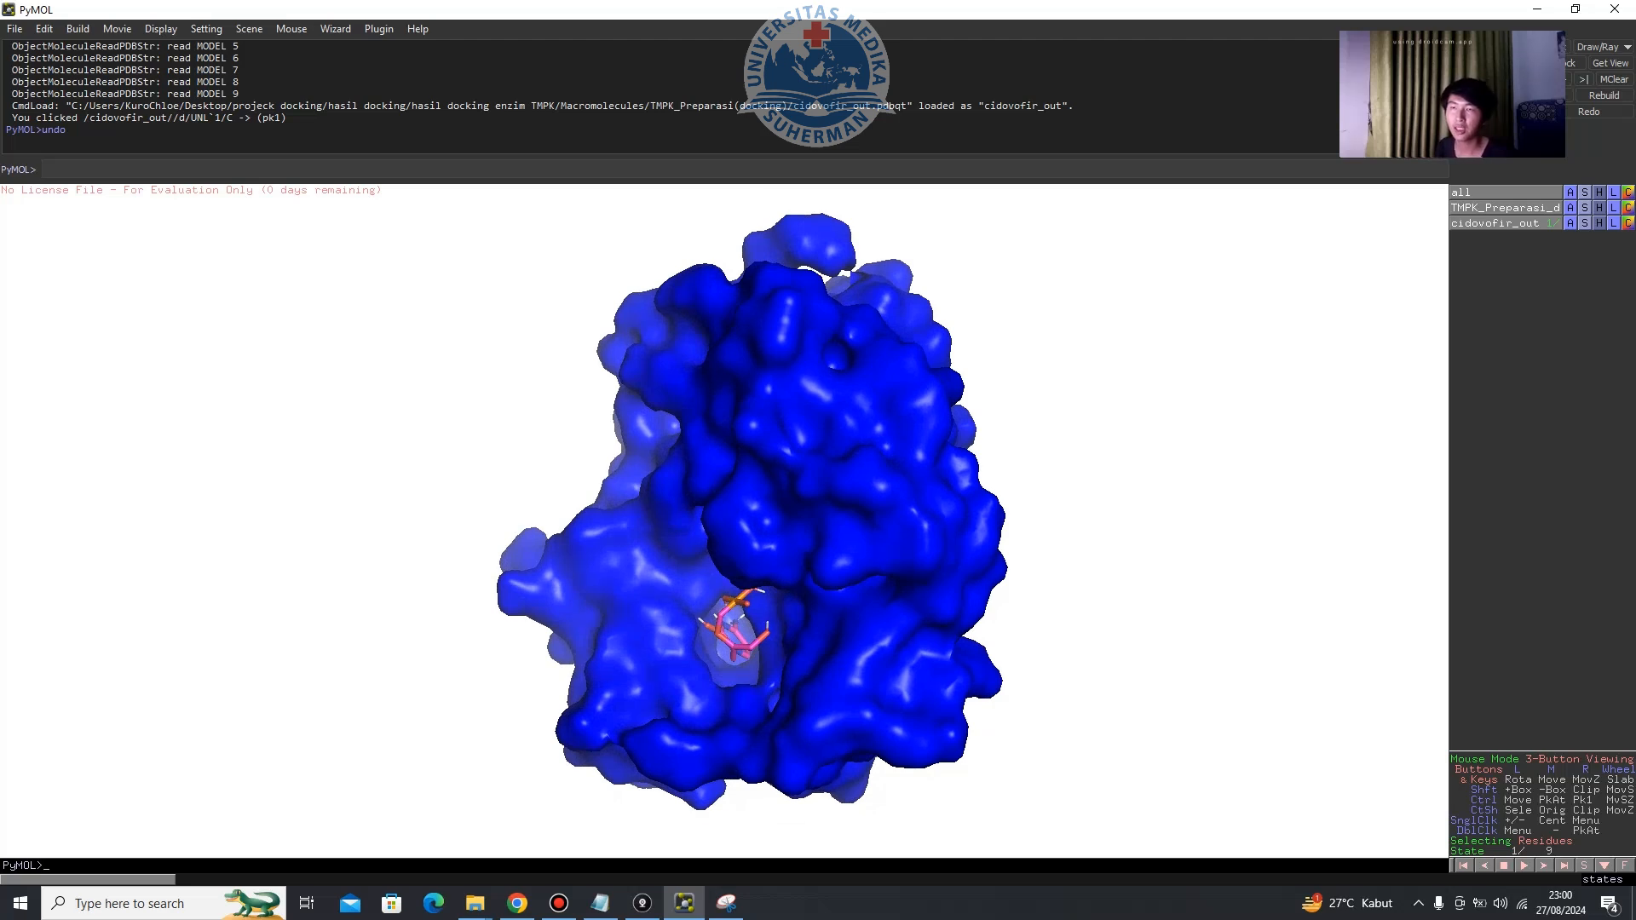
left_click(726, 903)
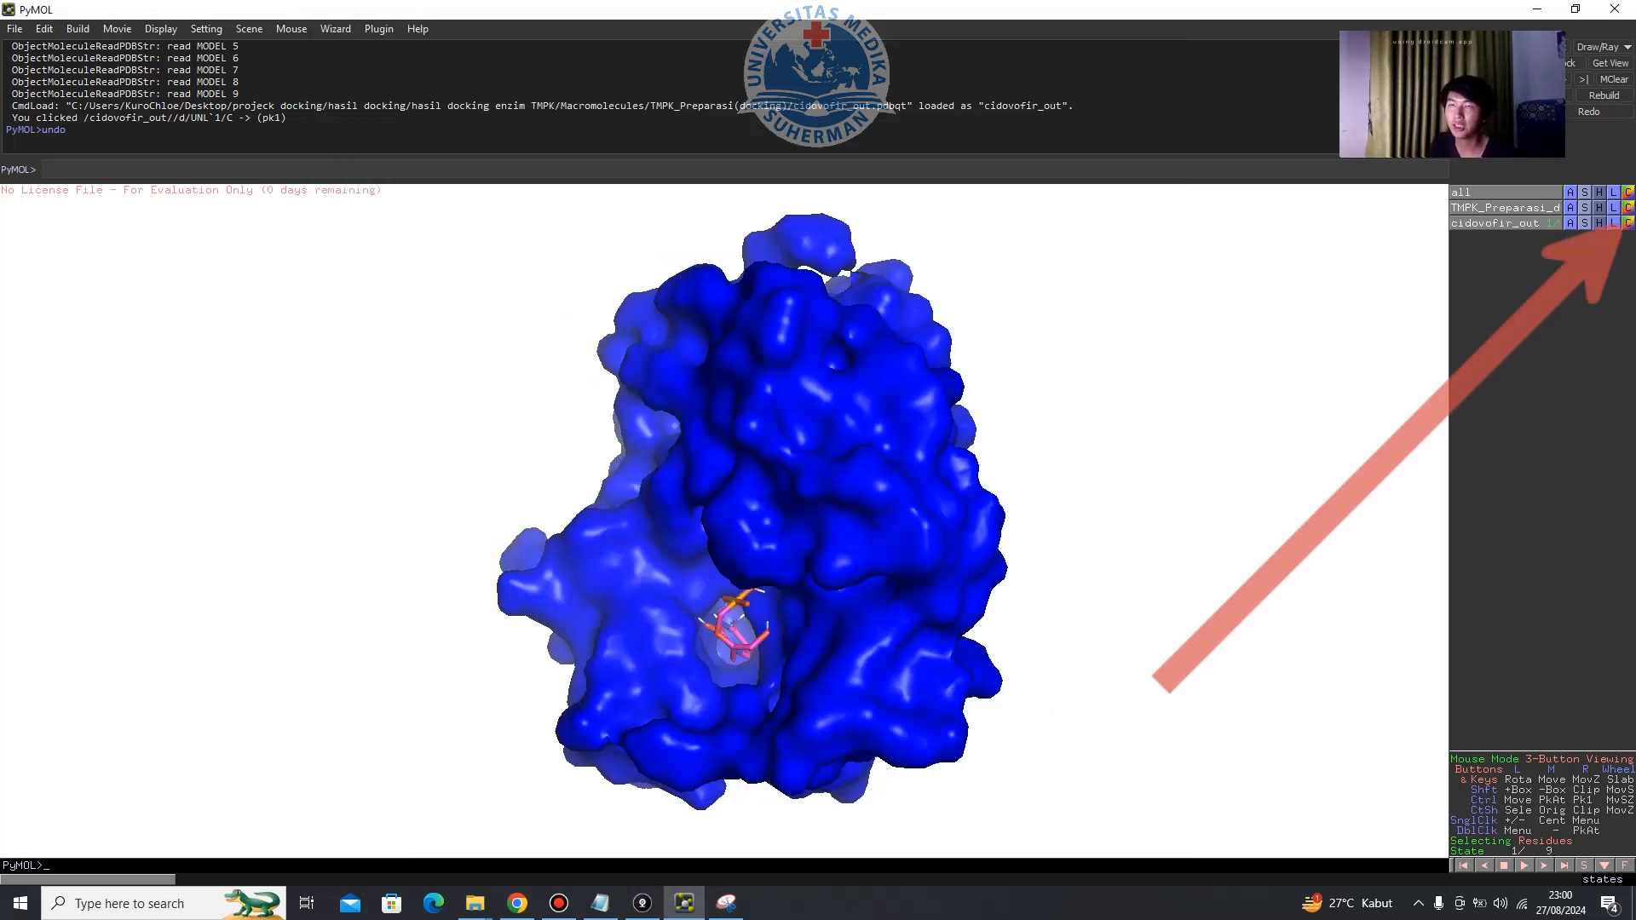
Recolor the TMPK protein surface cyan, leaving the cidovofir ligand's colors as they are.
left_click(1628, 222)
mouse_move(1596, 335)
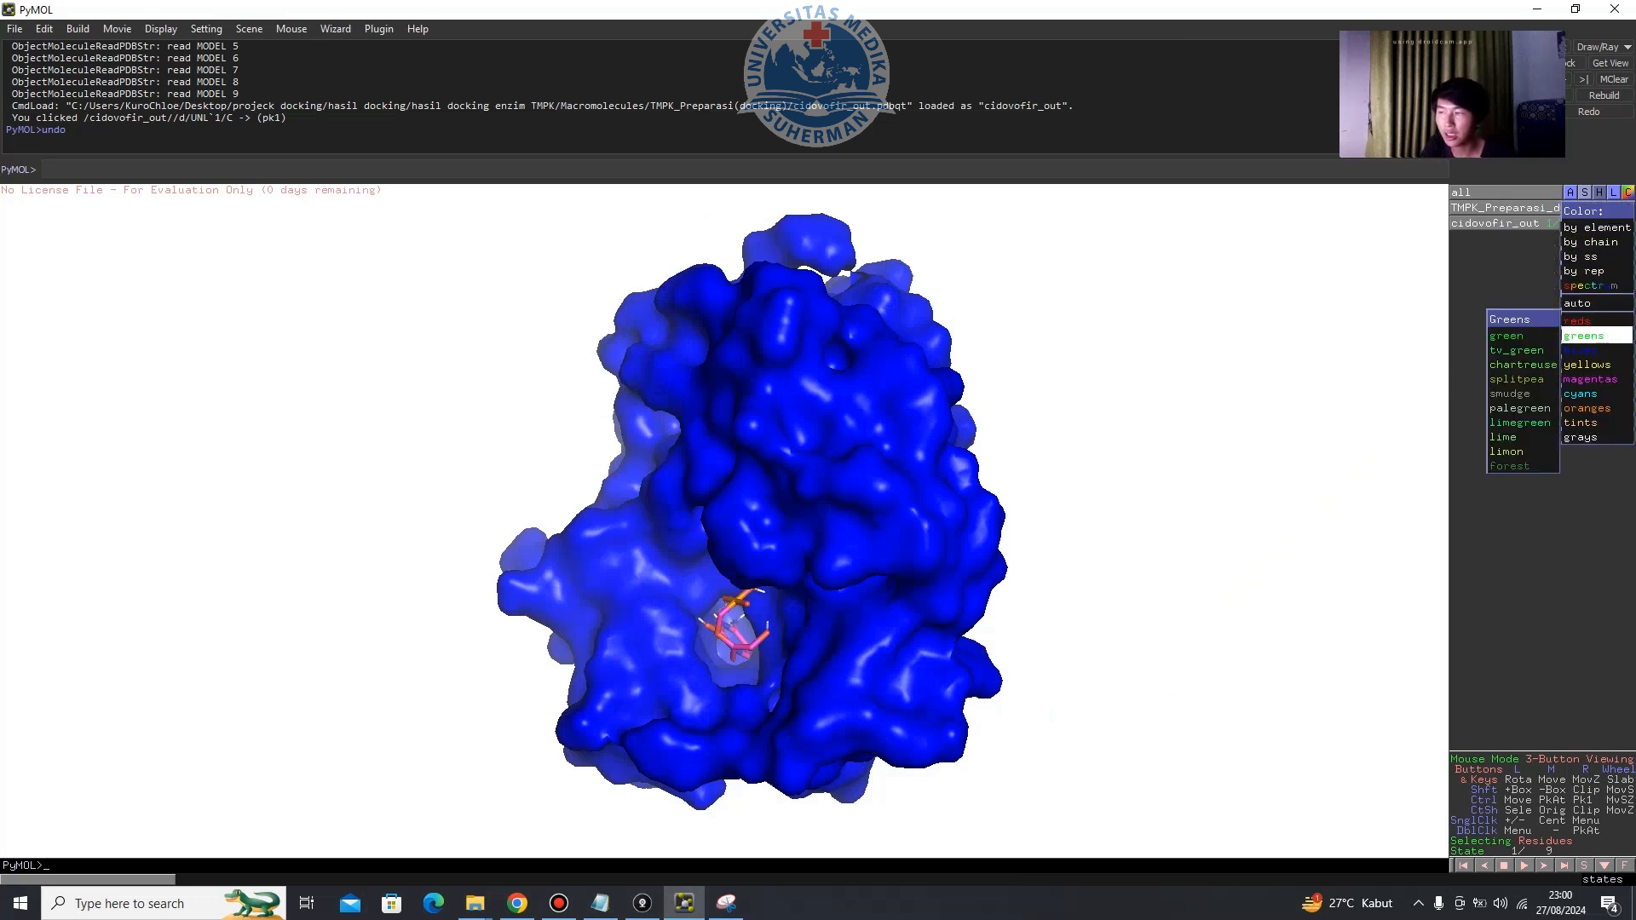
mouse_move(1596, 364)
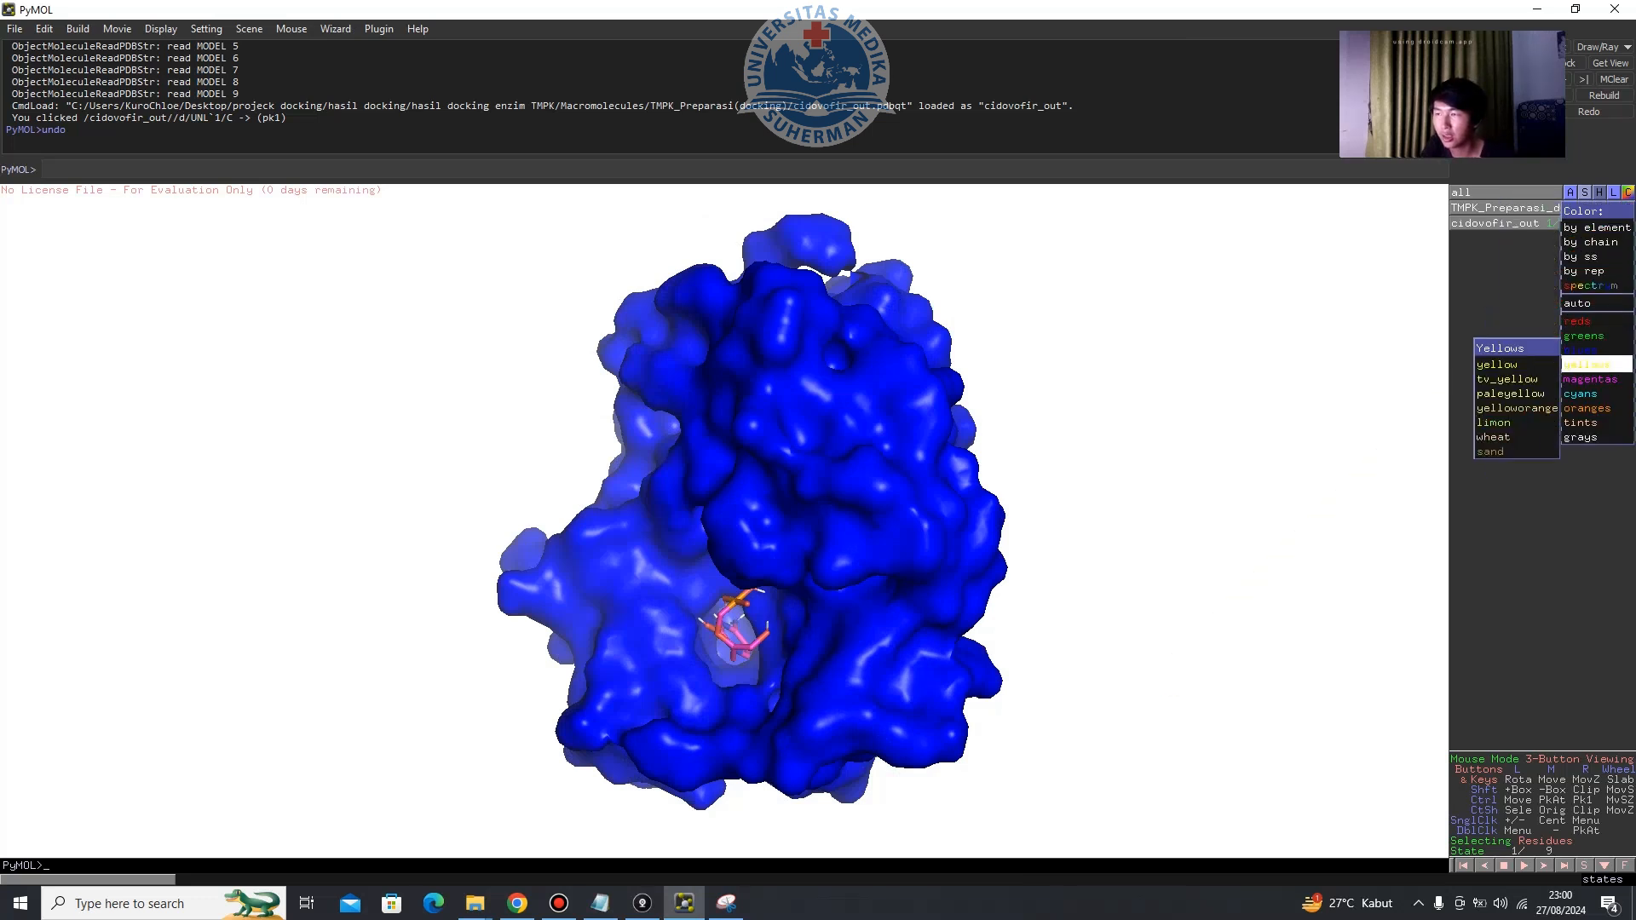
mouse_move(1596, 393)
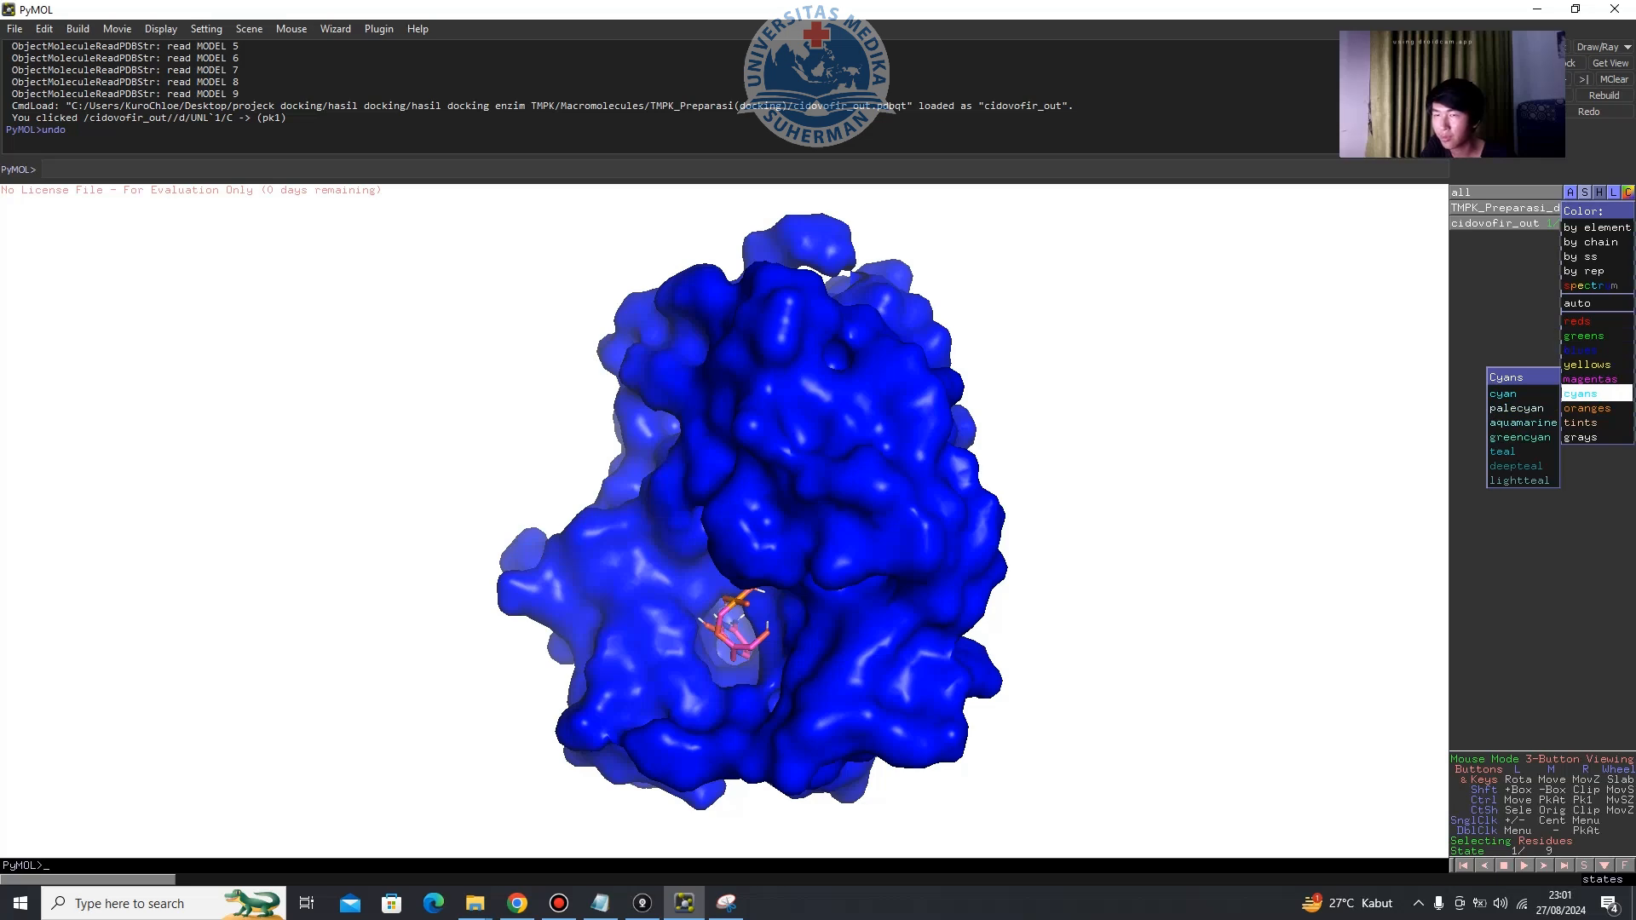
left_click(1504, 394)
Rotate the complex slightly and capture the whole TMPK surface with cidovofir as a new snip in Snipping Tool.
left_click_drag(767, 528, 852, 486)
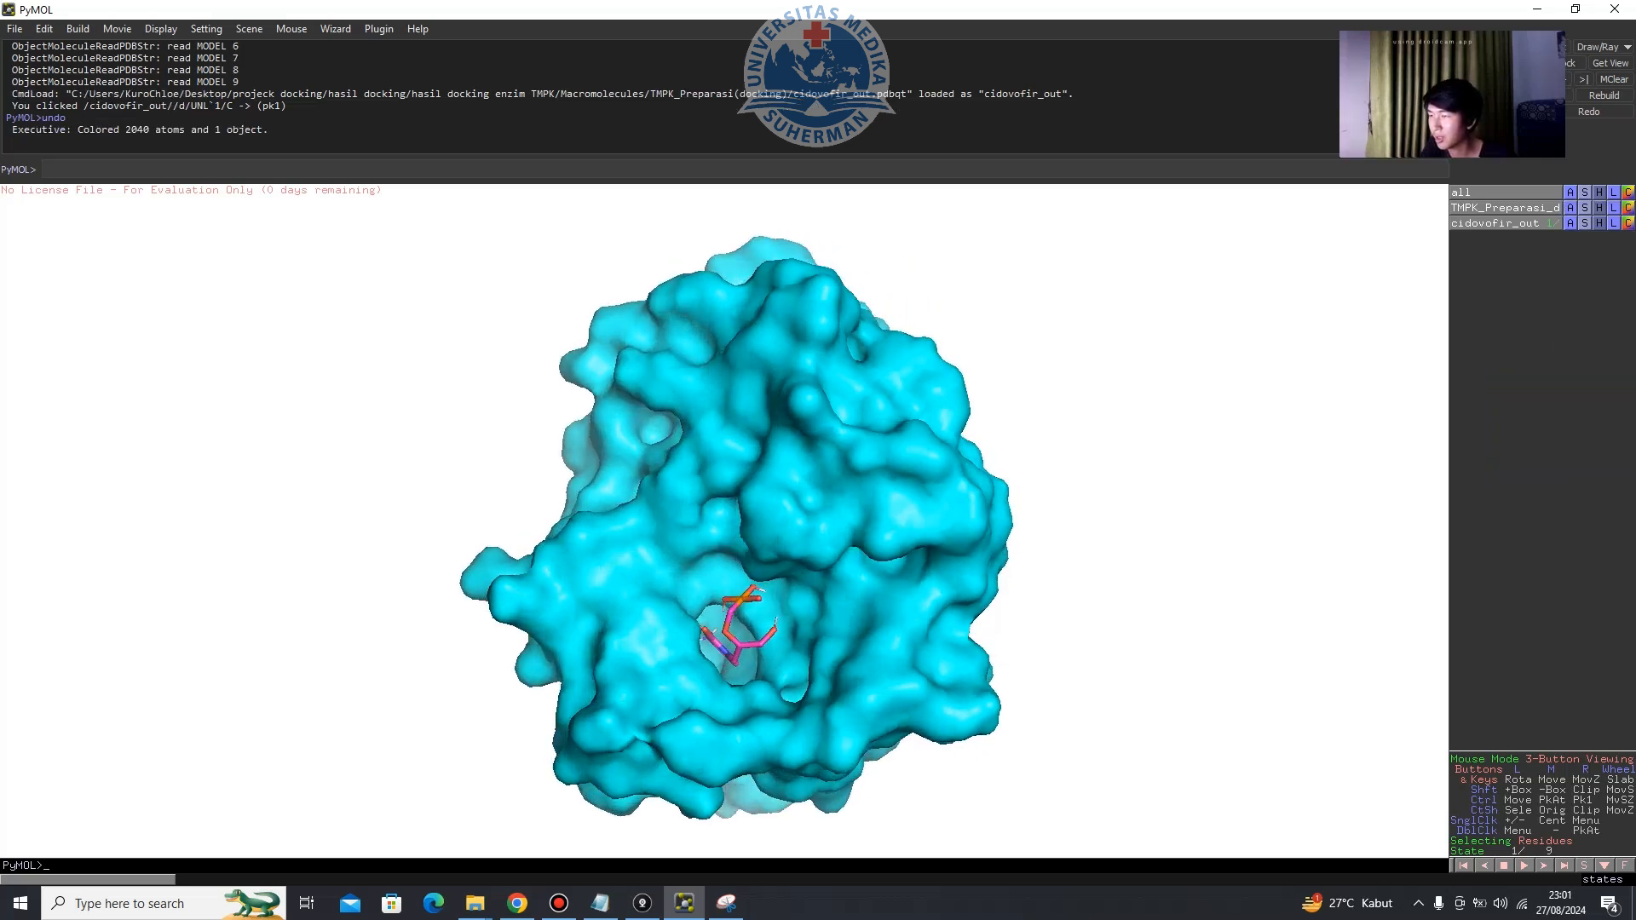
left_click(726, 902)
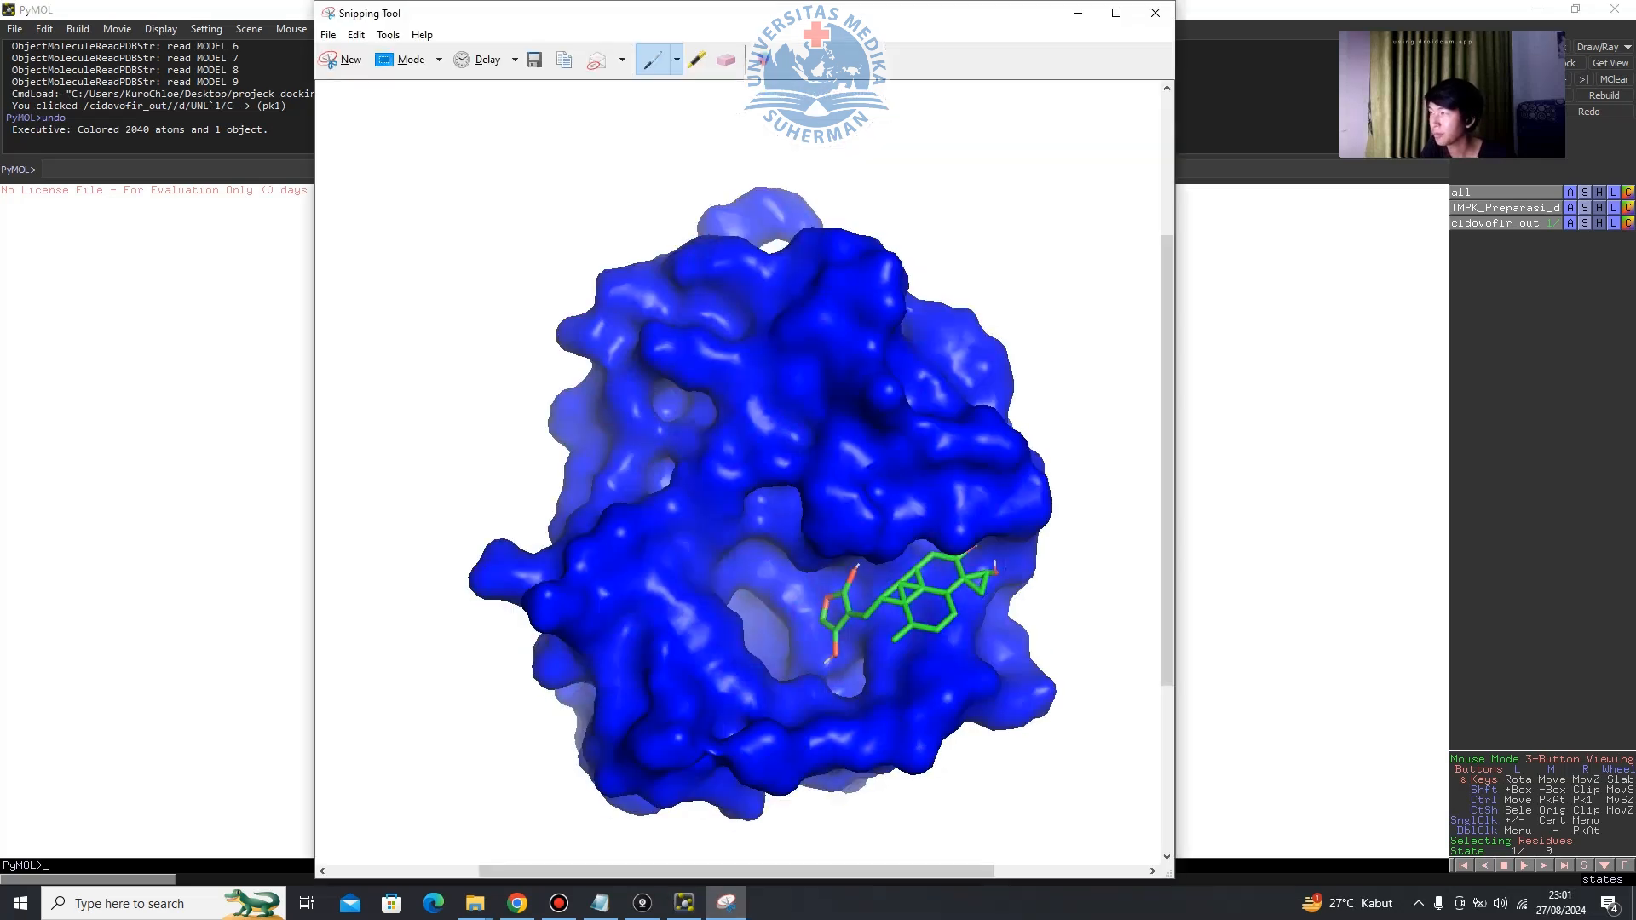
left_click(342, 59)
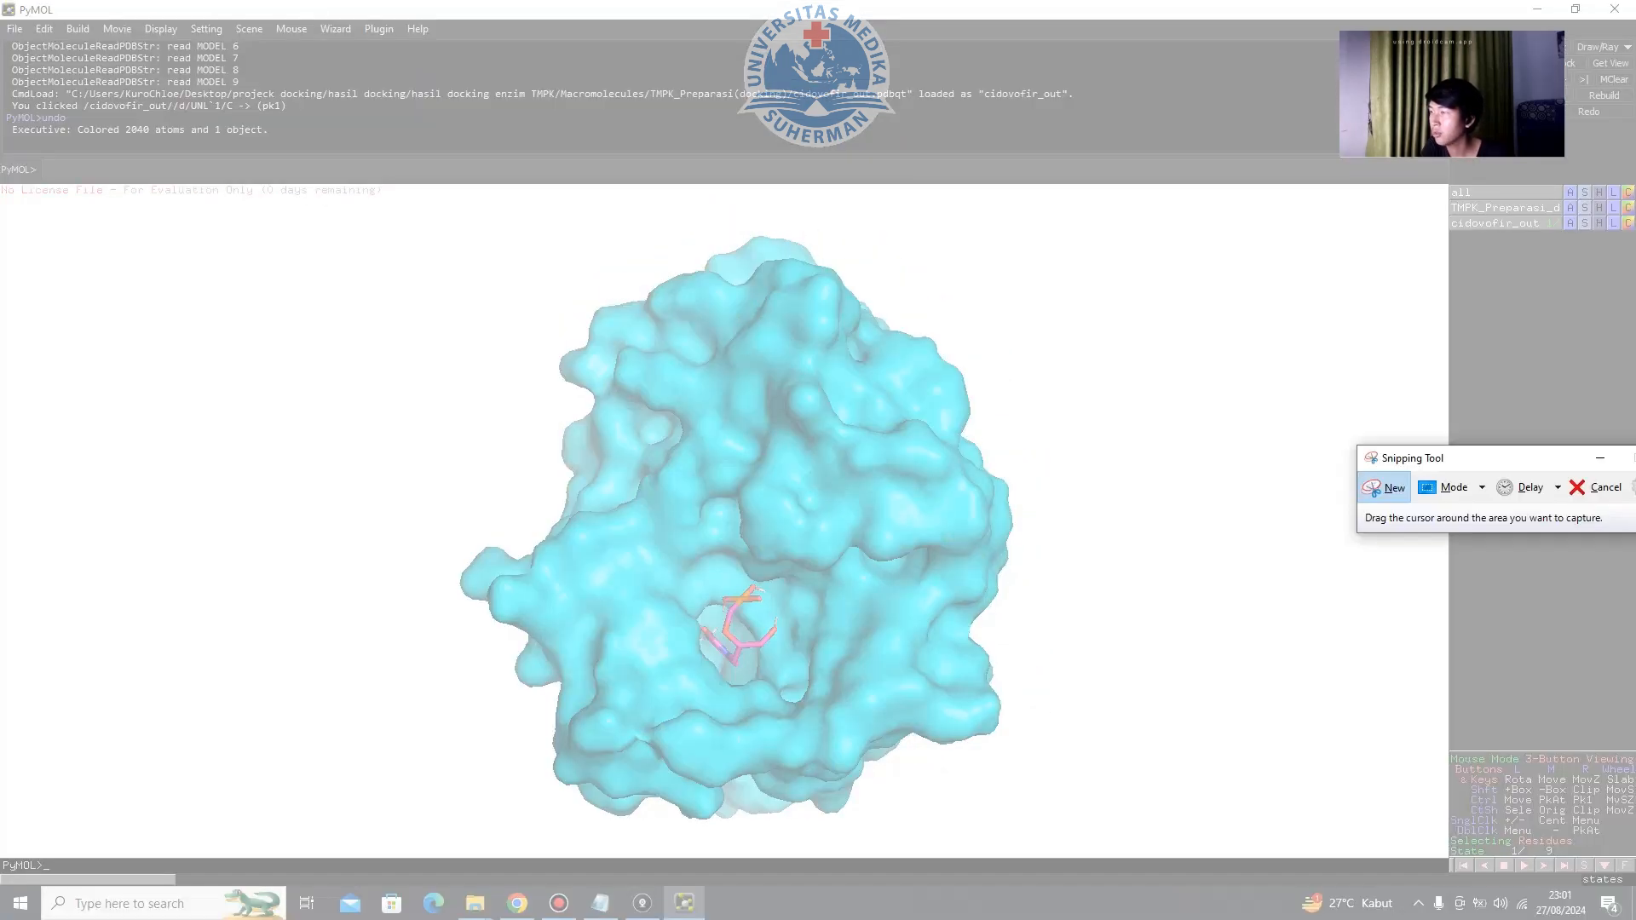
left_click_drag(396, 190, 1071, 842)
Save the snip as a PNG named "TMPK dan Cidovofir" in the PyMol folder and minimize Snipping Tool.
left_click(330, 34)
left_click(367, 78)
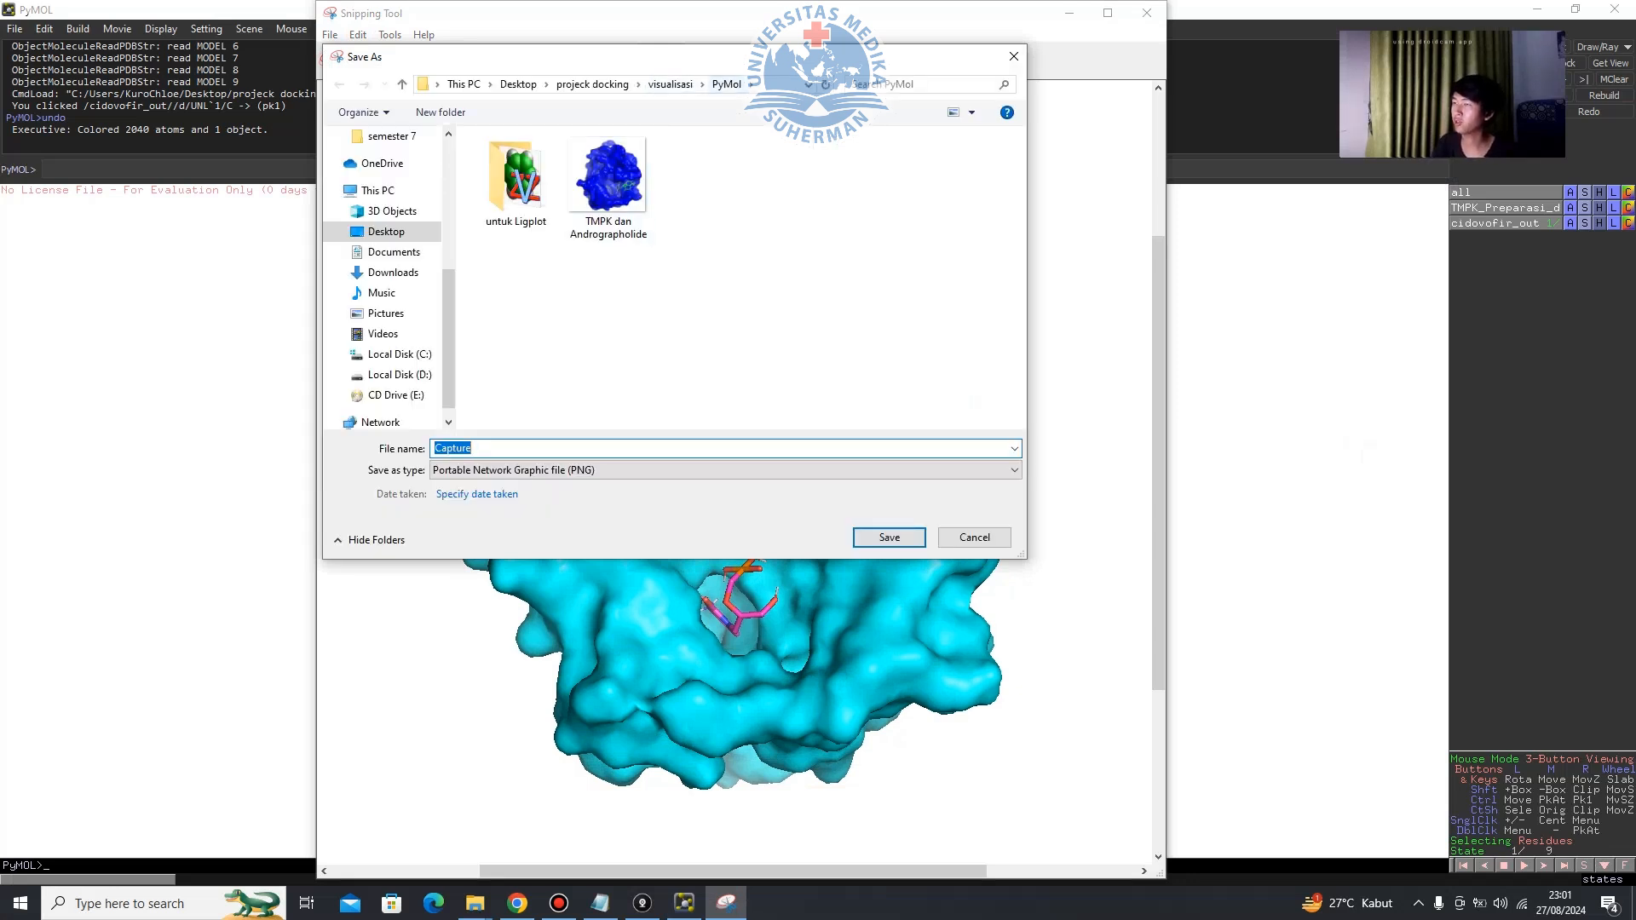
type("V")
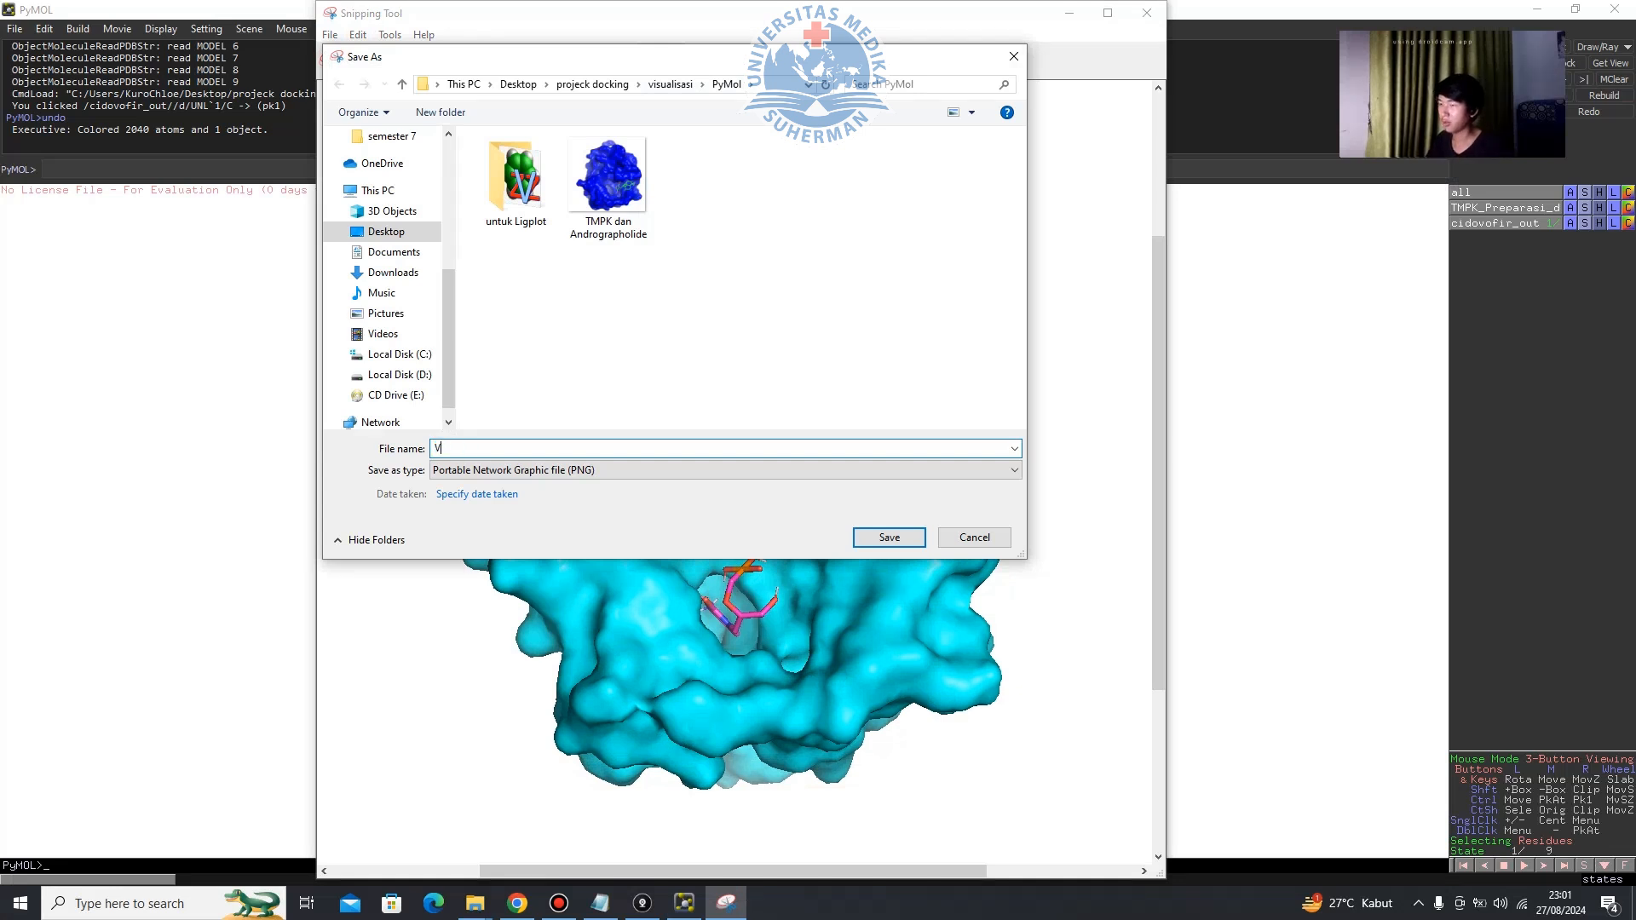
type("isualis")
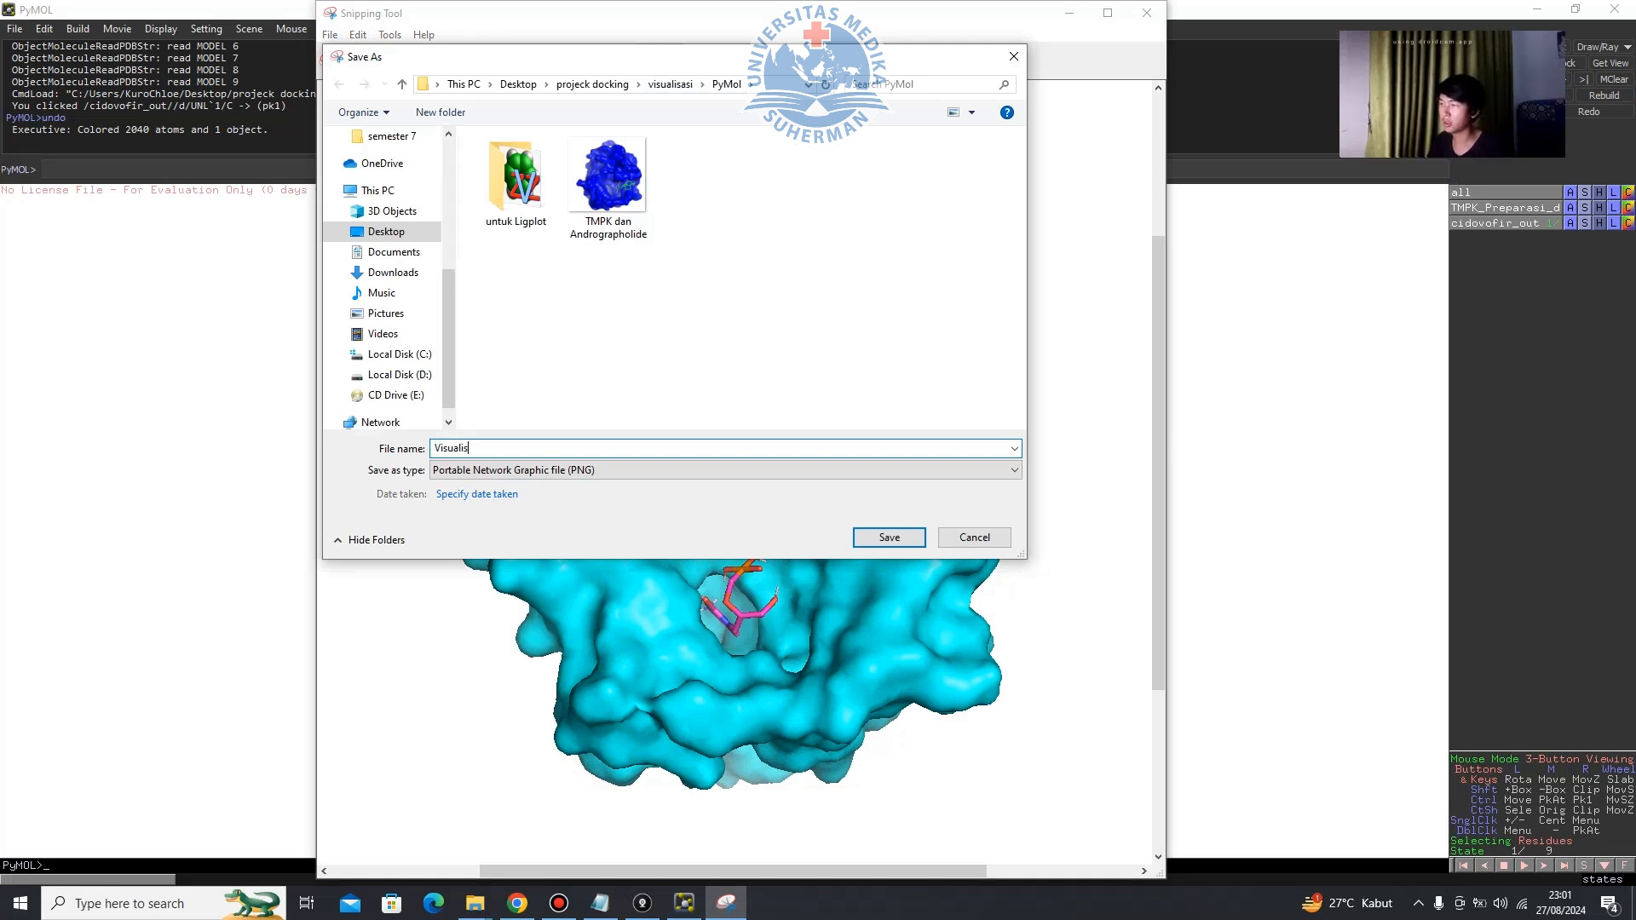
key("ctrl+a")
type("RMPK ")
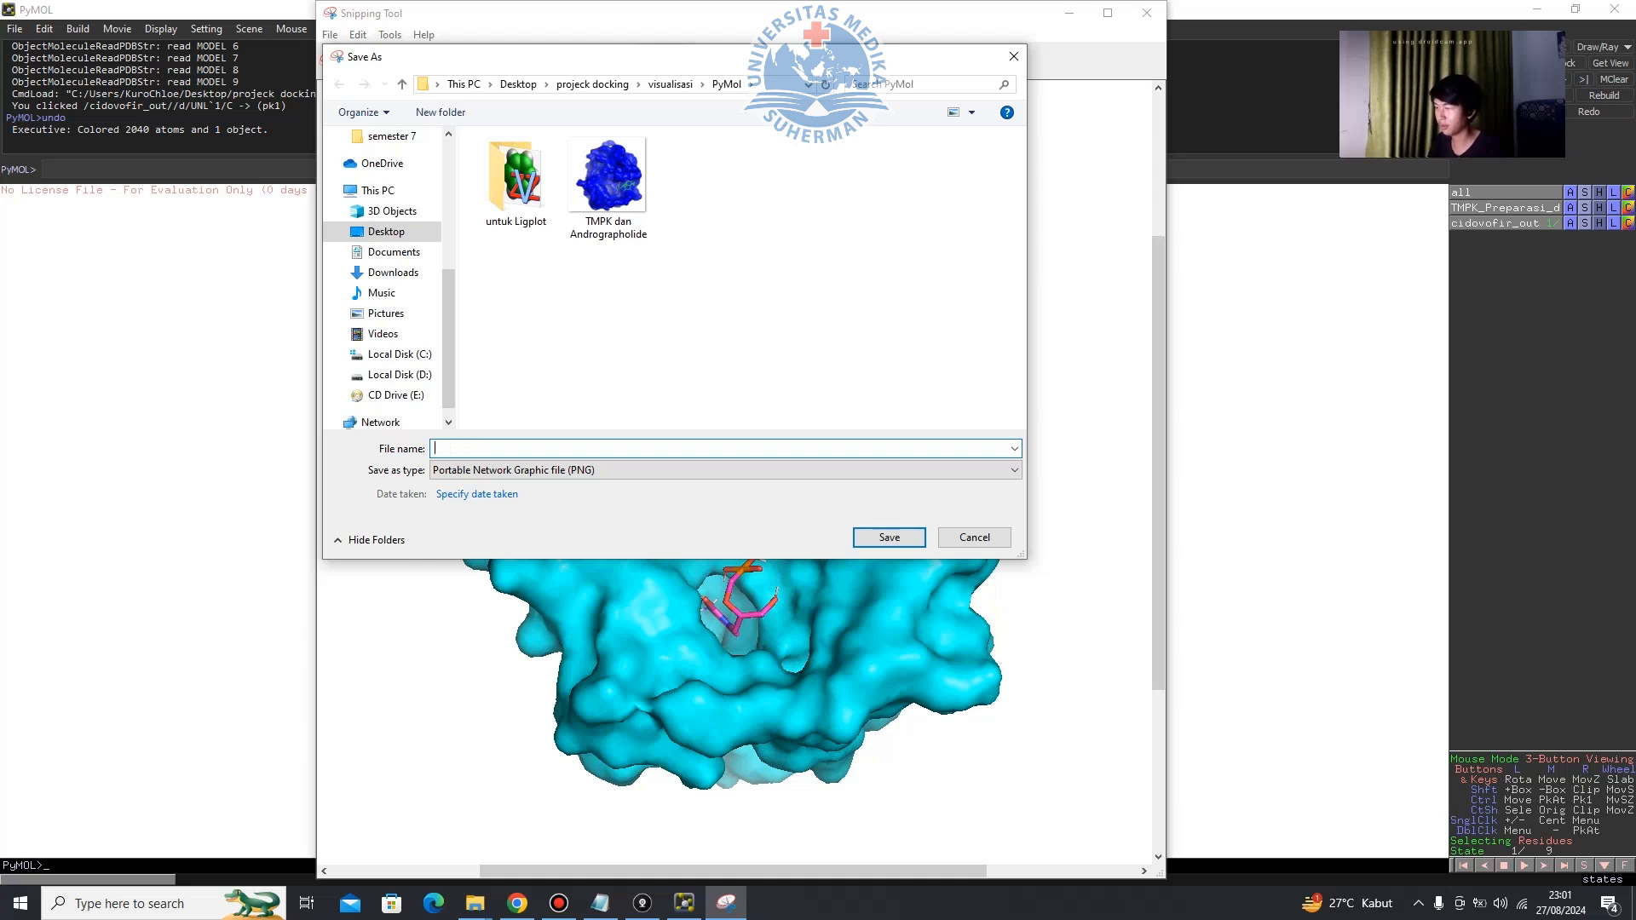
type("TMPK dan")
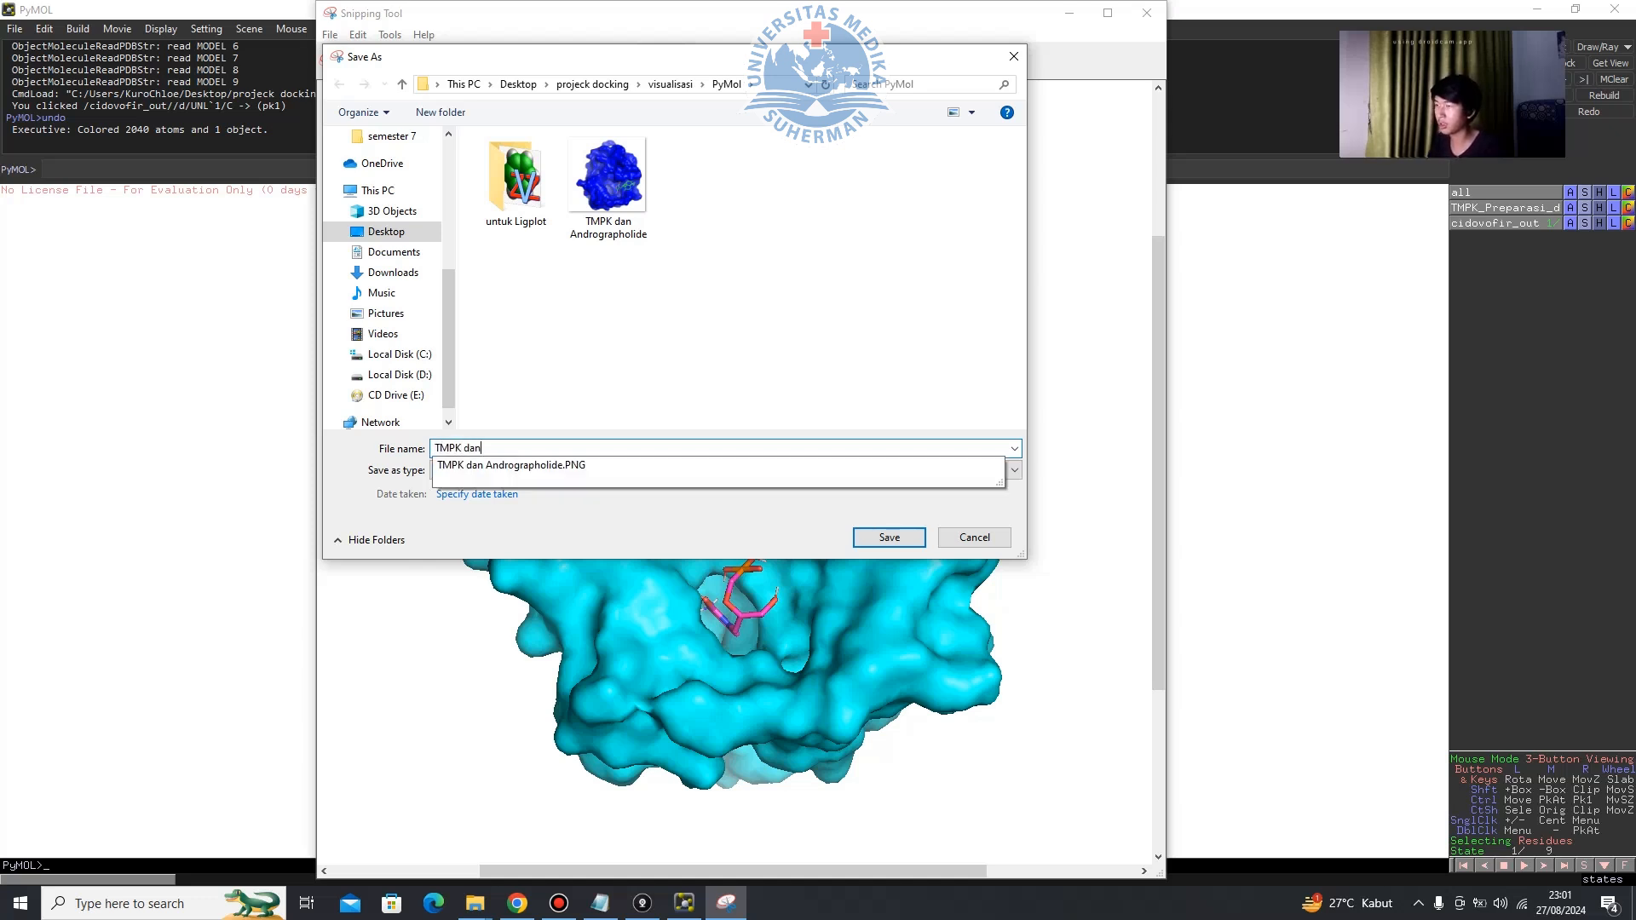
type(" Cidovofir")
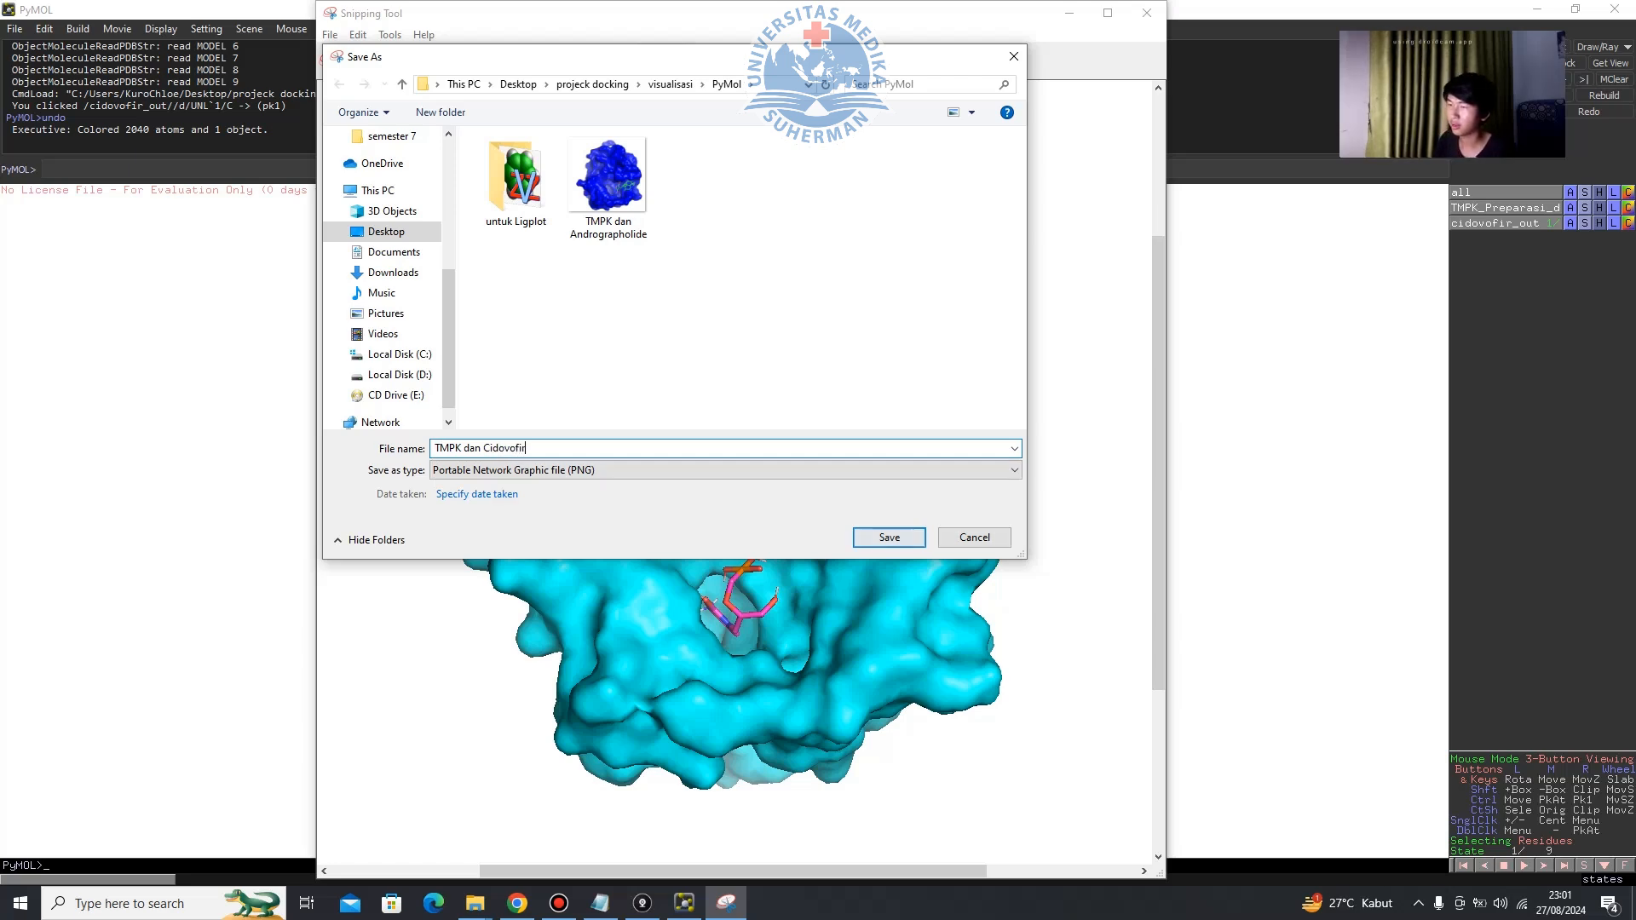
key("Return")
left_click(1070, 13)
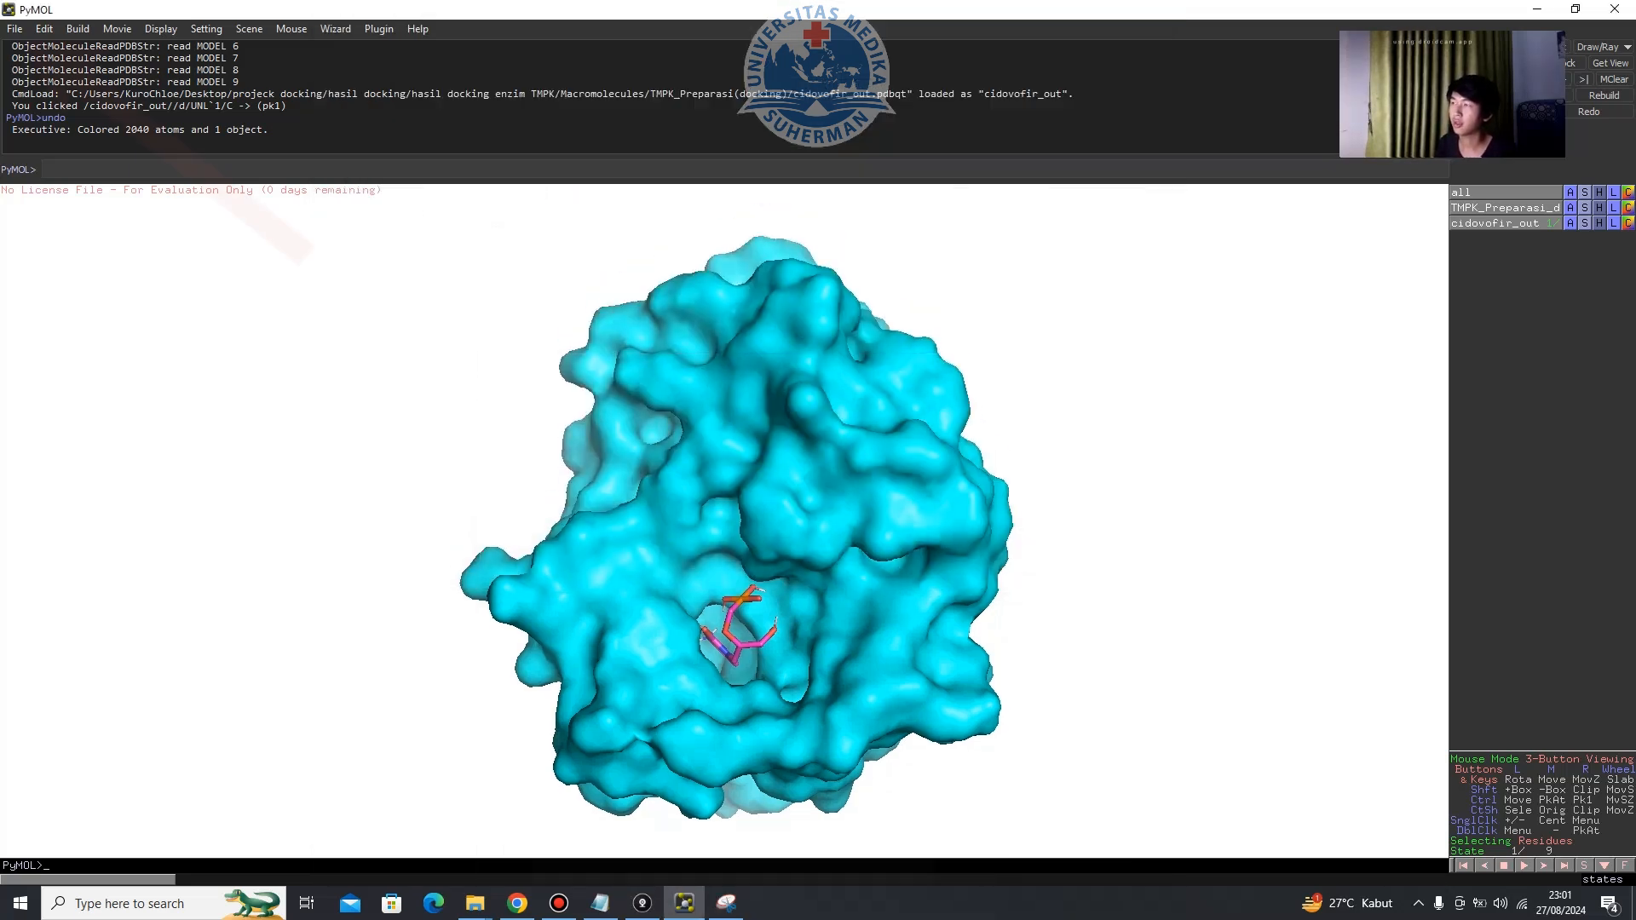
Start exporting the enabled molecules in their current state, with PDB as the file format.
left_click(14, 29)
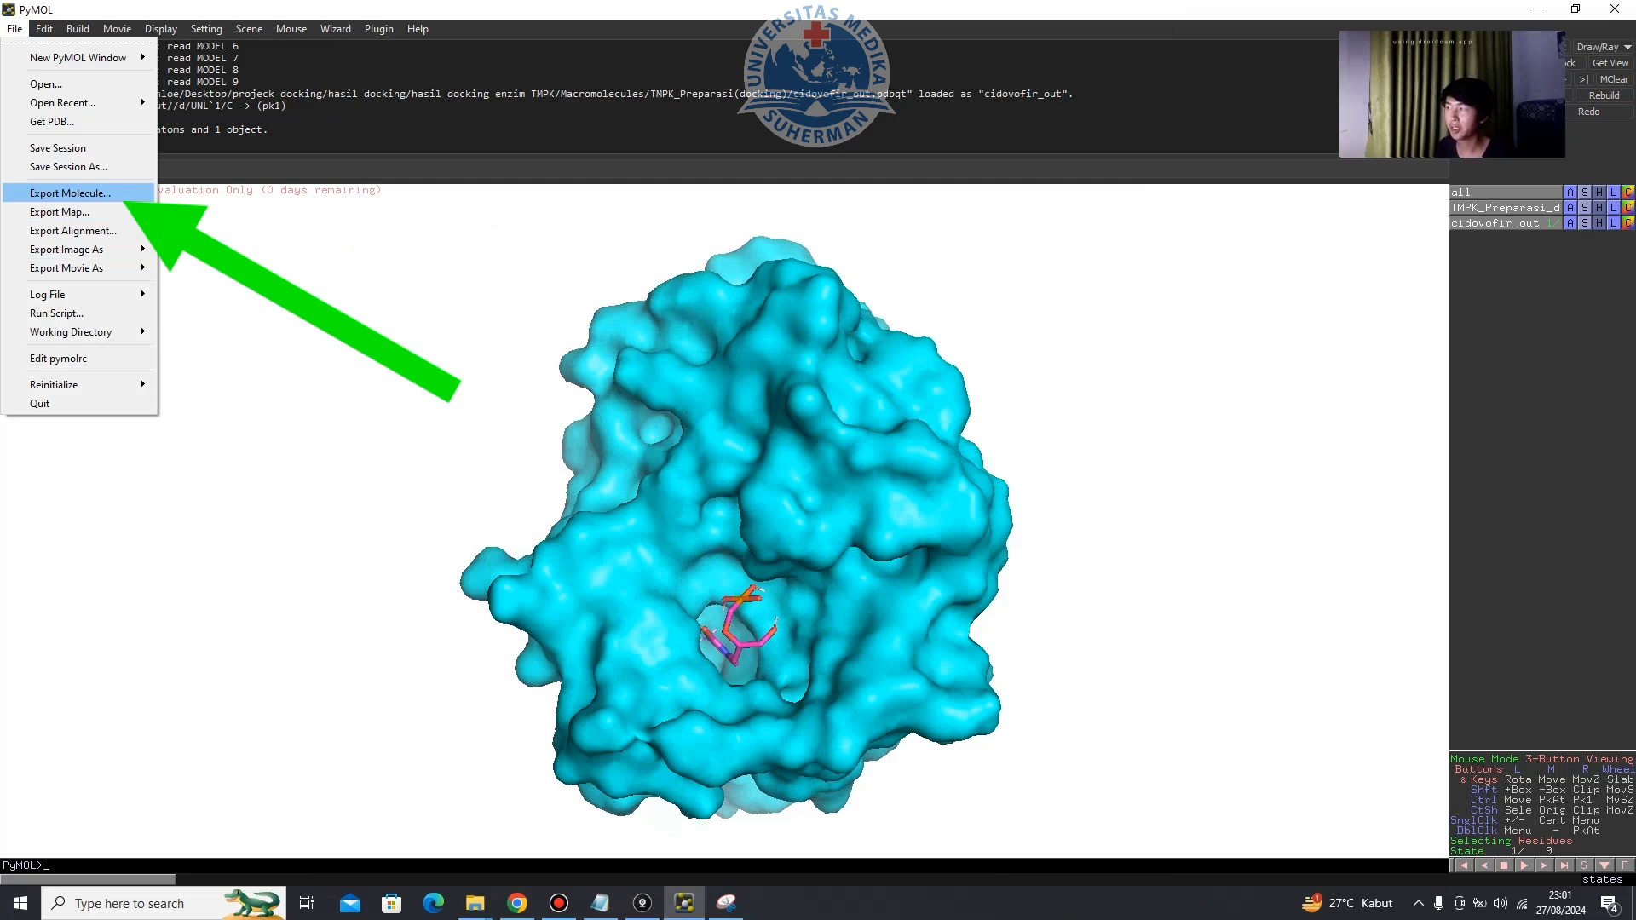
left_click(70, 193)
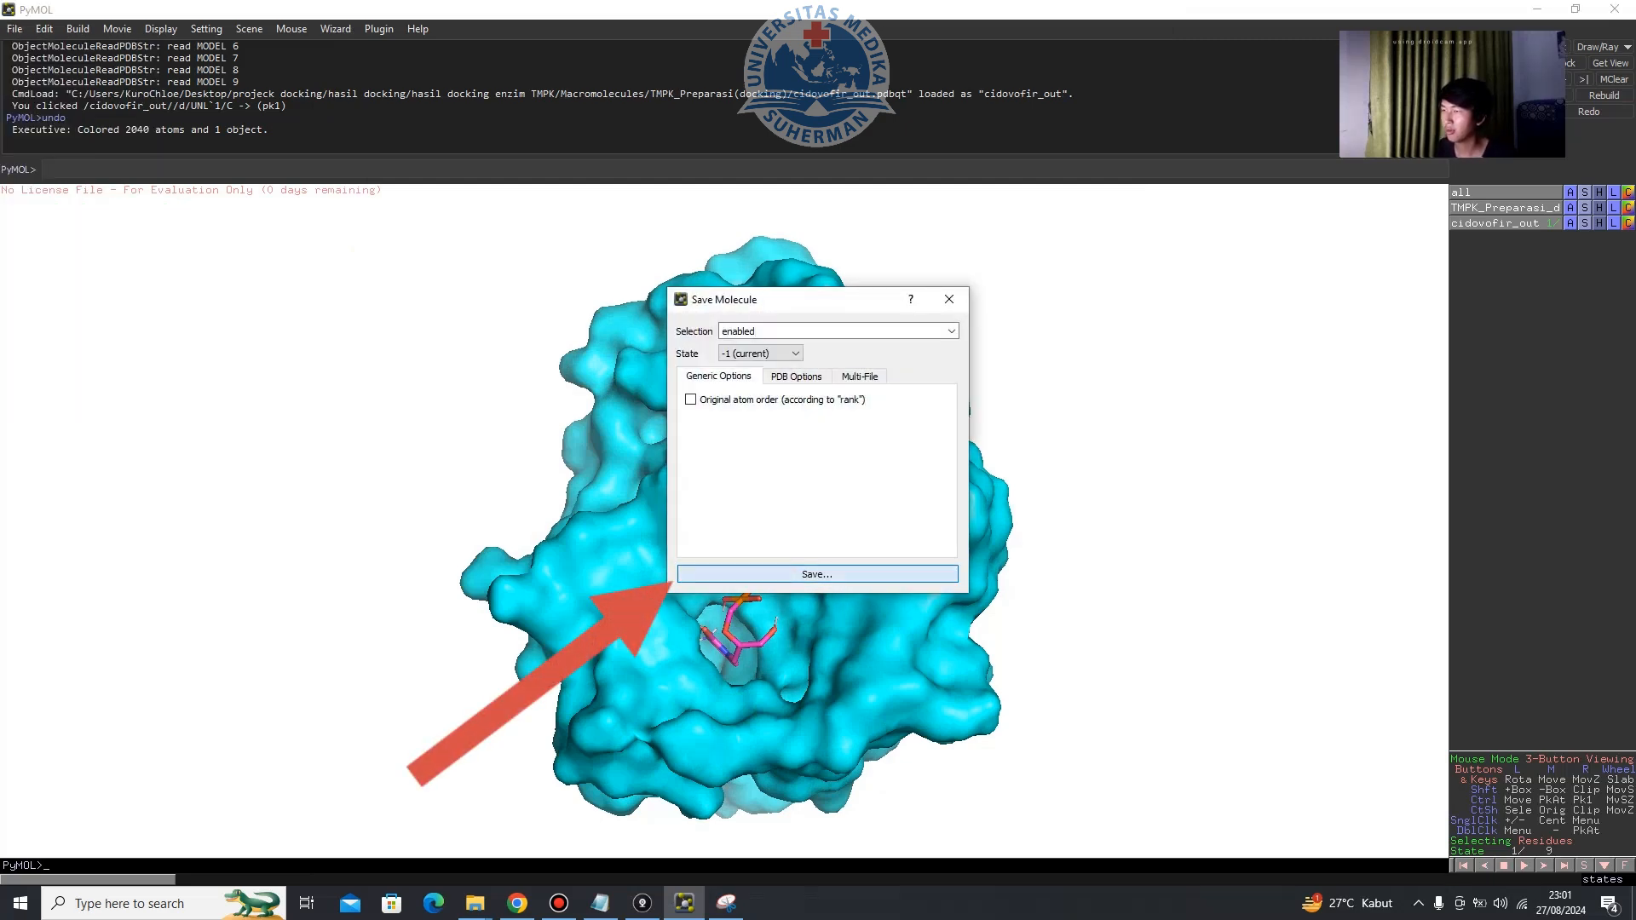
left_click(817, 575)
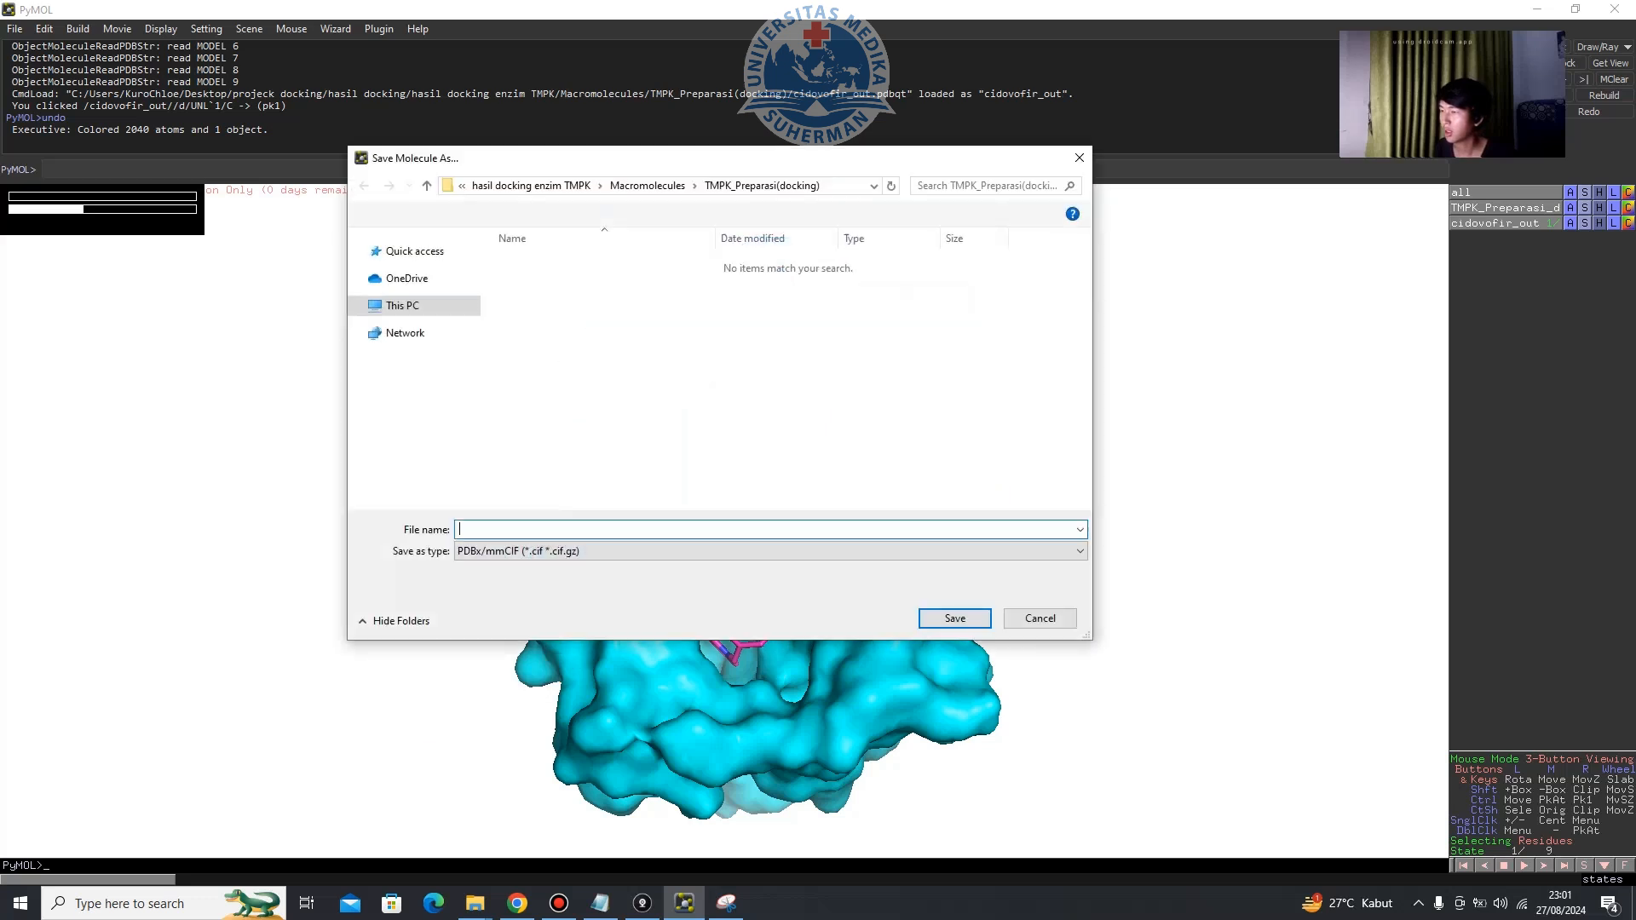
left_click(771, 551)
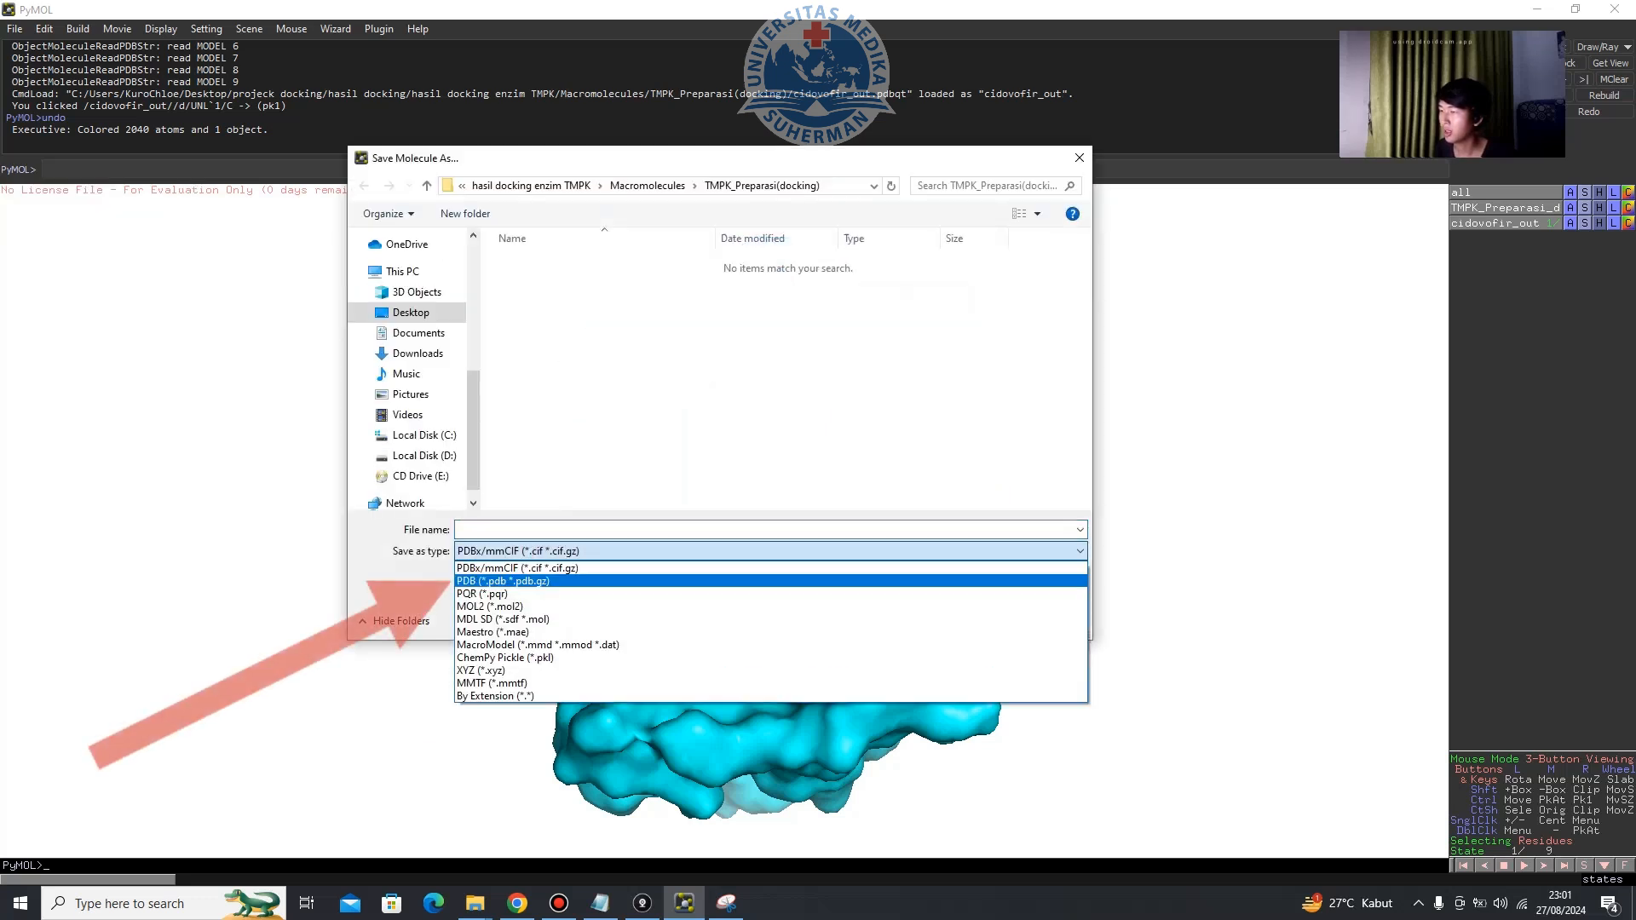
key("Return")
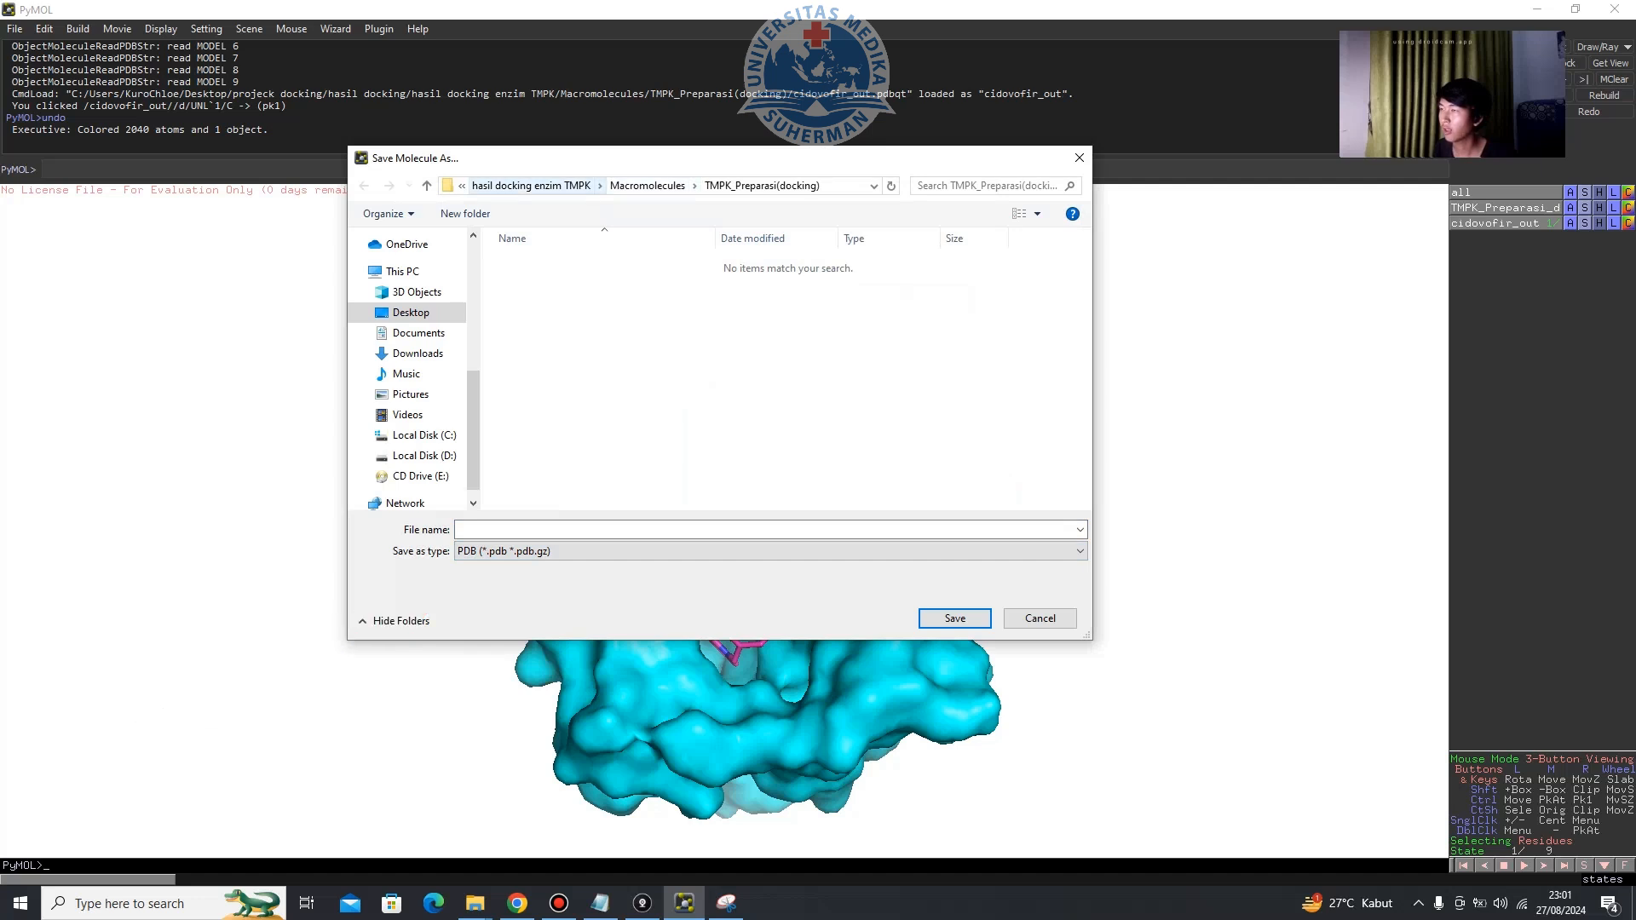
Set the export destination to the folder projeck docking, visualisasi, PyMol, untuk Ligplot.
left_click(530, 185)
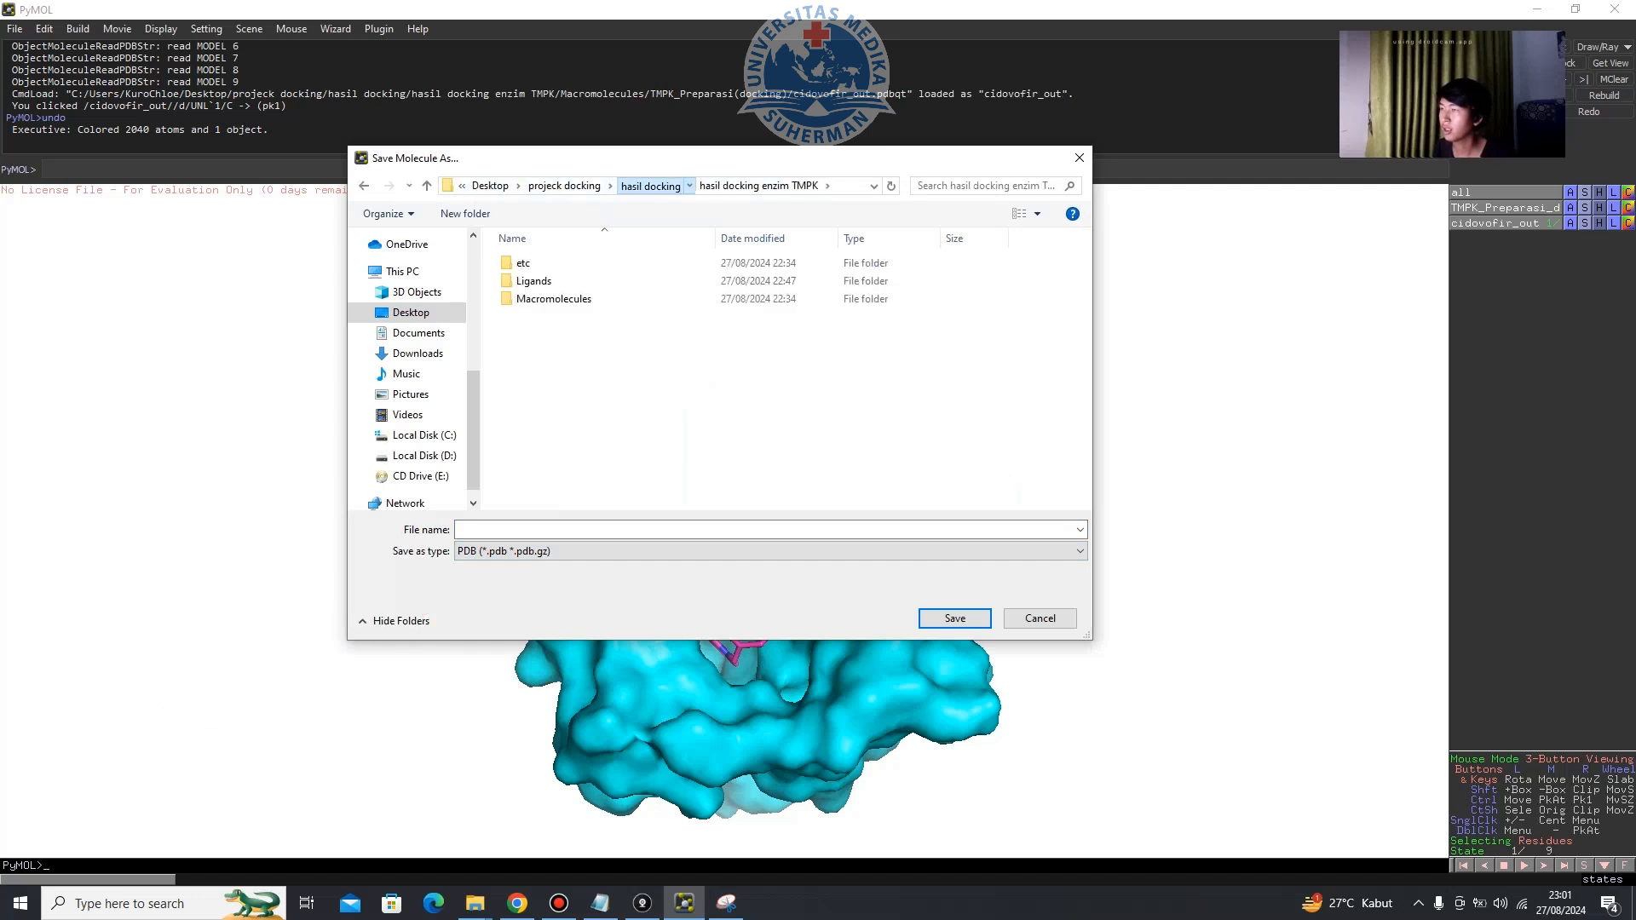
left_click(650, 186)
left_click(617, 185)
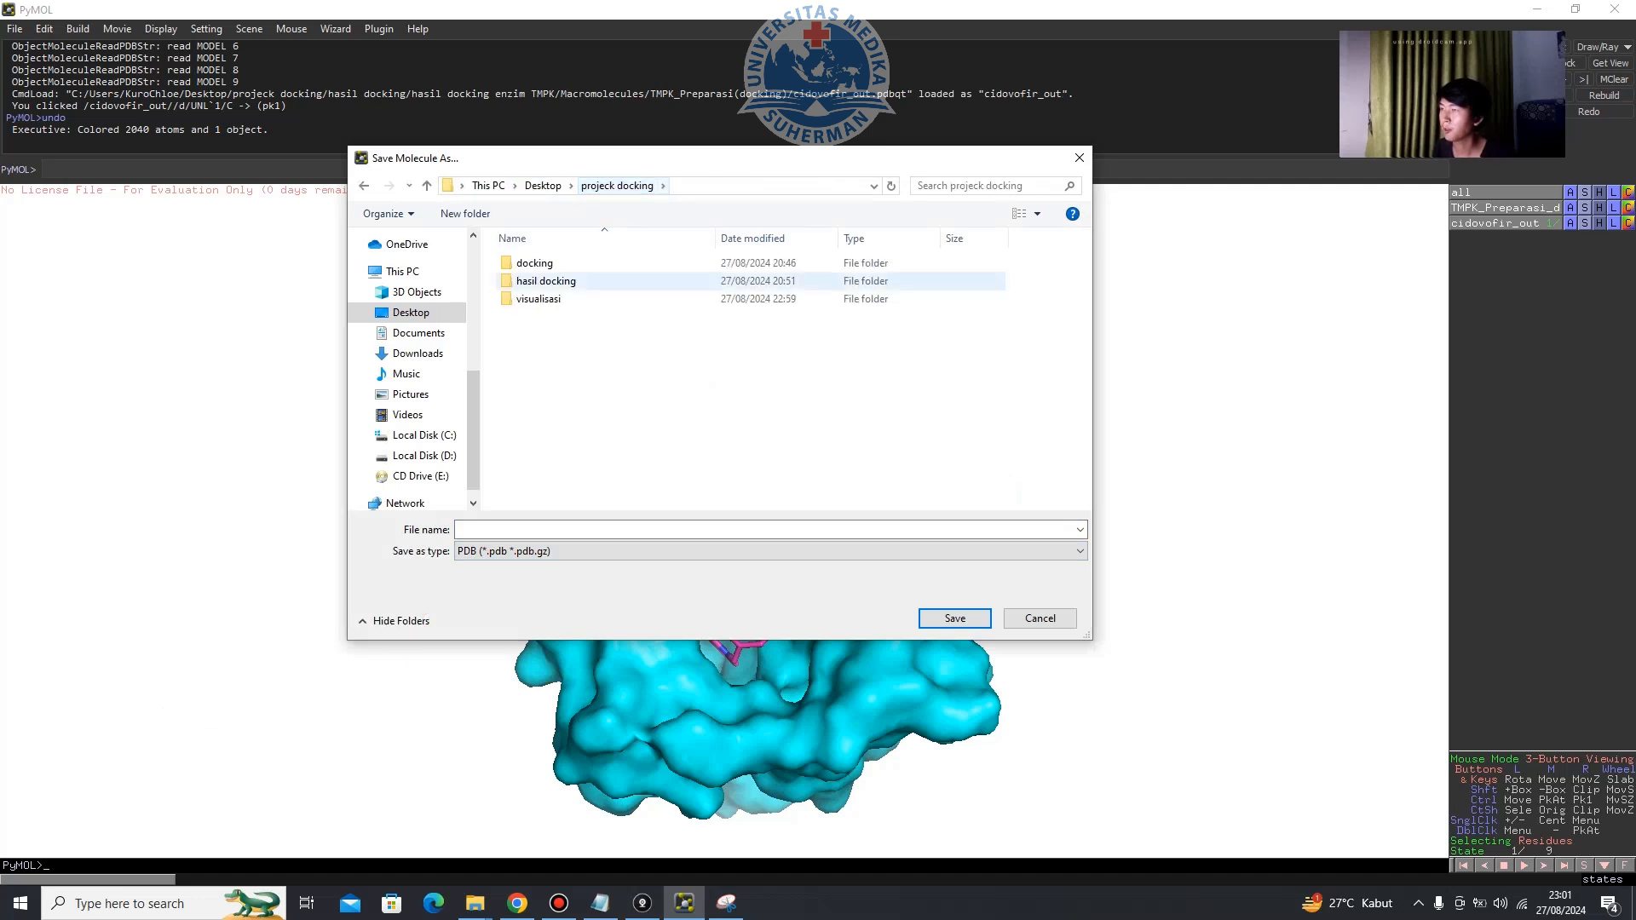
double_click(539, 298)
left_click(531, 280)
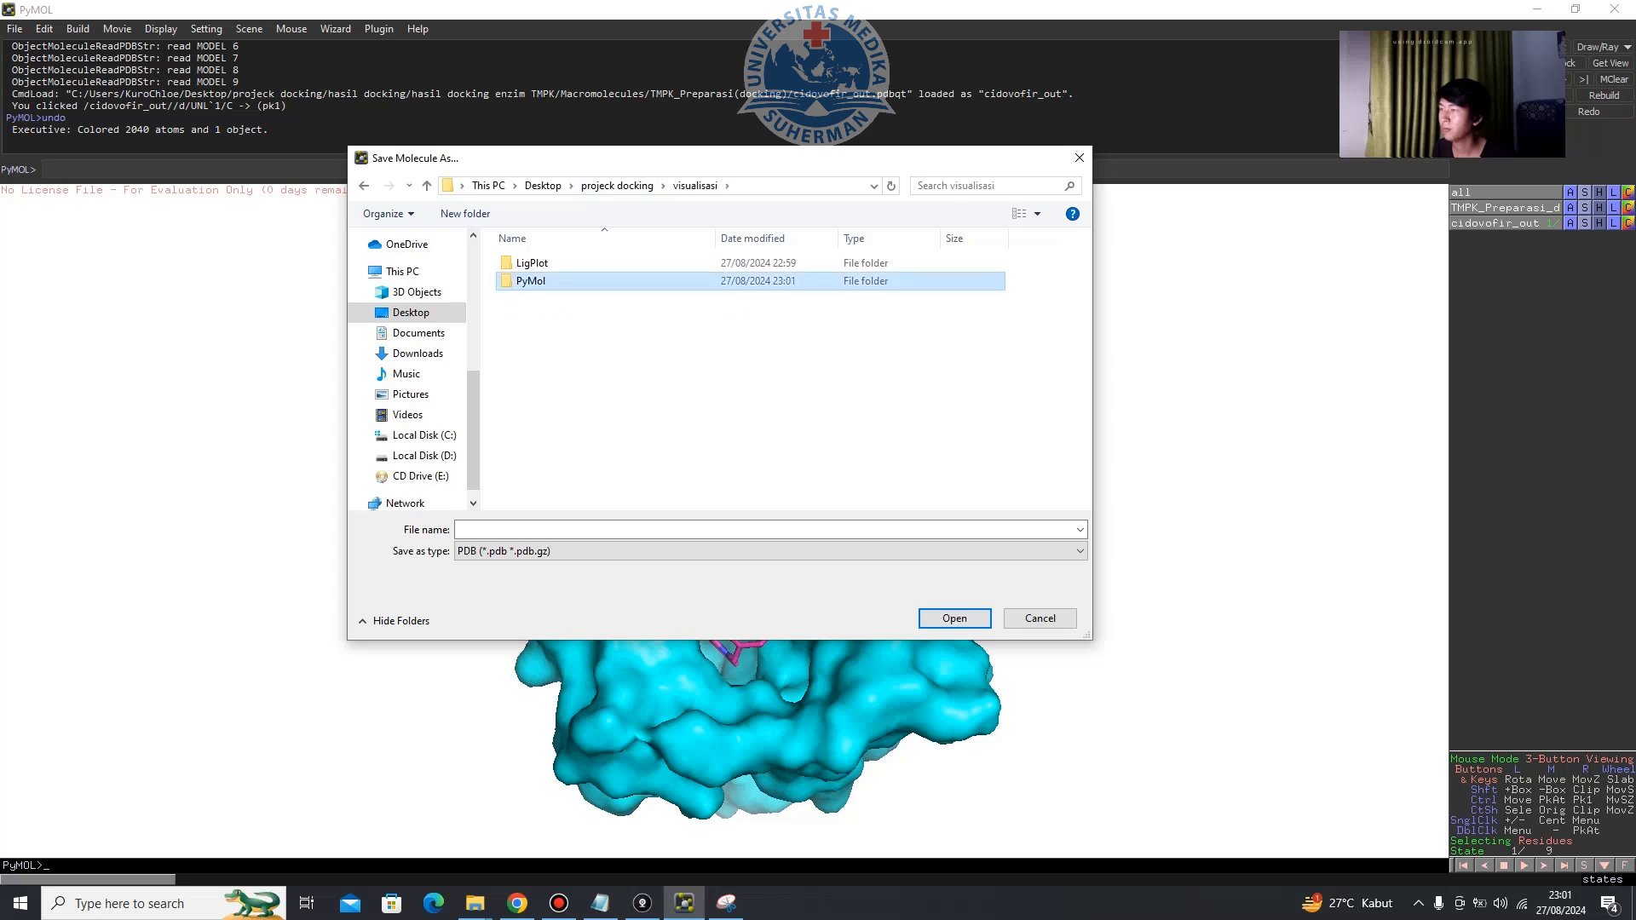
double_click(531, 281)
double_click(544, 285)
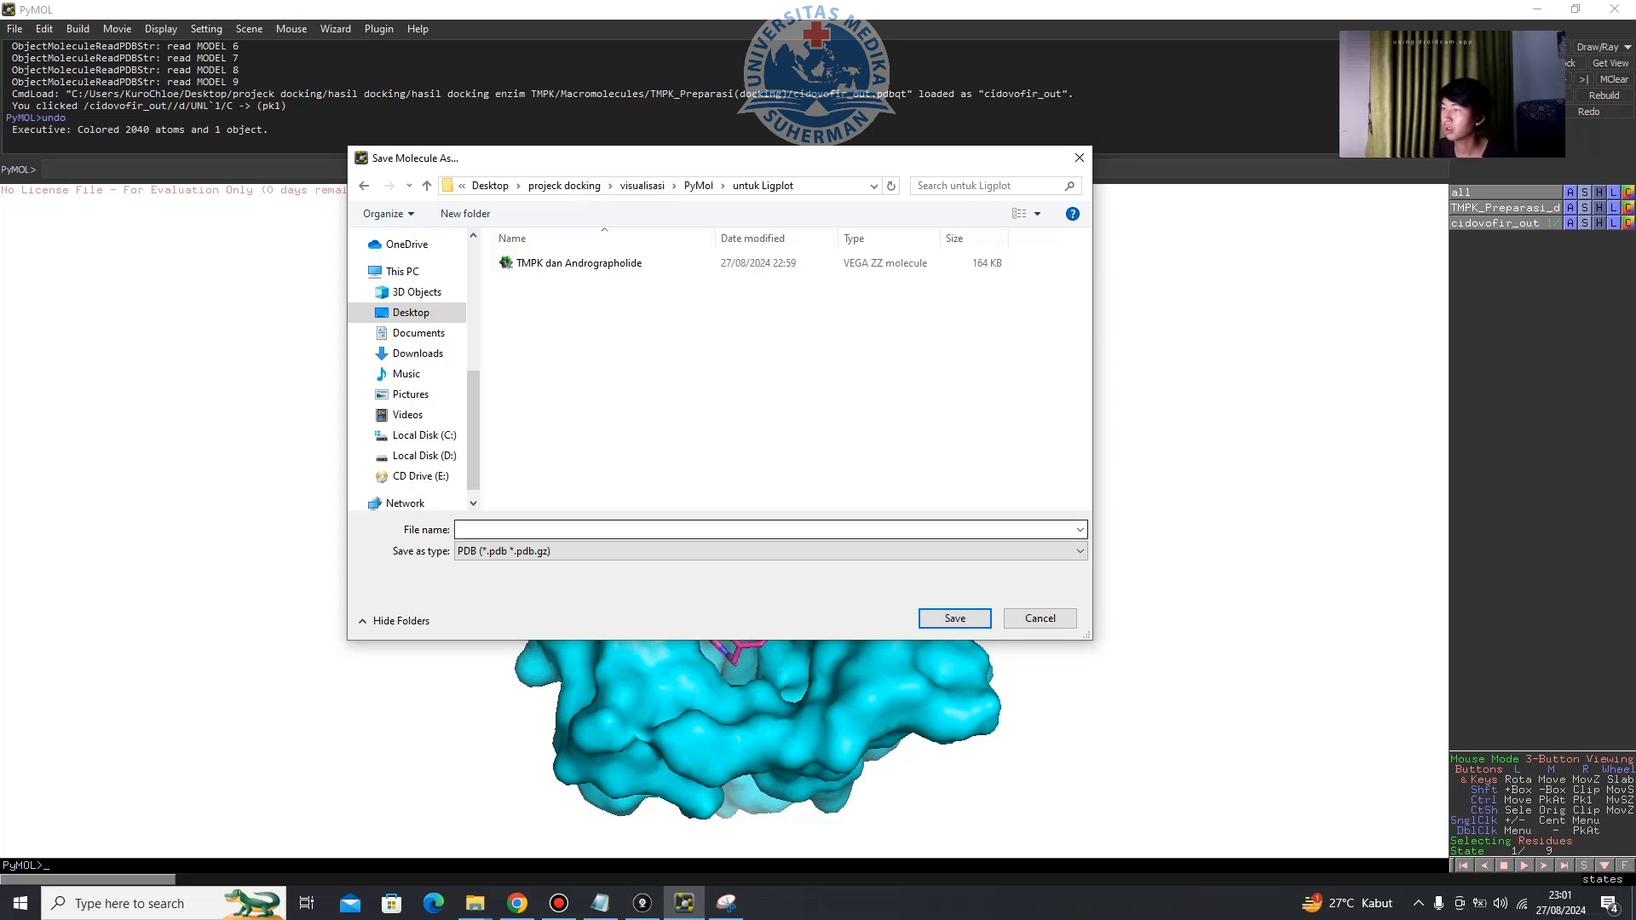
Save the exported complex under the name "TMPK dan Cidovofir" and close PyMOL.
type("TMPK")
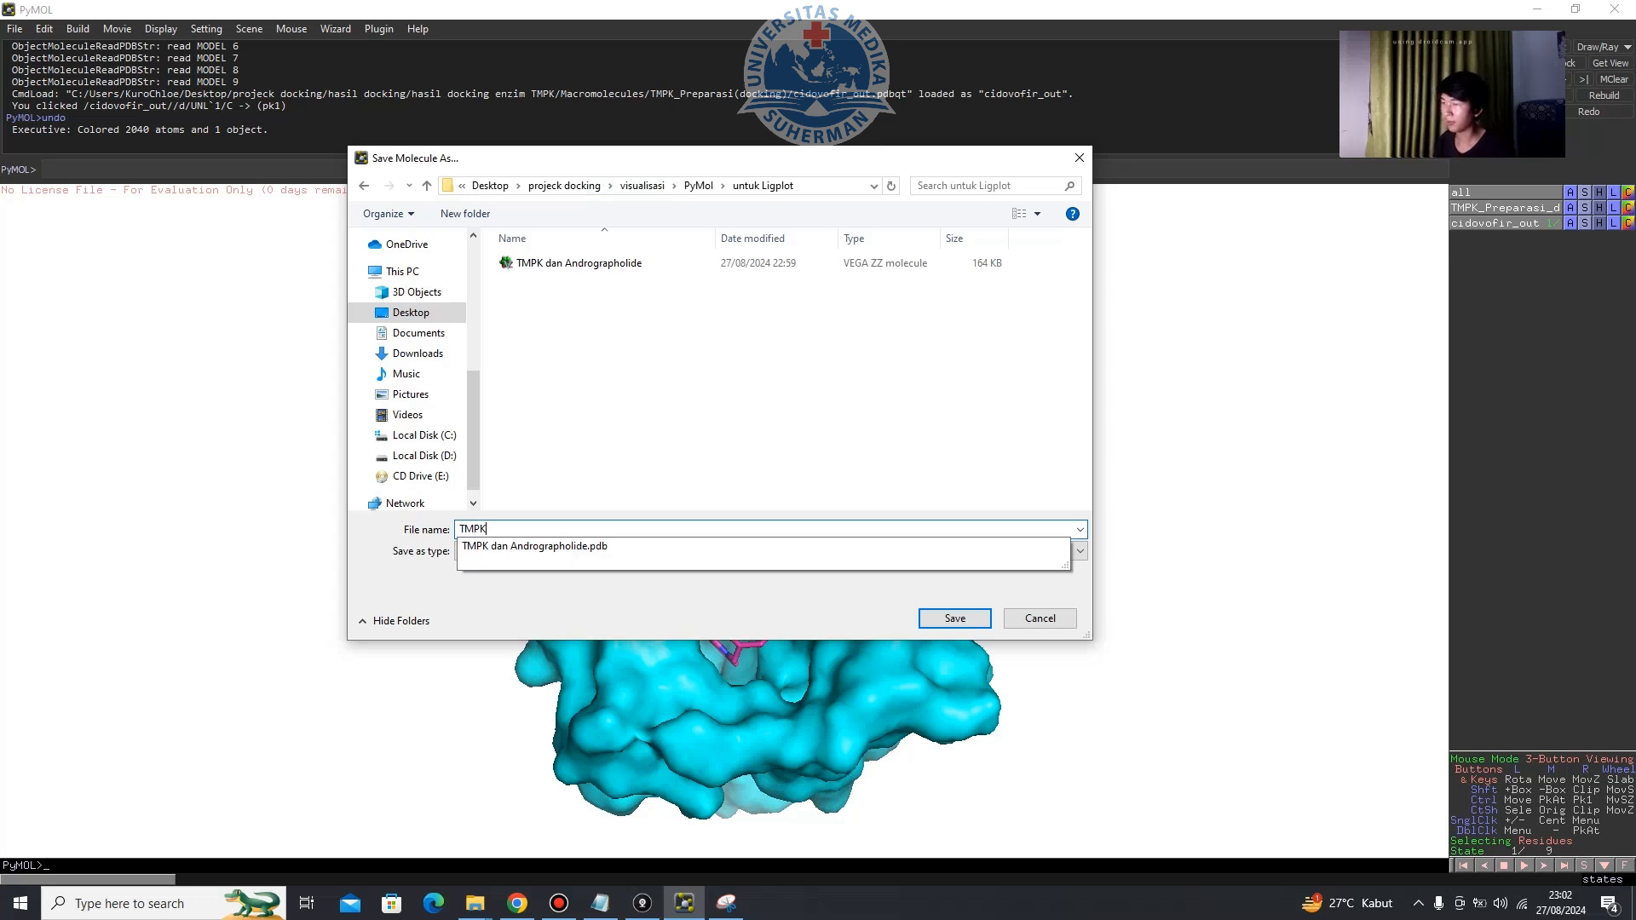
type(" dan Cif")
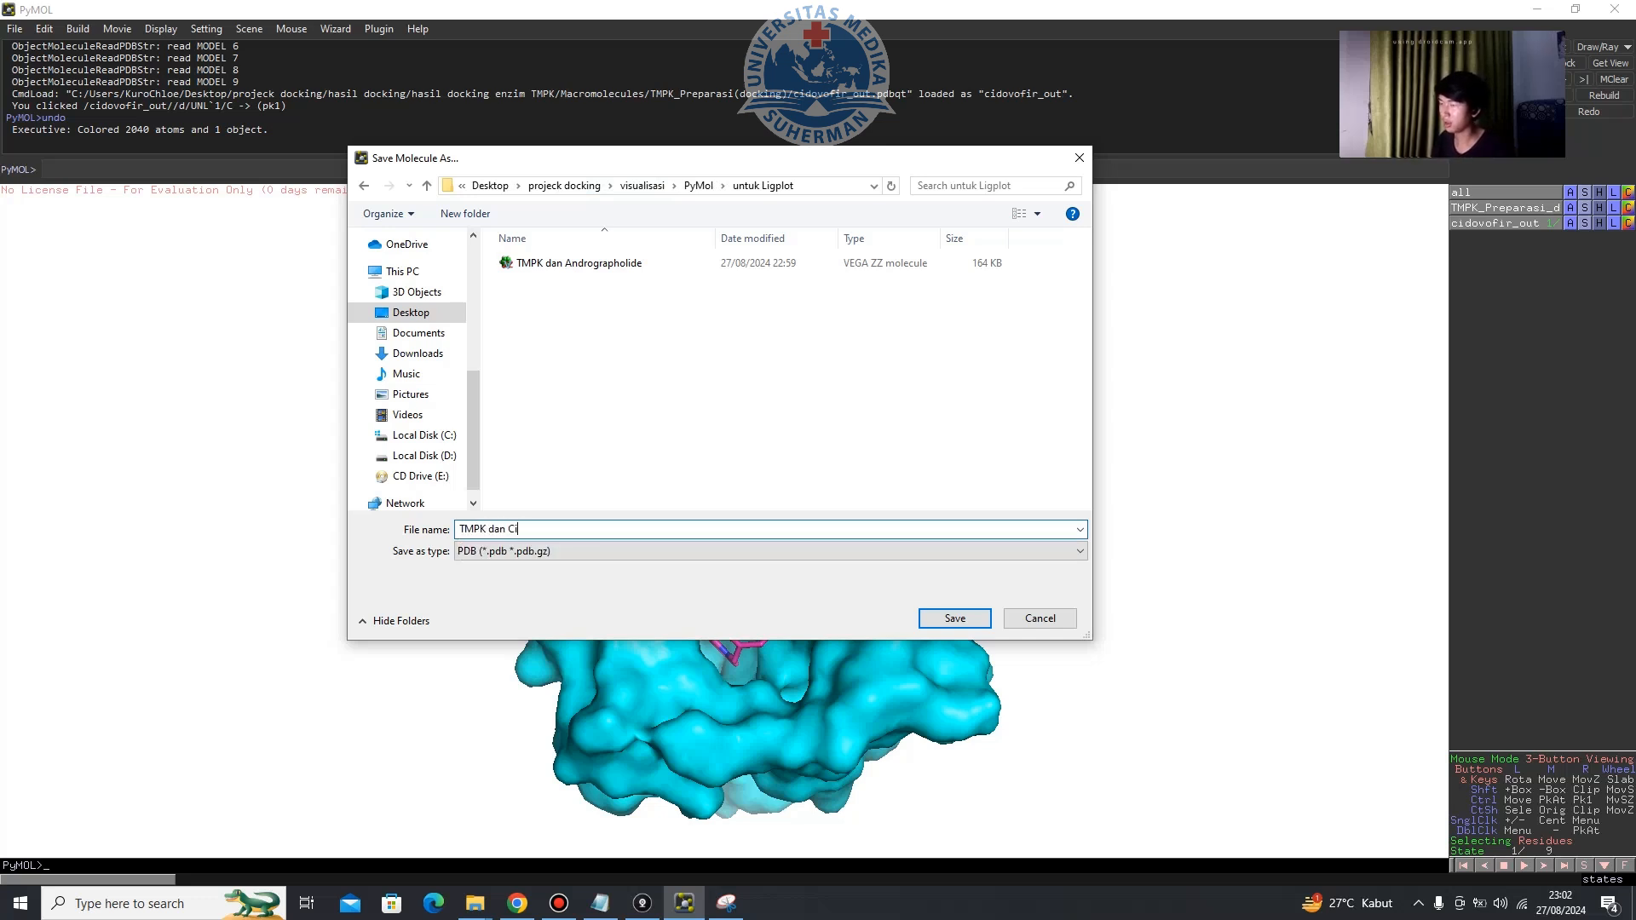
key("BackSpace")
type("dovofir")
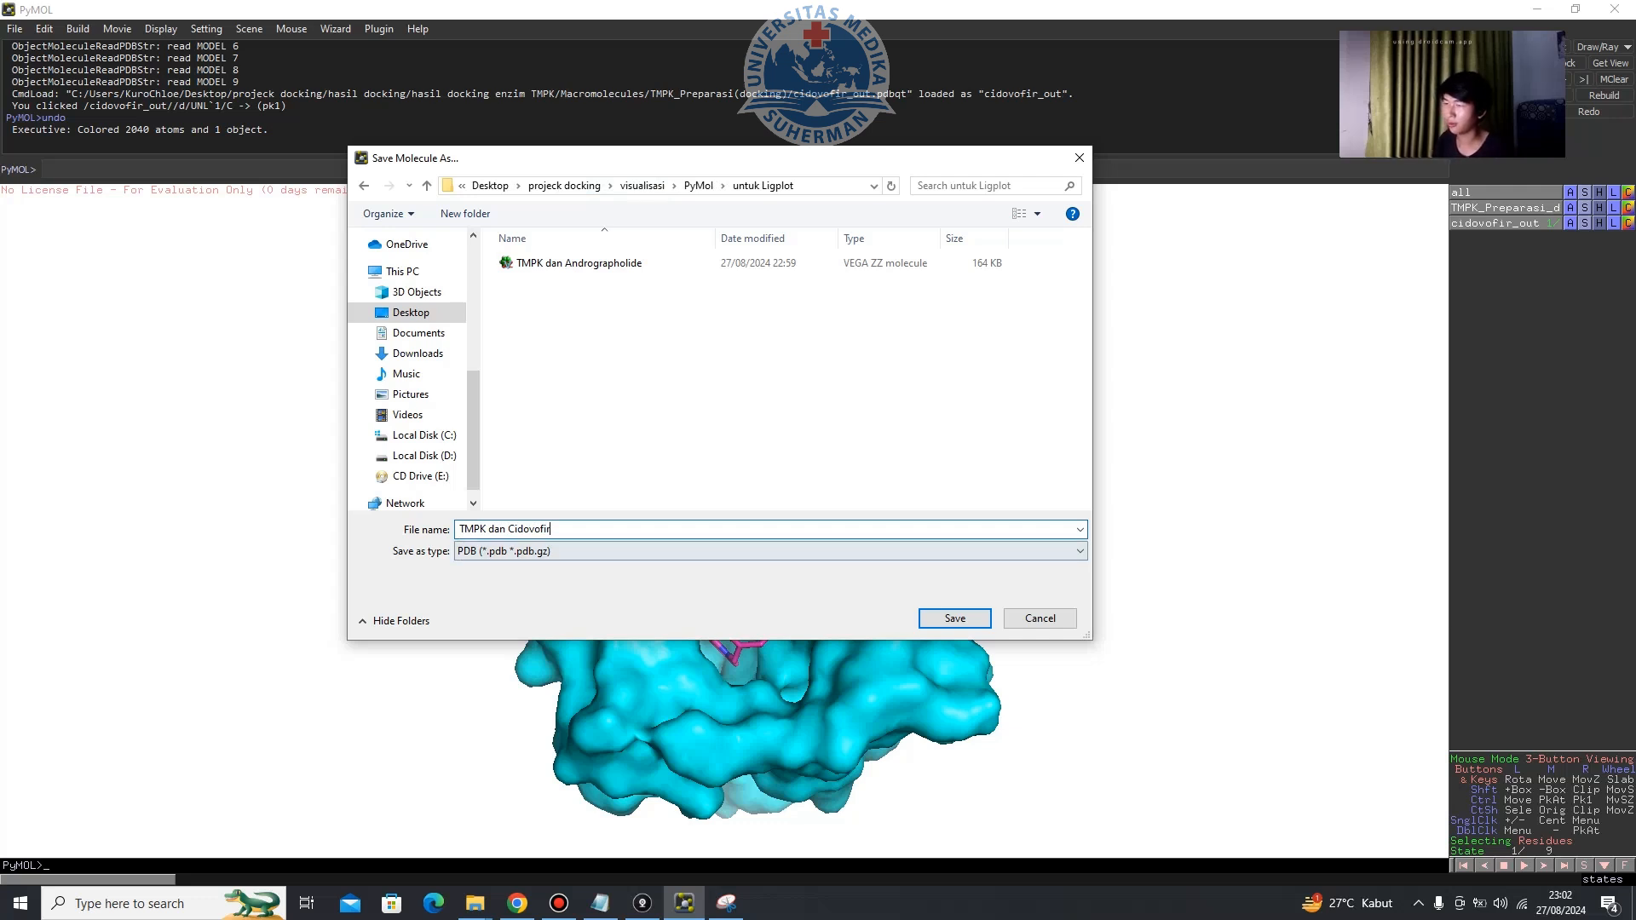
left_click(955, 617)
left_click_drag(1329, 10, 527, 189)
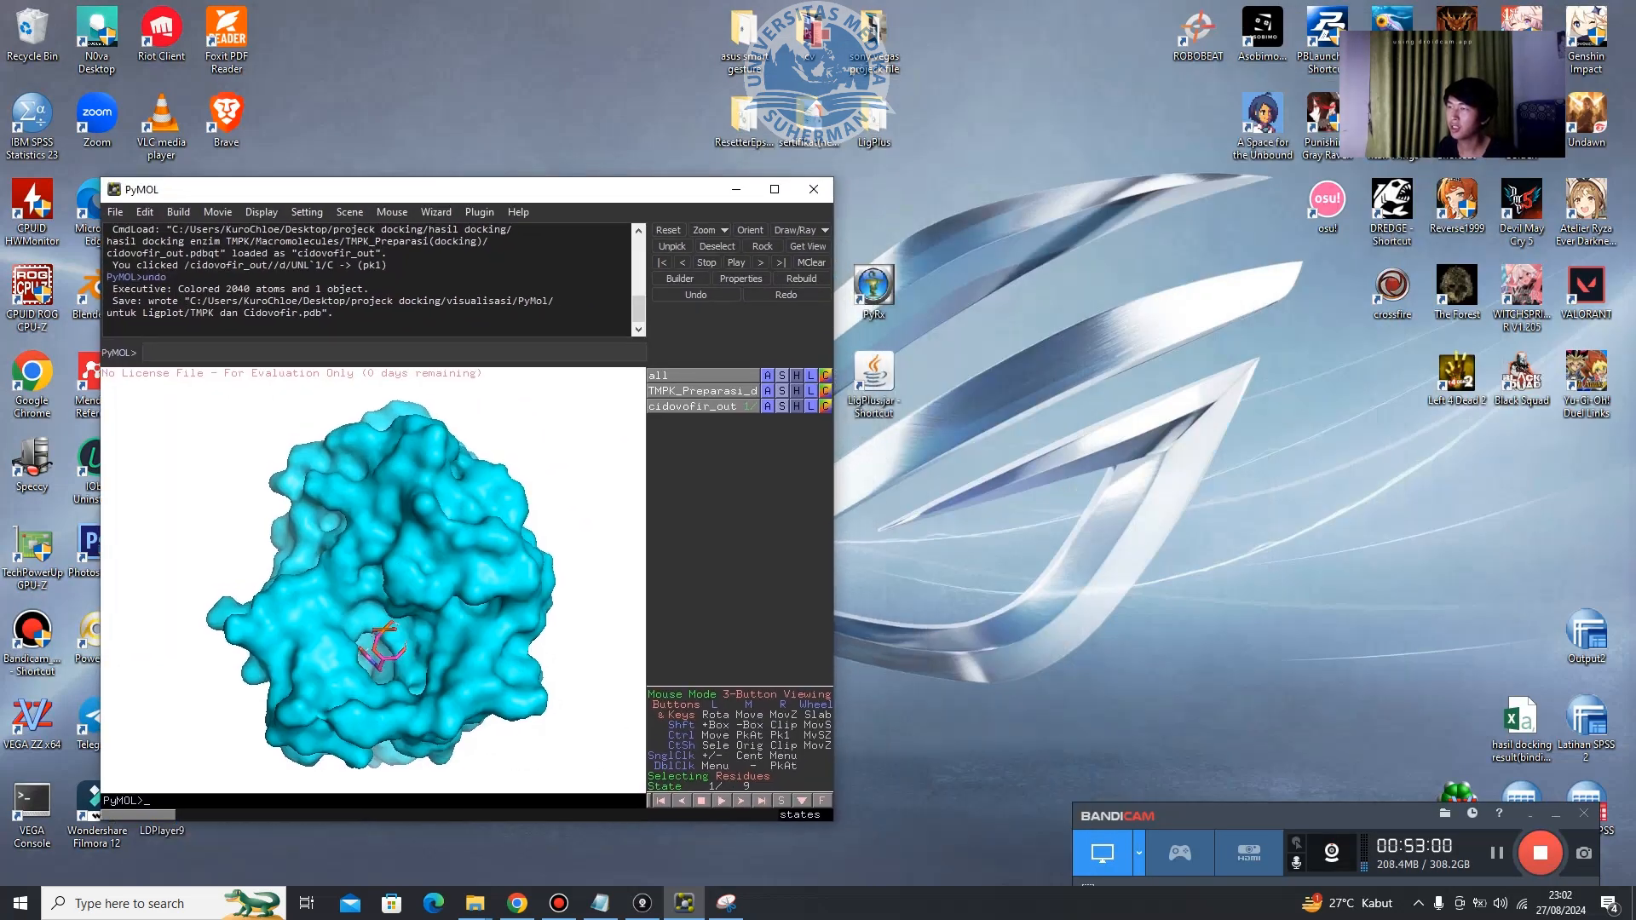
left_click(814, 189)
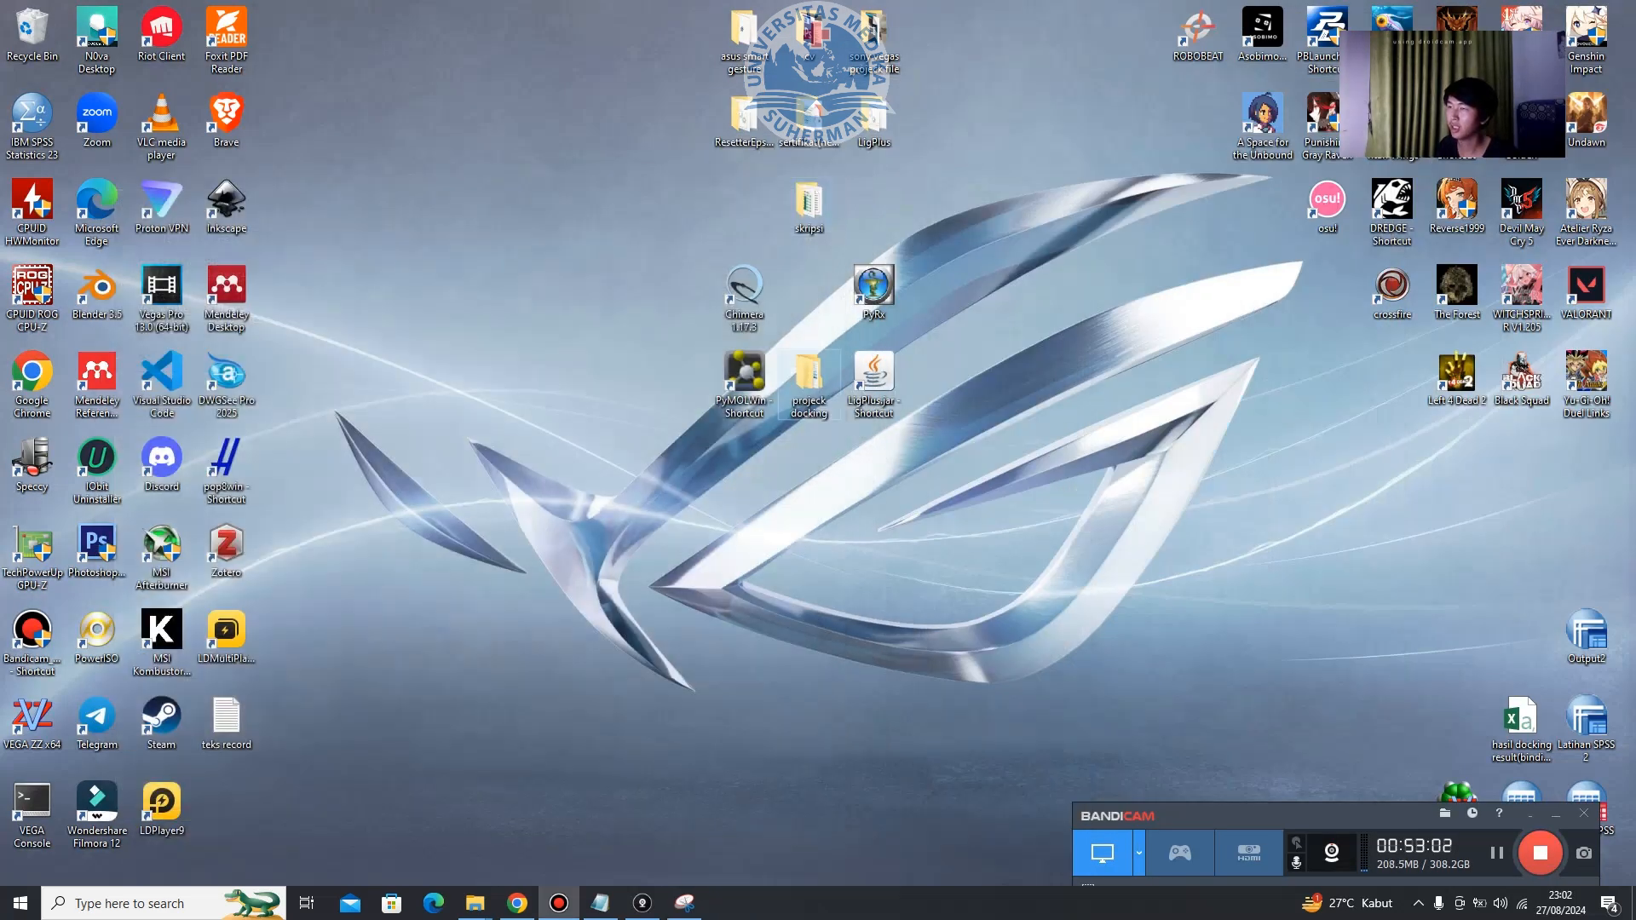
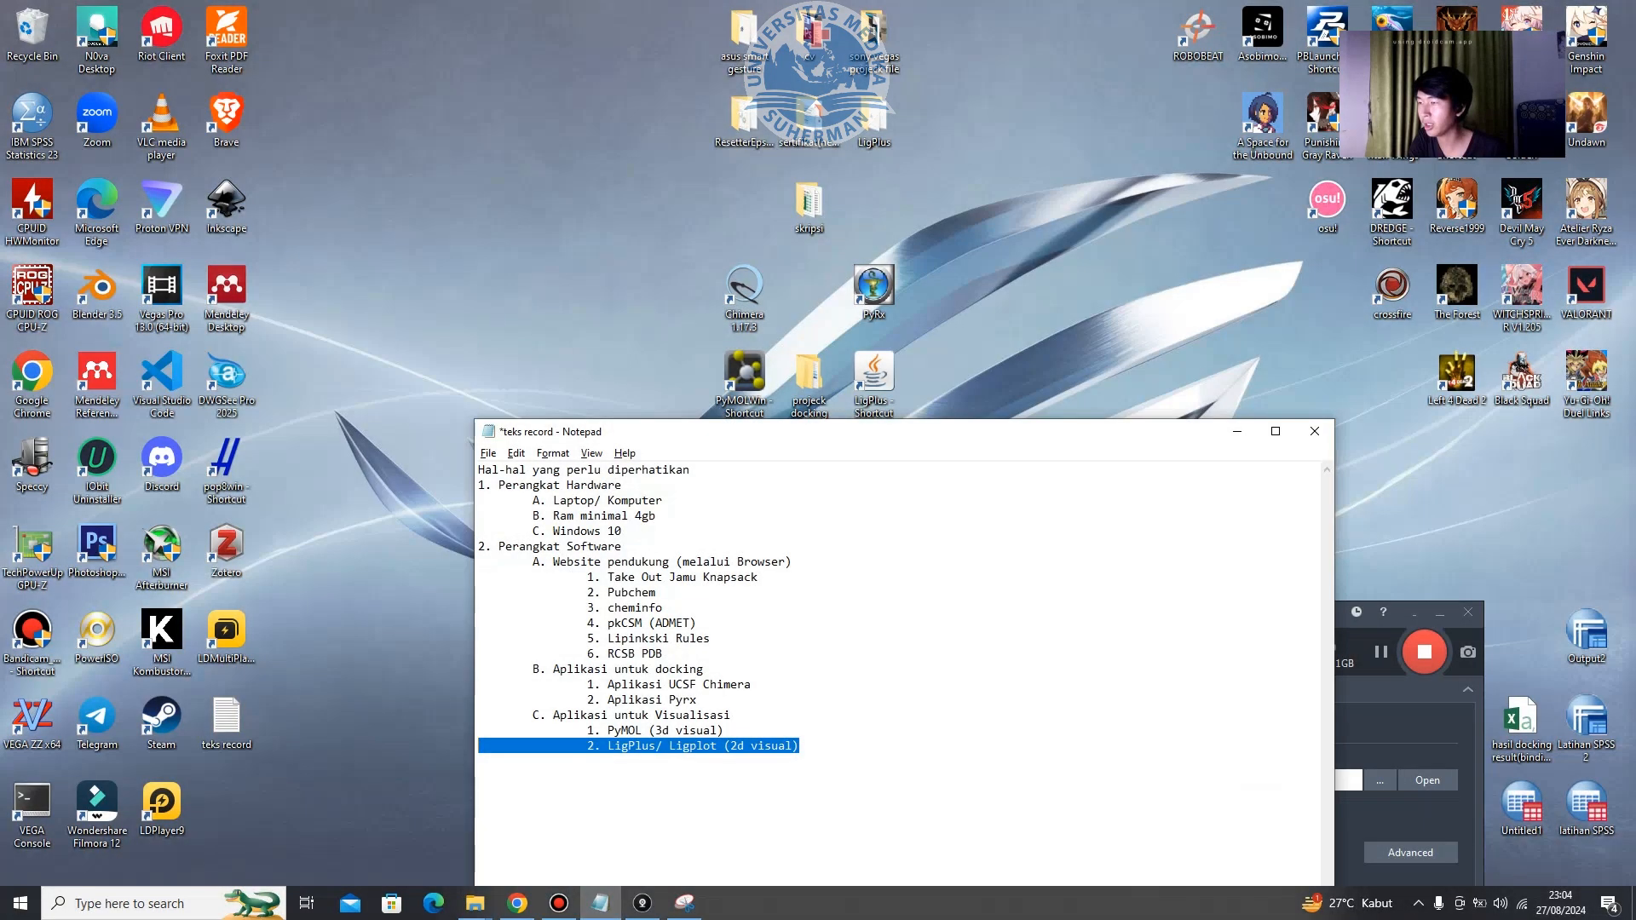
Add "Keterangan : Java" to the end of the LigPlus/ Ligplot (2d visual) line in the Notepad requirements list.
left_click(800, 747)
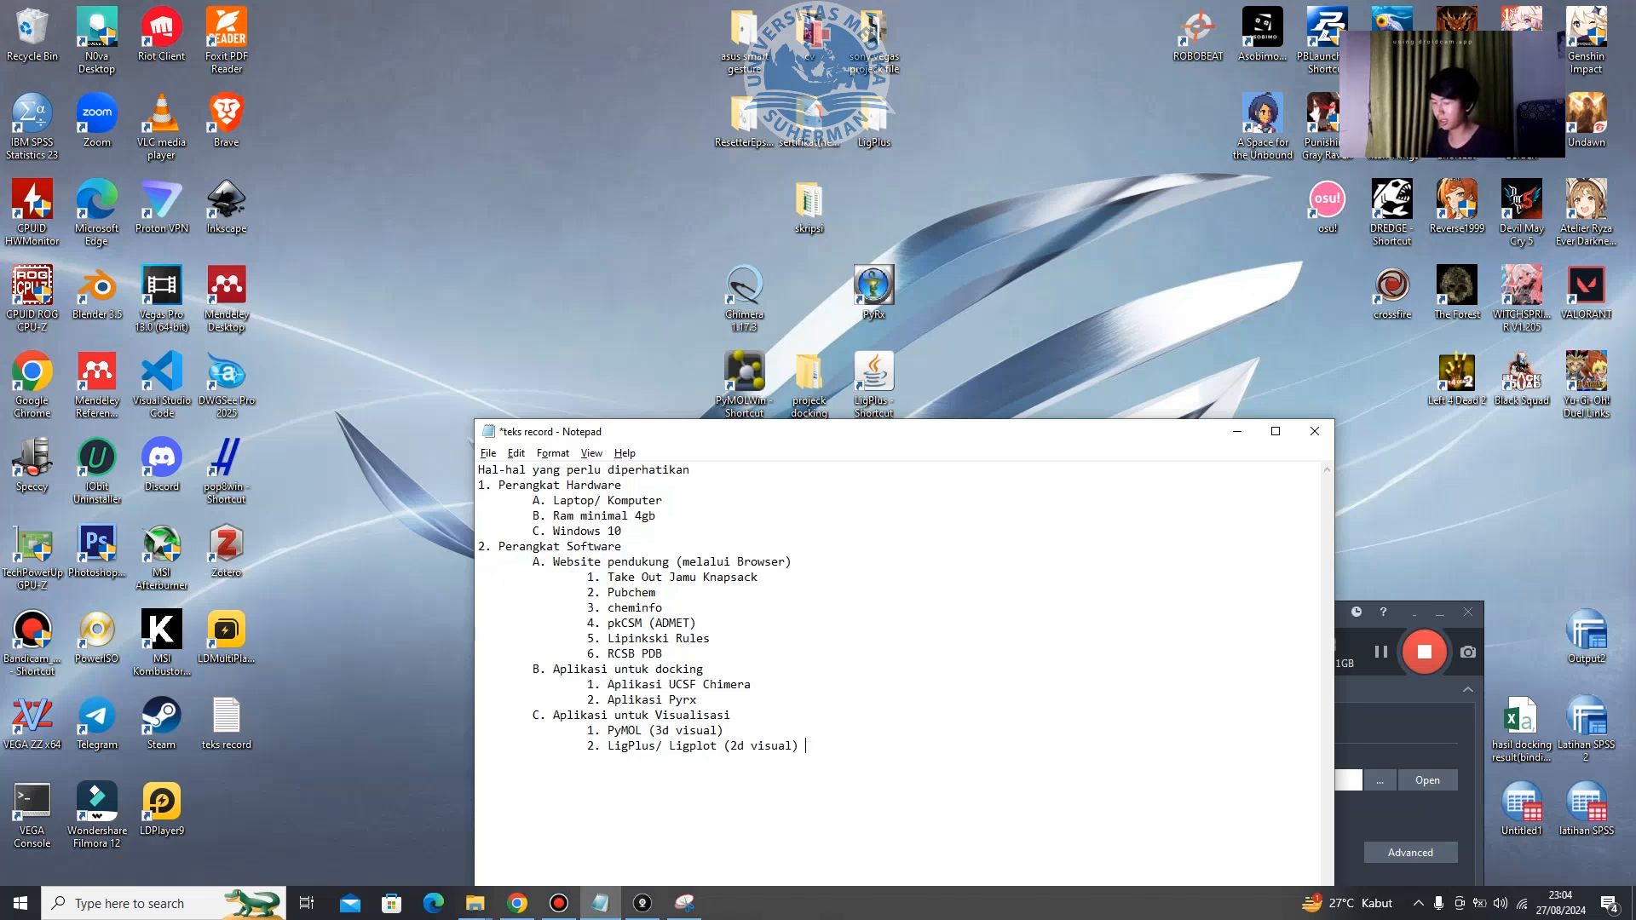
type("Keterangan")
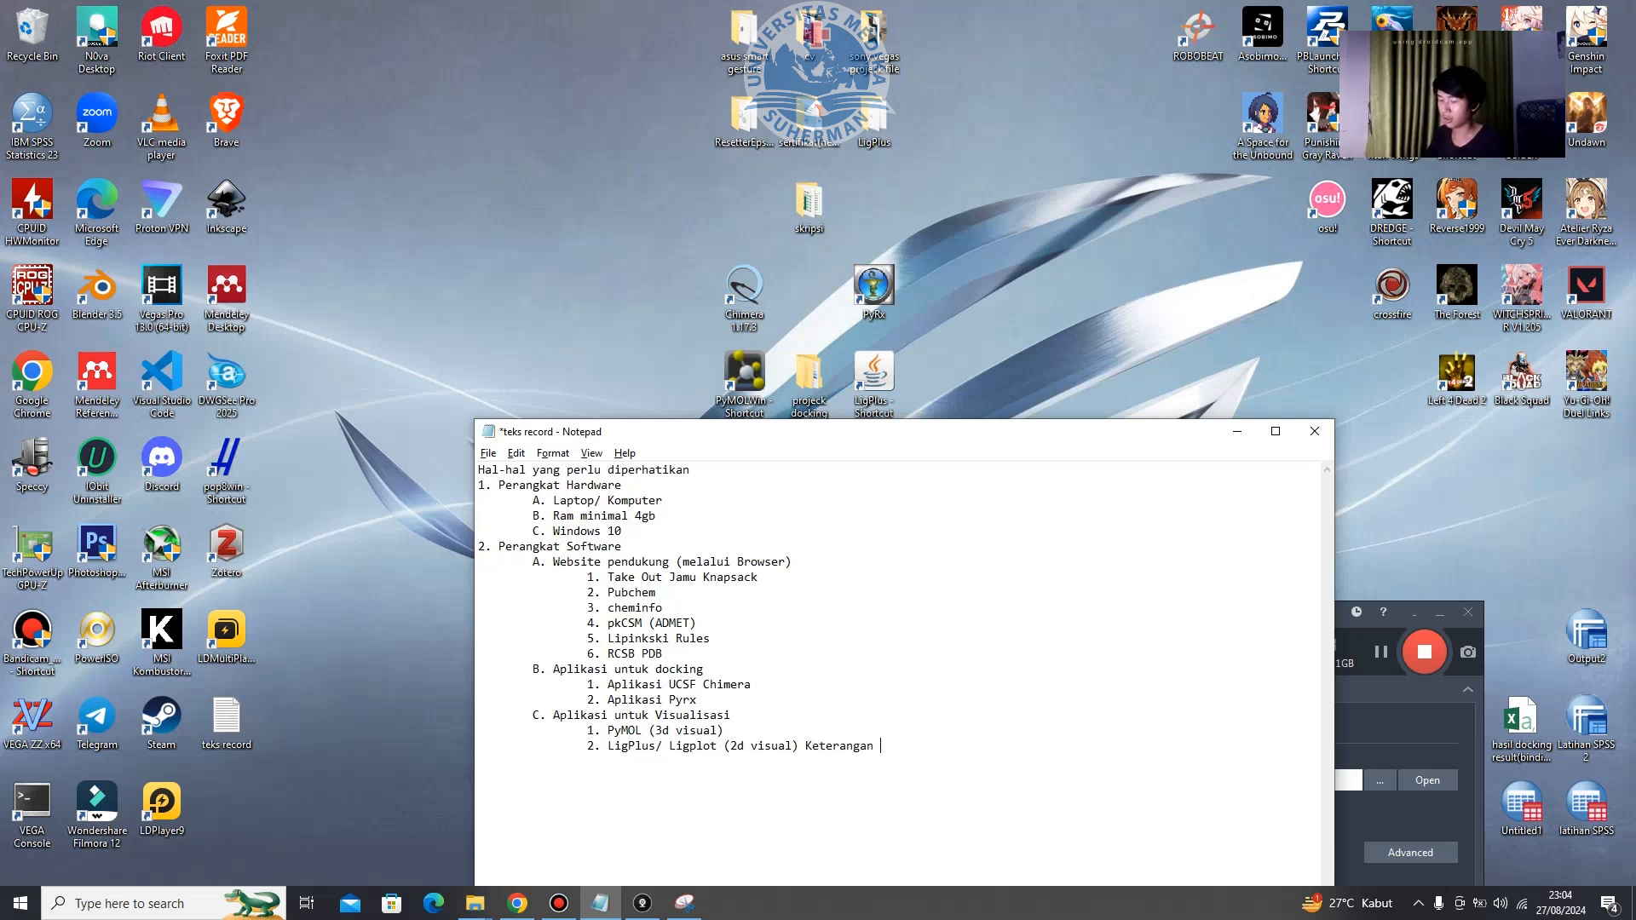
type(" : Java")
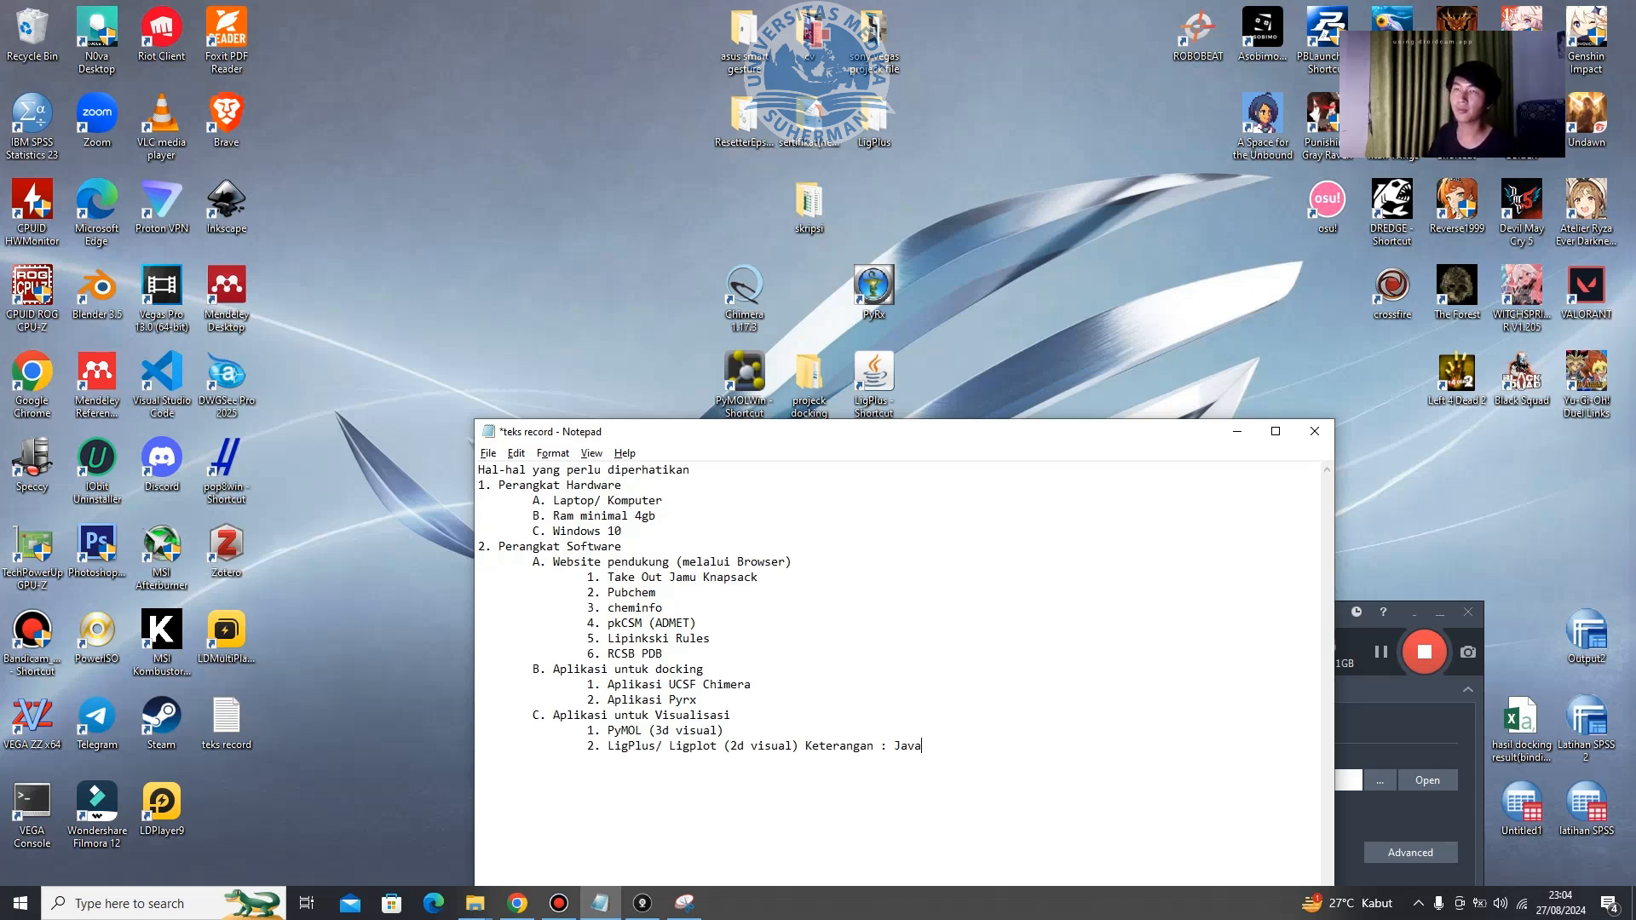
Save the teks record note and minimize its window to return to the desktop.
left_click_drag(852, 431, 769, 424)
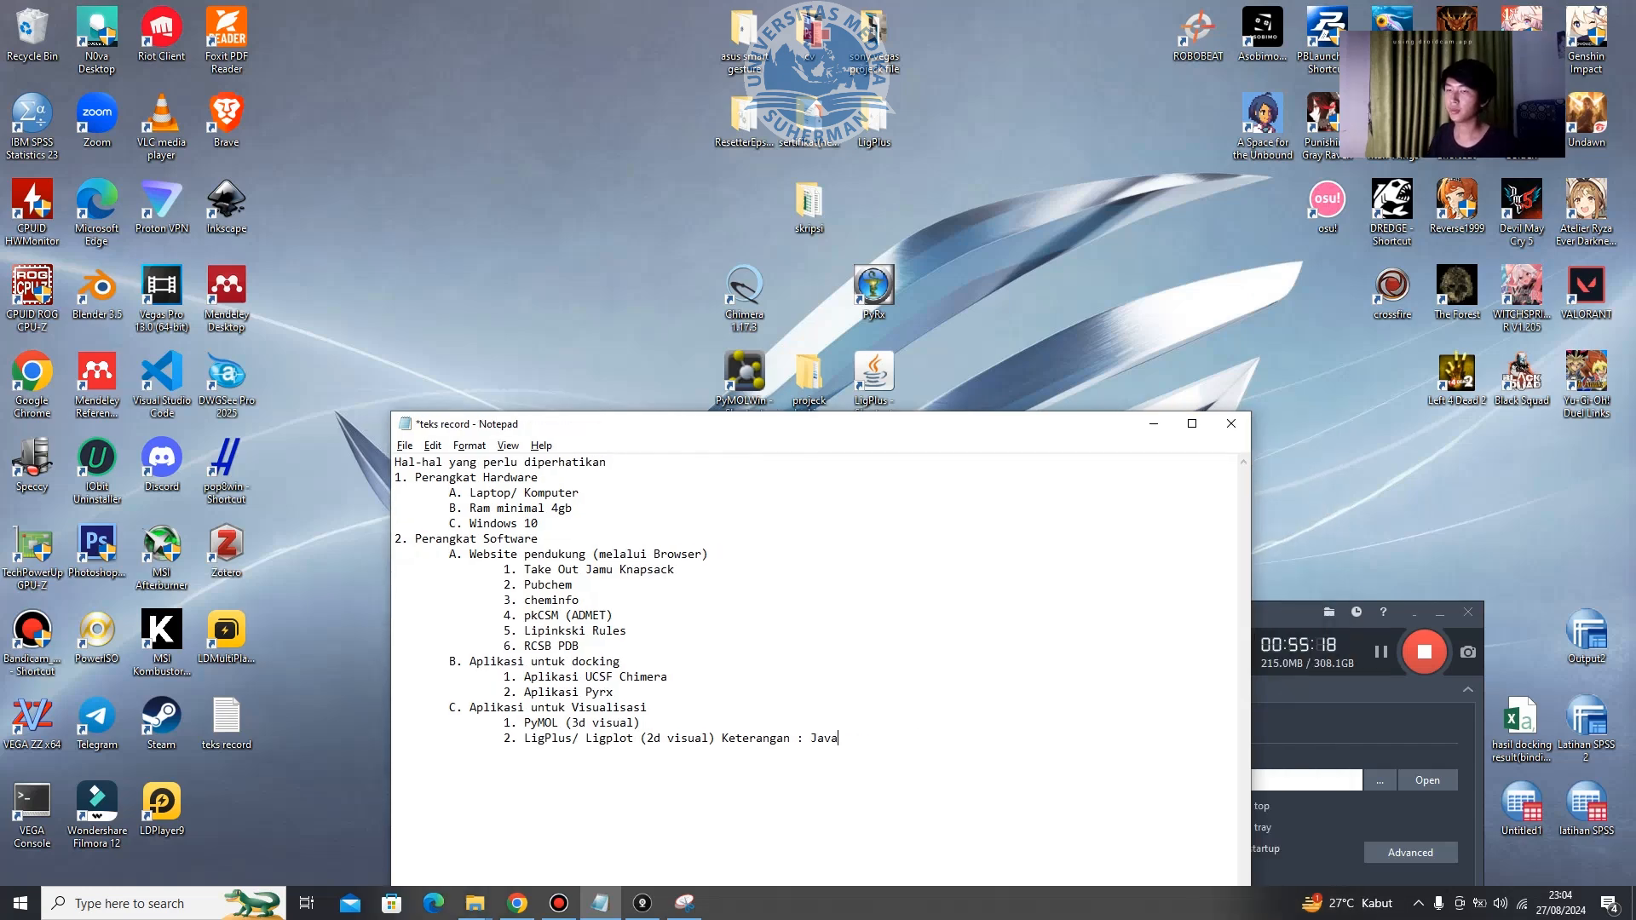
left_click_drag(607, 463, 595, 509)
left_click_drag(733, 424, 569, 436)
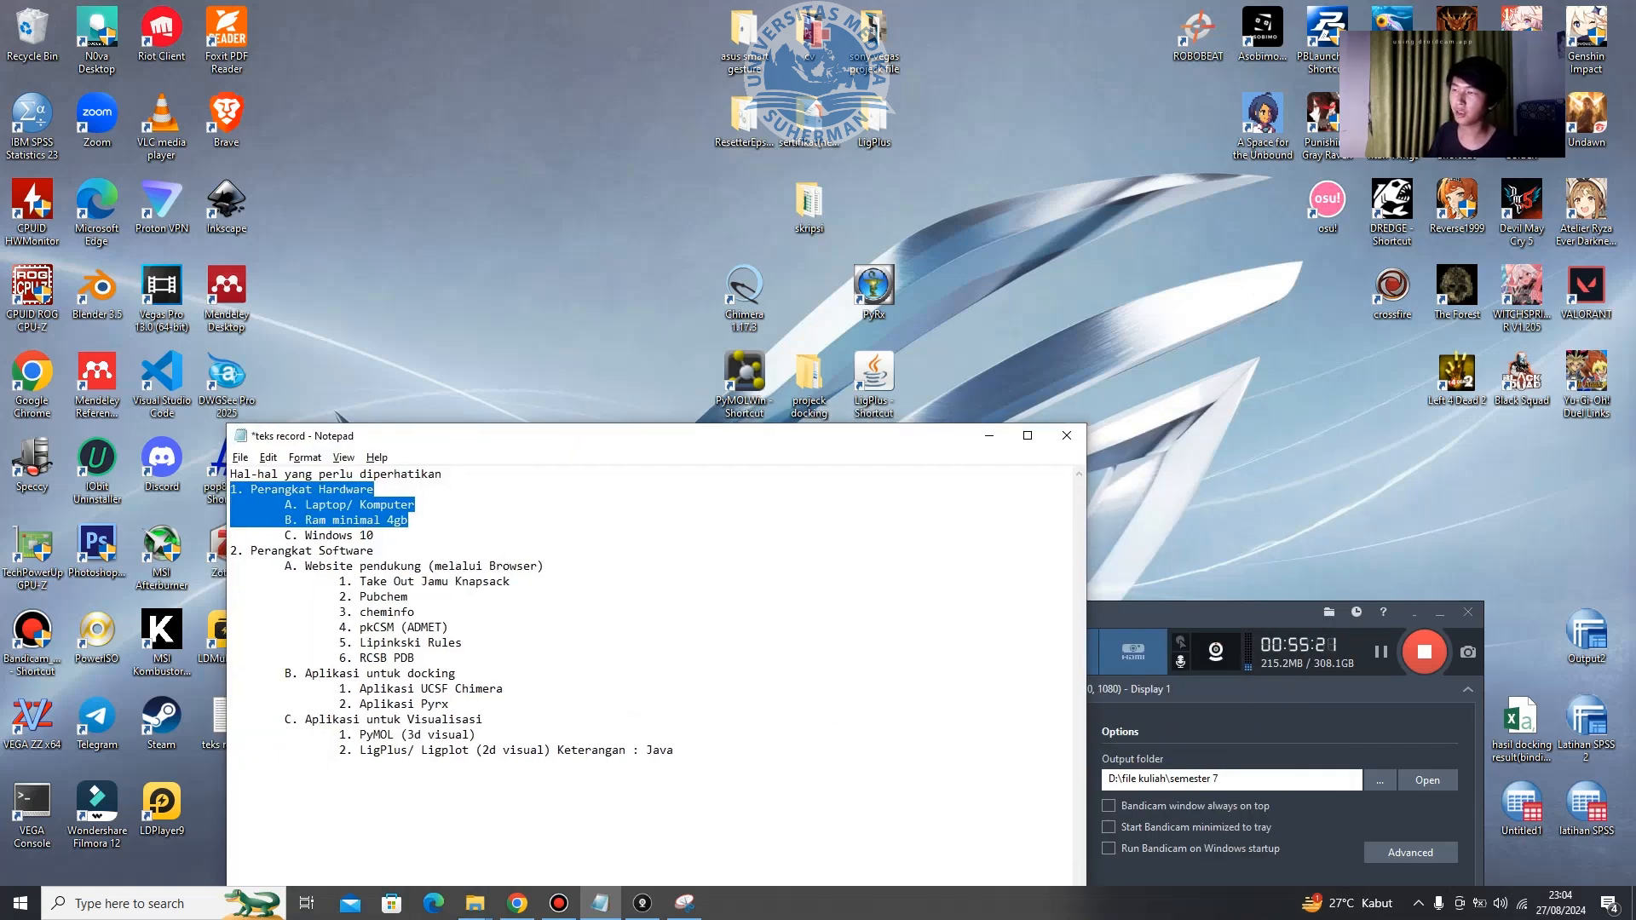
key("Right")
key("ctrl+s")
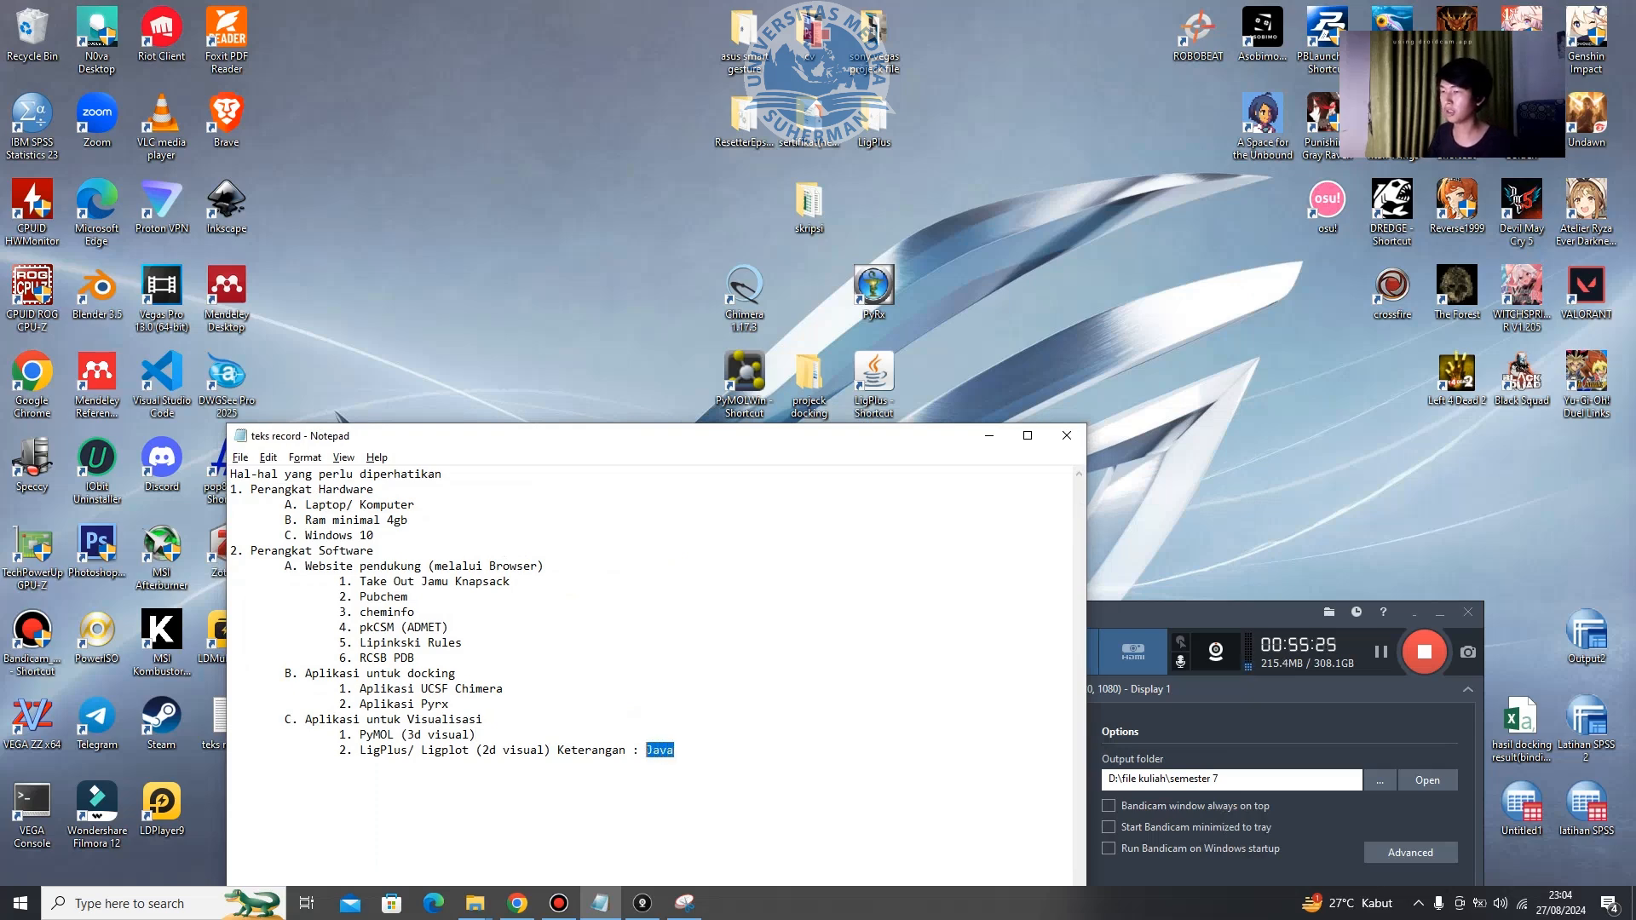
left_click(990, 435)
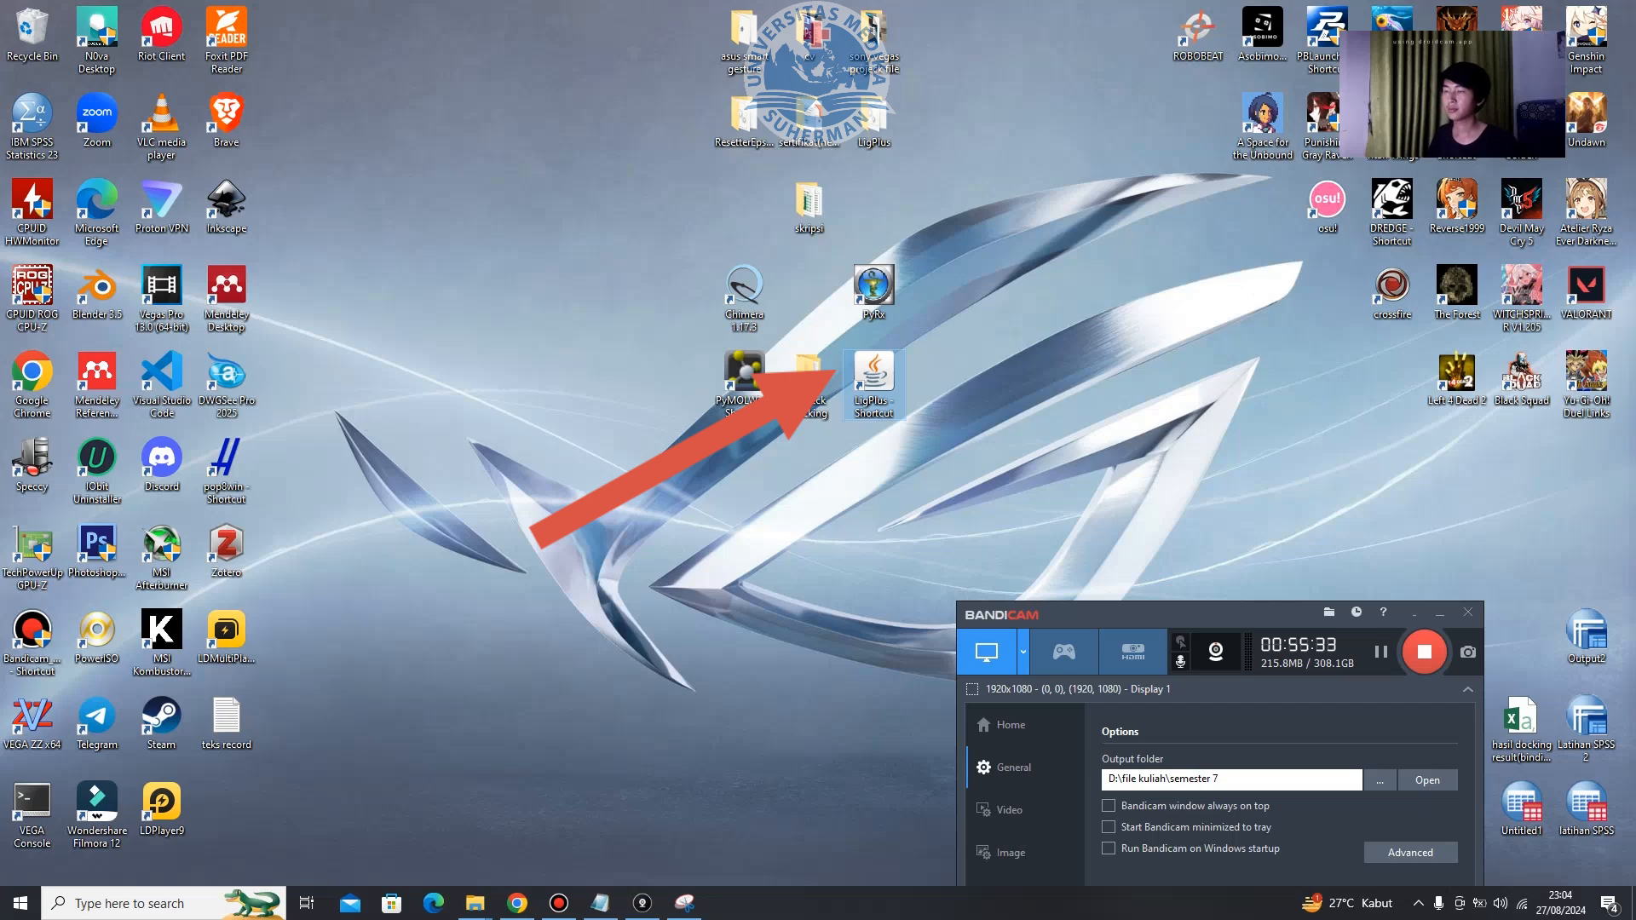
Launch the LigPlus shortcut on the desktop with Java(TM) Platform SE binary.
right_click(892, 370)
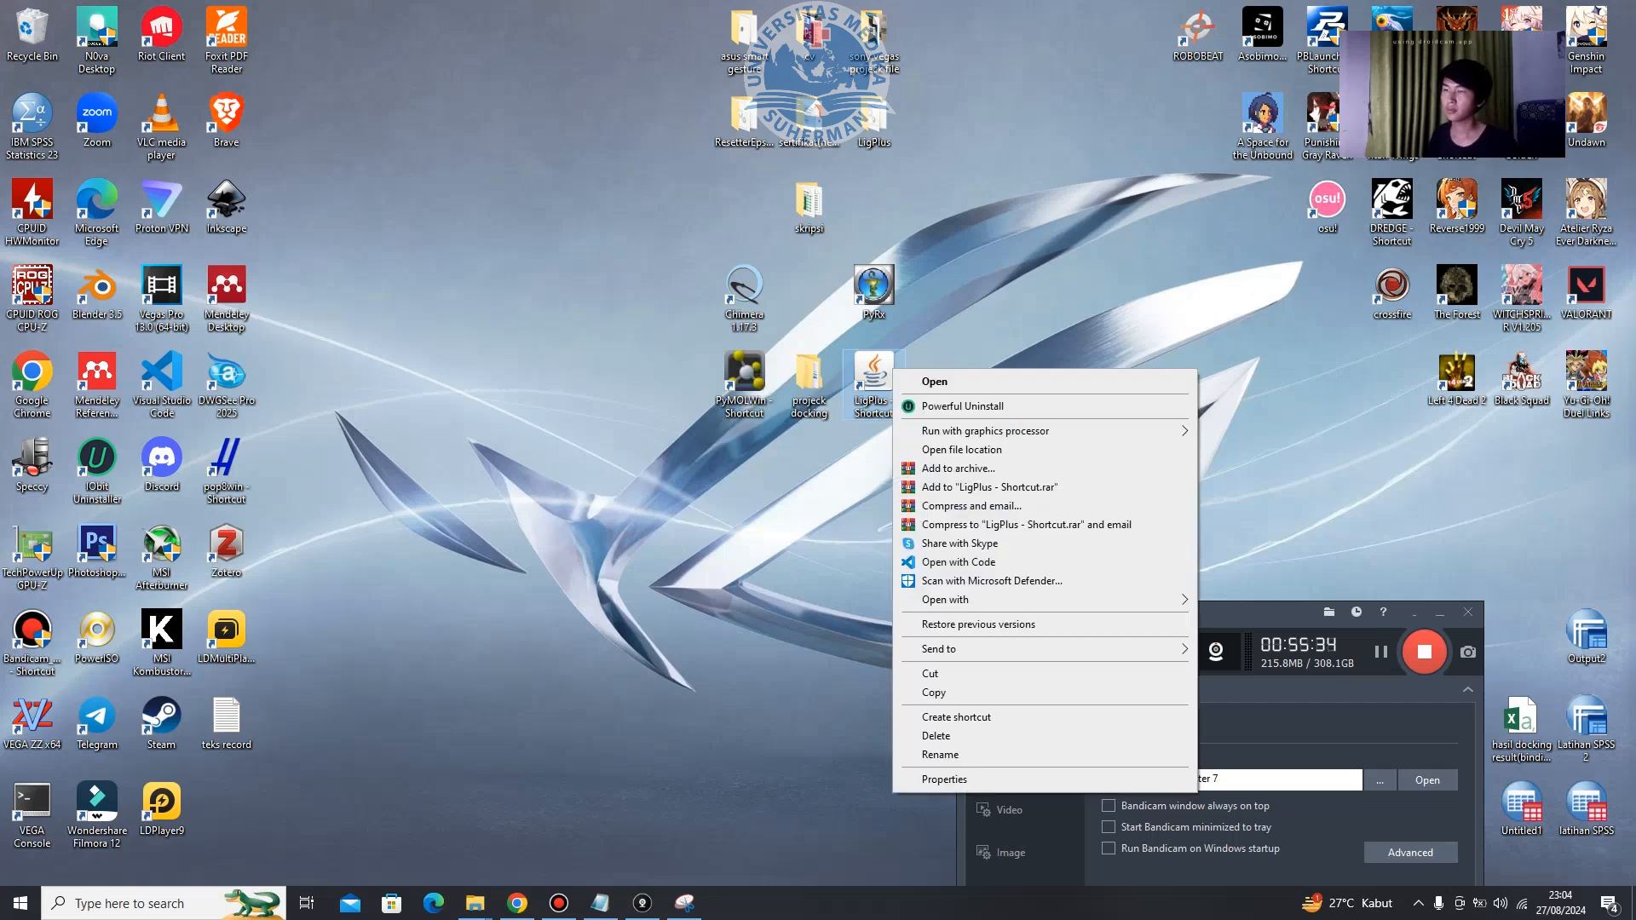
mouse_move(1023, 599)
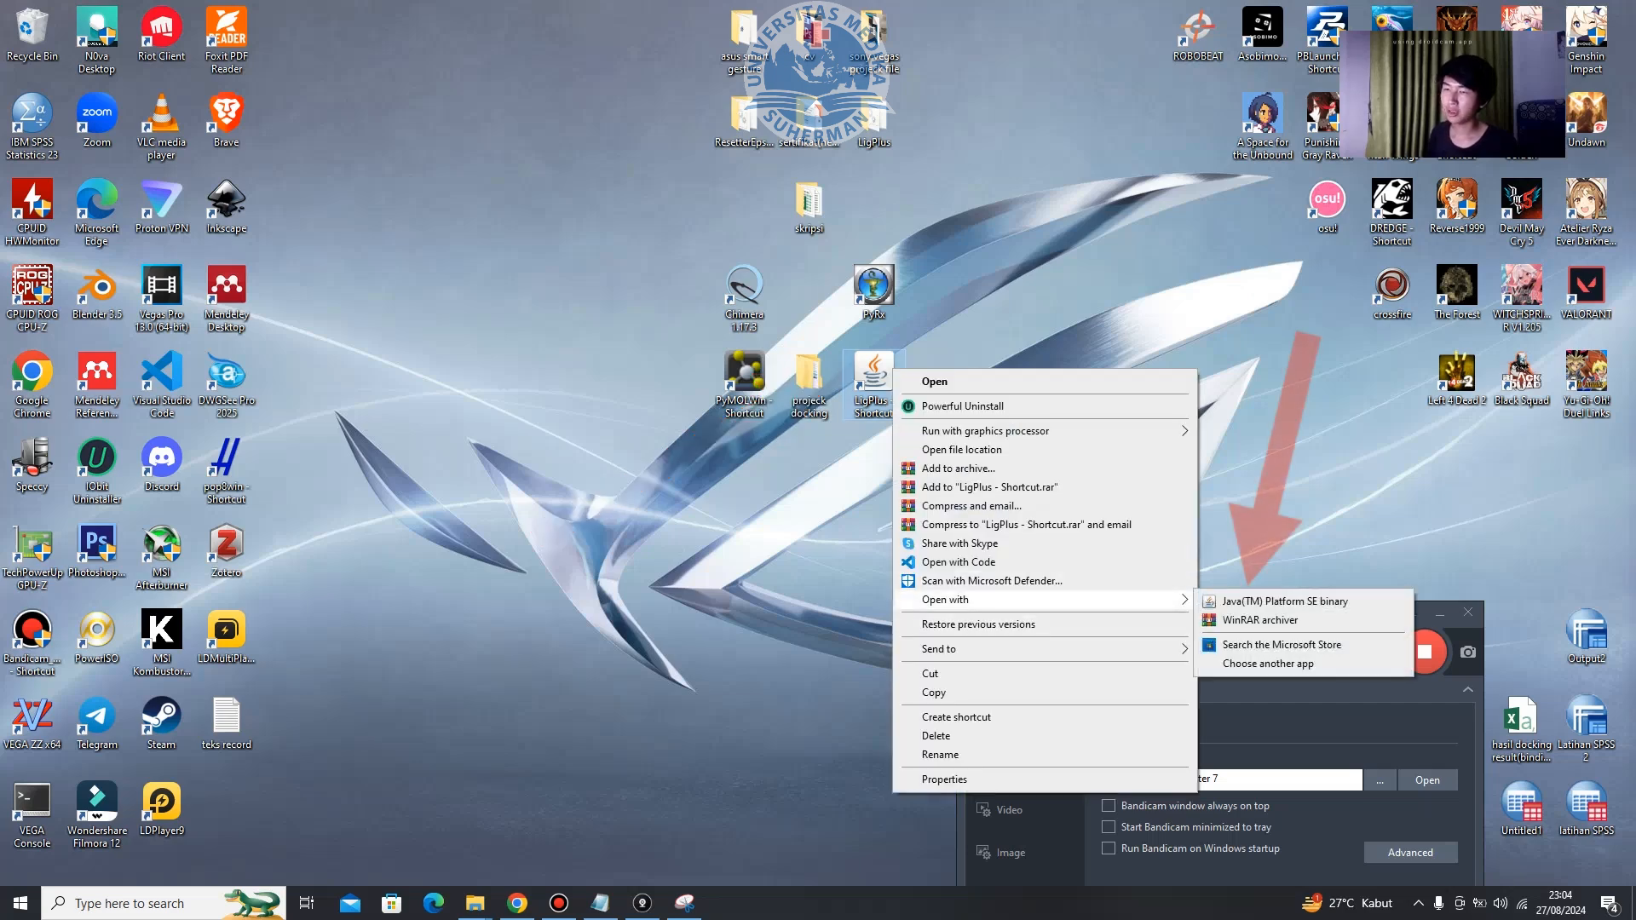
left_click(1285, 602)
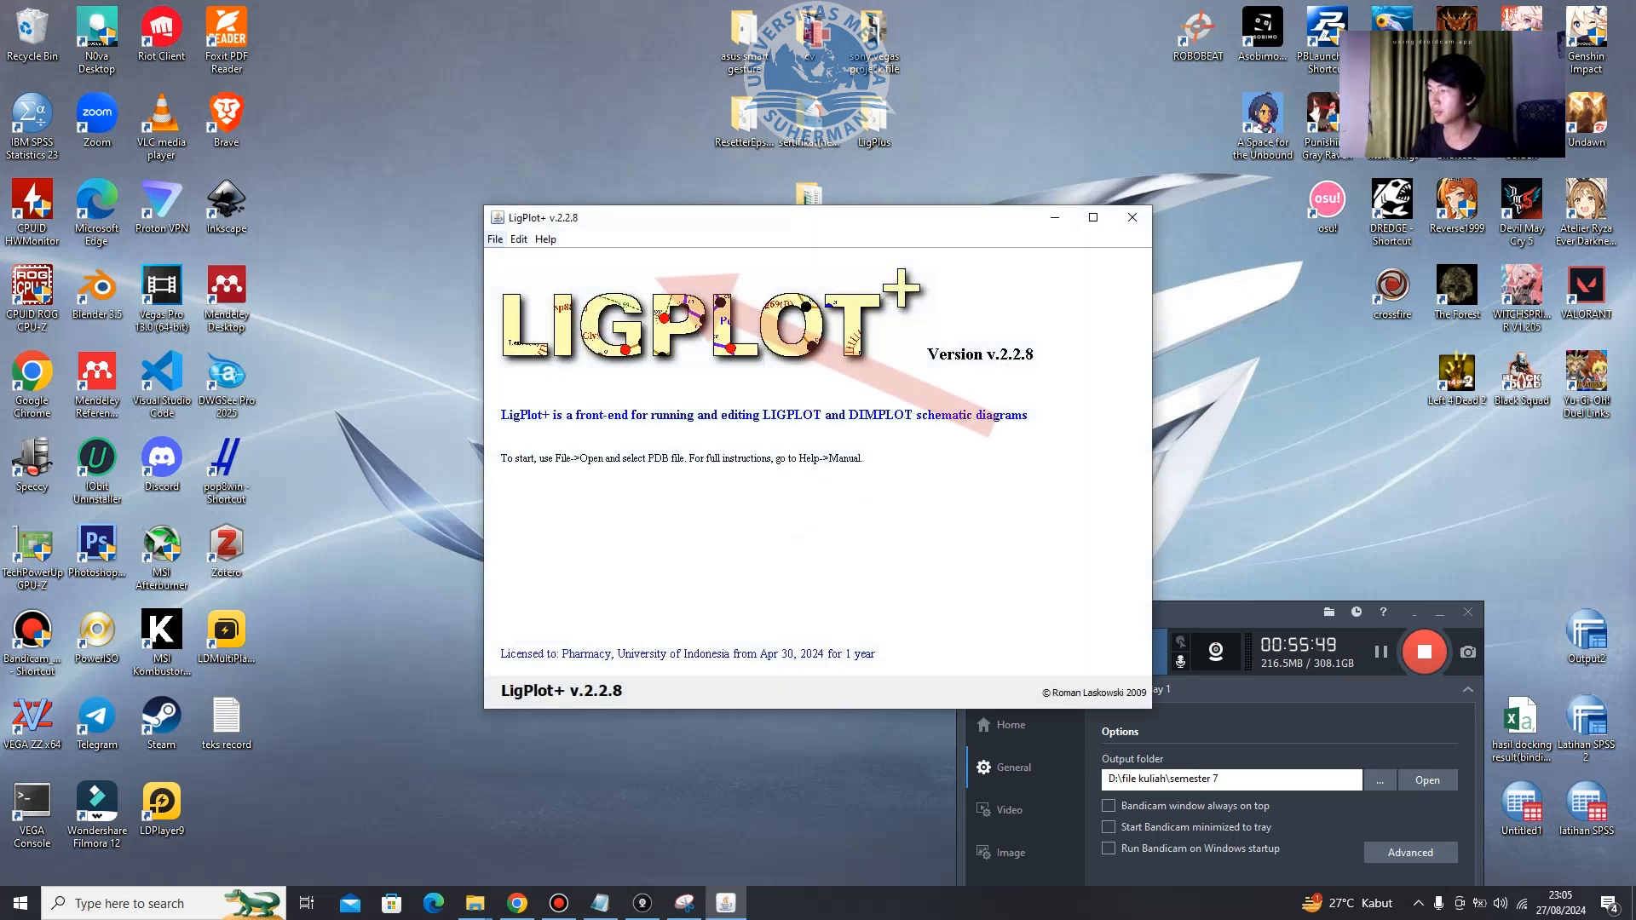
Start opening a PDB file in LigPlot+ with the file browser, and close the leftover Snipping Tool window.
left_click(495, 254)
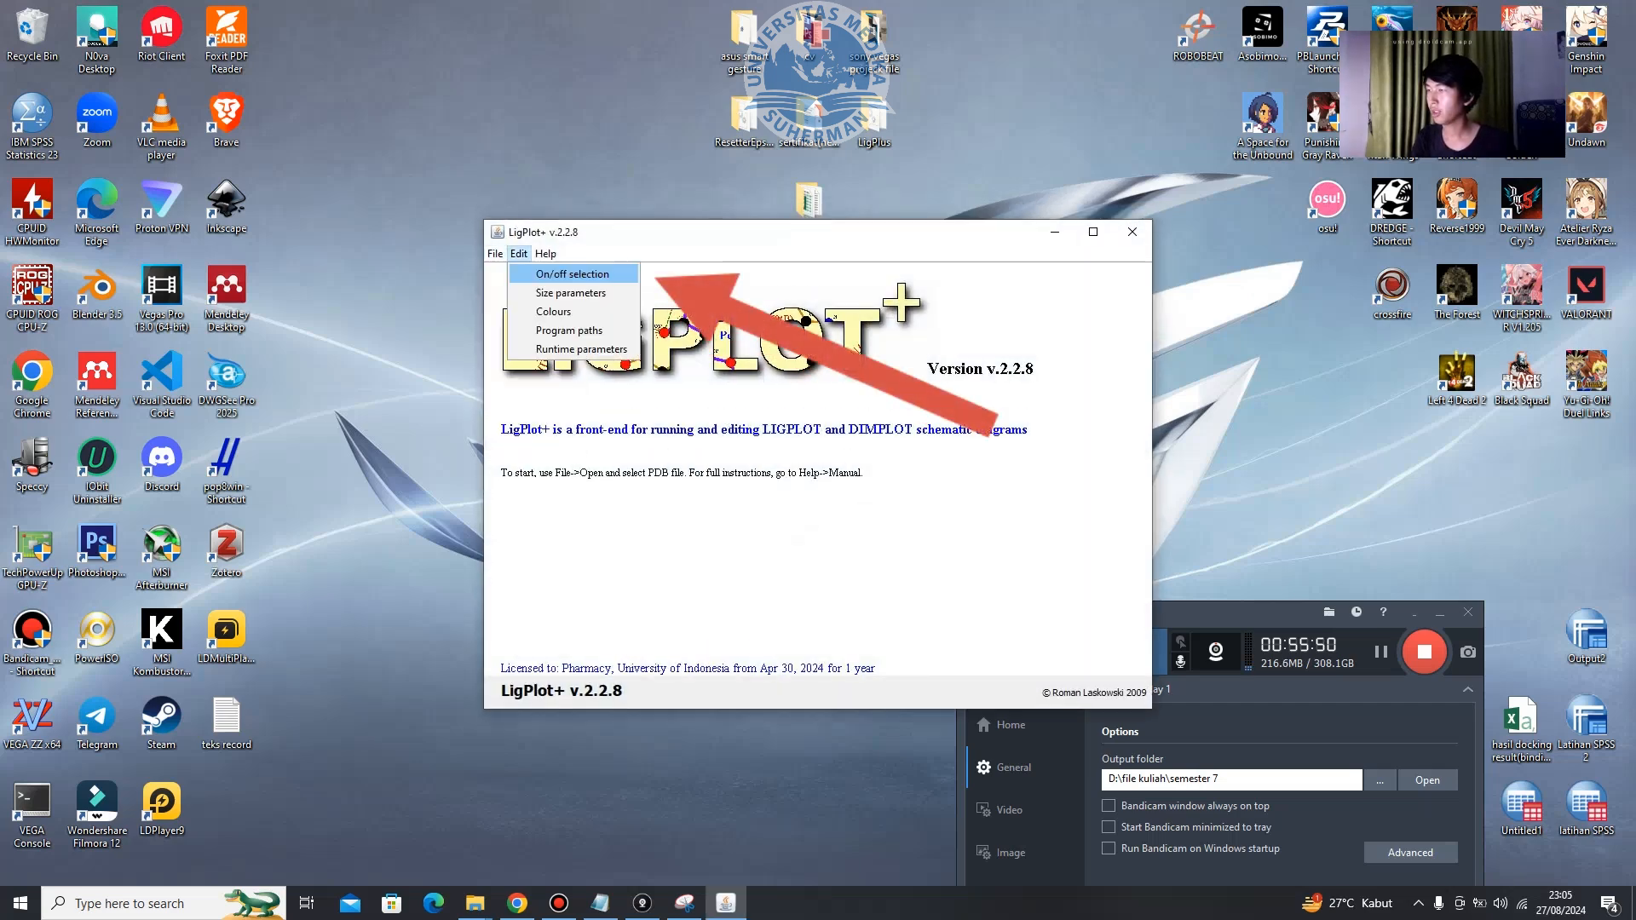
mouse_move(525, 274)
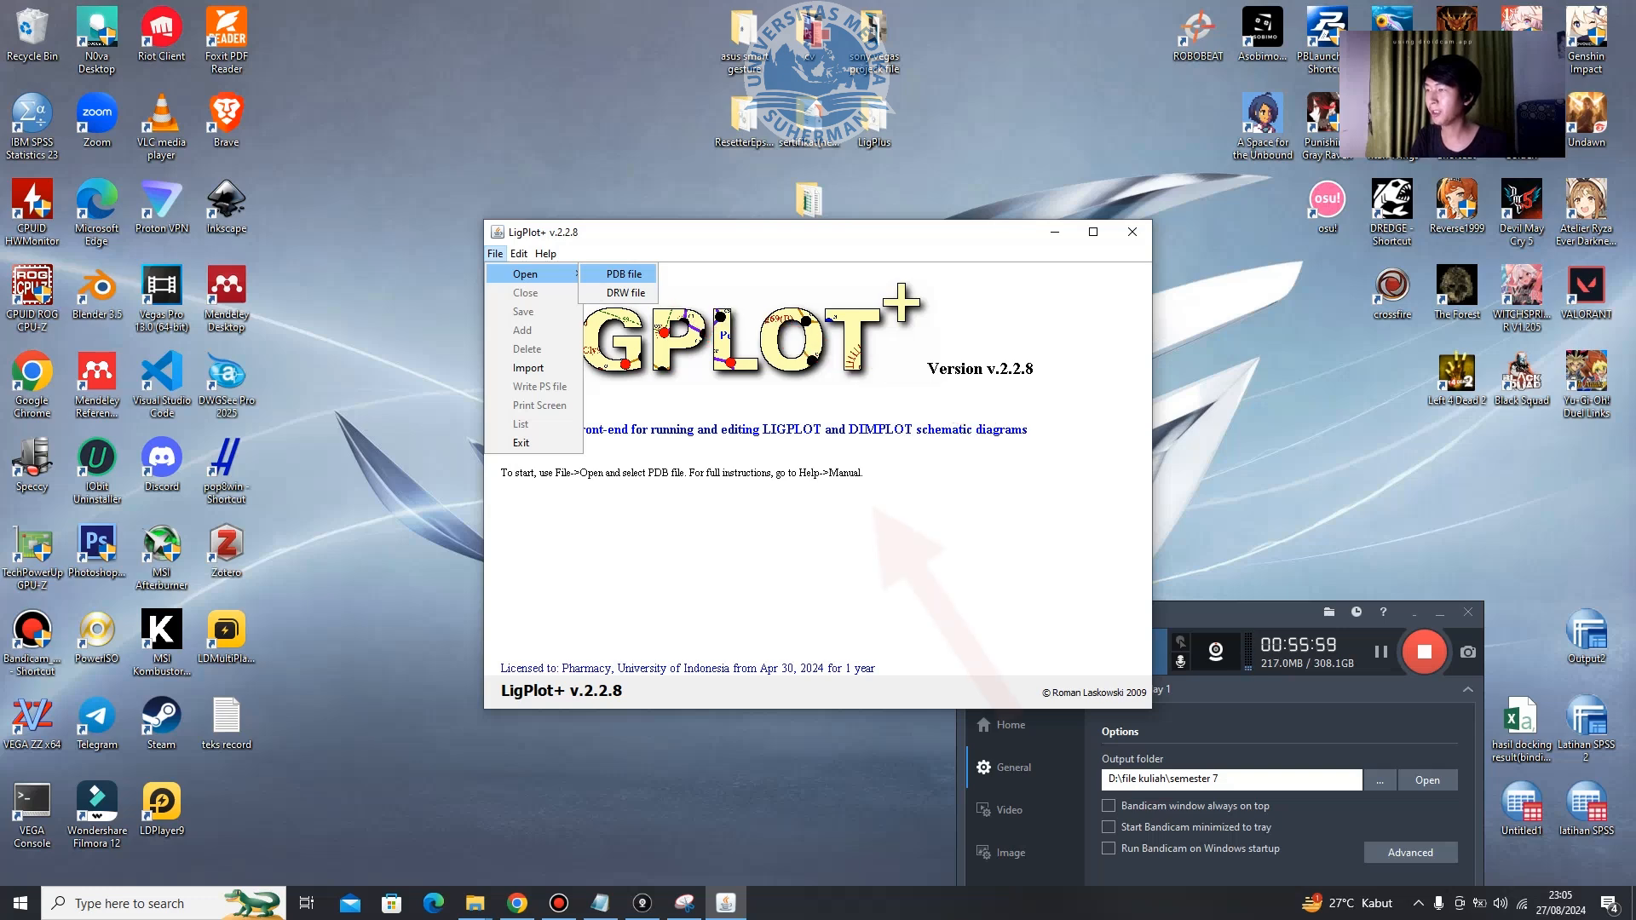
left_click(623, 274)
left_click(866, 494)
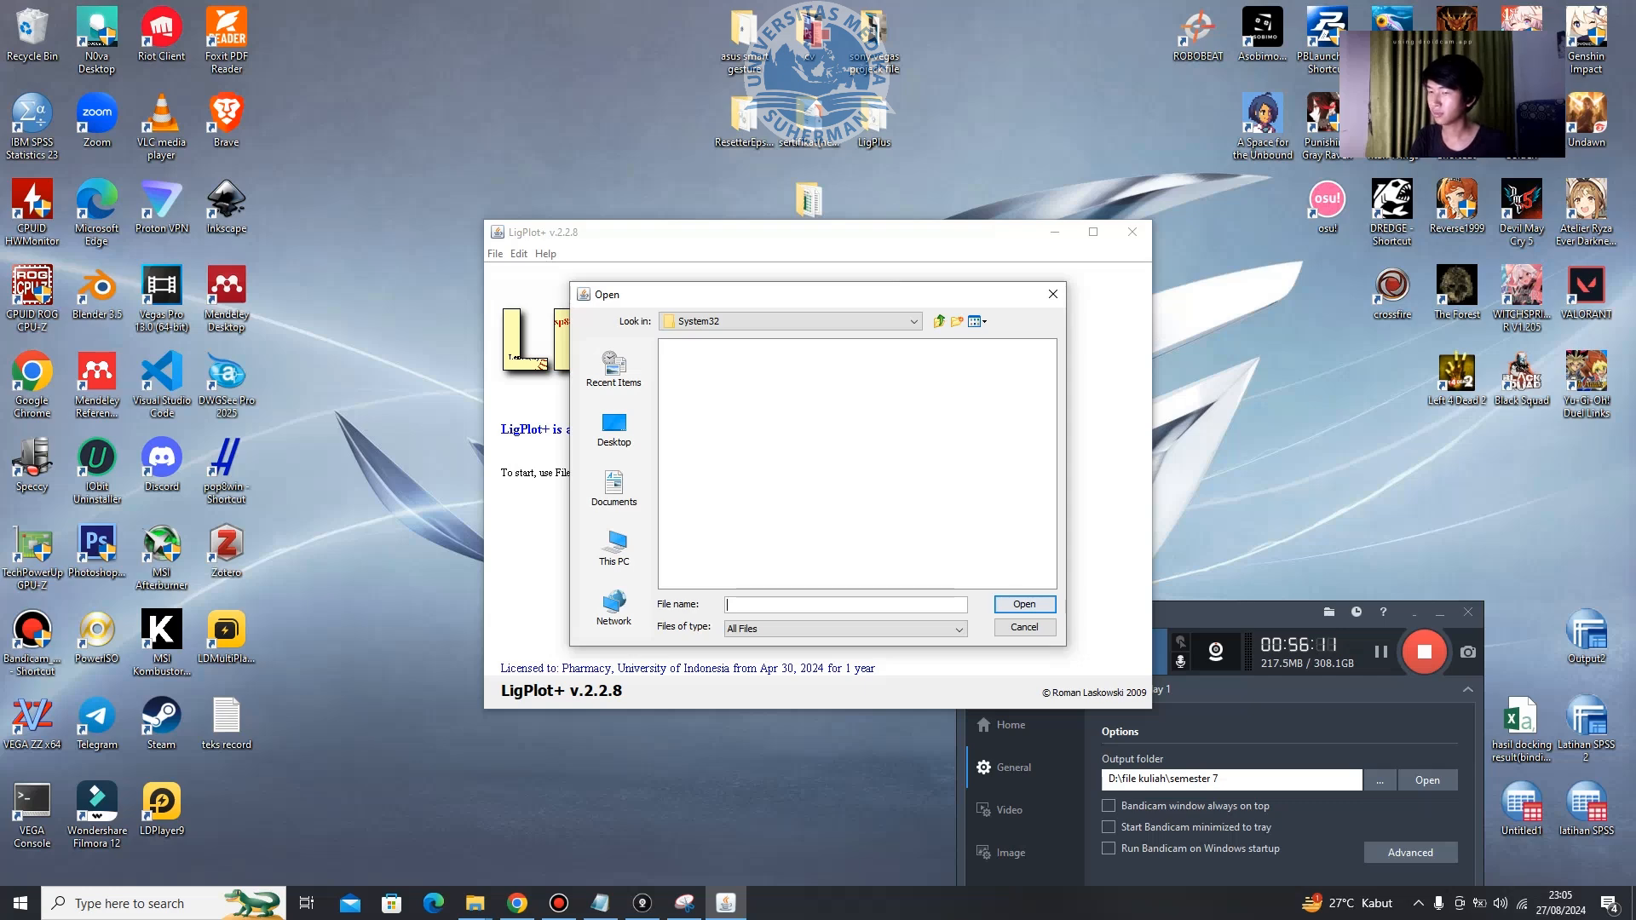
left_click(684, 903)
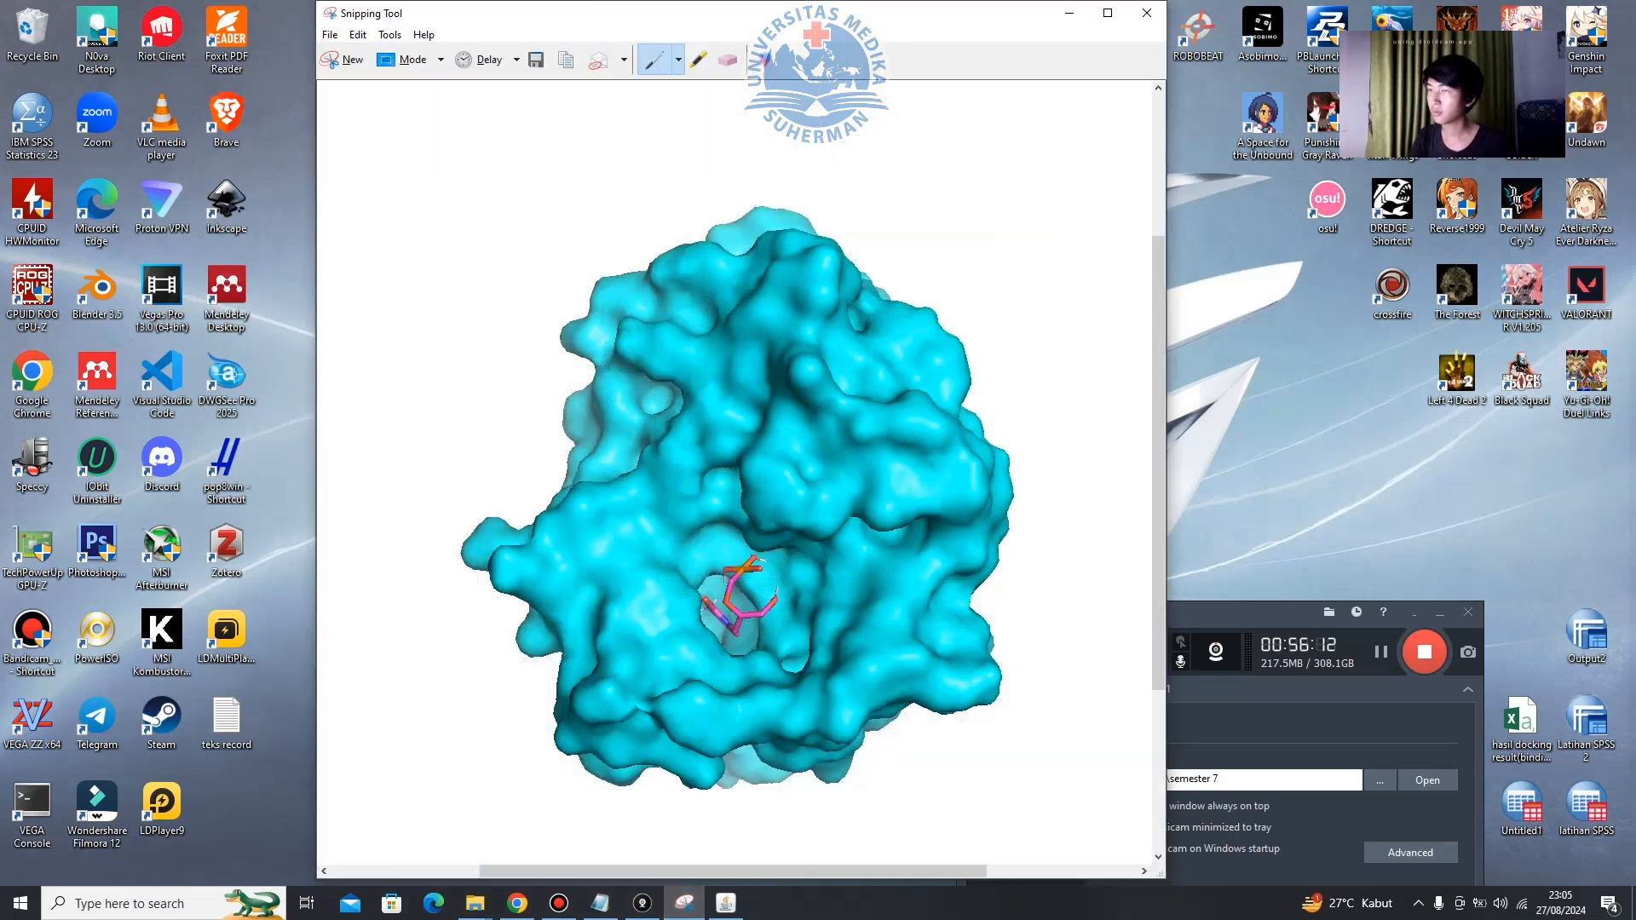
left_click(1147, 10)
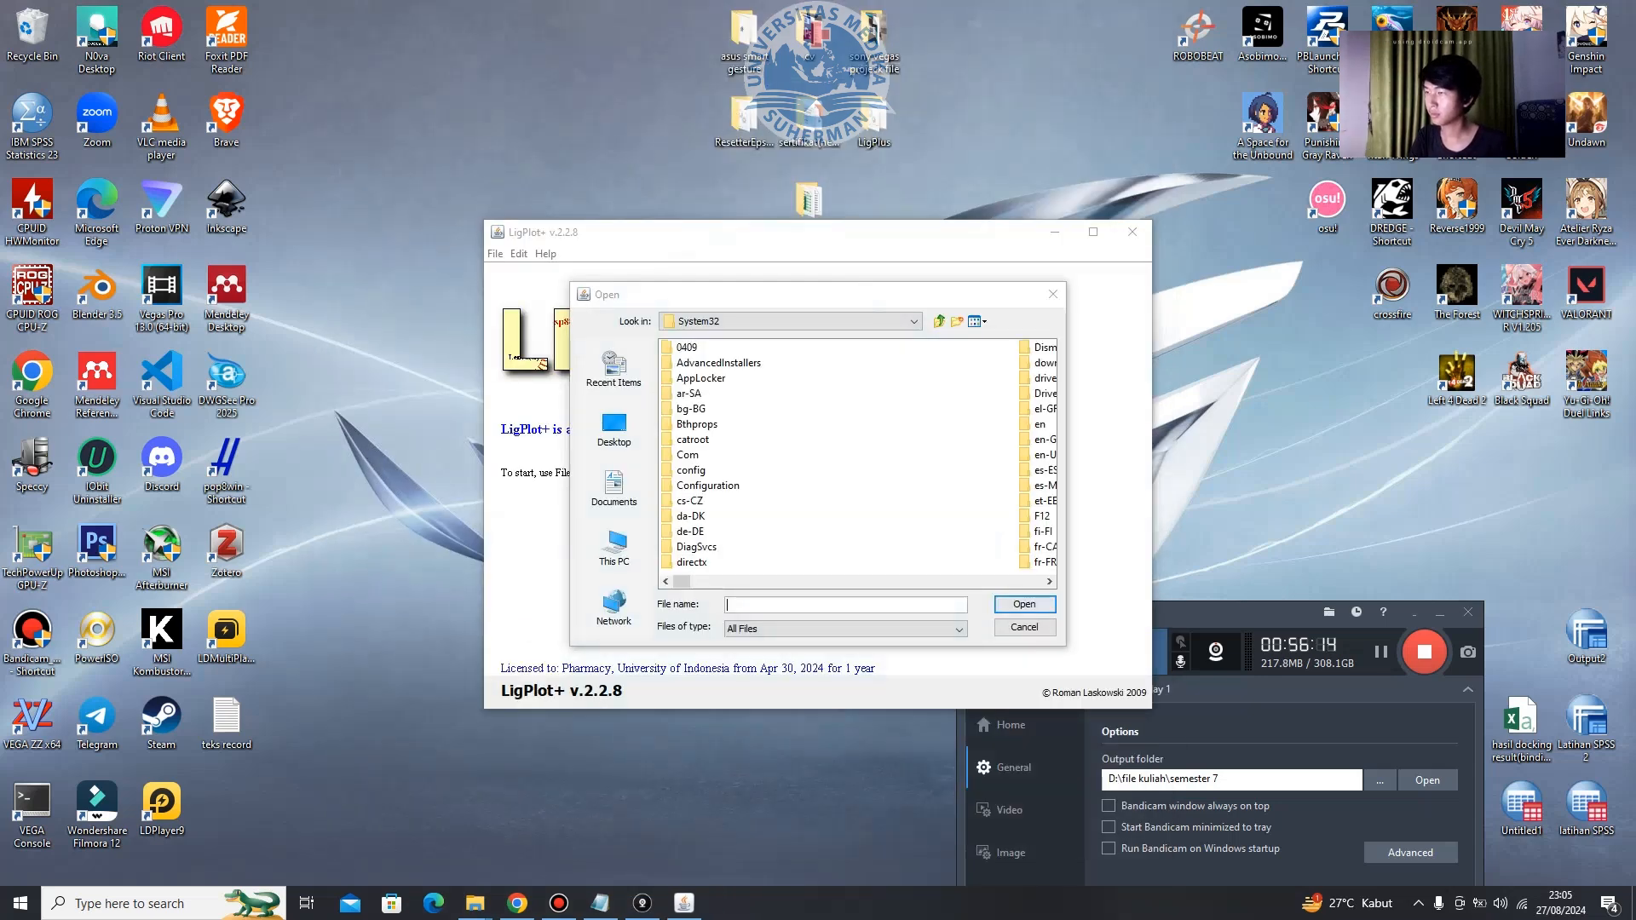
Browse from the Desktop to the folder projeck docking, visualisasi, PyMol, untuk Ligplot.
left_click(615, 429)
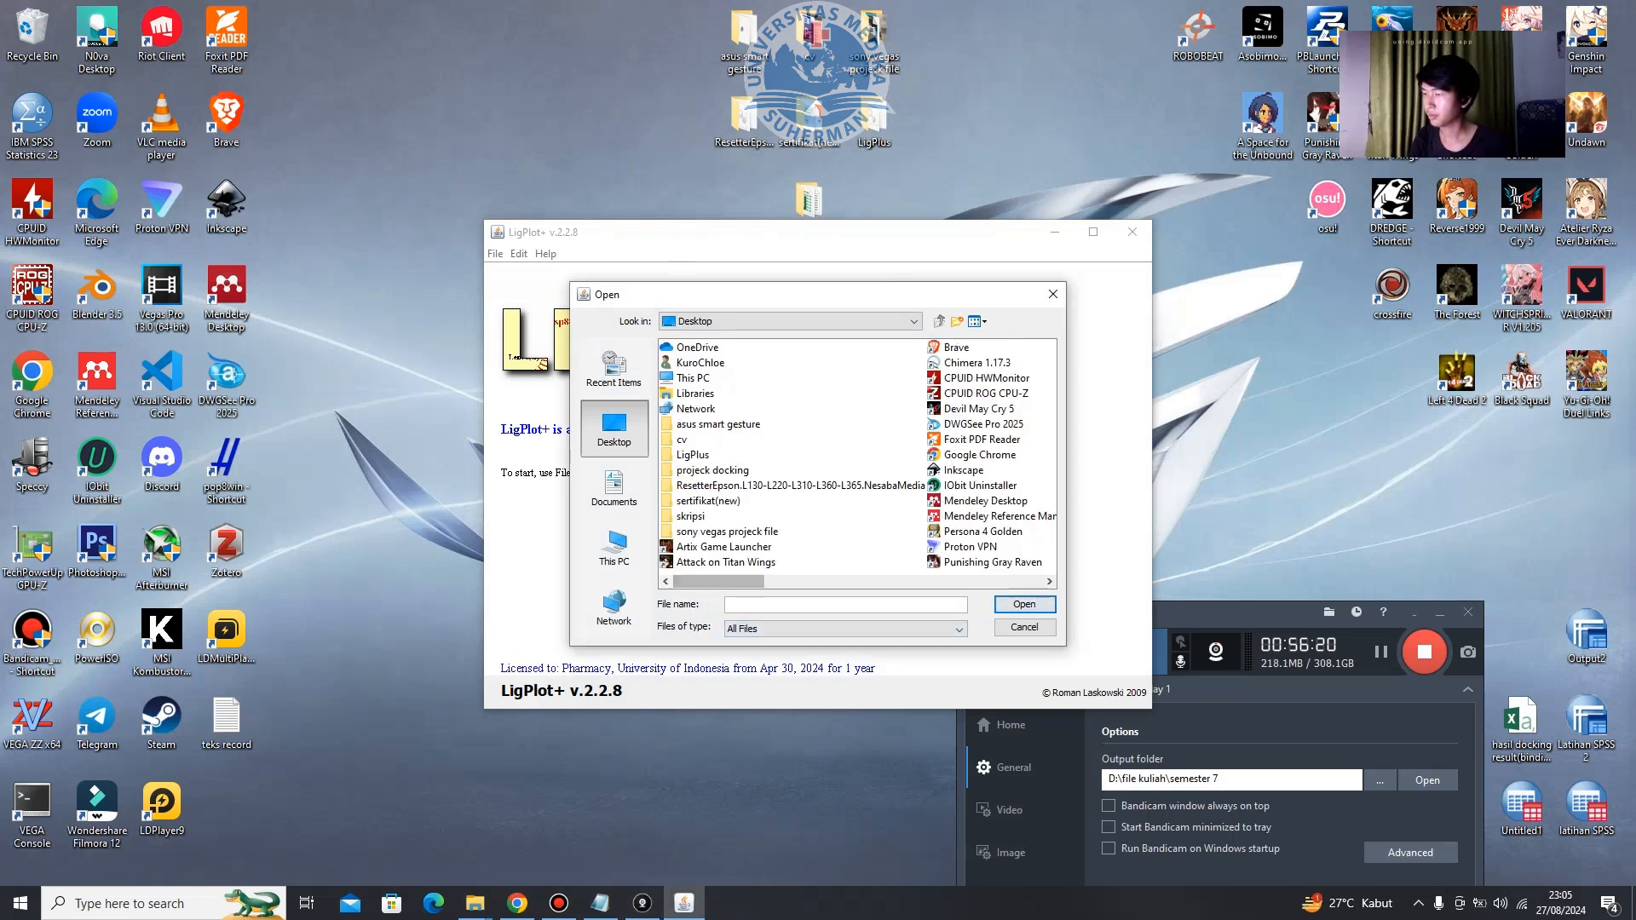
double_click(713, 469)
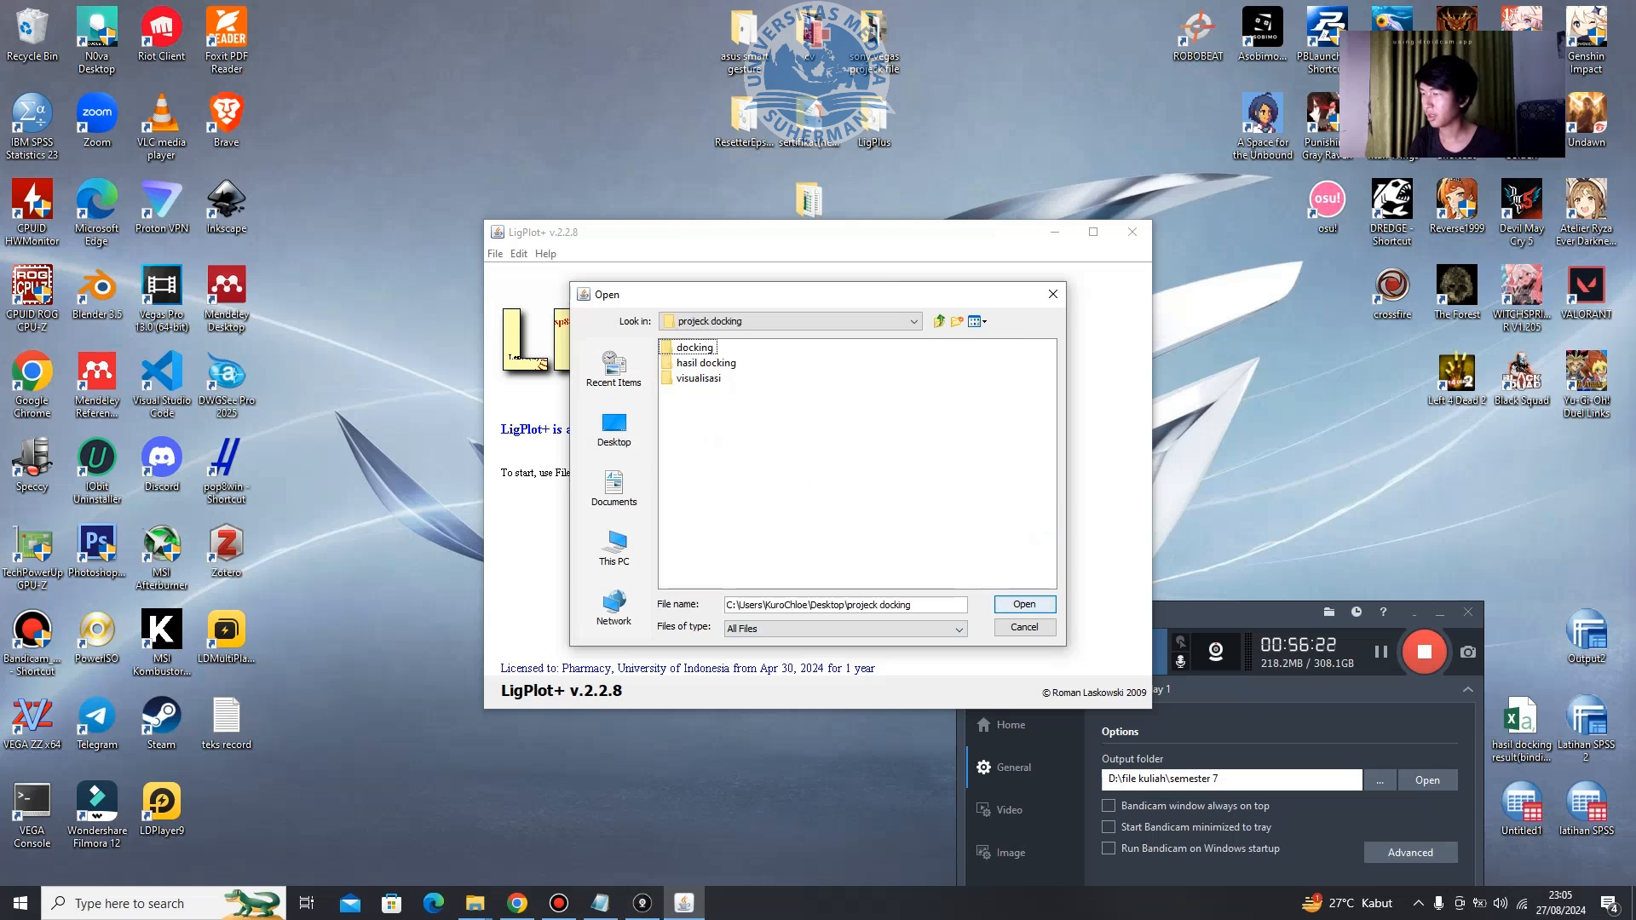
left_click(699, 379)
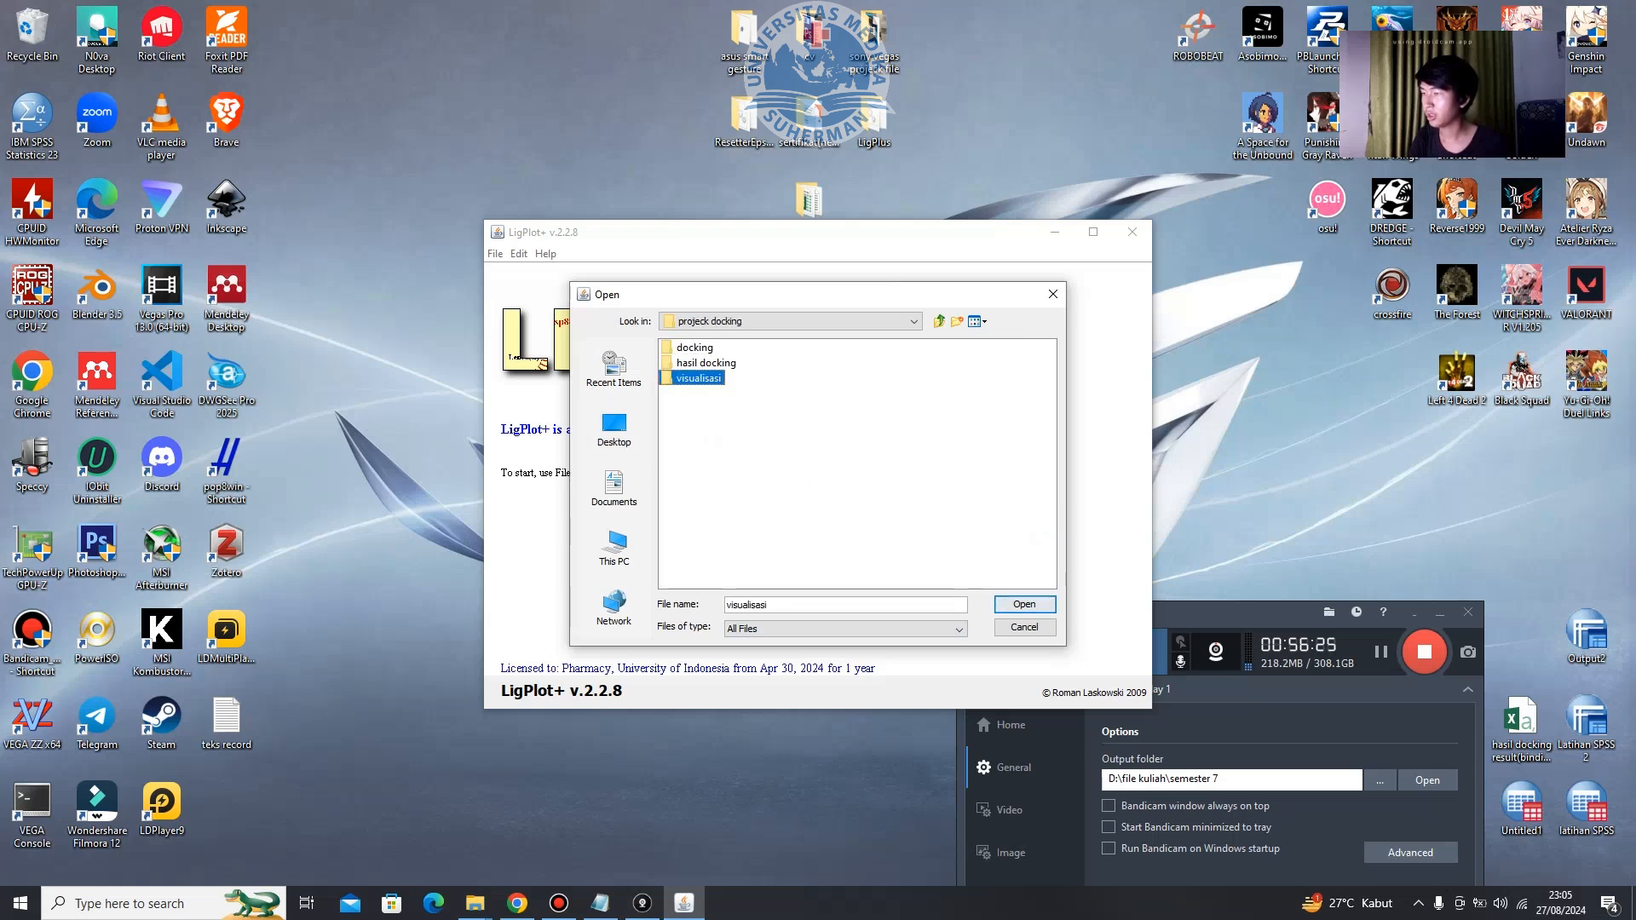
double_click(699, 379)
left_click(691, 363)
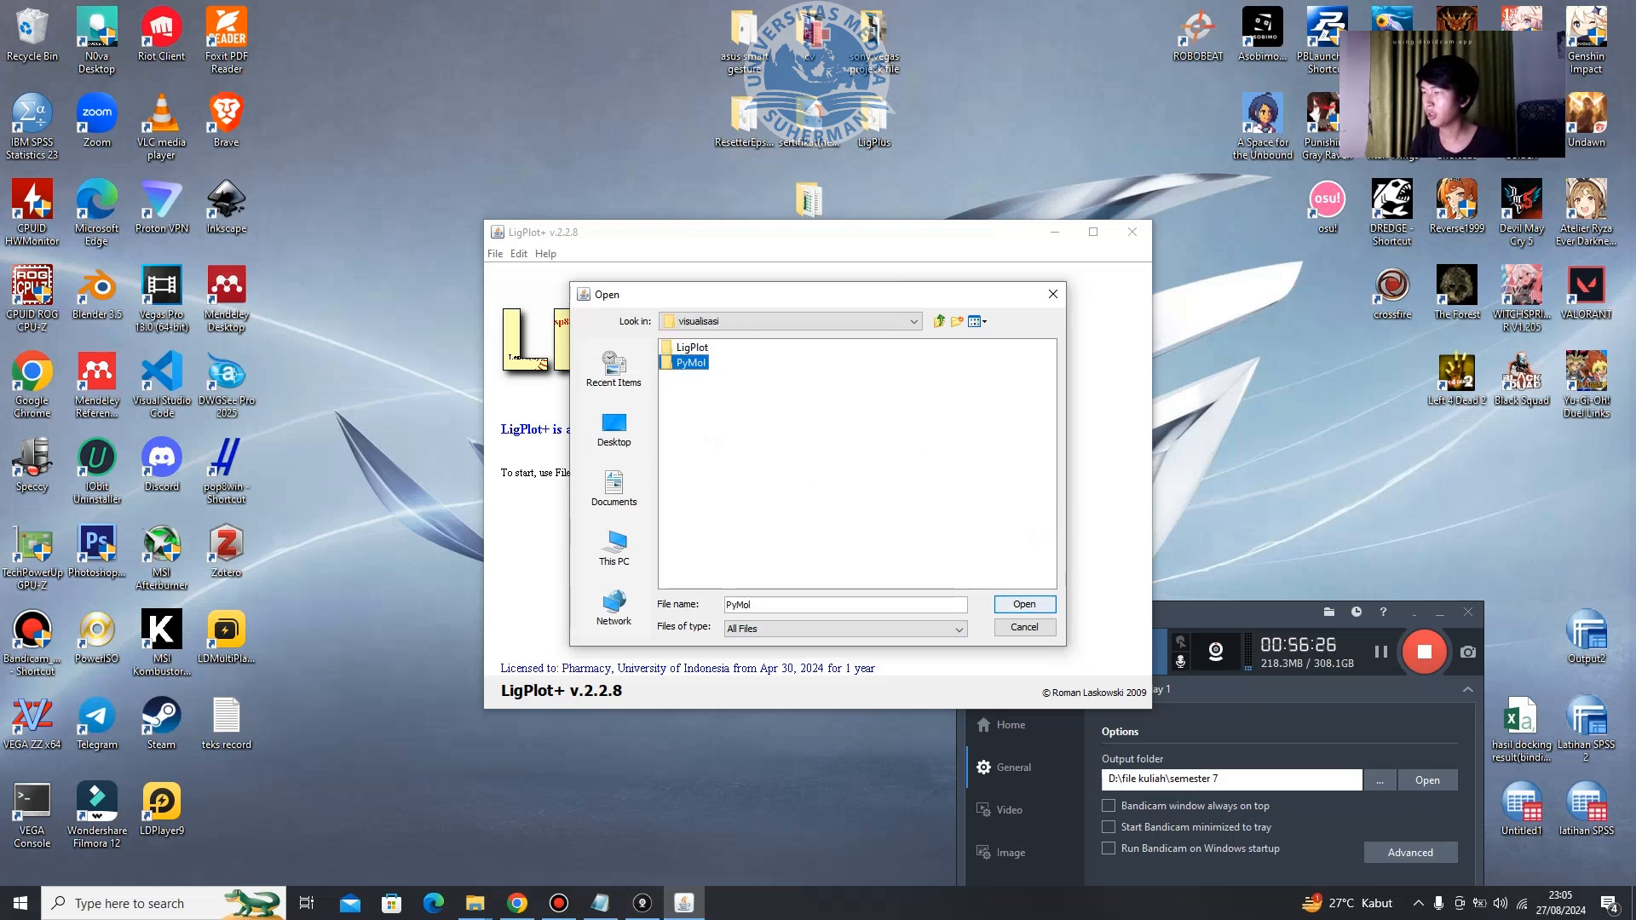
double_click(691, 363)
left_click(706, 348)
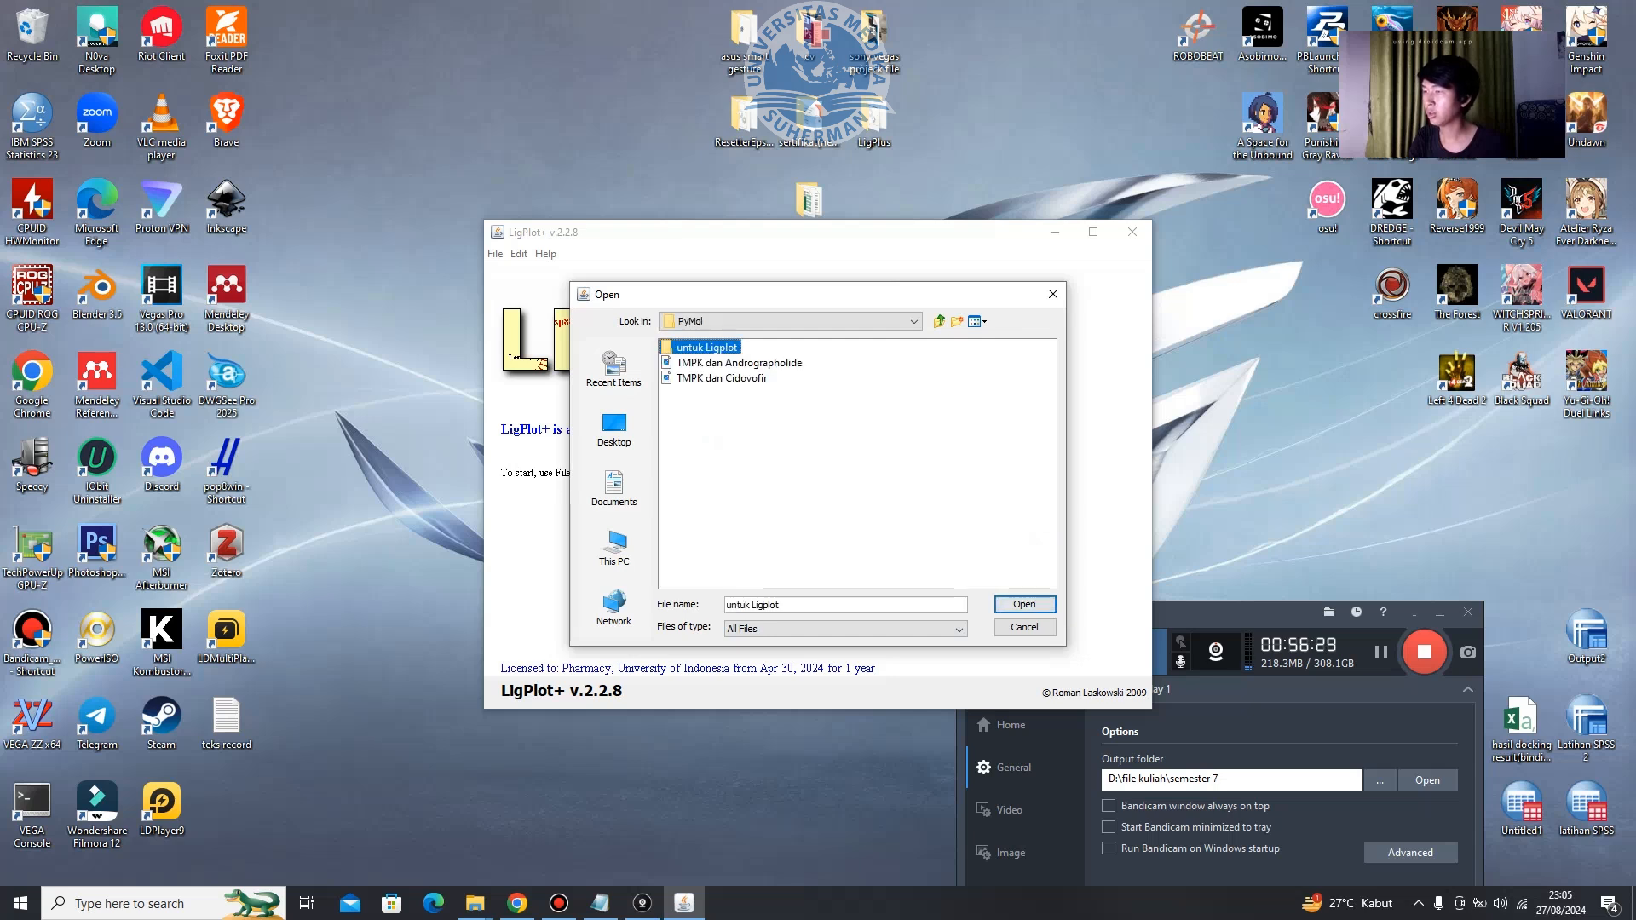
double_click(707, 347)
Load TMPK dan Andrographolide.pdb, run LigPlot to generate its 2D interaction diagram, and maximize the window.
left_click(733, 348)
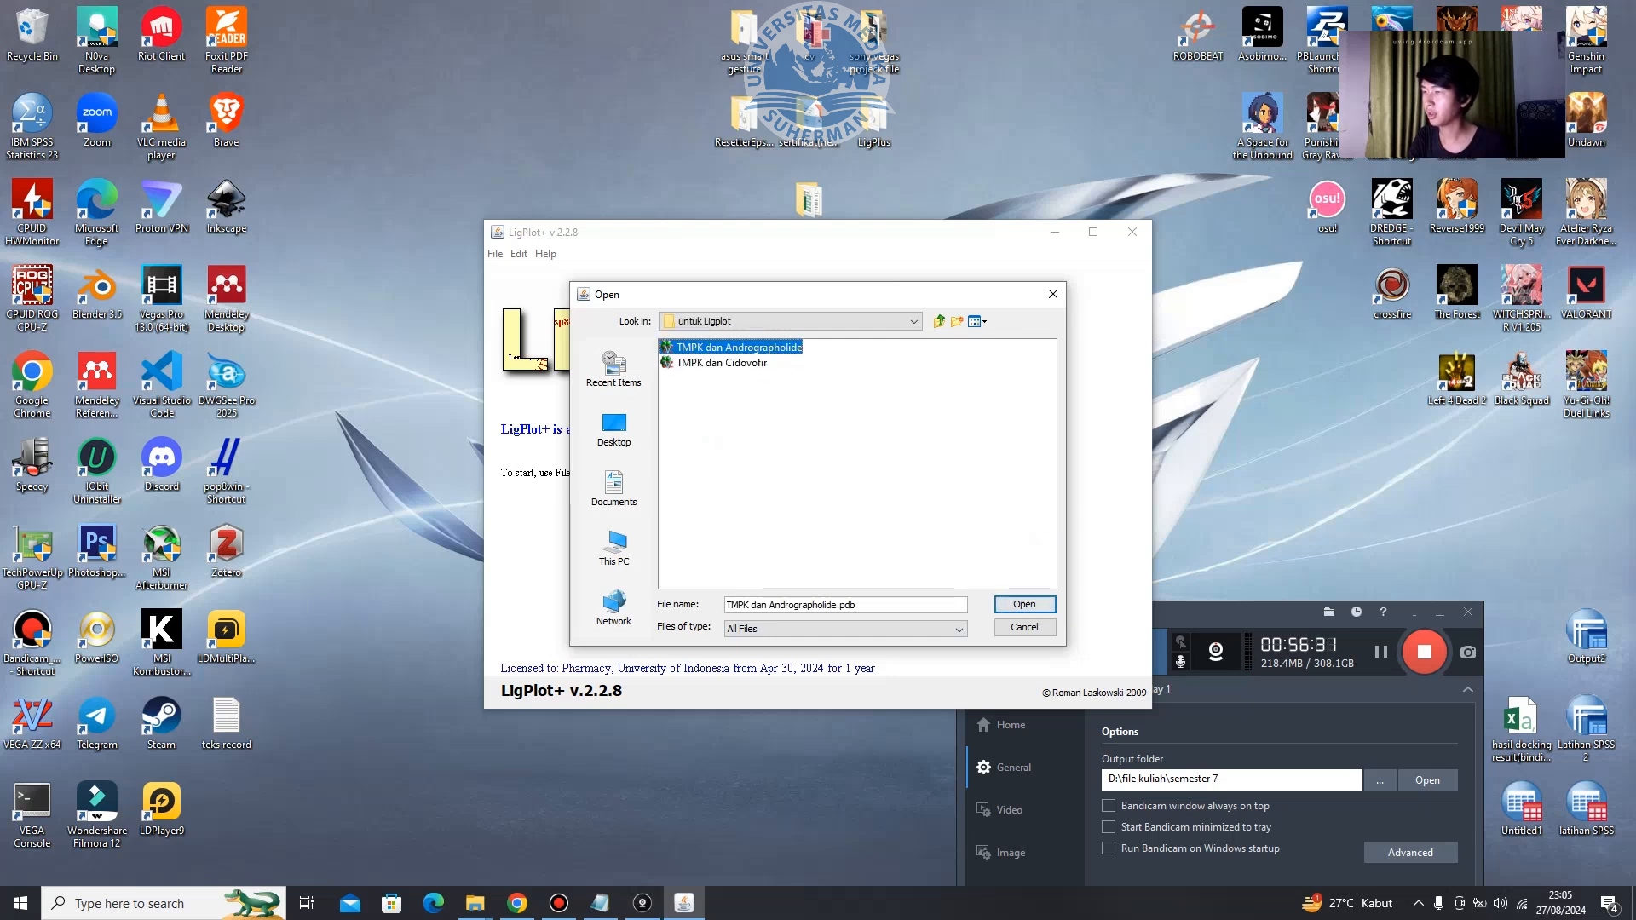
left_click(1024, 604)
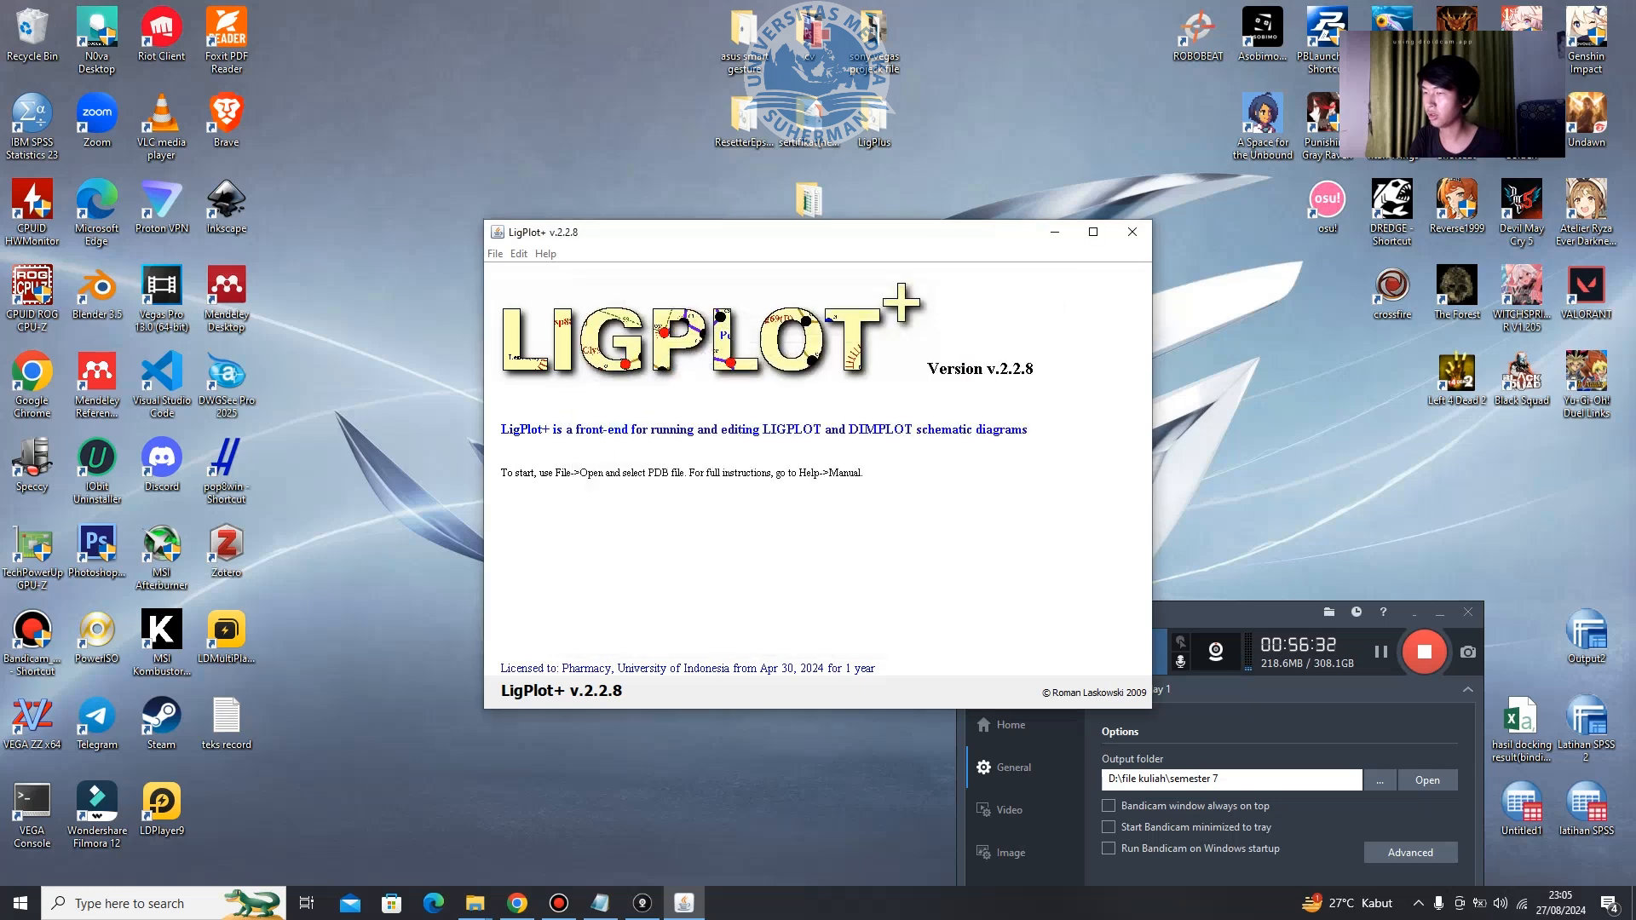
left_click(617, 609)
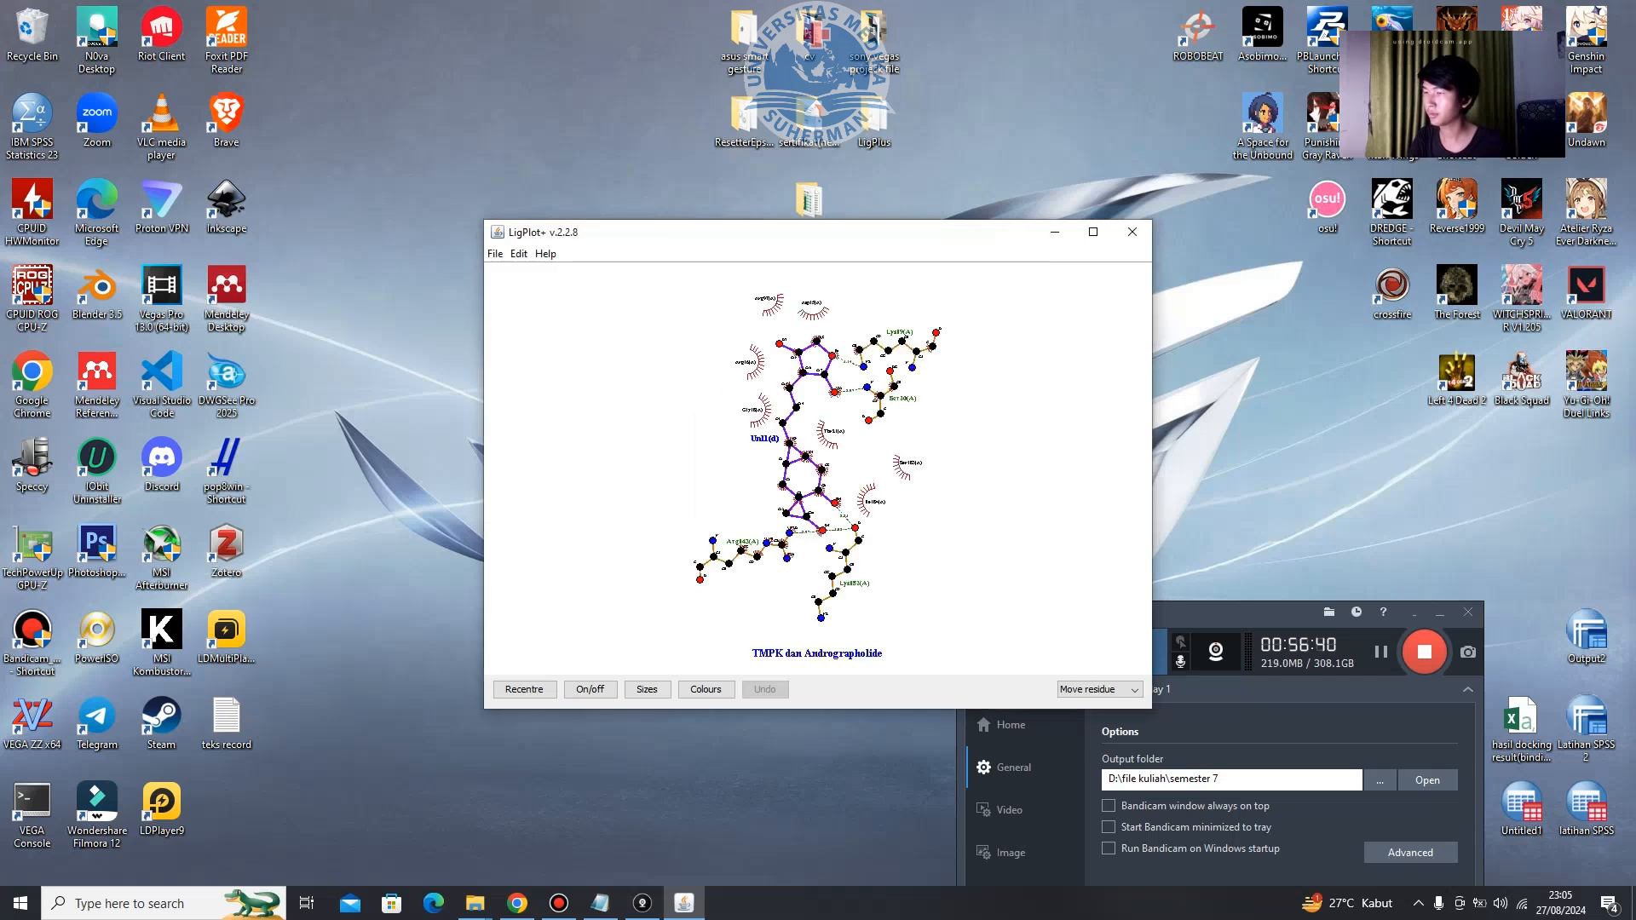
left_click(1093, 232)
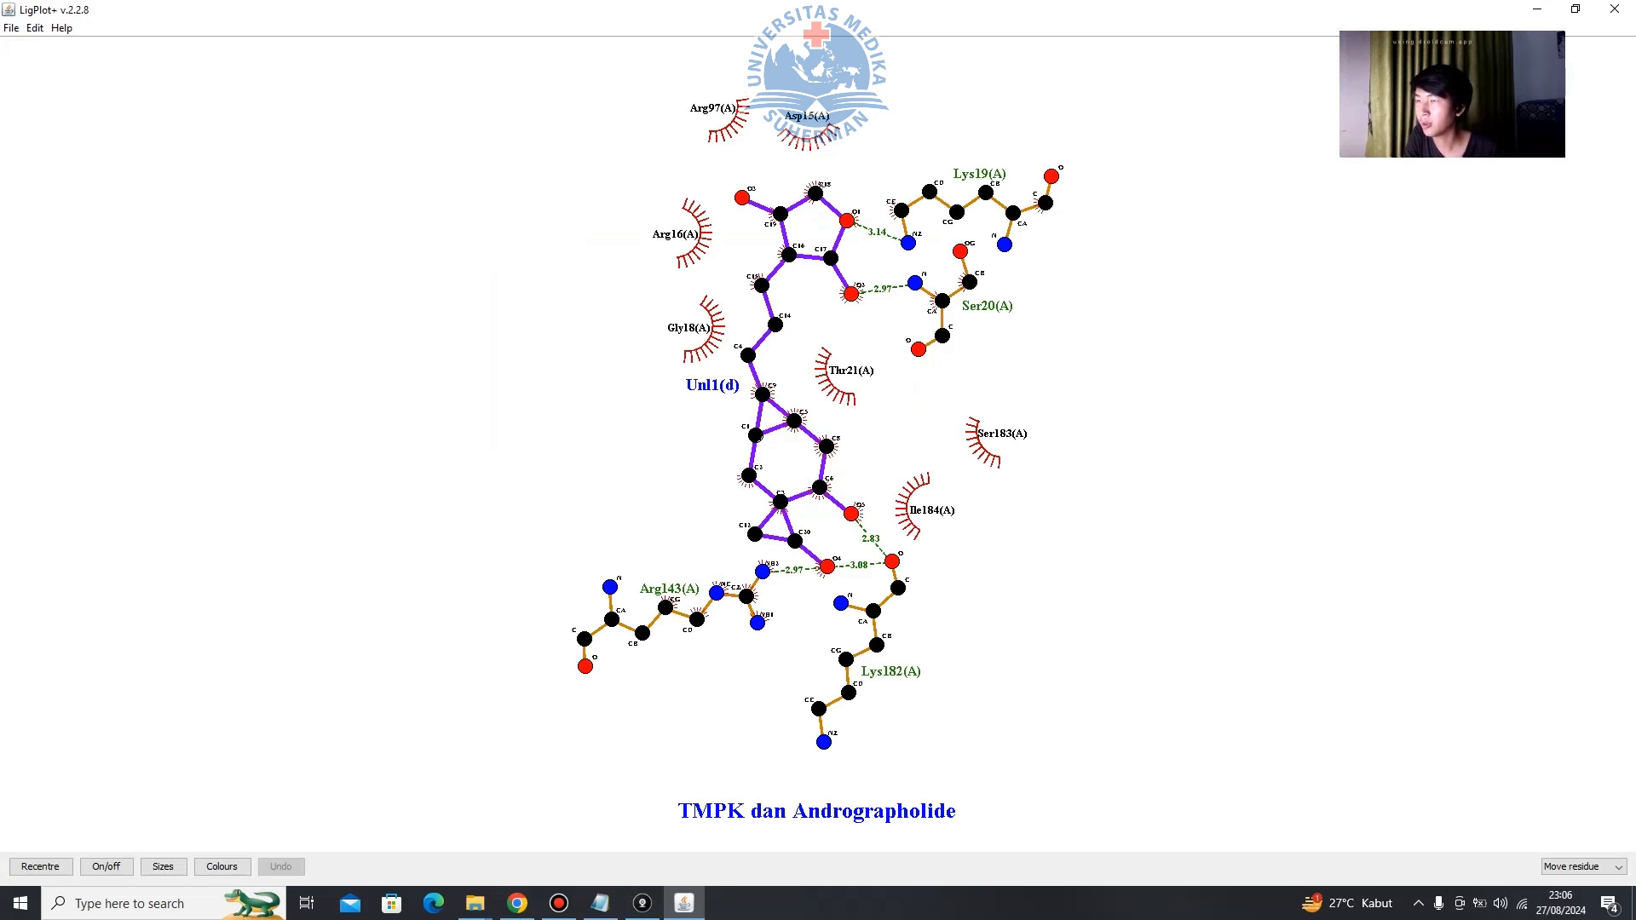
Switch to Chrome and search Google in a new tab for "asam amino pada senyawa".
left_click(518, 903)
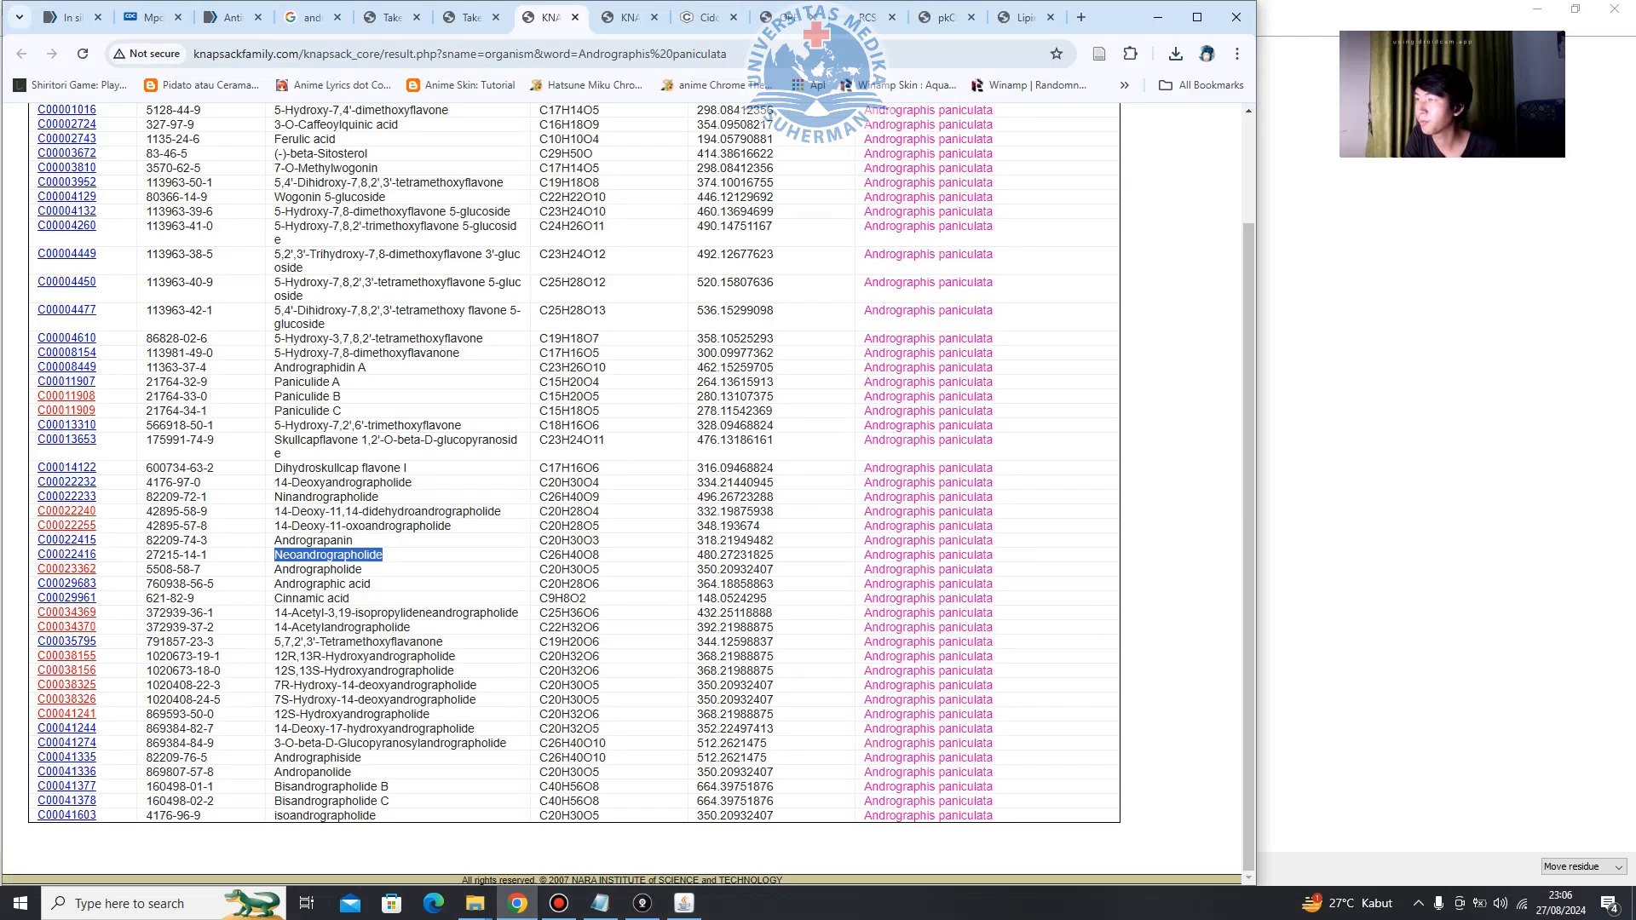
key("ctrl+t")
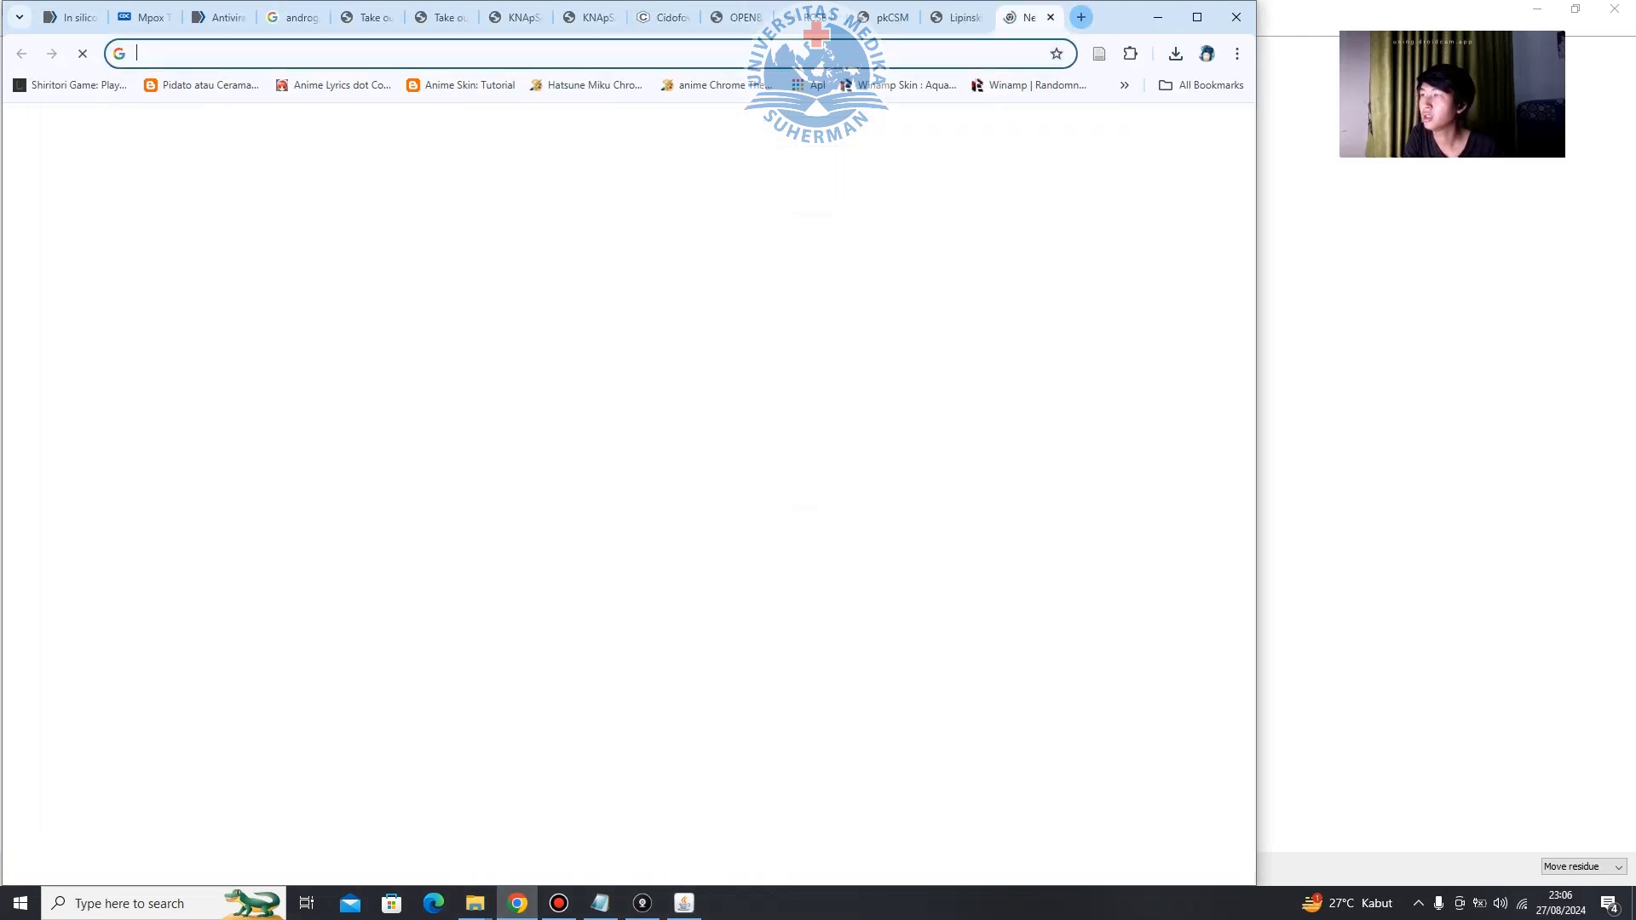
type("asam ")
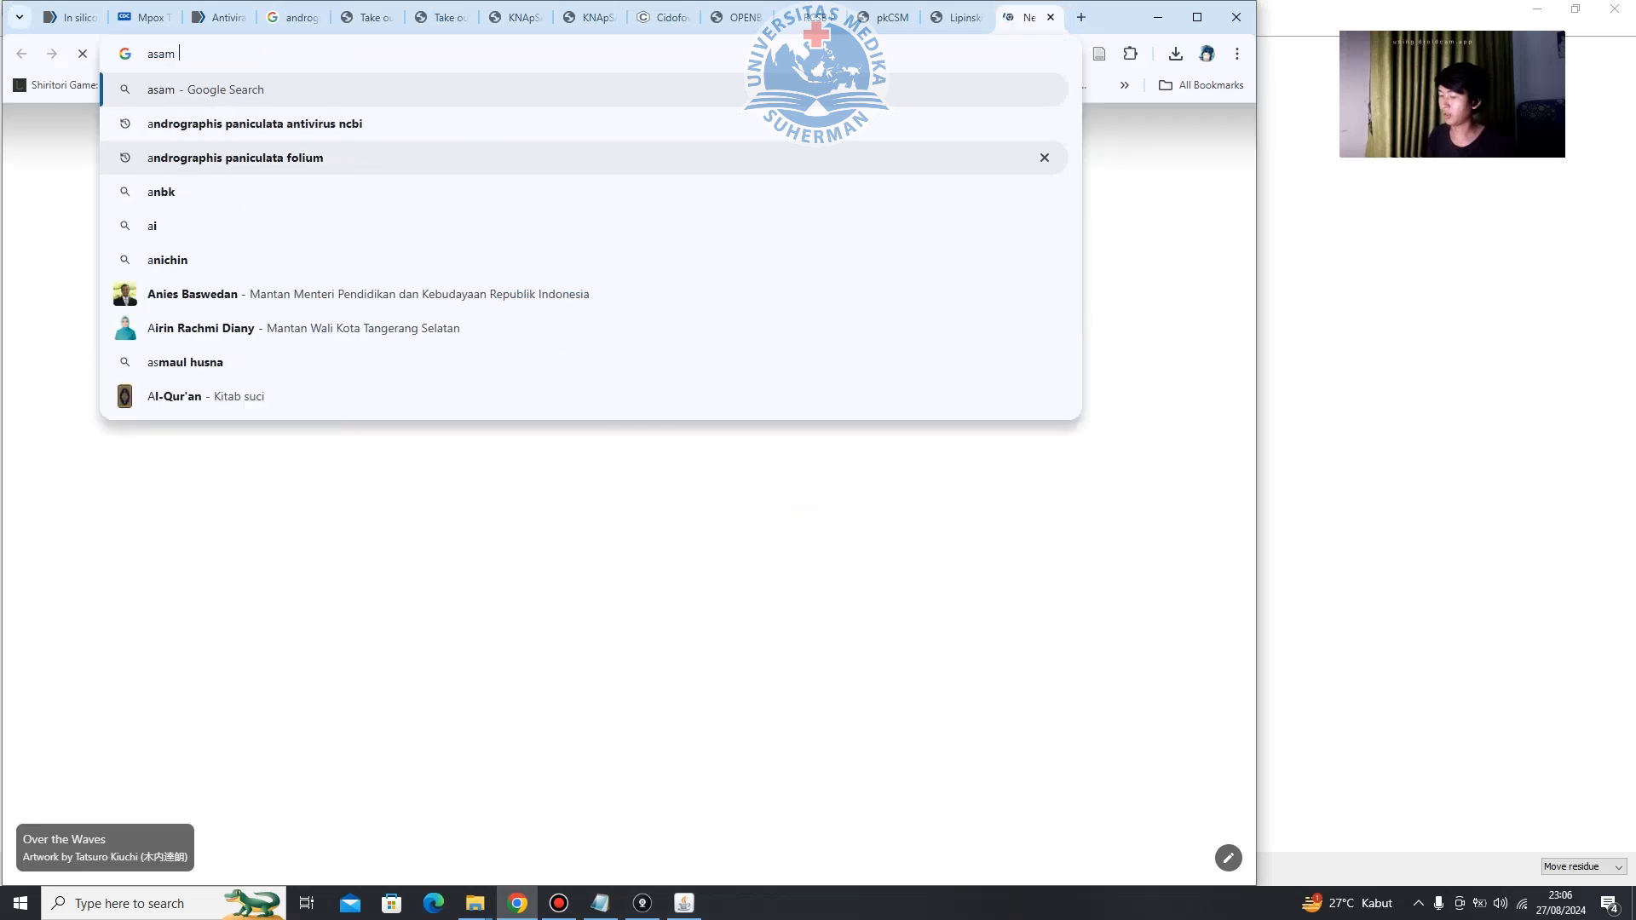
type("amino senyawa")
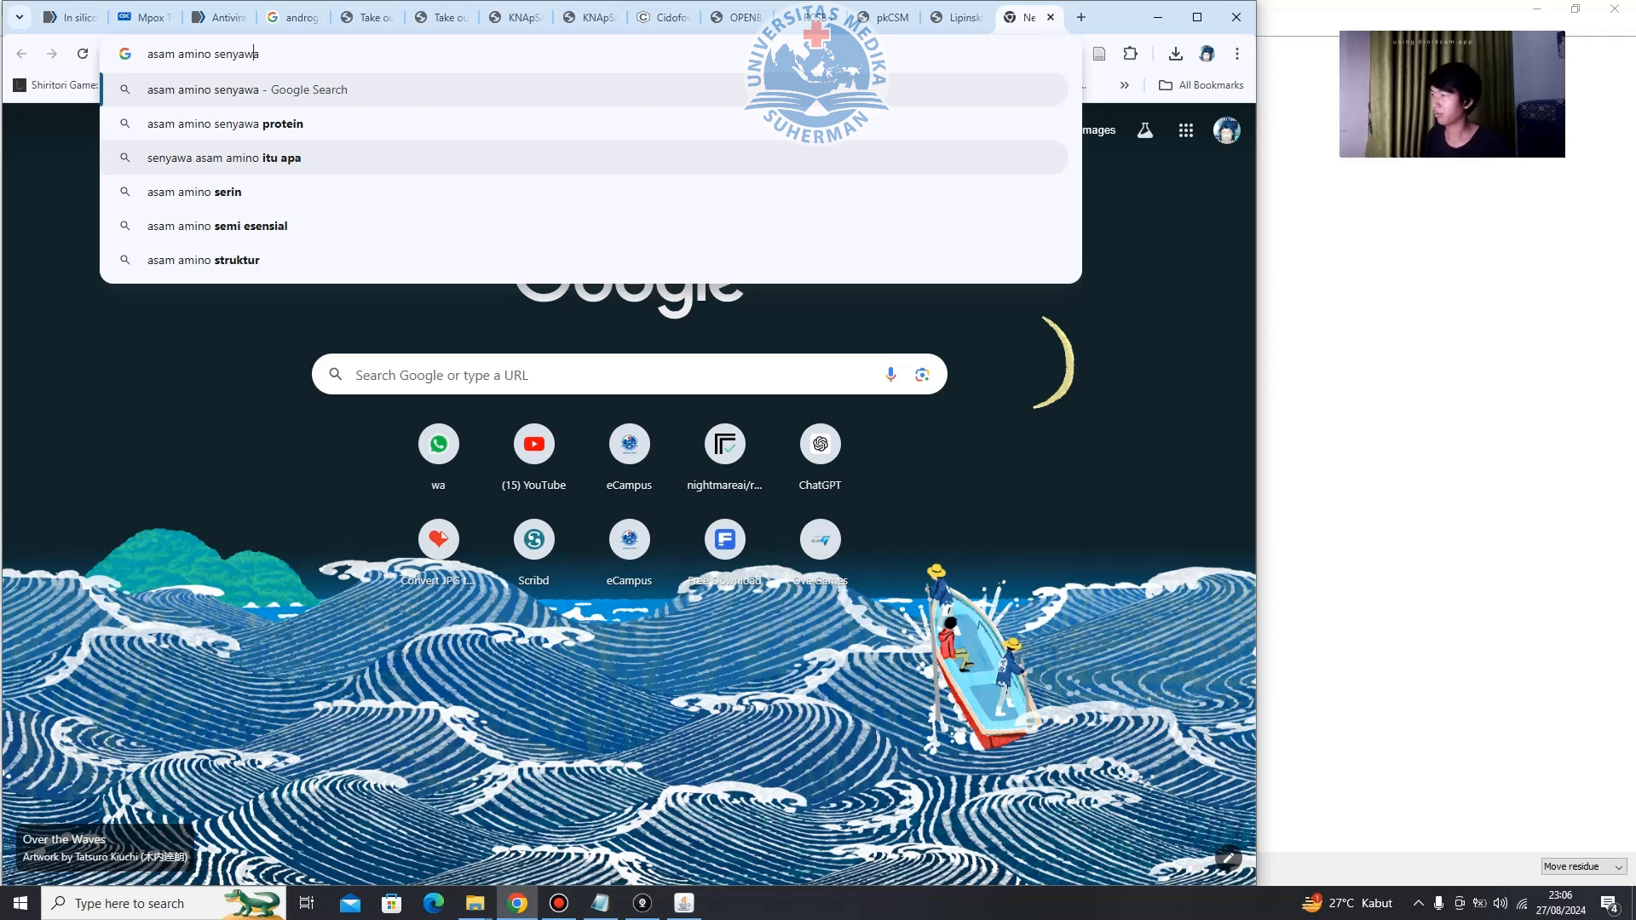
left_click(215, 54)
type("pada")
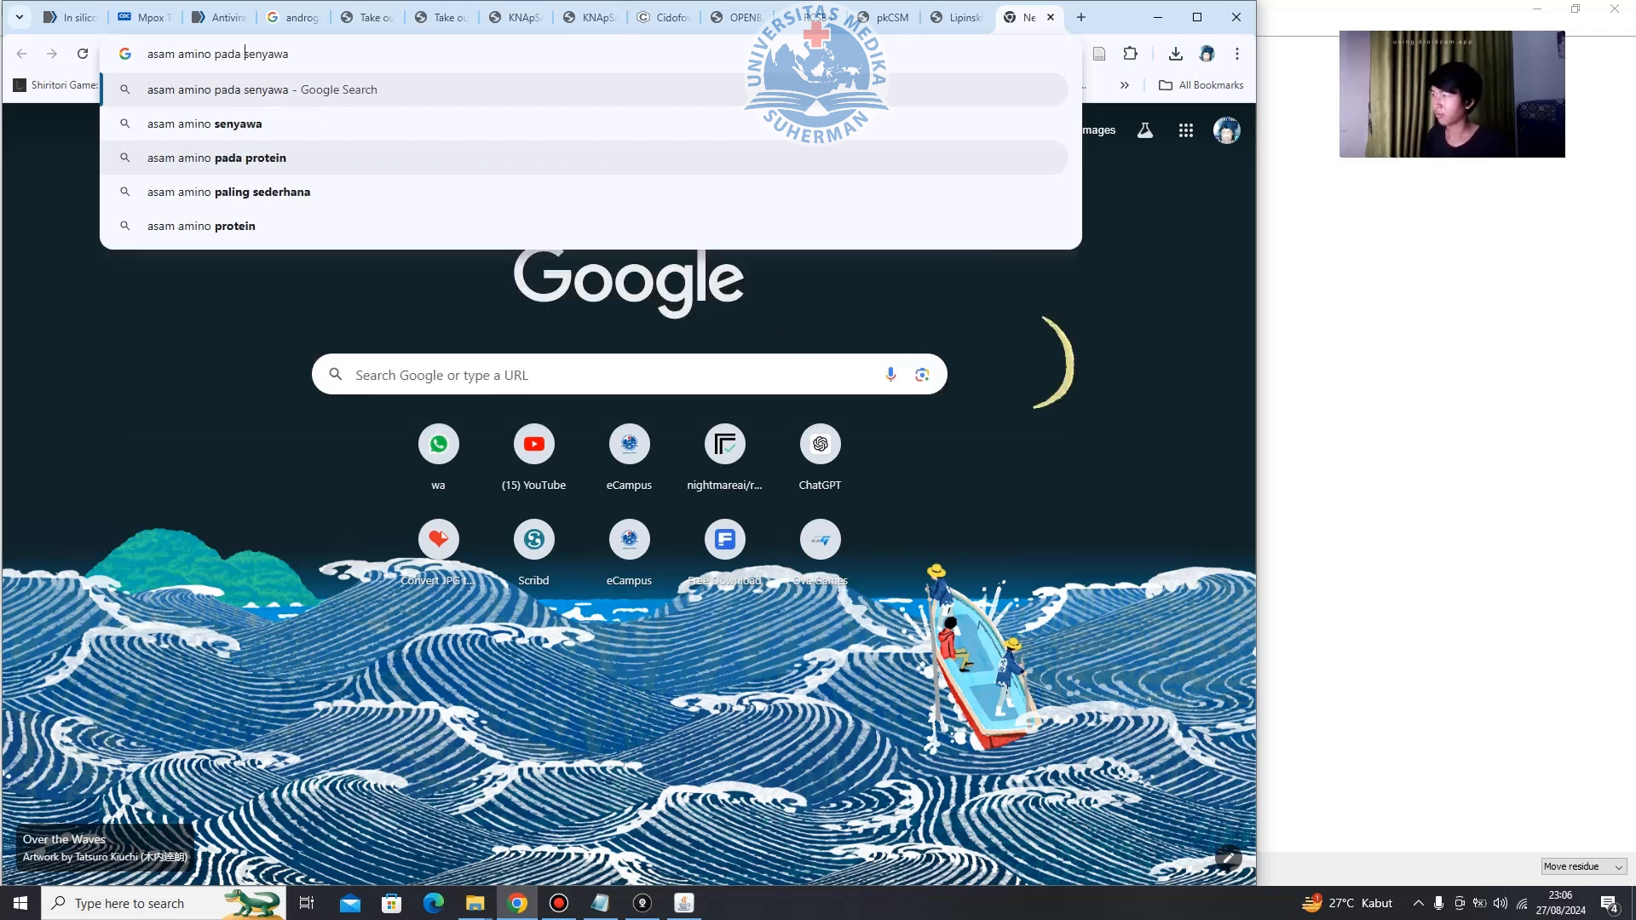
key("Return")
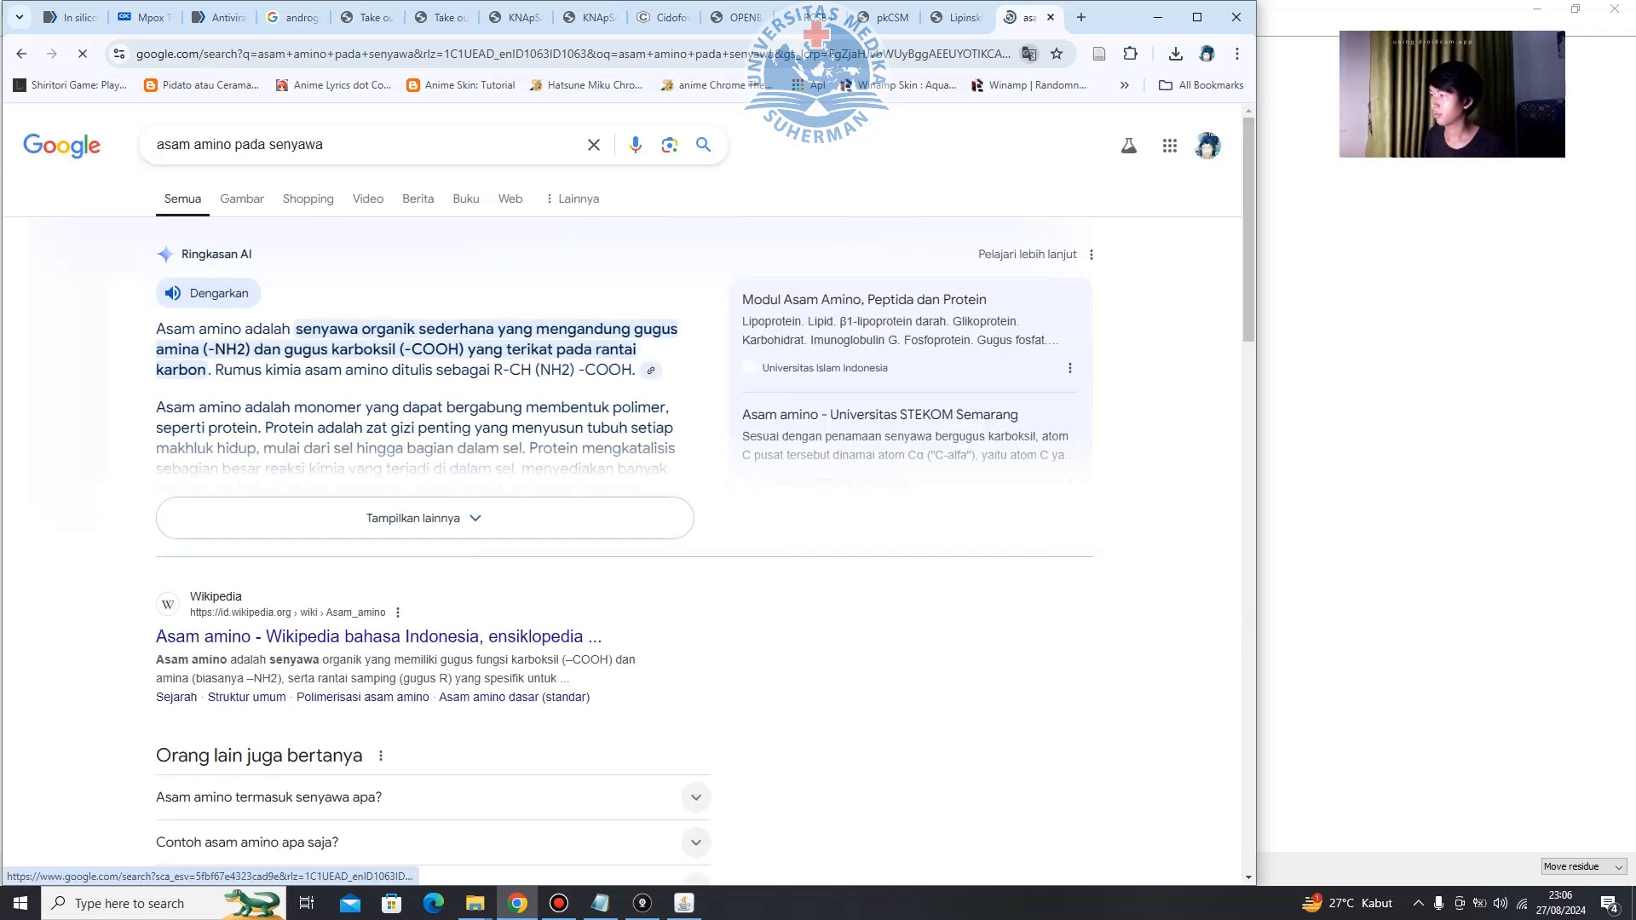
Refine the query to an image search for "tabel asam amino pada senyawa" and enlarge the "Nama-nama asam amino" table.
left_click(242, 199)
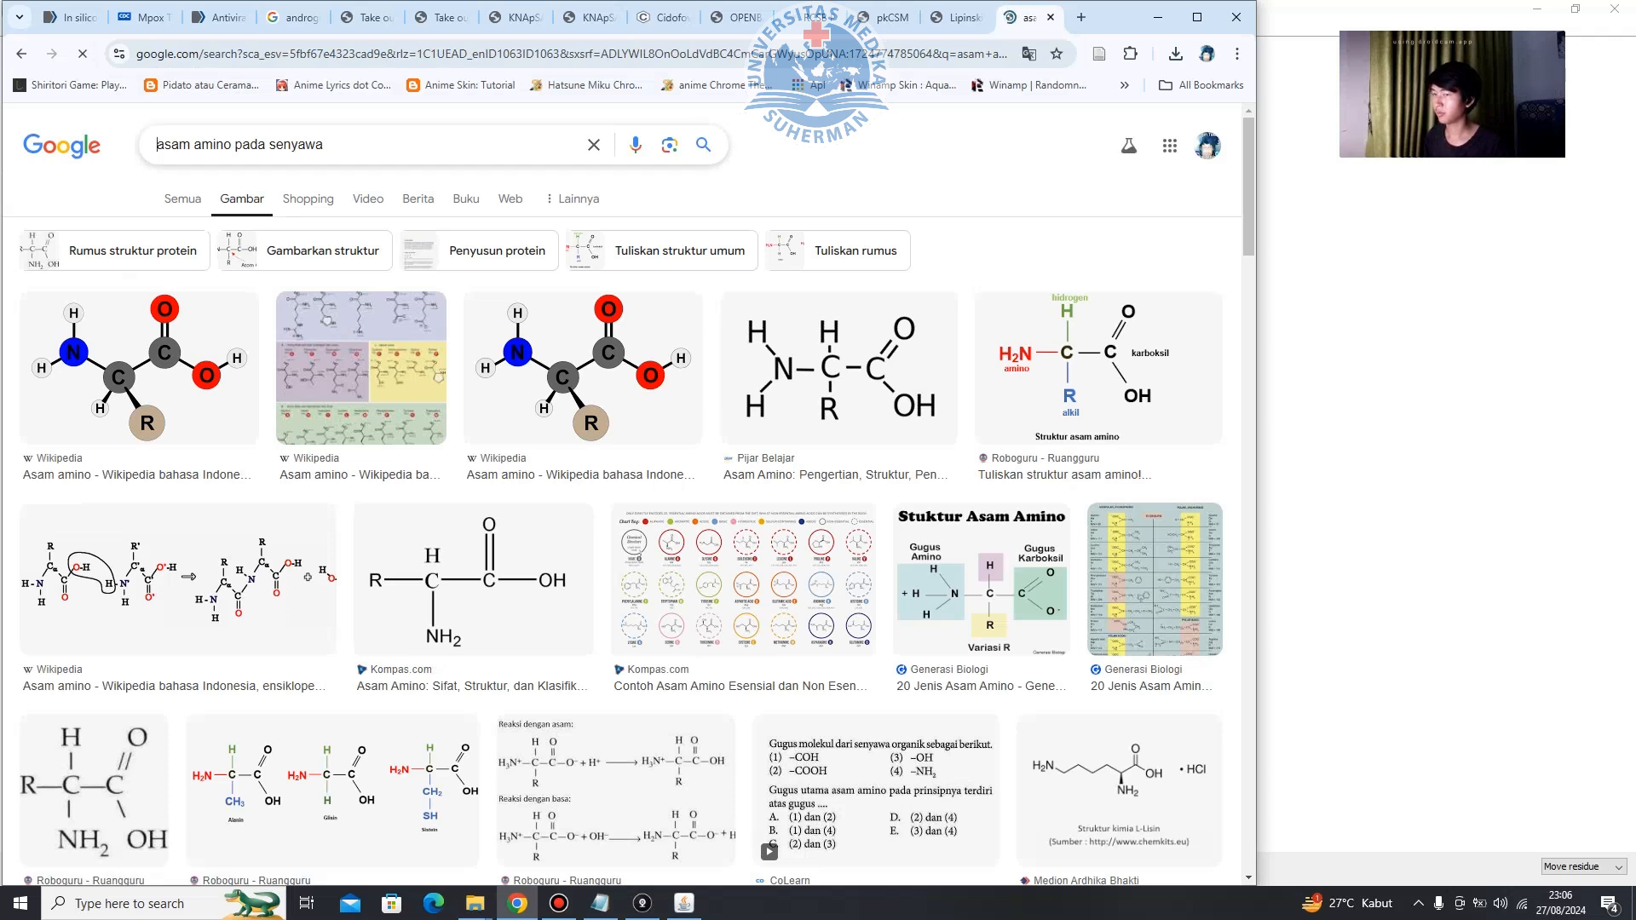
type("tabel")
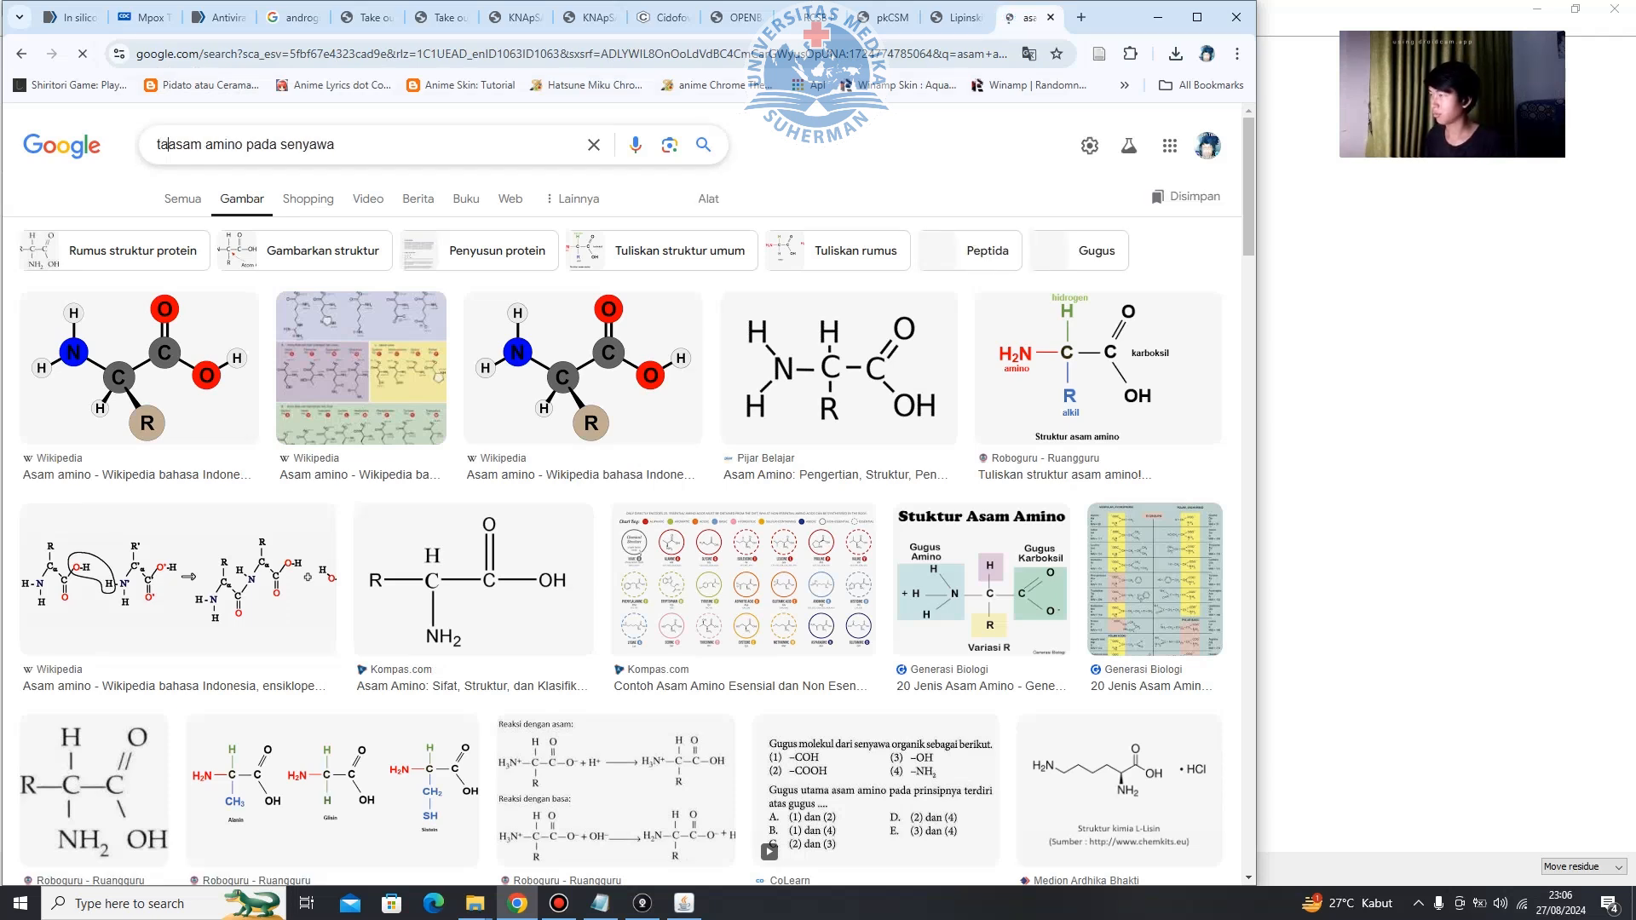
key("Return")
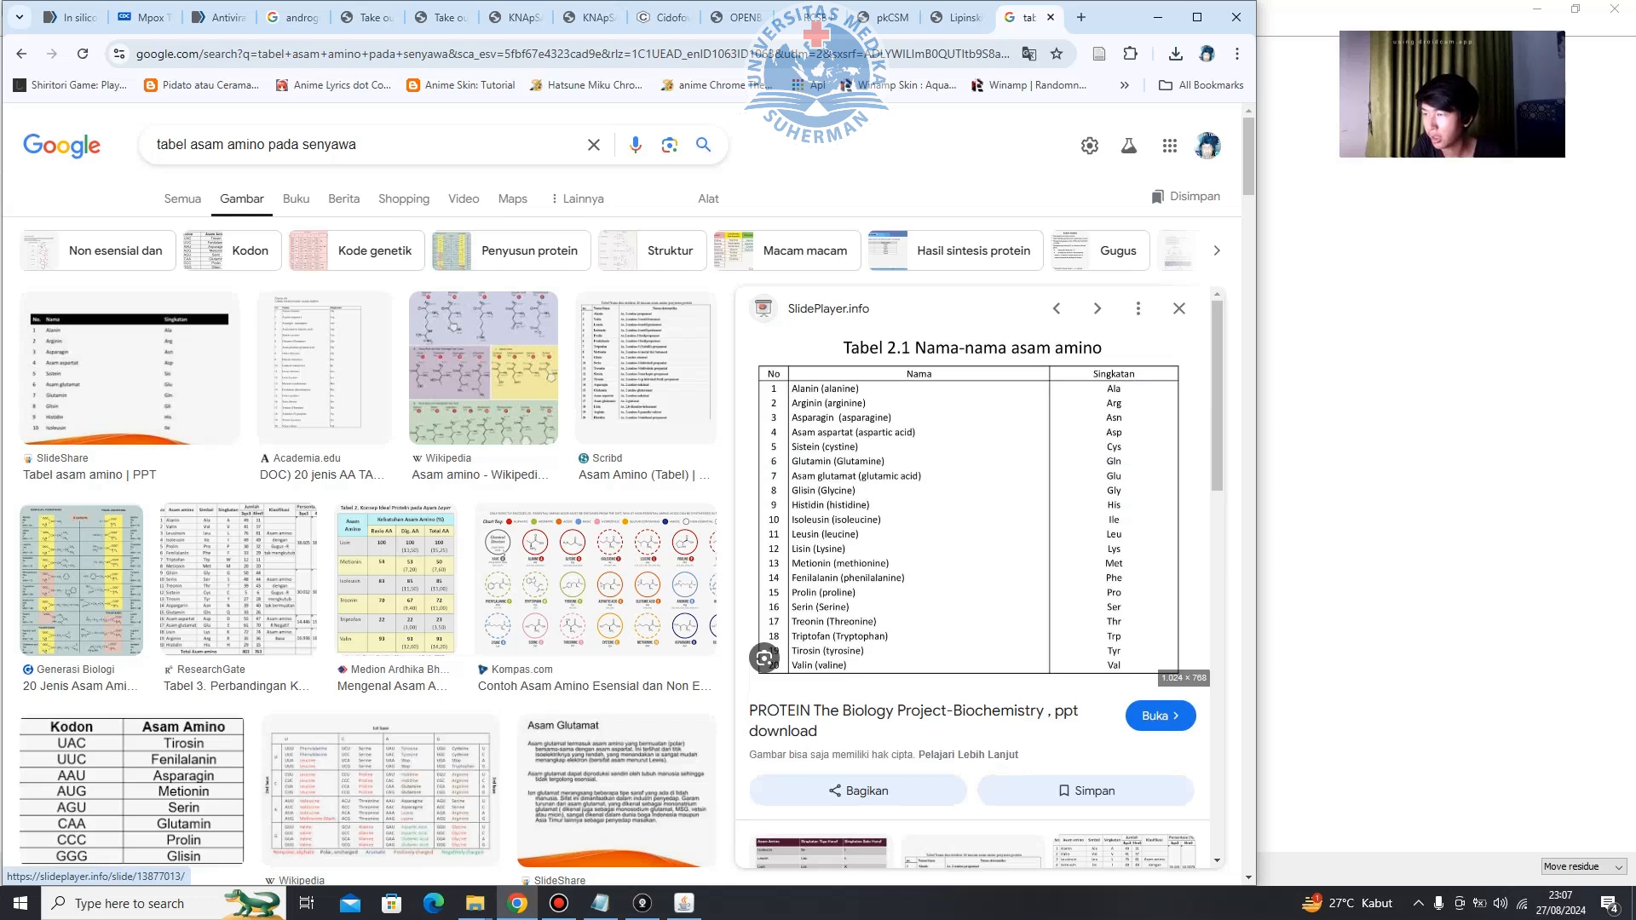
Compare the residue labels in the LigPlot+ diagram with the abbreviations in the amino acid table, ending back in LigPlot+.
key("alt+Tab")
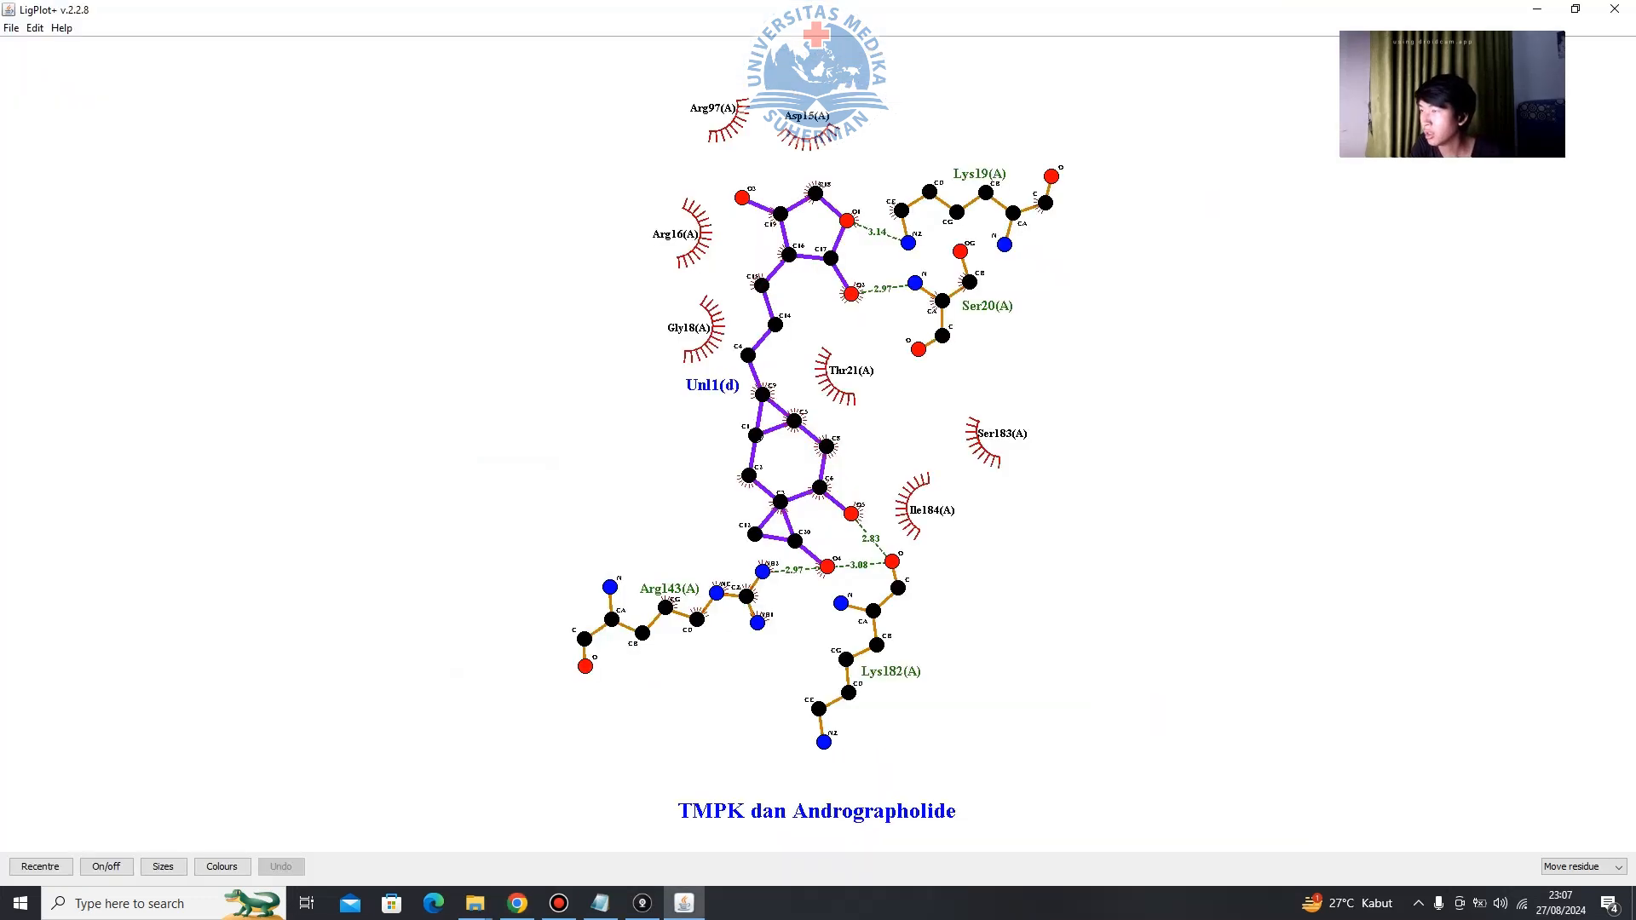
left_click(517, 903)
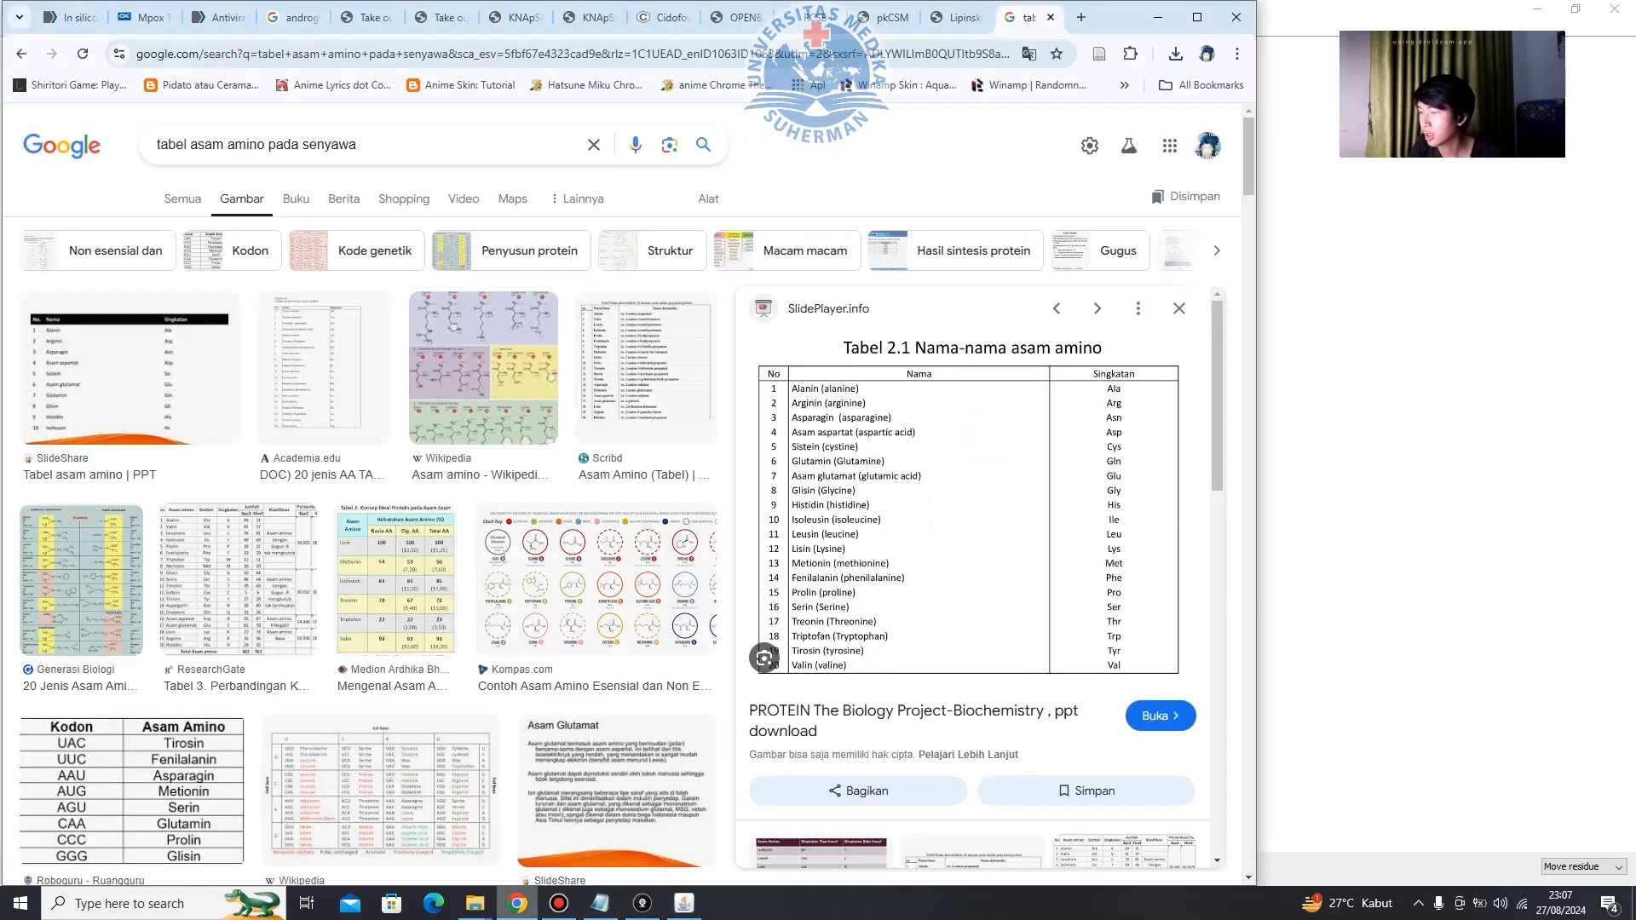
key("alt+Tab")
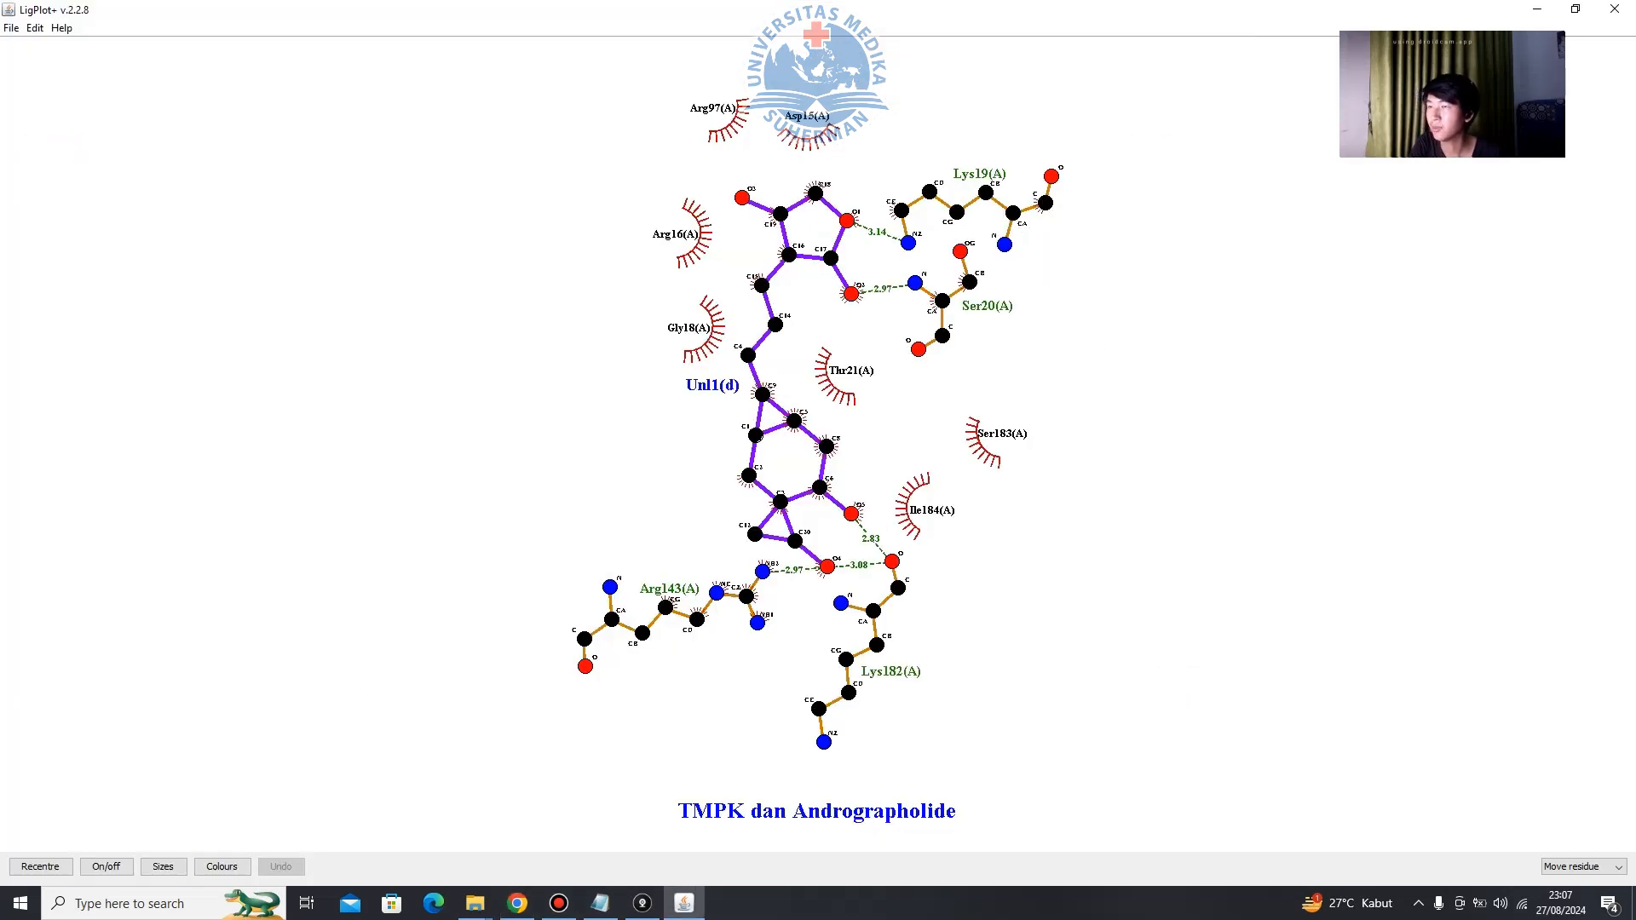
Try the hydrophobic interactions, representative hydrophobic only and double/triple bonds options in the plot's on/off parameters, reset them and close the dialog.
left_click(11, 28)
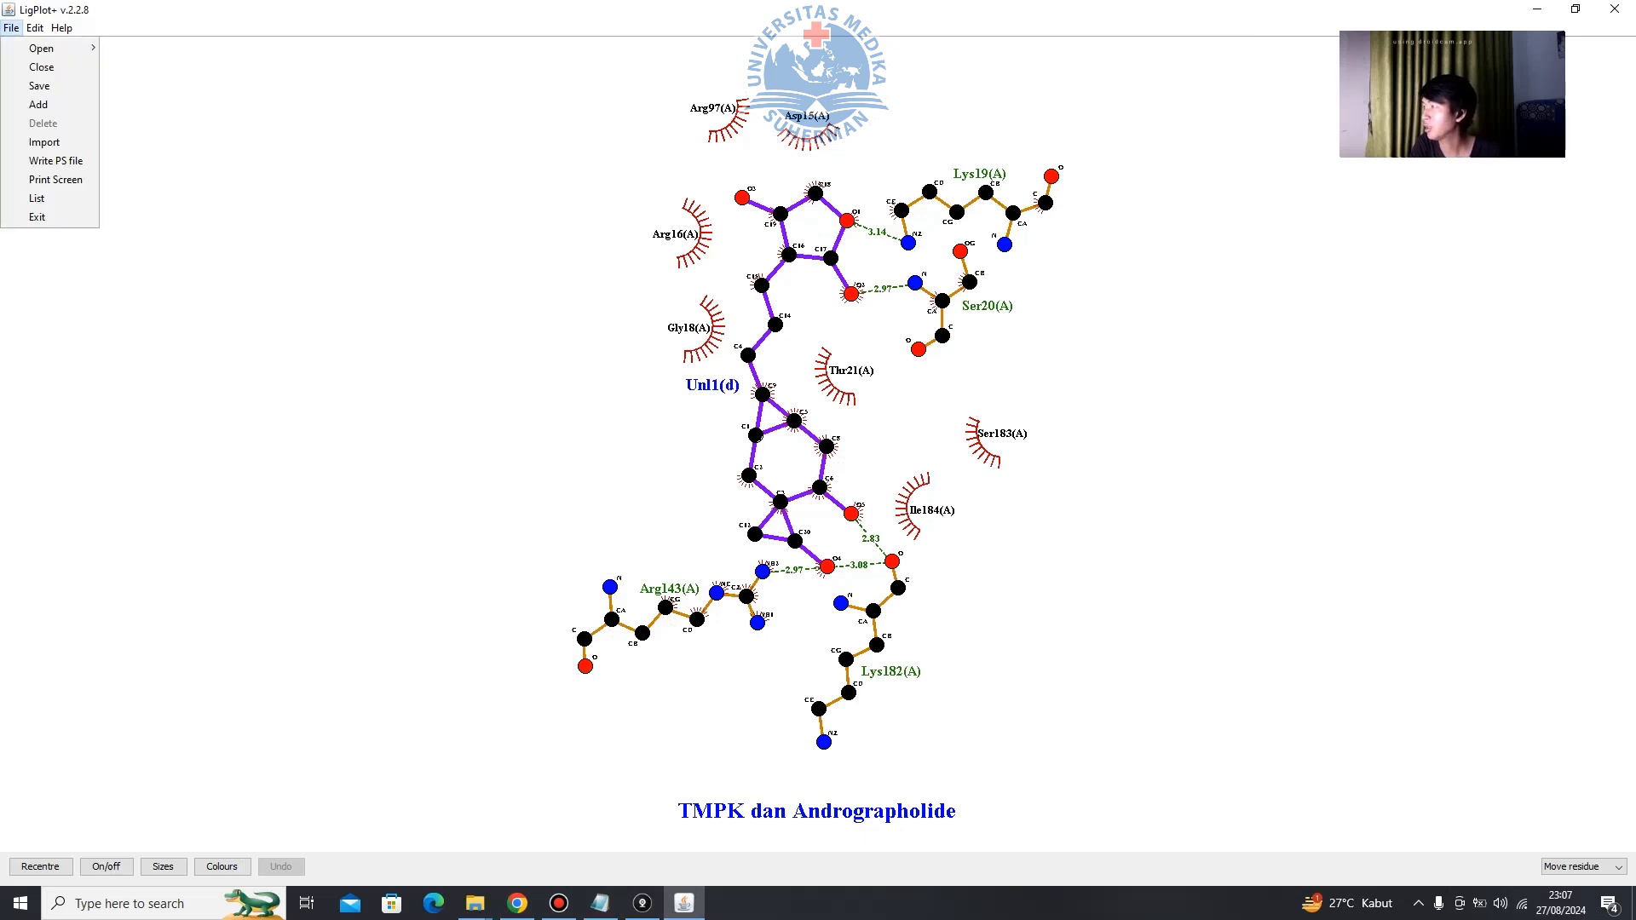
mouse_move(47, 49)
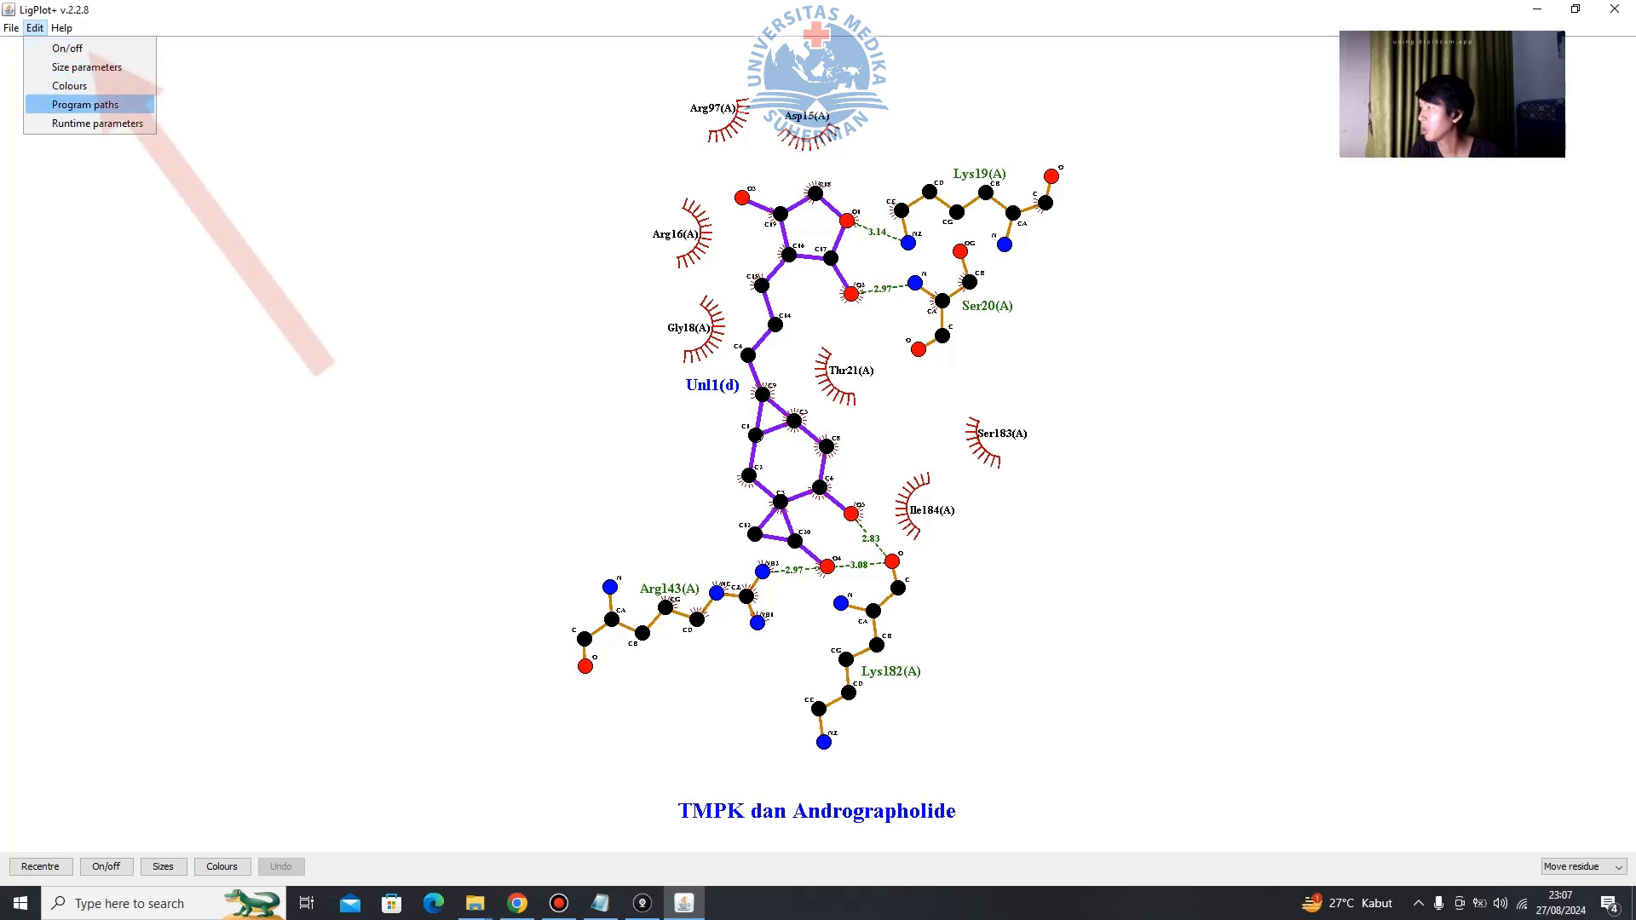
left_click(67, 49)
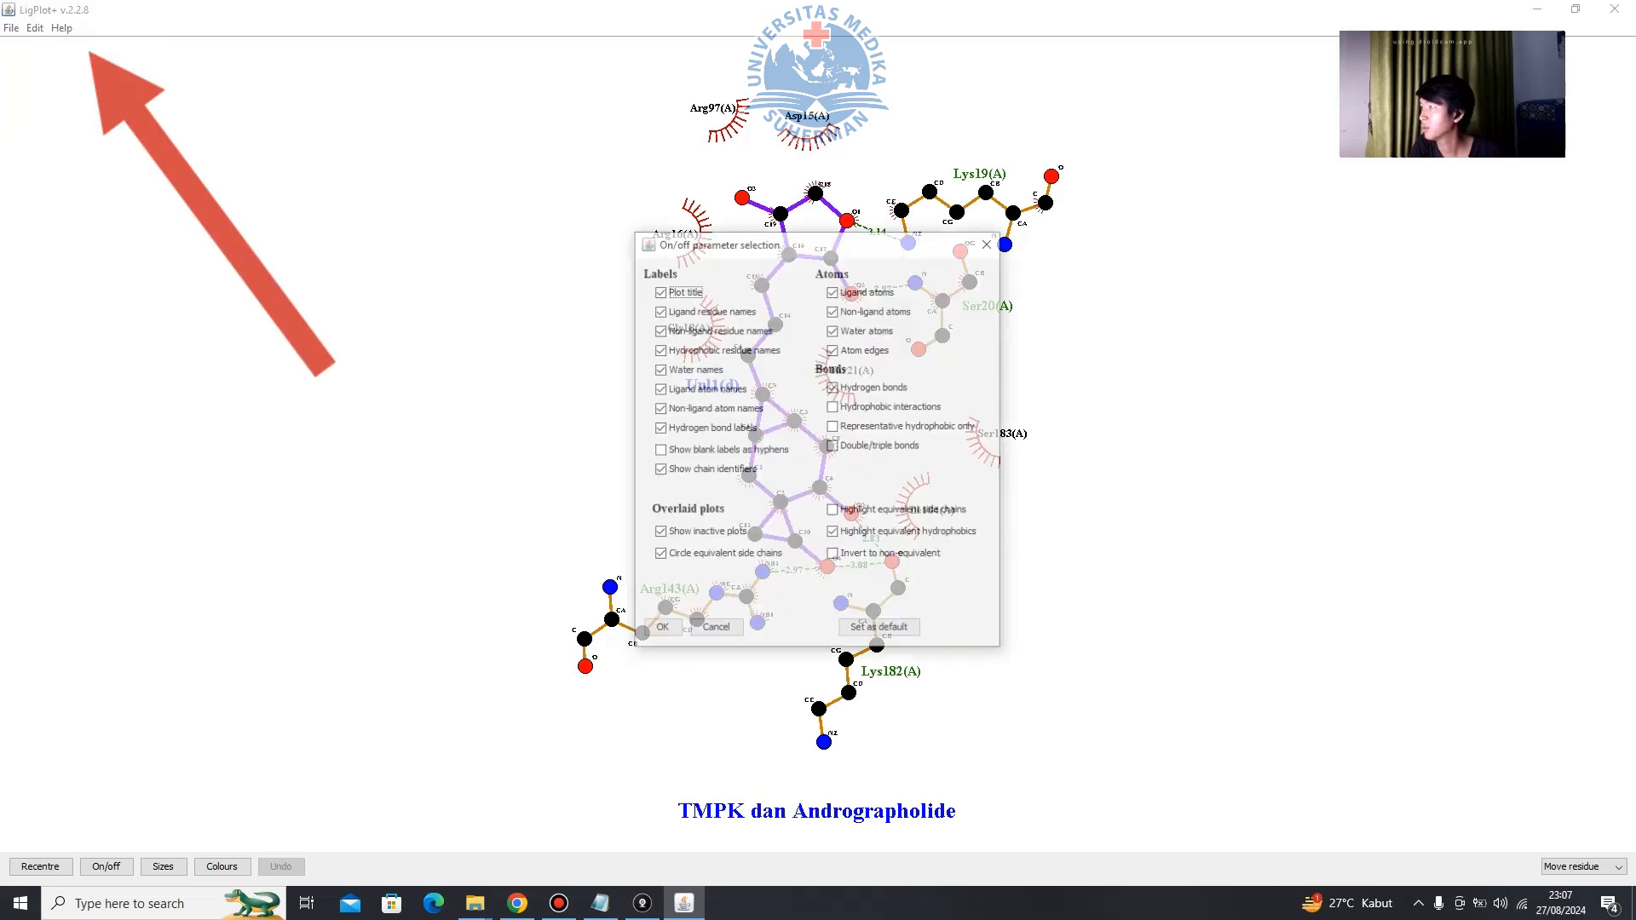
left_click_drag(792, 243, 413, 224)
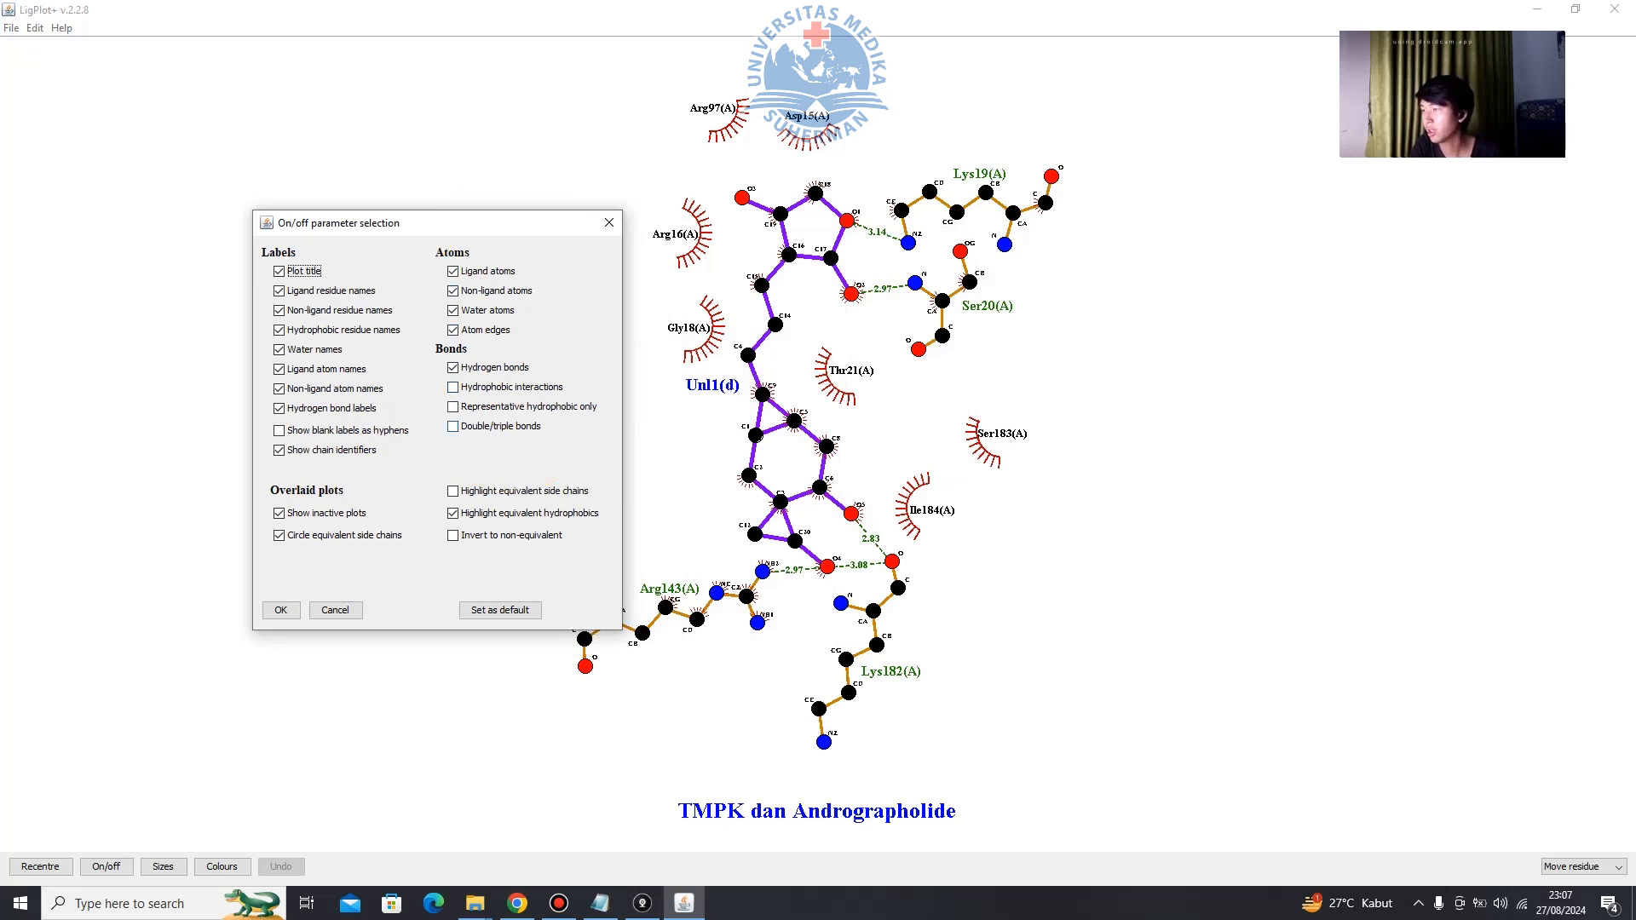
left_click(453, 388)
left_click(452, 408)
left_click(453, 427)
left_click(453, 407)
left_click(453, 427)
left_click(452, 388)
left_click_drag(477, 224, 321, 167)
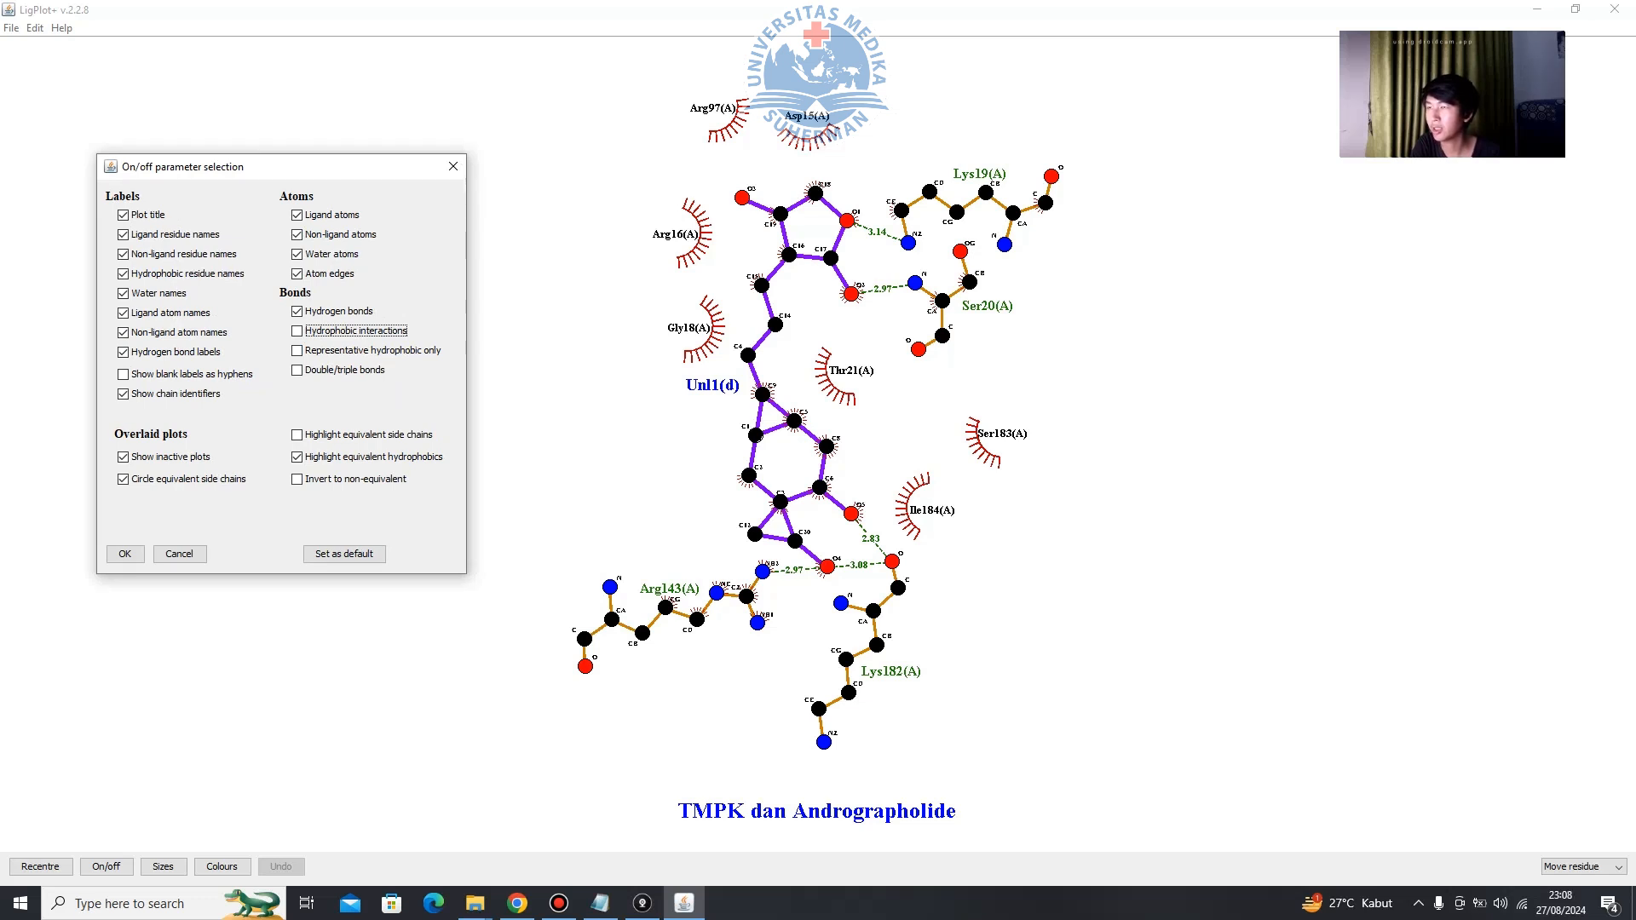
left_click(452, 167)
Open Snipping Tool and capture the whole TMPK dan Andrographolide interaction diagram, including its title.
left_click(136, 903)
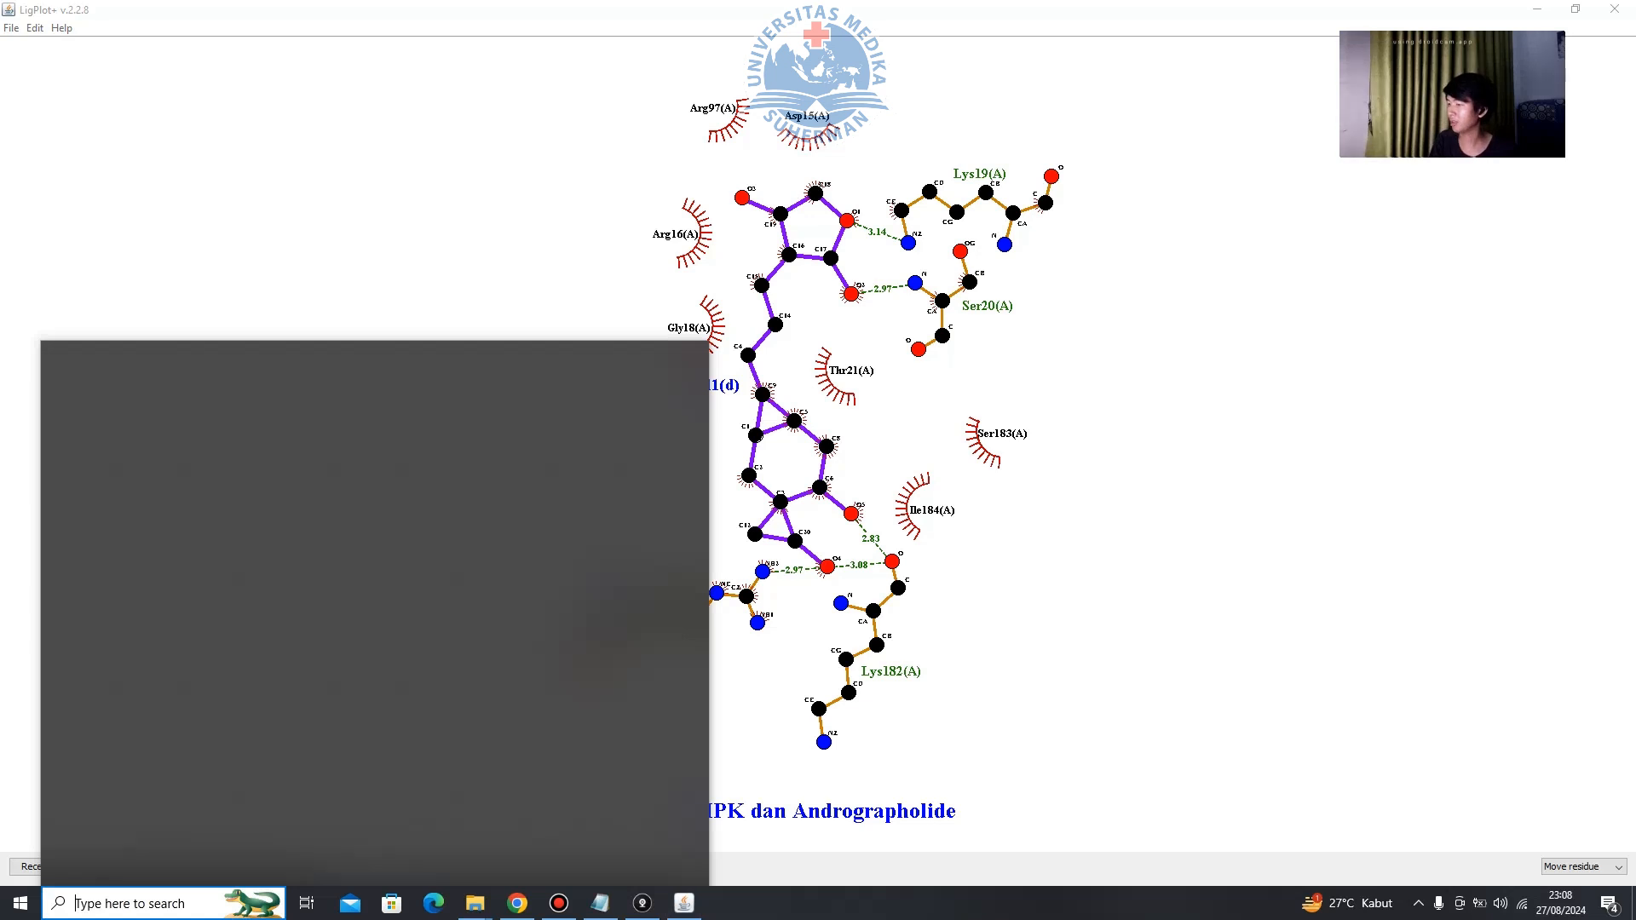
type("sn")
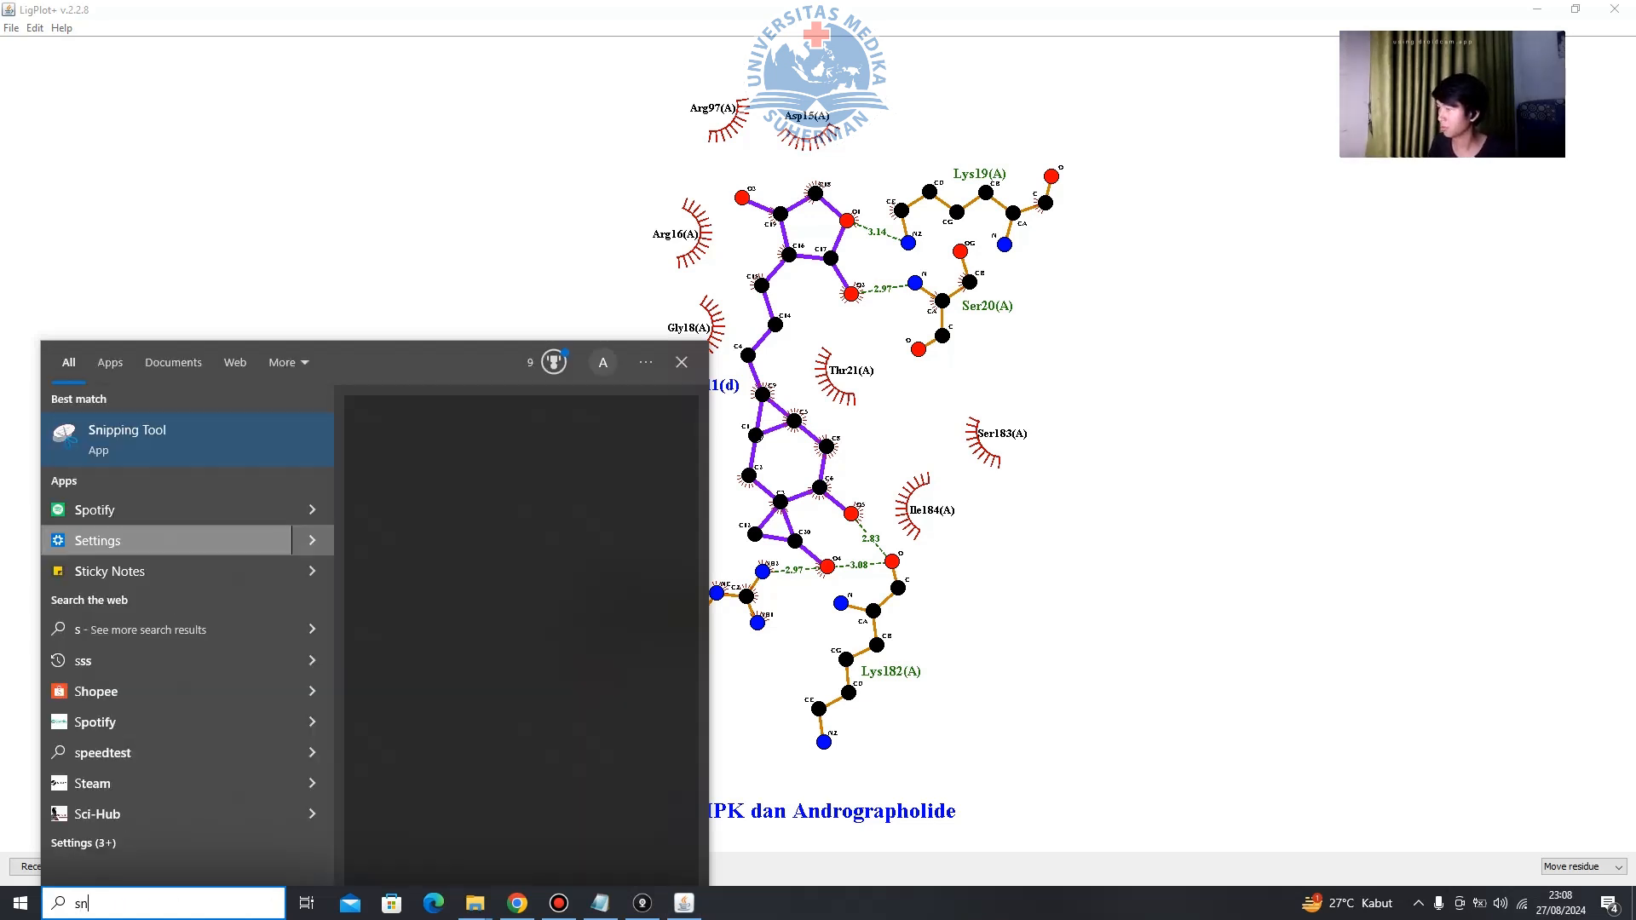
key("Return")
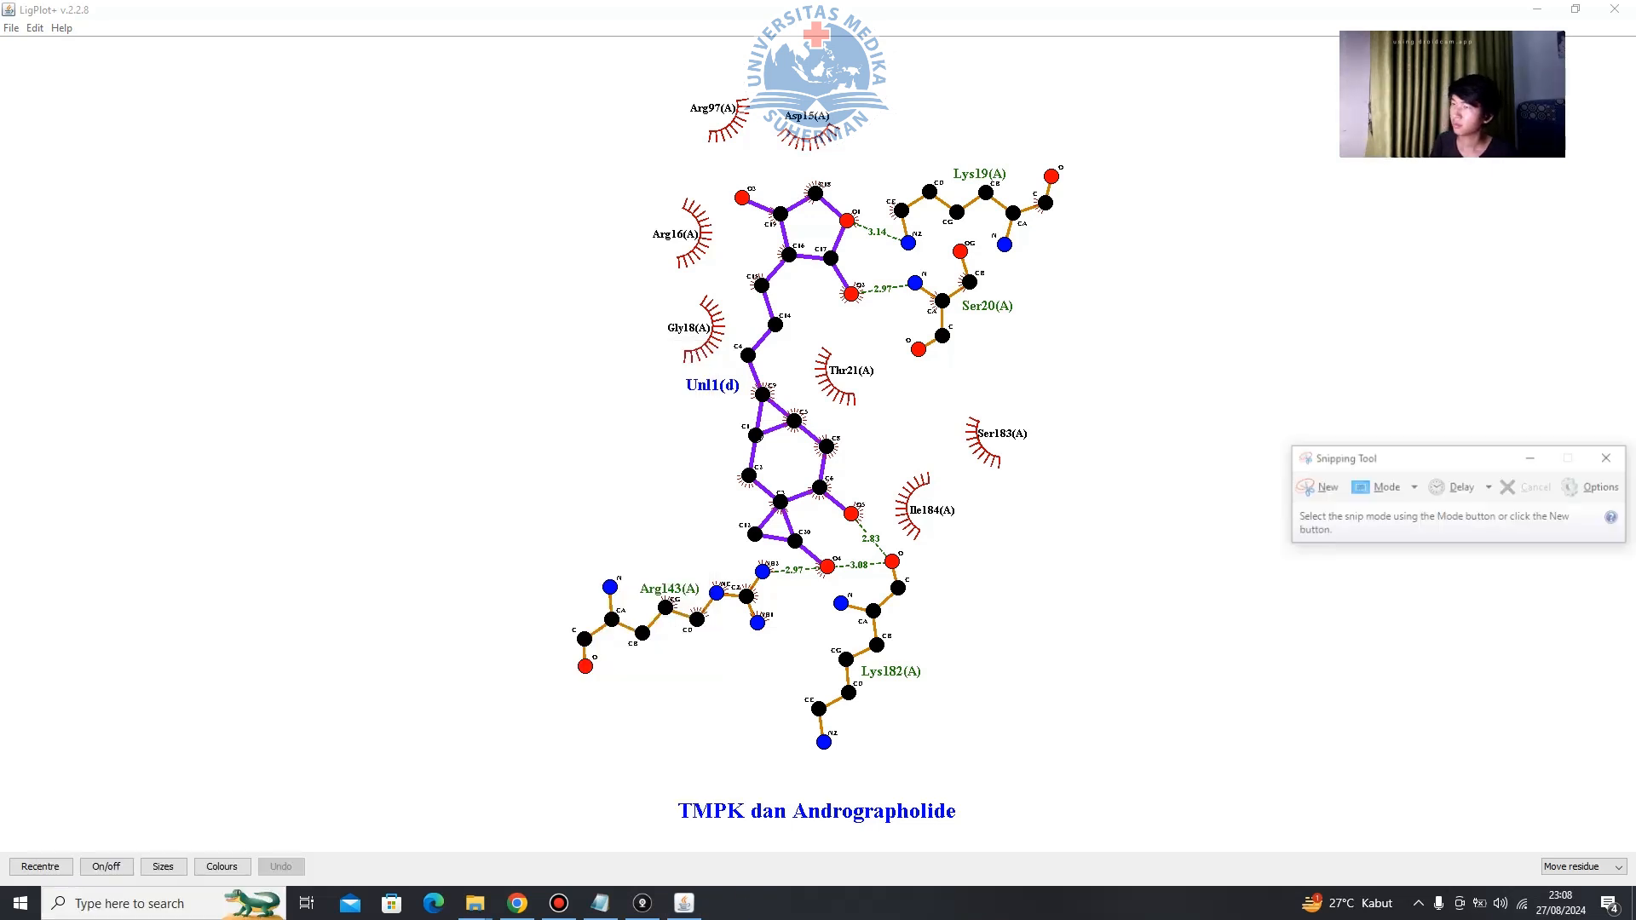
key("ctrl+n")
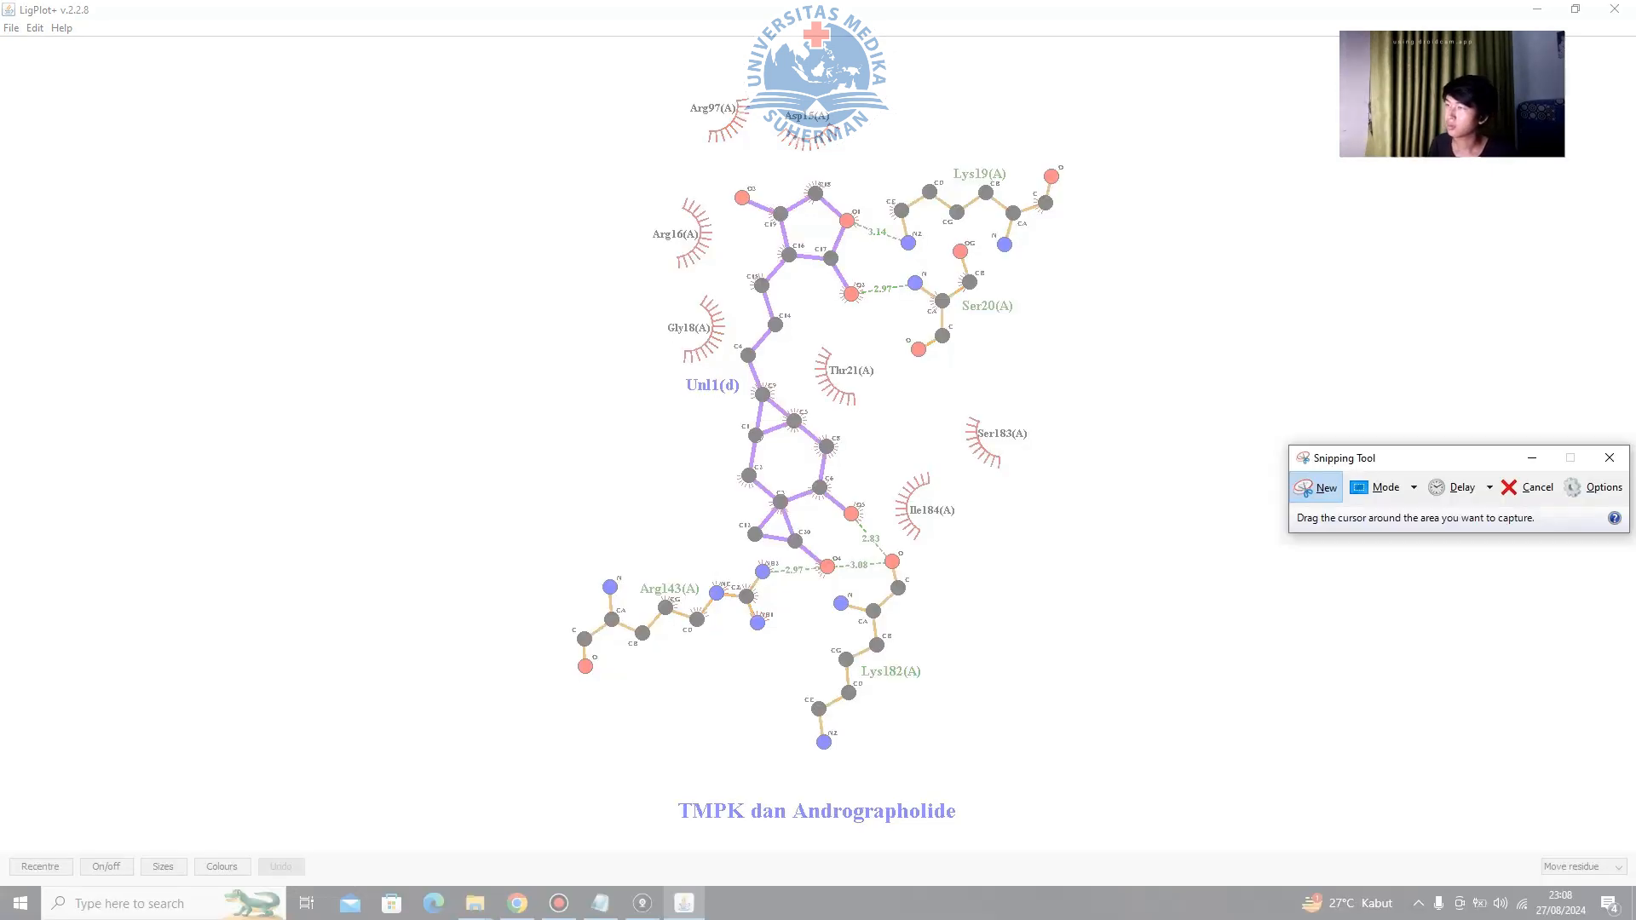
left_click_drag(460, 56, 1167, 833)
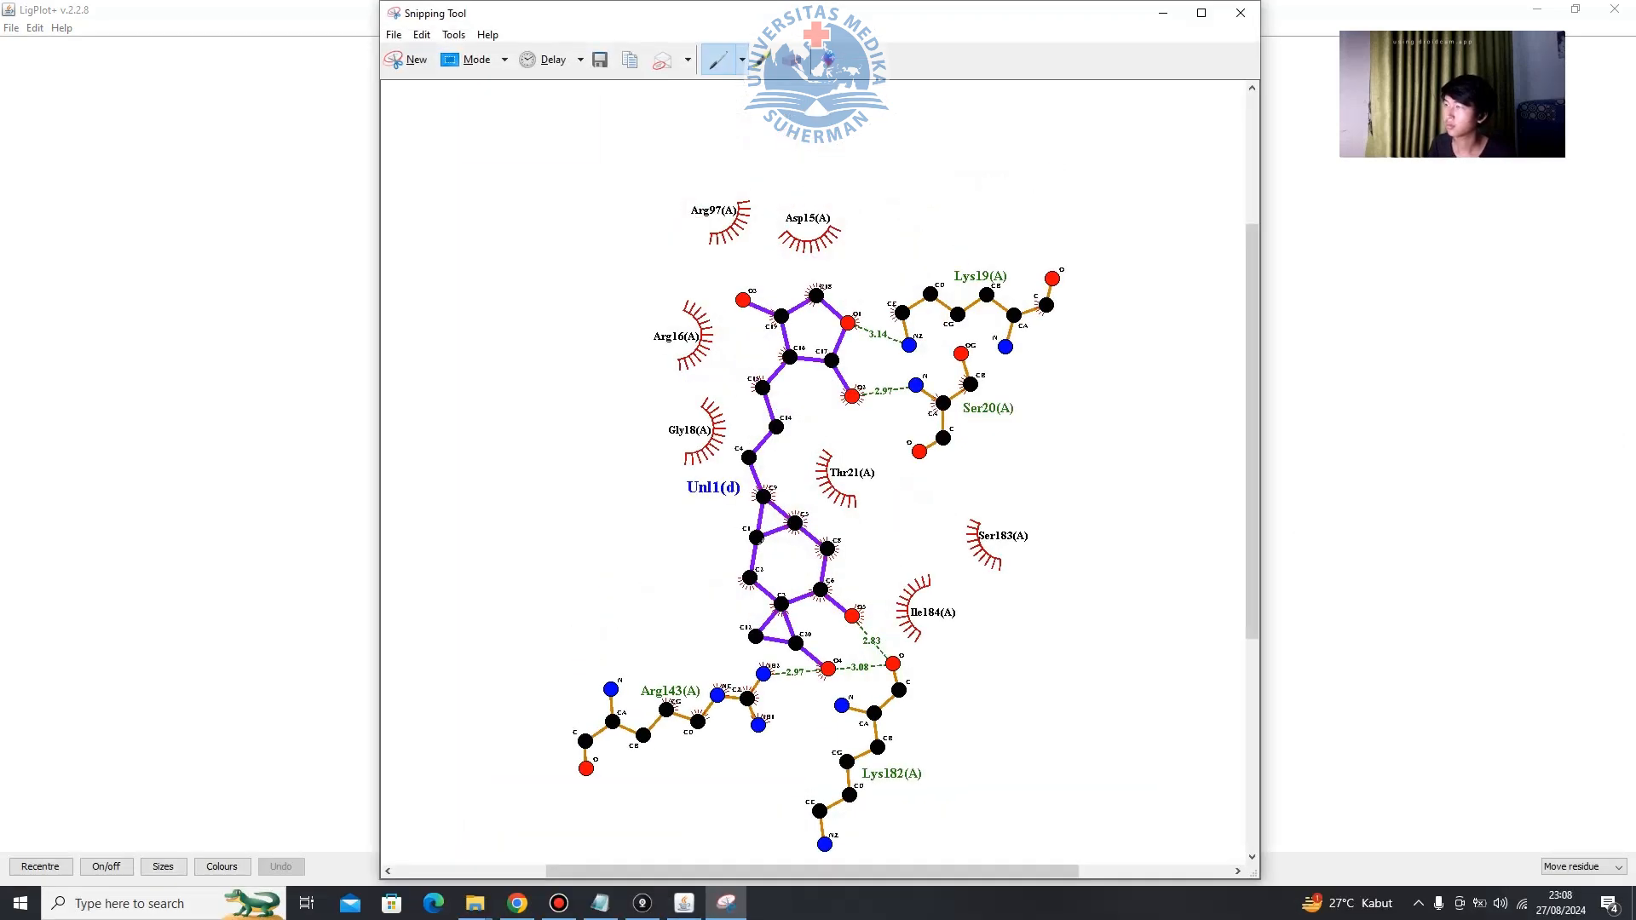
Save the snip as a PNG named "TMPK dan Andrographolide" in the LigPlot folder under visualisasi, and minimize Snipping Tool.
left_click(393, 35)
left_click(431, 78)
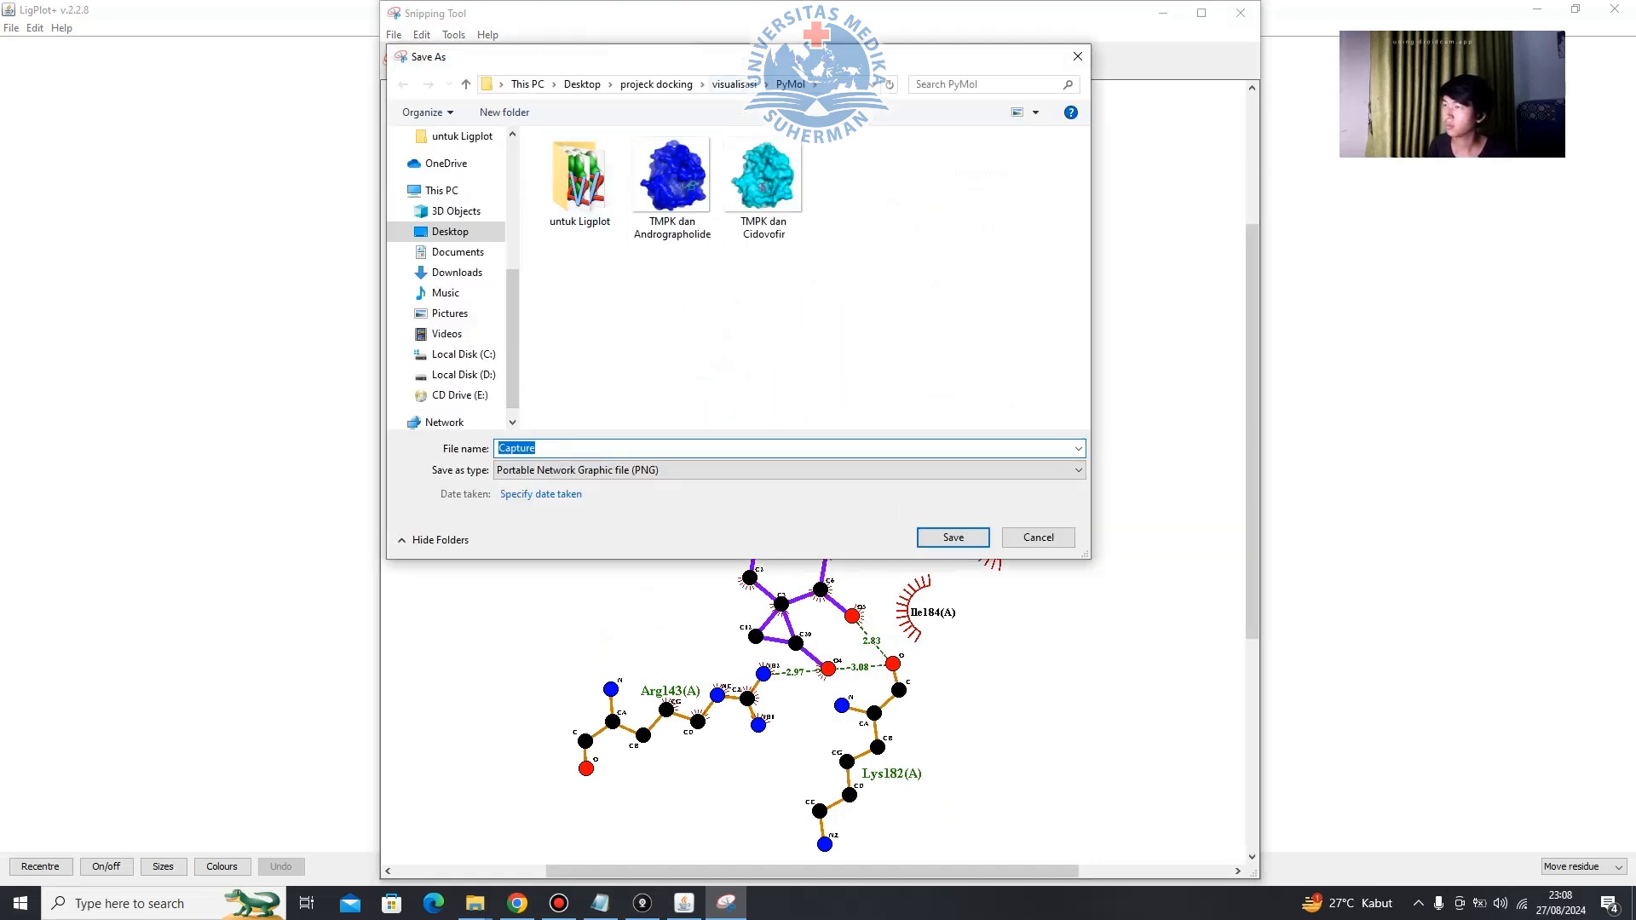
left_click(734, 84)
left_click(589, 179)
double_click(588, 161)
left_click(588, 448)
type("TMPK dan Andrographolide")
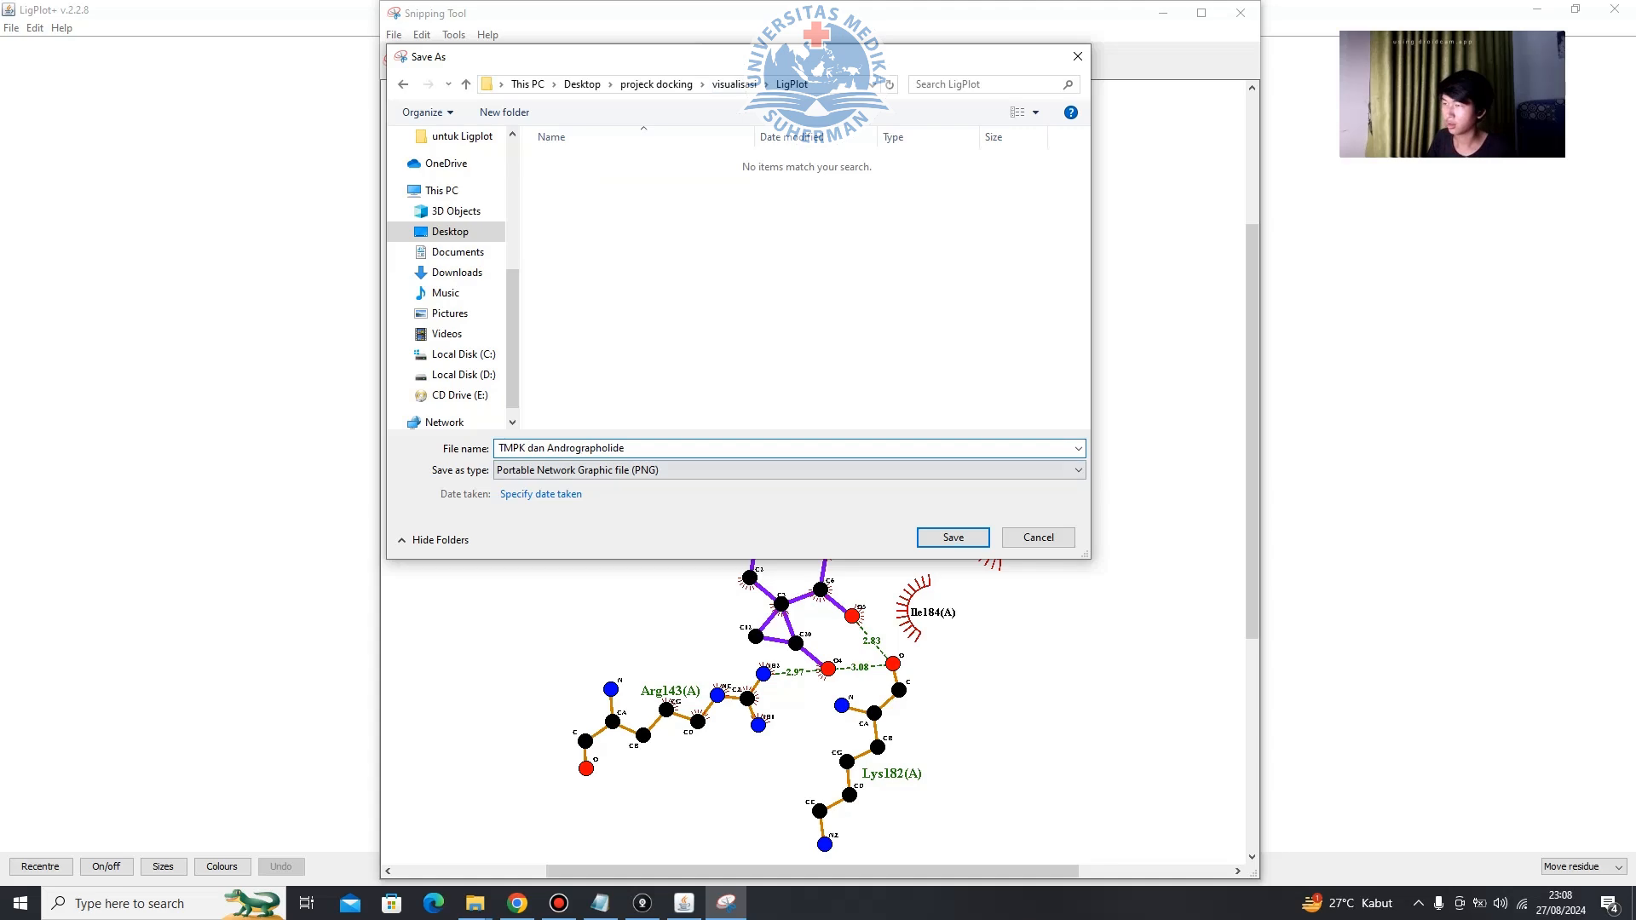
key("Return")
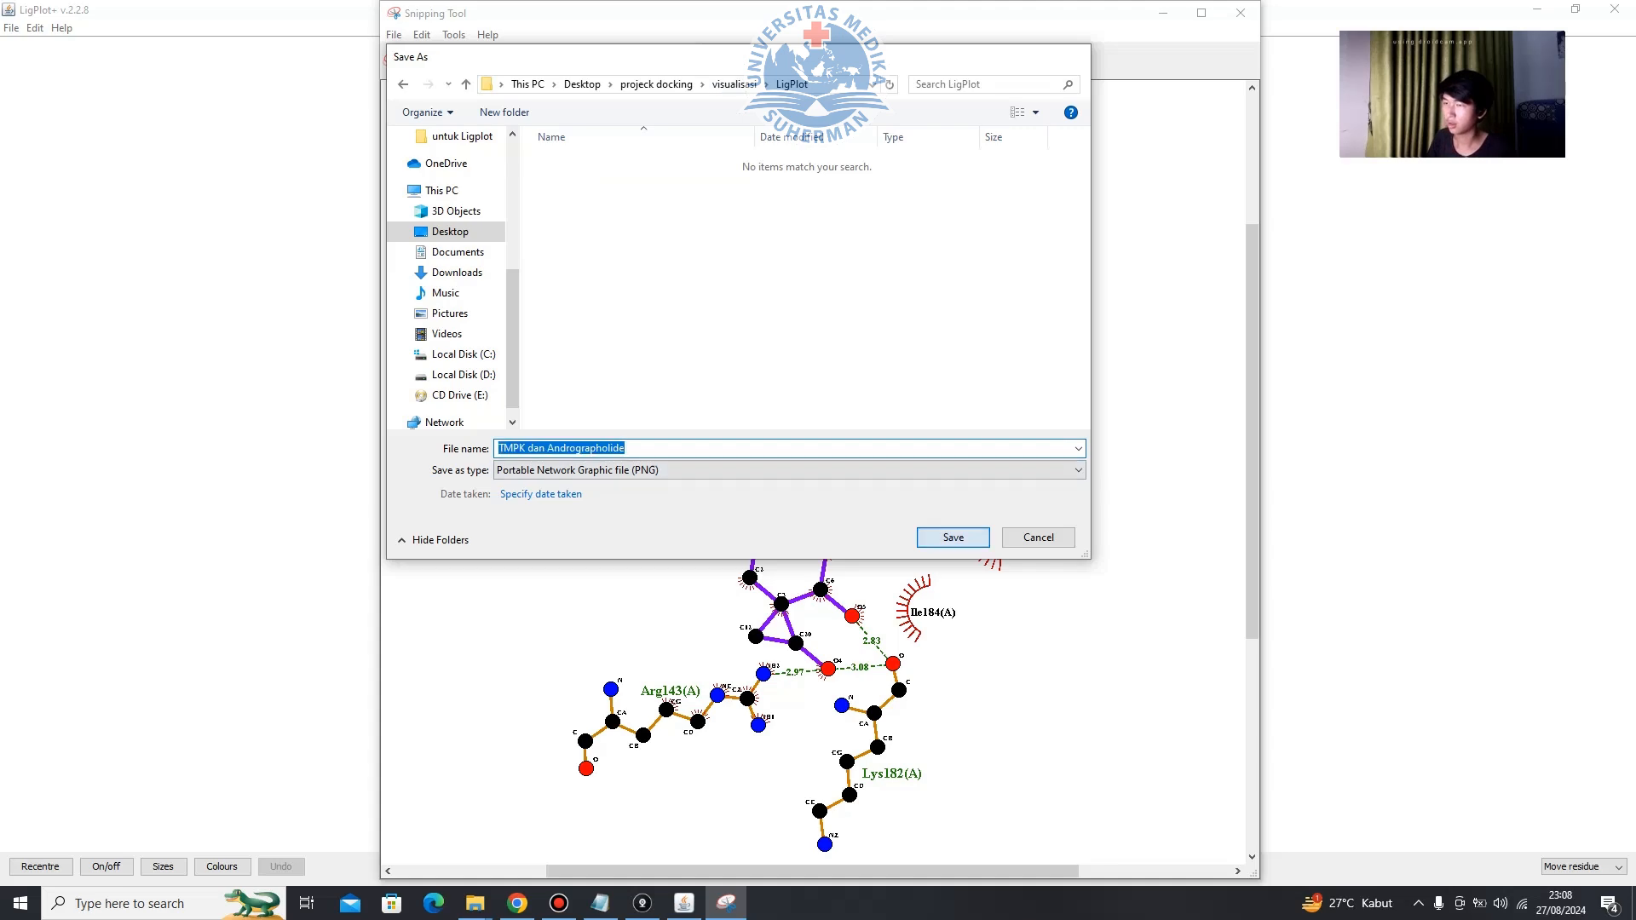
left_click(1163, 13)
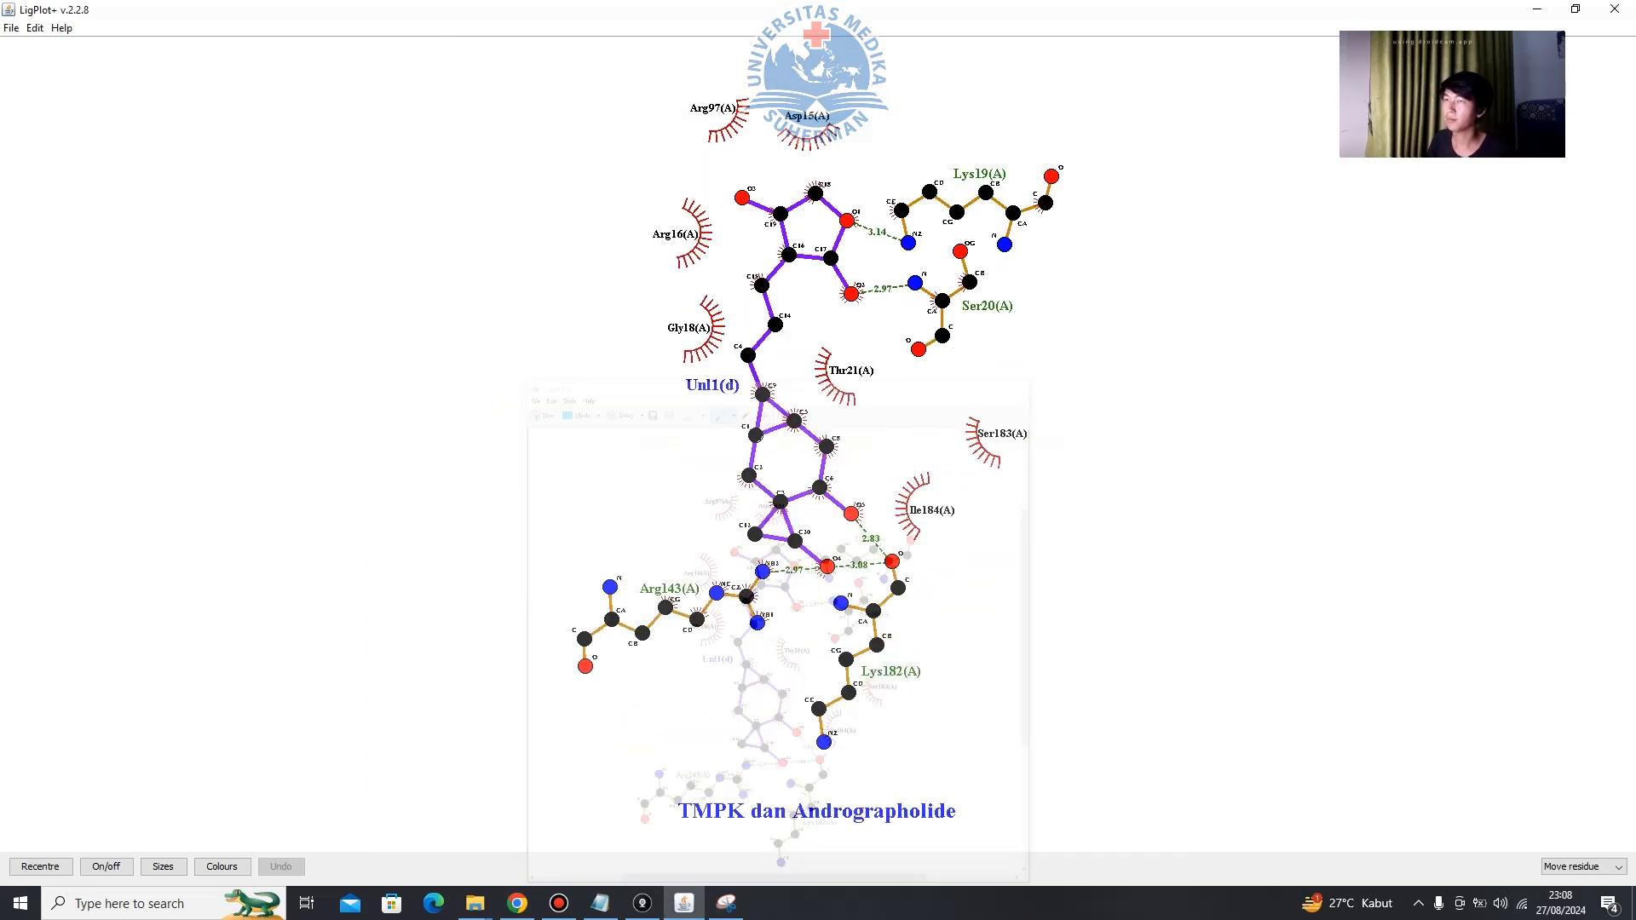
Replace the current plot, without saving it, with the "TMPK dan Cidovofir" PDB file and run LIGPLOT on its ligand.
left_click(11, 27)
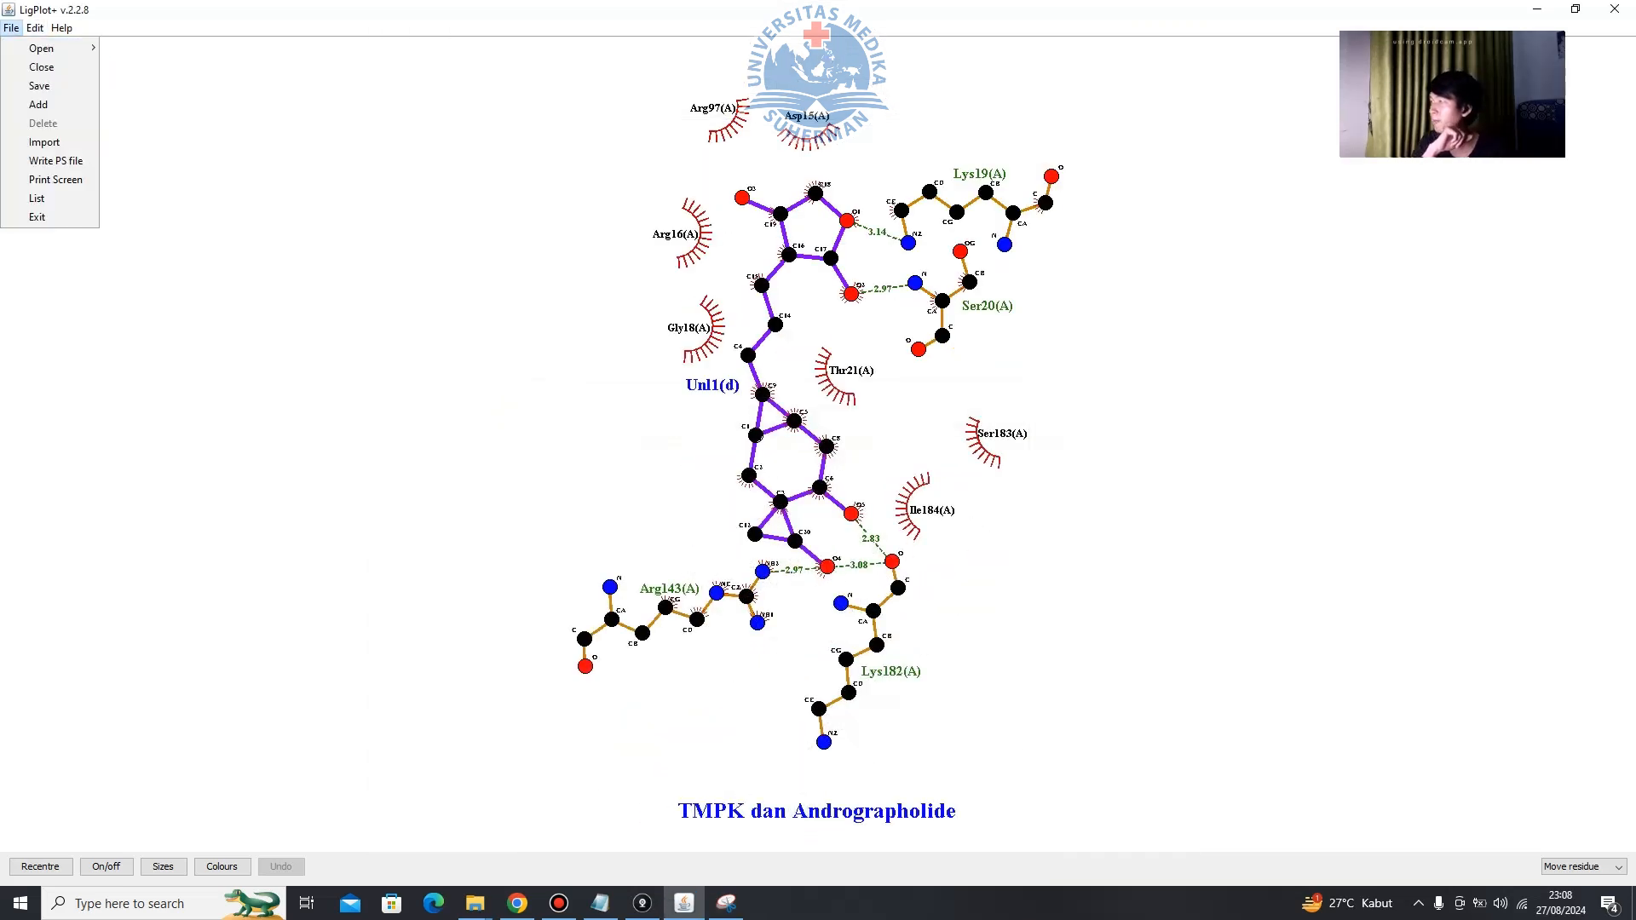
mouse_move(51, 49)
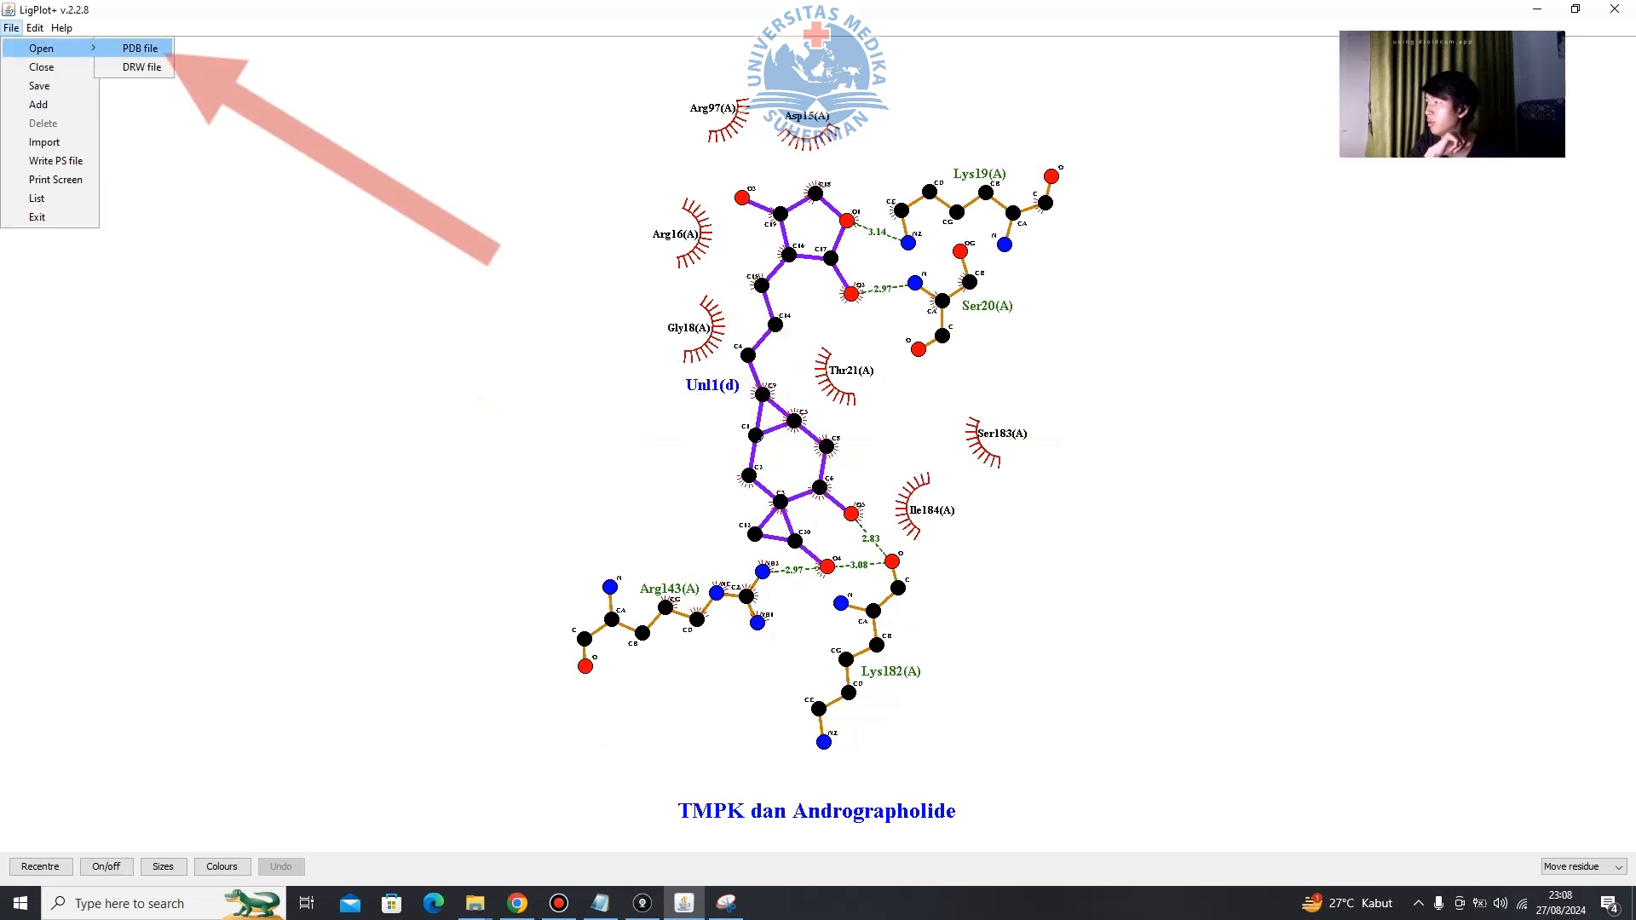
left_click(139, 49)
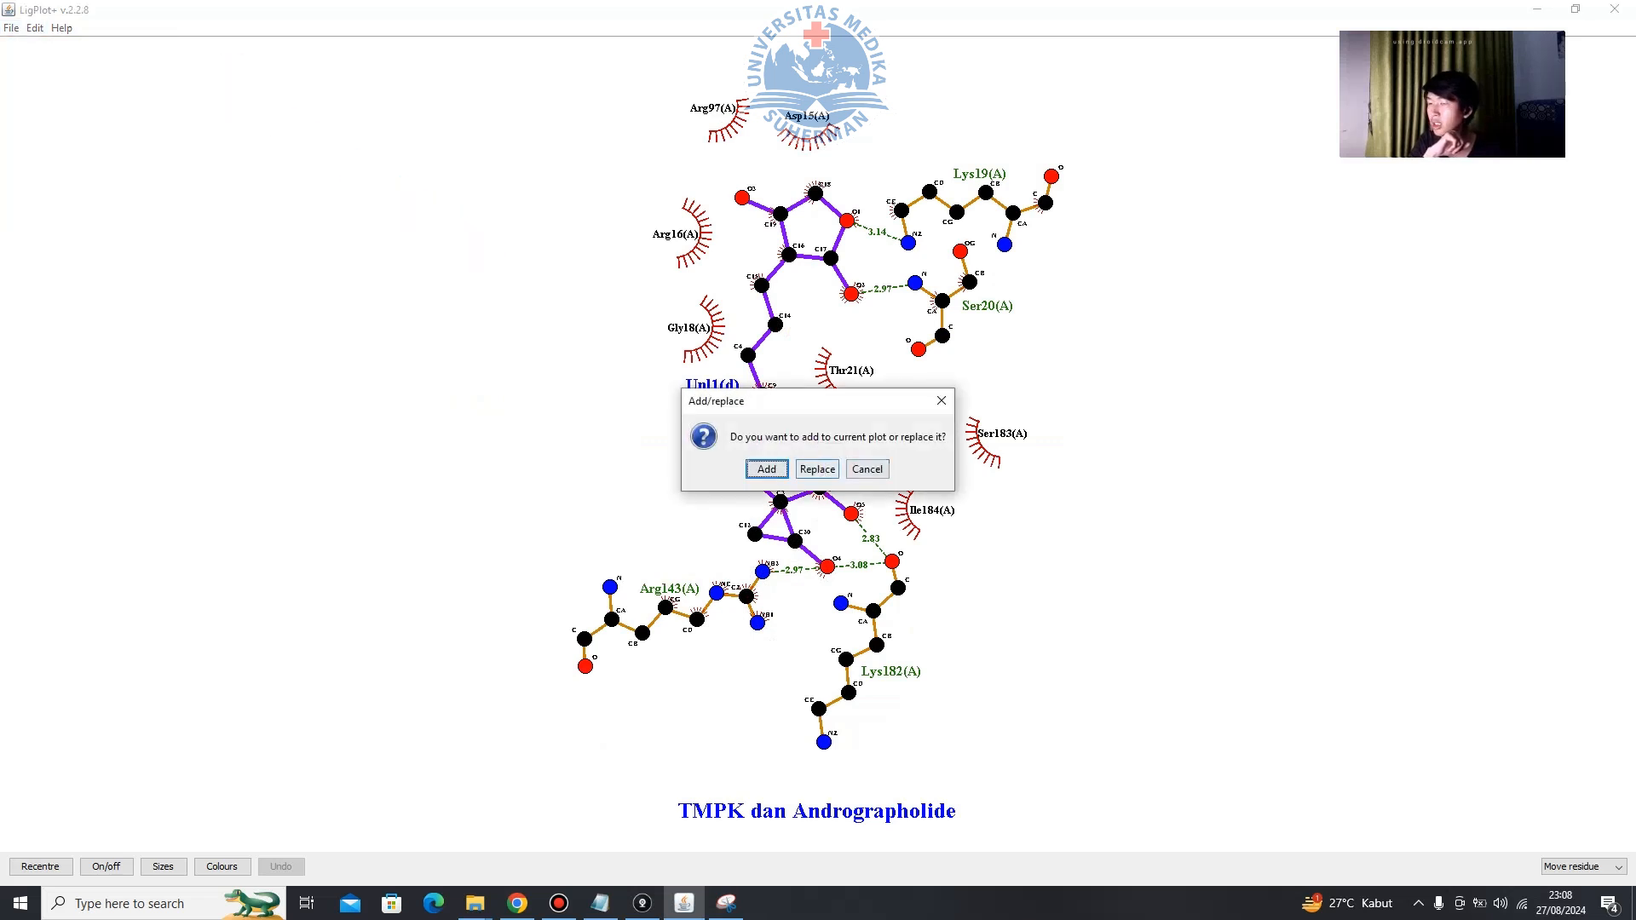
left_click_drag(817, 401, 629, 393)
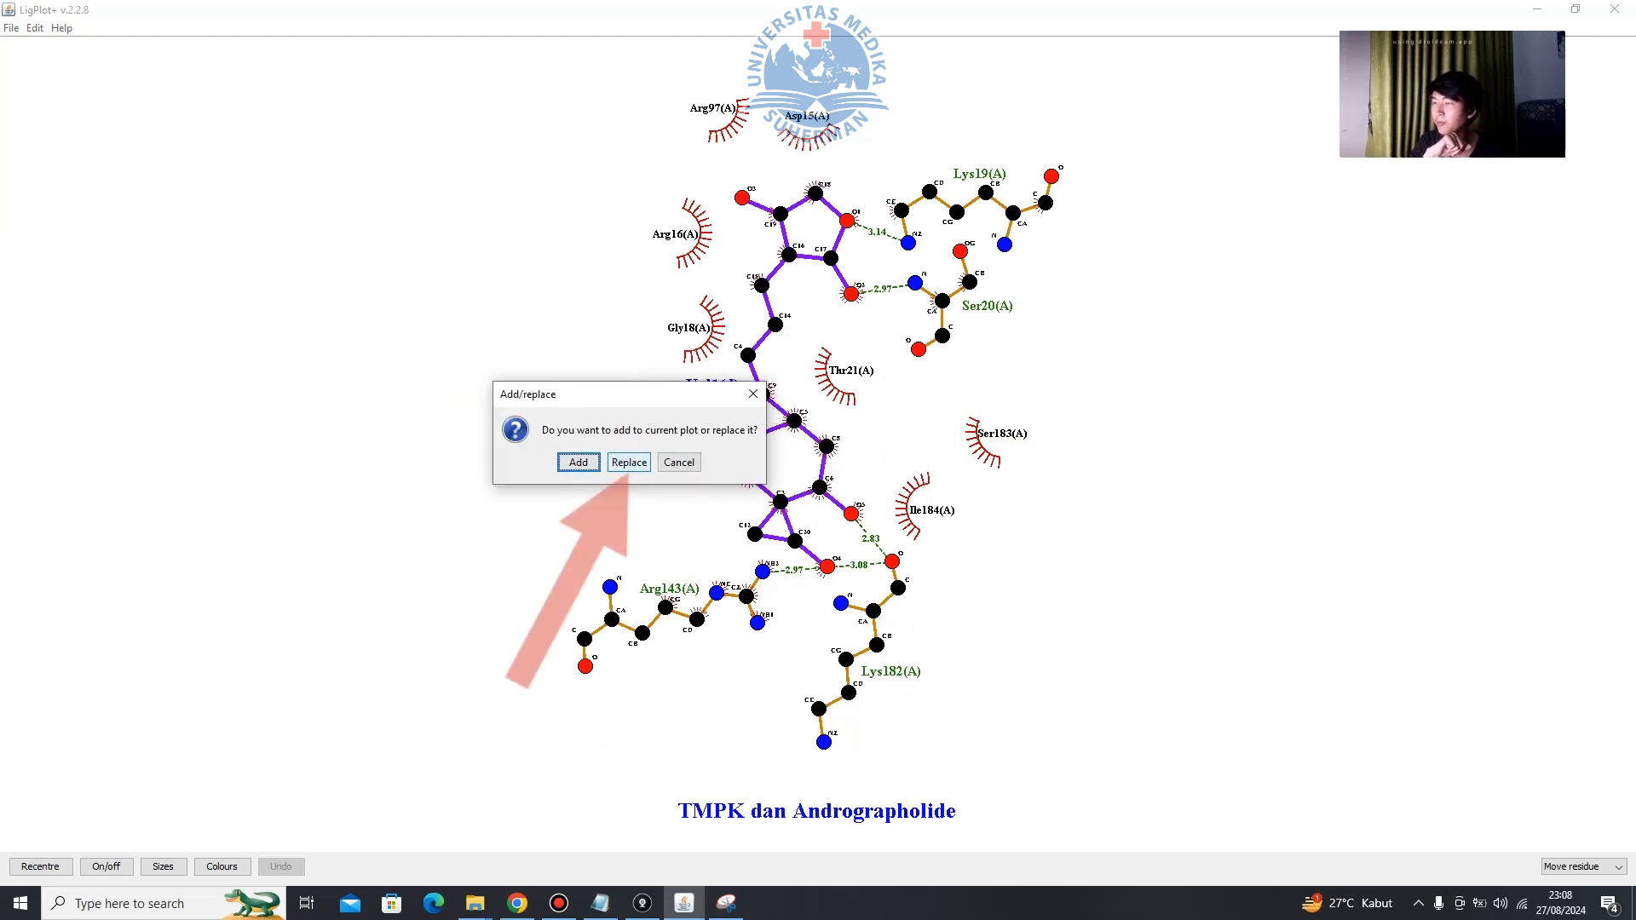
left_click(629, 462)
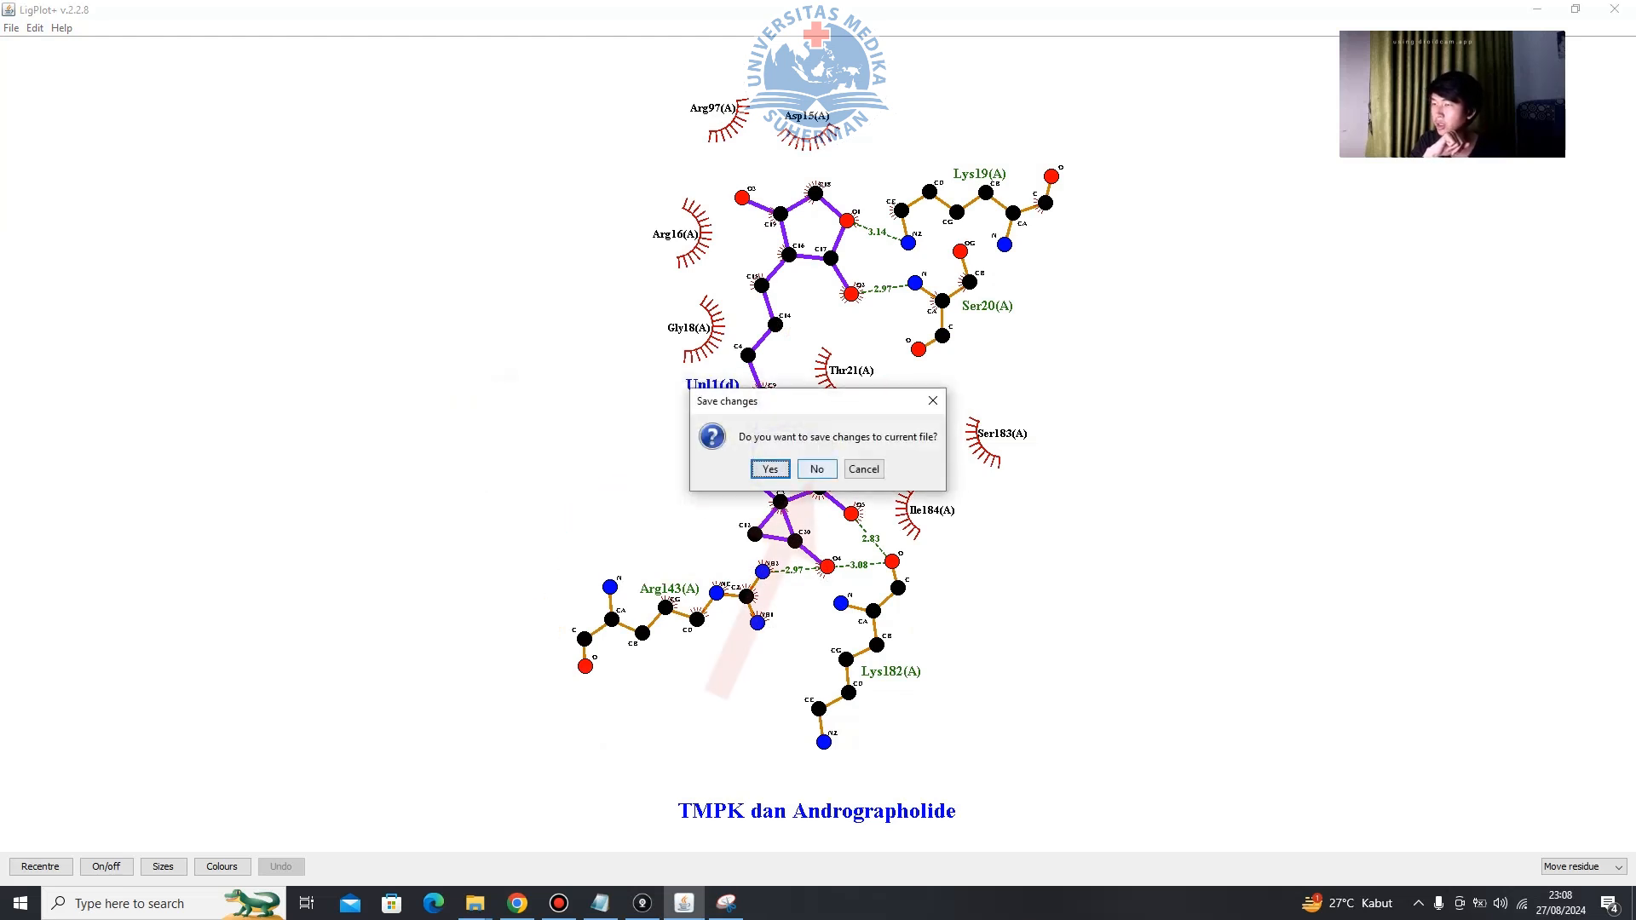
left_click(816, 470)
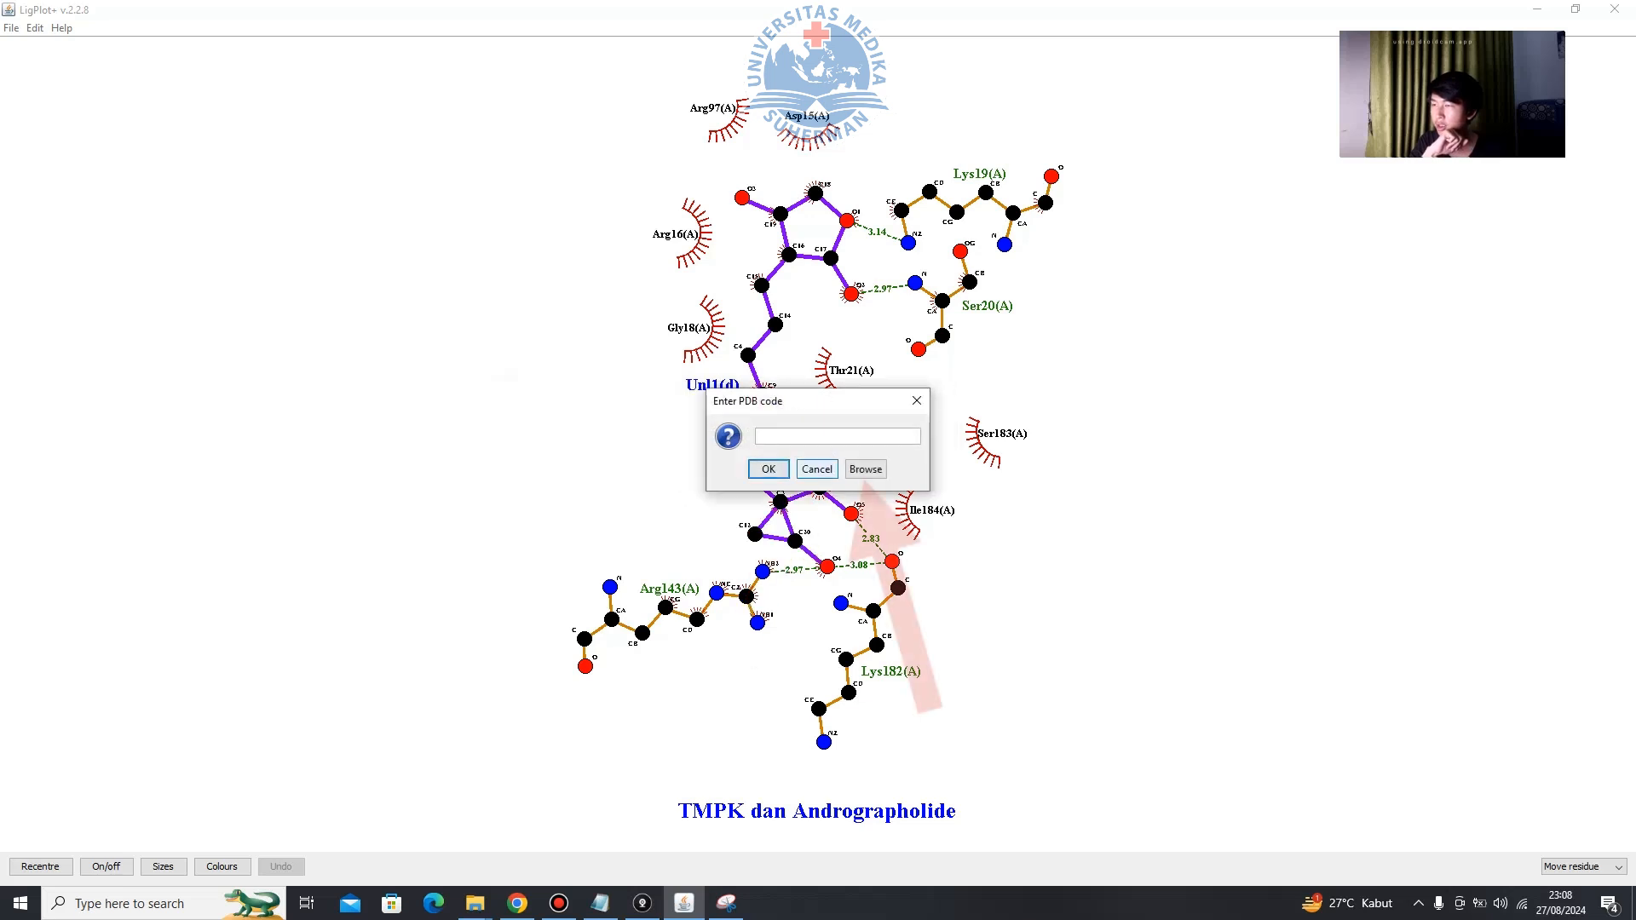
left_click(865, 470)
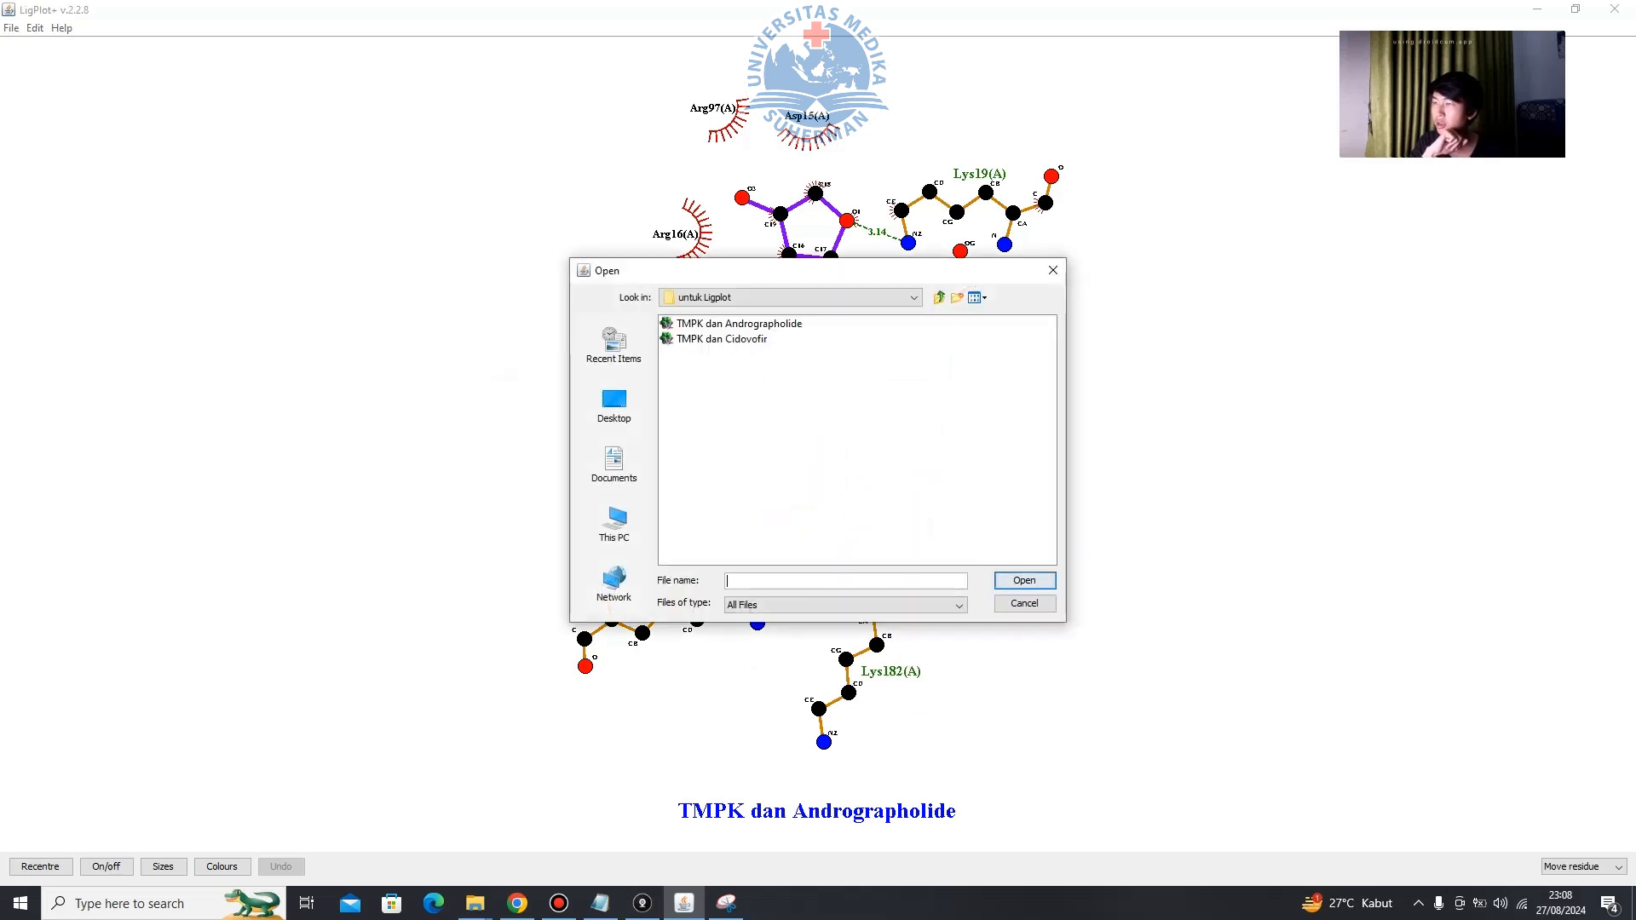
left_click(722, 339)
left_click(1024, 581)
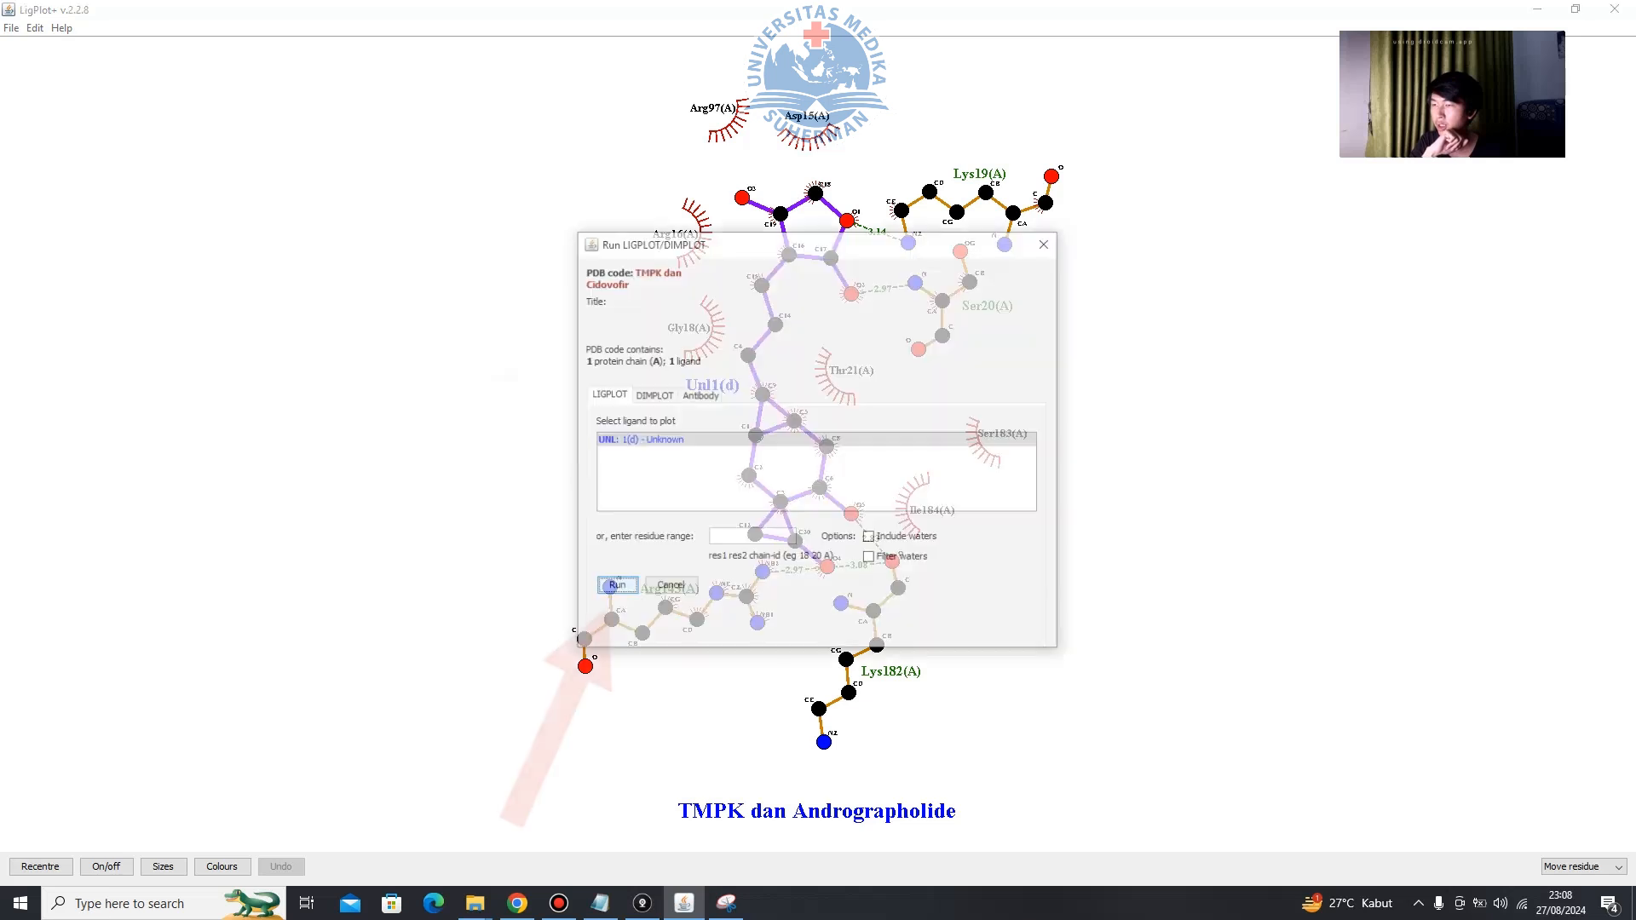
left_click(614, 587)
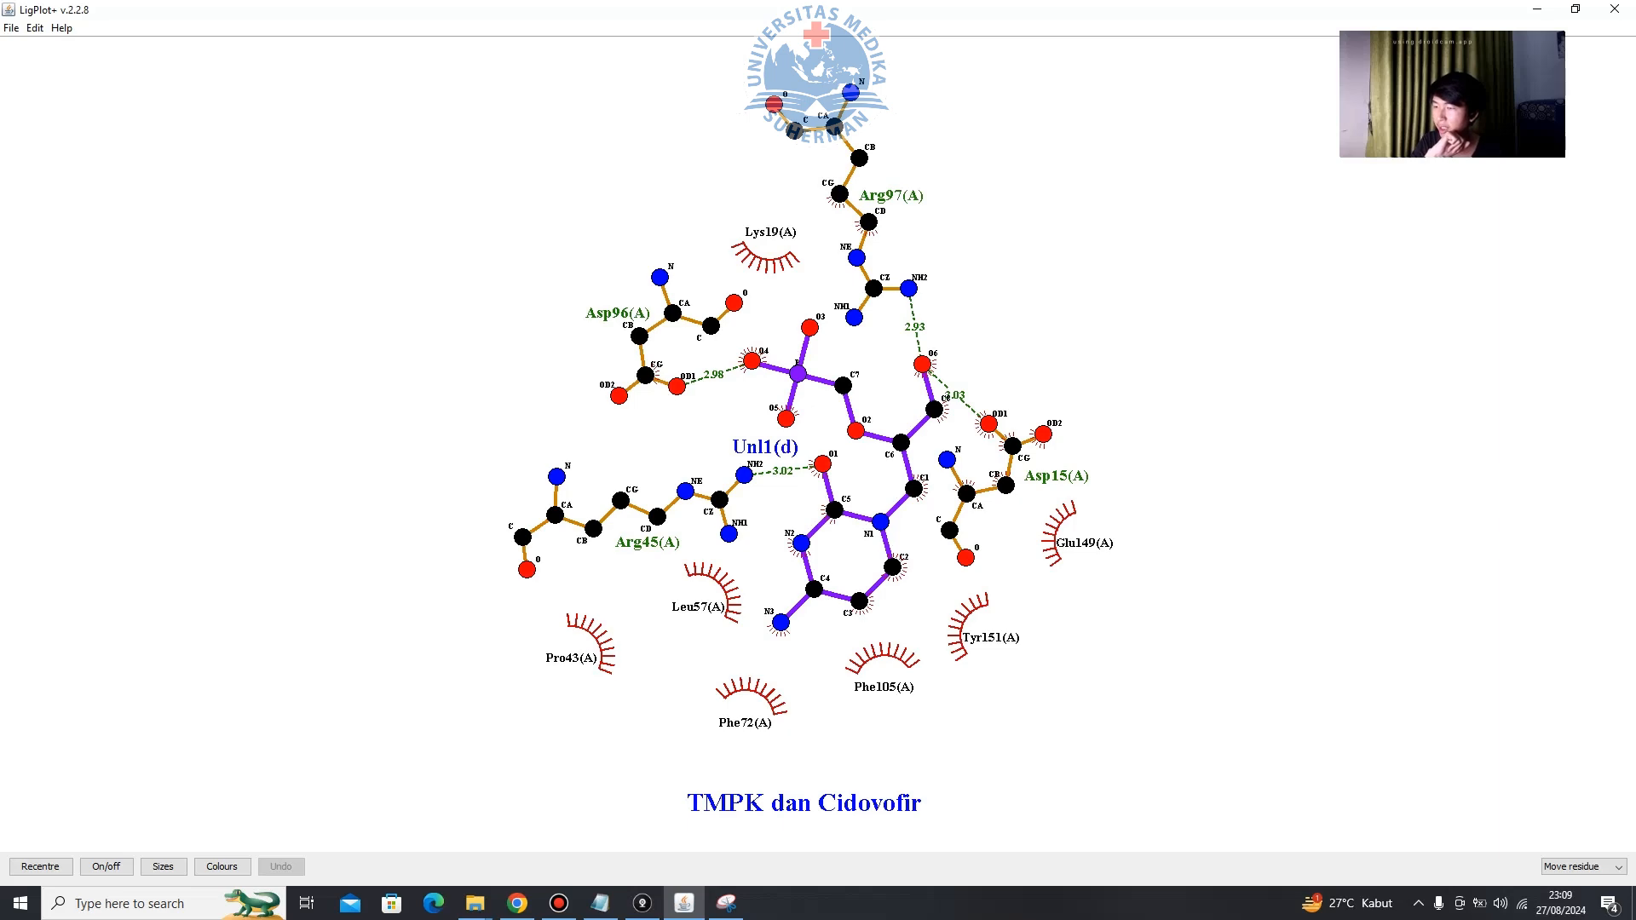
Return to Snipping Tool and capture the whole TMPK dan Cidovofir interaction diagram as a new snip.
left_click(726, 903)
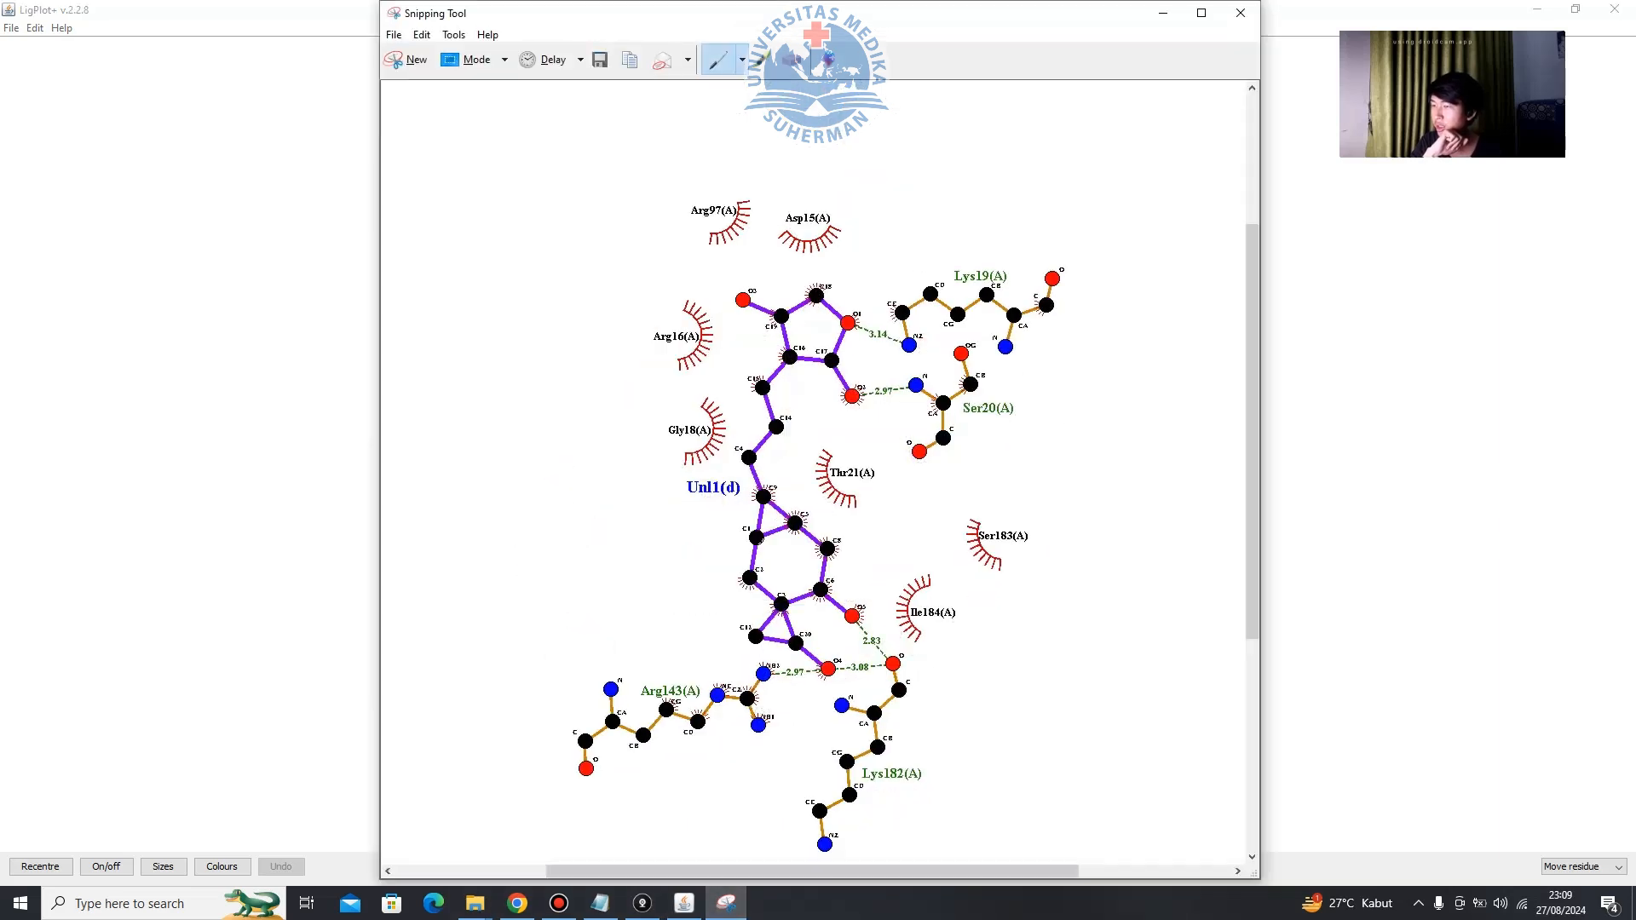
left_click(393, 35)
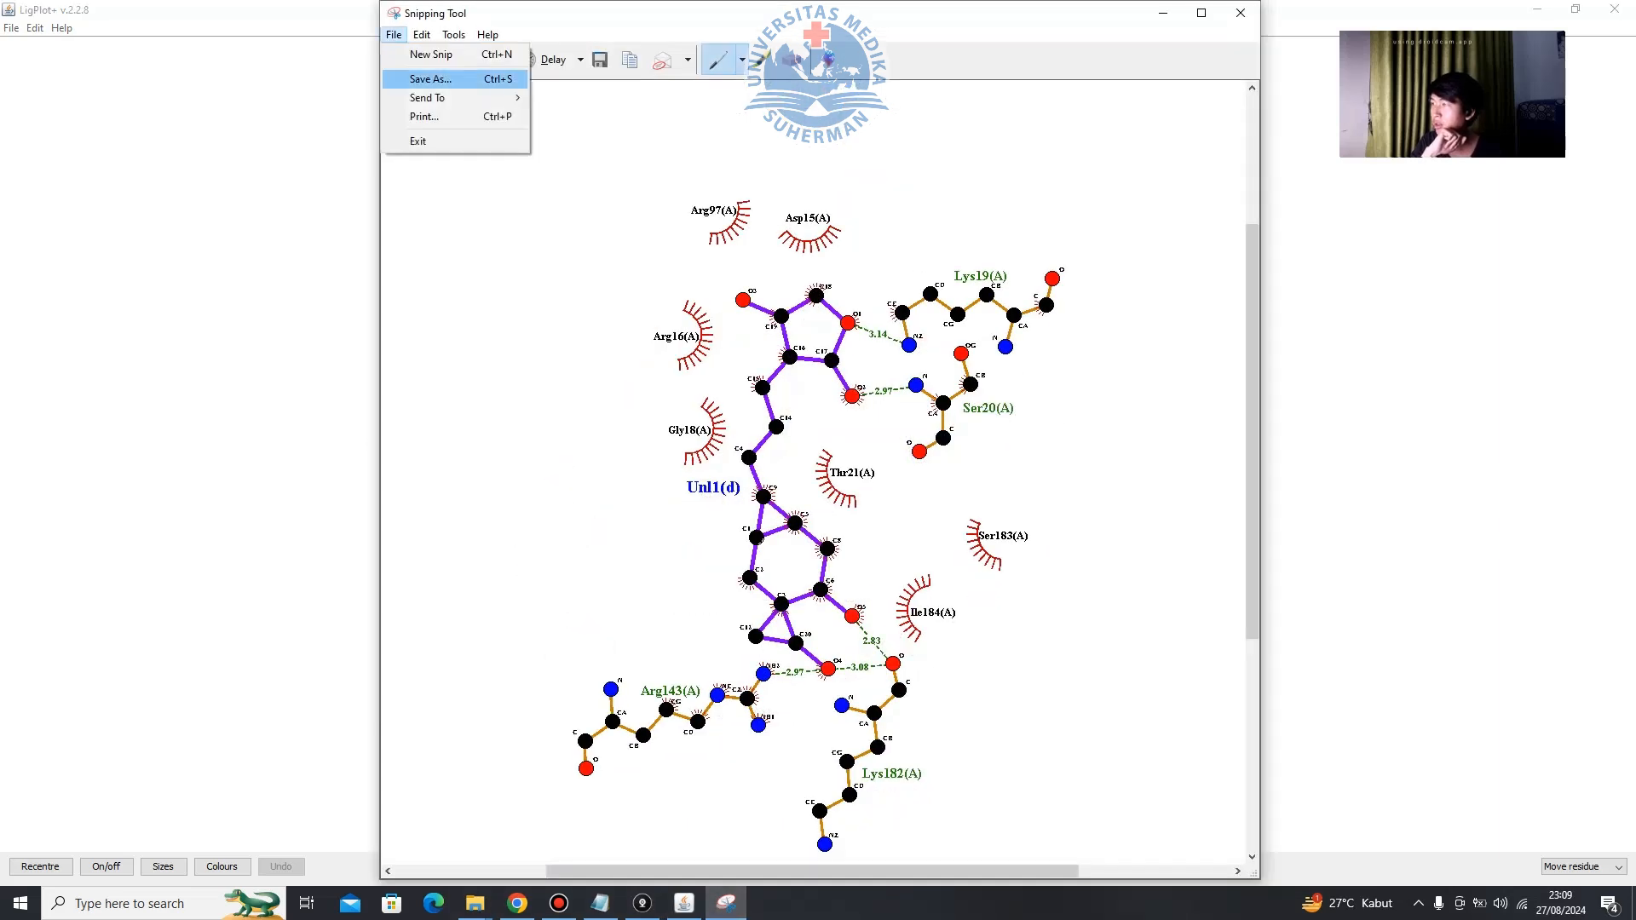
left_click(431, 79)
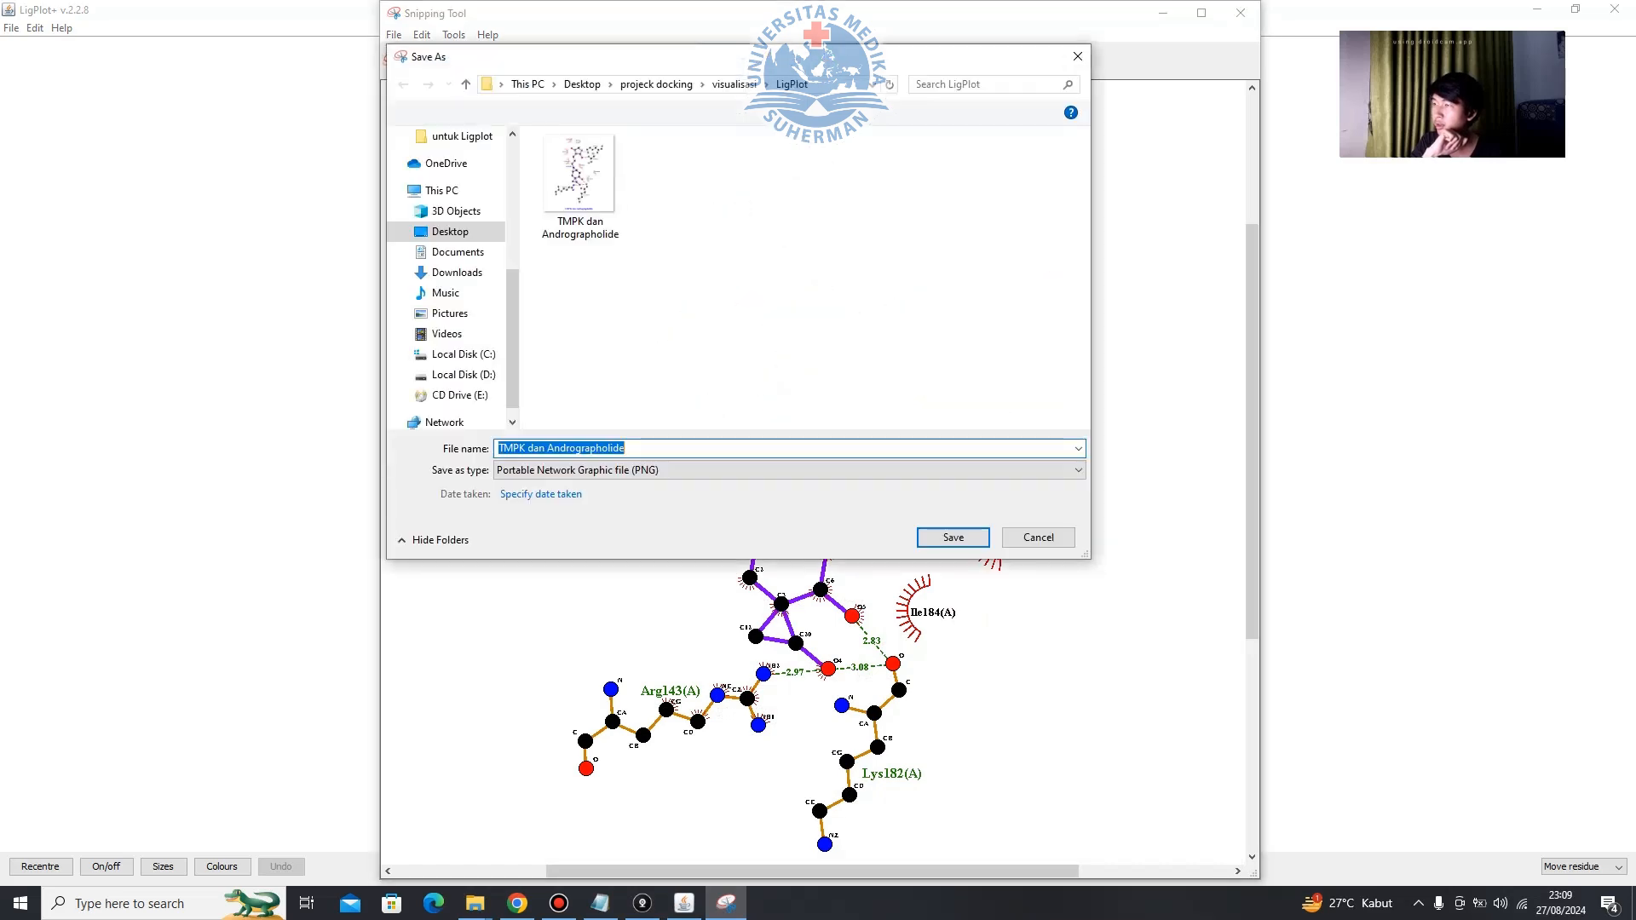
key("Return")
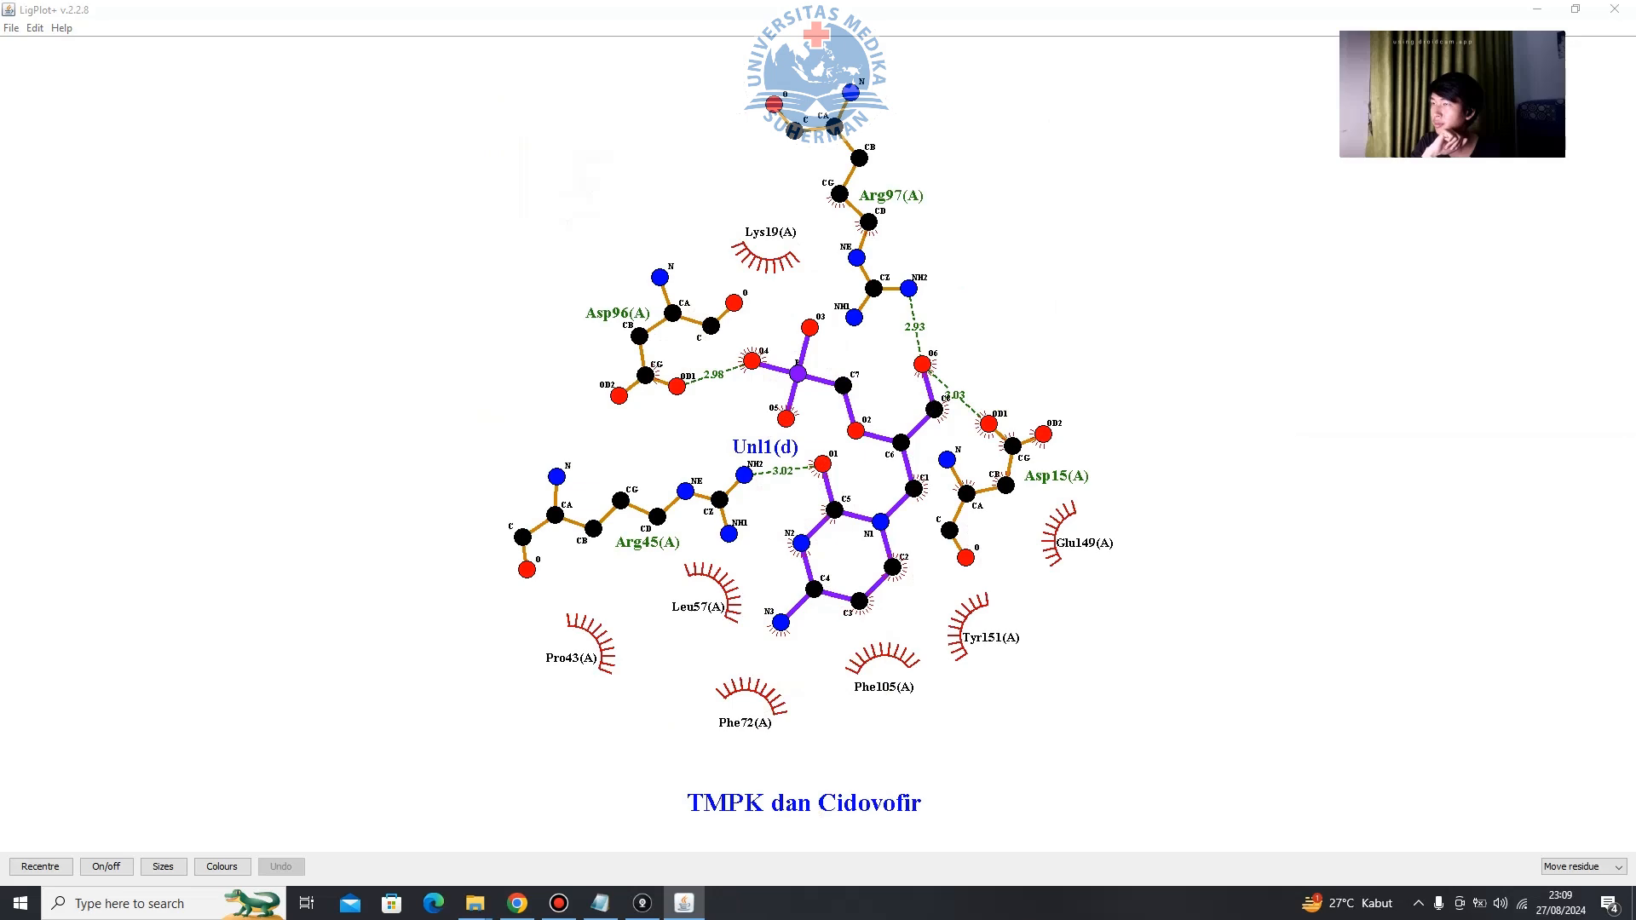
left_click_drag(483, 51, 1148, 843)
Save the new snip as a PNG named "TMPK dan Cidovofir" in the LigPlot folder and minimize Snipping Tool.
left_click(417, 35)
left_click(451, 80)
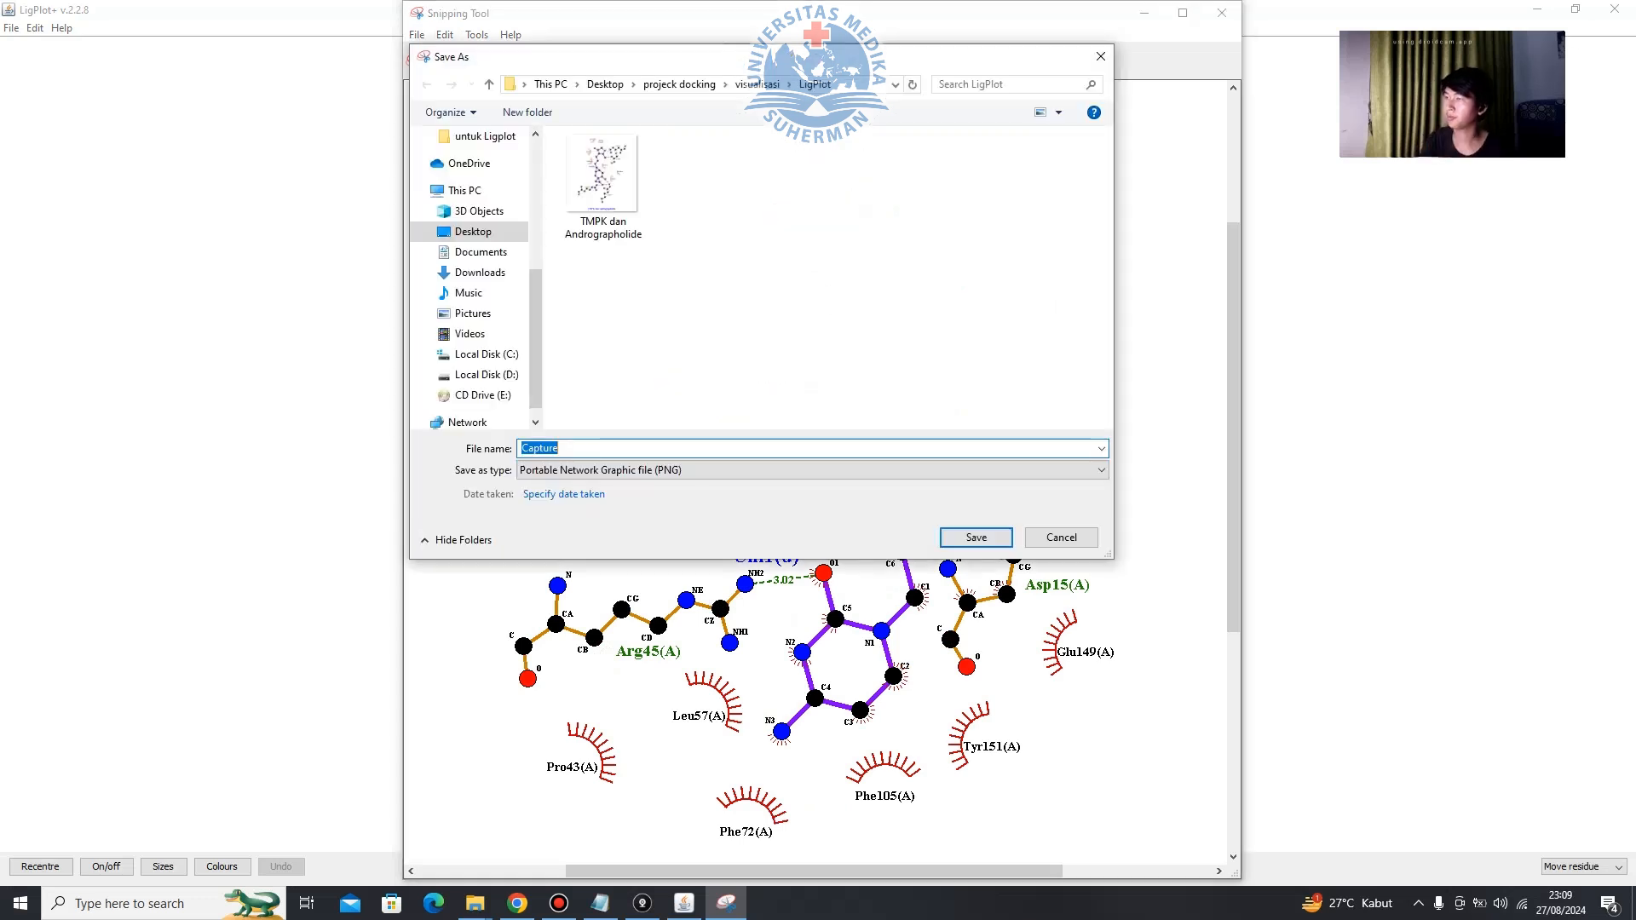
type("TMPK dan Cidovofir")
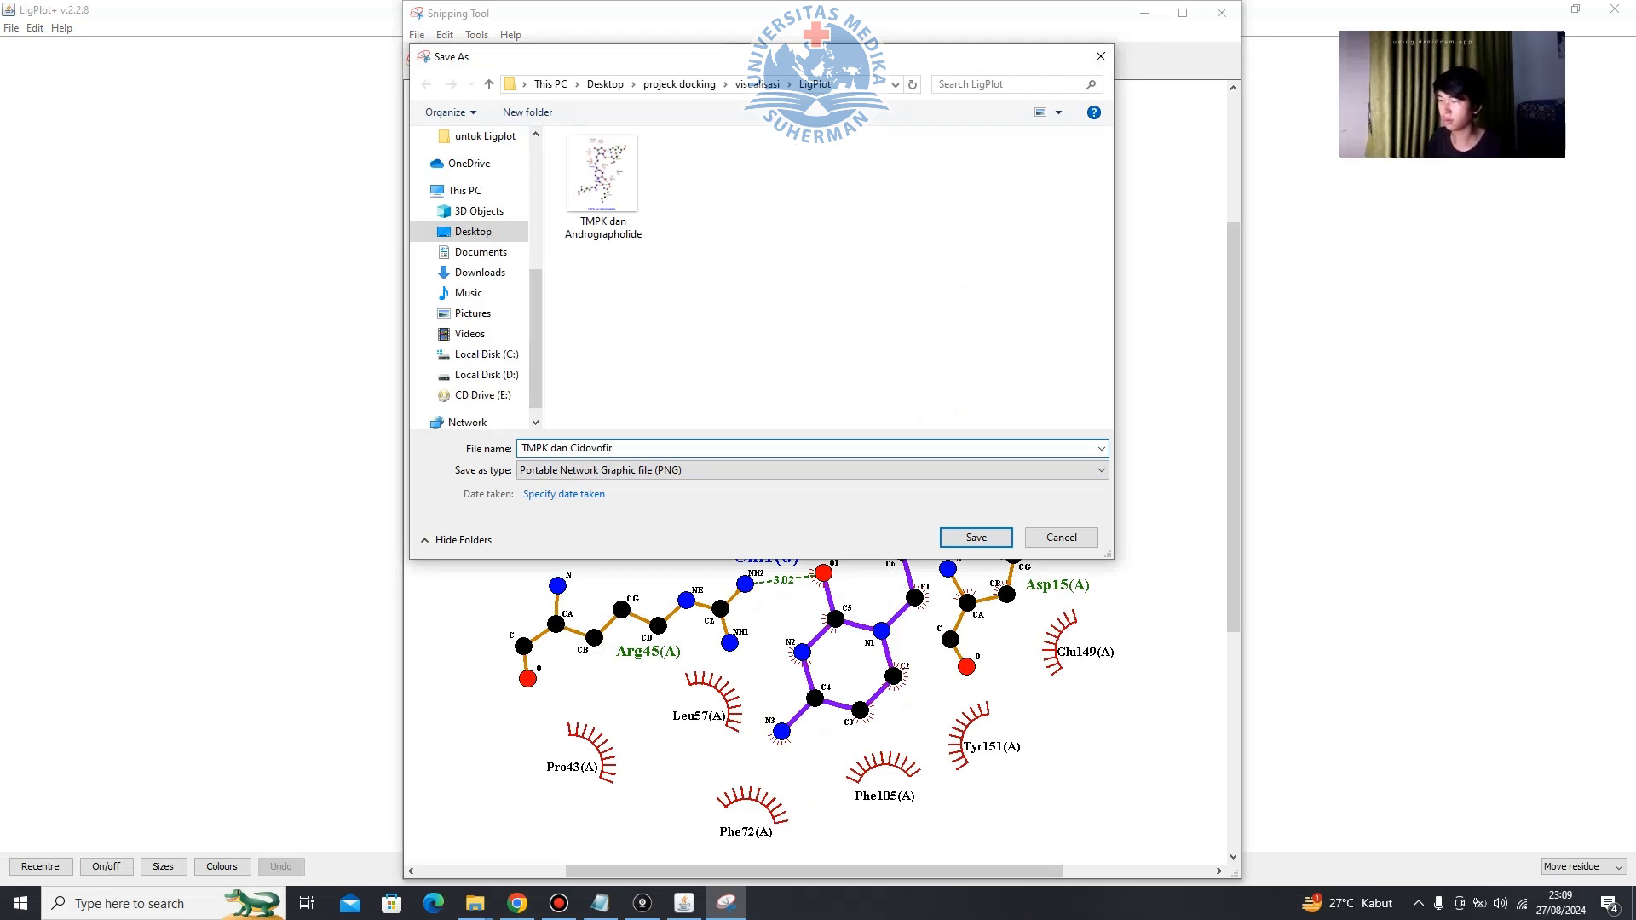
key("Return")
left_click(1145, 13)
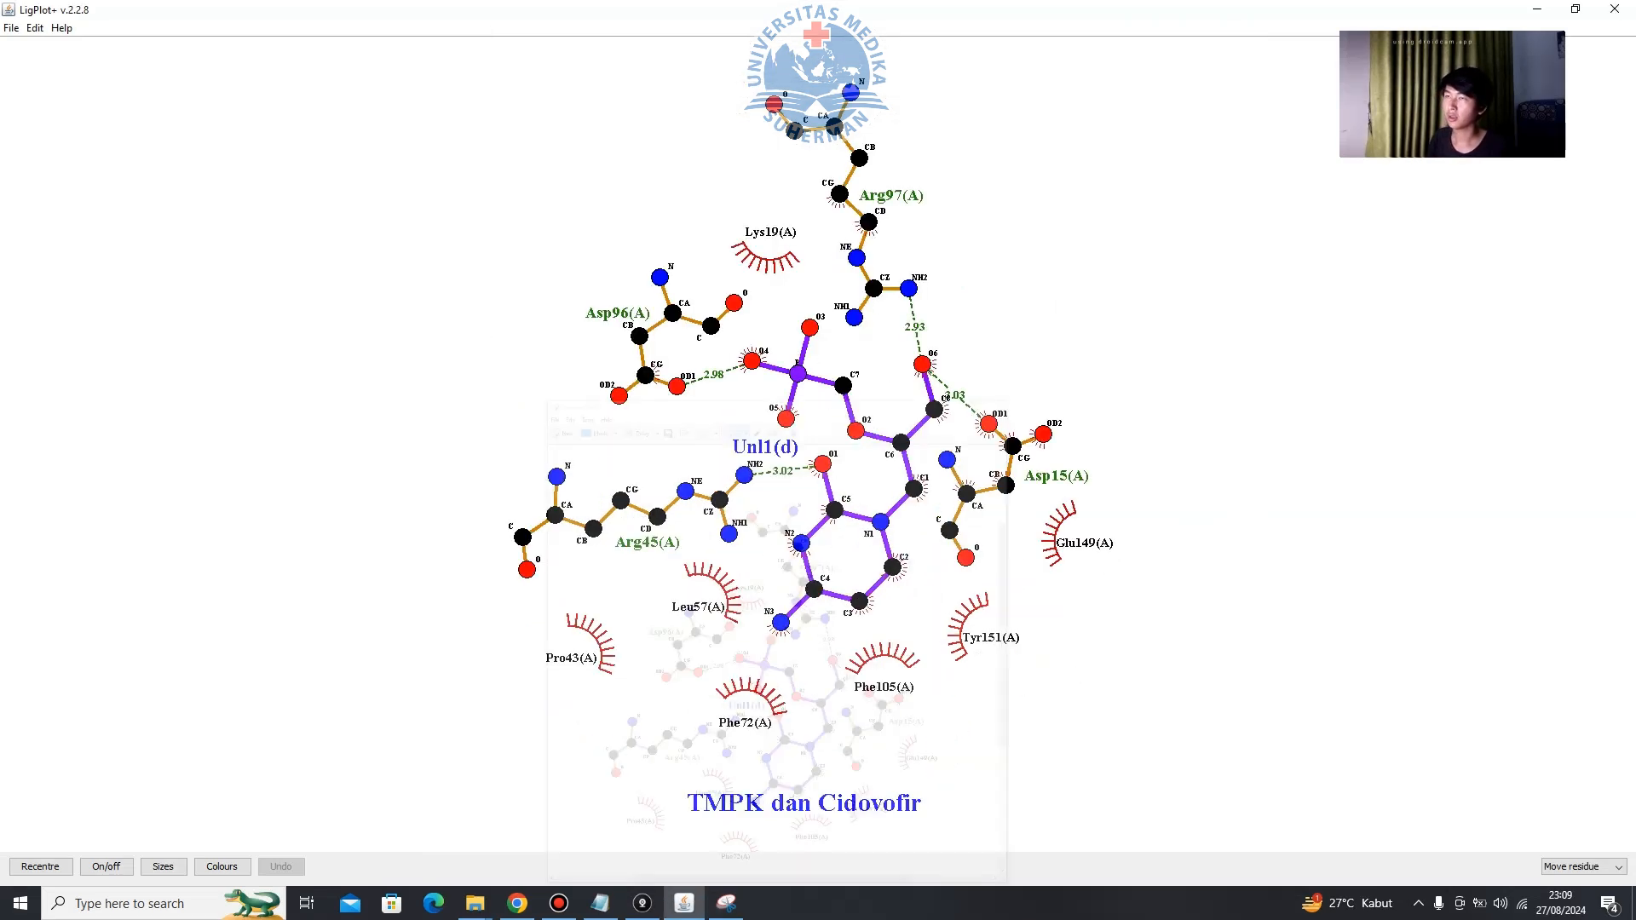
Close LigPlot+ without saving the plot and clear the remaining window to reach the desktop.
left_click(1614, 8)
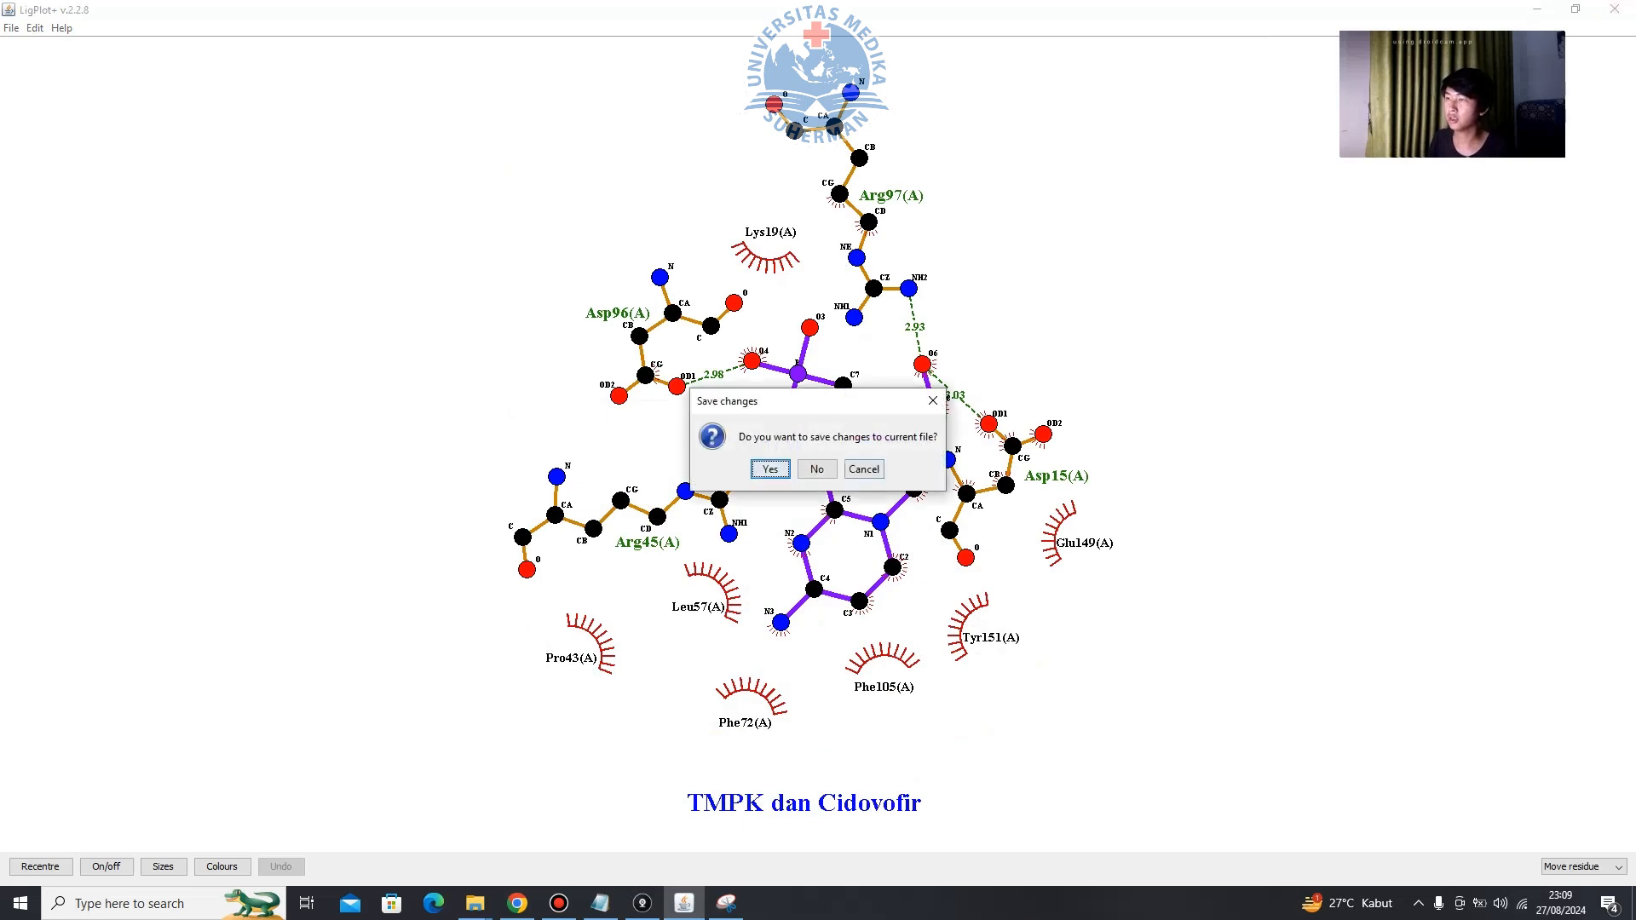
left_click(817, 468)
left_click(1157, 17)
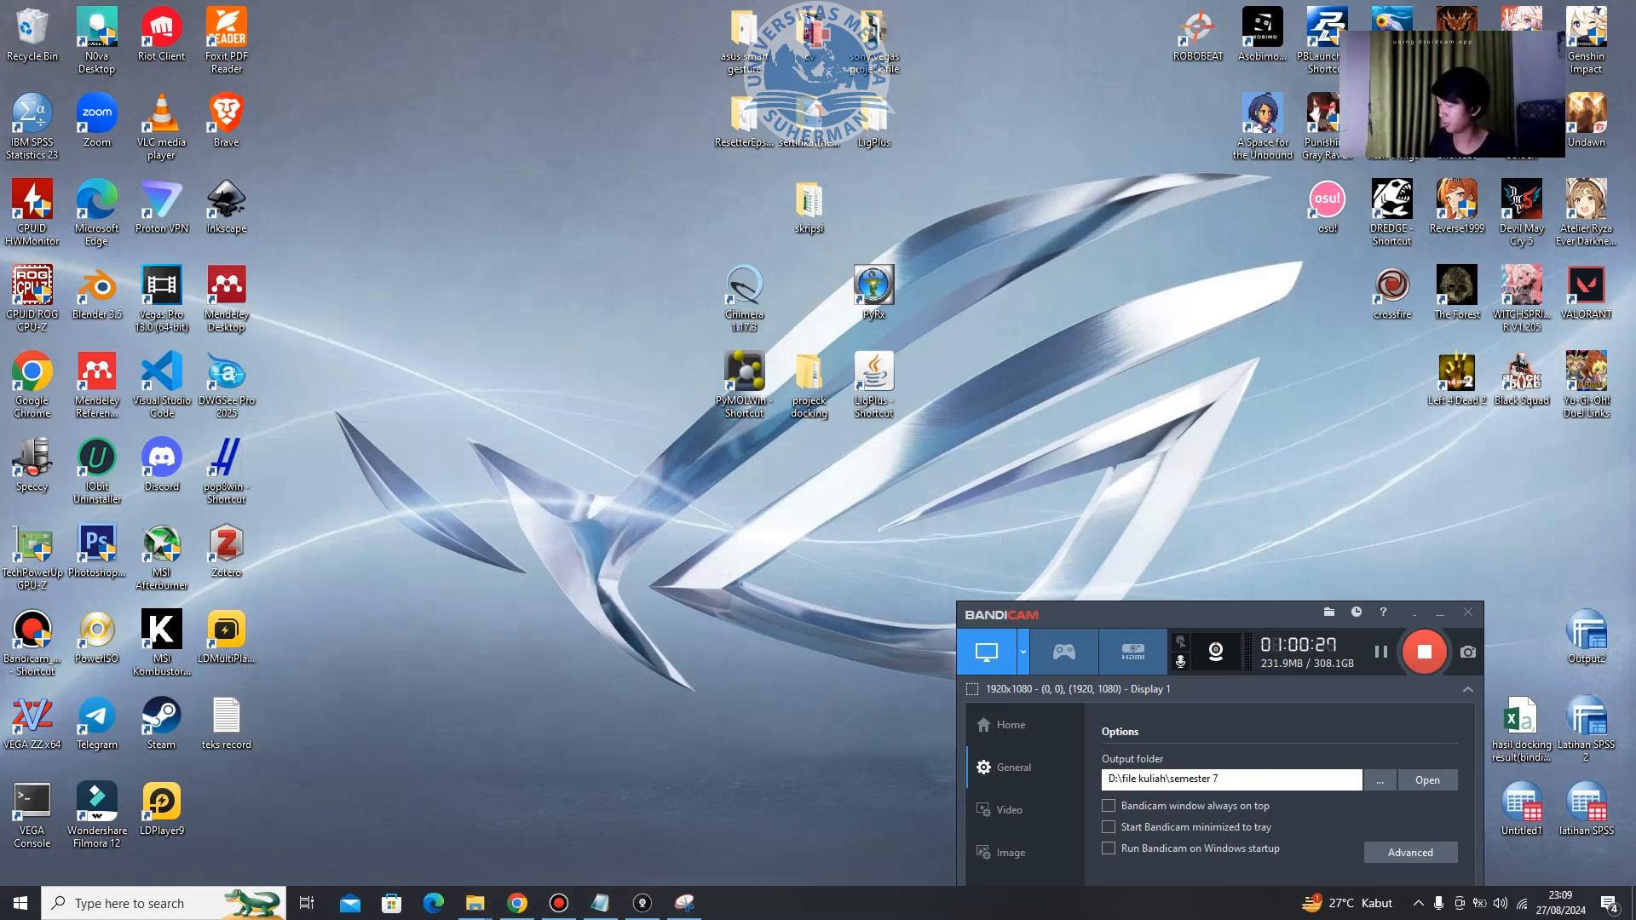
Launch Word 2016 with a blank document and maximize its window.
key("super")
type("w")
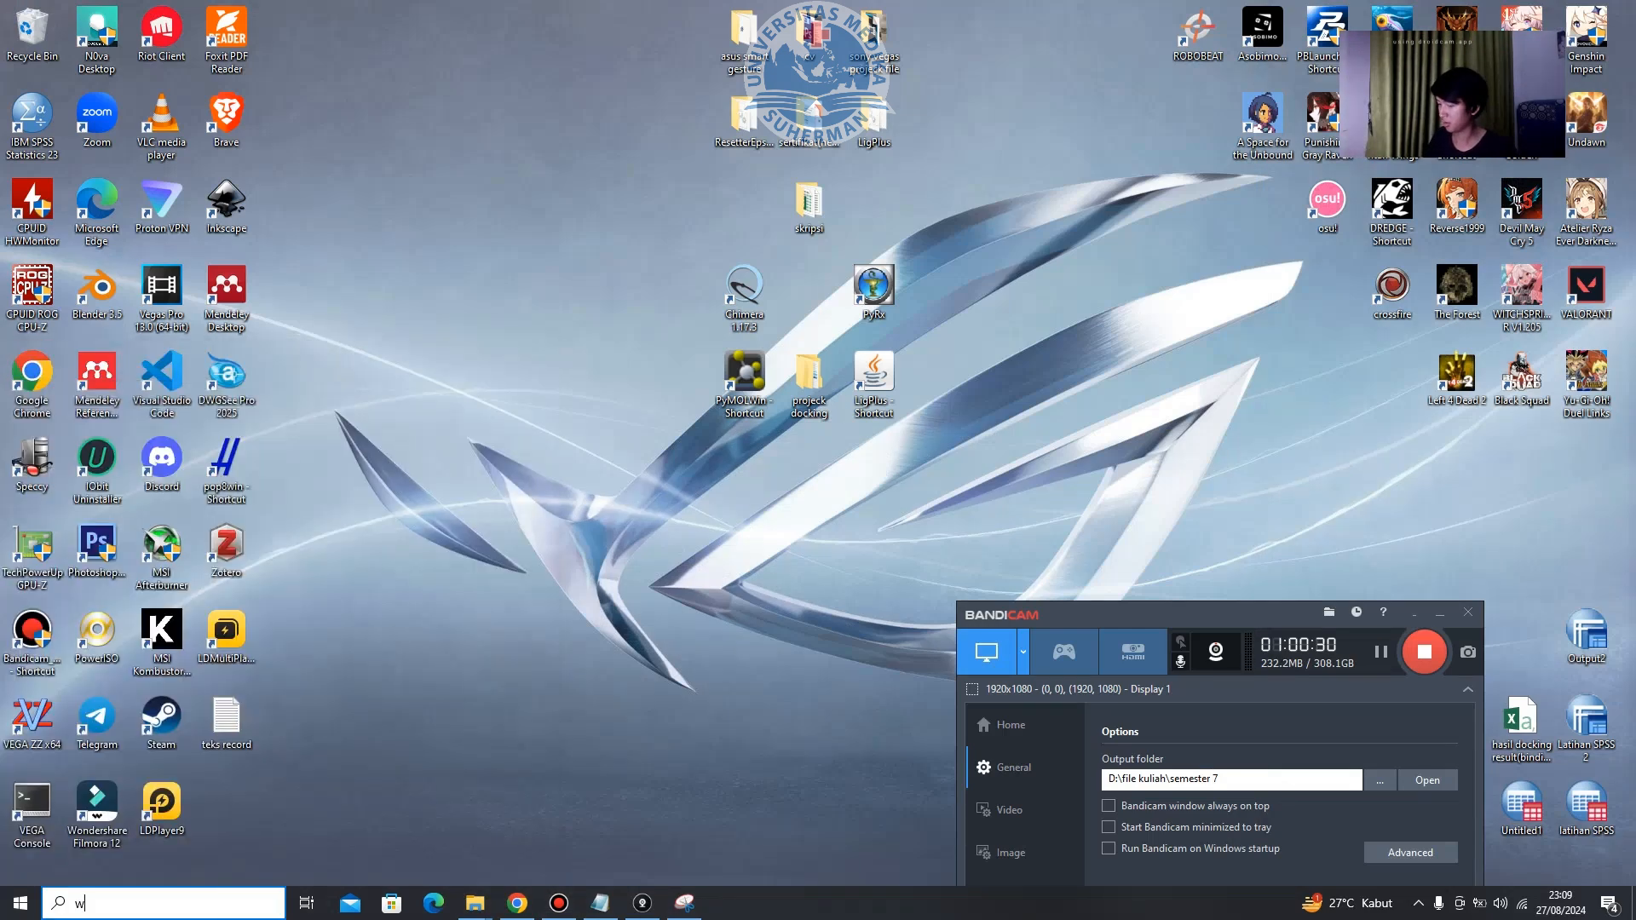
type("ord")
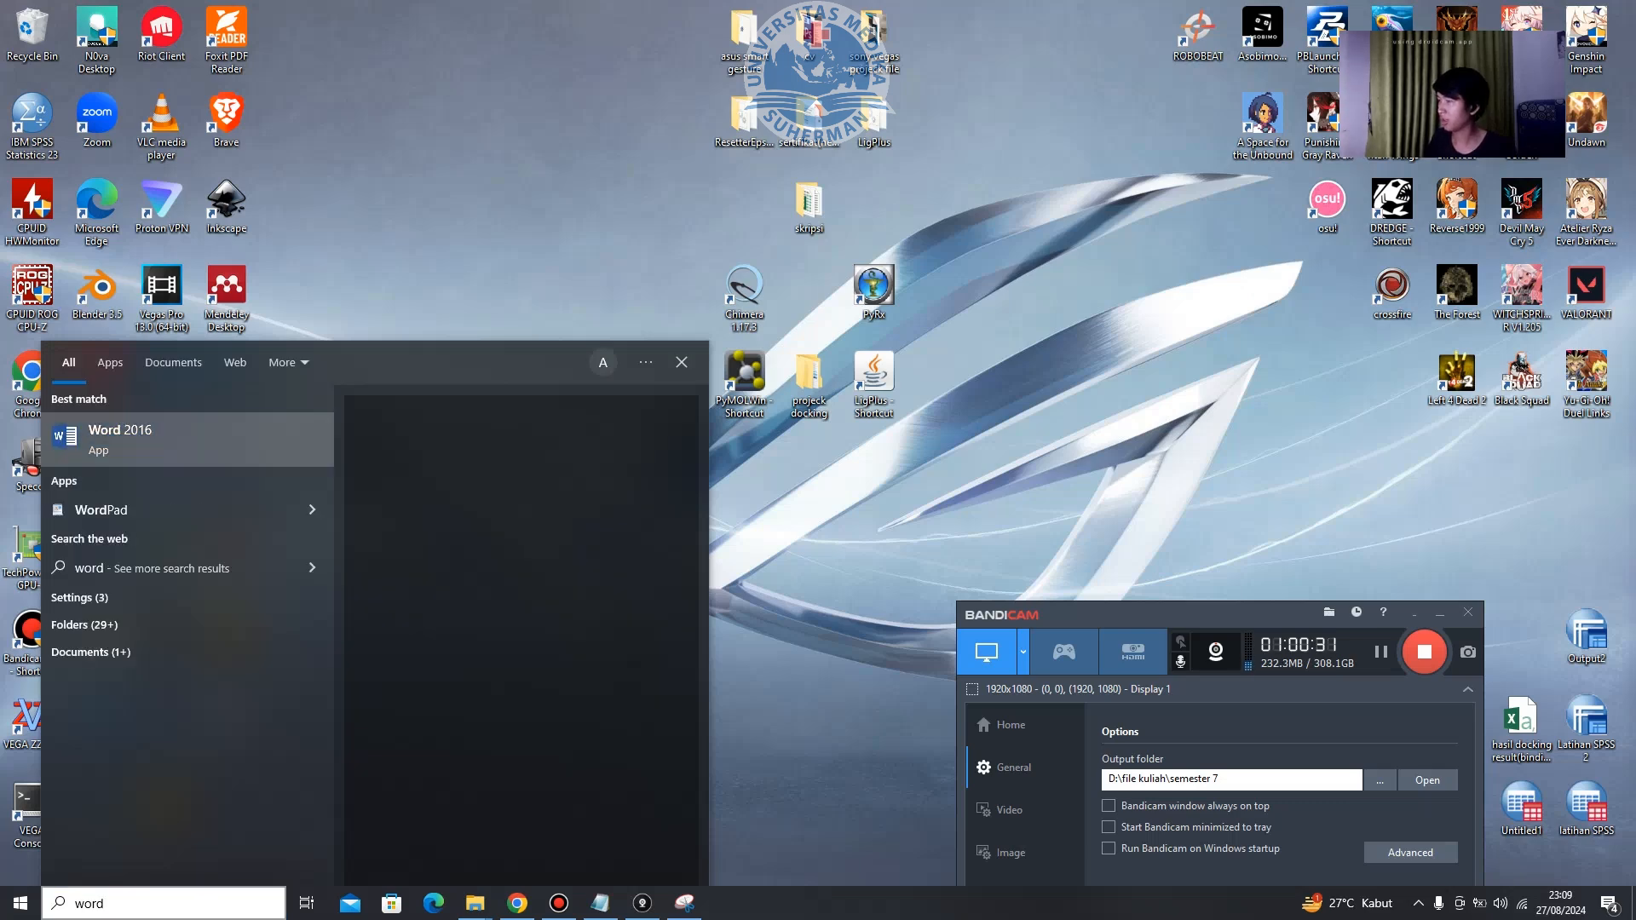
key("Return")
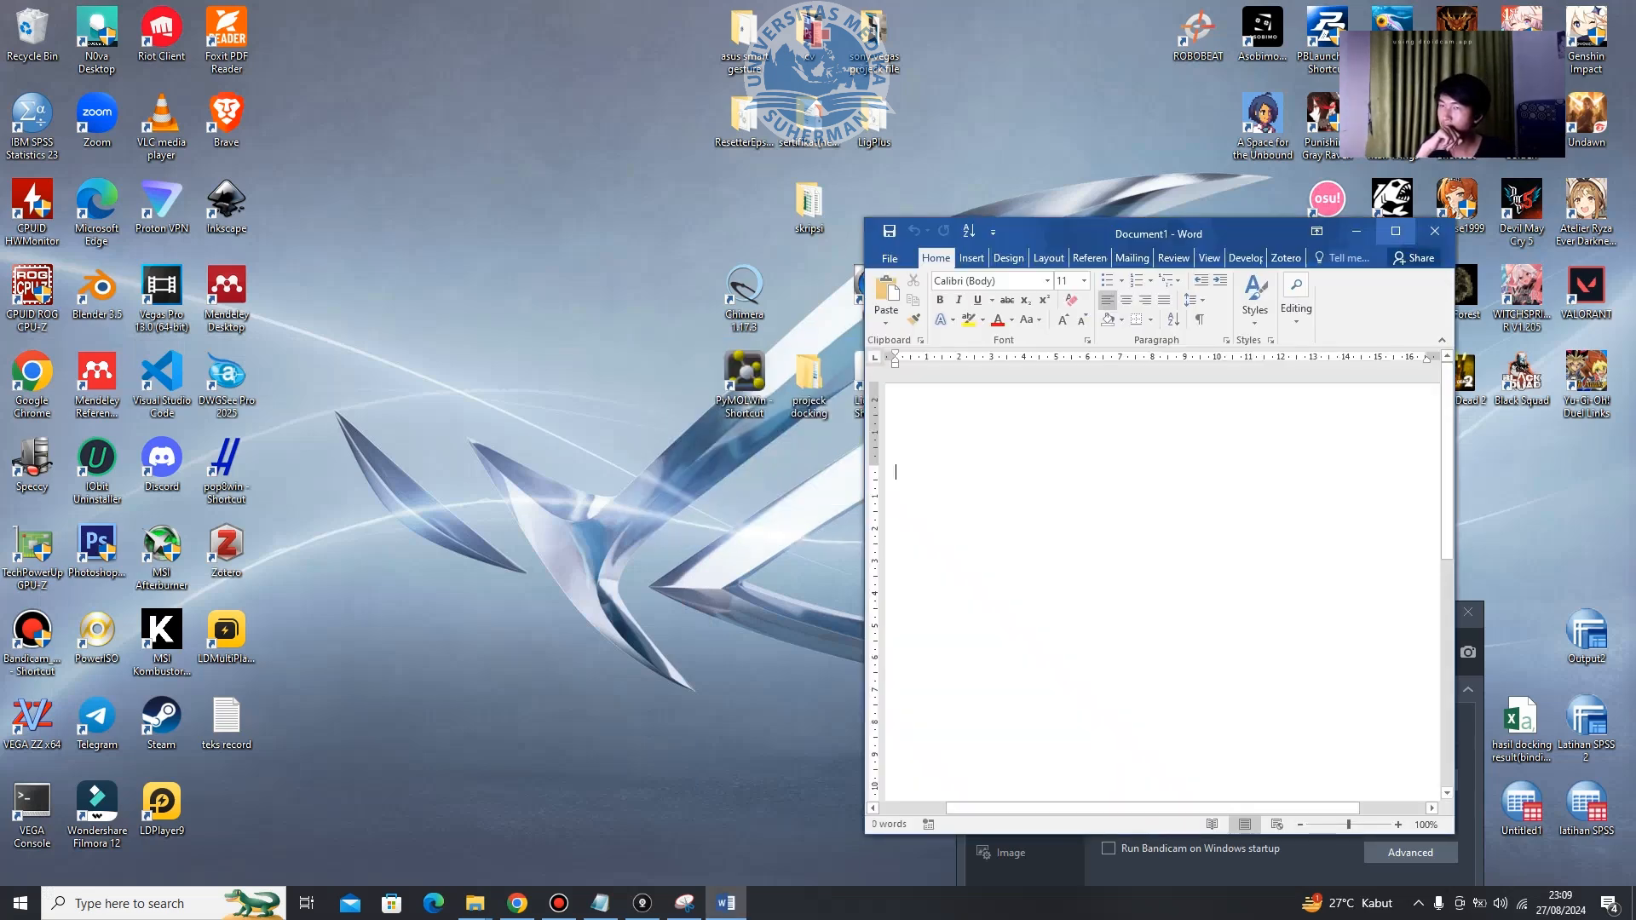
left_click(1396, 231)
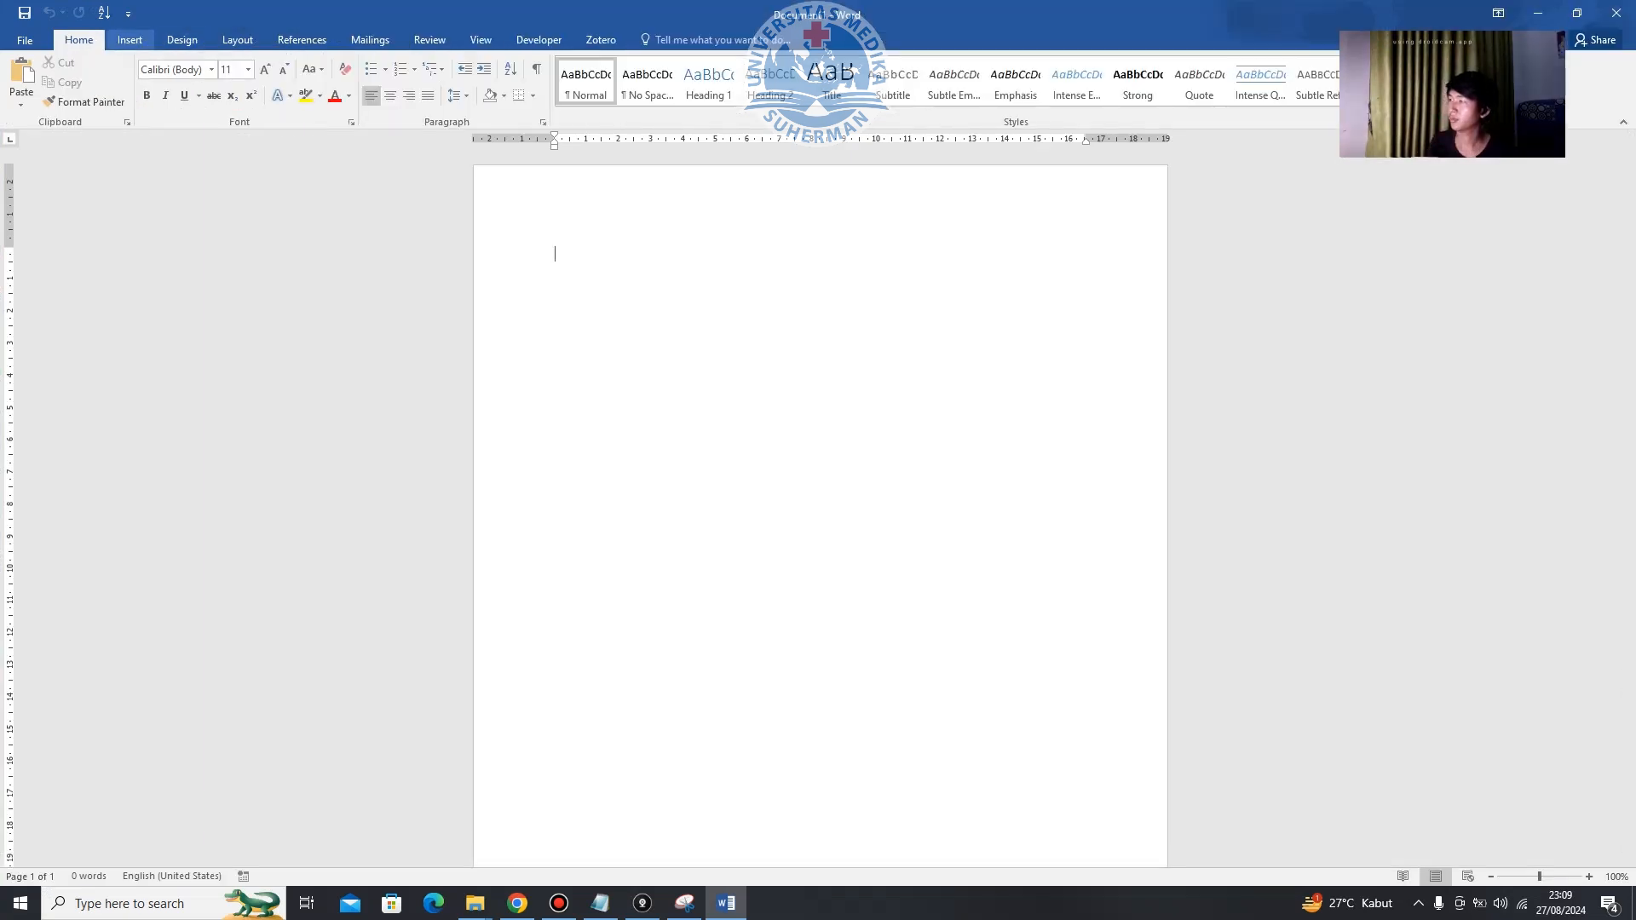
Insert a table with three columns and four rows at the start of the document.
left_click(129, 39)
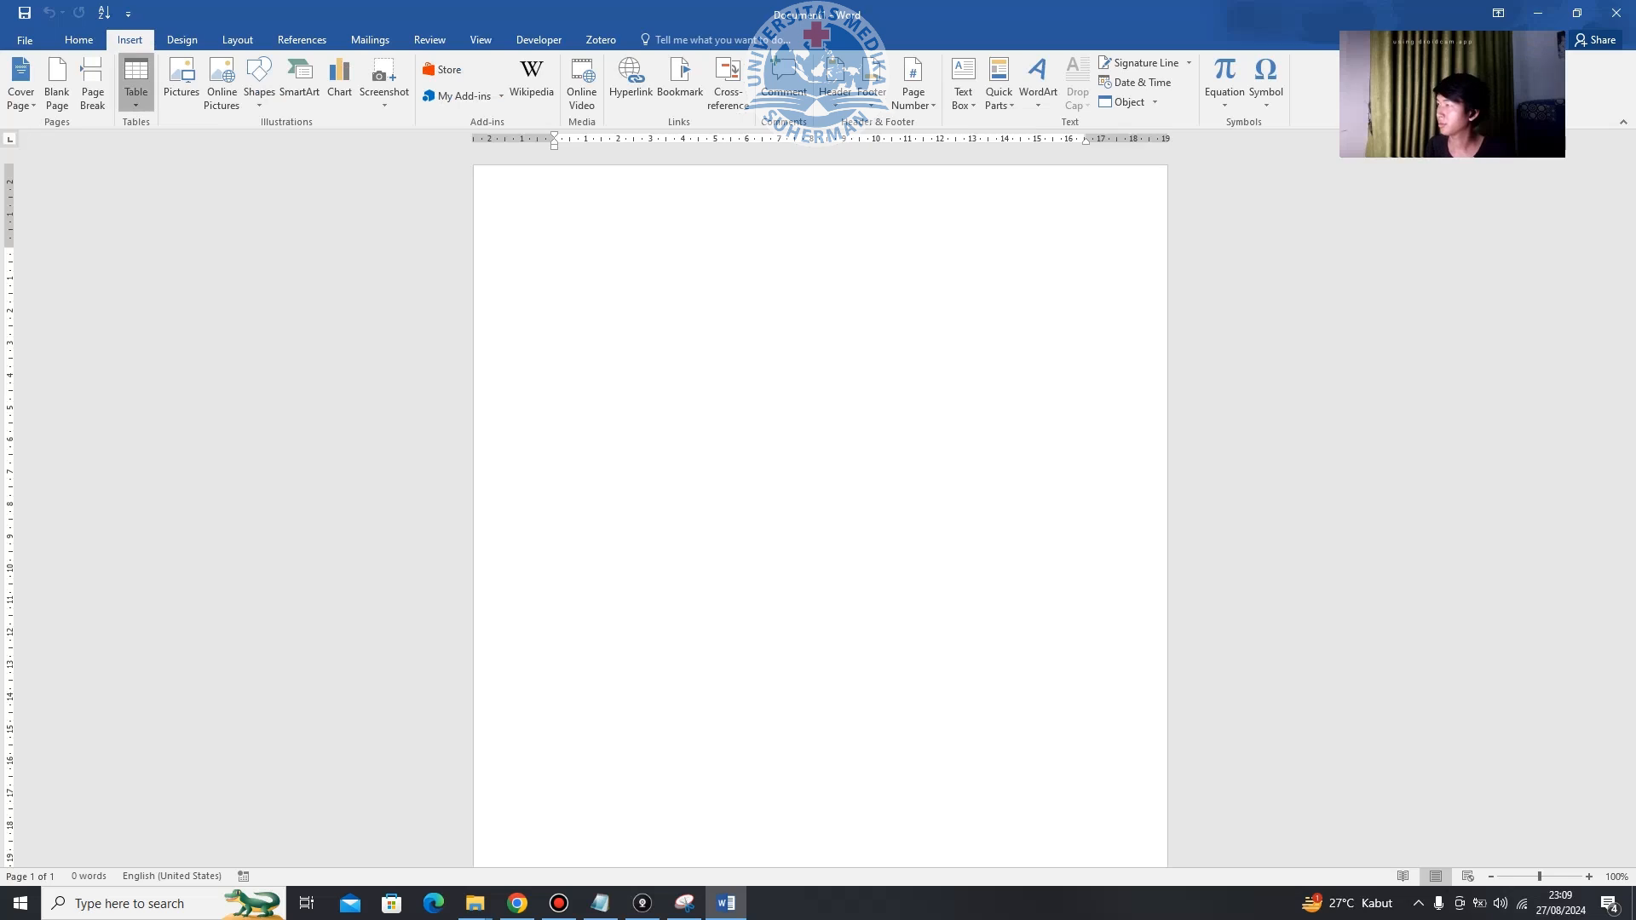
left_click(136, 81)
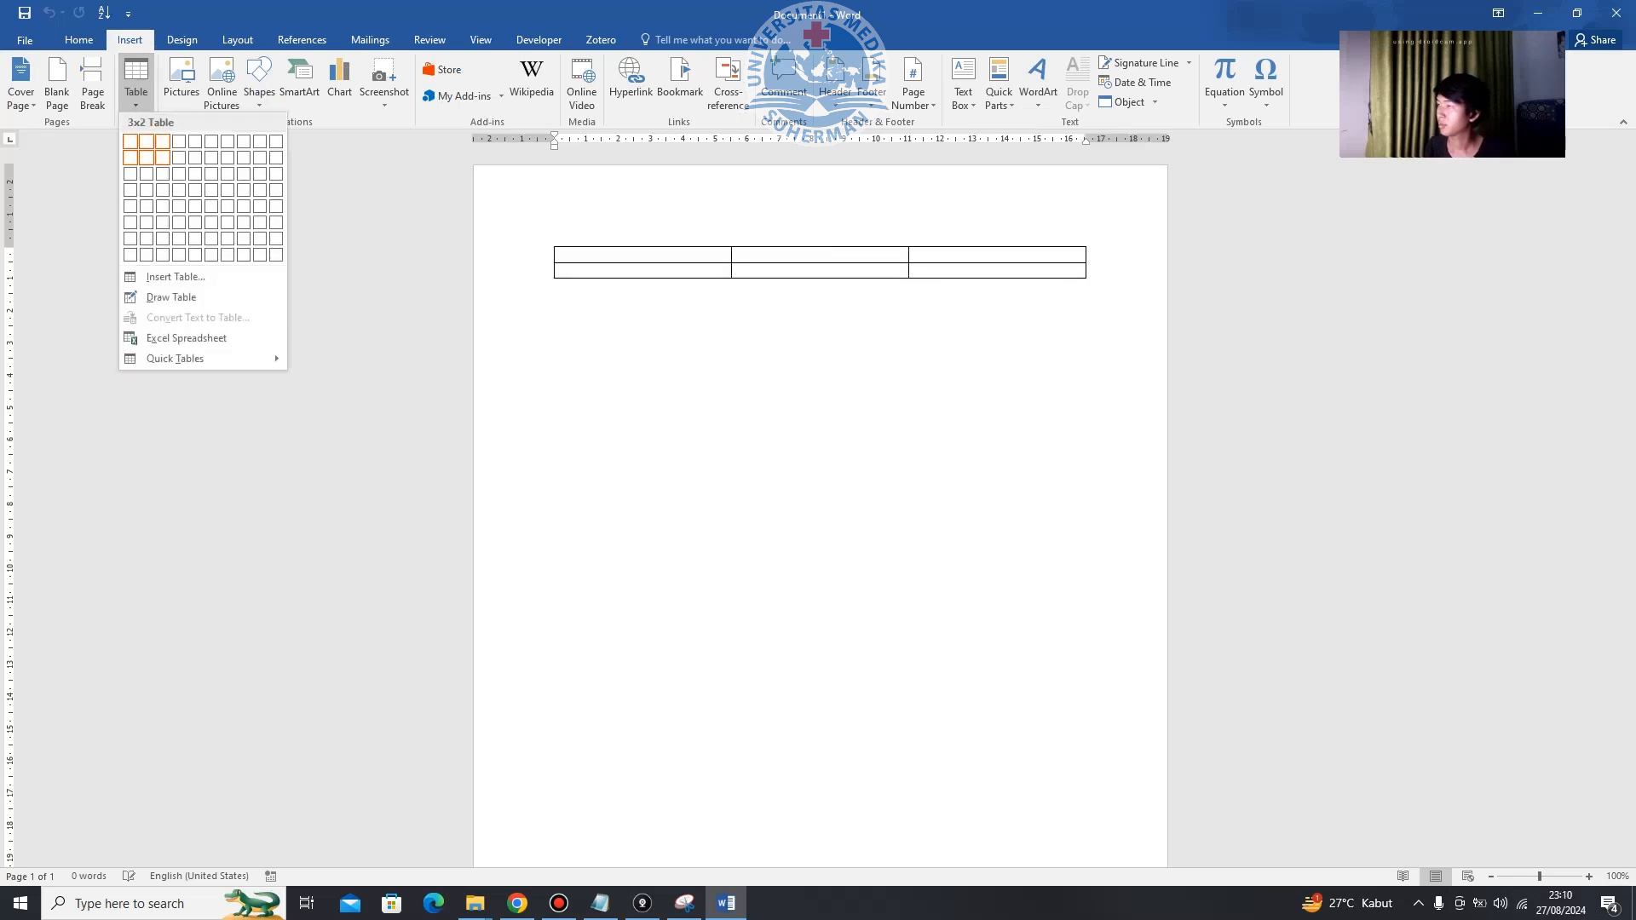
left_click(162, 189)
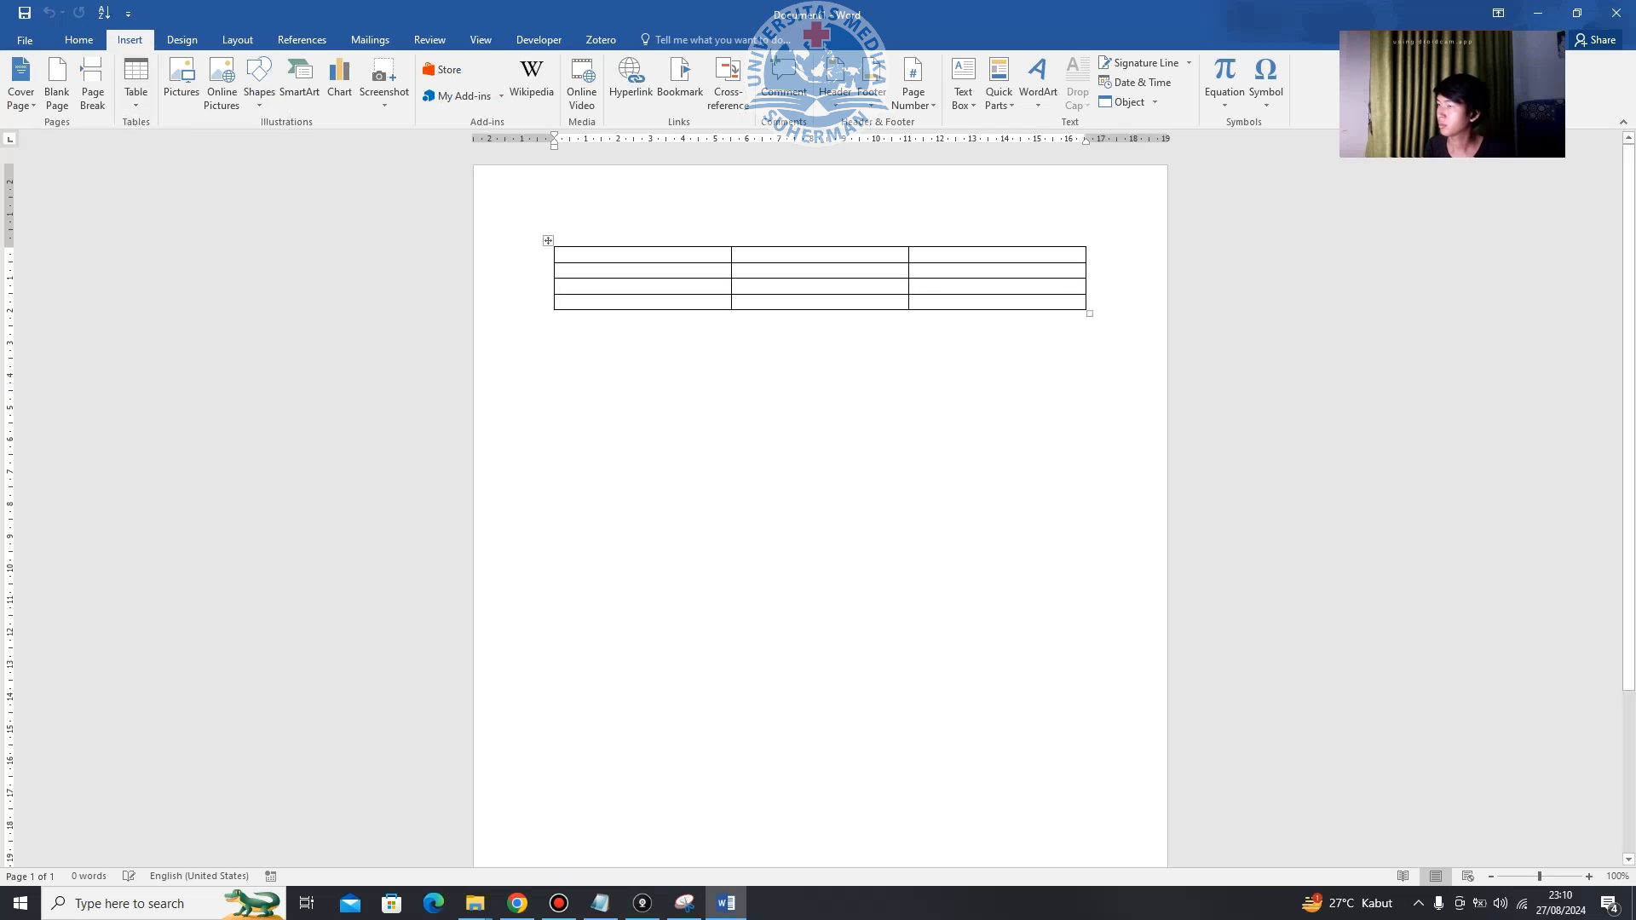
Narrow the table's first column to about 2 cm and select the whole column.
left_click_drag(731, 281, 619, 282)
left_click(595, 244)
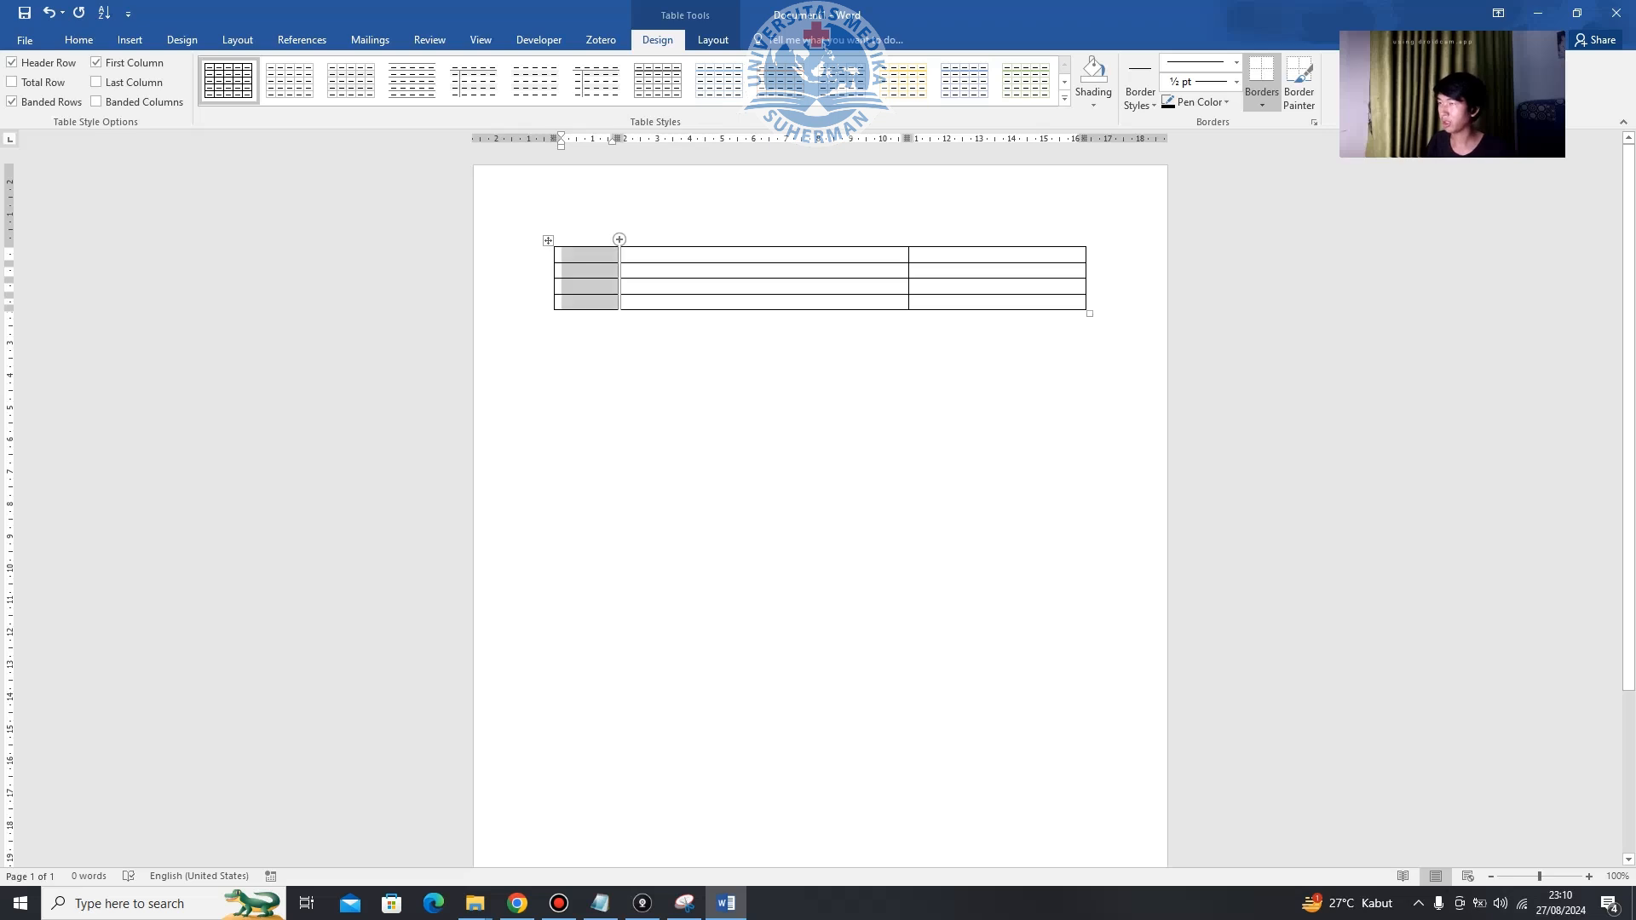
left_click(533, 266)
left_click(1087, 254)
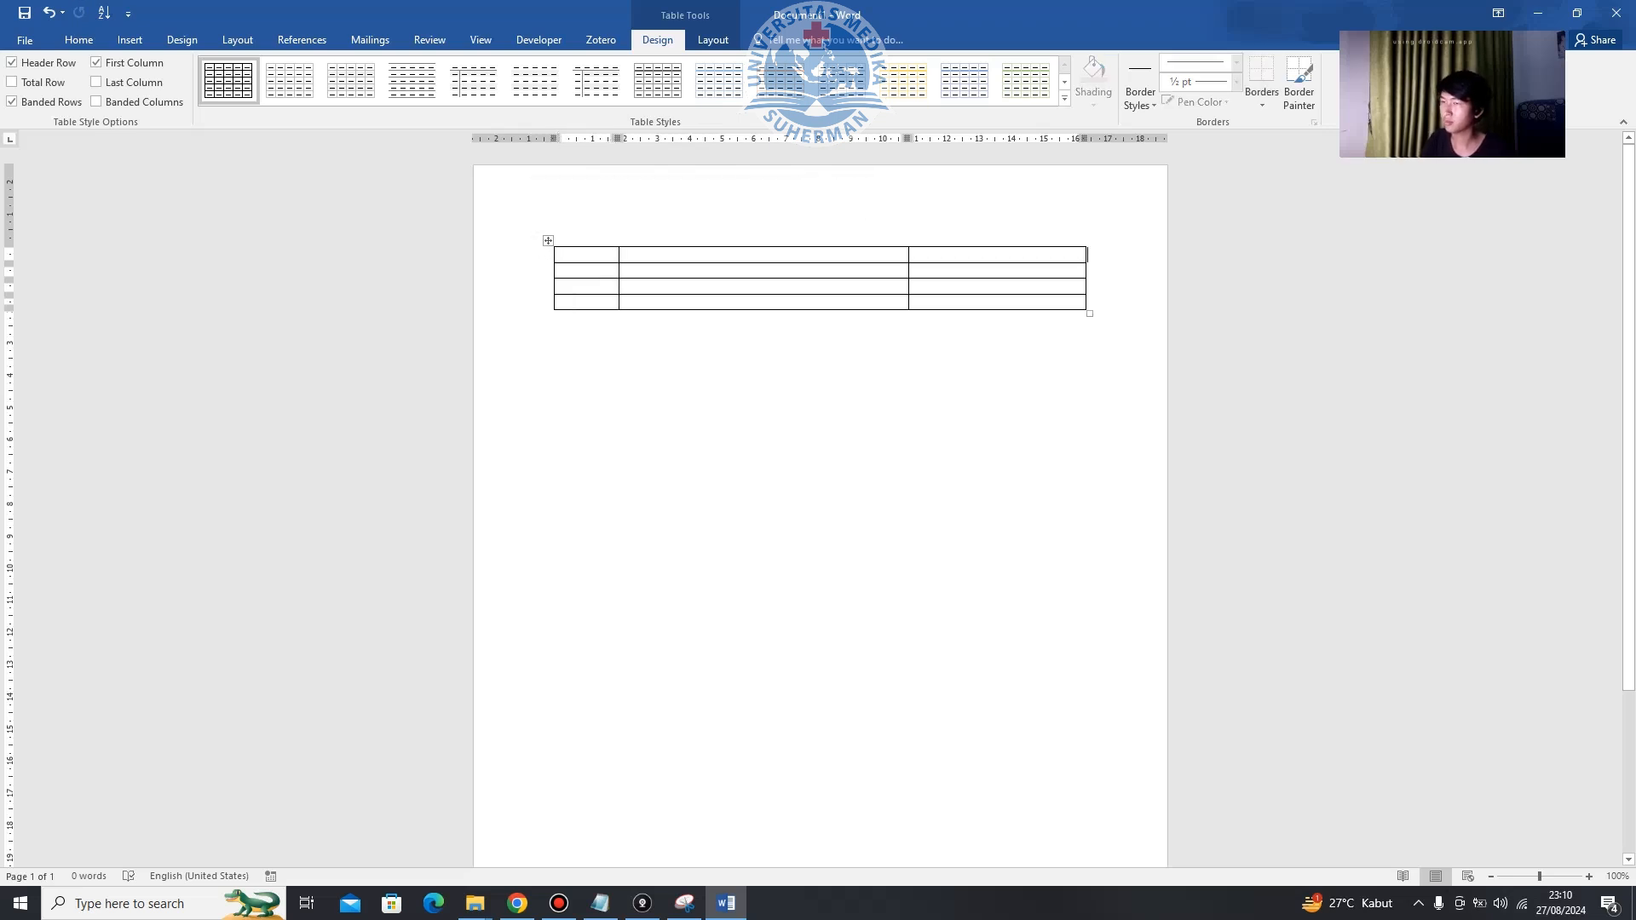
left_click(997, 245)
left_click(538, 257)
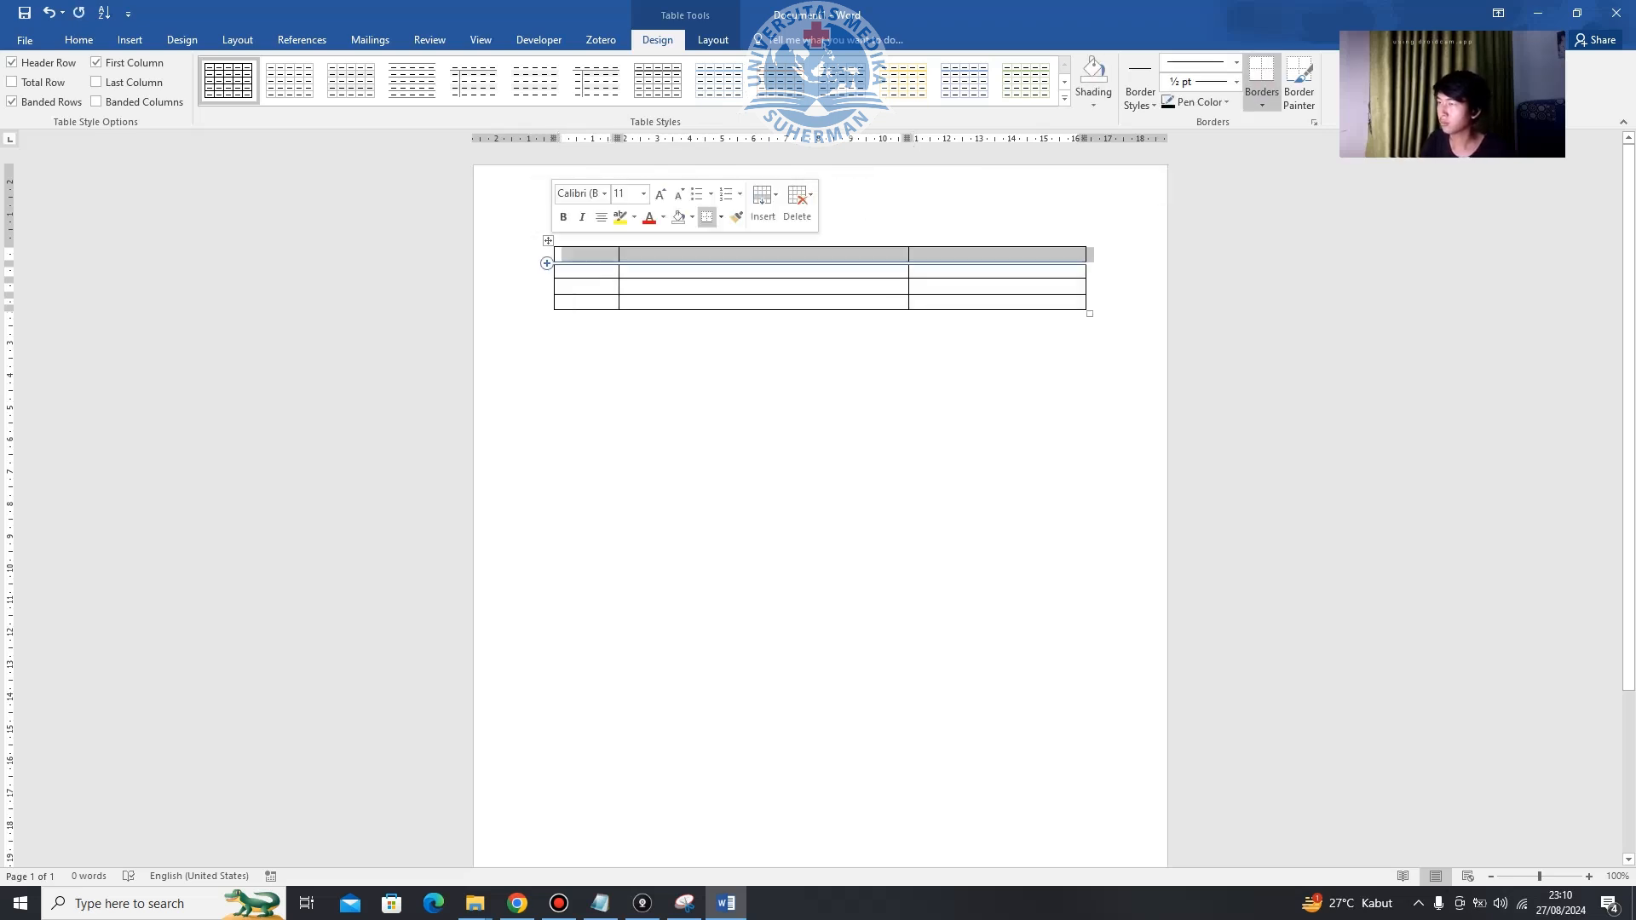
left_click(546, 263)
key("ctrl+z")
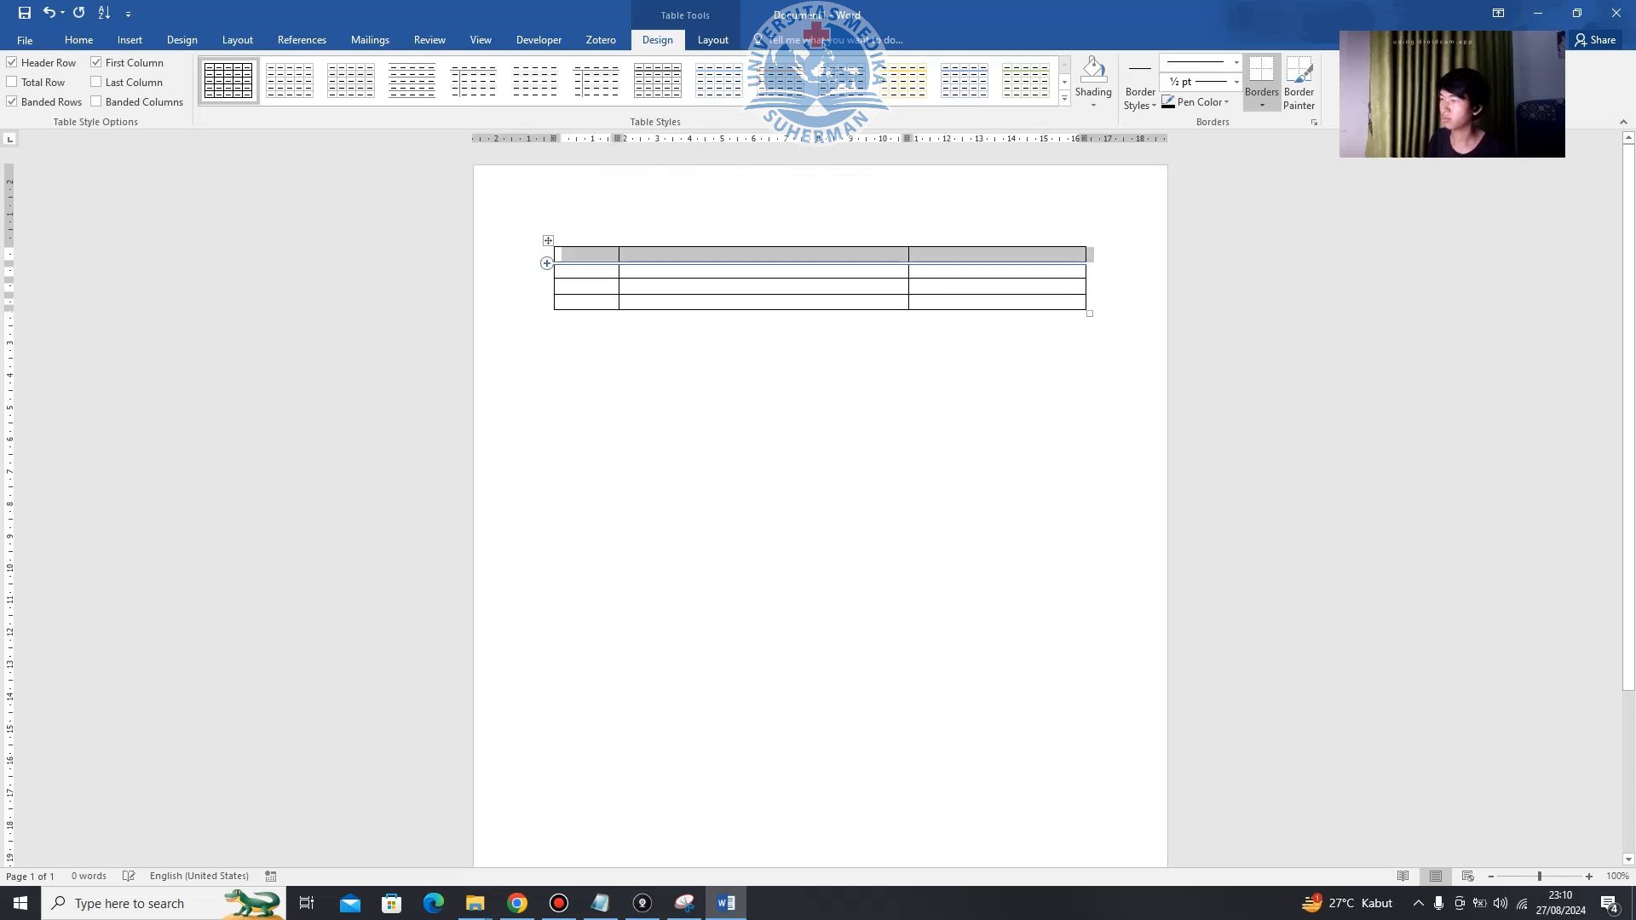
left_click(588, 244)
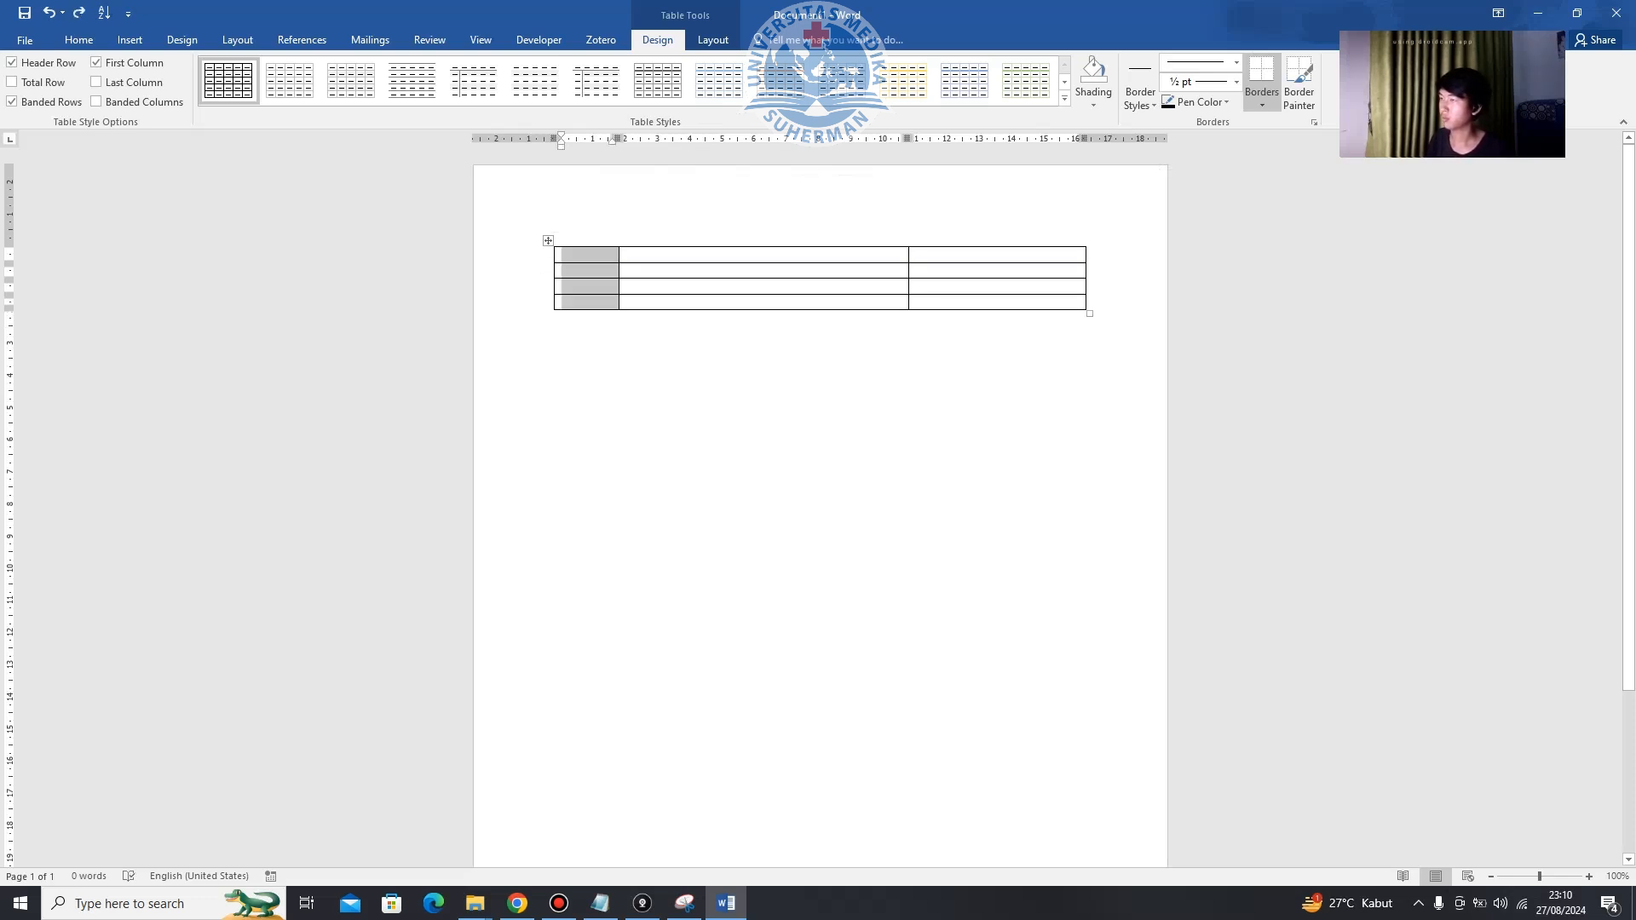
left_click(79, 40)
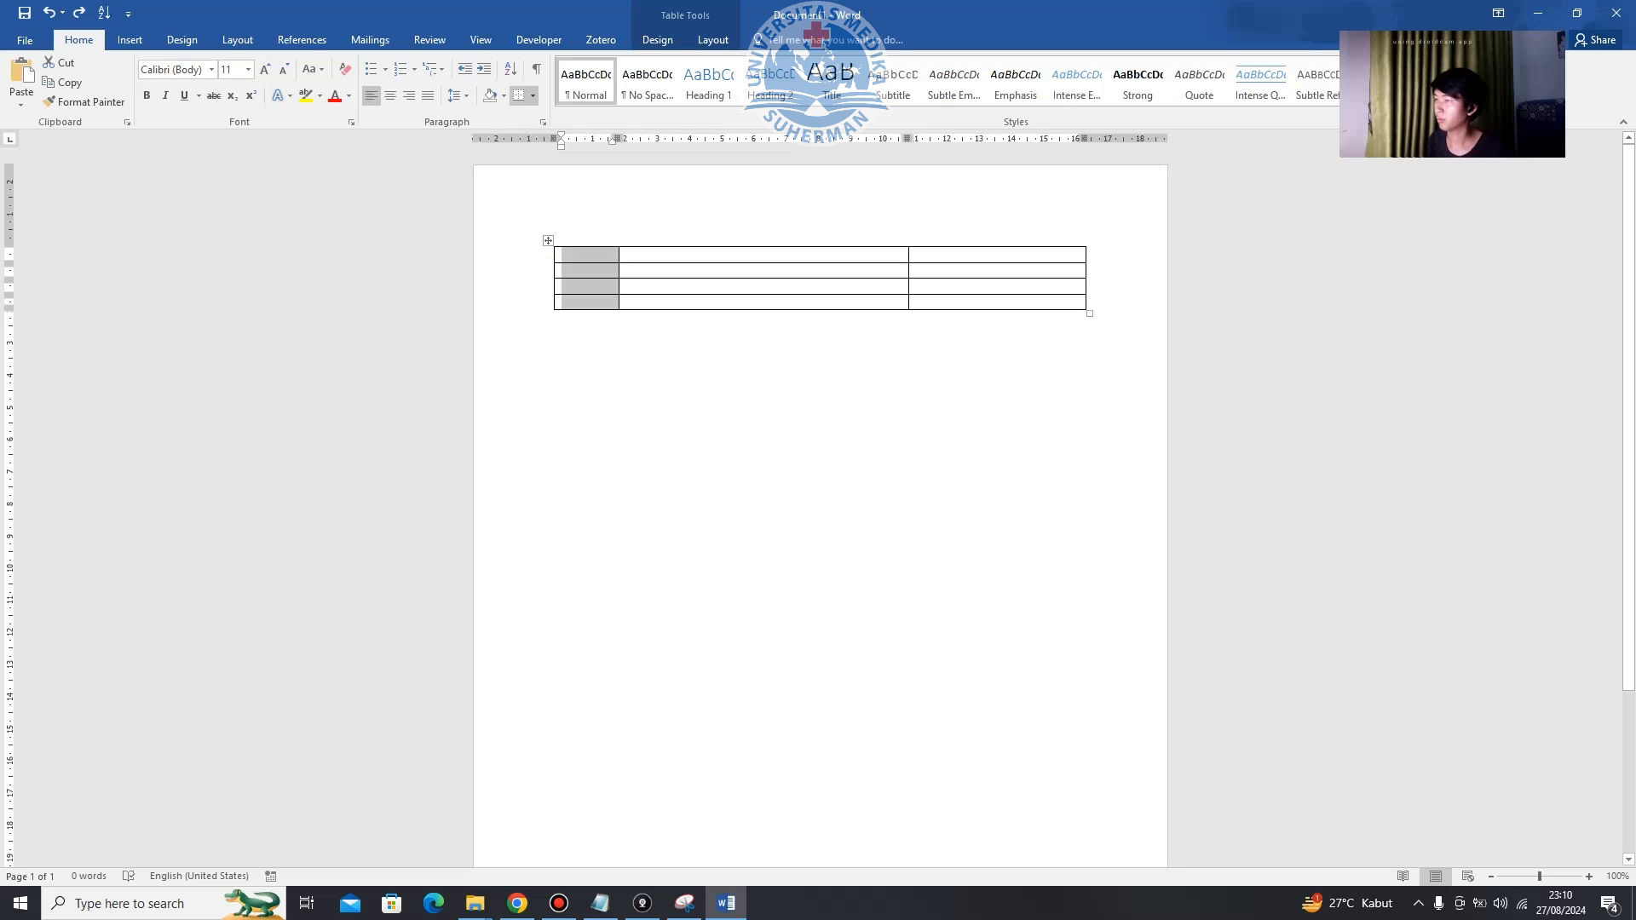
Select the entire table and delete it from the document.
left_click(548, 241)
left_click(563, 254)
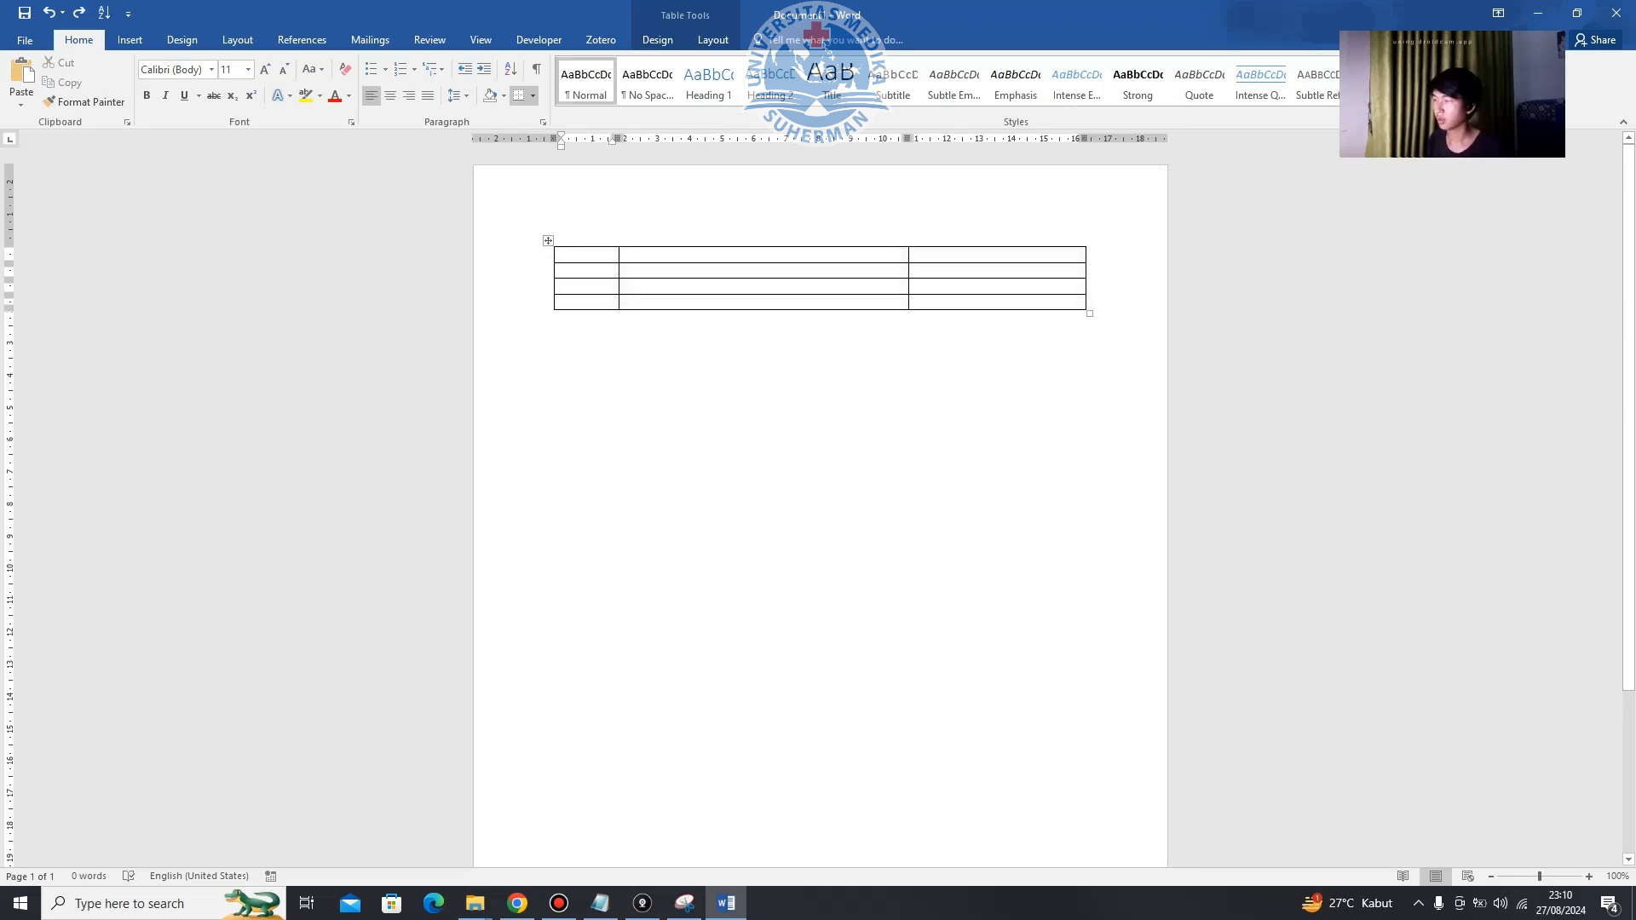
left_click(548, 242)
key("BackSpace")
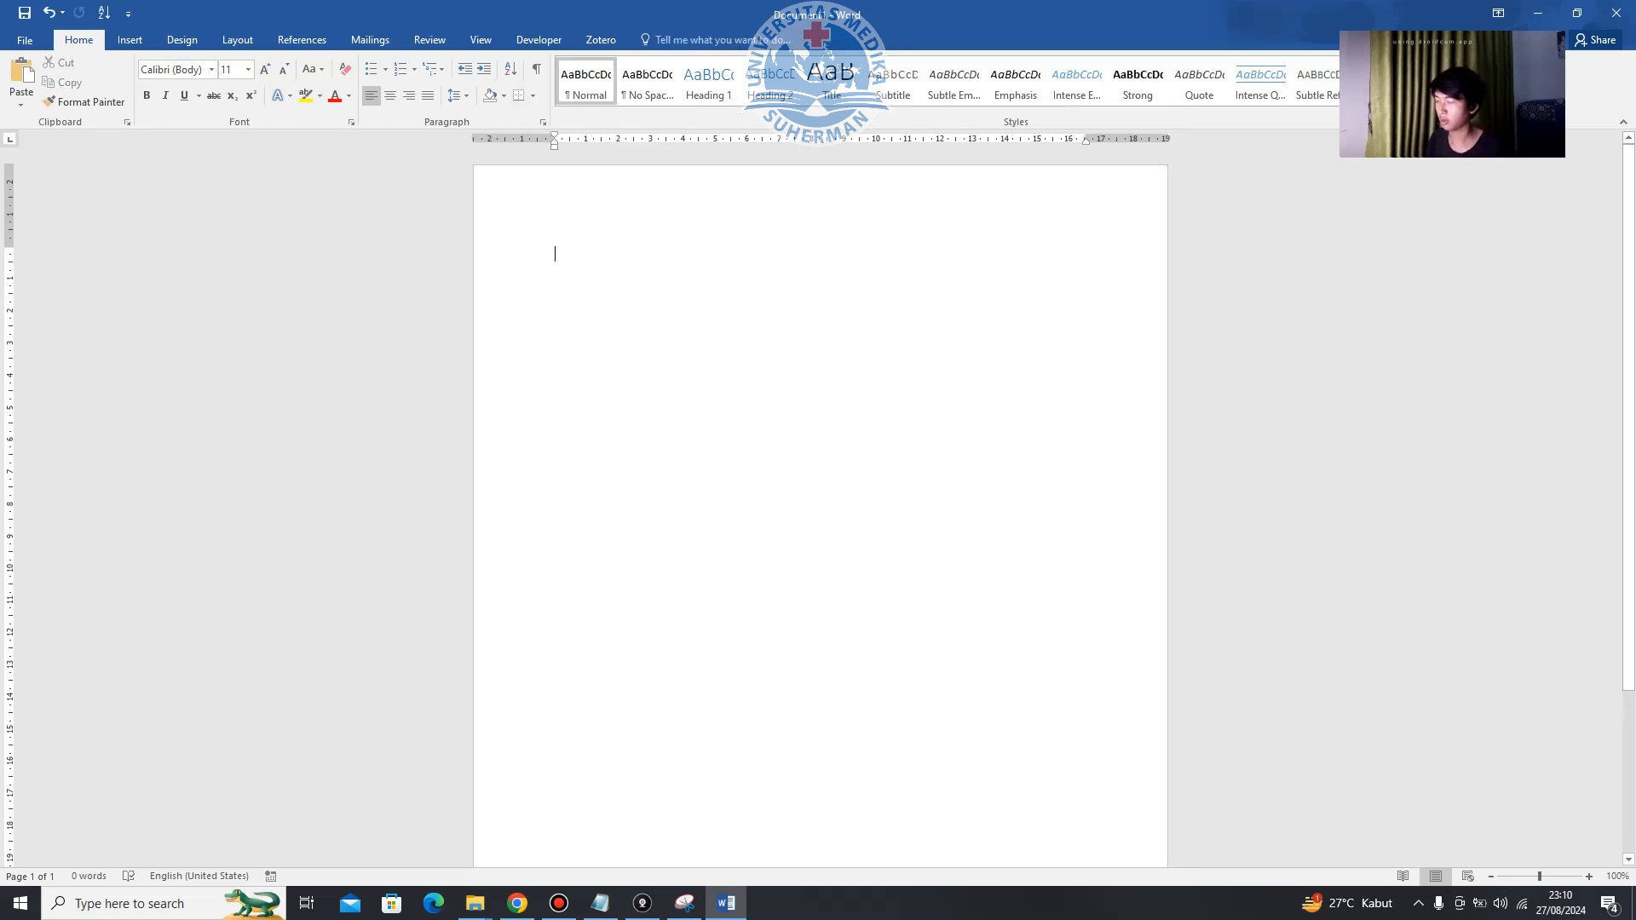
Enter the title "Tabel Hasil docking TMPK" at the start of the document, centred and in bold.
type("Tap")
type("el ")
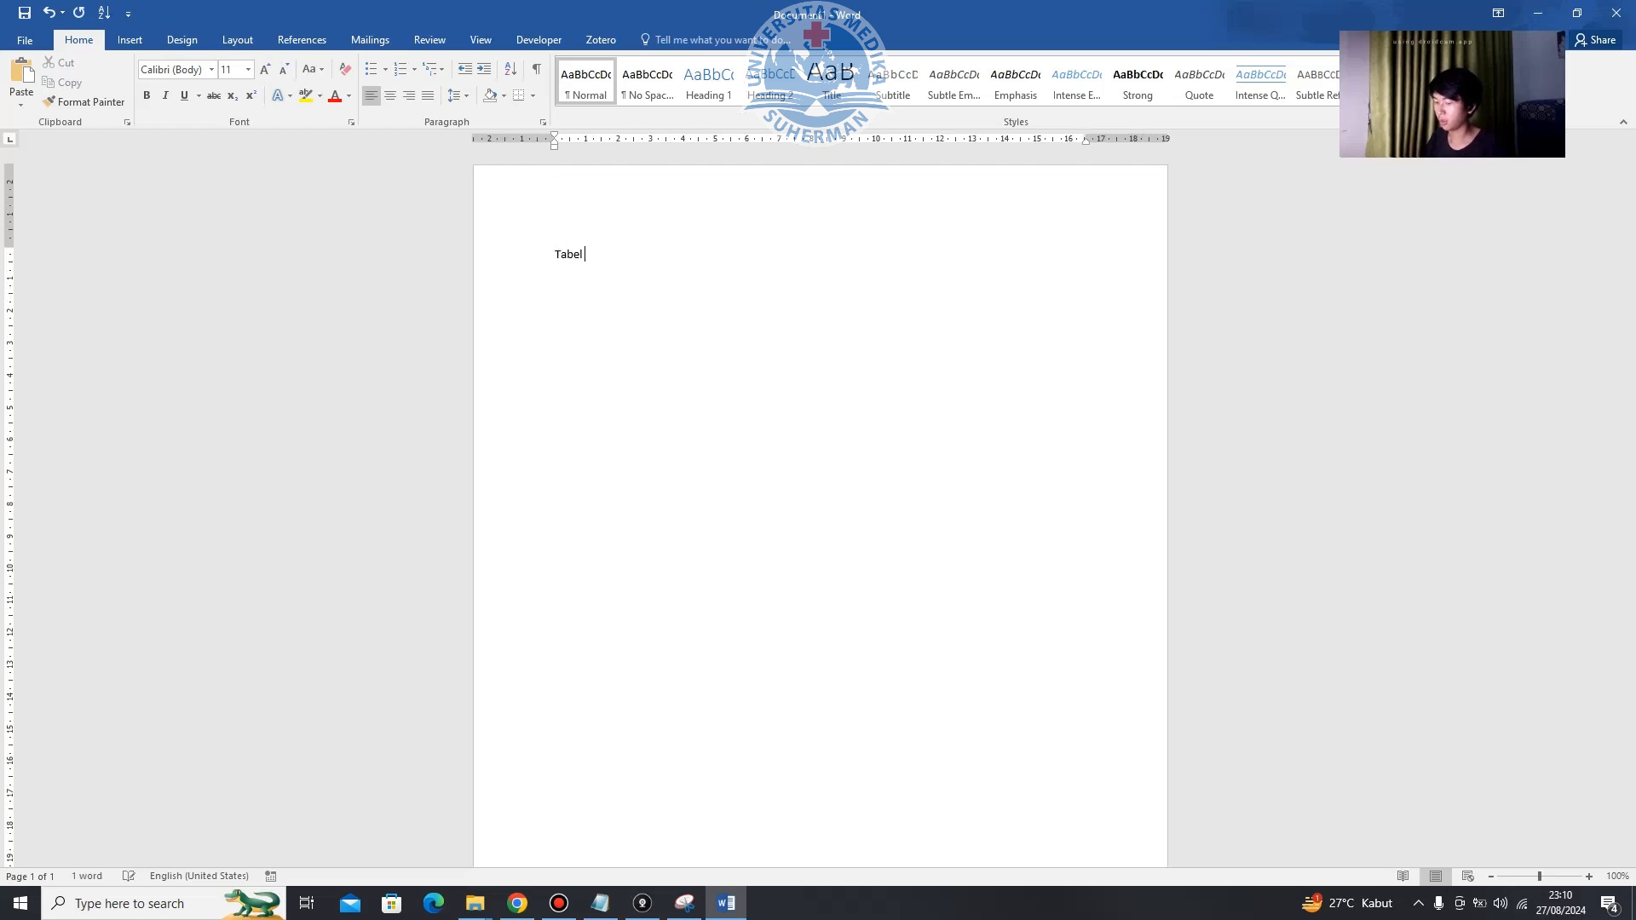
type("Hasil docking TMPK")
key("ctrl+a")
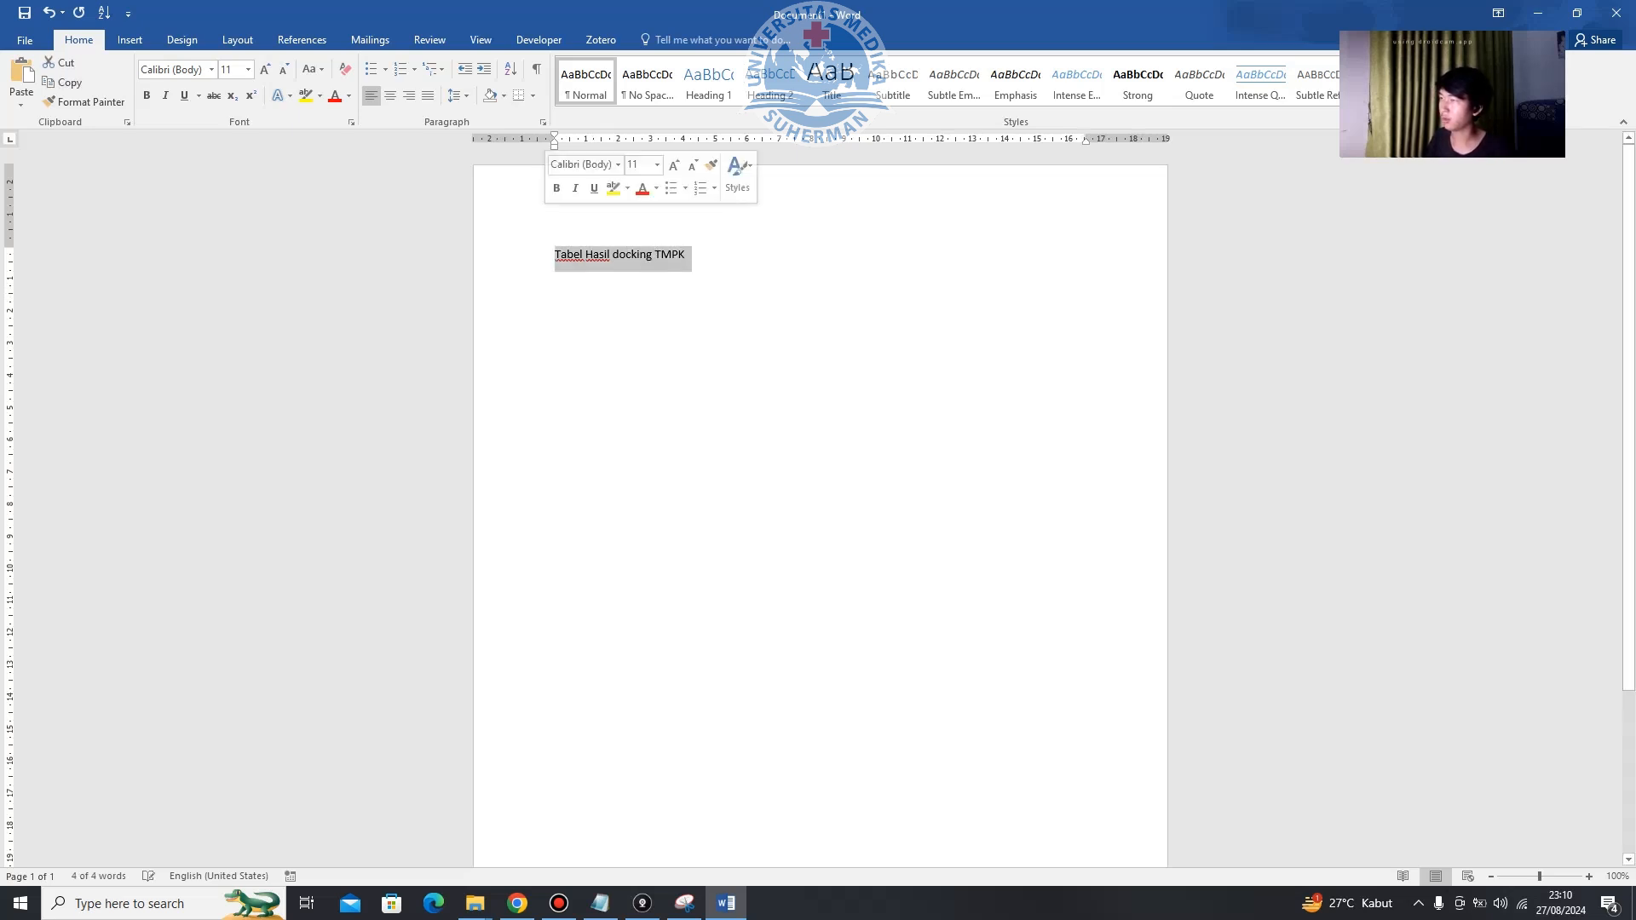
left_click(211, 70)
key("Escape")
key("ctrl+e")
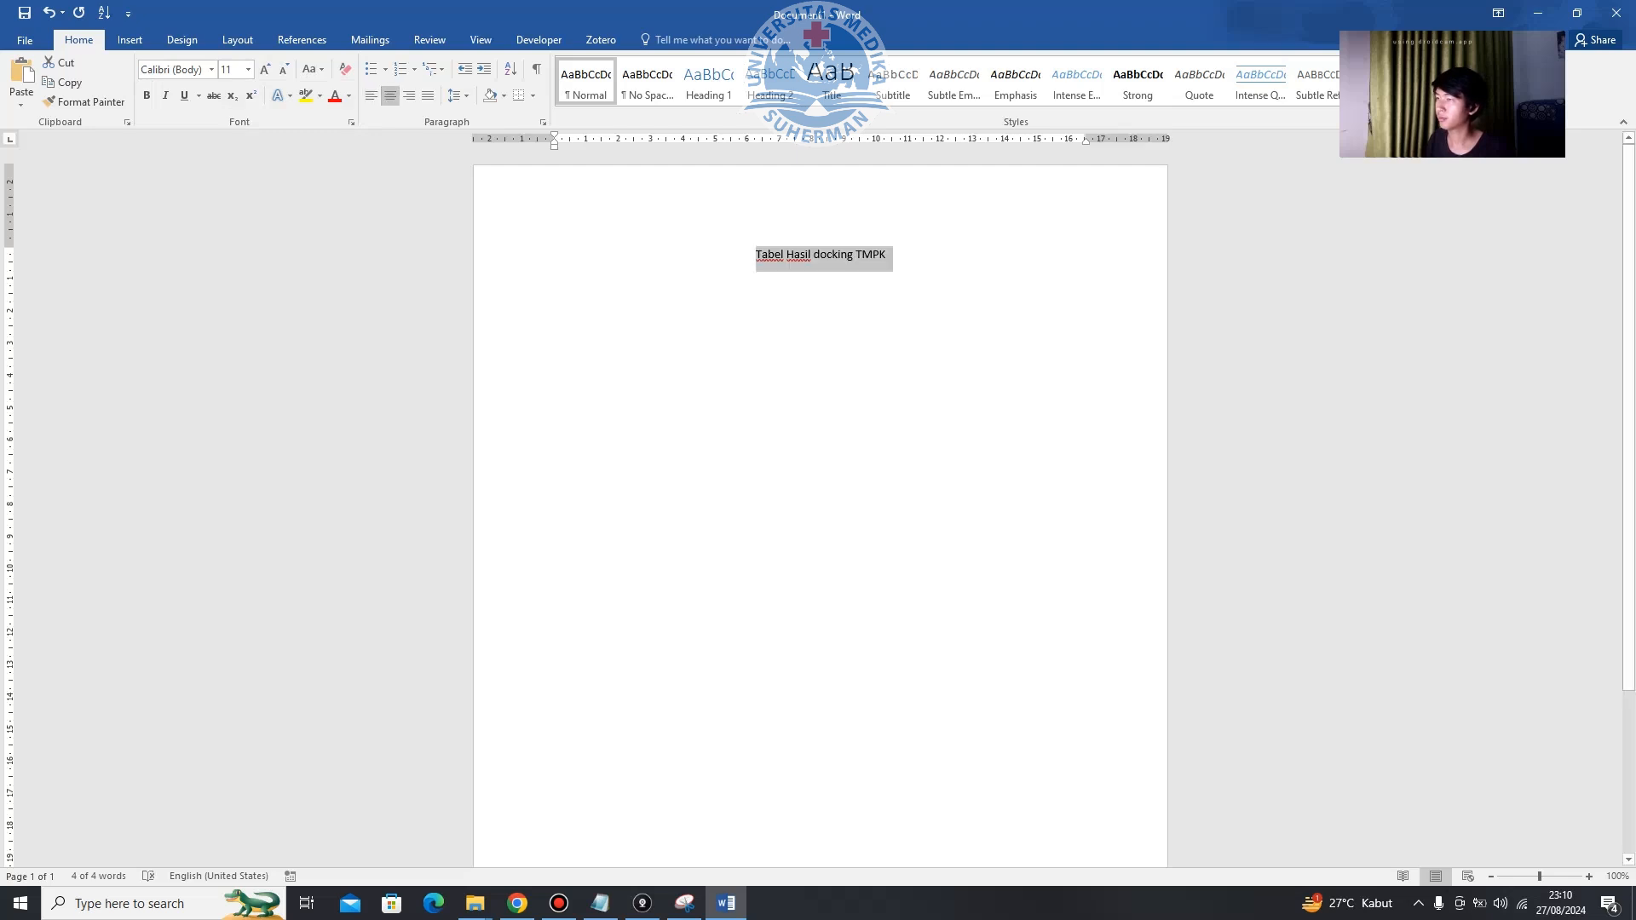
key("ctrl+b")
key("Right")
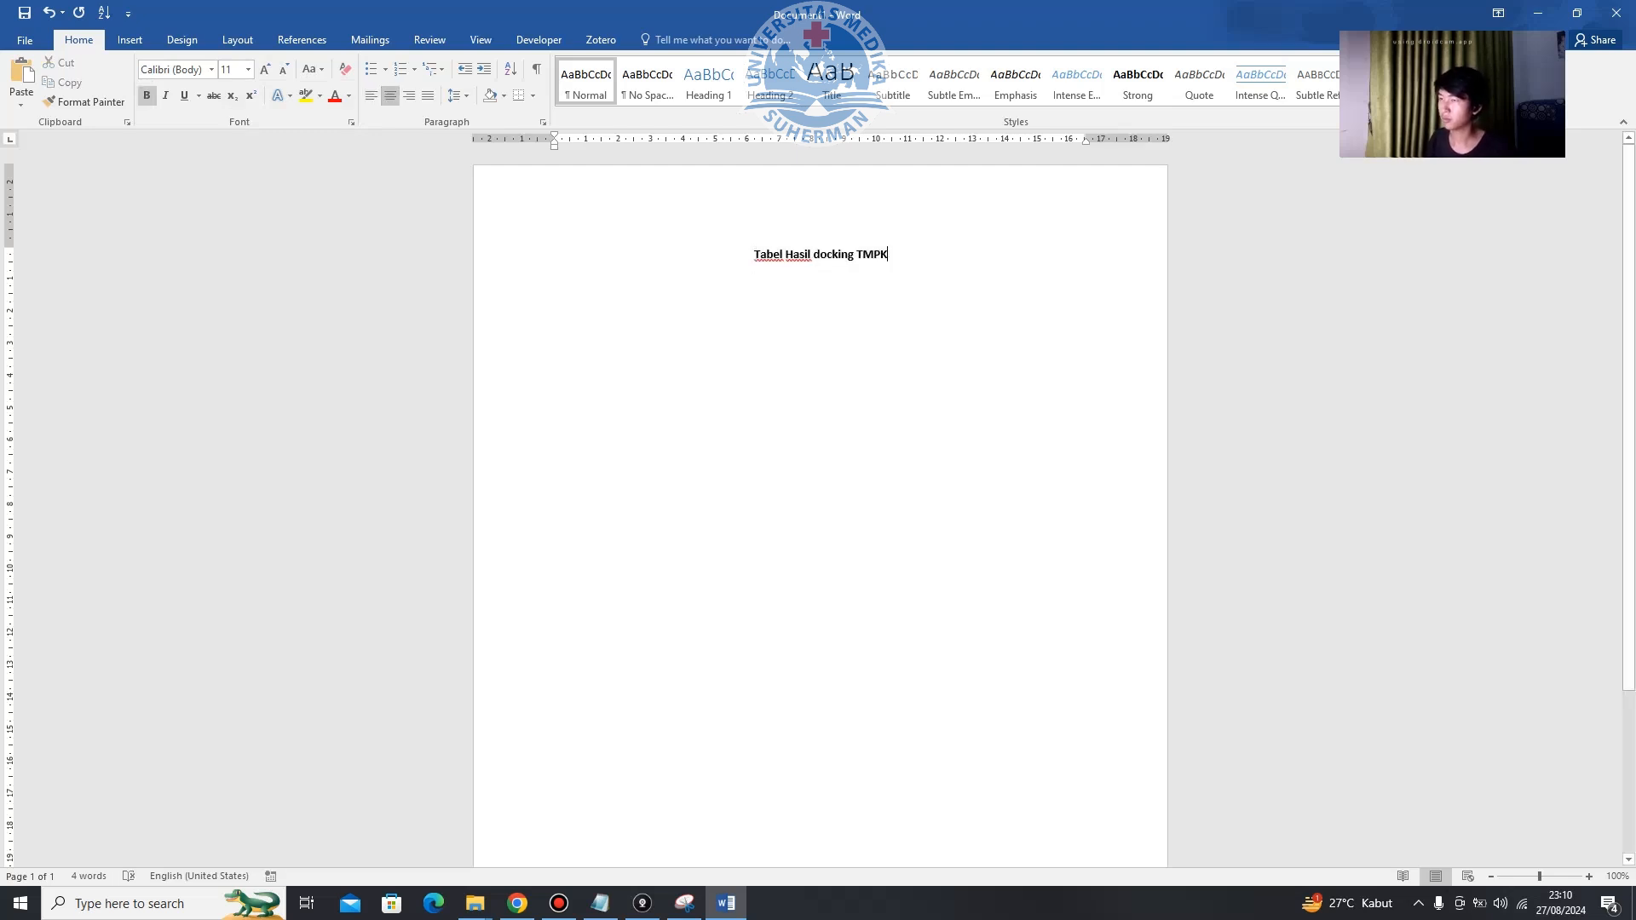
Insert a table with three columns and three rows below the title and narrow its first column to about 1.7 cm.
key("Return")
key("ctrl+j")
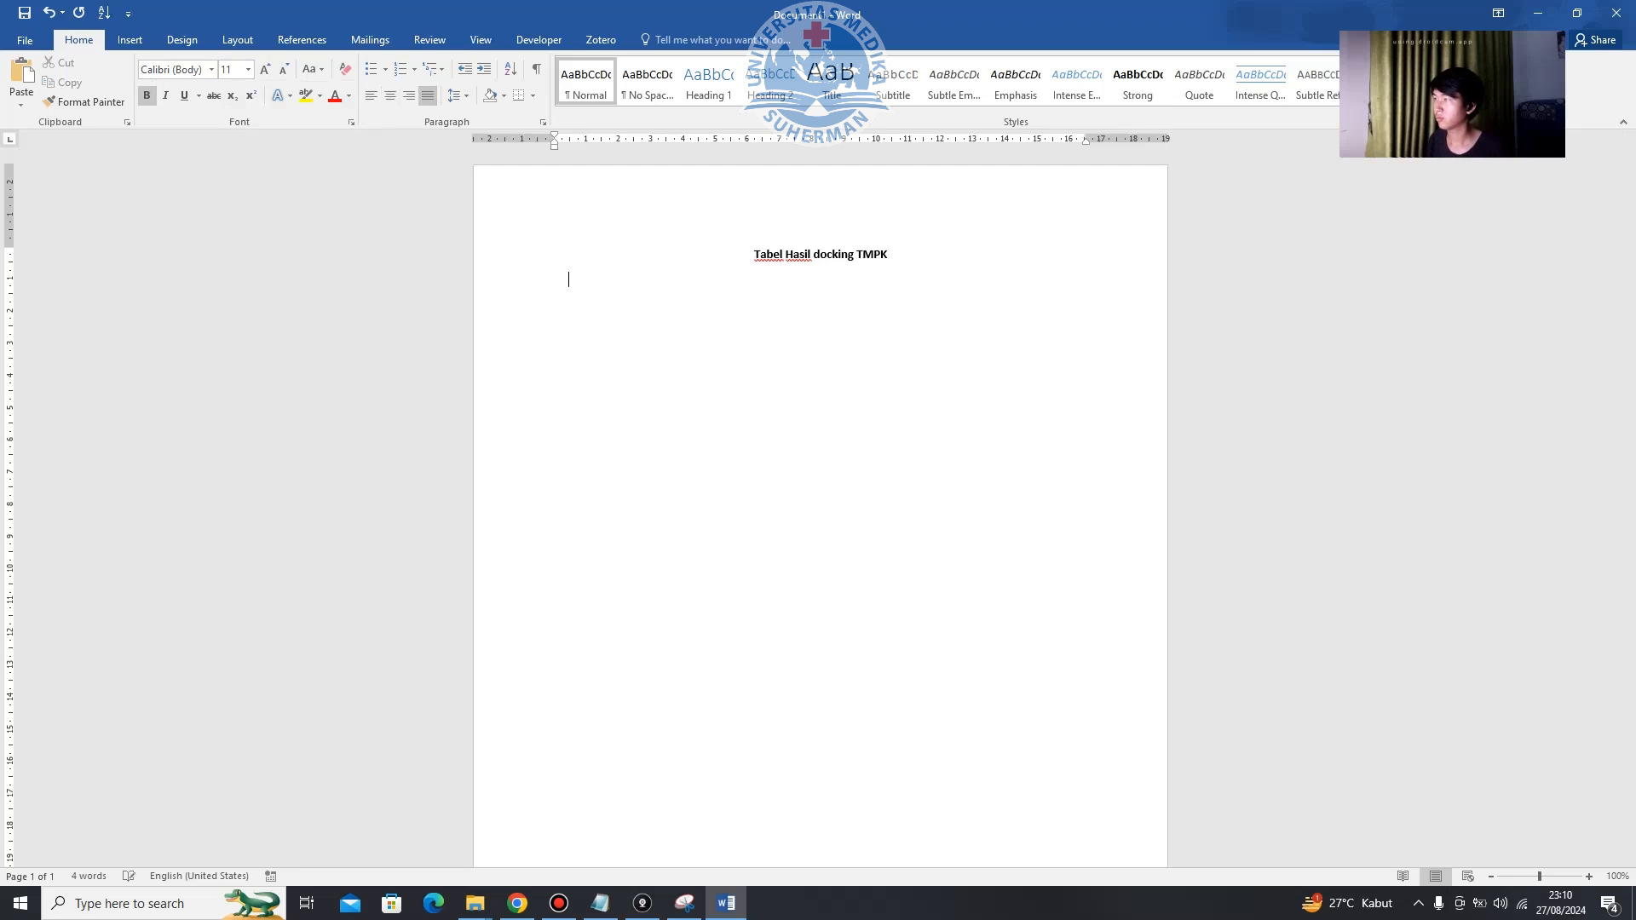
left_click(129, 40)
left_click(136, 81)
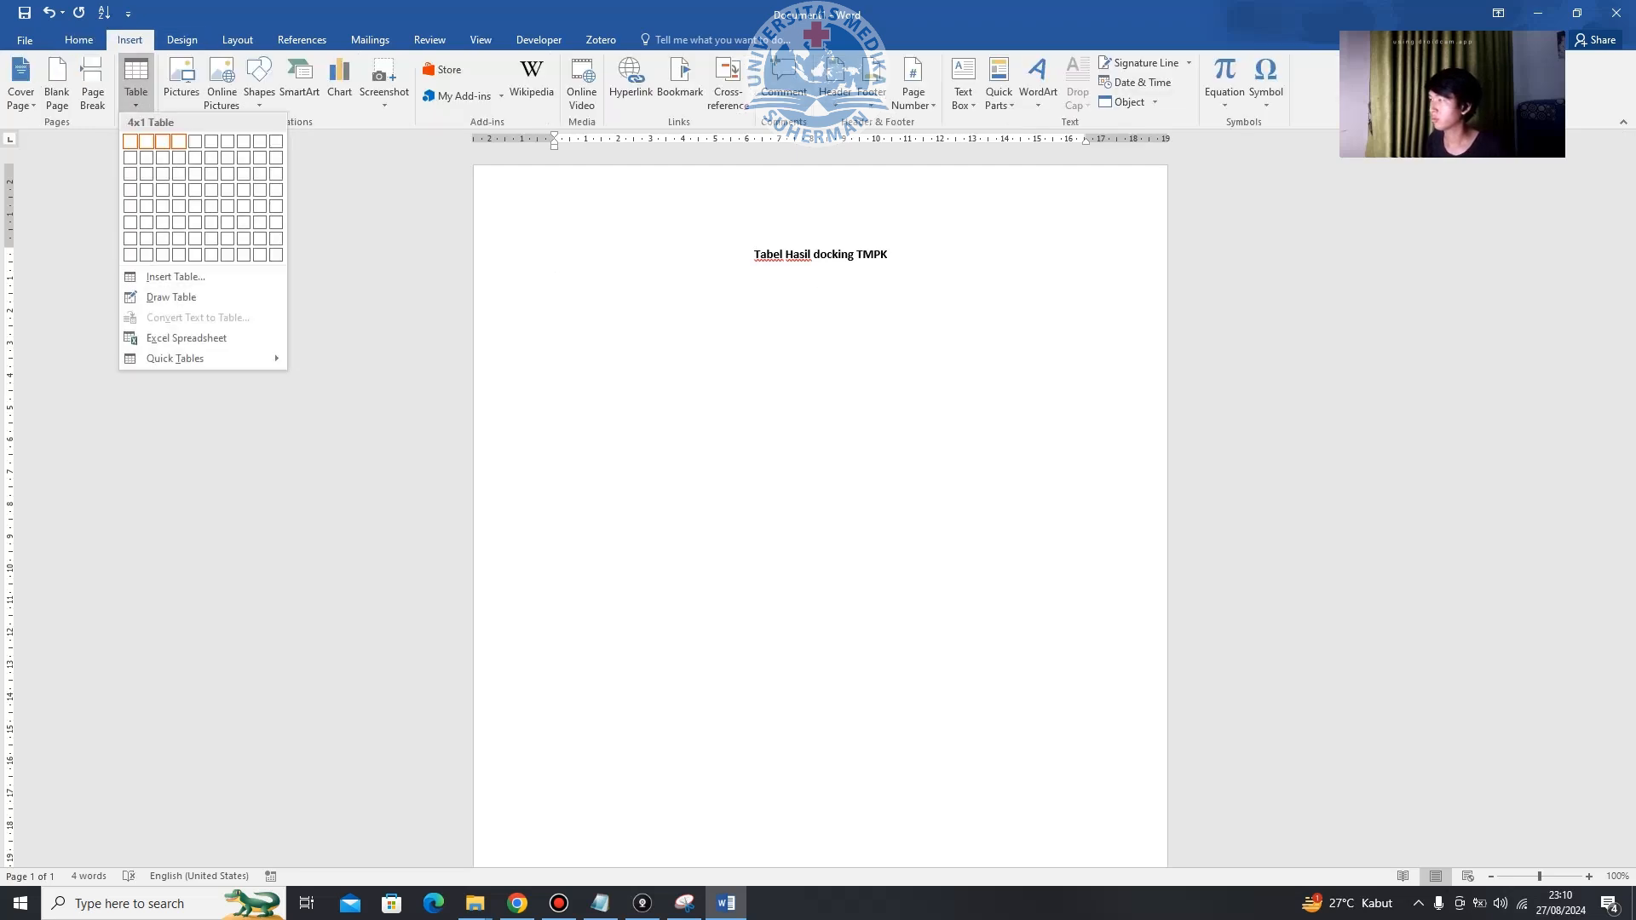
left_click(163, 173)
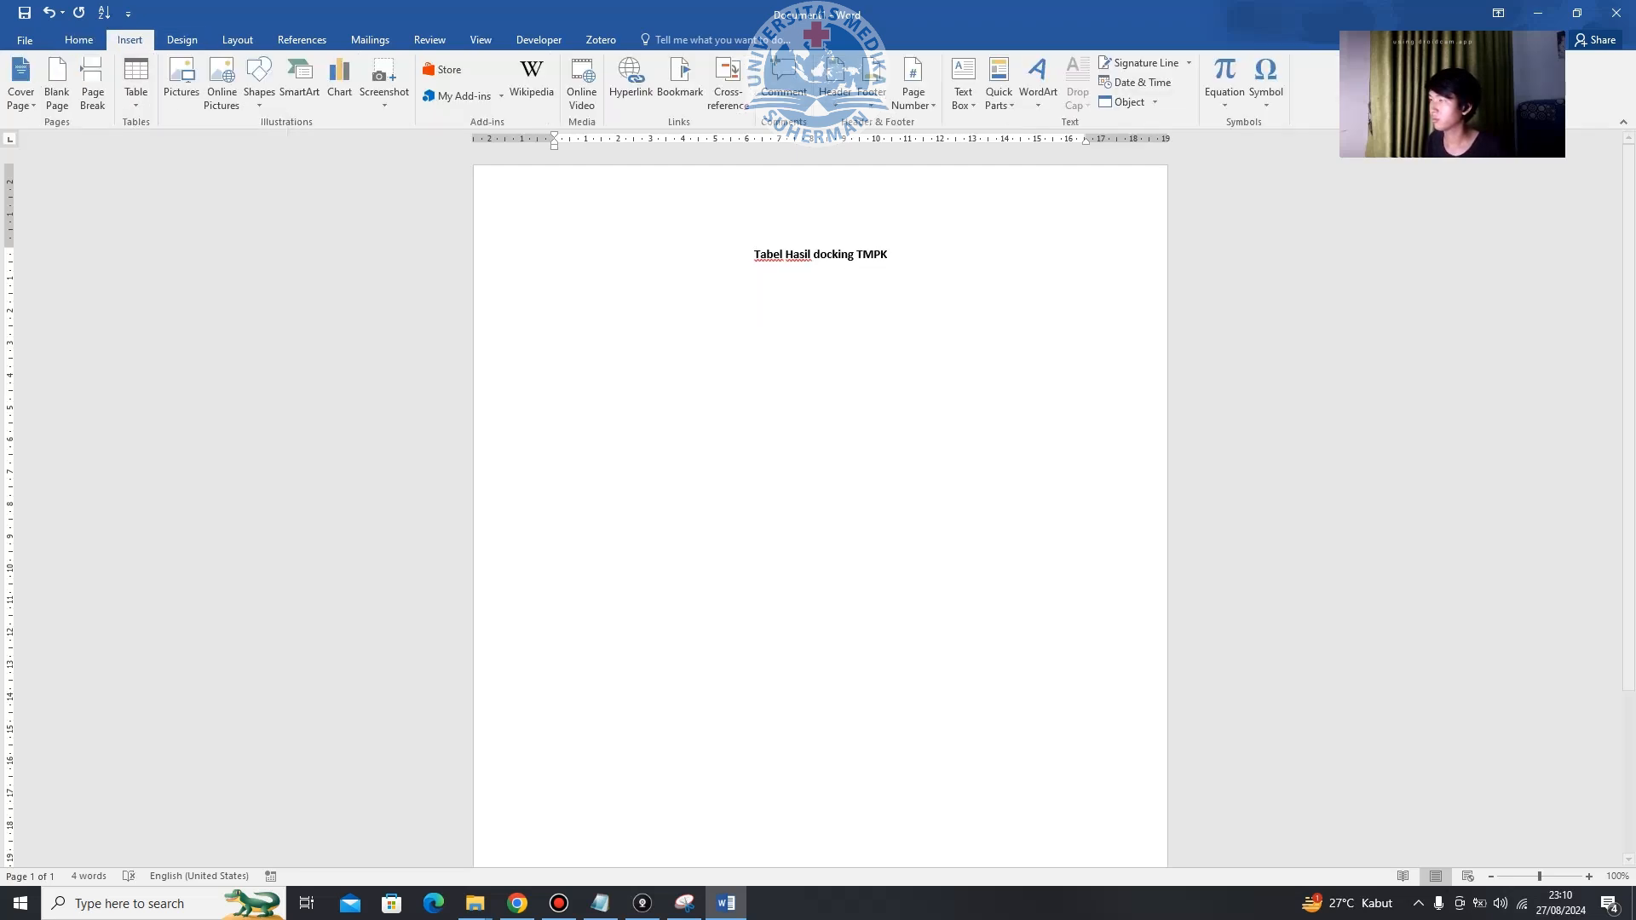
left_click_drag(731, 295, 610, 296)
Fill the header row with "No.", "Nama Senyawa/ Kontrol Obat" and "Nilai Energy Binding", and centre the headings.
type("No.")
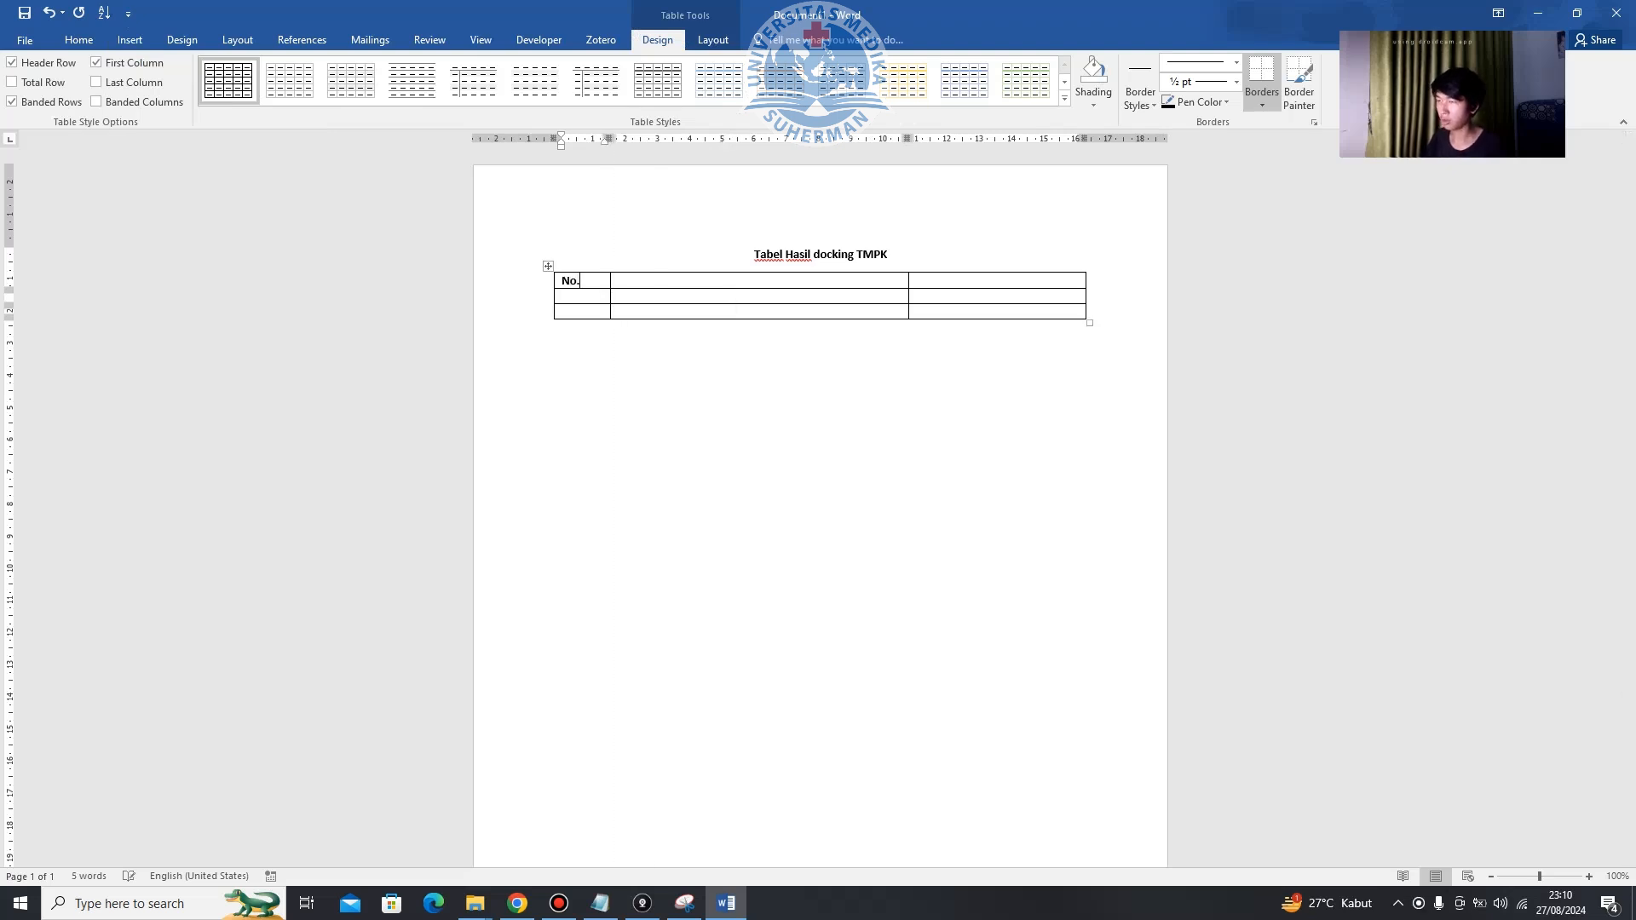
key("Tab")
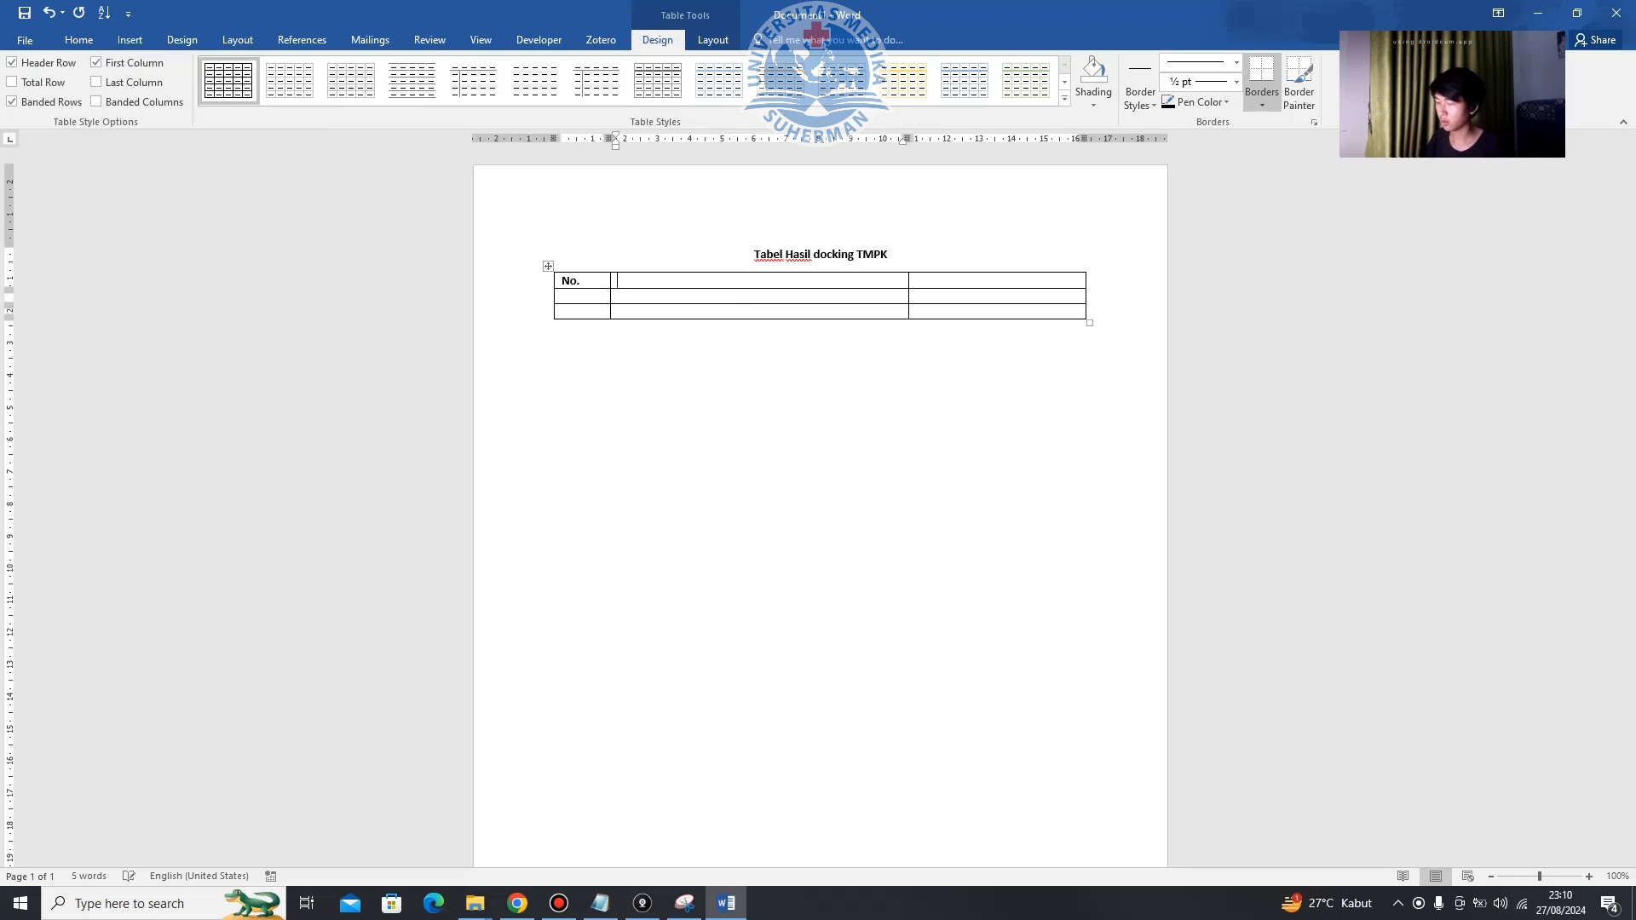
type("S")
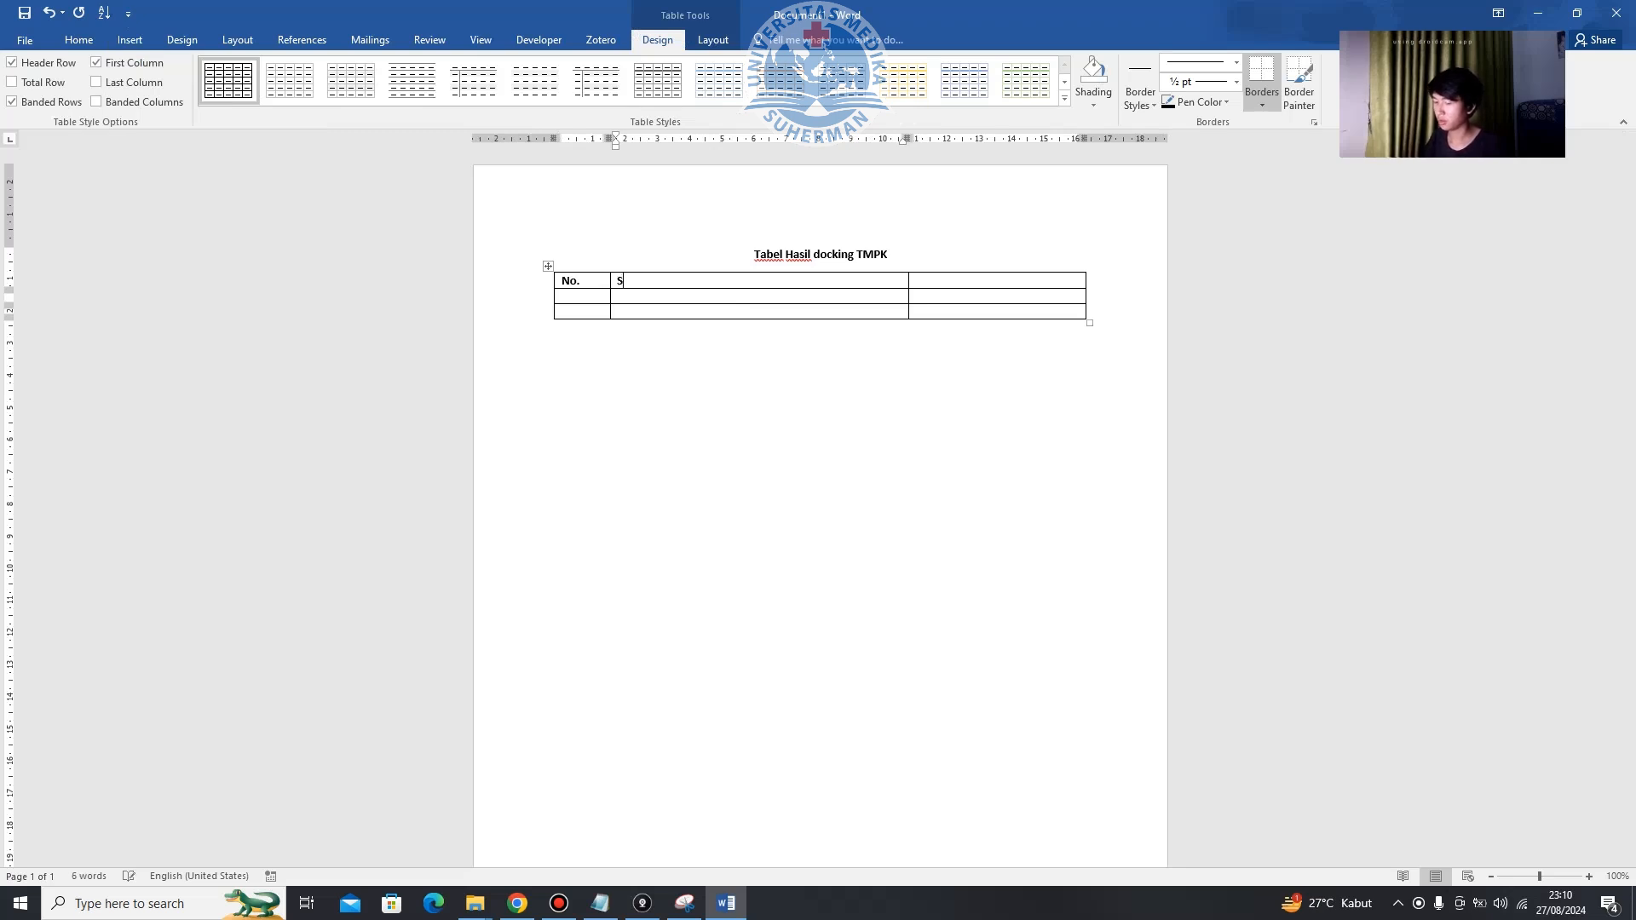
type("eNama Senyawa/ Kontrol Obat")
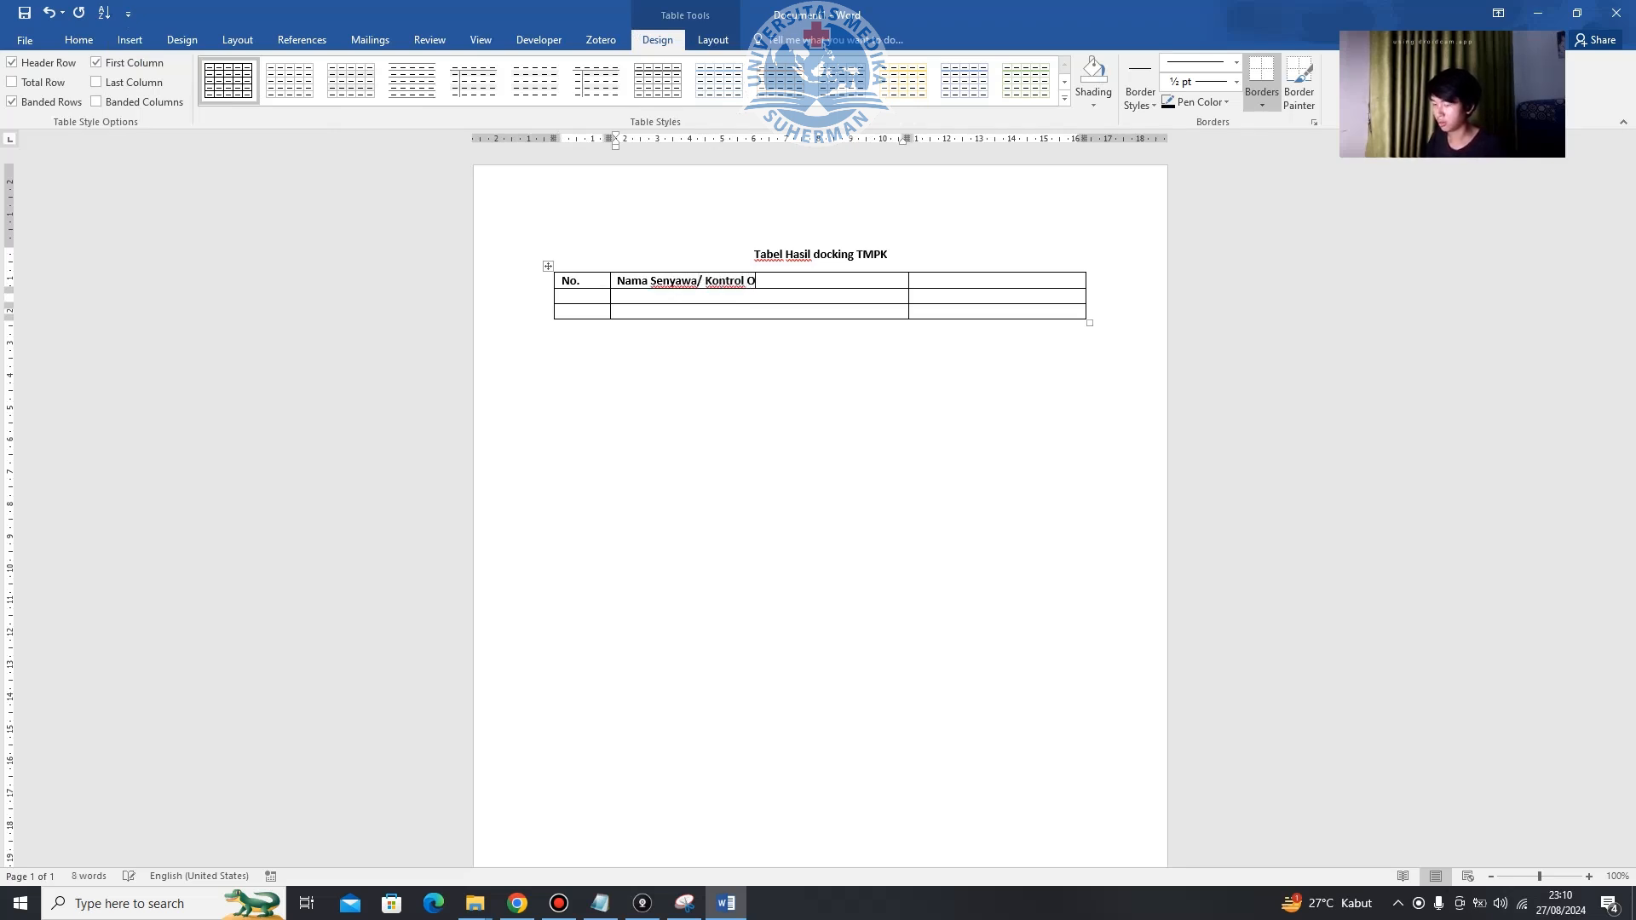
key("Tab")
type("Nilai Energy Binding")
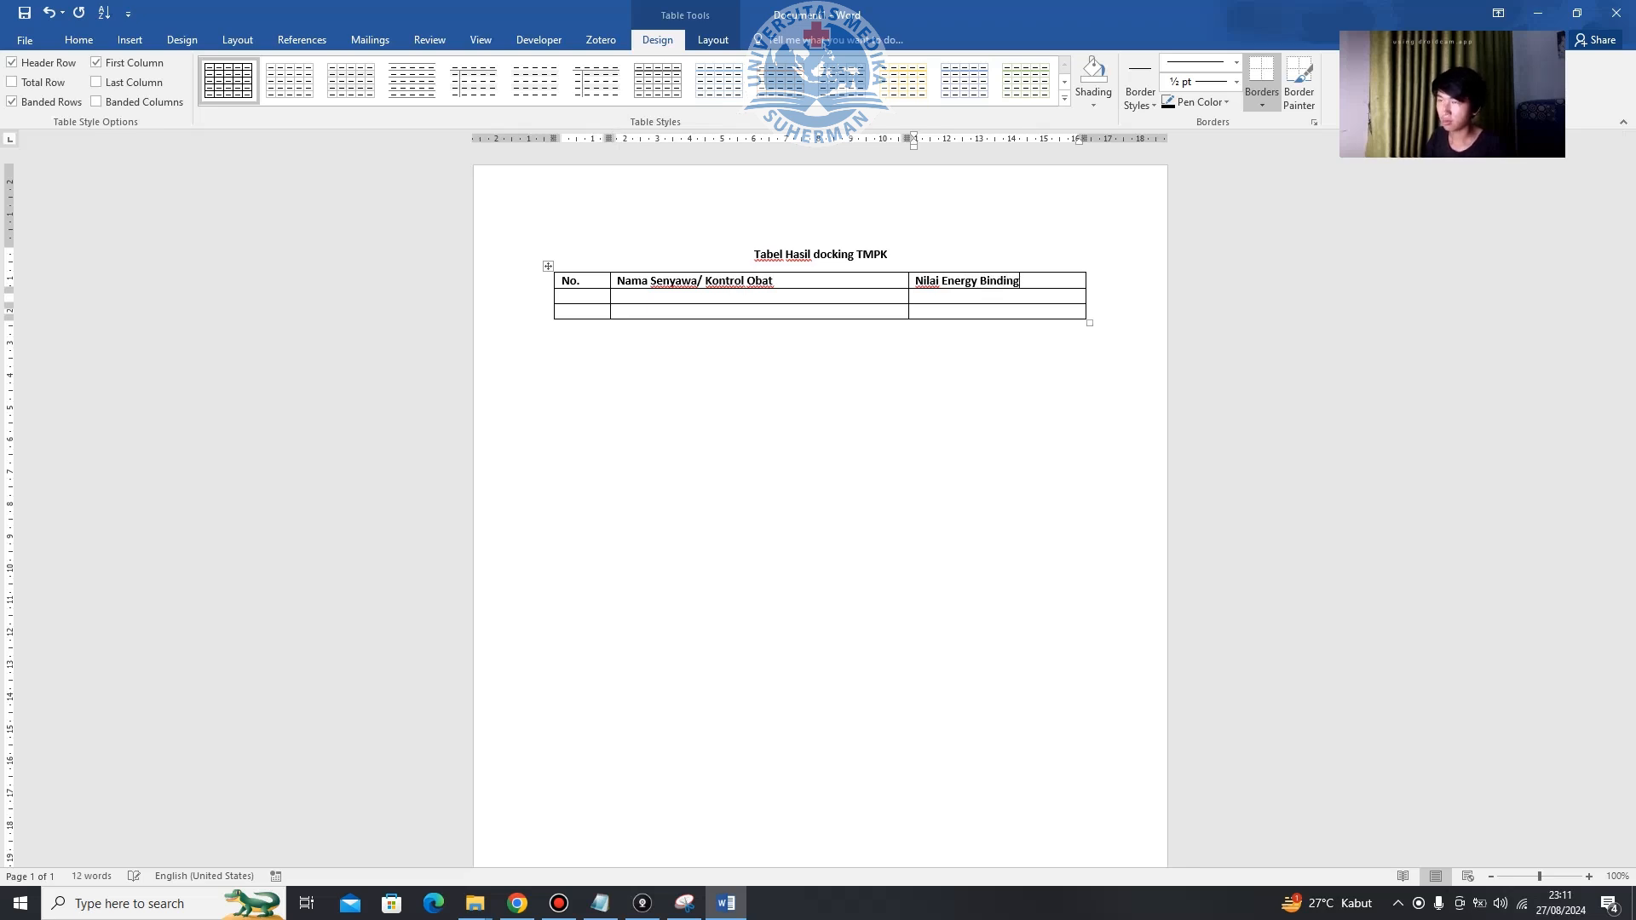
left_click_drag(1021, 281, 572, 281)
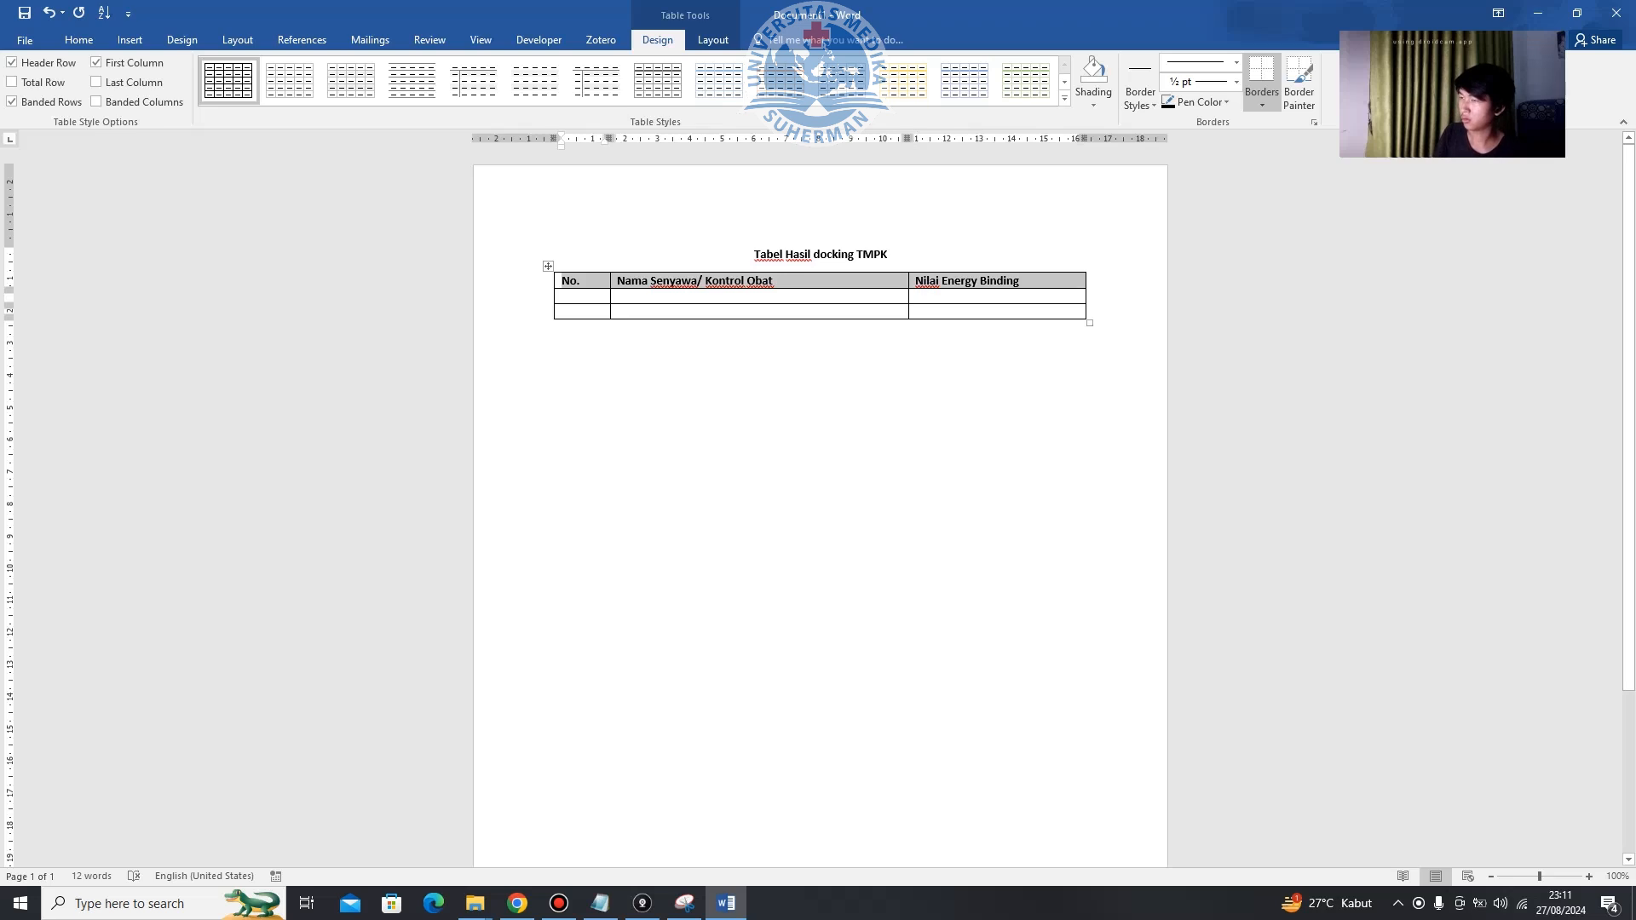
key("ctrl+e")
Number the two rows under the header "1." and "2." in the first column.
left_click(567, 297)
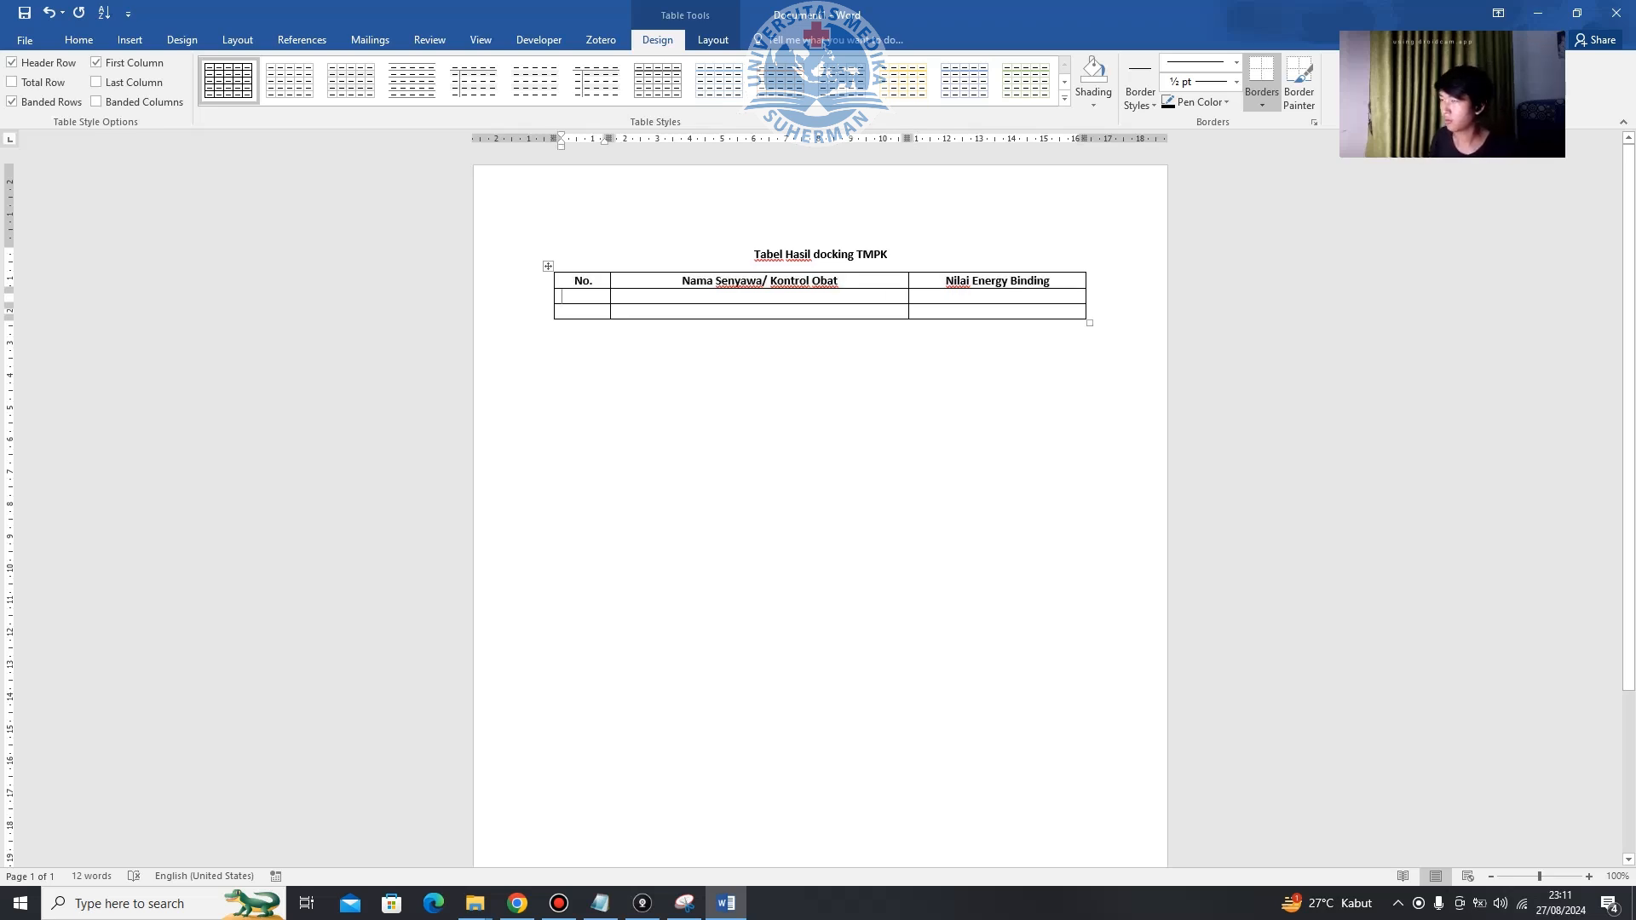
type("1")
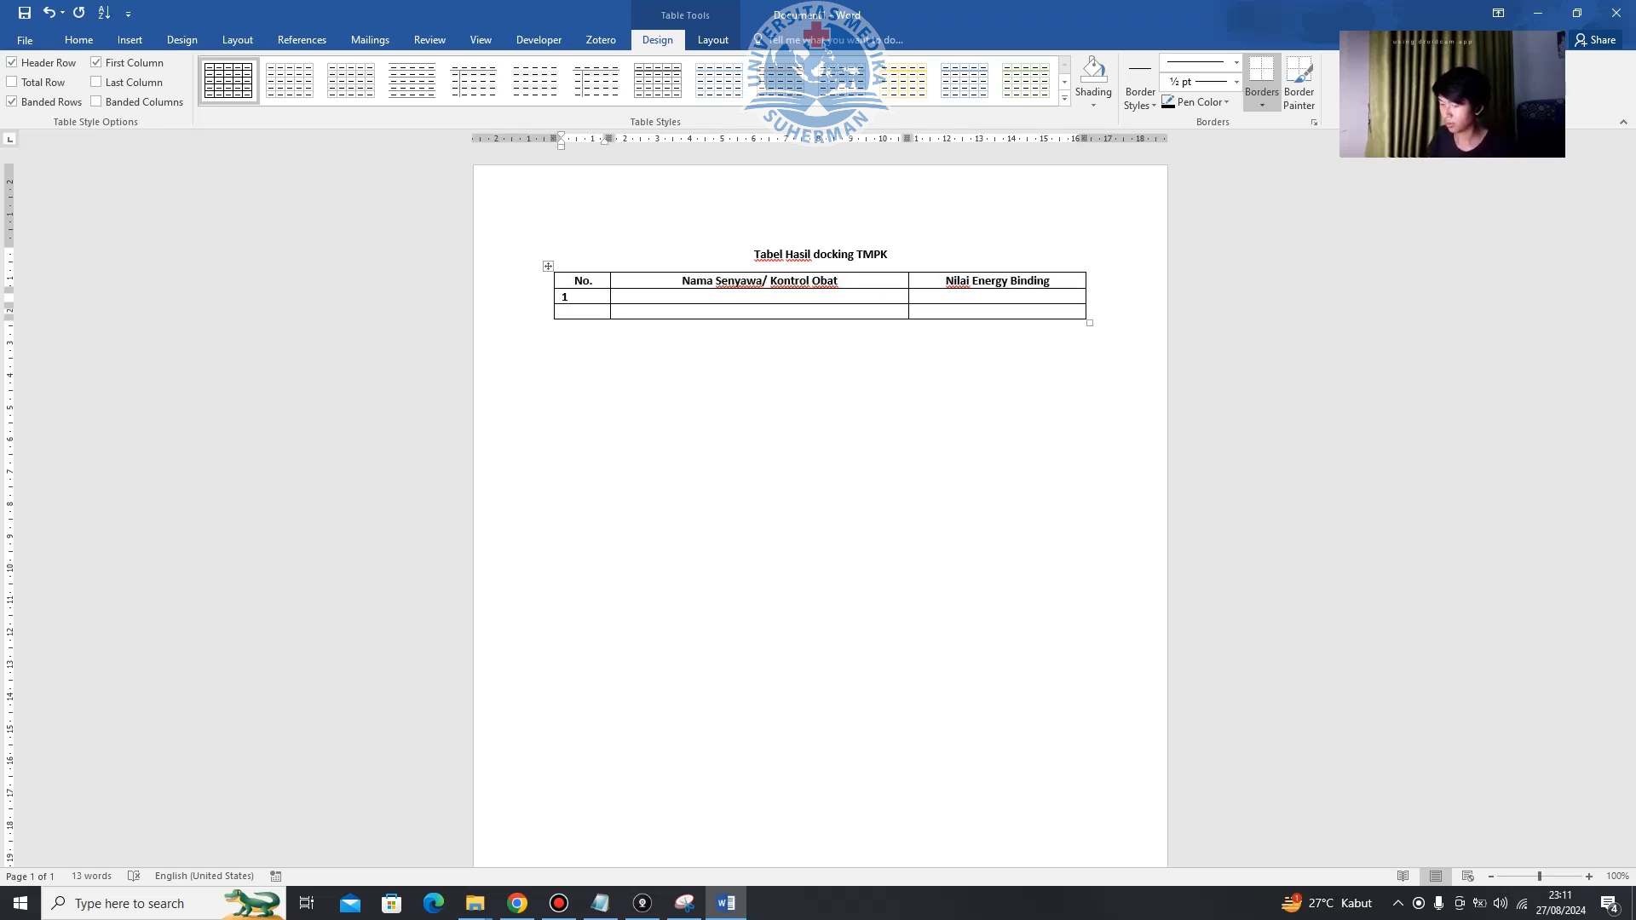
type("2.")
Extend the title after "TMPK" with "/ Thymidilate Kinase".
left_click(889, 255)
type("/ Thym")
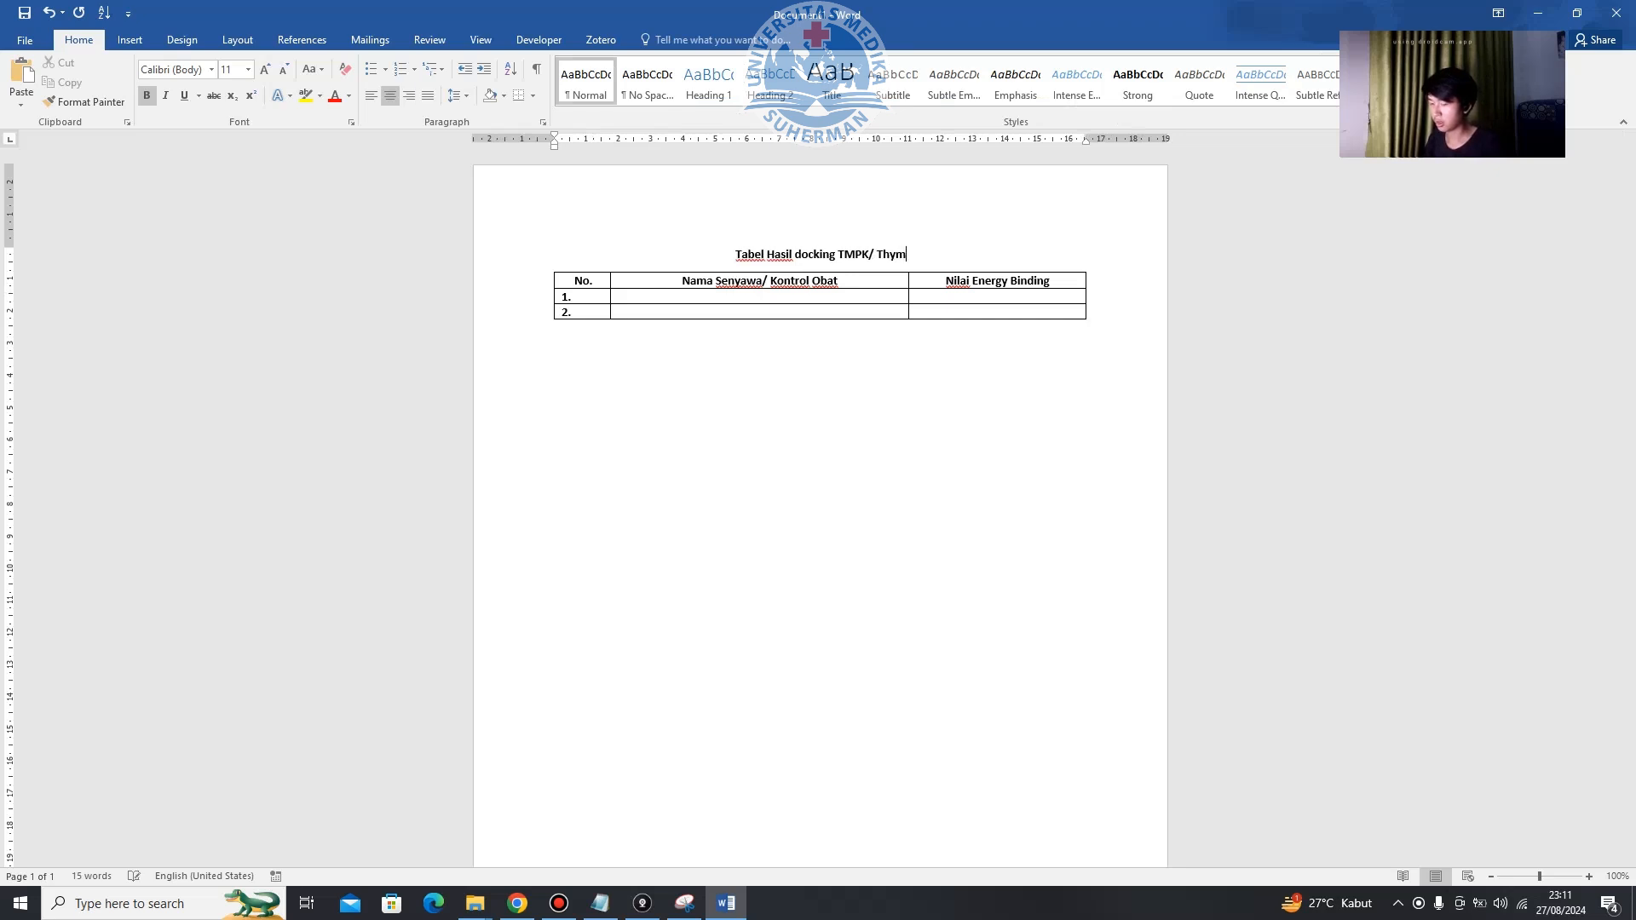
type("idilate Kinase")
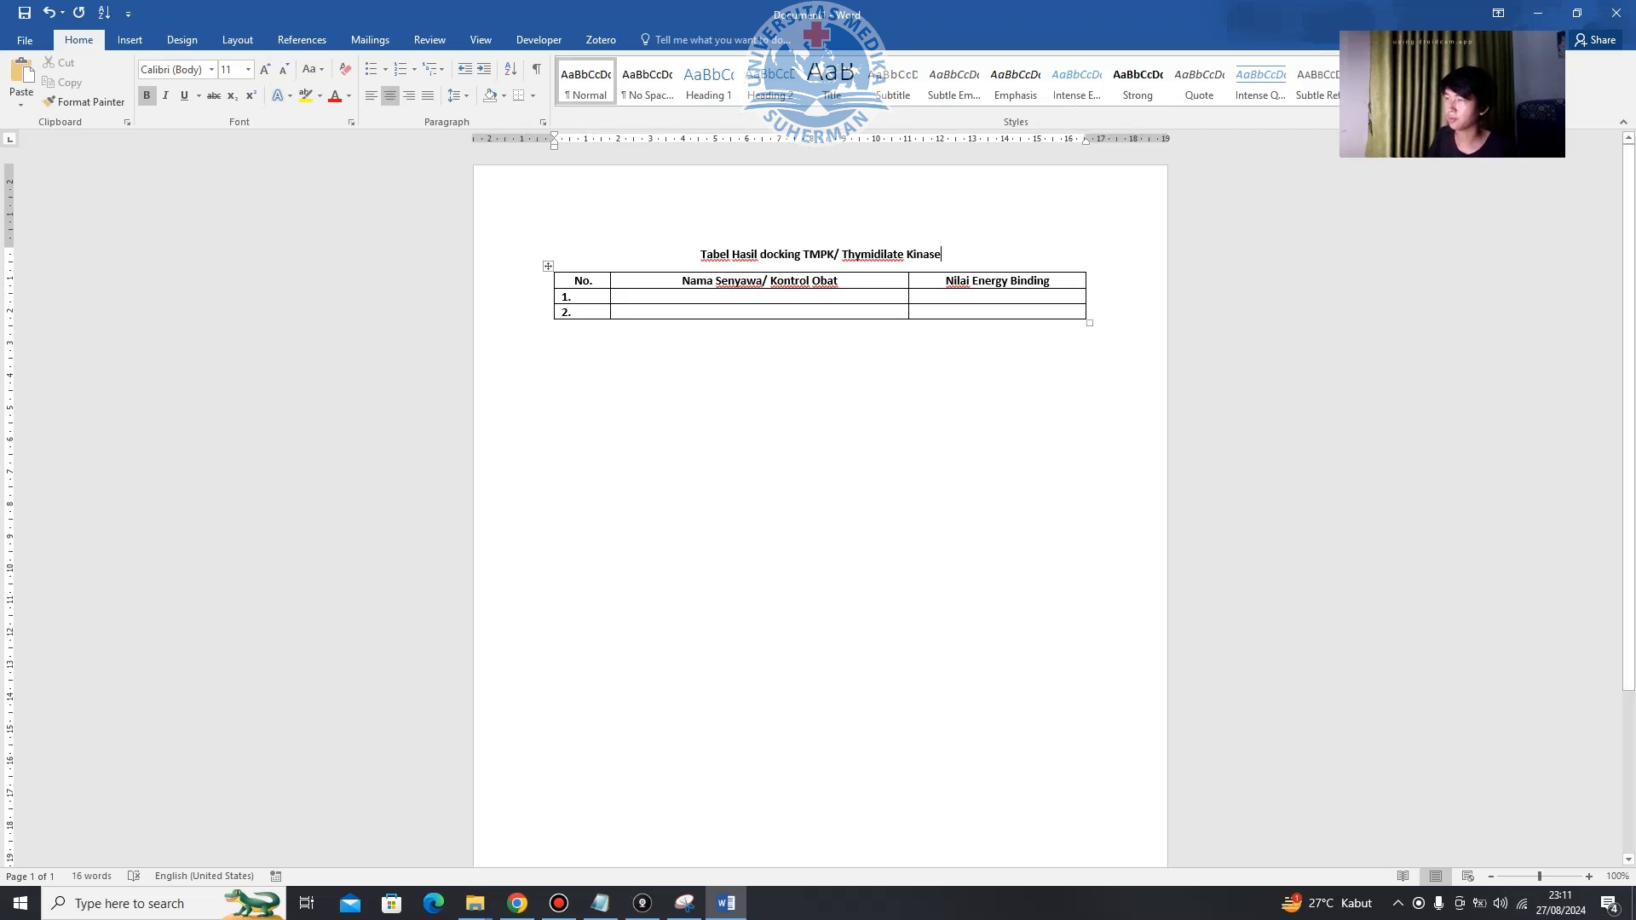
Enter "Andrographolide" and "Cidovofir" as the compound names in rows 1 and 2, and remove the bold from both rows.
left_click(618, 297)
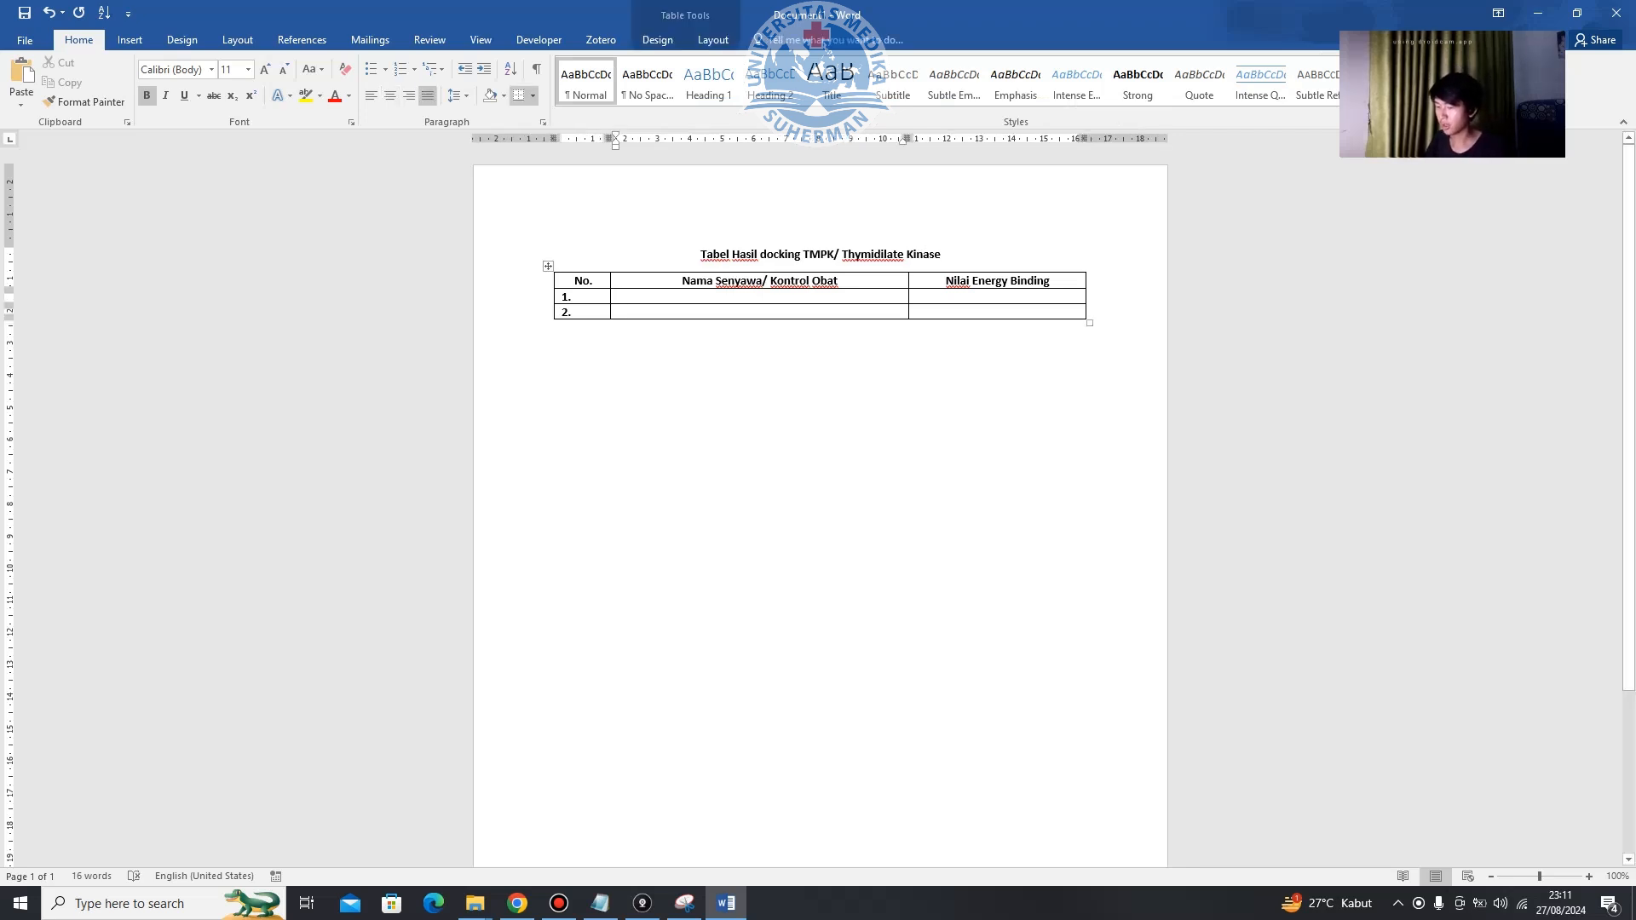
type("Andr")
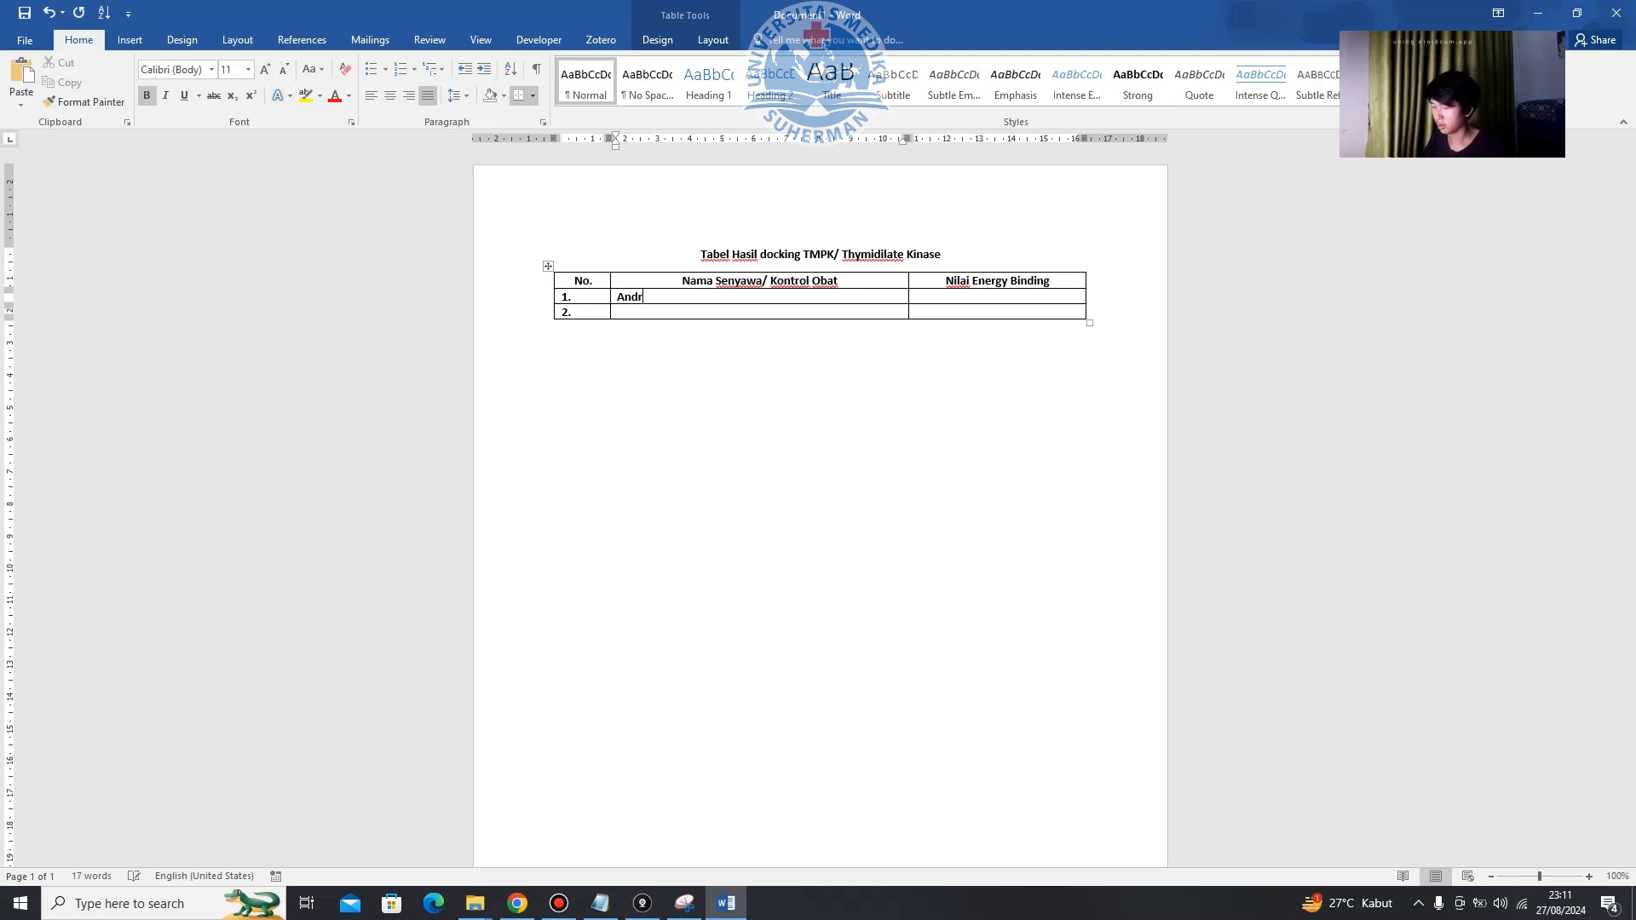
type("ographolide")
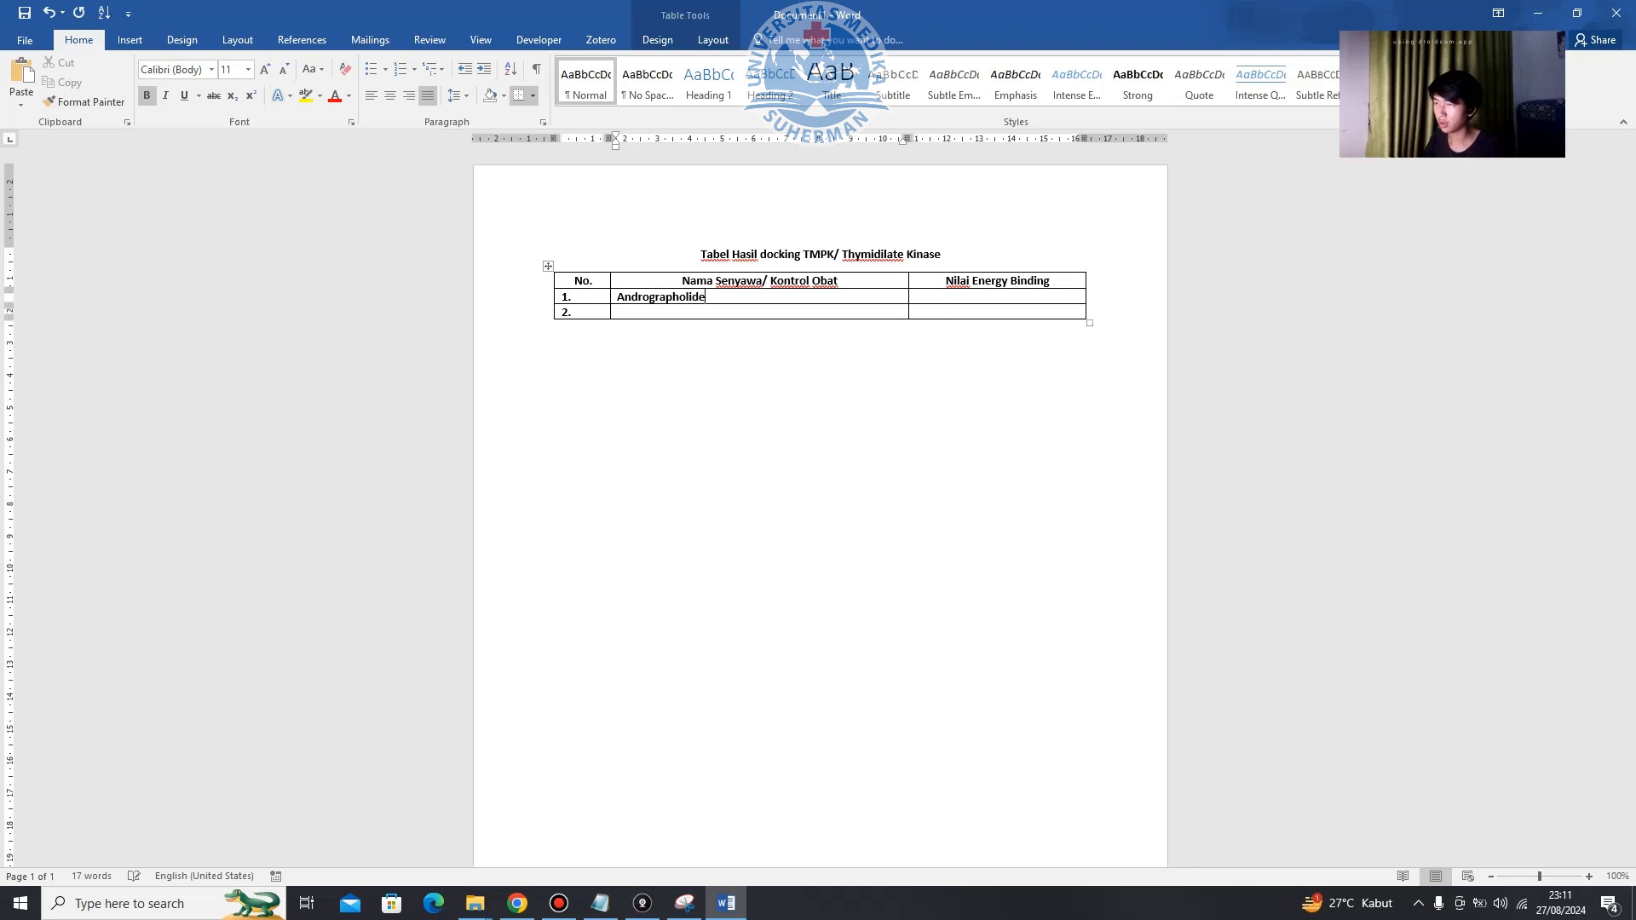
key("Down")
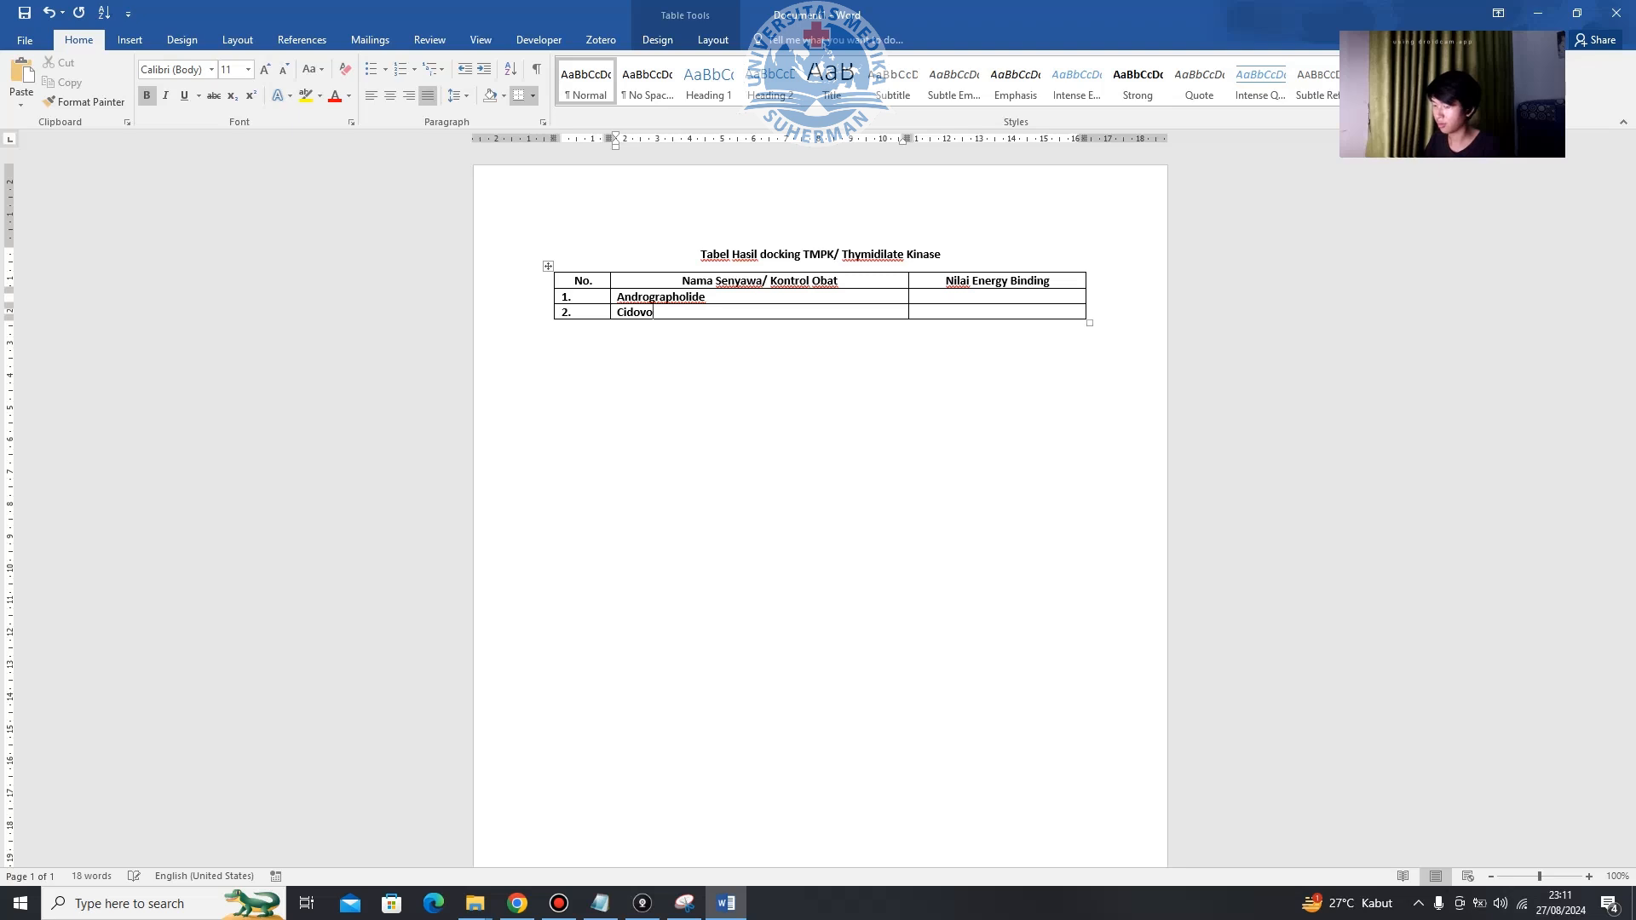
left_click_drag(980, 313, 575, 298)
key("ctrl+b")
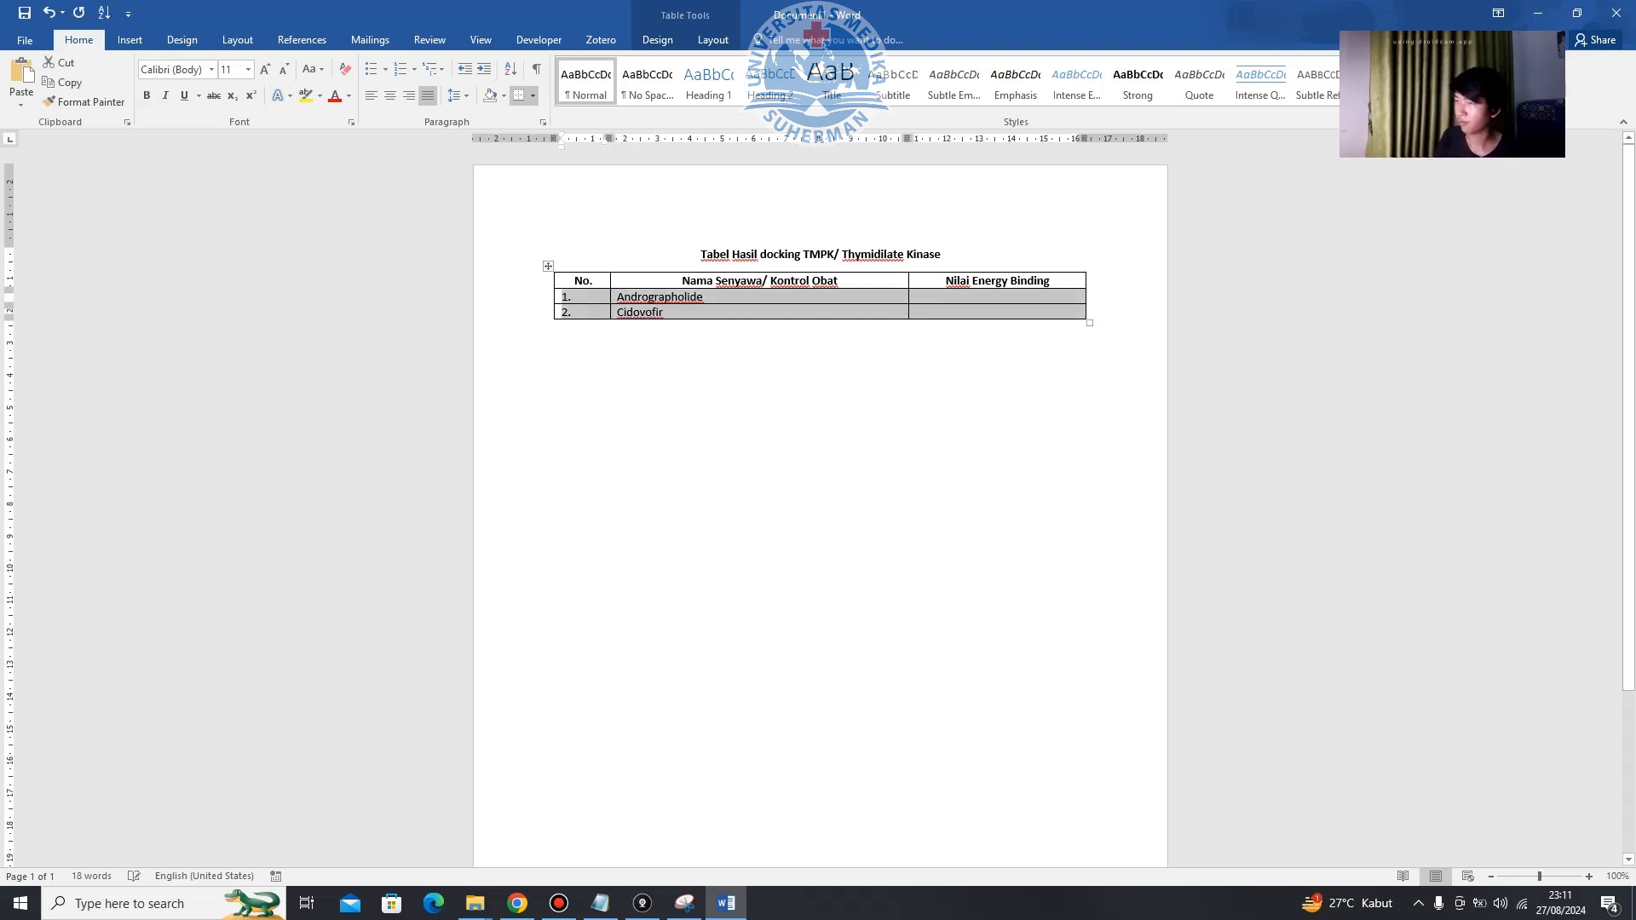
Open "nilai projeck energy binding.csv" from the "nilai energy binding" folder inside "hasil docking" to read the binding energies.
left_click(948, 296)
left_click(474, 903)
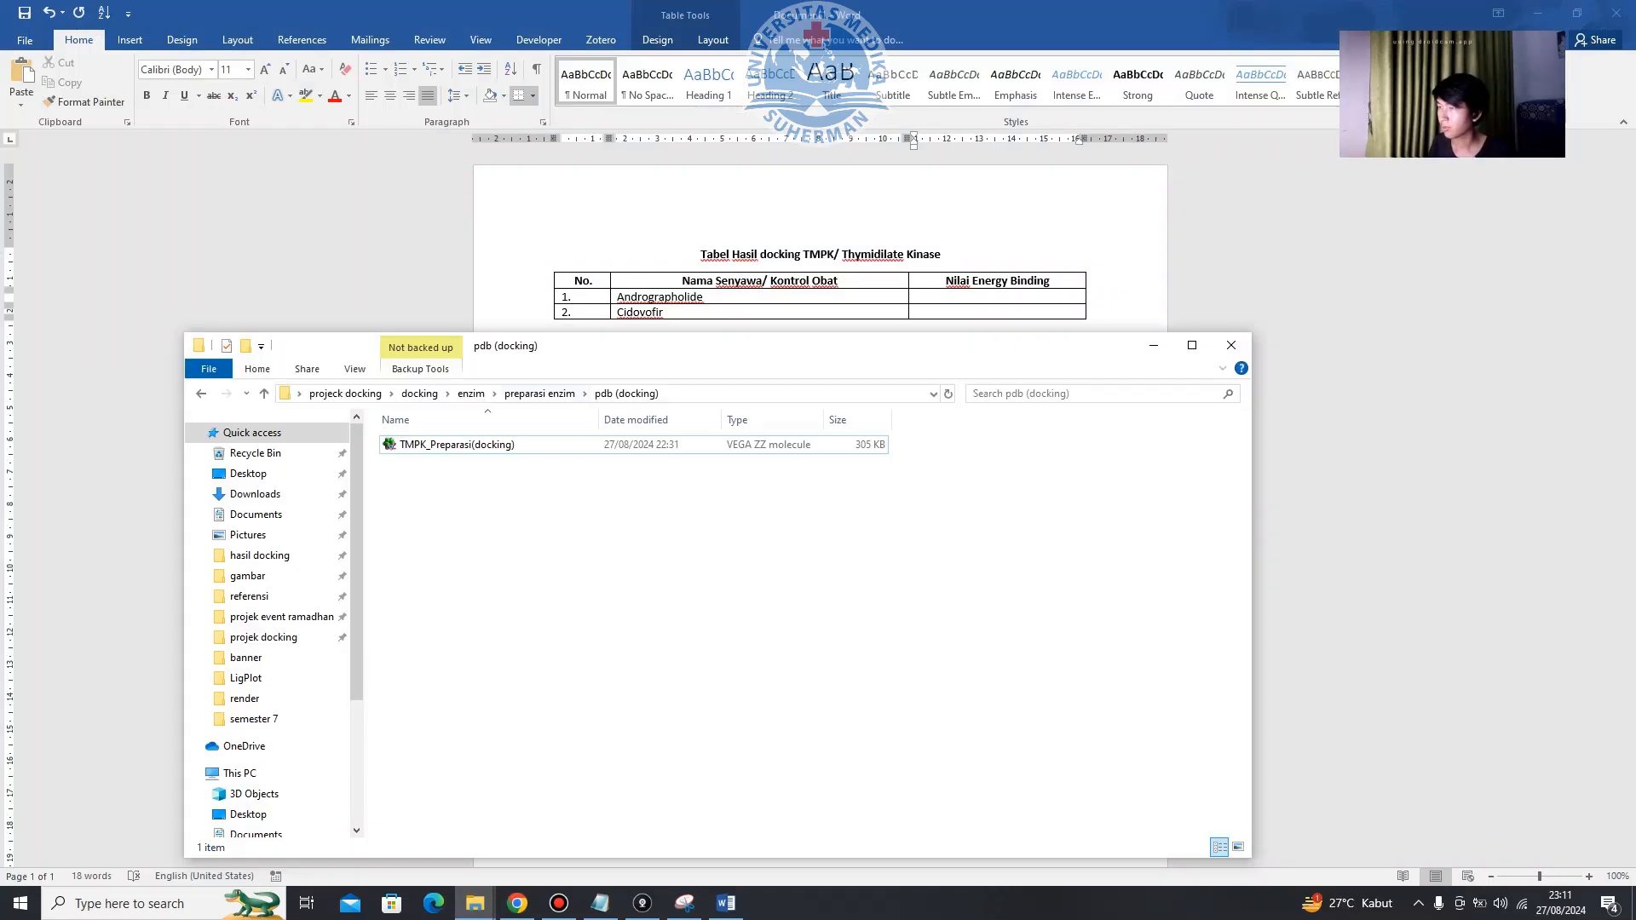
left_click(471, 394)
left_click(420, 393)
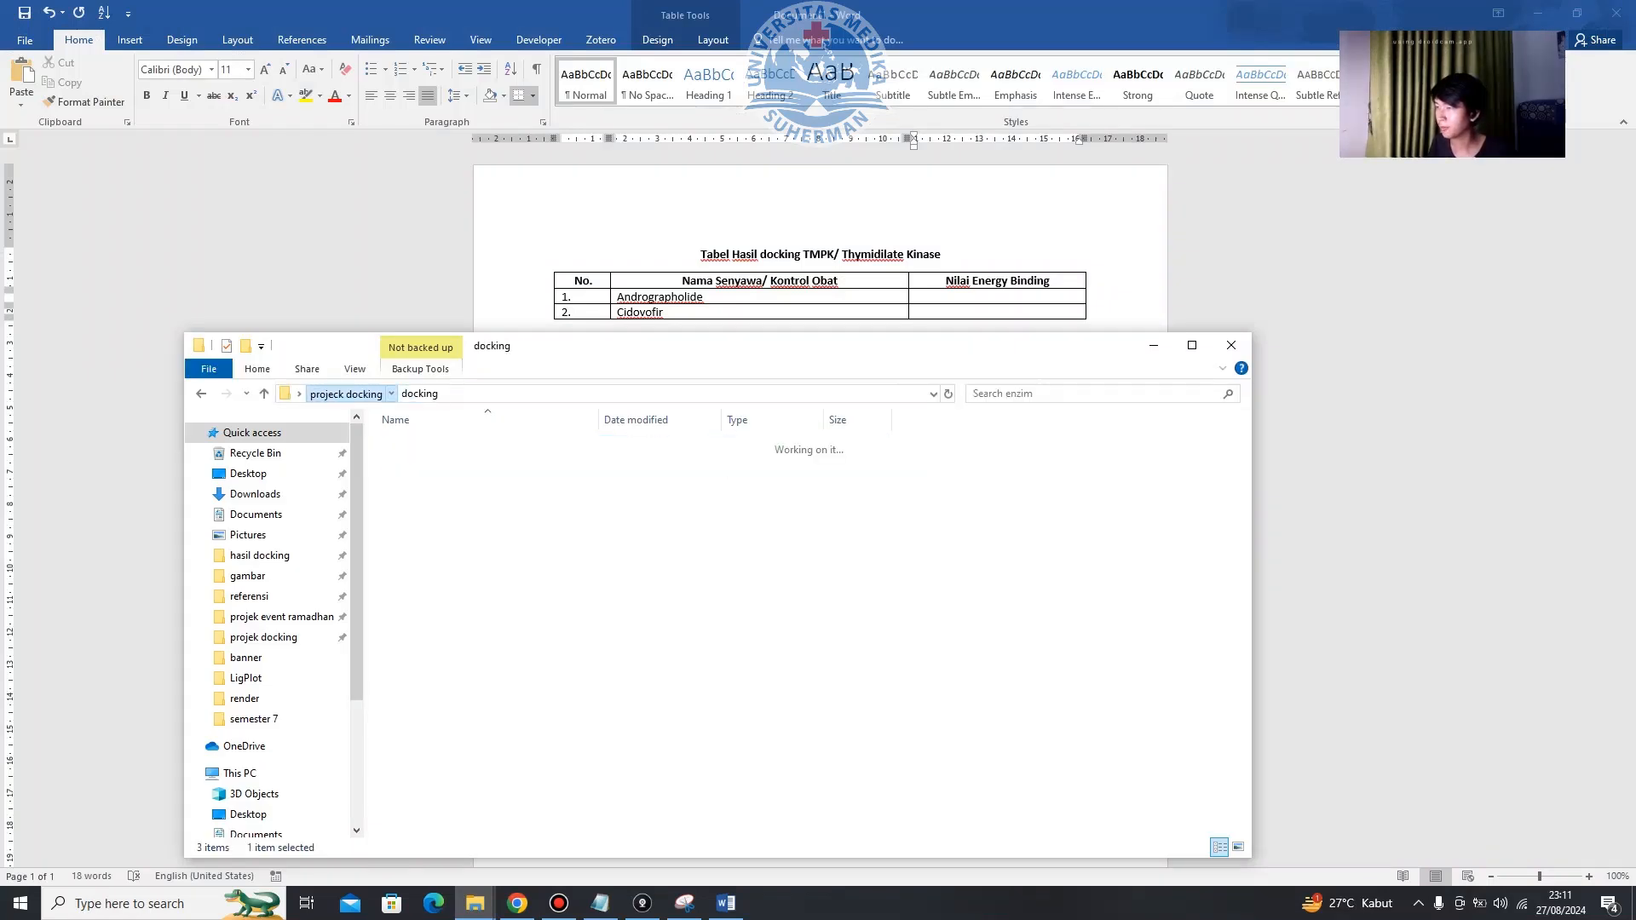
left_click(345, 393)
key("Down")
key("Return")
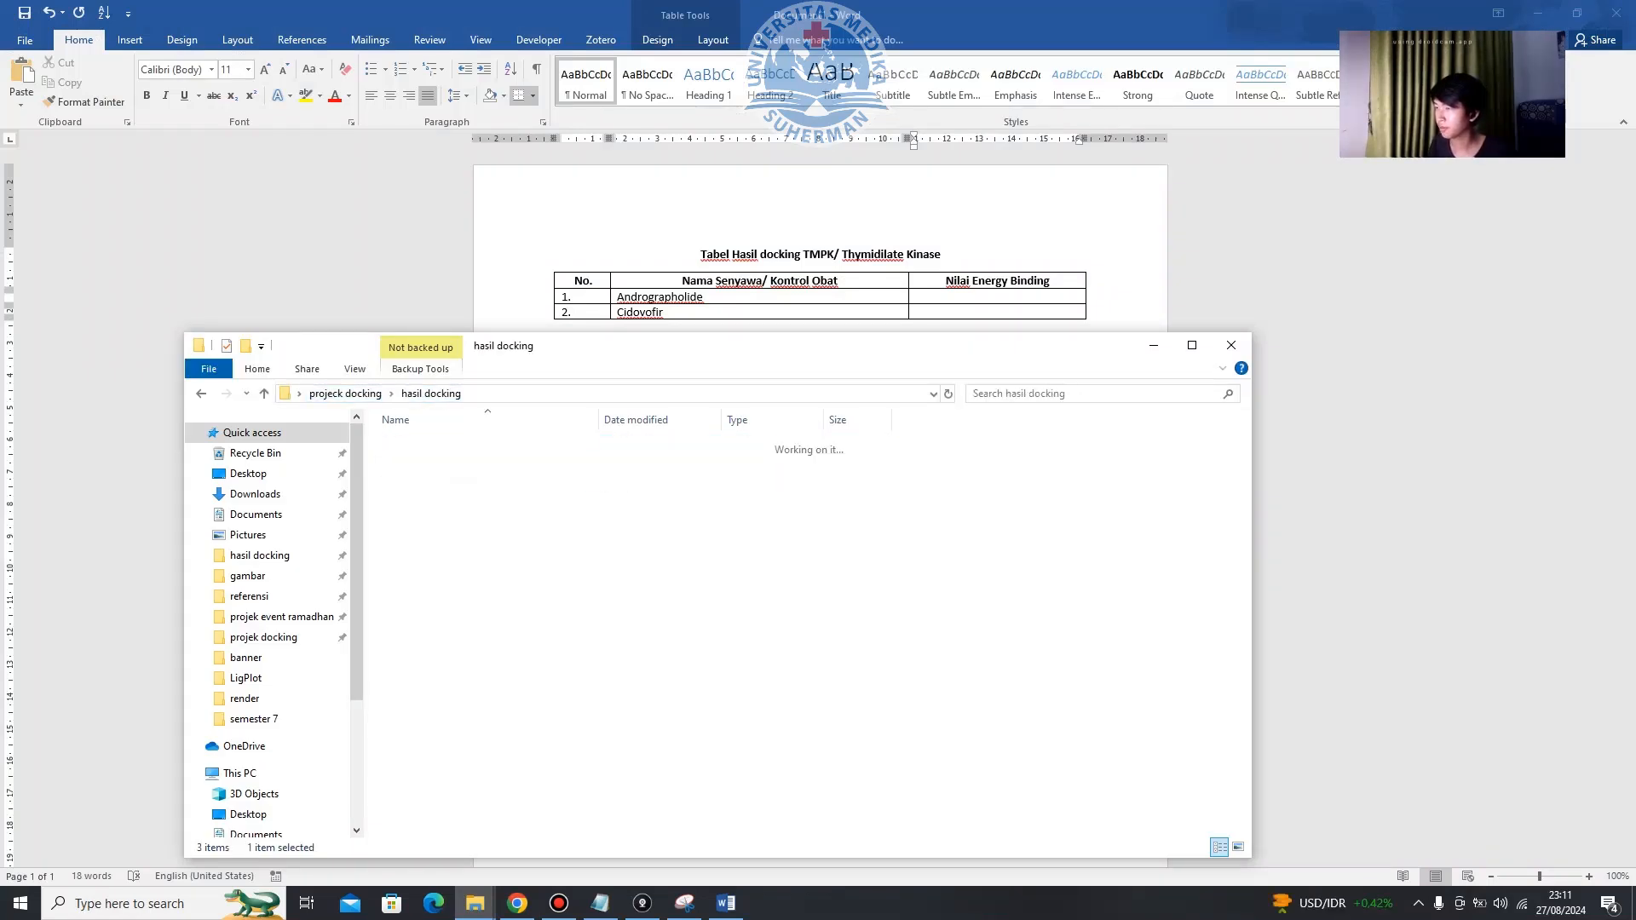
key("Down")
key("Return")
key("Down")
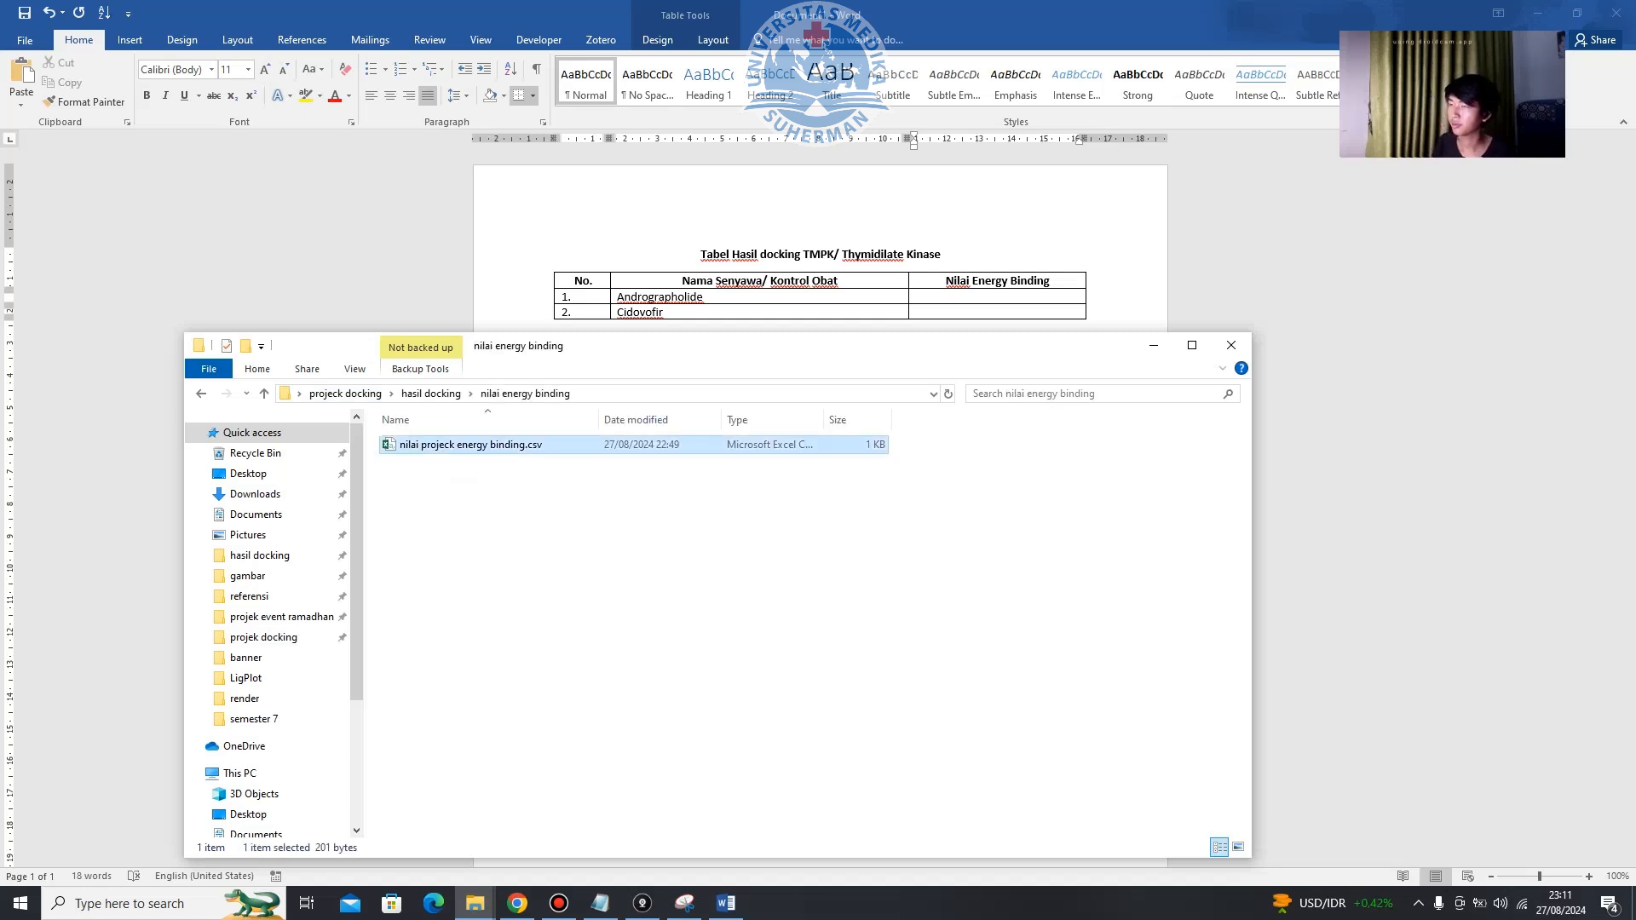
key("Return")
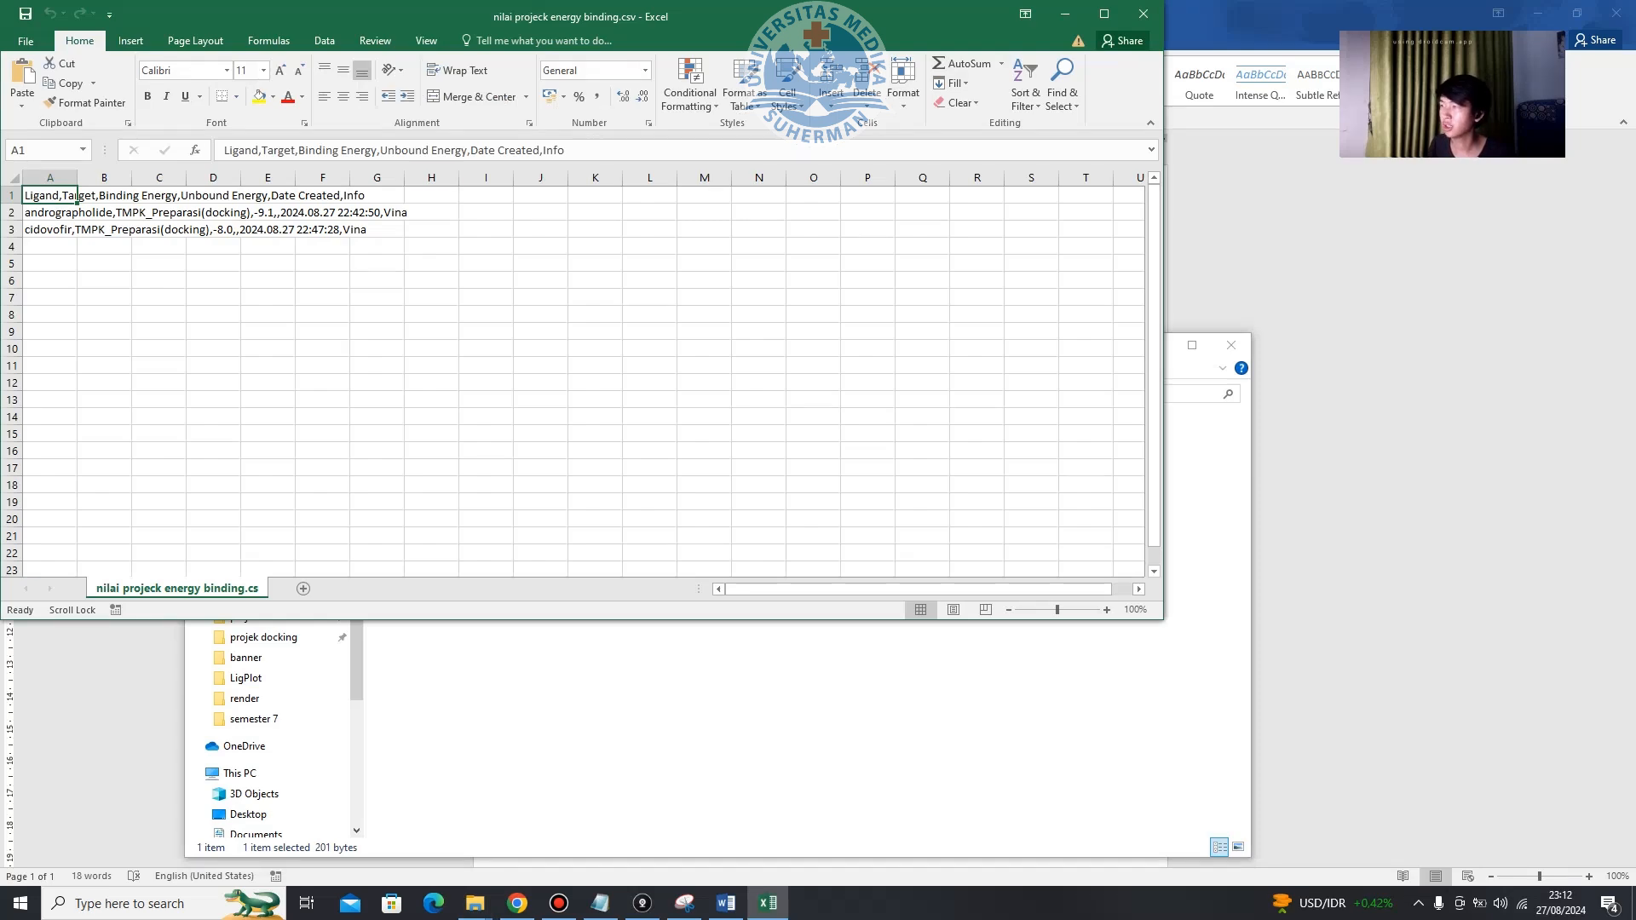
Enter the binding energies "-9,1" for Andrographolide and "-8" for Cidovofir in the Word table, and add an empty line below it.
left_click(1065, 13)
left_click(980, 298)
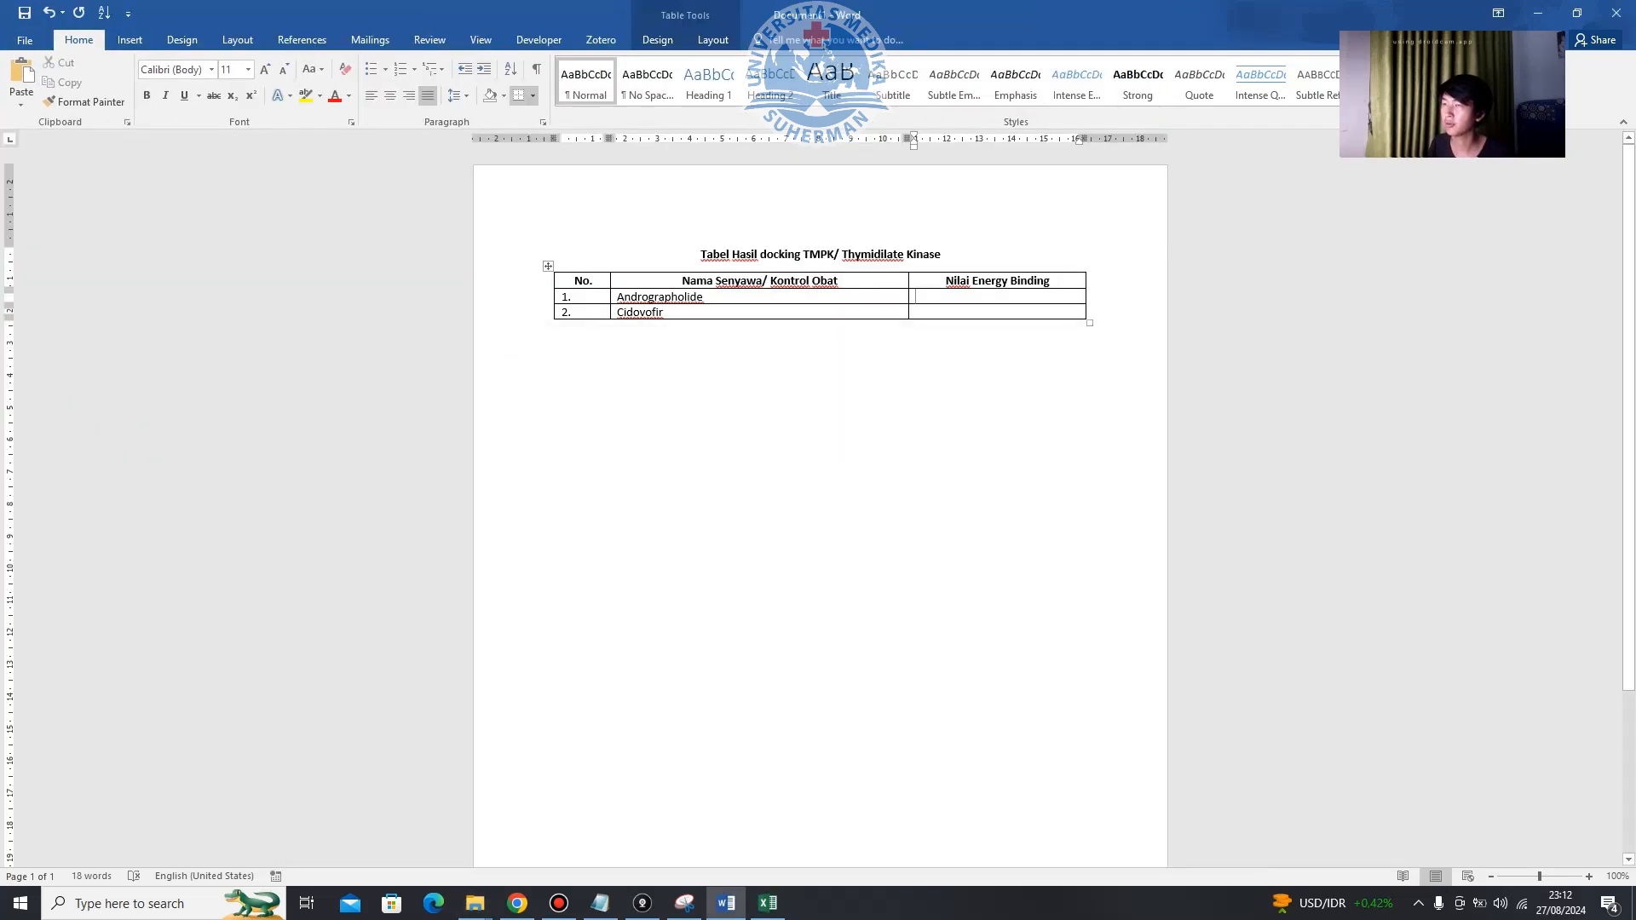
type("-9,1")
key("Down")
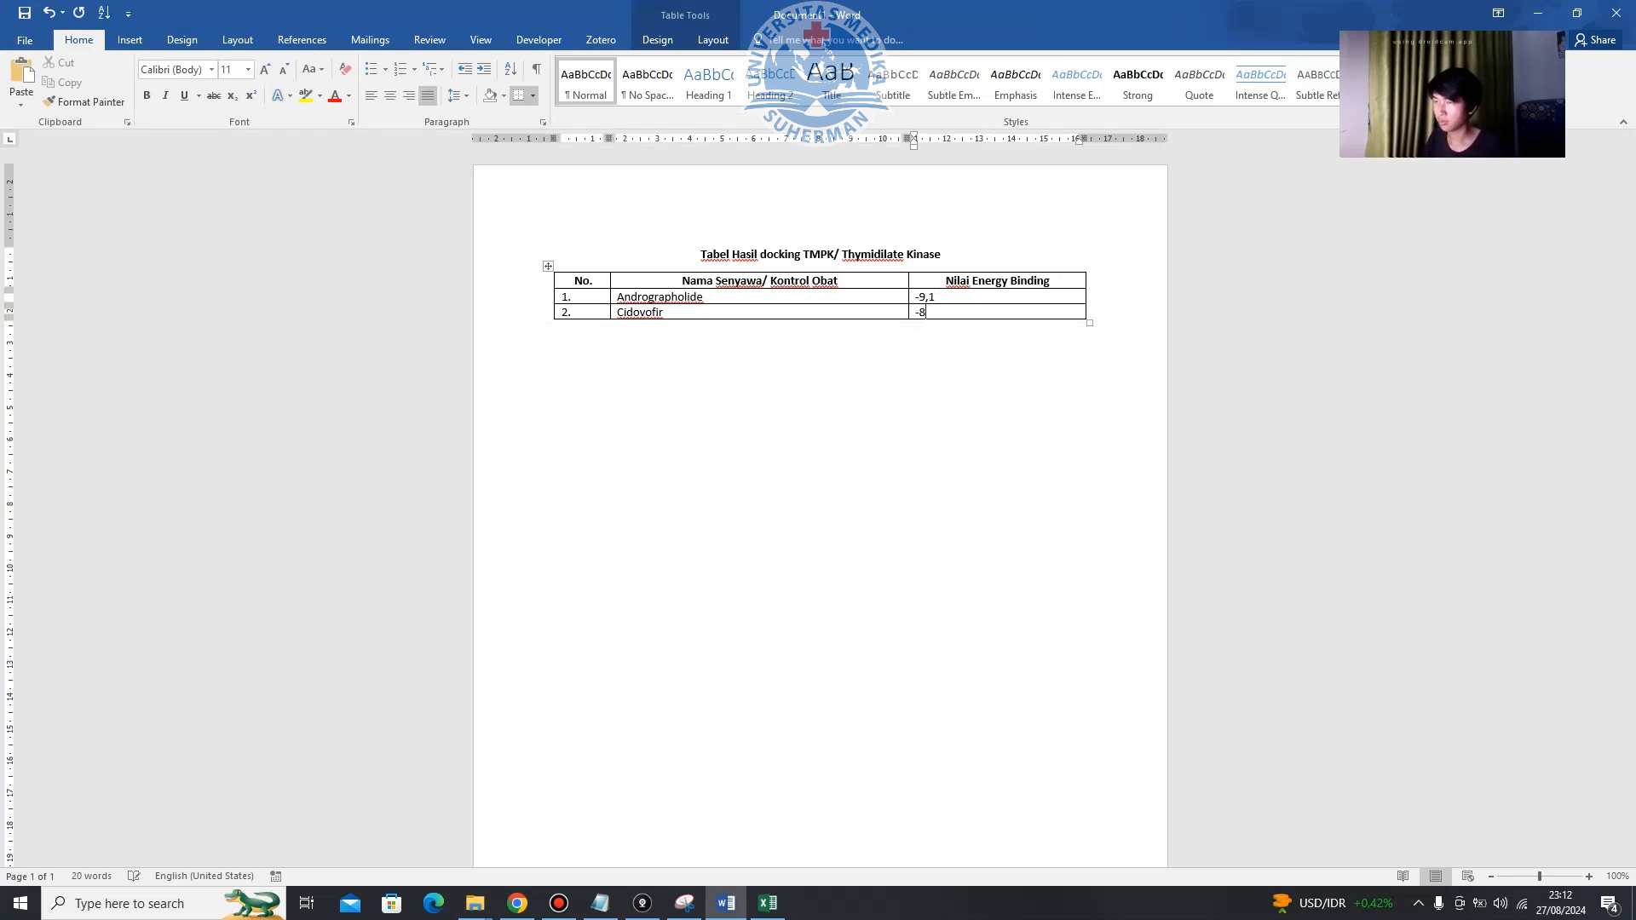
key("Down")
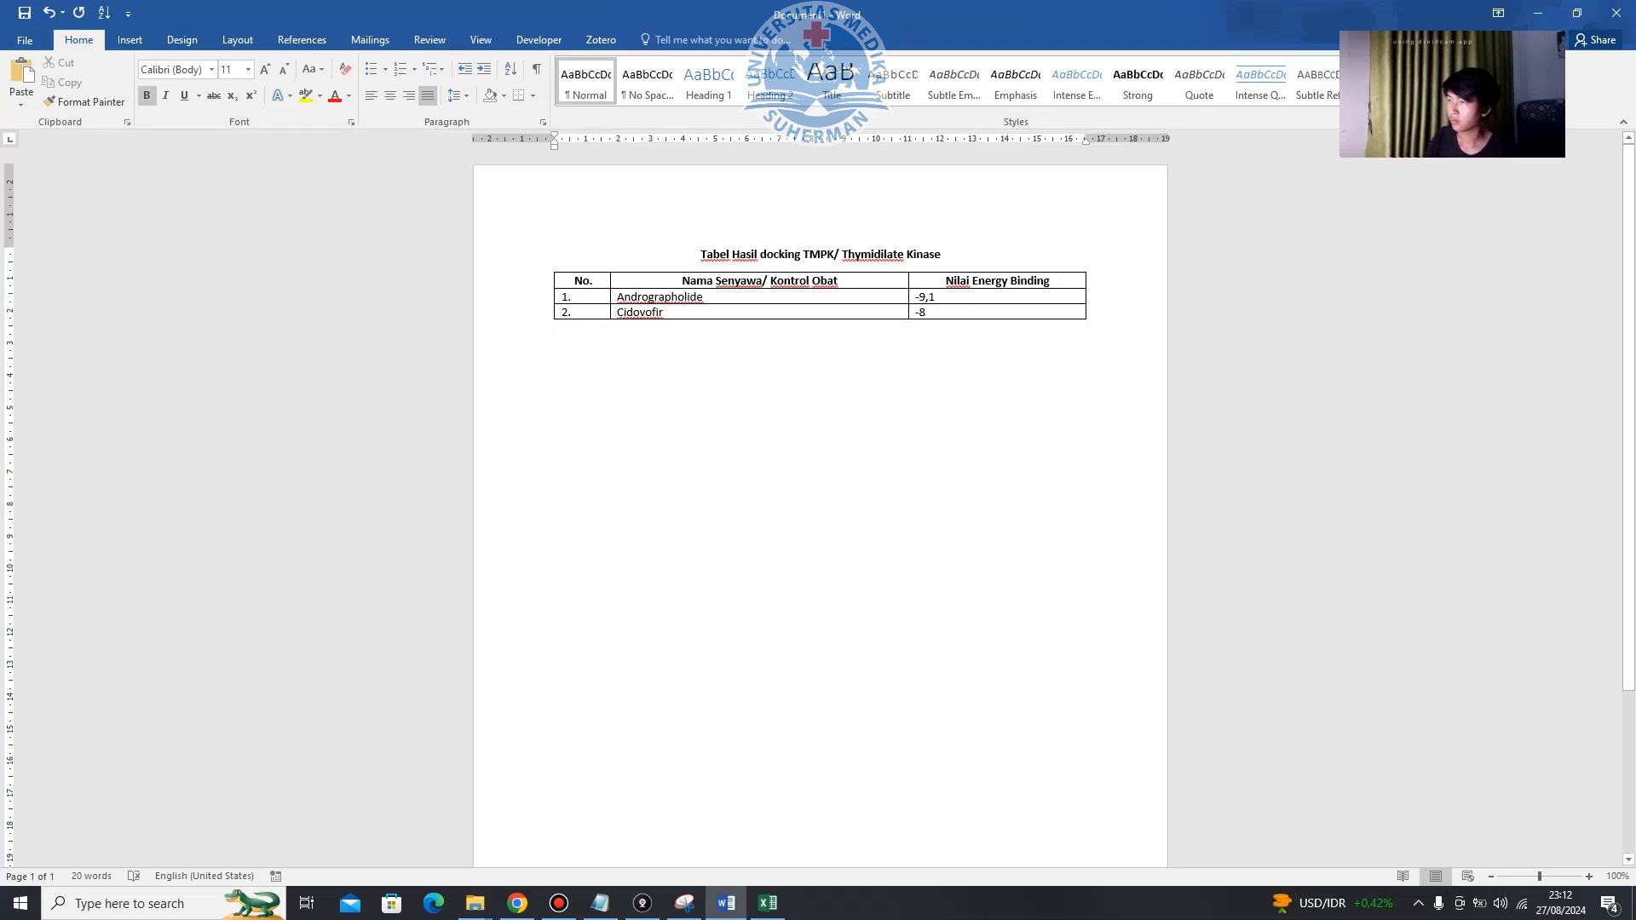
key("Return")
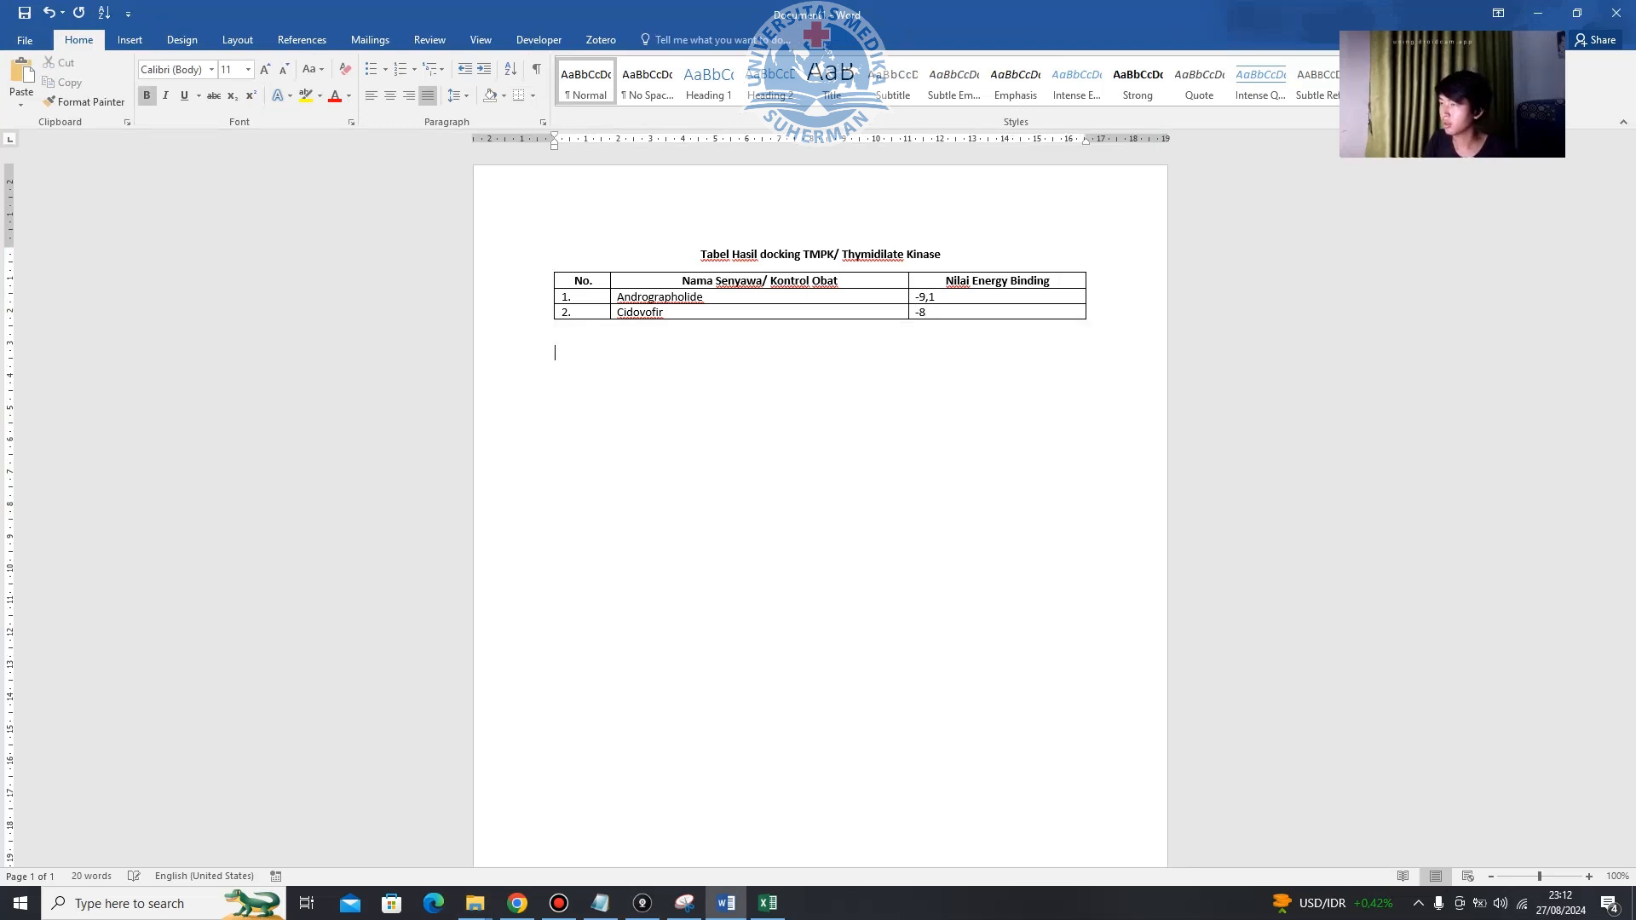
left_click_drag(936, 297, 920, 297)
left_click(559, 903)
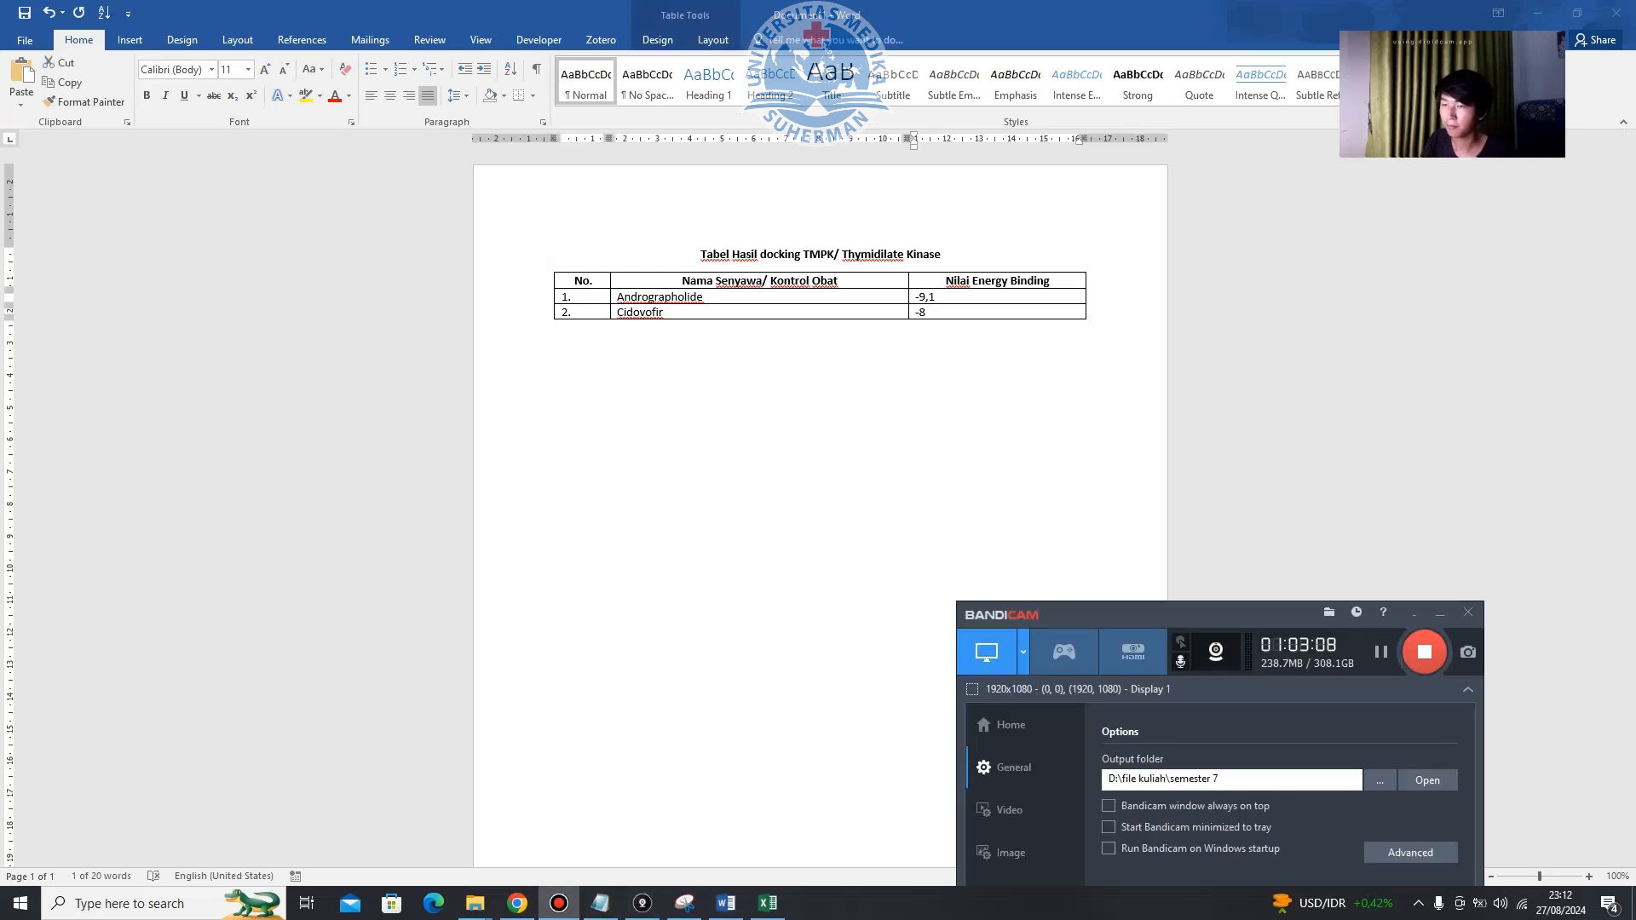
left_click_drag(1193, 614, 1307, 806)
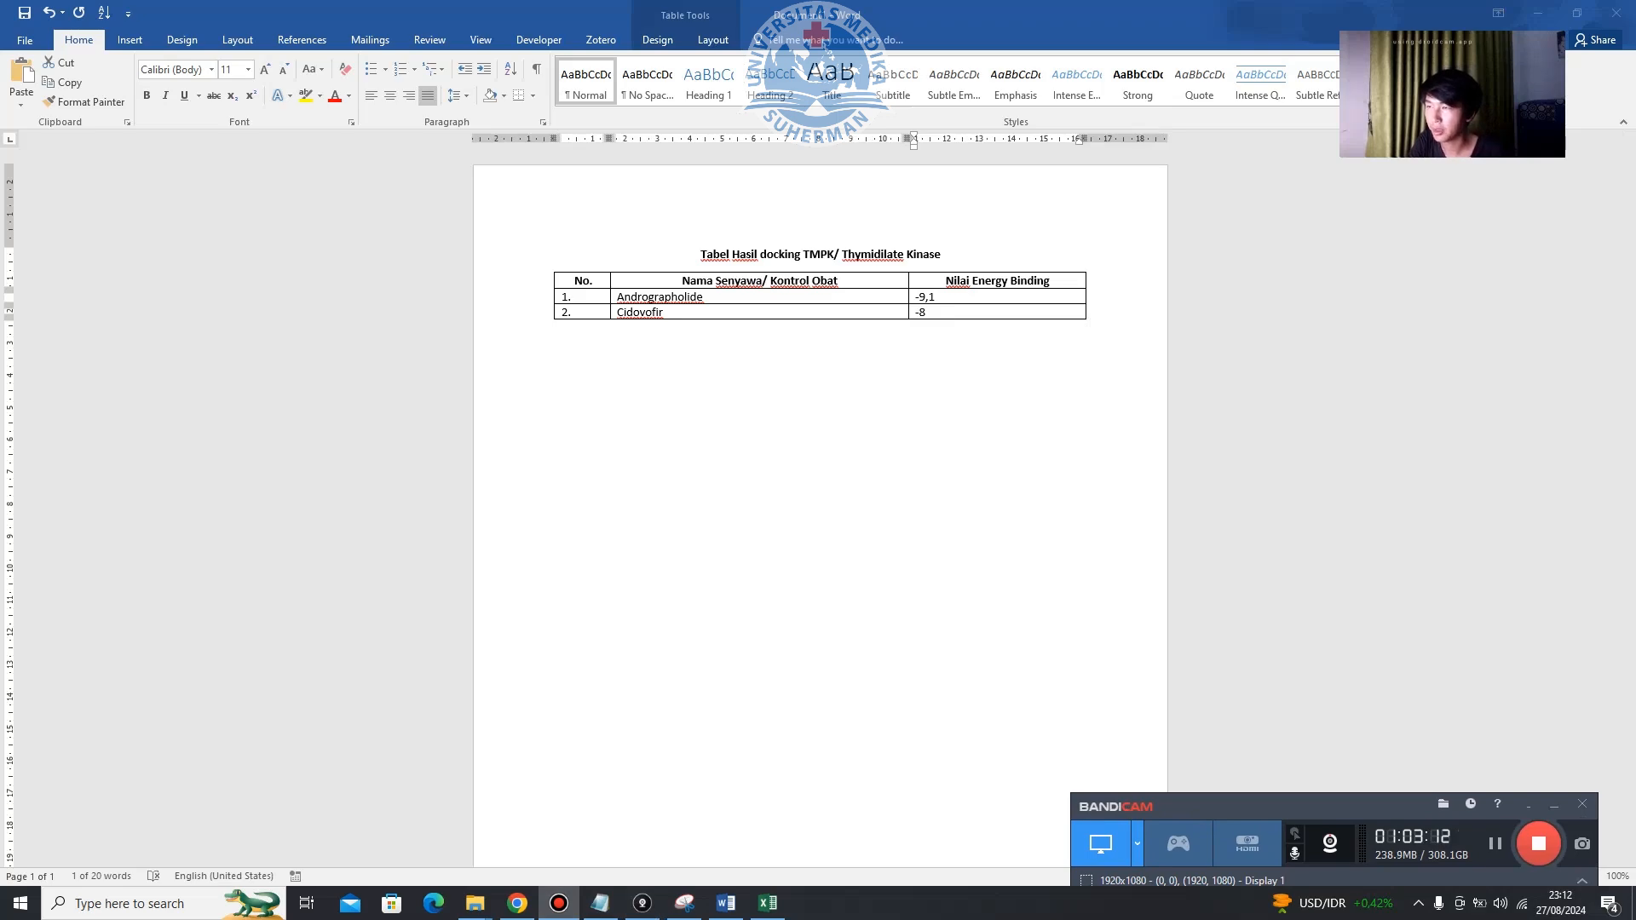
left_click(1554, 804)
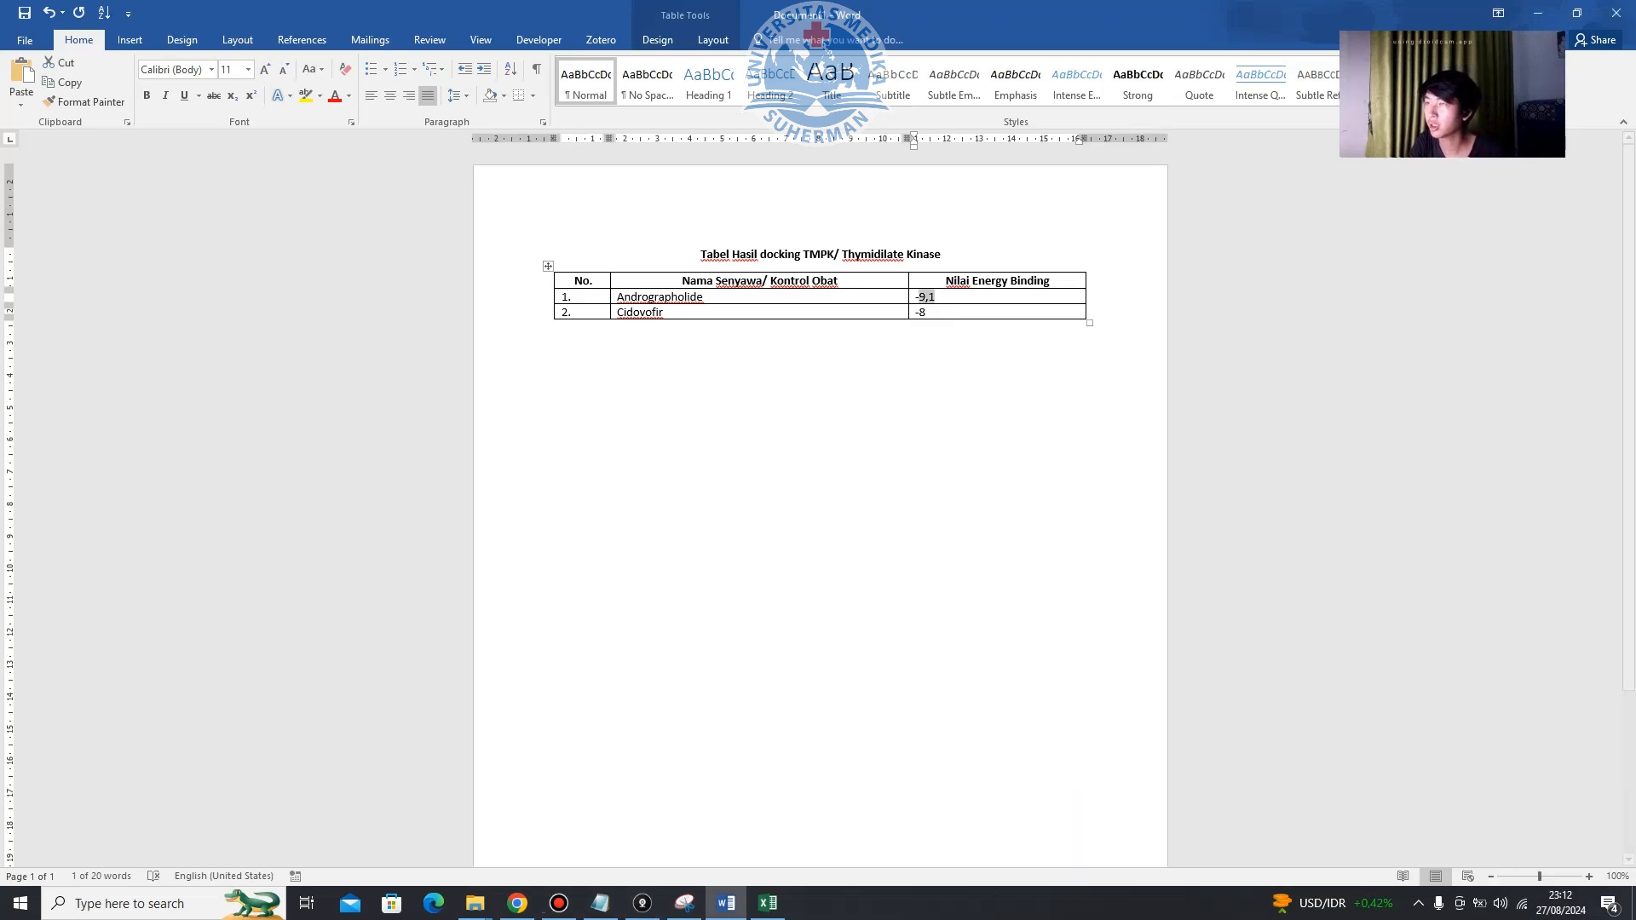
left_click_drag(1107, 13, 962, 55)
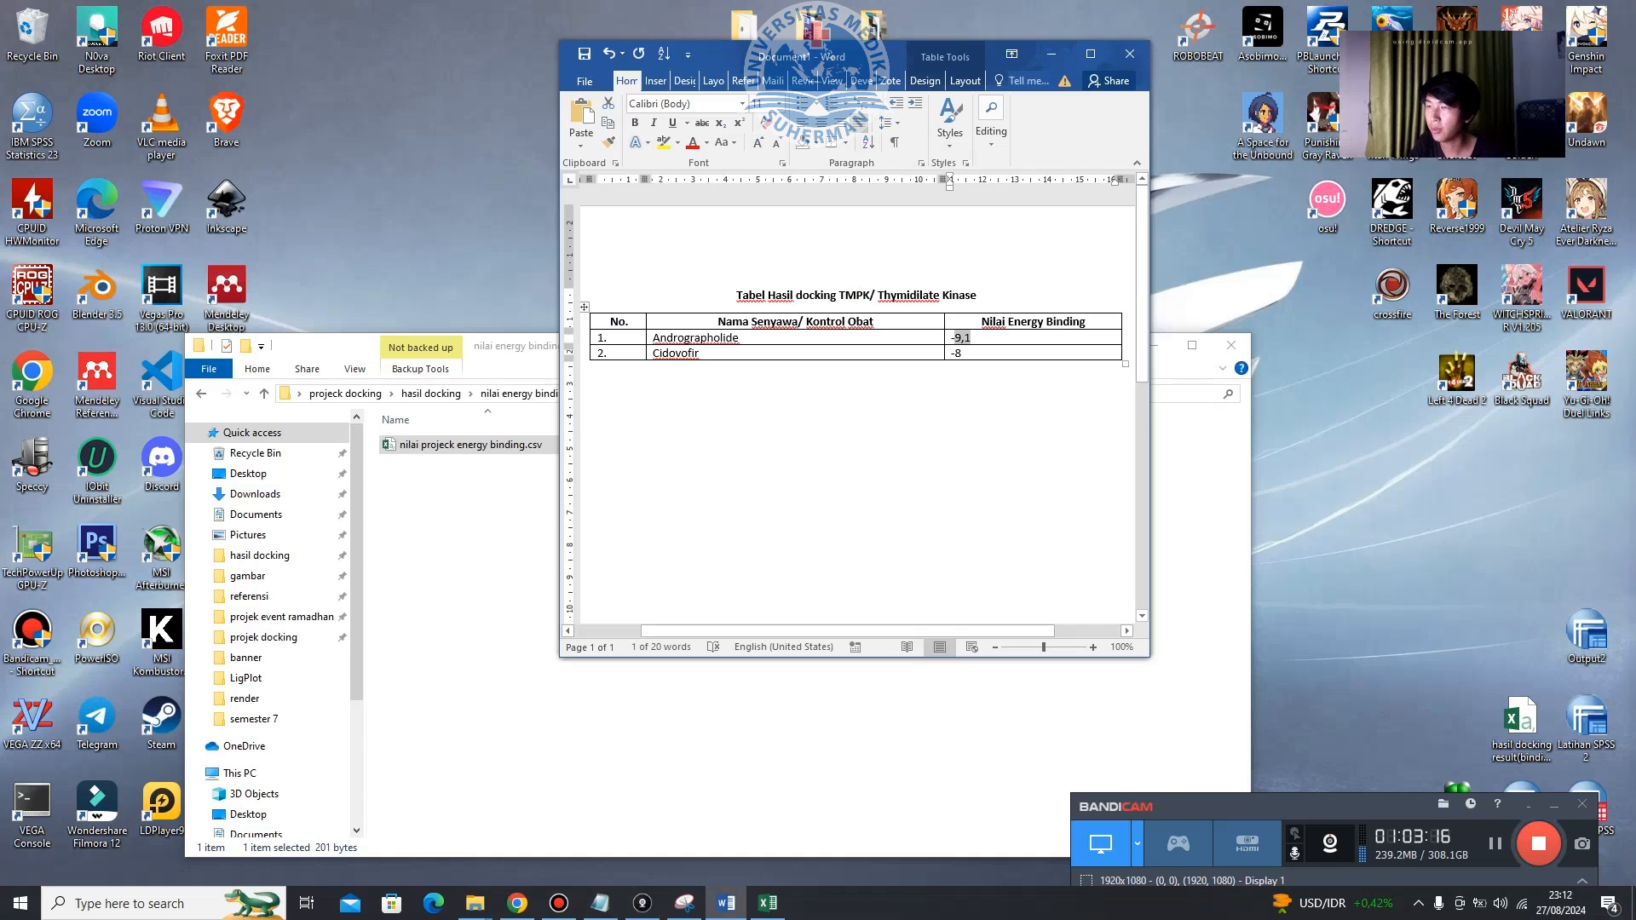
left_click(963, 353)
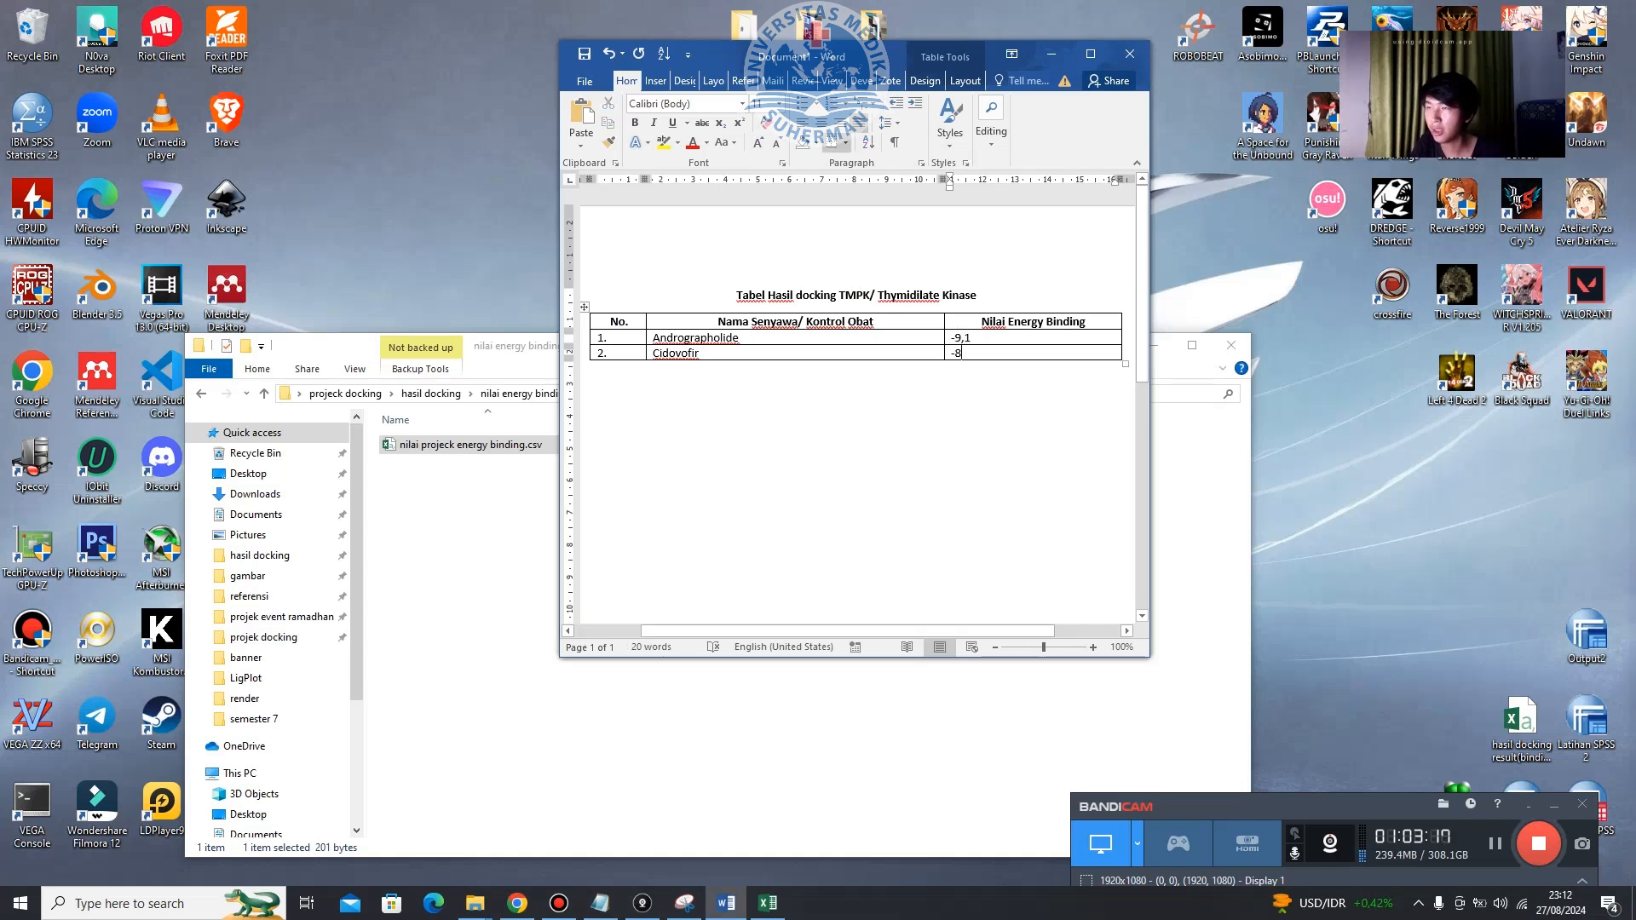
Insert the pictures "TMPK dan Andrographolide" and "TMPK dan Cidovofir" from the PyMol folder inside "visualisasi" below the table.
left_click(592, 394)
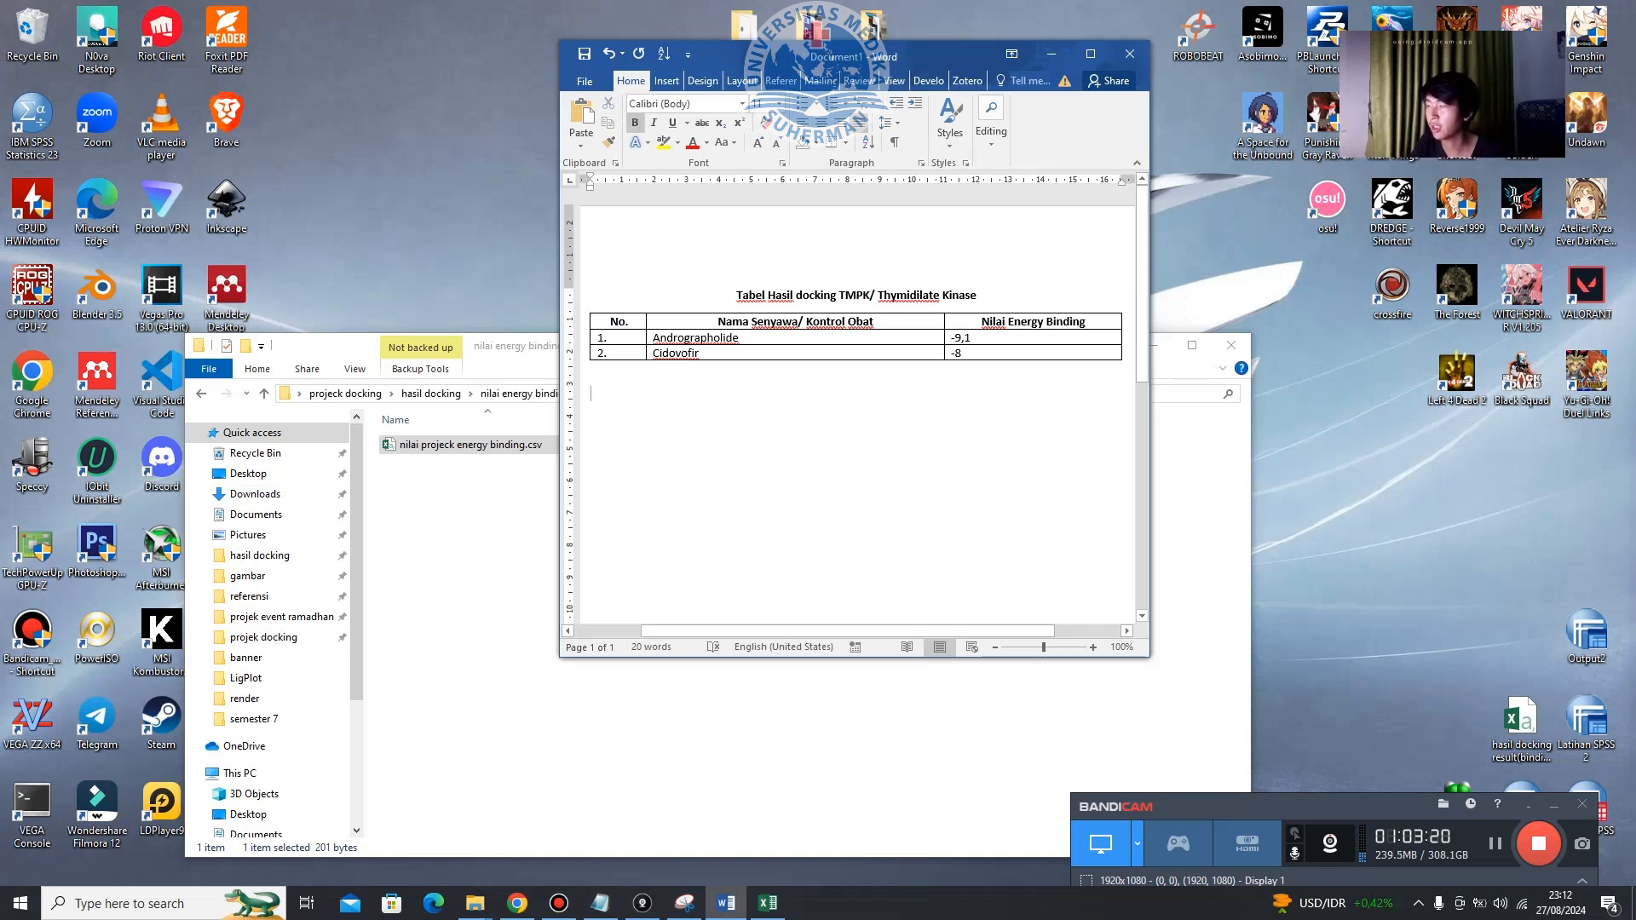
left_click(666, 81)
left_click(663, 121)
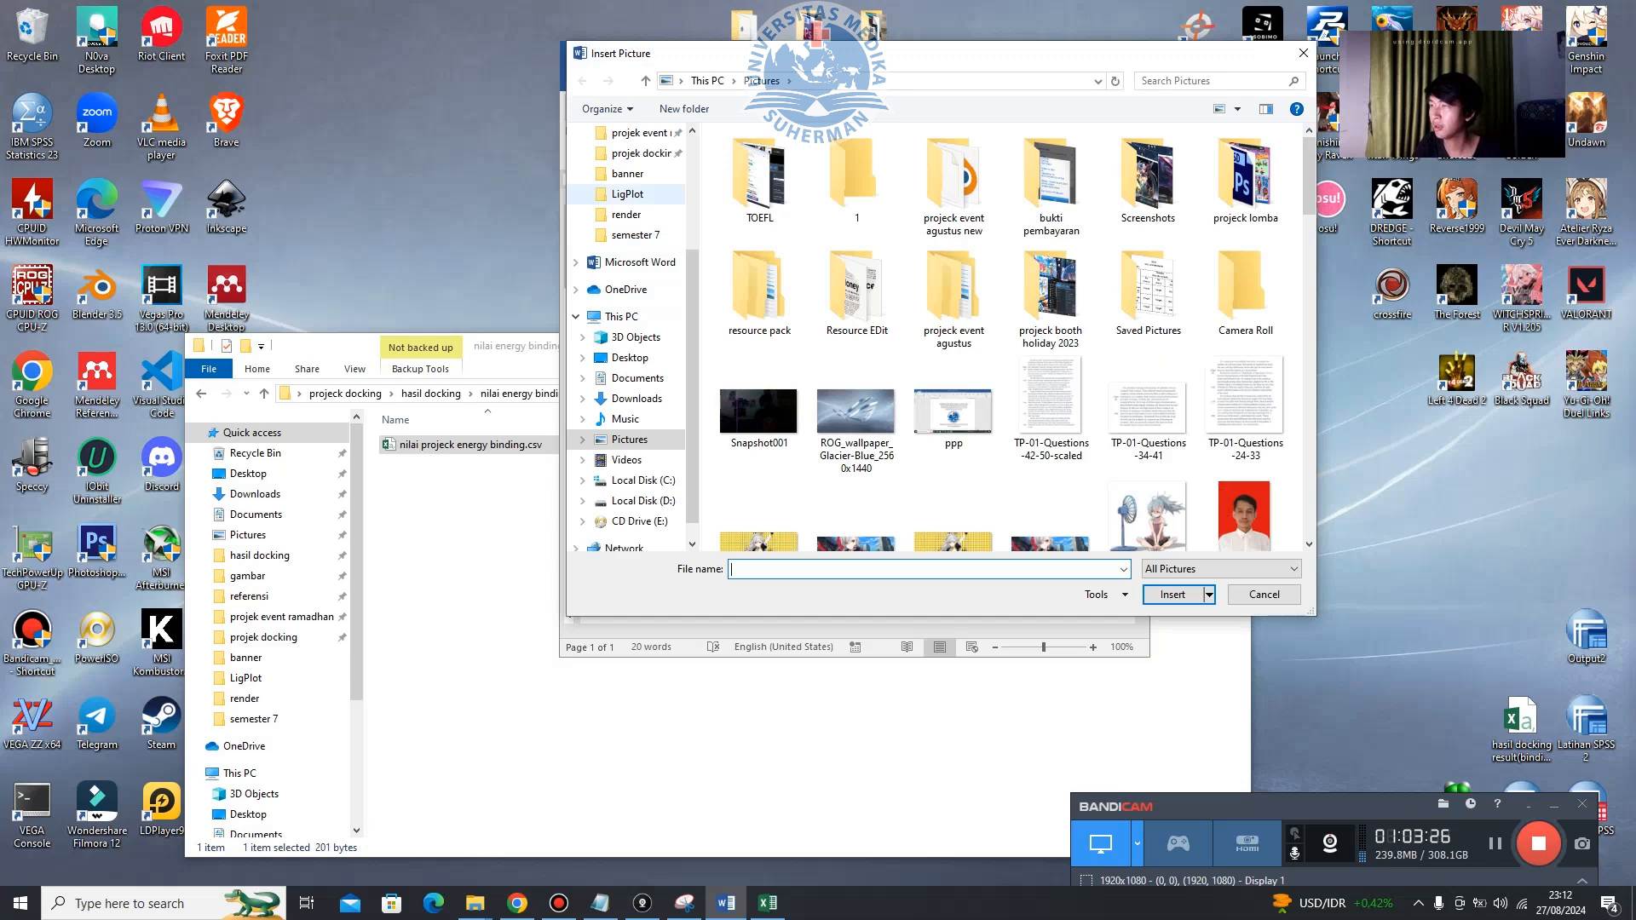
left_click(628, 195)
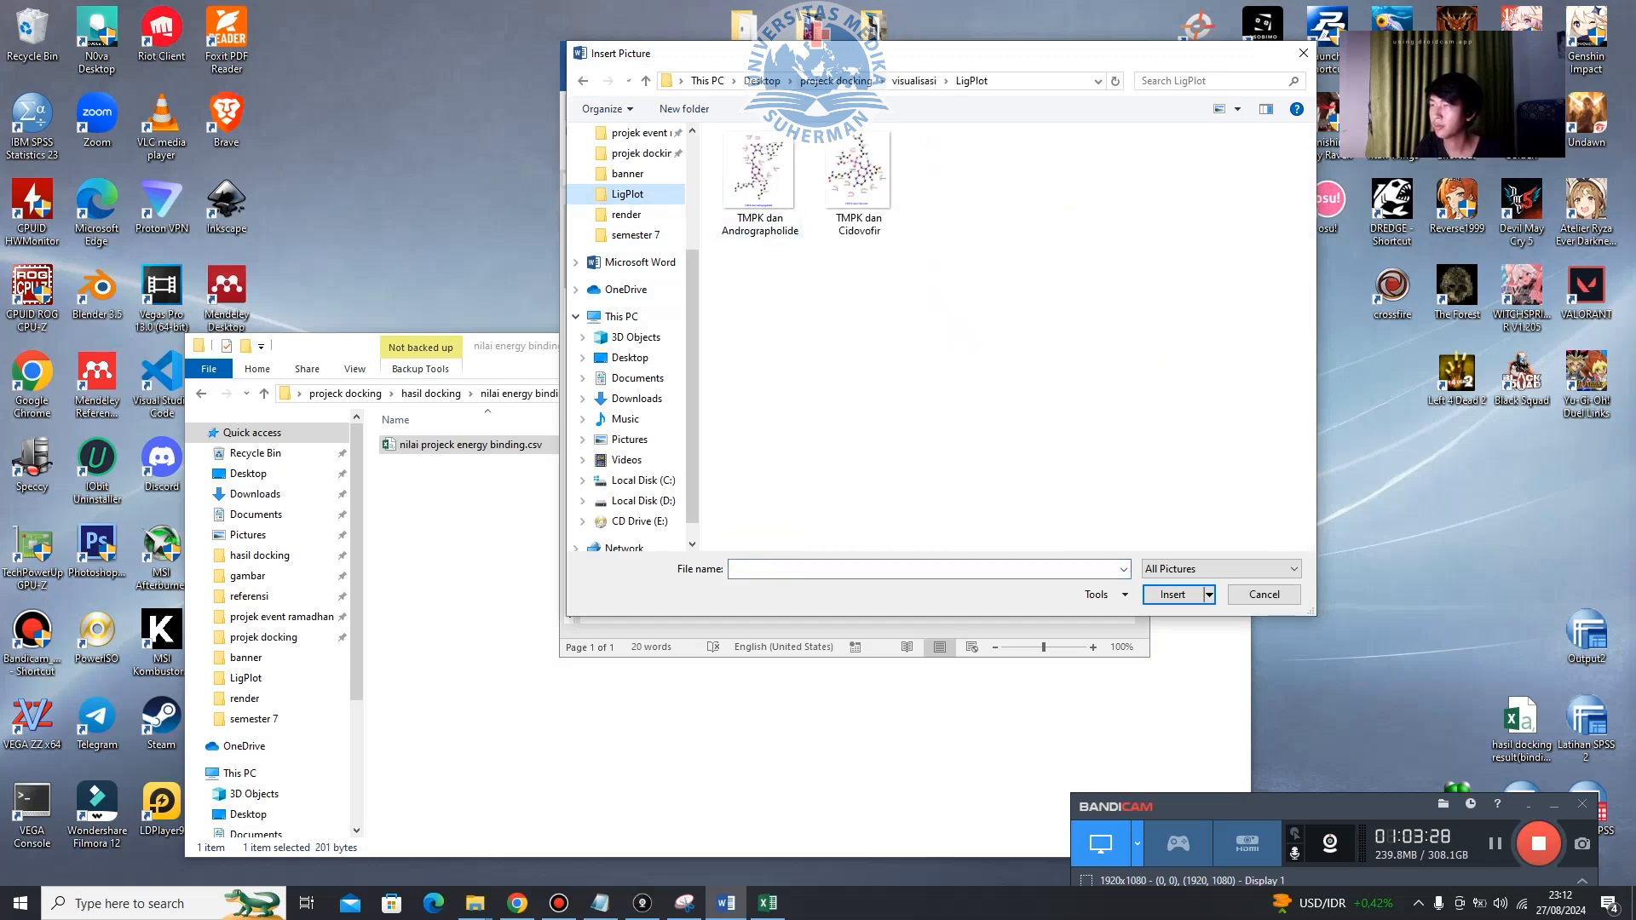
left_click(914, 81)
double_click(779, 176)
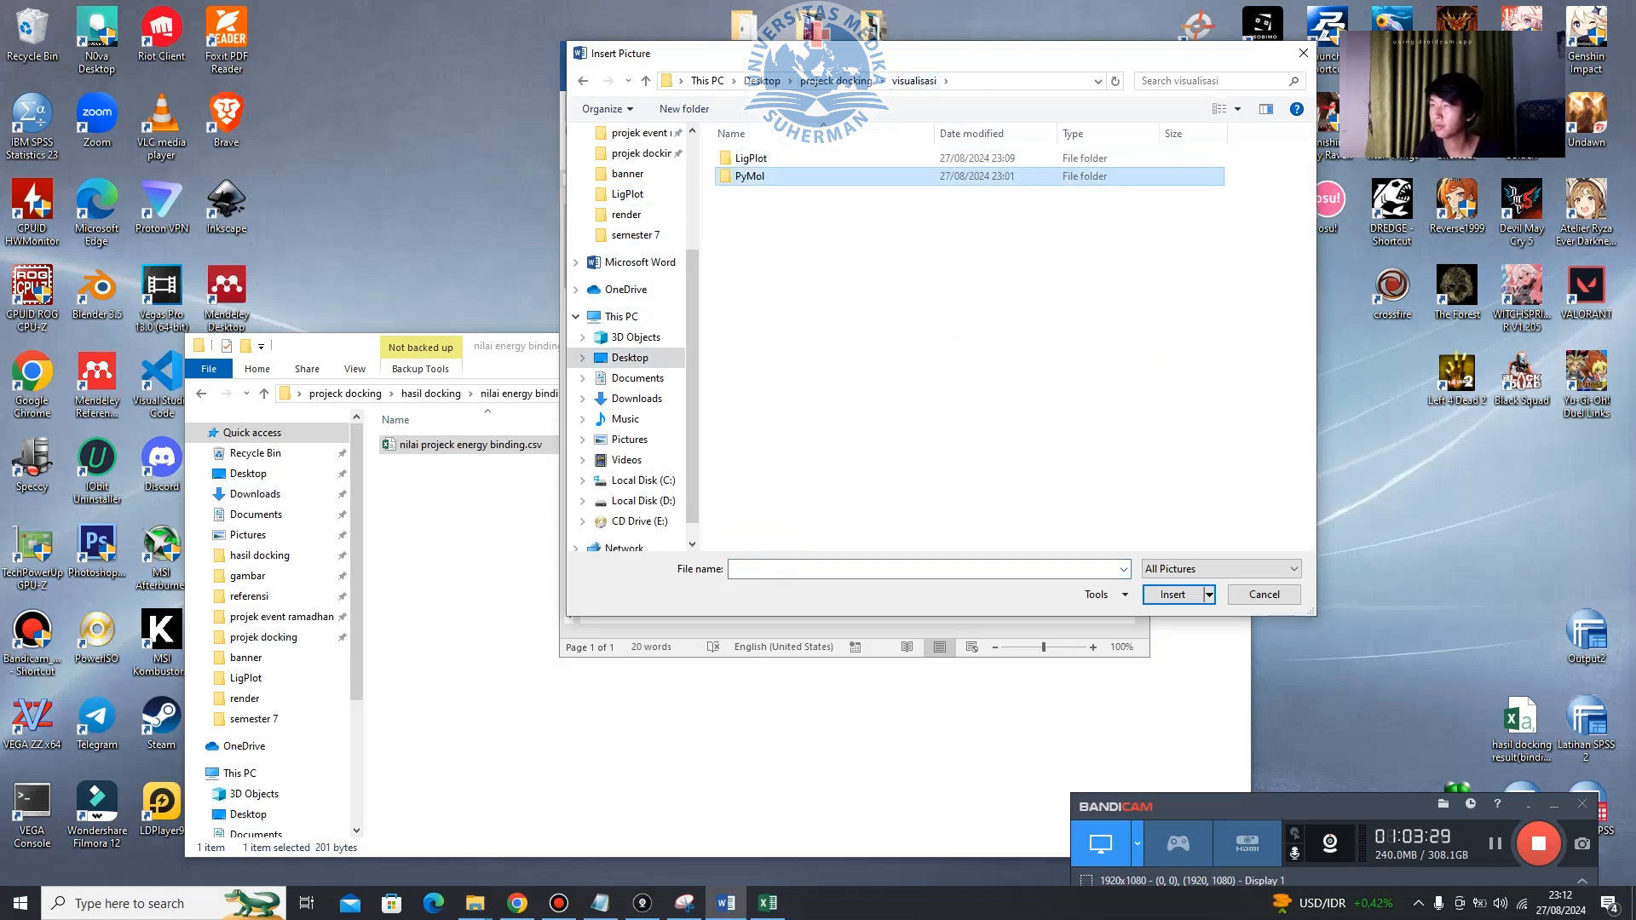
left_click(860, 179)
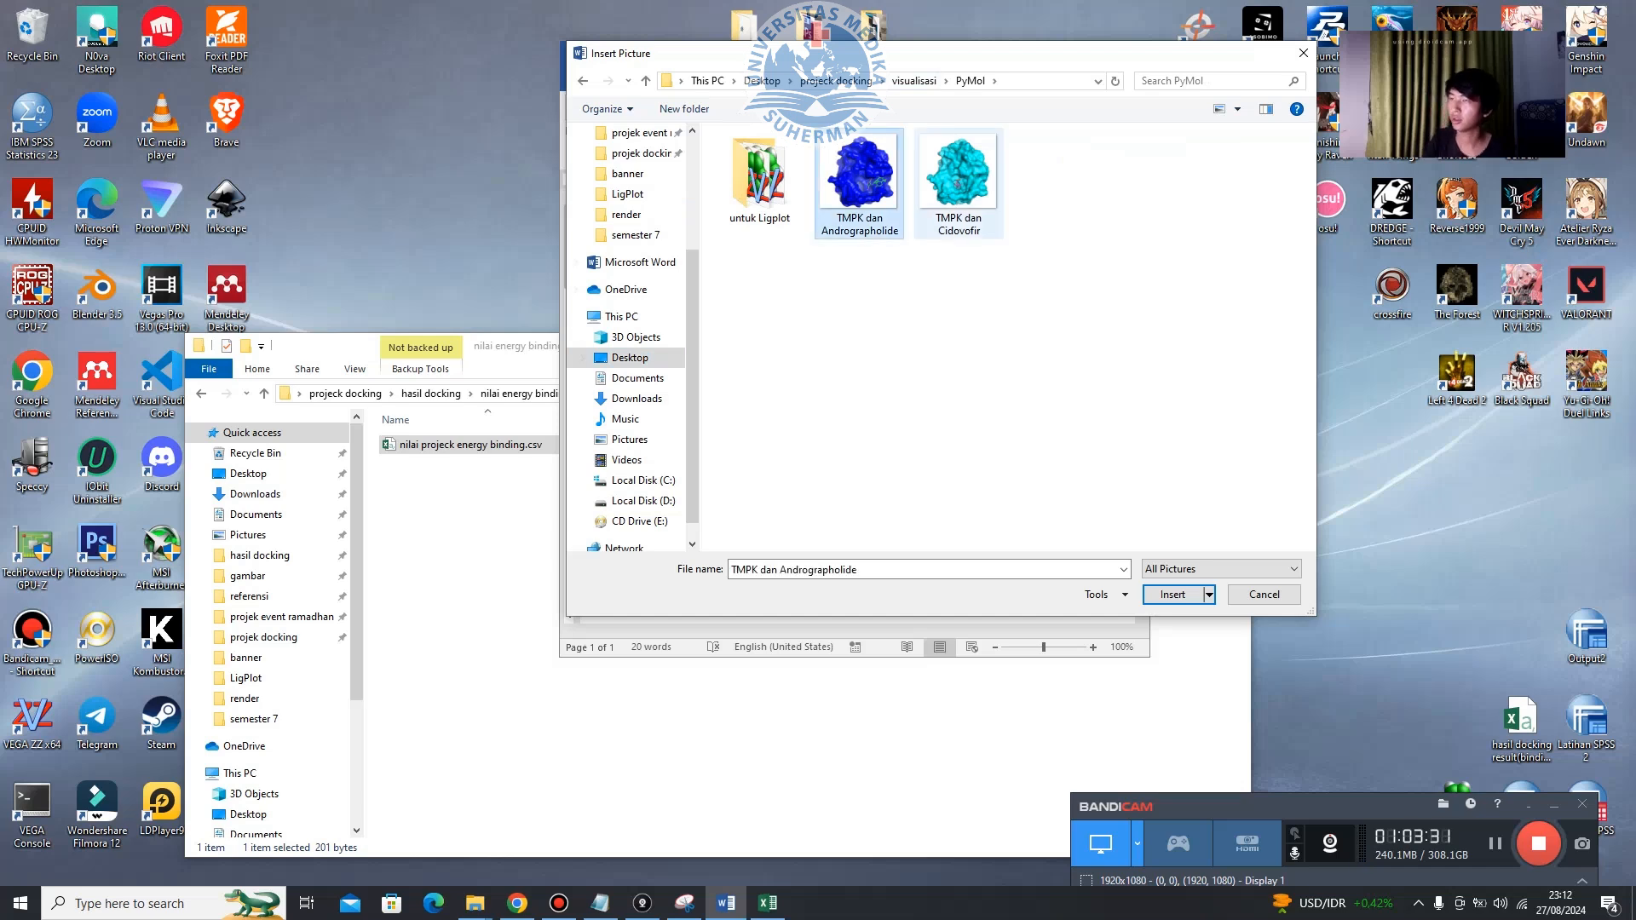
left_click(959, 175, "ctrl")
left_click(1173, 595)
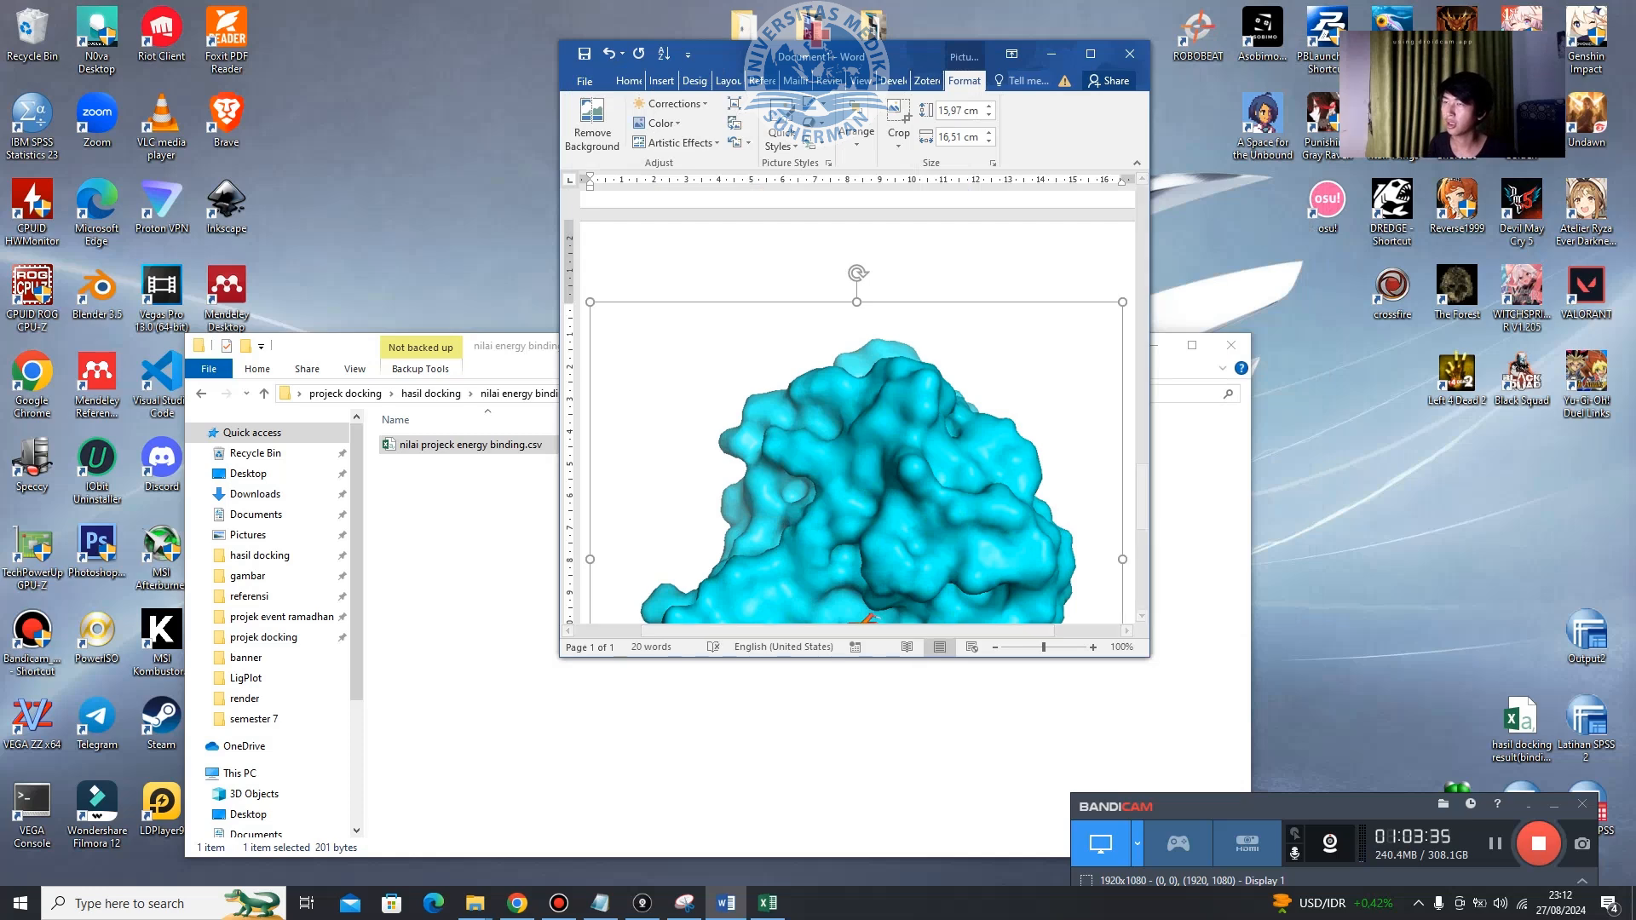
Scale both protein pictures down proportionally to about half the text width so that they sit side by side below the table.
left_click(1091, 54)
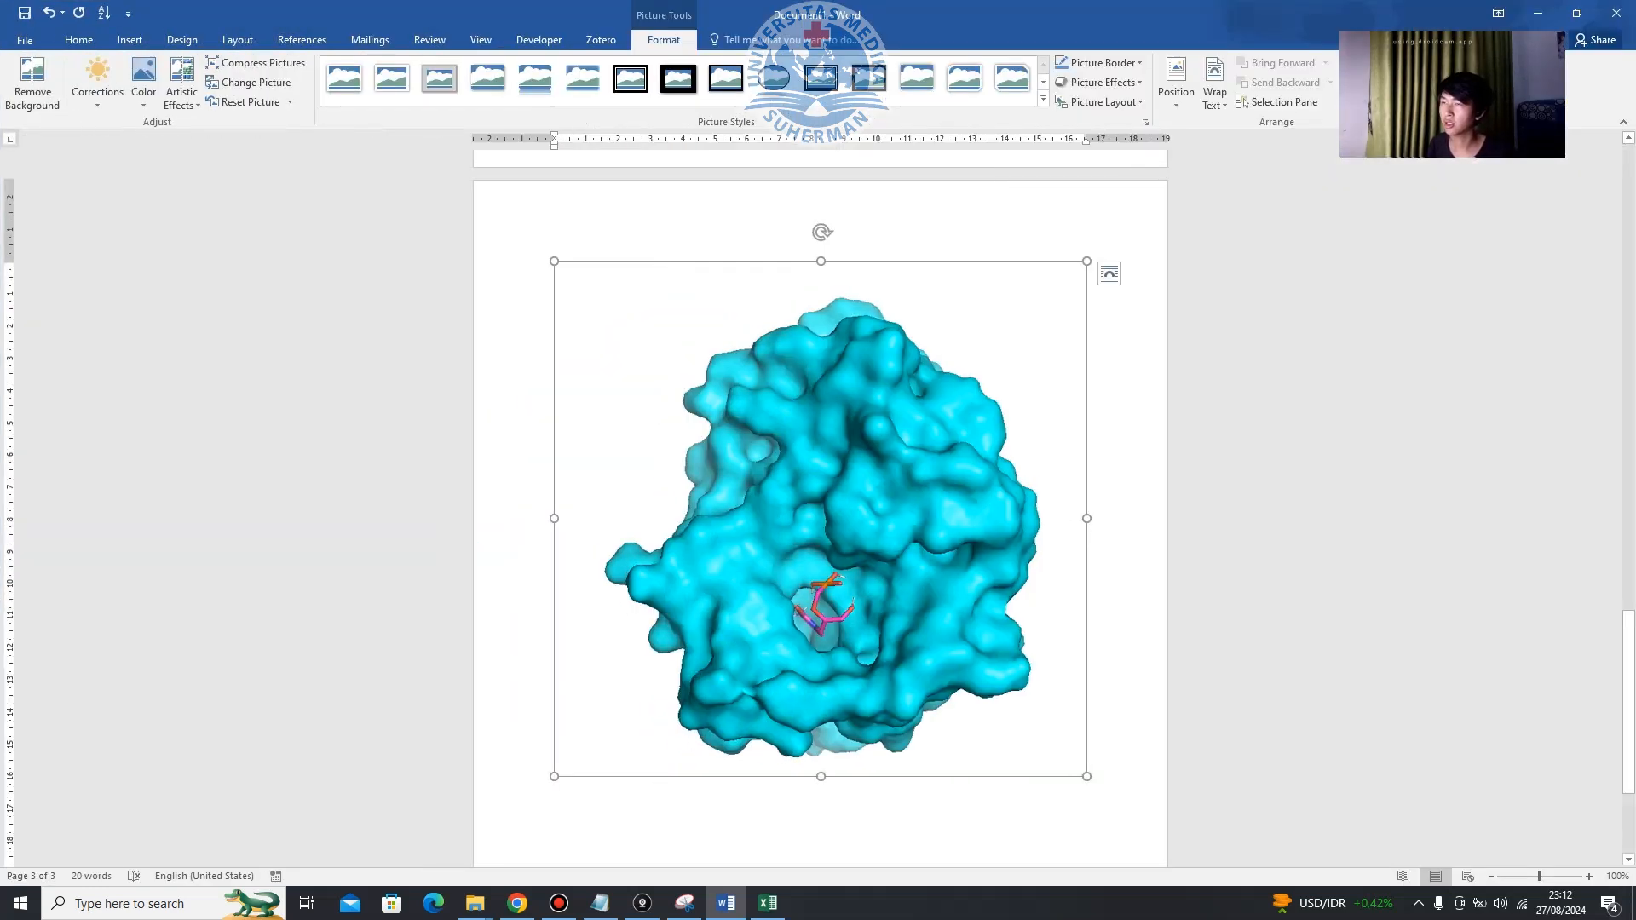
left_click_drag(958, 385, 820, 519)
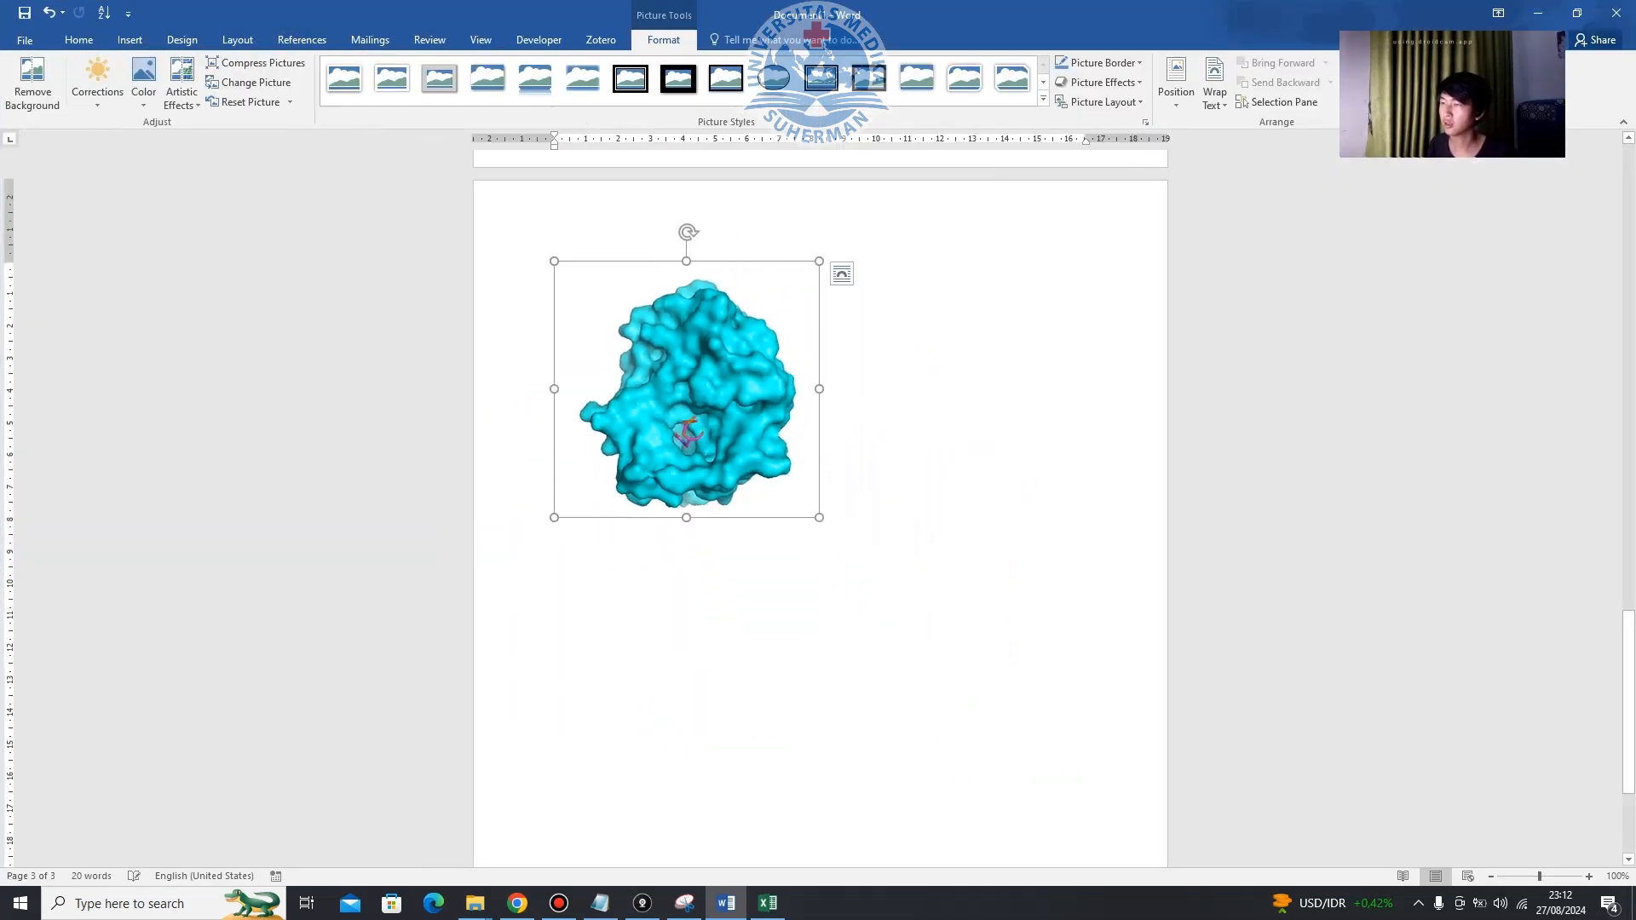
scroll(820, 519, "up", 3)
scroll(820, 511, "up", 5)
left_click(839, 409)
scroll(839, 409, "up", 2)
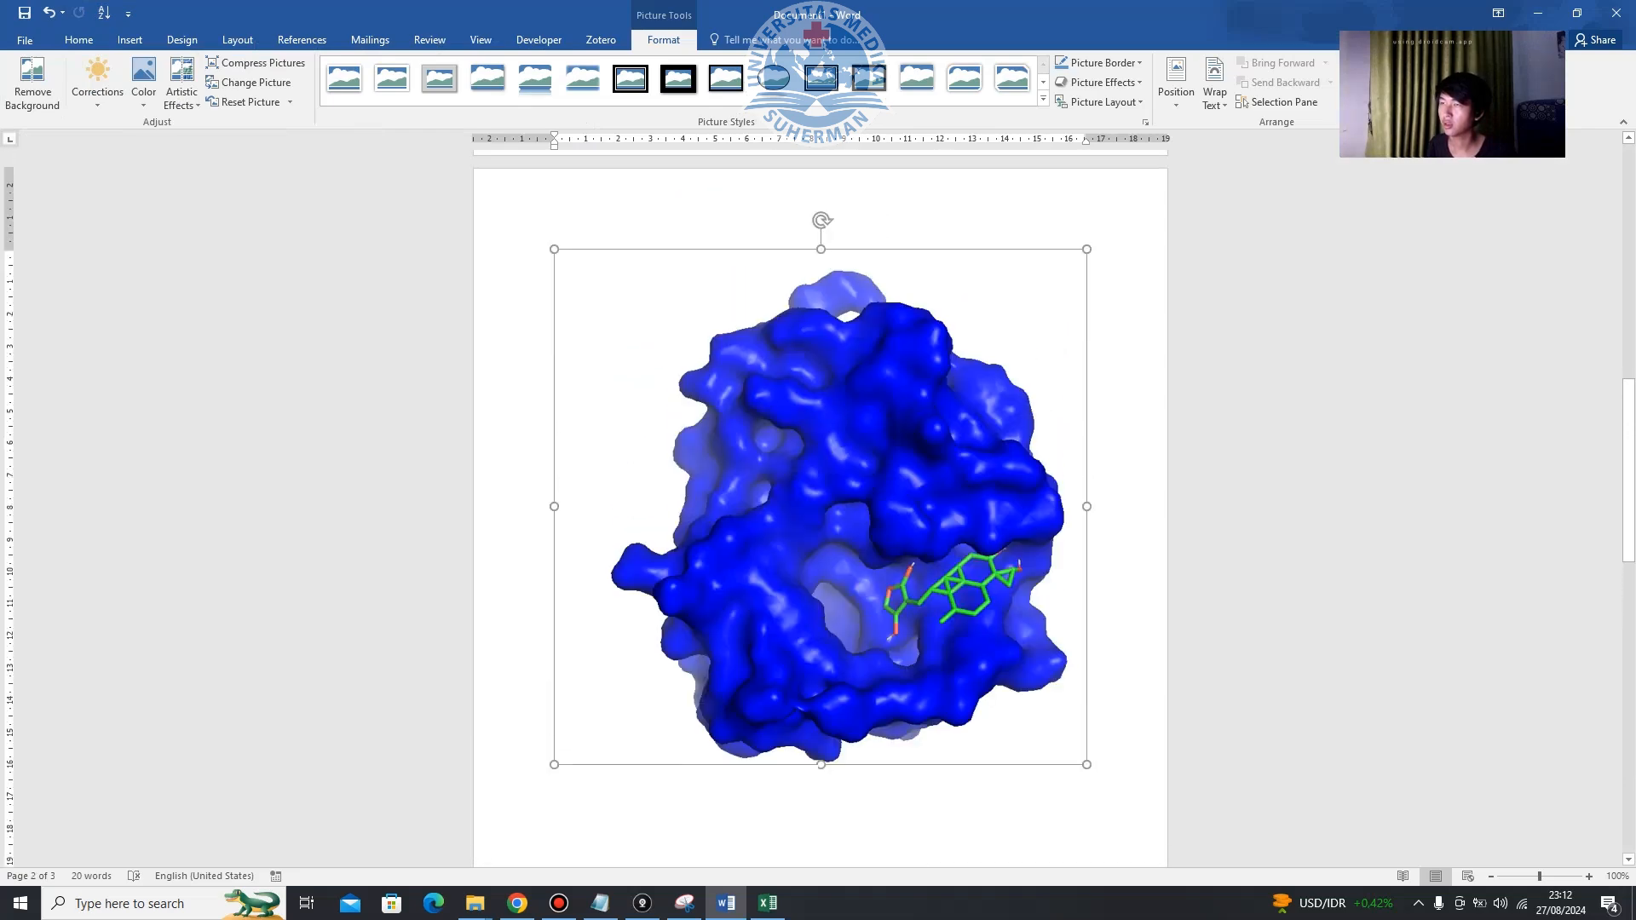
left_click_drag(1086, 249, 854, 474)
scroll(853, 474, "up", 8)
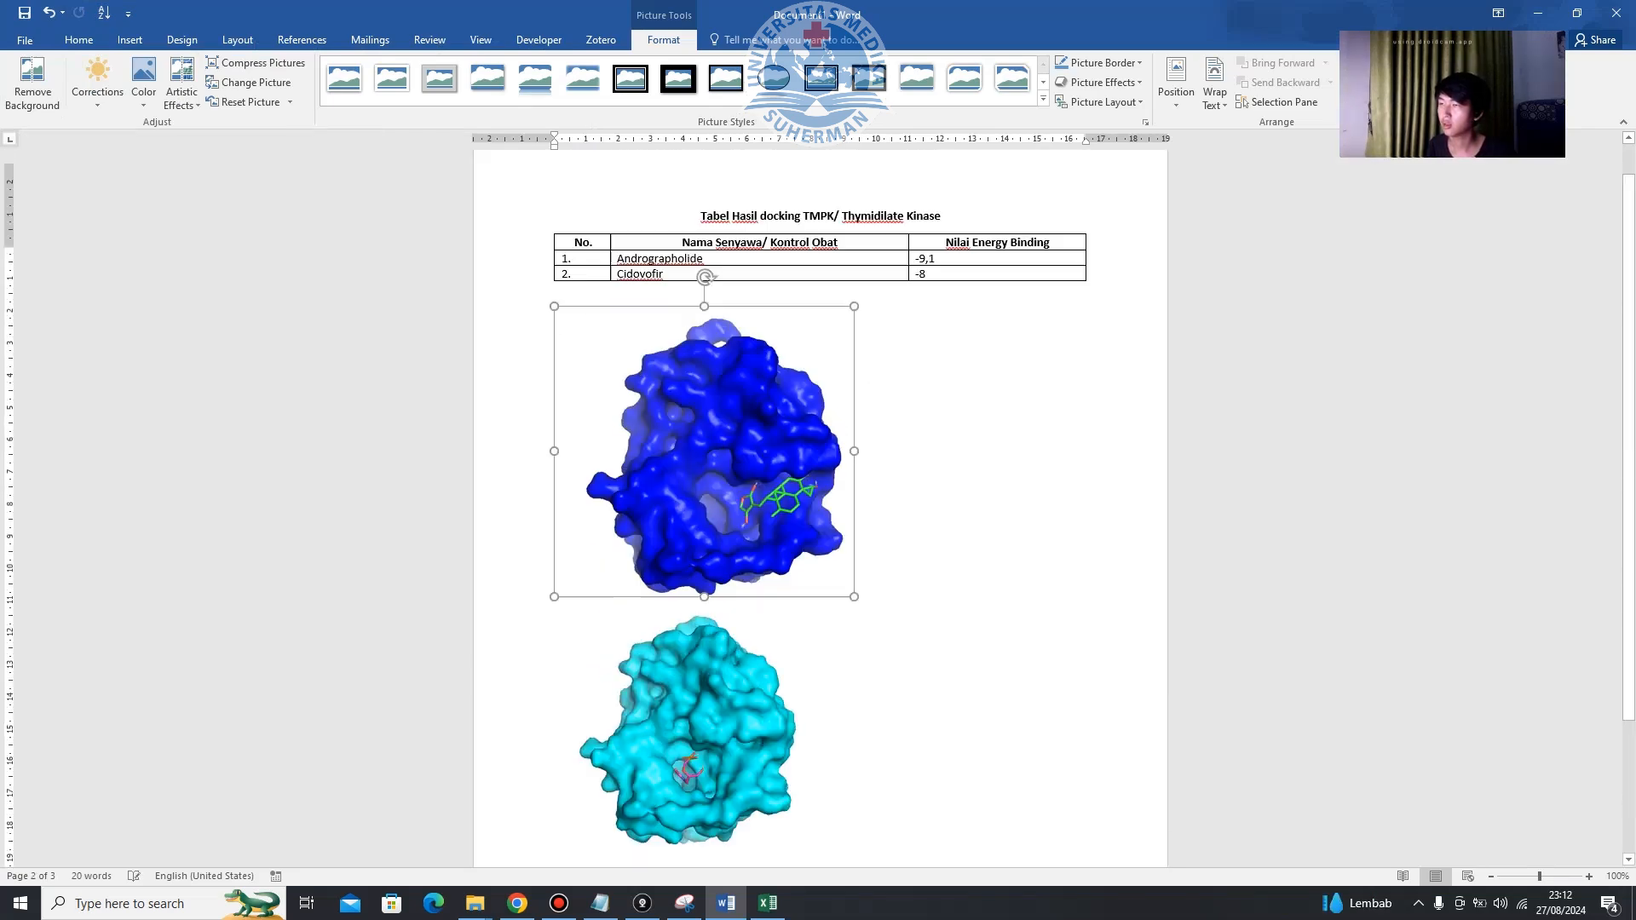
left_click_drag(854, 344, 796, 401)
left_click(907, 451)
left_click(1065, 594)
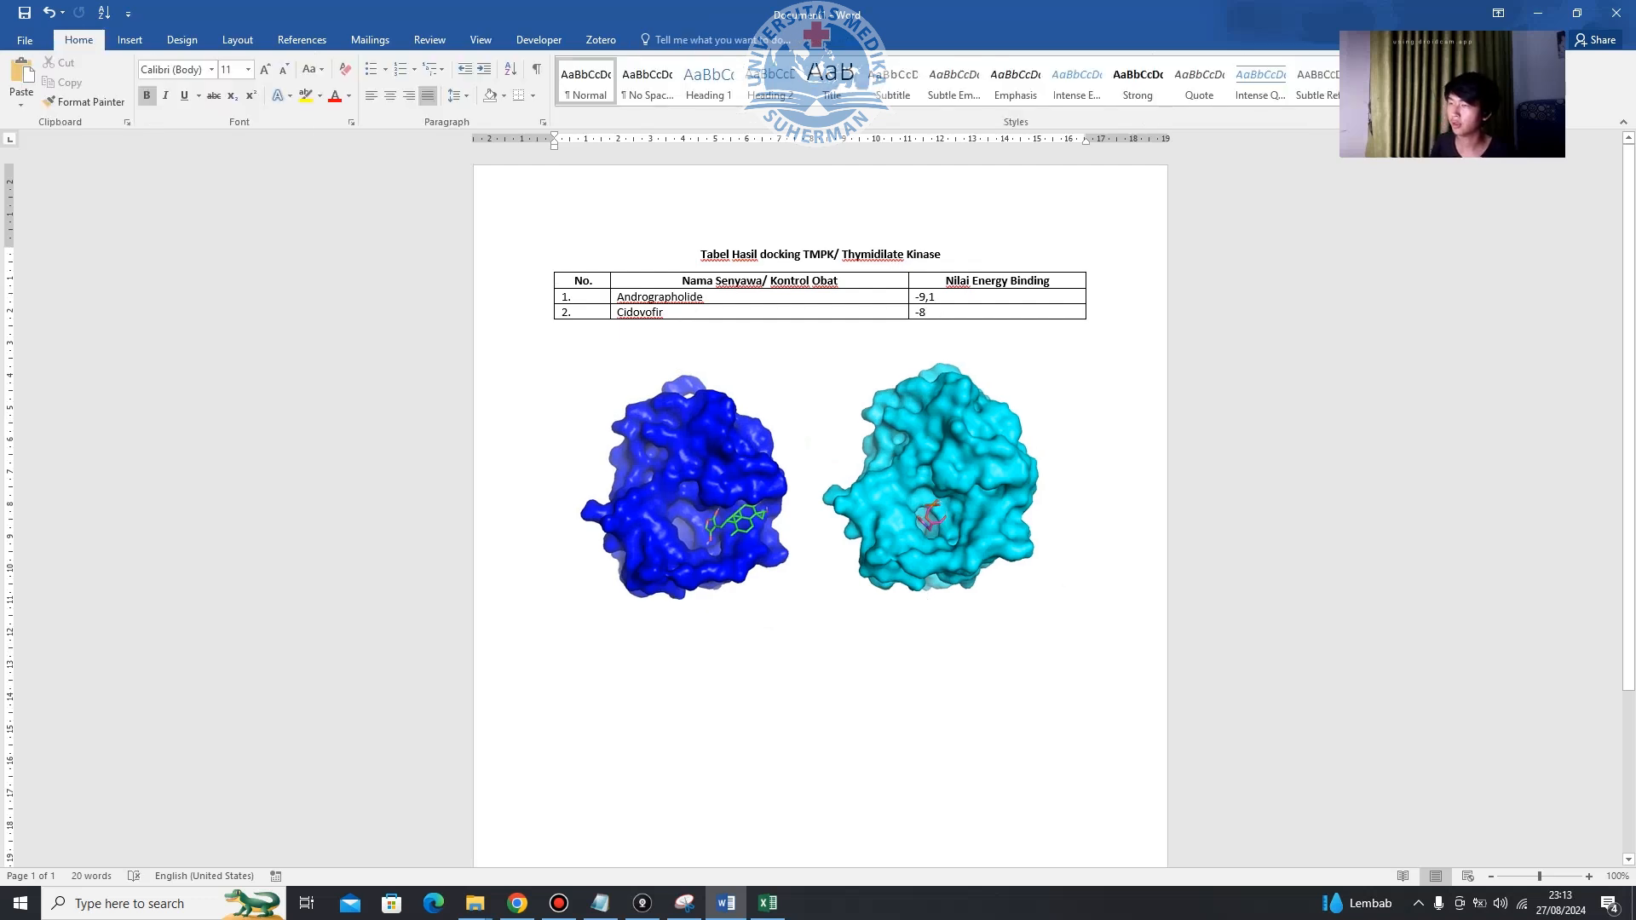
Add the captions "Andrographolide" and "Cidovofir" beneath their respective pictures, spaced apart on one line.
key("Return")
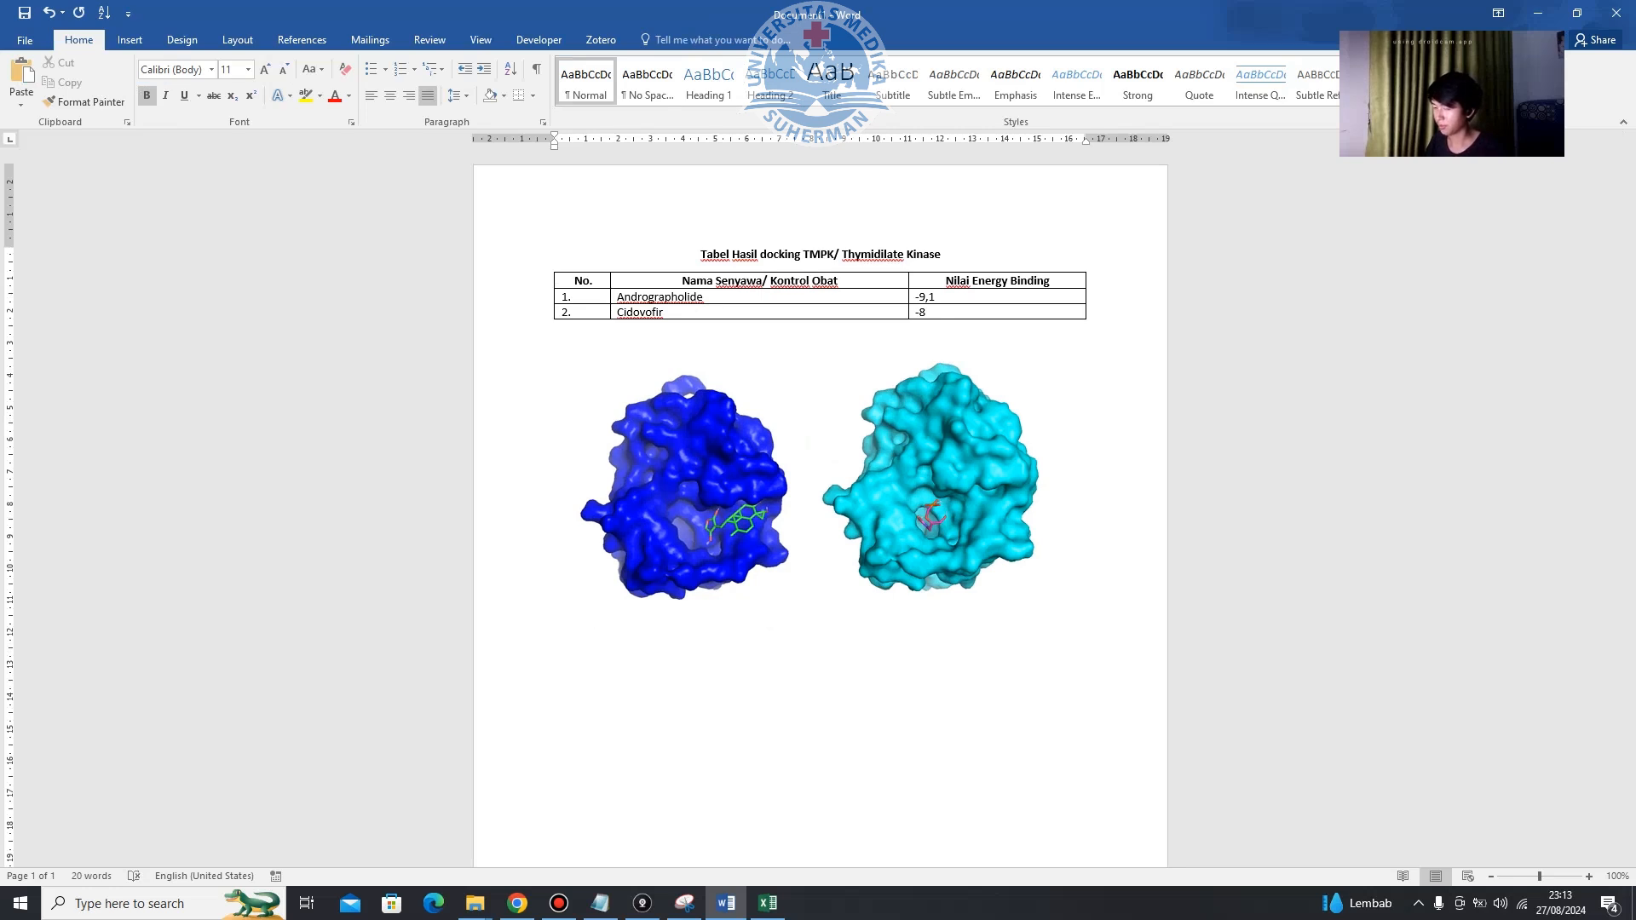
type("Andro")
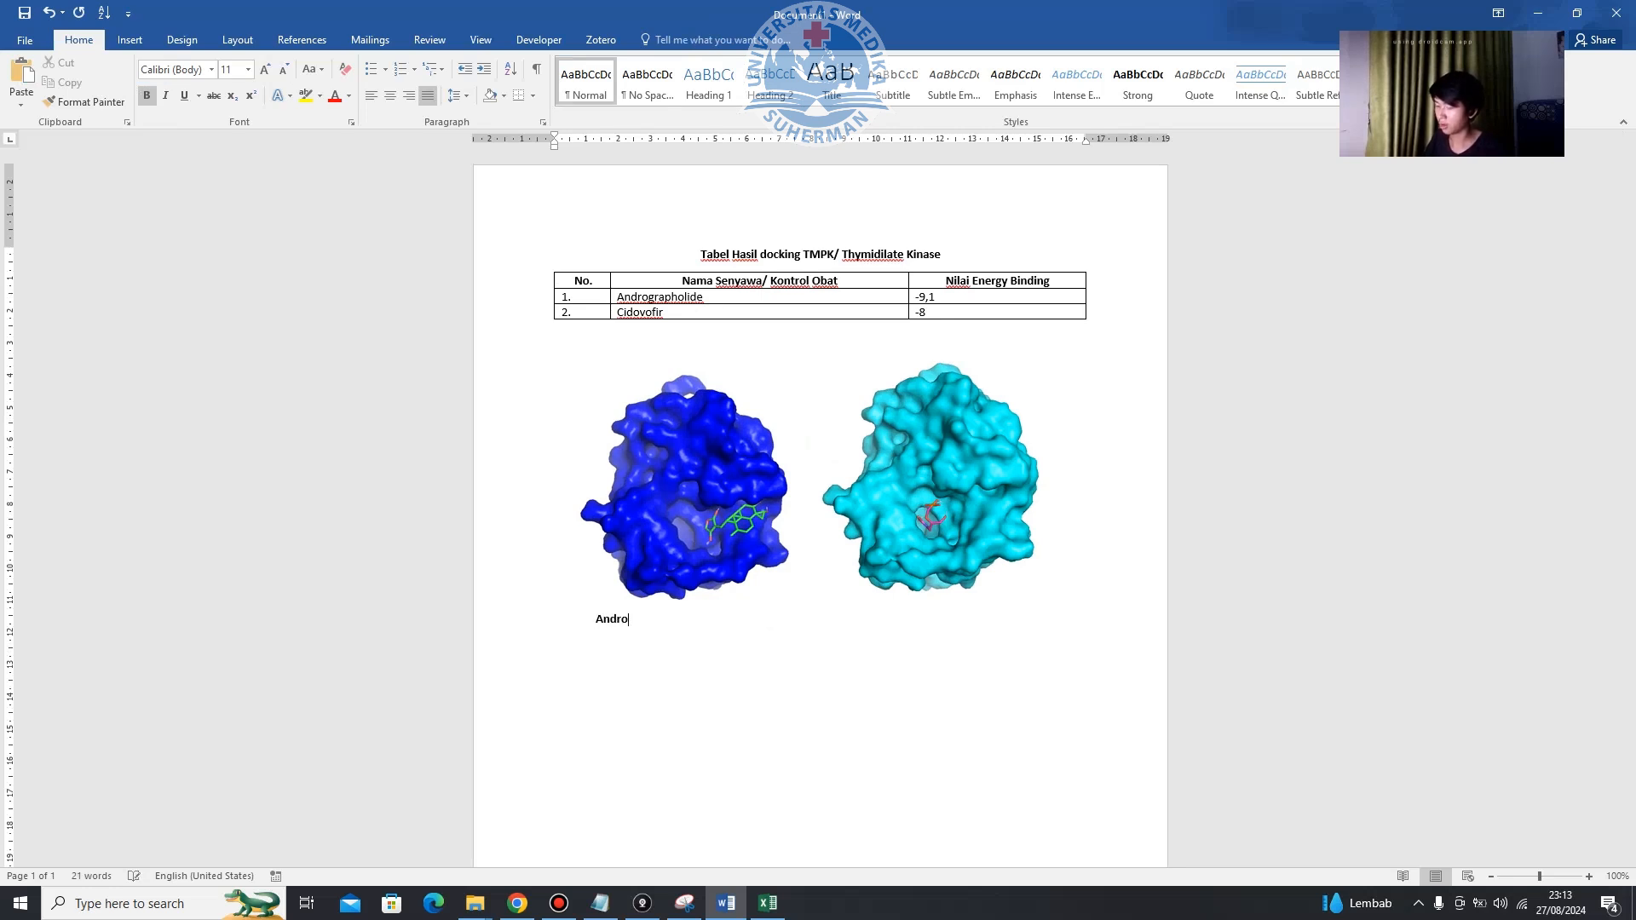
type("grapholide")
key("Tab")
key("Tab")
key("Tab")
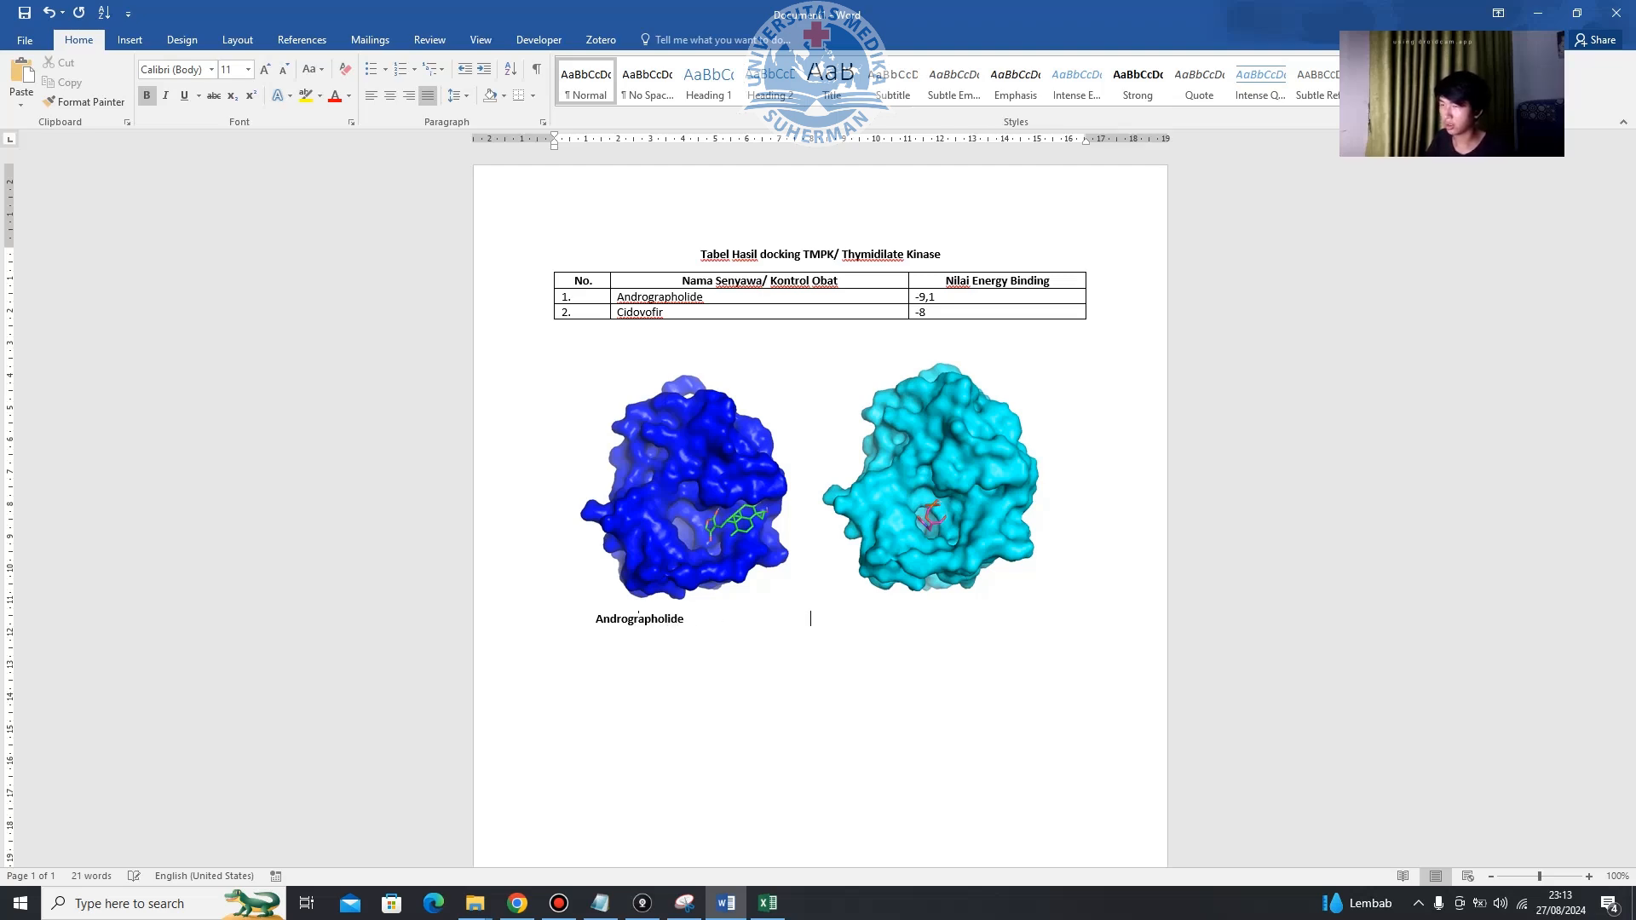
left_click_drag(1415, 10, 789, 150)
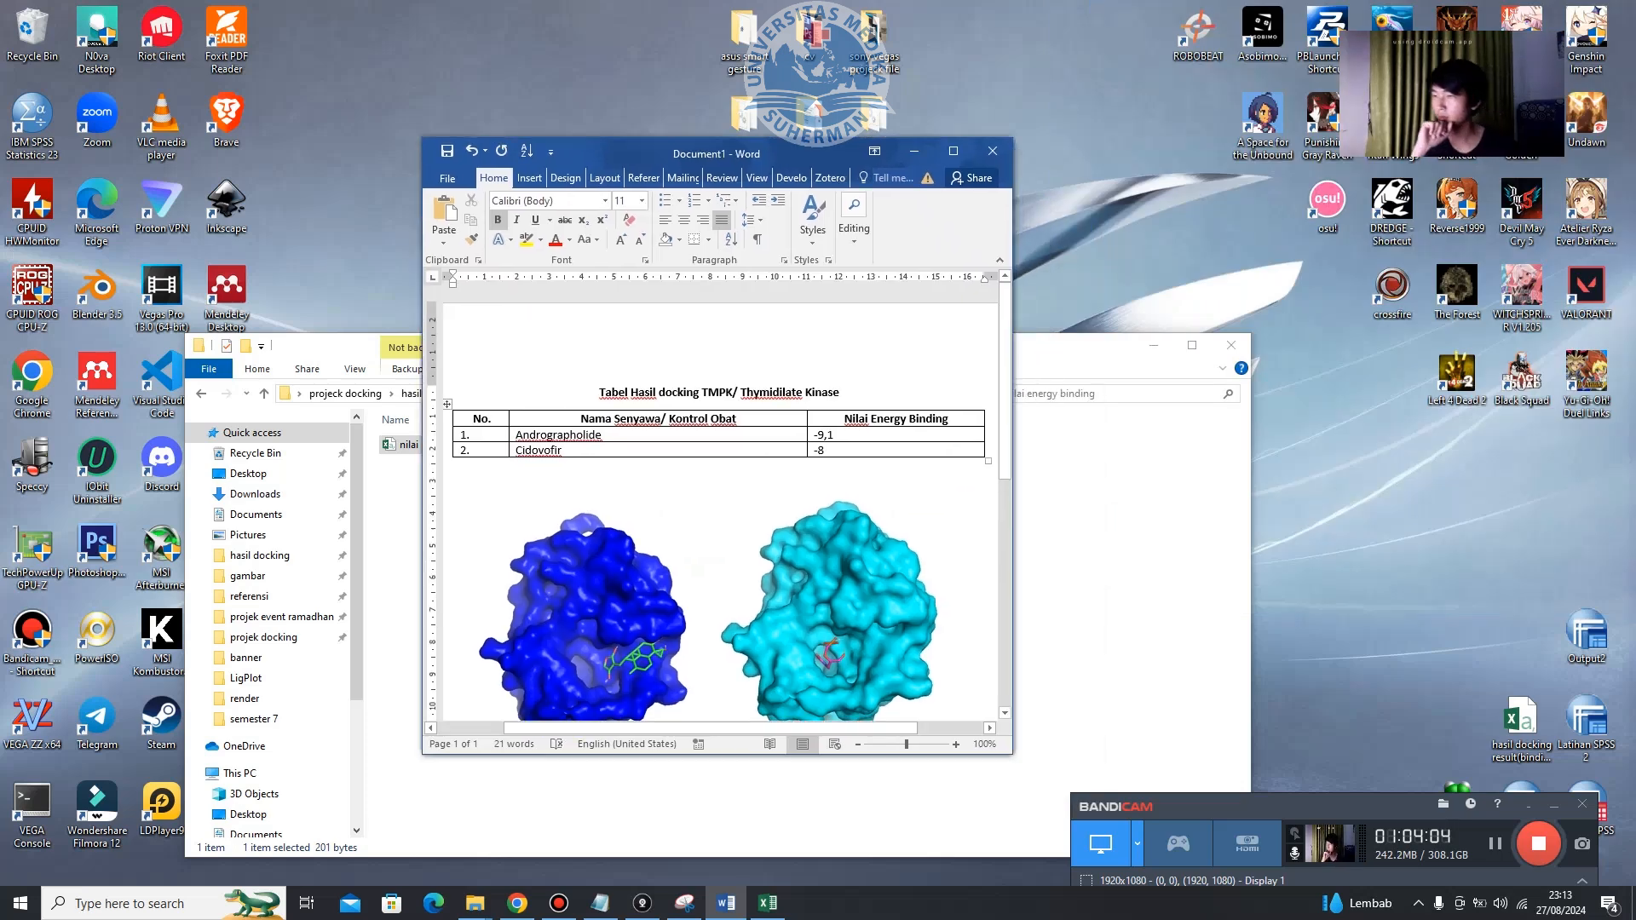
scroll(716, 503, "down", 6)
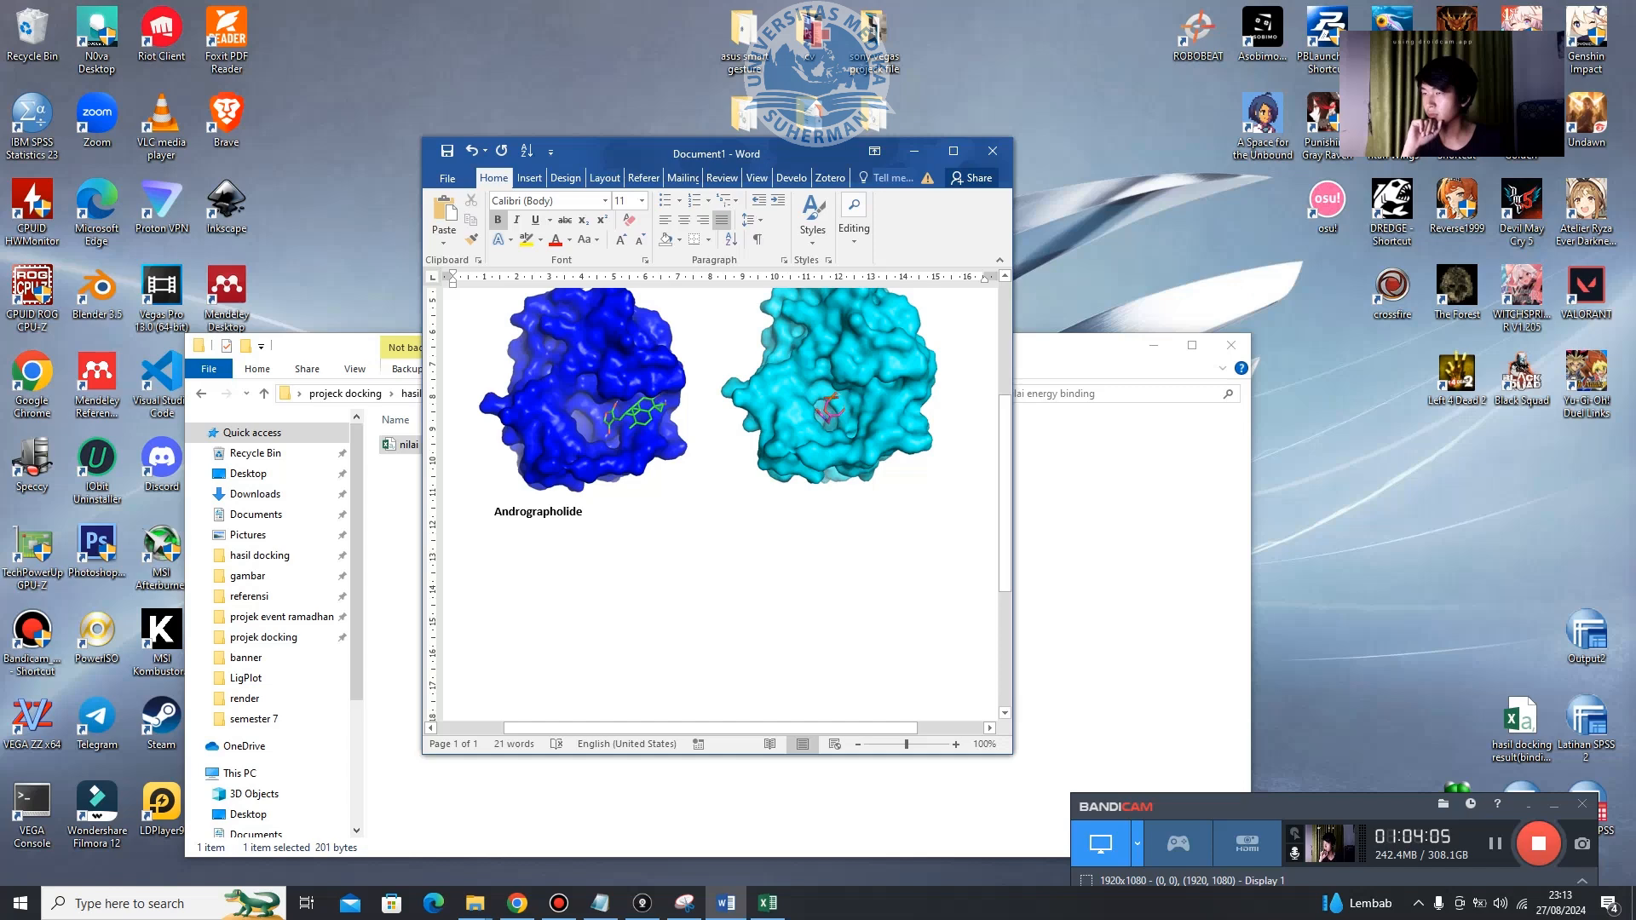
type("Cidovofir")
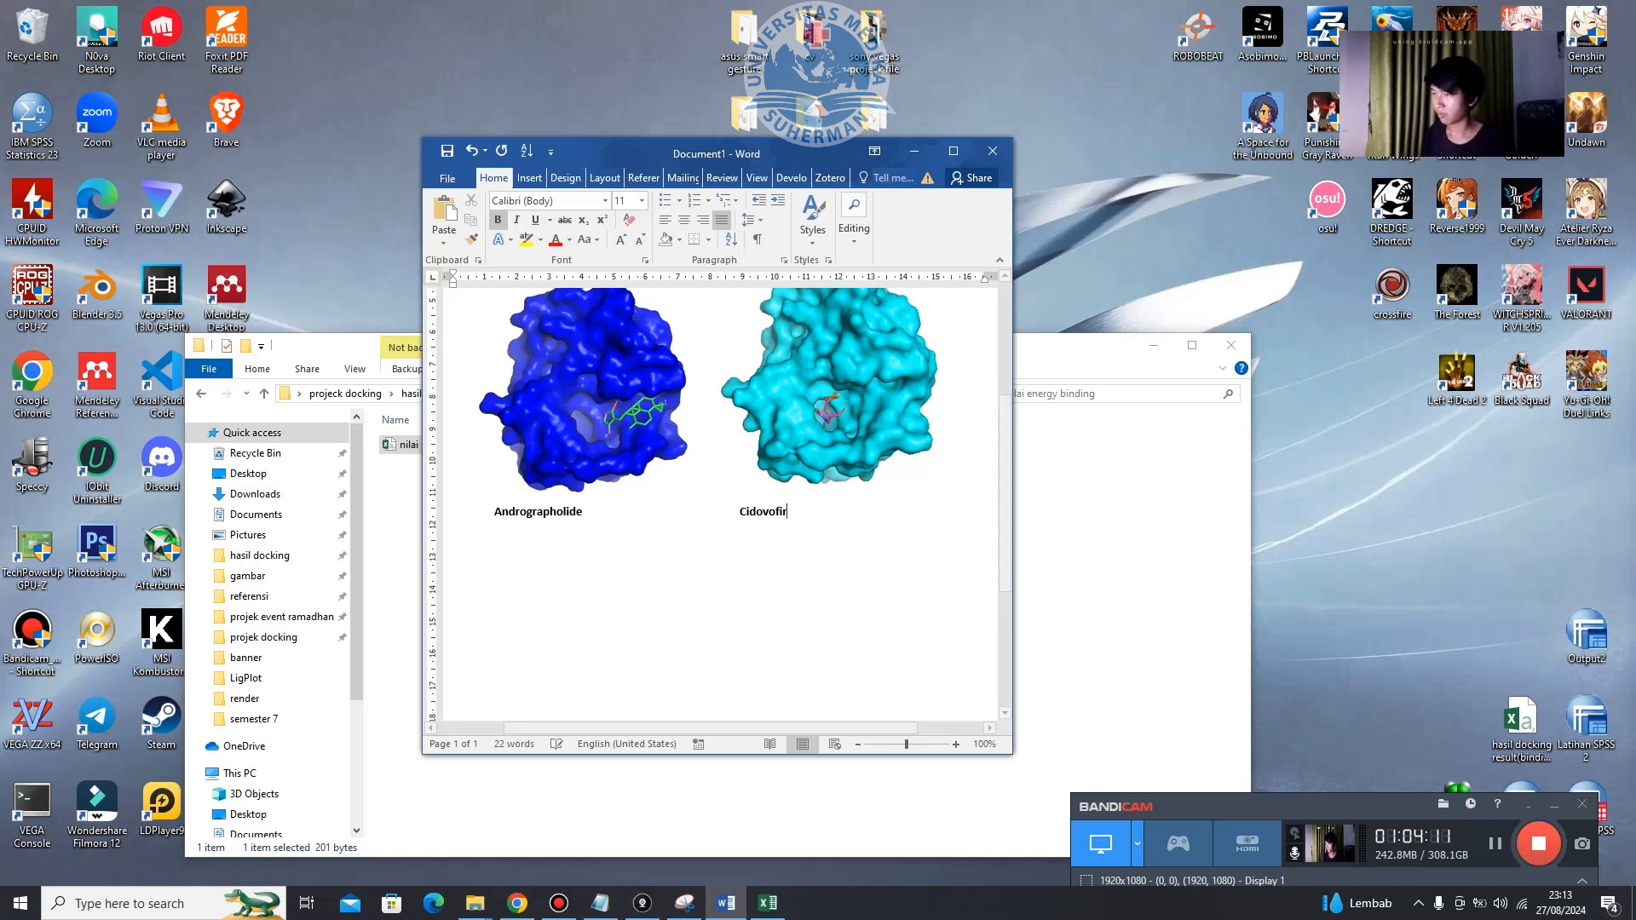
Centre the caption line together with the two pictures above it on the page.
left_click_drag(789, 513, 455, 515)
left_click(683, 219)
left_click(573, 512)
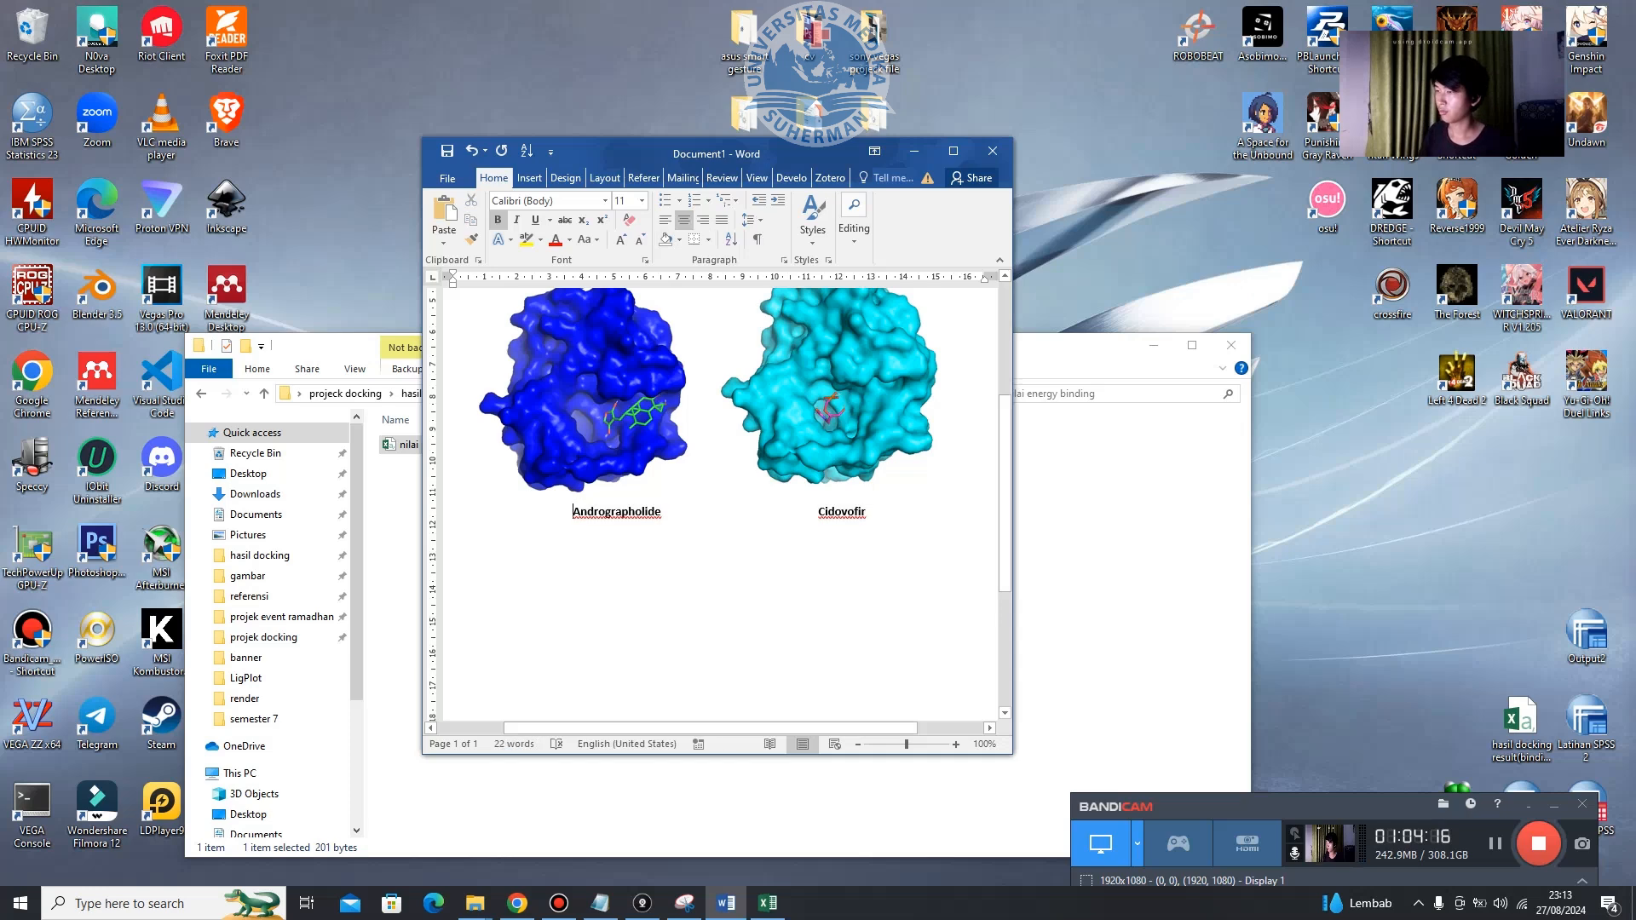
key("ctrl+j")
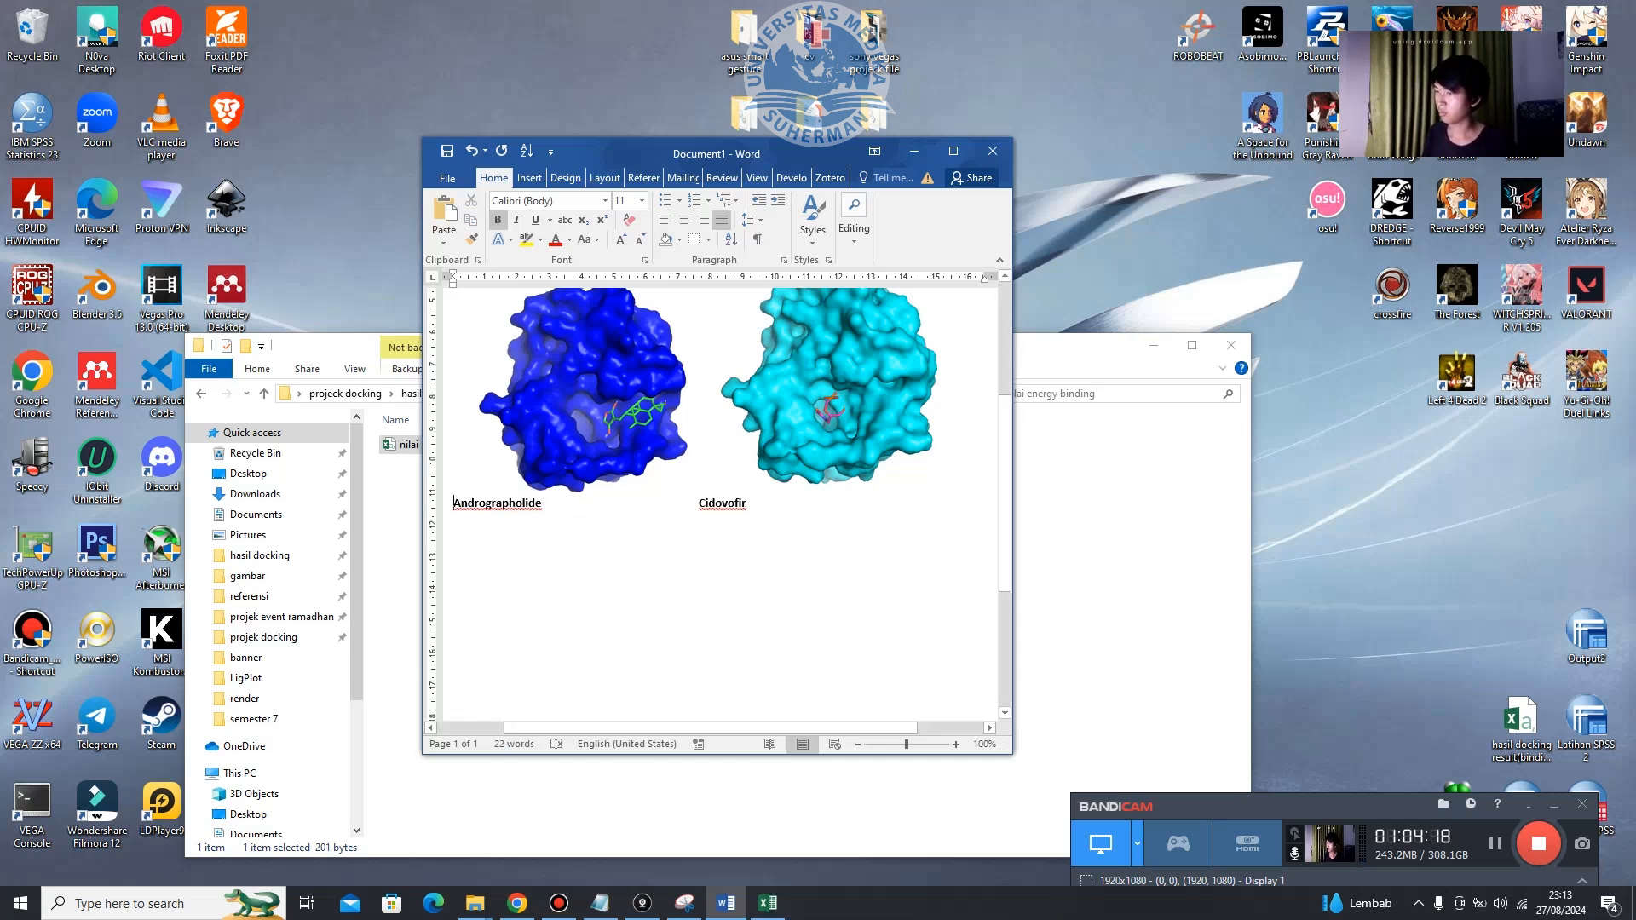
key("shift+End")
key("ctrl+e")
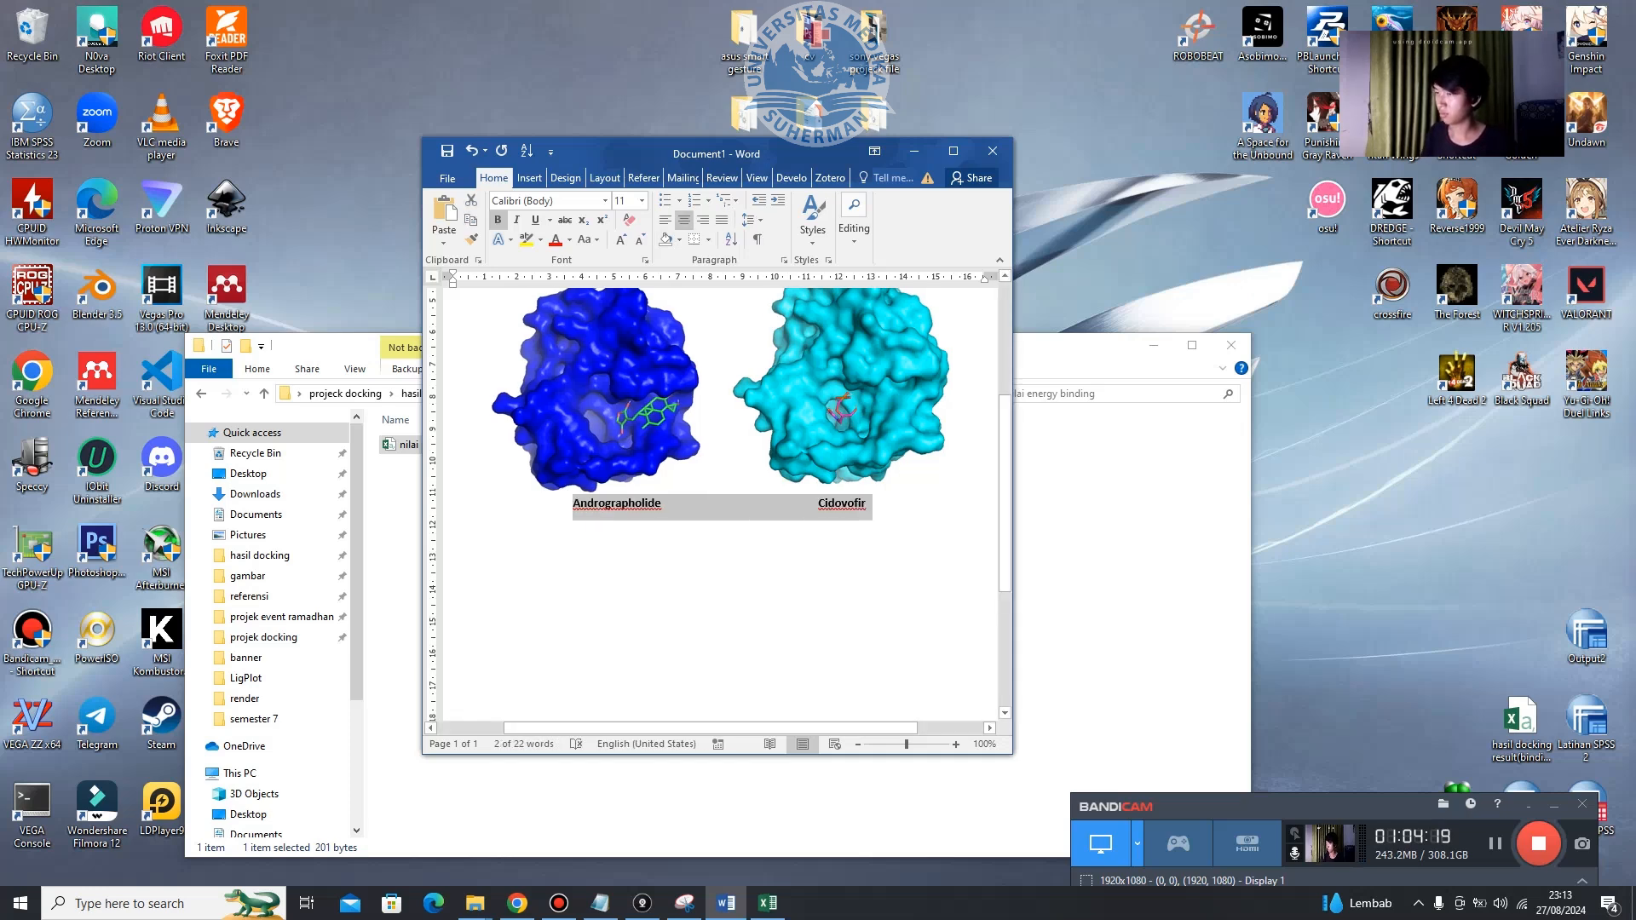
Add an empty justified line below the two captions.
left_click(954, 152)
left_click(968, 402)
key("Return")
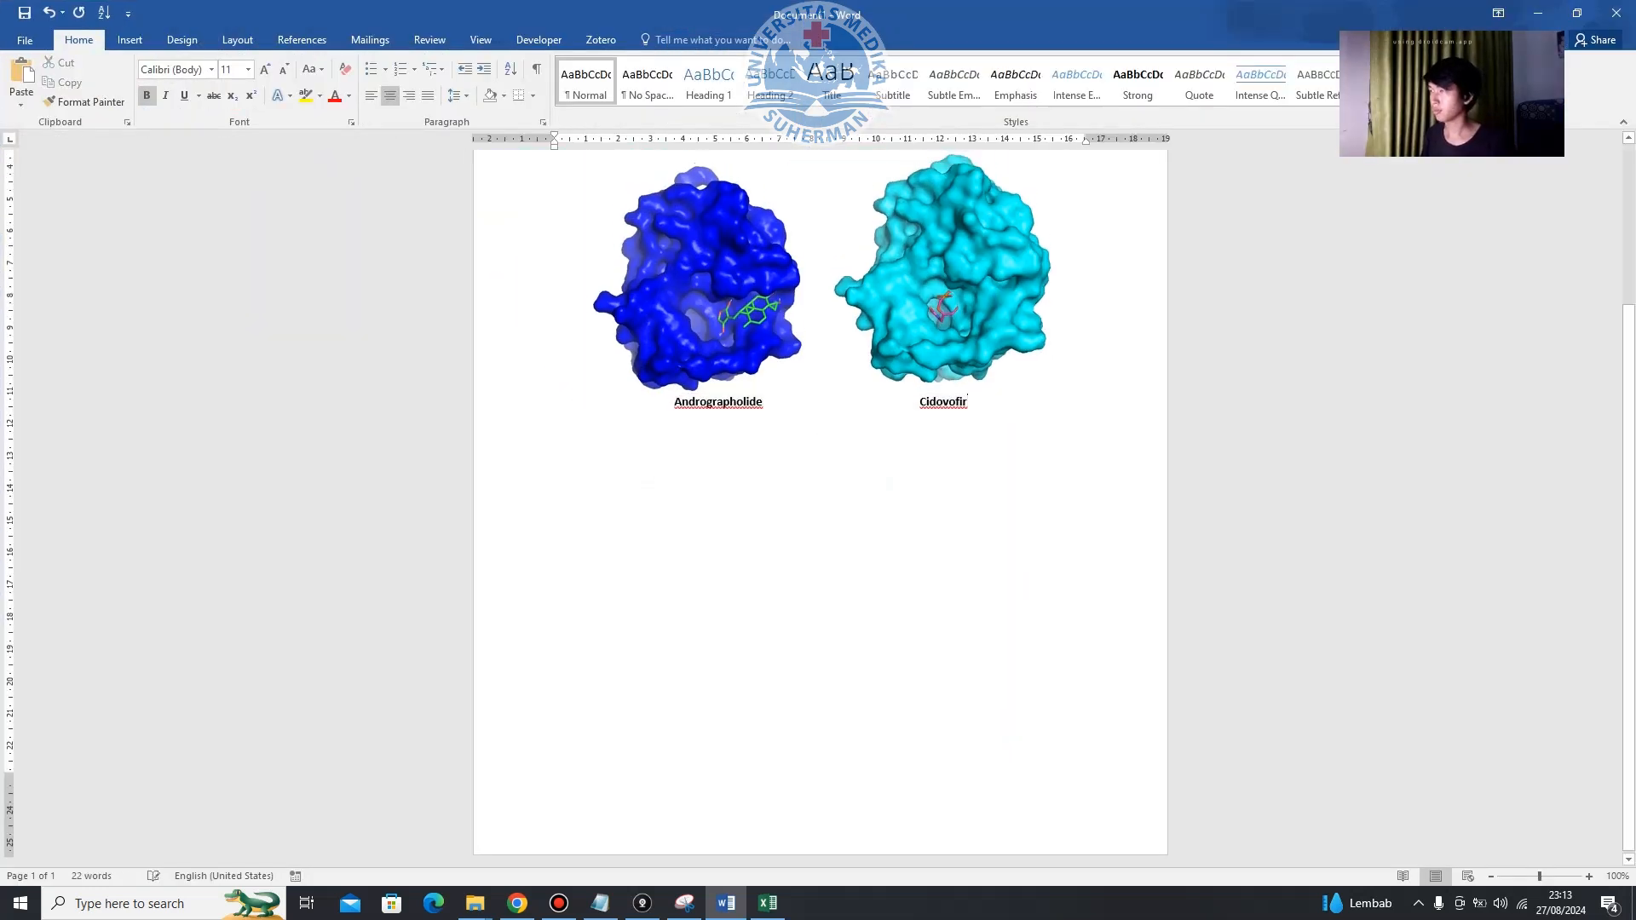
key("ctrl+j")
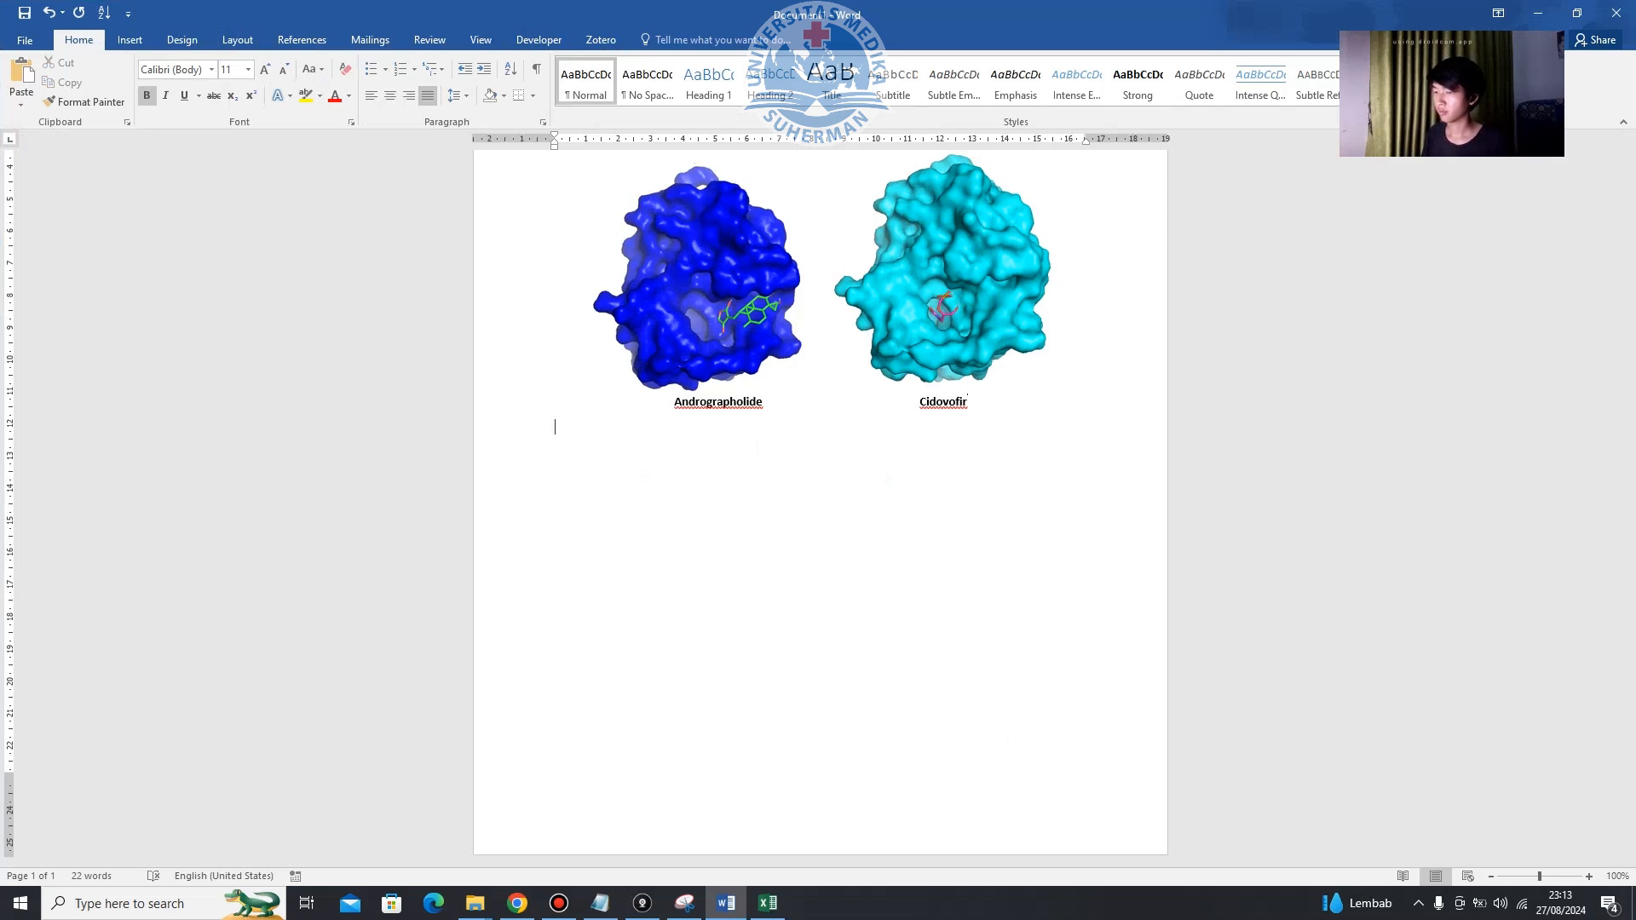
left_click(642, 903)
left_click_drag(937, 13, 1137, 405)
left_click(1366, 405)
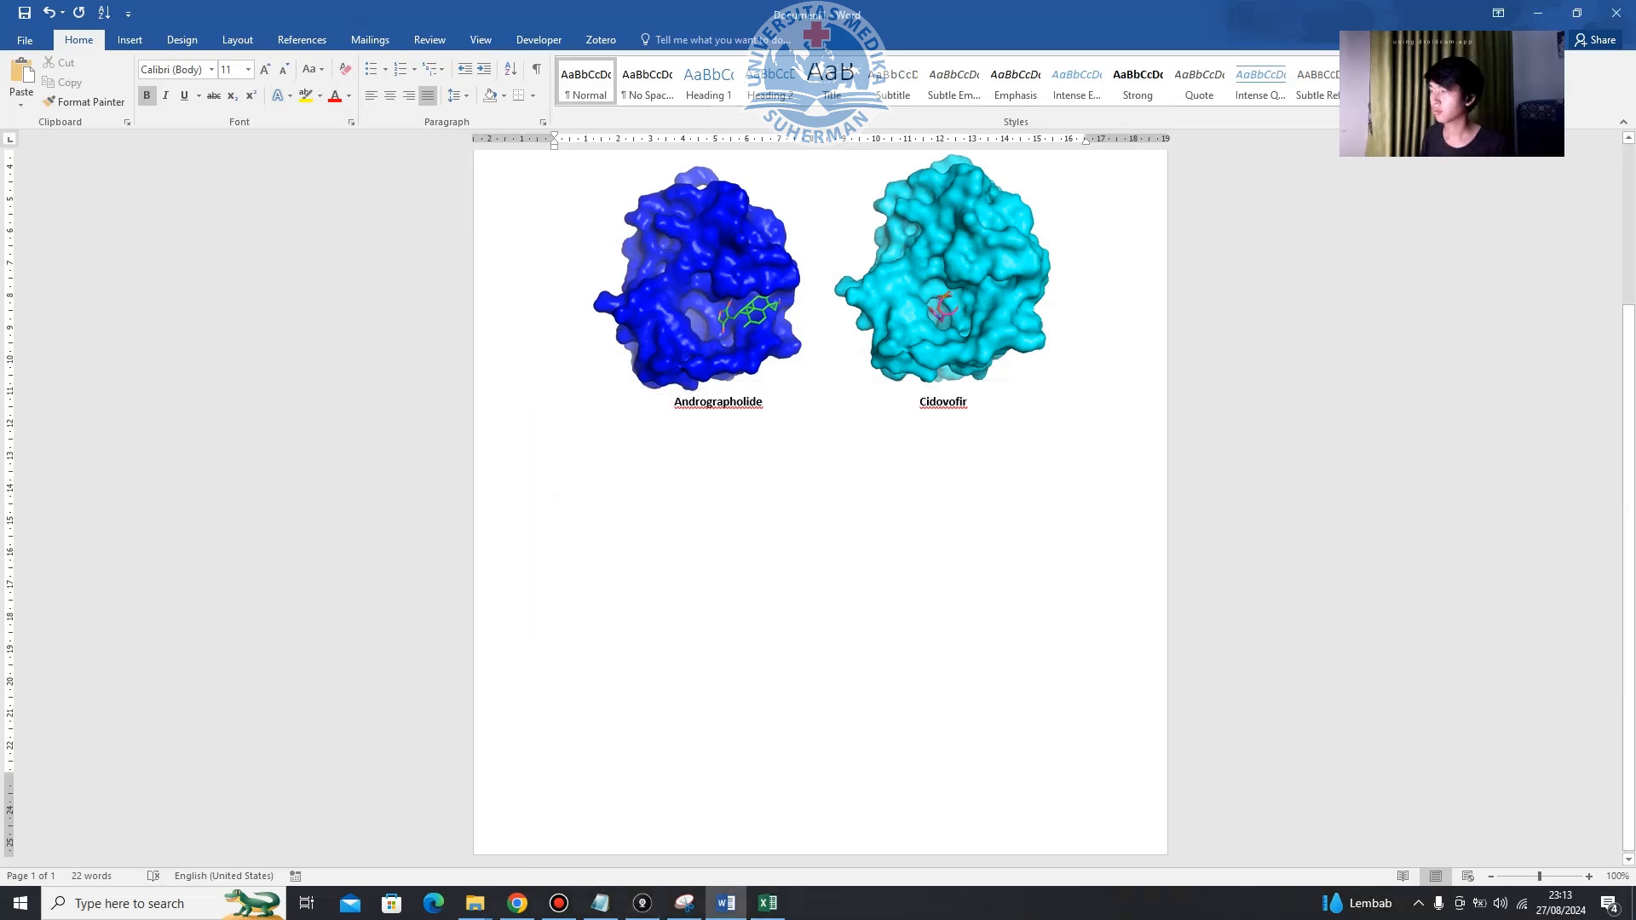
scroll(820, 426, "up", 3)
left_click_drag(1086, 12, 796, 195)
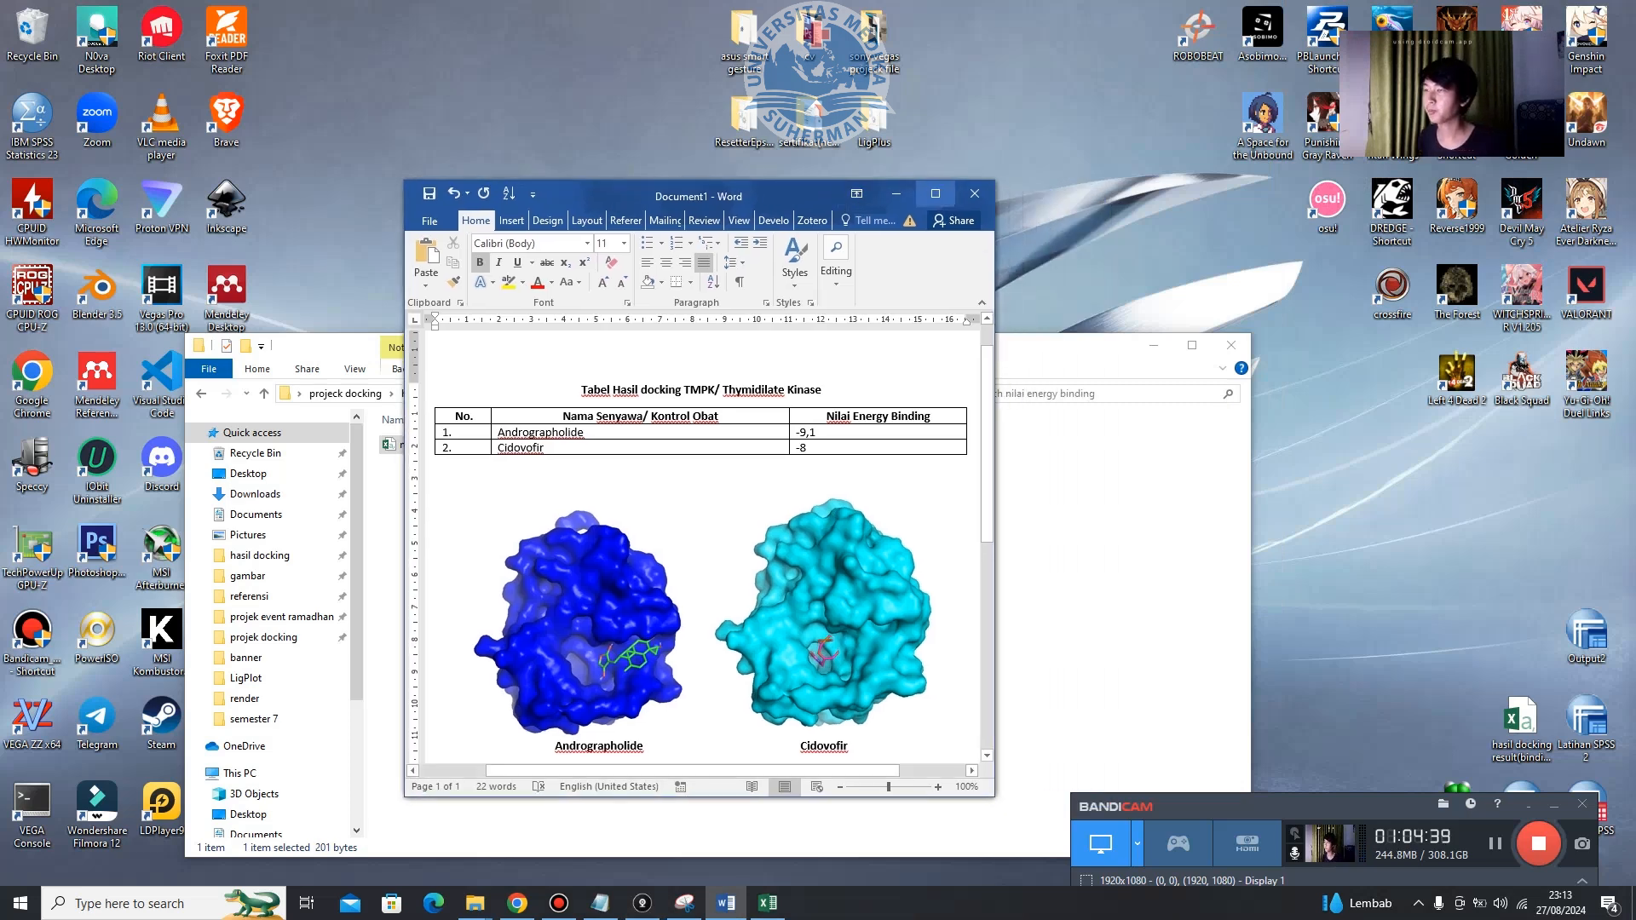
left_click(935, 193)
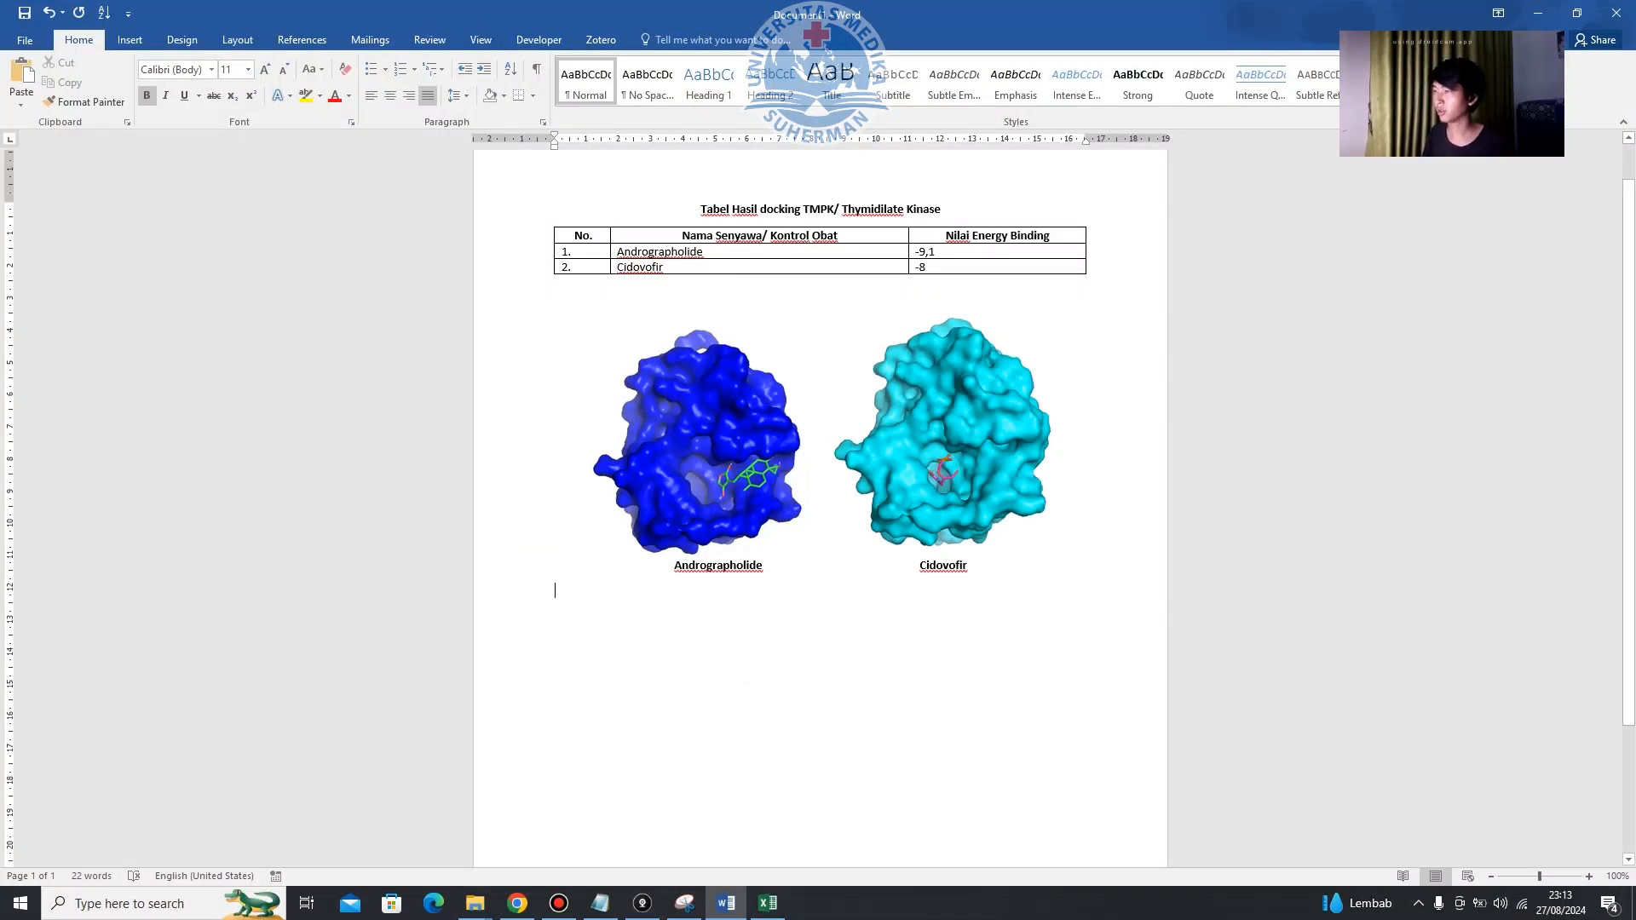
Insert the pictures "TMPK dan Andrographolide" and "TMPK dan Cidofovir" from the visualisasi LigPlot folder below the two captions.
left_click(129, 40)
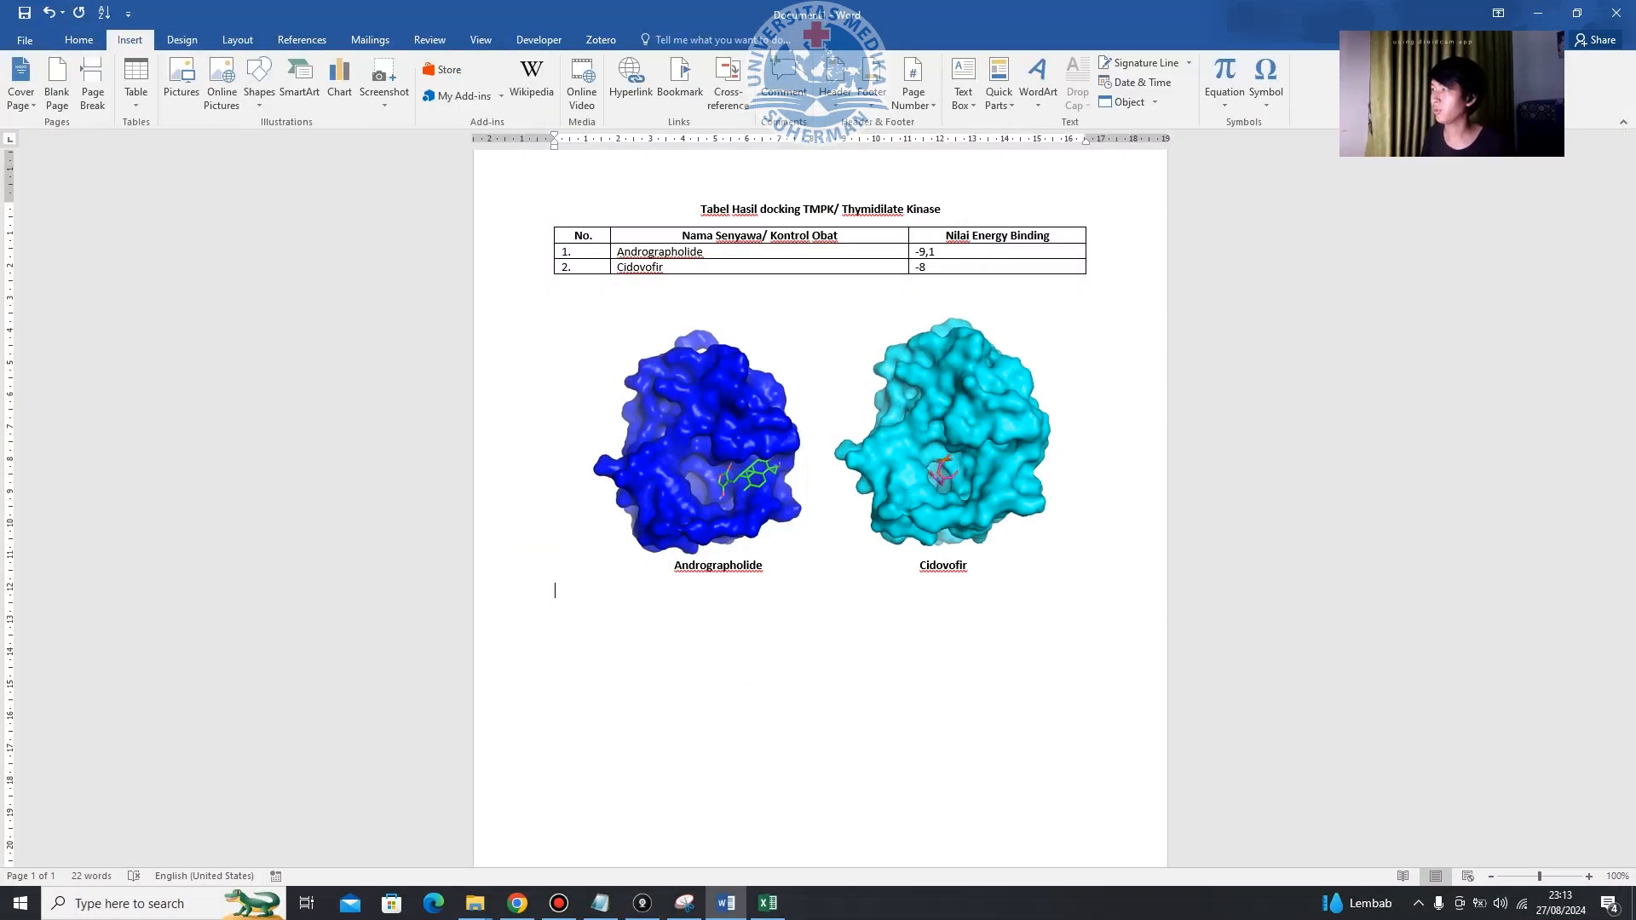
left_click(182, 81)
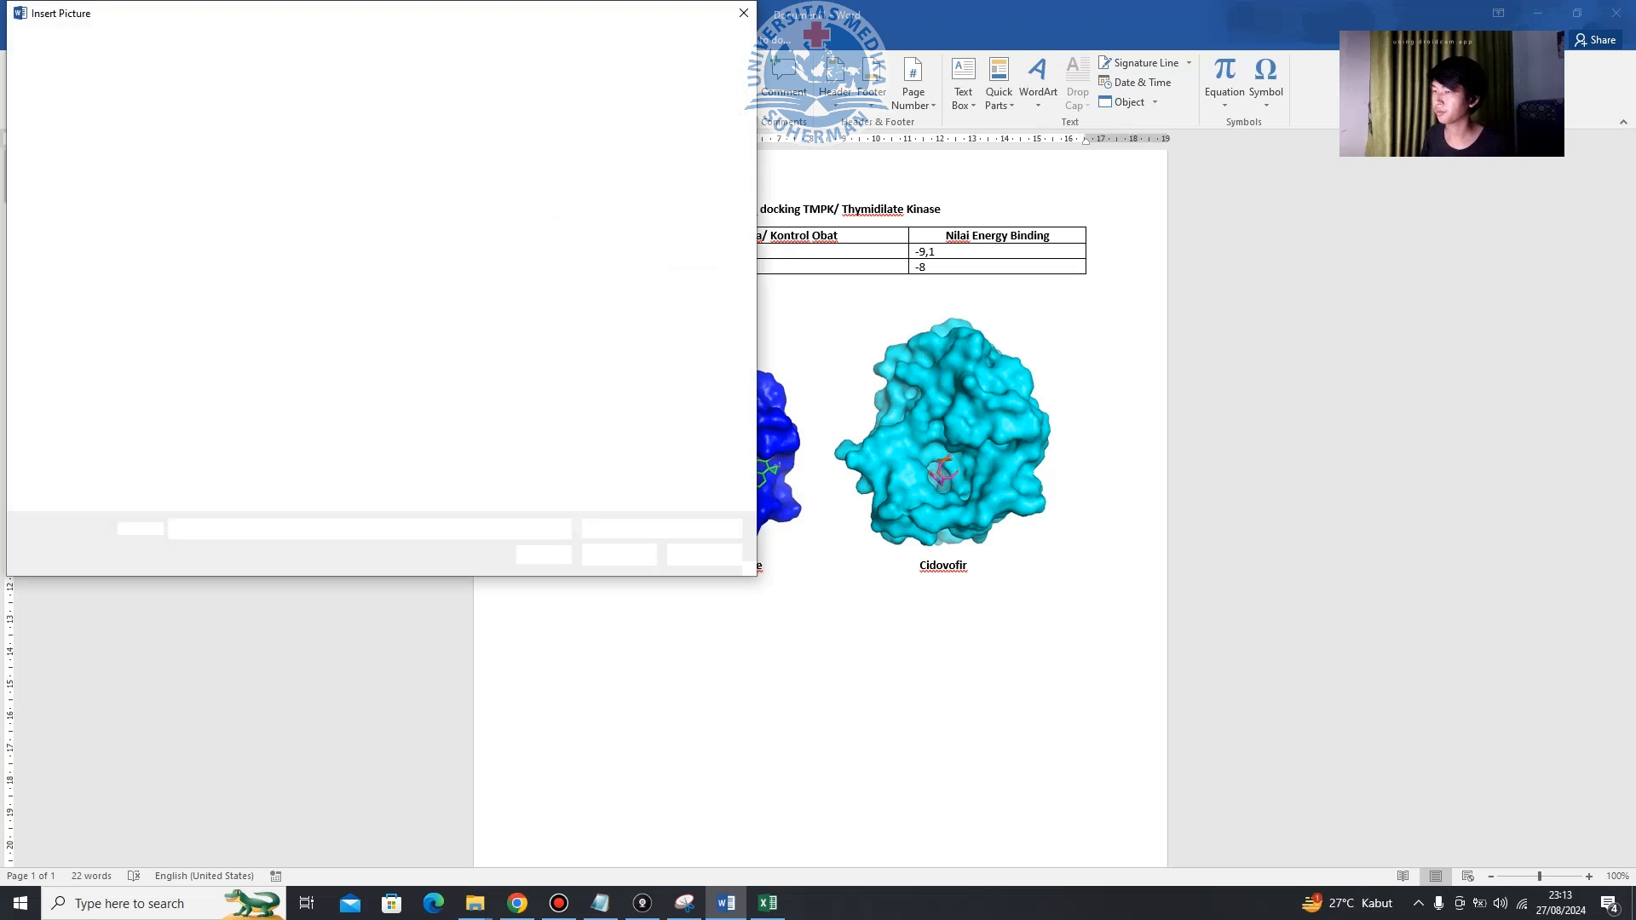
double_click(200, 136)
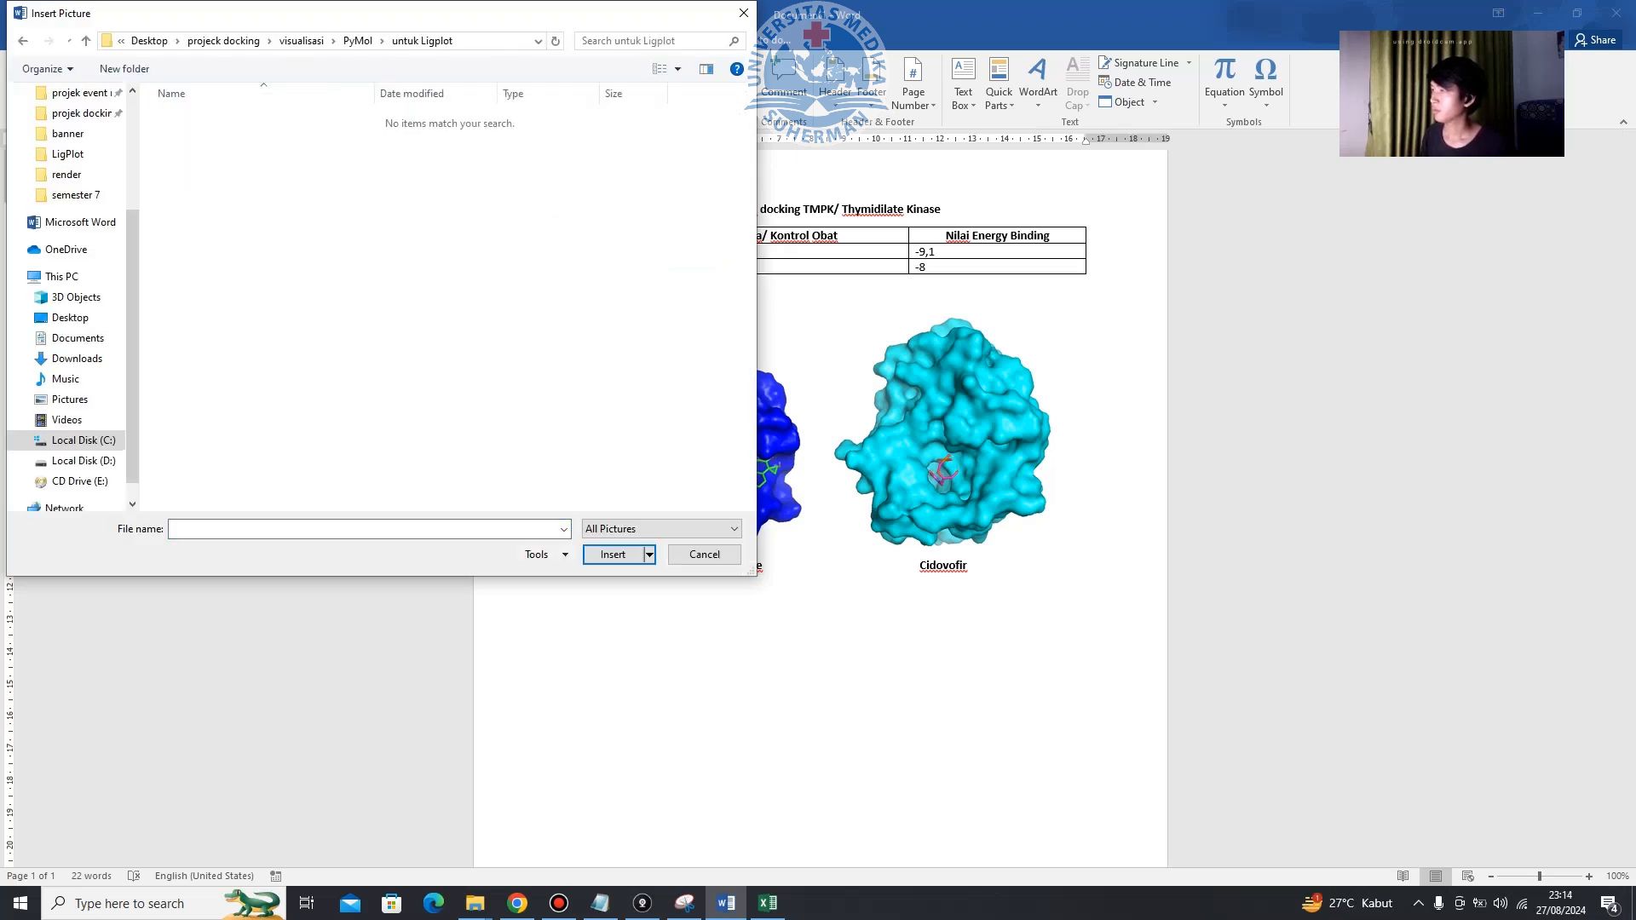
left_click(301, 40)
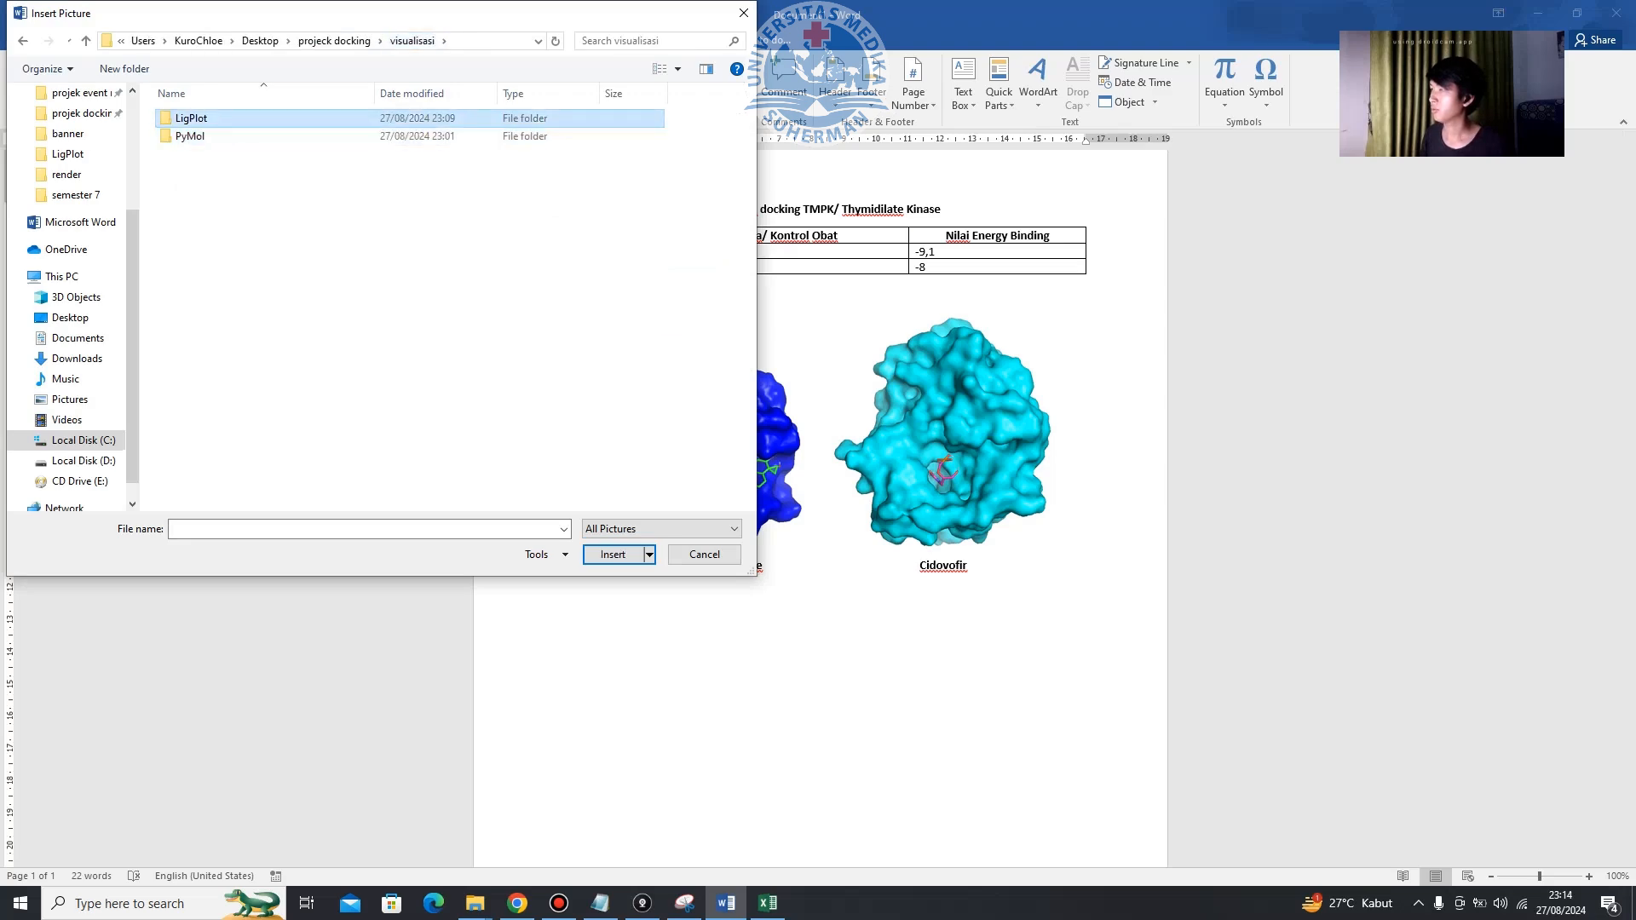
double_click(200, 118)
left_click_drag(398, 167, 182, 147)
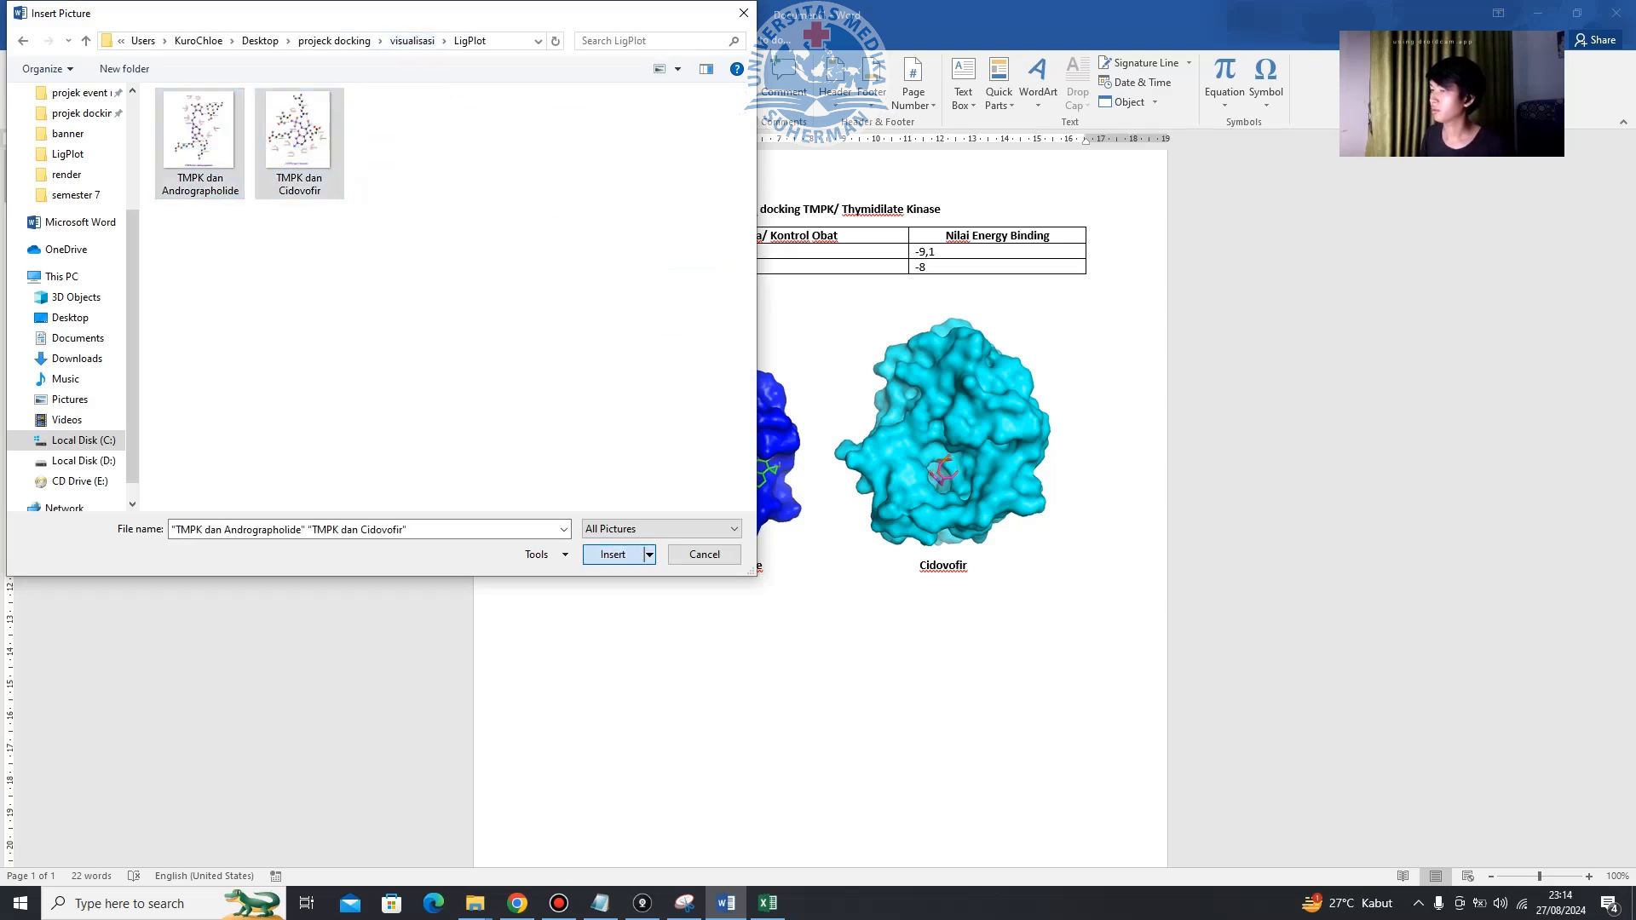
left_click(645, 555)
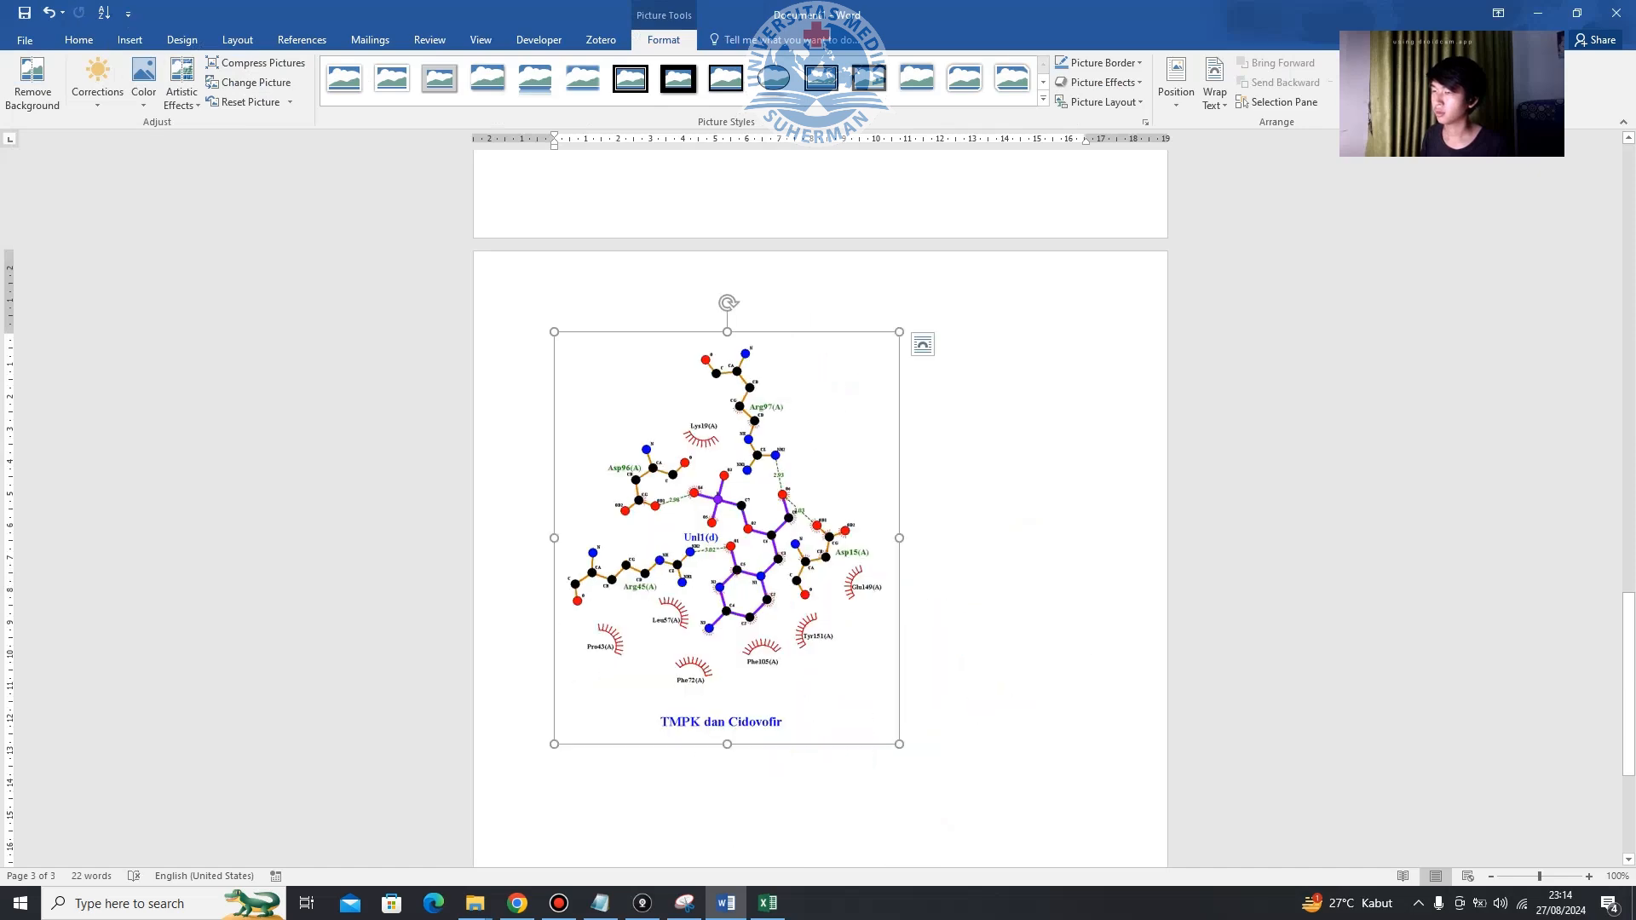
Enlarge the TMPK dan Cidofovir diagram proportionally to nearly the full text width.
scroll(820, 509, "down", 5)
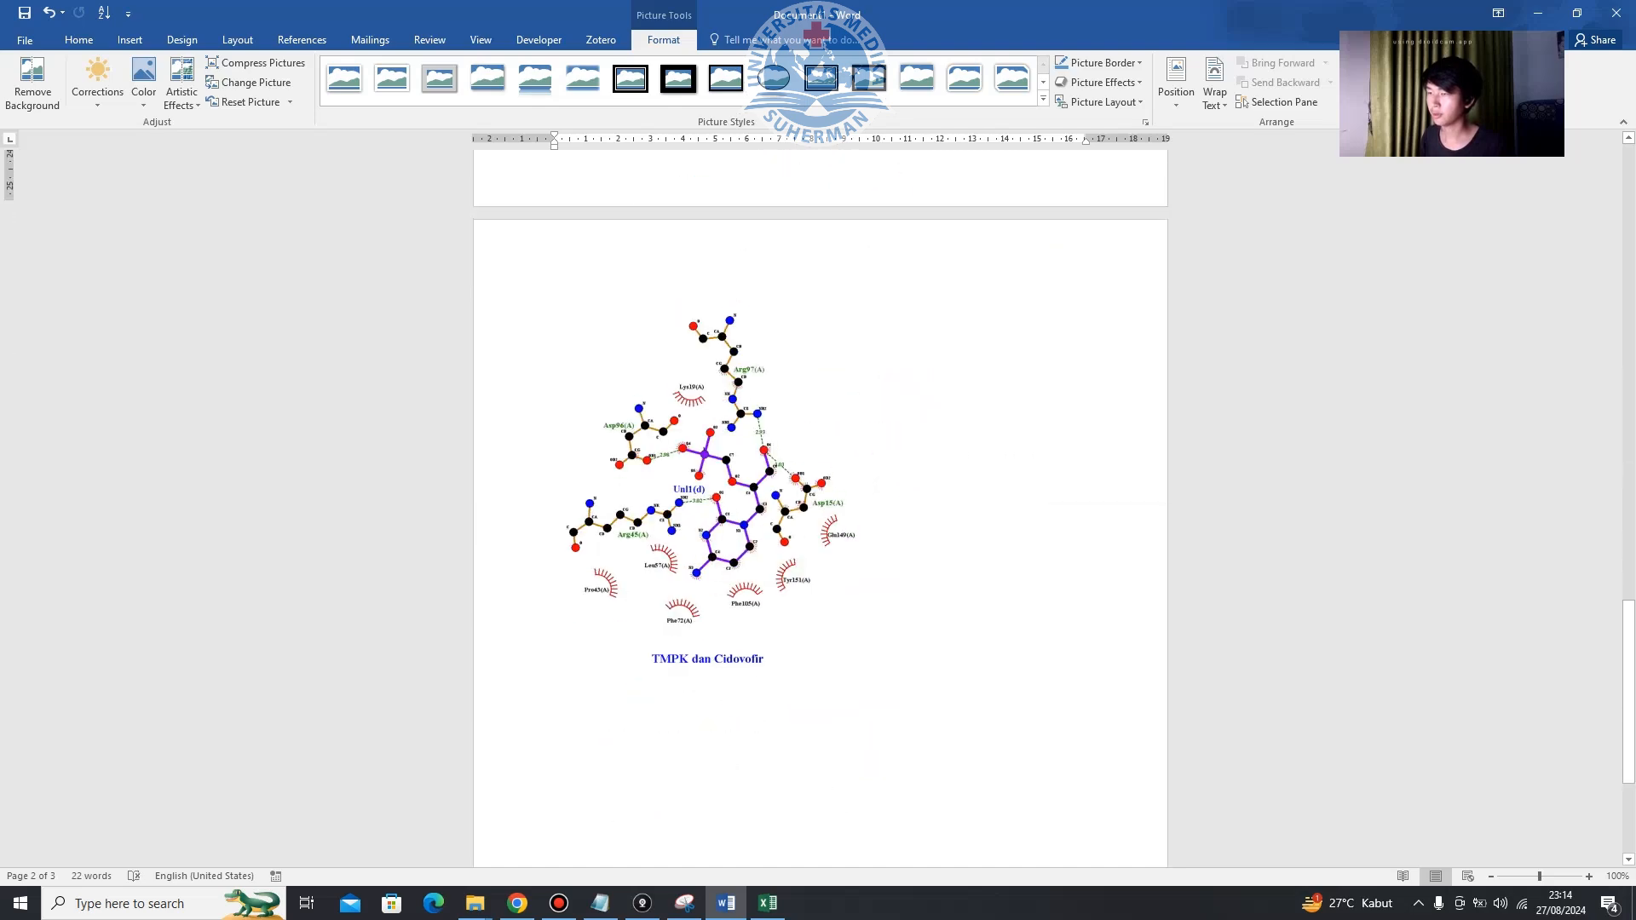
left_click_drag(871, 670, 1037, 867)
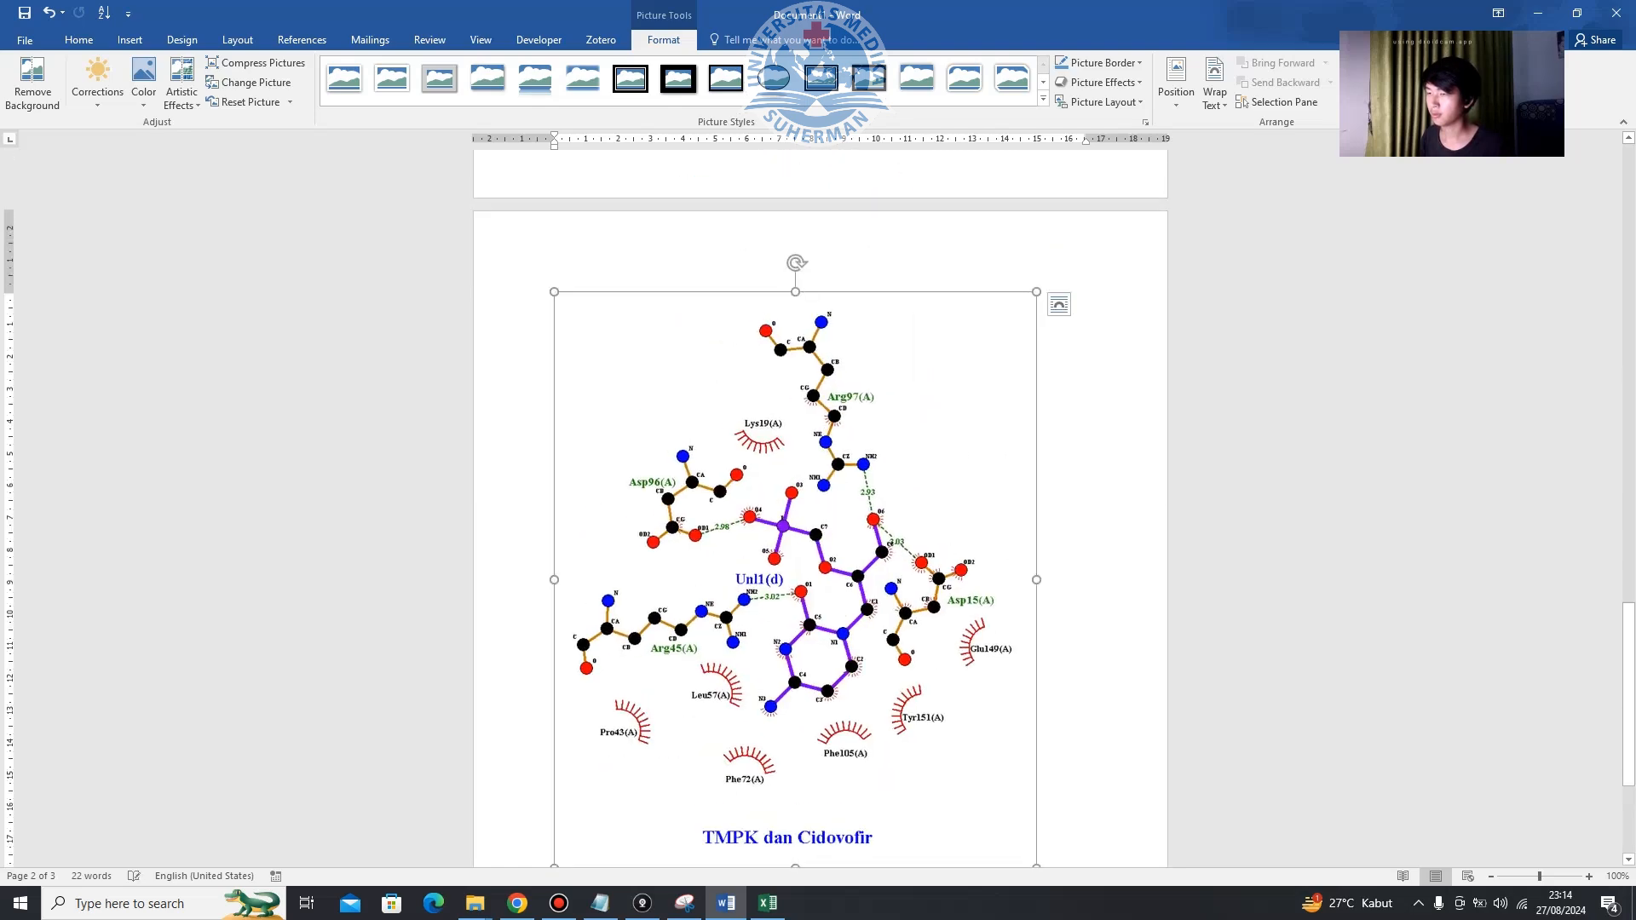
scroll(820, 509, "up", 7)
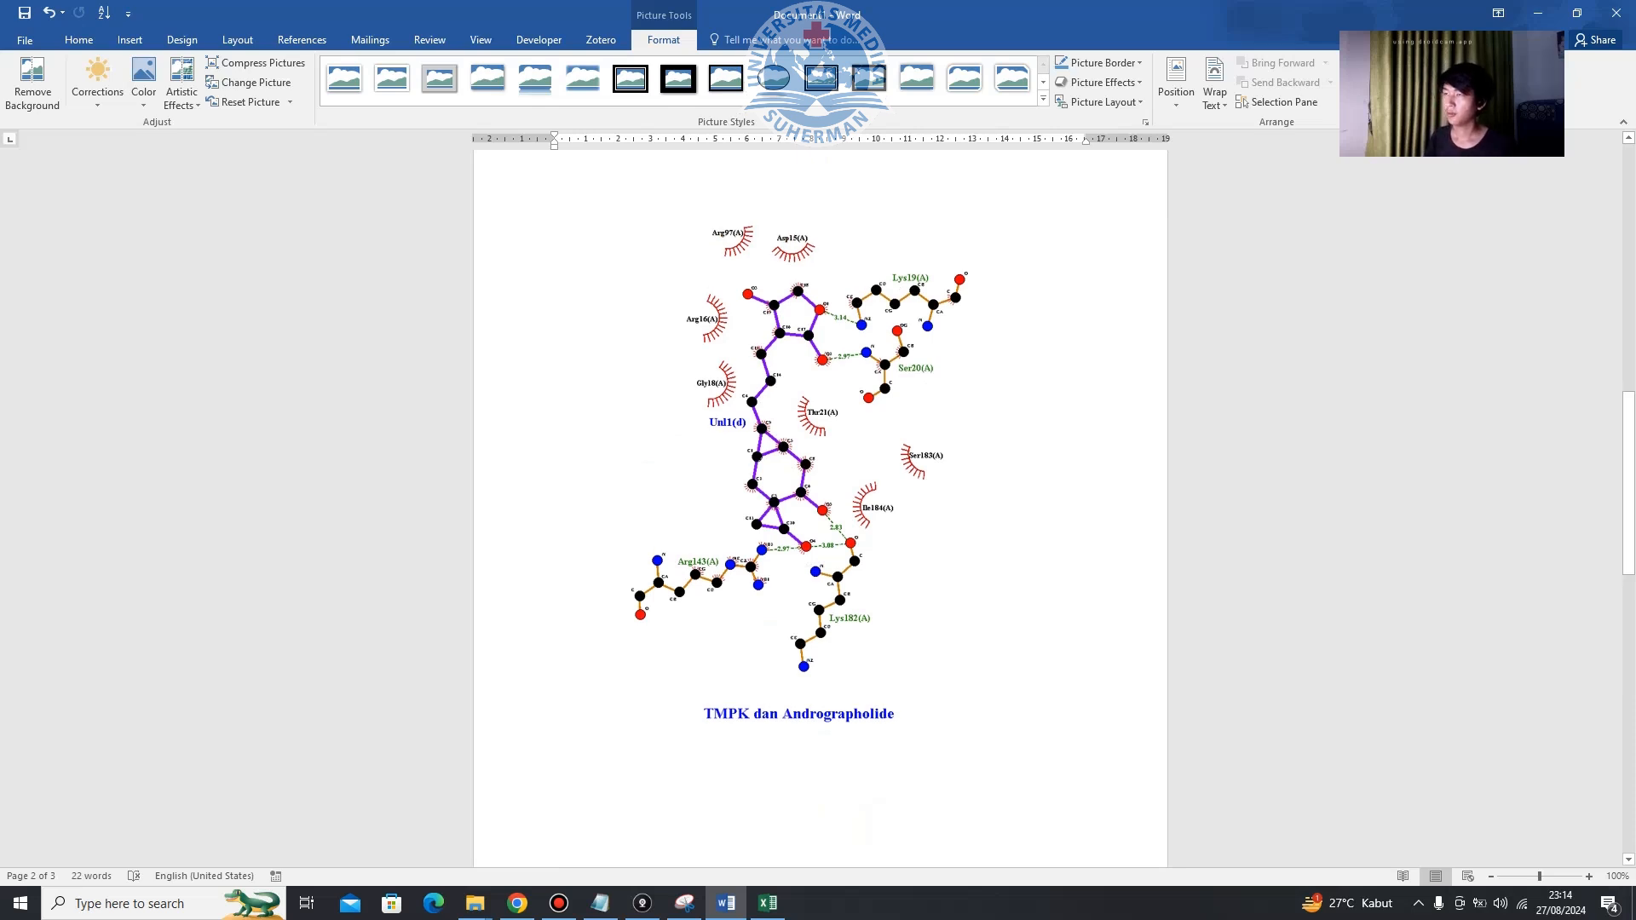
scroll(820, 509, "up", 1)
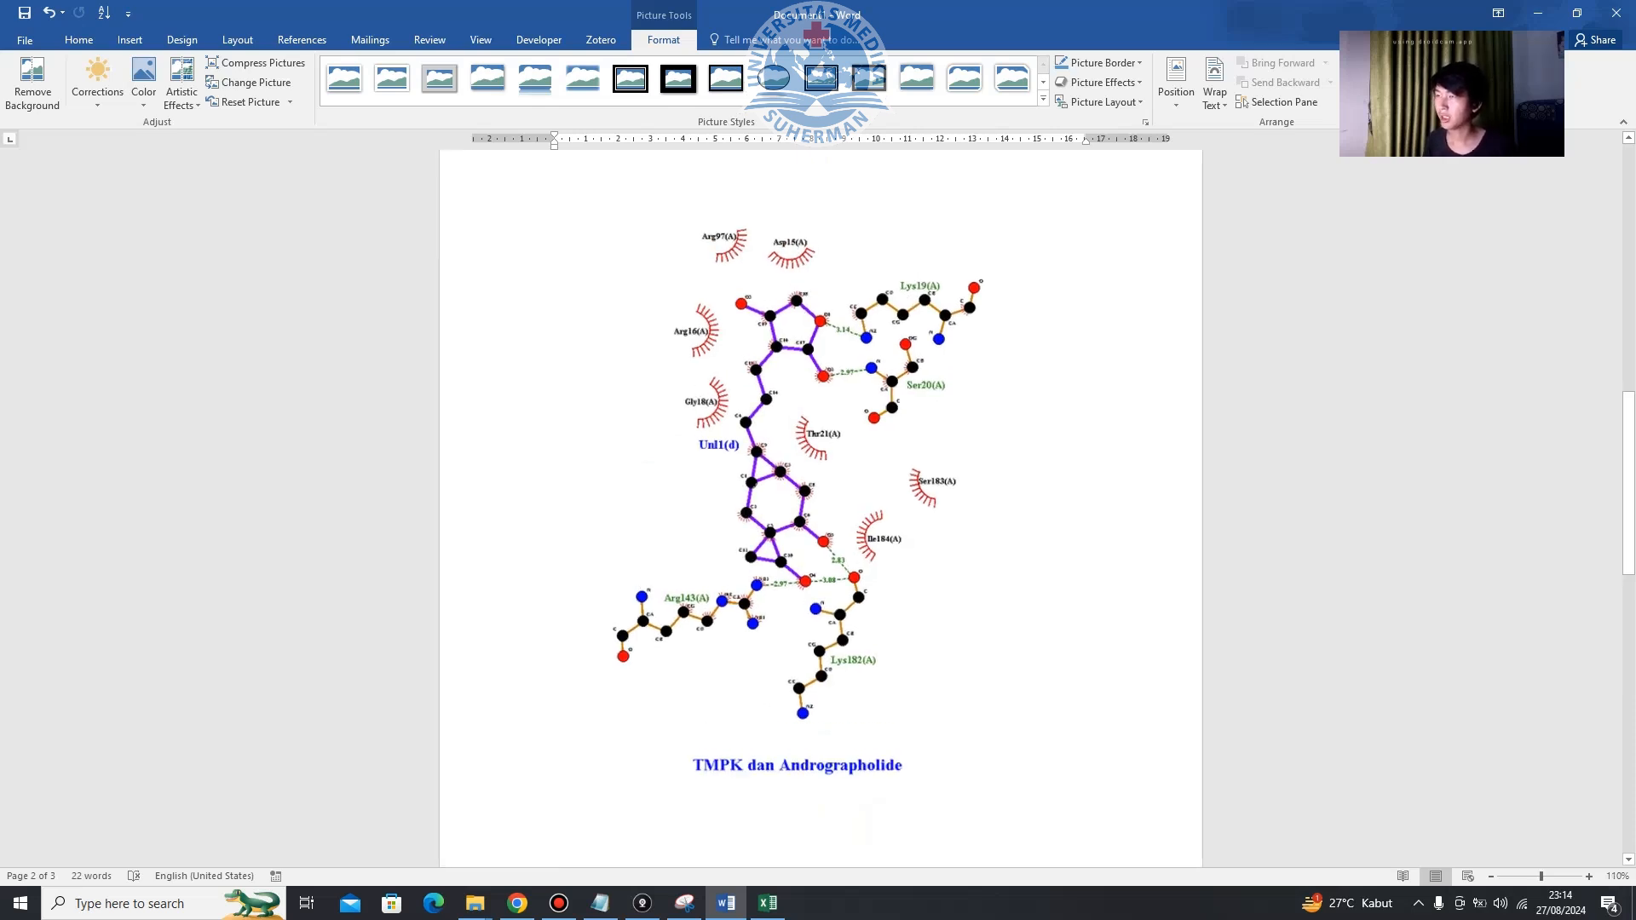
left_click(794, 492)
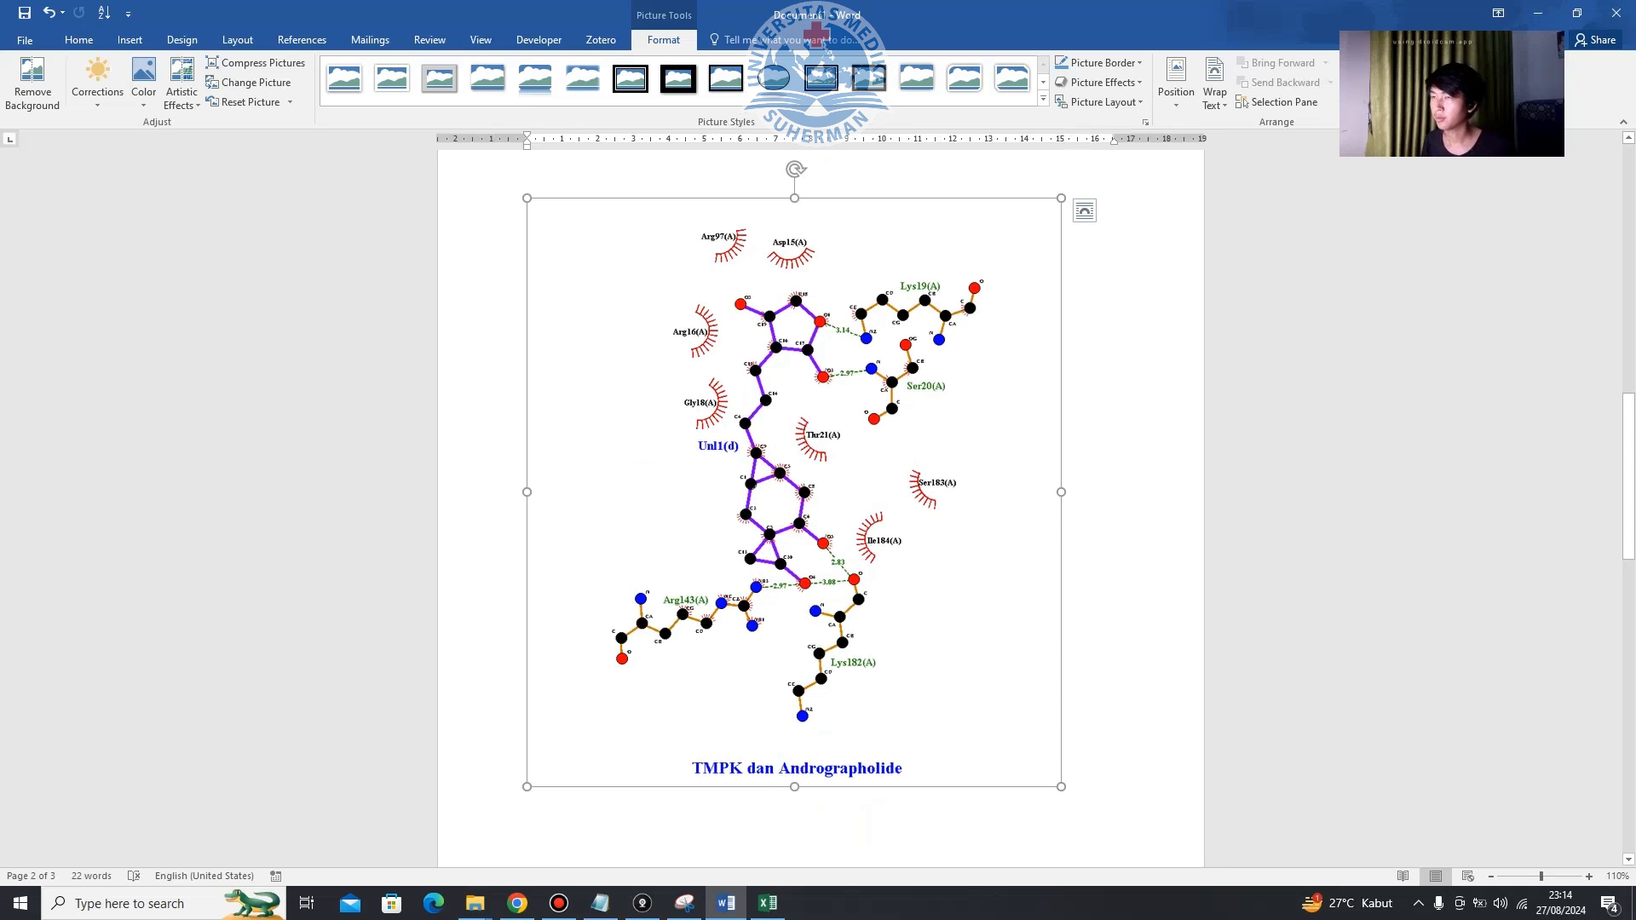
Scale both LigPlot diagrams proportionally to about half the text width so that they sit side by side.
scroll(820, 508, "down", 8)
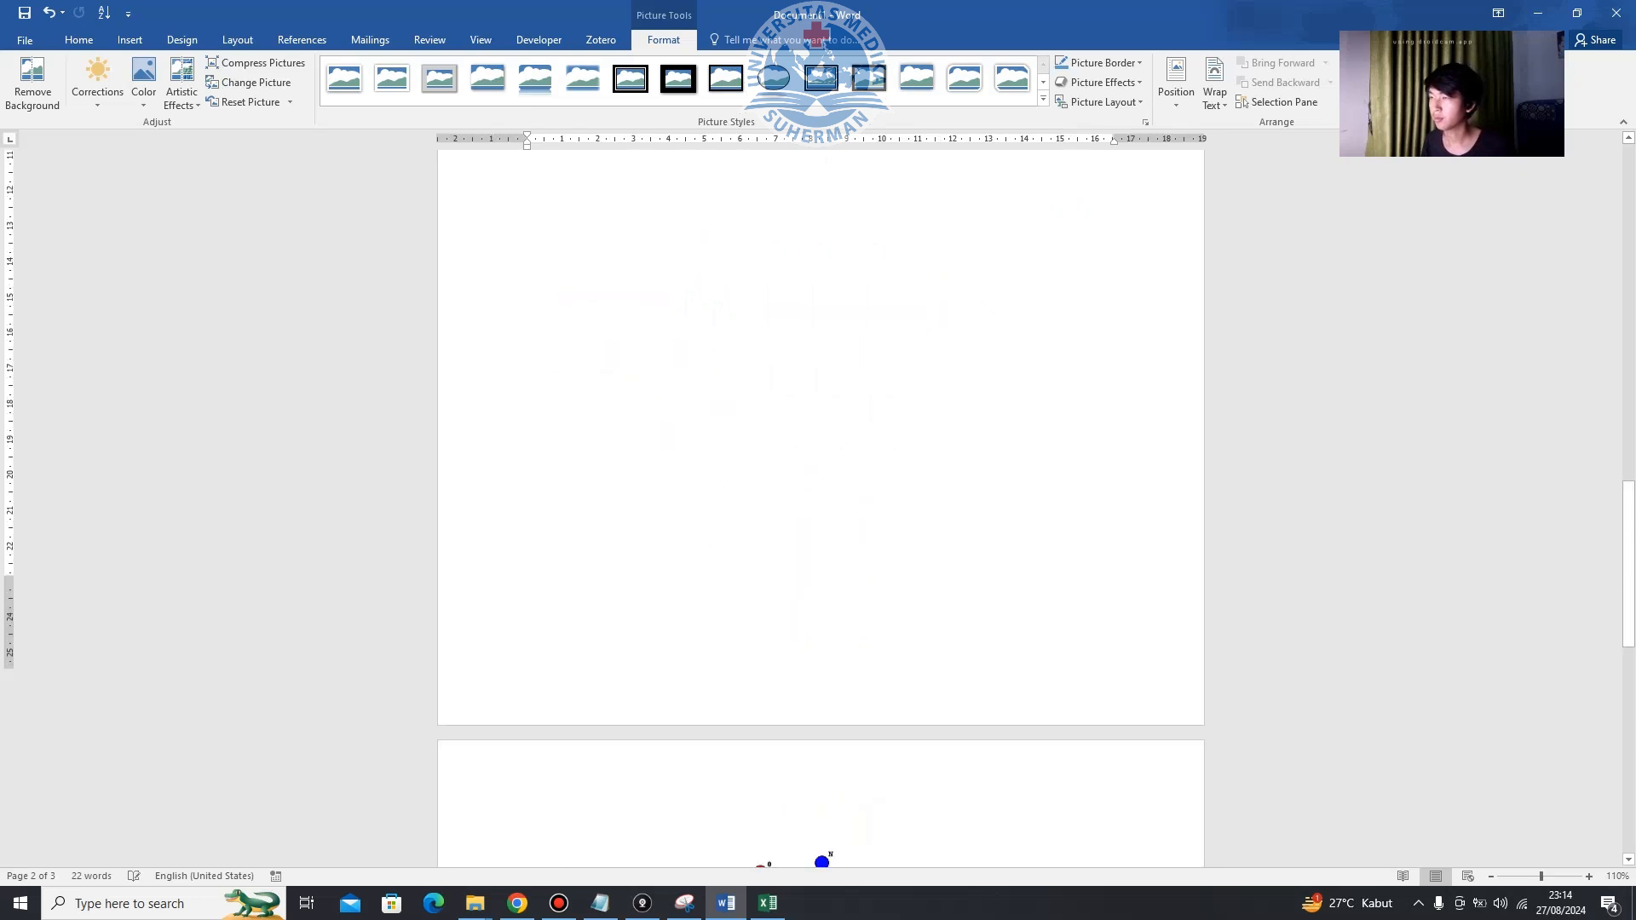
scroll(820, 509, "down", 1)
left_click(794, 645)
left_click_drag(1059, 423, 840, 683)
scroll(819, 509, "up", 5)
left_click(636, 579)
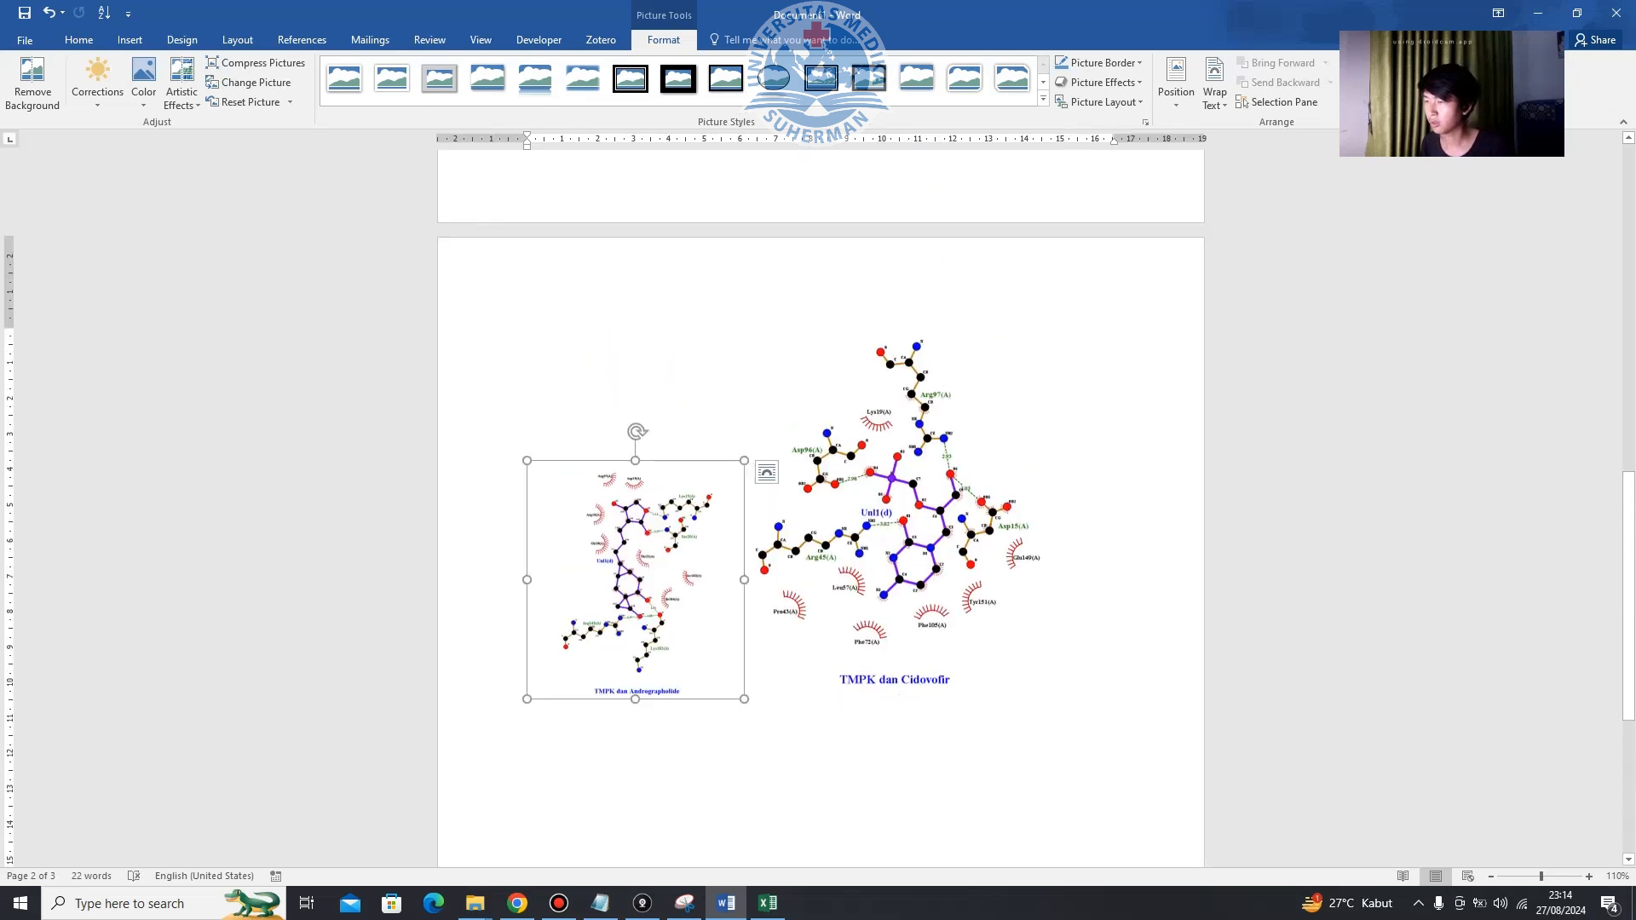
left_click_drag(744, 460, 810, 387)
left_click(682, 754)
left_click_drag(682, 754, 792, 614)
left_click_drag(1086, 326, 1065, 352)
Review the layout of the two LigPlot diagrams beneath the captioned protein pictures and the binding energy table.
scroll(938, 460, "up", 8)
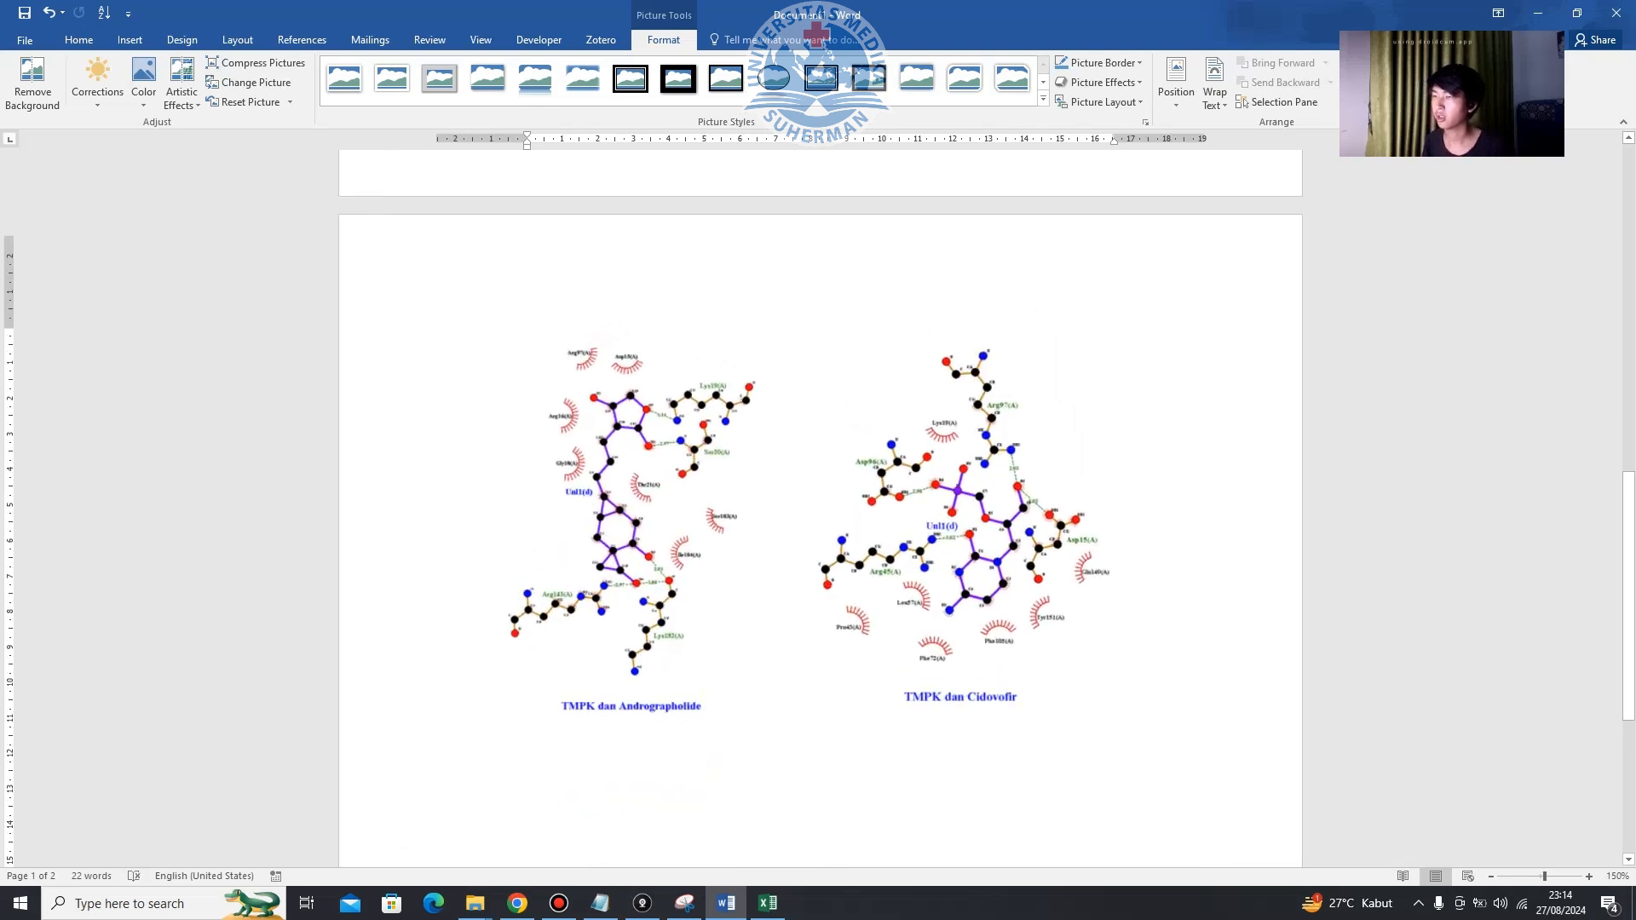
scroll(937, 460, "up", 10)
scroll(818, 511, "down", 10)
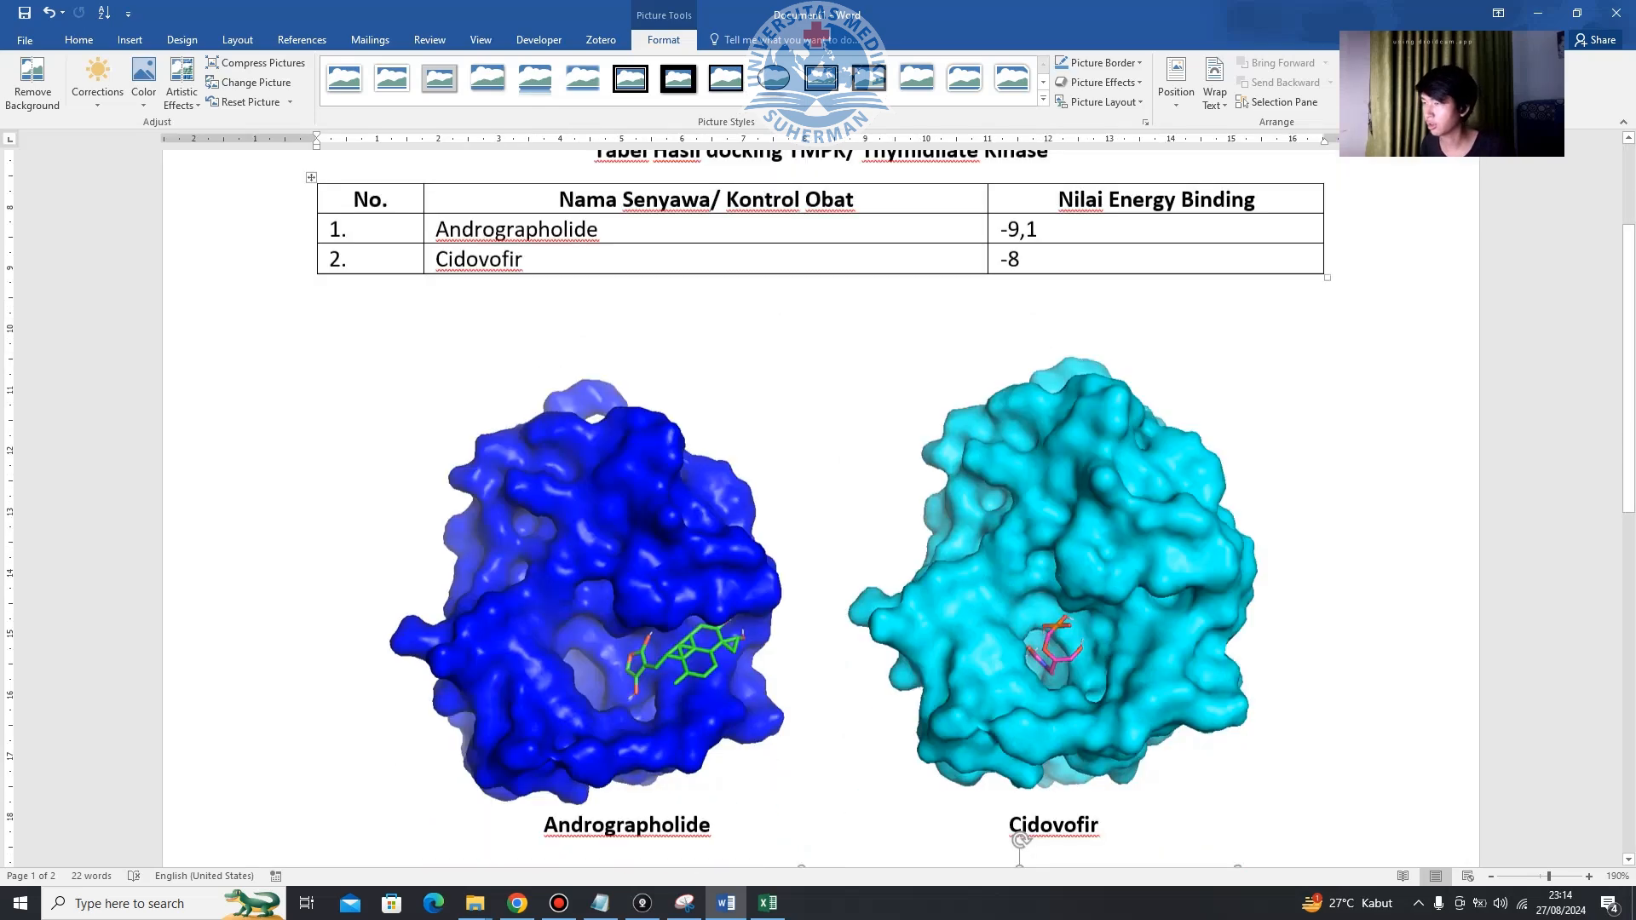
scroll(818, 511, "up", 3)
left_click(559, 586)
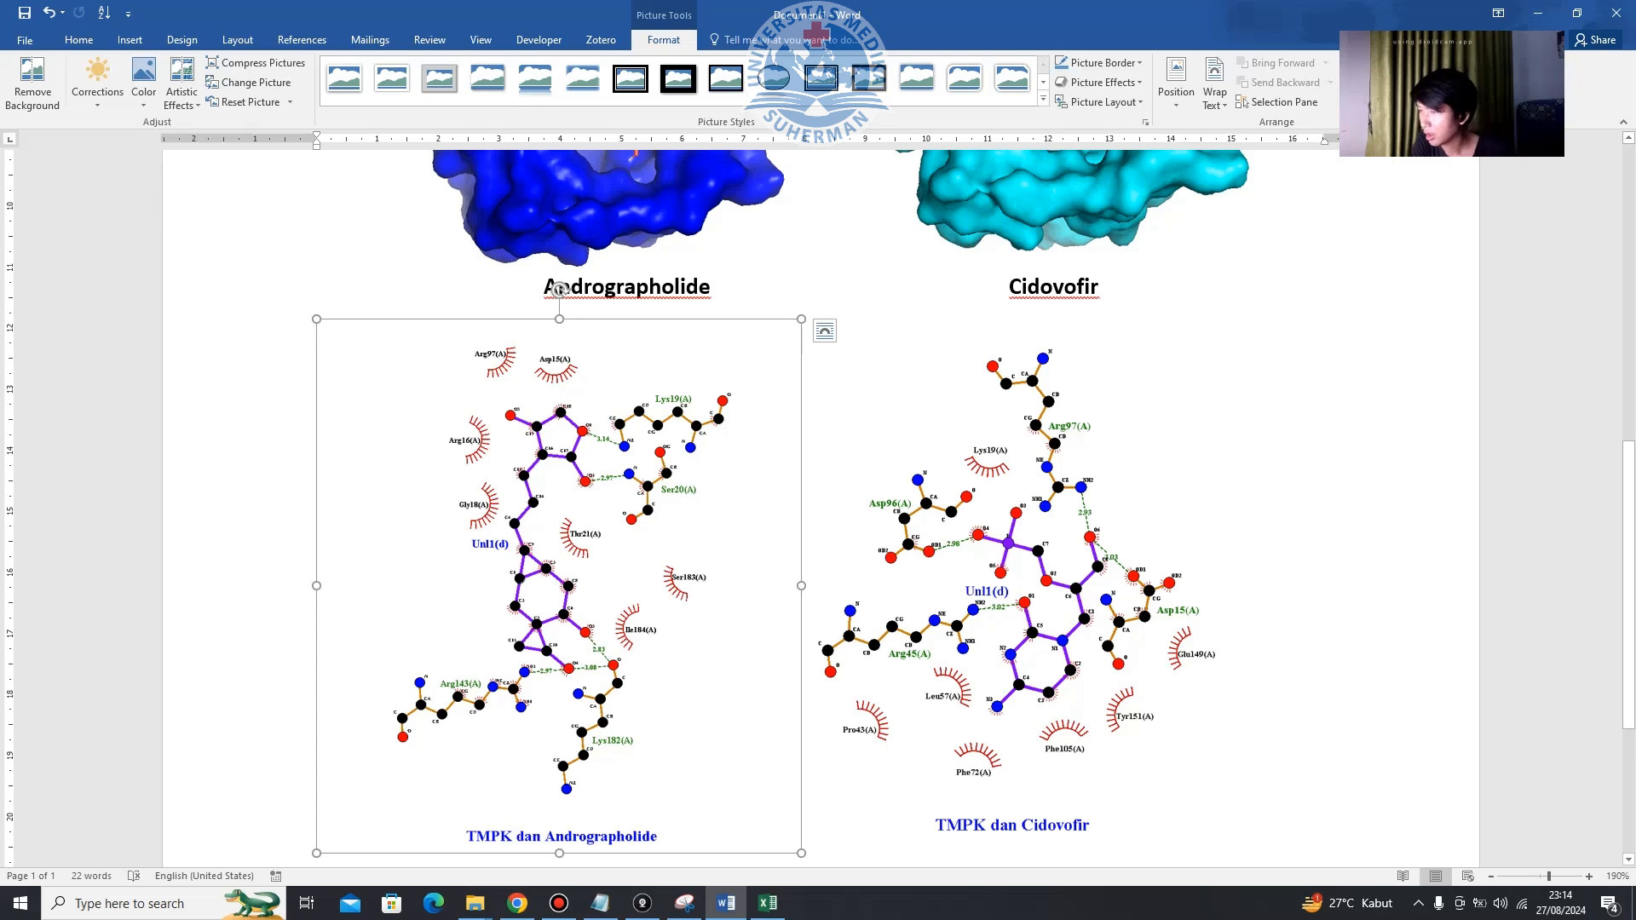
scroll(818, 512, "down", 3)
scroll(818, 511, "up", 3)
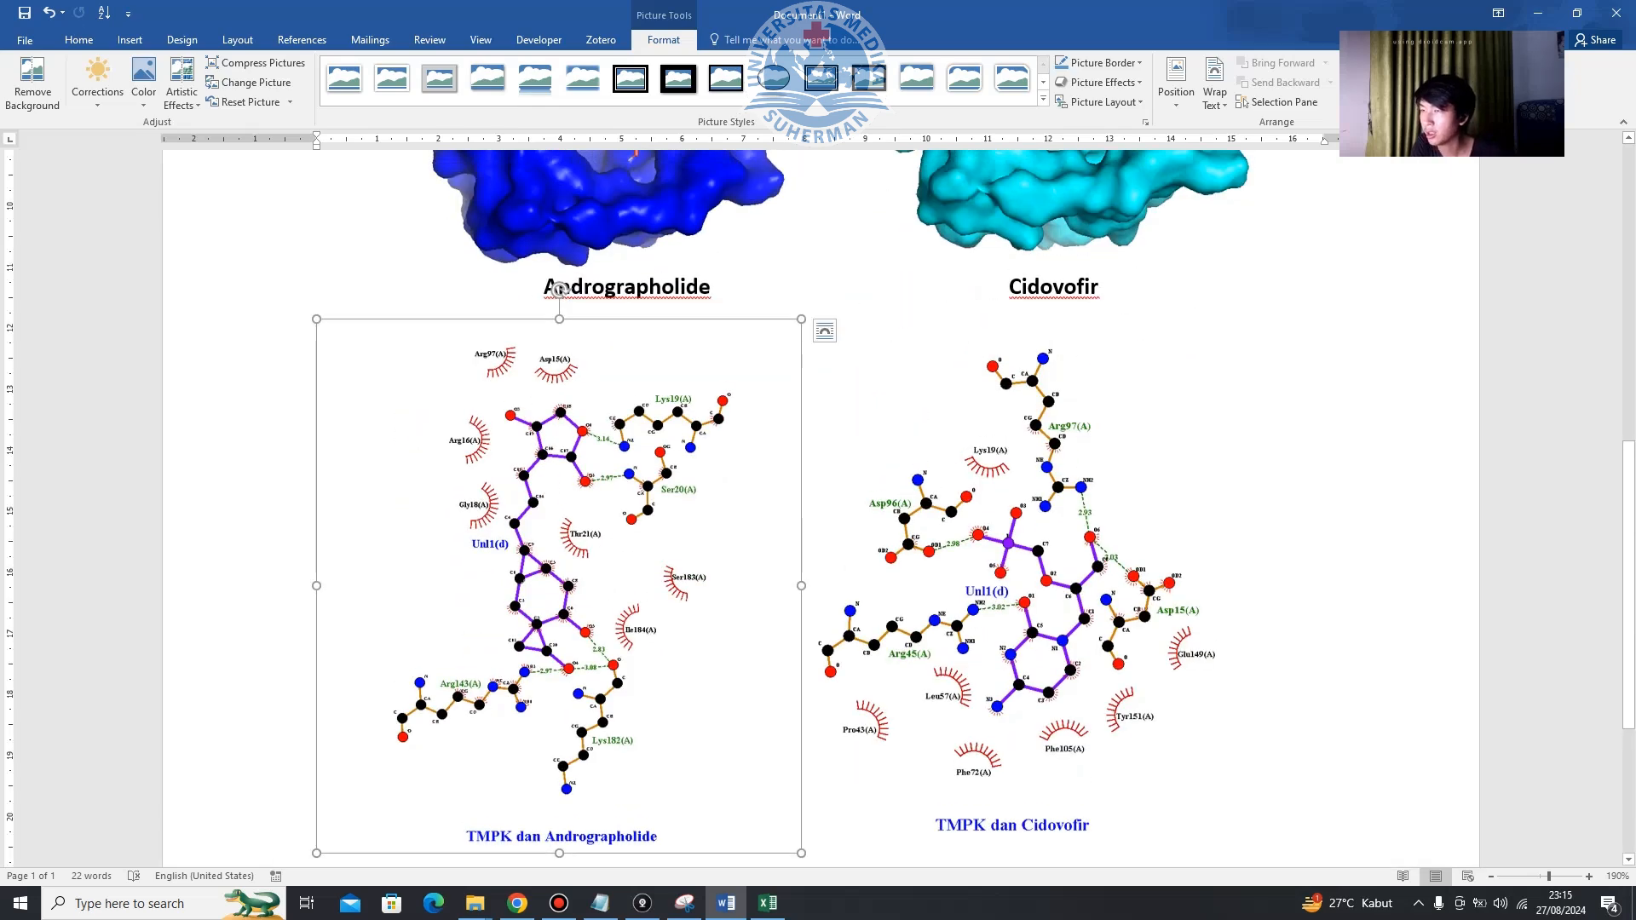
left_click(1023, 588)
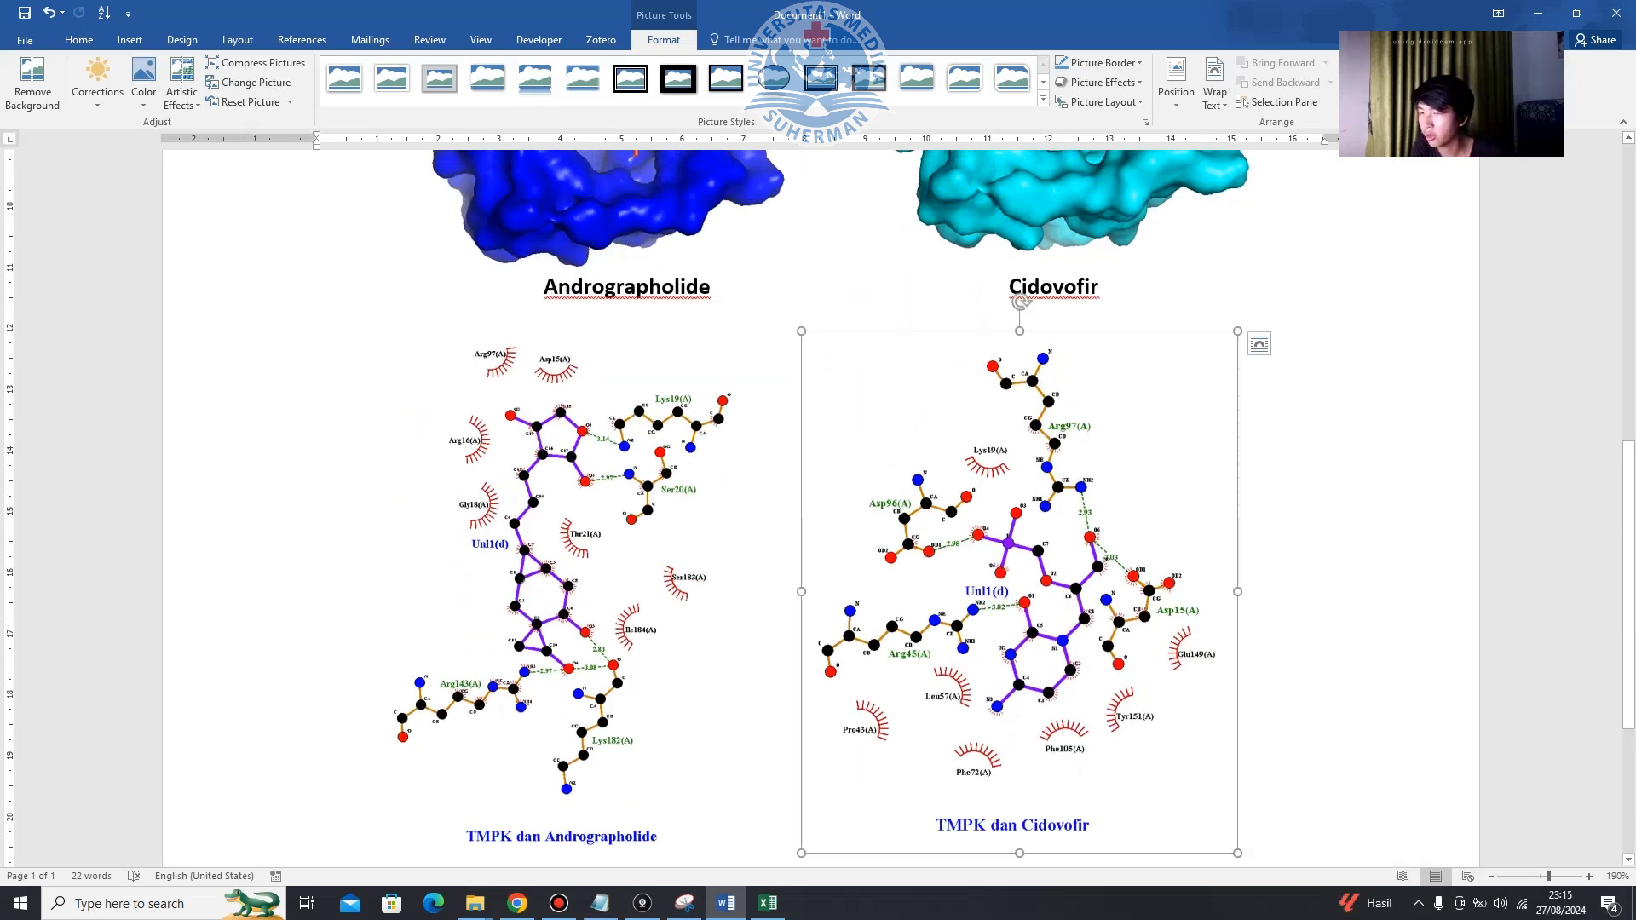
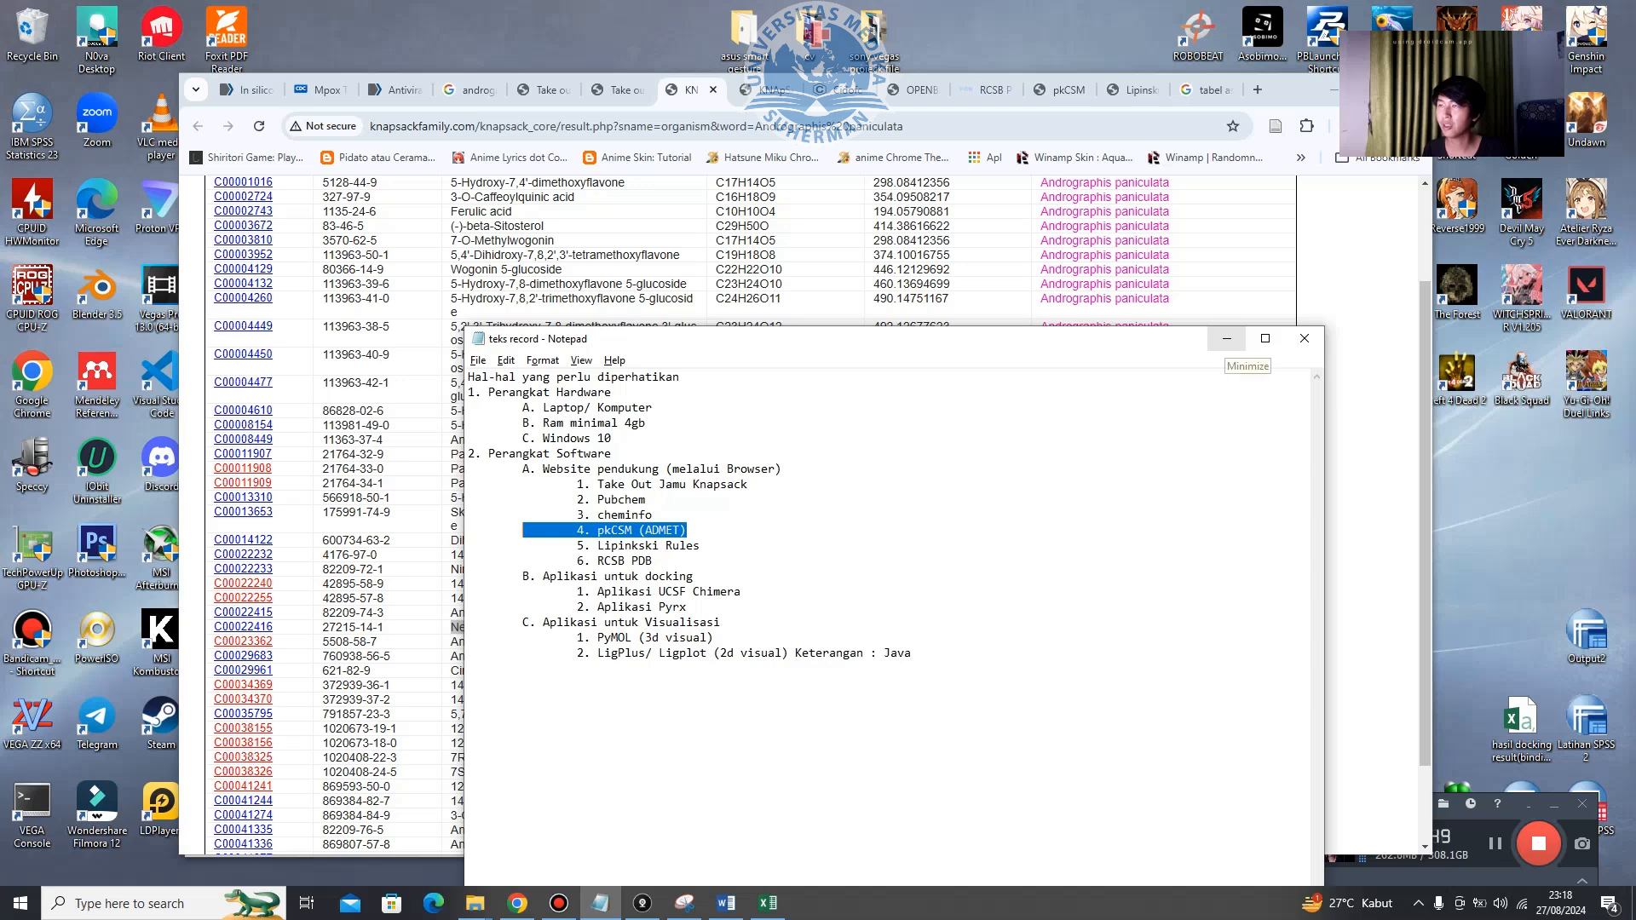
Put the notes window away and bring up the pkCSM prediction page in the browser.
left_click(1226, 338)
left_click(1061, 89)
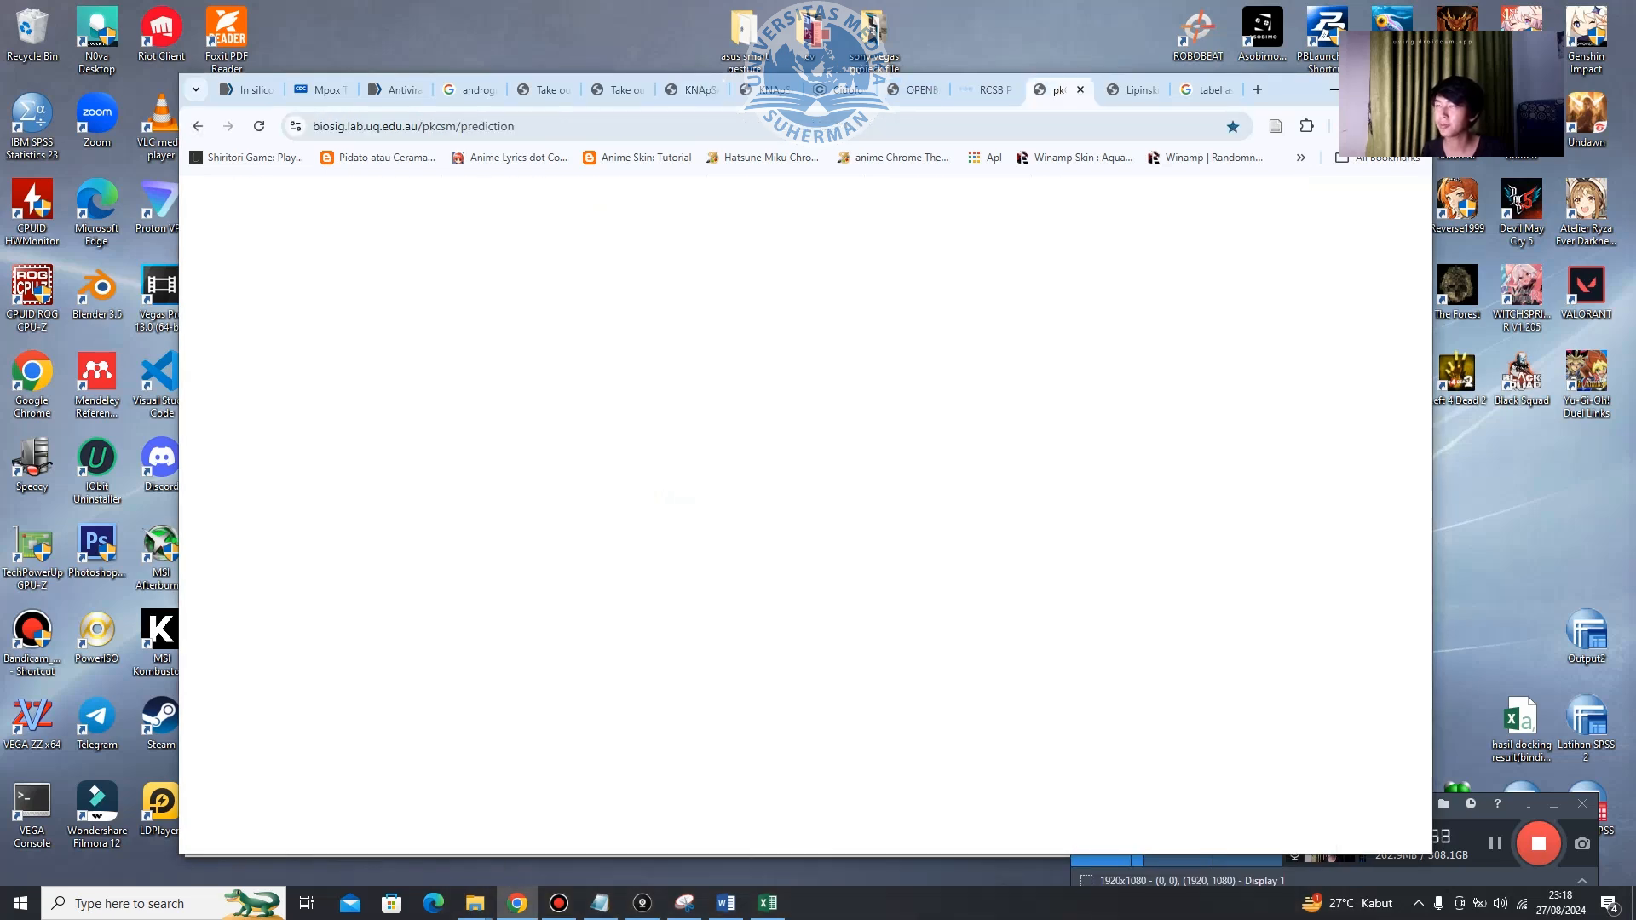
scroll(1059, 195, "down", 2)
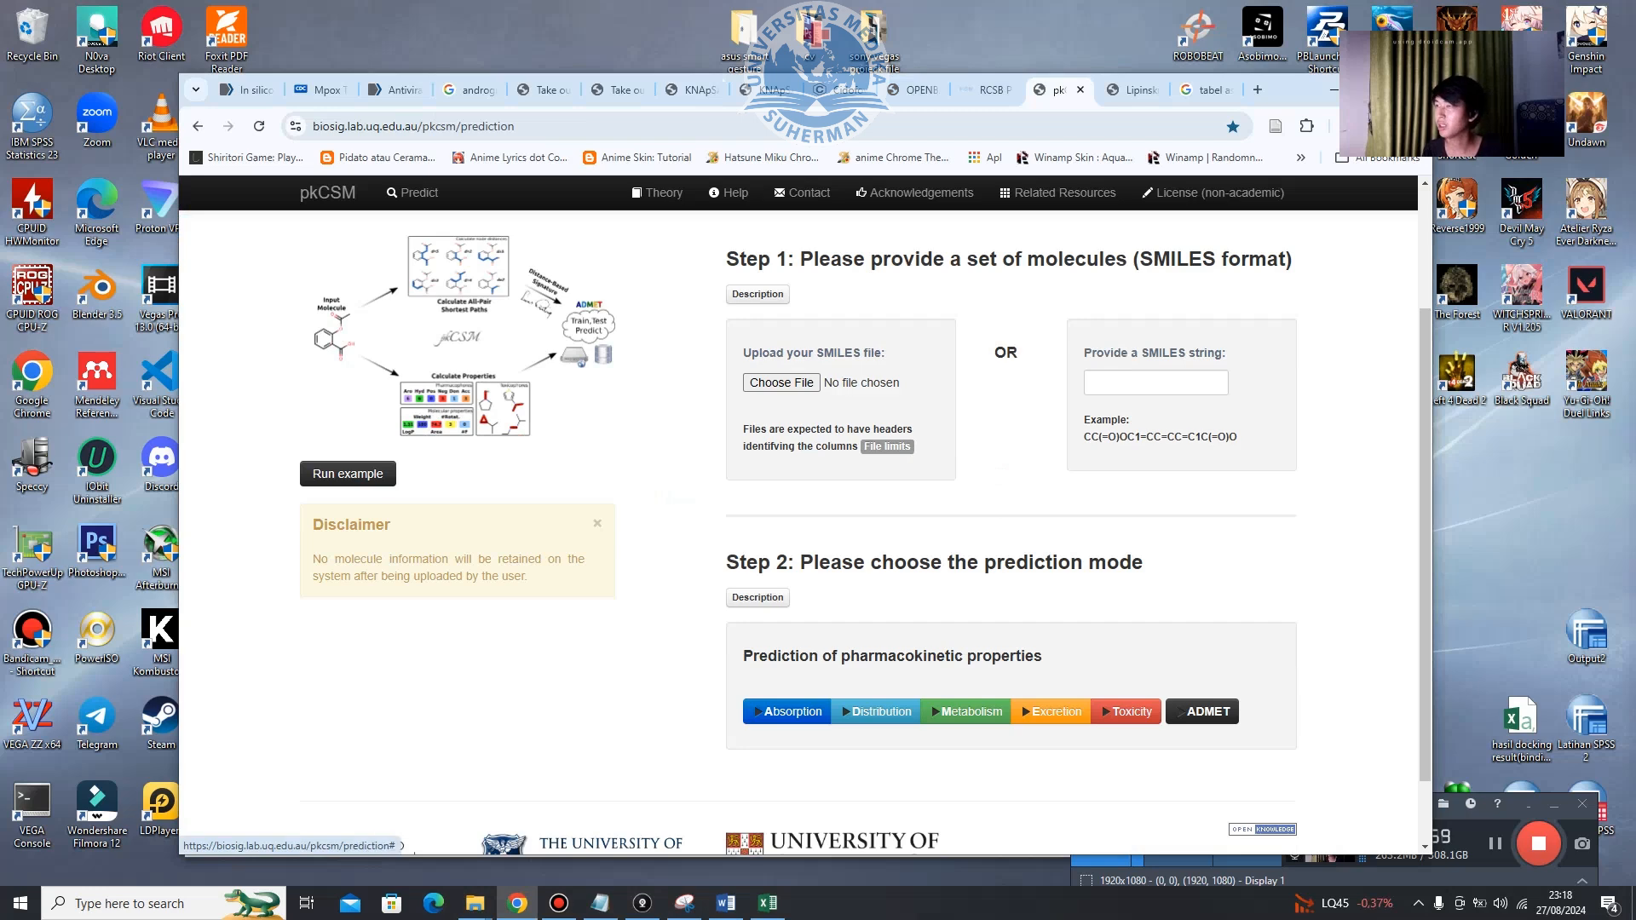
Copy andrographolide's SMILES from its KNApSAcK record into pkCSM's SMILES string field and run the ADMET prediction.
left_click(739, 90)
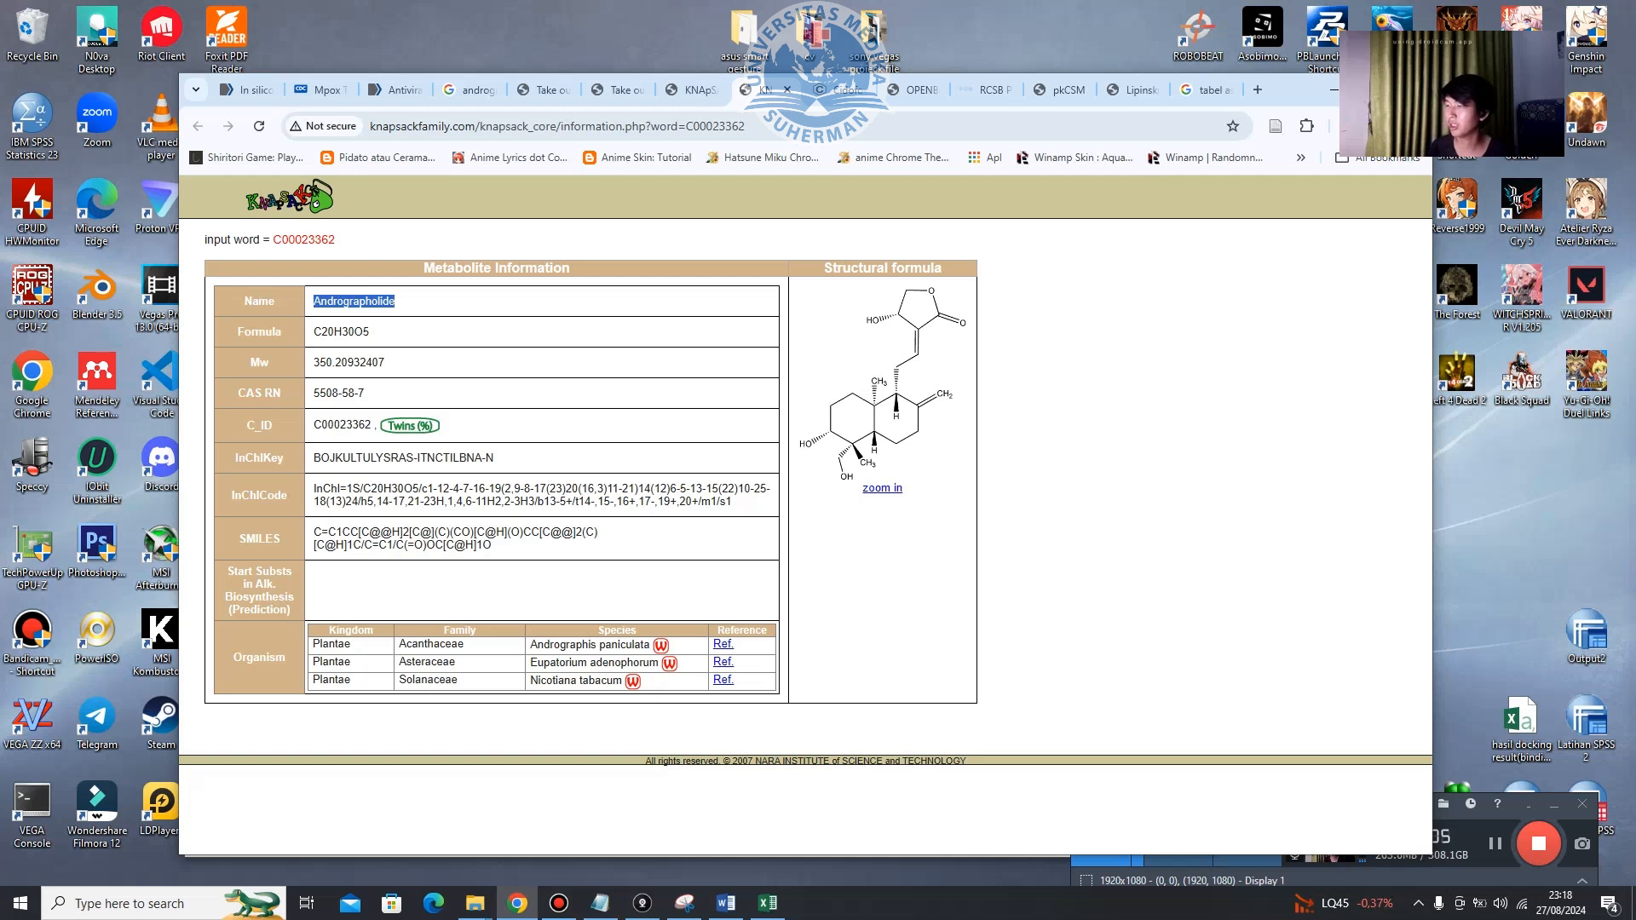
left_click_drag(491, 545, 314, 534)
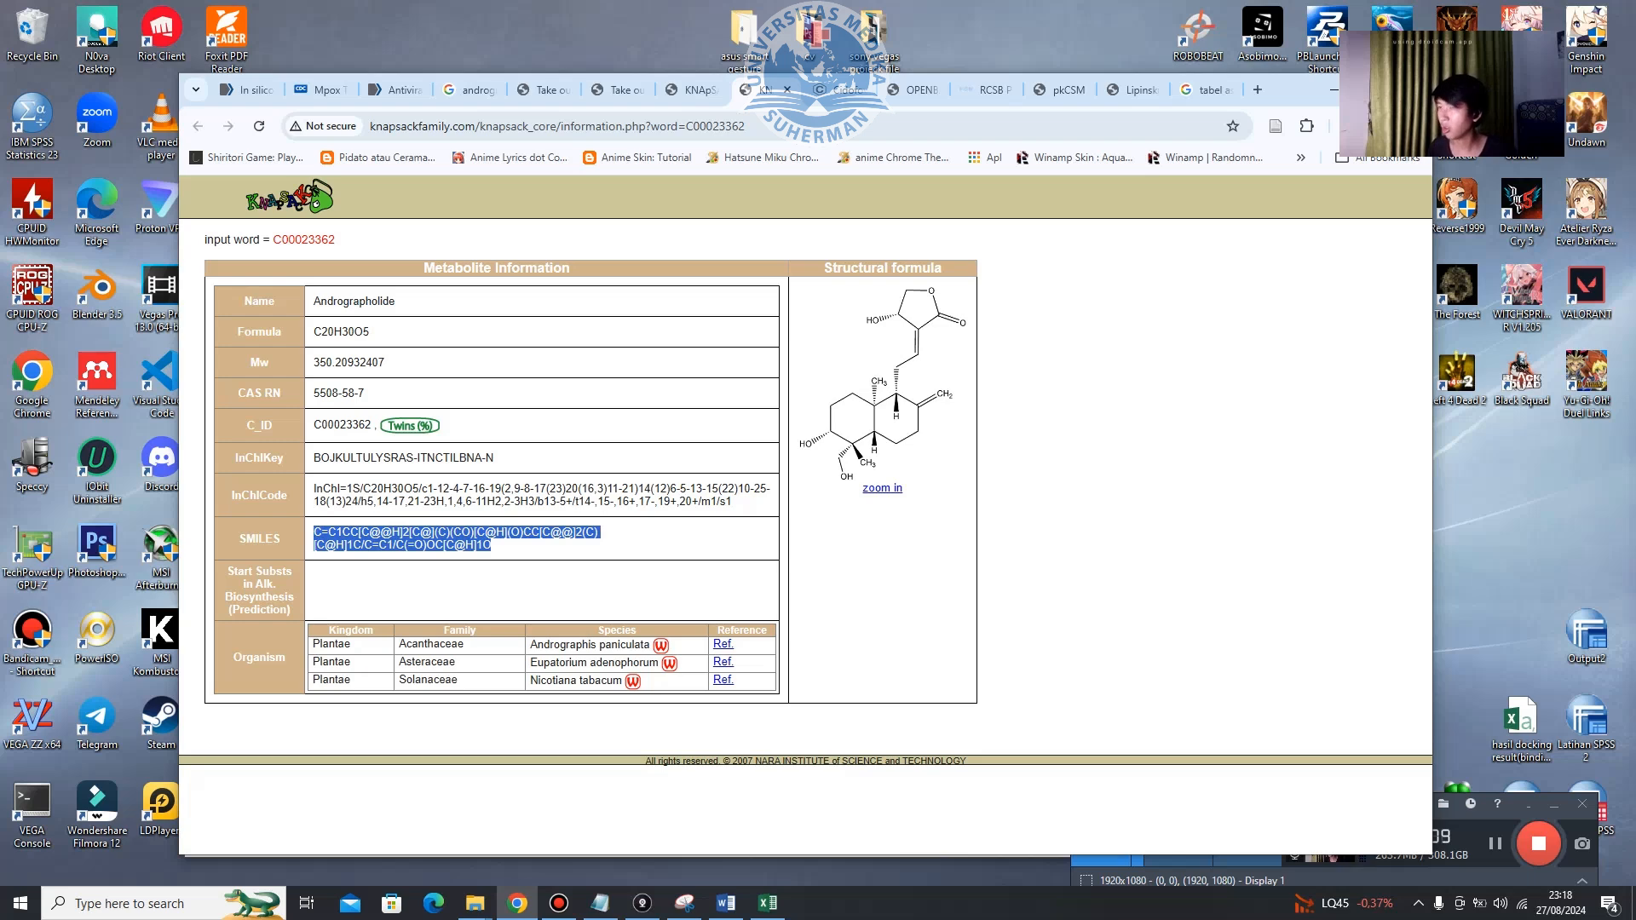
left_click(1061, 90)
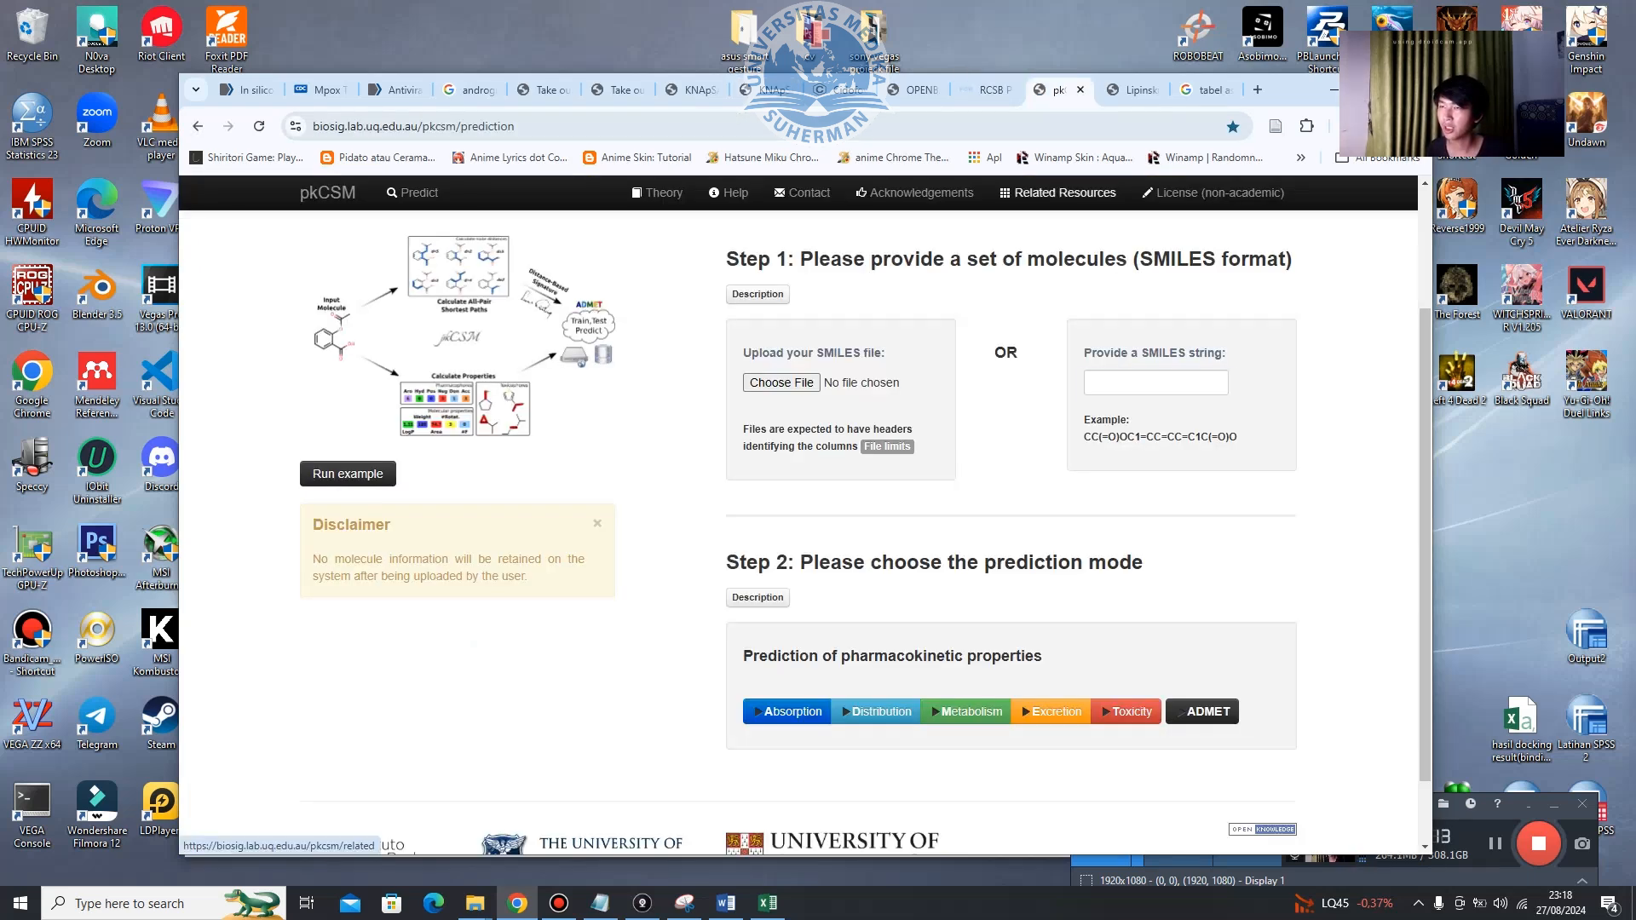
left_click(1155, 383)
key("ctrl+v")
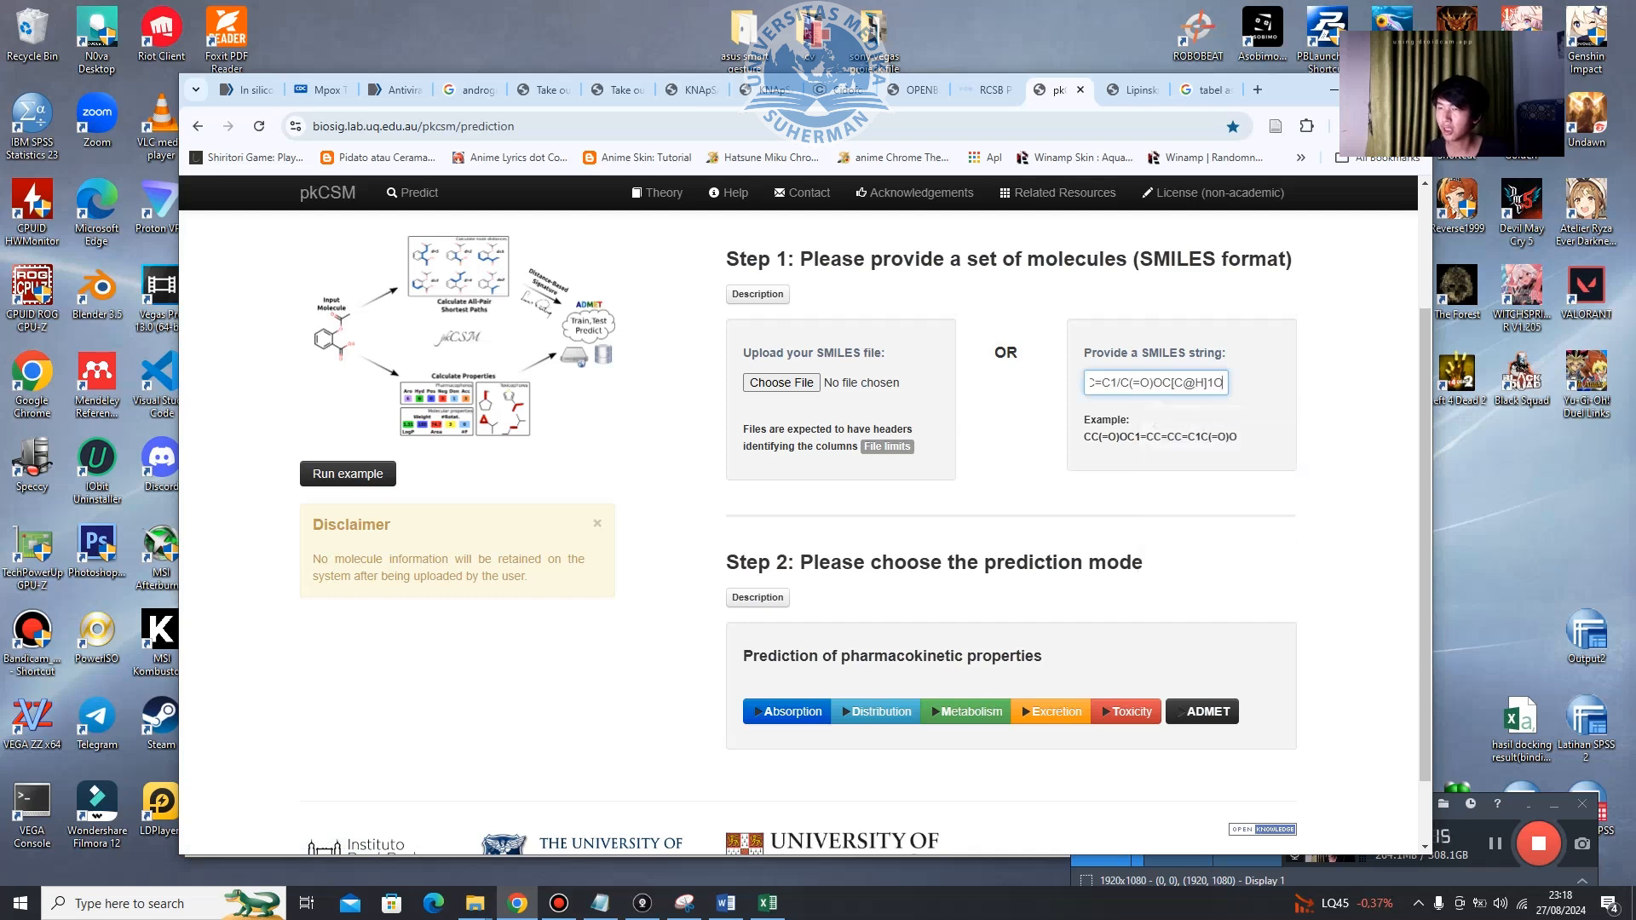
scroll(801, 511, "down", 1)
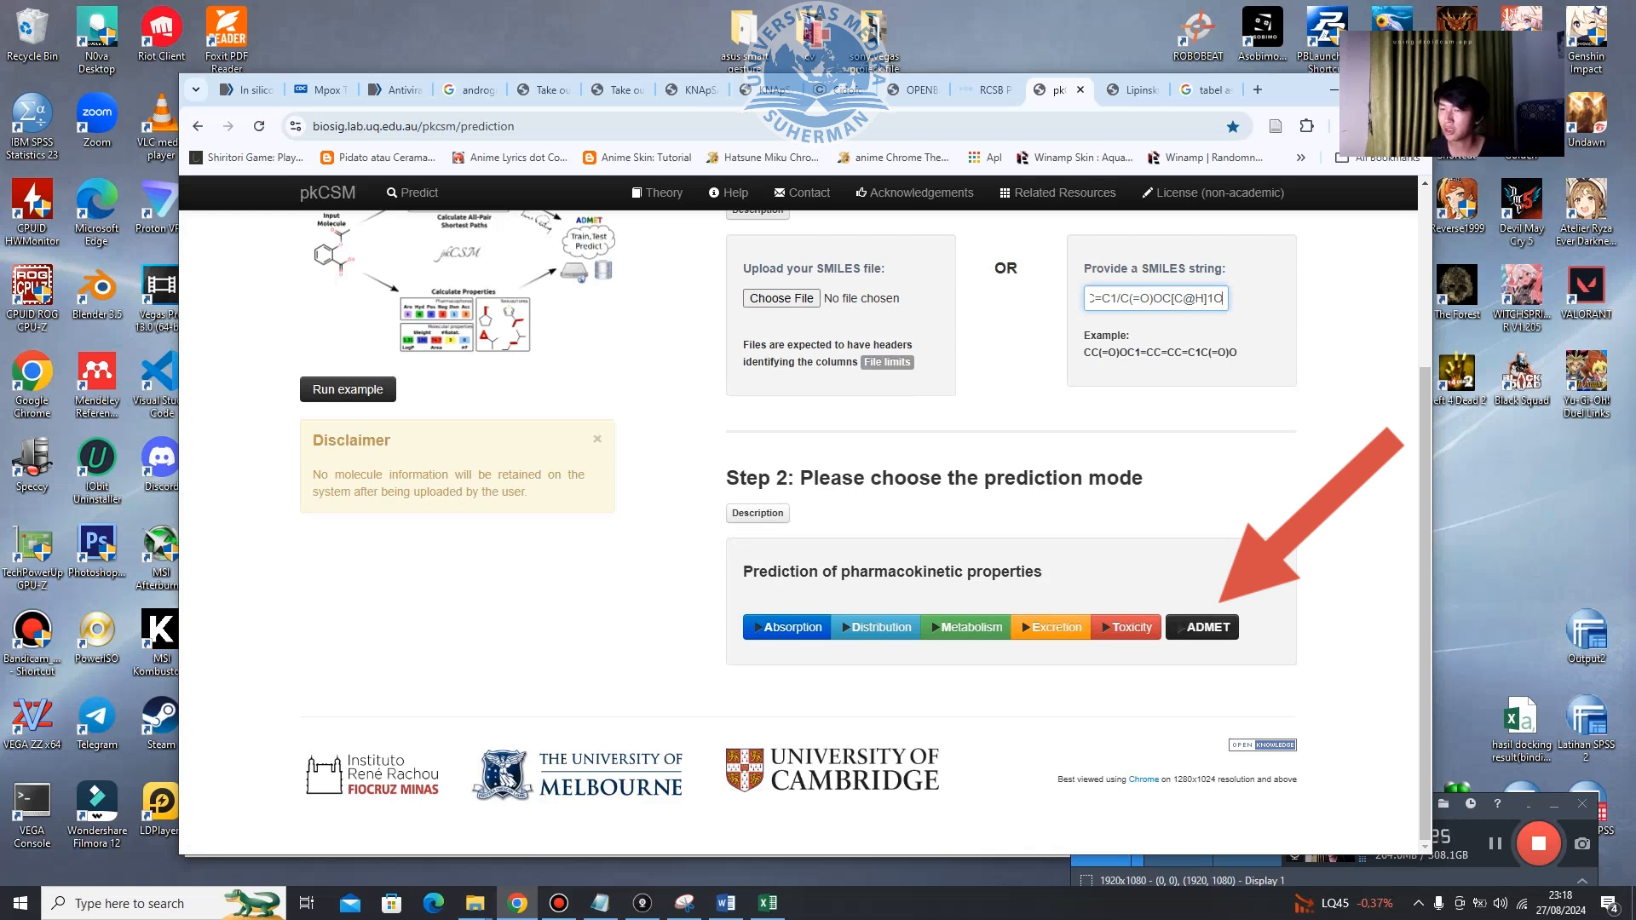
left_click(1202, 627)
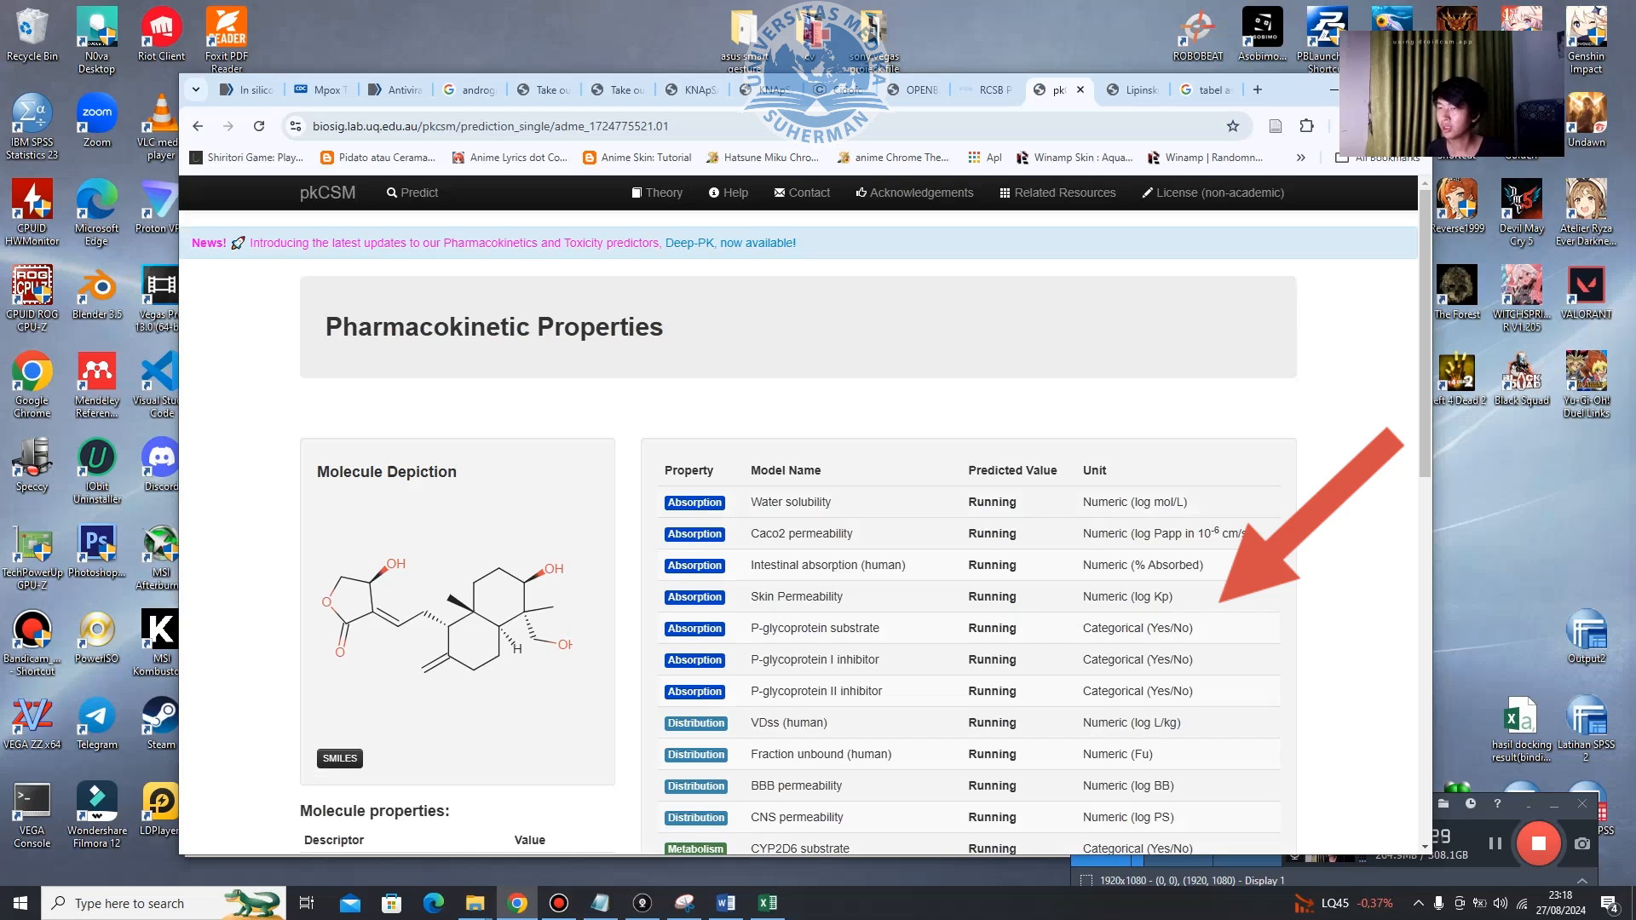
Examine andrographolide's predicted absorption, distribution, metabolism, excretion and toxicity values along with its molecule properties.
scroll(799, 511, "down", 2)
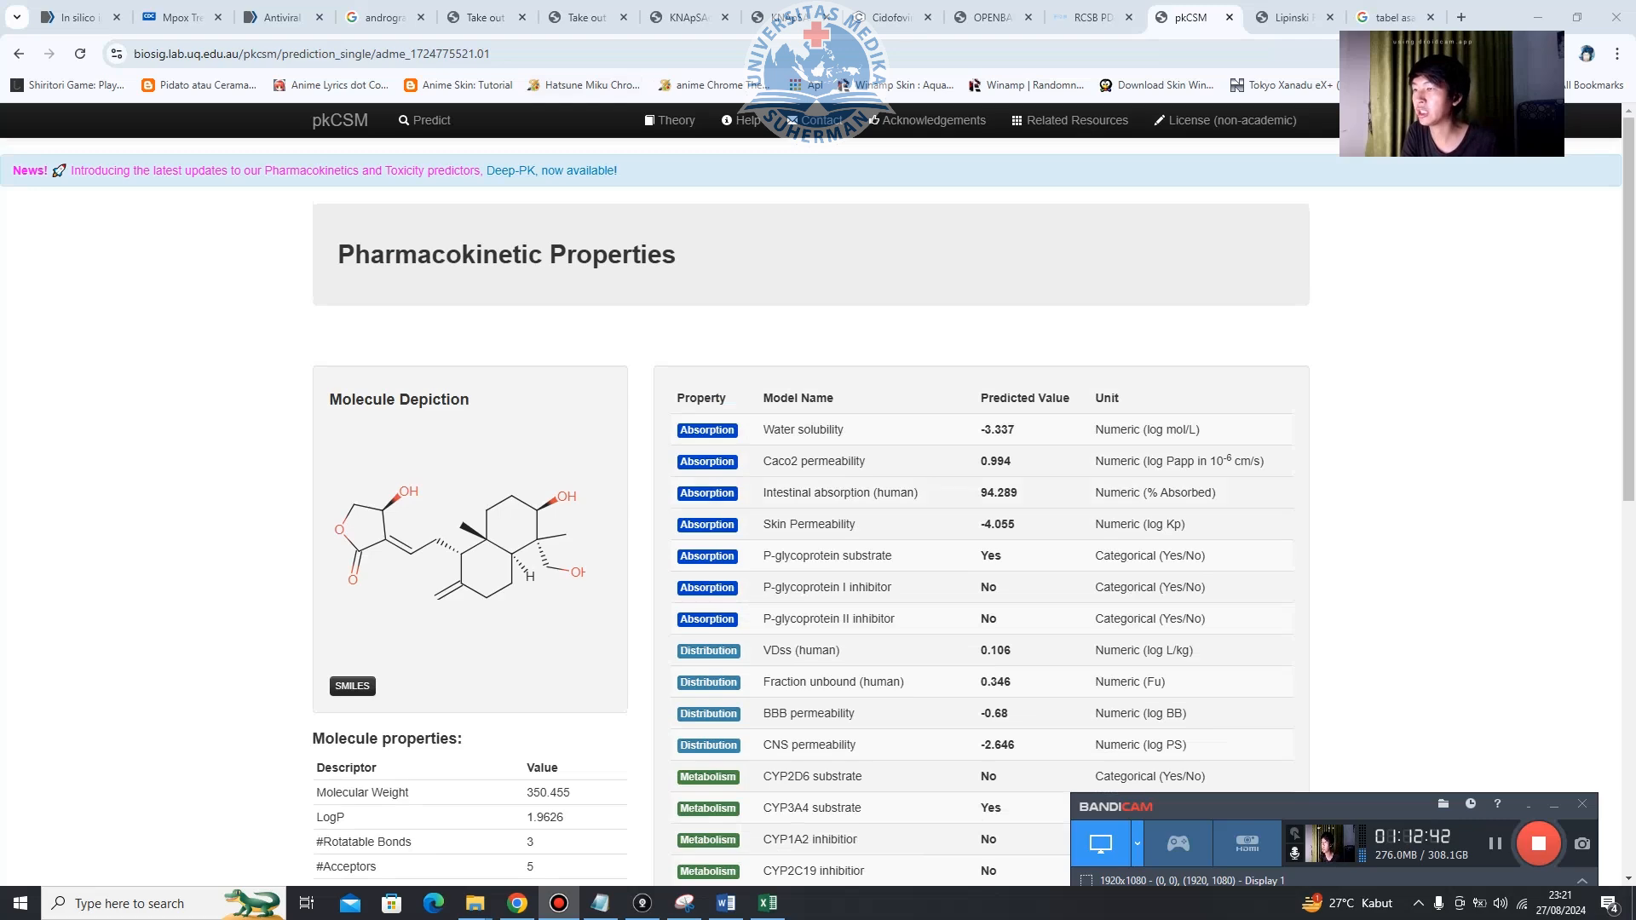
scroll(818, 512, "down", 4)
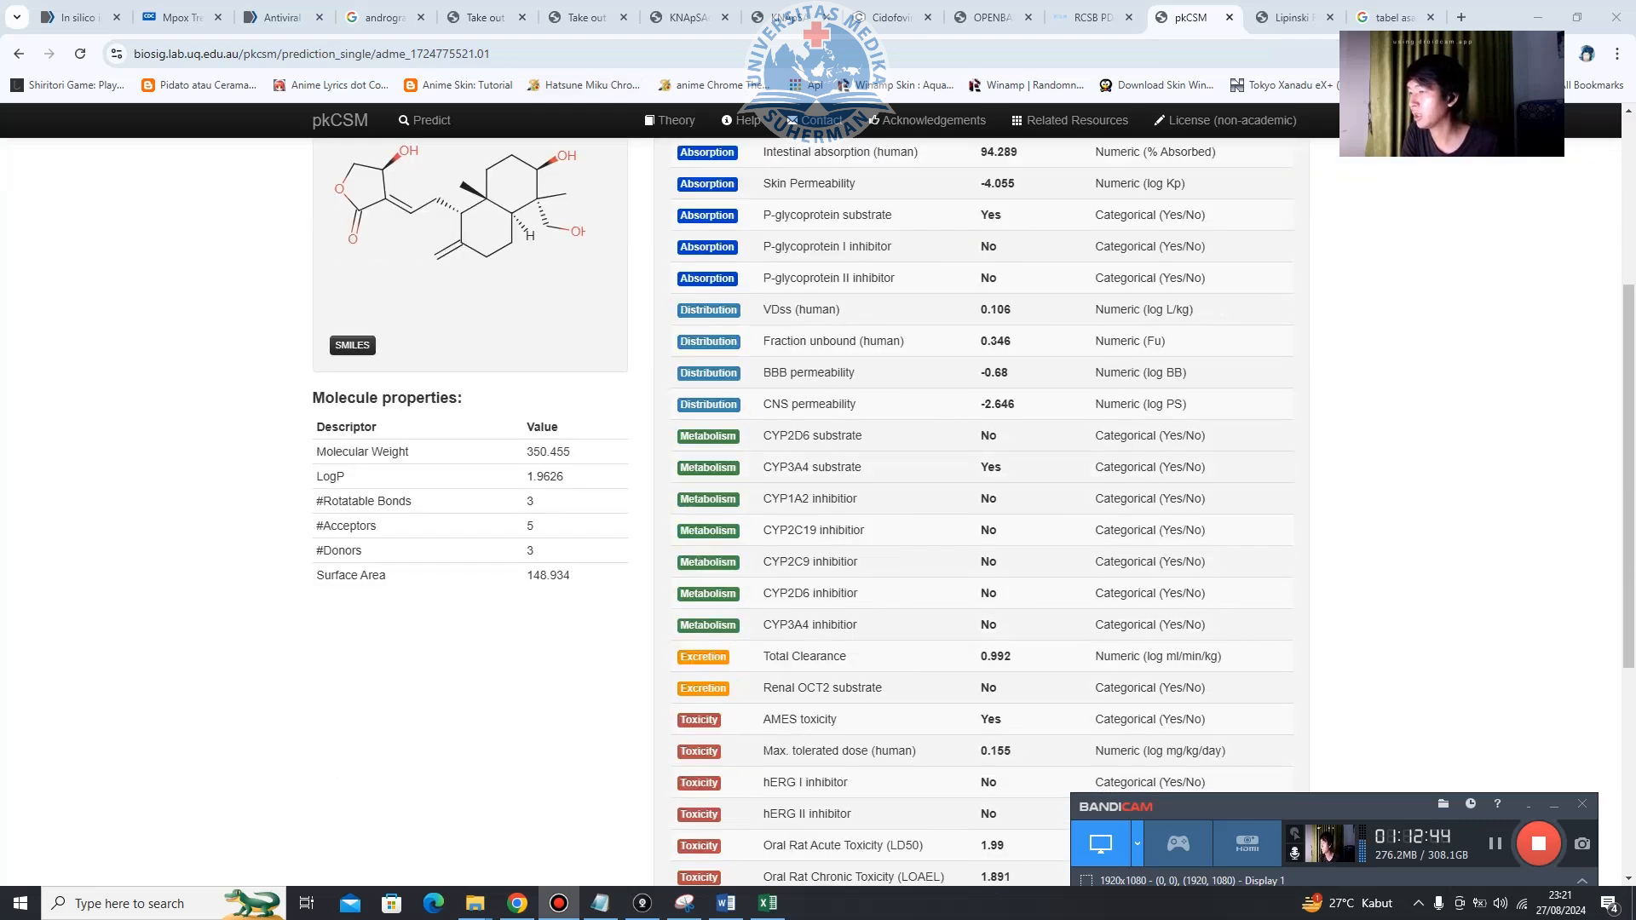
scroll(818, 511, "up", 4)
scroll(818, 511, "down", 9)
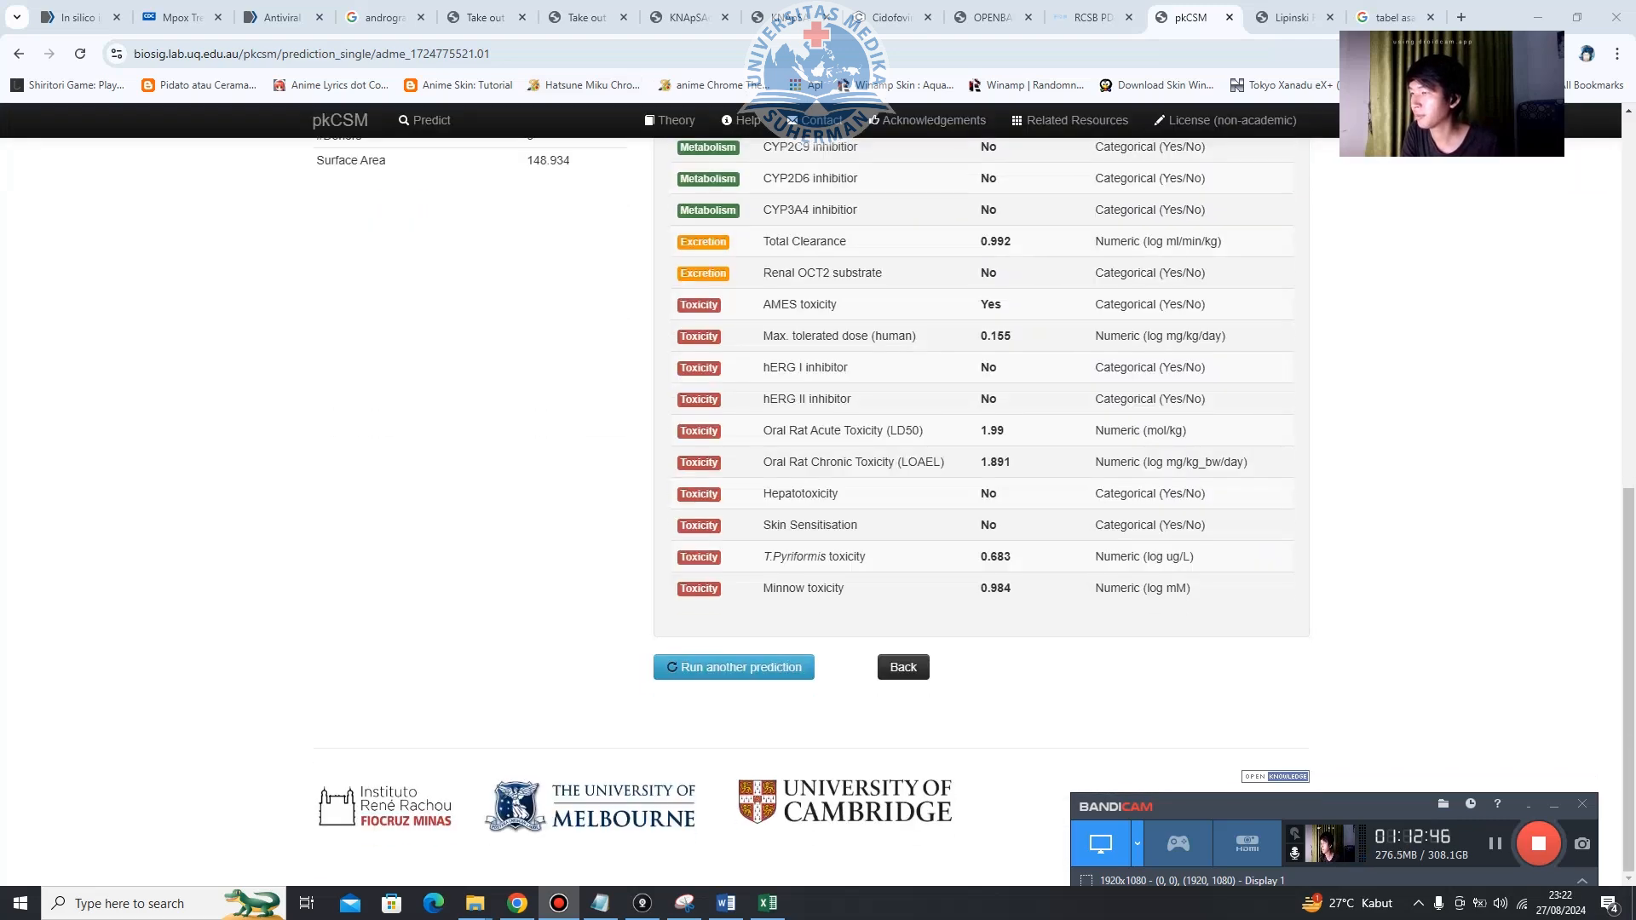
scroll(818, 511, "up", 9)
scroll(818, 511, "up", 1)
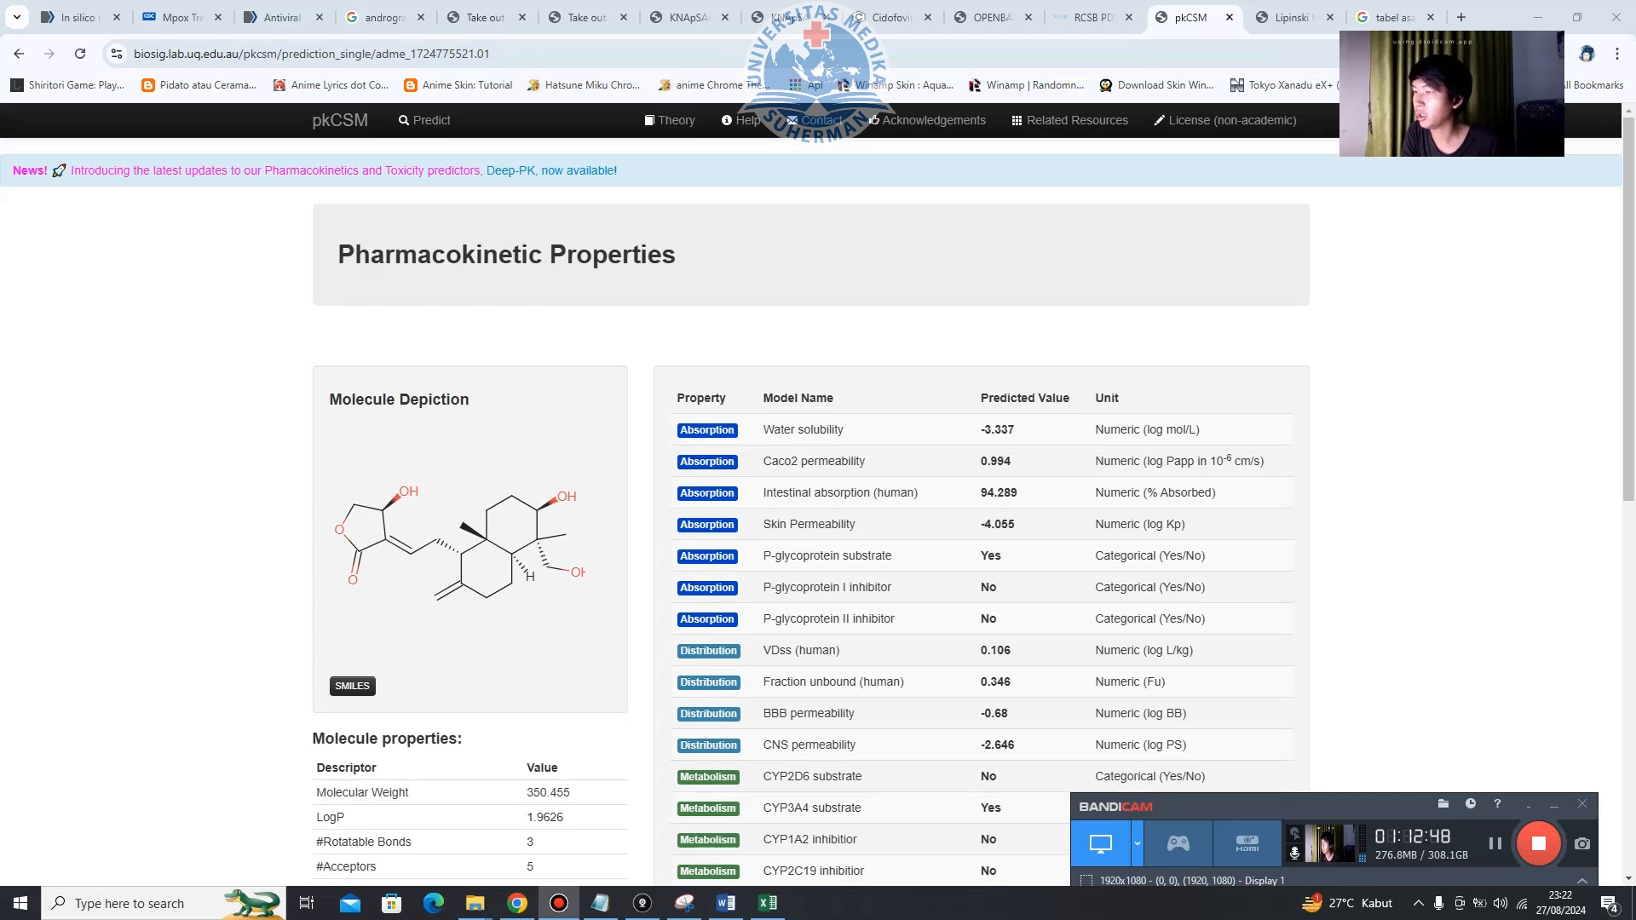
scroll(818, 512, "down", 6)
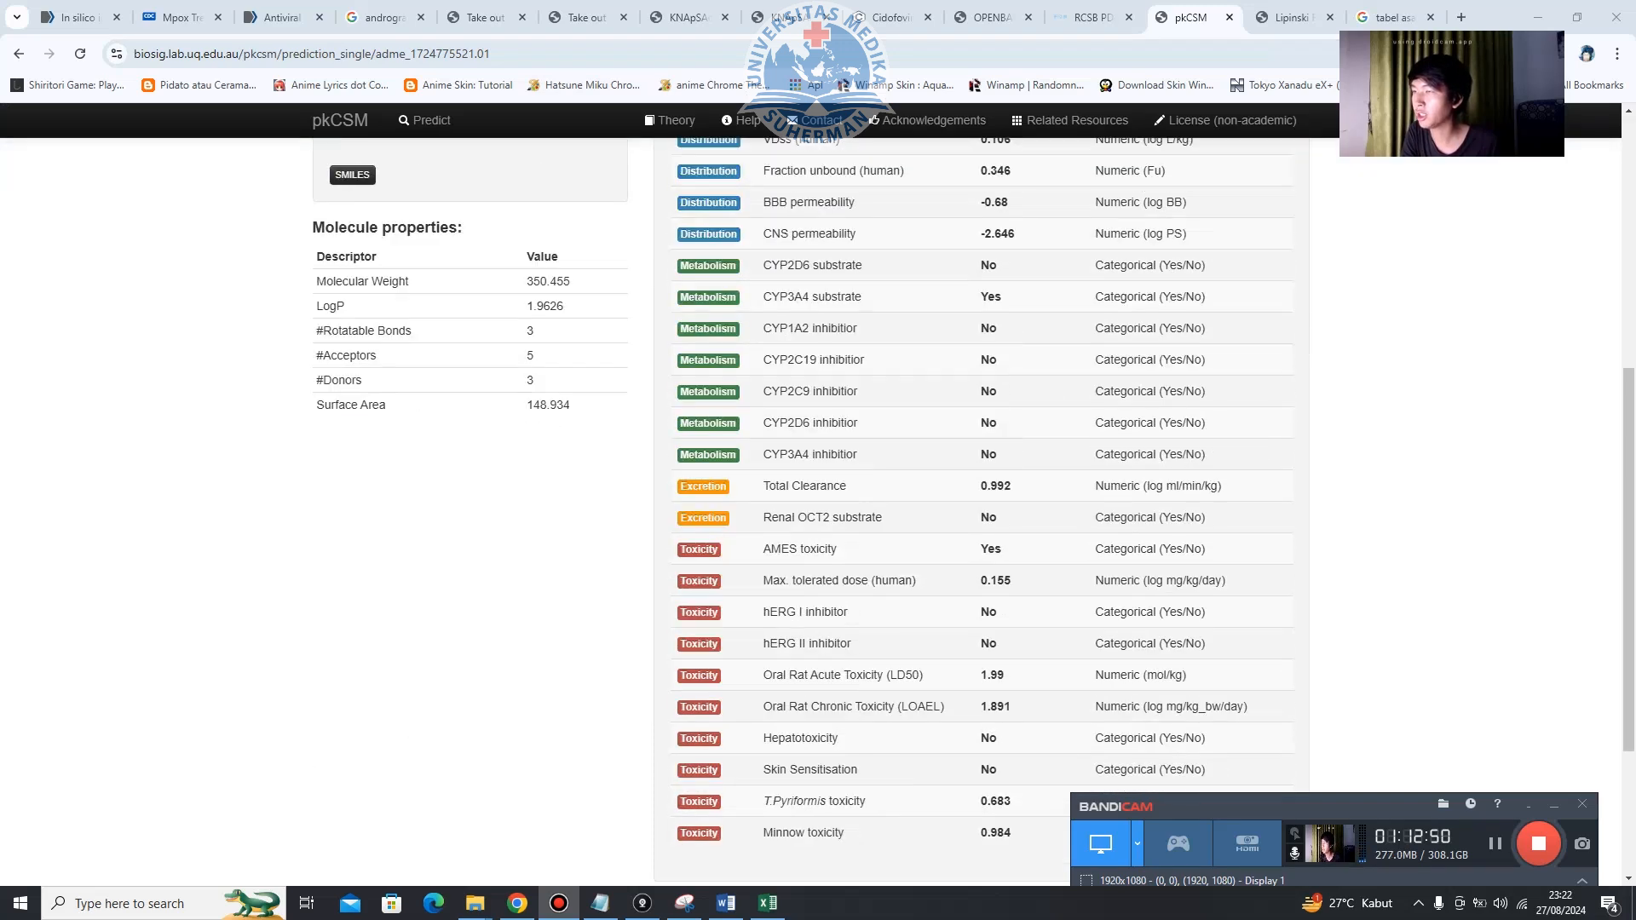
scroll(818, 512, "up", 4)
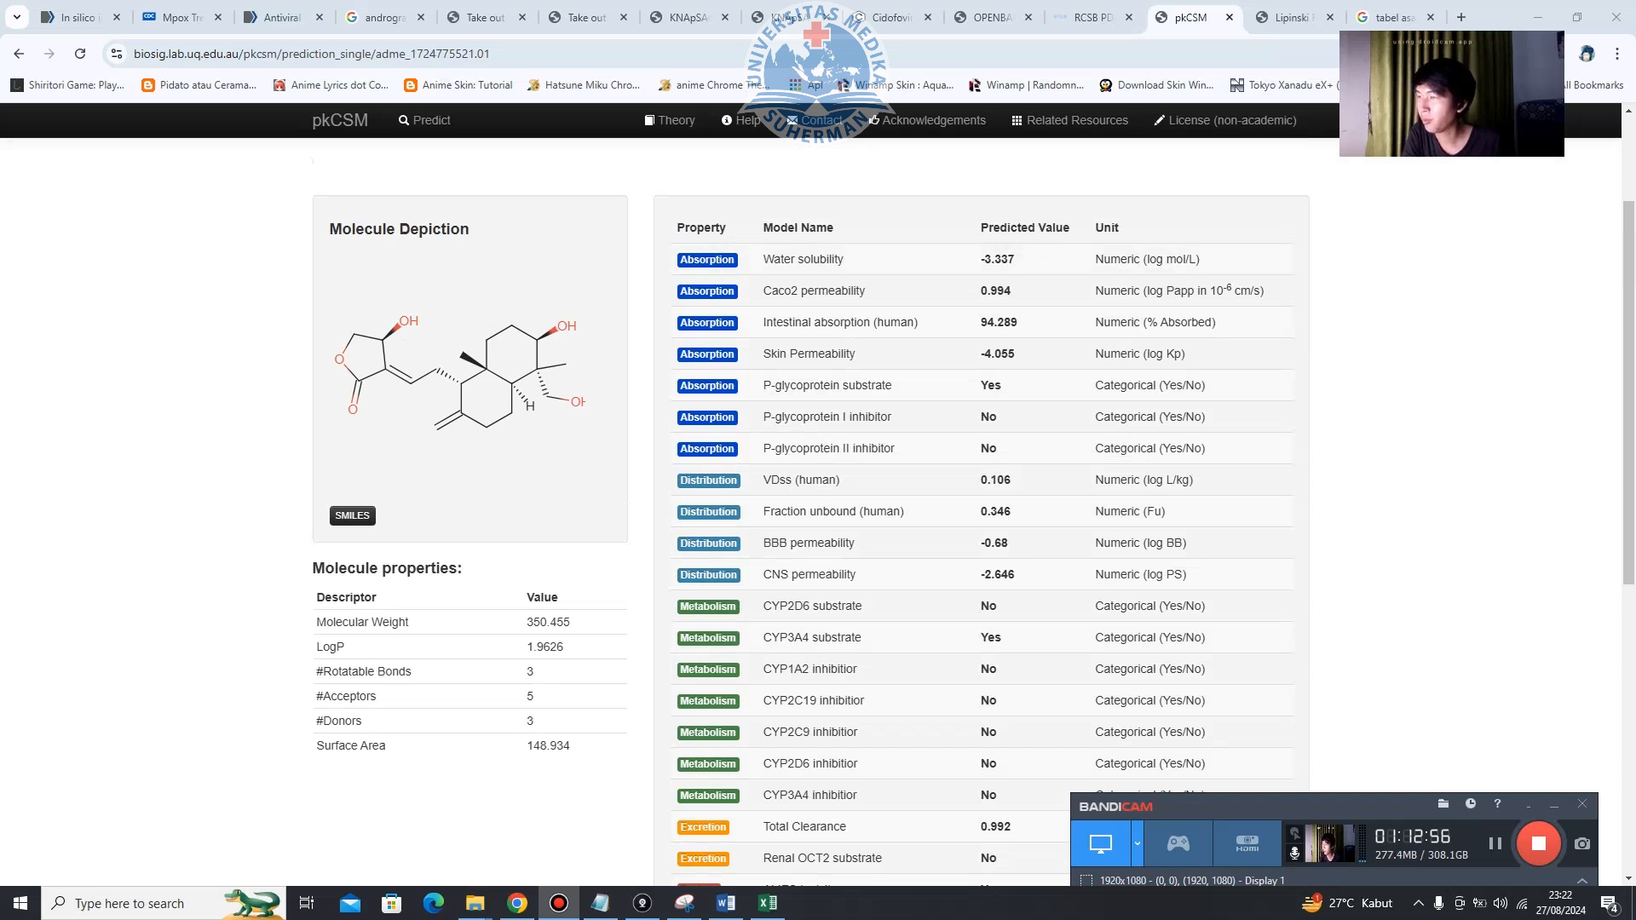
scroll(818, 511, "down", 2)
scroll(818, 512, "down", 4)
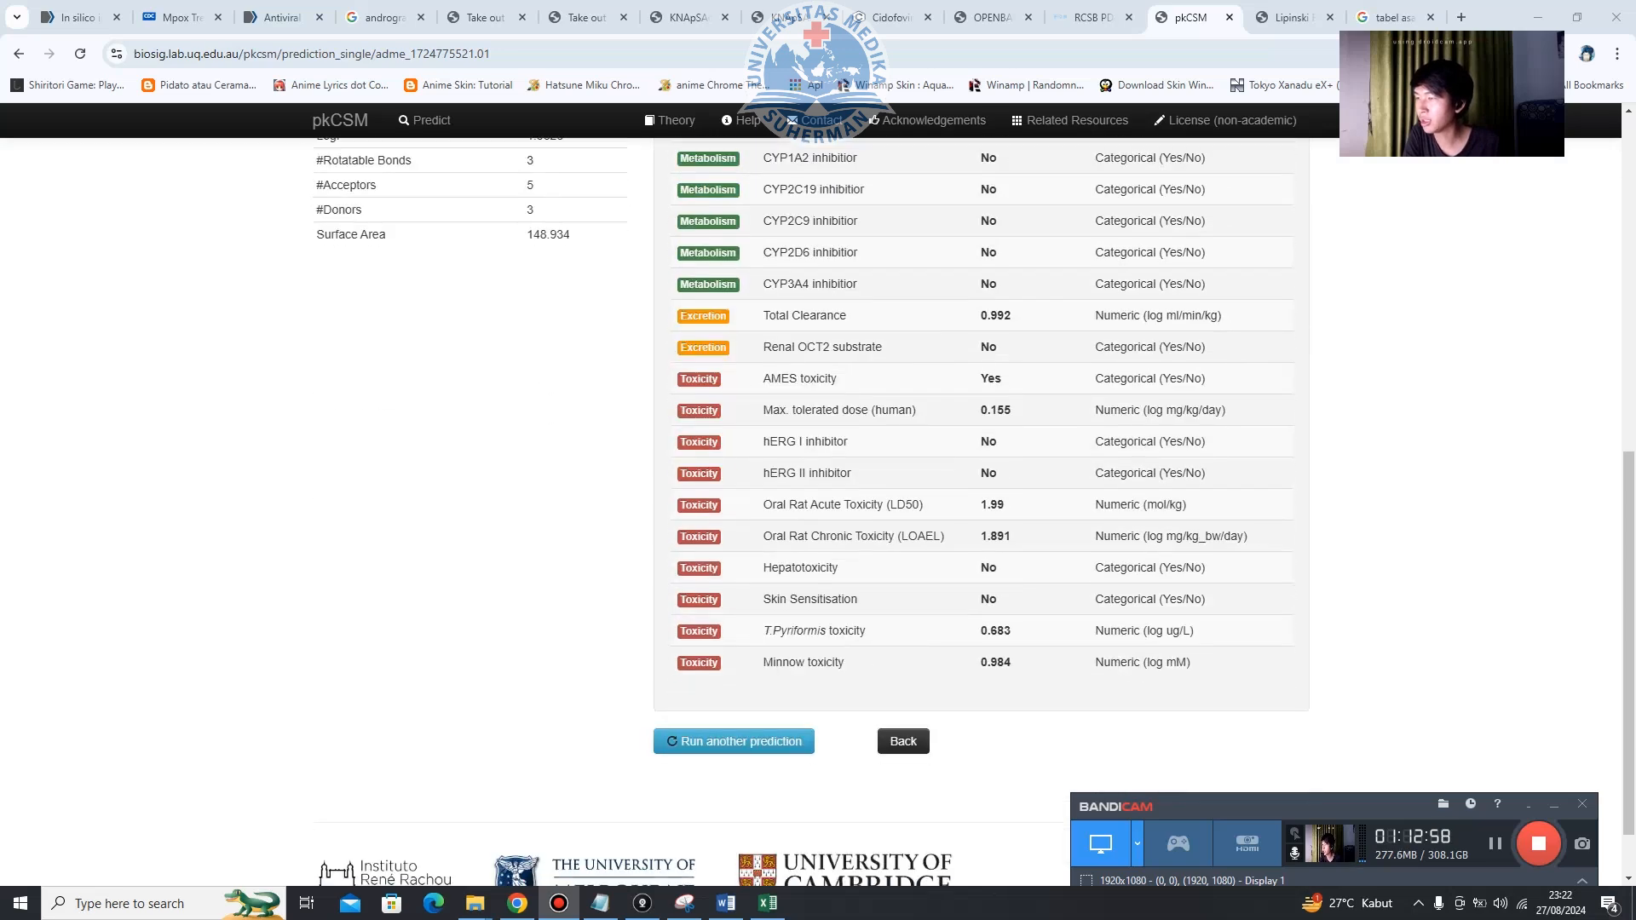
scroll(818, 512, "up", 6)
scroll(818, 511, "up", 3)
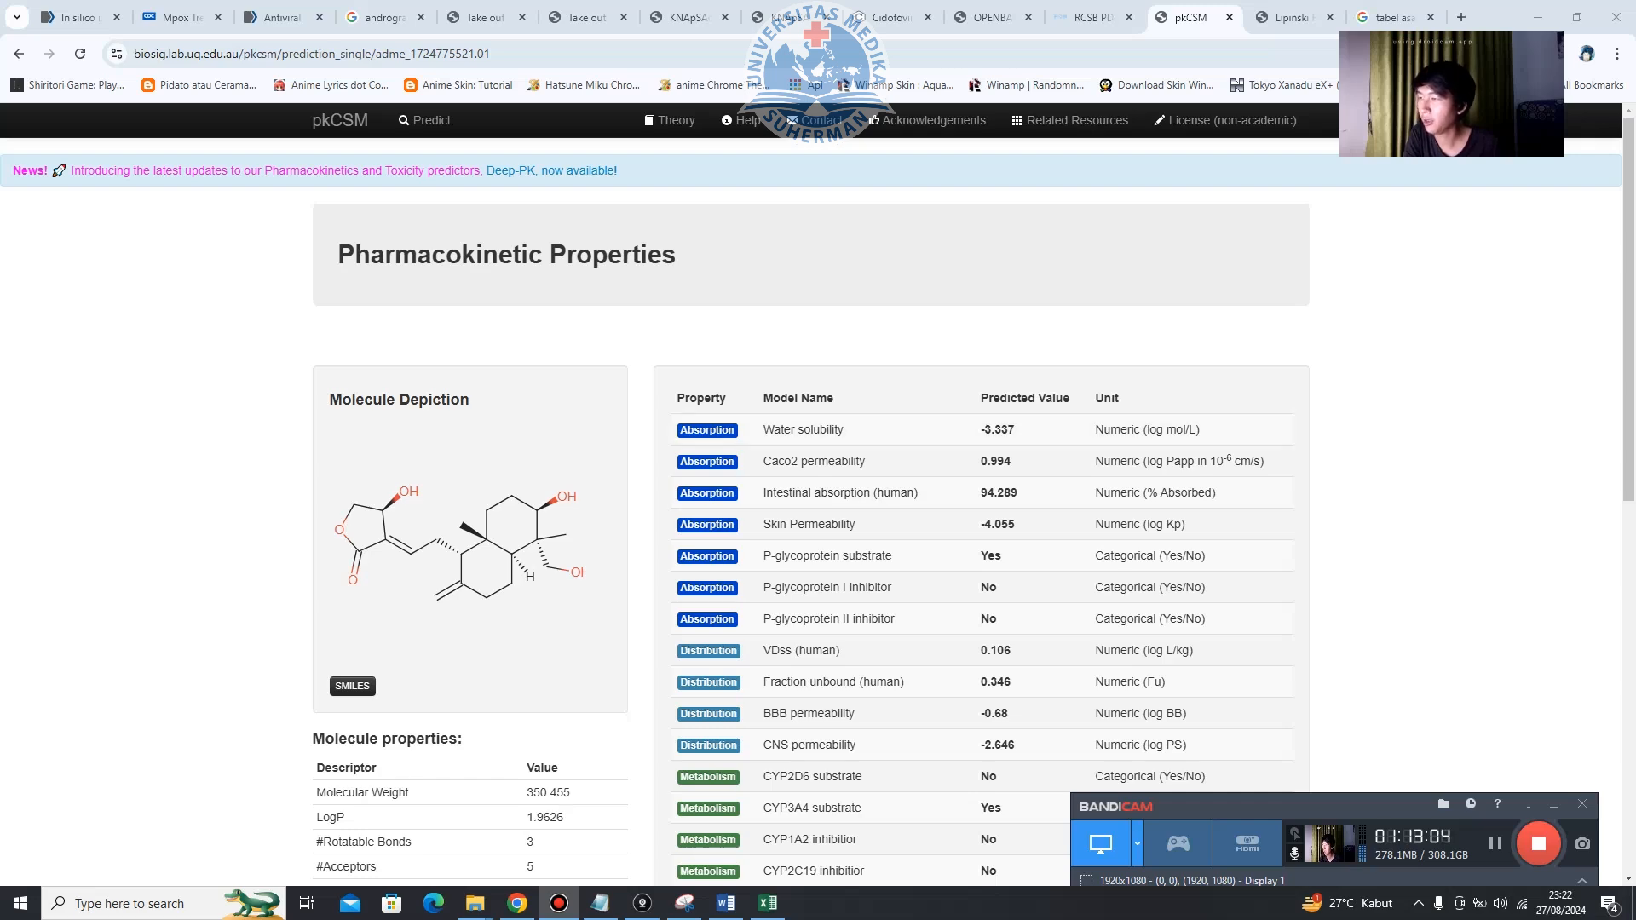
Go through the pkCSM prediction table again, from water solubility down to minnow toxicity, alongside the molecule properties.
scroll(810, 511, "down", 5)
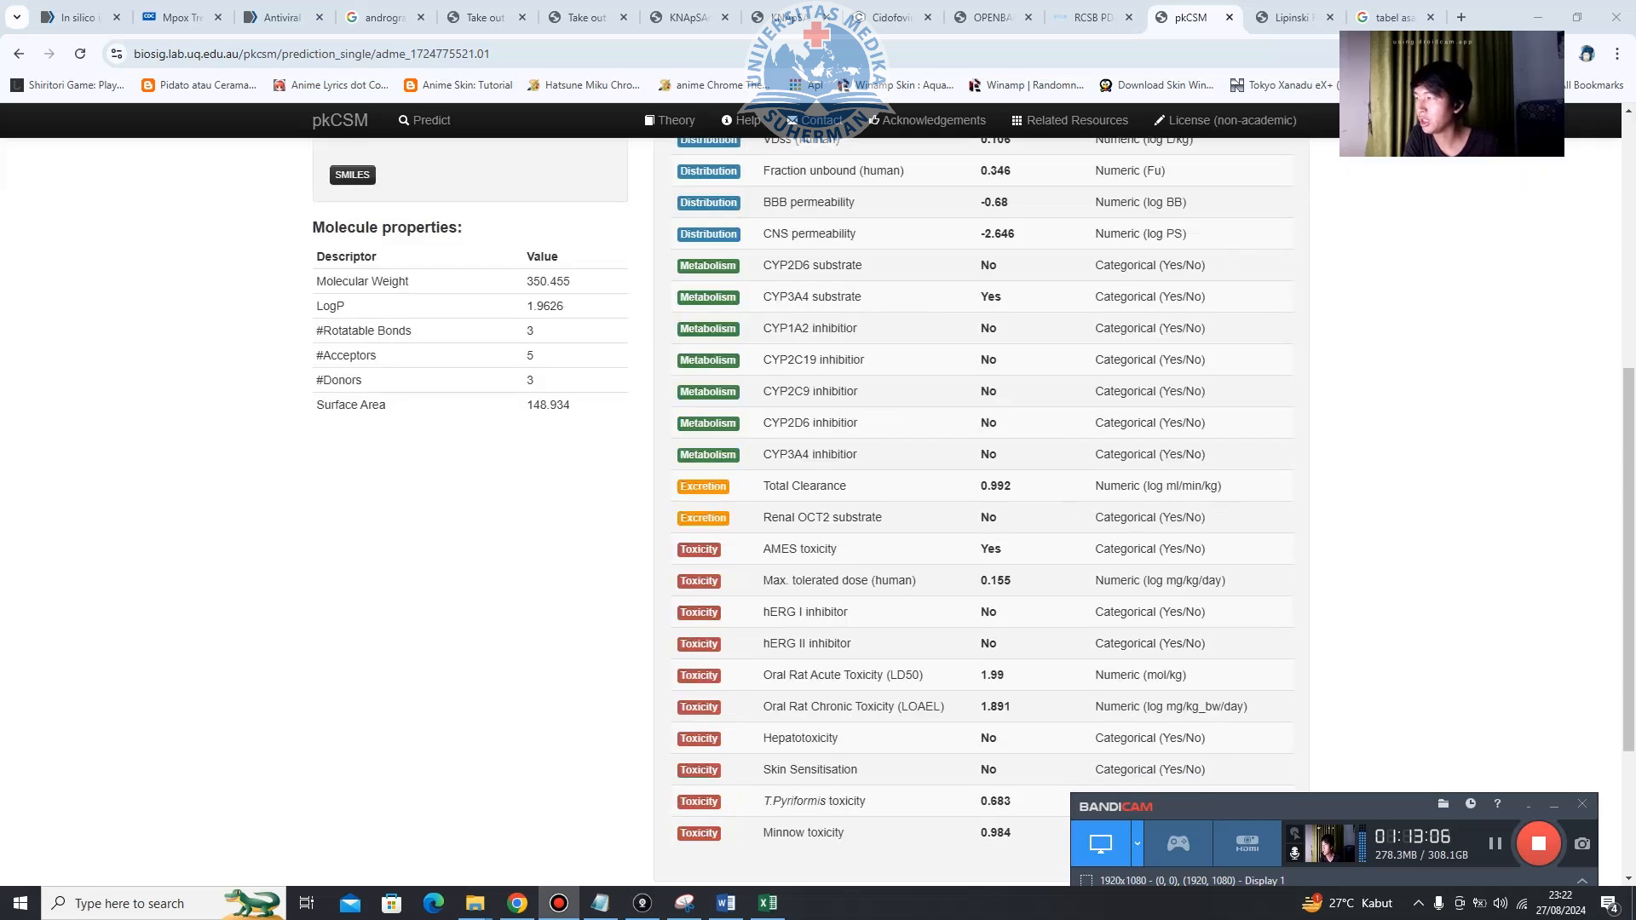
scroll(809, 511, "up", 2)
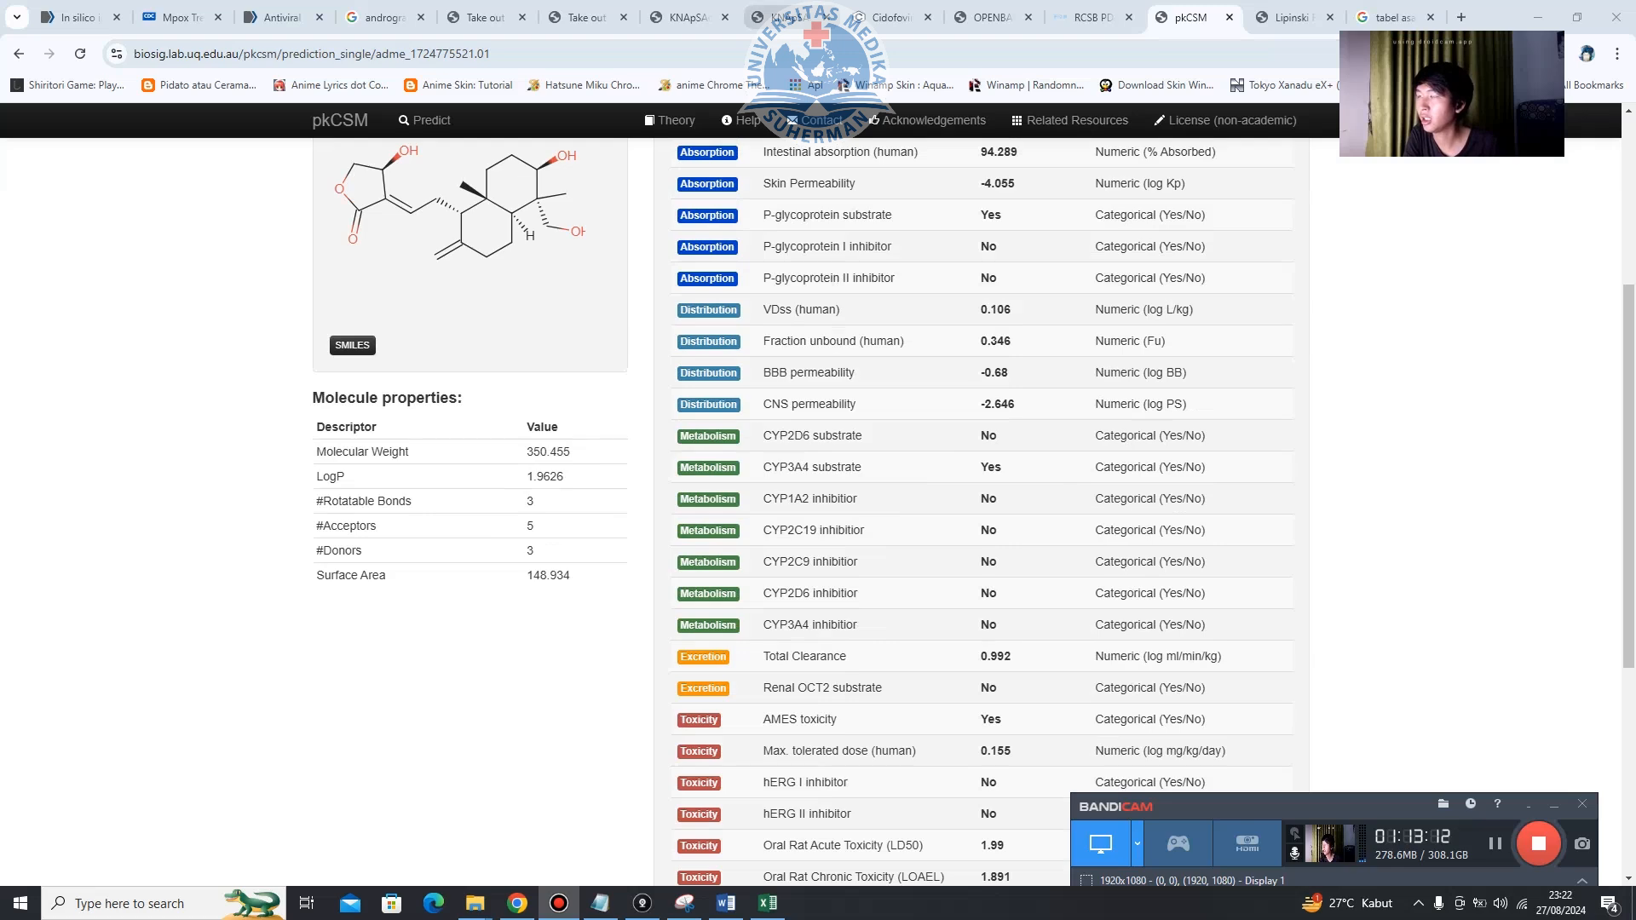
scroll(810, 512, "up", 2)
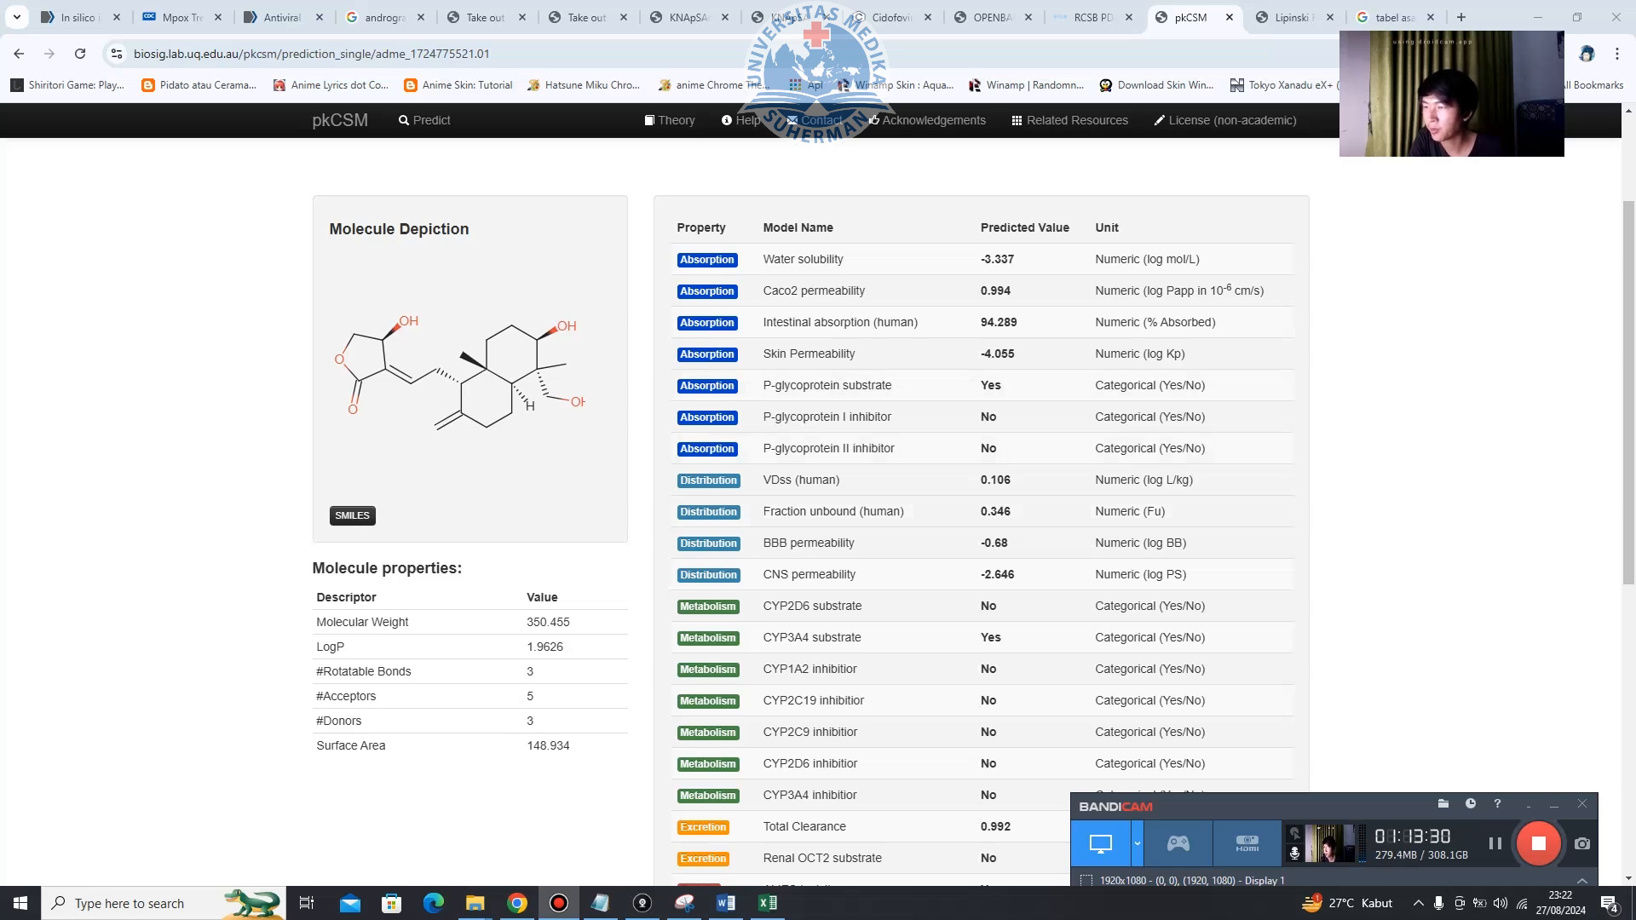
scroll(810, 511, "down", 2)
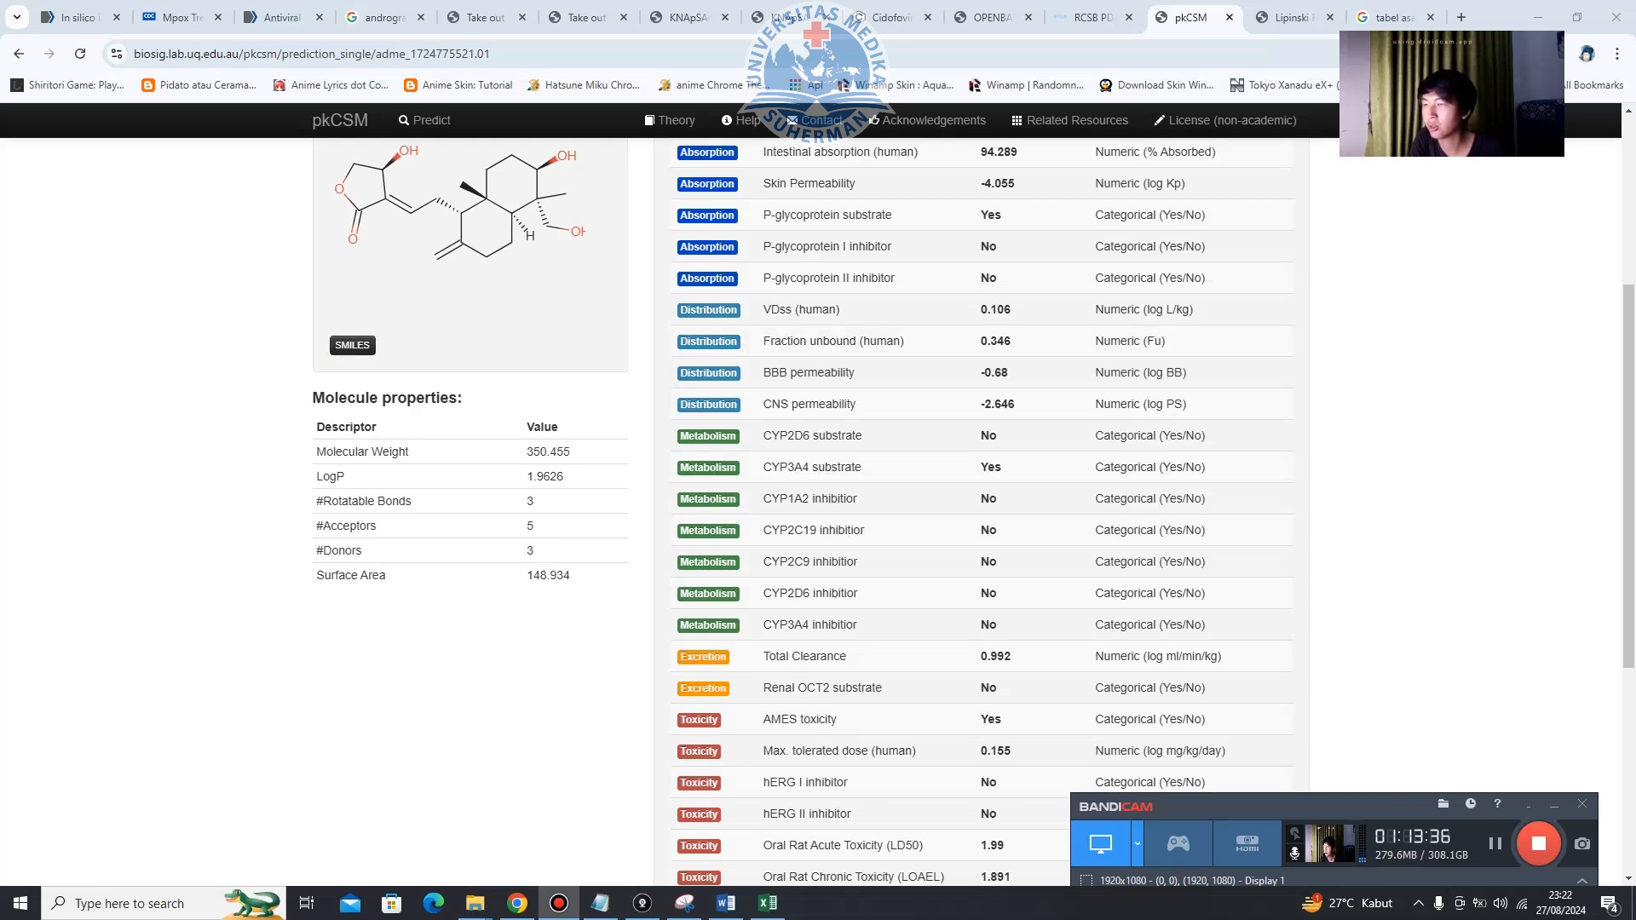
scroll(810, 512, "down", 2)
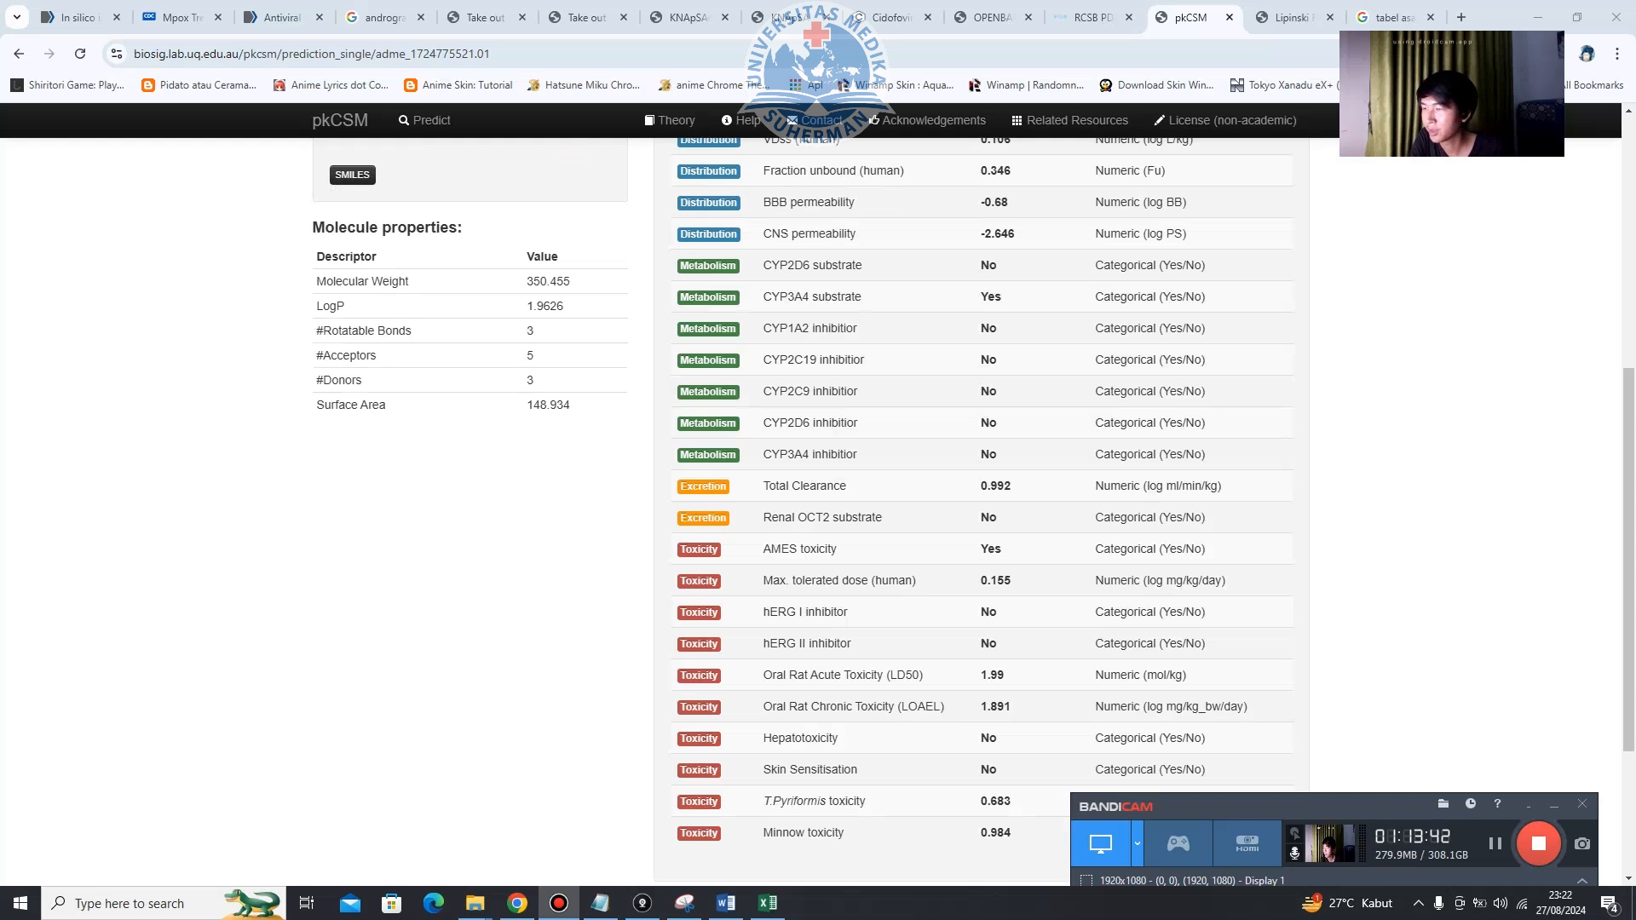
scroll(809, 511, "down", 2)
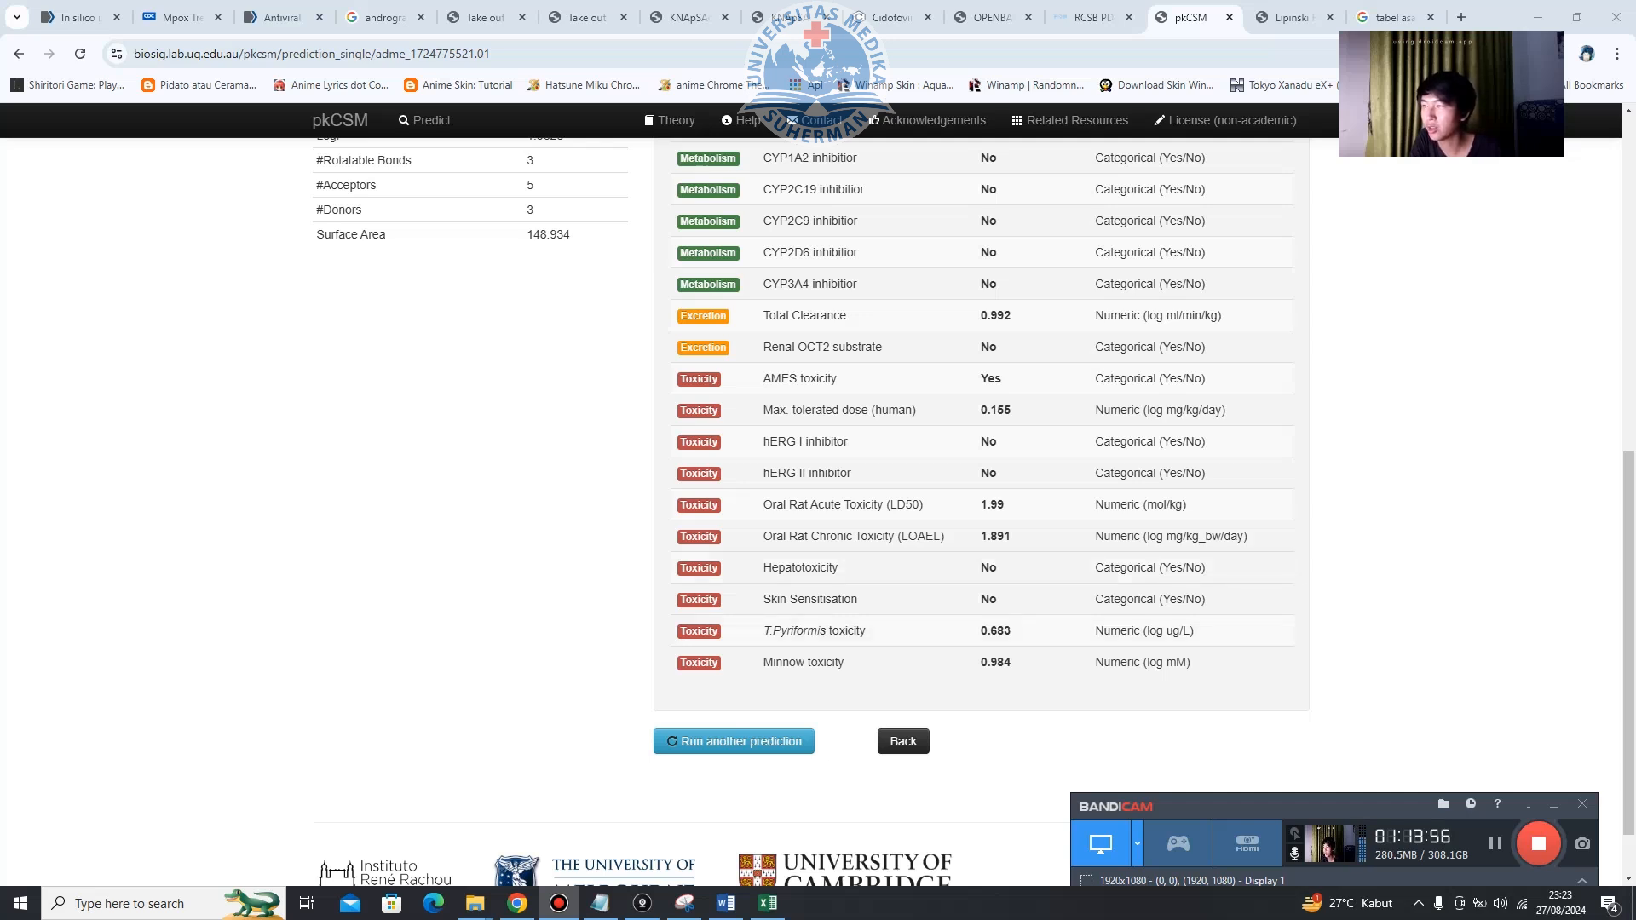
scroll(974, 511, "up", 6)
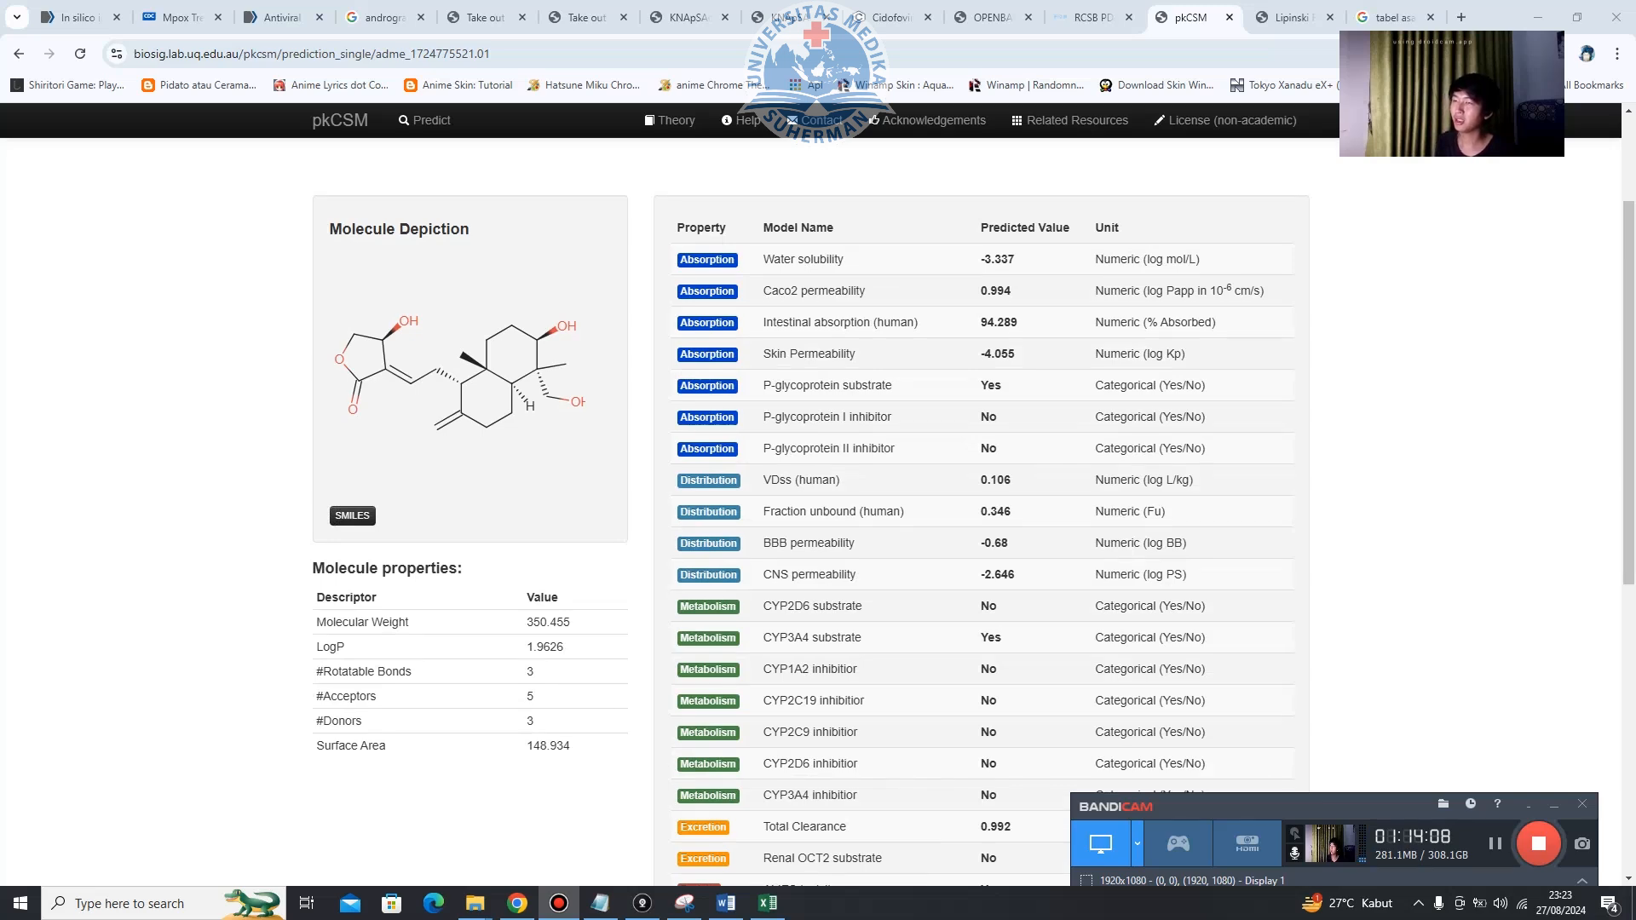
scroll(818, 512, "down", 6)
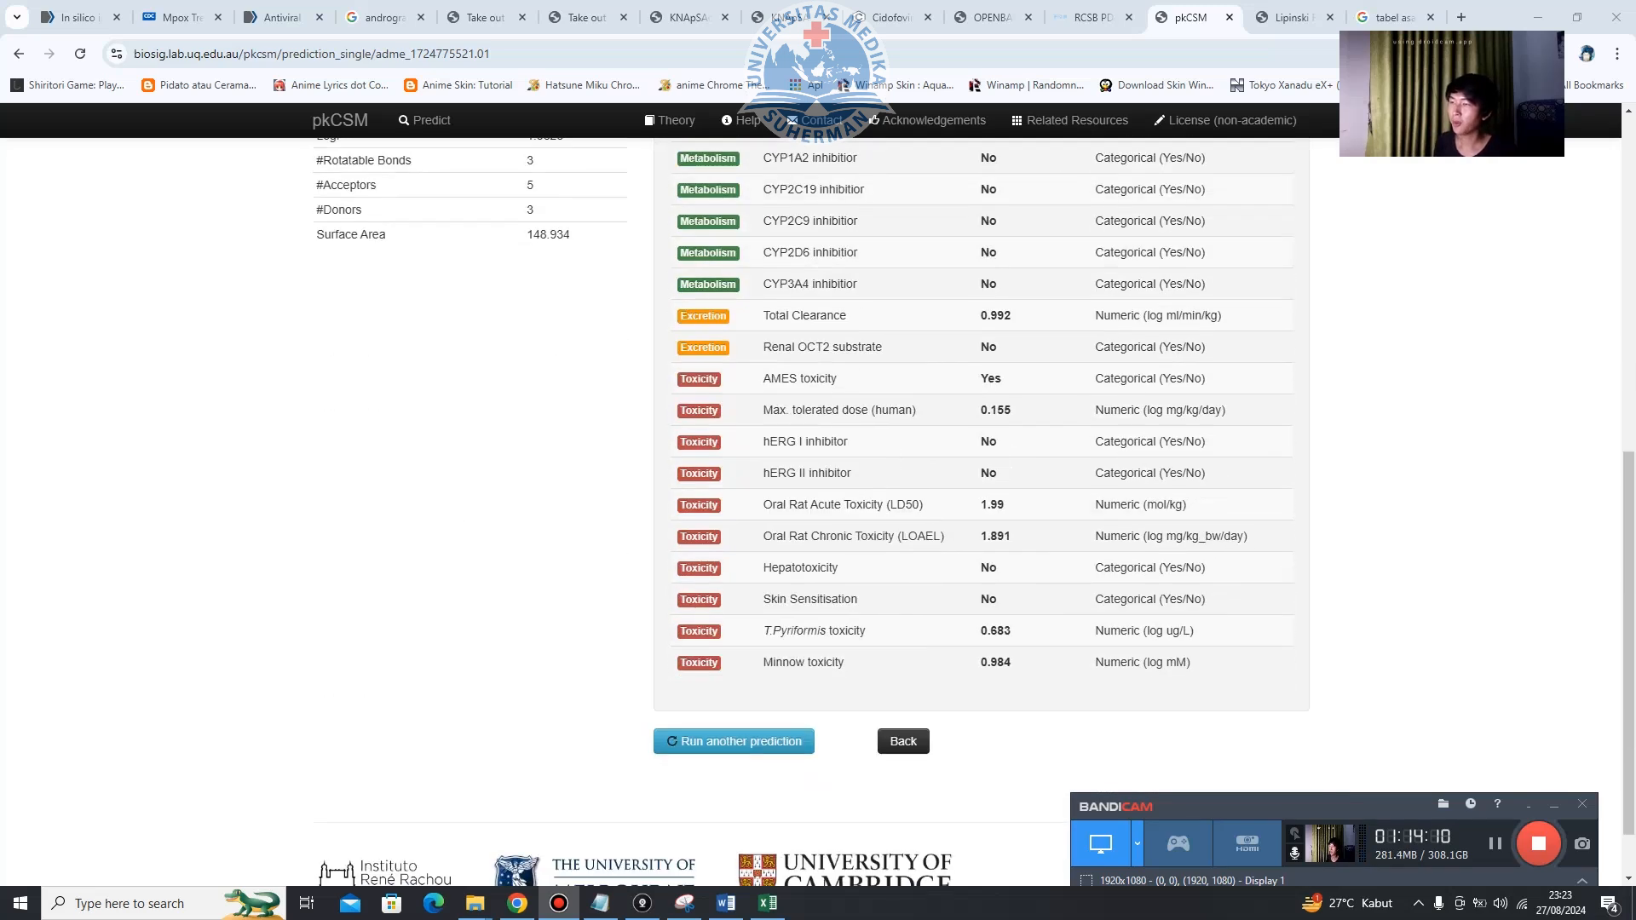
scroll(818, 511, "up", 2)
scroll(818, 511, "up", 2)
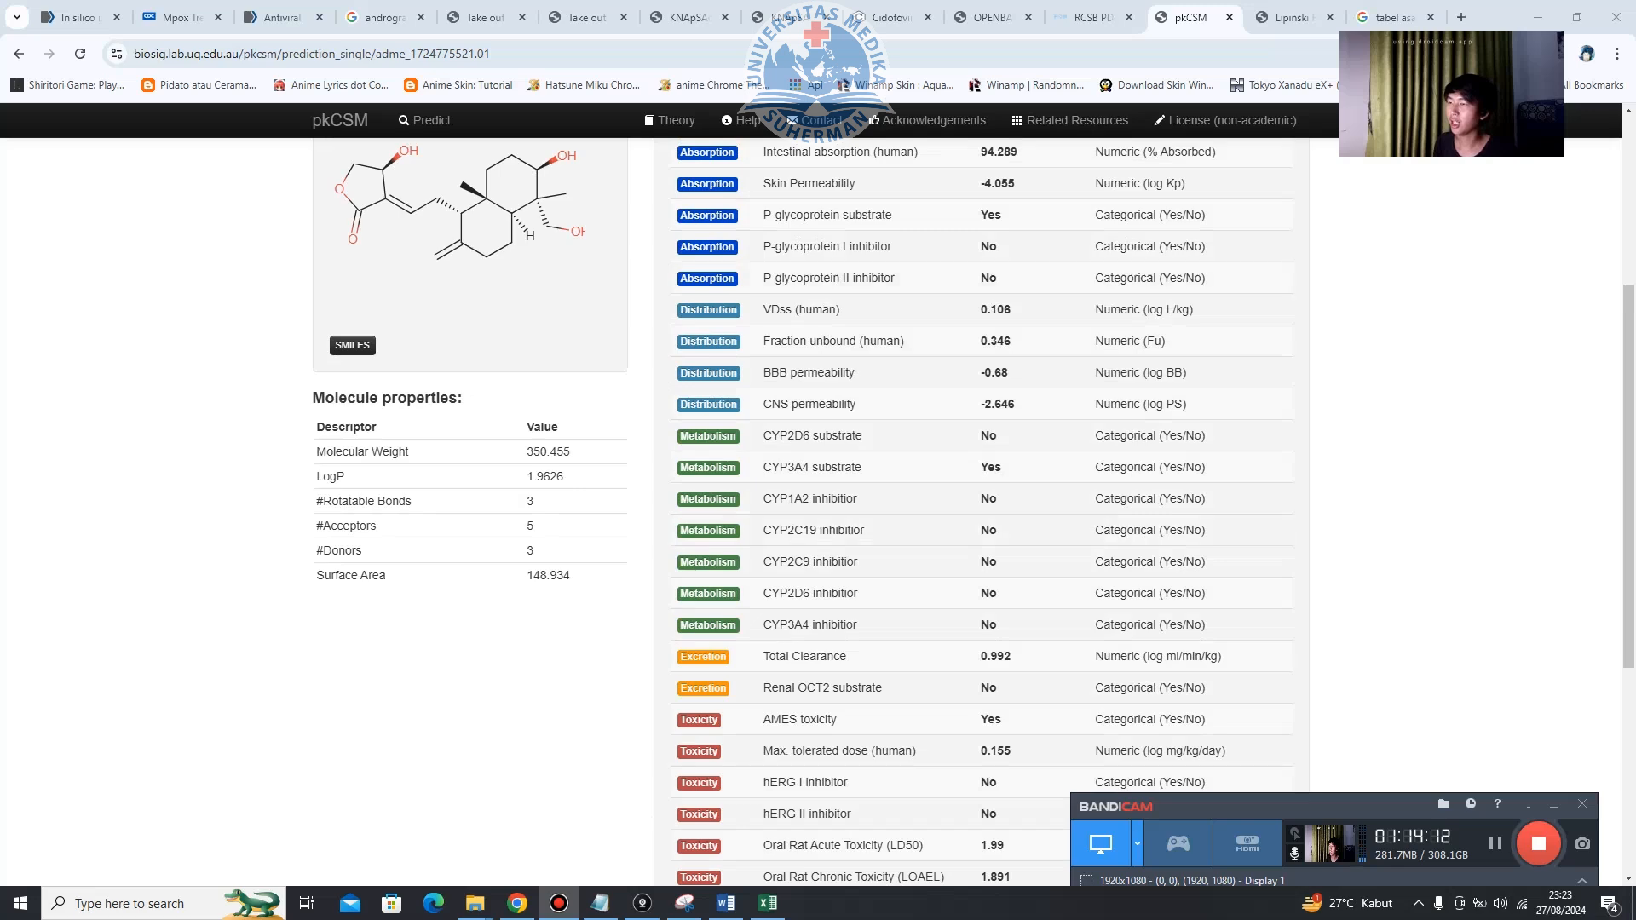
scroll(818, 511, "down", 5)
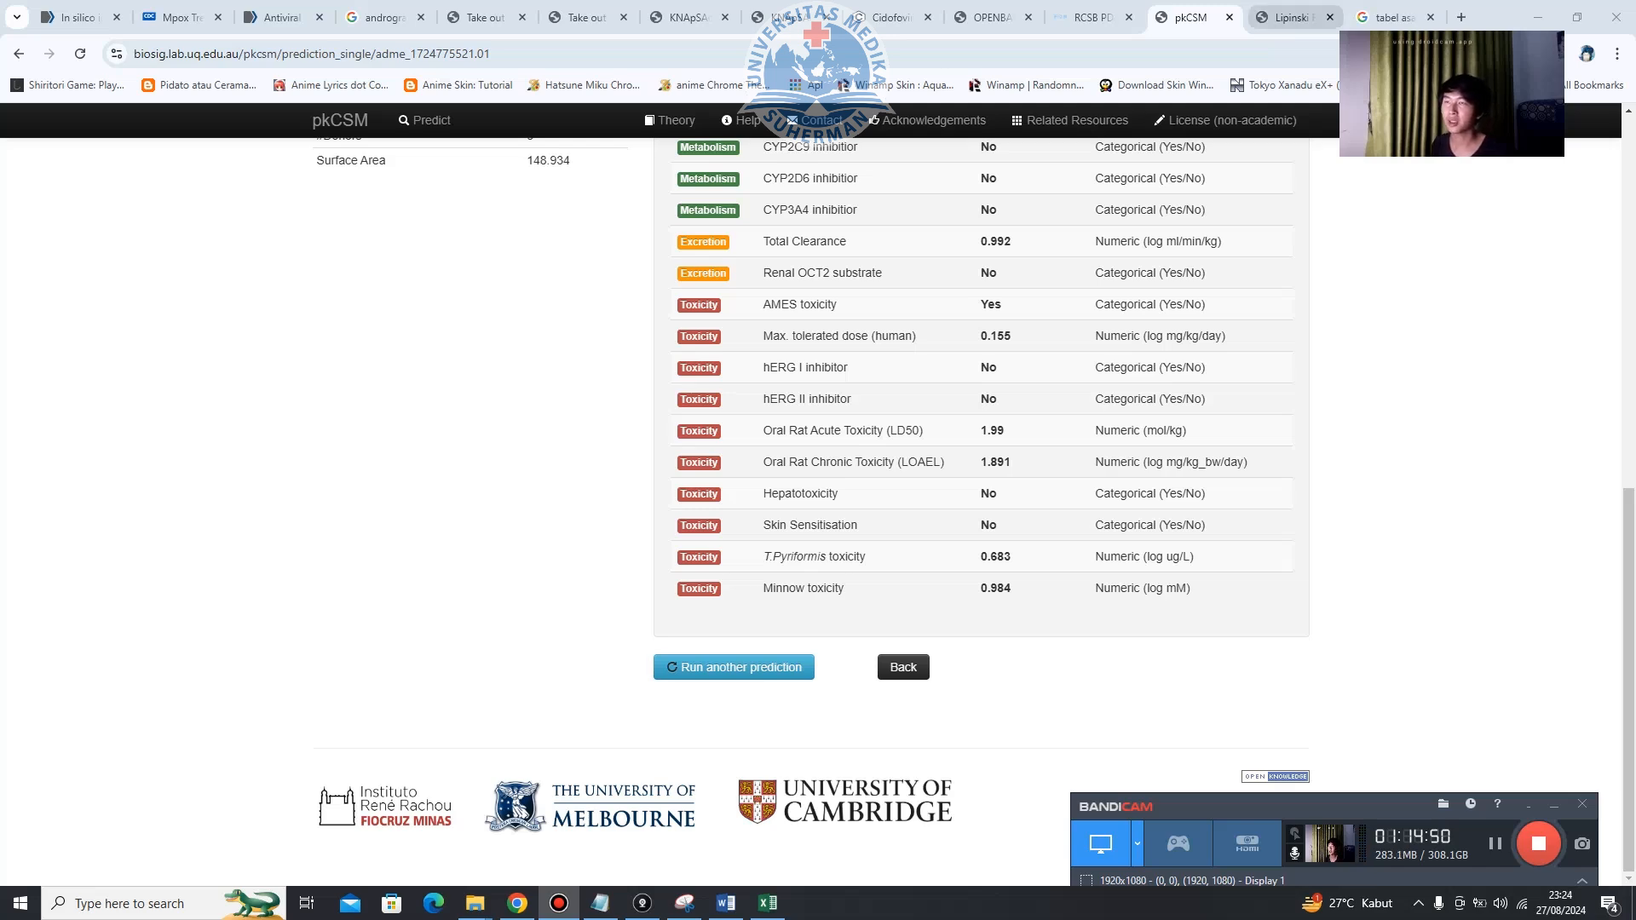
Bring up the SCFBio Lipinski Rule of Five page and read its introduction on drug like and non drug like molecules.
left_click(1291, 17)
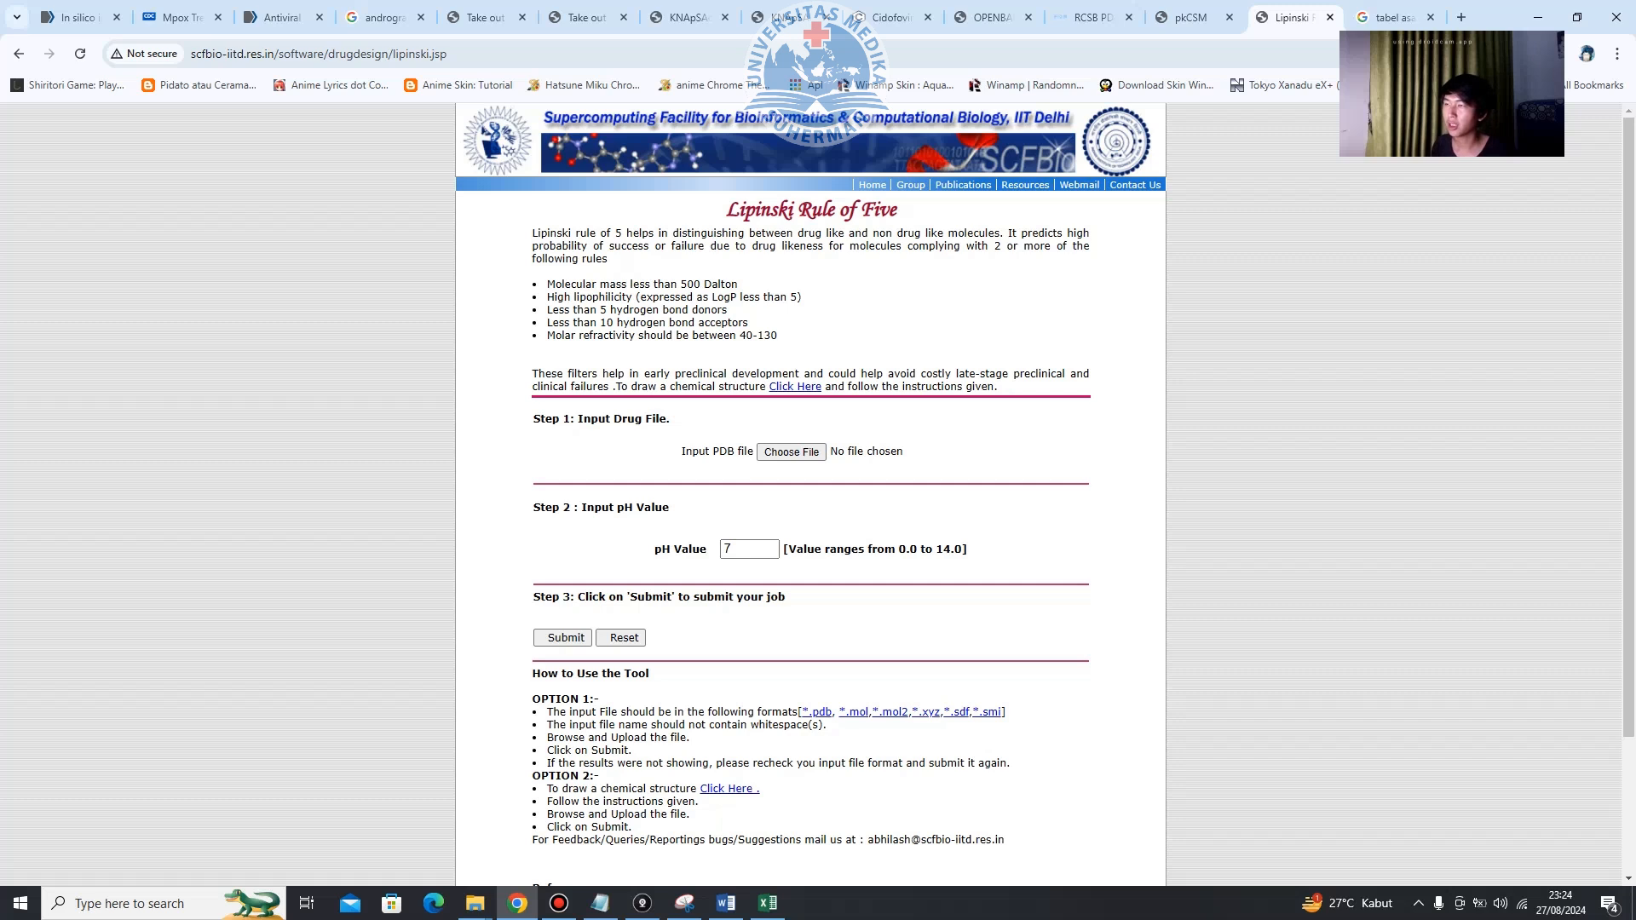
left_click_drag(749, 233, 822, 233)
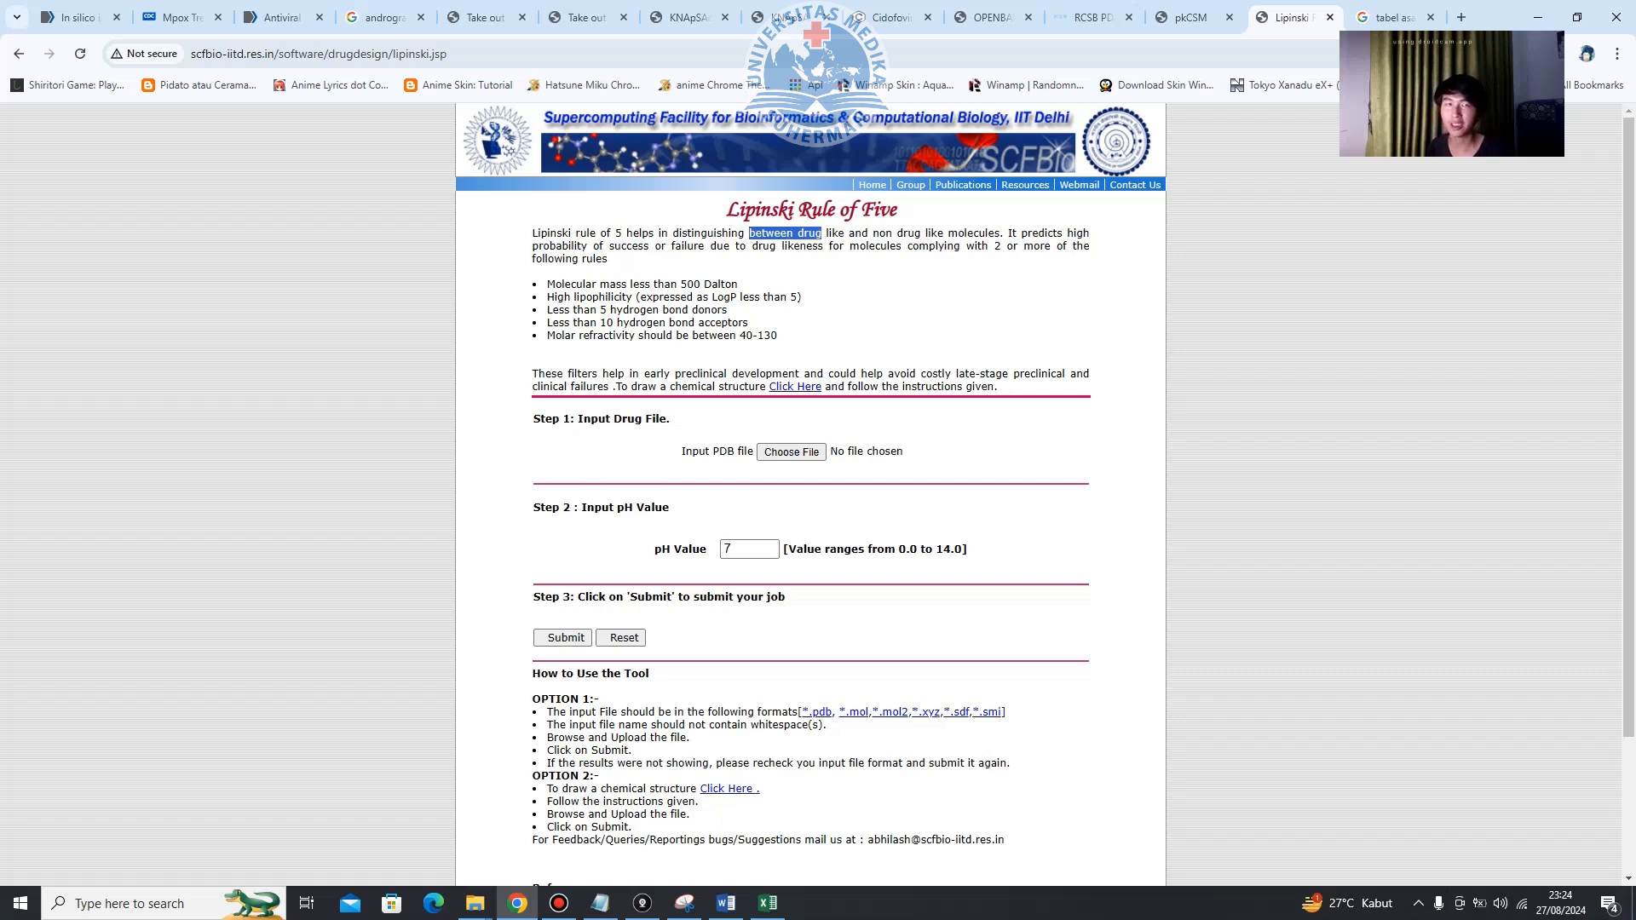
left_click(822, 235)
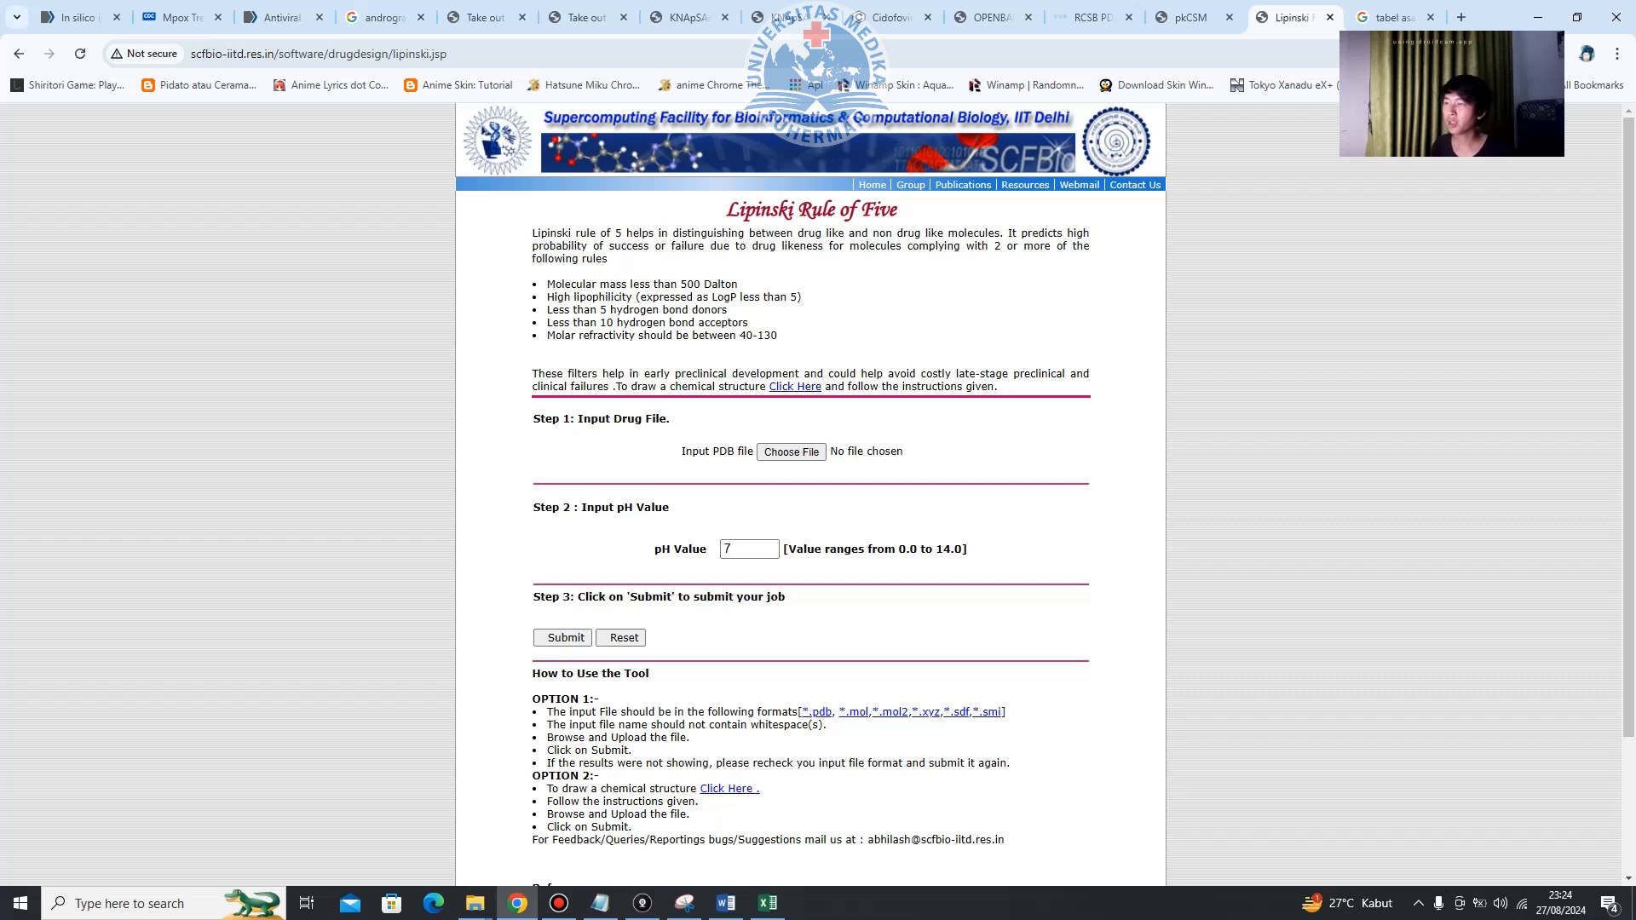
left_click_drag(793, 232, 995, 233)
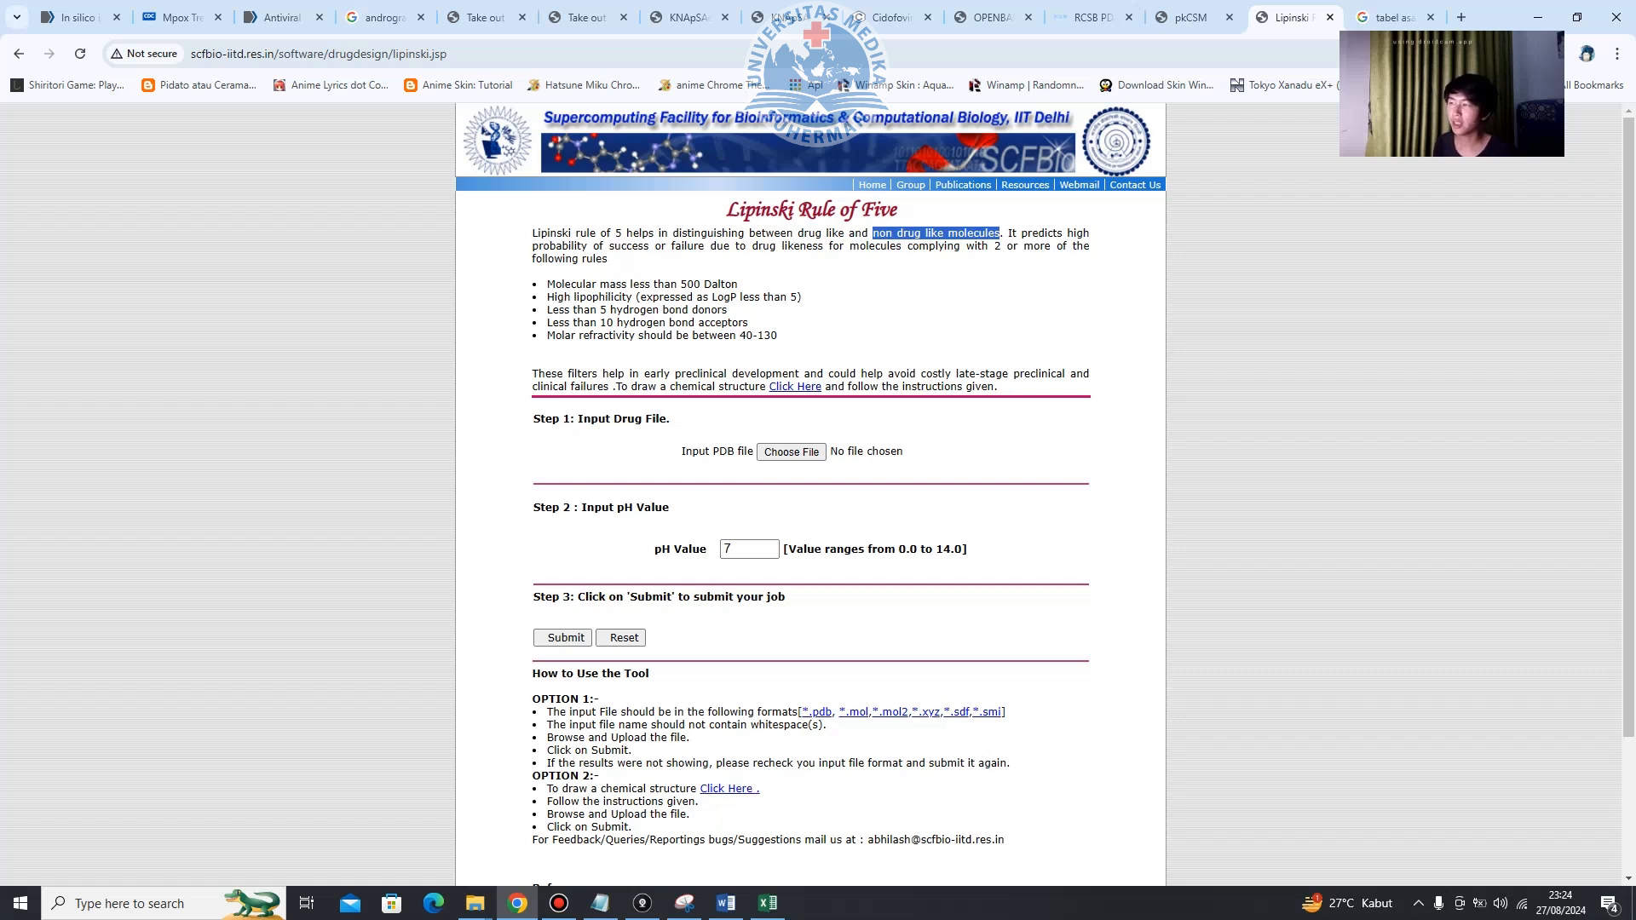
left_click(633, 284)
mouse_move(778, 336)
left_mouse_down()
mouse_move(597, 335)
mouse_move(547, 284)
left_mouse_up()
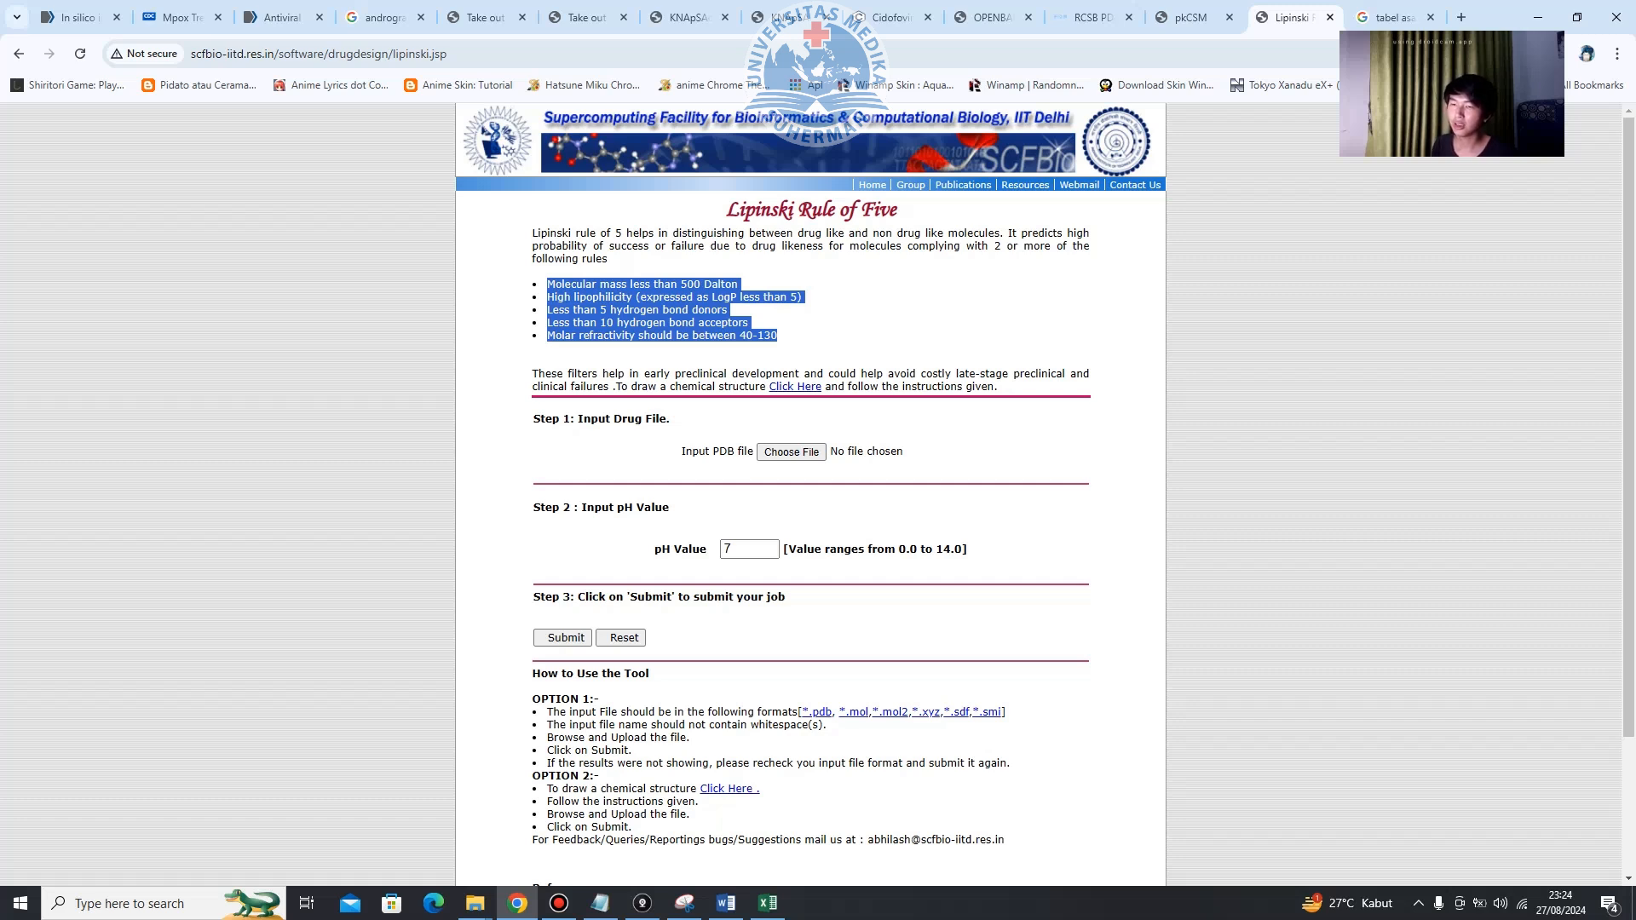
left_click(855, 328)
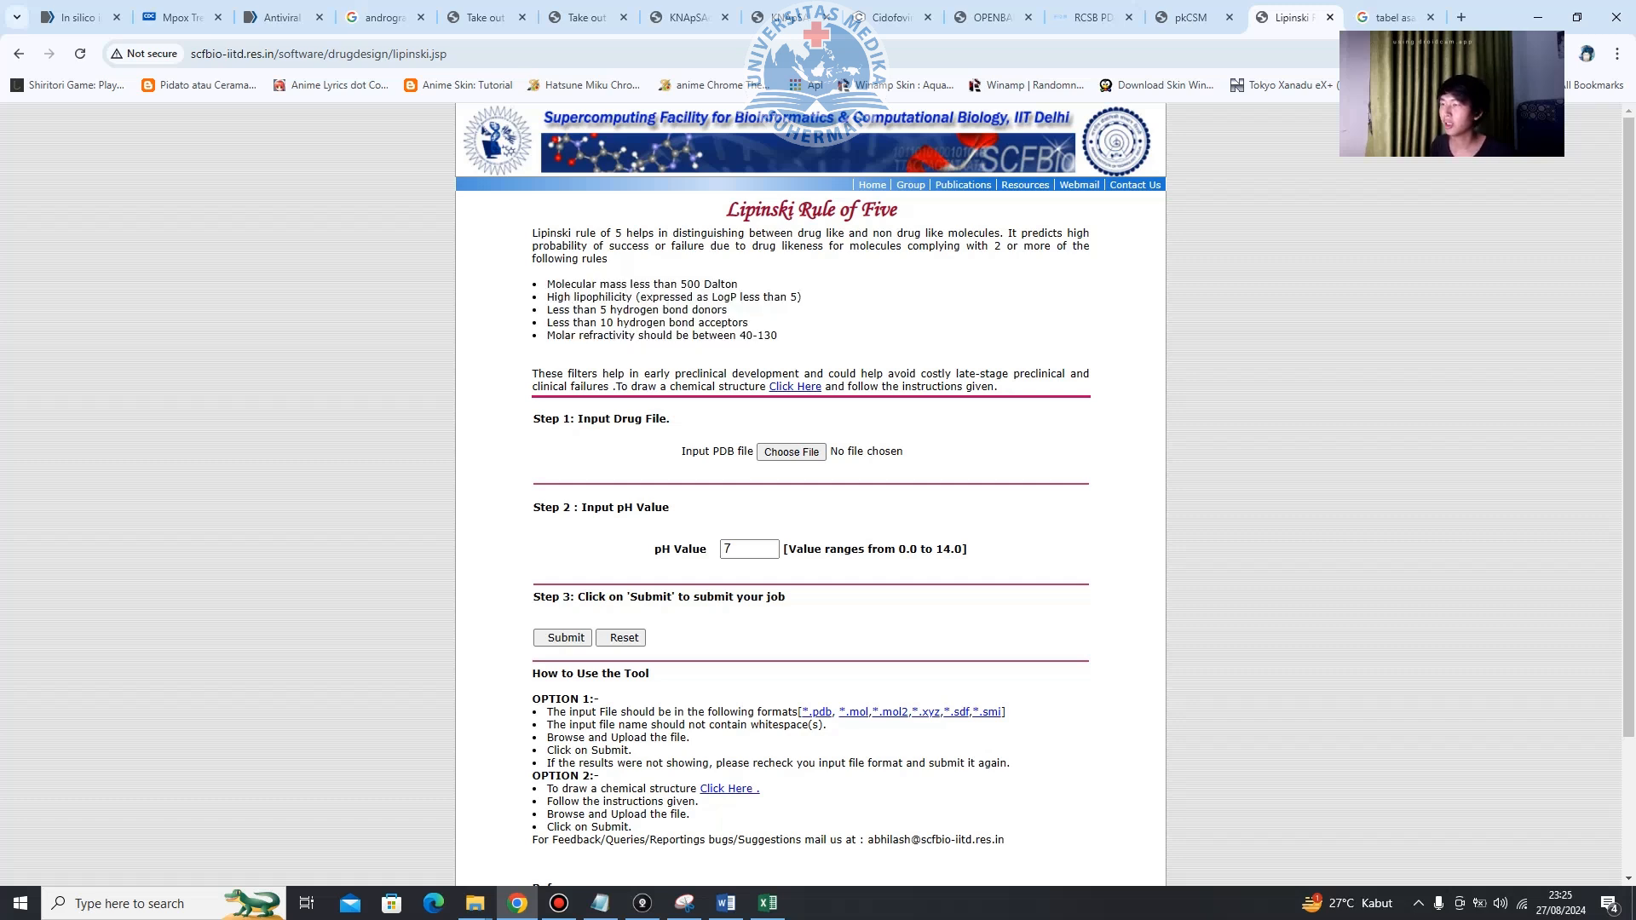
Examine the five Lipinski criteria one by one: molecular mass, LogP, hydrogen bond donors, hydrogen bond acceptors and molar refractivity.
left_click_drag(600, 284, 725, 284)
left_click_drag(547, 298, 628, 298)
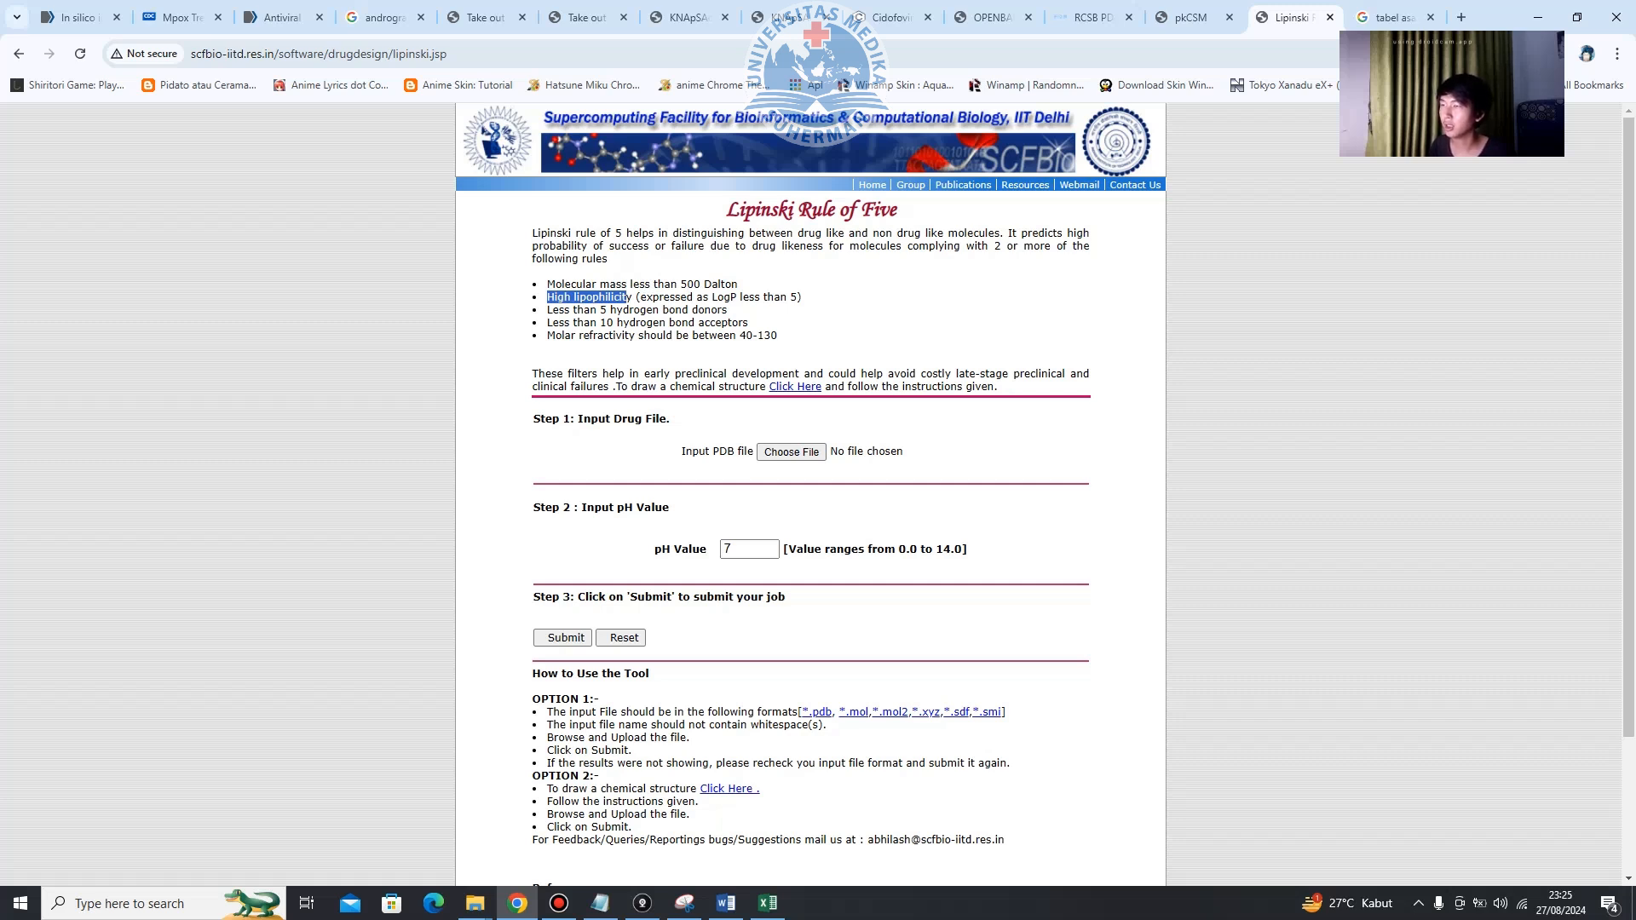
left_click_drag(708, 297, 790, 298)
left_click_drag(558, 310, 615, 310)
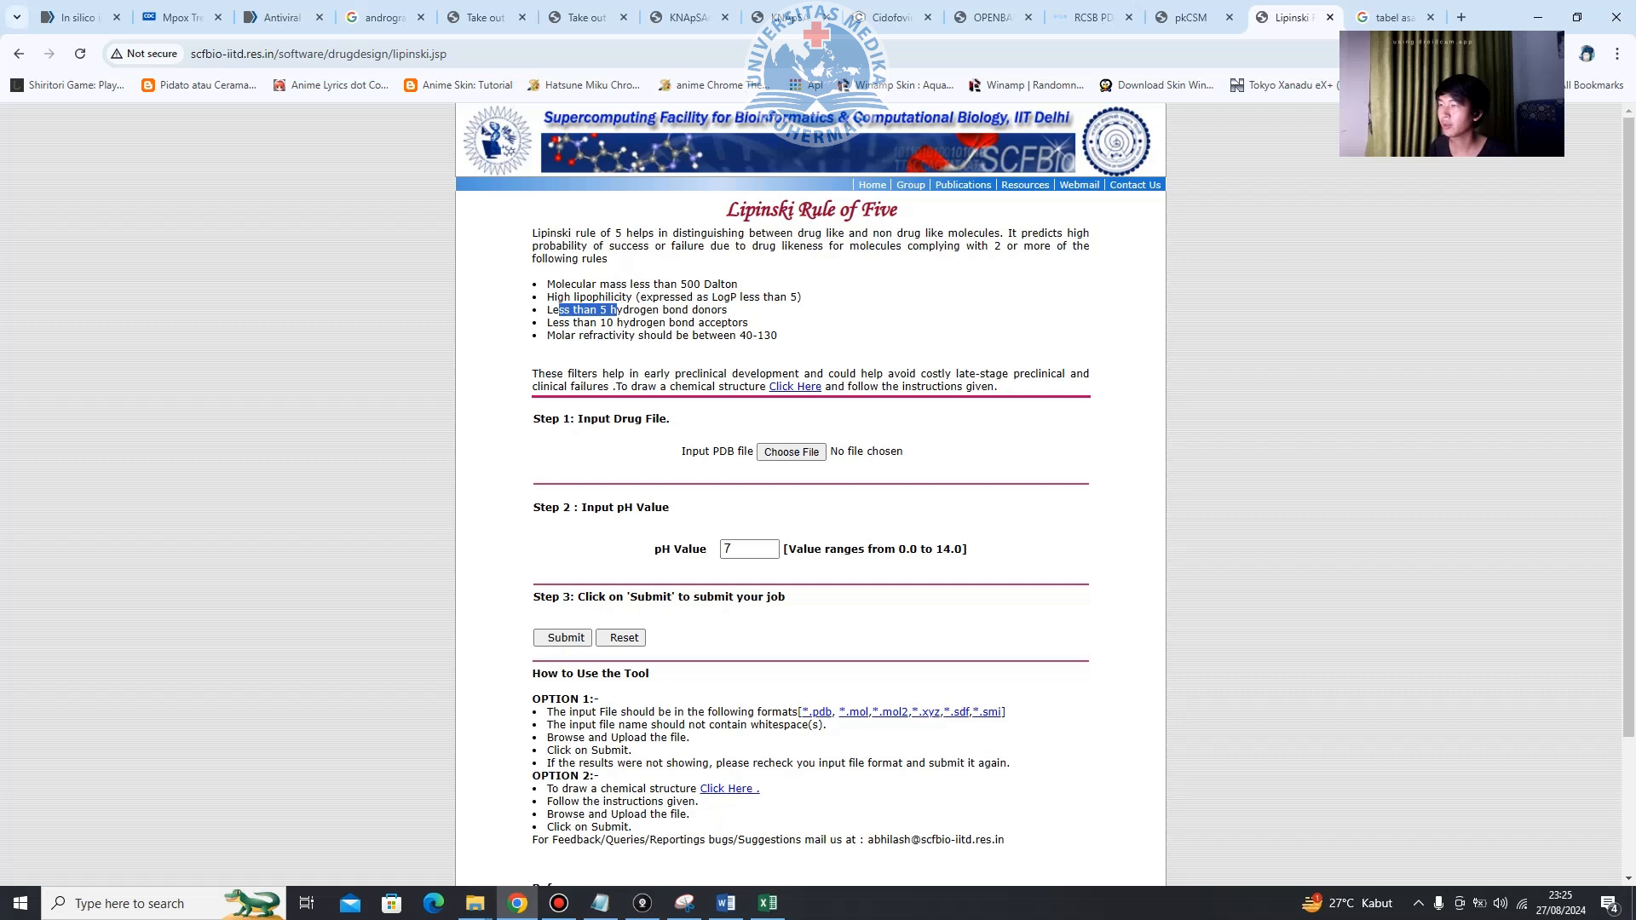
left_click(617, 312)
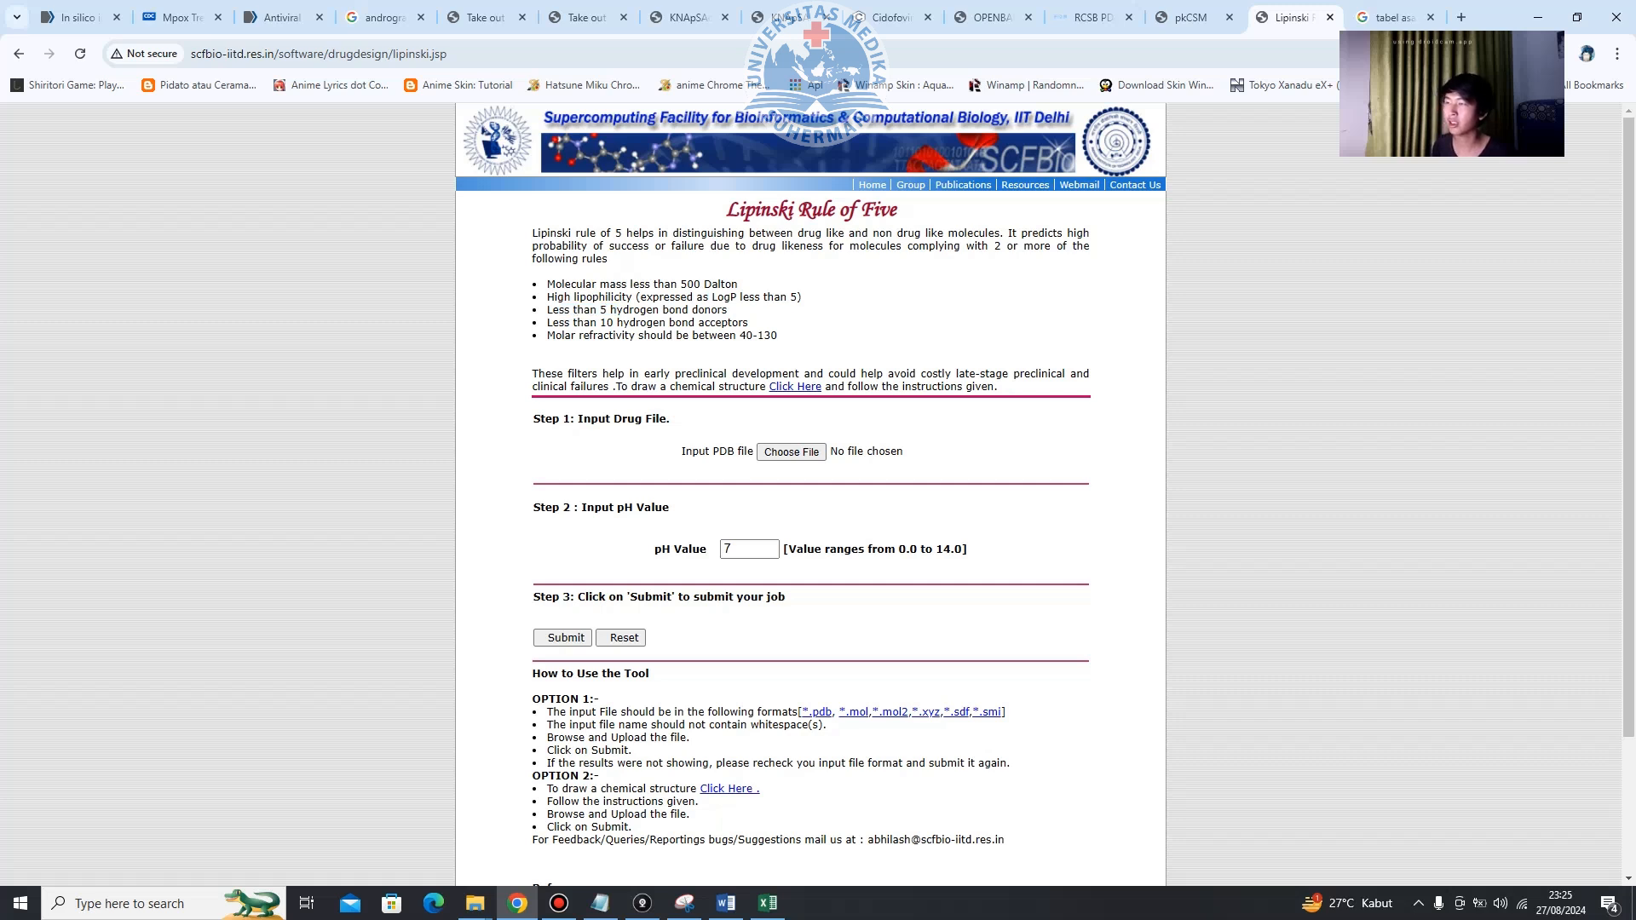
double_click(602, 310)
left_click_drag(599, 323, 617, 323)
left_click_drag(779, 337, 539, 276)
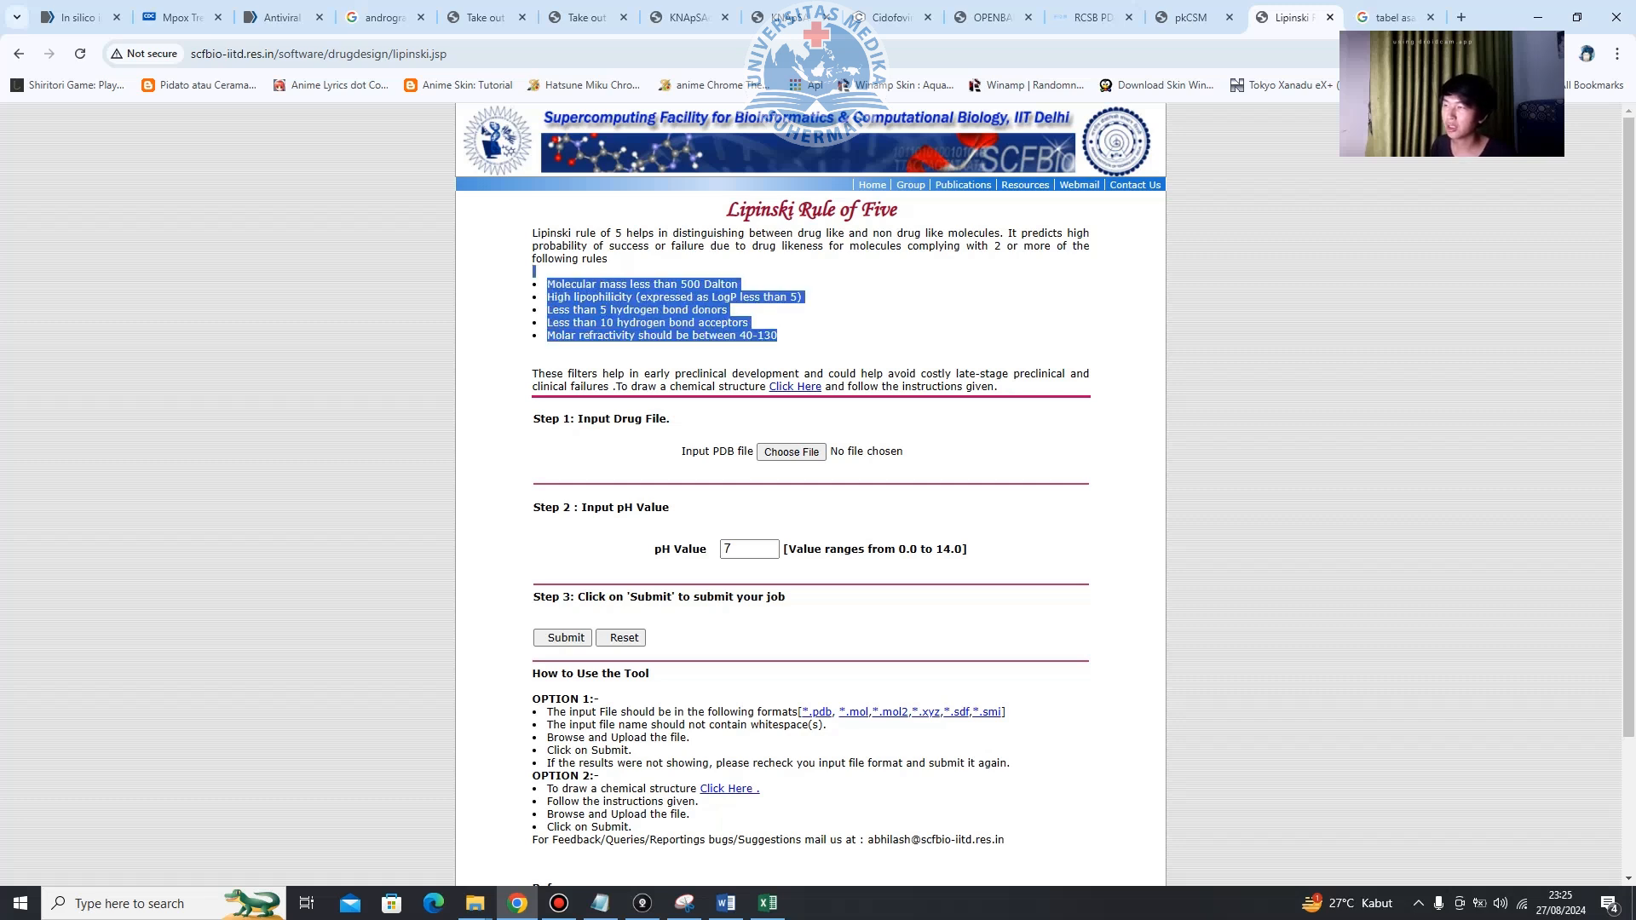
triple_click(604, 298)
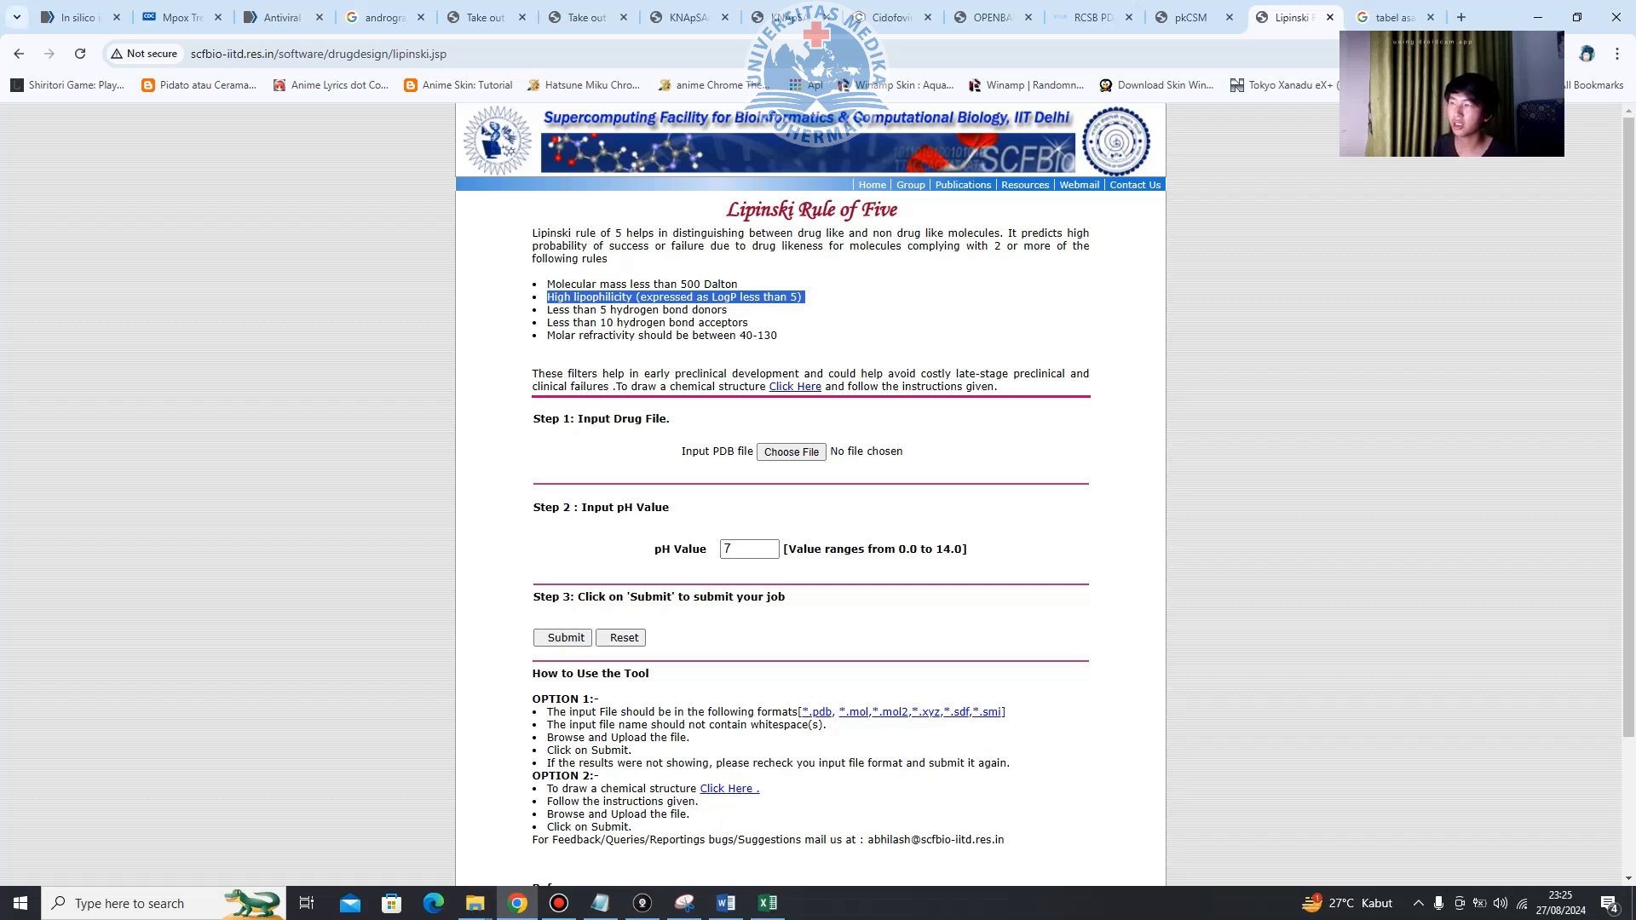
left_click(778, 335)
left_click_drag(778, 335, 547, 284)
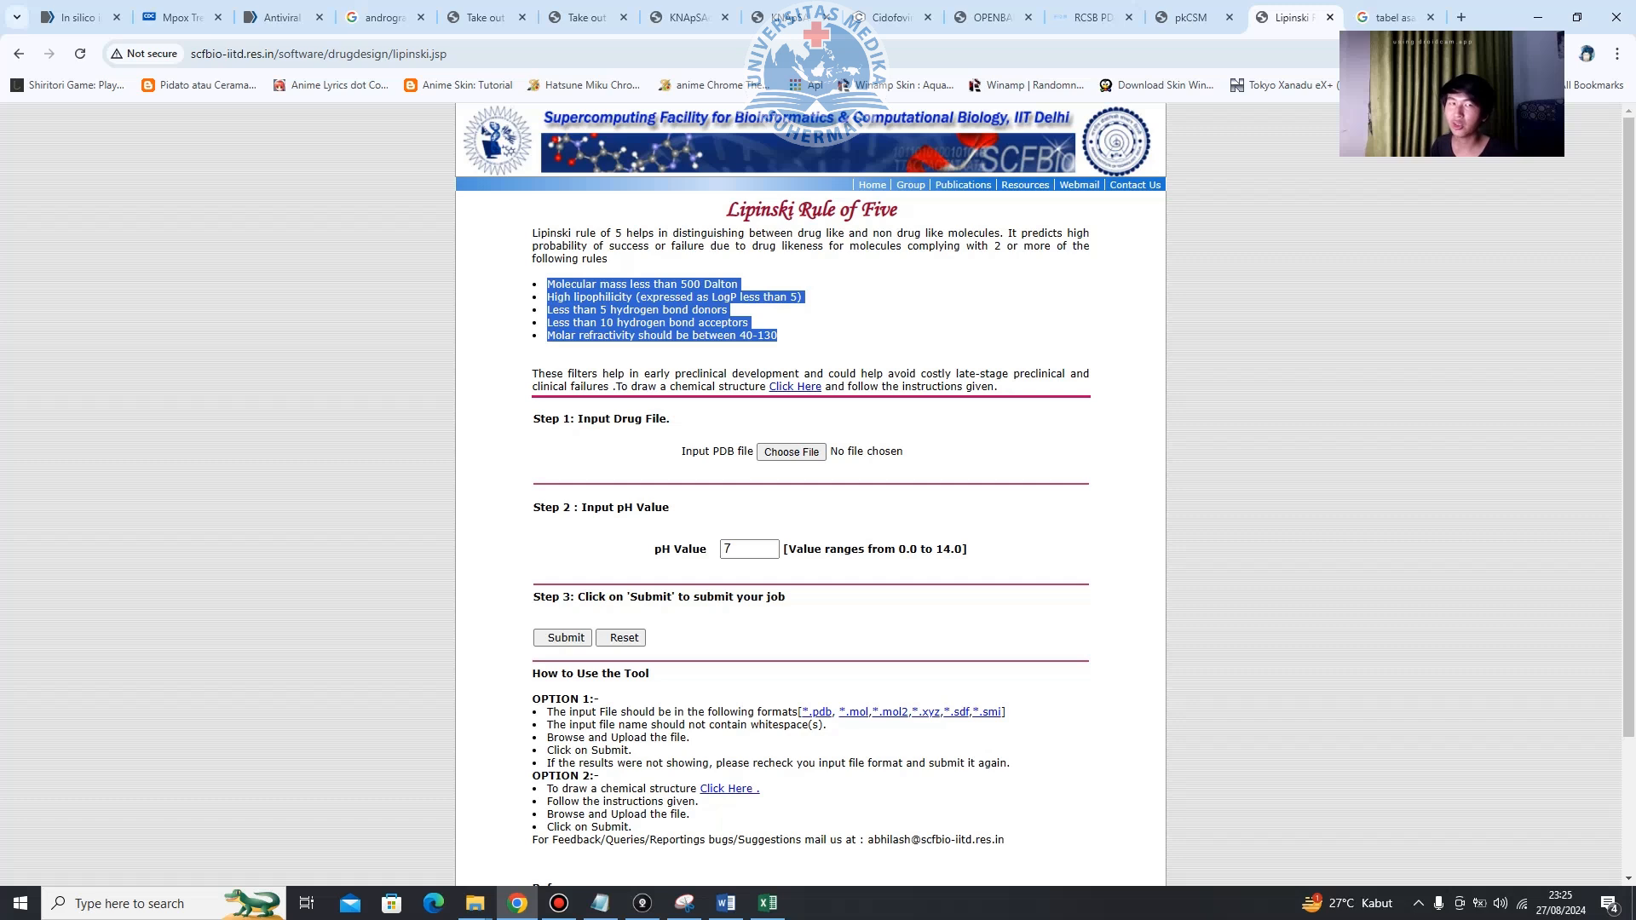
left_click(532, 357)
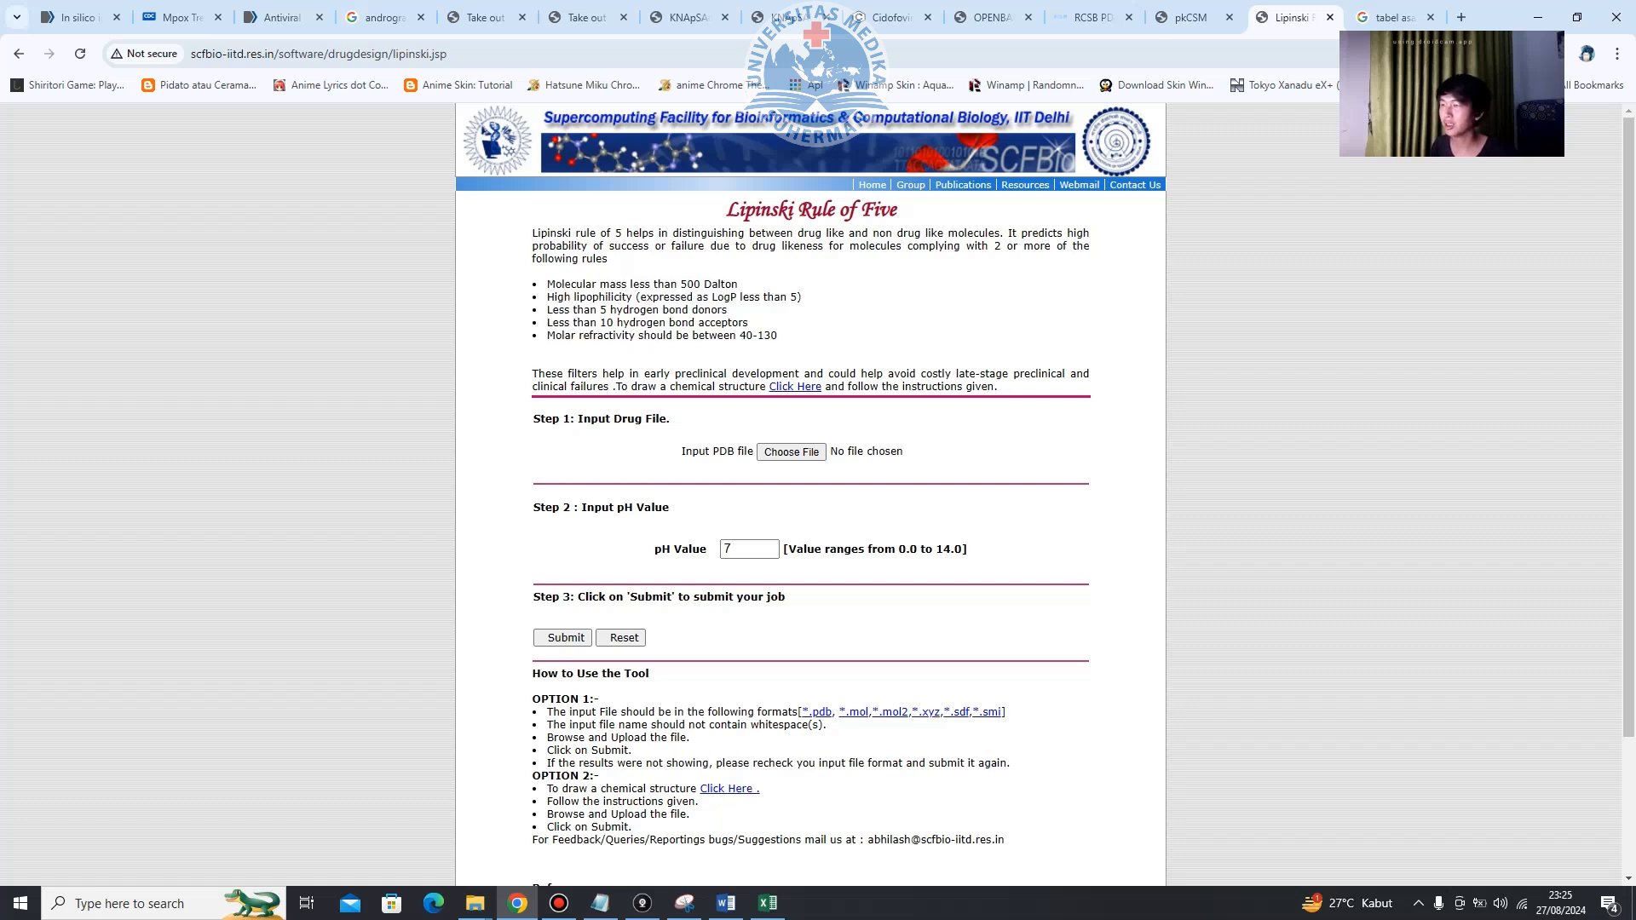
Check the drug file input and the usage notes for the file formats that the Lipinski tool accepts.
left_click_drag(686, 452, 738, 452)
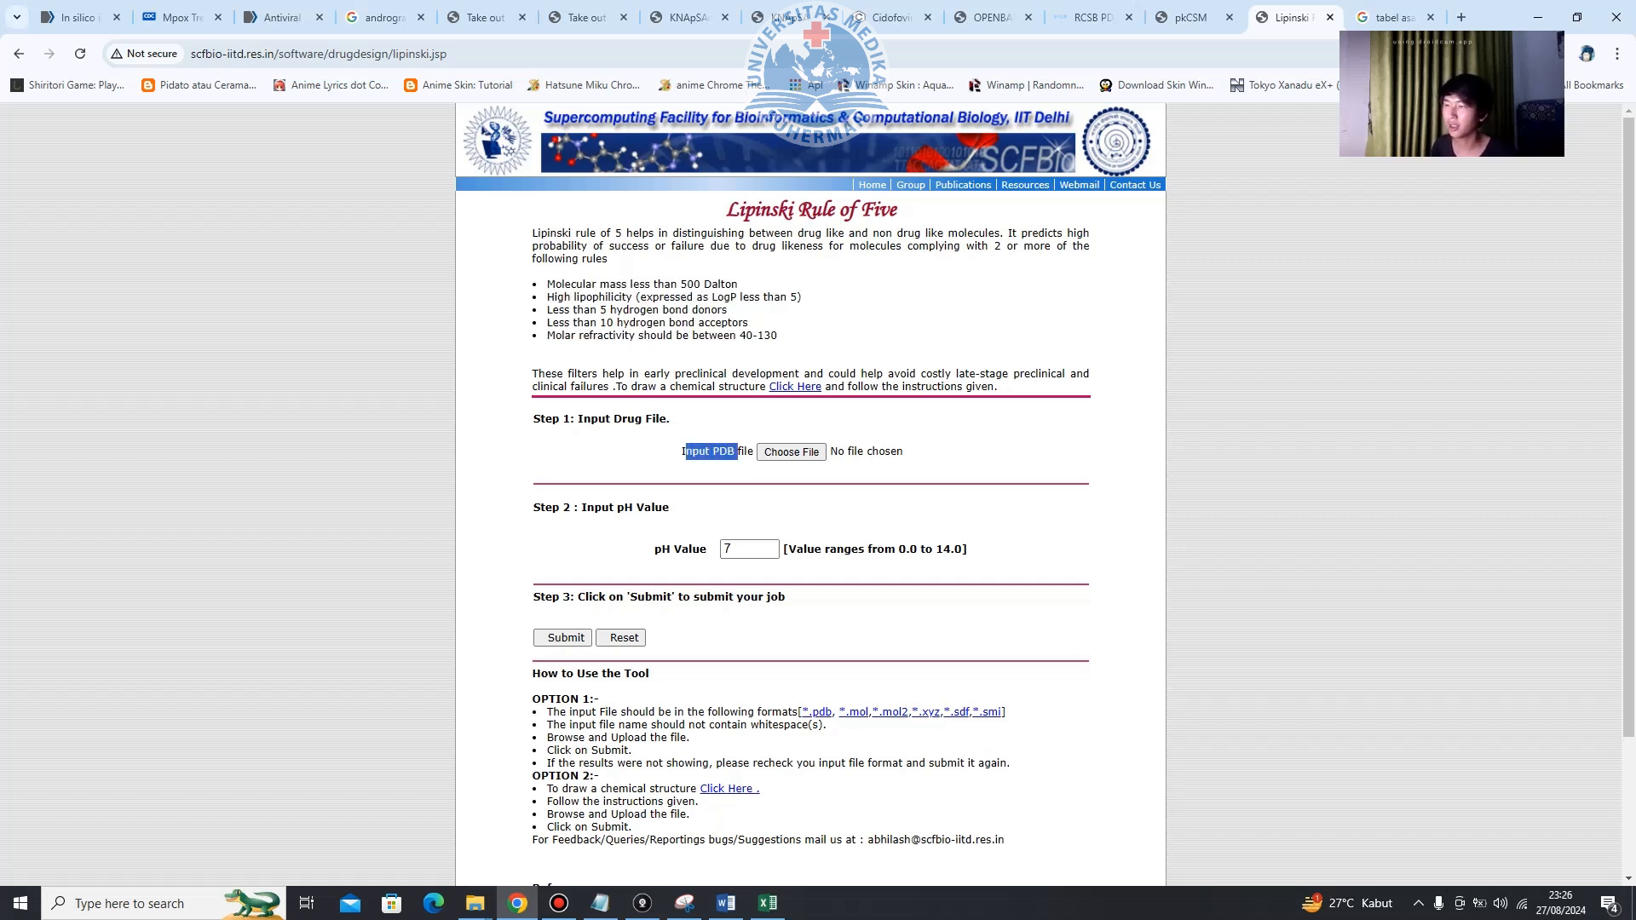
left_click(791, 452)
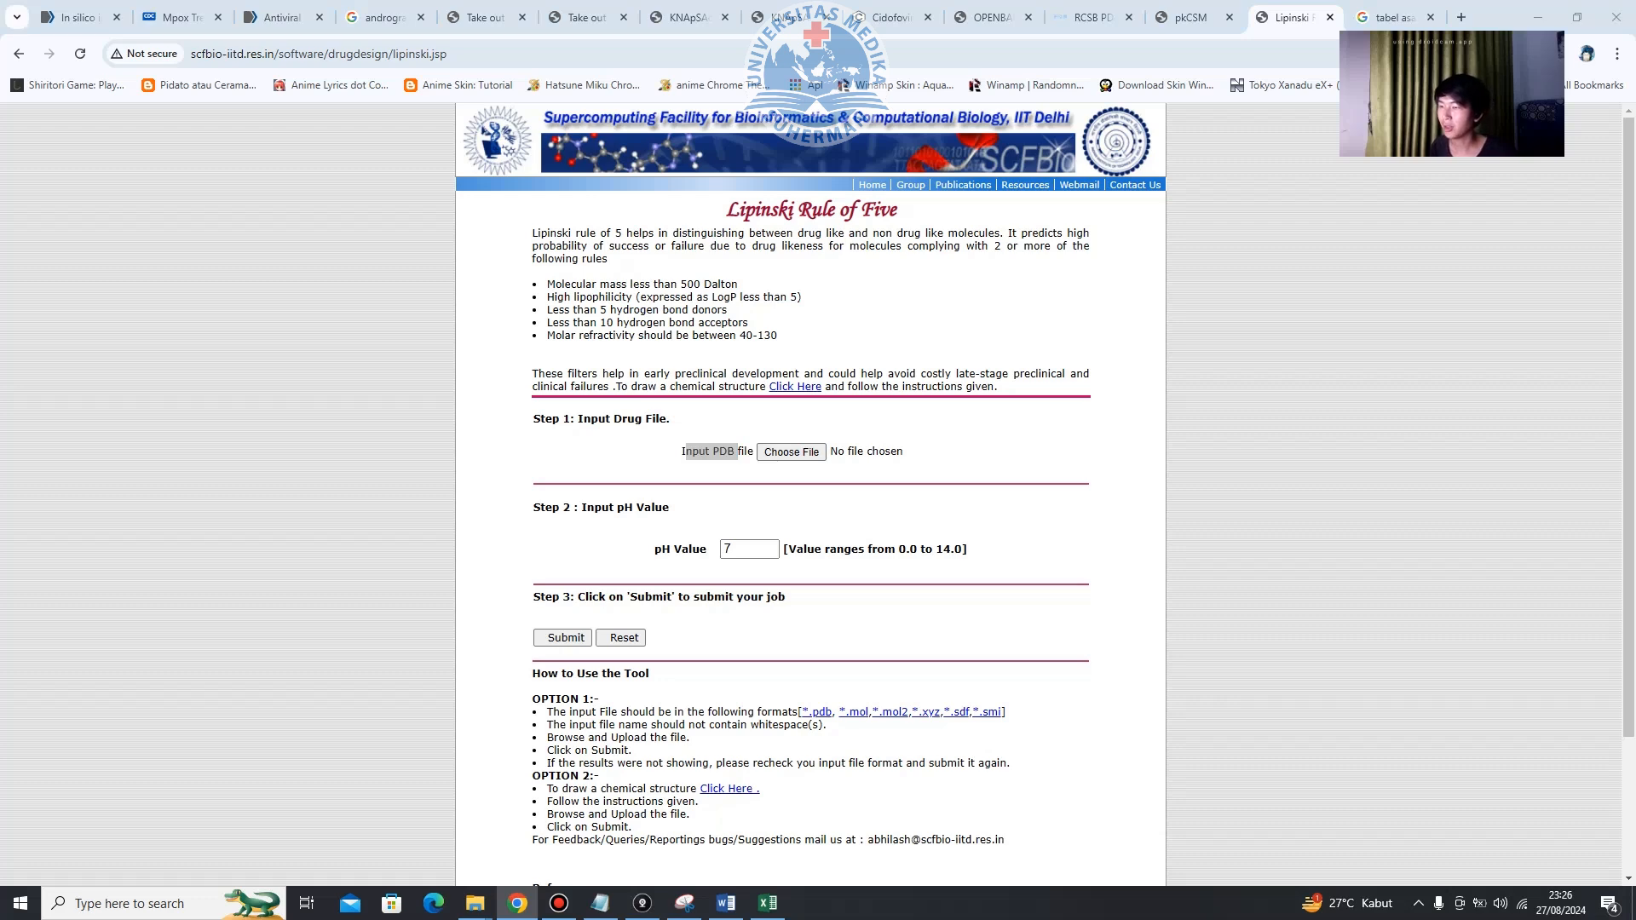
left_click(984, 157)
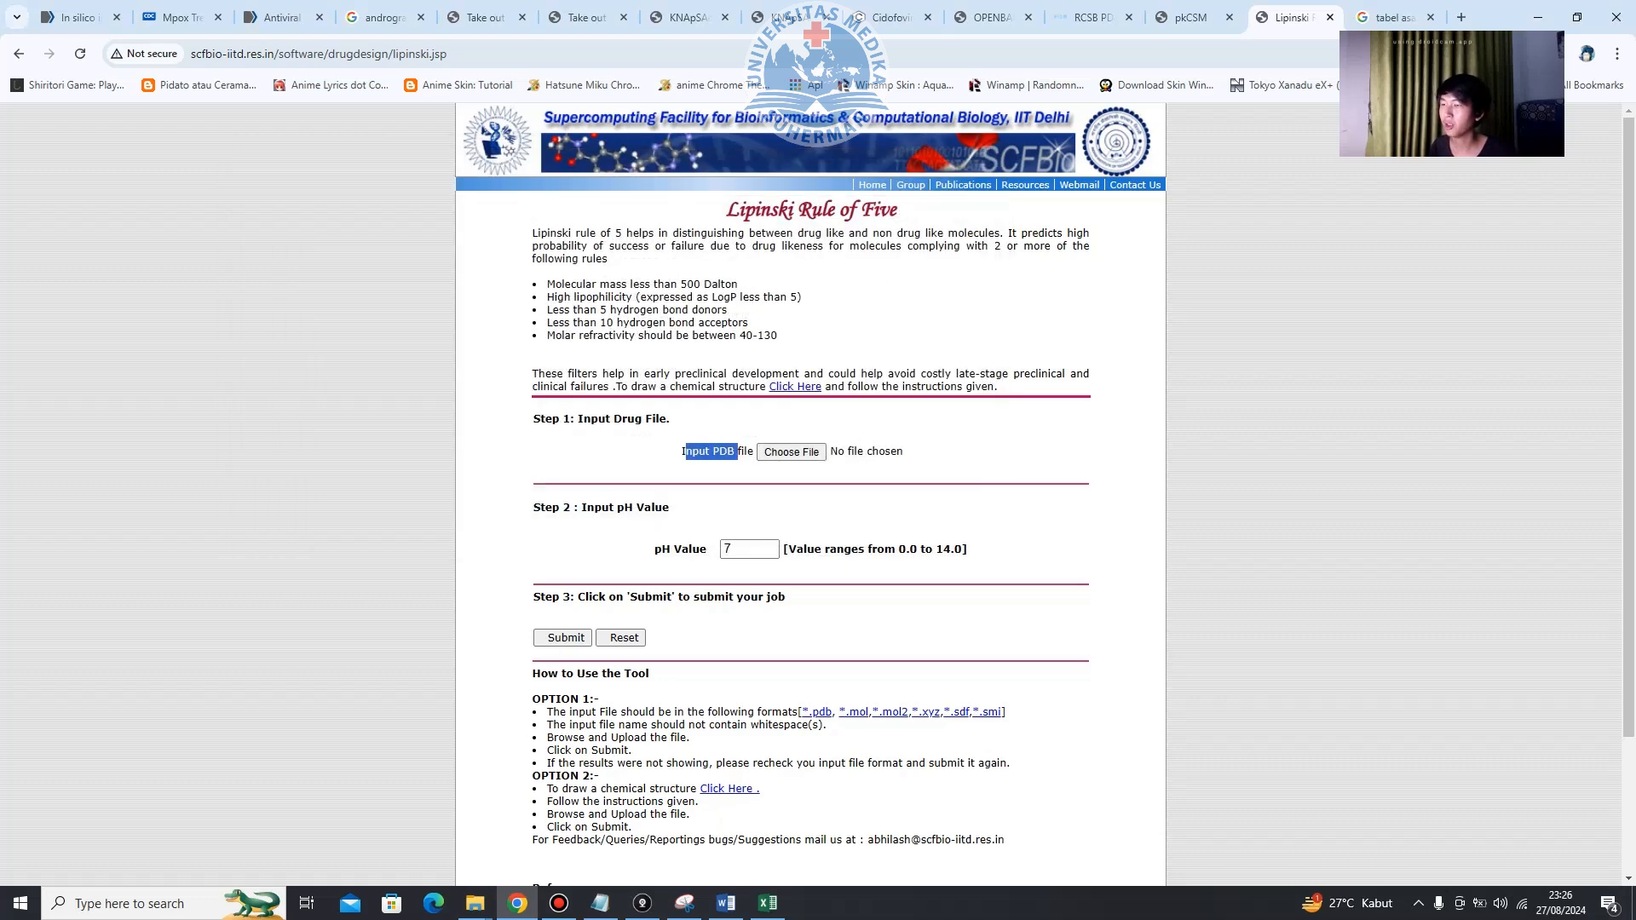
scroll(895, 426, "down", 3)
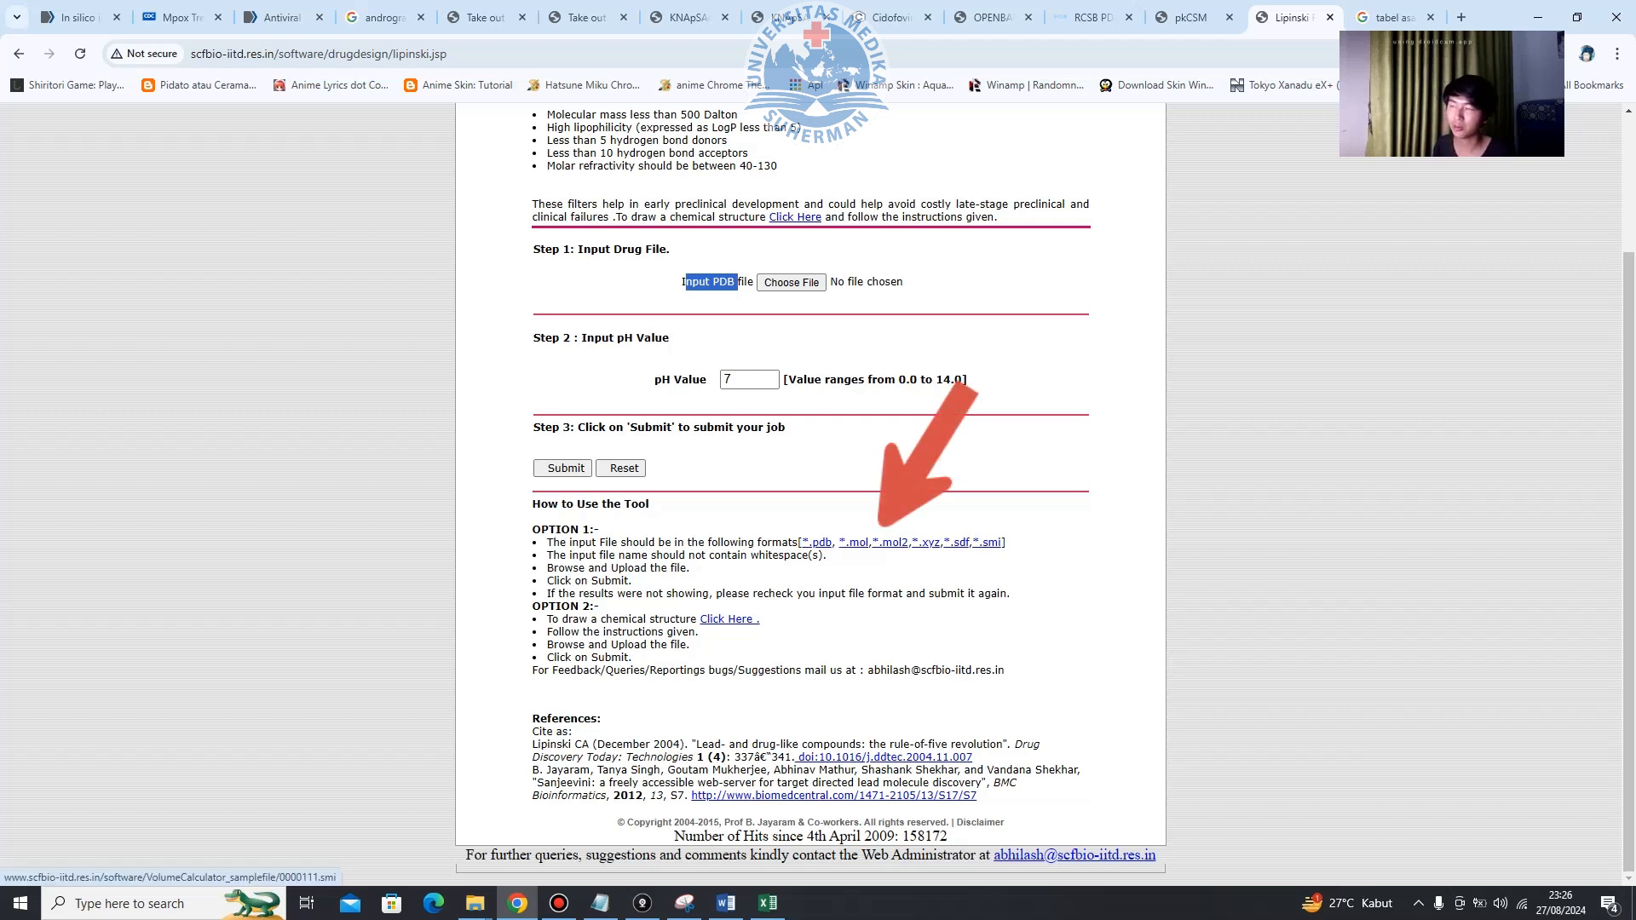
scroll(988, 542, "up", 2)
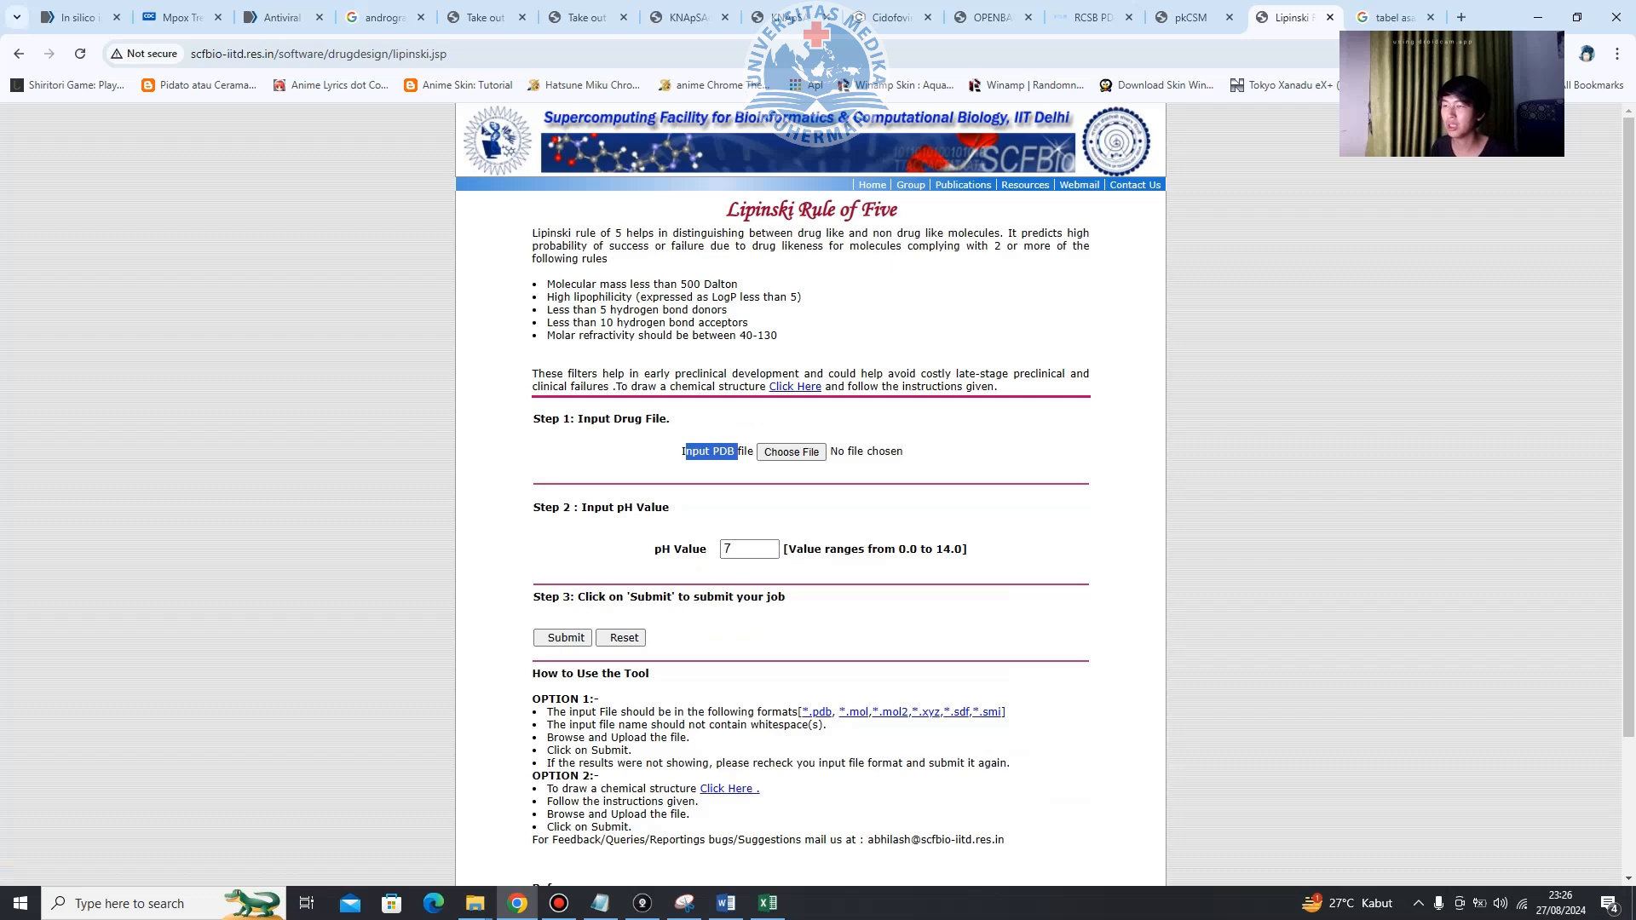
Load Andrographolide.sdf from the sdf folder of senyawa tanaman in the Desktop docking project and submit the Lipinski job at pH 7.
left_click(791, 453)
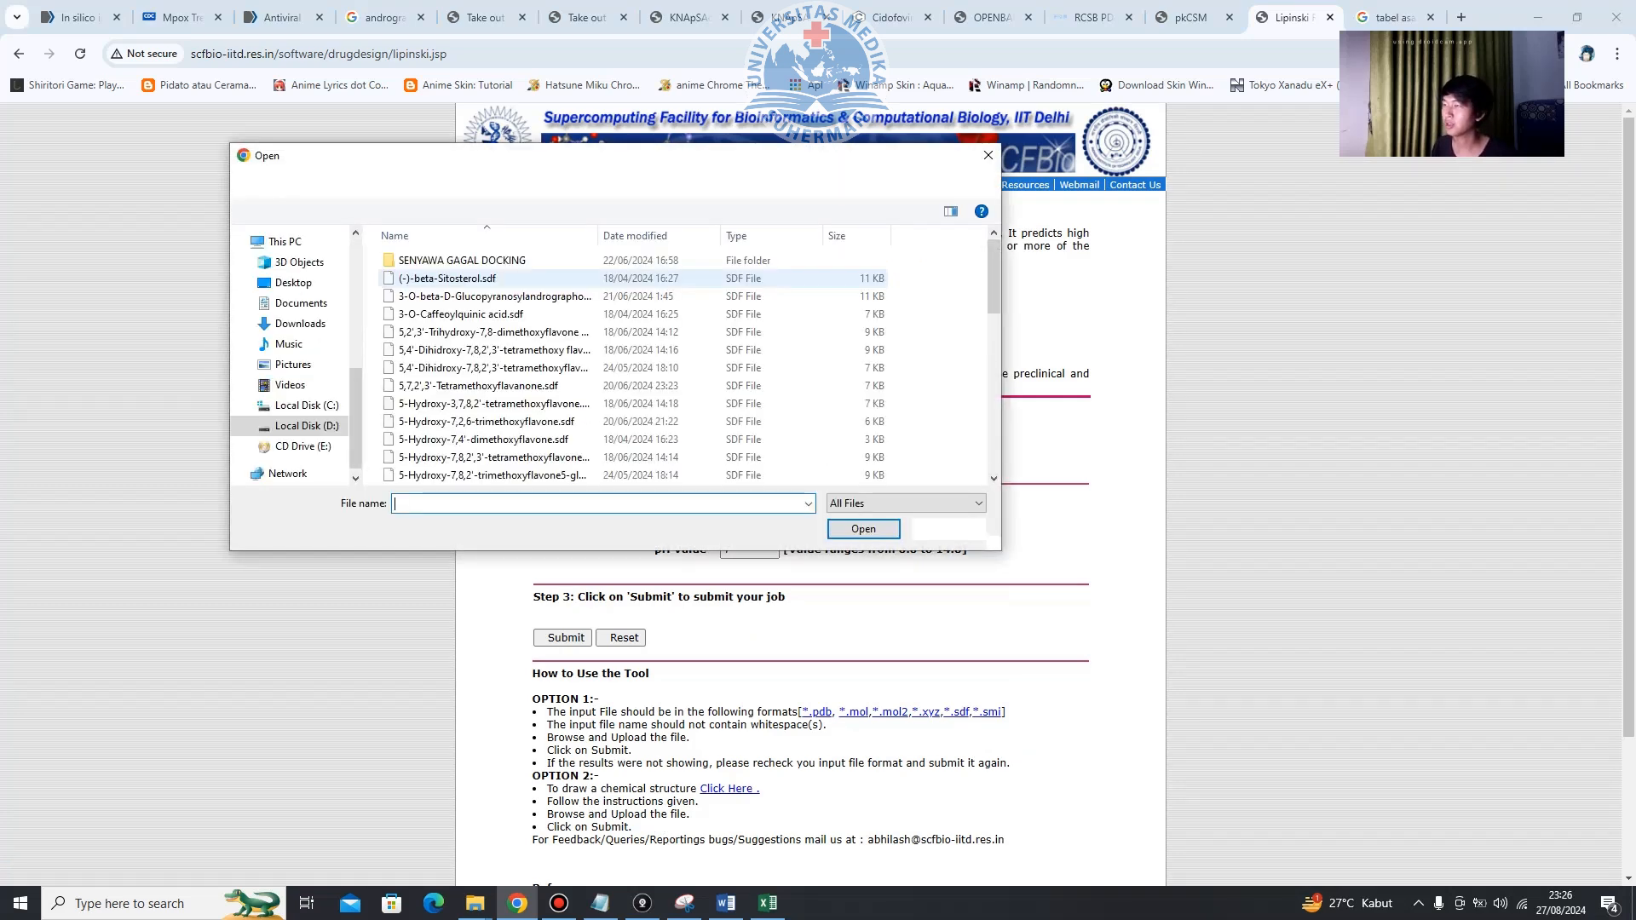
left_click(293, 282)
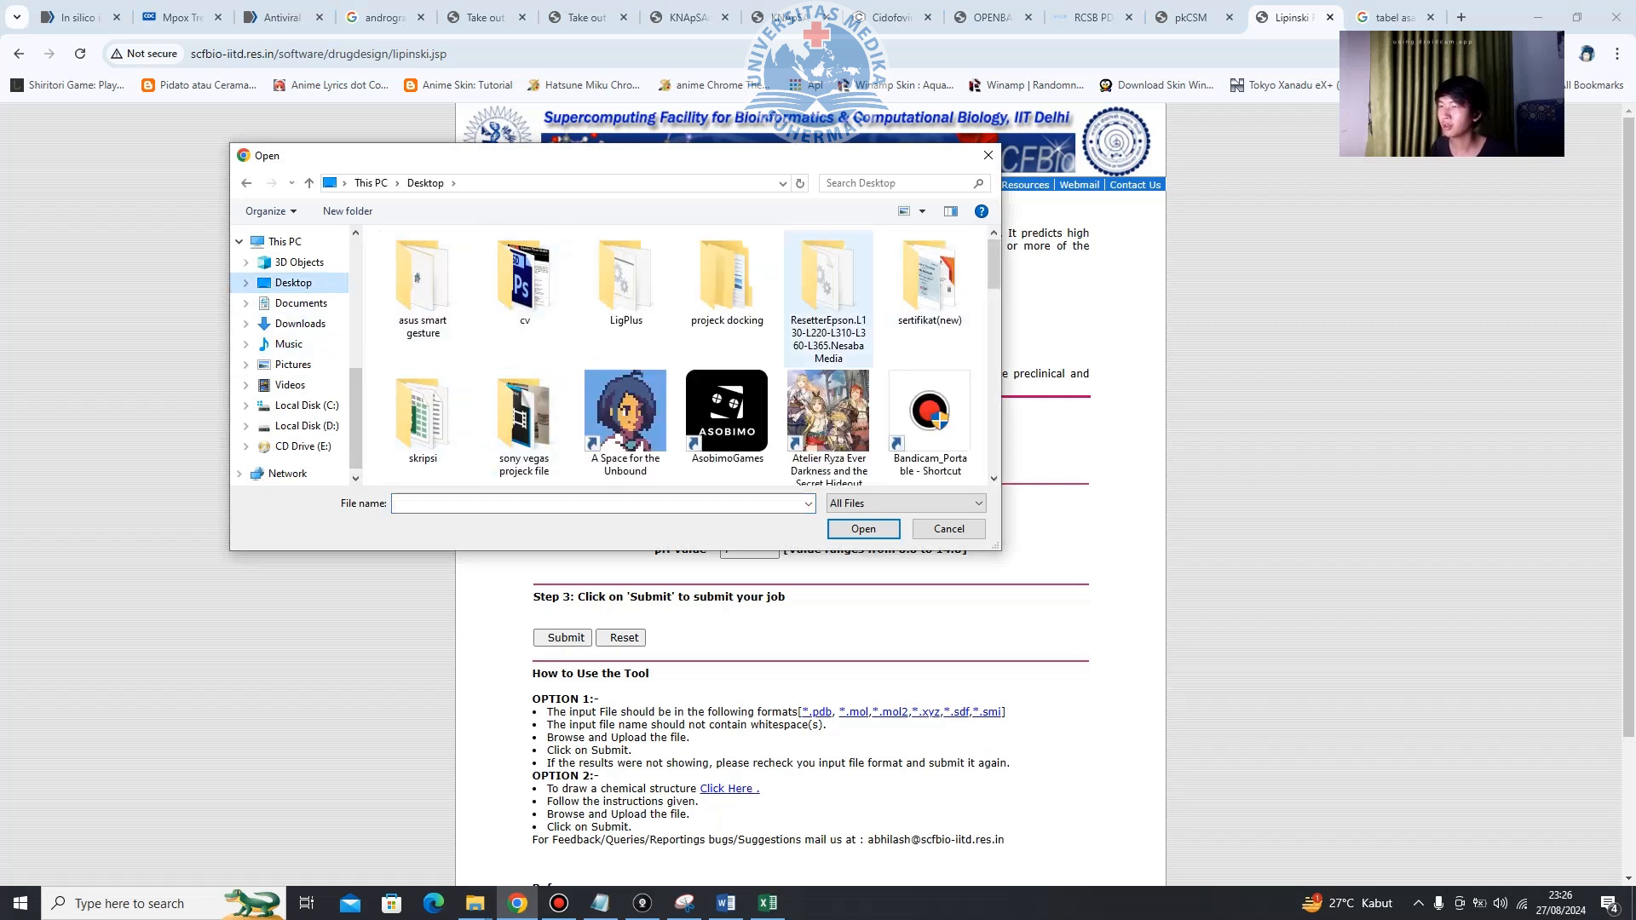
double_click(726, 281)
left_click(727, 280)
double_click(727, 260)
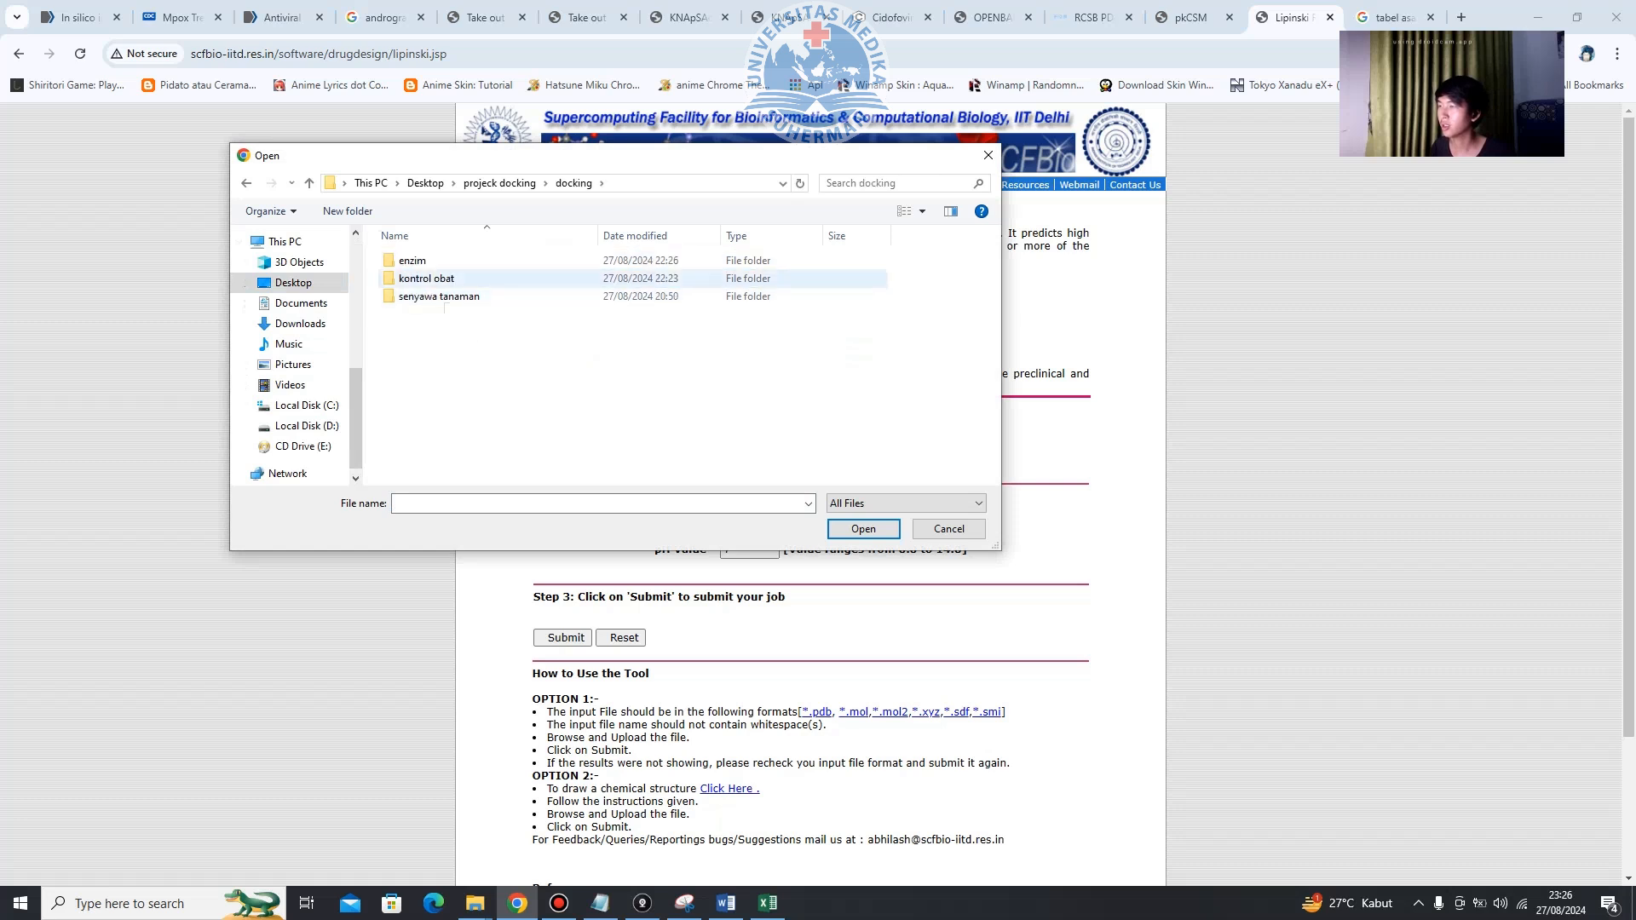
double_click(727, 295)
left_click(727, 278)
double_click(727, 278)
left_click(727, 260)
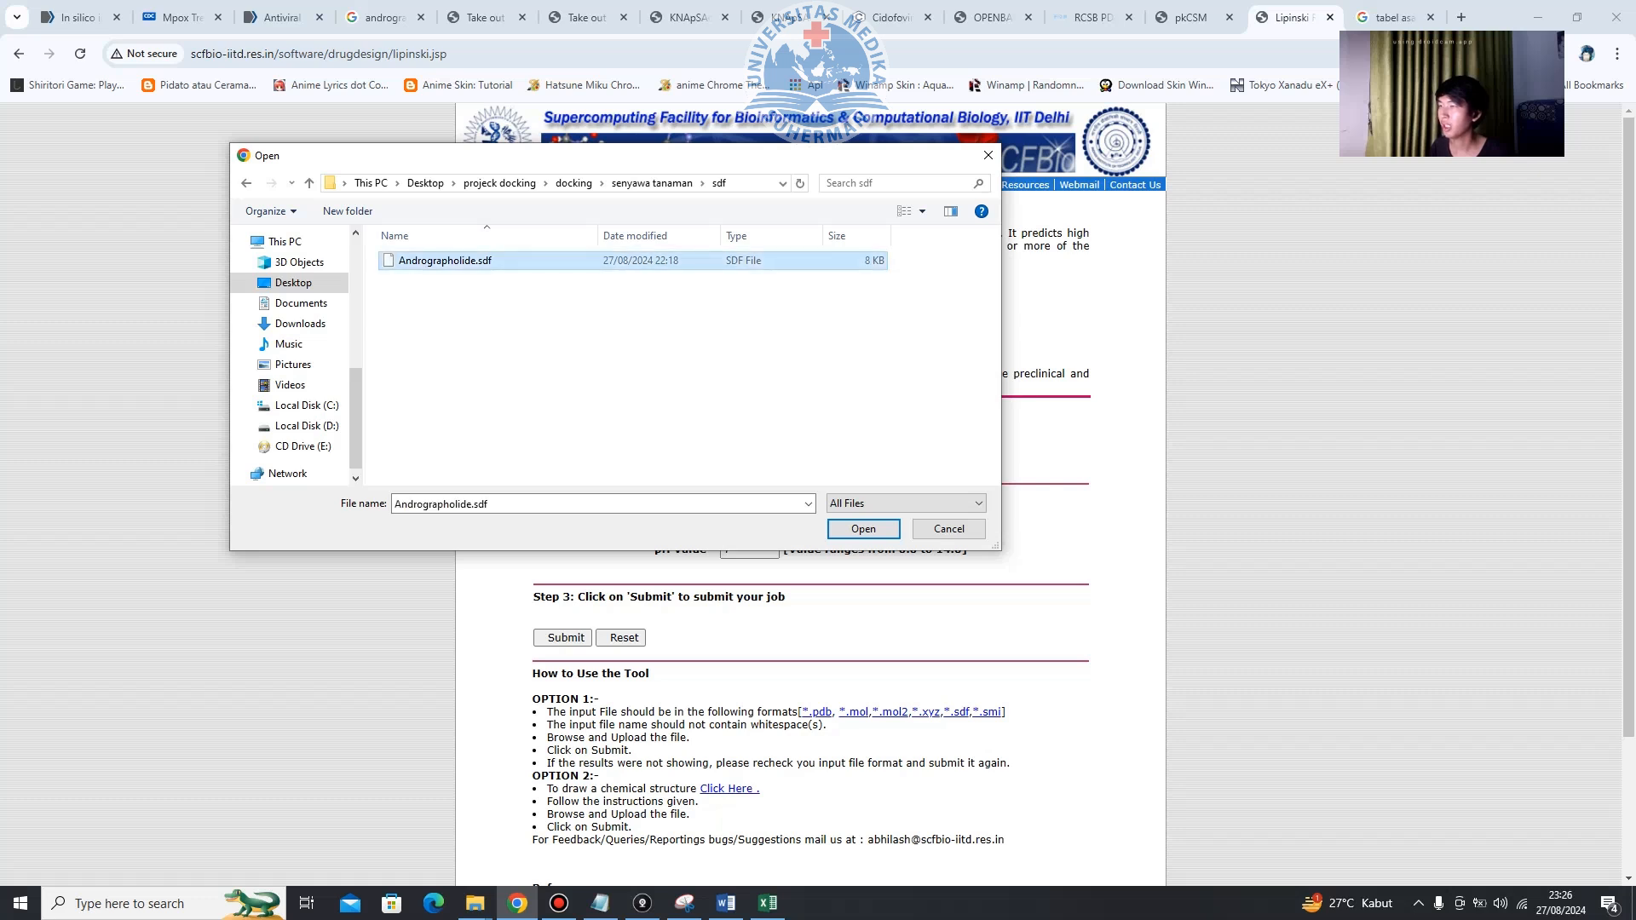
left_click(863, 529)
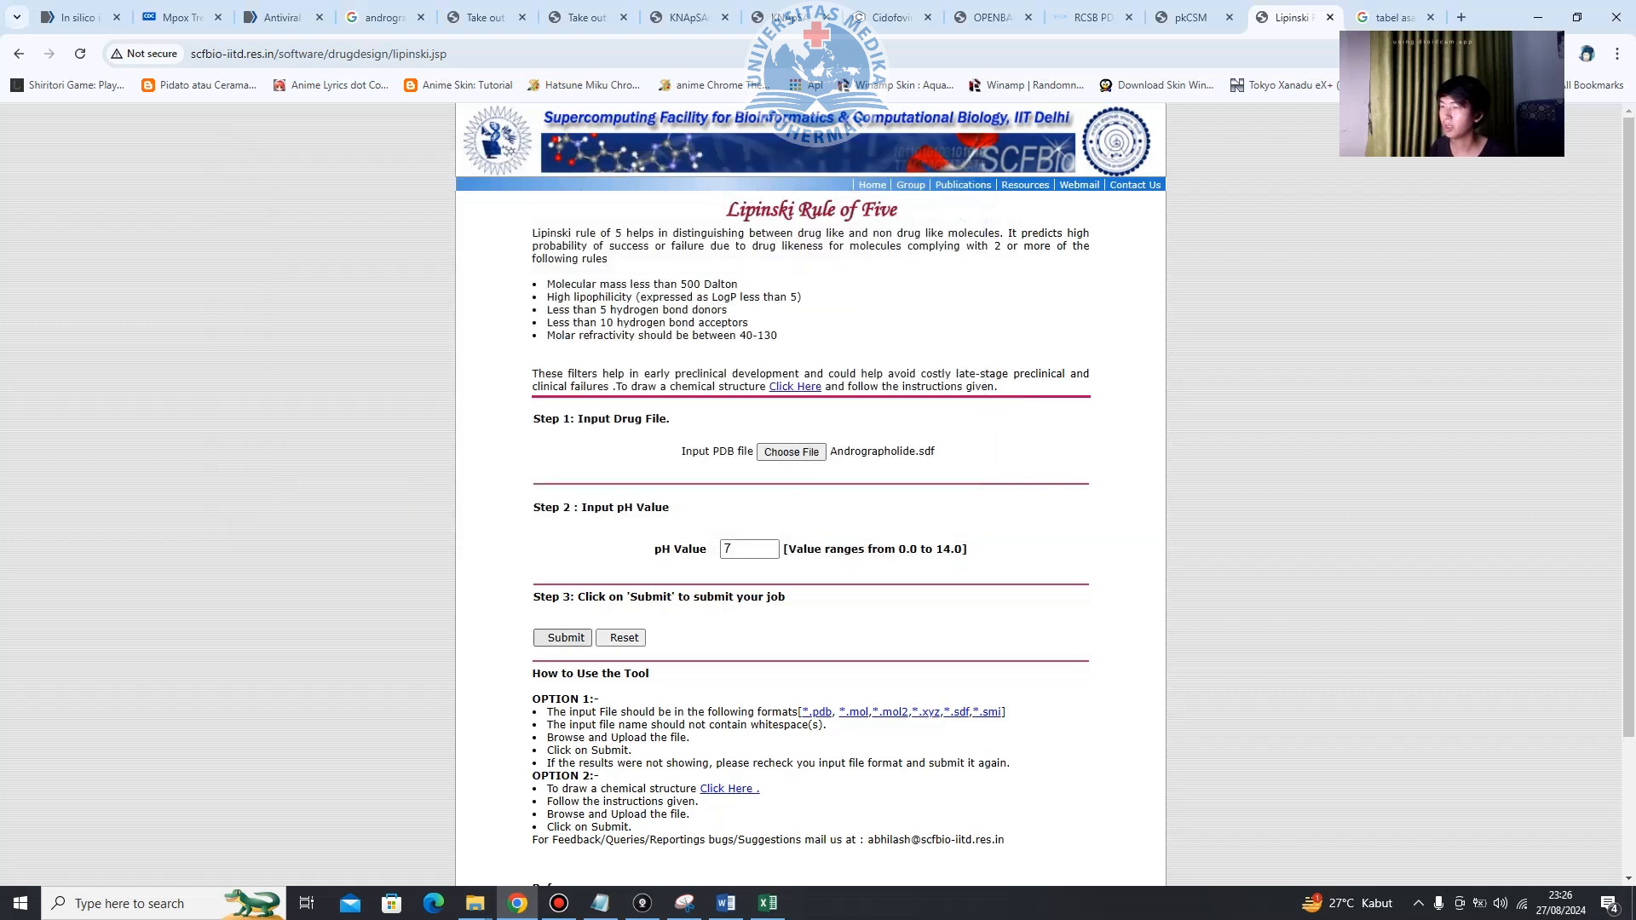
left_click(562, 637)
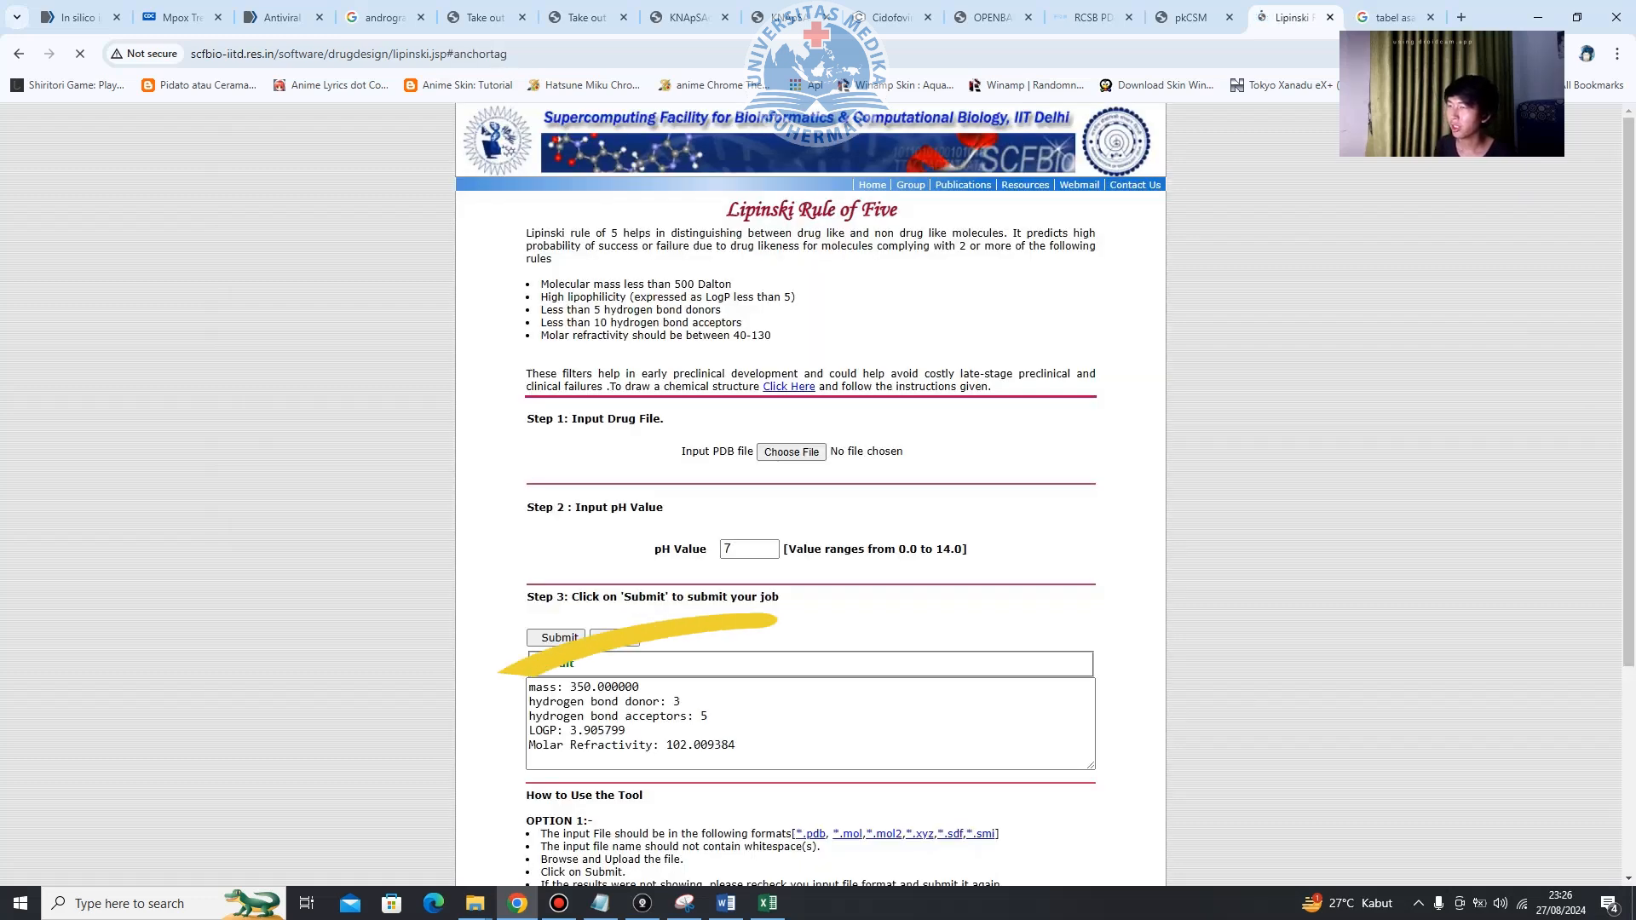
scroll(809, 494, "down", 2)
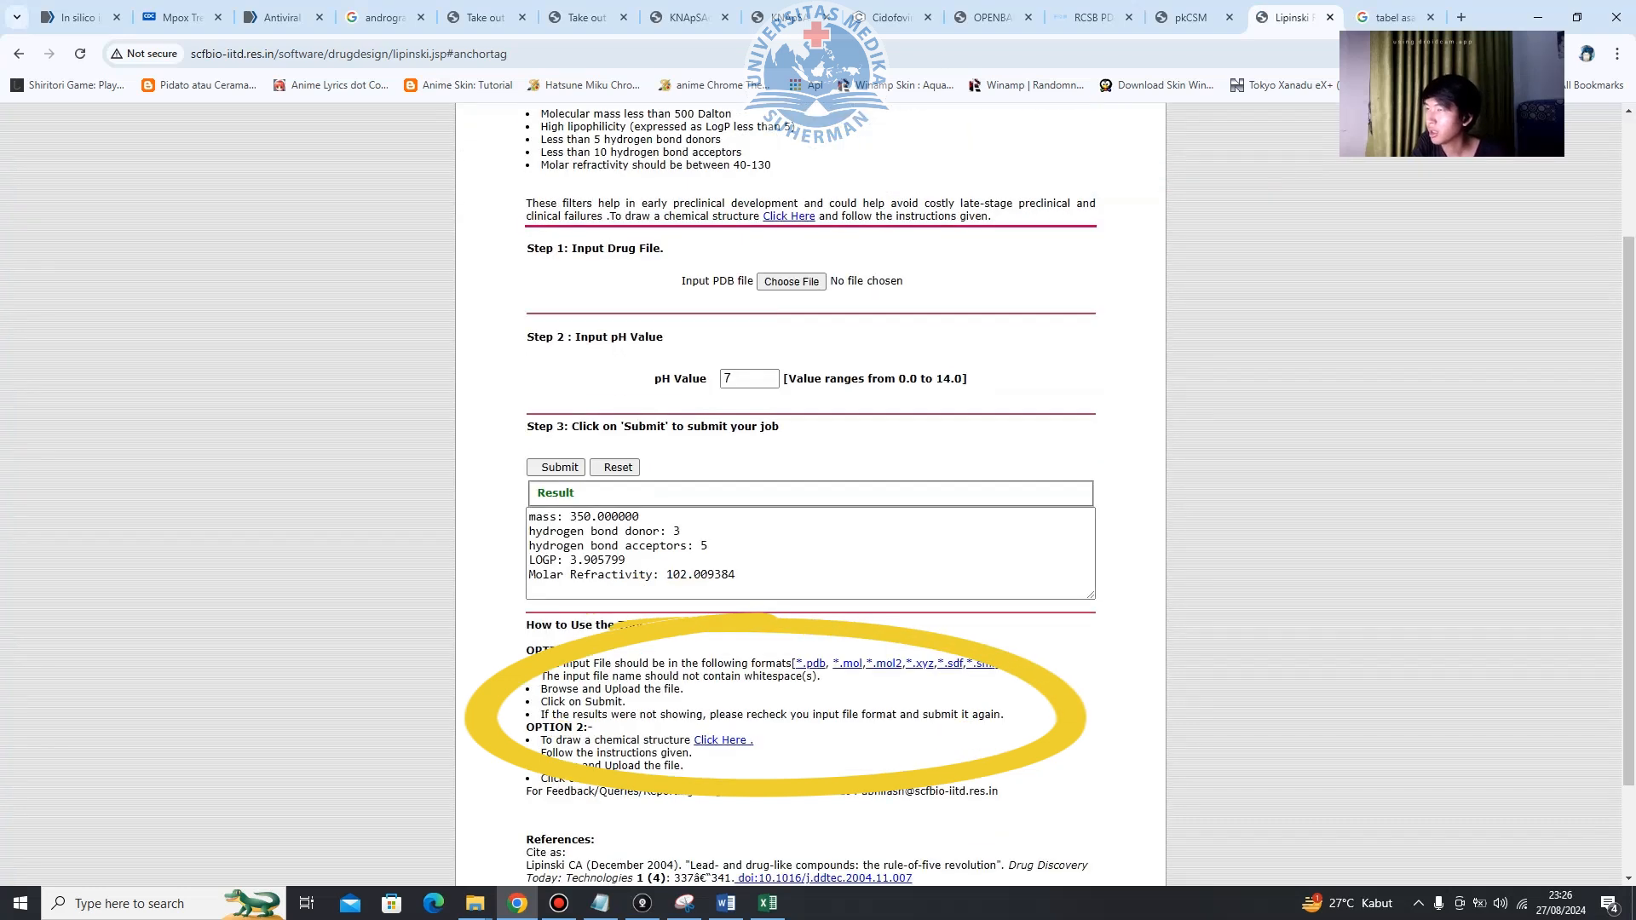
Compare andrographolide's mass, hydrogen bond, LogP and molar refractivity results with the Lipinski criteria listed on the page.
scroll(809, 494, "up", 2)
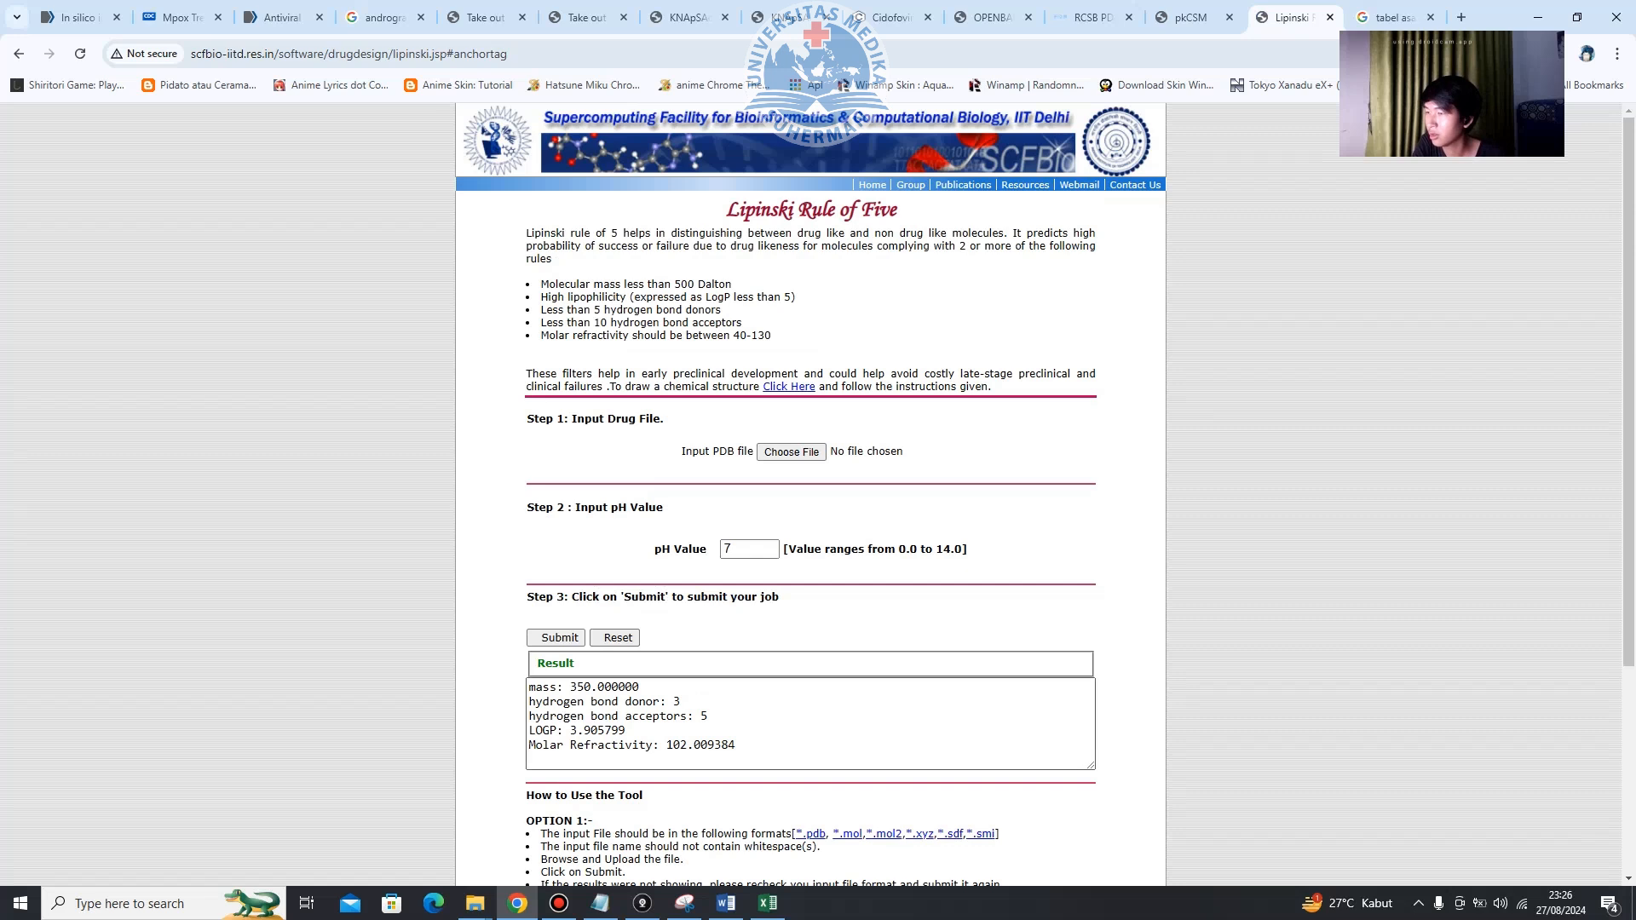
left_click_drag(571, 687, 590, 687)
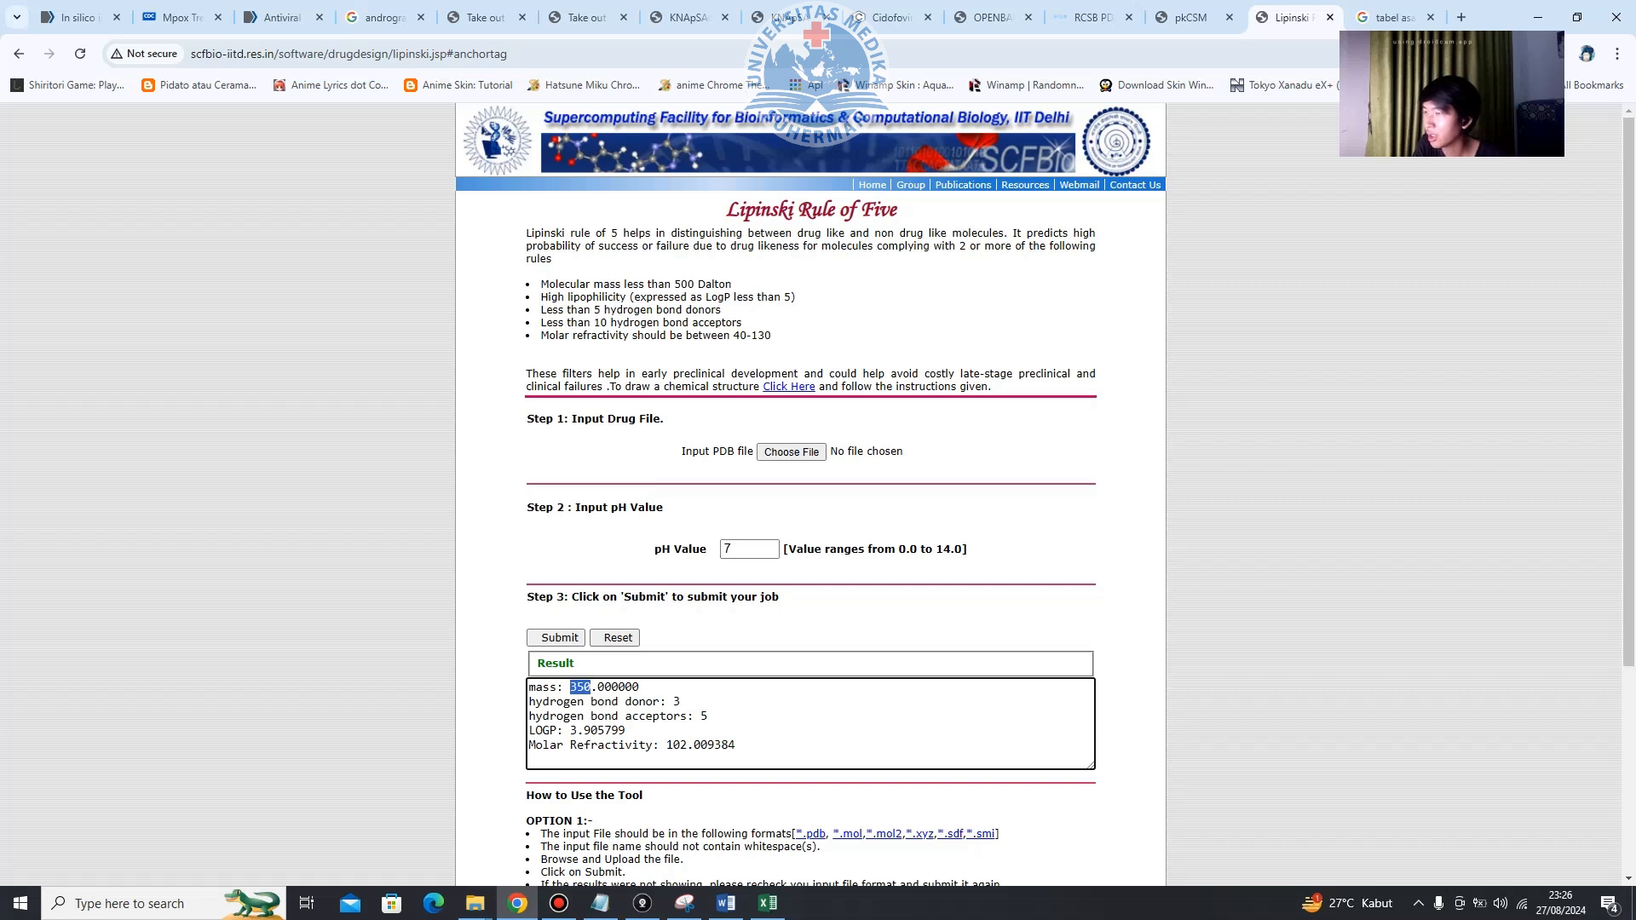
left_click_drag(667, 702, 701, 715)
left_click_drag(556, 730, 626, 731)
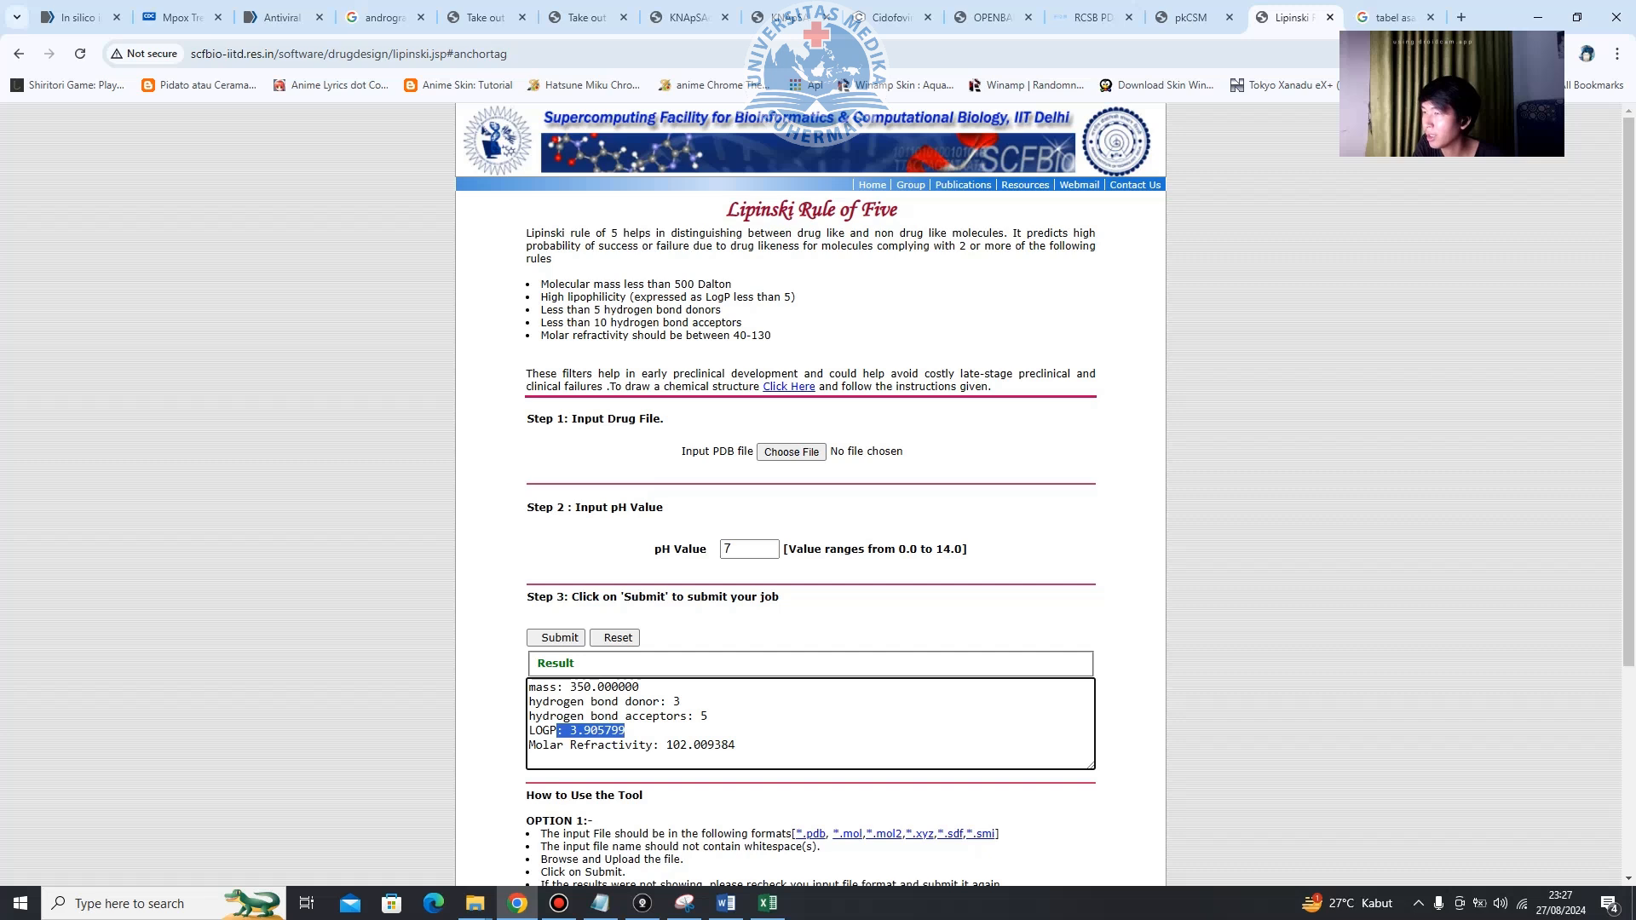
left_click_drag(570, 744, 667, 745)
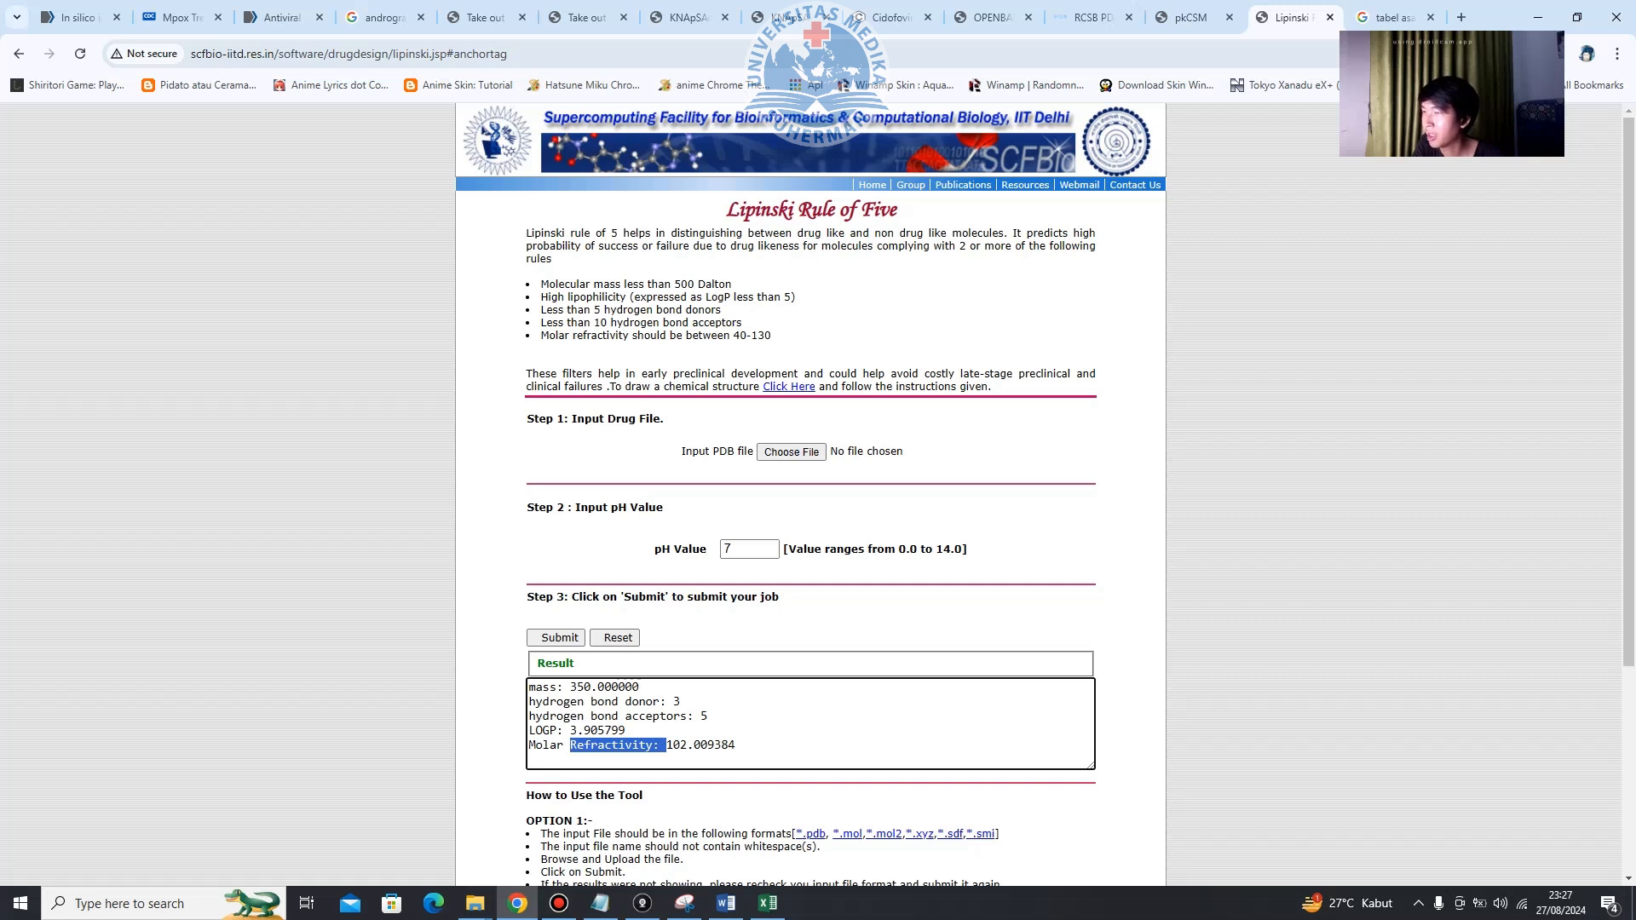
left_click_drag(733, 334, 771, 335)
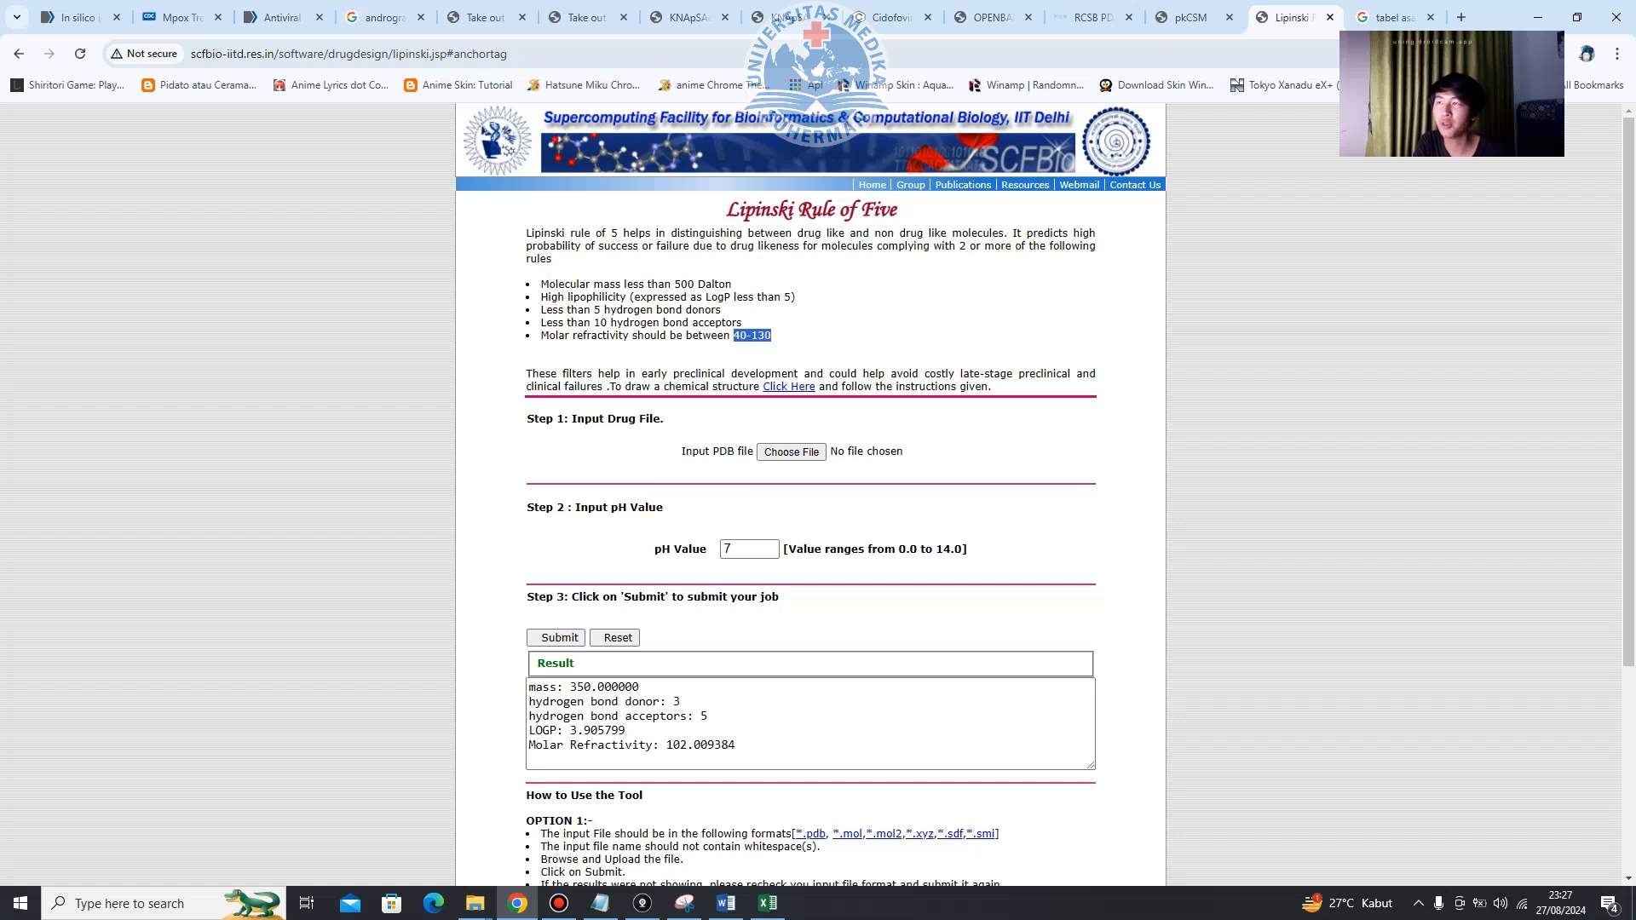
Review the pkCSM prediction table for andrographolide once more, and return to the Lipinski Rule of Five results.
left_click(1189, 17)
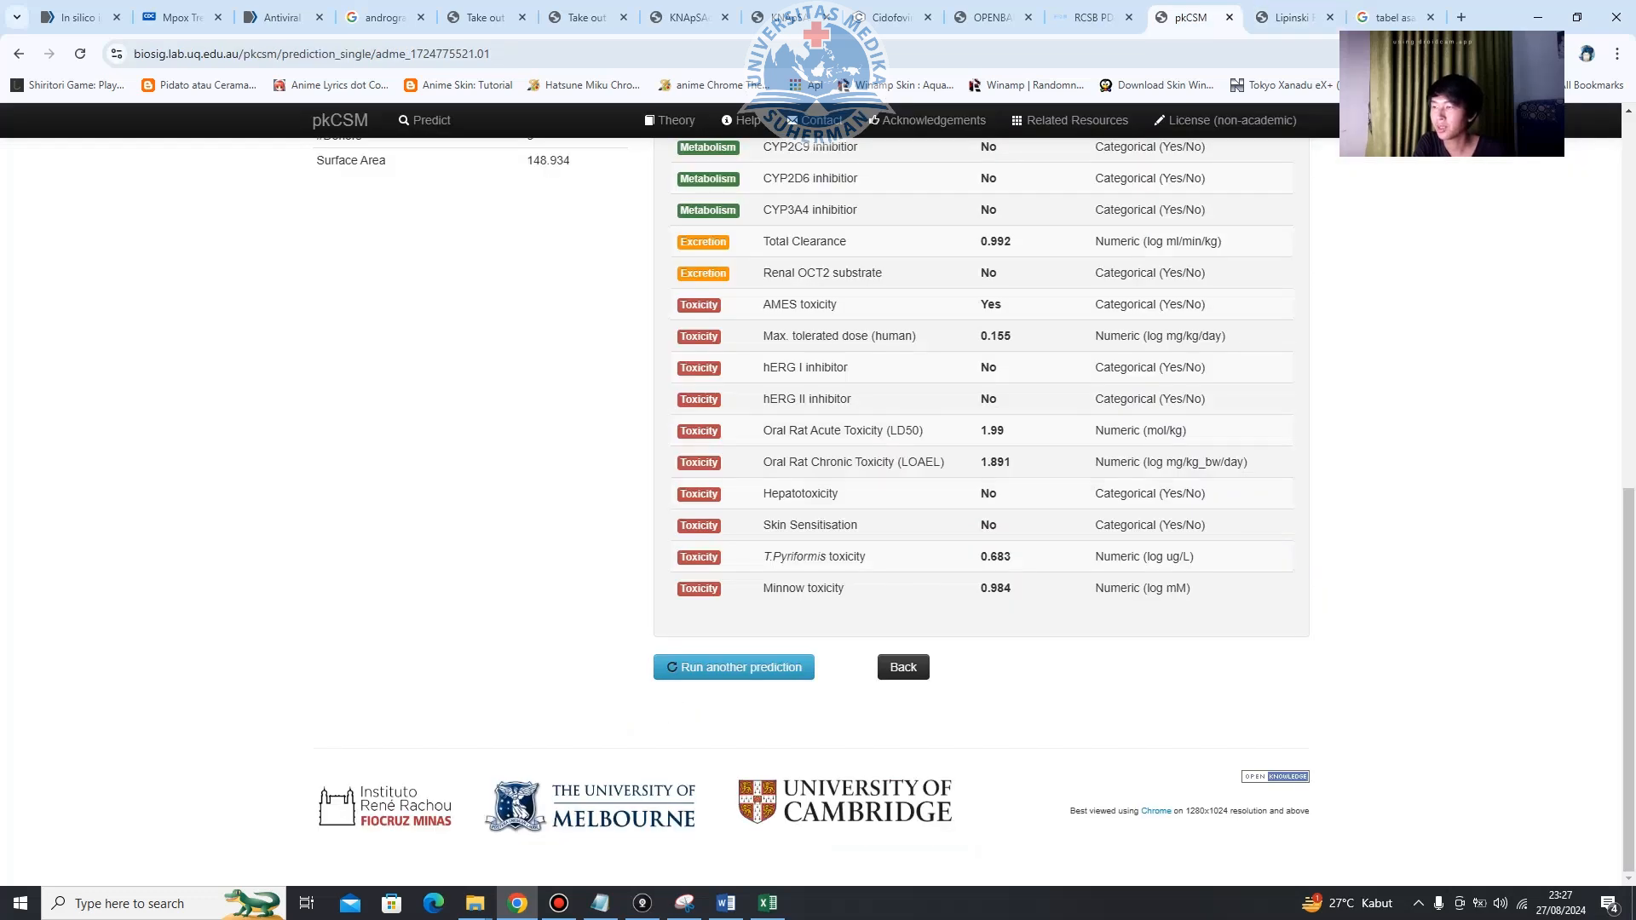
scroll(818, 511, "up", 8)
scroll(818, 511, "down", 8)
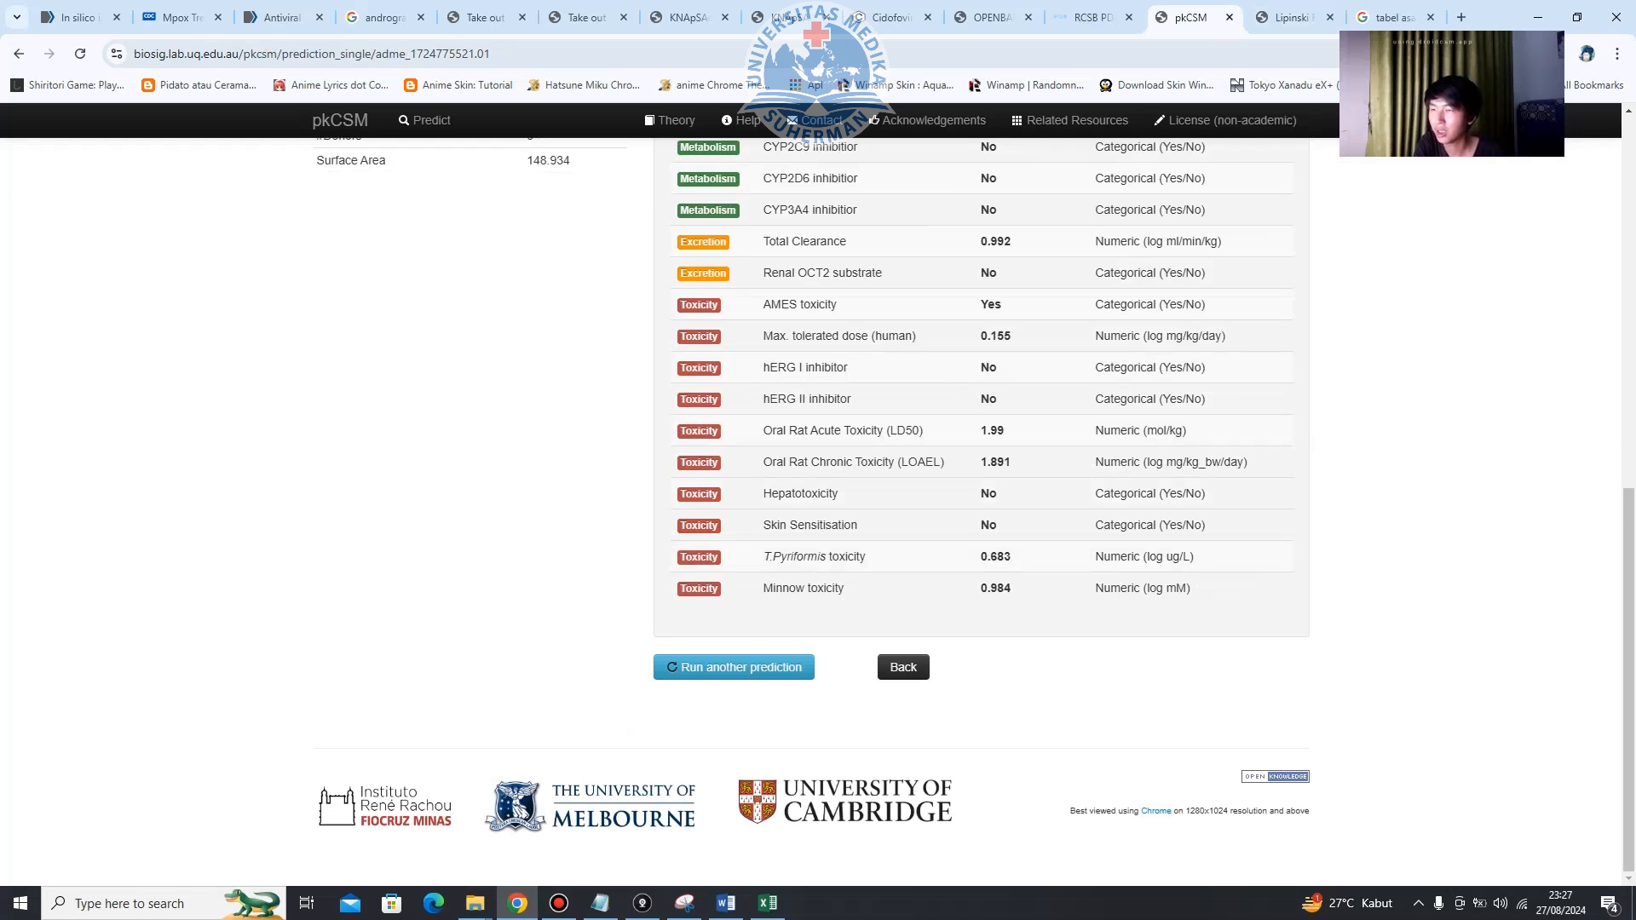
left_click(1294, 17)
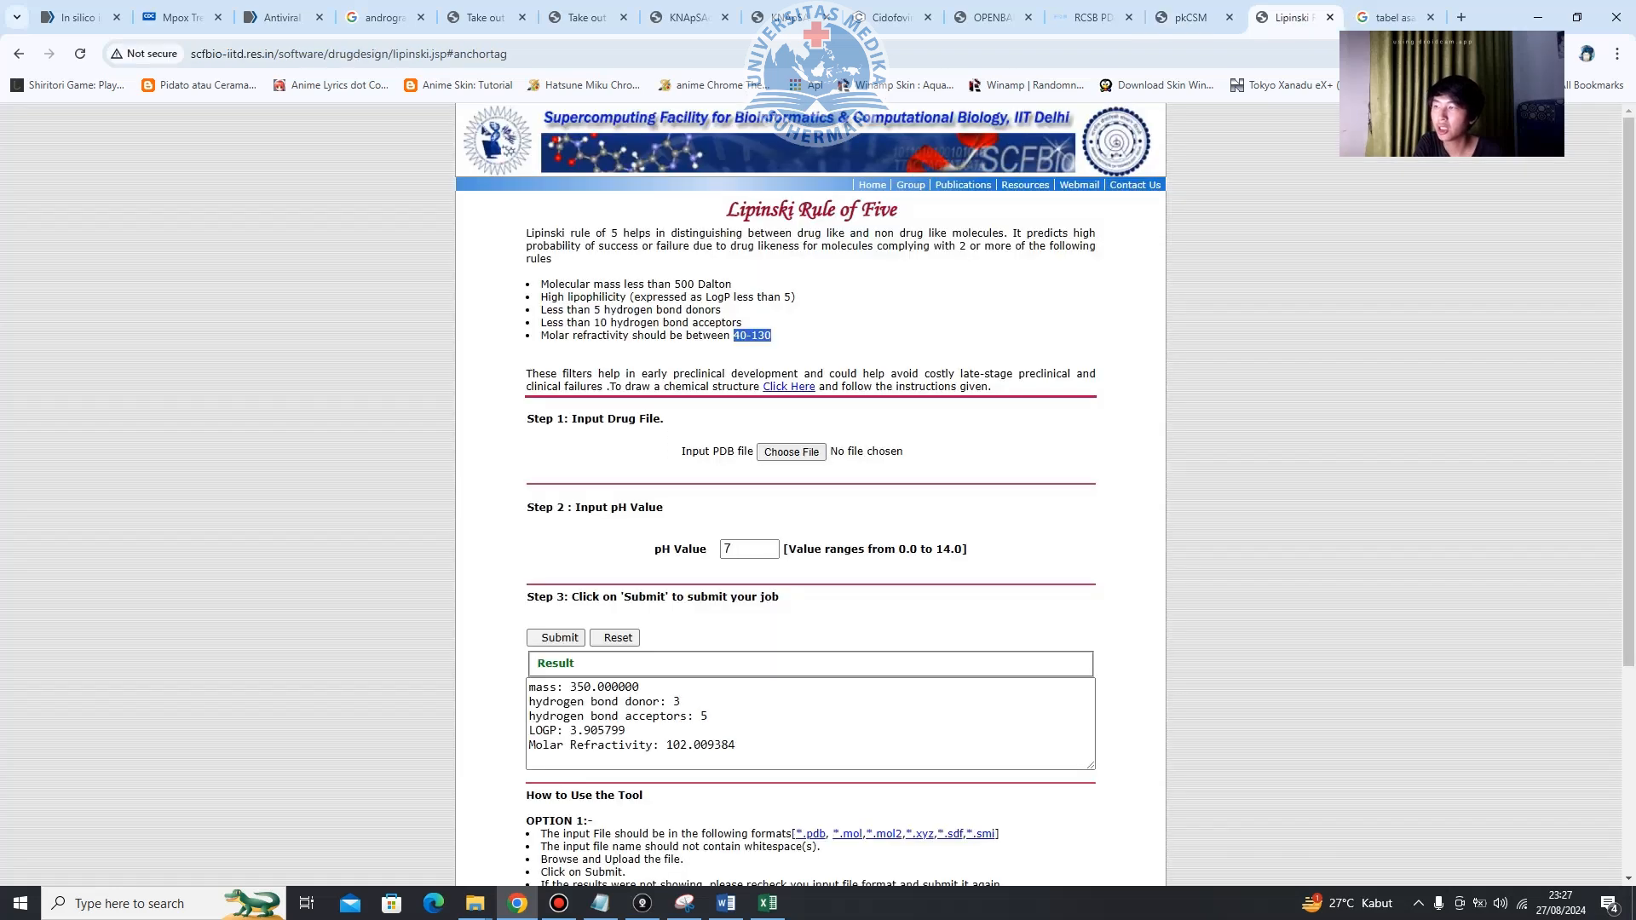
scroll(810, 494, "down", 3)
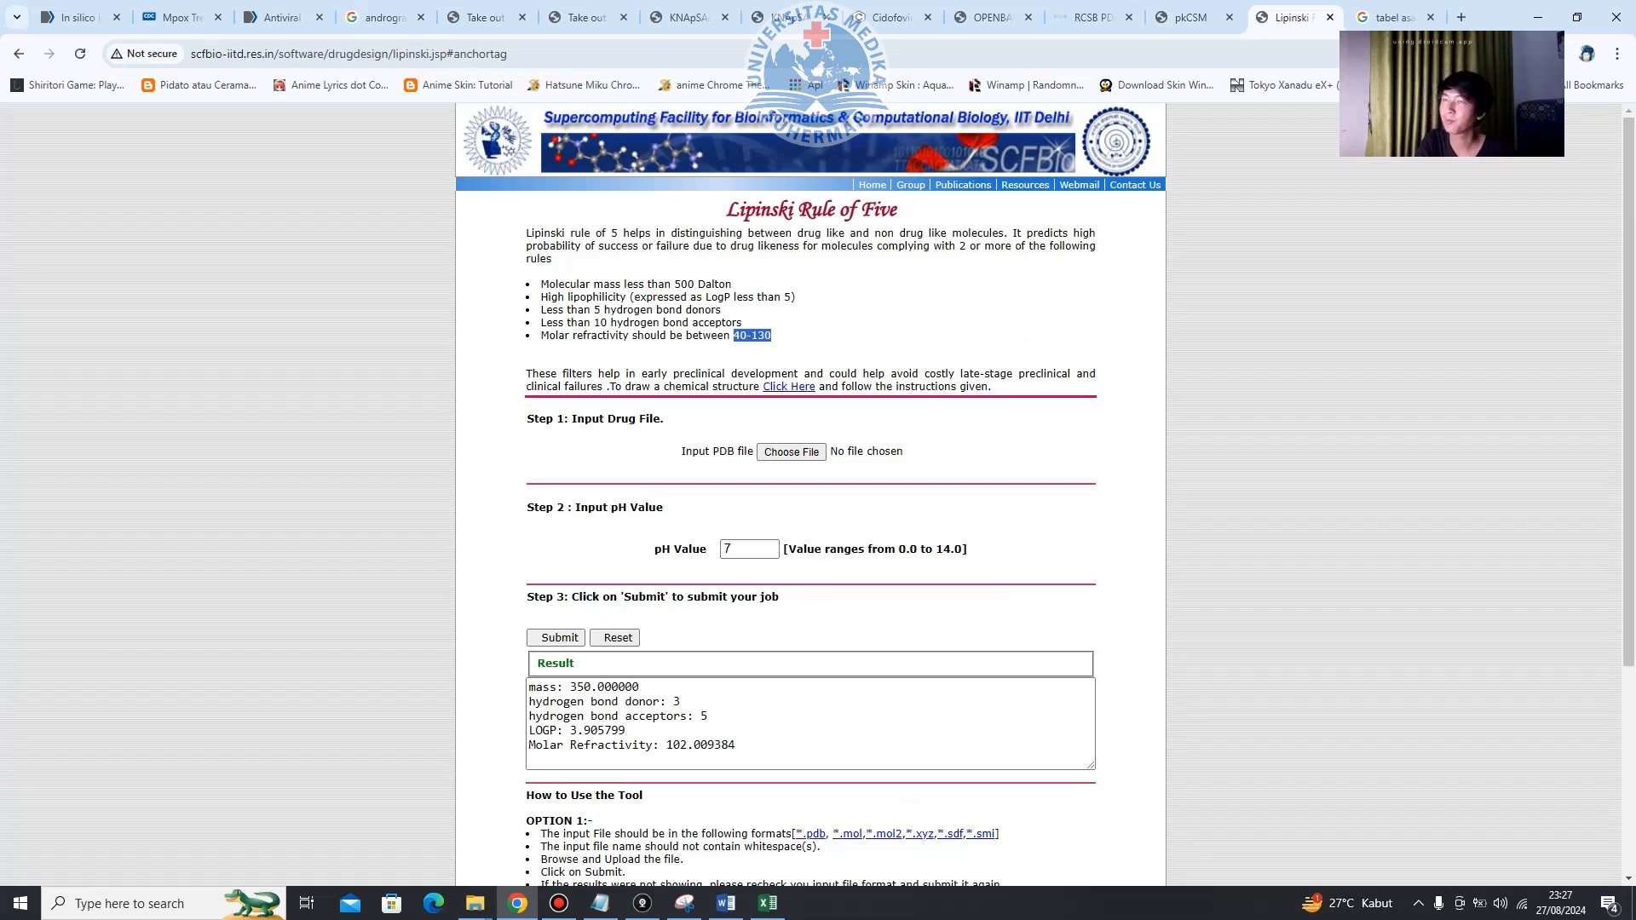
Switch to the teks record note in Notepad and move the pkCSM (ADMET) and Lipinkski Rules lines to the end of the text.
left_click(1190, 17)
left_click(1538, 17)
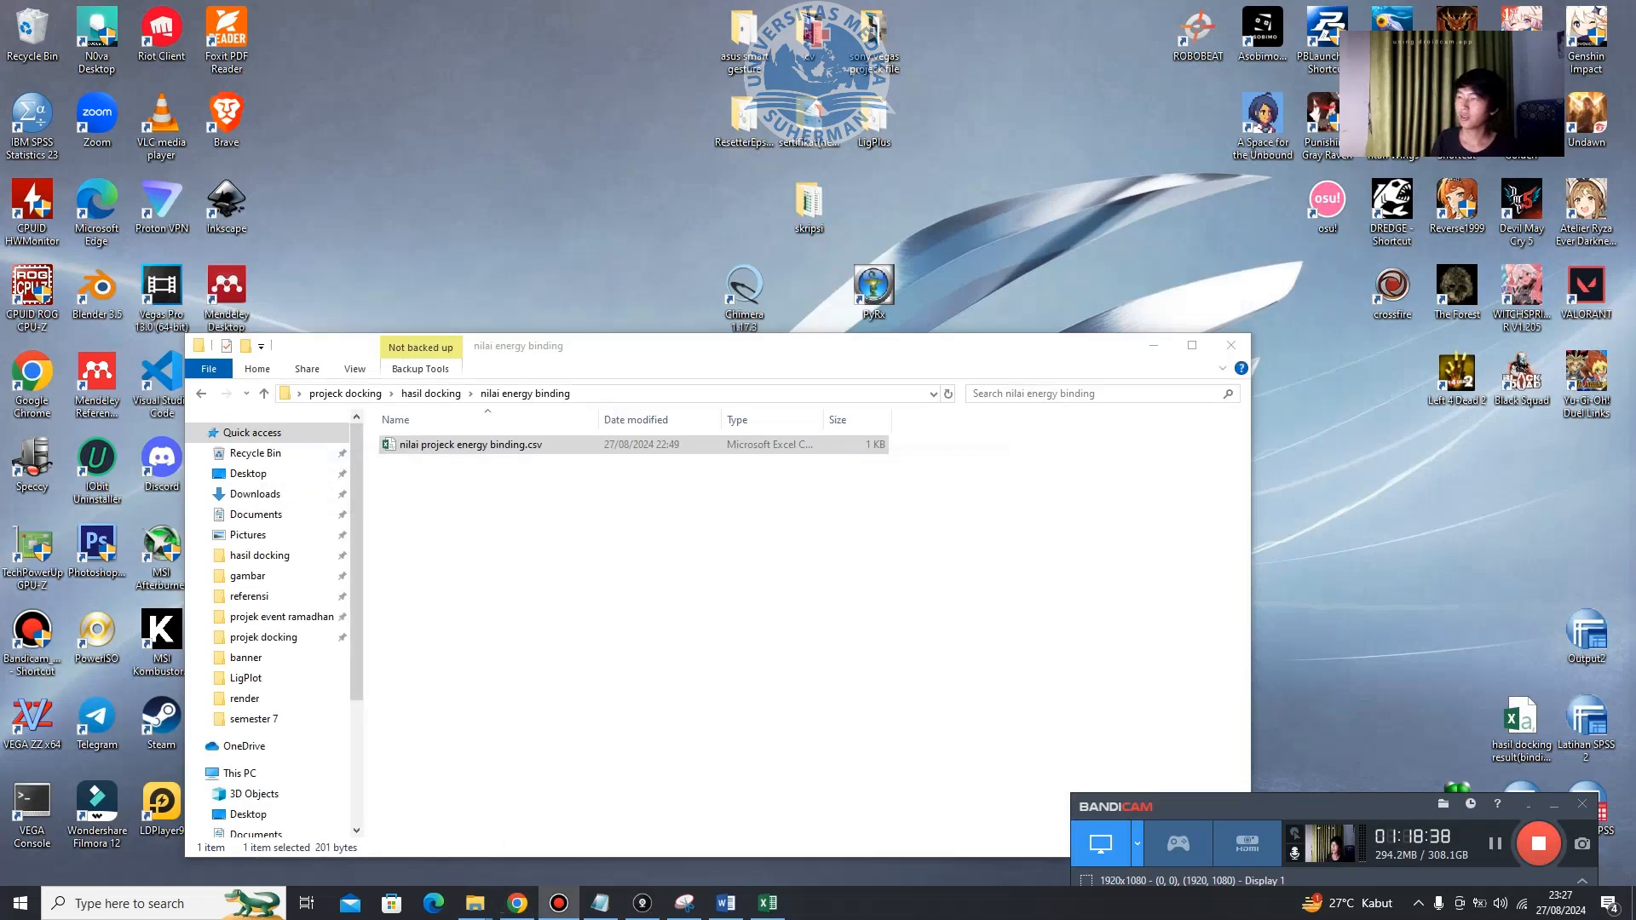
left_click(601, 903)
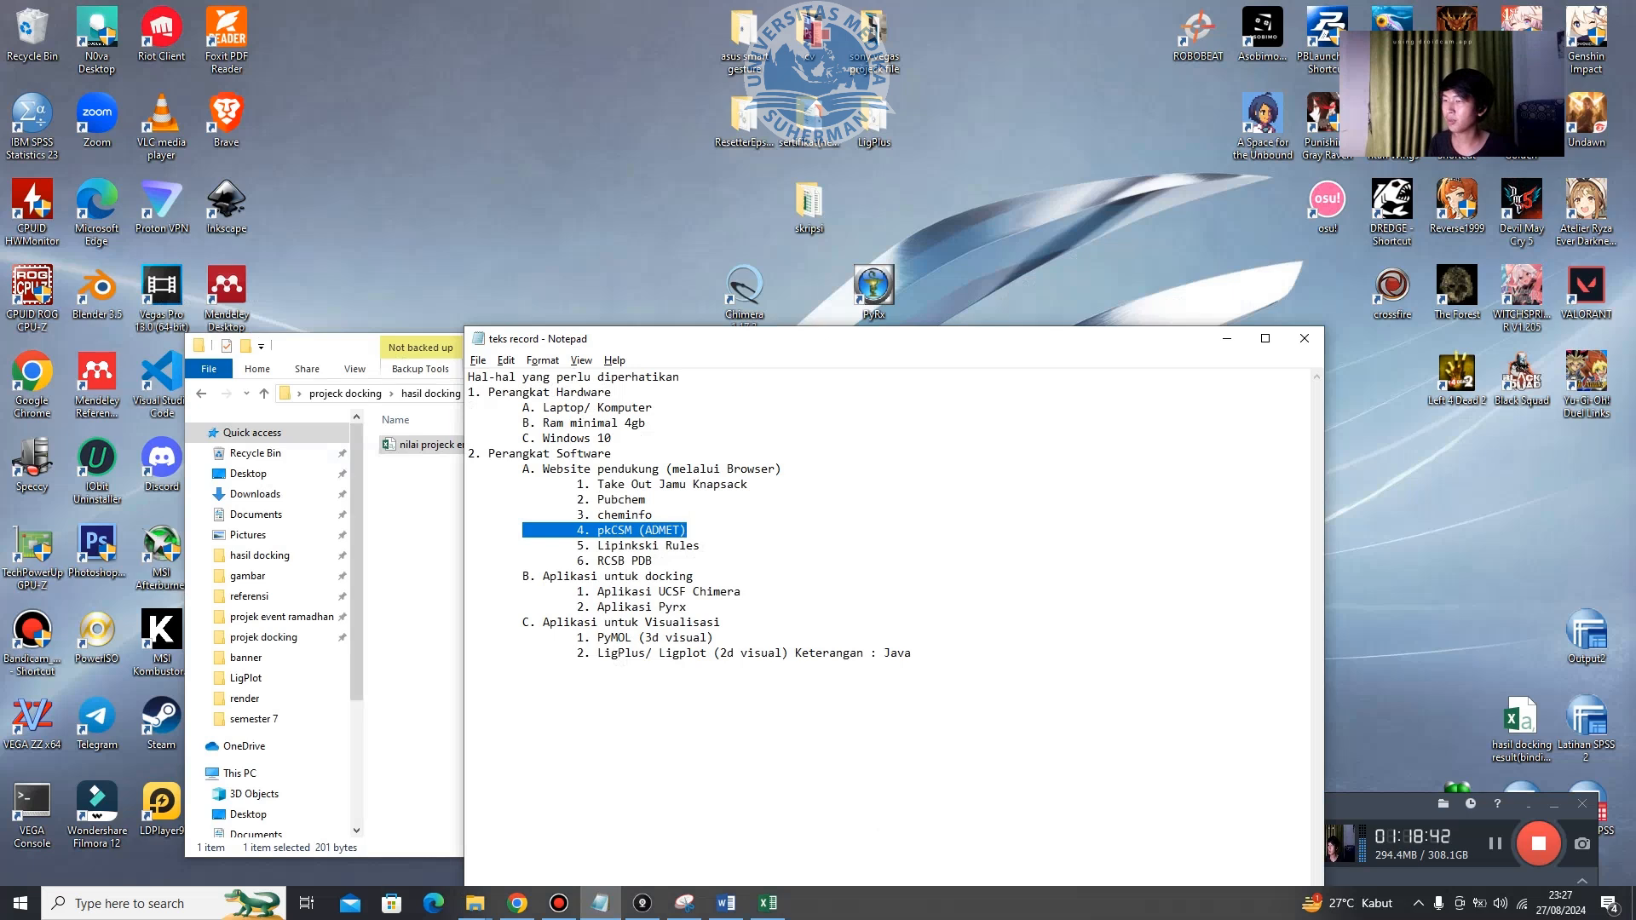
left_click(702, 546)
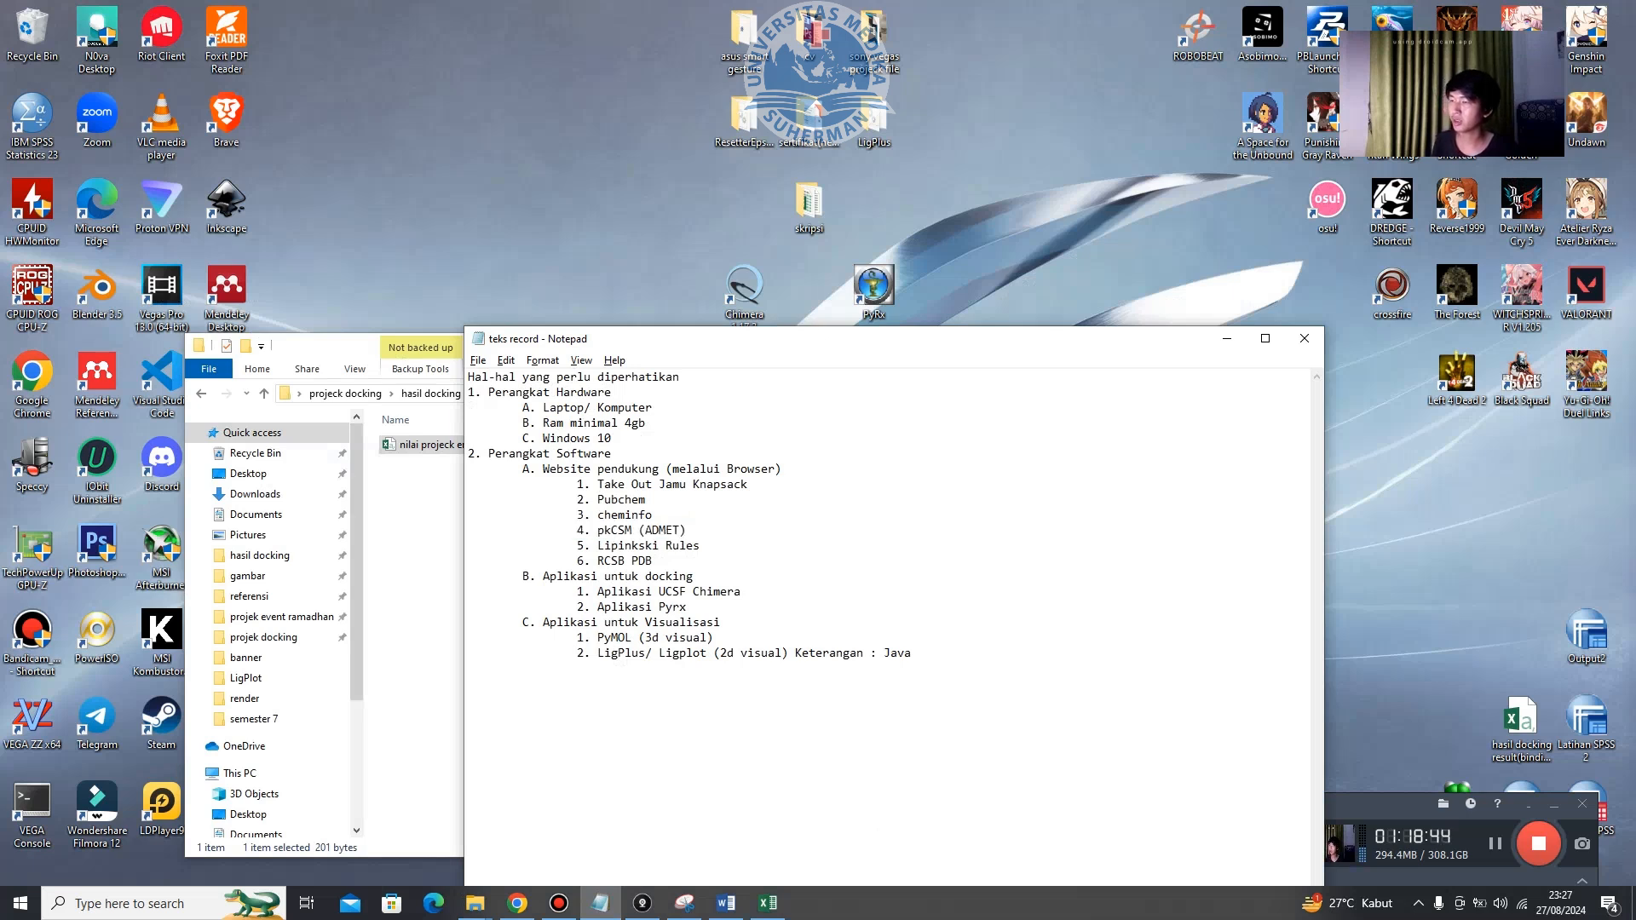
key("shift+Left")
key("shift+Left")
key("shift+Left")
key("shift+Left")
key("shift+Left")
key("shift+Left")
key("shift+Left")
key("shift+Left")
key("shift+Left")
key("shift+Left")
key("shift+Left")
key("shift+Left")
key("shift+Left")
key("shift+Left")
key("shift+Left")
key("shift+Left")
key("shift+Left")
key("shift+Left")
key("shift+Left")
key("shift+Left")
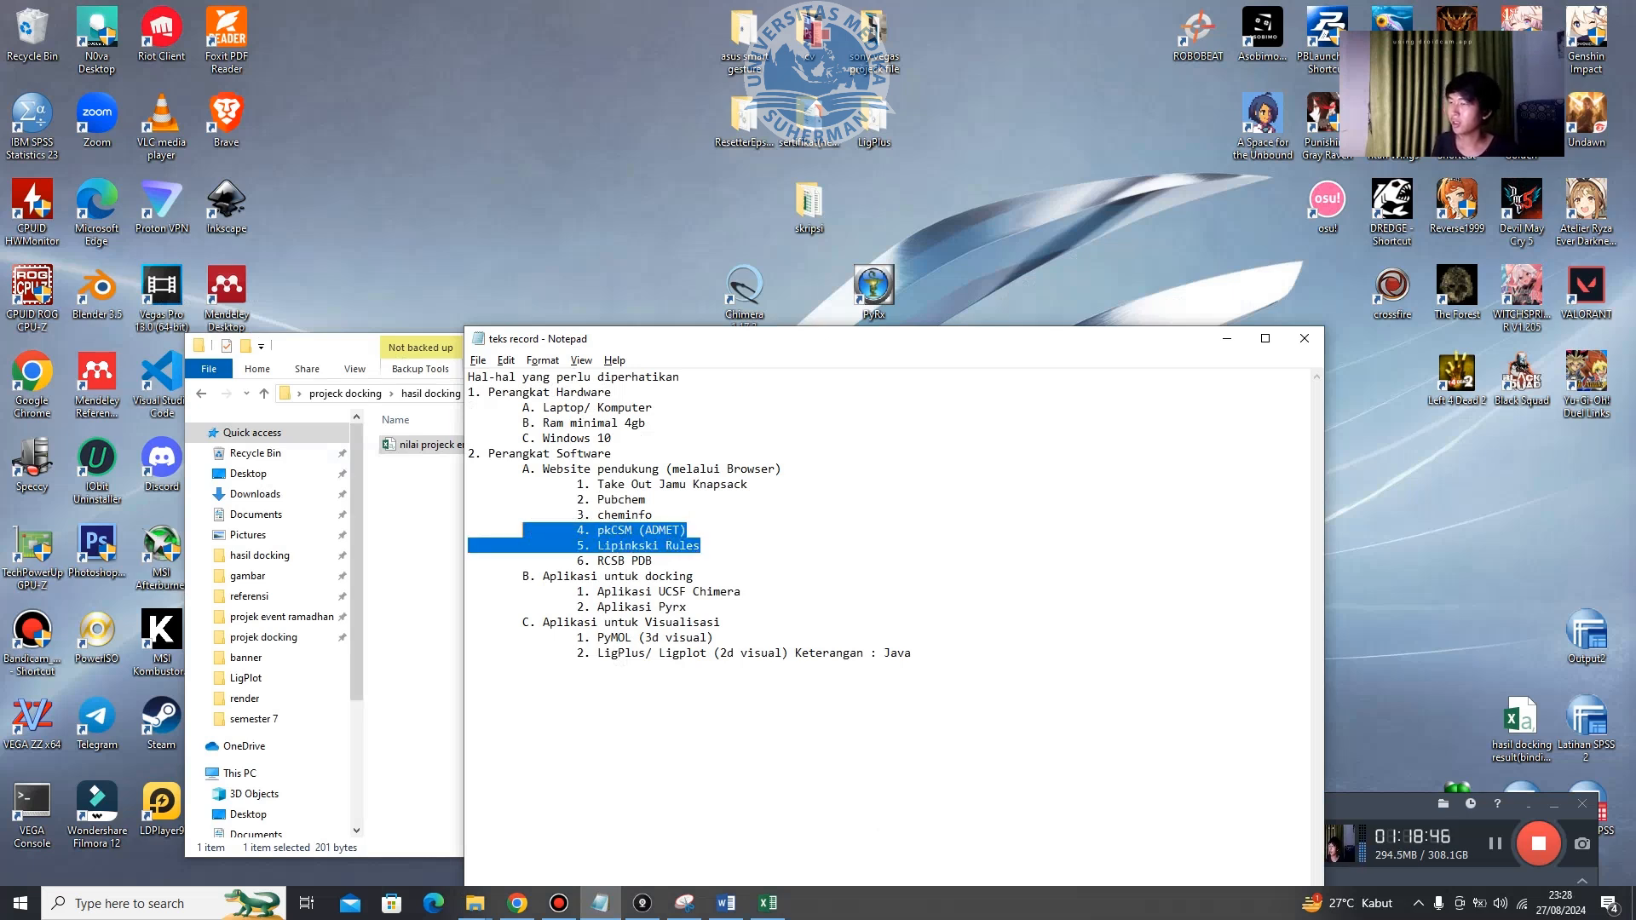
key("ctrl+x")
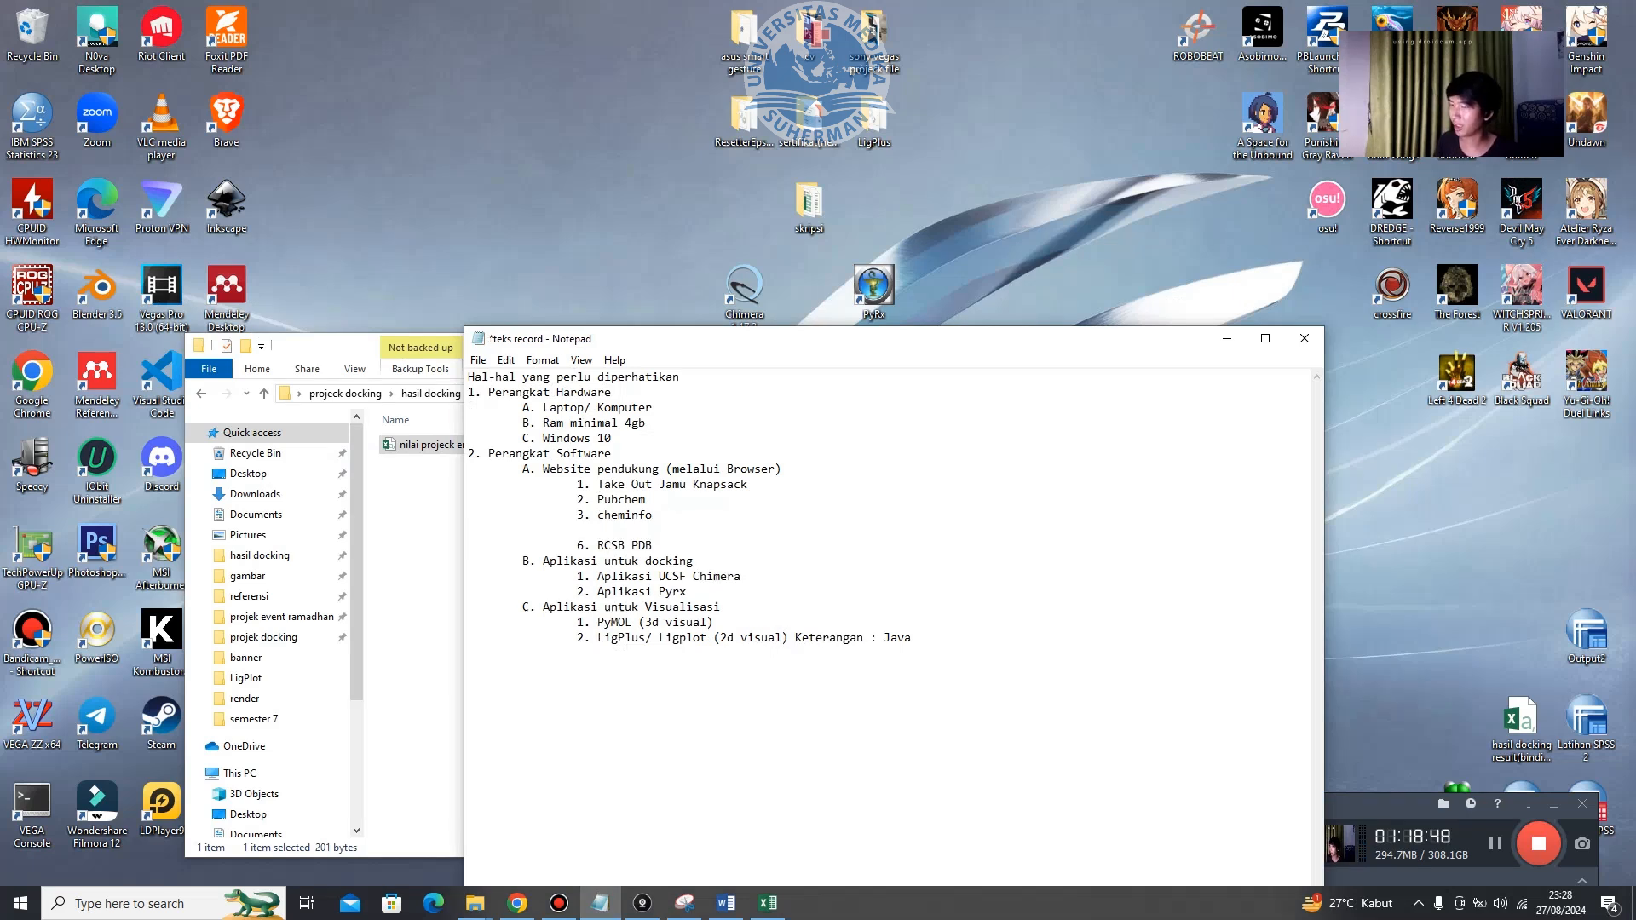
key("ctrl+End")
key("Return")
key("ctrl+v")
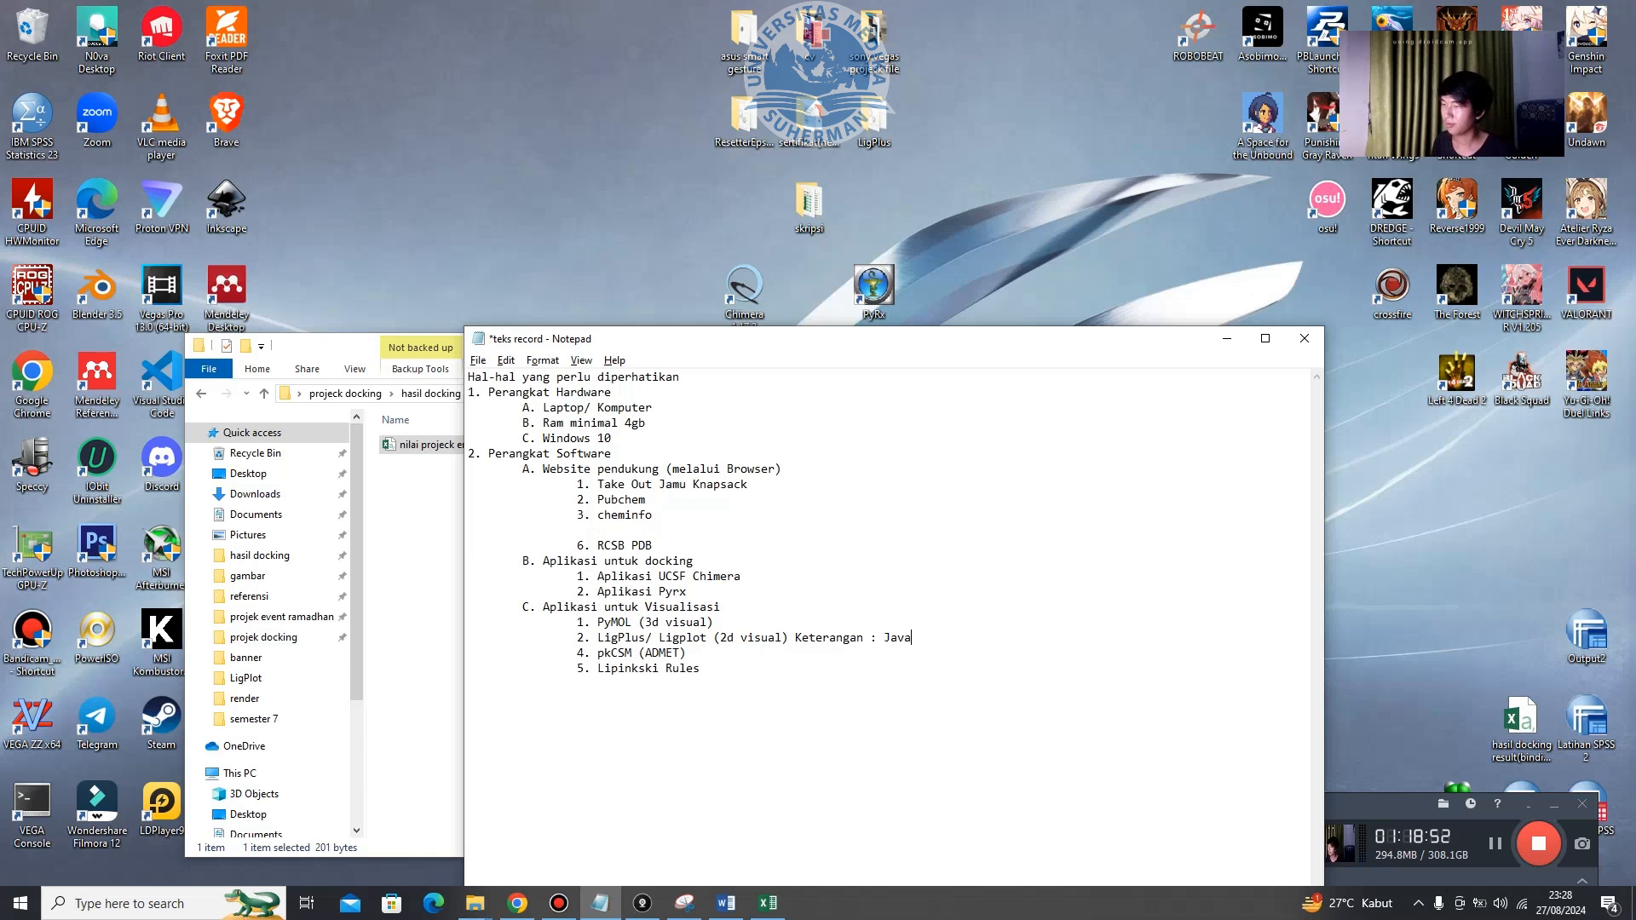
Set the pkCSM and Lipinkski Rules lines apart with a blank line, remove their indentation, and save the note.
key("Return")
left_click(577, 669)
key("BackSpace")
left_click(577, 684)
key("BackSpace")
key("BackSpace")
left_click(522, 685)
key("BackSpace")
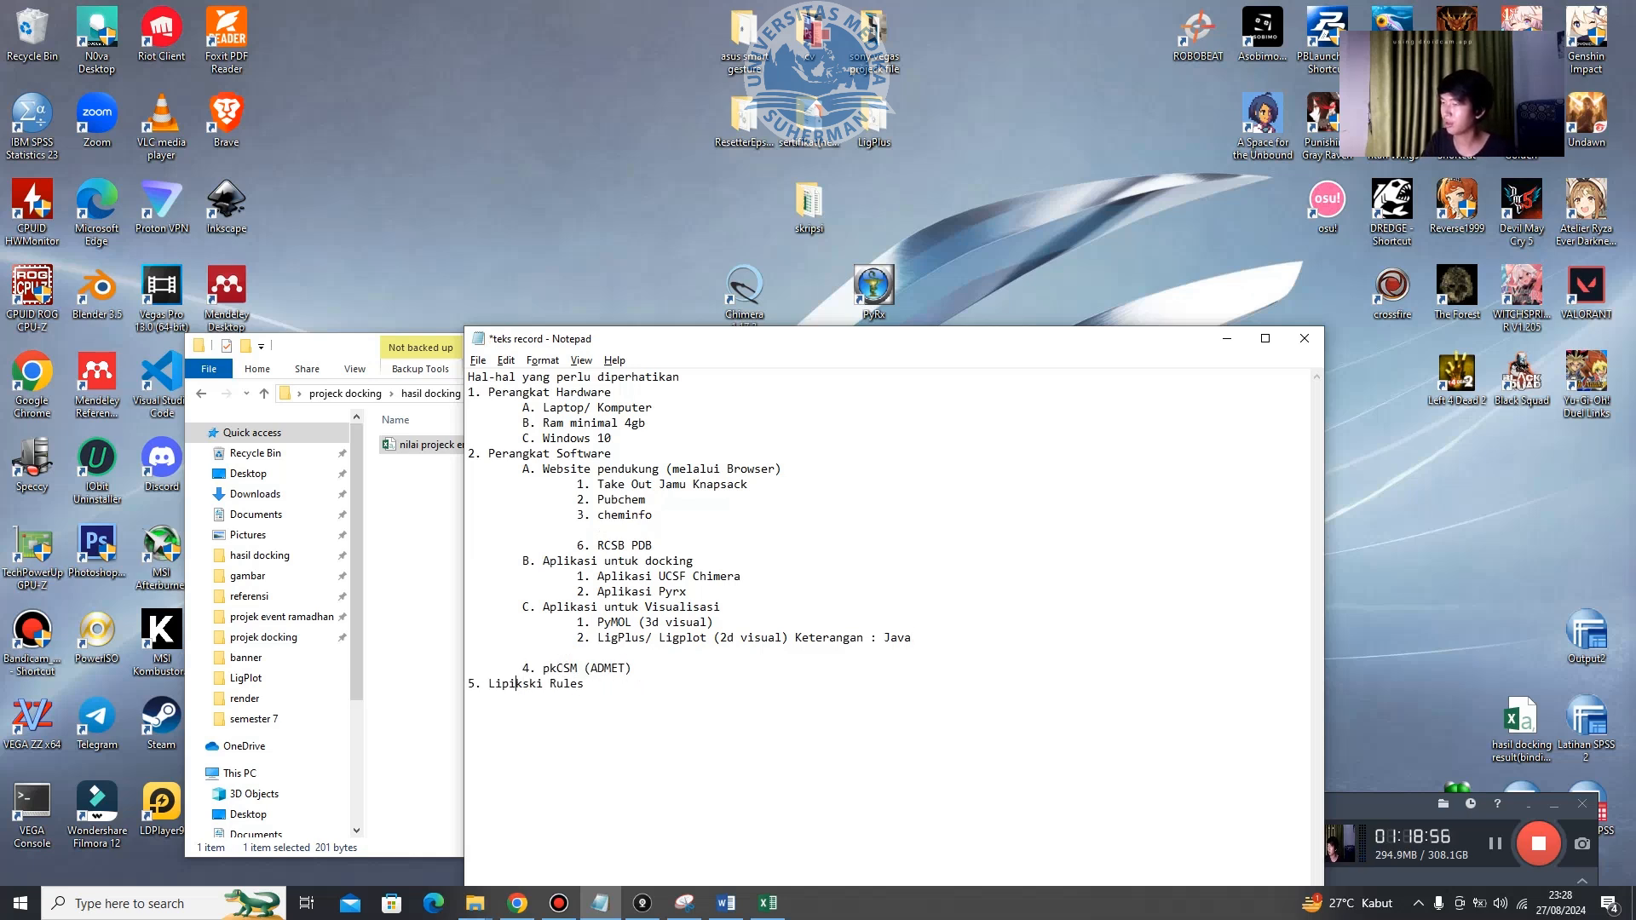
type("n")
key("Up")
key("BackSpace")
key("Down")
key("End")
key("ctrl+s")
Maximize the teks record note and review the full list of hardware, websites and docking applications.
key("alt+Tab")
left_click(1153, 345)
left_click_drag(1146, 341, 964, 190)
left_click(1083, 187)
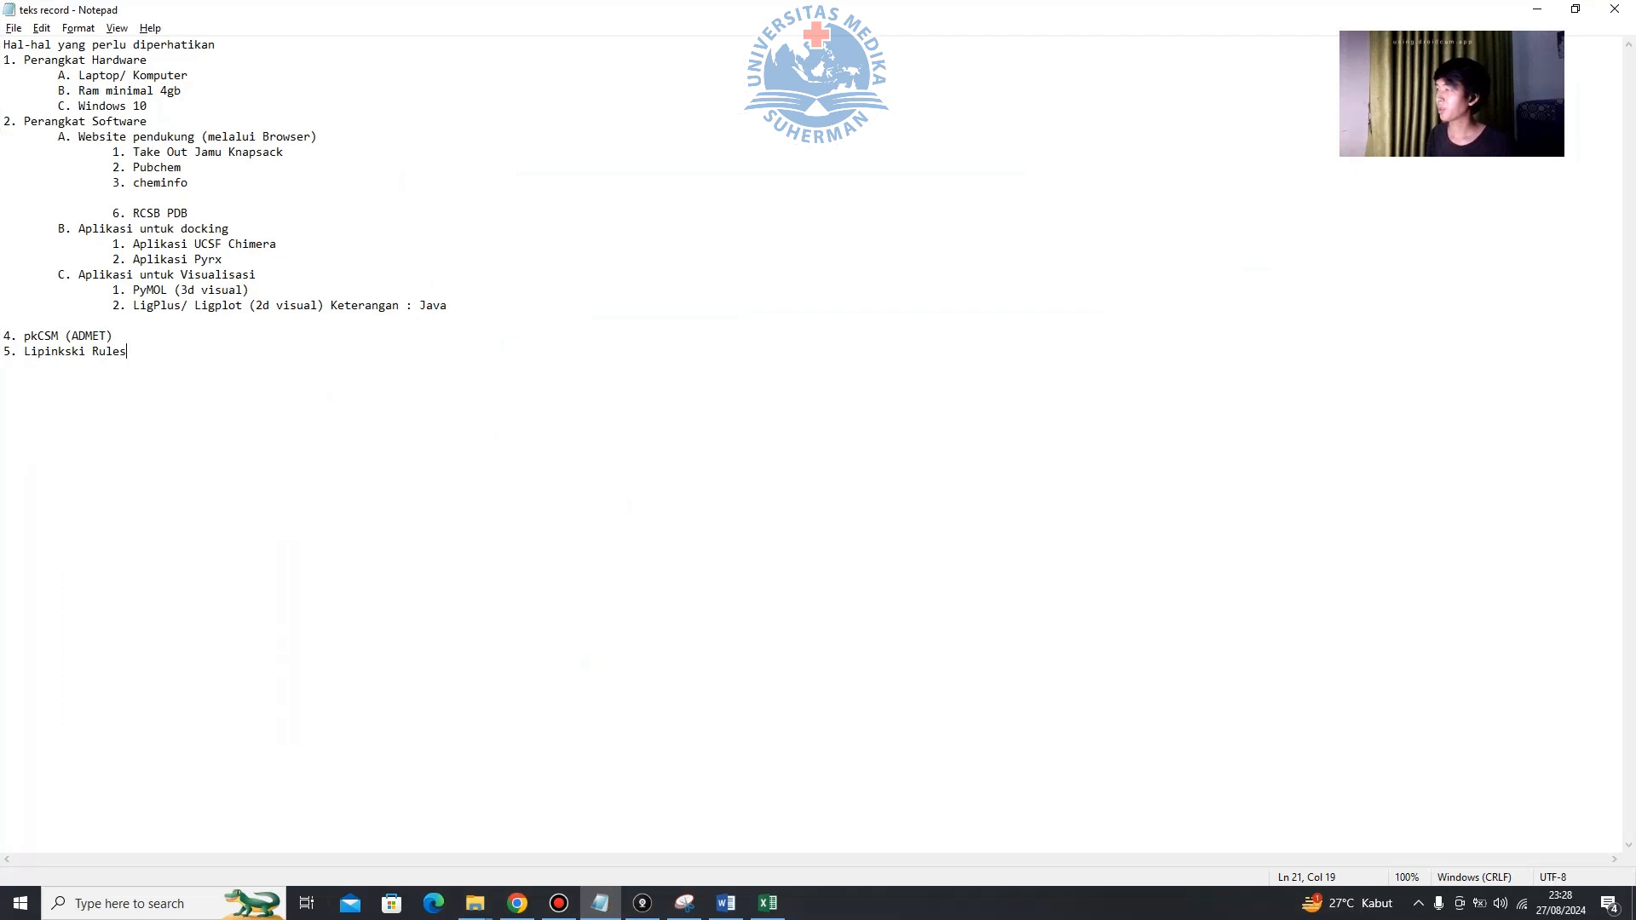
left_click_drag(128, 351, 4, 44)
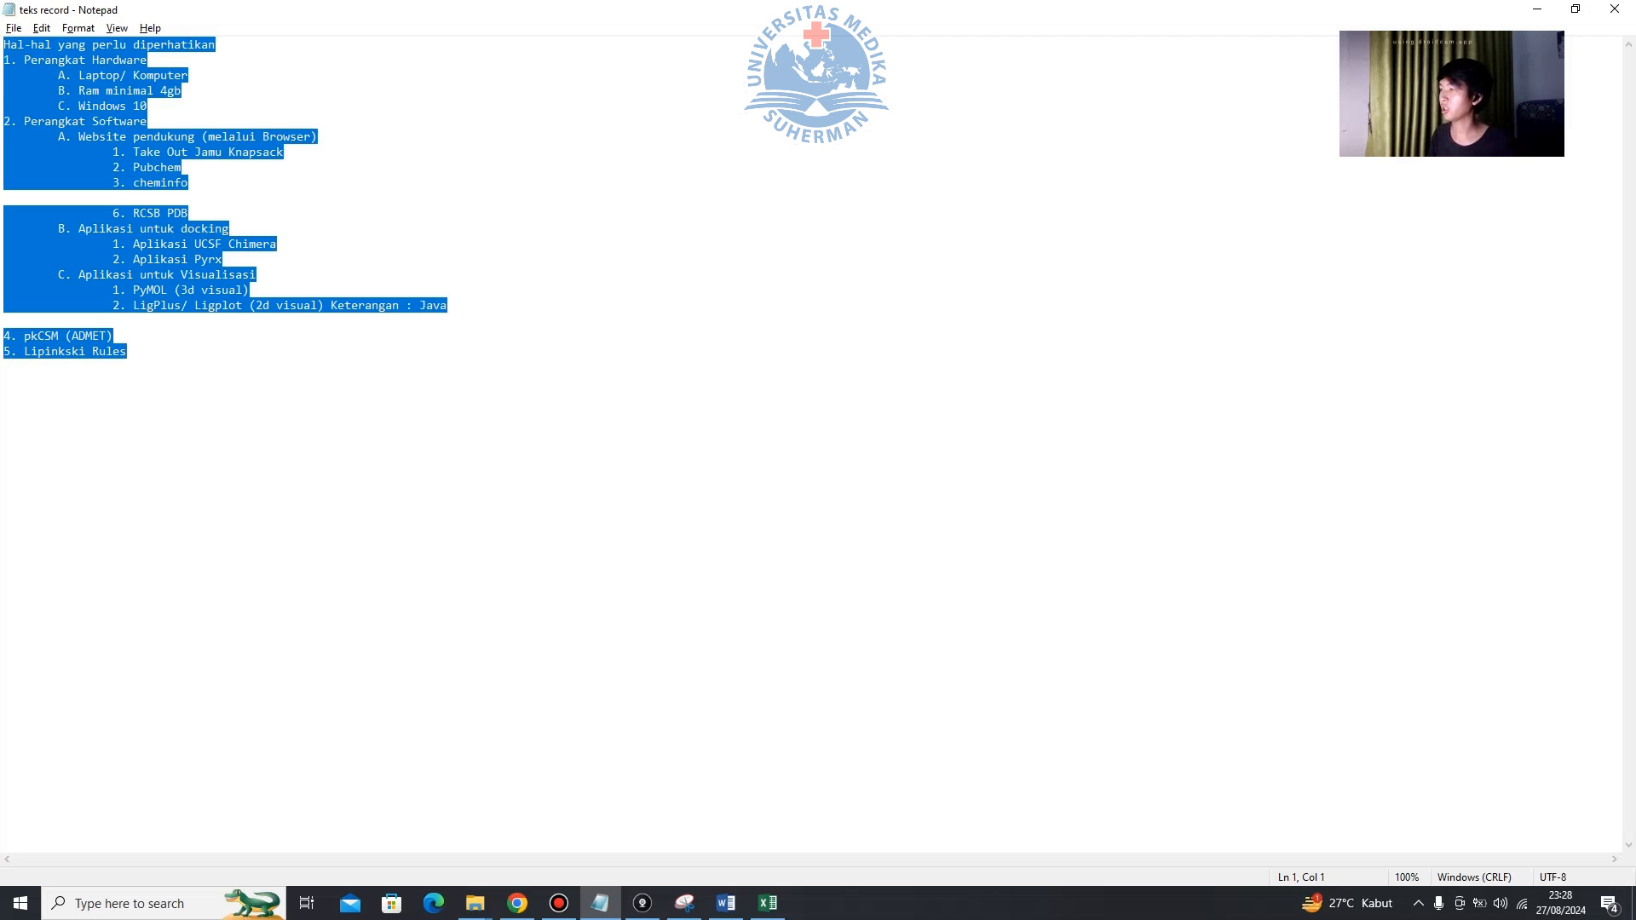
left_click(128, 351)
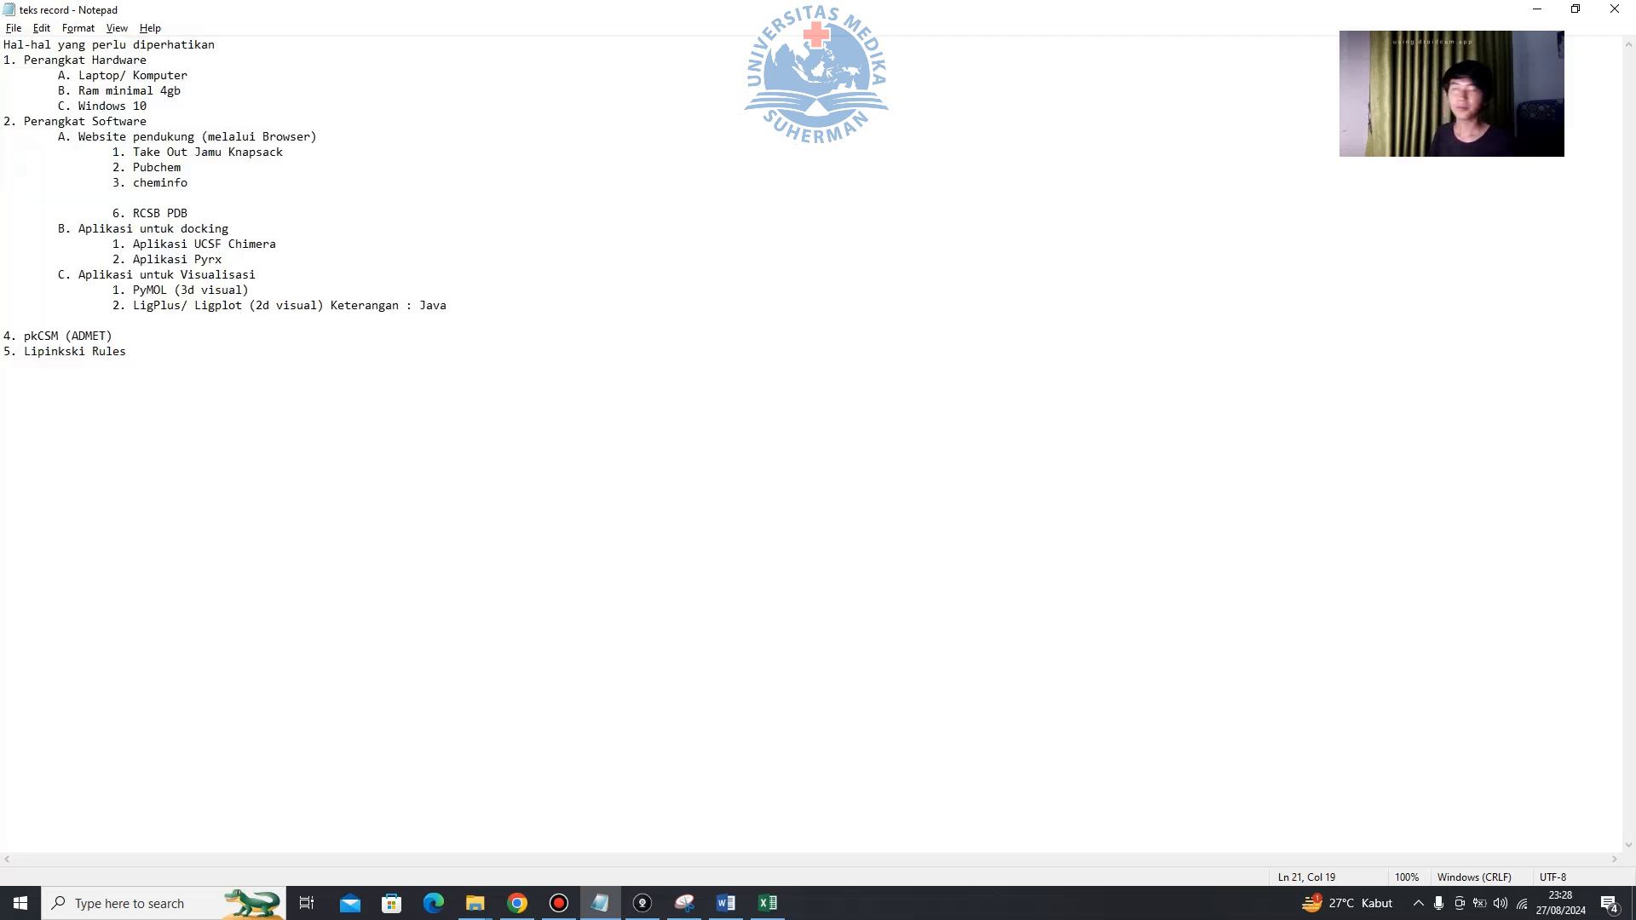